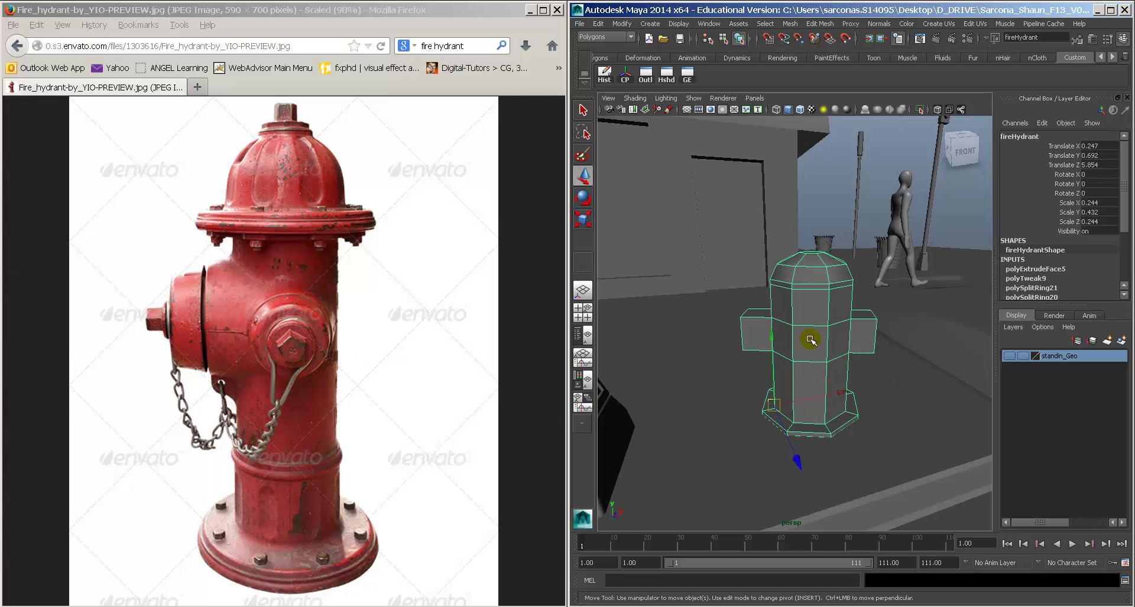
# Step: Examine the blocky hydrant from several sides, with and without smooth preview, against the reference photo
pyautogui.keyDown('alt'); pyautogui.moveTo(816, 296); pyautogui.dragTo(766, 288); pyautogui.keyUp('alt')
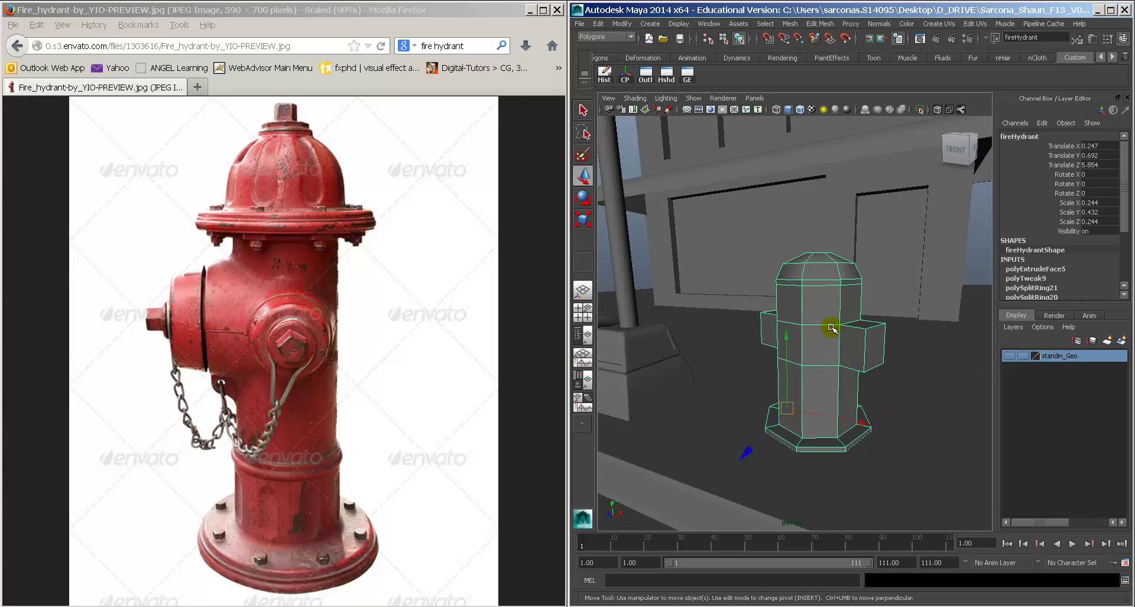
pyautogui.keyDown('alt'); pyautogui.moveTo(831, 327); pyautogui.dragTo(798, 320); pyautogui.keyUp('alt')
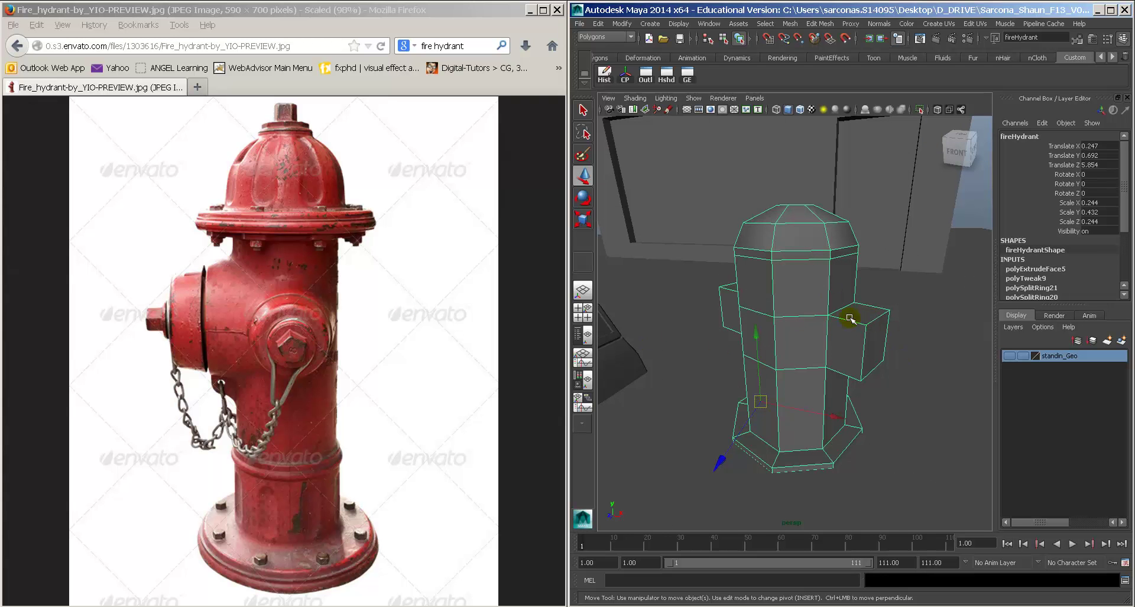
pyautogui.moveTo(775, 337)
pyautogui.keyDown('alt'); pyautogui.mouseDown()
pyautogui.moveTo(765, 332)
pyautogui.moveTo(786, 330)
pyautogui.mouseUp(); pyautogui.keyUp('alt')
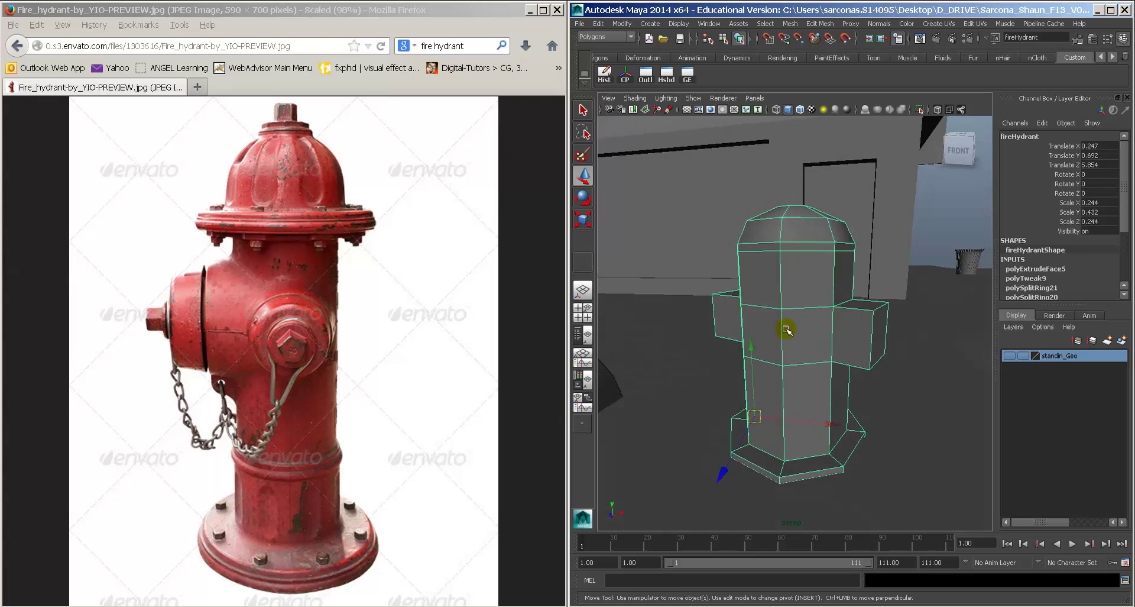
pyautogui.press('3')
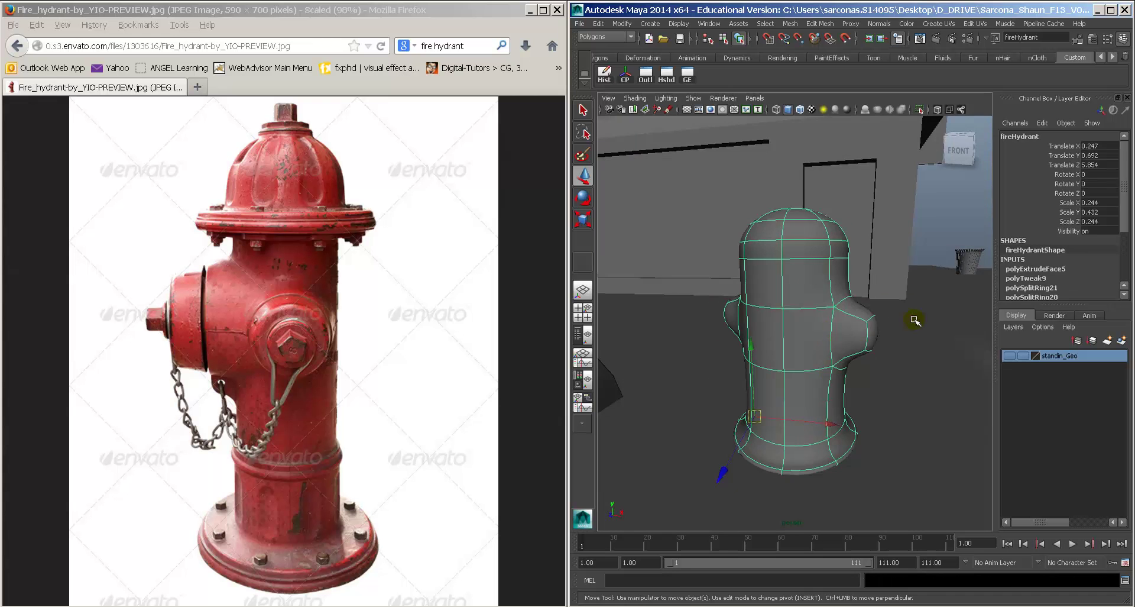
pyautogui.click(917, 322)
pyautogui.keyDown('alt'); pyautogui.moveTo(917, 323); pyautogui.dragTo(928, 302); pyautogui.keyUp('alt')
pyautogui.click(826, 339)
pyautogui.press('1')
pyautogui.scroll(-3, 1035, 260)
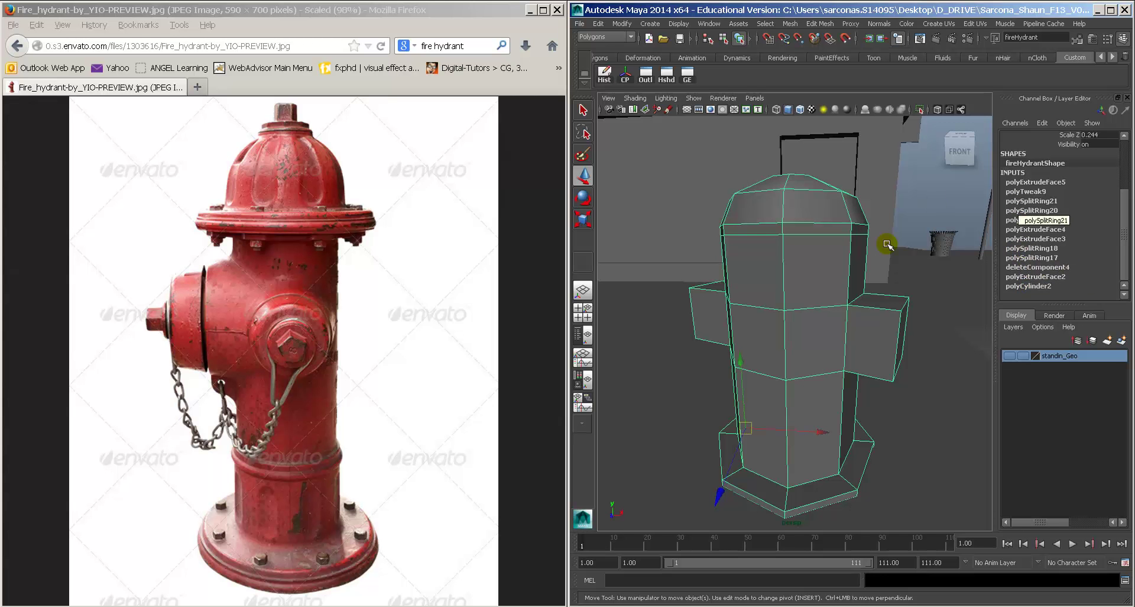
pyautogui.keyDown('alt'); pyautogui.moveTo(836, 356); pyautogui.dragTo(846, 315); pyautogui.keyUp('alt')
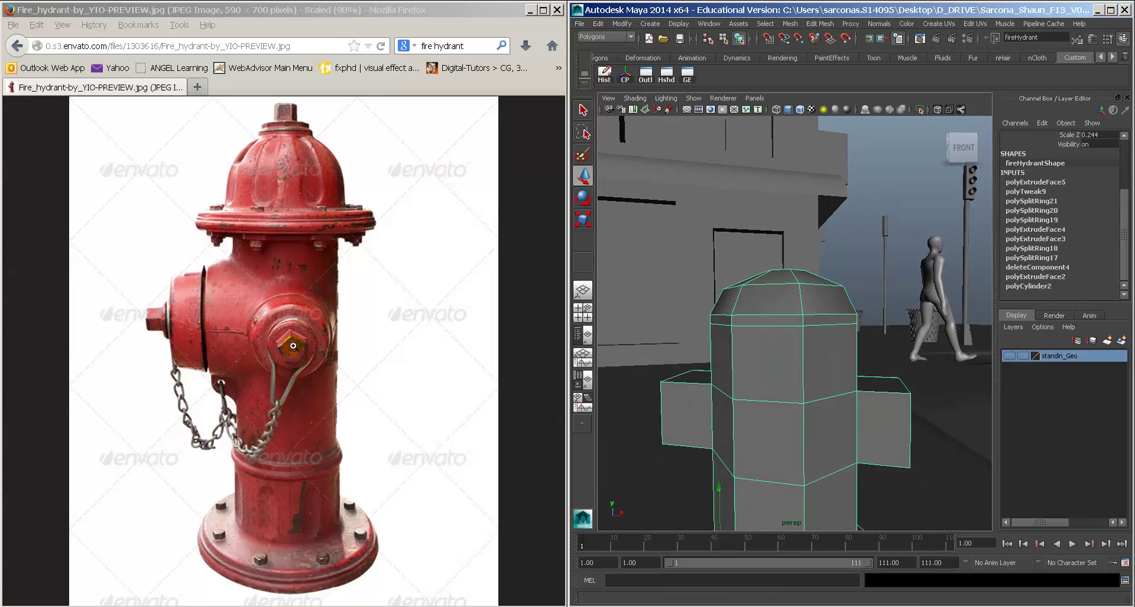
pyautogui.keyDown('alt'); pyautogui.moveTo(860, 409); pyautogui.dragTo(746, 336); pyautogui.keyUp('alt')
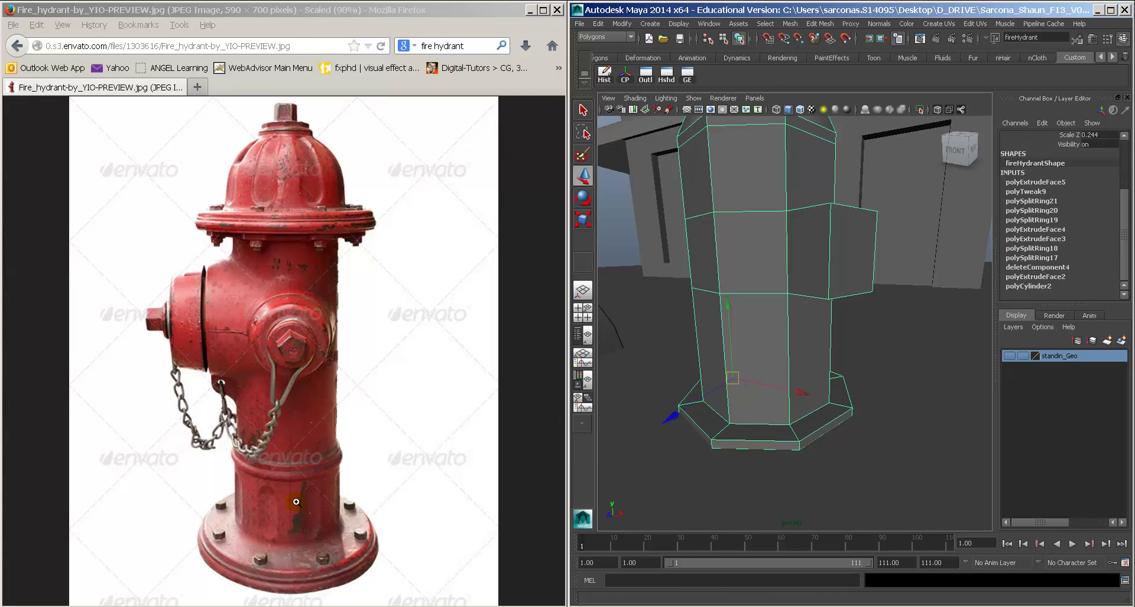
# Step: Select the outer edges of the hydrant's base and scale them outward horizontally to widen the flange
pyautogui.keyDown('alt'); pyautogui.moveTo(722, 325); pyautogui.dragTo(823, 290); pyautogui.keyUp('alt')
pyautogui.moveTo(824, 290); pyautogui.dragTo(819, 277, button='right')
pyautogui.moveTo(770, 388); pyautogui.dragTo(735, 401, button='right')
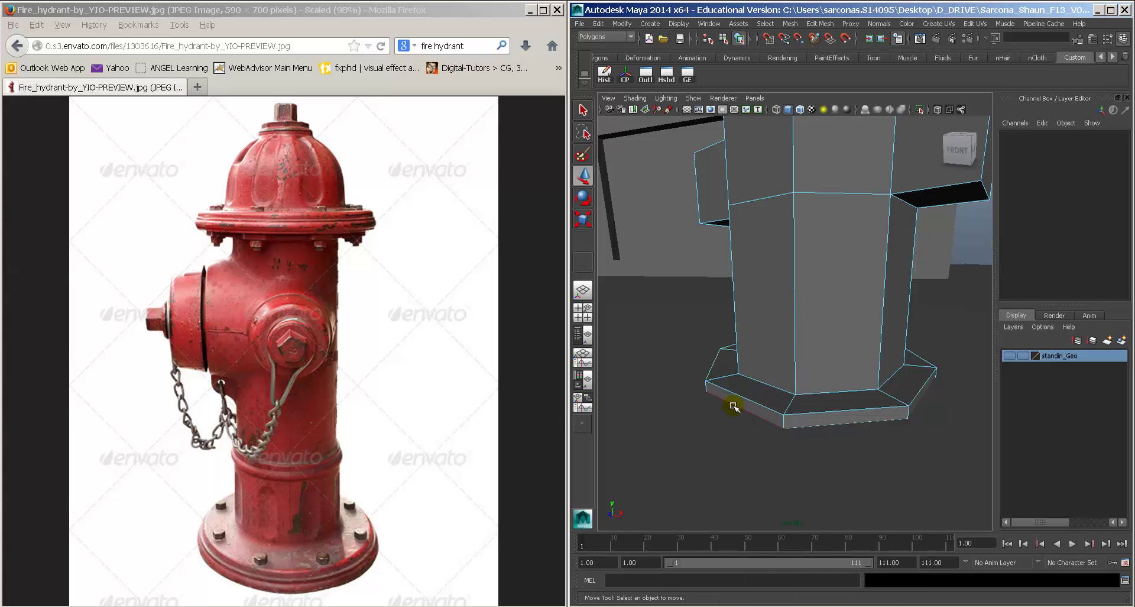
pyautogui.click(733, 404)
pyautogui.press('r')
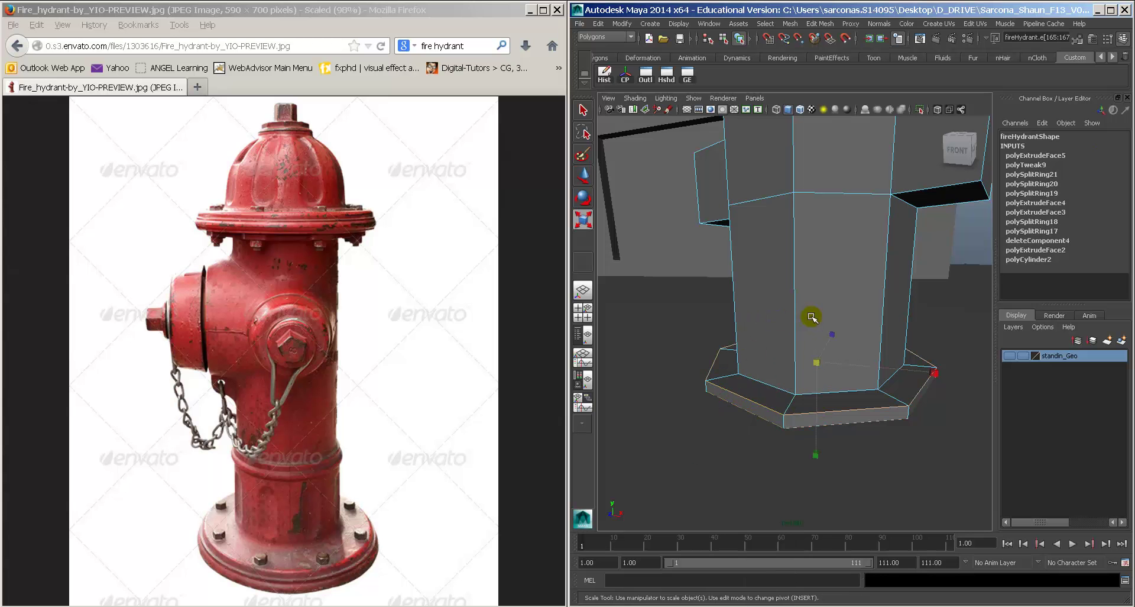
pyautogui.moveTo(814, 459); pyautogui.dragTo(818, 476, button='middle')
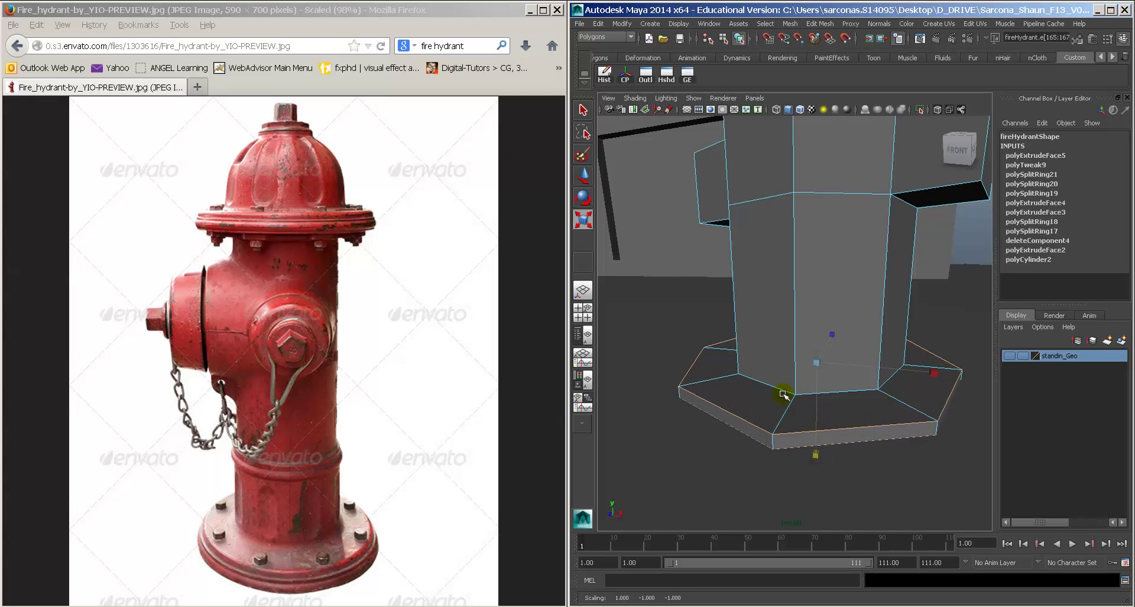
# Step: Insert an edge loop around the hydrant's lower body, about midway between the side outlets and the base
pyautogui.keyDown('alt'); pyautogui.moveTo(782, 393); pyautogui.dragTo(805, 373); pyautogui.keyUp('alt')
pyautogui.keyDown('alt'); pyautogui.moveTo(806, 373); pyautogui.dragTo(808, 414, button='middle'); pyautogui.keyUp('alt')
pyautogui.keyDown('alt'); pyautogui.moveTo(808, 414); pyautogui.dragTo(808, 358); pyautogui.keyUp('alt')
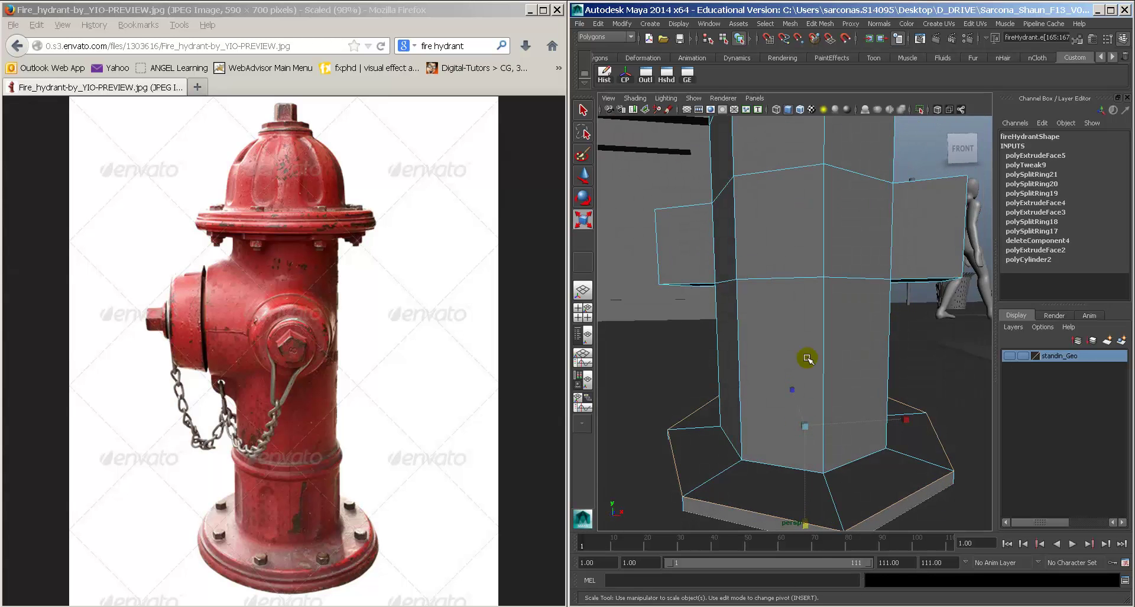
pyautogui.moveTo(806, 358); pyautogui.dragTo(826, 328, button='right')
pyautogui.click(824, 329)
pyautogui.press('space')
pyautogui.click(745, 388)
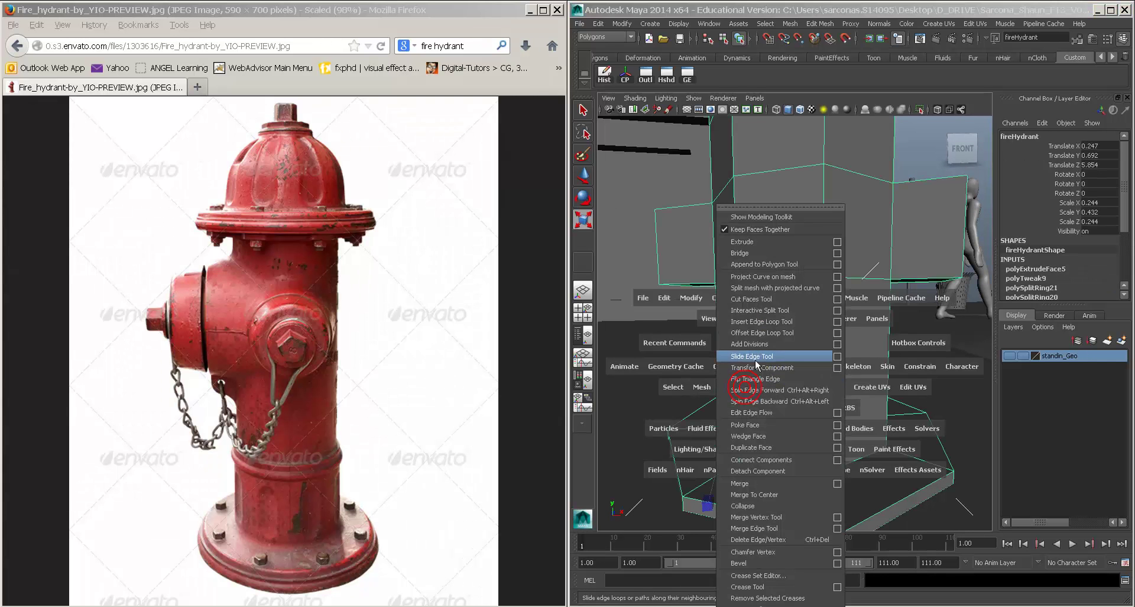
pyautogui.click(775, 321)
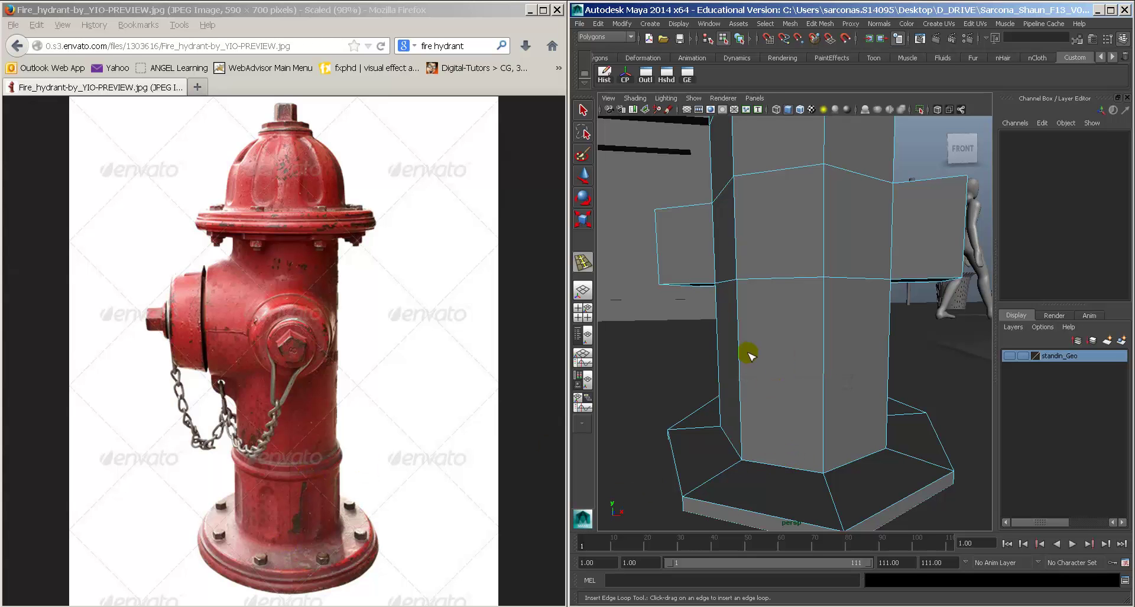
pyautogui.moveTo(739, 356); pyautogui.dragTo(741, 359)
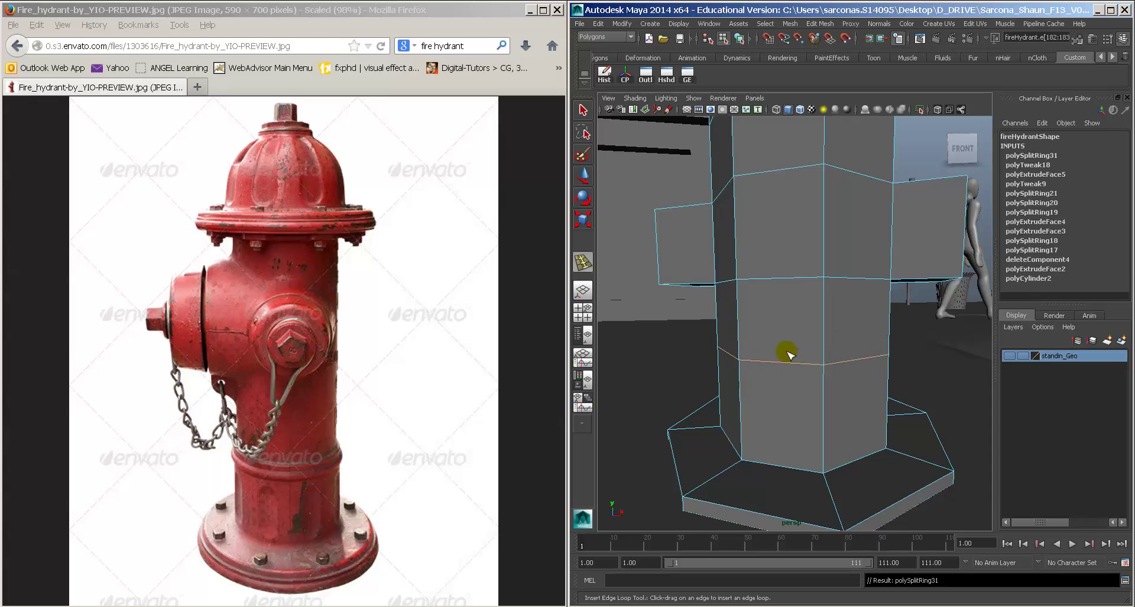
# Step: Insert two more edge loops around the narrow band beneath the dome, one just below it and one just above it
pyautogui.keyDown('alt'); pyautogui.moveTo(807, 271); pyautogui.dragTo(841, 323, button='middle'); pyautogui.keyUp('alt')
pyautogui.keyDown('alt'); pyautogui.moveTo(841, 329); pyautogui.dragTo(775, 317, button='right'); pyautogui.keyUp('alt')
pyautogui.keyDown('alt'); pyautogui.moveTo(813, 324); pyautogui.dragTo(785, 328, button='middle'); pyautogui.keyUp('alt')
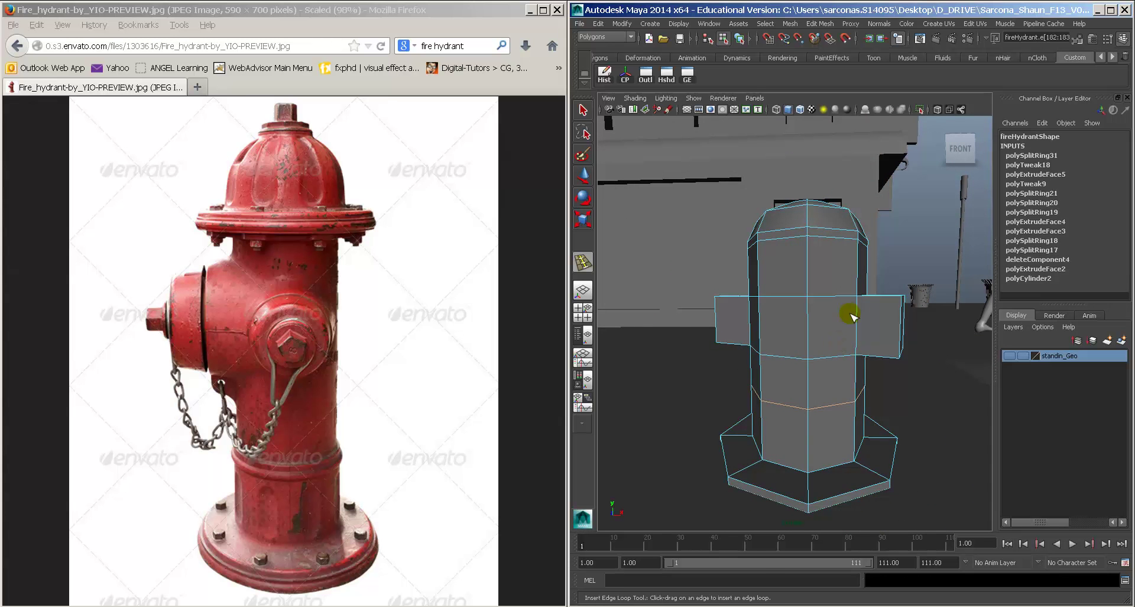
pyautogui.moveTo(849, 305)
pyautogui.keyDown('alt'); pyautogui.mouseDown()
pyautogui.moveTo(833, 317)
pyautogui.moveTo(838, 298)
pyautogui.mouseUp(); pyautogui.keyUp('alt')
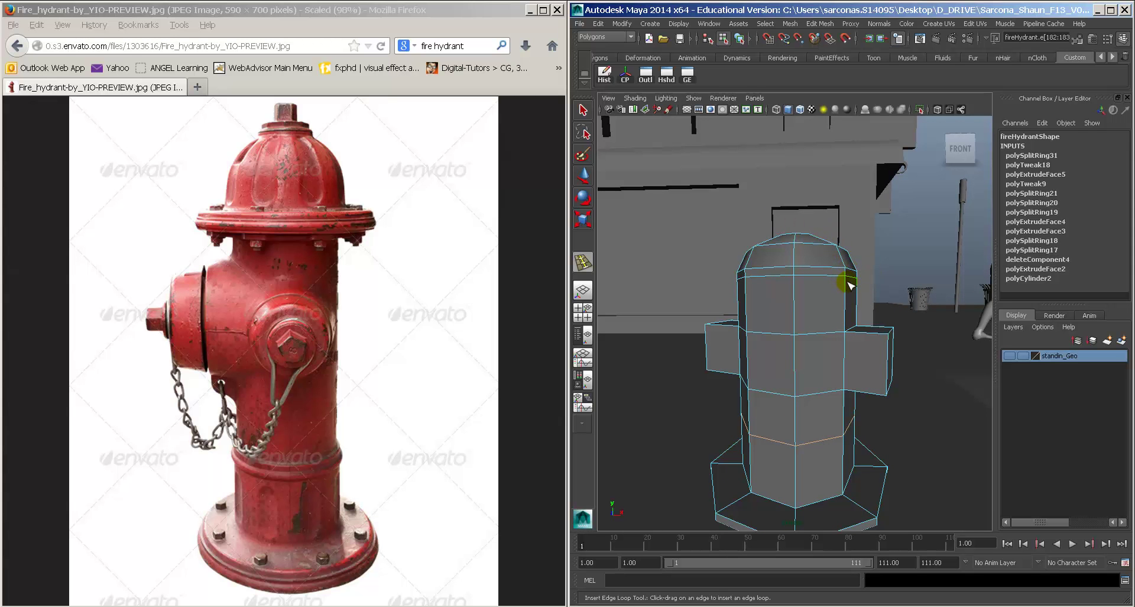
pyautogui.moveTo(849, 283); pyautogui.dragTo(850, 280)
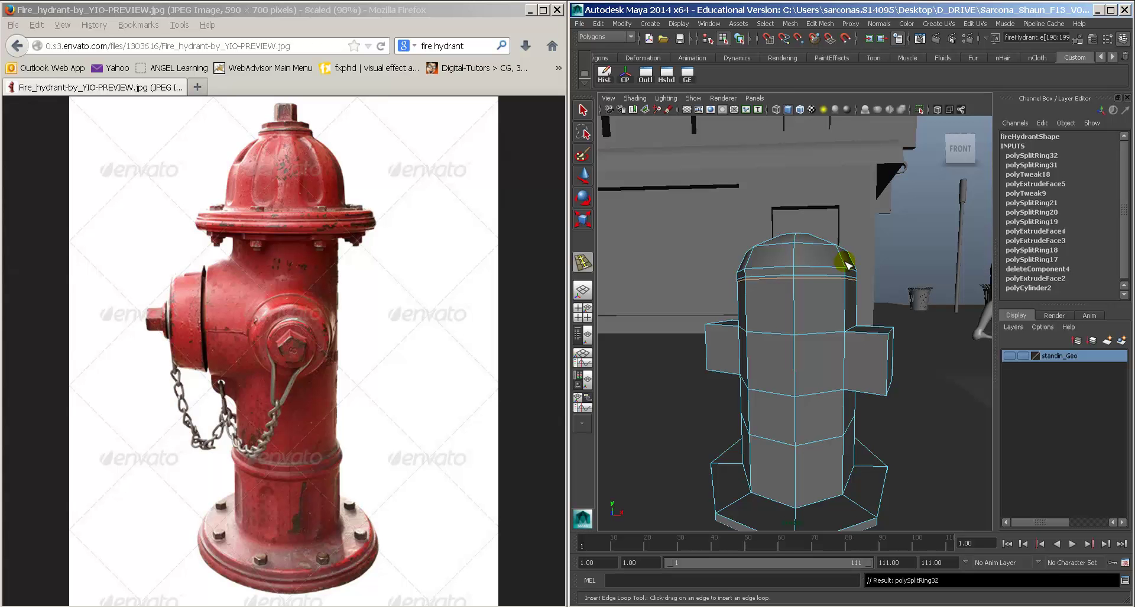
pyautogui.moveTo(846, 264); pyautogui.dragTo(846, 265)
# Step: Select the ring of faces in the band beneath the dome and scale it outward horizontally to form a brim
pyautogui.keyDown('alt'); pyautogui.moveTo(796, 294); pyautogui.dragTo(839, 309); pyautogui.keyUp('alt')
pyautogui.press('w')
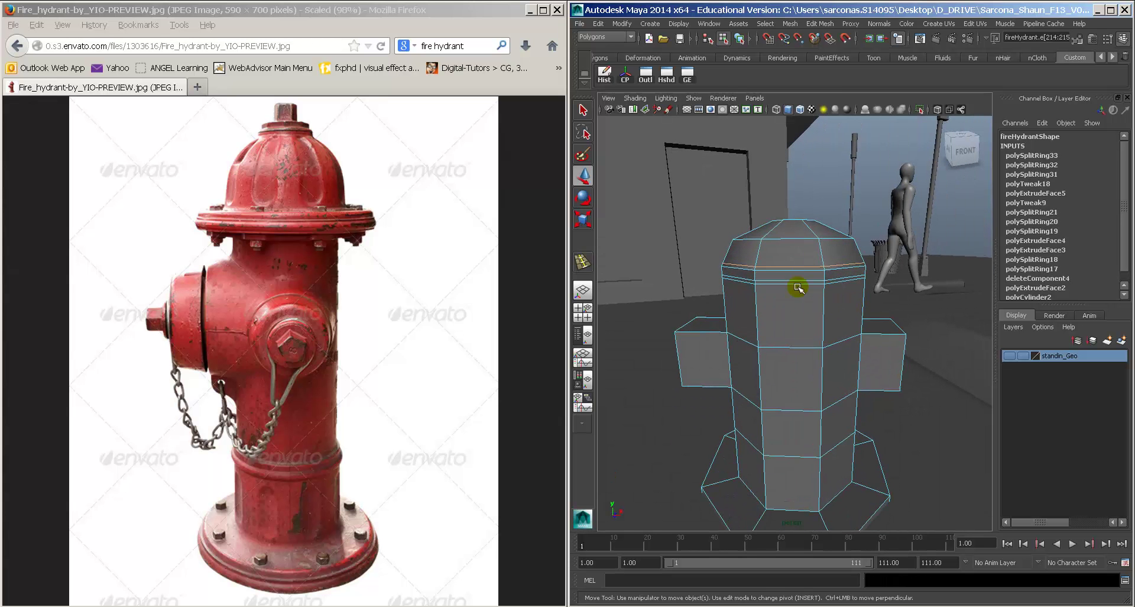
pyautogui.rightClick(795, 278)
pyautogui.moveTo(794, 278); pyautogui.dragTo(793, 282, button='right')
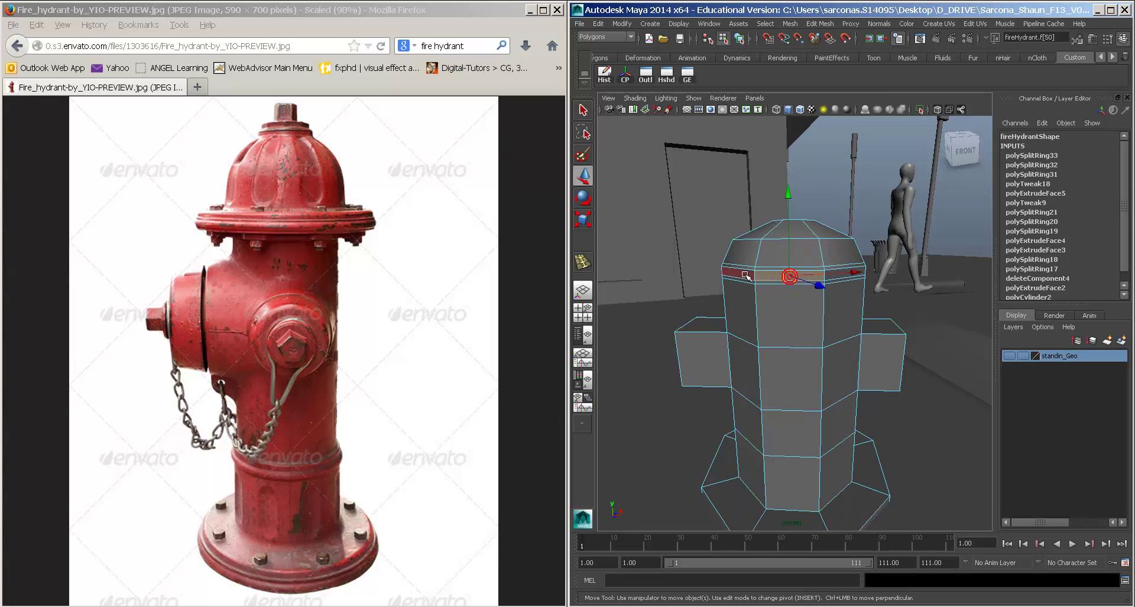
pyautogui.doubleClick(789, 277)
pyautogui.press('r')
pyautogui.keyDown('alt'); pyautogui.moveTo(806, 329); pyautogui.dragTo(766, 330); pyautogui.keyUp('alt')
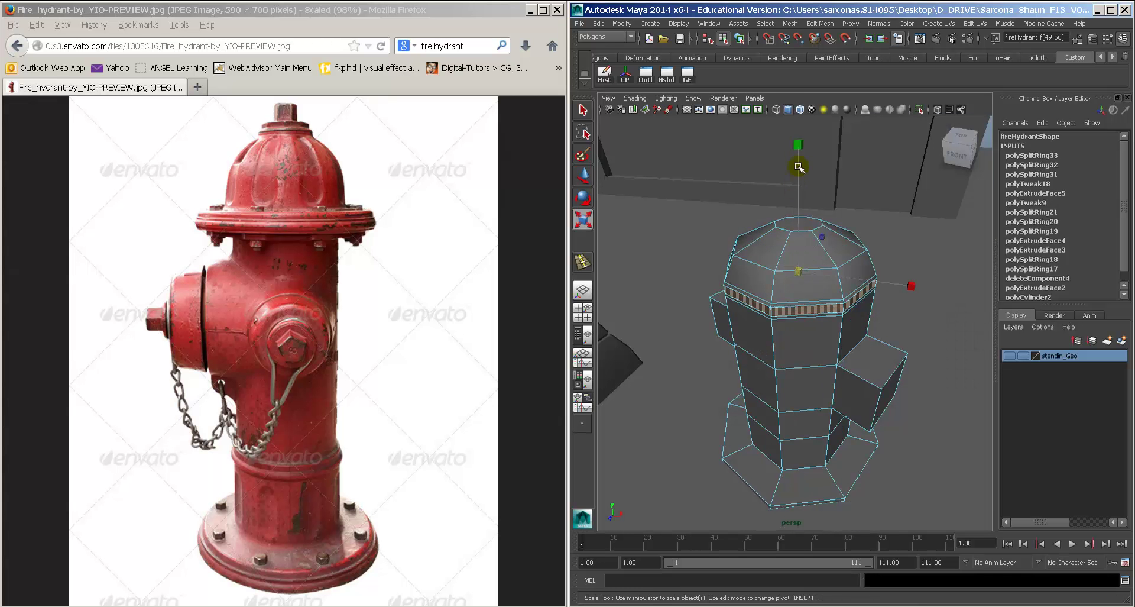
pyautogui.moveTo(799, 168); pyautogui.dragTo(775, 106)
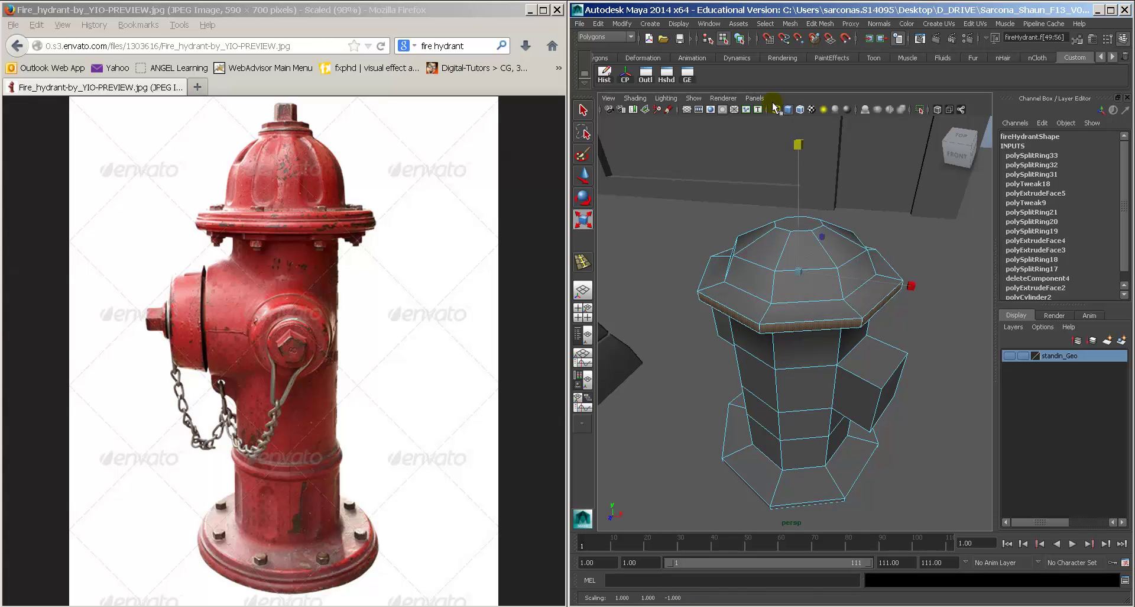
# Step: Reduce the brim's overhang by scaling its face ring inward horizontally to about 0.89
pyautogui.moveTo(813, 309)
pyautogui.keyDown('alt'); pyautogui.mouseDown()
pyautogui.moveTo(800, 332)
pyautogui.moveTo(817, 330)
pyautogui.moveTo(821, 309)
pyautogui.mouseUp(); pyautogui.keyUp('alt')
pyautogui.keyDown('alt'); pyautogui.moveTo(821, 309); pyautogui.dragTo(812, 331, button='middle'); pyautogui.keyUp('alt')
pyautogui.keyDown('ctrl'); pyautogui.moveTo(773, 202); pyautogui.dragTo(771, 219); pyautogui.keyUp('ctrl')
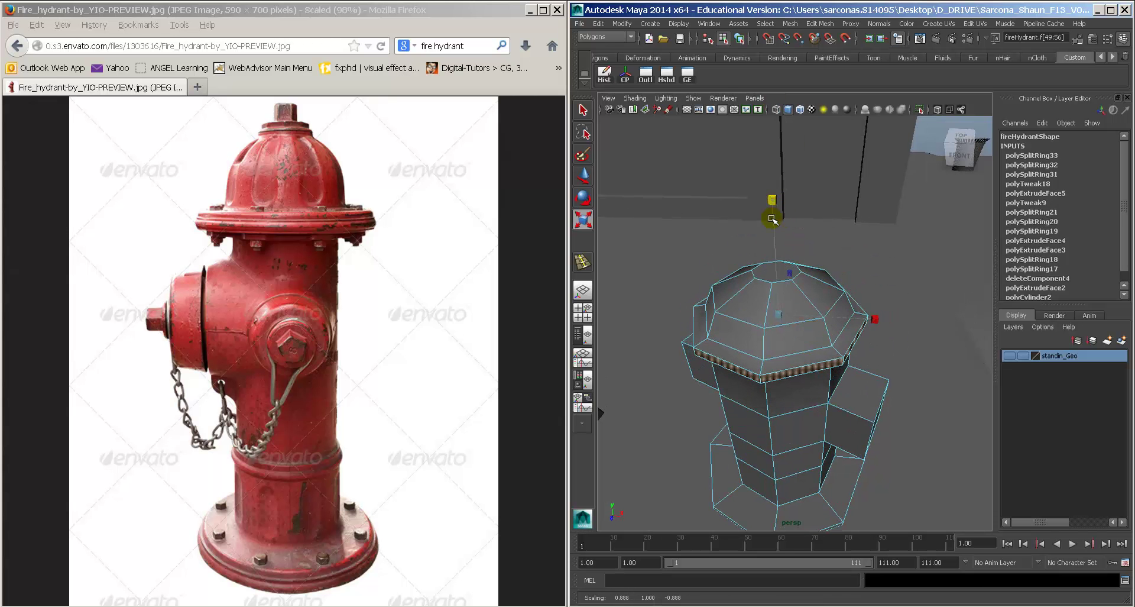
pyautogui.moveTo(801, 320)
pyautogui.keyDown('alt'); pyautogui.mouseDown()
pyautogui.moveTo(799, 330)
pyautogui.moveTo(793, 310)
pyautogui.mouseUp(); pyautogui.keyUp('alt')
pyautogui.keyDown('alt'); pyautogui.moveTo(794, 309); pyautogui.dragTo(832, 313, button='right'); pyautogui.keyUp('alt')
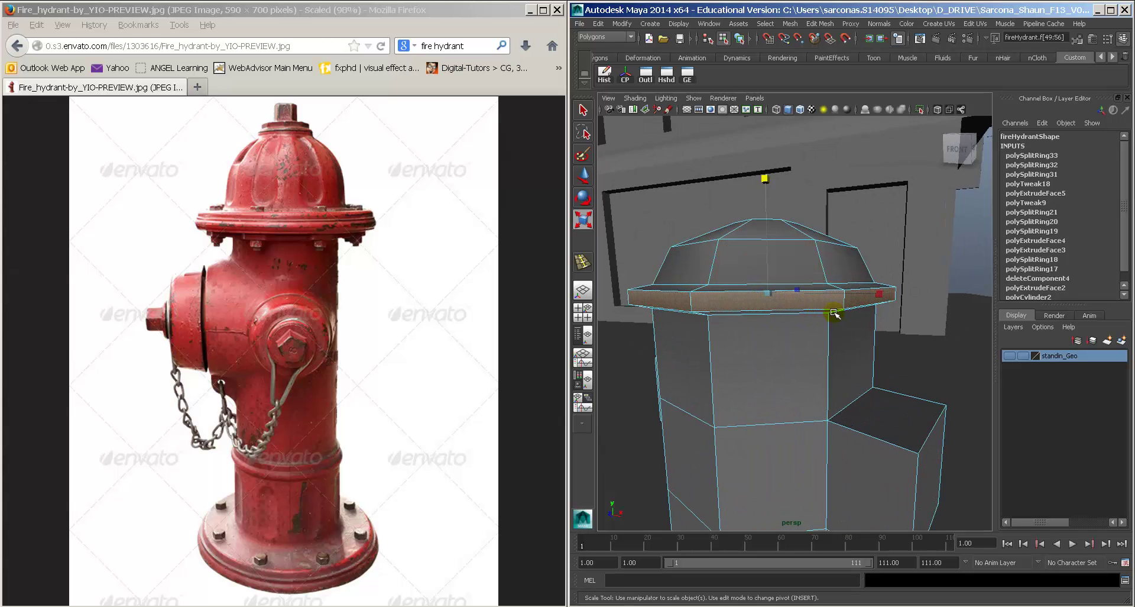
pyautogui.keyDown('alt'); pyautogui.moveTo(805, 316); pyautogui.dragTo(791, 335); pyautogui.keyUp('alt')
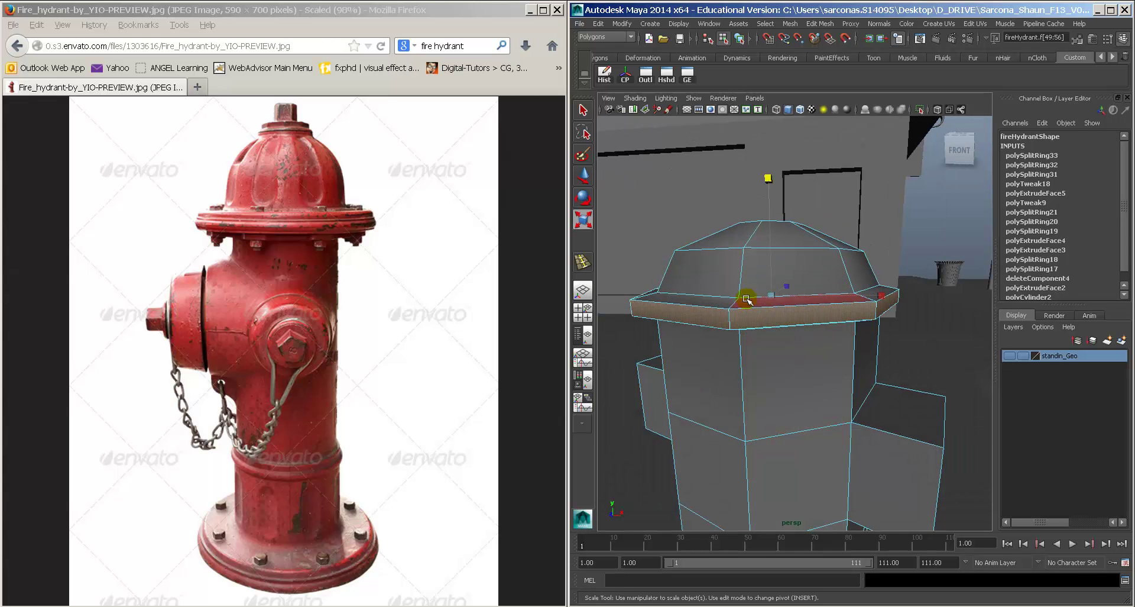
pyautogui.keyDown('alt'); pyautogui.moveTo(782, 350); pyautogui.dragTo(802, 355); pyautogui.keyUp('alt')
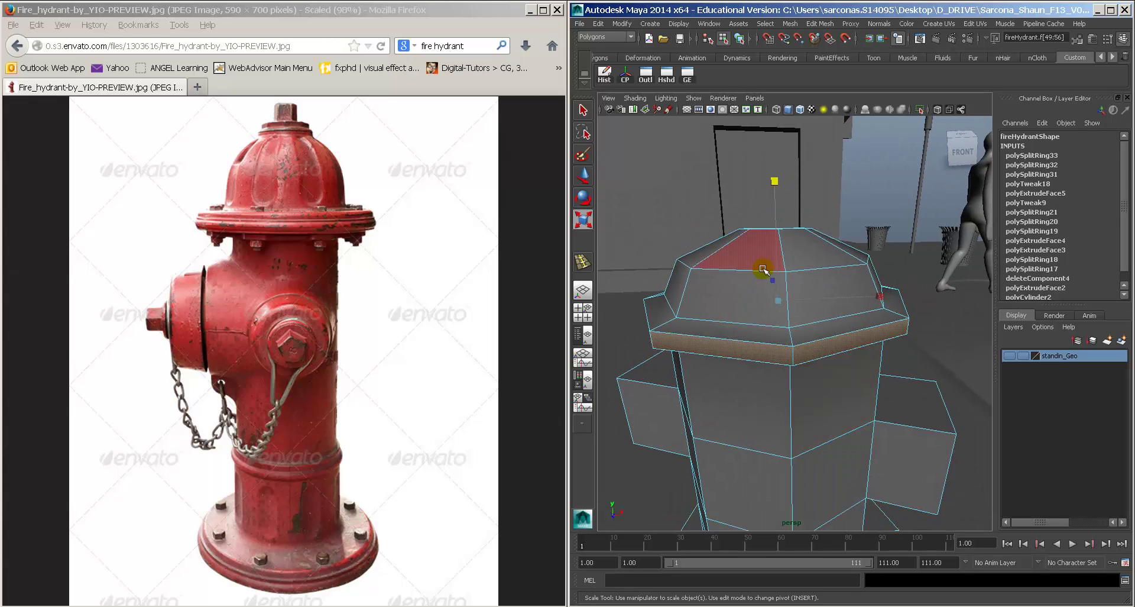
# Step: Select the vertices of the dome's two upper rings in wireframe display and raise them slightly in shaded display
pyautogui.moveTo(734, 243); pyautogui.dragTo(686, 244, button='right')
pyautogui.keyDown('alt'); pyautogui.moveTo(749, 242); pyautogui.dragTo(742, 236); pyautogui.keyUp('alt')
pyautogui.press('4')
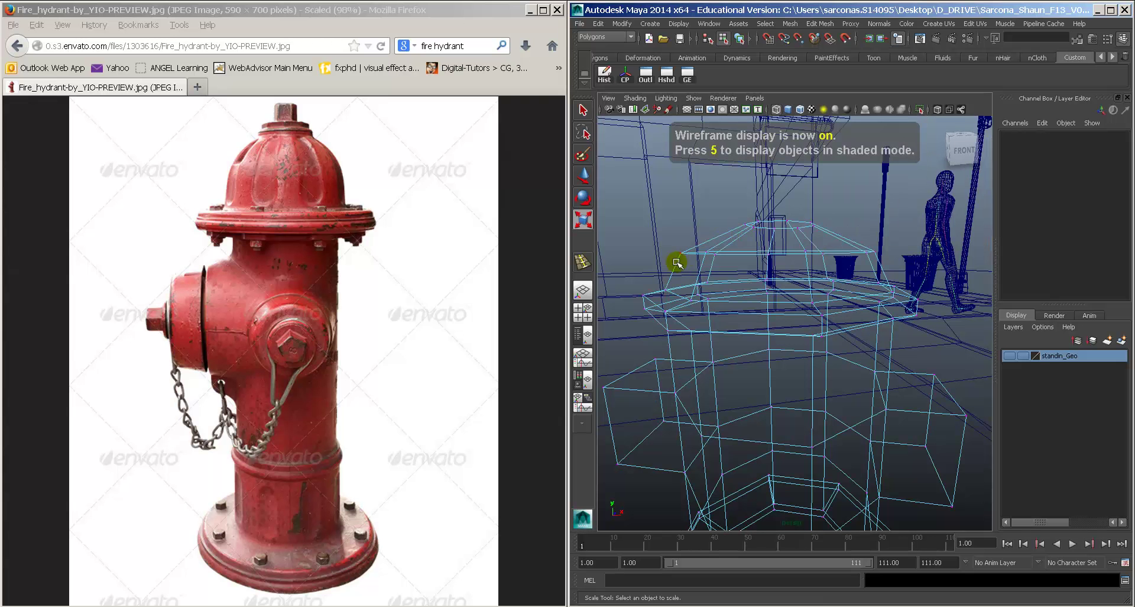
pyautogui.moveTo(875, 224); pyautogui.dragTo(875, 225)
pyautogui.press('w')
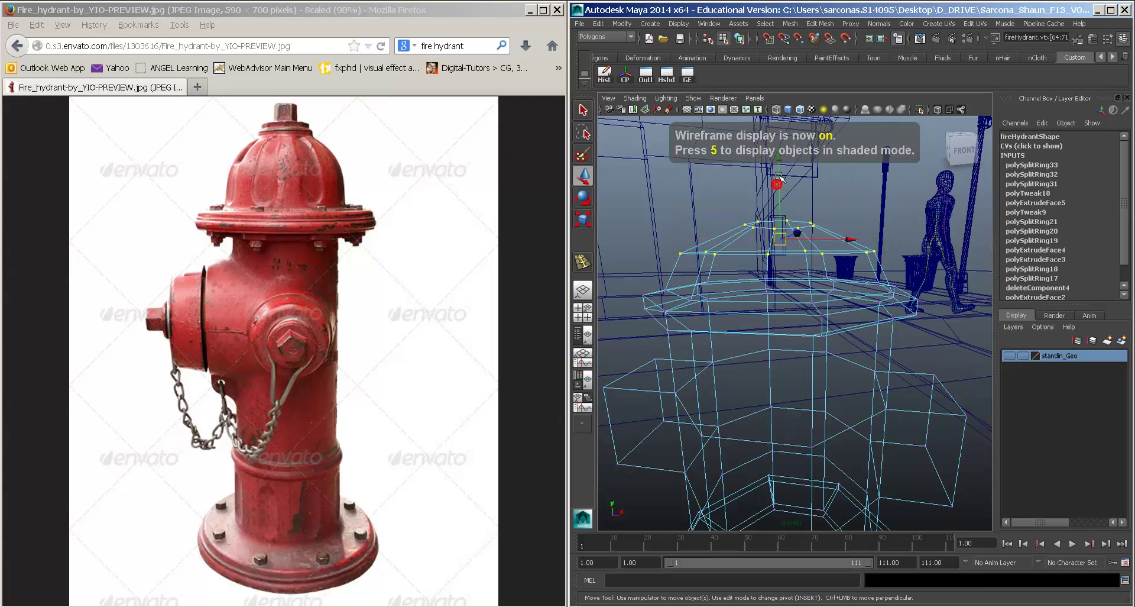
pyautogui.click(779, 176)
pyautogui.hotkey('ctrl', 'z')
pyautogui.press('r')
pyautogui.moveTo(779, 180)
pyautogui.keyDown('alt'); pyautogui.mouseDown()
pyautogui.moveTo(785, 223)
pyautogui.moveTo(786, 164)
pyautogui.moveTo(769, 141)
pyautogui.mouseUp(); pyautogui.keyUp('alt')
pyautogui.press('w')
pyautogui.press('5')
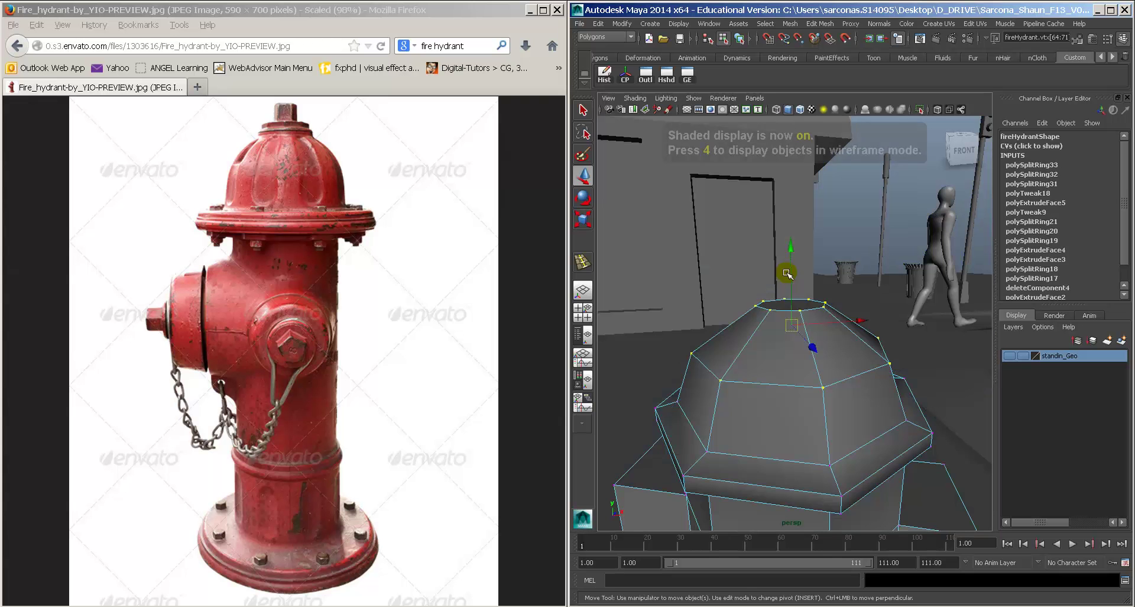
pyautogui.moveTo(786, 273); pyautogui.dragTo(787, 267)
# Step: Compare the hydrant's smooth preview with its unsmoothed mesh to check the new cap and brim shape
pyautogui.press('3')
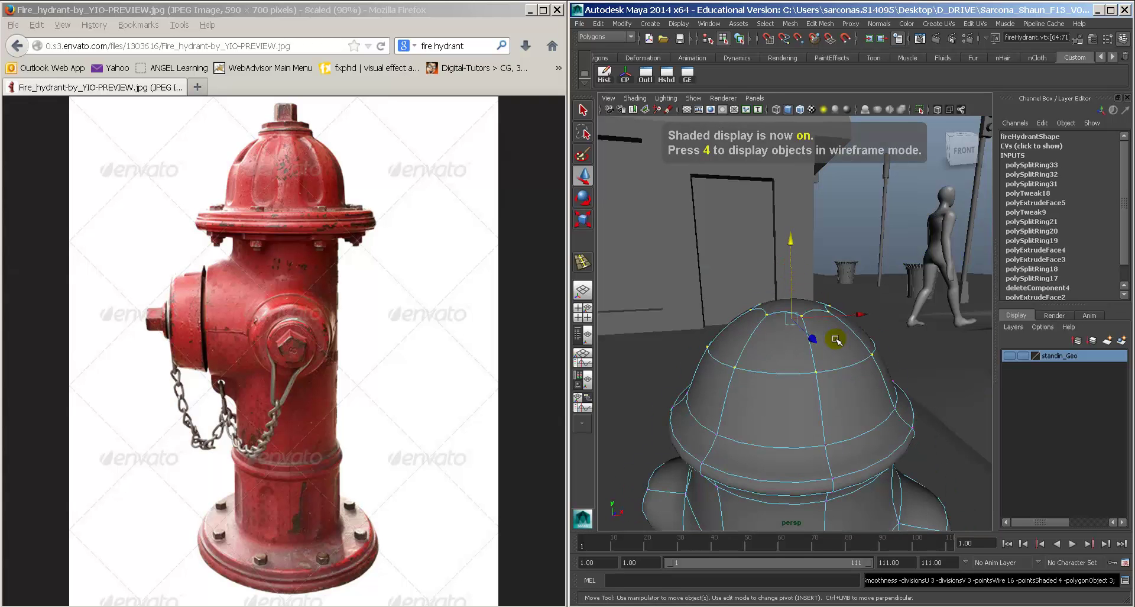
pyautogui.press('1')
pyautogui.keyDown('alt'); pyautogui.moveTo(842, 371); pyautogui.dragTo(823, 341); pyautogui.keyUp('alt')
pyautogui.keyDown('alt'); pyautogui.moveTo(823, 349); pyautogui.dragTo(760, 339, button='right'); pyautogui.keyUp('alt')
pyautogui.press('3')
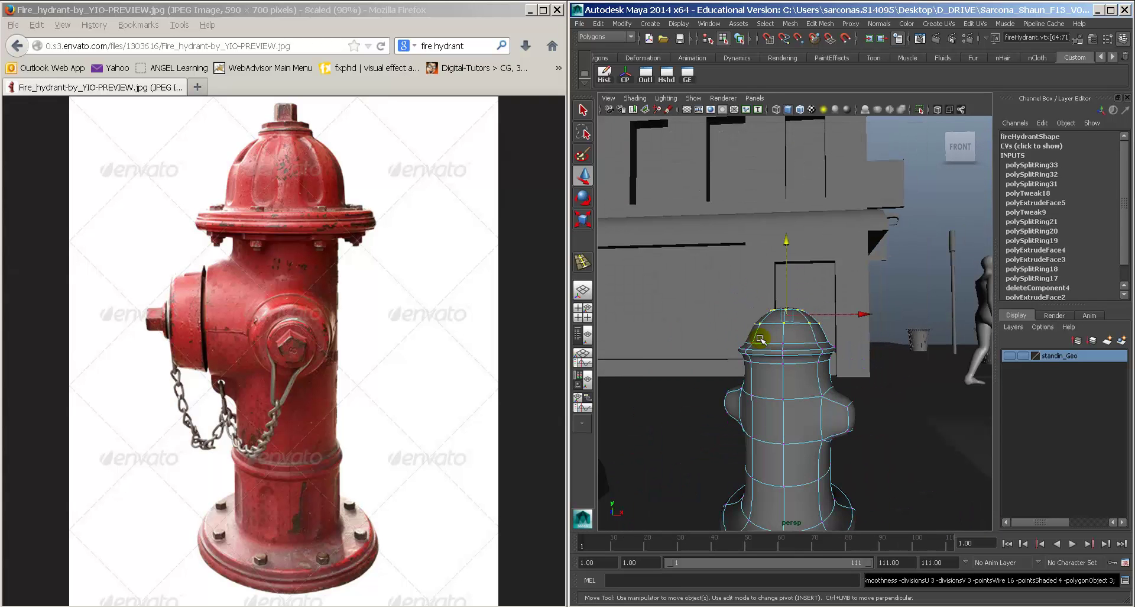
pyautogui.press('1')
pyautogui.press('3')
pyautogui.press('1')
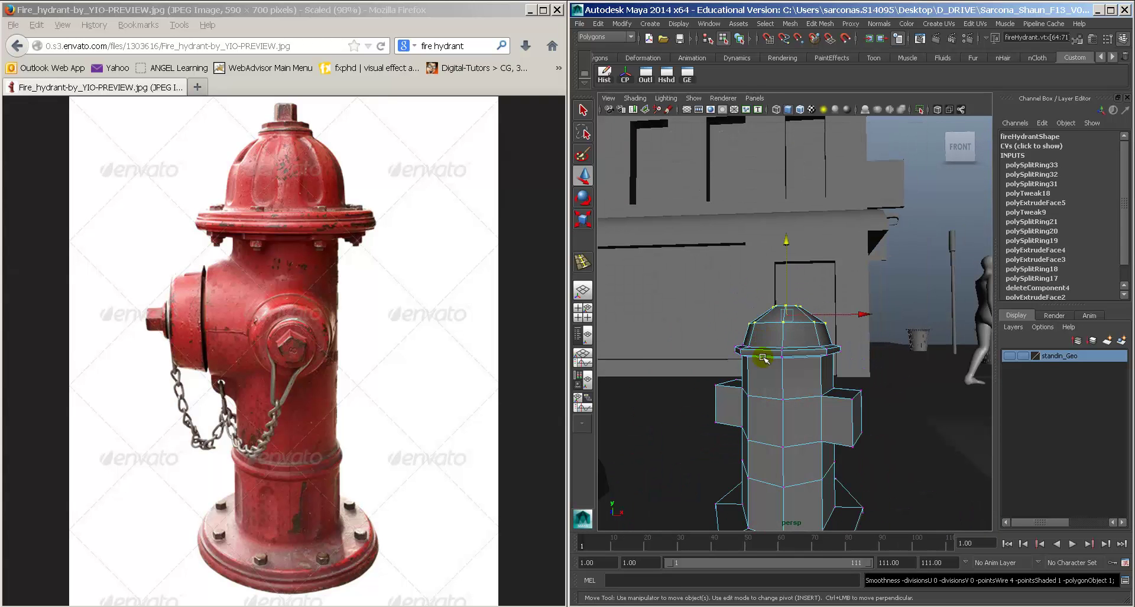
# Step: Select the edge loop where the dome meets the brim and the edge loop beneath the brim around the body
pyautogui.keyDown('alt'); pyautogui.moveTo(761, 357); pyautogui.dragTo(765, 375); pyautogui.keyUp('alt')
pyautogui.keyDown('alt'); pyautogui.moveTo(765, 375); pyautogui.dragTo(802, 341, button='right'); pyautogui.keyUp('alt')
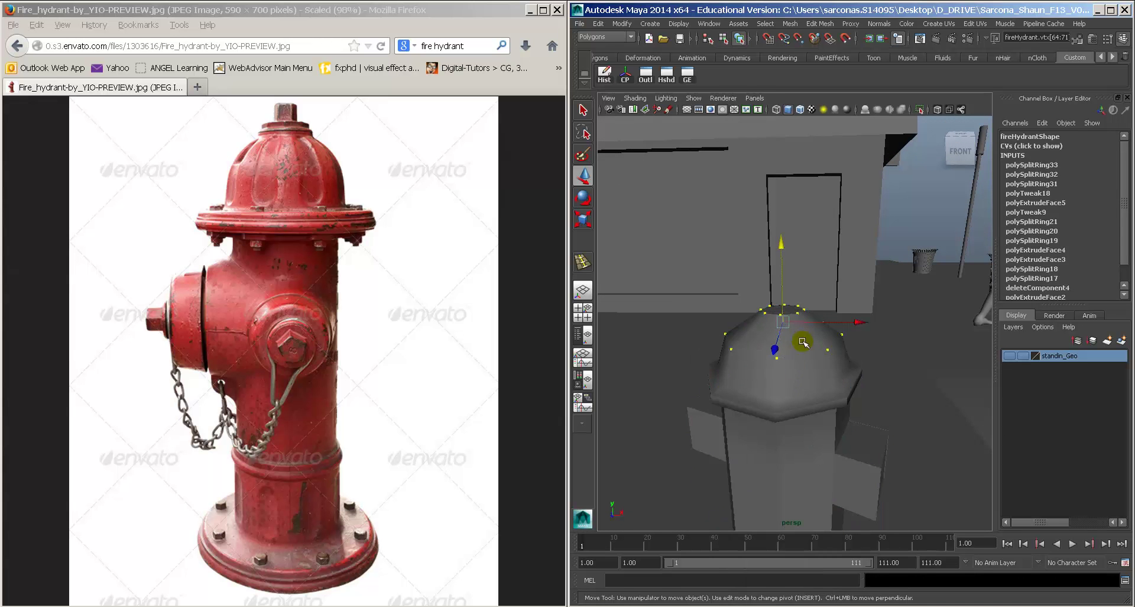
pyautogui.click(792, 369)
pyautogui.keyDown('alt'); pyautogui.moveTo(791, 367); pyautogui.dragTo(798, 355); pyautogui.keyUp('alt')
pyautogui.keyDown('alt'); pyautogui.moveTo(797, 355); pyautogui.dragTo(800, 362, button='right'); pyautogui.keyUp('alt')
pyautogui.keyDown('alt'); pyautogui.moveTo(799, 362); pyautogui.dragTo(828, 332); pyautogui.keyUp('alt')
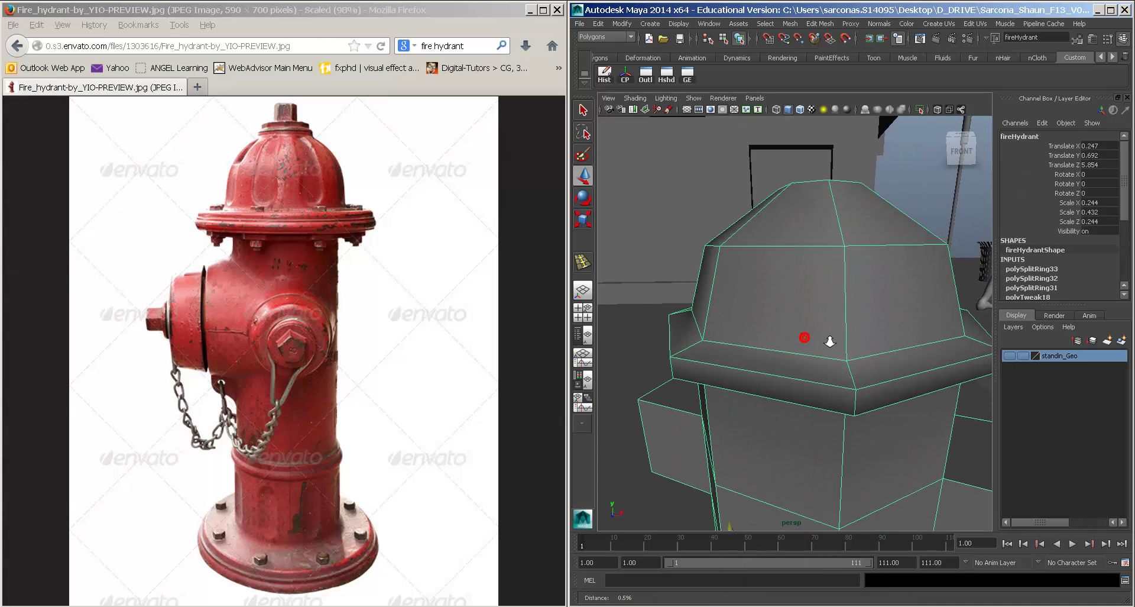
pyautogui.moveTo(779, 333); pyautogui.dragTo(760, 311, button='right')
pyautogui.doubleClick(768, 349)
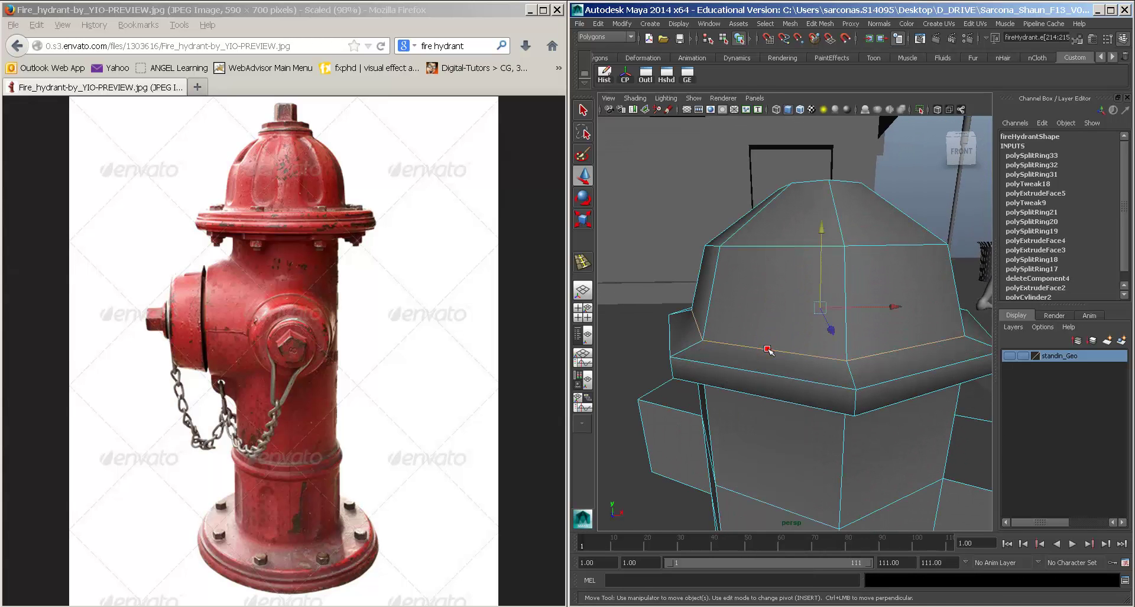
pyautogui.keyDown('alt'); pyautogui.moveTo(770, 350); pyautogui.dragTo(804, 300); pyautogui.keyUp('alt')
pyautogui.keyDown('shift'); pyautogui.doubleClick(790, 253); pyautogui.keyUp('shift')
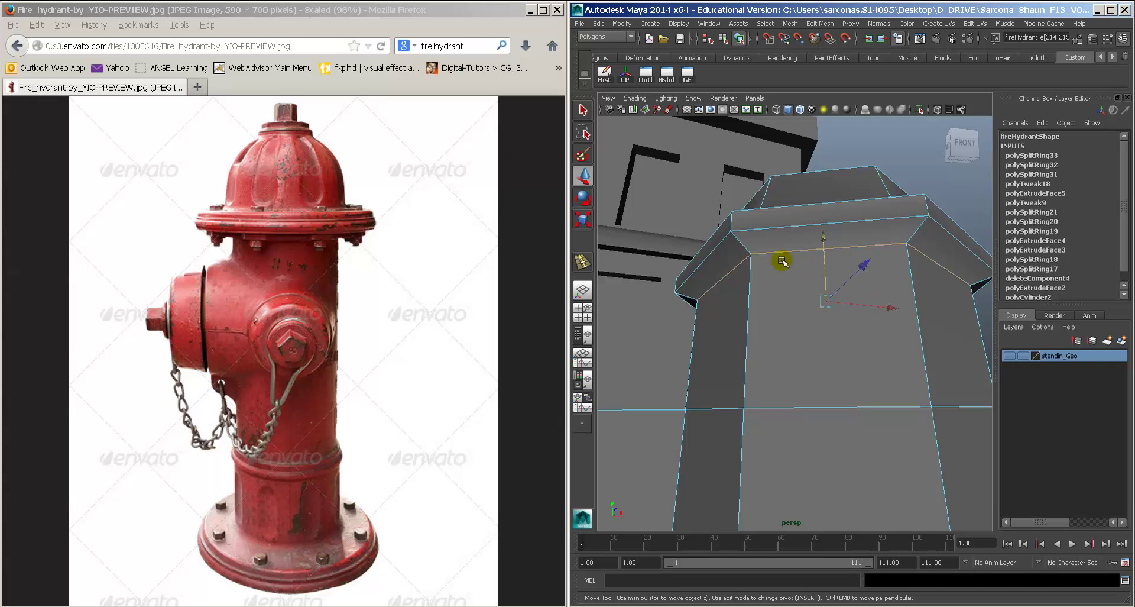
# Step: Add the edge loop where the body meets the base flange and the flange's outer rim loop to the selection
pyautogui.keyDown('alt'); pyautogui.moveTo(844, 335); pyautogui.dragTo(826, 354); pyautogui.keyUp('alt')
pyautogui.keyDown('alt'); pyautogui.moveTo(826, 360); pyautogui.dragTo(846, 276, button='middle'); pyautogui.keyUp('alt')
pyautogui.keyDown('alt'); pyautogui.moveTo(846, 274); pyautogui.dragTo(825, 290); pyautogui.keyUp('alt')
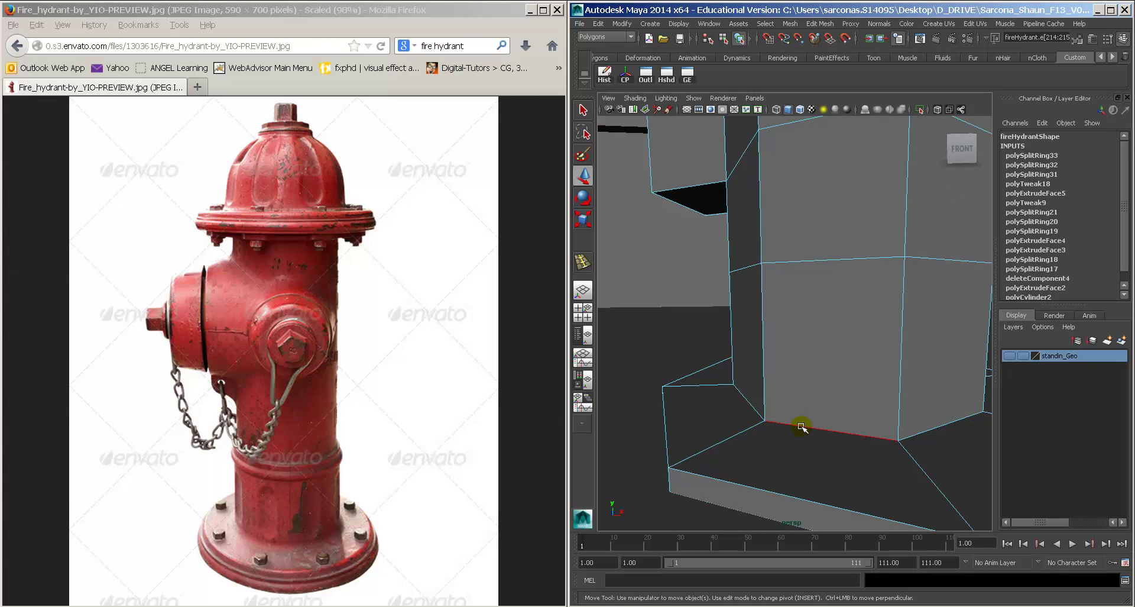
pyautogui.keyDown('shift'); pyautogui.doubleClick(800, 426); pyautogui.keyUp('shift')
pyautogui.keyDown('shift'); pyautogui.doubleClick(740, 481); pyautogui.keyUp('shift')
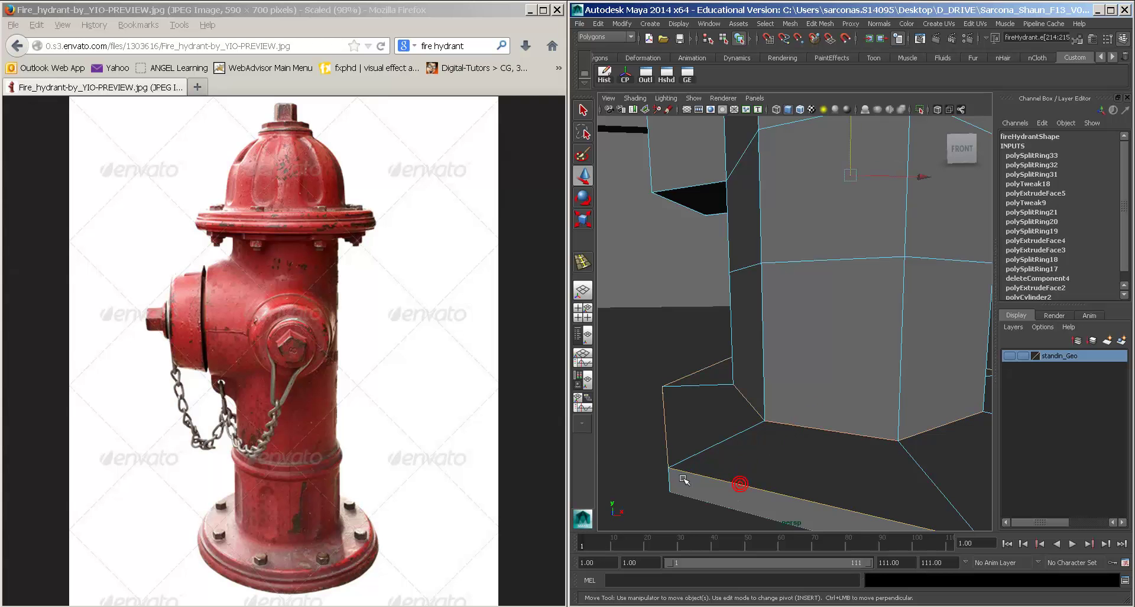
# Step: Bevel the selected brim and base edge loops and adjust the bevel's offset
pyautogui.press('space')
pyautogui.click(680, 404)
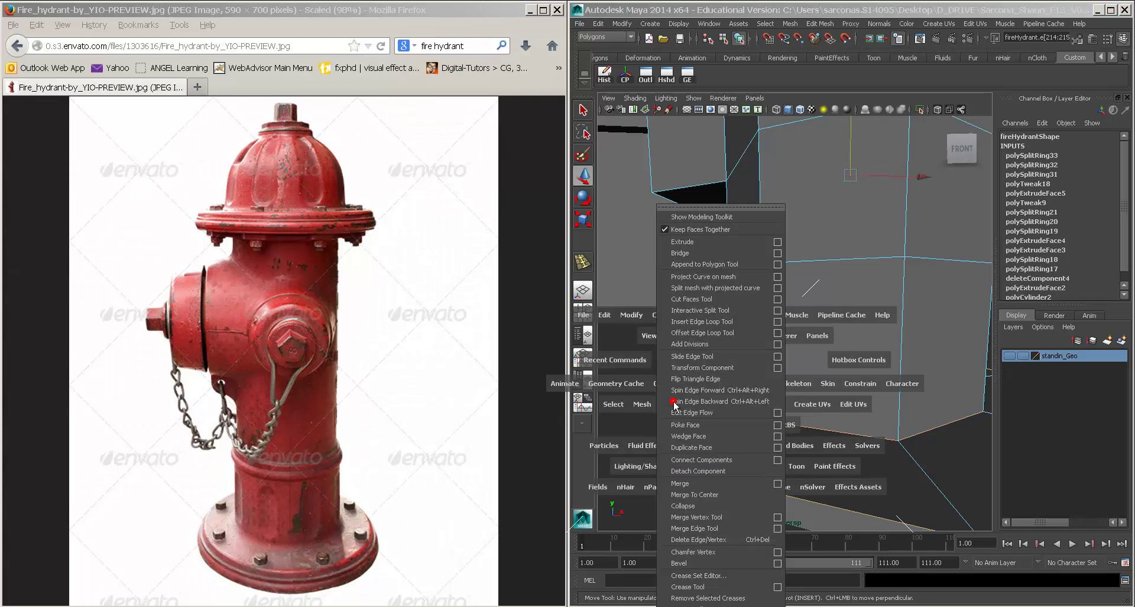
pyautogui.click(723, 563)
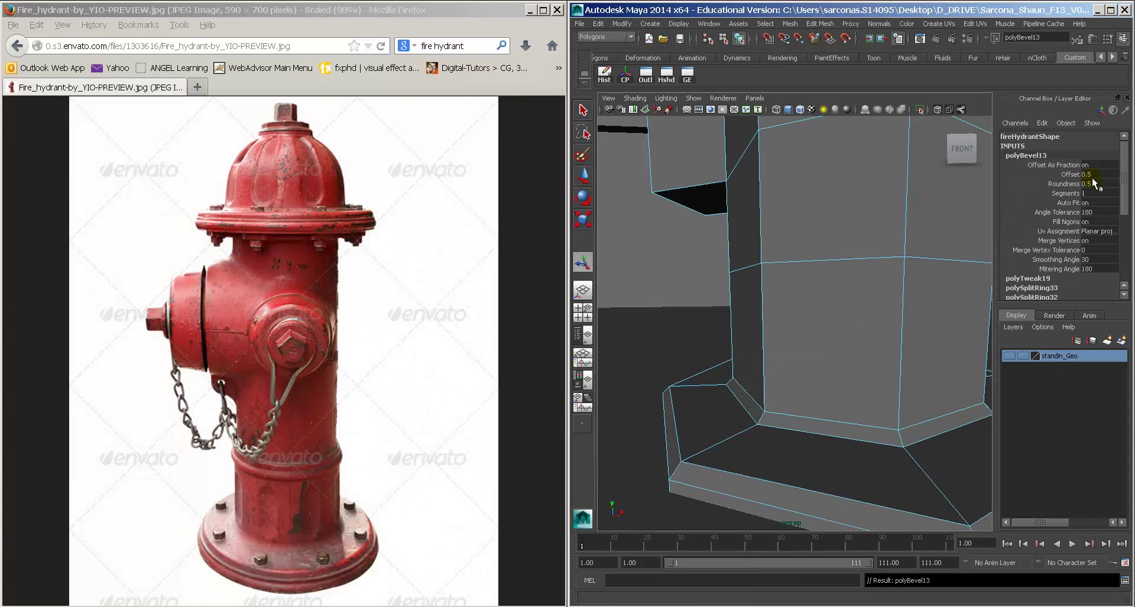
pyautogui.press('Return')
# Step: Examine the bevelled hydrant from several sides in the smooth preview and return to the unsmoothed mesh
pyautogui.moveTo(821, 322); pyautogui.dragTo(844, 276, button='right')
pyautogui.click(865, 268)
pyautogui.keyDown('alt'); pyautogui.moveTo(844, 276); pyautogui.dragTo(813, 349, button='middle'); pyautogui.keyUp('alt')
pyautogui.press('3')
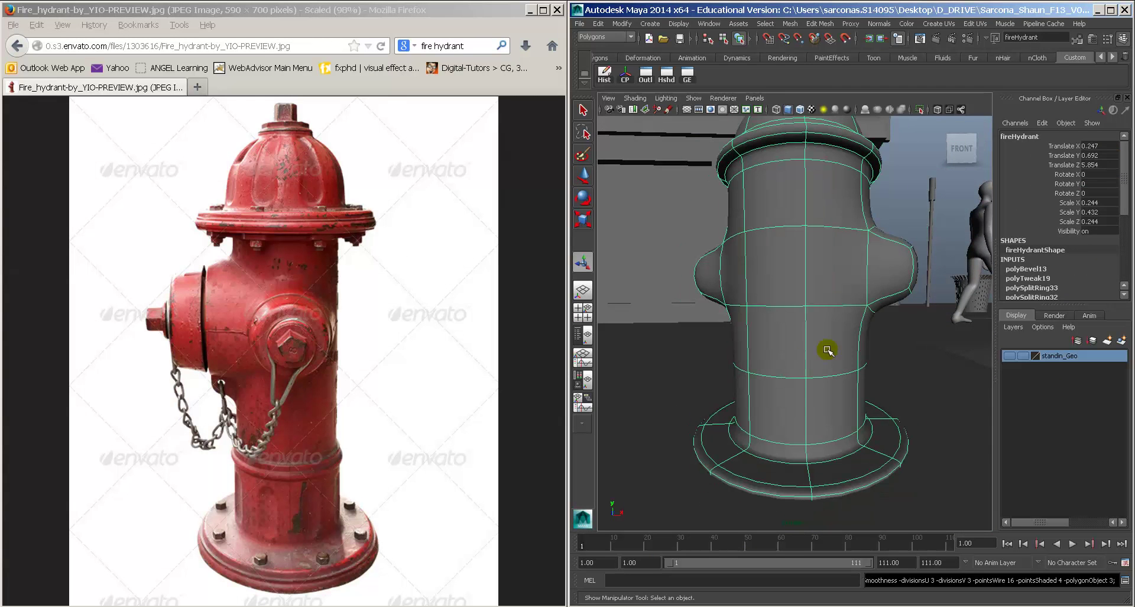
pyautogui.click(913, 358)
pyautogui.keyDown('alt'); pyautogui.moveTo(894, 357); pyautogui.dragTo(829, 297); pyautogui.keyUp('alt')
pyautogui.keyDown('alt'); pyautogui.moveTo(830, 297); pyautogui.dragTo(821, 299, button='right'); pyautogui.keyUp('alt')
pyautogui.keyDown('alt'); pyautogui.moveTo(821, 299); pyautogui.dragTo(829, 352, button='middle'); pyautogui.keyUp('alt')
pyautogui.keyDown('alt'); pyautogui.moveTo(852, 349); pyautogui.dragTo(879, 324); pyautogui.keyUp('alt')
pyautogui.click(793, 309)
pyautogui.press('1')
pyautogui.moveTo(879, 325); pyautogui.dragTo(883, 309, button='right')
pyautogui.keyDown('alt'); pyautogui.moveTo(883, 309); pyautogui.dragTo(839, 330); pyautogui.keyUp('alt')
pyautogui.click(844, 335)
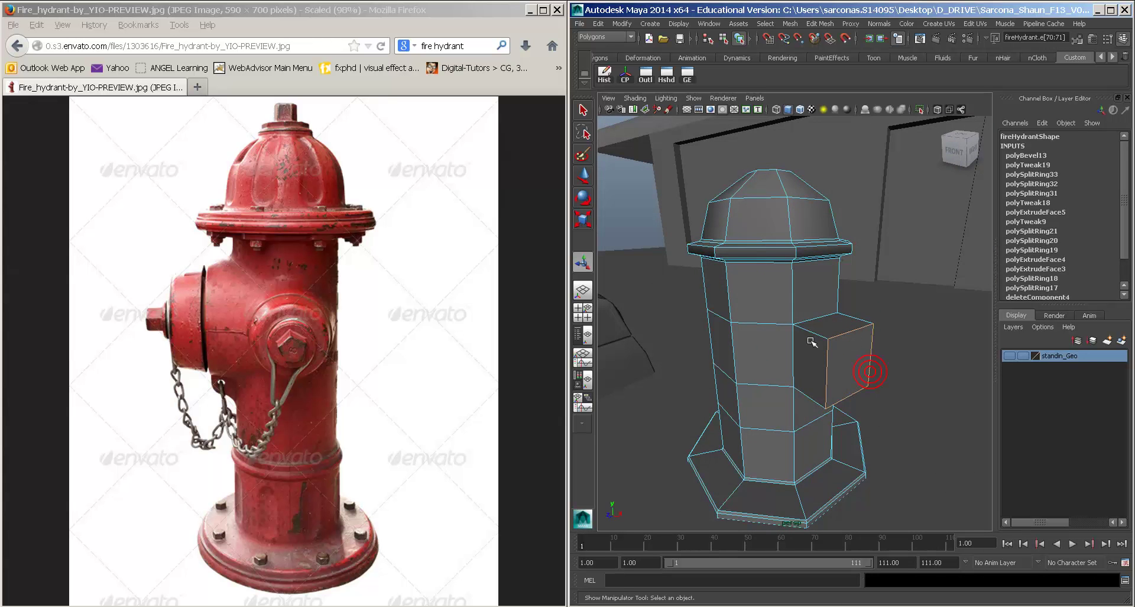
# Step: Extrude the empty body face between the two side outlets outward to form a third outlet block
pyautogui.keyDown('alt'); pyautogui.moveTo(811, 342); pyautogui.dragTo(833, 325); pyautogui.keyUp('alt')
pyautogui.moveTo(841, 330); pyautogui.dragTo(842, 346, button='right')
pyautogui.click(862, 338)
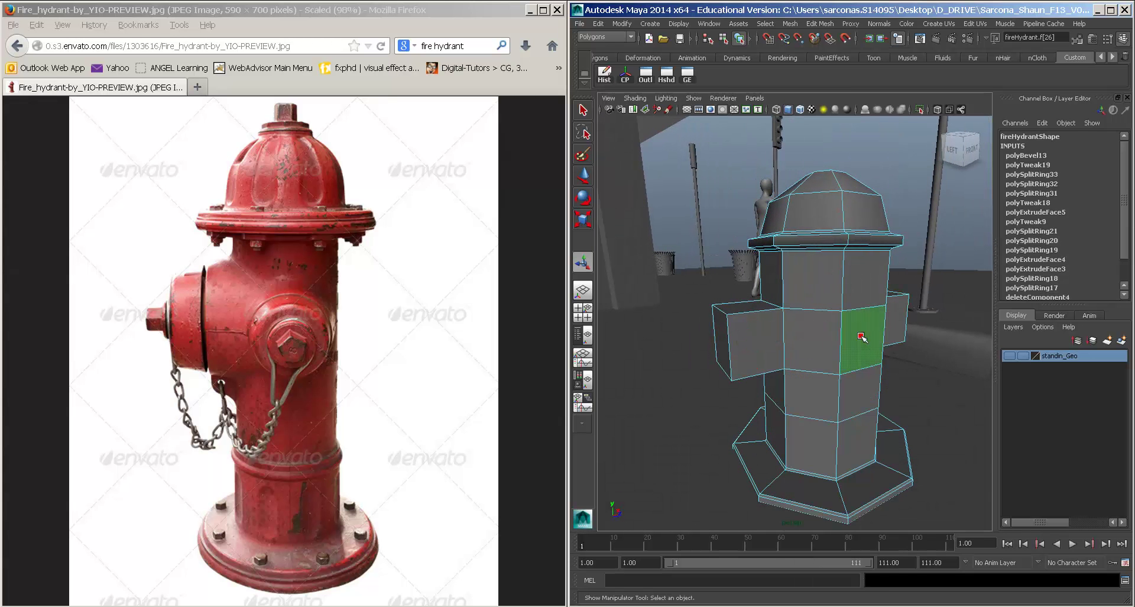
pyautogui.keyDown('alt'); pyautogui.moveTo(861, 348); pyautogui.dragTo(785, 360); pyautogui.keyUp('alt')
pyautogui.press('space')
pyautogui.click(678, 345)
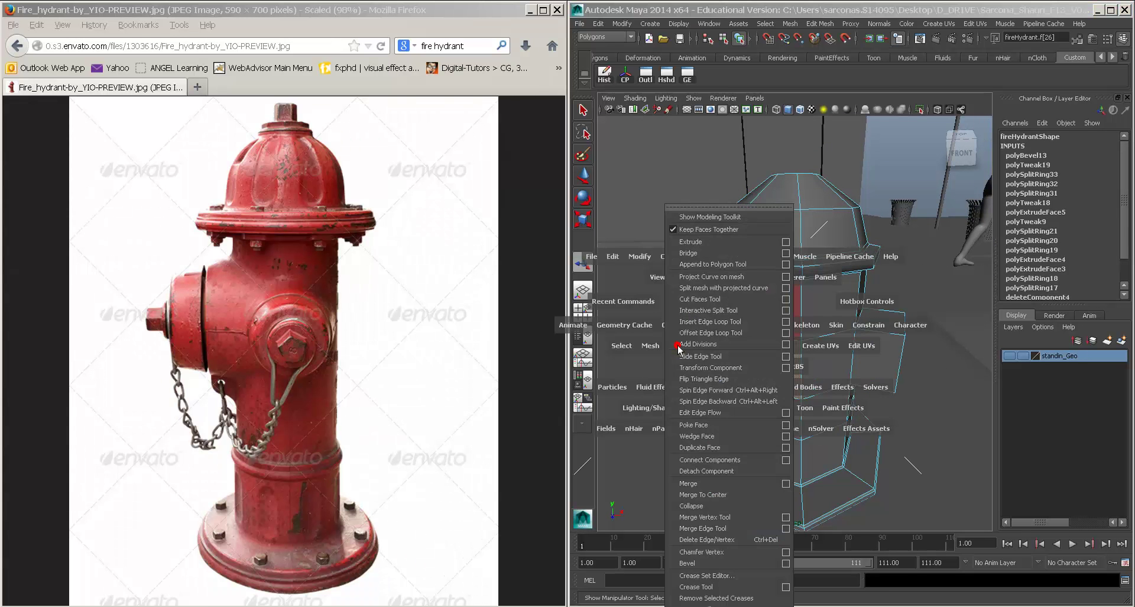
pyautogui.click(694, 241)
pyautogui.moveTo(752, 389); pyautogui.dragTo(719, 427)
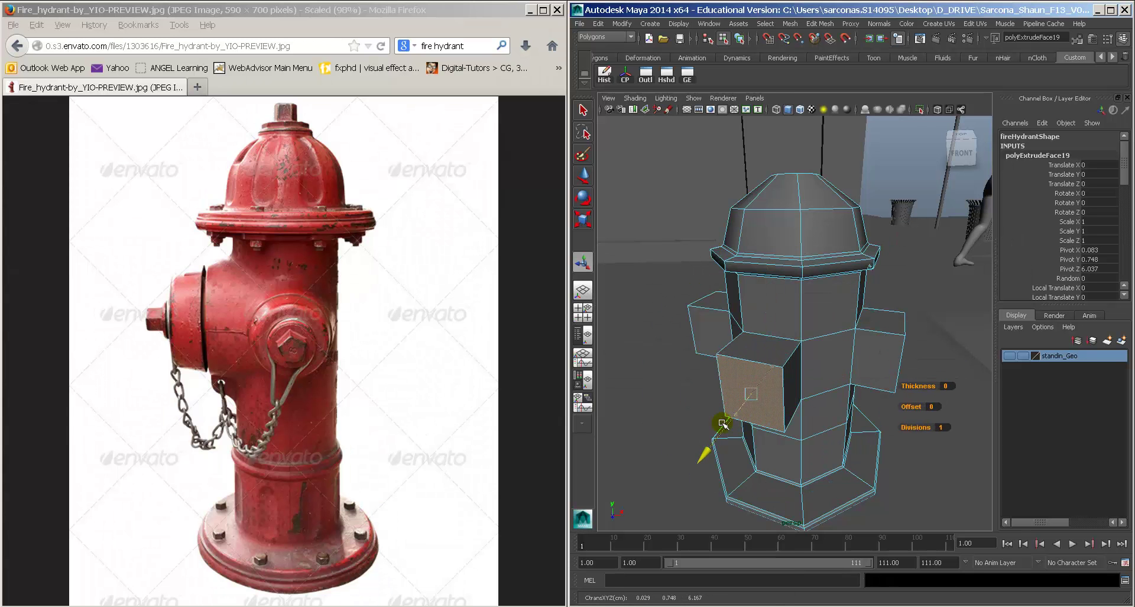
# Step: Select the edges where the new front outlet joins the body and scale them slightly
pyautogui.keyDown('alt'); pyautogui.moveTo(805, 378); pyautogui.dragTo(761, 374); pyautogui.keyUp('alt')
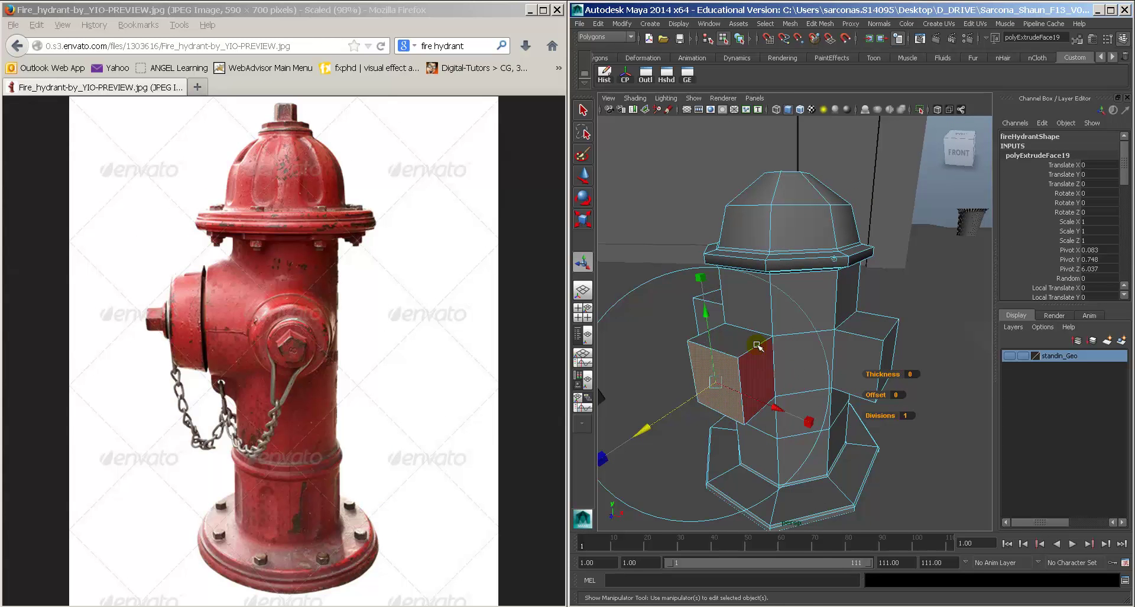
pyautogui.press('w')
pyautogui.moveTo(752, 331); pyautogui.dragTo(751, 322, button='right')
pyautogui.click(749, 331)
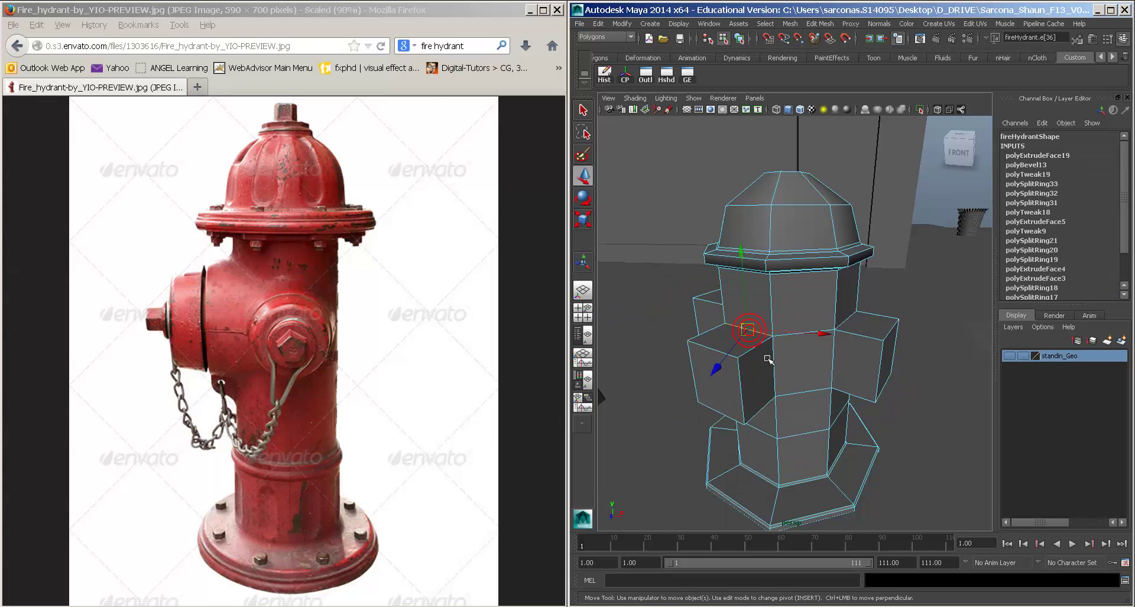
pyautogui.moveTo(767, 403)
pyautogui.keyDown('alt'); pyautogui.mouseDown()
pyautogui.moveTo(811, 353)
pyautogui.moveTo(794, 347)
pyautogui.moveTo(851, 356)
pyautogui.mouseUp(); pyautogui.keyUp('alt')
pyautogui.keyDown('shift'); pyautogui.click(804, 329); pyautogui.keyUp('shift')
pyautogui.keyDown('shift'); pyautogui.click(826, 332); pyautogui.keyUp('shift')
pyautogui.press('r')
pyautogui.moveTo(824, 333); pyautogui.dragTo(832, 338, button='middle')
pyautogui.keyDown('alt'); pyautogui.moveTo(835, 337); pyautogui.dragTo(778, 358); pyautogui.keyUp('alt')
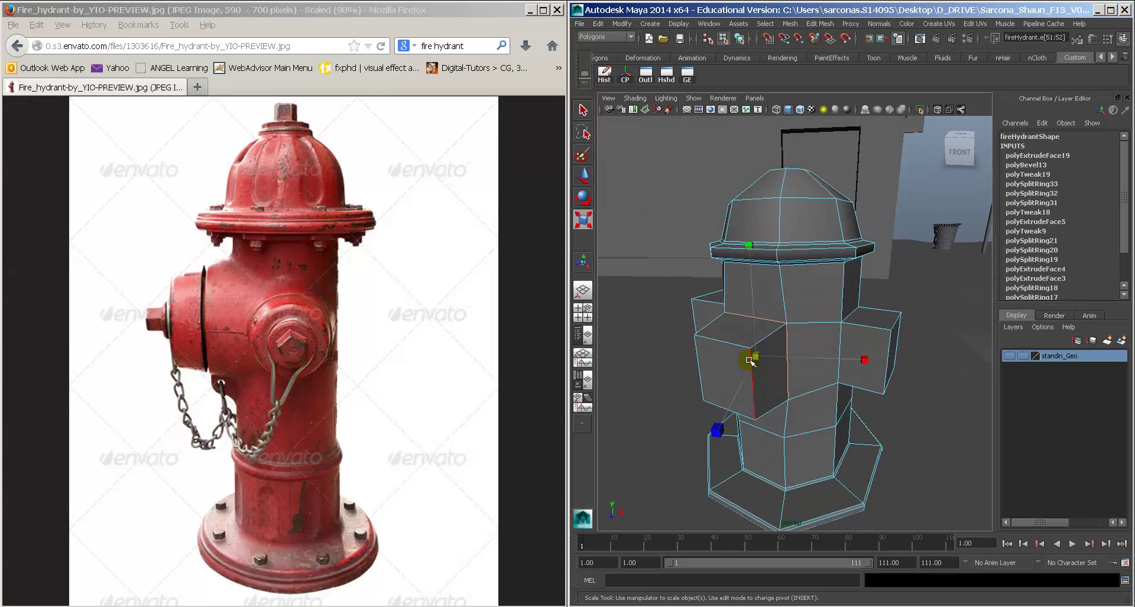
# Step: Select the outer end faces of the three outlets and bevel their edges
pyautogui.moveTo(717, 345); pyautogui.dragTo(718, 372, button='right')
pyautogui.click(718, 365)
pyautogui.keyDown('alt'); pyautogui.moveTo(719, 365); pyautogui.dragTo(779, 361); pyautogui.keyUp('alt')
pyautogui.press('3')
pyautogui.press('1')
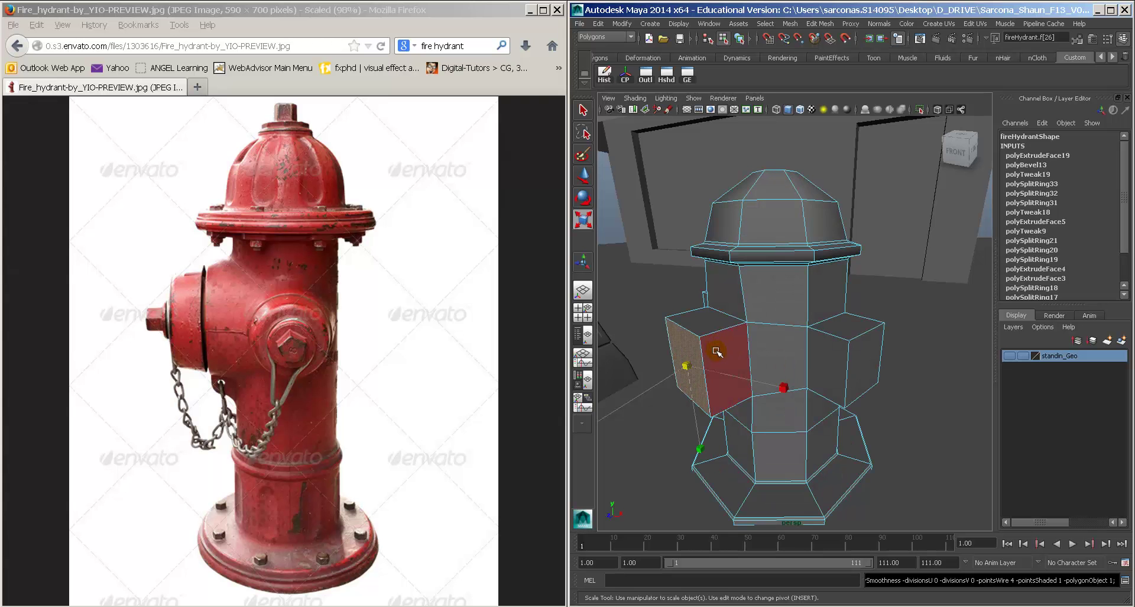
pyautogui.click(864, 359)
pyautogui.keyDown('alt'); pyautogui.moveTo(811, 364); pyautogui.dragTo(771, 357); pyautogui.keyUp('alt')
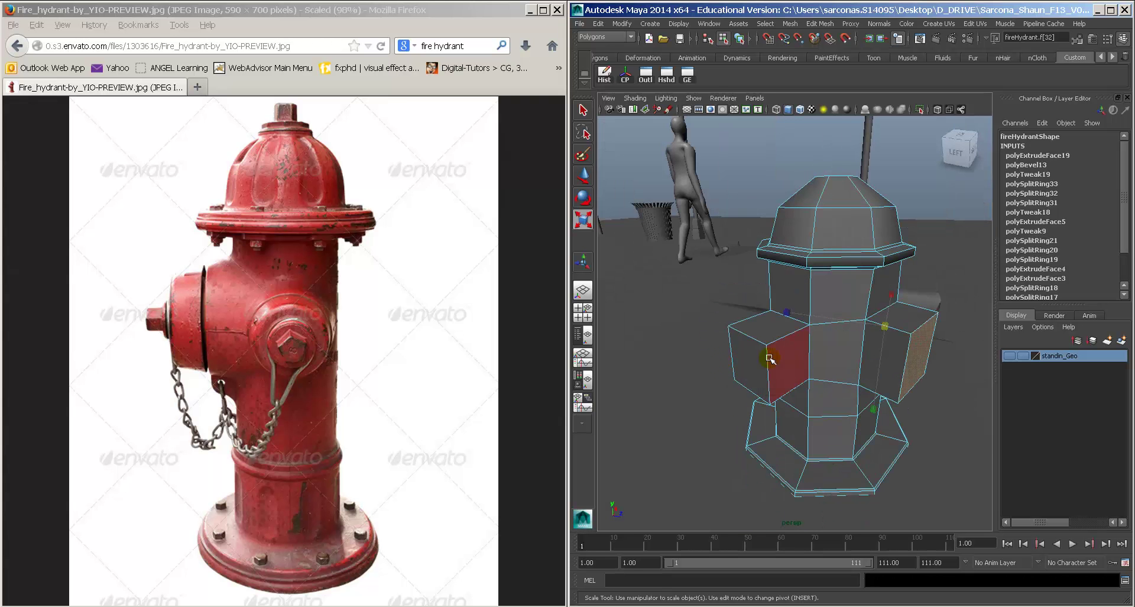
pyautogui.press('space')
pyautogui.moveTo(684, 356); pyautogui.dragTo(685, 562)
# Step: Try an offset of 0.1 on the outlet bevel and reduce it to 0.05 while using the smooth preview
pyautogui.keyDown('alt'); pyautogui.moveTo(869, 436); pyautogui.dragTo(834, 412); pyautogui.keyUp('alt')
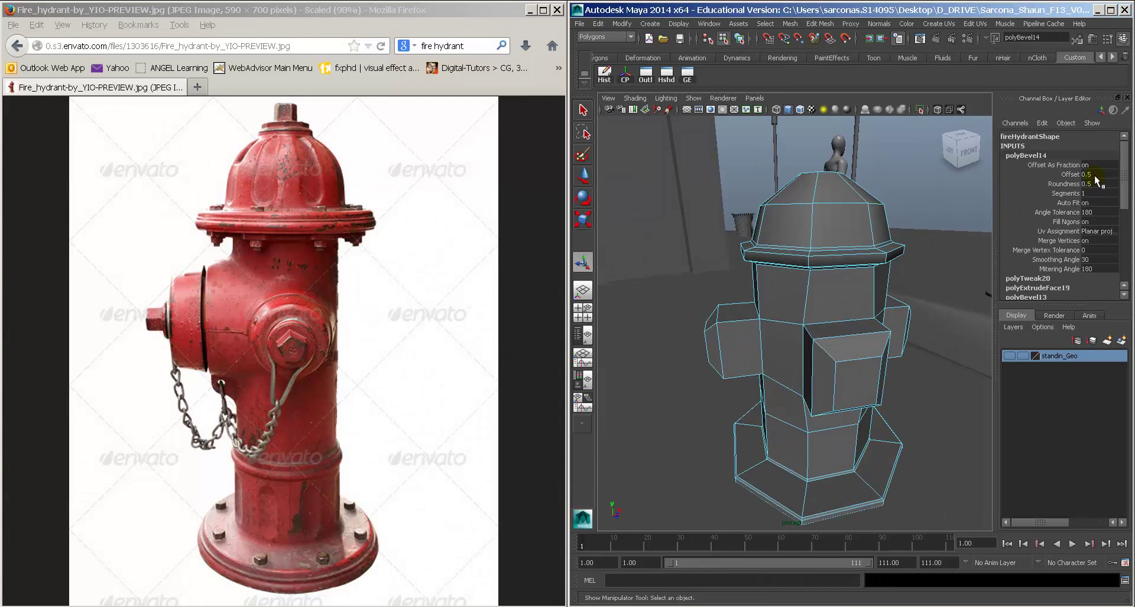
pyautogui.write('0.1')
pyautogui.press('Return')
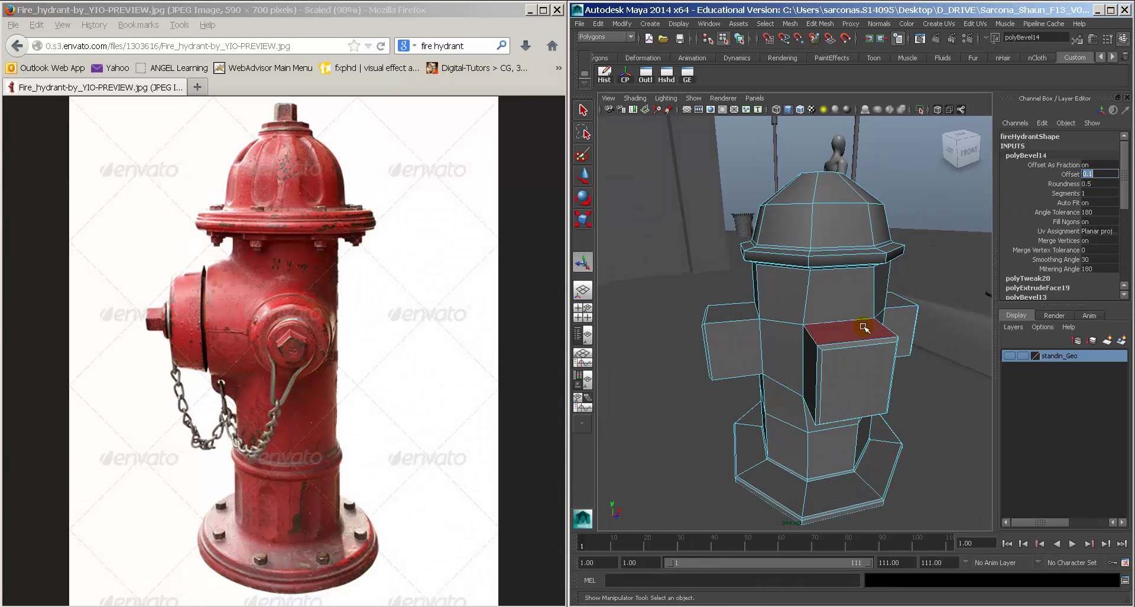
pyautogui.keyDown('alt'); pyautogui.moveTo(864, 327); pyautogui.dragTo(778, 323); pyautogui.keyUp('alt')
pyautogui.press('3')
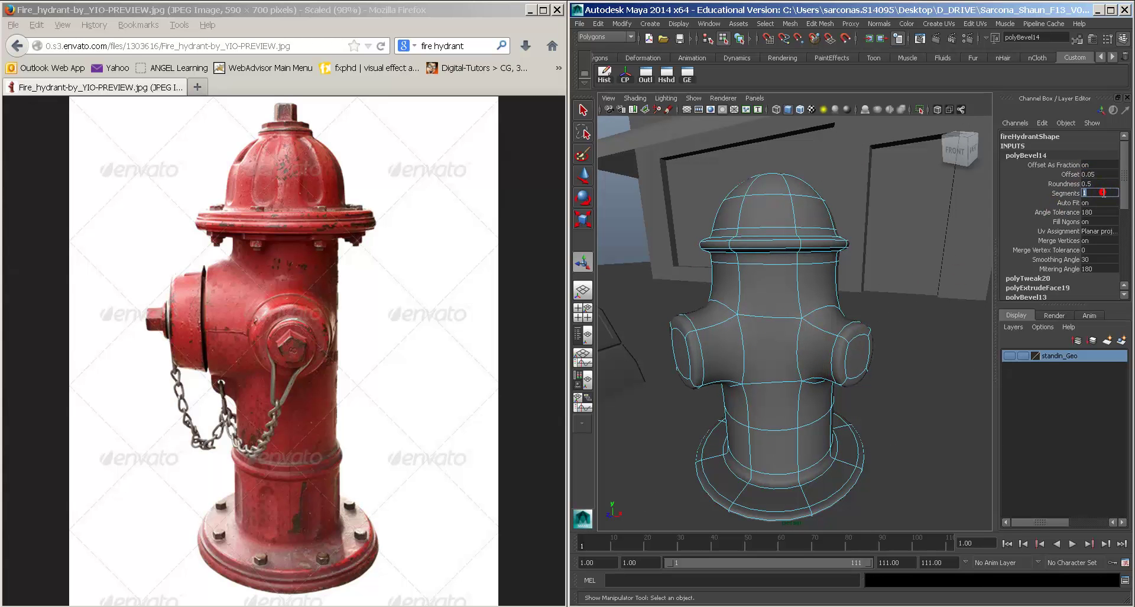
# Step: Try two segments on the outlet bevel and restore a single segment
pyautogui.write('2')
pyautogui.press('Tab')
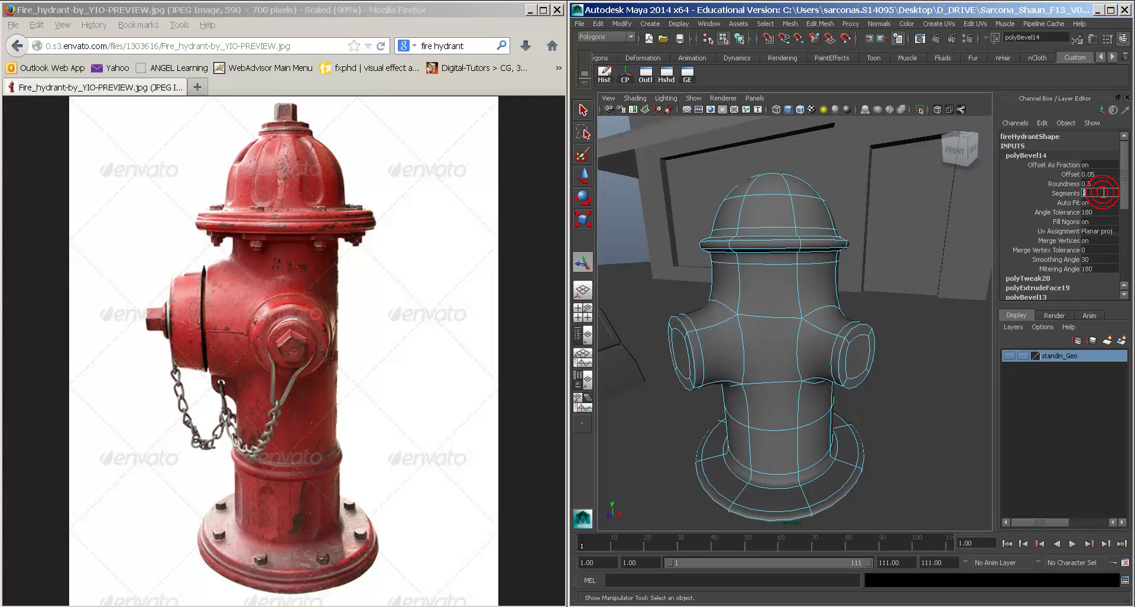
pyautogui.write('1')
pyautogui.press('Tab')
# Step: Return to whole-object selection, examine the outlets in the smooth preview and switch back to the unsmoothed mesh
pyautogui.moveTo(734, 315); pyautogui.dragTo(761, 292, button='right')
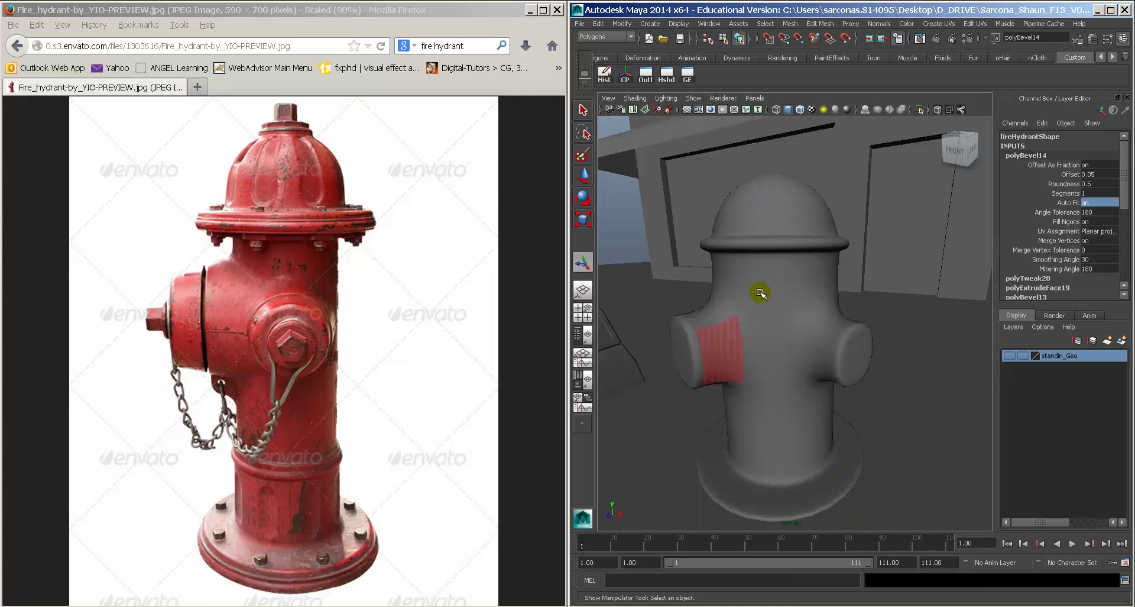
pyautogui.click(857, 296)
pyautogui.click(802, 297)
pyautogui.keyDown('alt'); pyautogui.moveTo(885, 312); pyautogui.dragTo(762, 318); pyautogui.keyUp('alt')
pyautogui.click(885, 314)
pyautogui.click(837, 326)
pyautogui.press('1')
# Step: Select the inner end faces of all three bevelled outlets
pyautogui.keyDown('alt'); pyautogui.moveTo(763, 318); pyautogui.dragTo(819, 320, button='middle'); pyautogui.keyUp('alt')
pyautogui.keyDown('alt'); pyautogui.moveTo(825, 322); pyautogui.dragTo(907, 331, button='right'); pyautogui.keyUp('alt')
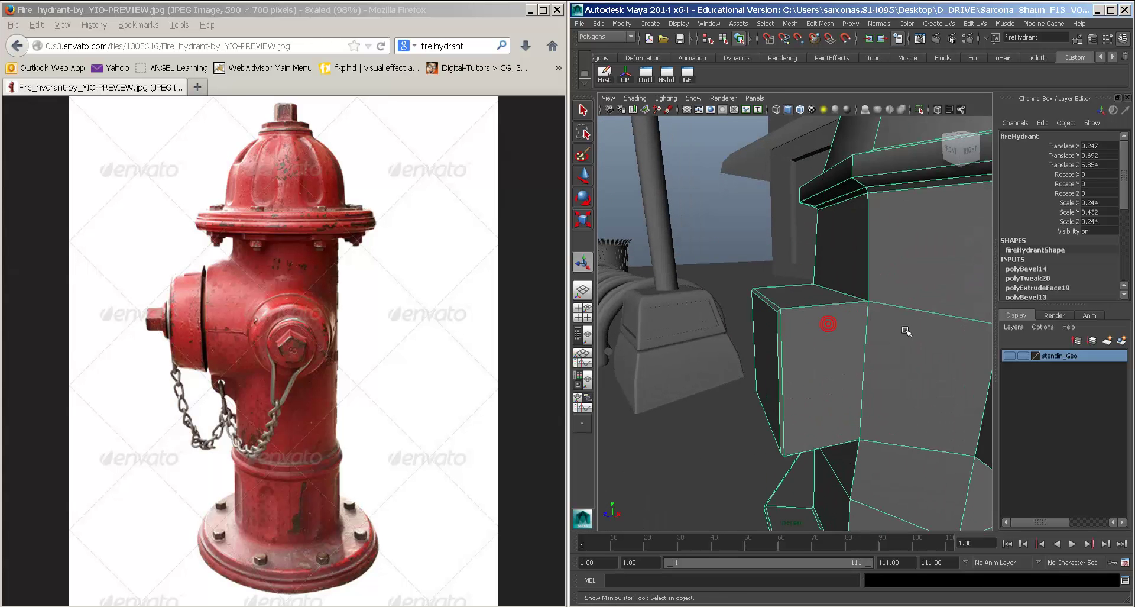
pyautogui.moveTo(772, 333); pyautogui.dragTo(772, 349, button='right')
pyautogui.click(774, 344)
pyautogui.keyDown('alt'); pyautogui.moveTo(852, 348); pyautogui.dragTo(796, 346); pyautogui.keyUp('alt')
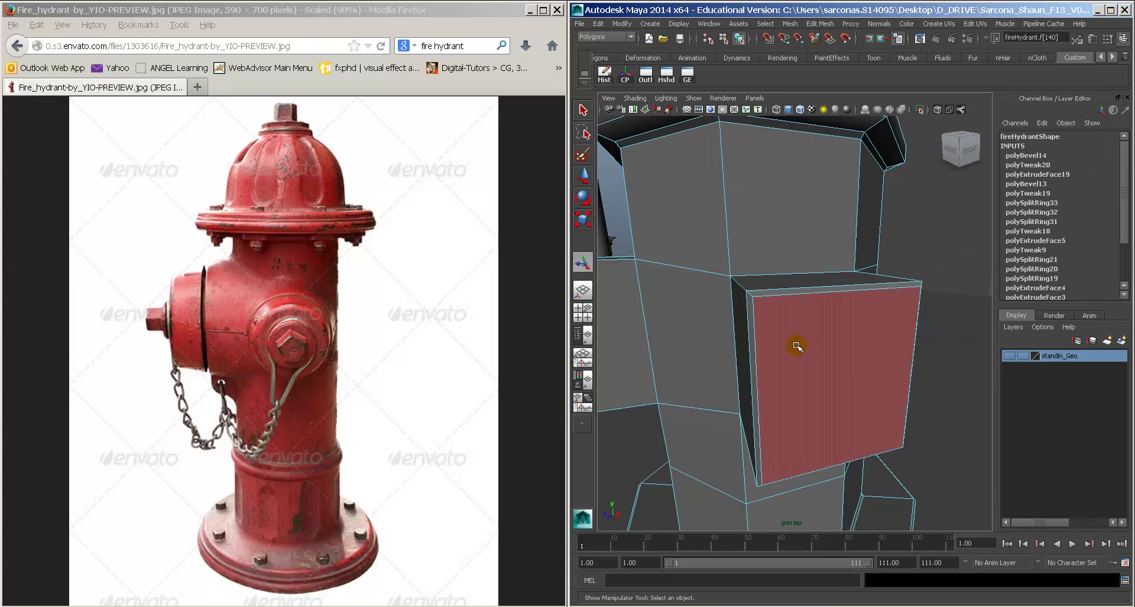
pyautogui.keyDown('shift'); pyautogui.click(844, 365); pyautogui.keyUp('shift')
pyautogui.keyDown('alt'); pyautogui.moveTo(726, 370); pyautogui.dragTo(757, 334); pyautogui.keyUp('alt')
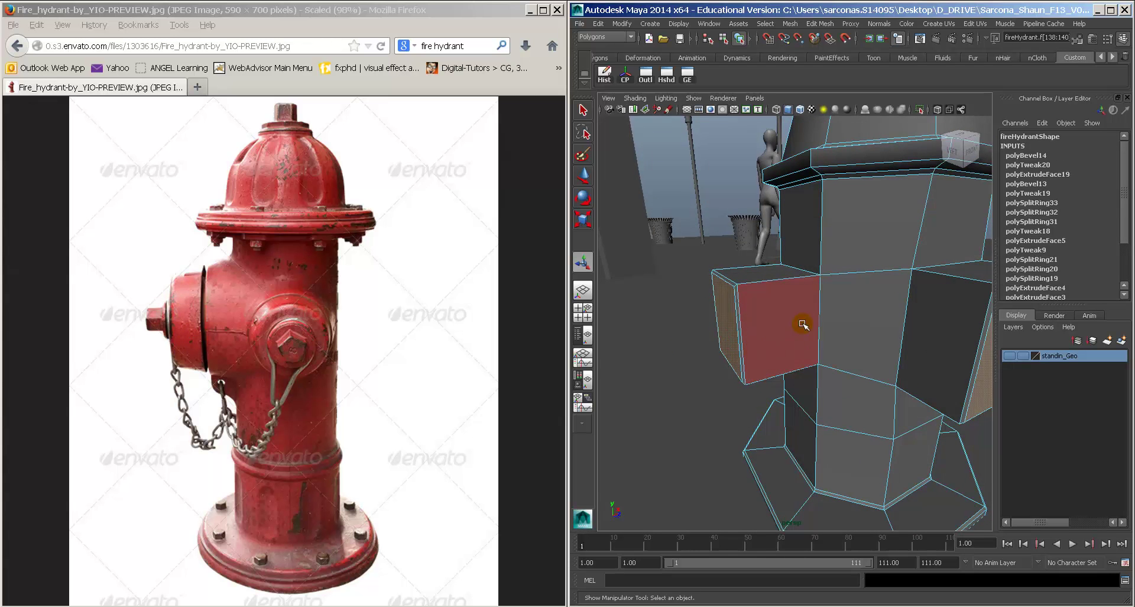
pyautogui.keyDown('alt'); pyautogui.moveTo(803, 324); pyautogui.dragTo(801, 330); pyautogui.keyUp('alt')
# Step: Extrude the three outlet end faces with an inset offset of 0.005
pyautogui.press('space')
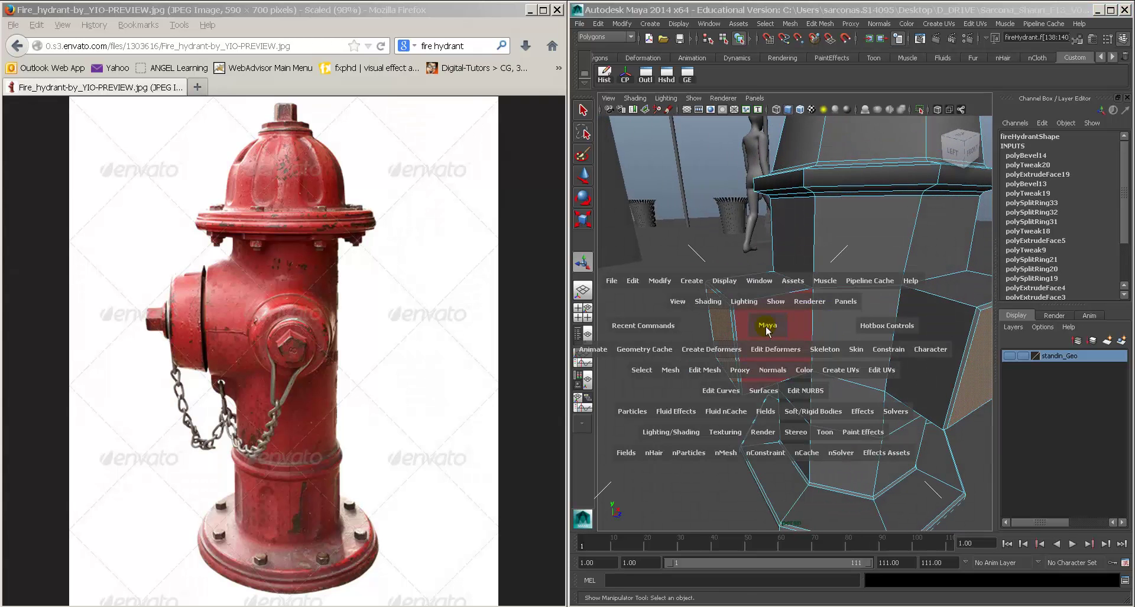
pyautogui.click(711, 371)
pyautogui.click(750, 244)
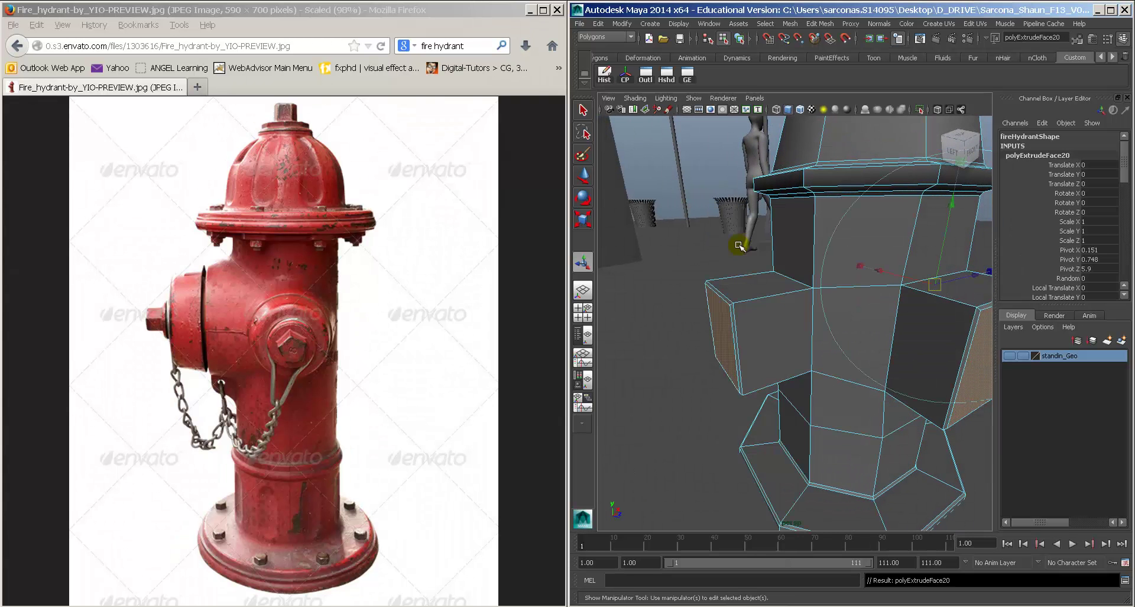
pyautogui.keyDown('alt'); pyautogui.moveTo(869, 306); pyautogui.dragTo(852, 336); pyautogui.keyUp('alt')
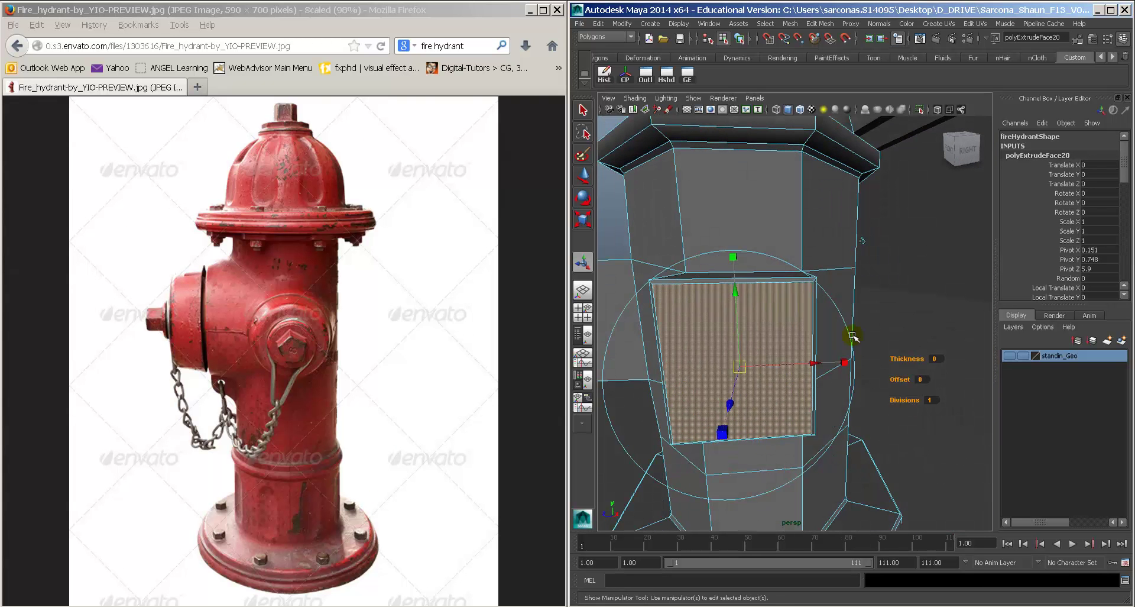
pyautogui.click(914, 377)
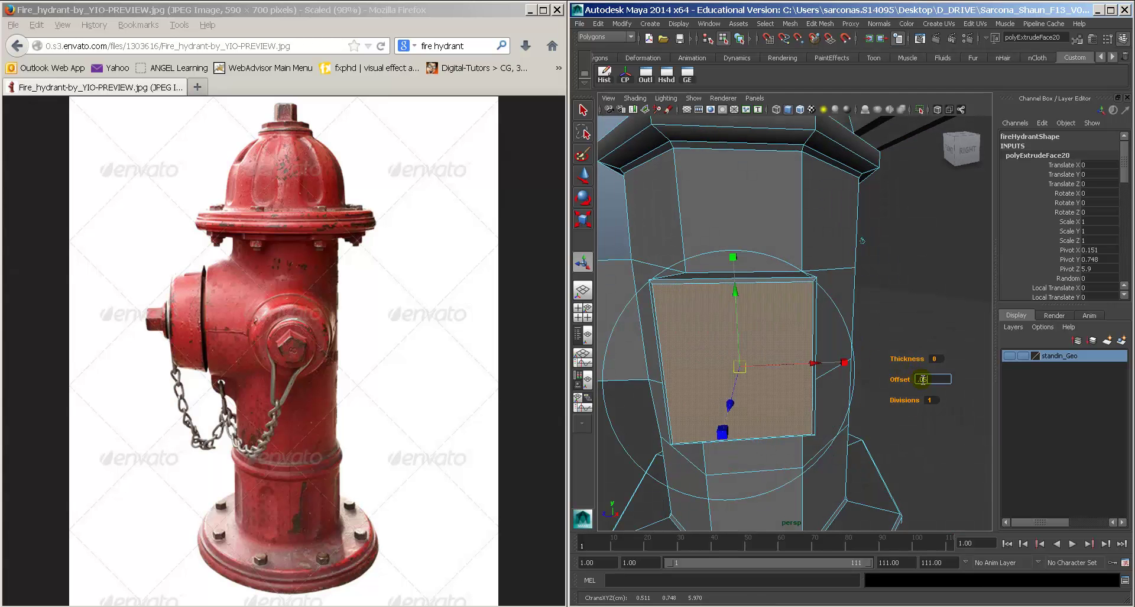
pyautogui.press('Return')
pyautogui.click(924, 380)
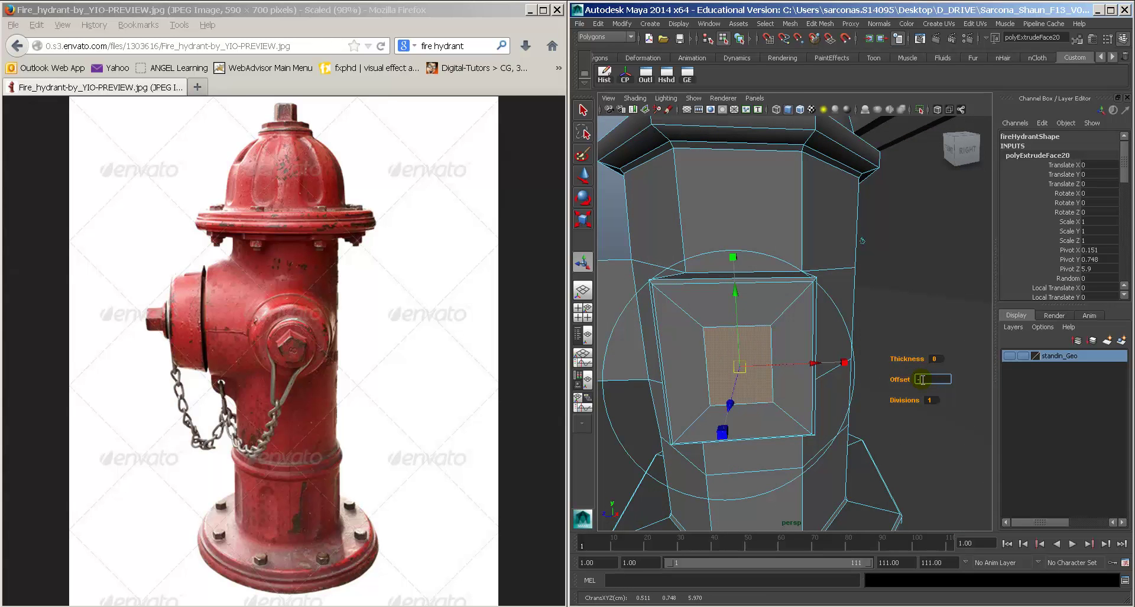
pyautogui.press('Return')
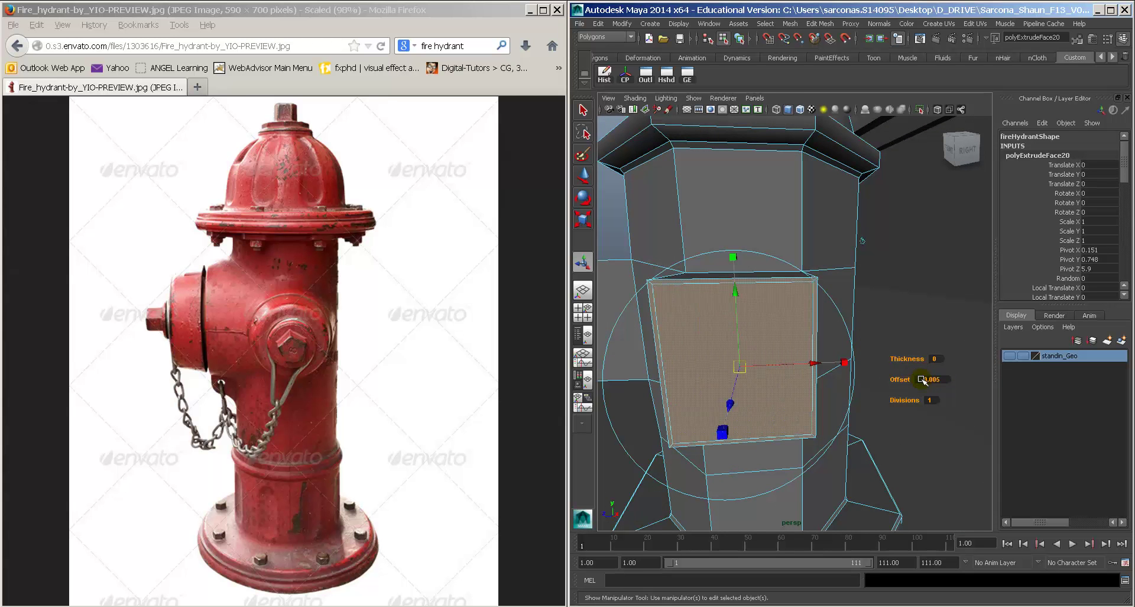
# Step: Extrude the three outlet end faces outward by about 0.101 and scale them down uniformly to about 0.933
pyautogui.keyDown('alt'); pyautogui.moveTo(827, 360); pyautogui.dragTo(798, 363); pyautogui.keyUp('alt')
pyautogui.keyDown('alt'); pyautogui.moveTo(799, 363); pyautogui.dragTo(815, 365, button='middle'); pyautogui.keyUp('alt')
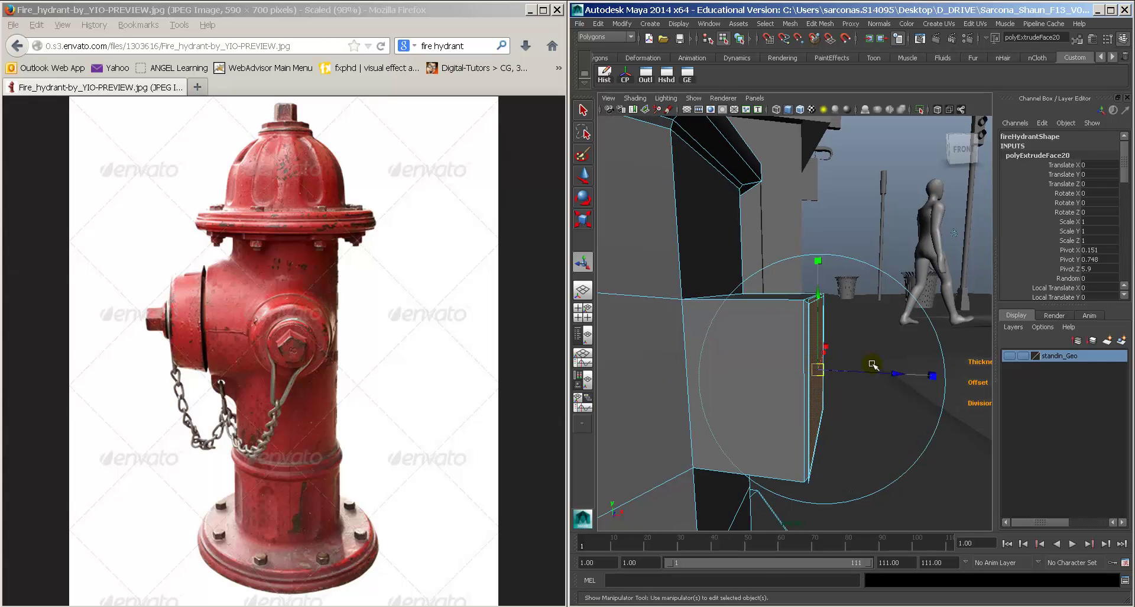
pyautogui.moveTo(885, 373); pyautogui.dragTo(883, 406)
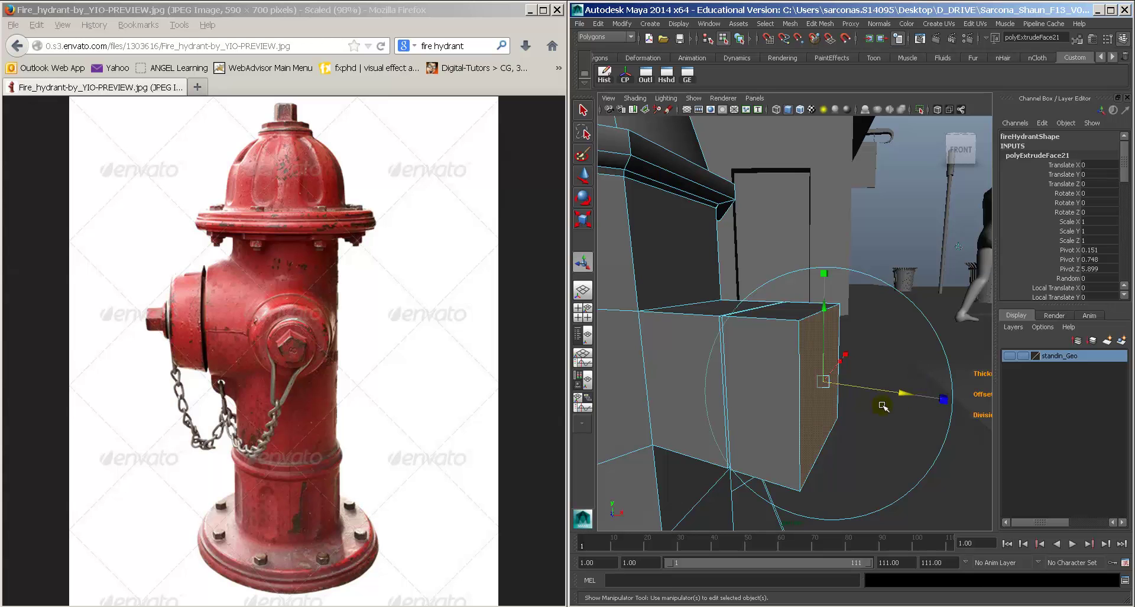
pyautogui.click(944, 399)
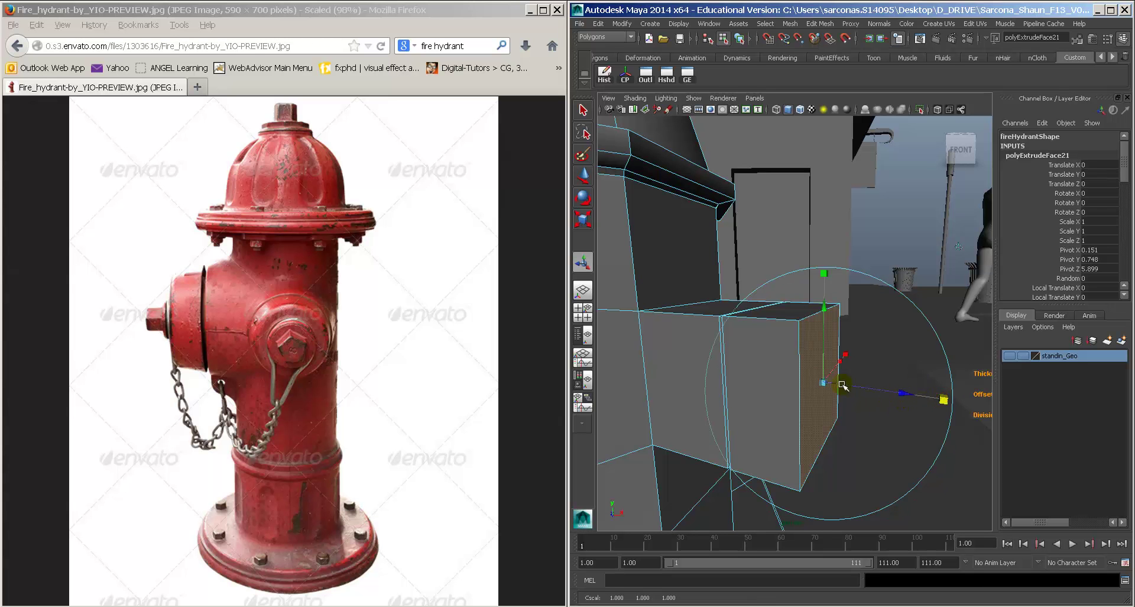
pyautogui.moveTo(827, 383); pyautogui.dragTo(825, 384)
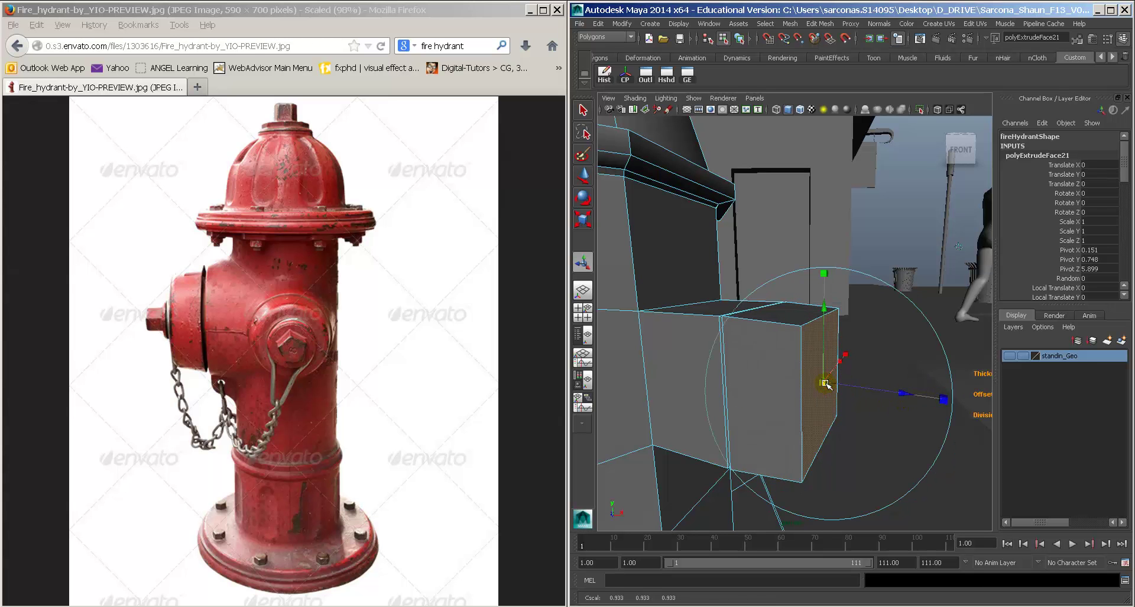
# Step: Extrude the outlet end faces again by a very short distance and scale them slightly smaller to form a chamfered rim
pyautogui.press('g')
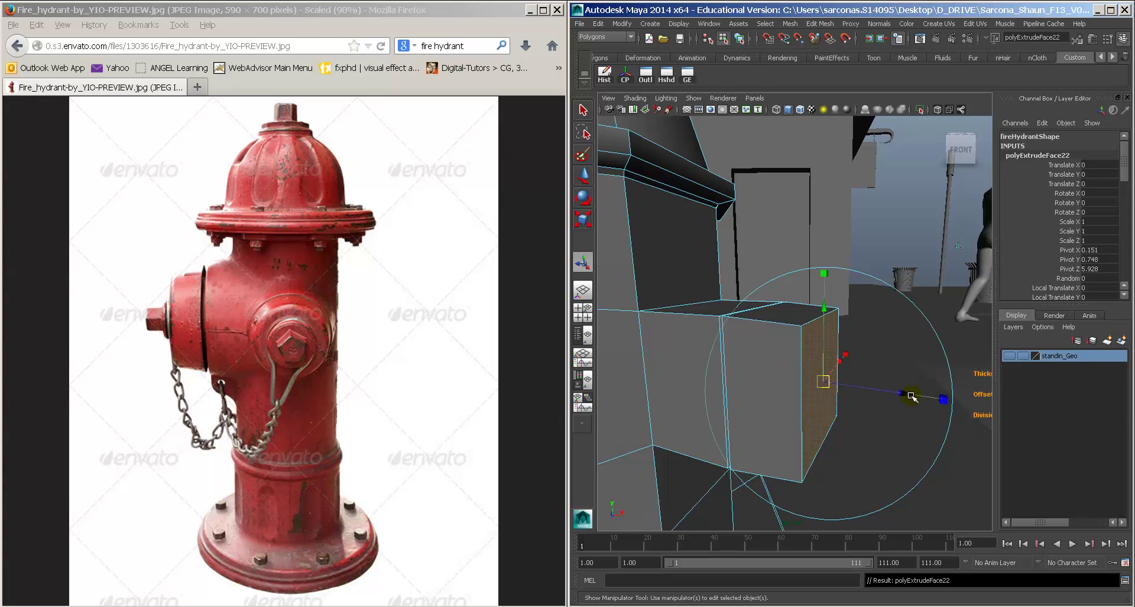
pyautogui.moveTo(911, 396); pyautogui.dragTo(947, 399)
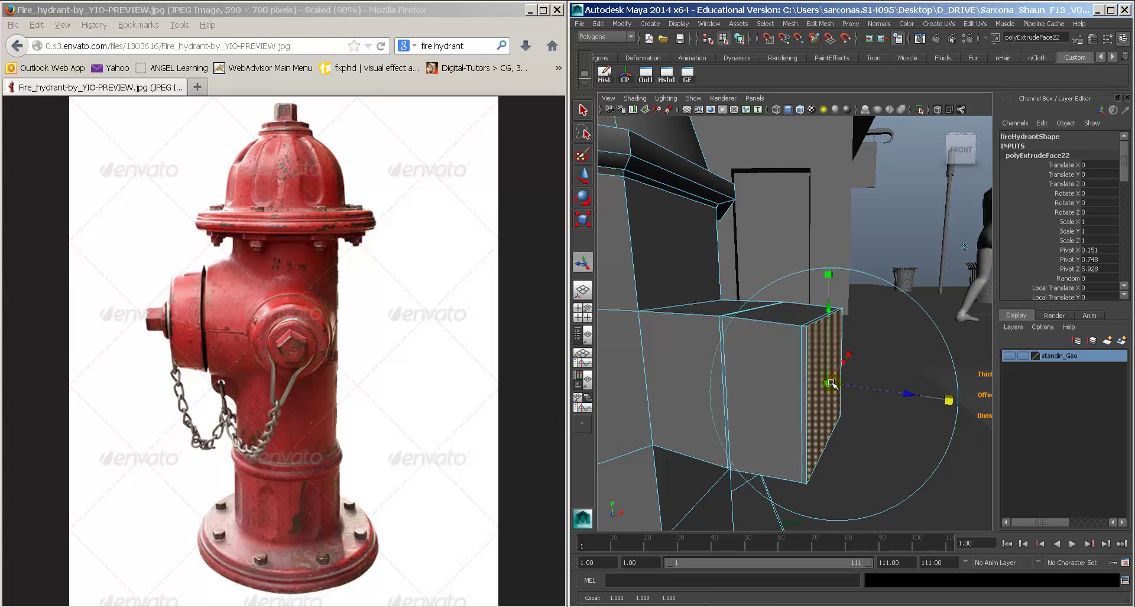
pyautogui.moveTo(831, 383); pyautogui.dragTo(836, 388)
pyautogui.keyDown('alt'); pyautogui.moveTo(836, 388); pyautogui.dragTo(857, 377, button='right'); pyautogui.keyUp('alt')
pyautogui.keyDown('alt'); pyautogui.moveTo(856, 377); pyautogui.dragTo(882, 376); pyautogui.keyUp('alt')
pyautogui.keyDown('alt'); pyautogui.moveTo(883, 376); pyautogui.dragTo(874, 376, button='right'); pyautogui.keyUp('alt')
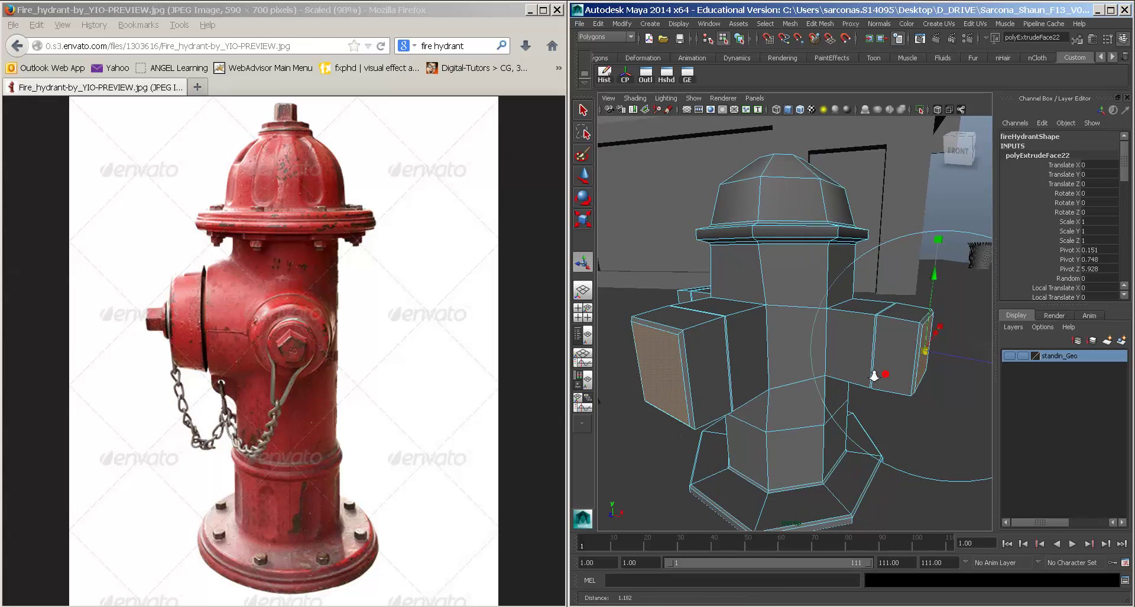
# Step: In the smooth preview, reopen the earlier long extrusion polyExtrudeFace21 and shorten it to a local Z translation of about 0.046
pyautogui.press('3')
pyautogui.keyDown('alt'); pyautogui.moveTo(862, 375); pyautogui.dragTo(889, 373); pyautogui.keyUp('alt')
pyautogui.keyDown('alt'); pyautogui.moveTo(889, 372); pyautogui.dragTo(813, 383, button='middle'); pyautogui.keyUp('alt')
pyautogui.keyDown('alt'); pyautogui.moveTo(813, 382); pyautogui.dragTo(877, 386, button='right'); pyautogui.keyUp('alt')
pyautogui.keyDown('alt'); pyautogui.moveTo(878, 386); pyautogui.dragTo(769, 390, button='middle'); pyautogui.keyUp('alt')
pyautogui.scroll(-10, 1026, 243)
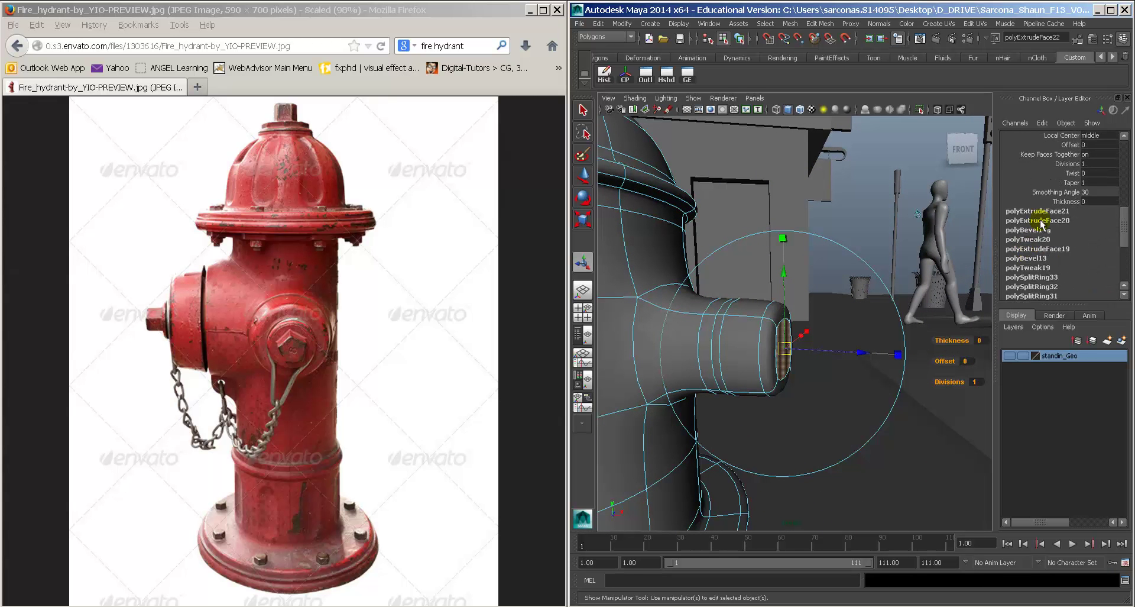
pyautogui.click(1037, 212)
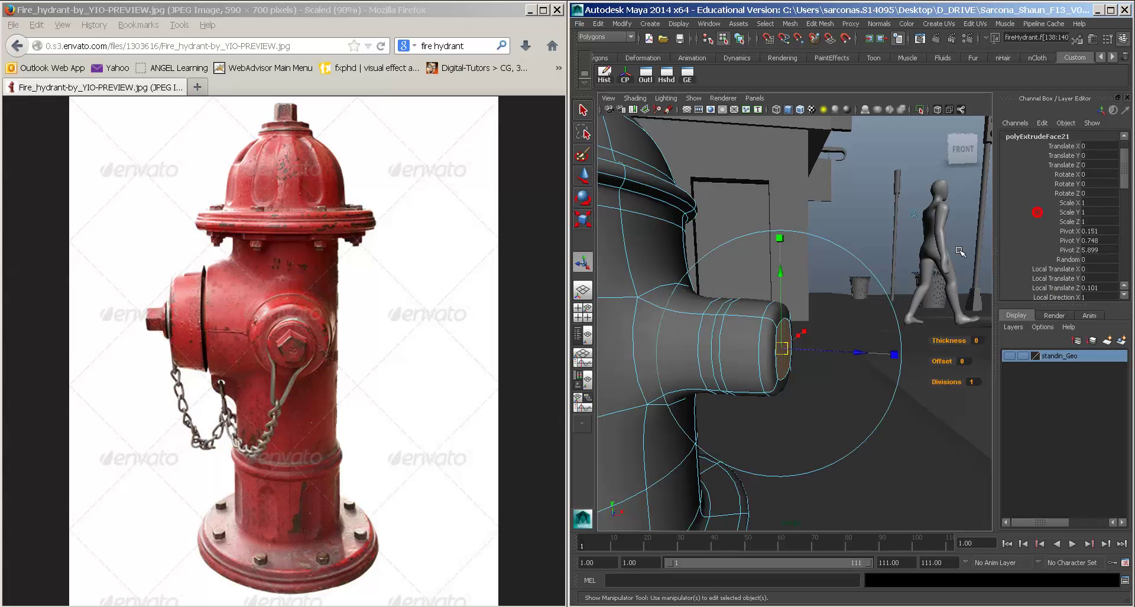
pyautogui.moveTo(857, 349); pyautogui.dragTo(753, 365)
pyautogui.keyDown('alt'); pyautogui.moveTo(753, 365); pyautogui.dragTo(826, 368, button='middle'); pyautogui.keyUp('alt')
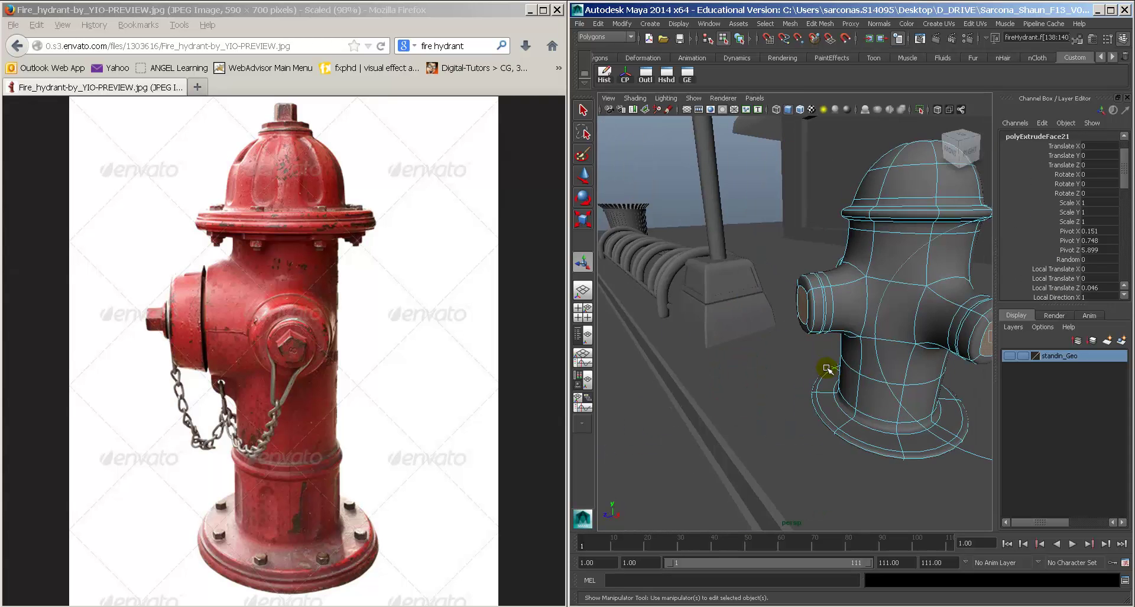
# Step: Lengthen the outlet extrusion to a local Z translation of about 0.066
pyautogui.moveTo(824, 367)
pyautogui.keyDown('alt'); pyautogui.mouseDown()
pyautogui.moveTo(802, 366)
pyautogui.moveTo(827, 357)
pyautogui.mouseUp(); pyautogui.keyUp('alt')
pyautogui.keyDown('alt'); pyautogui.moveTo(828, 354); pyautogui.dragTo(739, 350, button='middle'); pyautogui.keyUp('alt')
pyautogui.keyDown('alt'); pyautogui.moveTo(739, 350); pyautogui.dragTo(830, 351); pyautogui.keyUp('alt')
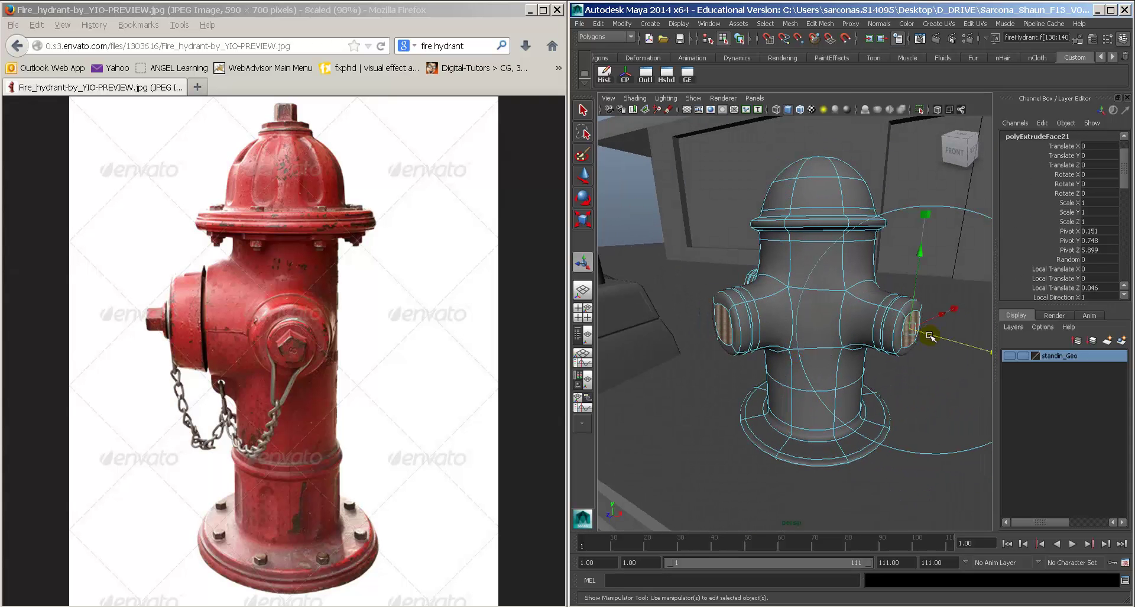
pyautogui.moveTo(929, 334); pyautogui.dragTo(939, 337)
pyautogui.keyDown('alt'); pyautogui.moveTo(822, 341); pyautogui.dragTo(881, 342); pyautogui.keyUp('alt')
pyautogui.keyDown('alt'); pyautogui.moveTo(881, 342); pyautogui.dragTo(908, 352, button='right'); pyautogui.keyUp('alt')
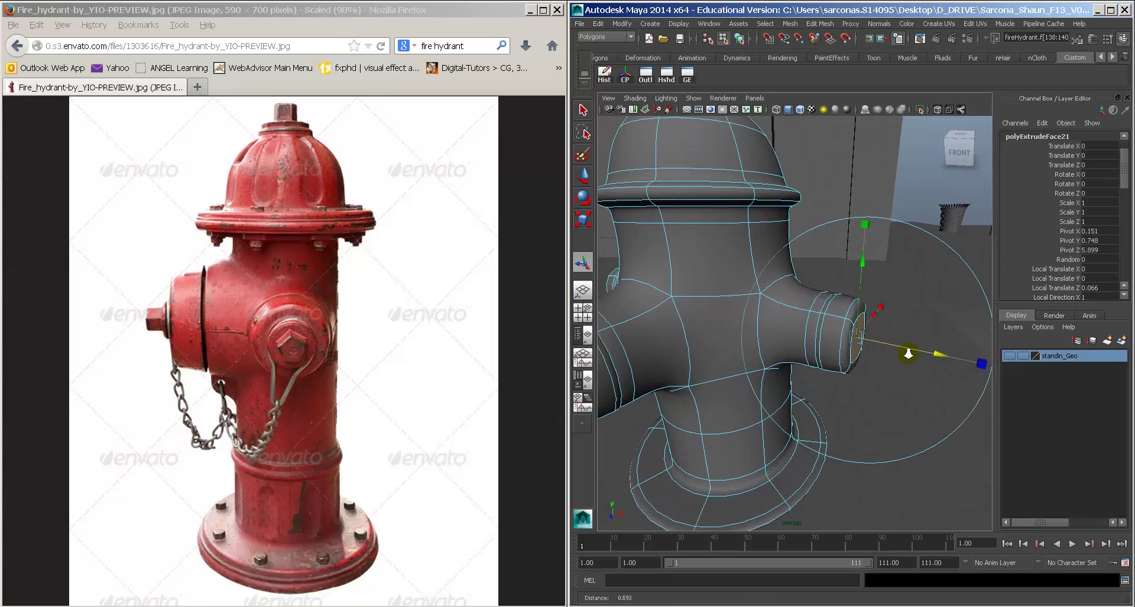
pyautogui.keyDown('alt'); pyautogui.moveTo(908, 352); pyautogui.dragTo(865, 347, button='middle'); pyautogui.keyUp('alt')
pyautogui.keyDown('alt'); pyautogui.moveTo(865, 347); pyautogui.dragTo(921, 349, button='right'); pyautogui.keyUp('alt')
pyautogui.keyDown('alt'); pyautogui.moveTo(897, 348); pyautogui.dragTo(894, 350, button='middle'); pyautogui.keyUp('alt')
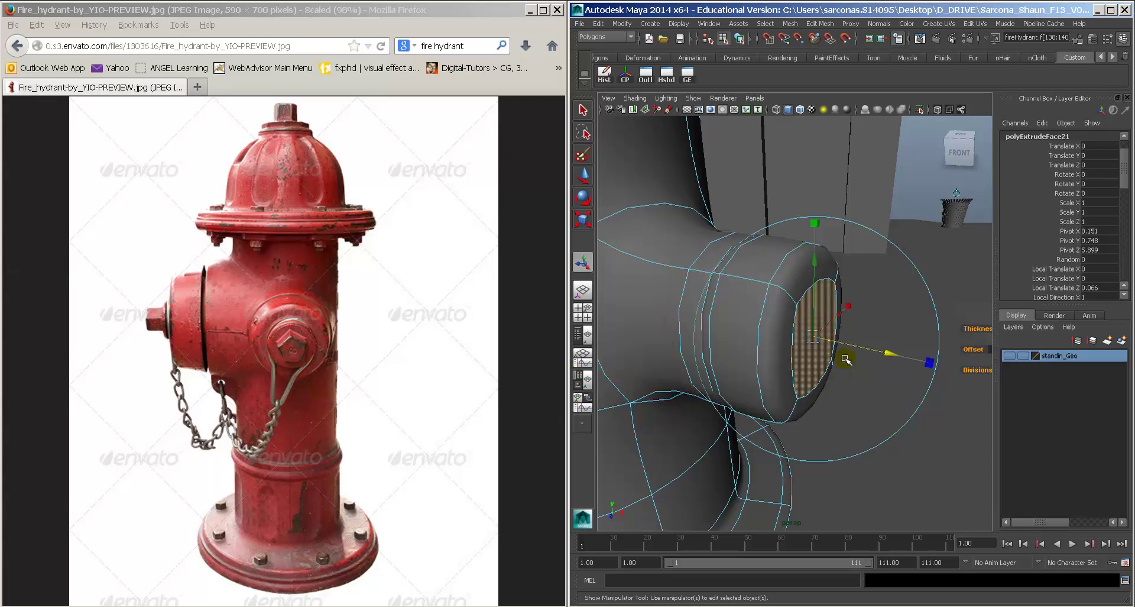
# Step: Return to whole-object selection and compare the outlet's smooth preview with the unsmoothed mesh
pyautogui.keyDown('alt'); pyautogui.moveTo(846, 359); pyautogui.dragTo(866, 370); pyautogui.keyUp('alt')
pyautogui.keyDown('alt'); pyautogui.moveTo(866, 371); pyautogui.dragTo(833, 371, button='right'); pyautogui.keyUp('alt')
pyautogui.press('w')
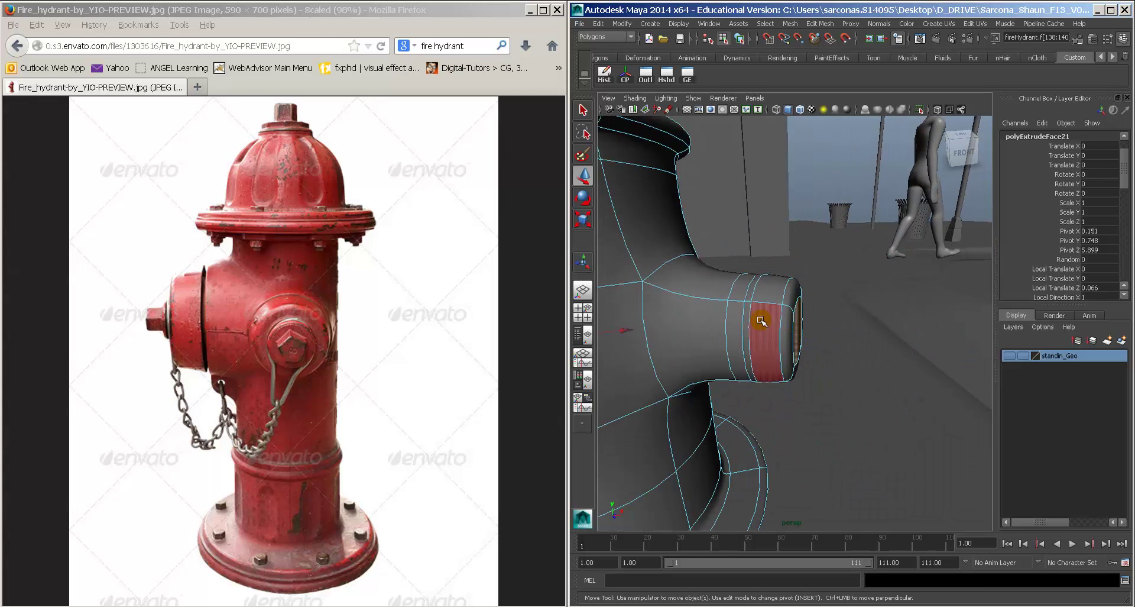
pyautogui.moveTo(760, 319); pyautogui.dragTo(779, 292, button='right')
pyautogui.keyDown('alt'); pyautogui.moveTo(779, 292); pyautogui.dragTo(846, 314); pyautogui.keyUp('alt')
pyautogui.click(899, 271)
pyautogui.keyDown('alt'); pyautogui.moveTo(899, 271); pyautogui.dragTo(891, 341); pyautogui.keyUp('alt')
pyautogui.click(928, 376)
pyautogui.press('1')
pyautogui.press('3')
pyautogui.press('1')
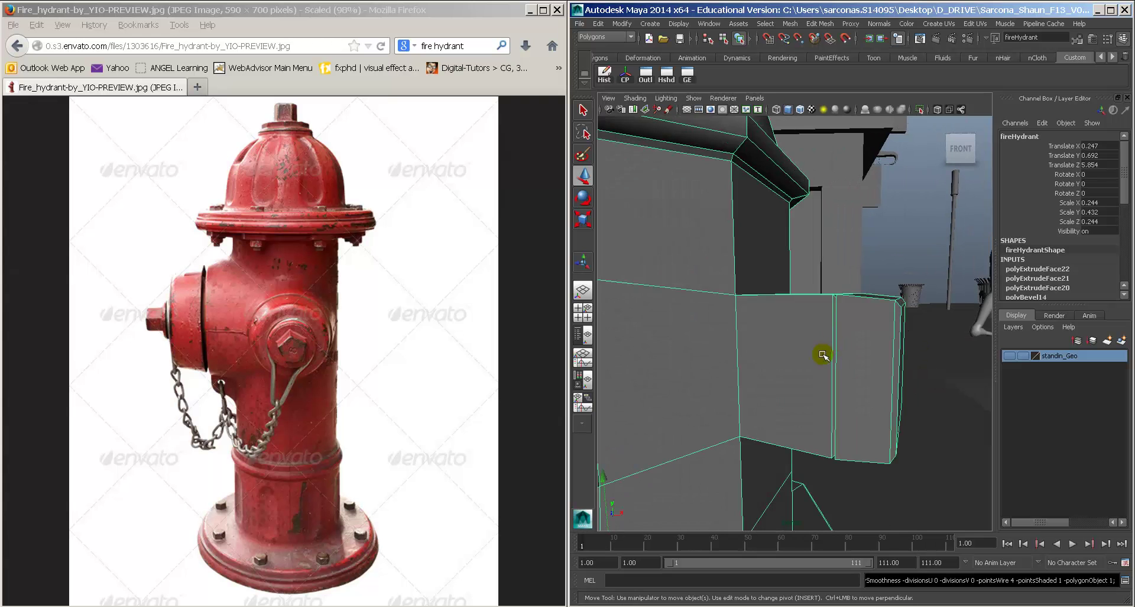
# Step: Switch to edge selection and select the edge loops bordering the narrow seam around one outlet
pyautogui.keyDown('alt'); pyautogui.moveTo(825, 354); pyautogui.dragTo(821, 379); pyautogui.keyUp('alt')
pyautogui.keyDown('alt'); pyautogui.moveTo(822, 379); pyautogui.dragTo(862, 393, button='right'); pyautogui.keyUp('alt')
pyautogui.keyDown('alt'); pyautogui.moveTo(862, 393); pyautogui.dragTo(885, 371); pyautogui.keyUp('alt')
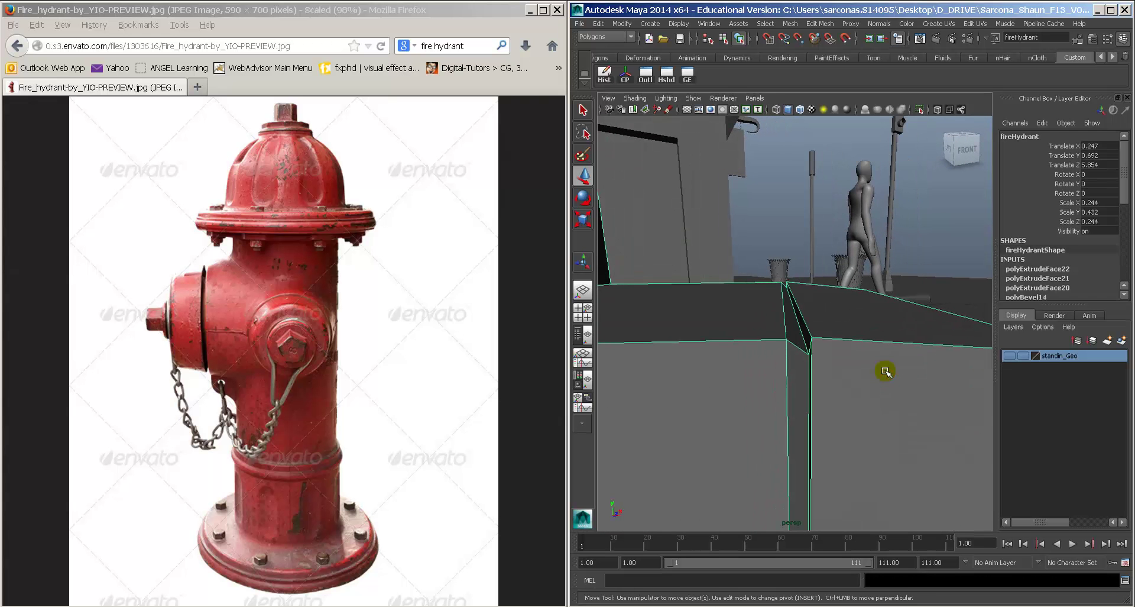
pyautogui.moveTo(823, 323); pyautogui.dragTo(820, 299, button='right')
pyautogui.click(802, 314)
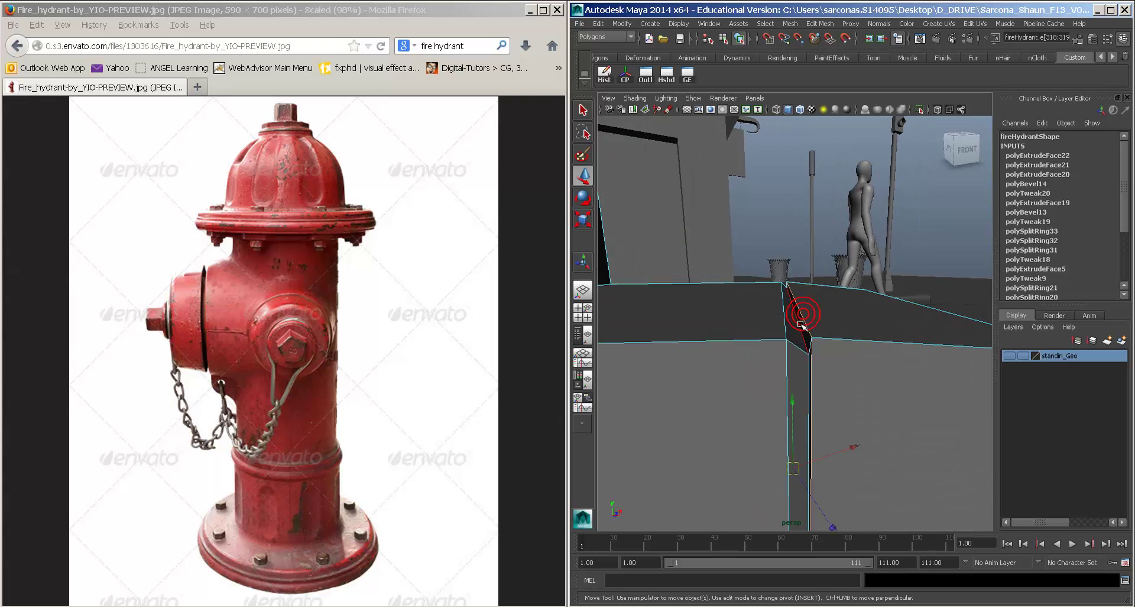
pyautogui.press('space')
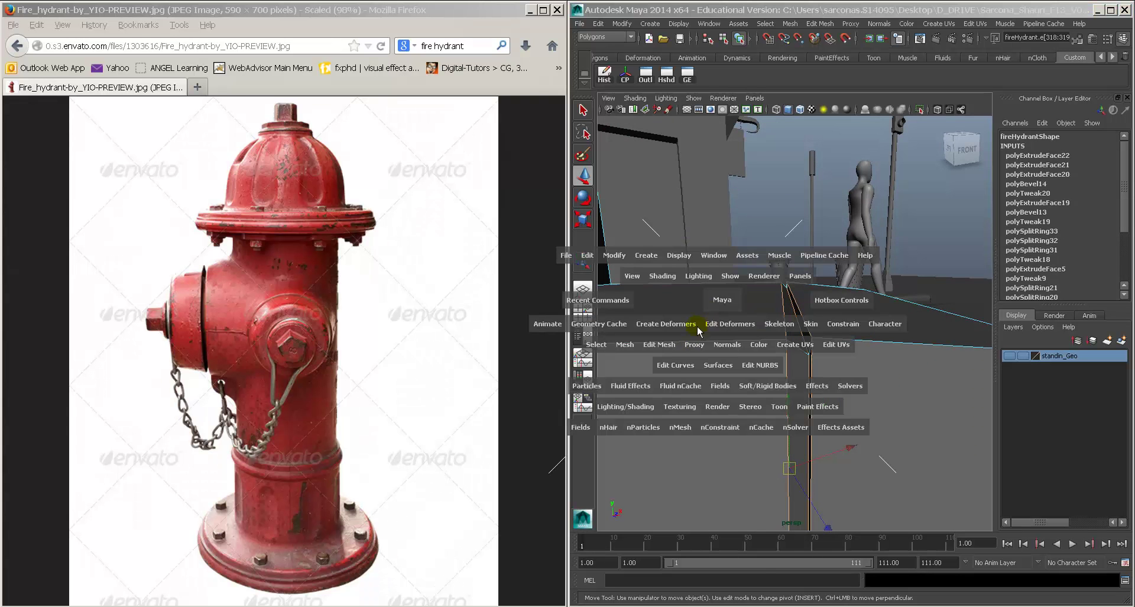
pyautogui.click(663, 345)
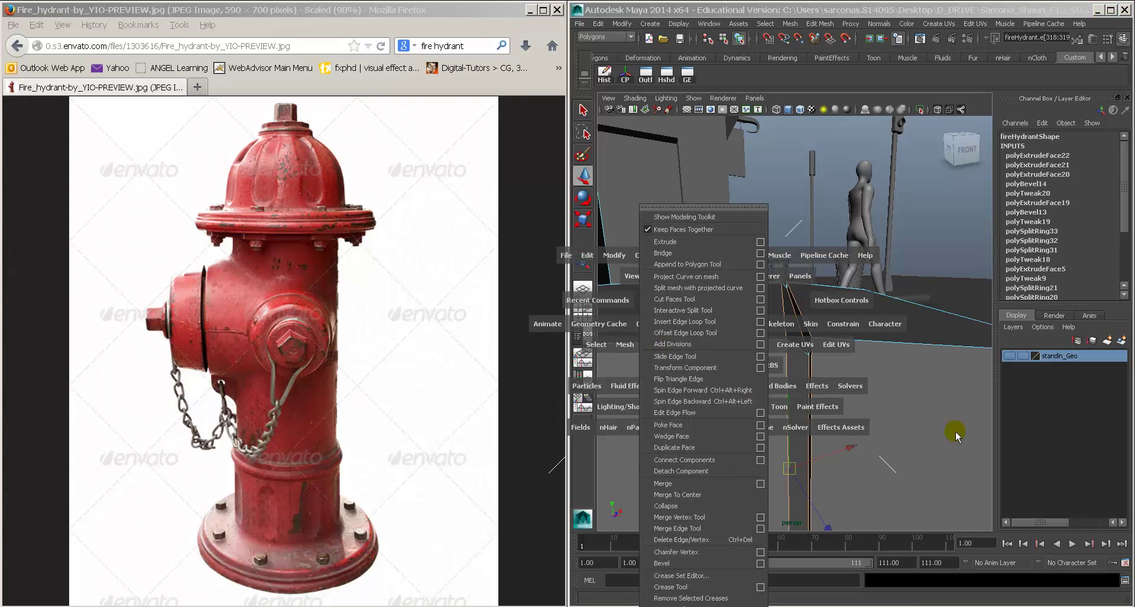
# Step: Extend the edge selection to the narrow seam loops around the other outlets
pyautogui.keyDown('alt'); pyautogui.moveTo(834, 395); pyautogui.dragTo(706, 400); pyautogui.keyUp('alt')
pyautogui.keyDown('alt'); pyautogui.moveTo(706, 400); pyautogui.dragTo(895, 406, button='right'); pyautogui.keyUp('alt')
pyautogui.keyDown('alt'); pyautogui.moveTo(895, 406); pyautogui.dragTo(772, 390); pyautogui.keyUp('alt')
pyautogui.keyDown('alt'); pyautogui.moveTo(775, 391); pyautogui.dragTo(750, 392, button='right'); pyautogui.keyUp('alt')
pyautogui.moveTo(750, 391)
pyautogui.keyDown('alt'); pyautogui.mouseDown(button='middle')
pyautogui.moveTo(767, 393)
pyautogui.moveTo(755, 395)
pyautogui.mouseUp(button='middle'); pyautogui.keyUp('alt')
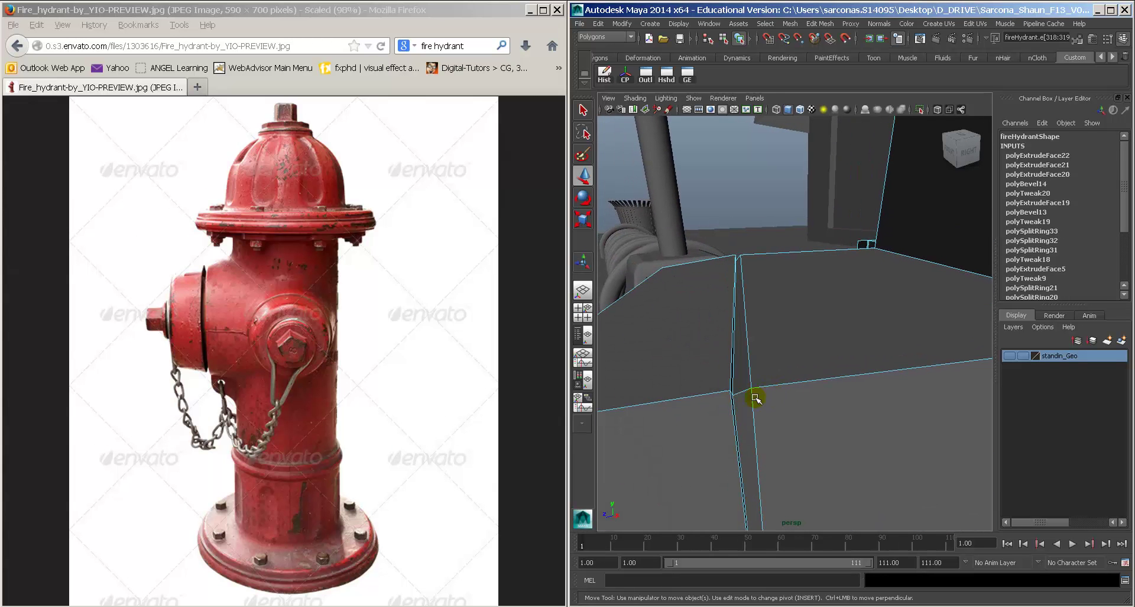
pyautogui.keyDown('alt'); pyautogui.moveTo(754, 396); pyautogui.dragTo(741, 396); pyautogui.keyUp('alt')
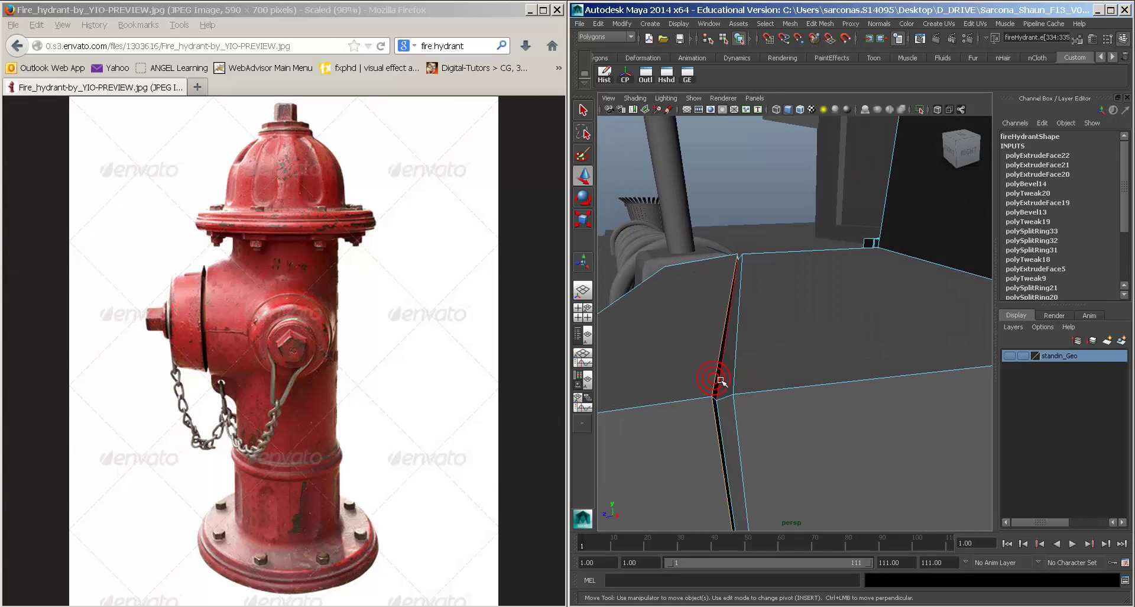
pyautogui.keyDown('alt'); pyautogui.moveTo(711, 377); pyautogui.dragTo(844, 375); pyautogui.keyUp('alt')
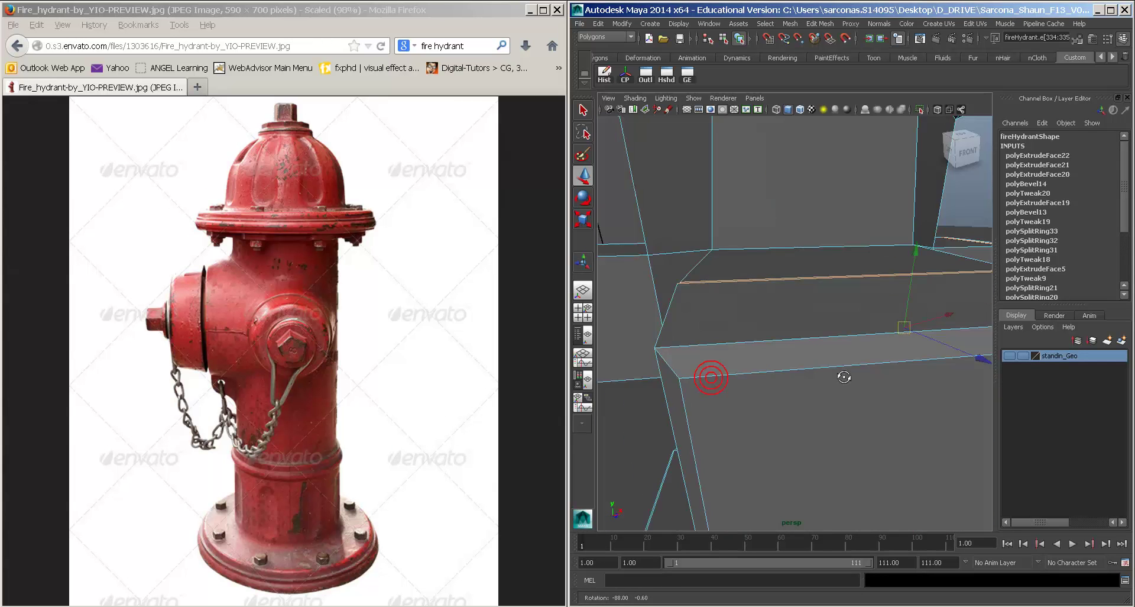
pyautogui.keyDown('alt'); pyautogui.moveTo(843, 375); pyautogui.dragTo(844, 365, button='right'); pyautogui.keyUp('alt')
pyautogui.keyDown('alt'); pyautogui.moveTo(843, 365); pyautogui.dragTo(879, 377); pyautogui.keyUp('alt')
pyautogui.keyDown('alt'); pyautogui.moveTo(879, 377); pyautogui.dragTo(899, 383, button='right'); pyautogui.keyUp('alt')
pyautogui.keyDown('alt'); pyautogui.moveTo(898, 383); pyautogui.dragTo(879, 378); pyautogui.keyUp('alt')
pyautogui.keyDown('alt'); pyautogui.moveTo(879, 378); pyautogui.dragTo(868, 377, button='middle'); pyautogui.keyUp('alt')
pyautogui.keyDown('alt'); pyautogui.moveTo(867, 377); pyautogui.dragTo(862, 380, button='right'); pyautogui.keyUp('alt')
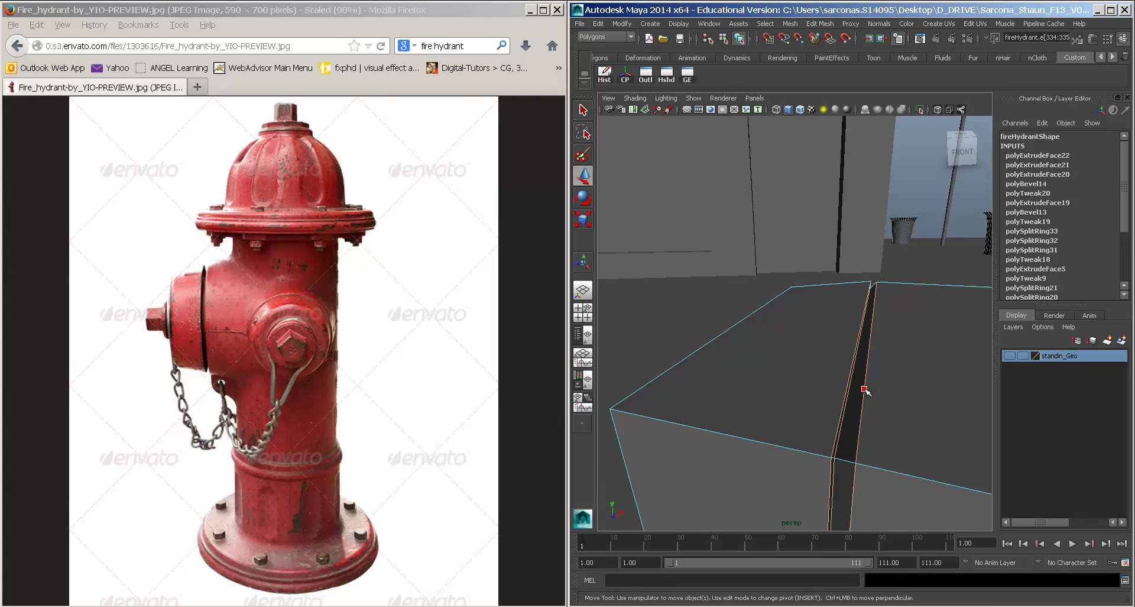
# Step: Bevel the selected outlet seam edges with an offset of 0.2
pyautogui.press('space')
pyautogui.click(735, 395)
pyautogui.click(782, 555)
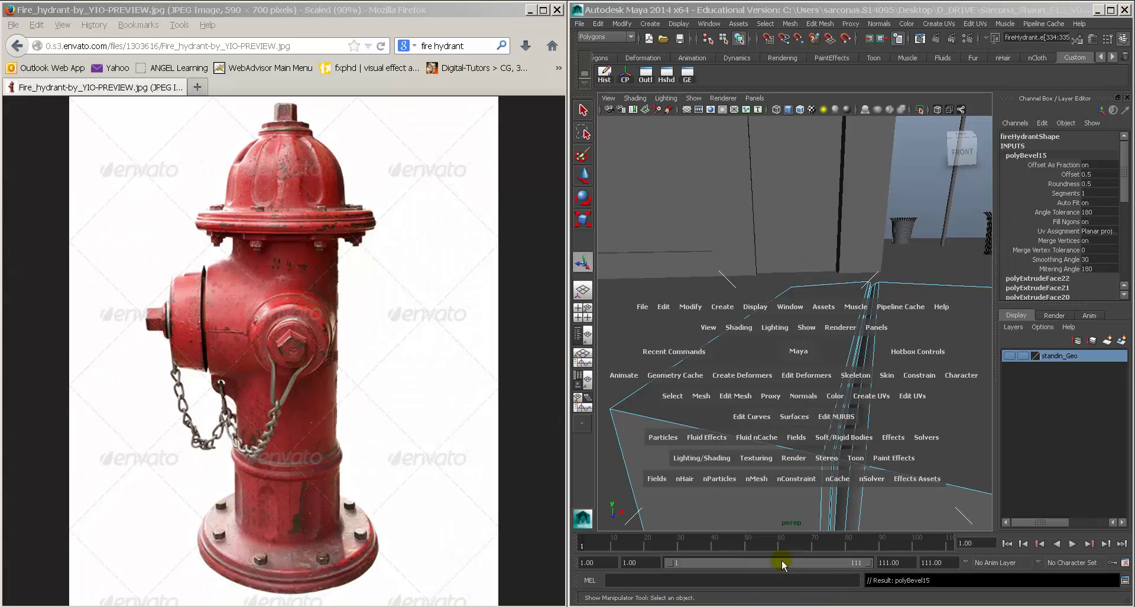
pyautogui.click(1093, 176)
pyautogui.write('.2')
pyautogui.press('Return')
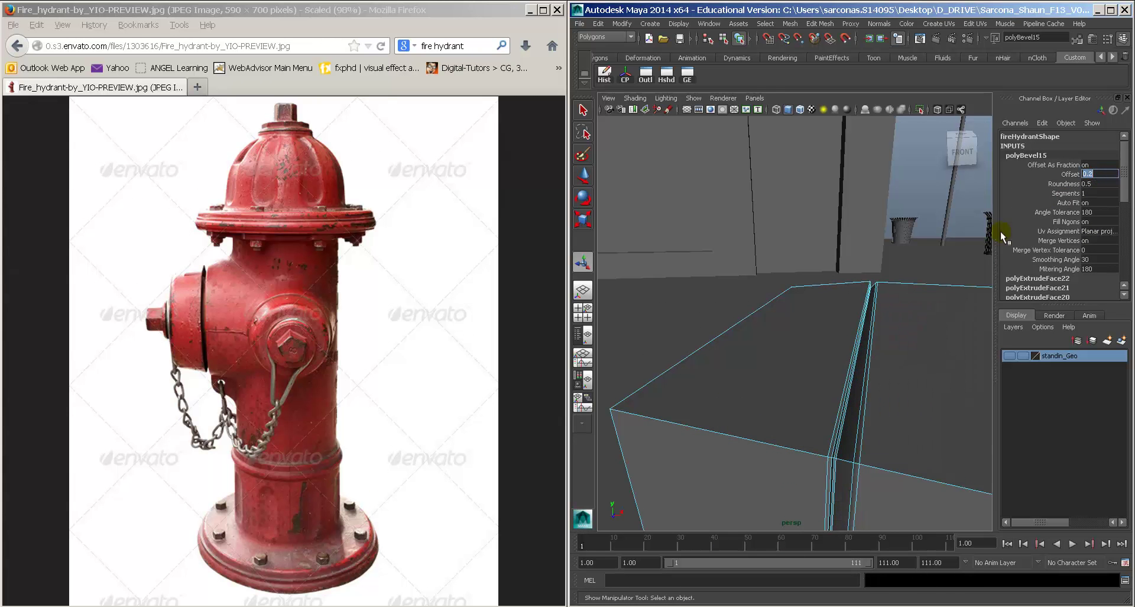
# Step: Examine the bevelled outlet seams up close in the smooth preview and reduce the bevel offset to 0.1
pyautogui.keyDown('alt'); pyautogui.moveTo(829, 374); pyautogui.dragTo(902, 374); pyautogui.keyUp('alt')
pyautogui.press('3')
pyautogui.keyDown('alt'); pyautogui.moveTo(902, 374); pyautogui.dragTo(881, 365, button='right'); pyautogui.keyUp('alt')
pyautogui.keyDown('alt'); pyautogui.moveTo(882, 365); pyautogui.dragTo(851, 352); pyautogui.keyUp('alt')
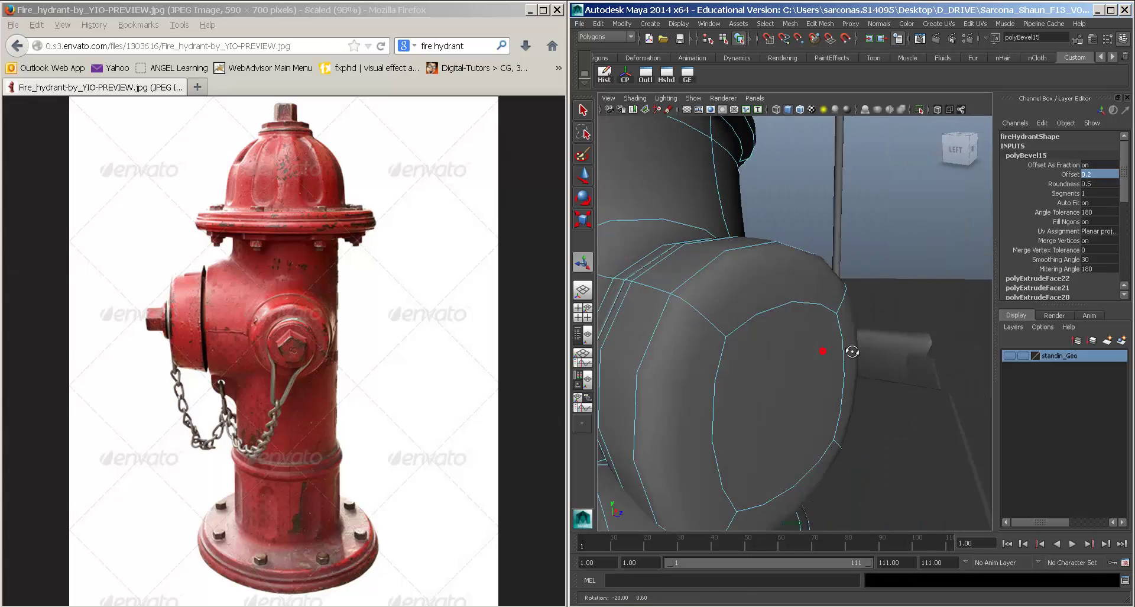
pyautogui.keyDown('alt'); pyautogui.moveTo(852, 352); pyautogui.dragTo(885, 347, button='right'); pyautogui.keyUp('alt')
pyautogui.keyDown('alt'); pyautogui.moveTo(885, 347); pyautogui.dragTo(870, 348); pyautogui.keyUp('alt')
pyautogui.keyDown('alt'); pyautogui.moveTo(871, 348); pyautogui.dragTo(892, 347, button='right'); pyautogui.keyUp('alt')
pyautogui.keyDown('alt'); pyautogui.moveTo(892, 347); pyautogui.dragTo(886, 343); pyautogui.keyUp('alt')
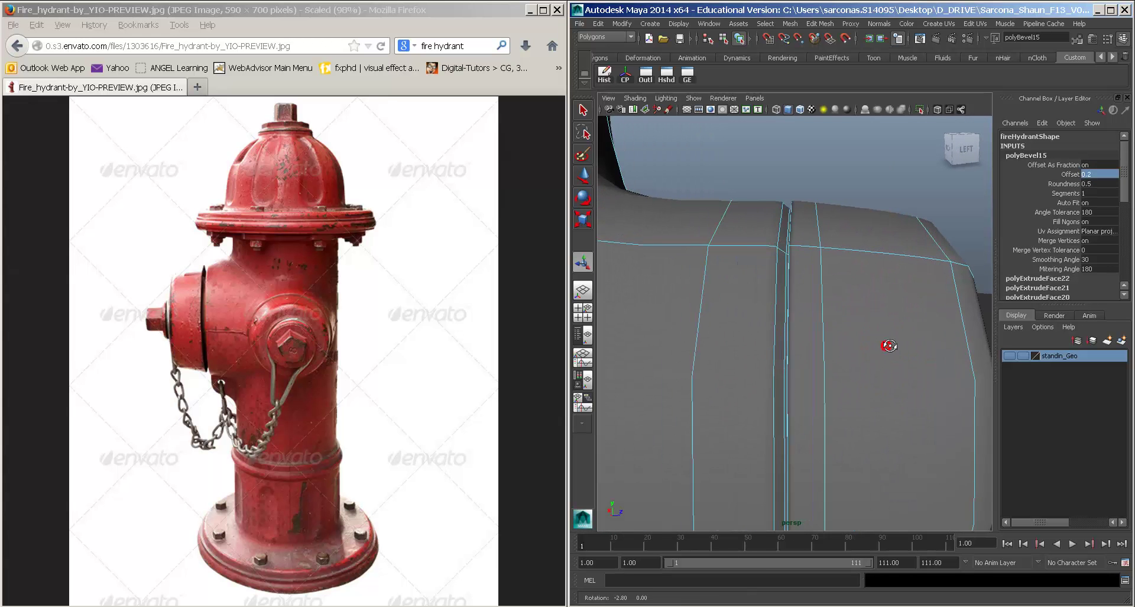
pyautogui.keyDown('alt'); pyautogui.moveTo(887, 342); pyautogui.dragTo(896, 344, button='right'); pyautogui.keyUp('alt')
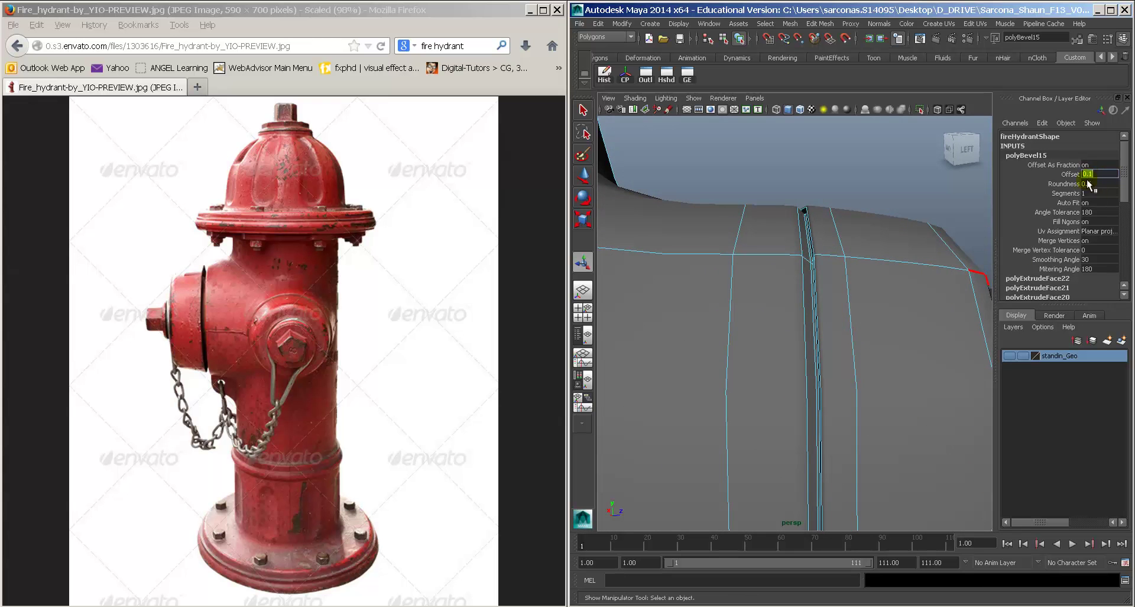
# Step: Try two segments on the outlet seam bevel and restore a single segment
pyautogui.write('2')
pyautogui.press('Return')
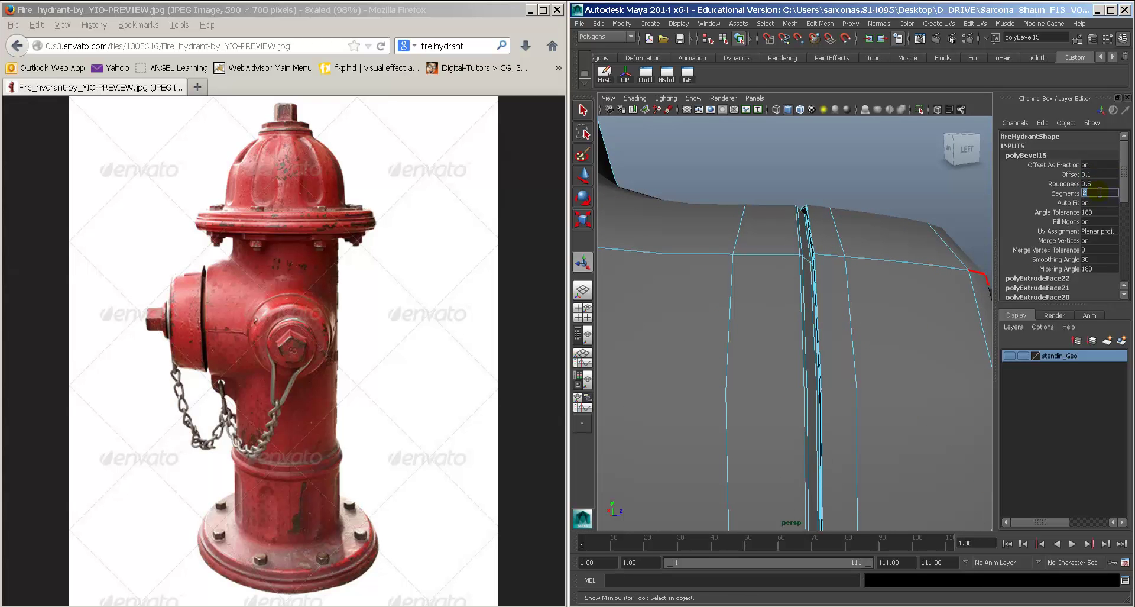
pyautogui.write('1')
pyautogui.press('Return')
# Step: Return to whole-object selection and examine the full hydrant in the smooth preview
pyautogui.keyDown('alt'); pyautogui.moveTo(875, 282); pyautogui.dragTo(798, 284); pyautogui.keyUp('alt')
pyautogui.press('1')
pyautogui.scroll(-5, 796, 291)
pyautogui.moveTo(818, 294); pyautogui.dragTo(835, 275, button='right')
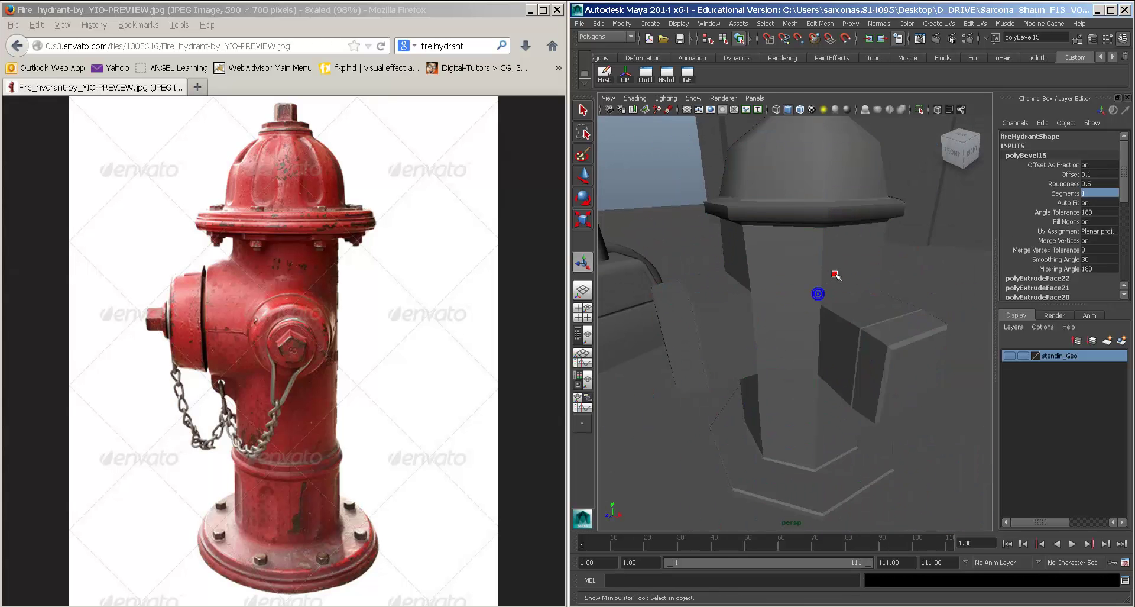
pyautogui.press('3')
pyautogui.click(910, 274)
pyautogui.moveTo(839, 332)
pyautogui.keyDown('alt'); pyautogui.mouseDown()
pyautogui.moveTo(820, 339)
pyautogui.moveTo(832, 307)
pyautogui.moveTo(793, 332)
pyautogui.moveTo(786, 324)
pyautogui.moveTo(897, 325)
pyautogui.moveTo(836, 317)
pyautogui.mouseUp(); pyautogui.keyUp('alt')
pyautogui.click(849, 321)
# Step: Switch to vertex selection on the unsmoothed hydrant and select the vertices at the outer end of one outlet
pyautogui.press('1')
pyautogui.moveTo(836, 316); pyautogui.dragTo(816, 316, button='right')
pyautogui.press('3')
pyautogui.keyDown('alt'); pyautogui.moveTo(836, 309); pyautogui.dragTo(807, 411); pyautogui.keyUp('alt')
pyautogui.press('1')
pyautogui.press('w')
pyautogui.keyDown('alt'); pyautogui.moveTo(852, 380); pyautogui.dragTo(872, 391); pyautogui.keyUp('alt')
pyautogui.keyDown('alt'); pyautogui.moveTo(887, 394); pyautogui.dragTo(785, 394, button='middle'); pyautogui.keyUp('alt')
pyautogui.keyDown('alt'); pyautogui.moveTo(785, 394); pyautogui.dragTo(816, 390); pyautogui.keyUp('alt')
pyautogui.keyDown('alt'); pyautogui.moveTo(816, 390); pyautogui.dragTo(874, 367, button='middle'); pyautogui.keyUp('alt')
pyautogui.keyDown('alt'); pyautogui.moveTo(874, 367); pyautogui.dragTo(824, 379); pyautogui.keyUp('alt')
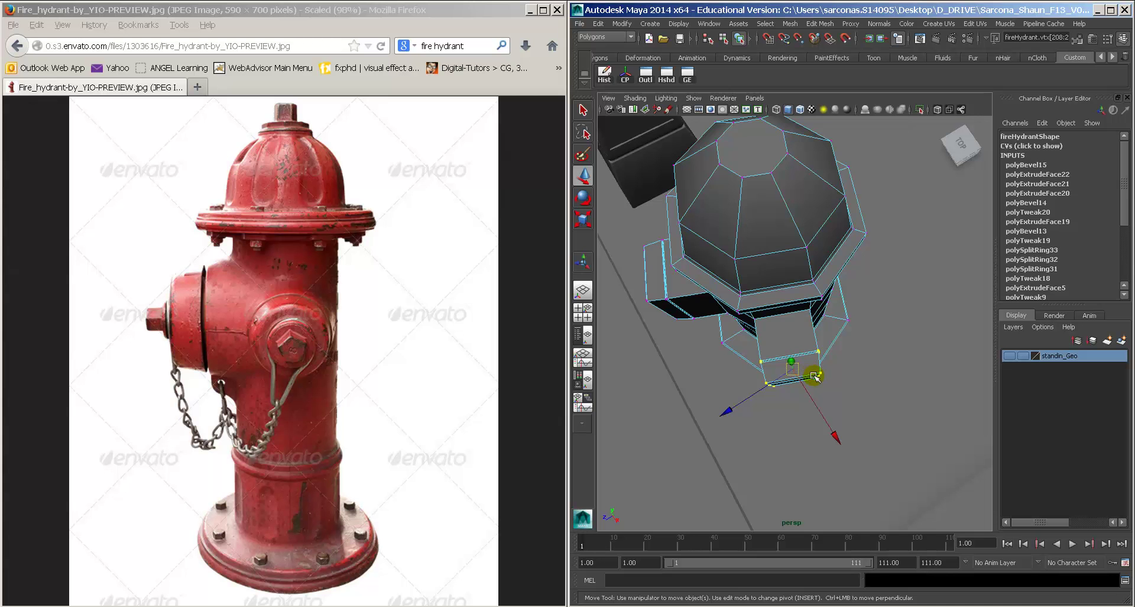
# Step: Try moving the selected outlet end vertices and undo the move
pyautogui.keyDown('alt'); pyautogui.moveTo(810, 375); pyautogui.dragTo(844, 367, button='middle'); pyautogui.keyUp('alt')
pyautogui.keyDown('alt'); pyautogui.moveTo(843, 367); pyautogui.dragTo(851, 346); pyautogui.keyUp('alt')
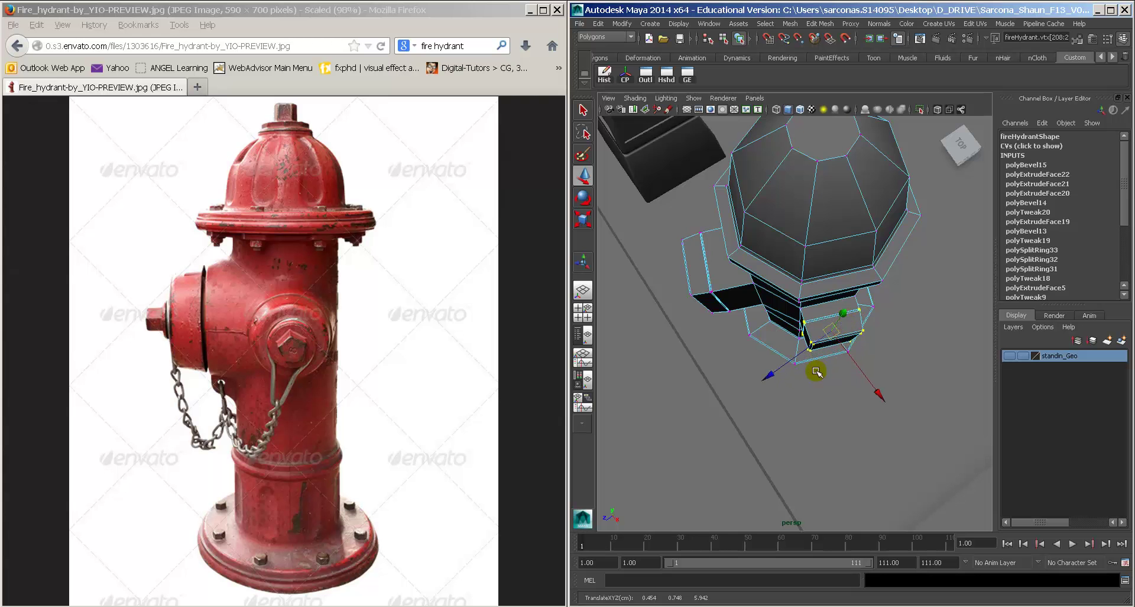
pyautogui.moveTo(816, 371)
pyautogui.keyDown('alt'); pyautogui.mouseDown()
pyautogui.moveTo(897, 317)
pyautogui.moveTo(877, 292)
pyautogui.moveTo(752, 332)
pyautogui.moveTo(824, 367)
pyautogui.mouseUp(); pyautogui.keyUp('alt')
pyautogui.hotkey('ctrl', 'z')
# Step: Show the Move tool's settings in a floating window and set the move axis to Object
pyautogui.doubleClick(583, 178)
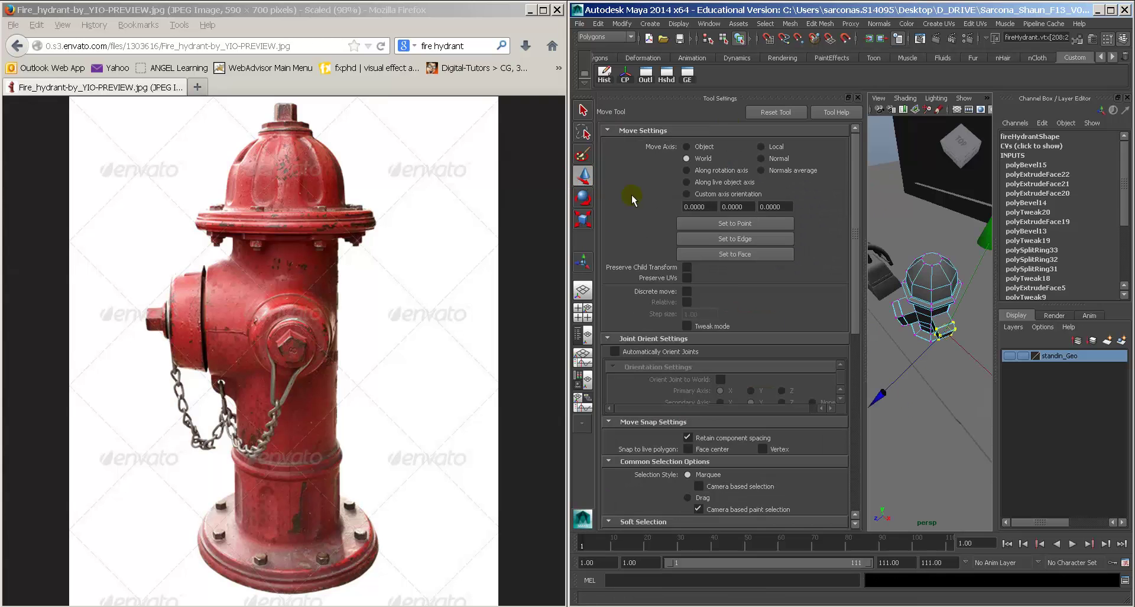
pyautogui.moveTo(733, 98); pyautogui.dragTo(407, 88)
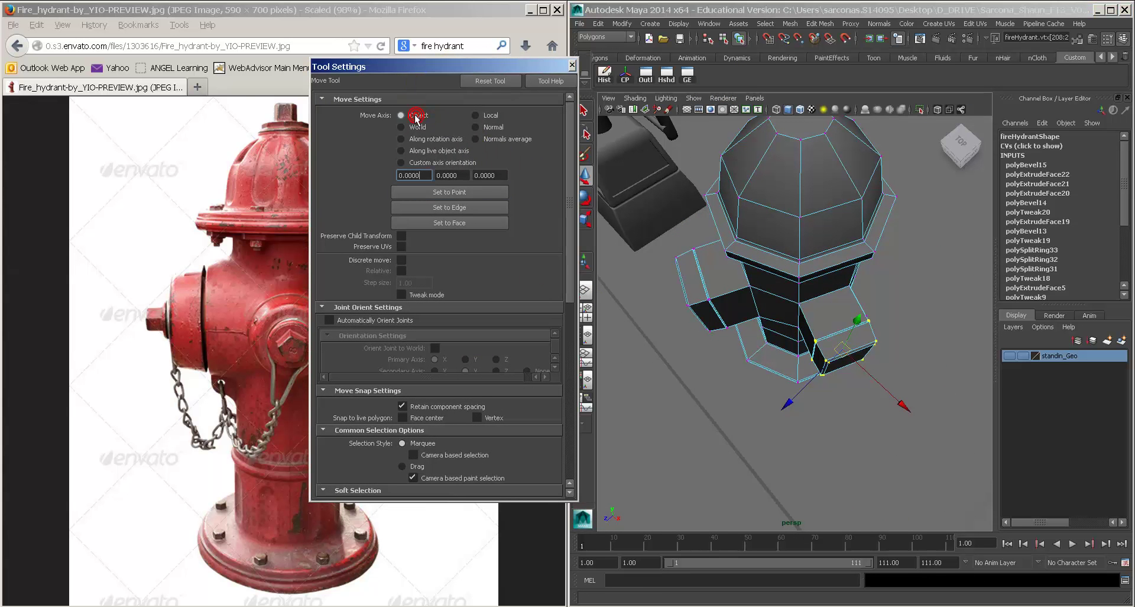
pyautogui.keyDown('alt'); pyautogui.moveTo(733, 272); pyautogui.dragTo(808, 399, button='right'); pyautogui.keyUp('alt')
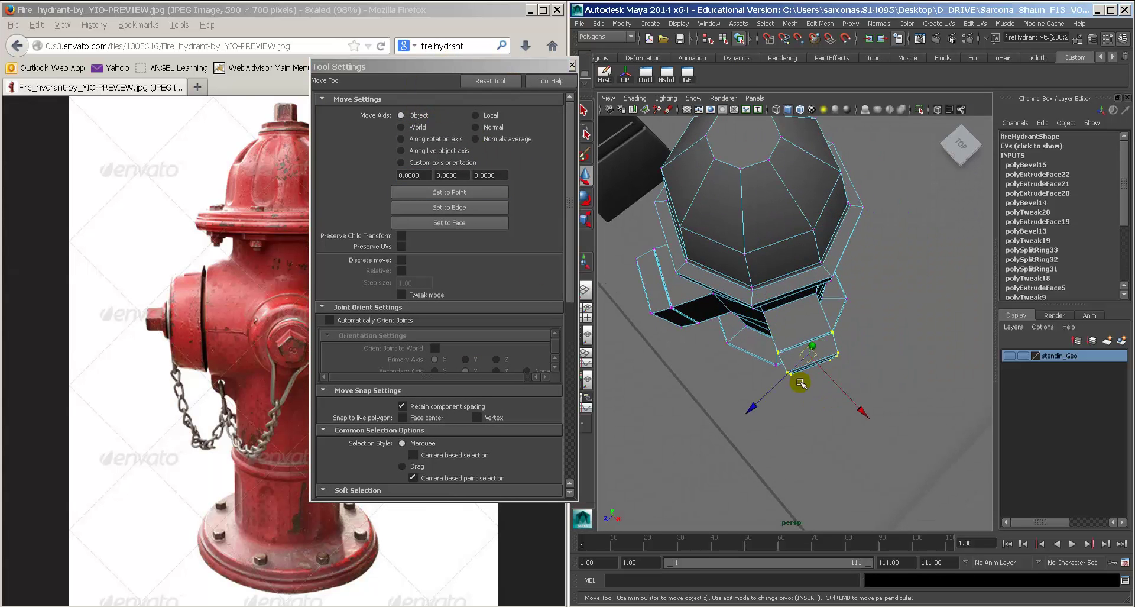
# Step: Change the Move tool's axis to Normal, settling on Normals average for the selected outlet end vertices
pyautogui.click(481, 116)
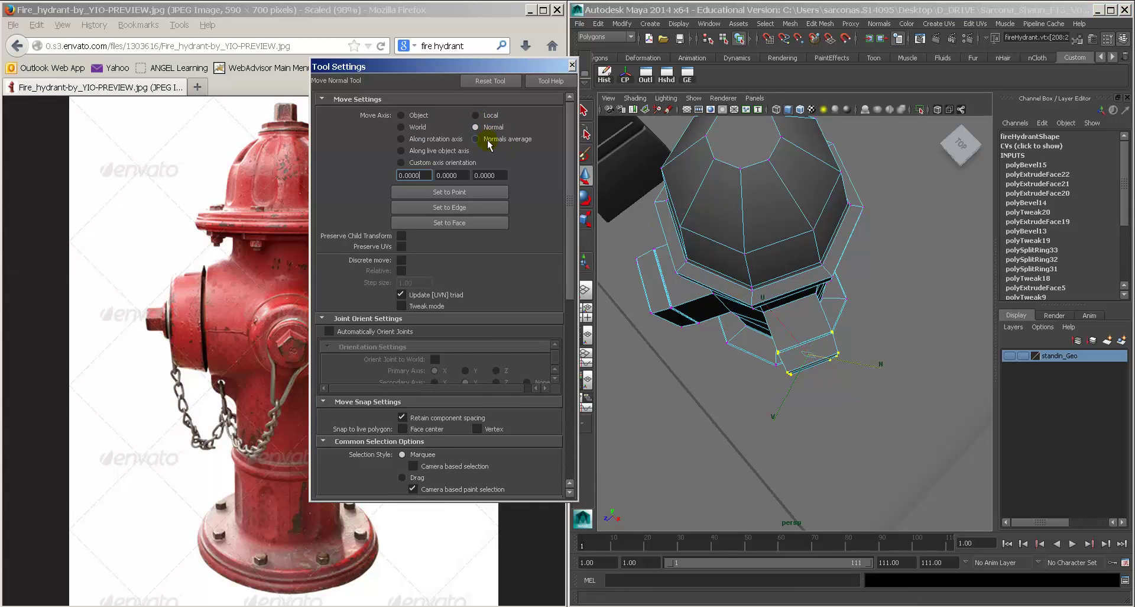
pyautogui.click(476, 127)
pyautogui.click(492, 140)
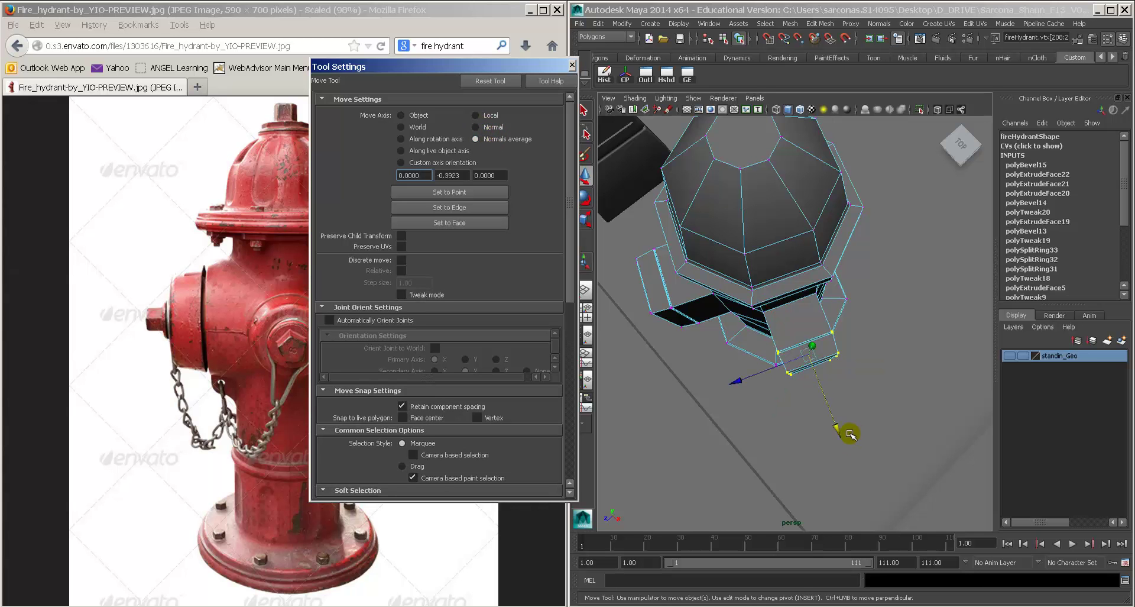
pyautogui.keyDown('alt'); pyautogui.moveTo(850, 434); pyautogui.dragTo(903, 343); pyautogui.keyUp('alt')
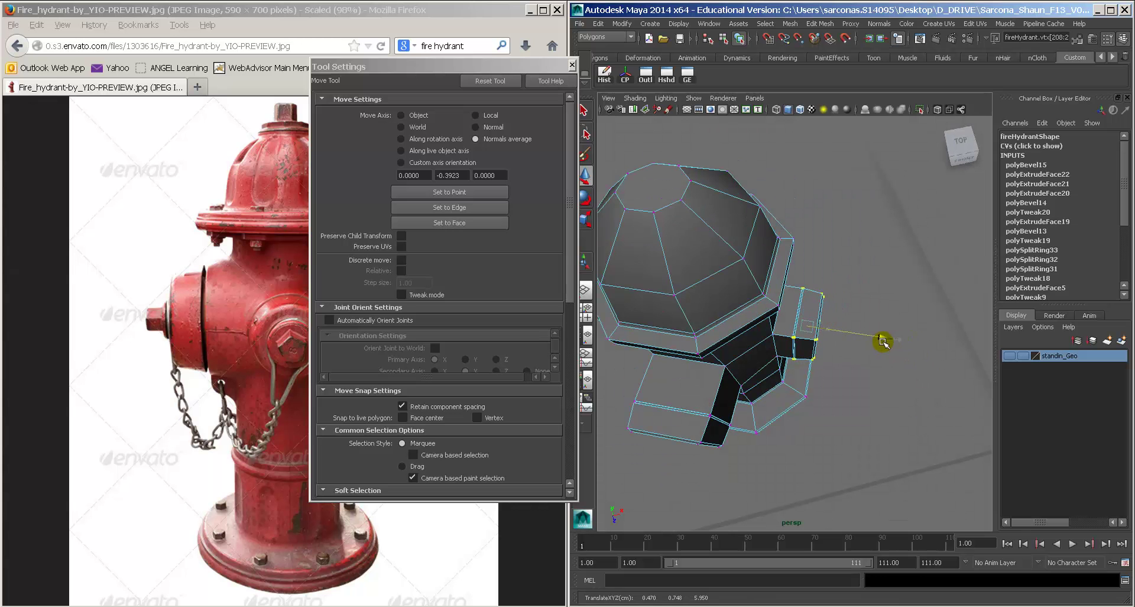
# Step: In wireframe, select the outer end vertices of another outlet and adjust them along their averaged normal
pyautogui.keyDown('alt'); pyautogui.moveTo(793, 381); pyautogui.dragTo(783, 440); pyautogui.keyUp('alt')
pyautogui.press('4')
pyautogui.moveTo(868, 467); pyautogui.dragTo(784, 397)
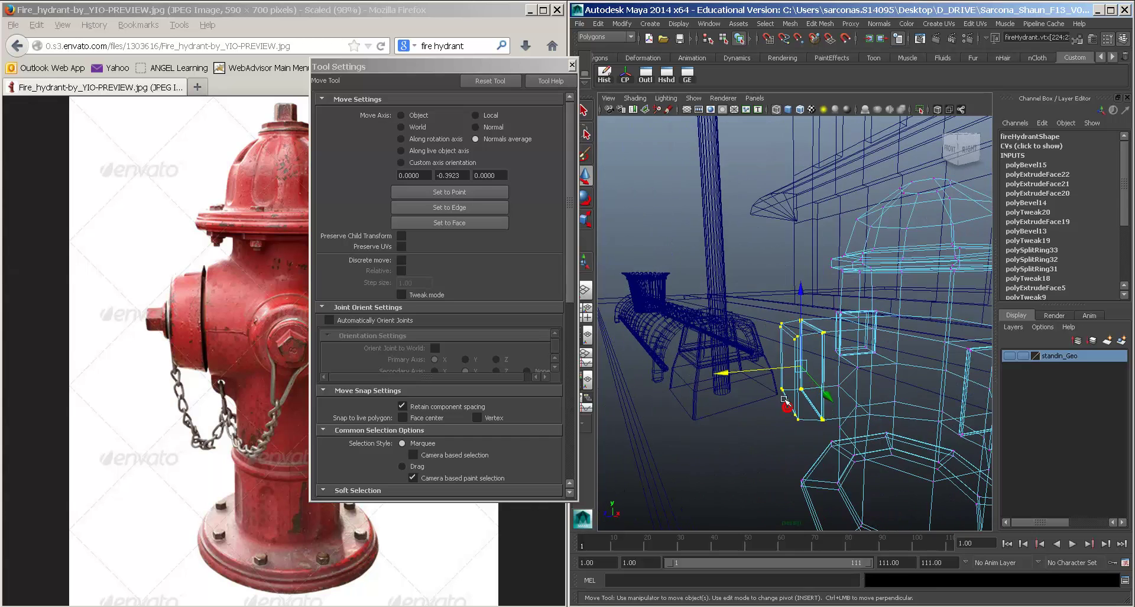
pyautogui.moveTo(724, 370)
pyautogui.keyDown('alt'); pyautogui.mouseDown()
pyautogui.moveTo(743, 365)
pyautogui.moveTo(742, 349)
pyautogui.moveTo(778, 365)
pyautogui.moveTo(742, 382)
pyautogui.moveTo(780, 463)
pyautogui.moveTo(771, 402)
pyautogui.moveTo(678, 375)
pyautogui.moveTo(754, 378)
pyautogui.moveTo(733, 367)
pyautogui.mouseUp(); pyautogui.keyUp('alt')
# Step: Return to the shaded smooth preview, set the Move tool's axis to World and close its settings
pyautogui.press('5')
pyautogui.press('3')
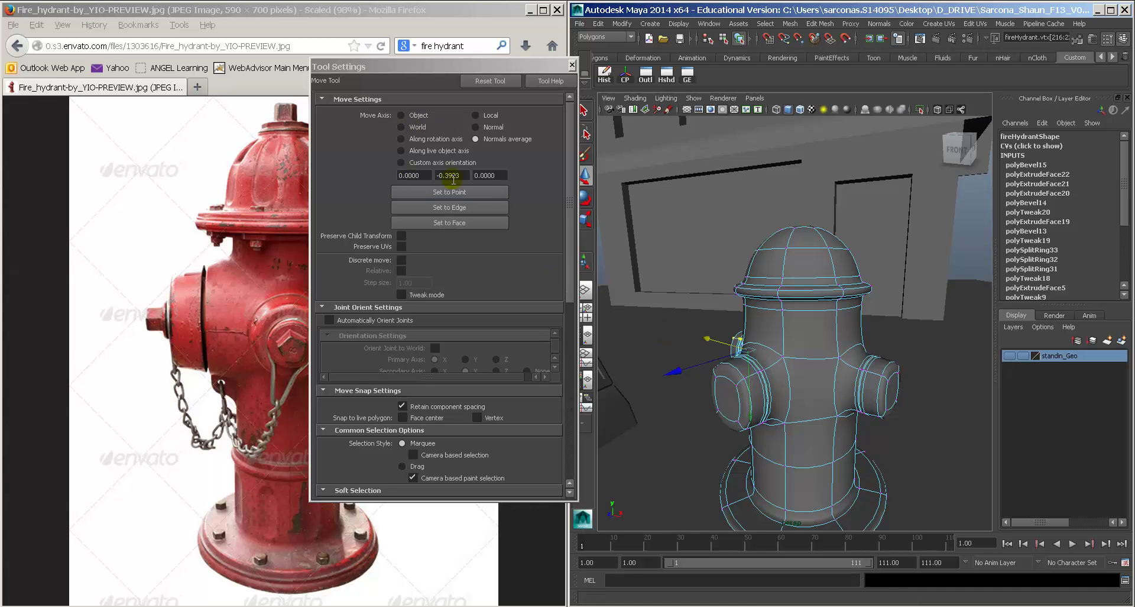
pyautogui.click(412, 130)
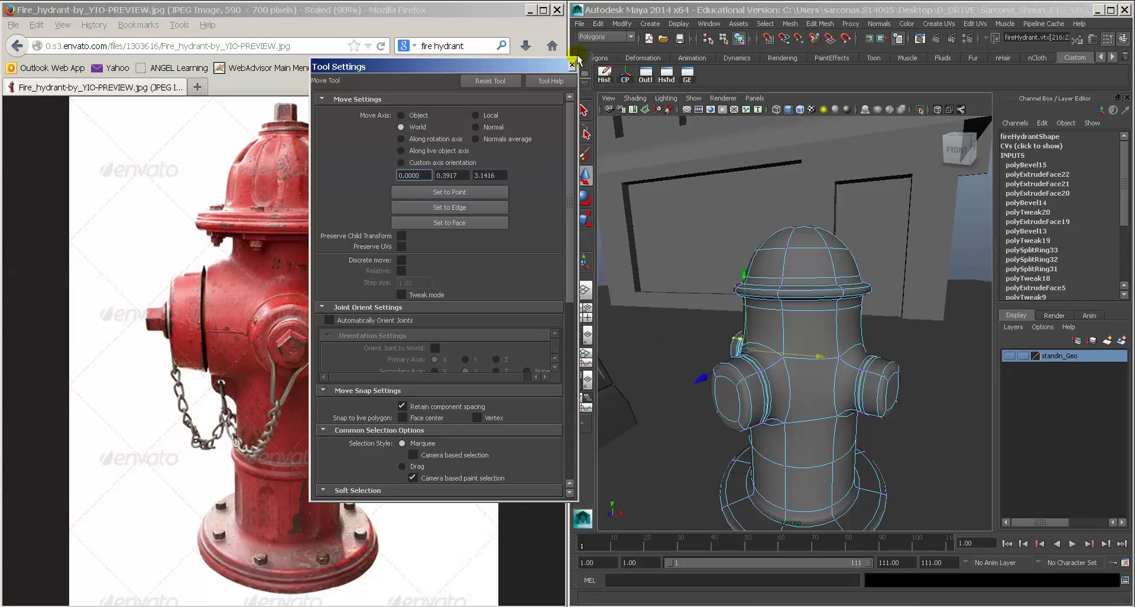
pyautogui.click(571, 66)
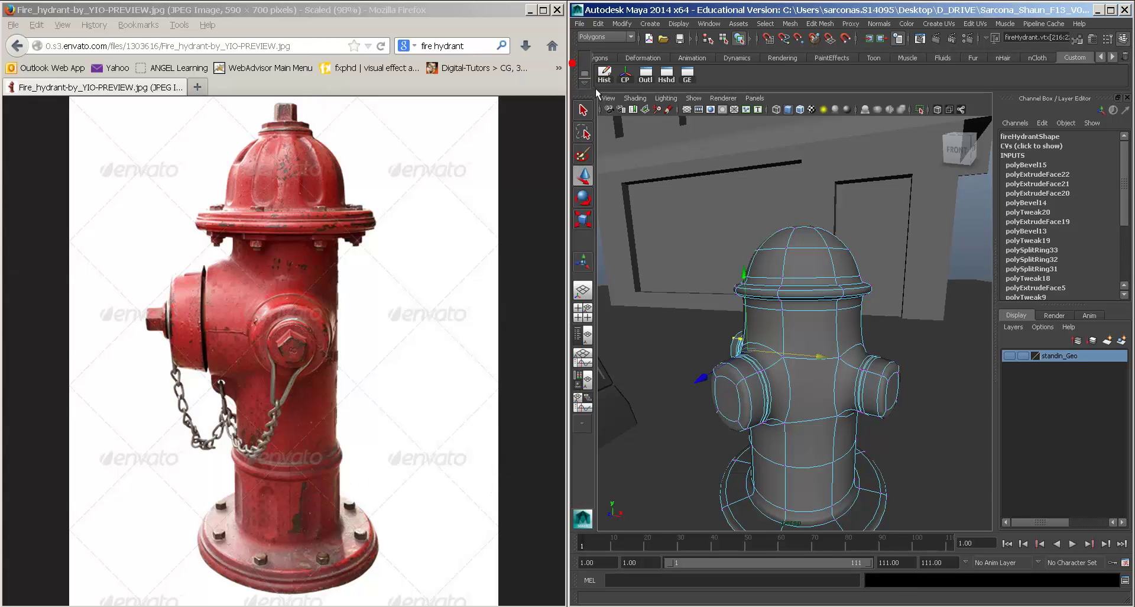
# Step: Switch from vertex to whole-object selection and select the fire hydrant
pyautogui.moveTo(795, 302); pyautogui.dragTo(798, 278, button='right')
pyautogui.click(799, 280)
pyautogui.click(898, 336)
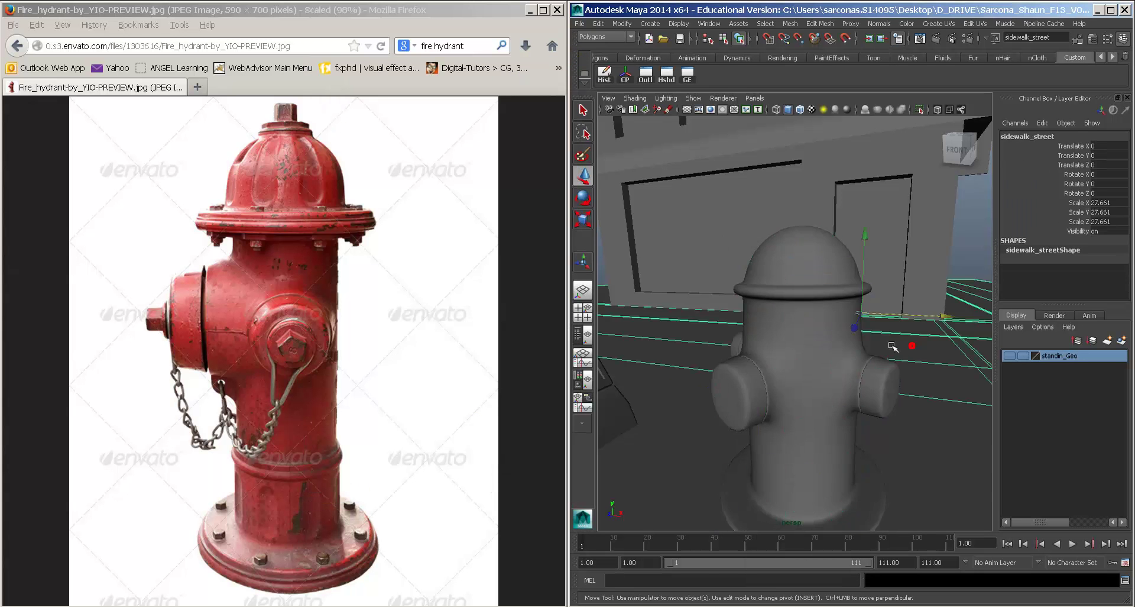
pyautogui.keyDown('alt'); pyautogui.moveTo(897, 336); pyautogui.dragTo(817, 333); pyautogui.keyUp('alt')
pyautogui.click(819, 332)
pyautogui.keyDown('alt'); pyautogui.moveTo(816, 333); pyautogui.dragTo(767, 324, button='right'); pyautogui.keyUp('alt')
pyautogui.keyDown('alt'); pyautogui.moveTo(768, 324); pyautogui.dragTo(810, 253, button='middle'); pyautogui.keyUp('alt')
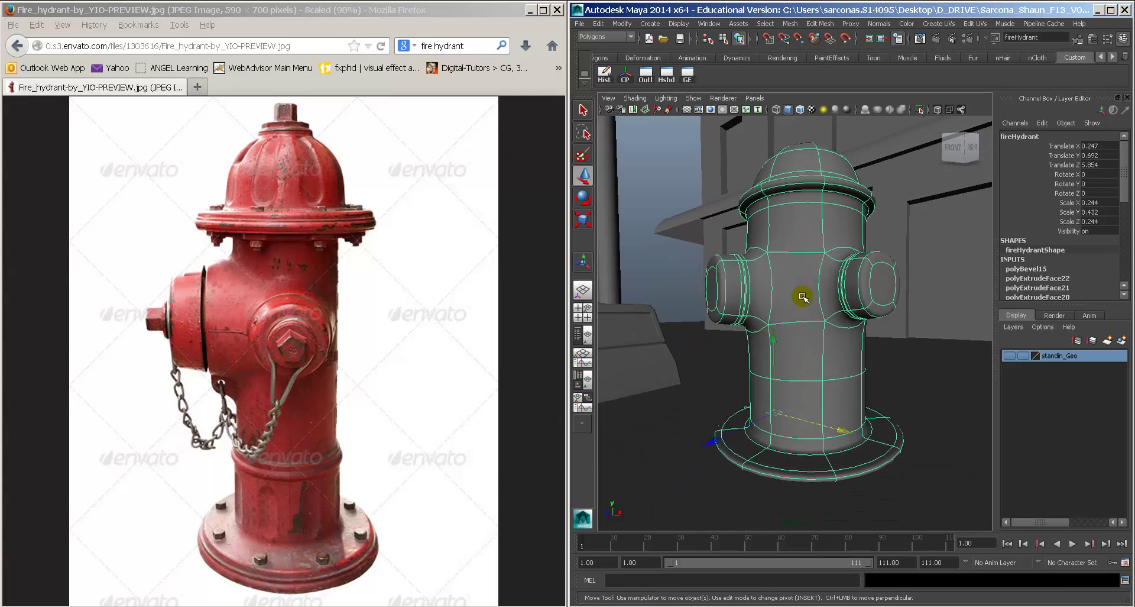
# Step: Select the horizontal edge loop around the lower body, midway between the outlets and base, and bevel it
pyautogui.keyDown('alt'); pyautogui.moveTo(802, 319); pyautogui.dragTo(801, 262, button='middle'); pyautogui.keyUp('alt')
pyautogui.keyDown('alt'); pyautogui.moveTo(803, 261); pyautogui.dragTo(815, 303, button='right'); pyautogui.keyUp('alt')
pyautogui.rightClick(816, 321)
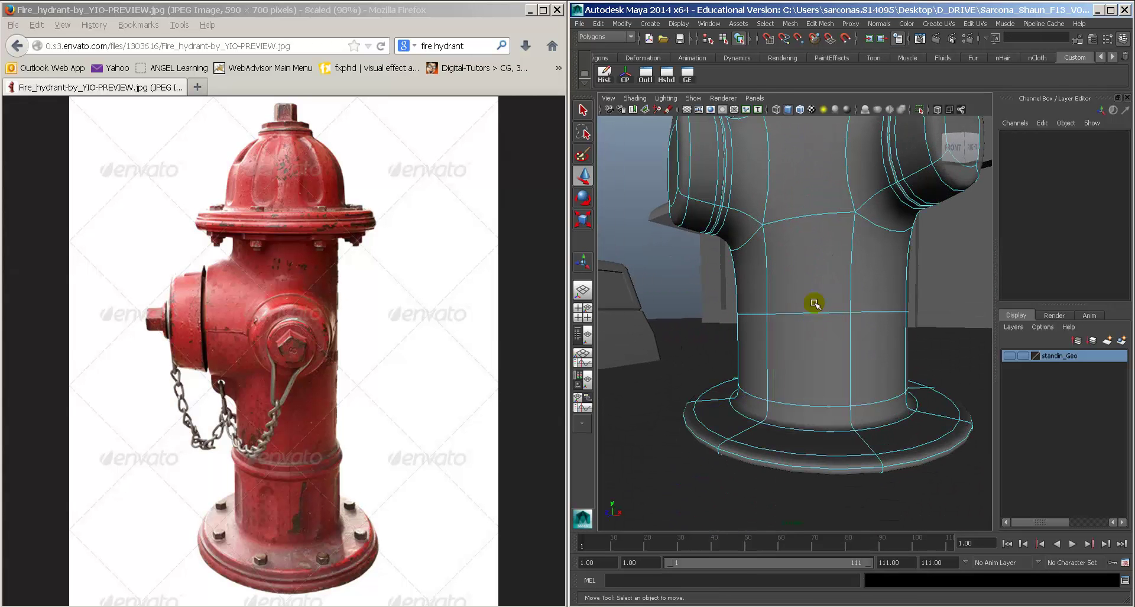
pyautogui.click(810, 312)
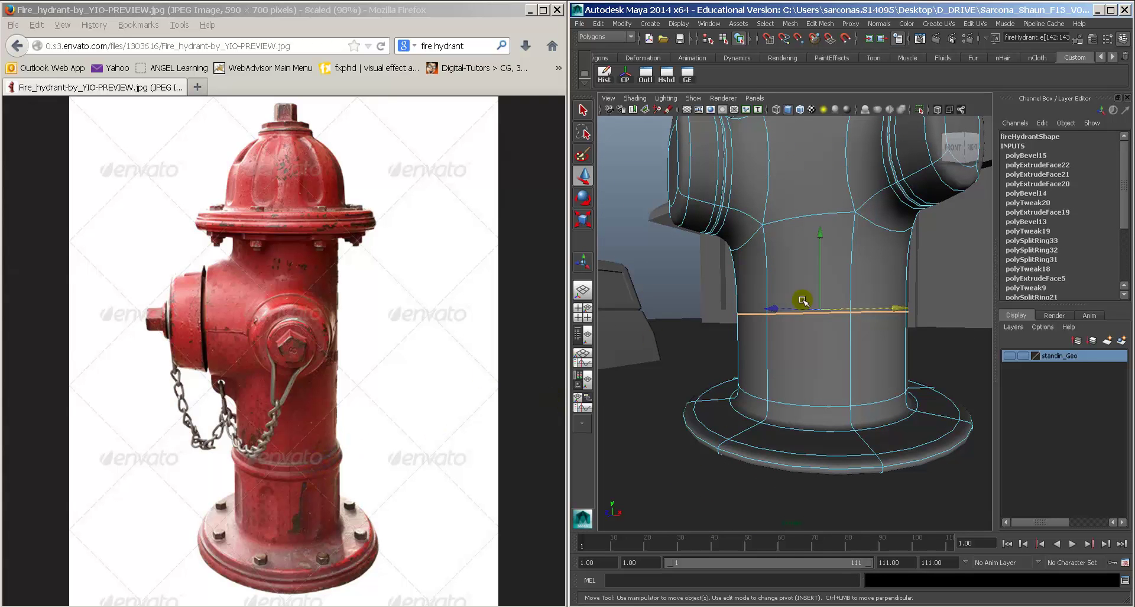
pyautogui.press('space')
pyautogui.moveTo(736, 329); pyautogui.dragTo(772, 561)
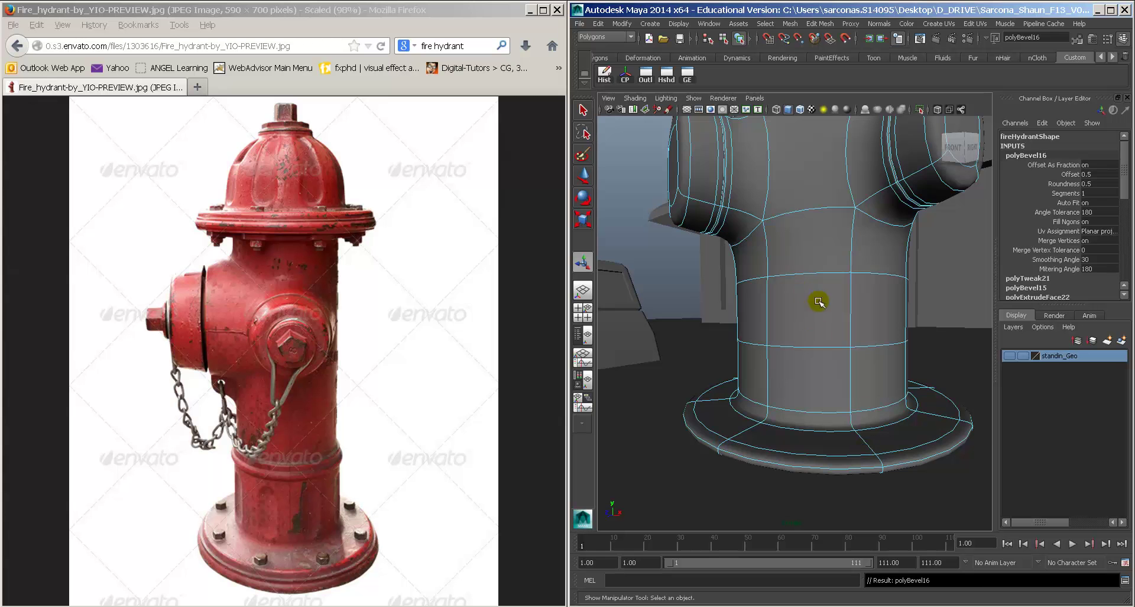
# Step: On the unsmoothed hydrant, set the new bevel to 3 segments with an offset of 0.2
pyautogui.press('1')
pyautogui.click(1075, 193)
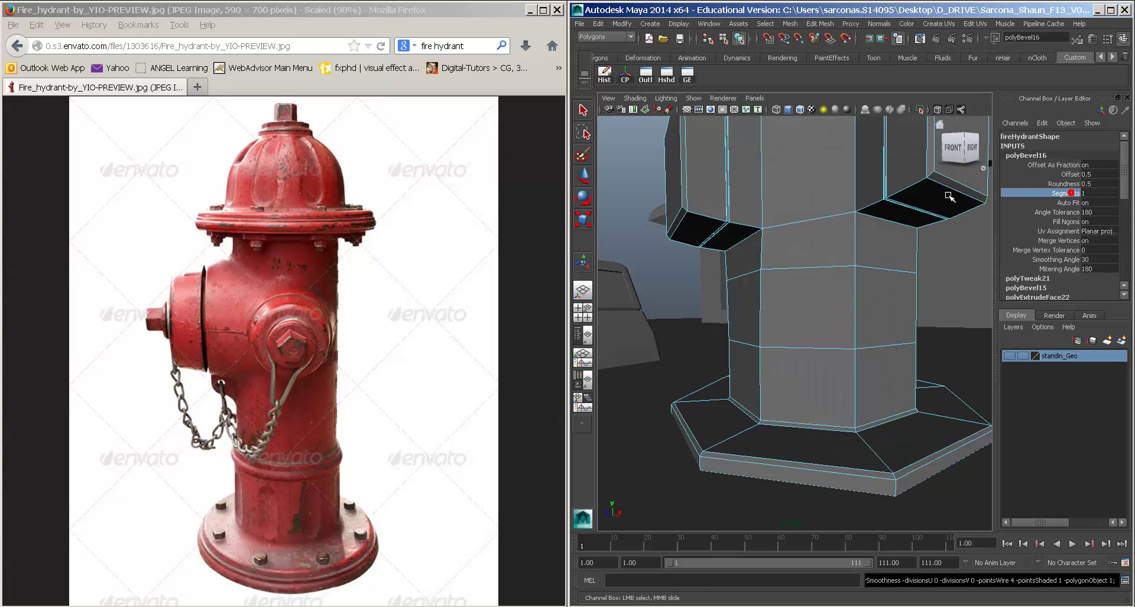
pyautogui.moveTo(899, 203); pyautogui.dragTo(906, 203, button='middle')
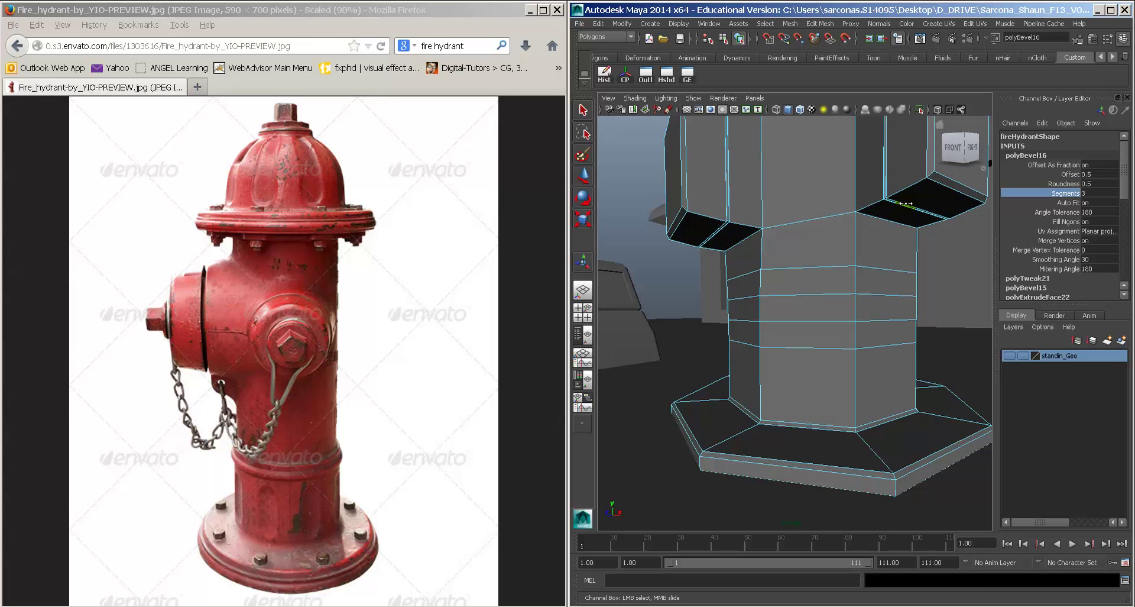
pyautogui.rightClick(828, 278)
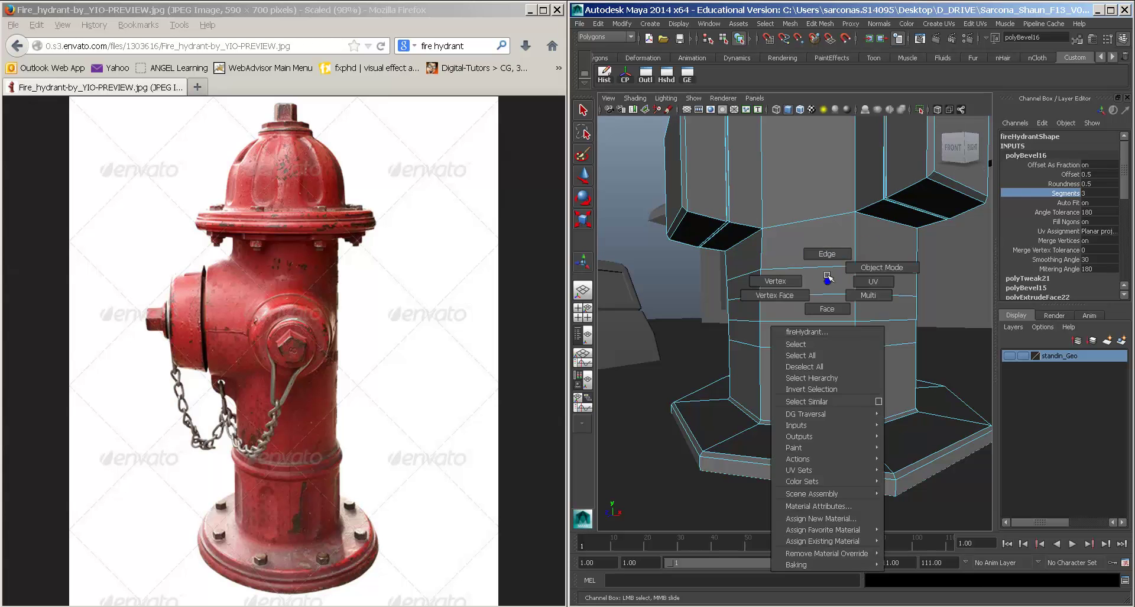
pyautogui.click(1069, 174)
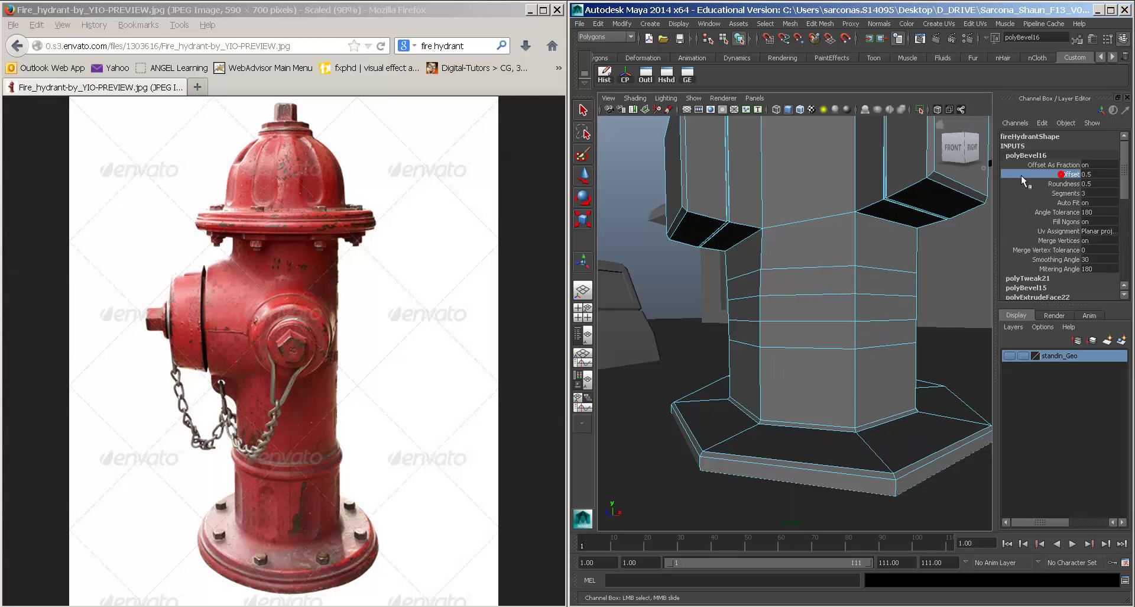
pyautogui.moveTo(902, 180); pyautogui.dragTo(901, 180, button='middle')
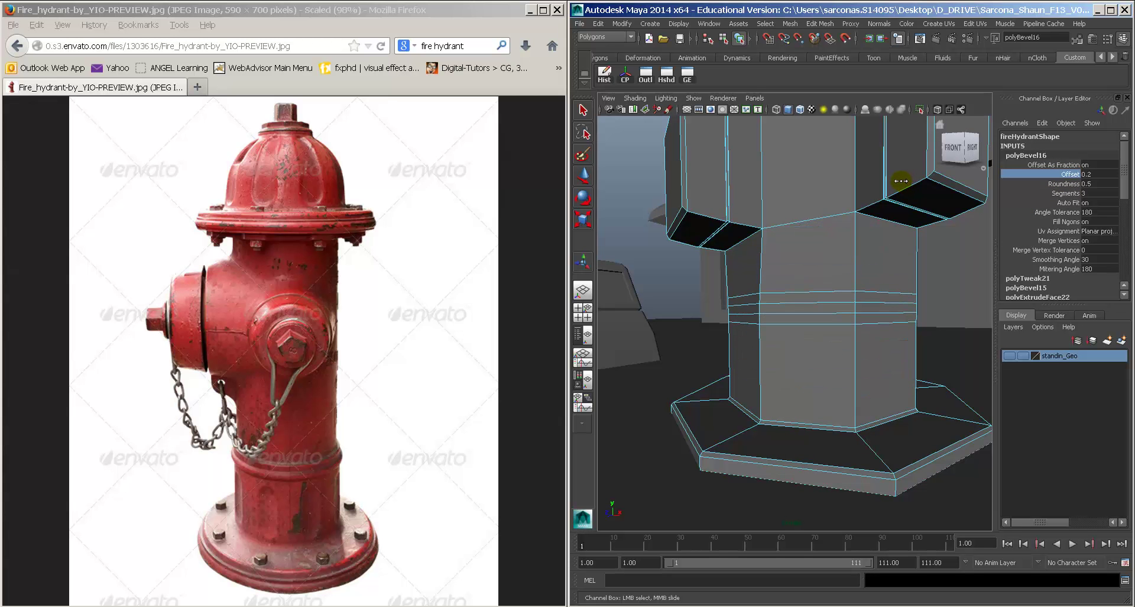
# Step: Extrude the middle ring of bevelled faces outward to form a thin collar around the lower body and check it smoothed
pyautogui.keyDown('alt'); pyautogui.moveTo(901, 180); pyautogui.dragTo(829, 277); pyautogui.keyUp('alt')
pyautogui.moveTo(806, 312); pyautogui.dragTo(811, 311, button='right')
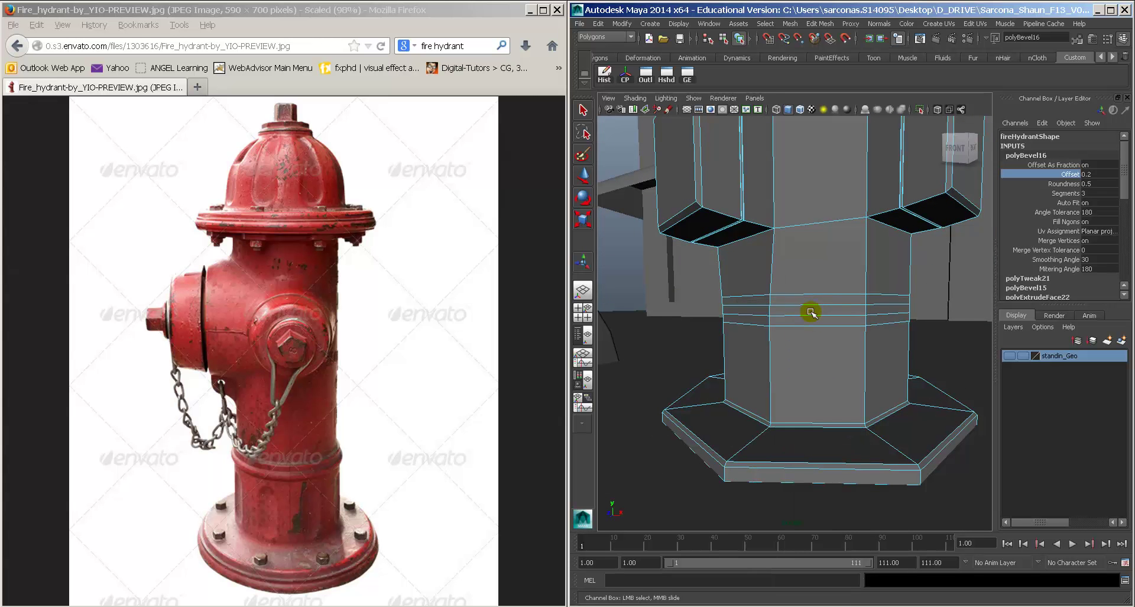
pyautogui.click(823, 307)
pyautogui.press('space')
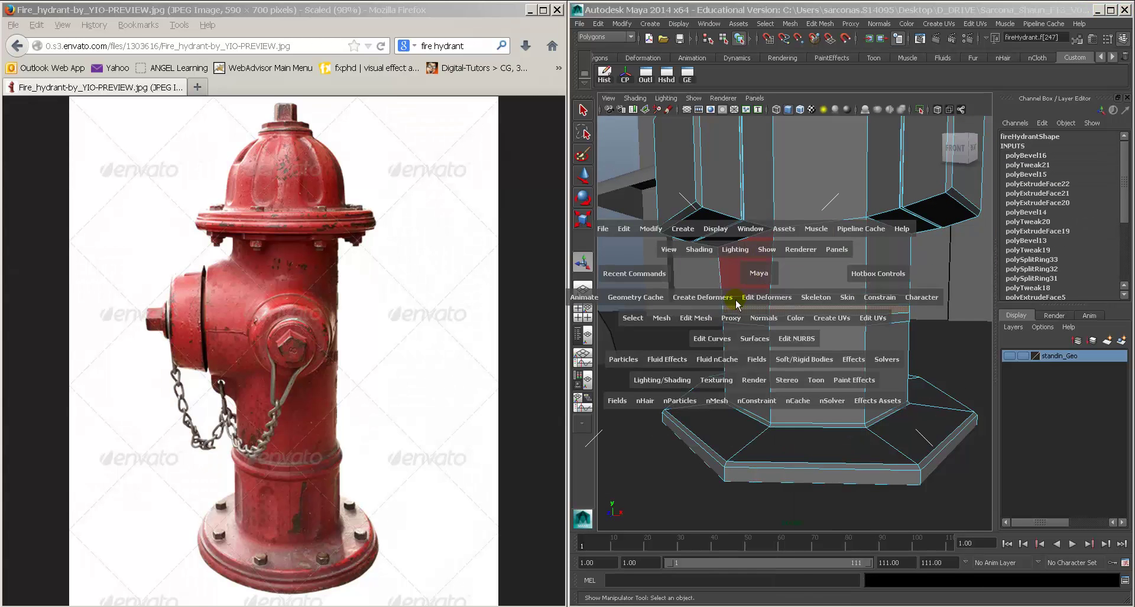
pyautogui.click(698, 320)
pyautogui.click(714, 240)
pyautogui.keyDown('alt'); pyautogui.moveTo(807, 284); pyautogui.dragTo(818, 293); pyautogui.keyUp('alt')
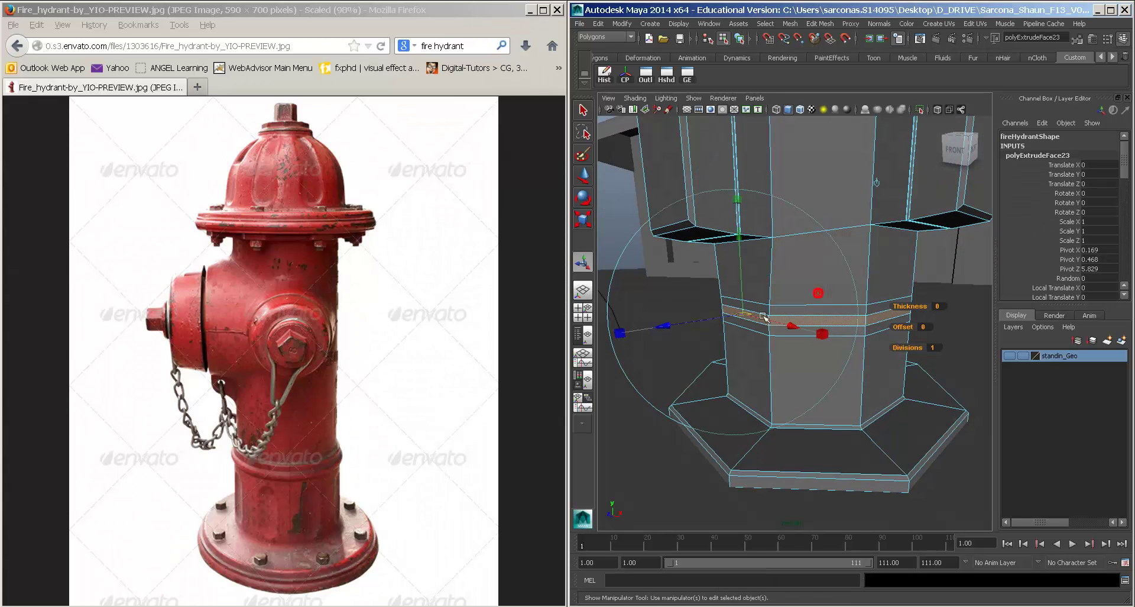
pyautogui.moveTo(695, 321); pyautogui.dragTo(693, 319)
pyautogui.press('3')
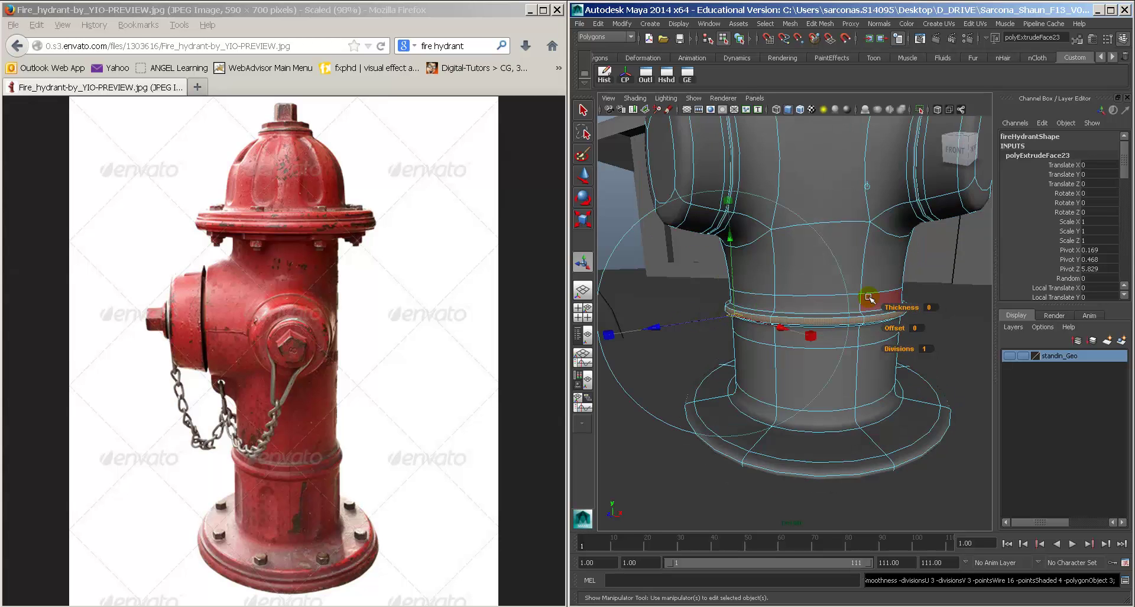
pyautogui.keyDown('alt'); pyautogui.moveTo(870, 297); pyautogui.dragTo(844, 291); pyautogui.keyUp('alt')
pyautogui.press('1')
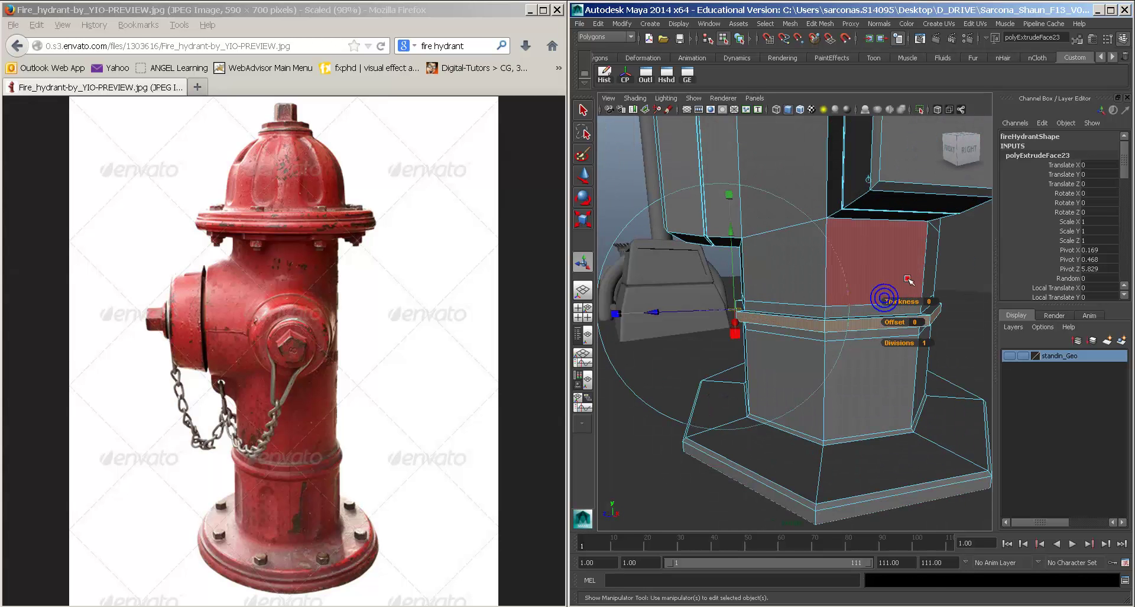
# Step: Return to whole-object selection and examine the hydrant's new collar in the smooth preview
pyautogui.click(909, 279)
pyautogui.rightClick(879, 305)
pyautogui.moveTo(907, 295); pyautogui.dragTo(907, 293, button='right')
pyautogui.press('3')
pyautogui.click(935, 292)
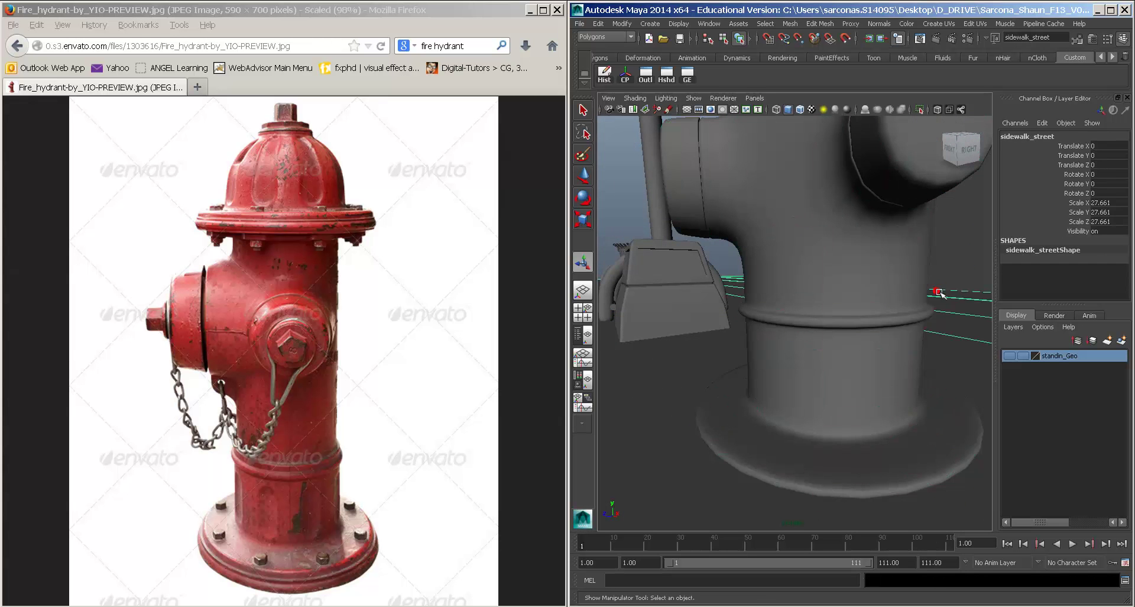
pyautogui.keyDown('alt'); pyautogui.moveTo(844, 297); pyautogui.dragTo(896, 295); pyautogui.keyUp('alt')
pyautogui.keyDown('alt'); pyautogui.moveTo(896, 295); pyautogui.dragTo(811, 292, button='right'); pyautogui.keyUp('alt')
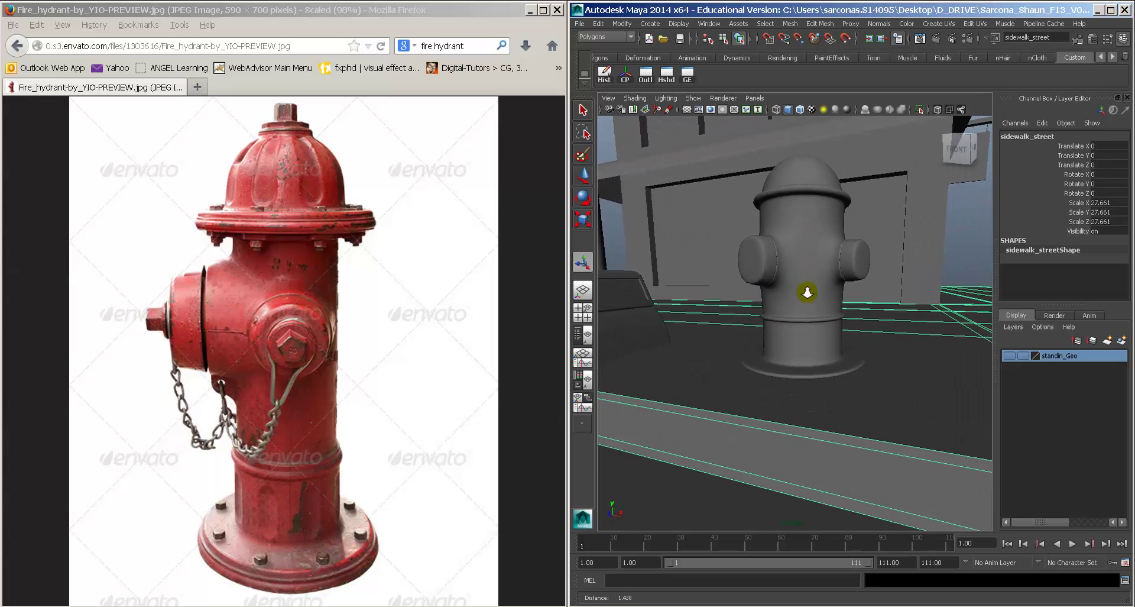
pyautogui.keyDown('alt'); pyautogui.moveTo(811, 291); pyautogui.dragTo(793, 360); pyautogui.keyUp('alt')
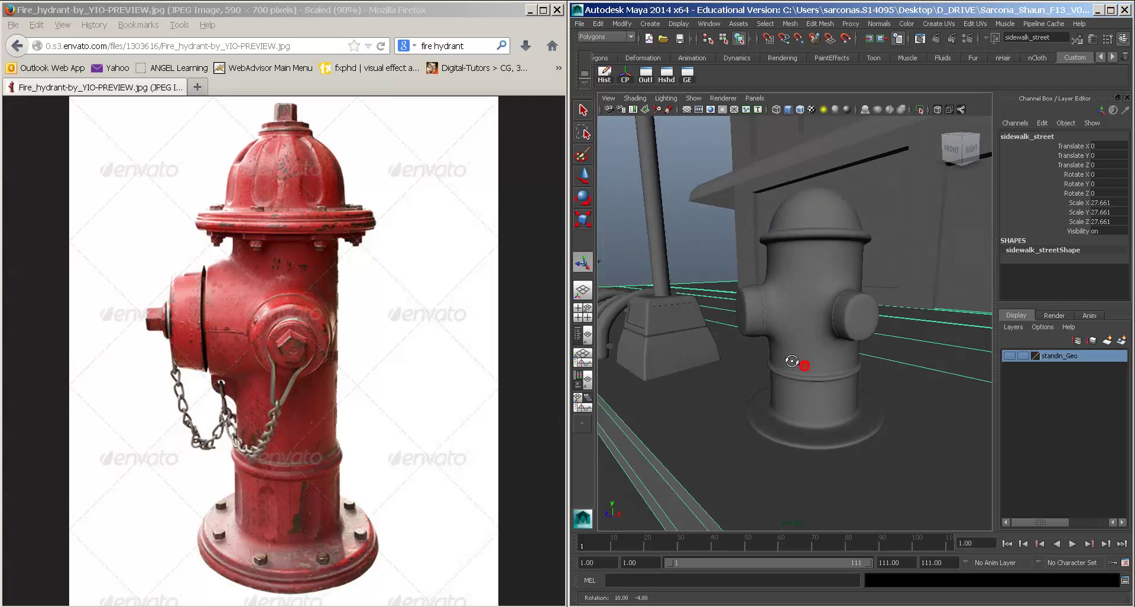
# Step: Insert an edge loop around the unsmoothed hydrant body just above the collar
pyautogui.keyDown('alt'); pyautogui.moveTo(793, 361); pyautogui.dragTo(849, 388, button='right'); pyautogui.keyUp('alt')
pyautogui.keyDown('alt'); pyautogui.moveTo(849, 388); pyautogui.dragTo(843, 347, button='middle'); pyautogui.keyUp('alt')
pyautogui.moveTo(844, 347)
pyautogui.keyDown('alt'); pyautogui.mouseDown(button='right')
pyautogui.moveTo(865, 347)
pyautogui.moveTo(848, 362)
pyautogui.mouseUp(button='right'); pyautogui.keyUp('alt')
pyautogui.click(862, 348)
pyautogui.rightClick(845, 345)
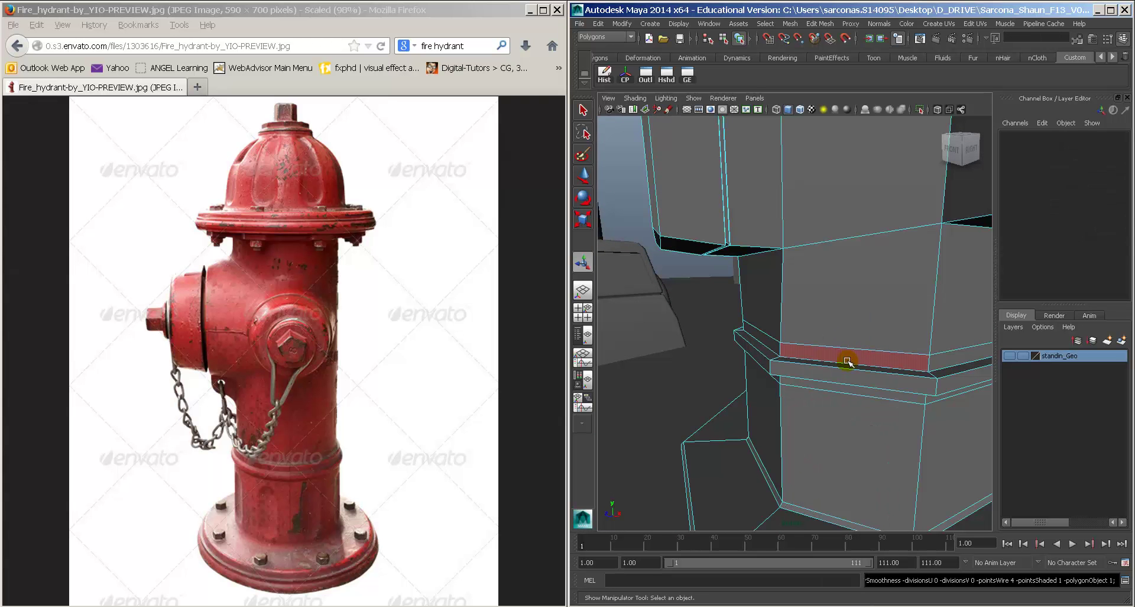
pyautogui.keyDown('alt'); pyautogui.moveTo(847, 378); pyautogui.dragTo(849, 368); pyautogui.keyUp('alt')
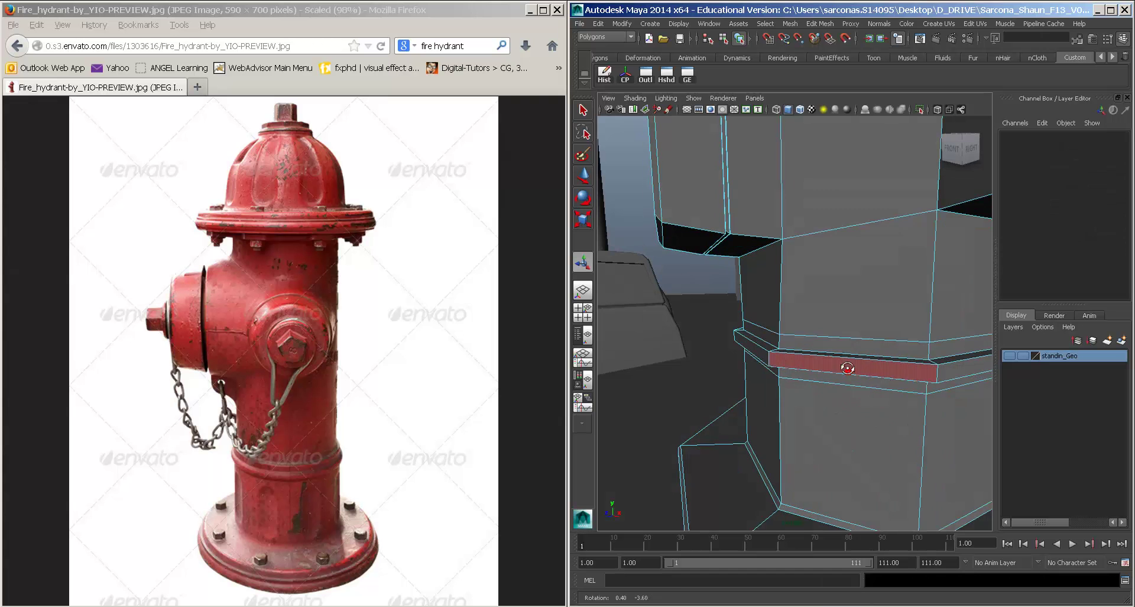
pyautogui.moveTo(831, 336); pyautogui.dragTo(842, 317, button='right')
pyautogui.press('space')
pyautogui.click(758, 372)
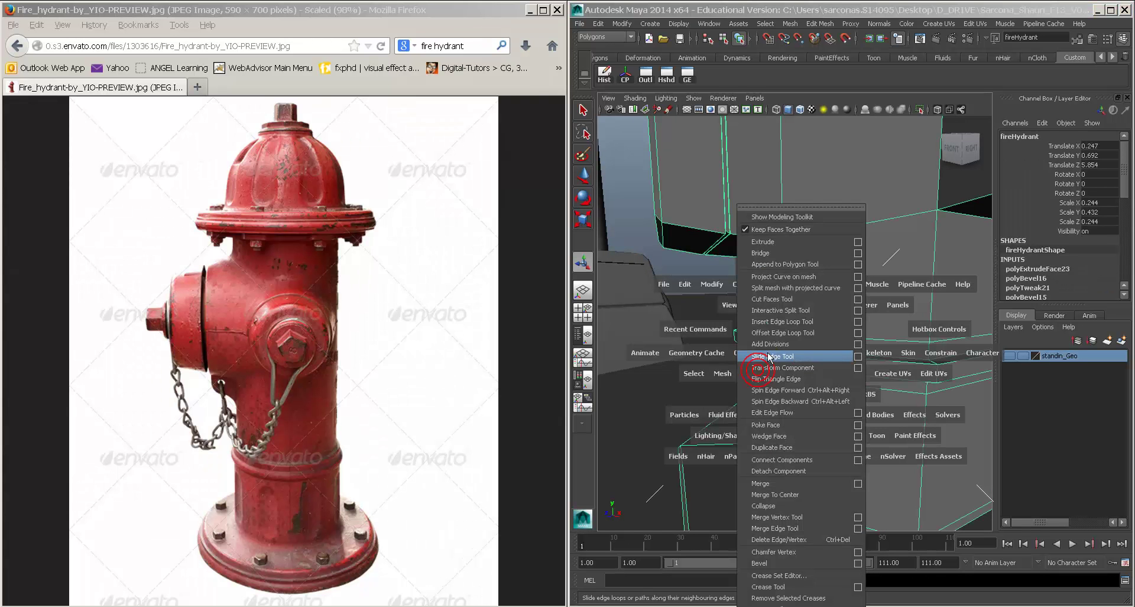
pyautogui.click(787, 321)
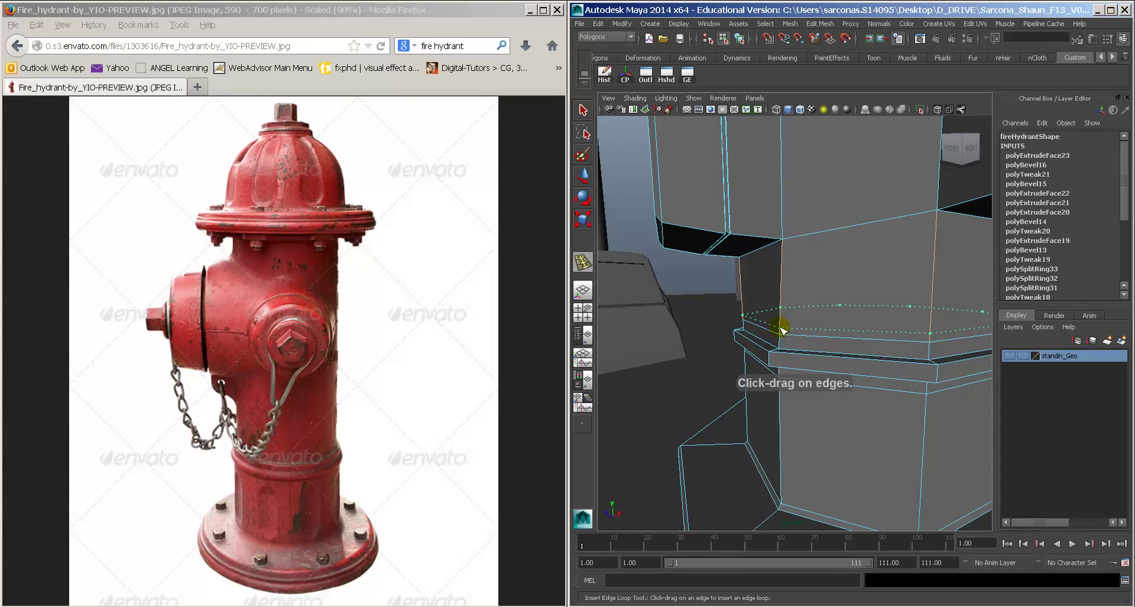
pyautogui.click(780, 329)
# Step: Insert a matching edge loop just below the collar
pyautogui.keyDown('alt'); pyautogui.moveTo(780, 328); pyautogui.dragTo(828, 352); pyautogui.keyUp('alt')
pyautogui.click(778, 362)
pyautogui.press('w')
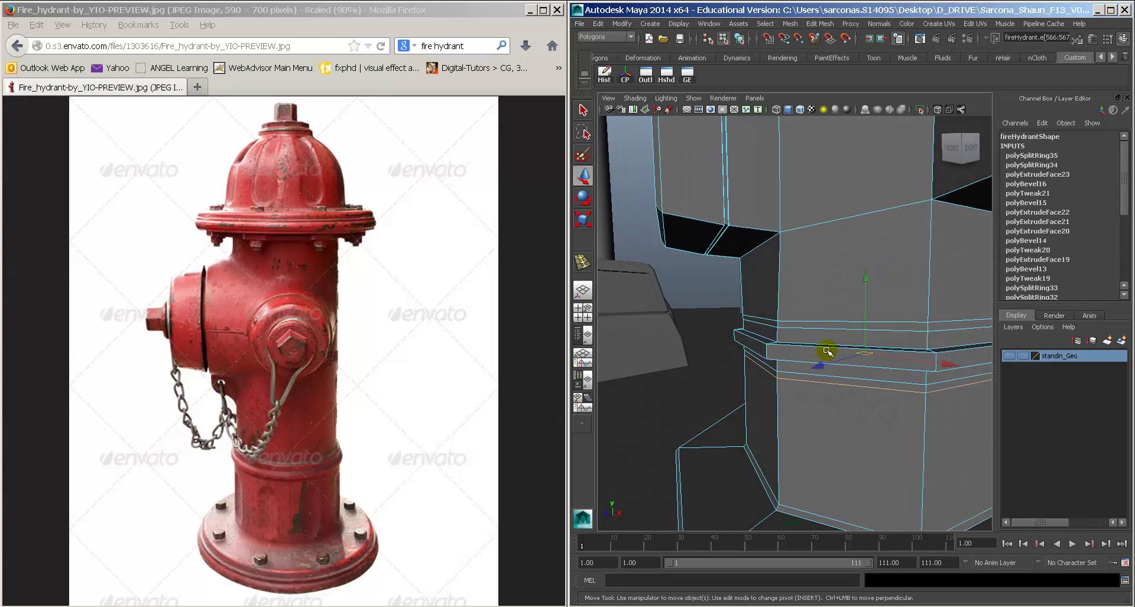
# Step: Select the collar's outer face ring, grow the selection to the neighbouring rings, scale it up slightly and preview it smoothed
pyautogui.moveTo(819, 345); pyautogui.dragTo(819, 373, button='right')
pyautogui.click(808, 349)
pyautogui.keyDown('shift'); pyautogui.doubleClick(757, 346); pyautogui.keyUp('shift')
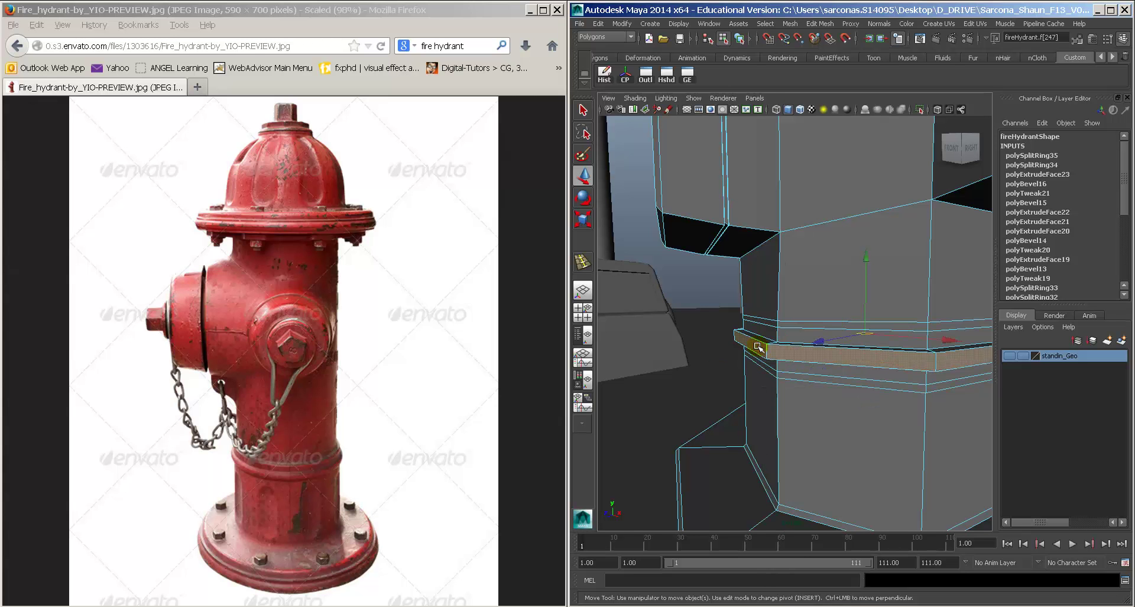
pyautogui.hotkey('shift', '.')
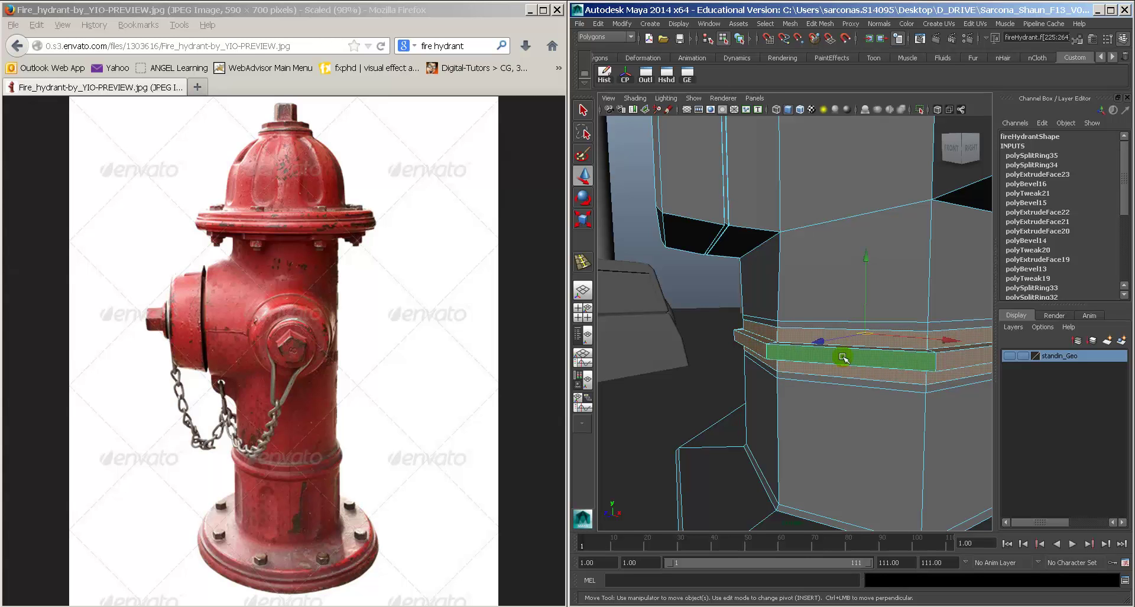
pyautogui.press('r')
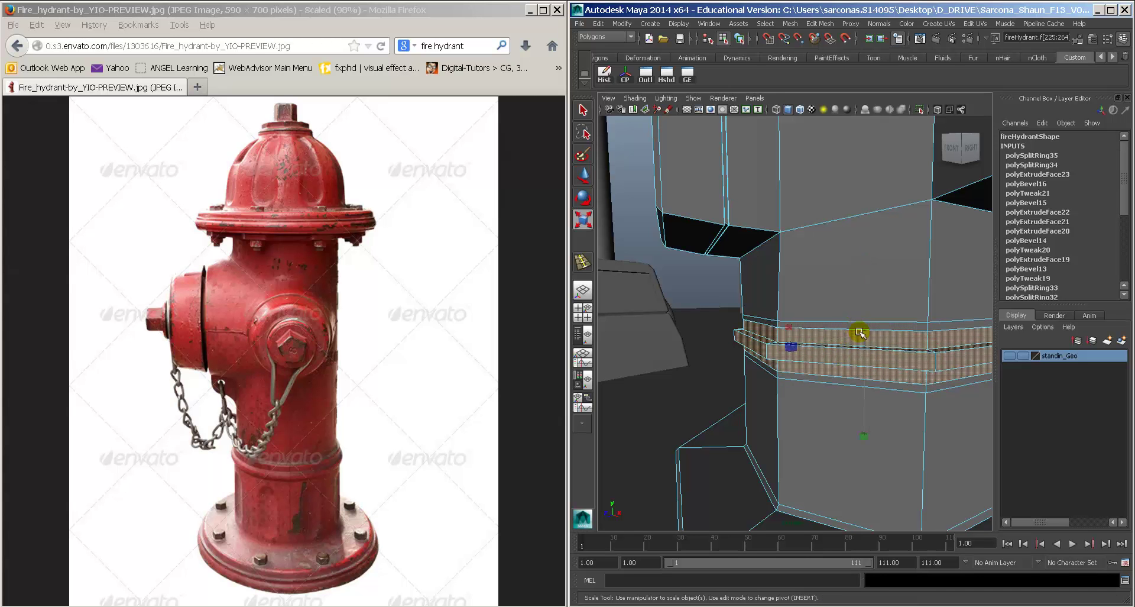
pyautogui.moveTo(861, 333); pyautogui.dragTo(875, 332)
pyautogui.keyDown('alt'); pyautogui.moveTo(881, 332); pyautogui.dragTo(822, 329); pyautogui.keyUp('alt')
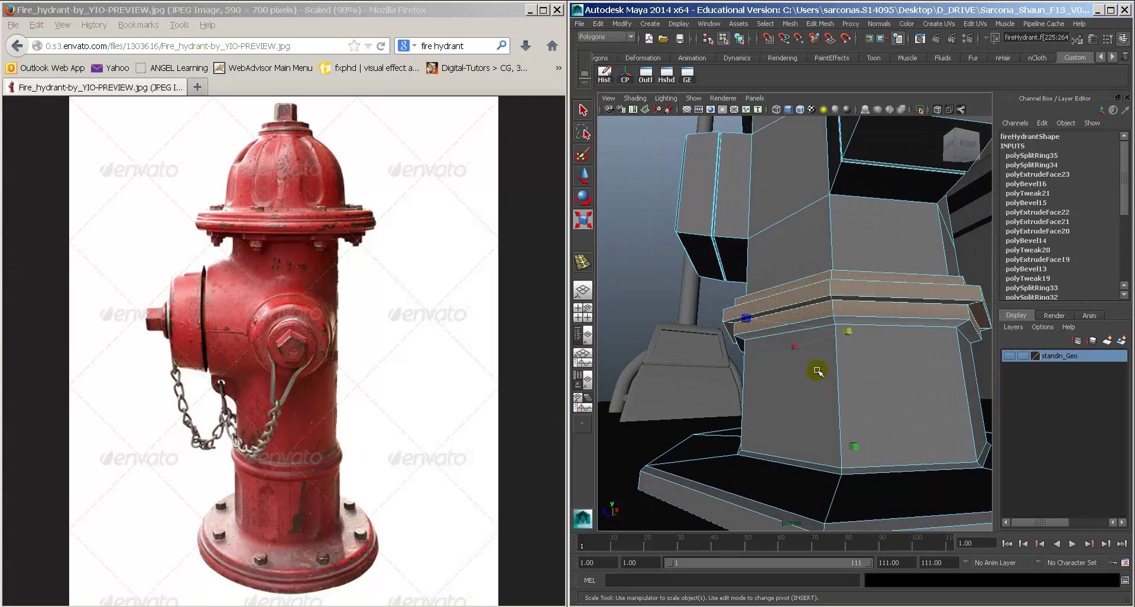
pyautogui.keyDown('alt'); pyautogui.moveTo(818, 369); pyautogui.dragTo(844, 367); pyautogui.keyUp('alt')
pyautogui.press('3')
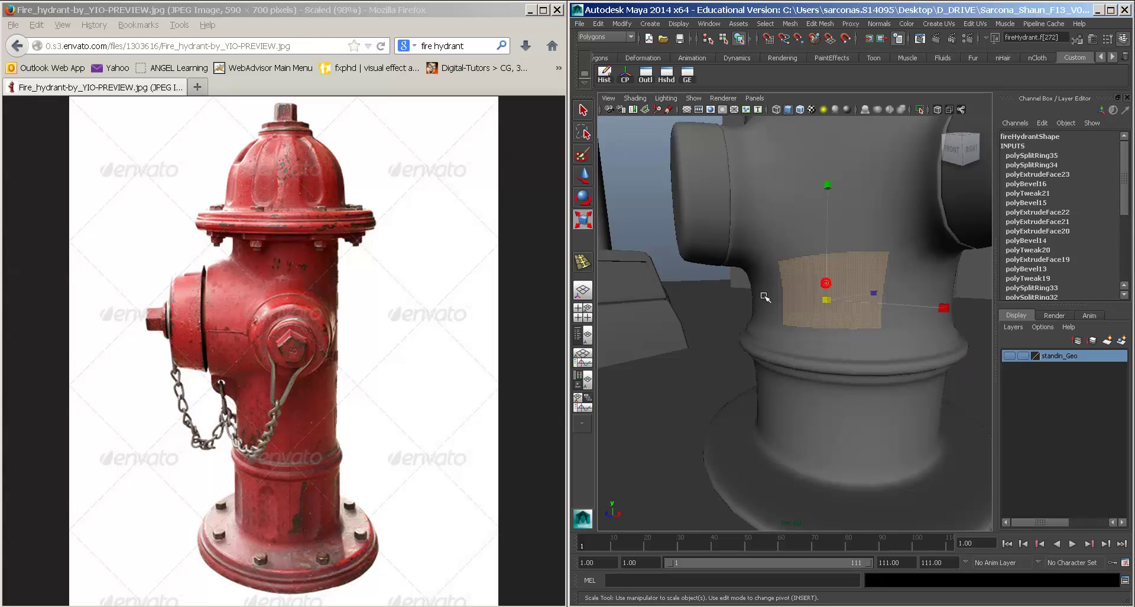
# Step: Review the enlarged collar as a whole object and return the hydrant to its unsmoothed display
pyautogui.press('F8')
pyautogui.keyDown('alt'); pyautogui.moveTo(760, 286); pyautogui.dragTo(860, 347); pyautogui.keyUp('alt')
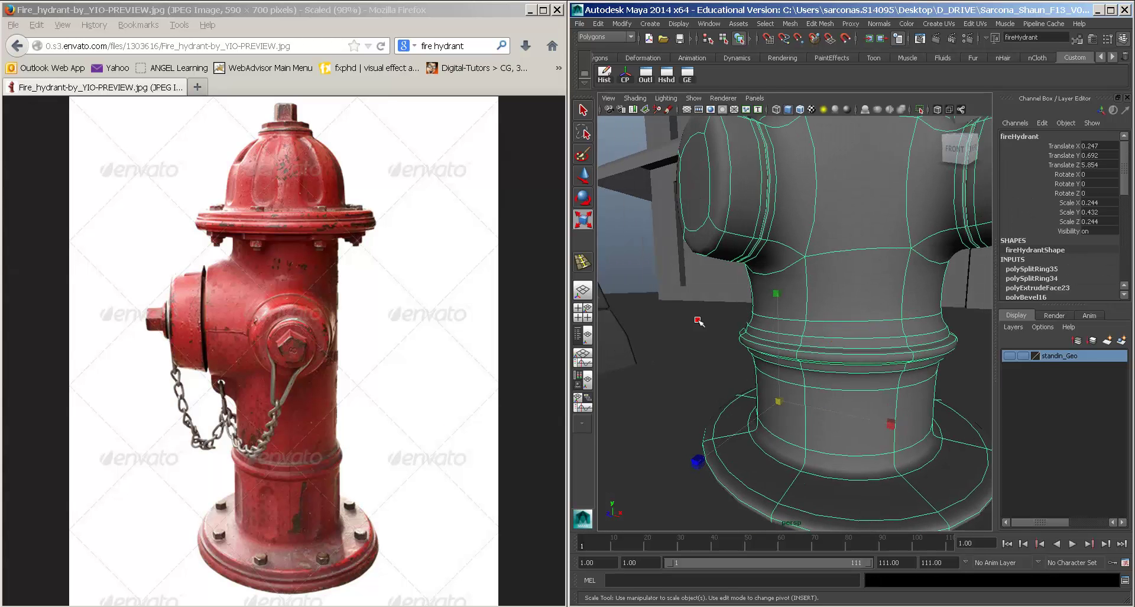
pyautogui.click(698, 320)
pyautogui.keyDown('alt'); pyautogui.moveTo(768, 336); pyautogui.dragTo(752, 316); pyautogui.keyUp('alt')
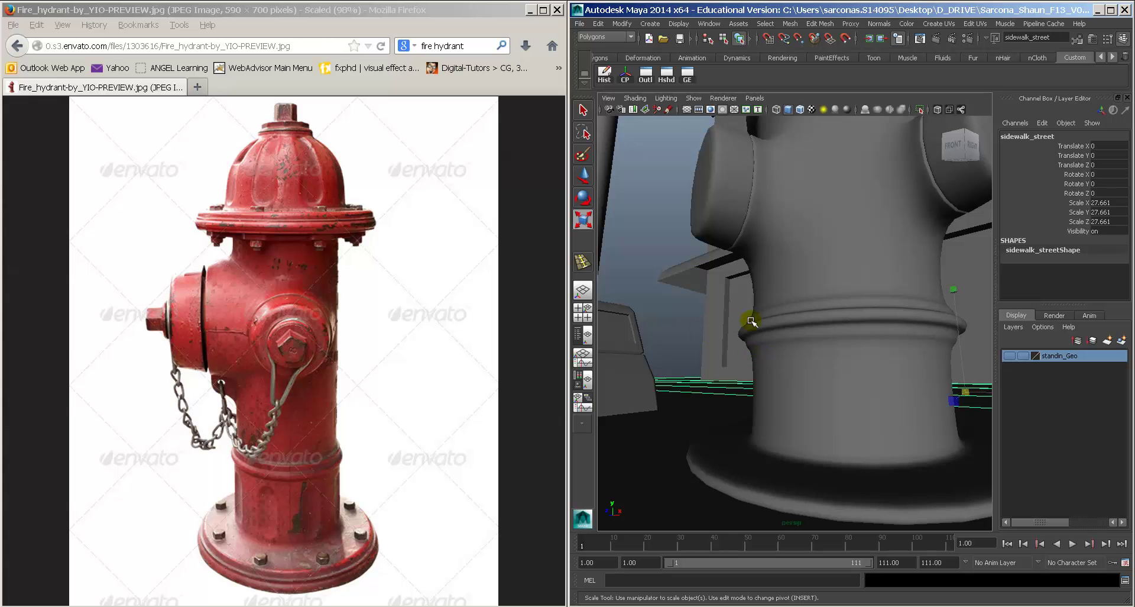
pyautogui.click(770, 349)
pyautogui.press('1')
pyautogui.keyDown('alt'); pyautogui.moveTo(765, 353); pyautogui.dragTo(765, 348); pyautogui.keyUp('alt')
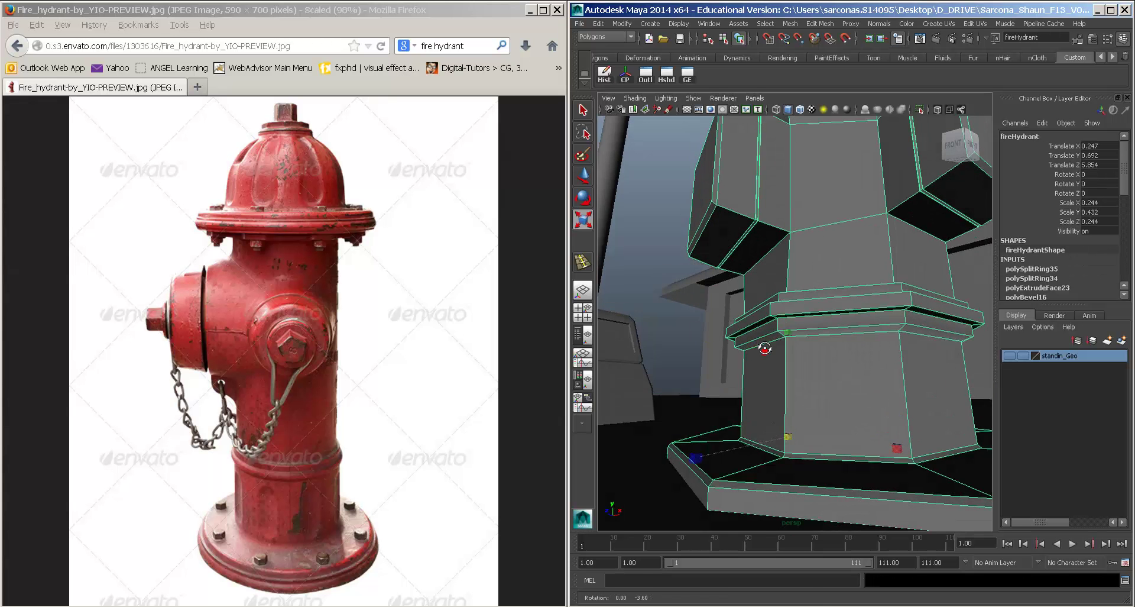
# Step: Bevel the two edge loops where the collar meets the body, above and below, with an offset of 0.1
pyautogui.keyDown('alt'); pyautogui.moveTo(765, 348); pyautogui.dragTo(748, 320, button='right'); pyautogui.keyUp('alt')
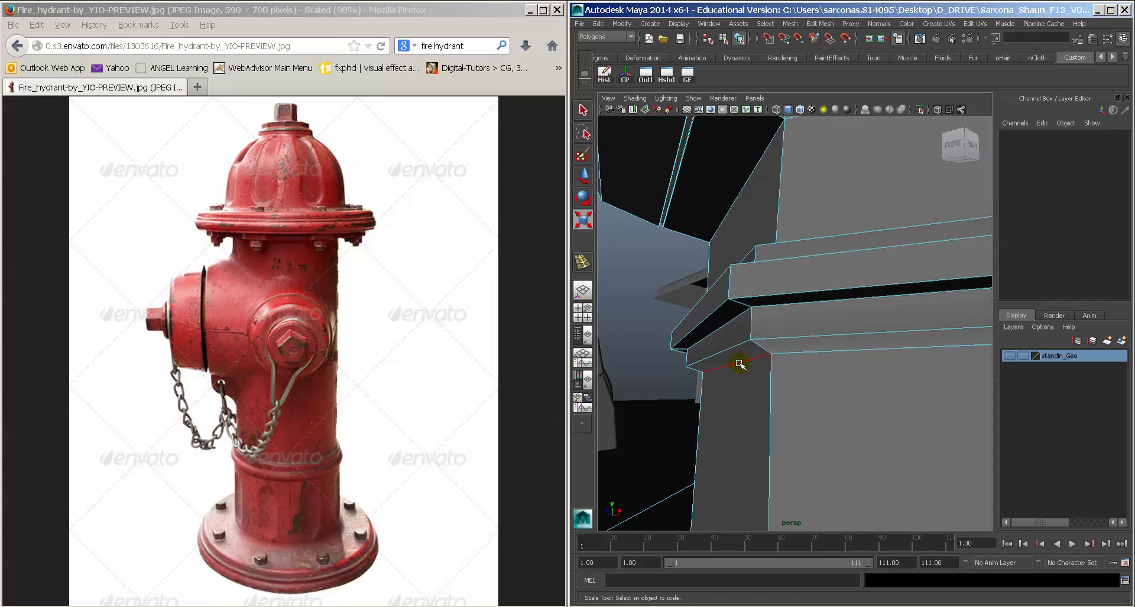
pyautogui.doubleClick(739, 362)
pyautogui.keyDown('alt'); pyautogui.moveTo(747, 330); pyautogui.dragTo(752, 335); pyautogui.keyUp('alt')
pyautogui.press('space')
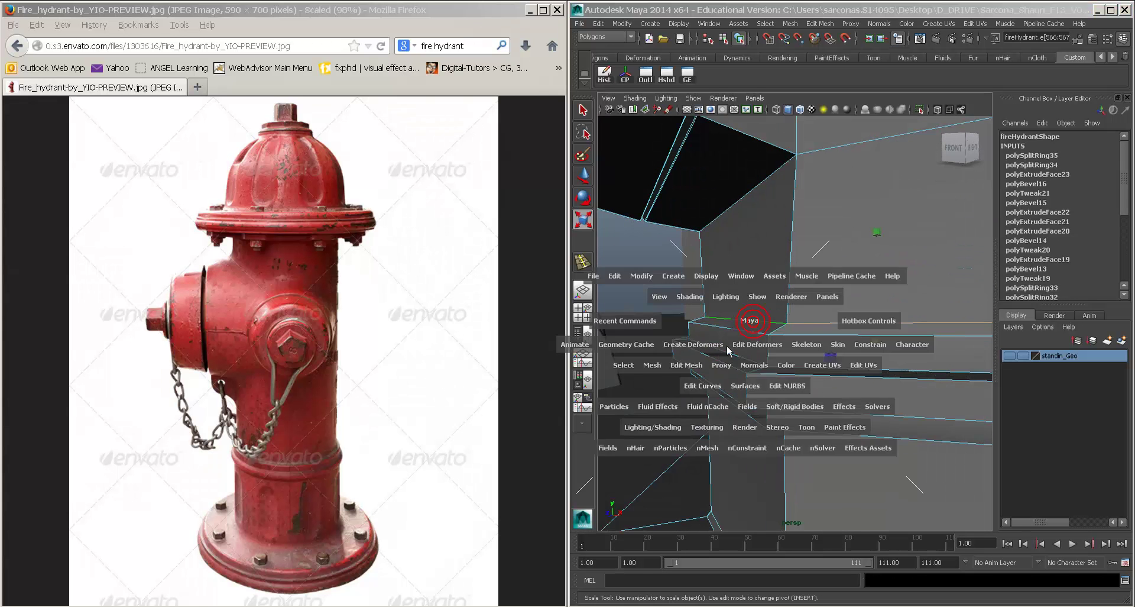
pyautogui.moveTo(687, 364); pyautogui.dragTo(730, 567)
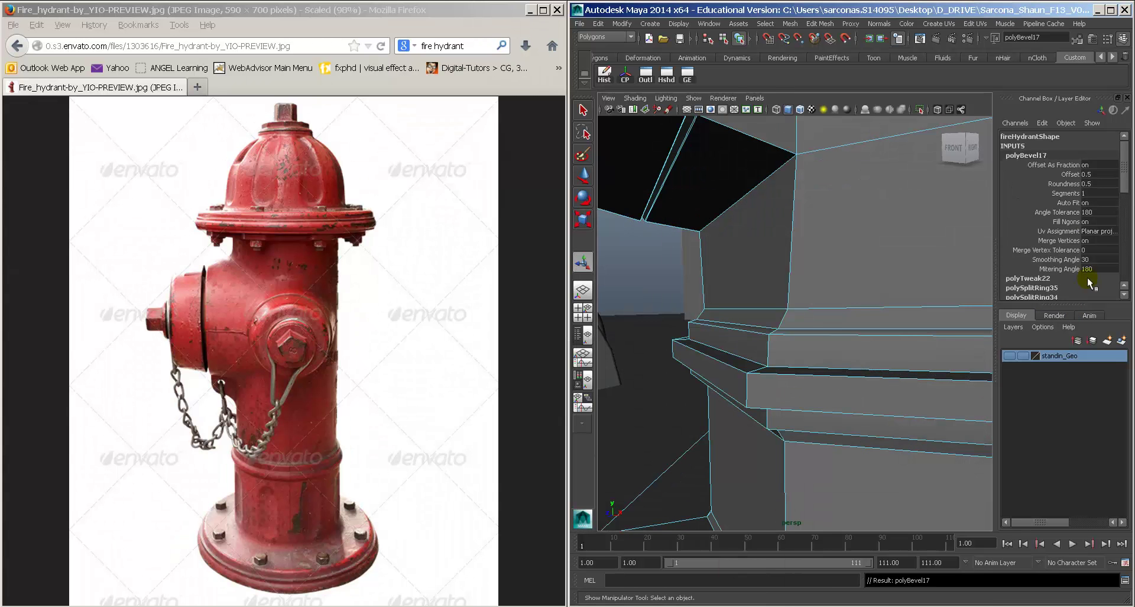
pyautogui.write('0.1')
pyautogui.press('Return')
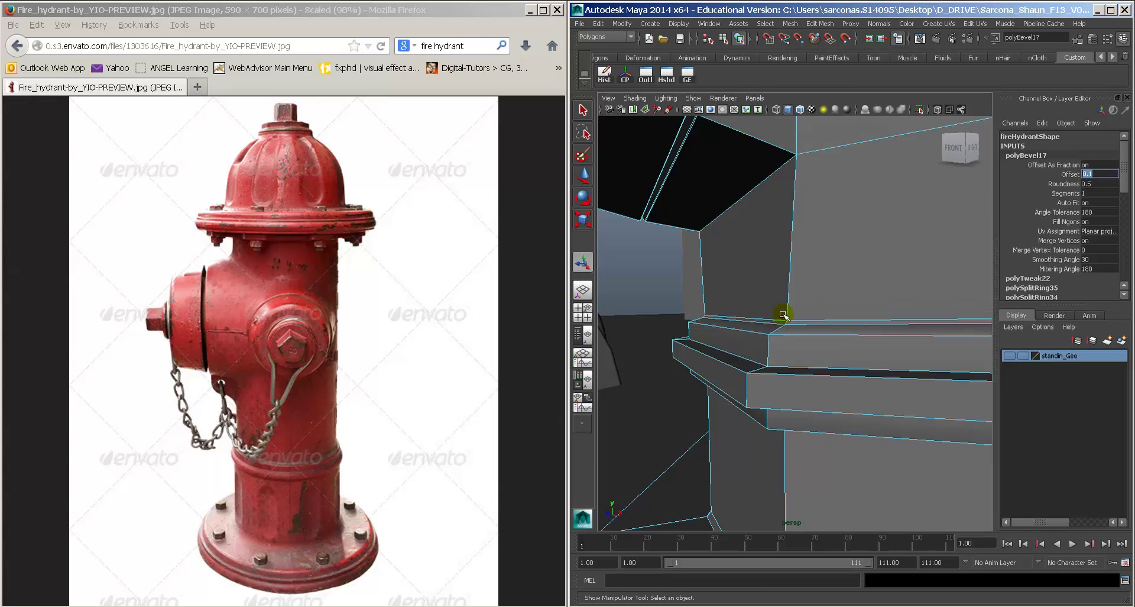
# Step: Return to whole-object selection and check the bevelled hydrant in the smooth preview
pyautogui.moveTo(773, 314); pyautogui.dragTo(805, 272, button='right')
pyautogui.click(805, 272)
pyautogui.scroll(-3, 805, 272)
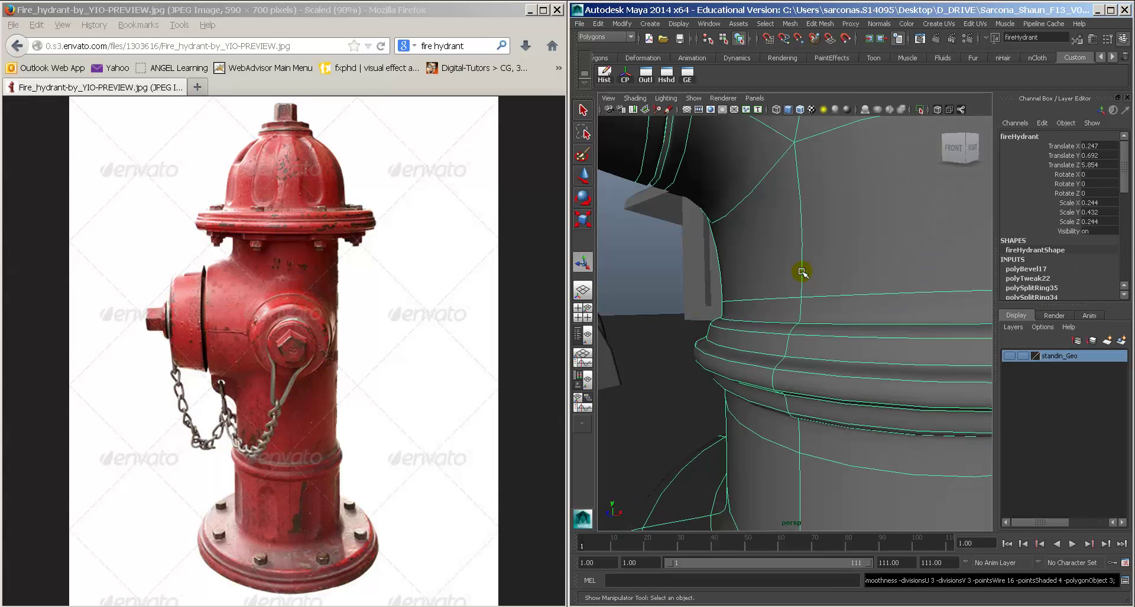
pyautogui.scroll(-5, 798, 330)
pyautogui.click(861, 380)
pyautogui.keyDown('alt'); pyautogui.moveTo(862, 380); pyautogui.dragTo(895, 396); pyautogui.keyUp('alt')
pyautogui.click(817, 312)
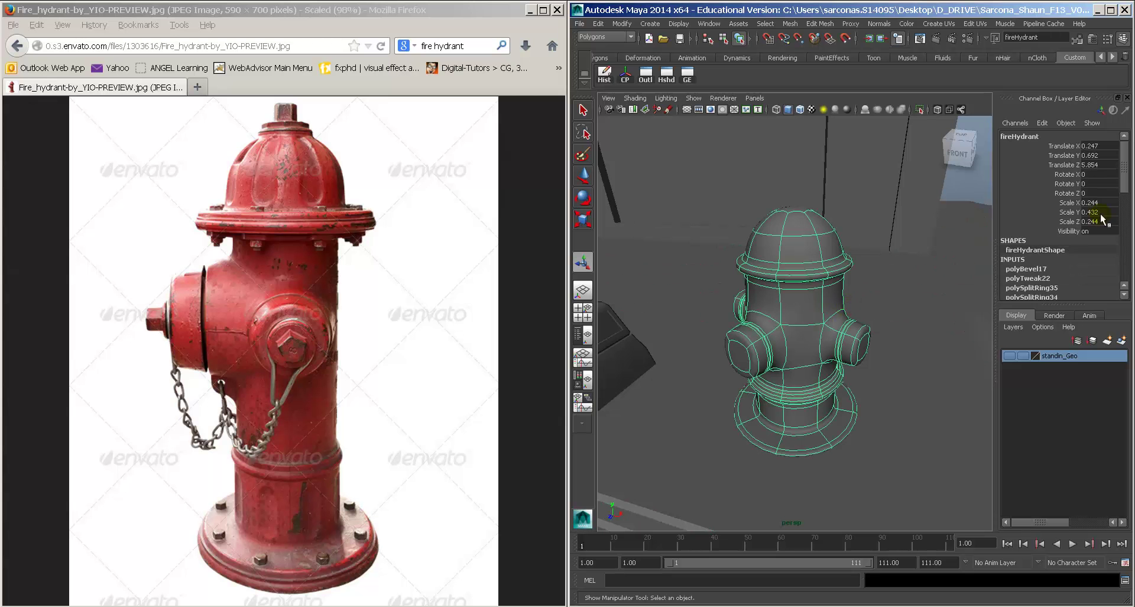
# Step: Set the radius of the hydrant's original cylinder, polyCylinder2, to 0.7 in its construction history
pyautogui.moveTo(1122, 185); pyautogui.dragTo(1117, 286)
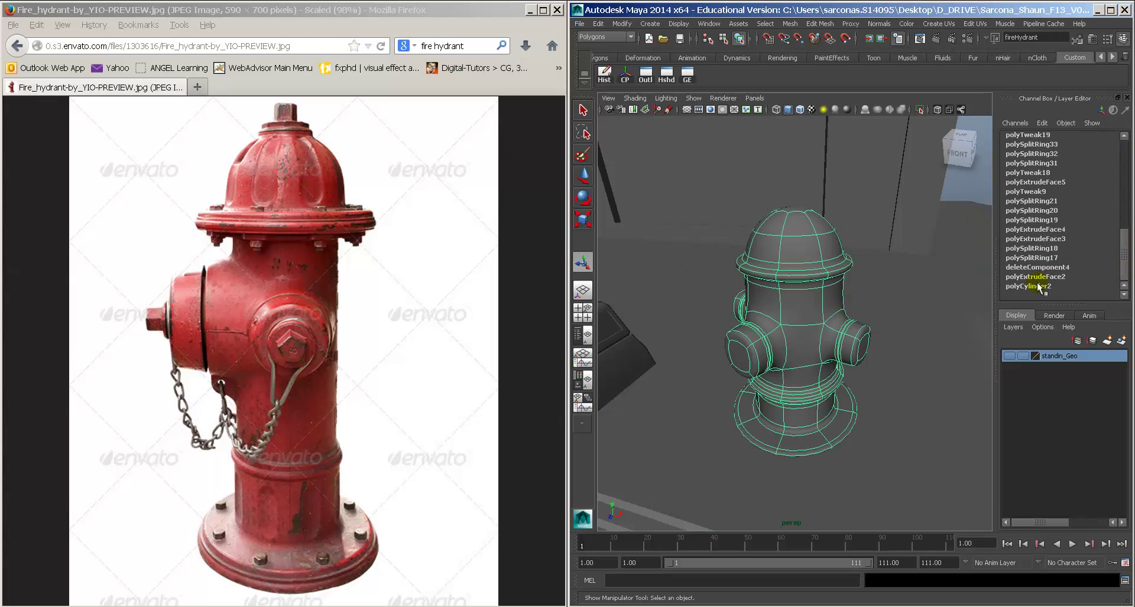
pyautogui.scroll(-3, 1065, 265)
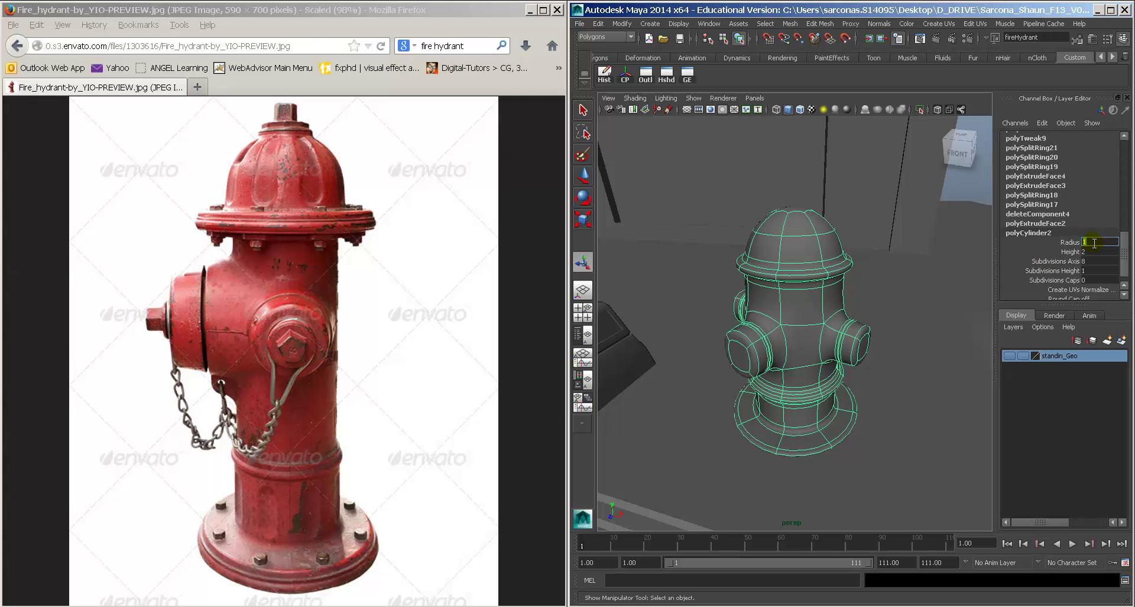
pyautogui.press('Return')
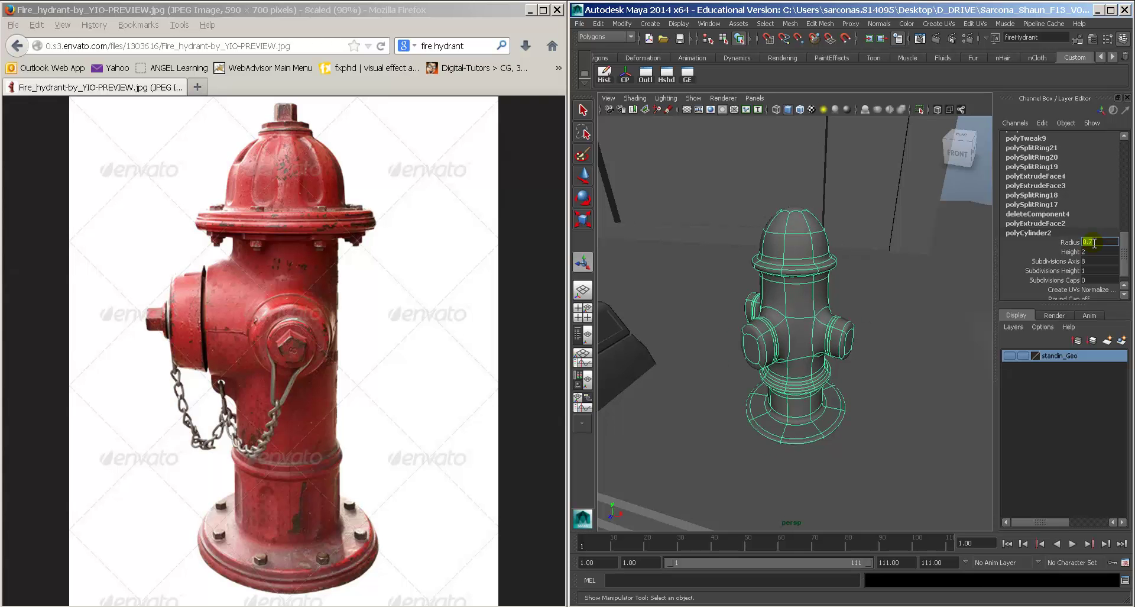
pyautogui.keyDown('alt'); pyautogui.moveTo(867, 346); pyautogui.dragTo(832, 333); pyautogui.keyUp('alt')
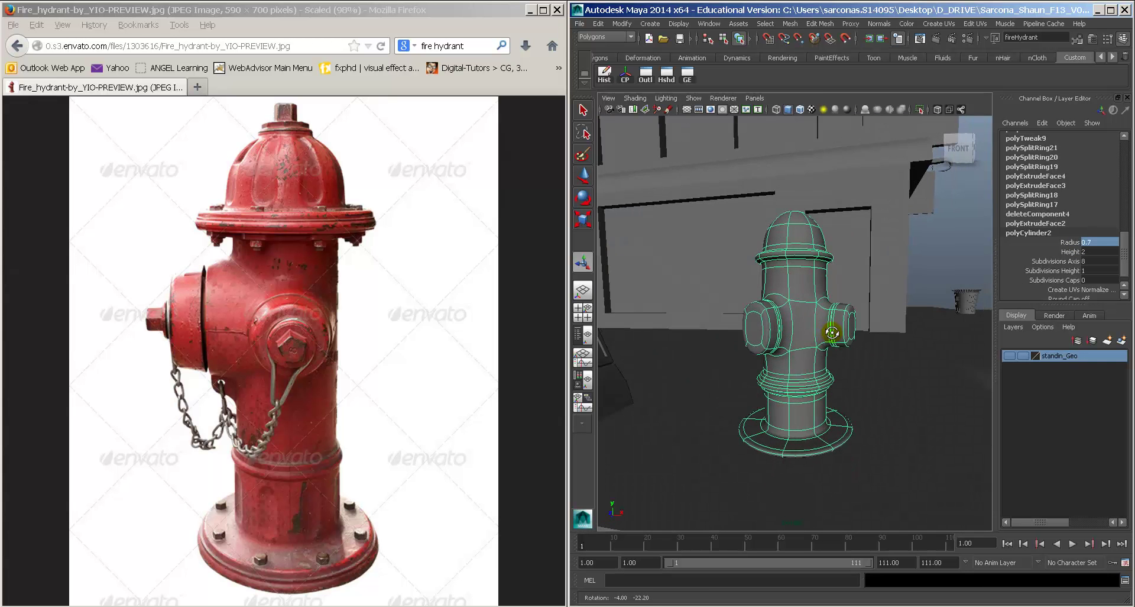
# Step: Select the vertices of the hydrant's cap and the upper half of its outlets and move them down slightly
pyautogui.moveTo(808, 286); pyautogui.dragTo(774, 283, button='right')
pyautogui.keyDown('alt'); pyautogui.moveTo(776, 284); pyautogui.dragTo(828, 306); pyautogui.keyUp('alt')
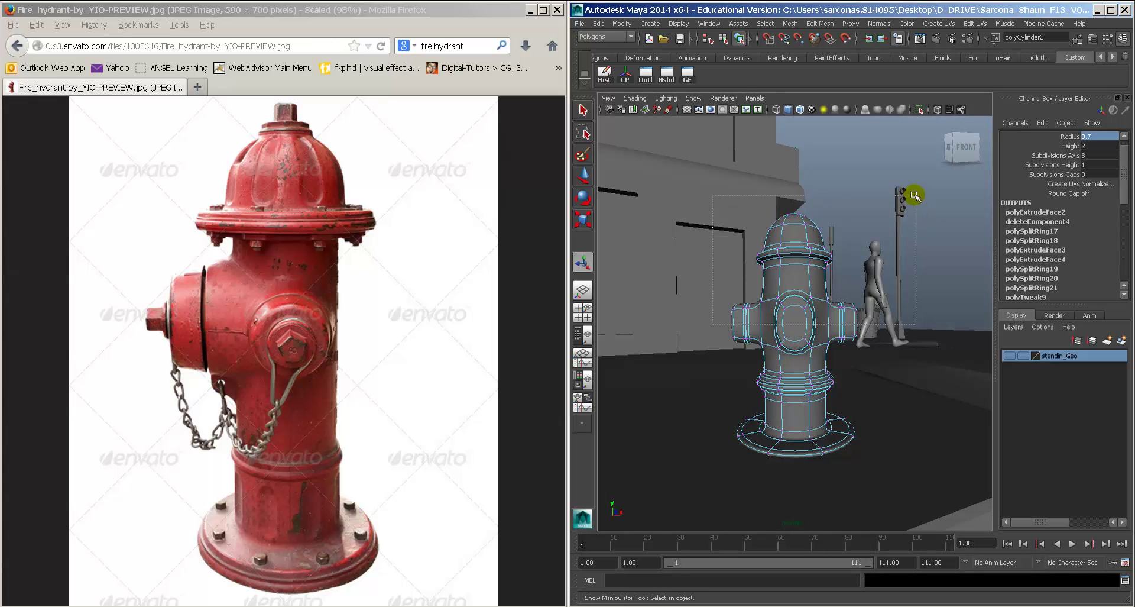
pyautogui.keyDown('alt'); pyautogui.moveTo(903, 223); pyautogui.dragTo(862, 251); pyautogui.keyUp('alt')
pyautogui.hotkey('ctrl', 'z')
pyautogui.keyDown('alt'); pyautogui.moveTo(859, 295); pyautogui.dragTo(821, 296); pyautogui.keyUp('alt')
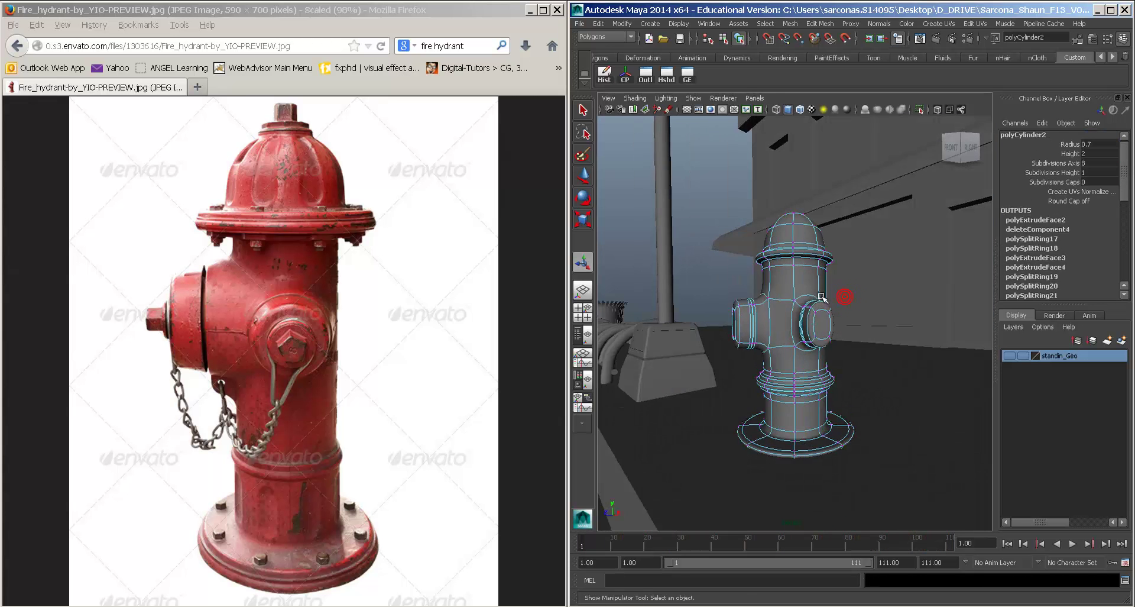
pyautogui.press('4')
pyautogui.moveTo(896, 237); pyautogui.dragTo(916, 190)
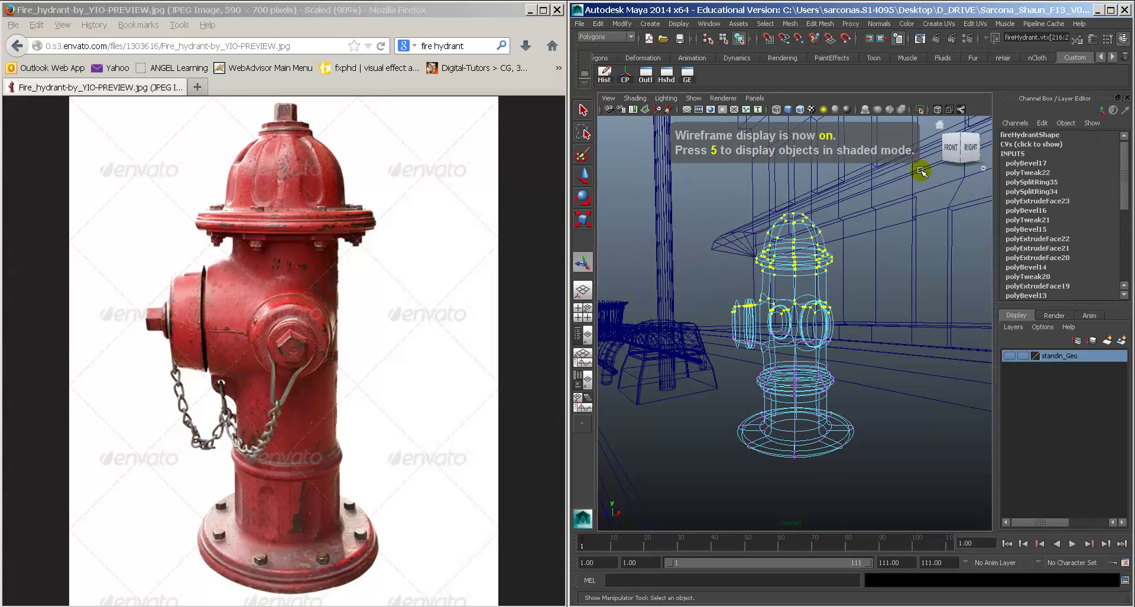
pyautogui.press('5')
pyautogui.press('w')
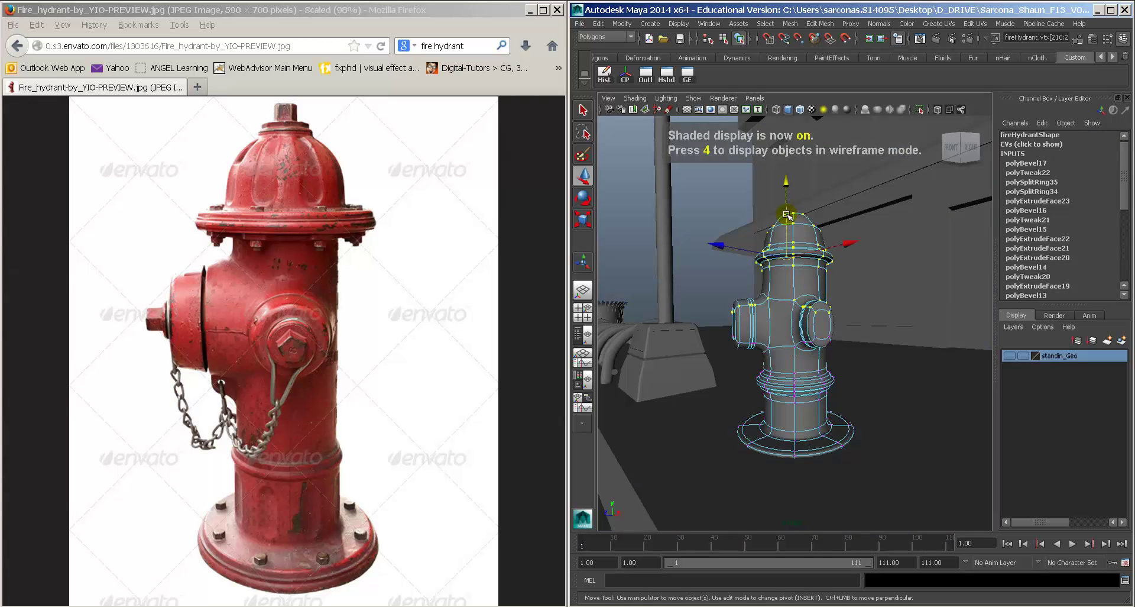
pyautogui.moveTo(787, 215); pyautogui.dragTo(783, 226)
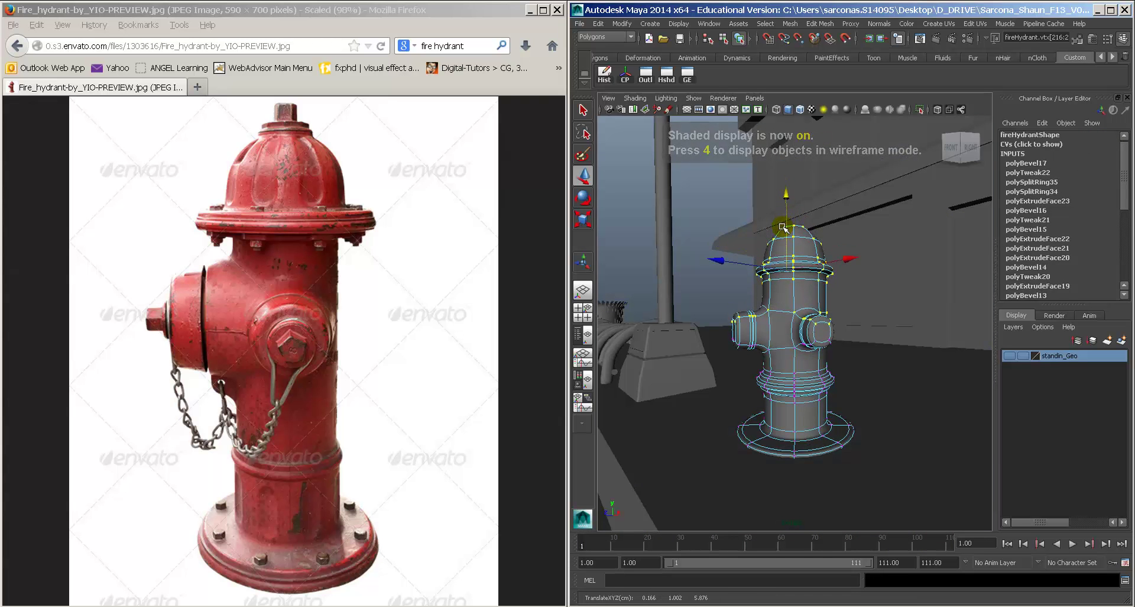
# Step: Return to whole-object selection and raise the hydrant to a Translate Y of about 0.731
pyautogui.keyDown('alt'); pyautogui.moveTo(787, 264); pyautogui.dragTo(802, 317); pyautogui.keyUp('alt')
pyautogui.moveTo(803, 317); pyautogui.dragTo(808, 306, button='right')
pyautogui.click(809, 307)
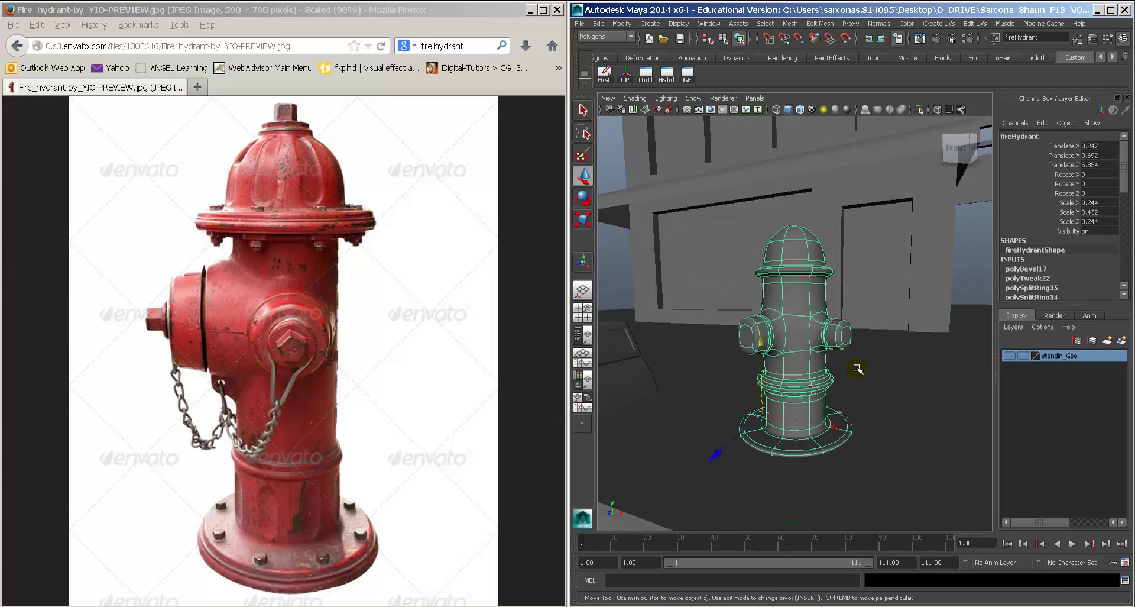
pyautogui.click(858, 369)
pyautogui.keyDown('alt'); pyautogui.moveTo(861, 376); pyautogui.dragTo(818, 304); pyautogui.keyUp('alt')
pyautogui.click(803, 353)
pyautogui.moveTo(787, 331); pyautogui.dragTo(783, 316, button='right')
pyautogui.moveTo(745, 327); pyautogui.dragTo(787, 309)
pyautogui.keyDown('alt'); pyautogui.moveTo(787, 309); pyautogui.dragTo(808, 305, button='right'); pyautogui.keyUp('alt')
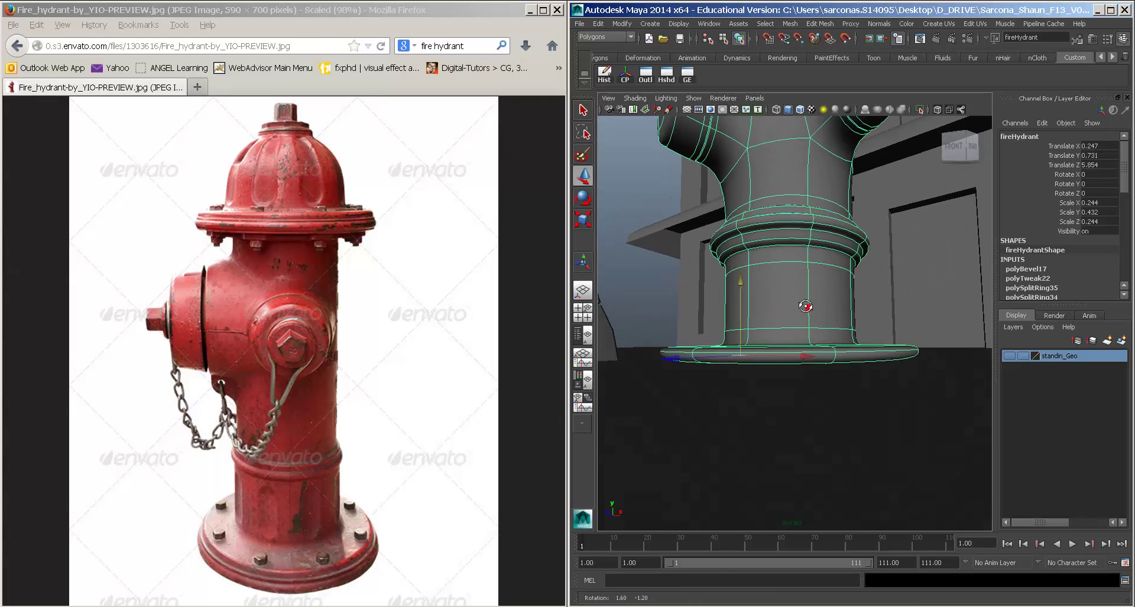
# Step: Select the underside face of the hydrant's base flange and delete it on the unsmoothed mesh
pyautogui.keyDown('alt'); pyautogui.moveTo(809, 305); pyautogui.dragTo(804, 297); pyautogui.keyUp('alt')
pyautogui.moveTo(796, 339); pyautogui.dragTo(796, 366, button='right')
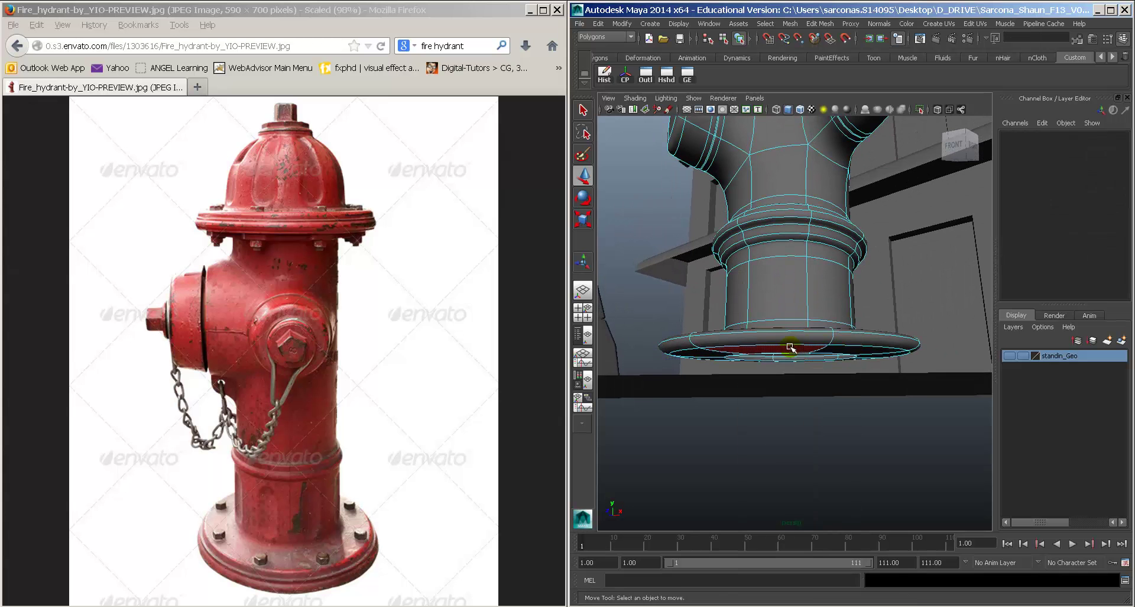
pyautogui.click(790, 346)
pyautogui.moveTo(794, 304)
pyautogui.mouseDown()
pyautogui.moveTo(785, 325)
pyautogui.moveTo(798, 324)
pyautogui.mouseUp()
pyautogui.press('r')
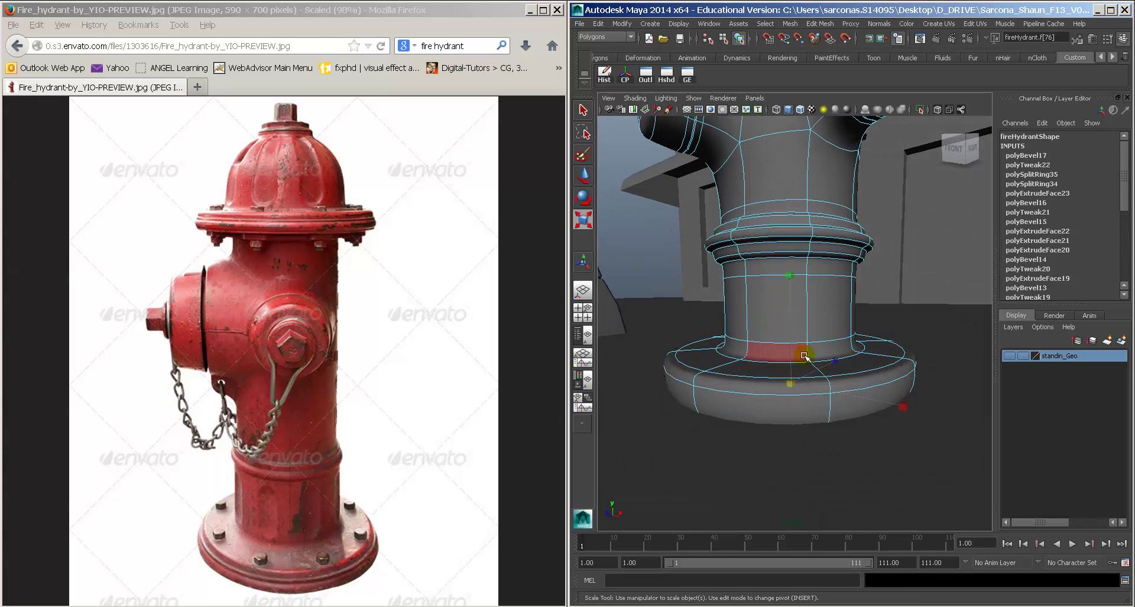
pyautogui.press('1')
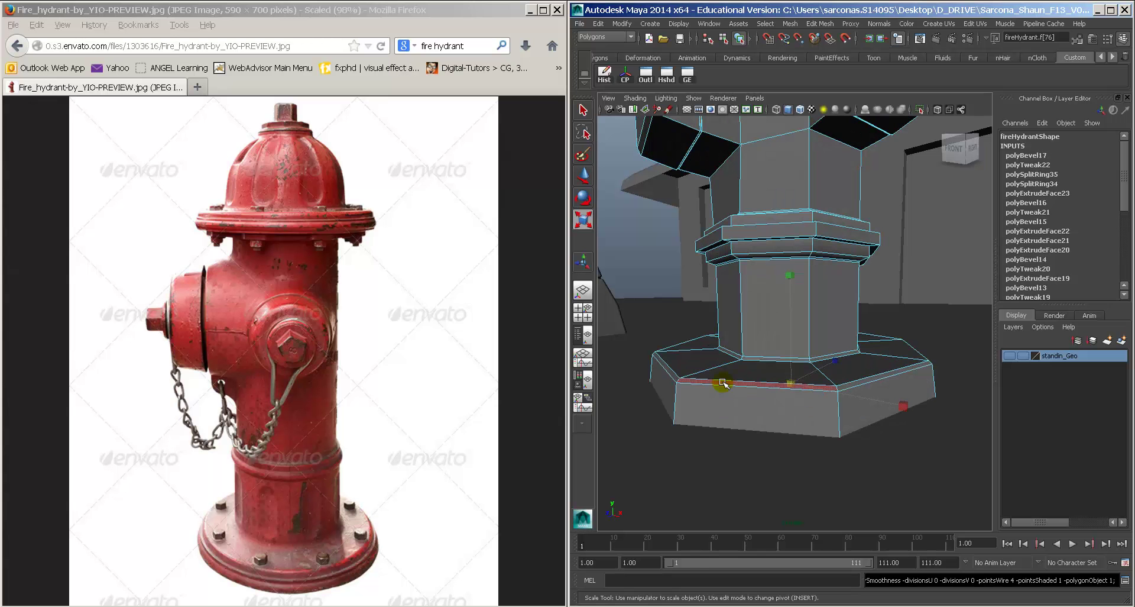
pyautogui.moveTo(723, 344); pyautogui.dragTo(724, 382, button='right')
pyautogui.click(722, 371)
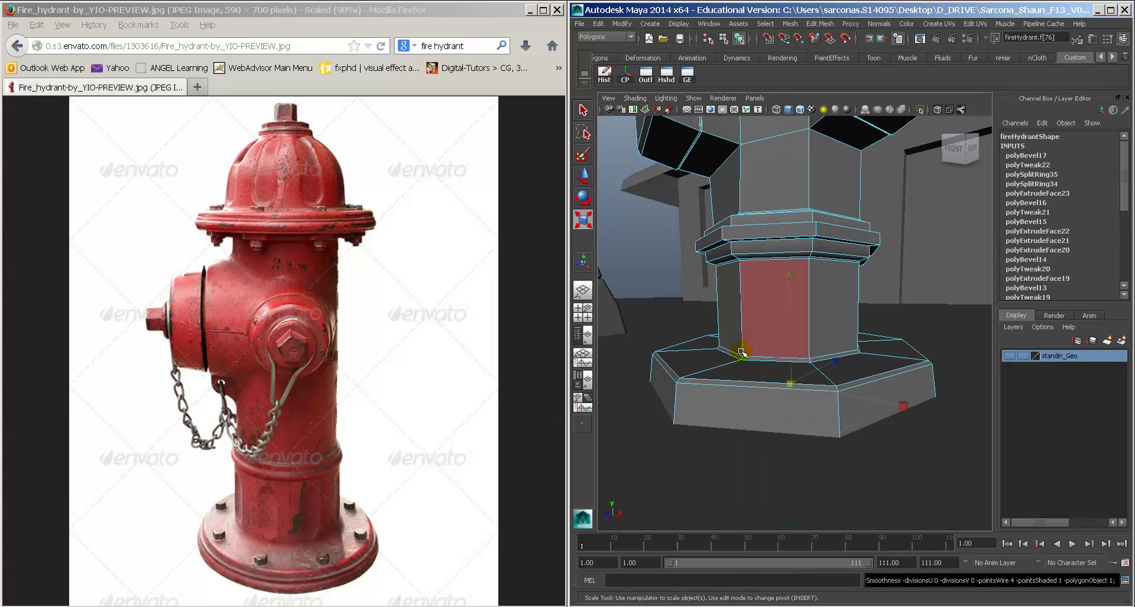
pyautogui.moveTo(702, 344)
pyautogui.mouseDown(button='right')
pyautogui.moveTo(703, 366)
pyautogui.moveTo(704, 331)
pyautogui.mouseUp(button='right')
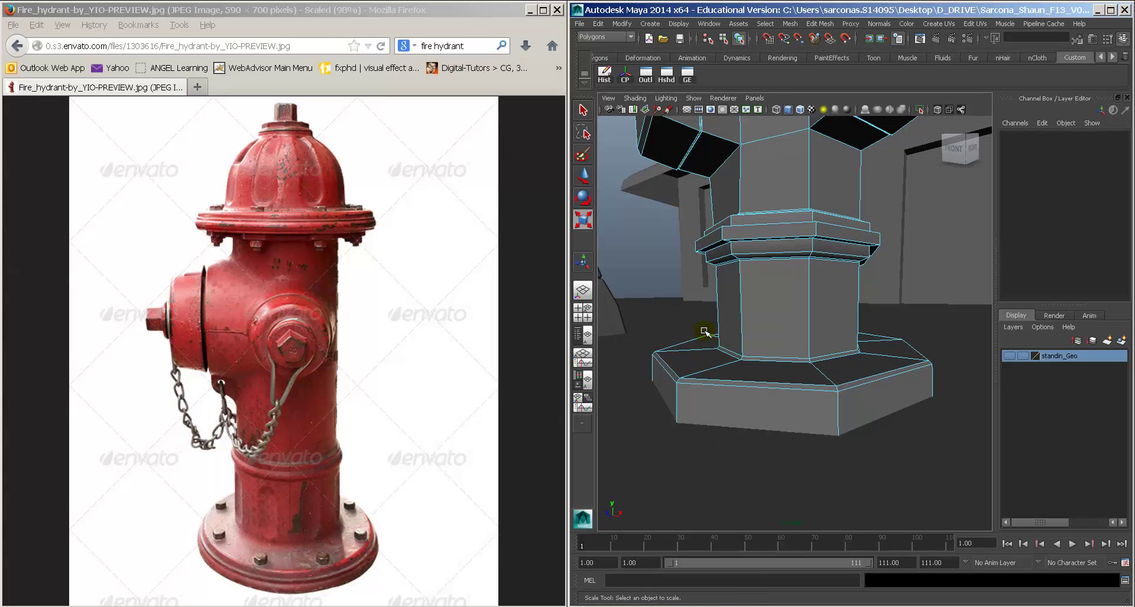
# Step: Preview the hydrant smoothed and examine the whole object with its open-bottomed base flange
pyautogui.press('5')
pyautogui.press('3')
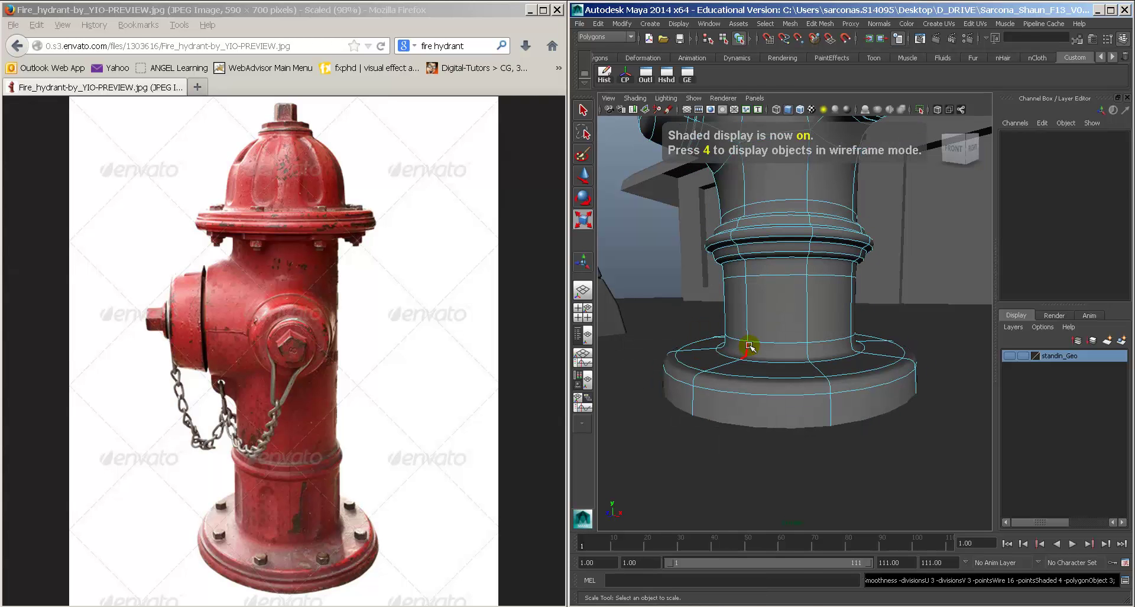
pyautogui.moveTo(750, 346); pyautogui.dragTo(768, 331, button='right')
pyautogui.scroll(-4, 810, 375)
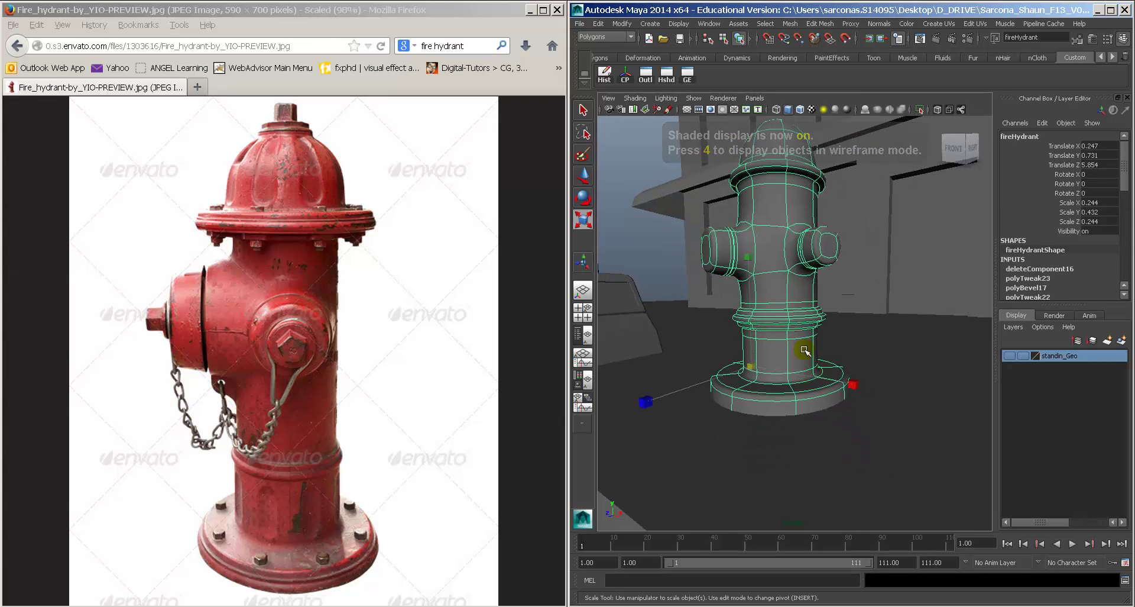
pyautogui.click(871, 351)
pyautogui.keyDown('alt'); pyautogui.moveTo(859, 365); pyautogui.dragTo(820, 391); pyautogui.keyUp('alt')
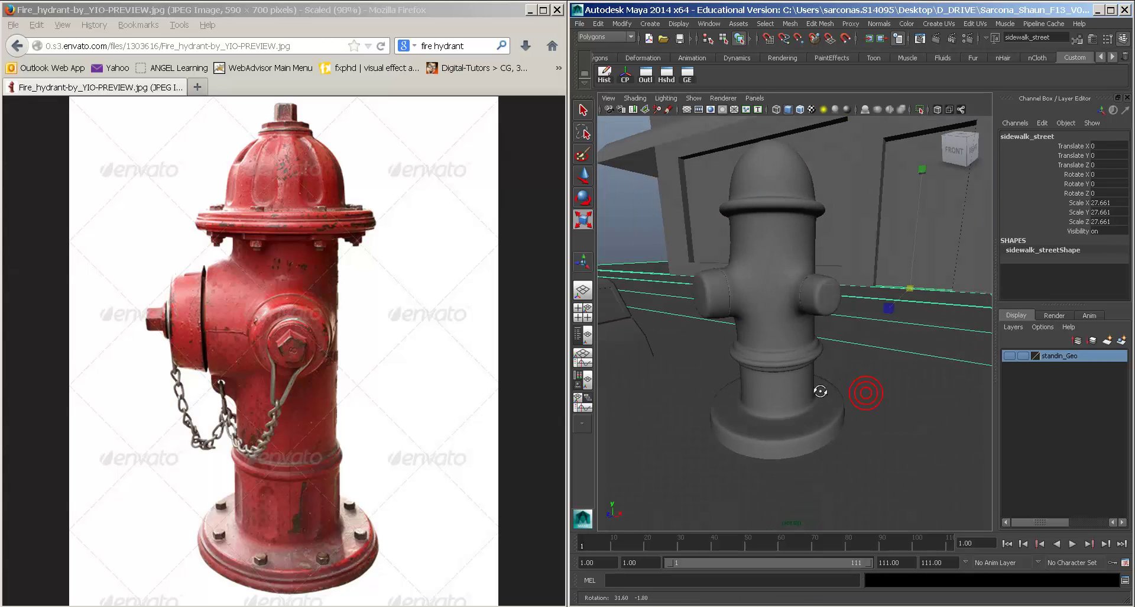
# Step: Insert two edge loops around the outer side of the base flange, one just below its rim and one lower
pyautogui.click(820, 391)
pyautogui.scroll(6, 841, 320)
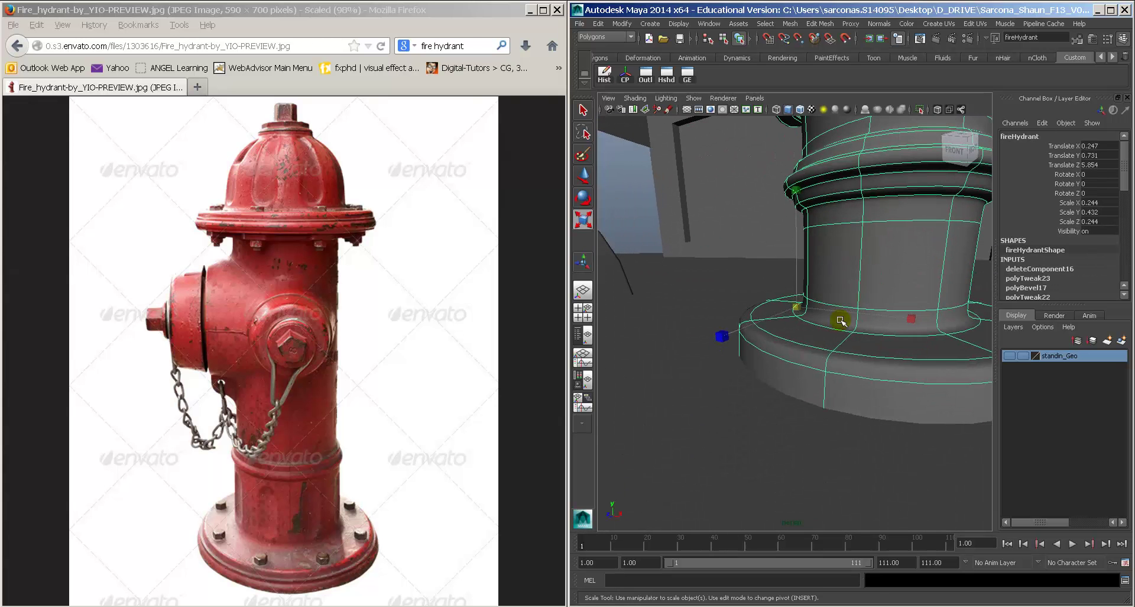
pyautogui.press('space')
pyautogui.click(762, 340)
pyautogui.click(791, 322)
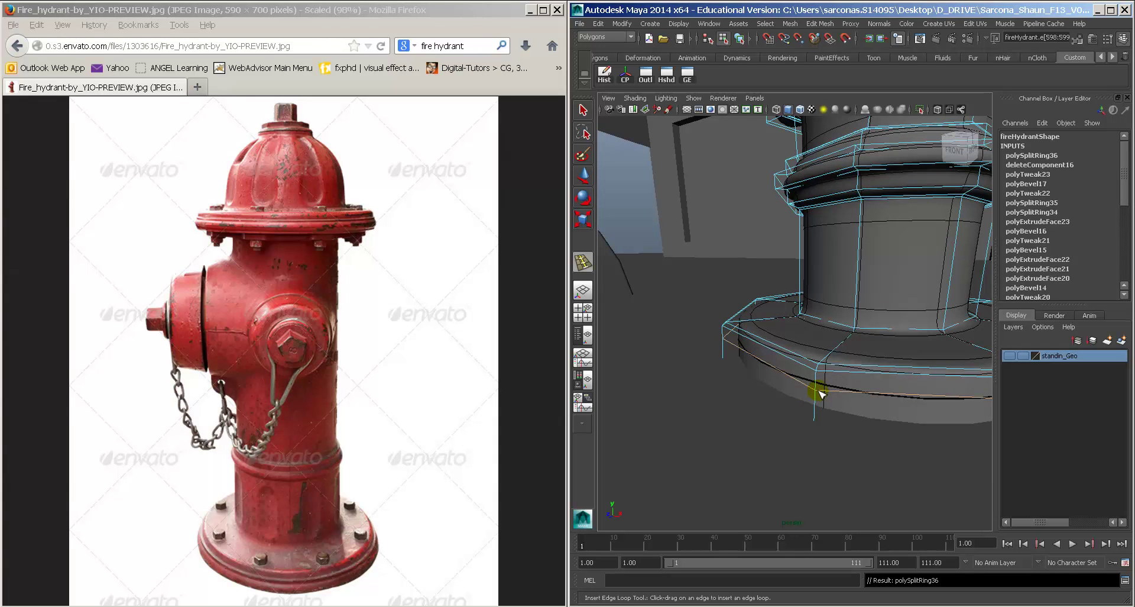
pyautogui.click(819, 400)
# Step: Select the two edge loops along the base flange's upper rim, scale them inward and lower them slightly
pyautogui.press('w')
pyautogui.moveTo(818, 390)
pyautogui.keyDown('alt'); pyautogui.mouseDown()
pyautogui.moveTo(836, 370)
pyautogui.moveTo(812, 376)
pyautogui.mouseUp(); pyautogui.keyUp('alt')
pyautogui.doubleClick(819, 371)
pyautogui.doubleClick(813, 381)
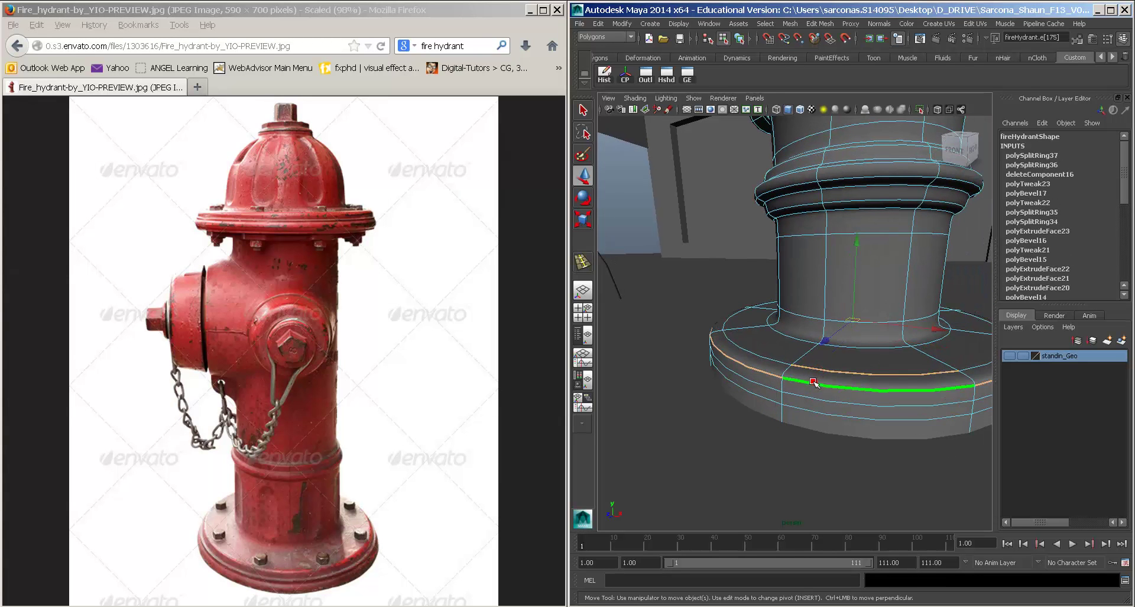
pyautogui.doubleClick(779, 360)
pyautogui.press('r')
pyautogui.moveTo(861, 210); pyautogui.dragTo(859, 257)
pyautogui.press('w')
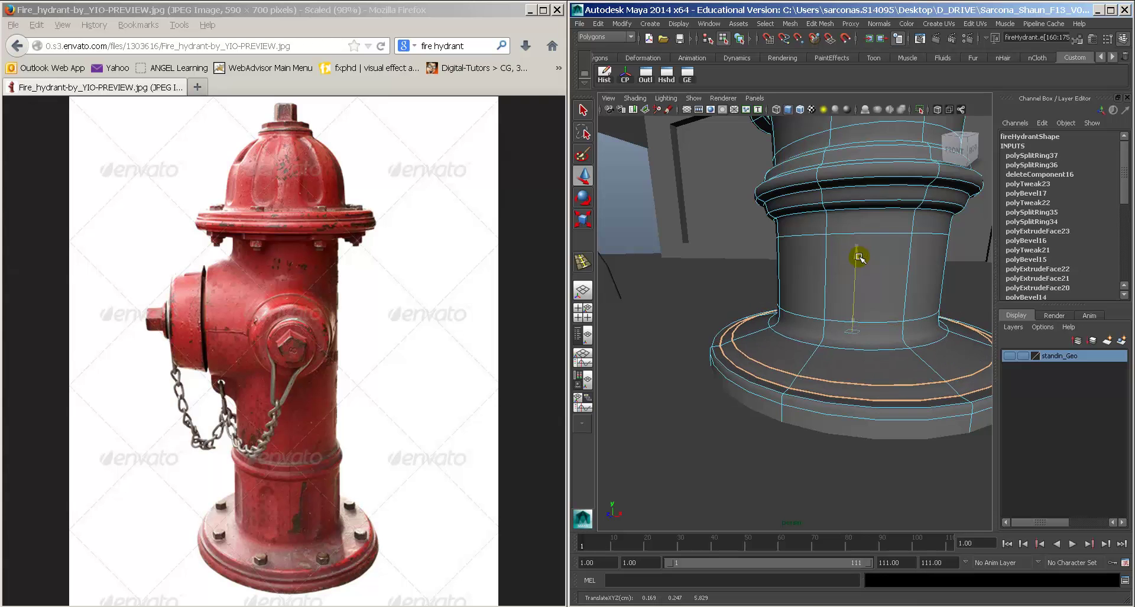
# Step: Select the edge loop where the column meets the base flange and move it down slightly
pyautogui.click(787, 350)
pyautogui.moveTo(798, 338)
pyautogui.keyDown('alt'); pyautogui.mouseDown()
pyautogui.moveTo(702, 300)
pyautogui.moveTo(826, 332)
pyautogui.moveTo(783, 327)
pyautogui.moveTo(796, 325)
pyautogui.mouseUp(); pyautogui.keyUp('alt')
pyautogui.click(794, 325)
pyautogui.moveTo(762, 343); pyautogui.dragTo(762, 320, button='right')
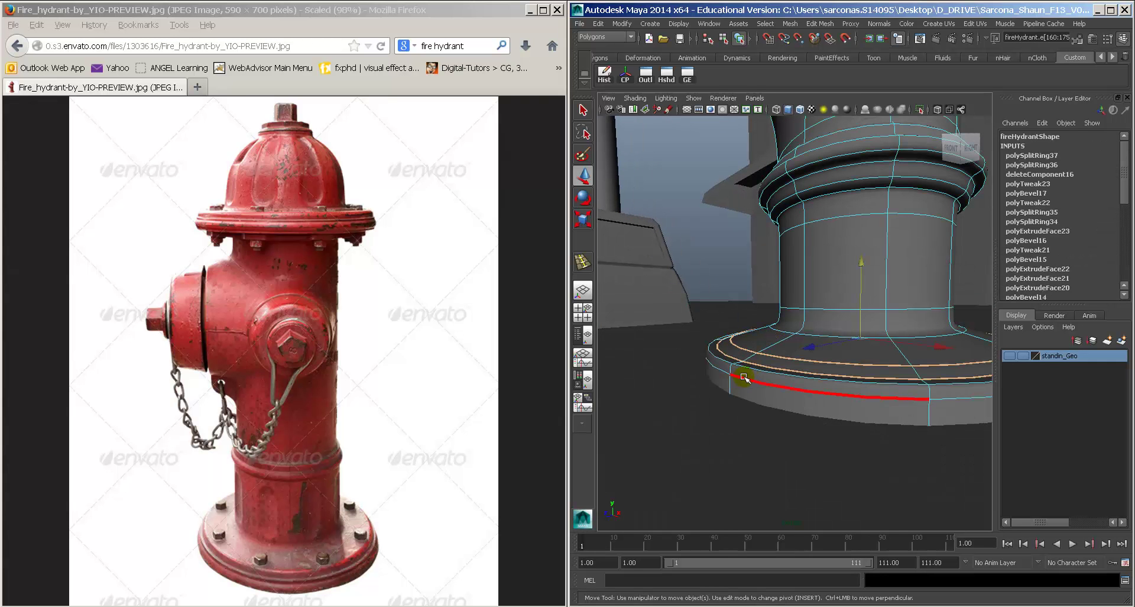
pyautogui.doubleClick(746, 369)
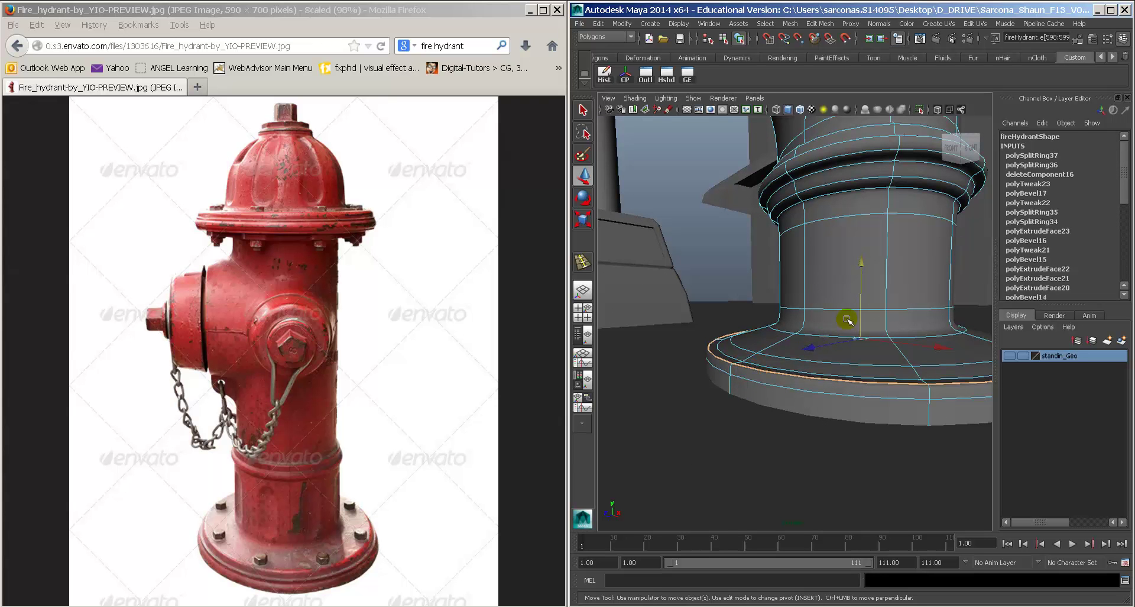
pyautogui.doubleClick(810, 336)
pyautogui.moveTo(861, 276); pyautogui.dragTo(863, 297)
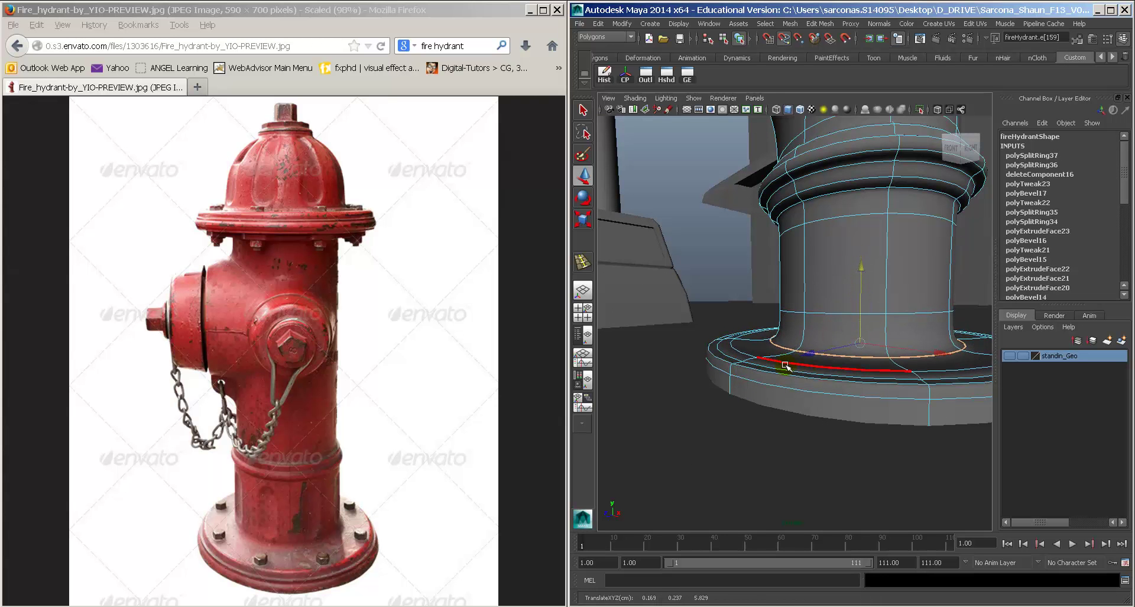
# Step: Raise the edge loop at the column's foot slightly and scale the loop just above it outward by about 1.02
pyautogui.press('1')
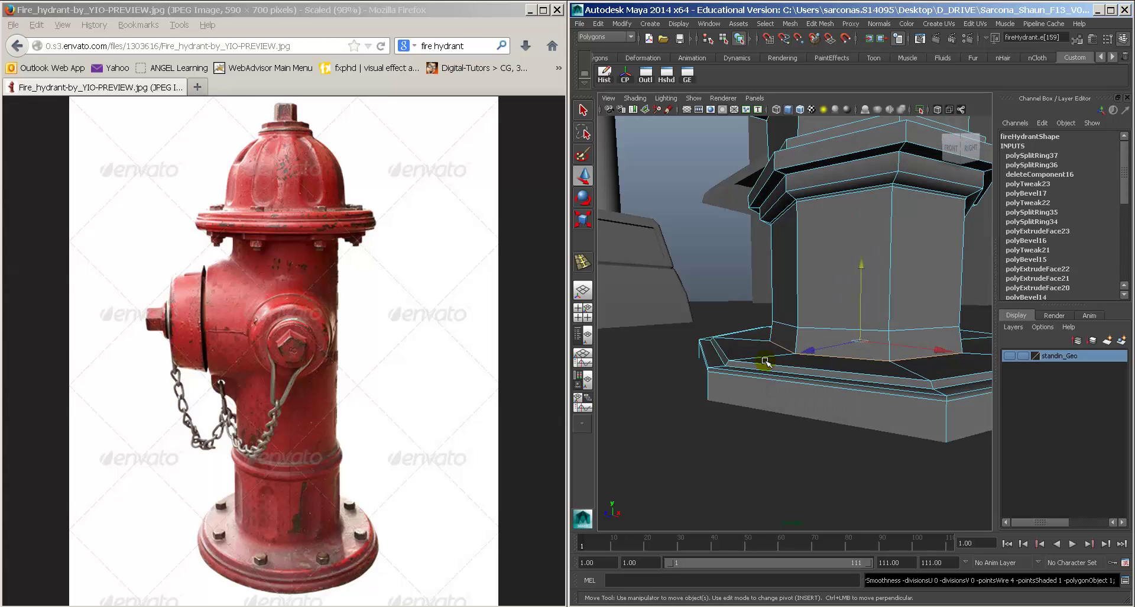
pyautogui.moveTo(769, 363); pyautogui.dragTo(776, 364, button='middle')
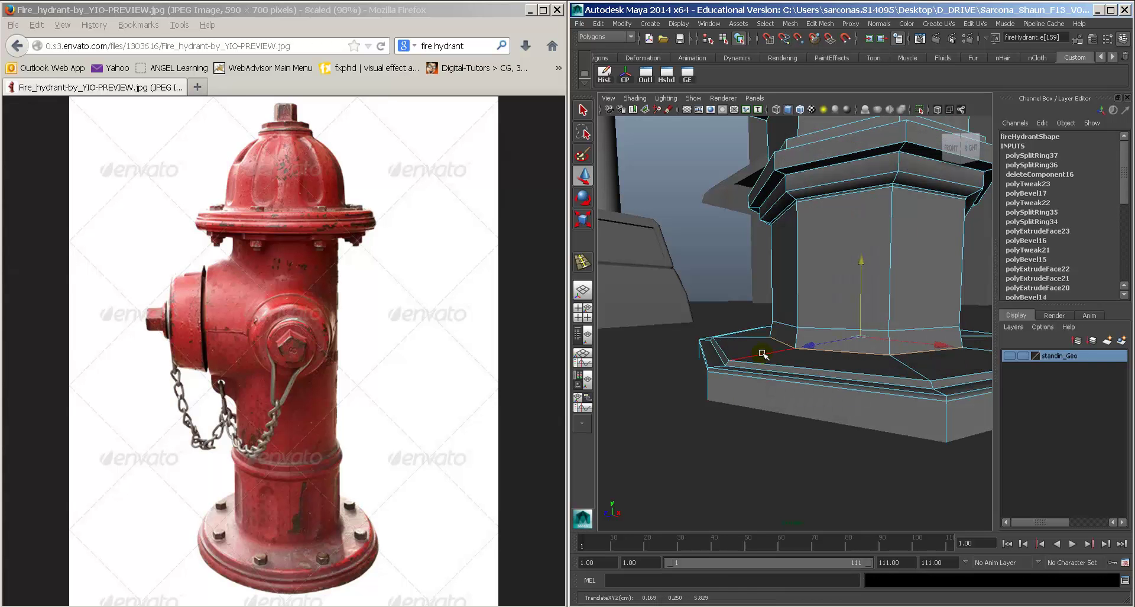
pyautogui.doubleClick(793, 324)
pyautogui.press('r')
pyautogui.moveTo(800, 308); pyautogui.dragTo(809, 288, button='middle')
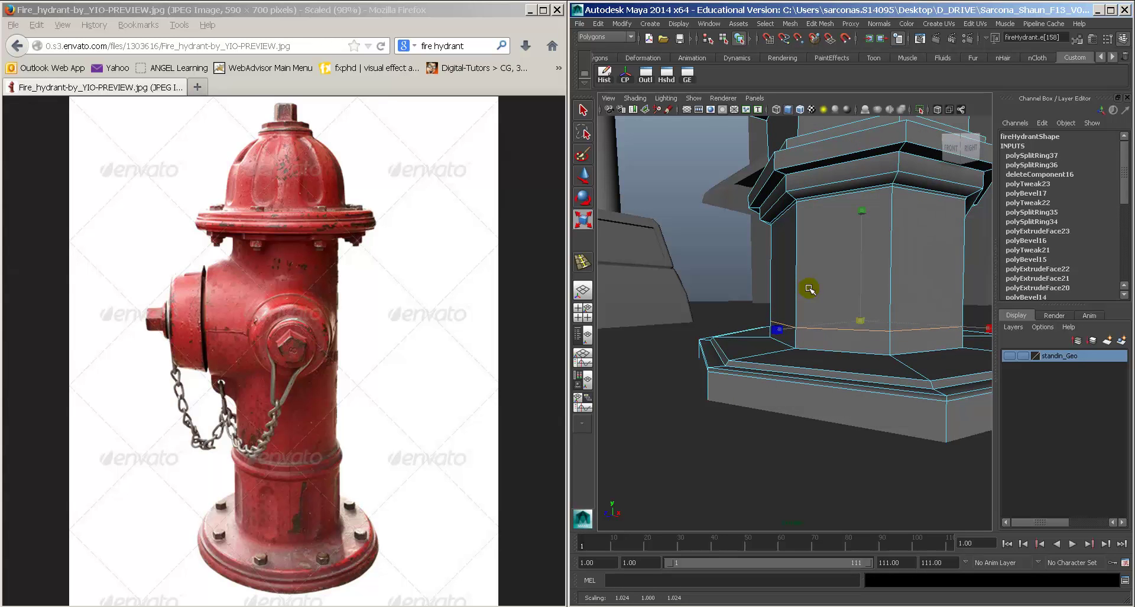
pyautogui.press('F8')
pyautogui.press('3')
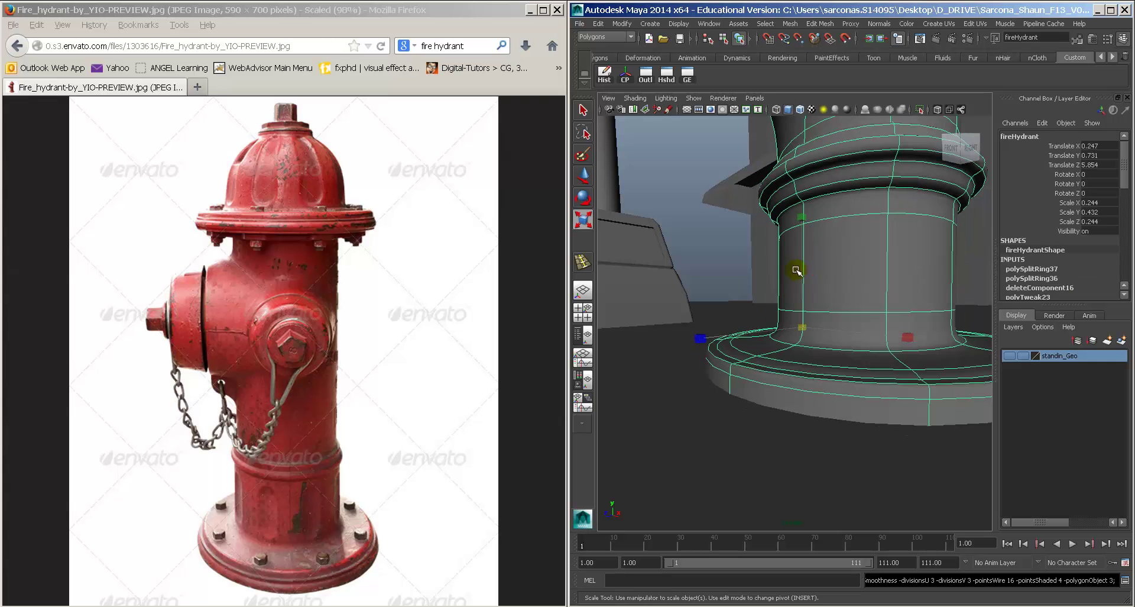
# Step: Bevel the edge loop where the column meets the base flange and preview the hydrant smoothed
pyautogui.press('1')
pyautogui.press('F10')
pyautogui.doubleClick(811, 344)
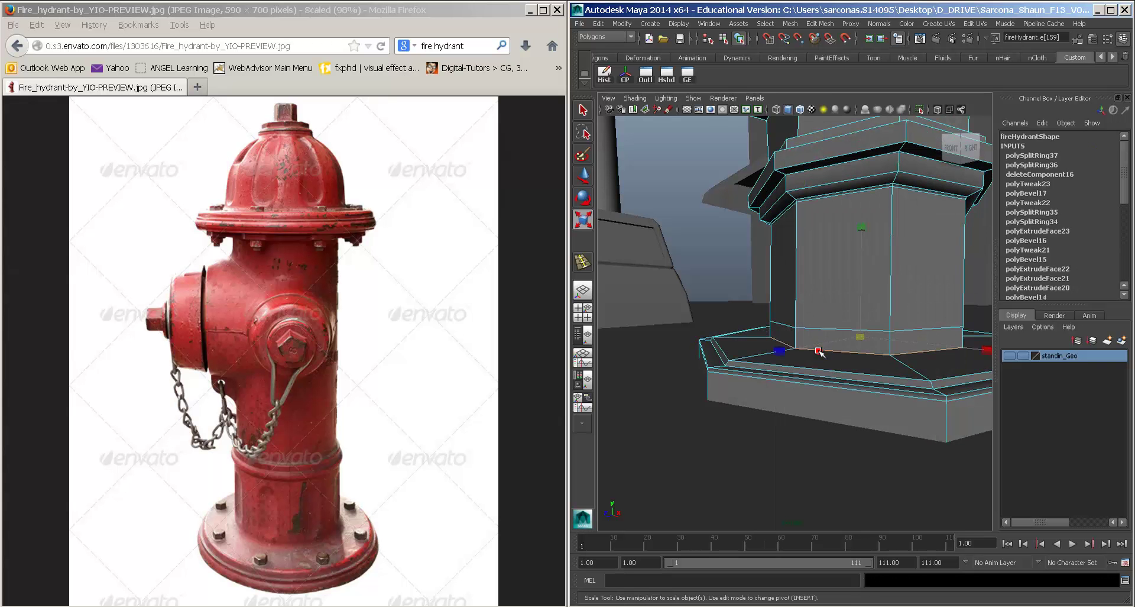
pyautogui.press('space')
pyautogui.click(704, 360)
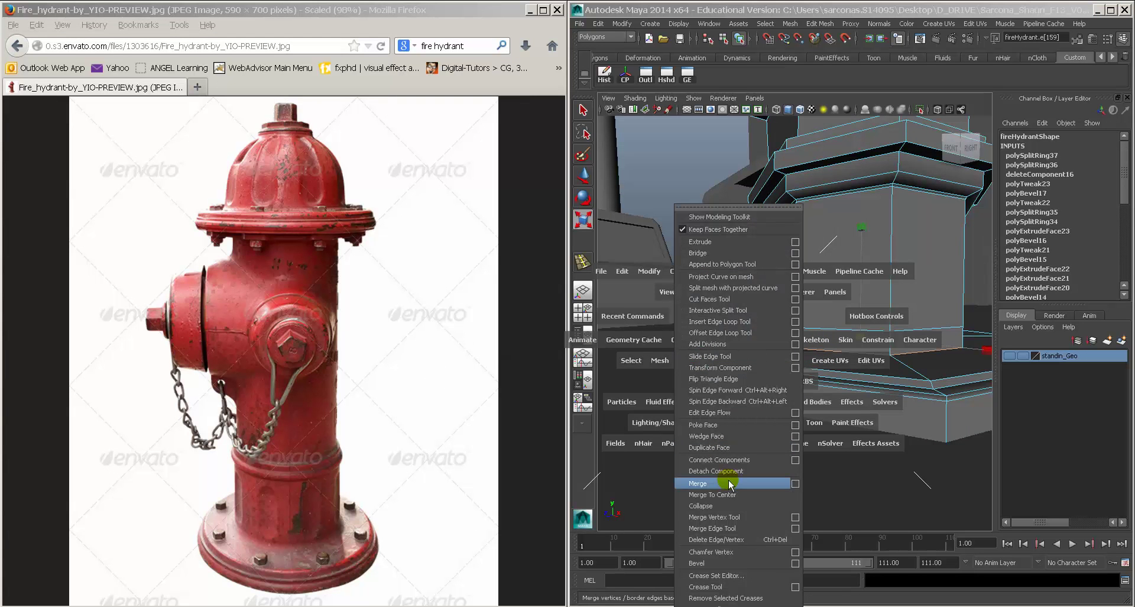
pyautogui.click(764, 563)
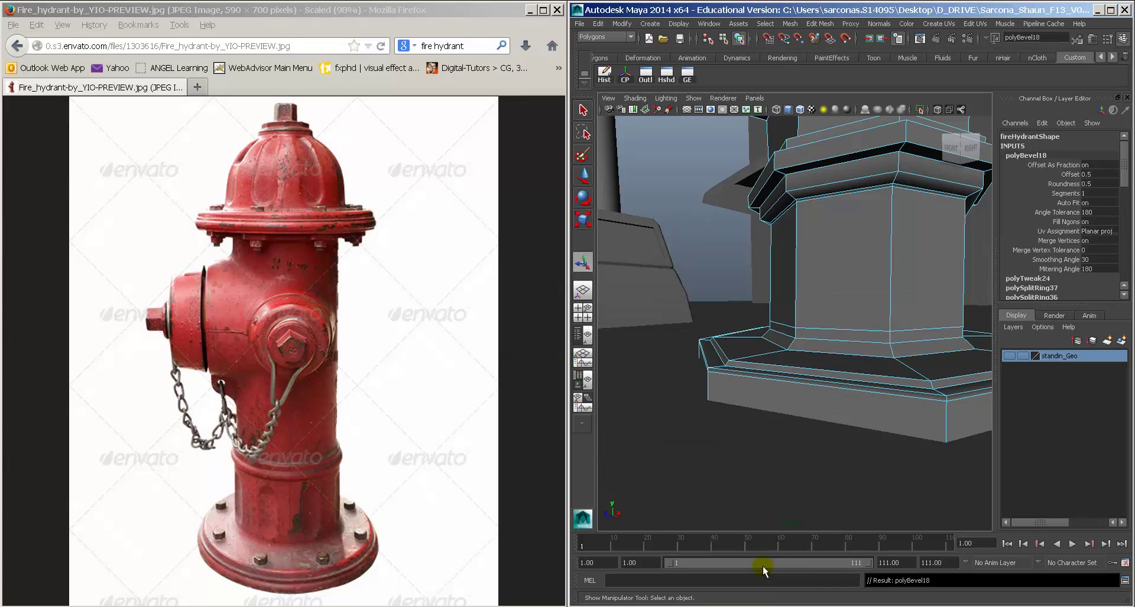
pyautogui.moveTo(894, 278); pyautogui.dragTo(895, 258, button='right')
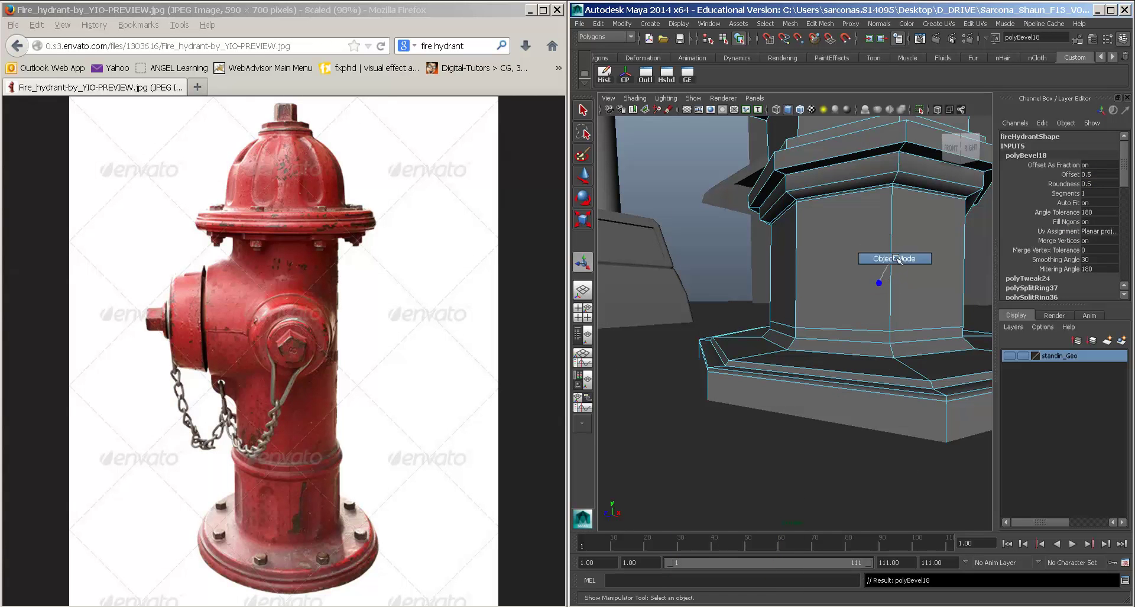
pyautogui.click(895, 258)
pyautogui.press('3')
# Step: Examine the whole smoothed hydrant from several sides, checking how the column flows into the base flange
pyautogui.click(967, 276)
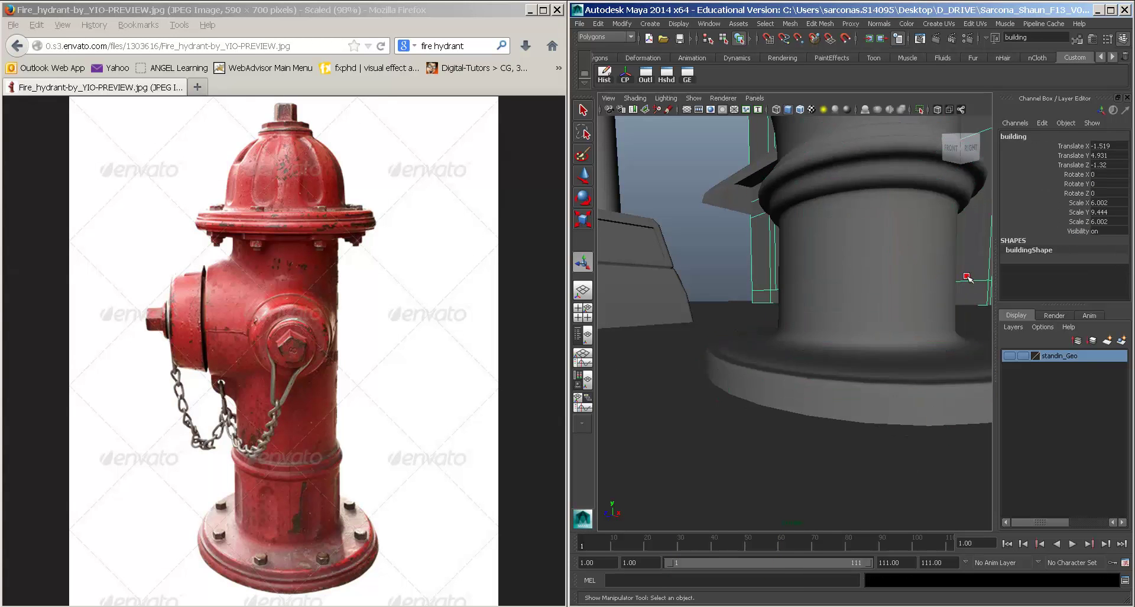
pyautogui.keyDown('alt'); pyautogui.moveTo(940, 282); pyautogui.dragTo(937, 295); pyautogui.keyUp('alt')
pyautogui.keyDown('alt'); pyautogui.moveTo(937, 296); pyautogui.dragTo(866, 297, button='right'); pyautogui.keyUp('alt')
pyautogui.keyDown('alt'); pyautogui.moveTo(866, 297); pyautogui.dragTo(854, 314, button='middle'); pyautogui.keyUp('alt')
pyautogui.click(823, 329)
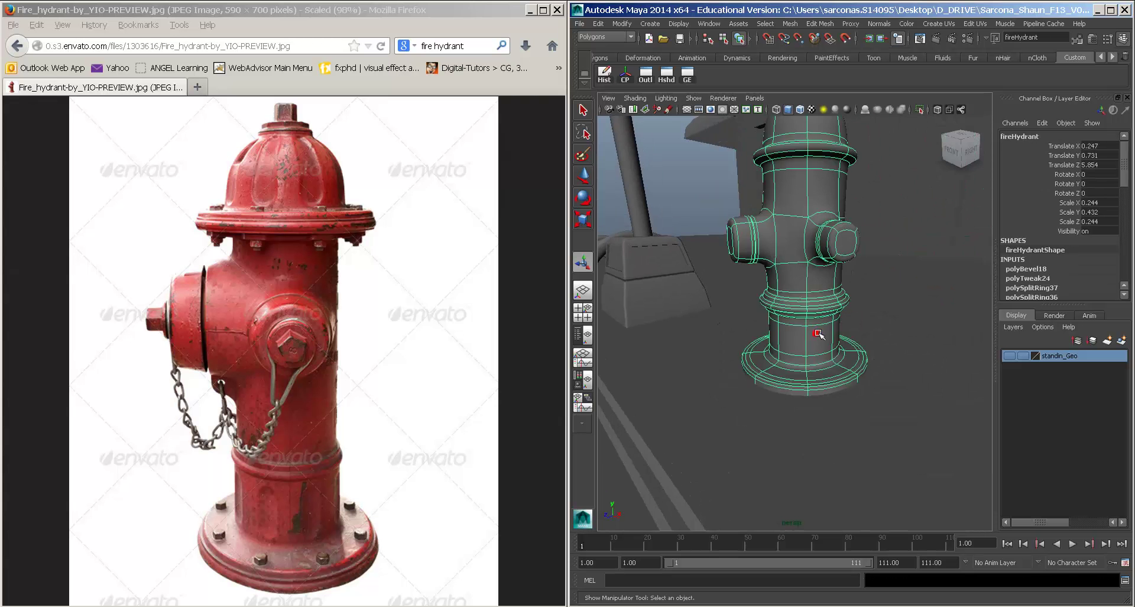
pyautogui.click(874, 312)
pyautogui.keyDown('alt'); pyautogui.moveTo(874, 312); pyautogui.dragTo(773, 311); pyautogui.keyUp('alt')
pyautogui.click(830, 311)
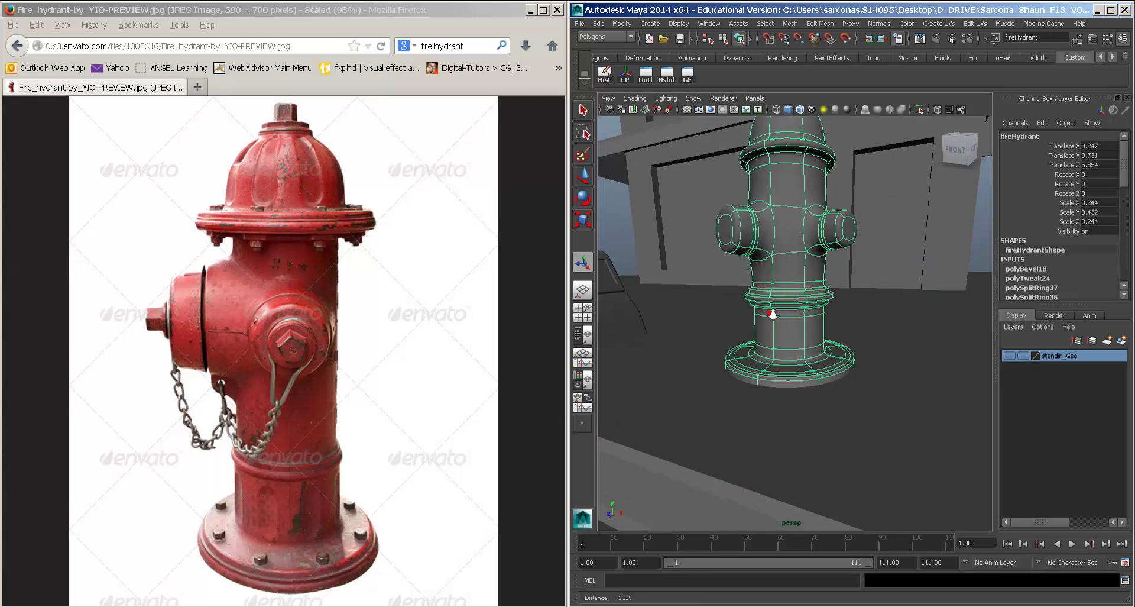
# Step: Select the full ring of eight tall faces around the column between the lower collar and the base flange
pyautogui.keyDown('alt'); pyautogui.moveTo(773, 312); pyautogui.dragTo(866, 326, button='right'); pyautogui.keyUp('alt')
pyautogui.keyDown('alt'); pyautogui.moveTo(865, 327); pyautogui.dragTo(819, 335); pyautogui.keyUp('alt')
pyautogui.moveTo(797, 325); pyautogui.dragTo(792, 341, button='right')
pyautogui.click(791, 341)
pyautogui.keyDown('alt'); pyautogui.moveTo(720, 350); pyautogui.dragTo(773, 343); pyautogui.keyUp('alt')
pyautogui.keyDown('shift'); pyautogui.click(774, 344); pyautogui.keyUp('shift')
pyautogui.keyDown('shift'); pyautogui.click(785, 339); pyautogui.keyUp('shift')
pyautogui.keyDown('alt'); pyautogui.moveTo(701, 347); pyautogui.dragTo(837, 353); pyautogui.keyUp('alt')
pyautogui.keyDown('shift'); pyautogui.click(782, 347); pyautogui.keyUp('shift')
pyautogui.keyDown('shift'); pyautogui.click(798, 350); pyautogui.keyUp('shift')
pyautogui.keyDown('shift'); pyautogui.click(796, 345); pyautogui.keyUp('shift')
pyautogui.keyDown('shift'); pyautogui.click(750, 339); pyautogui.keyUp('shift')
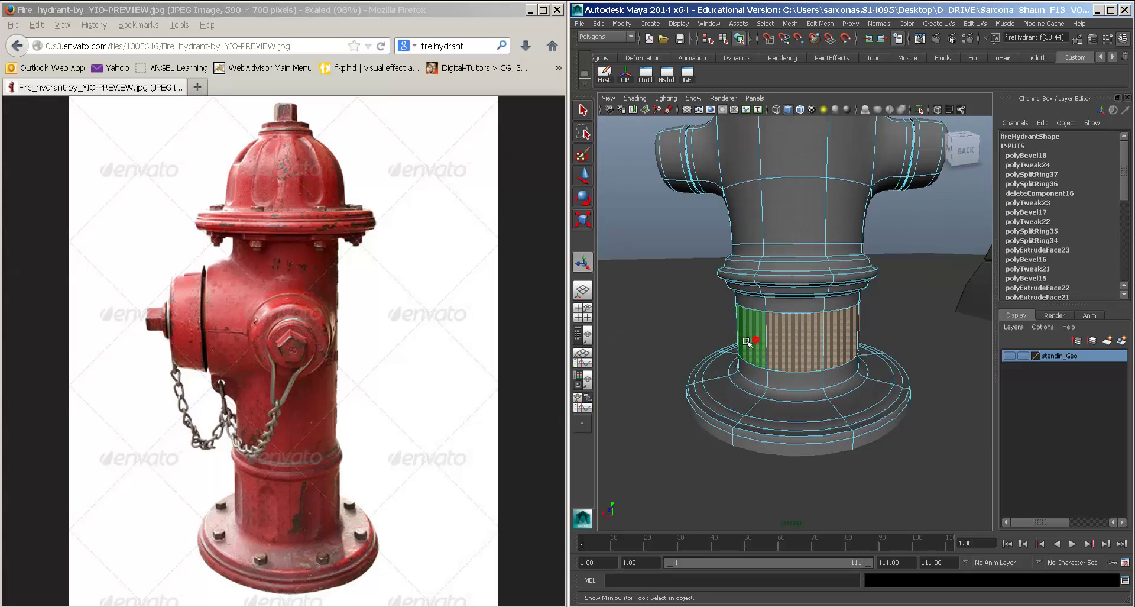
pyautogui.keyDown('alt'); pyautogui.moveTo(703, 356); pyautogui.dragTo(856, 357); pyautogui.keyUp('alt')
pyautogui.keyDown('shift'); pyautogui.click(801, 352); pyautogui.keyUp('shift')
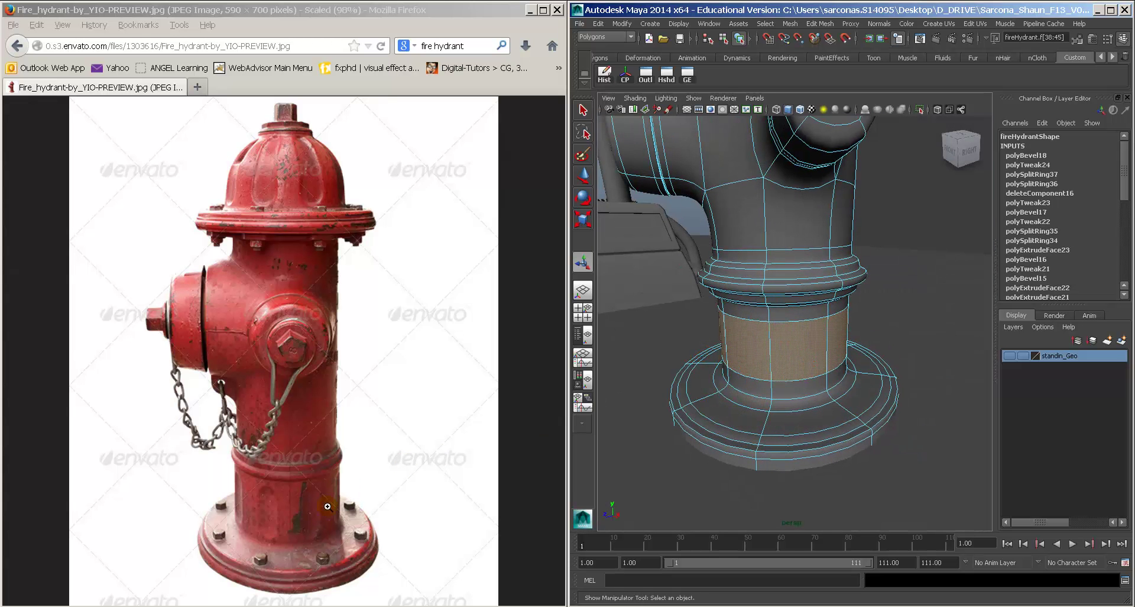
pyautogui.keyDown('alt'); pyautogui.moveTo(814, 384); pyautogui.dragTo(713, 360); pyautogui.keyUp('alt')
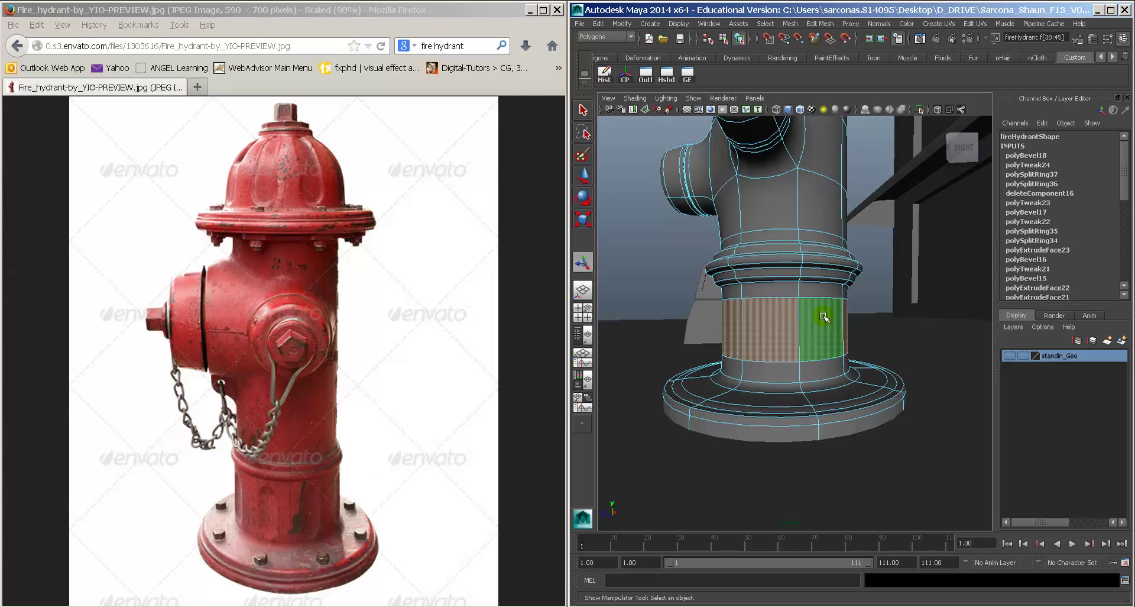
pyautogui.keyDown('alt'); pyautogui.moveTo(849, 236); pyautogui.dragTo(806, 236); pyautogui.keyUp('alt')
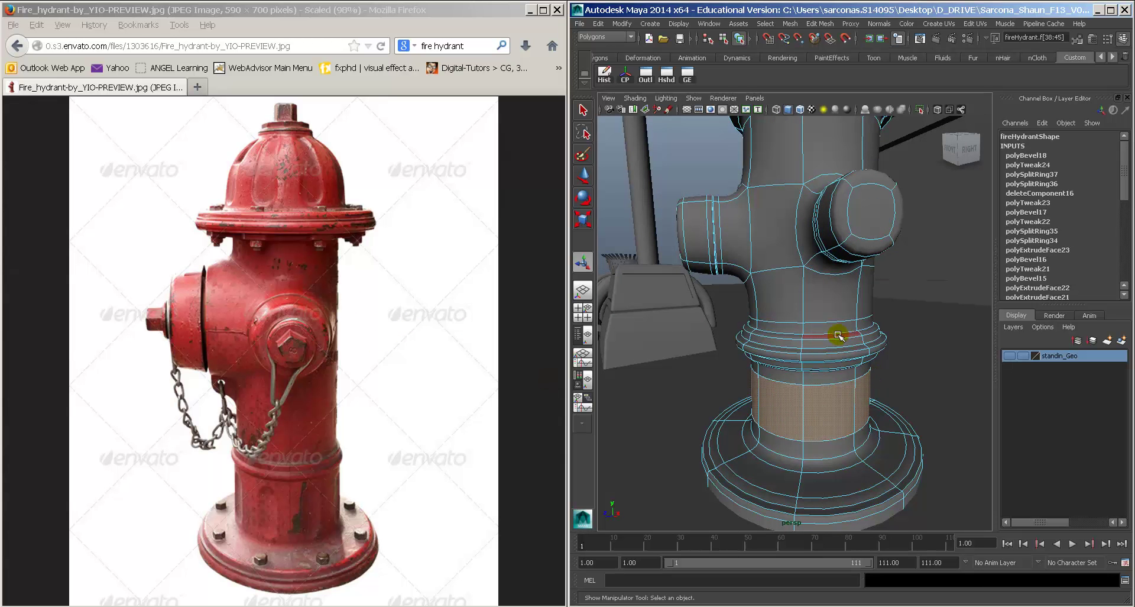
pyautogui.moveTo(839, 335)
pyautogui.keyDown('alt'); pyautogui.mouseDown()
pyautogui.moveTo(819, 337)
pyautogui.moveTo(857, 324)
pyautogui.moveTo(873, 332)
pyautogui.moveTo(849, 311)
pyautogui.moveTo(830, 336)
pyautogui.mouseUp(); pyautogui.keyUp('alt')
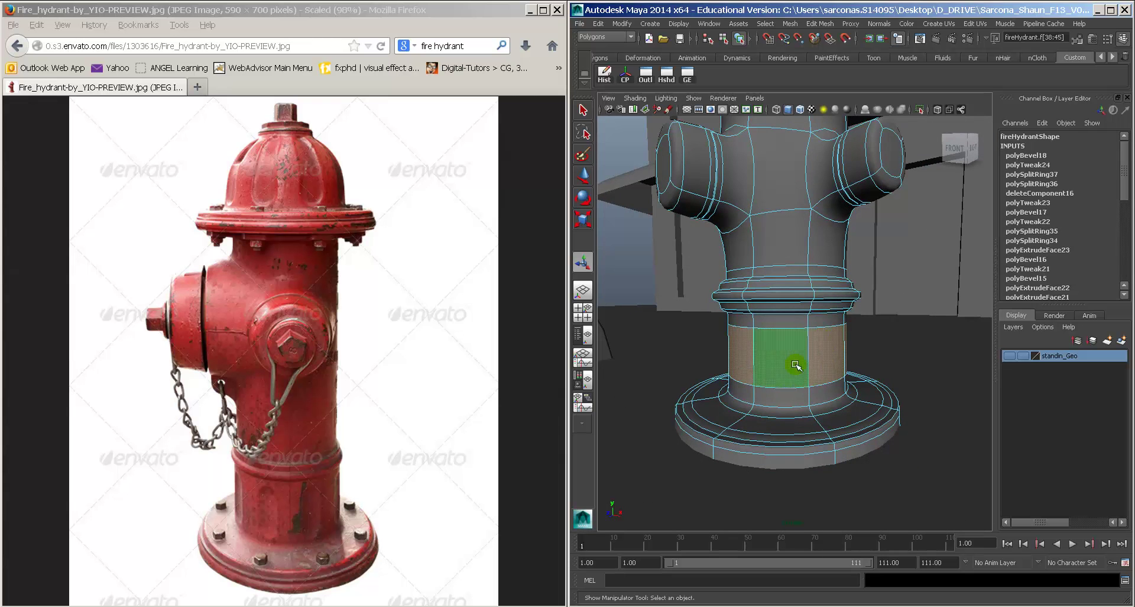
# Step: Extrude the selected column faces individually by turning Keep Faces Together off
pyautogui.press('space')
pyautogui.click(699, 285)
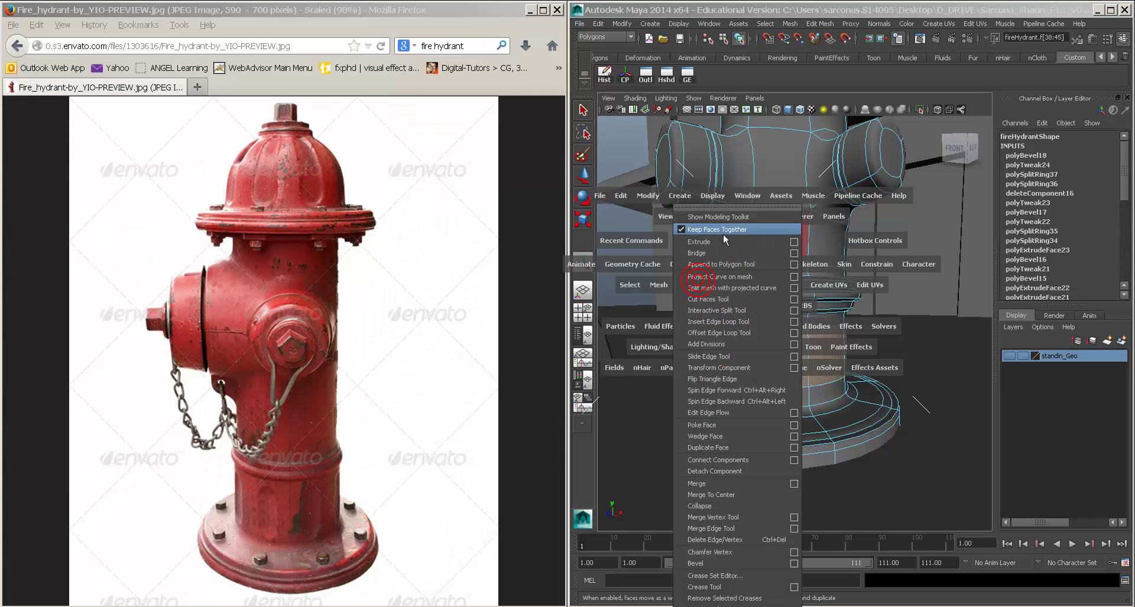
pyautogui.click(724, 241)
pyautogui.keyDown('alt'); pyautogui.moveTo(837, 325); pyautogui.dragTo(798, 335); pyautogui.keyUp('alt')
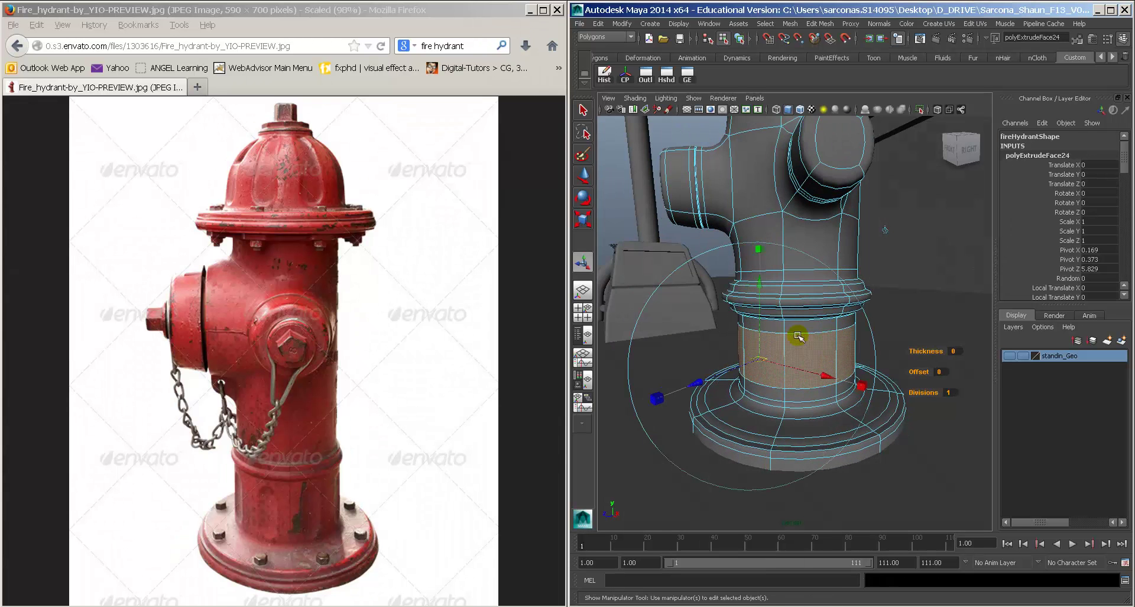
pyautogui.moveTo(675, 389); pyautogui.dragTo(737, 363)
pyautogui.hotkey('ctrl', 'z')
pyautogui.scroll(-6, 1069, 271)
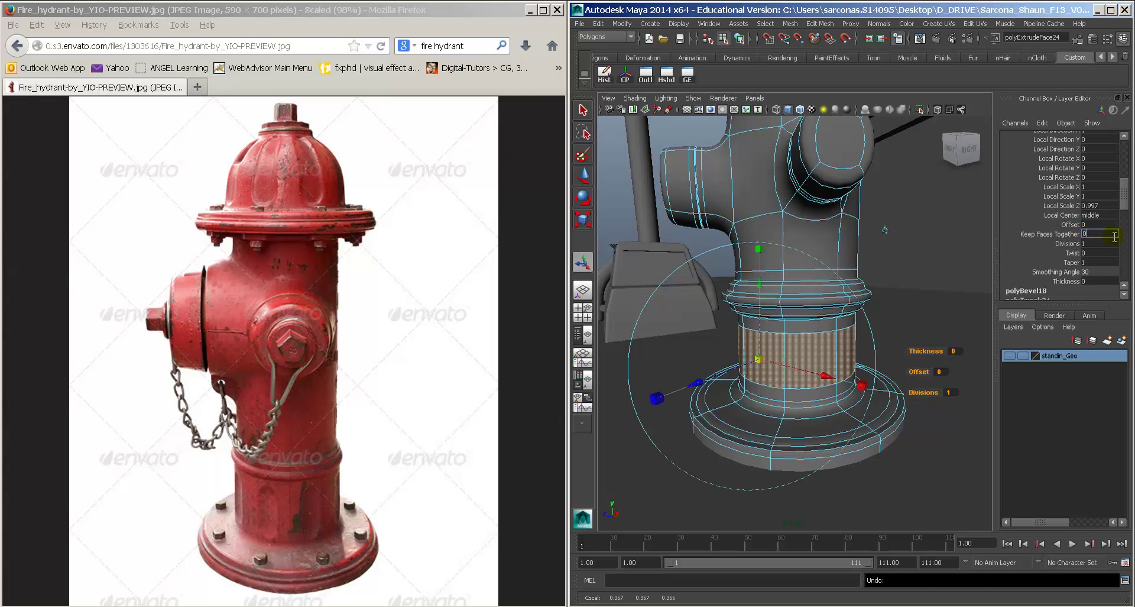
pyautogui.press('Return')
# Step: Scale the extruded column faces down to about 0.7 to form a separate inset panel on each side
pyautogui.keyDown('alt'); pyautogui.moveTo(878, 363); pyautogui.dragTo(818, 345); pyautogui.keyUp('alt')
pyautogui.press('1')
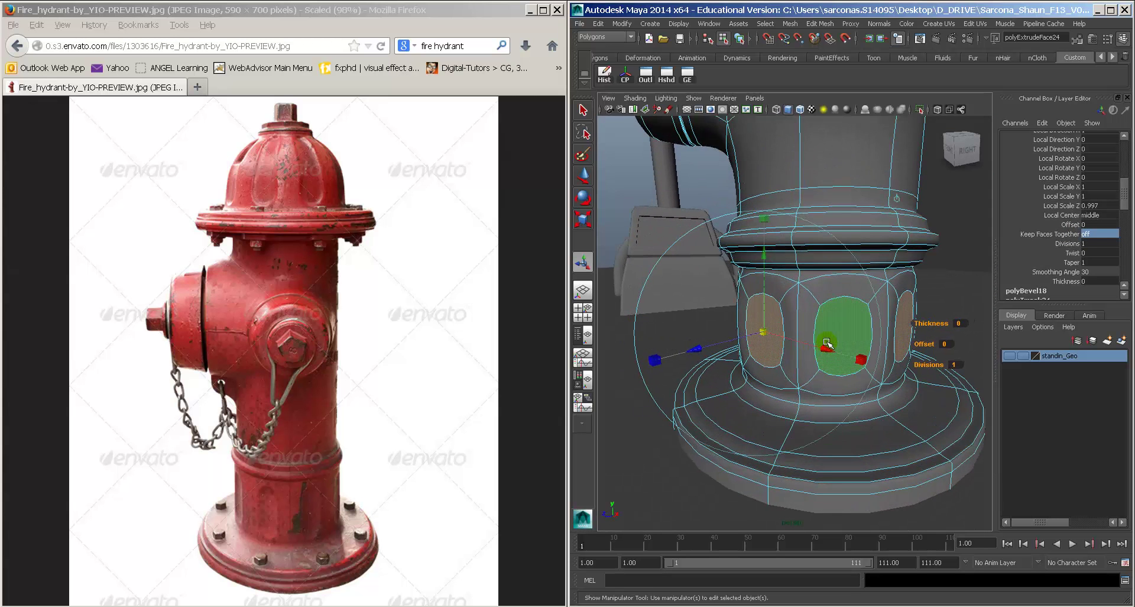
pyautogui.click(658, 361)
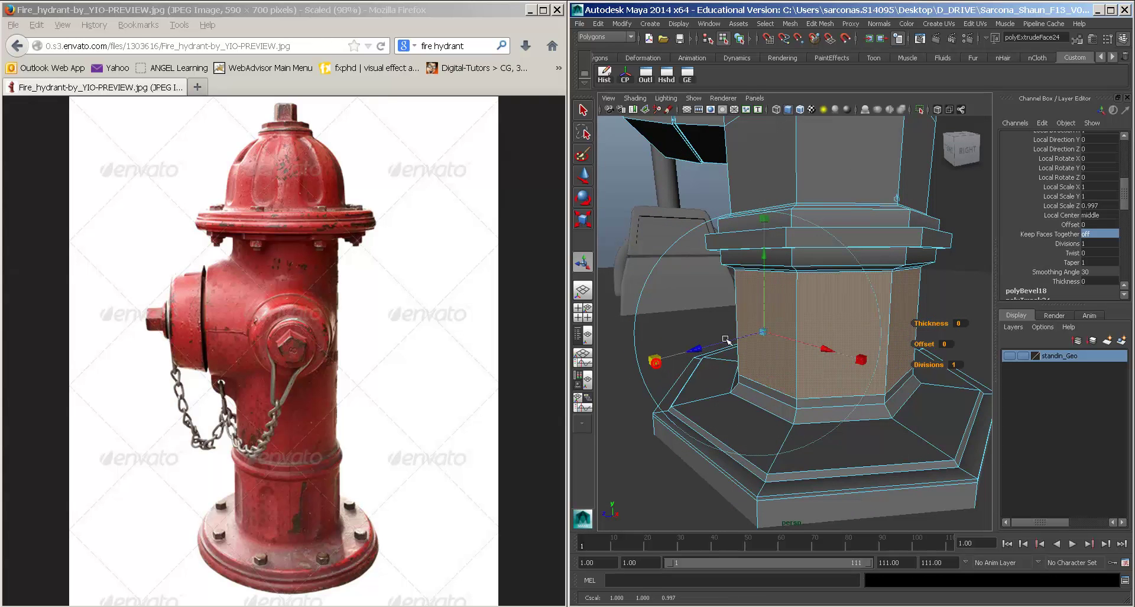
pyautogui.moveTo(761, 331); pyautogui.dragTo(750, 332)
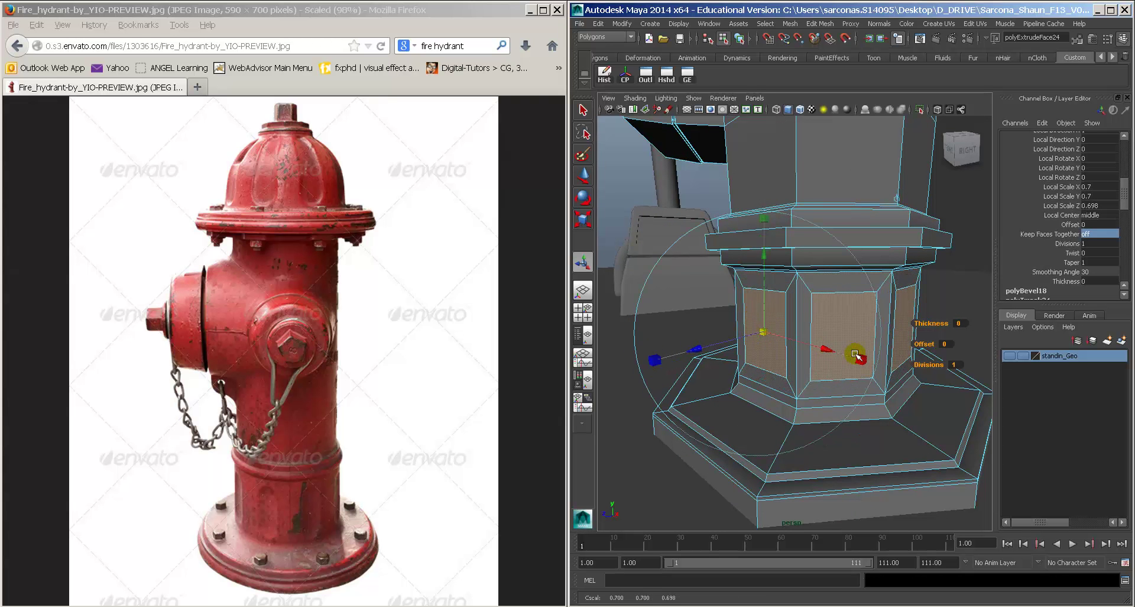
pyautogui.moveTo(855, 354); pyautogui.dragTo(903, 356)
# Step: Extrude the inset panel faces again, push them inward to form recesses, and check the smoothed result up close
pyautogui.press('3')
pyautogui.hotkey('ctrl', 'e')
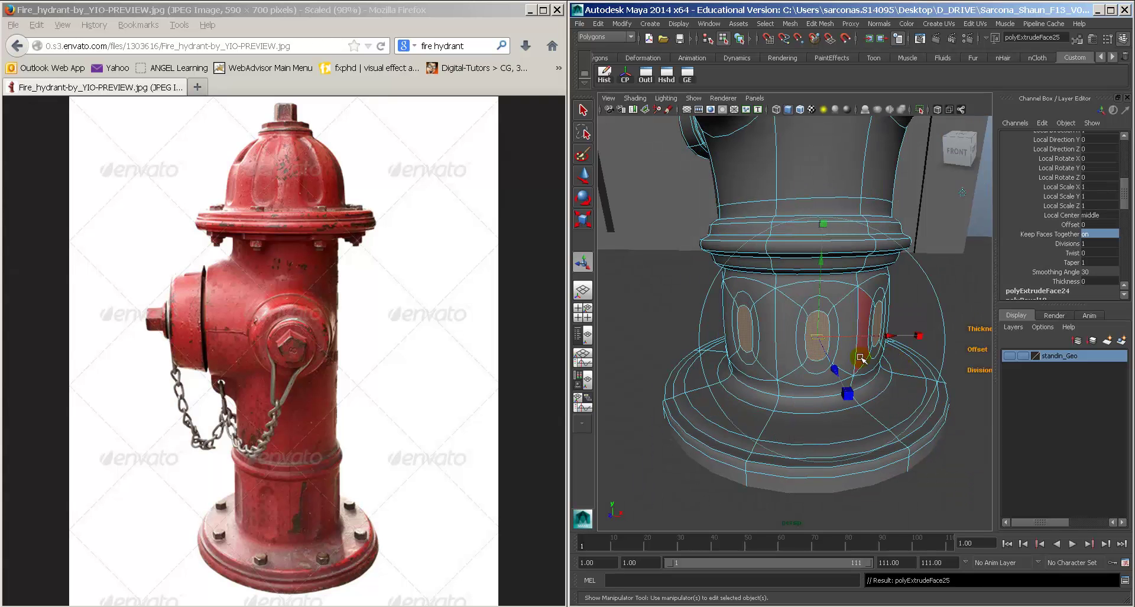
pyautogui.moveTo(837, 369); pyautogui.dragTo(811, 365)
pyautogui.moveTo(854, 279); pyautogui.dragTo(881, 254, button='right')
pyautogui.click(939, 258)
pyautogui.keyDown('alt'); pyautogui.moveTo(936, 360); pyautogui.dragTo(849, 343, button='right'); pyautogui.keyUp('alt')
pyautogui.keyDown('alt'); pyautogui.moveTo(849, 342); pyautogui.dragTo(807, 332); pyautogui.keyUp('alt')
pyautogui.keyDown('alt'); pyautogui.moveTo(807, 331); pyautogui.dragTo(857, 322, button='right'); pyautogui.keyUp('alt')
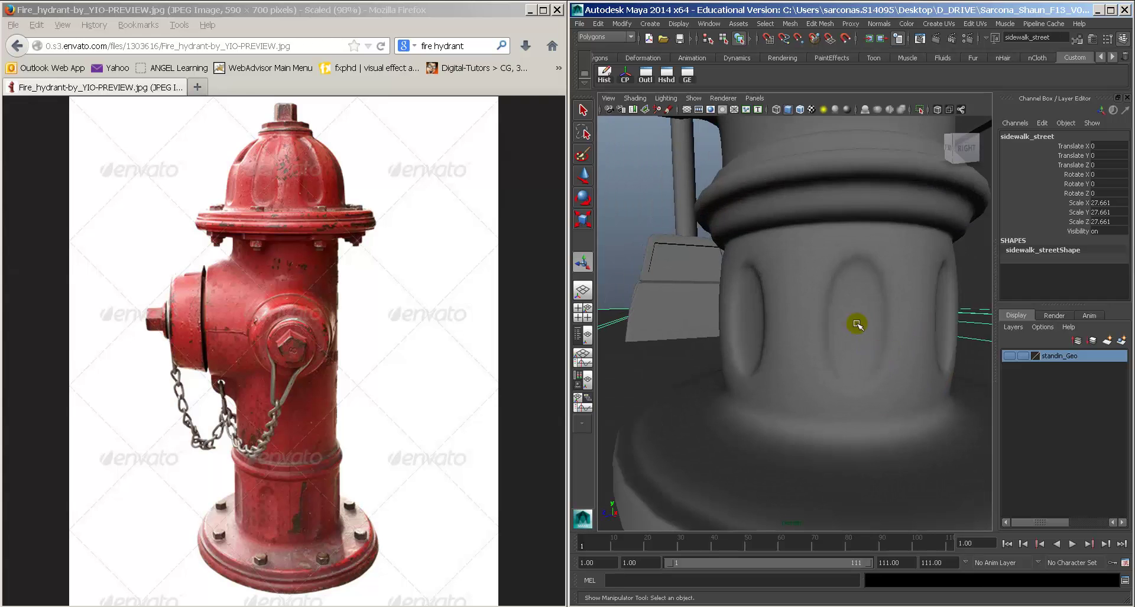
# Step: Insert a horizontal edge loop around the column through the middle of the recessed panels
pyautogui.click(856, 303)
pyautogui.press('1')
pyautogui.press('space')
pyautogui.click(739, 346)
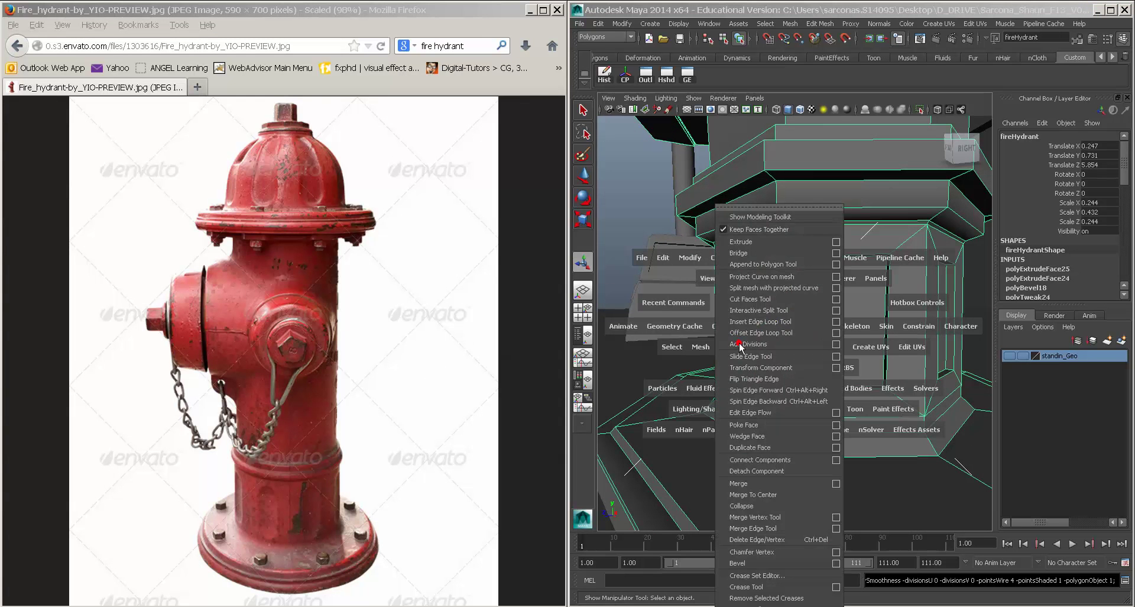
pyautogui.click(763, 321)
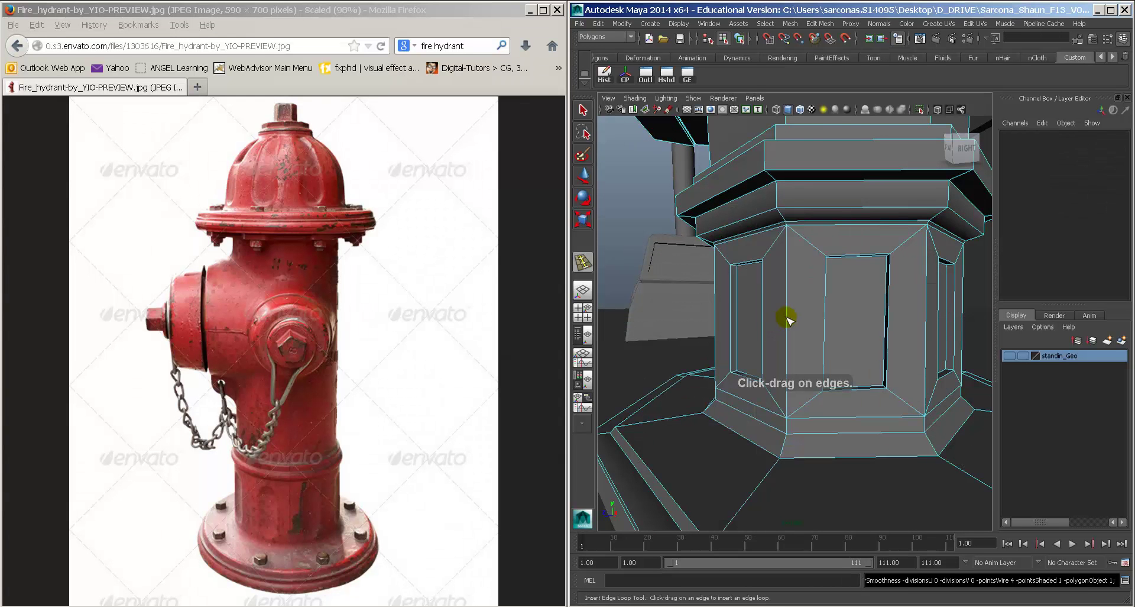
pyautogui.moveTo(788, 319); pyautogui.dragTo(786, 318)
pyautogui.press('3')
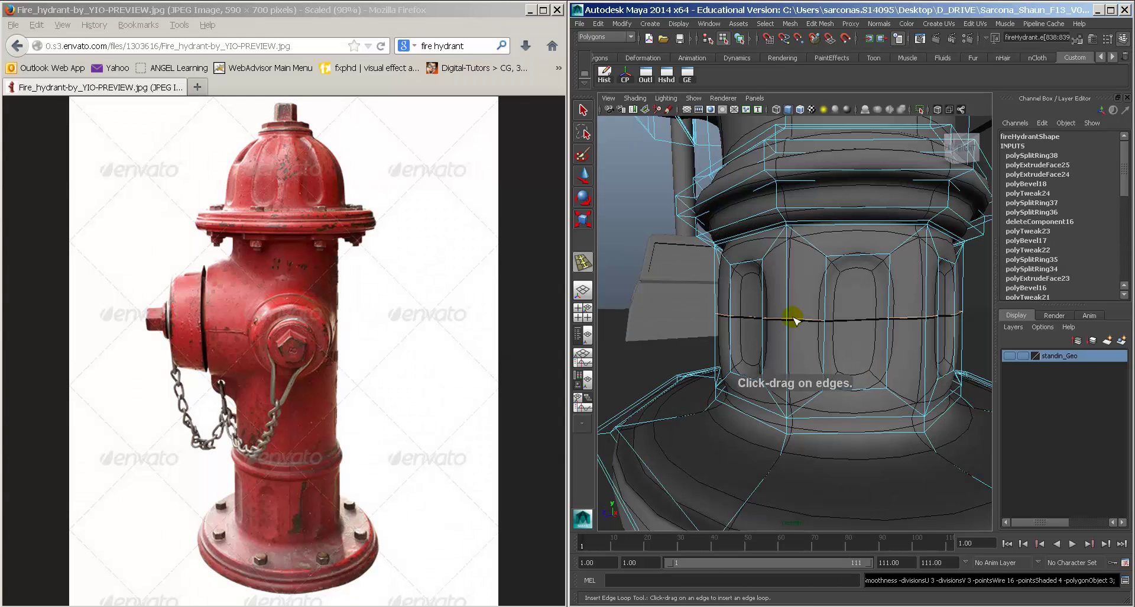
# Step: Scale the middle edge loop of the paneled column slightly inward and return to whole-object selection
pyautogui.press('1')
pyautogui.press('2')
pyautogui.press('3')
pyautogui.press('w')
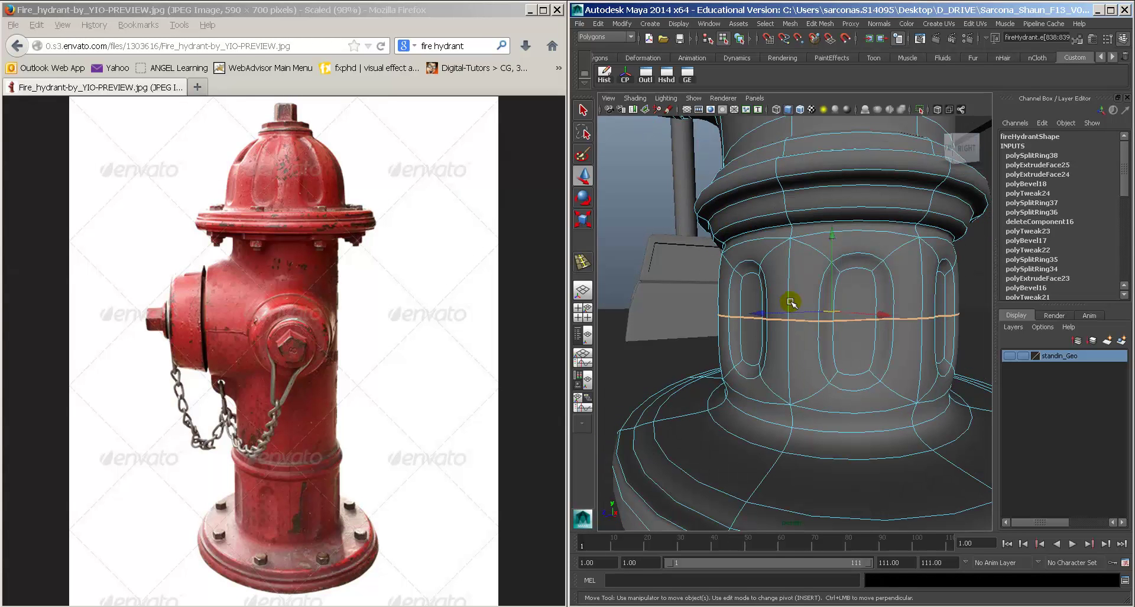
pyautogui.press('r')
pyautogui.moveTo(832, 316); pyautogui.dragTo(826, 325)
pyautogui.press('1')
pyautogui.press('t')
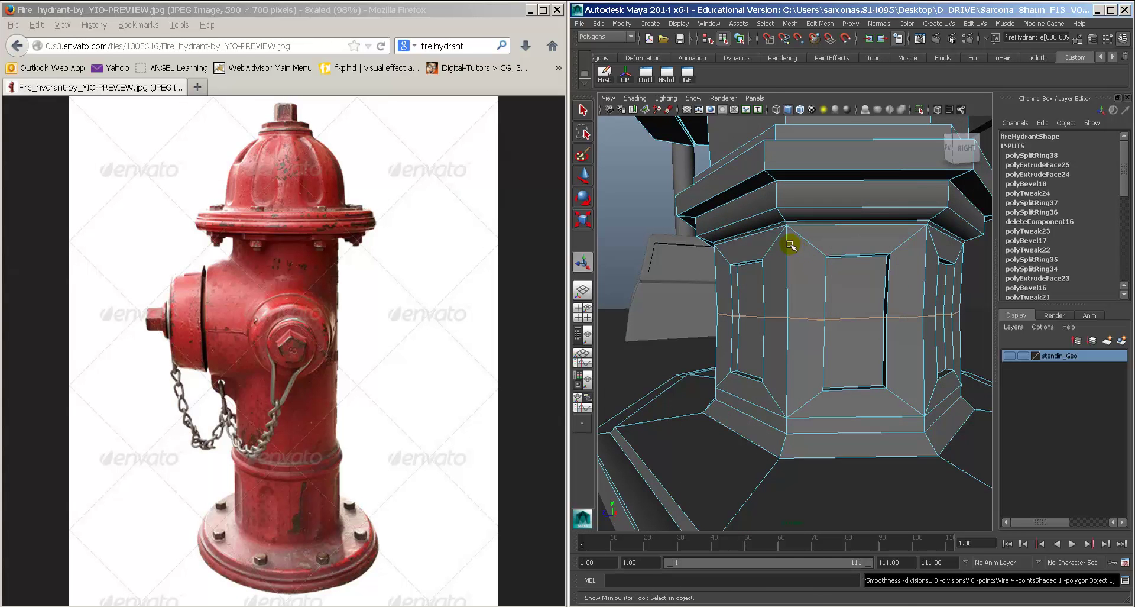
pyautogui.keyDown('alt'); pyautogui.moveTo(787, 287); pyautogui.dragTo(792, 286); pyautogui.keyUp('alt')
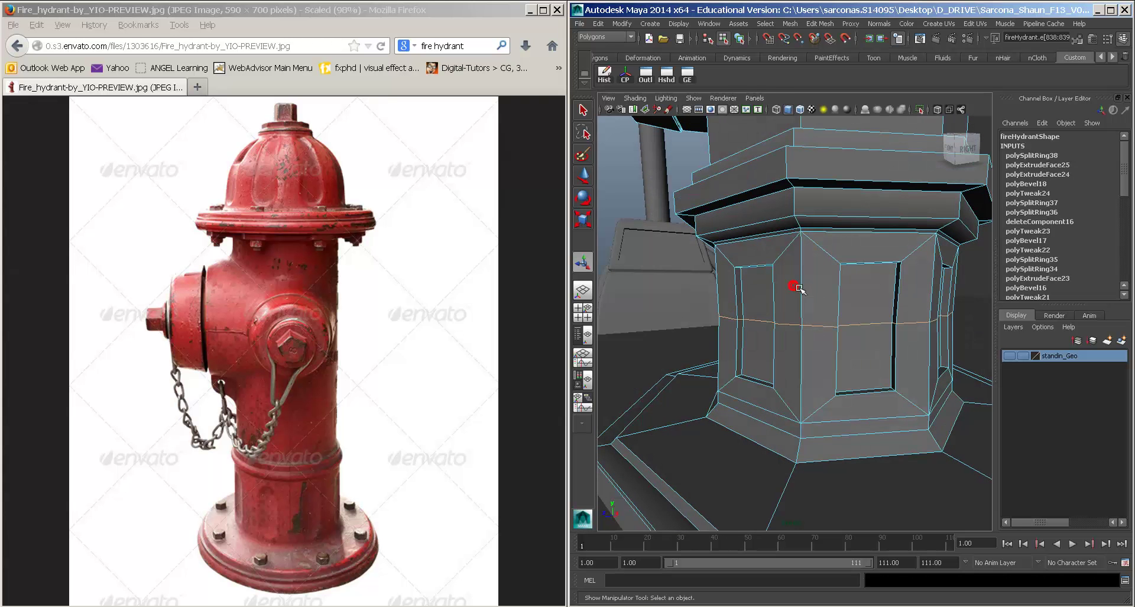
pyautogui.moveTo(800, 286); pyautogui.dragTo(820, 262, button='right')
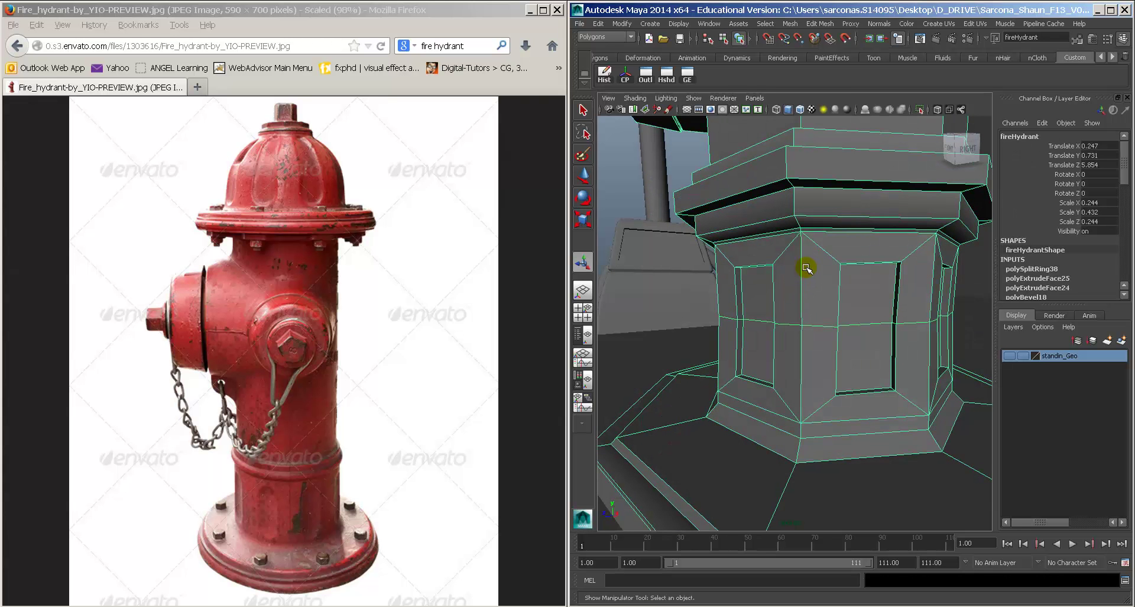
# Step: Insert two edge loops around the column near the upper and lower ends of the recessed panels and preview them smoothed
pyautogui.press('space')
pyautogui.click(759, 311)
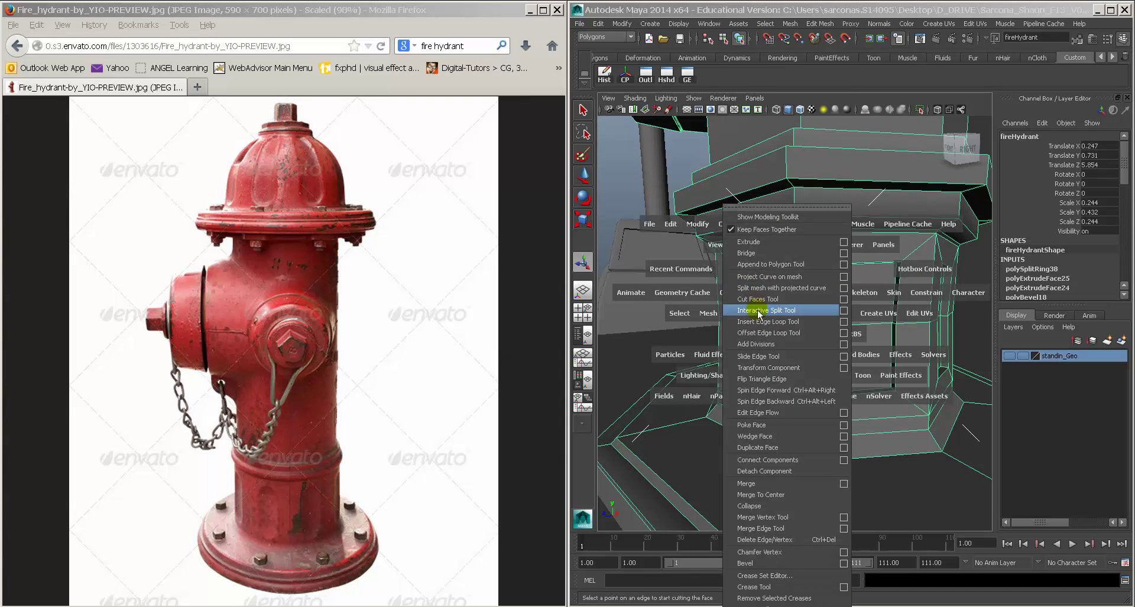
pyautogui.click(760, 321)
pyautogui.moveTo(807, 241); pyautogui.dragTo(802, 237)
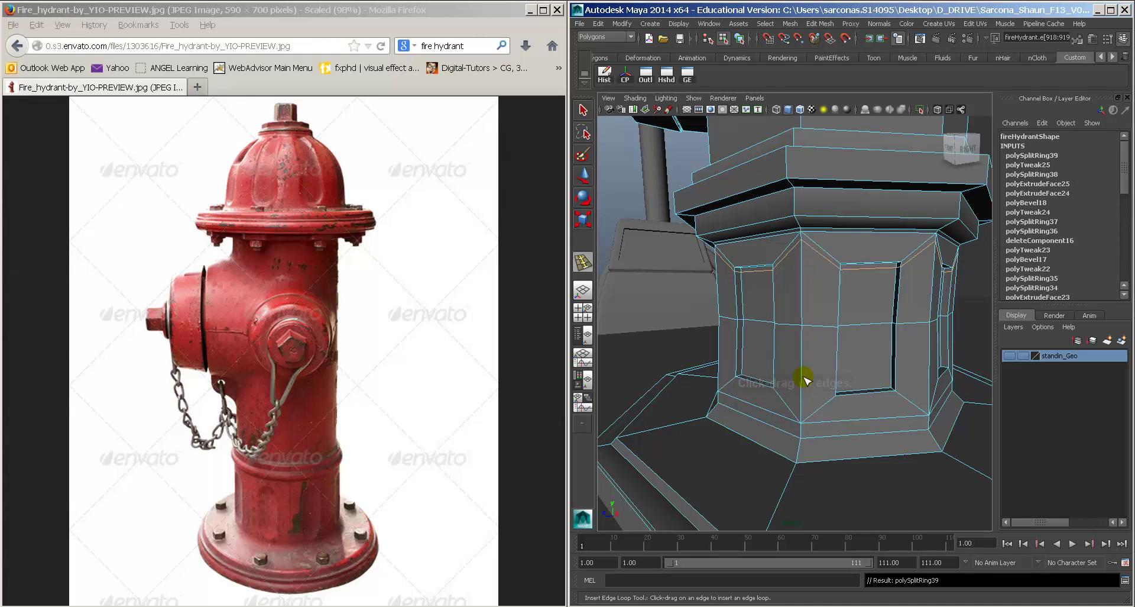
pyautogui.moveTo(802, 380); pyautogui.dragTo(802, 415)
pyautogui.press('w')
pyautogui.press('3')
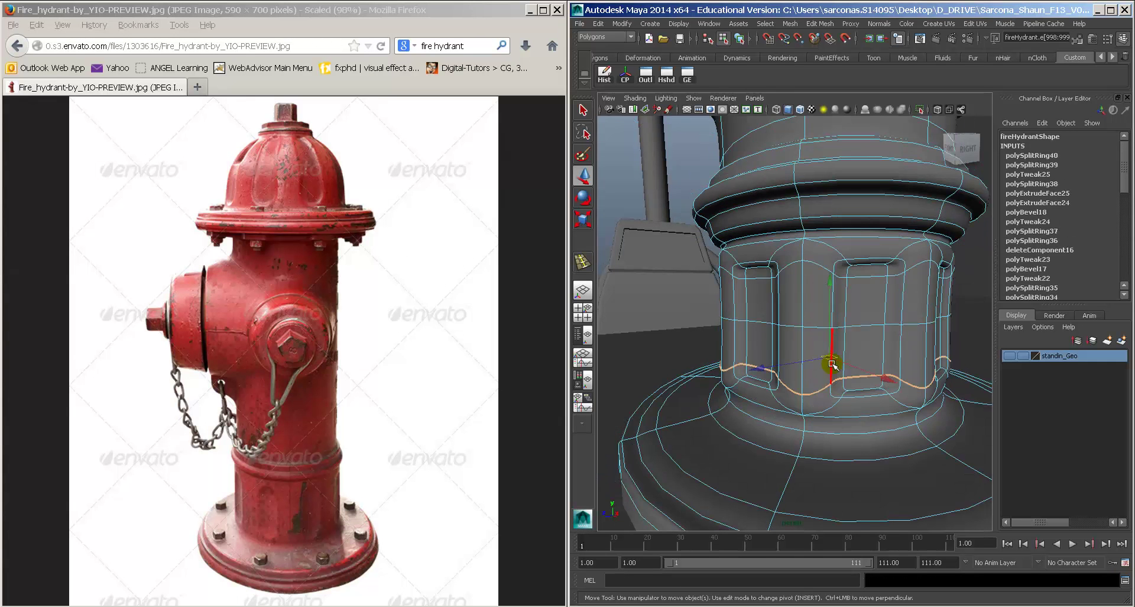
pyautogui.moveTo(821, 311); pyautogui.dragTo(839, 295, button='right')
pyautogui.moveTo(704, 319)
pyautogui.keyDown('alt'); pyautogui.mouseDown()
pyautogui.moveTo(767, 328)
pyautogui.moveTo(722, 321)
pyautogui.mouseUp(); pyautogui.keyUp('alt')
pyautogui.click(684, 308)
pyautogui.press('z')
pyautogui.press('z')
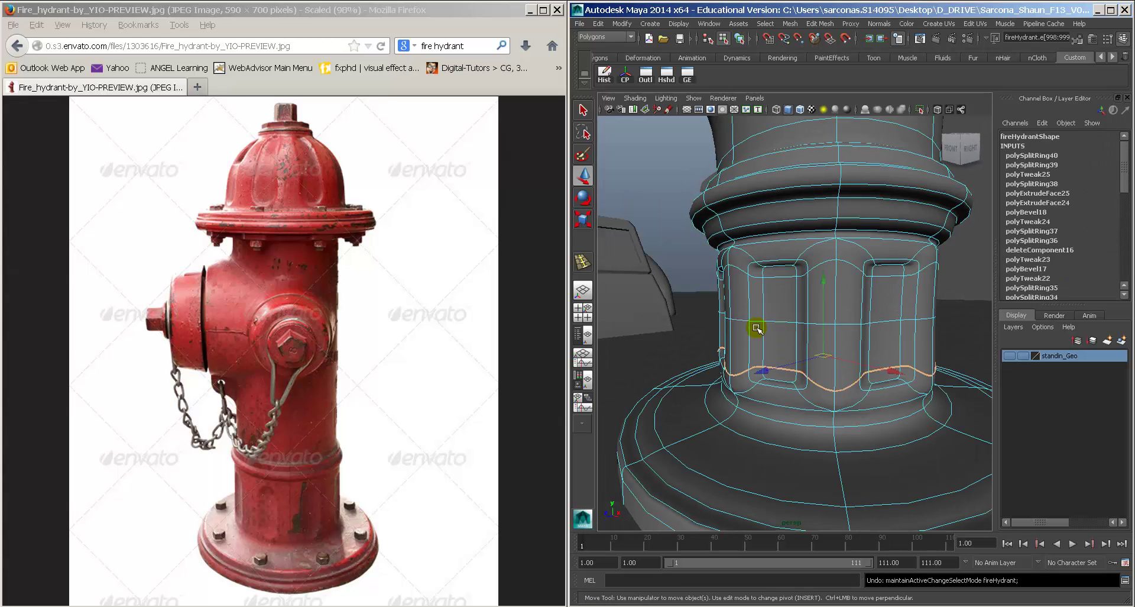
# Step: Undo the last two column edge loops and insert new ones tightly above and below the recessed panel section
pyautogui.press('z')
pyautogui.keyDown('alt'); pyautogui.moveTo(813, 324); pyautogui.dragTo(826, 339); pyautogui.keyUp('alt')
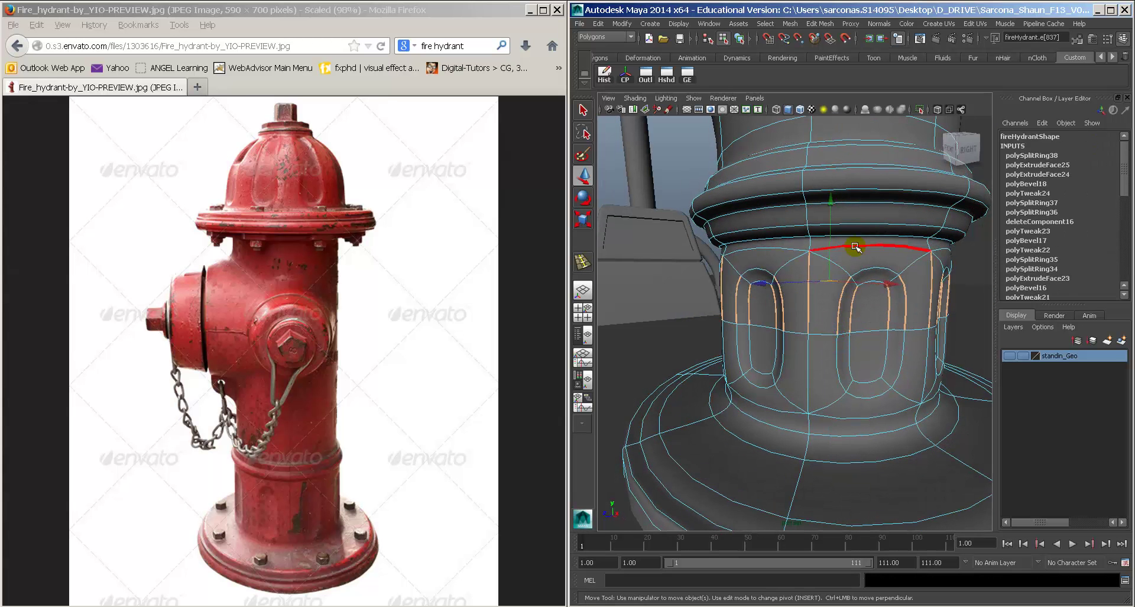
pyautogui.press('g')
pyautogui.keyDown('alt'); pyautogui.moveTo(812, 238); pyautogui.dragTo(825, 269, button='right'); pyautogui.keyUp('alt')
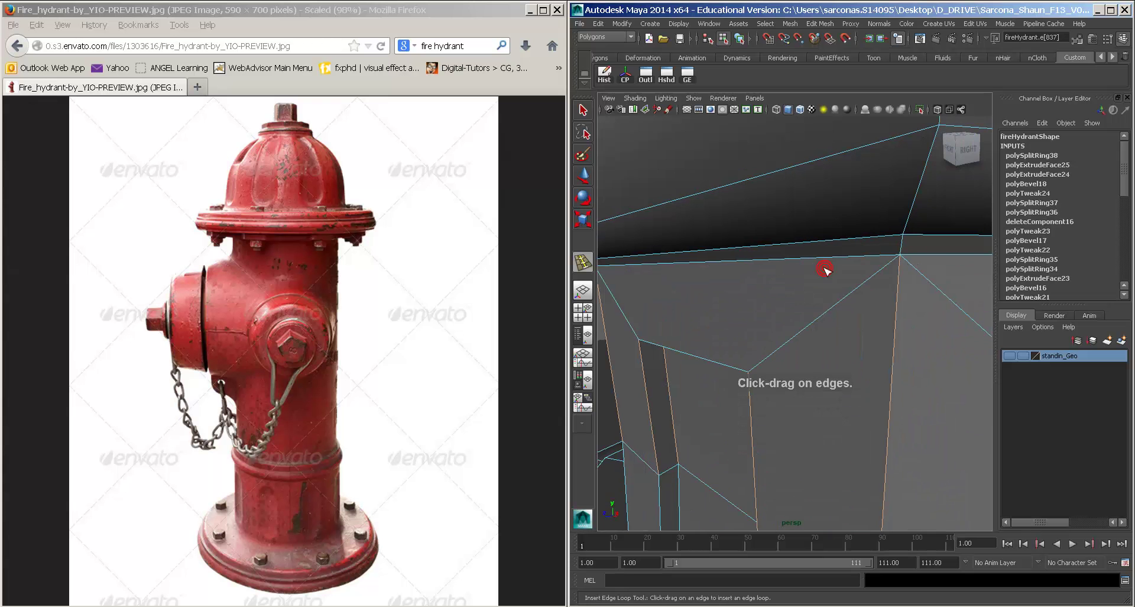
pyautogui.click(902, 243)
pyautogui.keyDown('alt'); pyautogui.moveTo(930, 290); pyautogui.dragTo(857, 333, button='right'); pyautogui.keyUp('alt')
pyautogui.keyDown('alt'); pyautogui.moveTo(857, 332); pyautogui.dragTo(845, 299, button='middle'); pyautogui.keyUp('alt')
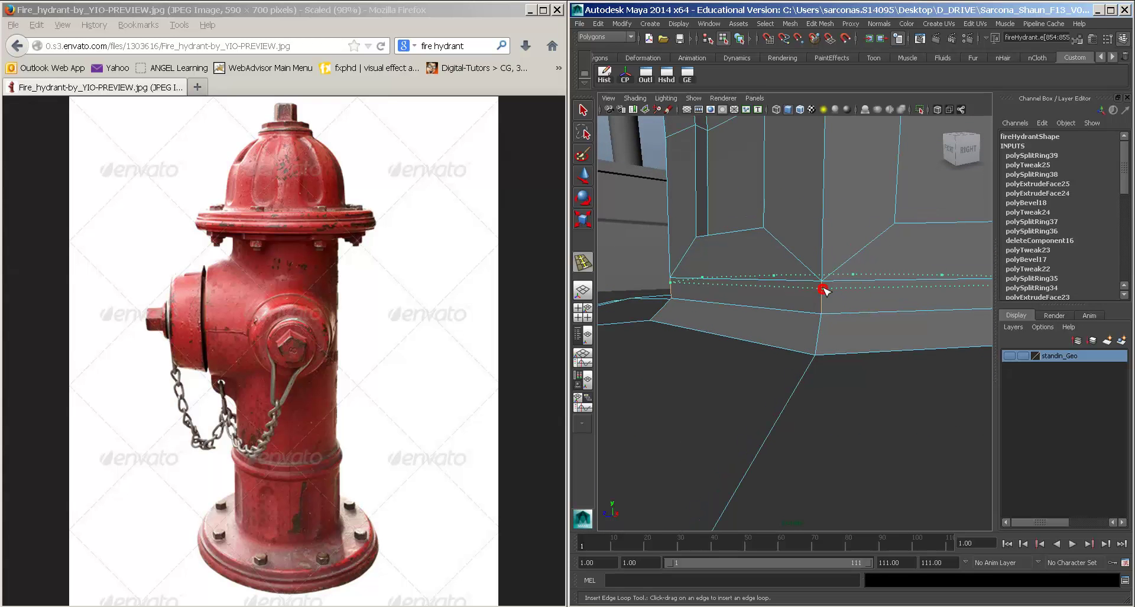
pyautogui.click(823, 290)
pyautogui.scroll(-8, 861, 286)
pyautogui.press('w')
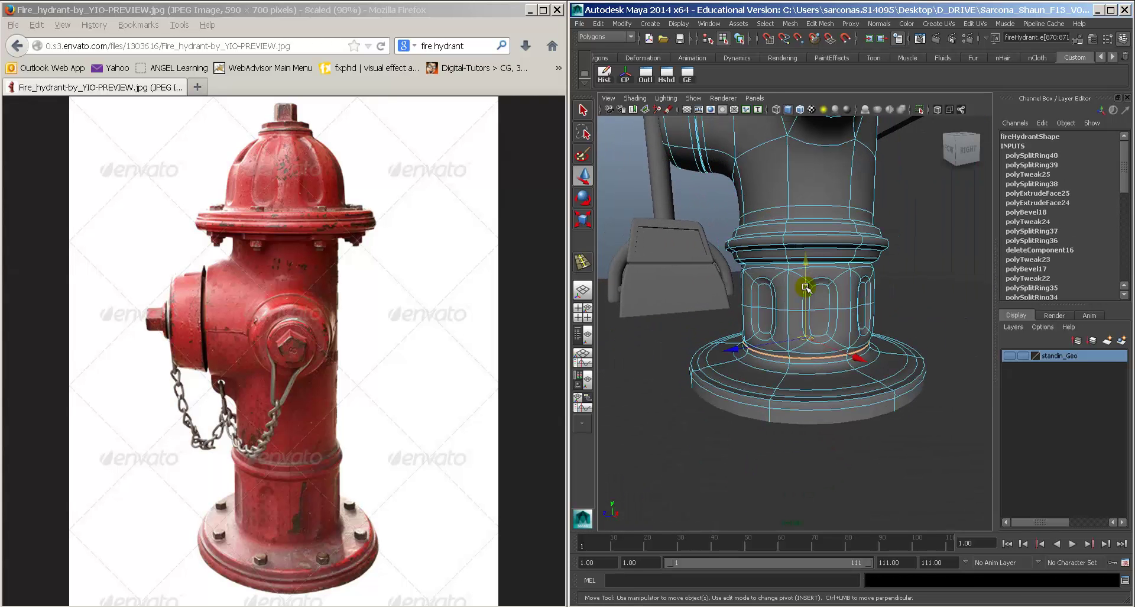
# Step: Select the hydrant's vertices from the panels' middle upward in wireframe and move them up slightly
pyautogui.moveTo(829, 289); pyautogui.dragTo(803, 265, button='right')
pyautogui.click(908, 284)
pyautogui.keyDown('alt'); pyautogui.moveTo(803, 266); pyautogui.dragTo(792, 305); pyautogui.keyUp('alt')
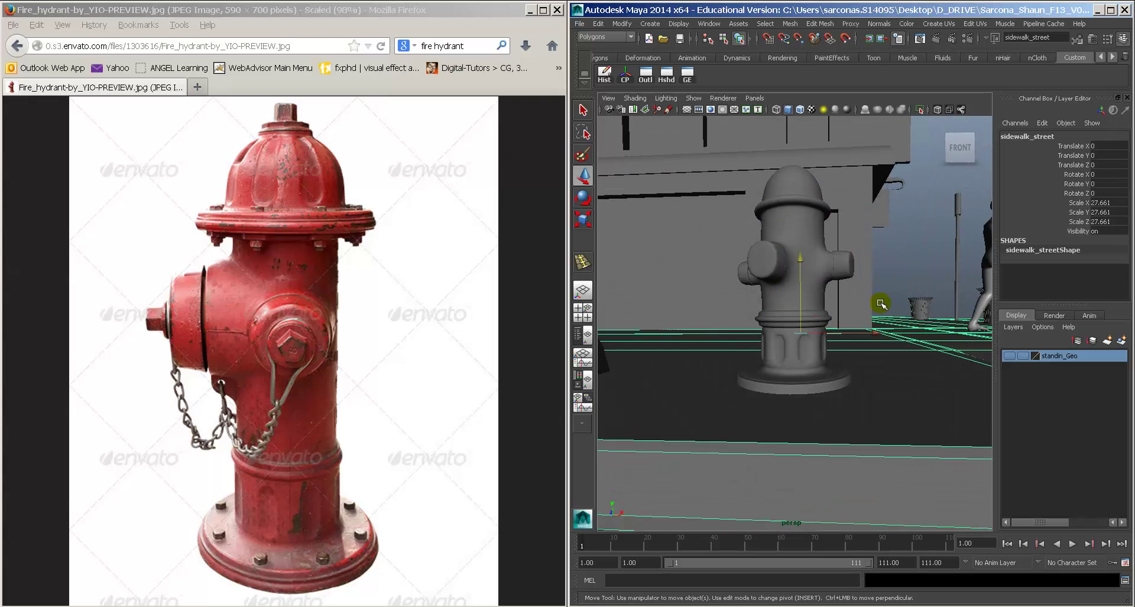
pyautogui.click(782, 300)
pyautogui.moveTo(781, 300); pyautogui.dragTo(730, 300, button='right')
pyautogui.press('4')
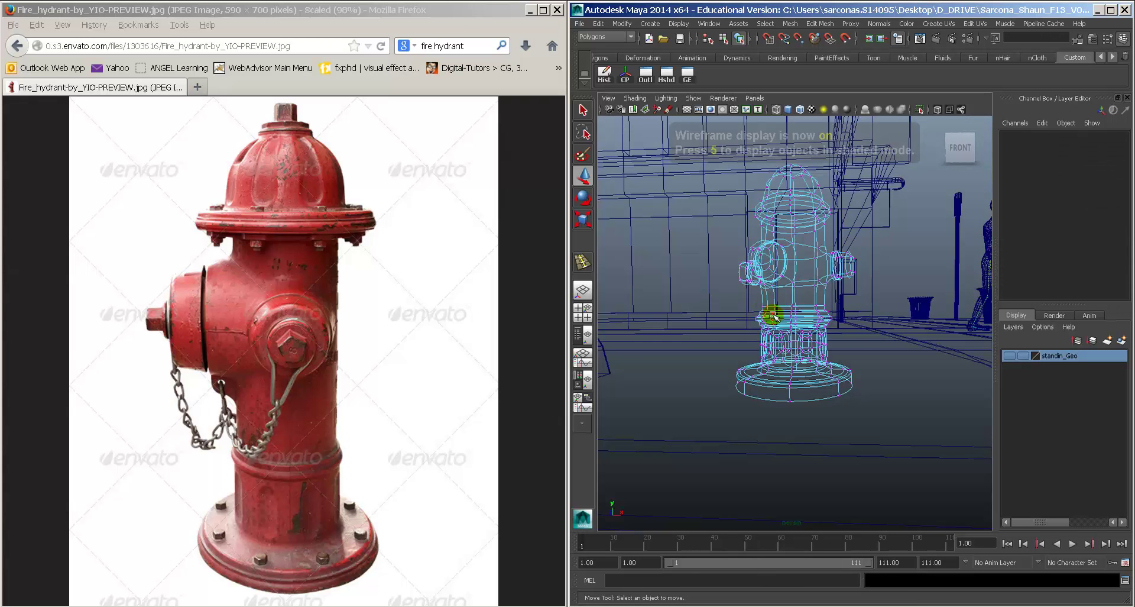
pyautogui.keyDown('alt'); pyautogui.moveTo(772, 317); pyautogui.dragTo(697, 318); pyautogui.keyUp('alt')
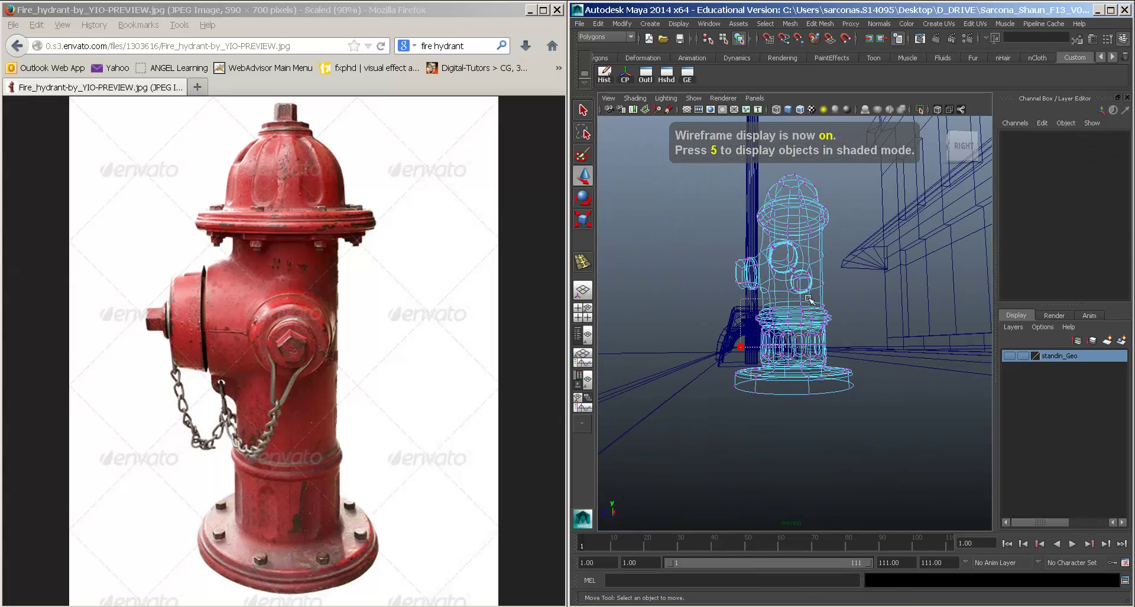
pyautogui.moveTo(885, 151); pyautogui.dragTo(754, 354)
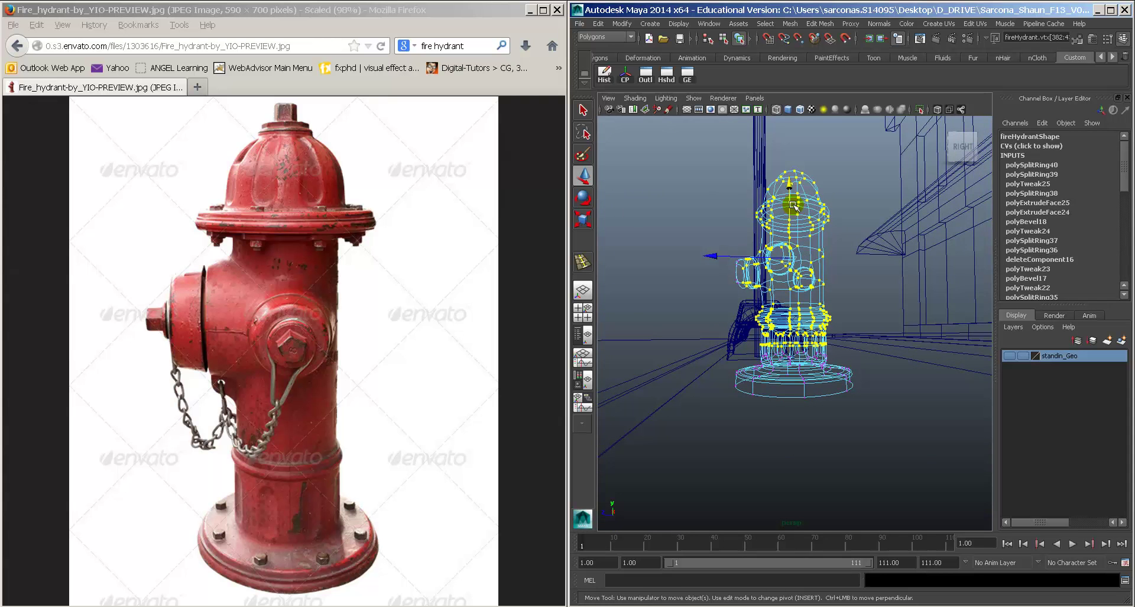
pyautogui.moveTo(795, 189); pyautogui.dragTo(789, 191)
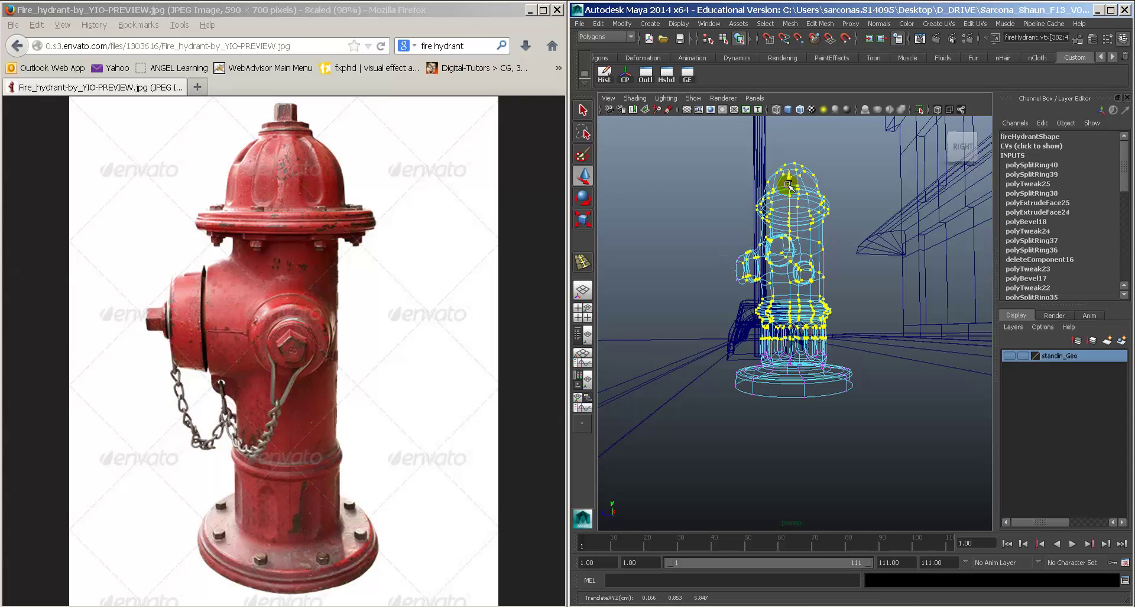
# Step: Deselect the panels' middle vertices, raise the remaining upper vertices a little more, and return to shaded whole-object selection
pyautogui.moveTo(749, 334); pyautogui.dragTo(869, 370)
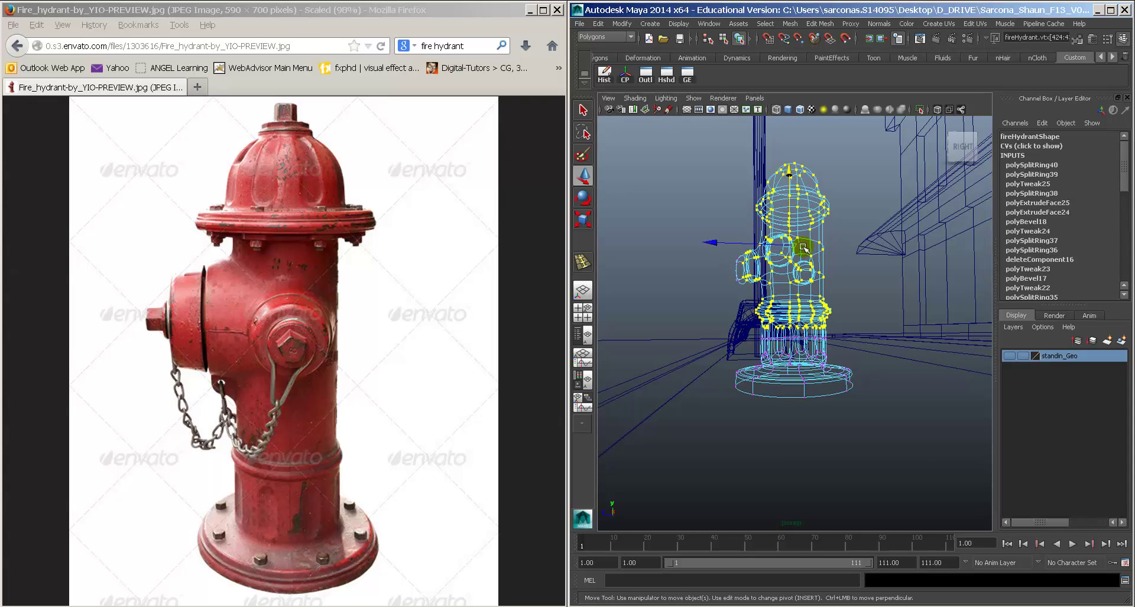
pyautogui.press('6')
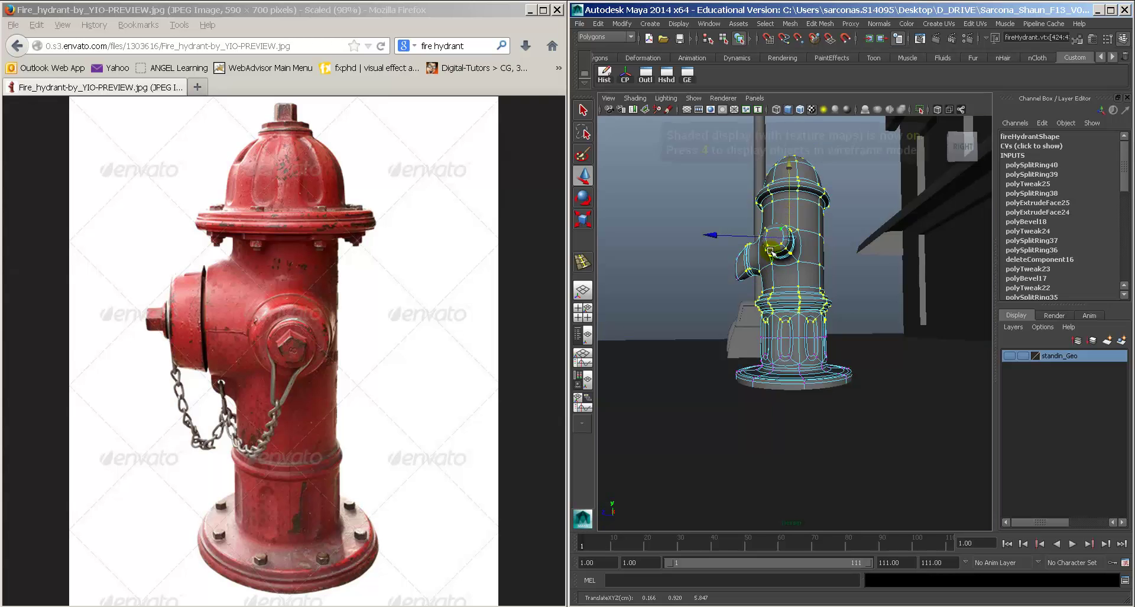
pyautogui.moveTo(789, 211)
pyautogui.keyDown('alt'); pyautogui.mouseDown()
pyautogui.moveTo(803, 302)
pyautogui.moveTo(818, 307)
pyautogui.mouseUp(); pyautogui.keyUp('alt')
pyautogui.moveTo(786, 299); pyautogui.dragTo(802, 288, button='right')
pyautogui.click(801, 288)
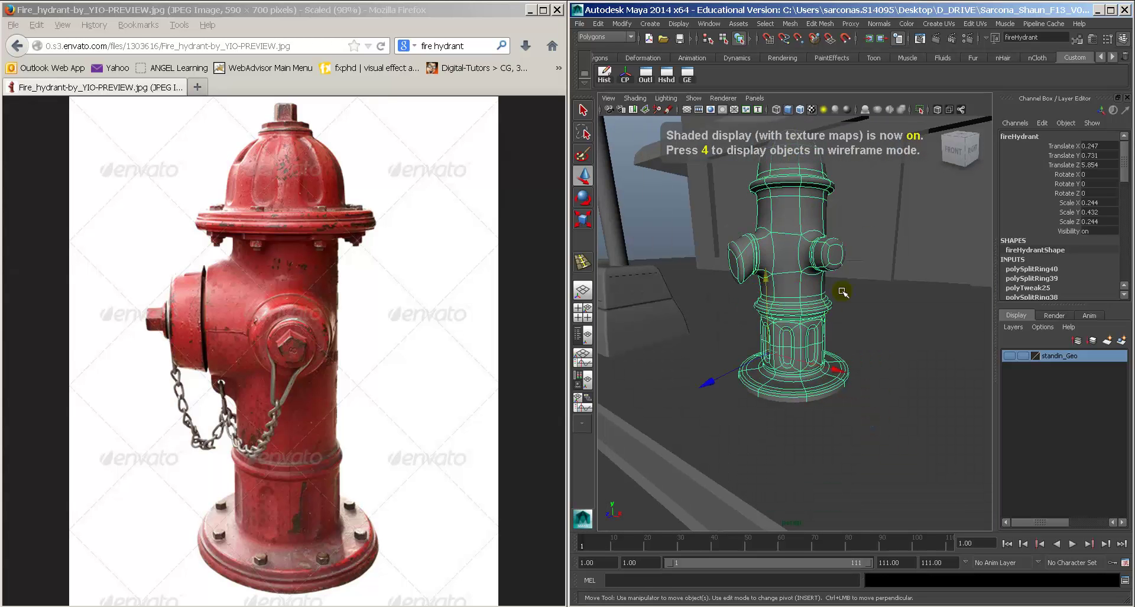
# Step: Examine the smoothed hydrant from several angles, closing in on the cap's brim
pyautogui.click(879, 308)
pyautogui.keyDown('alt'); pyautogui.moveTo(880, 310); pyautogui.dragTo(887, 349, button='middle'); pyautogui.keyUp('alt')
pyautogui.keyDown('alt'); pyautogui.moveTo(887, 349); pyautogui.dragTo(743, 314, button='right'); pyautogui.keyUp('alt')
pyautogui.moveTo(742, 315)
pyautogui.keyDown('alt'); pyautogui.mouseDown()
pyautogui.moveTo(869, 302)
pyautogui.moveTo(750, 311)
pyautogui.mouseUp(); pyautogui.keyUp('alt')
pyautogui.keyDown('alt'); pyautogui.moveTo(749, 312); pyautogui.dragTo(875, 322, button='right'); pyautogui.keyUp('alt')
pyautogui.keyDown('alt'); pyautogui.moveTo(799, 296); pyautogui.dragTo(811, 327, button='middle'); pyautogui.keyUp('alt')
pyautogui.keyDown('alt'); pyautogui.moveTo(811, 327); pyautogui.dragTo(875, 346, button='right'); pyautogui.keyUp('alt')
pyautogui.keyDown('alt'); pyautogui.moveTo(828, 332); pyautogui.dragTo(810, 319); pyautogui.keyUp('alt')
pyautogui.click(824, 324)
pyautogui.keyDown('alt'); pyautogui.moveTo(810, 317); pyautogui.dragTo(874, 332, button='right'); pyautogui.keyUp('alt')
# Step: Bevel the upper and lower outer edge loops of the unsmoothed cap brim with an offset of 0.2
pyautogui.press('1')
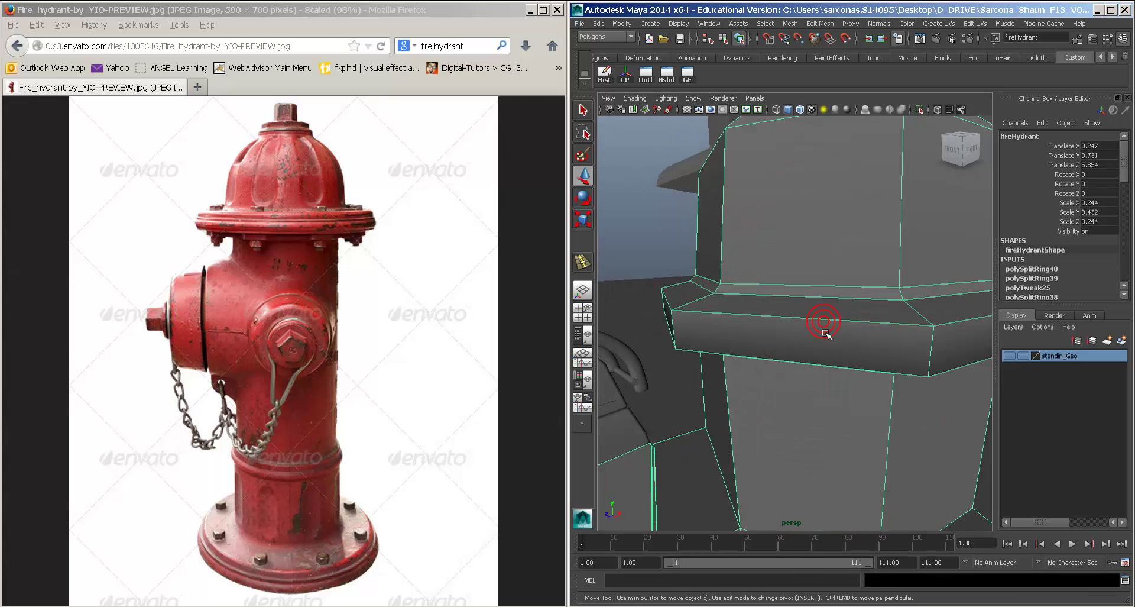
pyautogui.rightClick(820, 329)
pyautogui.click(820, 302)
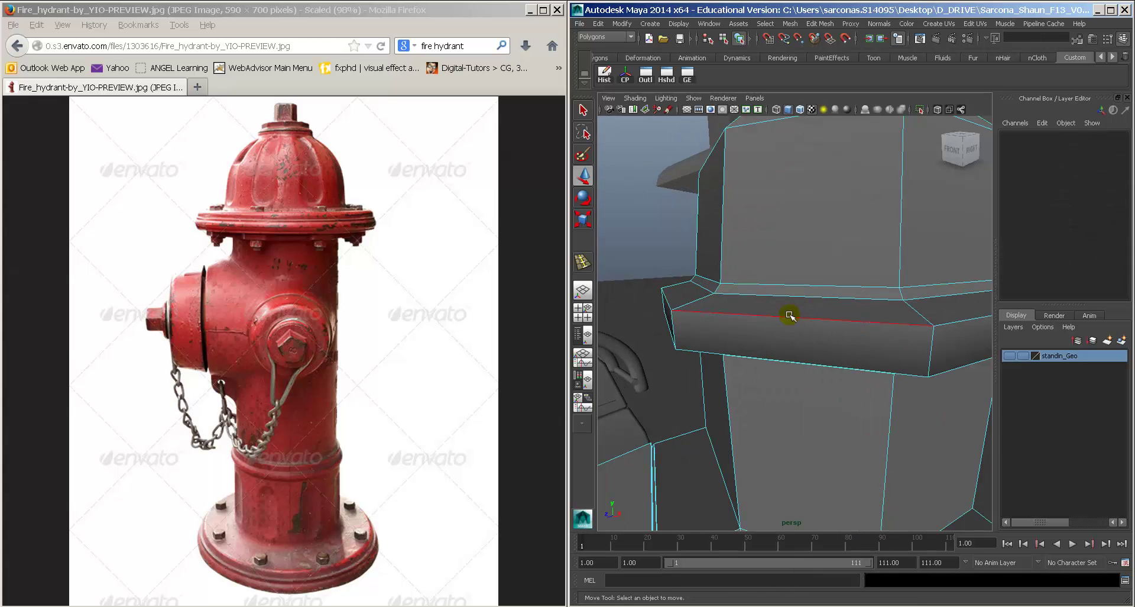
pyautogui.doubleClick(789, 316)
pyautogui.keyDown('shift'); pyautogui.doubleClick(765, 357); pyautogui.keyUp('shift')
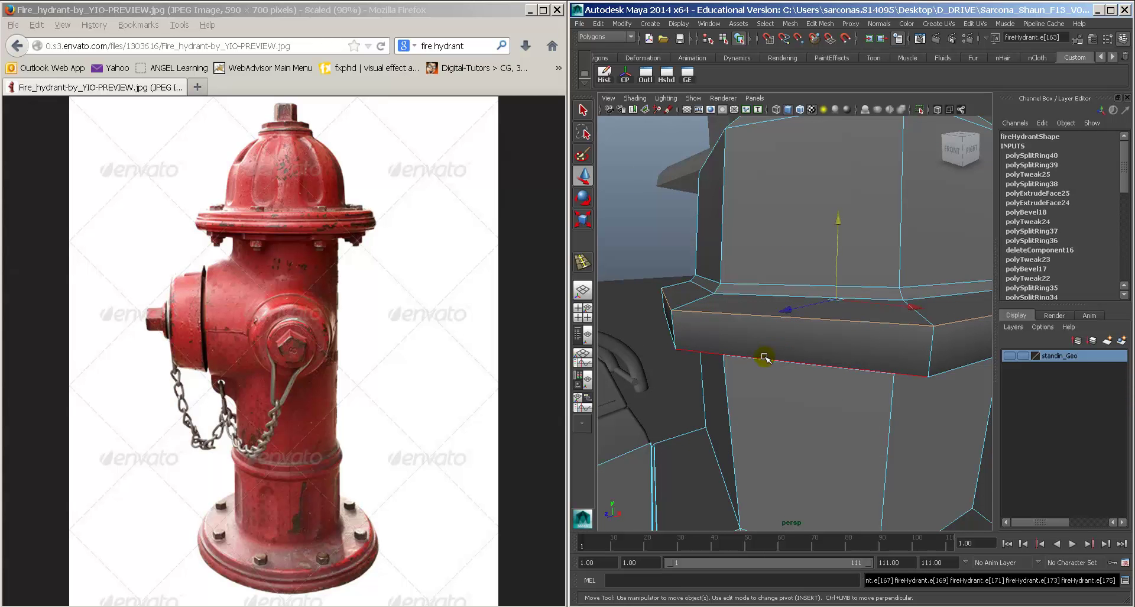
pyautogui.keyDown('alt'); pyautogui.moveTo(744, 355); pyautogui.dragTo(742, 337); pyautogui.keyUp('alt')
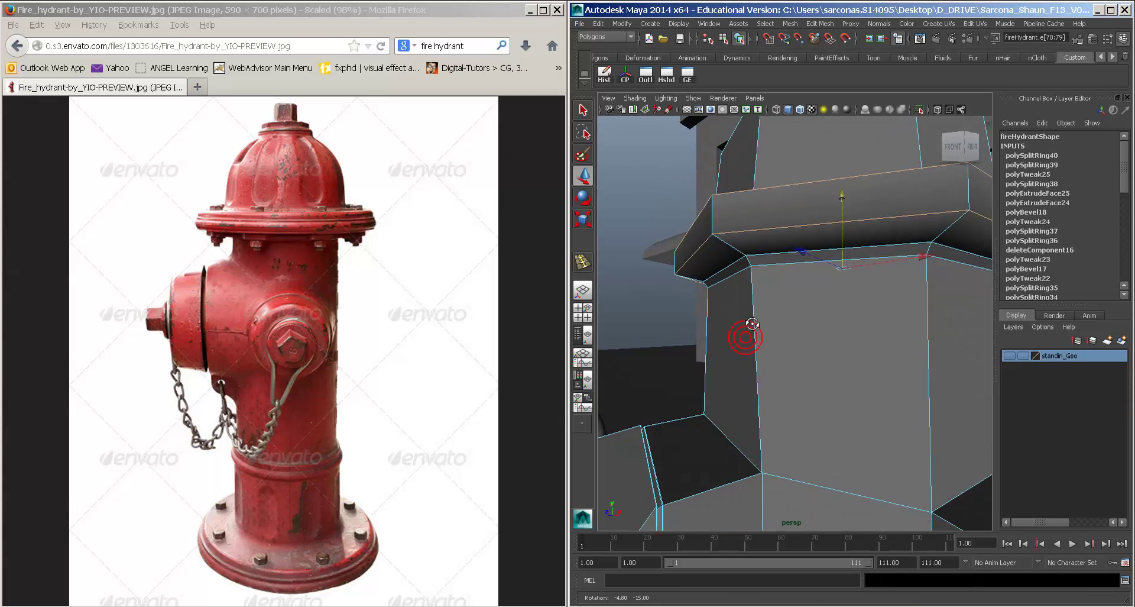
pyautogui.press('space')
pyautogui.moveTo(678, 323); pyautogui.dragTo(715, 551)
pyautogui.keyDown('alt'); pyautogui.moveTo(822, 346); pyautogui.dragTo(818, 349); pyautogui.keyUp('alt')
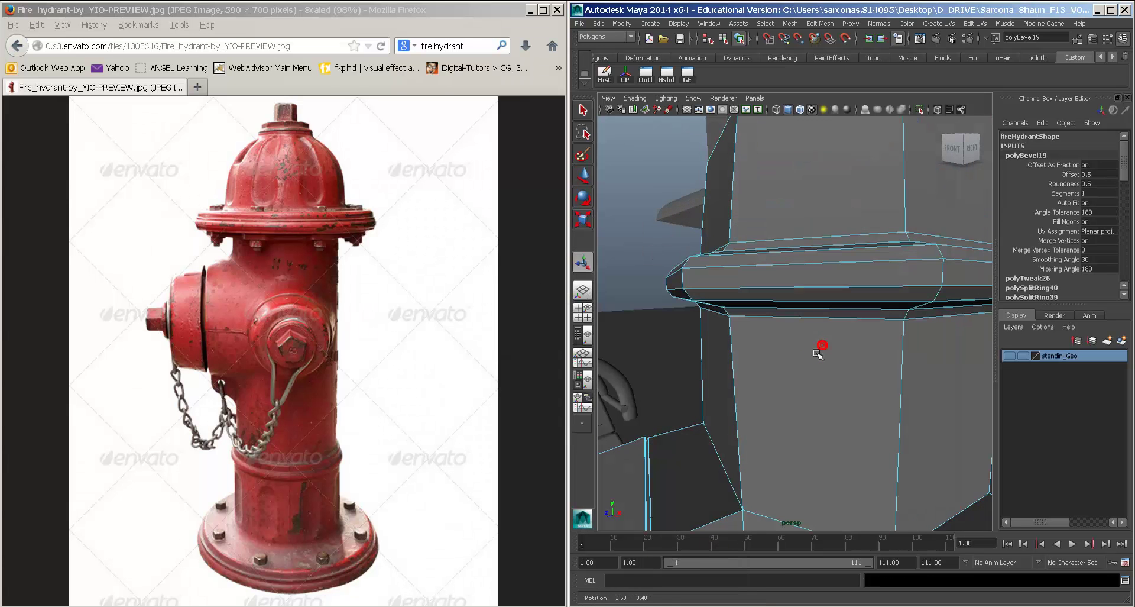
pyautogui.write('0.2')
pyautogui.press('Return')
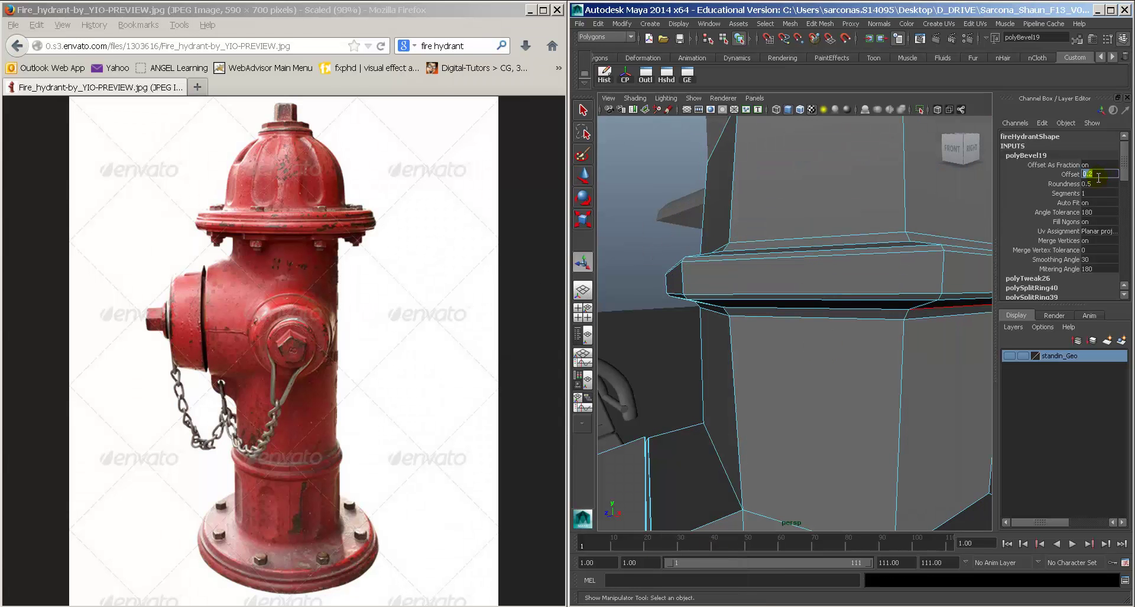
# Step: Preview the beveled cap brim smoothed and return to the unsmoothed display
pyautogui.keyDown('alt'); pyautogui.moveTo(819, 256); pyautogui.dragTo(743, 337); pyautogui.keyUp('alt')
pyautogui.click(756, 332)
pyautogui.press('3')
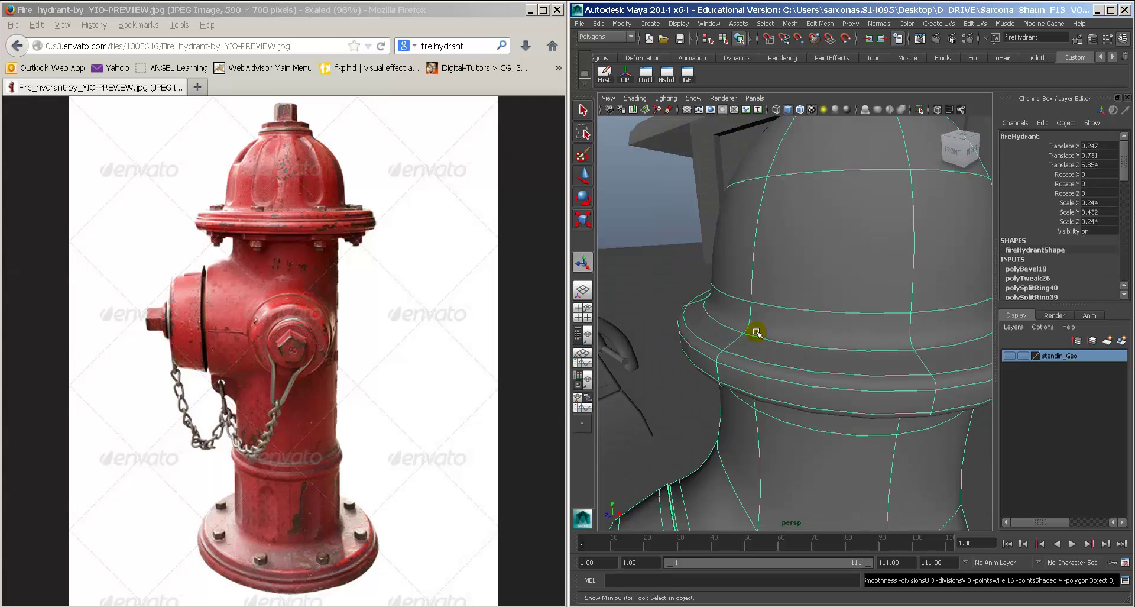
pyautogui.press('1')
# Step: Extrude the cap brim's outer side faces and narrow them vertically, then extrude the resulting band outward
pyautogui.moveTo(727, 367); pyautogui.dragTo(717, 377, button='right')
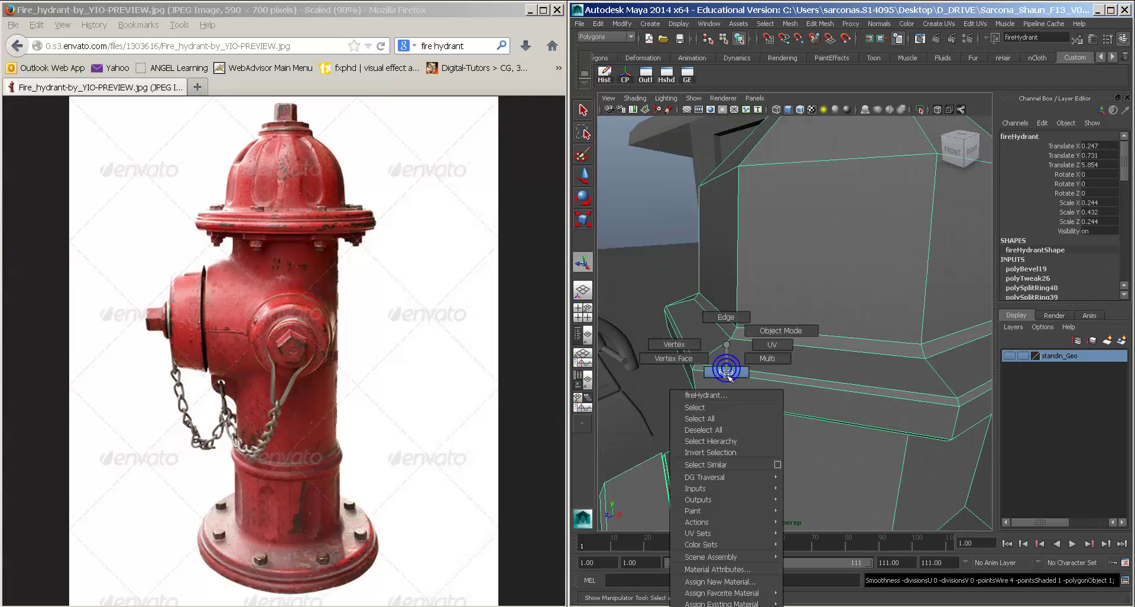
pyautogui.click(692, 373)
pyautogui.press('space')
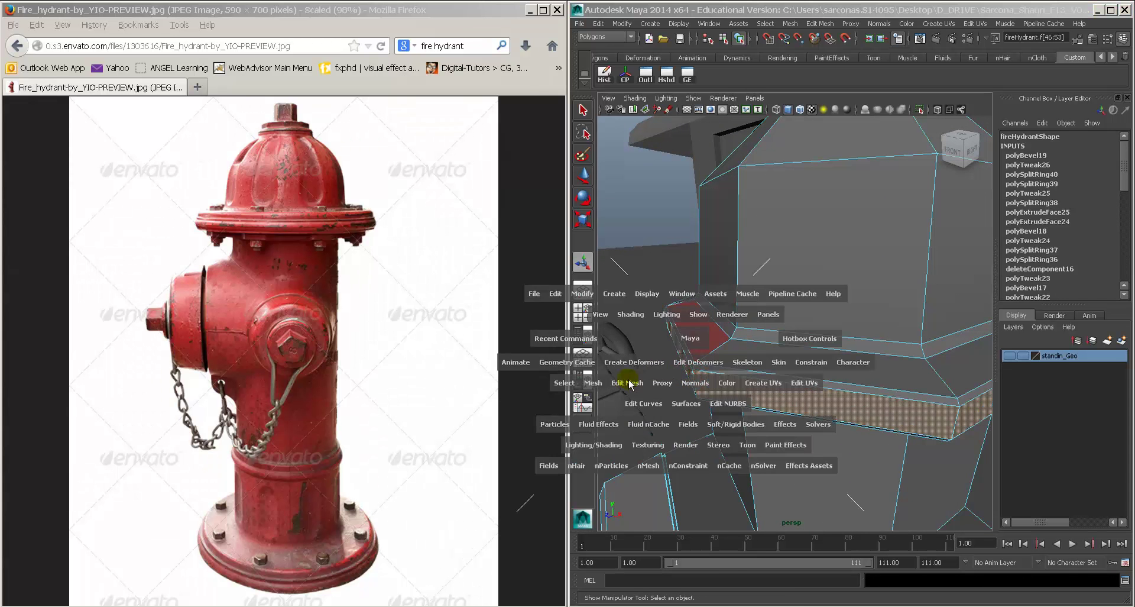
pyautogui.moveTo(631, 383); pyautogui.dragTo(652, 253)
pyautogui.keyDown('alt'); pyautogui.moveTo(721, 267); pyautogui.dragTo(775, 354); pyautogui.keyUp('alt')
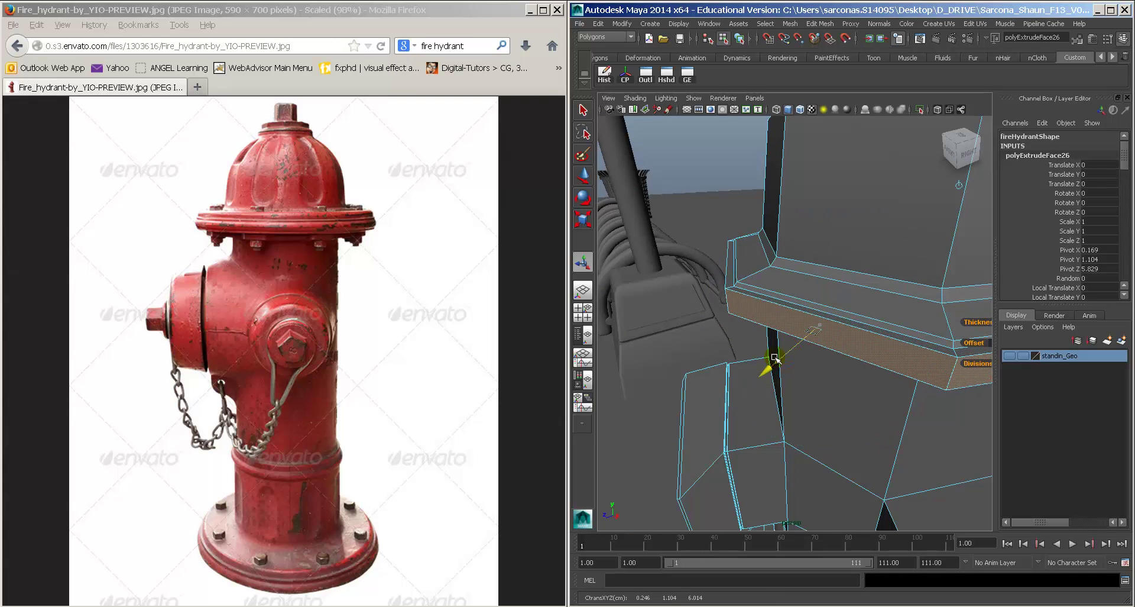
pyautogui.hotkey('ctrl', 'z')
pyautogui.moveTo(824, 216); pyautogui.dragTo(825, 231)
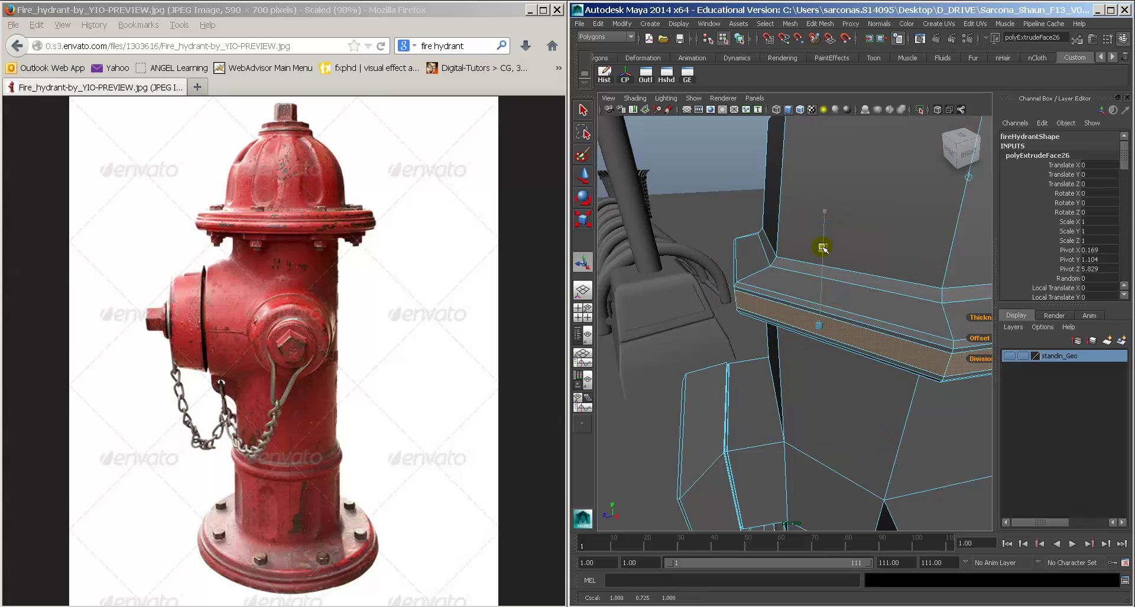
pyautogui.moveTo(796, 343); pyautogui.dragTo(791, 348)
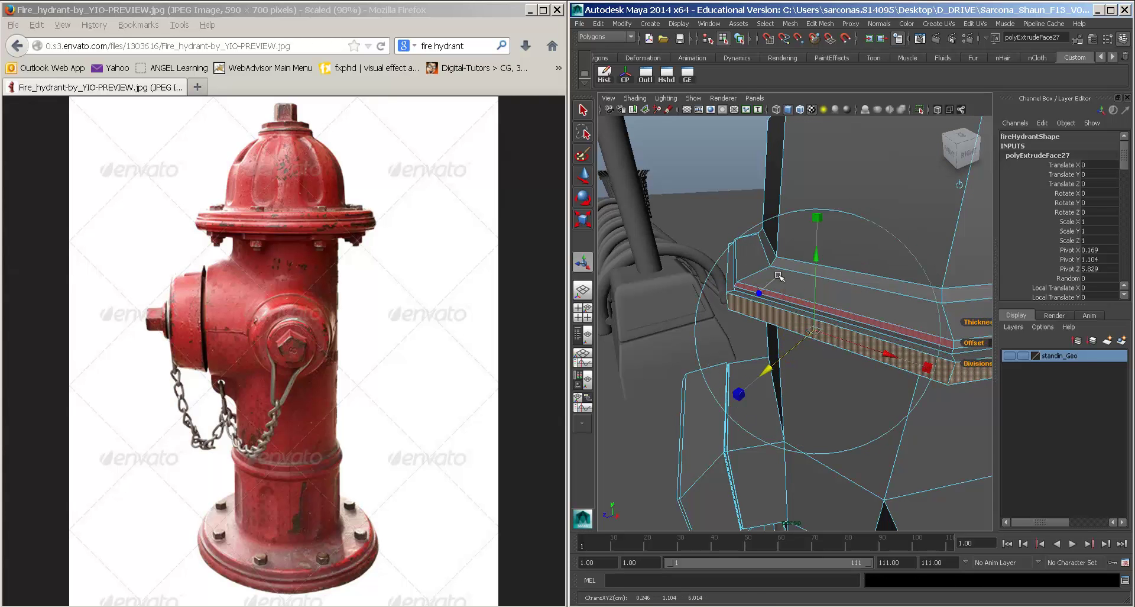
# Step: Apply Connect Components to the edge loop on top of the brim near the base of the dome
pyautogui.click(778, 275)
pyautogui.keyDown('alt'); pyautogui.moveTo(769, 276); pyautogui.dragTo(826, 280); pyautogui.keyUp('alt')
pyautogui.click(826, 265)
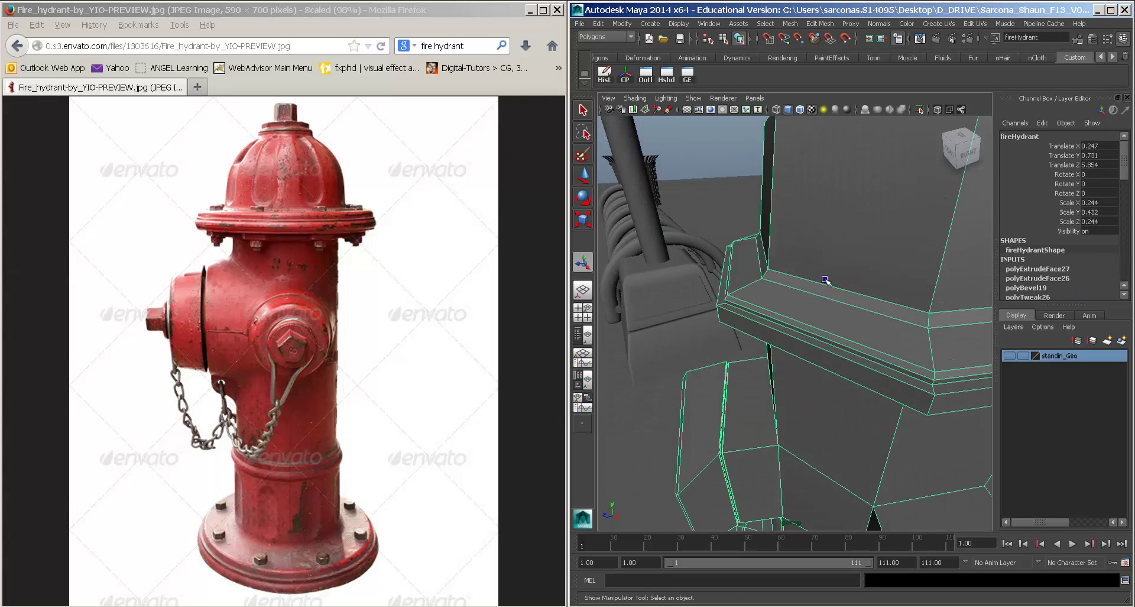
pyautogui.moveTo(826, 280); pyautogui.dragTo(815, 252, button='right')
pyautogui.click(816, 294)
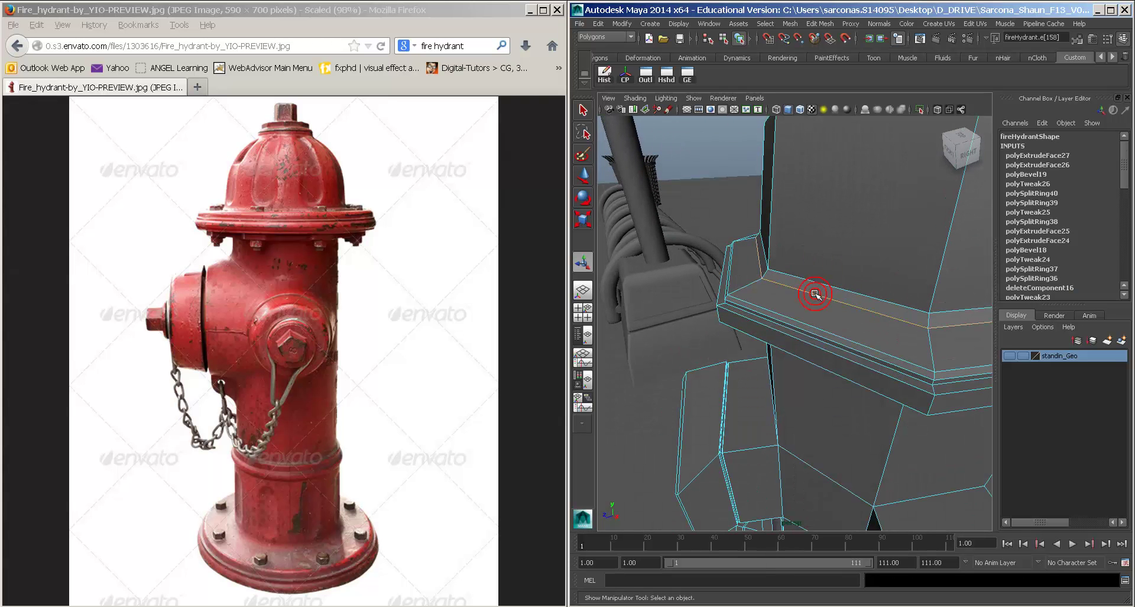
pyautogui.hotkey('ctrl', 'e')
pyautogui.click(818, 307)
pyautogui.keyDown('alt'); pyautogui.moveTo(818, 304); pyautogui.dragTo(869, 273); pyautogui.keyUp('alt')
pyautogui.keyDown('alt'); pyautogui.moveTo(869, 274); pyautogui.dragTo(788, 301, button='middle'); pyautogui.keyUp('alt')
pyautogui.press('space')
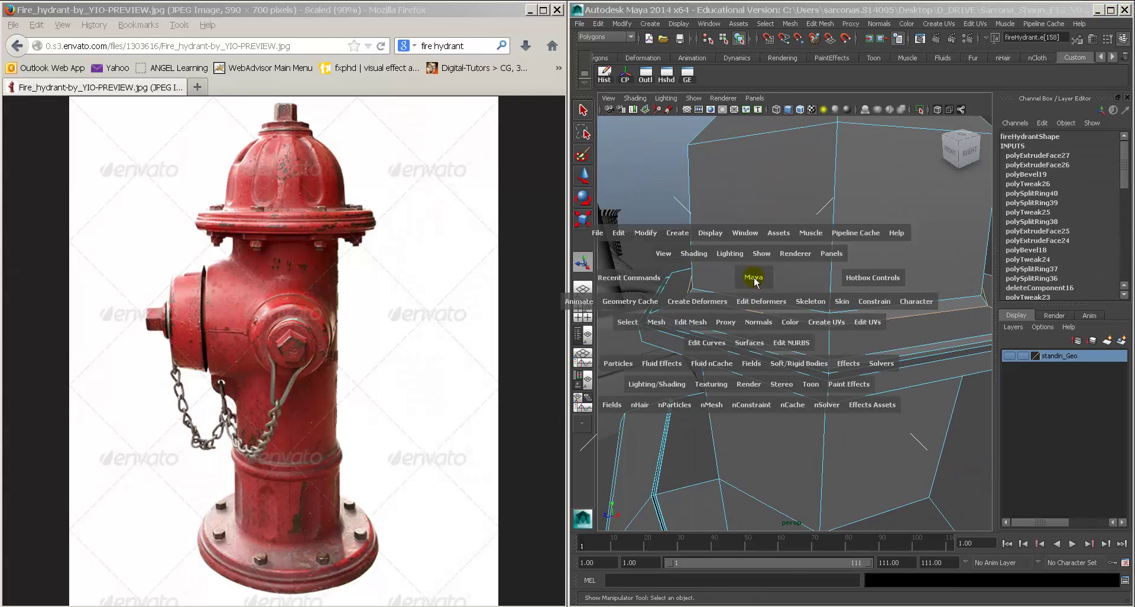
pyautogui.moveTo(689, 322); pyautogui.dragTo(763, 459)
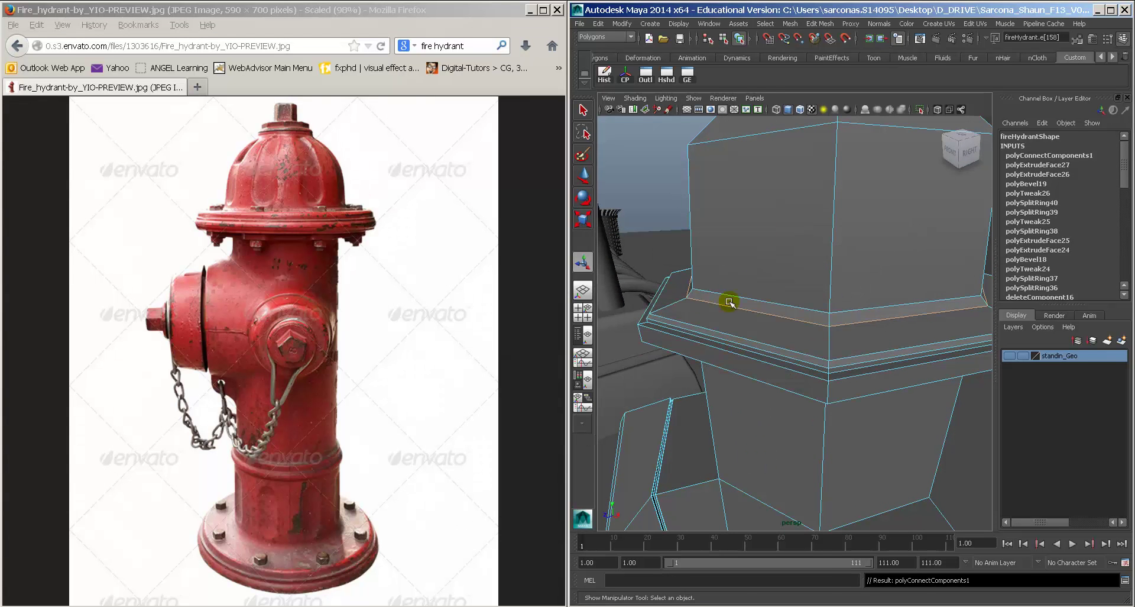
# Step: Insert edge loops near the dome's base and on the neck just beneath the brim, and preview the cap smoothed
pyautogui.press('F8')
pyautogui.press('space')
pyautogui.moveTo(721, 288); pyautogui.dragTo(783, 369)
pyautogui.click(685, 303)
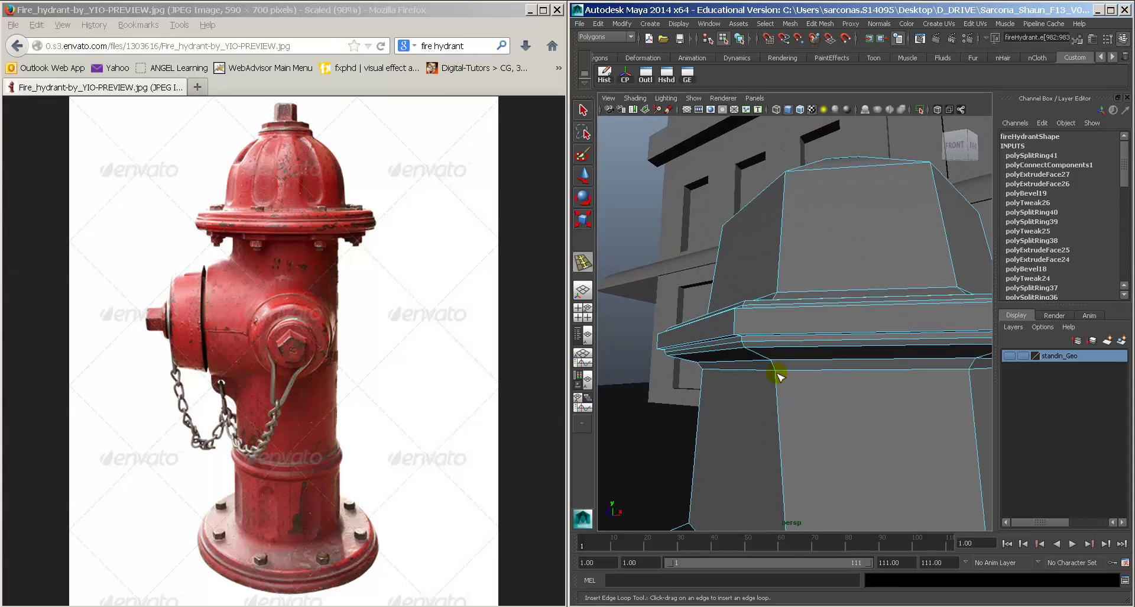
pyautogui.click(774, 374)
pyautogui.press('3')
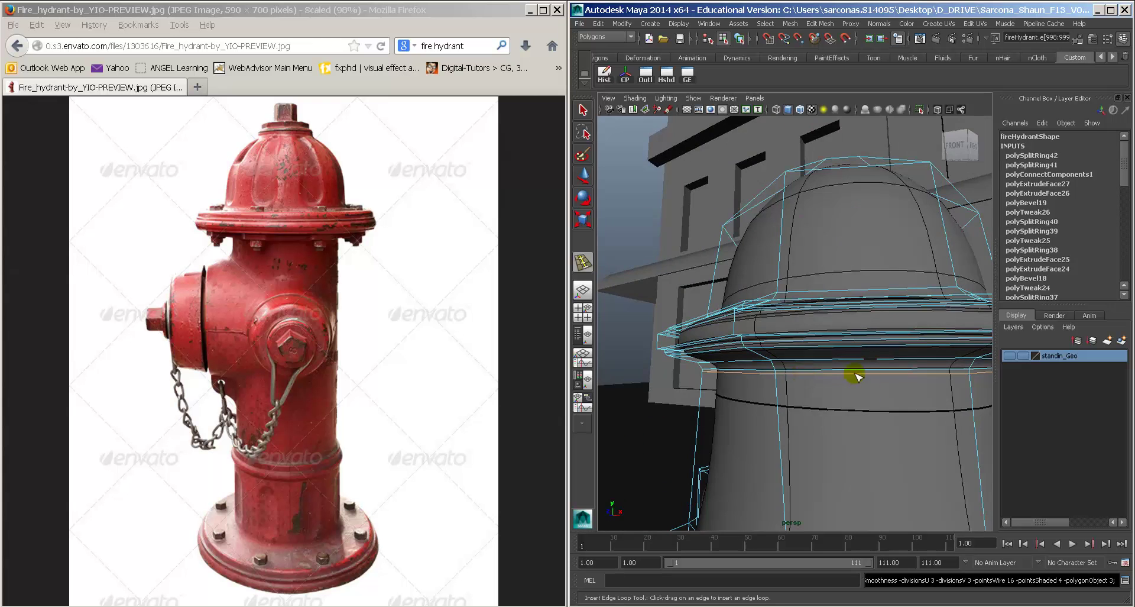
pyautogui.keyDown('alt'); pyautogui.moveTo(856, 376); pyautogui.dragTo(792, 326); pyautogui.keyUp('alt')
pyautogui.press('w')
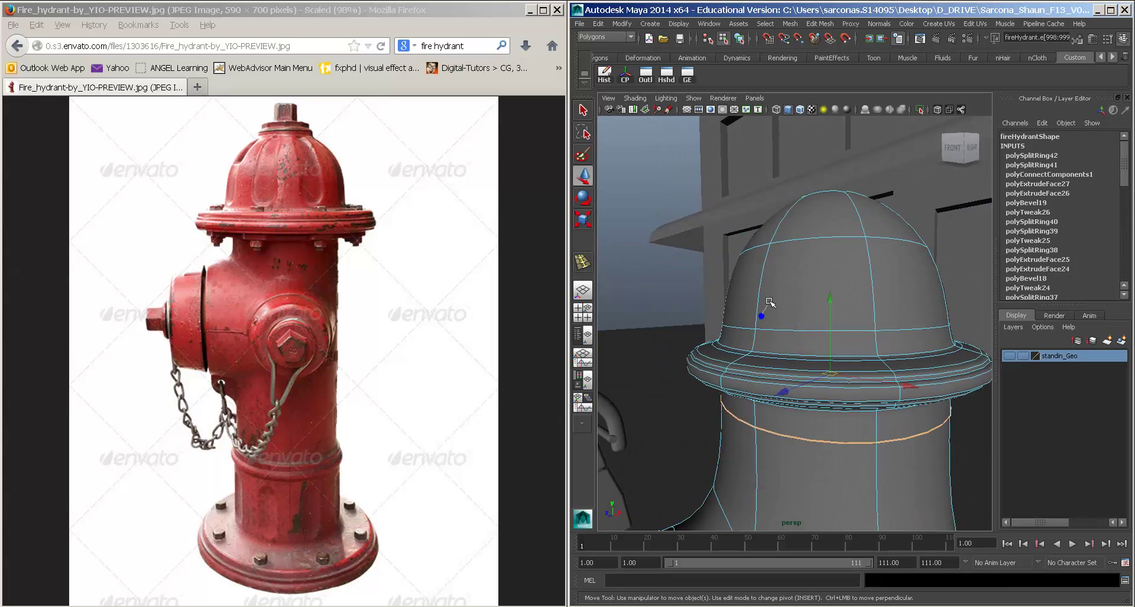
pyautogui.click(641, 246)
# Step: Return the hydrant to its unsmoothed display and examine its outline and outlets from the front
pyautogui.keyDown('alt'); pyautogui.moveTo(866, 370); pyautogui.dragTo(803, 373); pyautogui.keyUp('alt')
pyautogui.click(786, 360)
pyautogui.press('1')
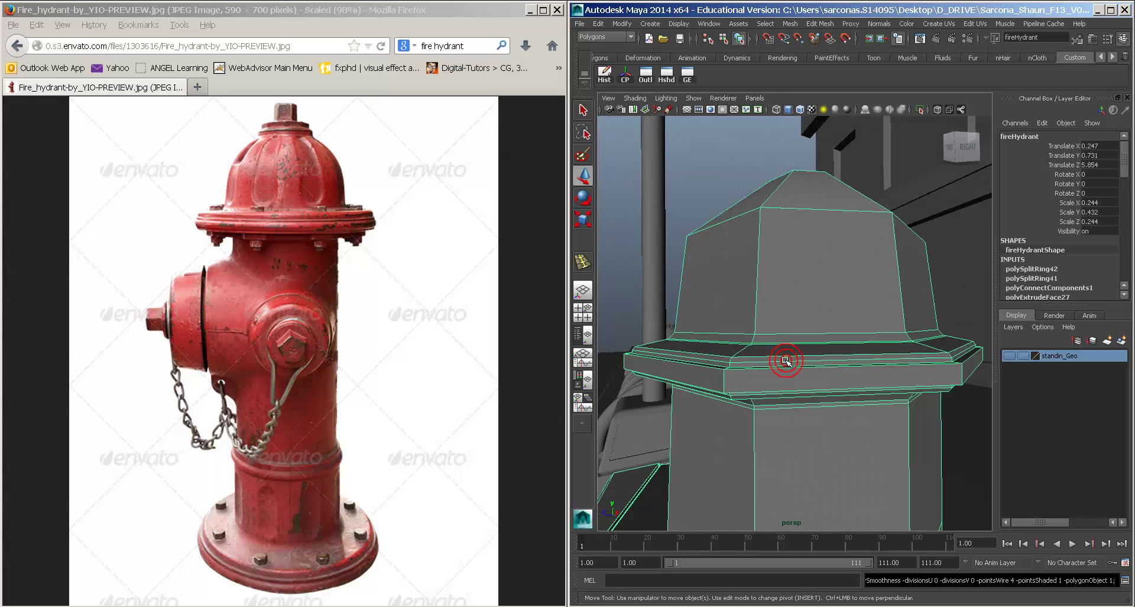
pyautogui.press('space')
pyautogui.moveTo(739, 351)
pyautogui.keyDown('alt'); pyautogui.mouseDown()
pyautogui.moveTo(727, 352)
pyautogui.moveTo(750, 354)
pyautogui.mouseUp(); pyautogui.keyUp('alt')
pyautogui.press('space')
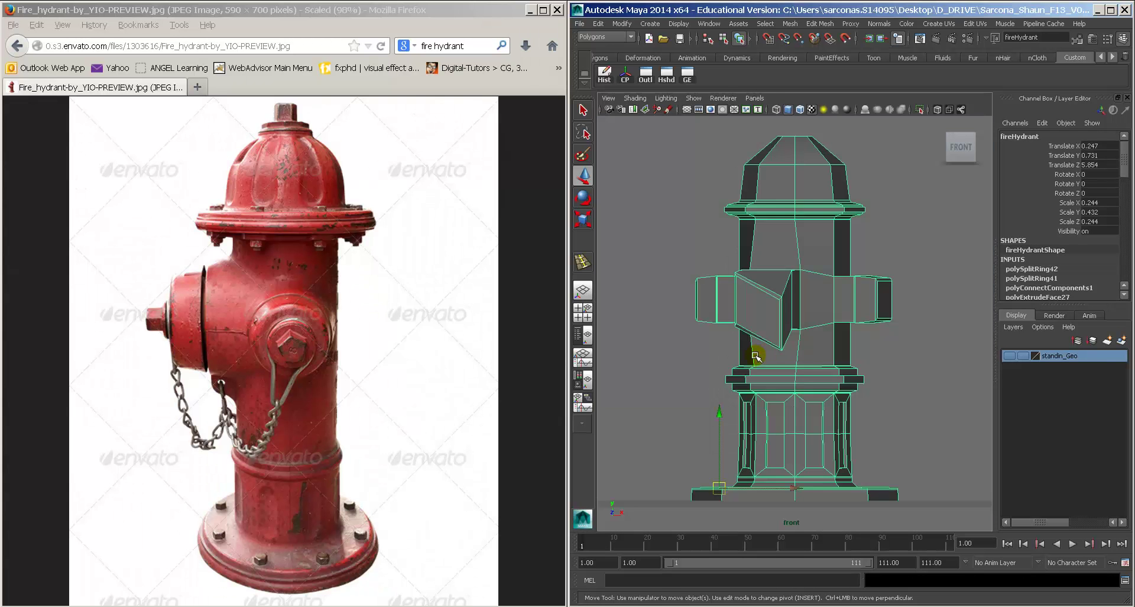
pyautogui.keyDown('alt'); pyautogui.moveTo(788, 346); pyautogui.dragTo(791, 351, button='middle'); pyautogui.keyUp('alt')
pyautogui.moveTo(793, 352)
pyautogui.keyDown('alt'); pyautogui.mouseDown(button='right')
pyautogui.moveTo(851, 356)
pyautogui.moveTo(849, 343)
pyautogui.moveTo(809, 363)
pyautogui.mouseUp(button='right'); pyautogui.keyUp('alt')
pyautogui.keyDown('alt'); pyautogui.moveTo(809, 363); pyautogui.dragTo(856, 349); pyautogui.keyUp('alt')
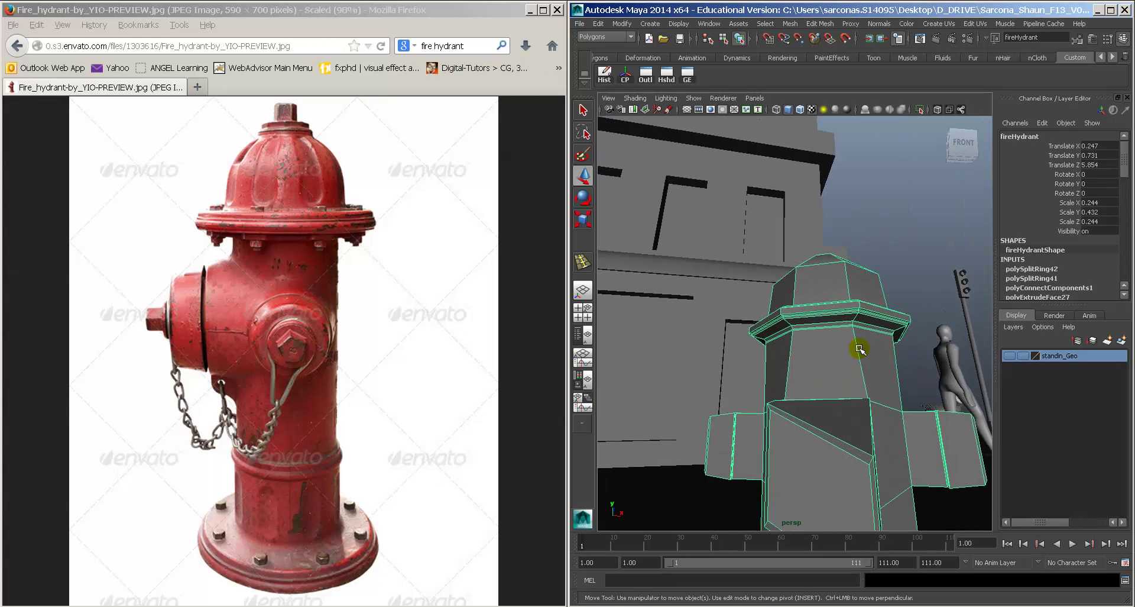
# Step: Raise the misplaced corner vertices of the front outlet to level its slanted lower edge
pyautogui.keyDown('alt'); pyautogui.moveTo(856, 349); pyautogui.dragTo(833, 303, button='middle'); pyautogui.keyUp('alt')
pyautogui.keyDown('alt'); pyautogui.moveTo(833, 303); pyautogui.dragTo(763, 408); pyautogui.keyUp('alt')
pyautogui.moveTo(763, 407); pyautogui.dragTo(736, 395, button='right')
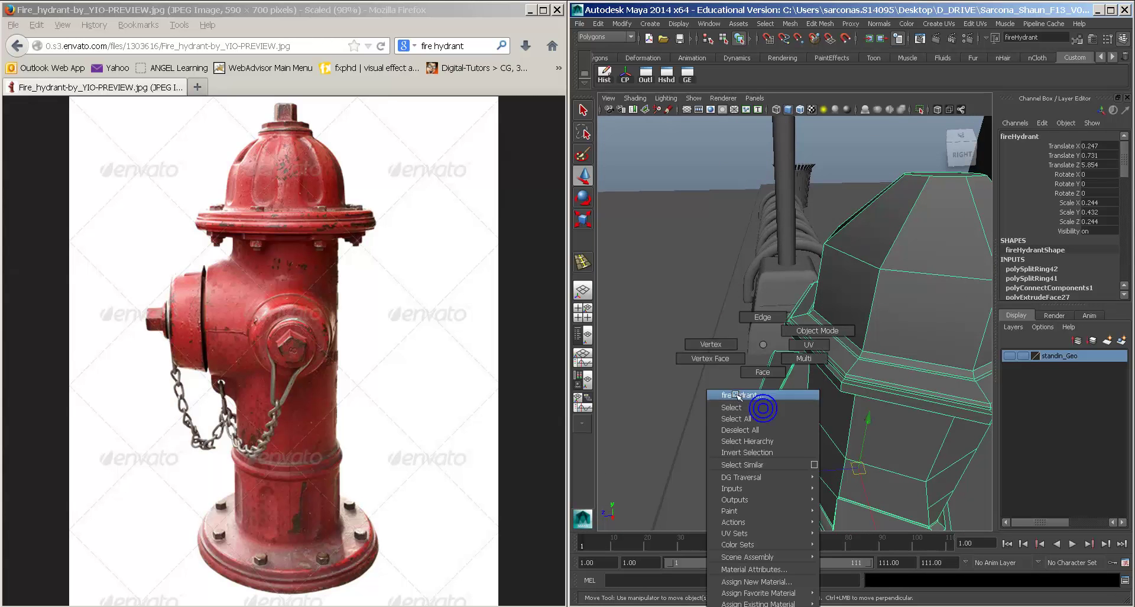
pyautogui.moveTo(714, 346); pyautogui.dragTo(714, 346, button='right')
pyautogui.press('4')
pyautogui.click(755, 423)
pyautogui.keyDown('alt'); pyautogui.moveTo(756, 424); pyautogui.dragTo(863, 343); pyautogui.keyUp('alt')
pyautogui.press('5')
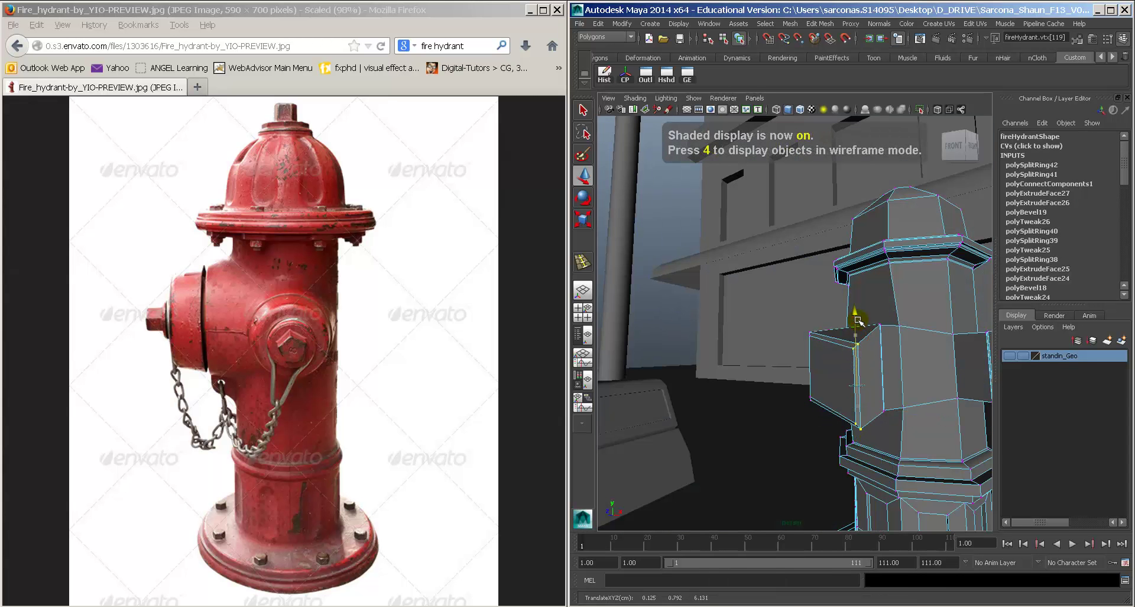
pyautogui.keyDown('alt'); pyautogui.moveTo(858, 301); pyautogui.dragTo(878, 354); pyautogui.keyUp('alt')
pyautogui.press('space')
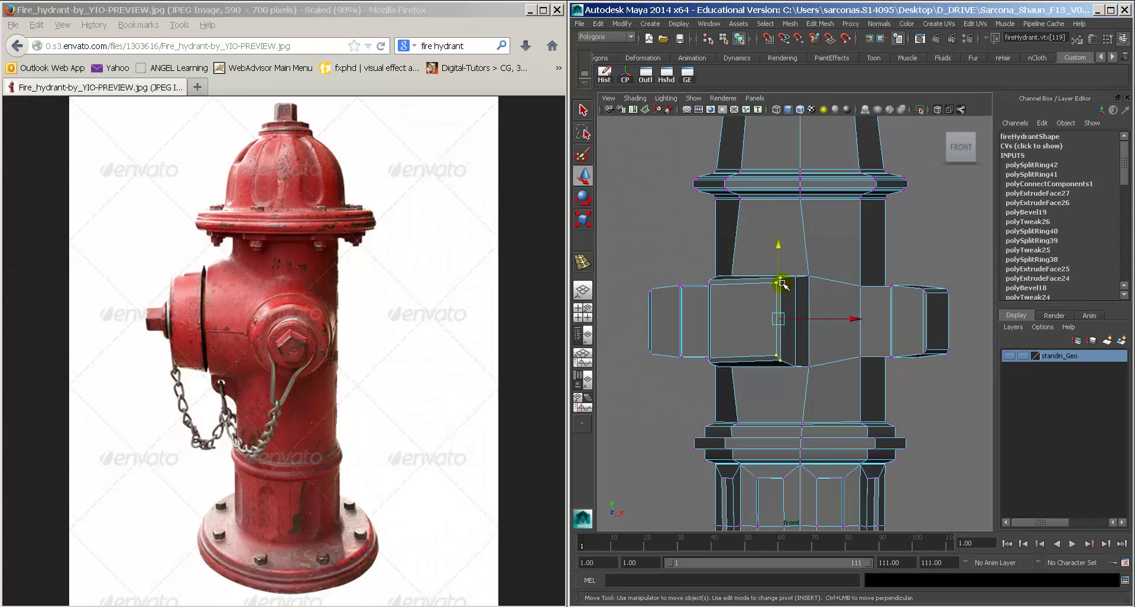
# Step: Preview the whole hydrant smoothed with the corrected outlet, and return to the unsmoothed display
pyautogui.moveTo(853, 303); pyautogui.dragTo(880, 281, button='right')
pyautogui.keyDown('alt'); pyautogui.moveTo(857, 274); pyautogui.dragTo(855, 314, button='middle'); pyautogui.keyUp('alt')
pyautogui.press('space')
pyautogui.moveTo(855, 315)
pyautogui.mouseDown()
pyautogui.moveTo(856, 295)
pyautogui.moveTo(860, 346)
pyautogui.mouseUp()
pyautogui.click(833, 297)
pyautogui.press('5')
pyautogui.keyDown('alt'); pyautogui.moveTo(786, 372); pyautogui.dragTo(743, 397, button='middle'); pyautogui.keyUp('alt')
pyautogui.press('3')
pyautogui.click(867, 387)
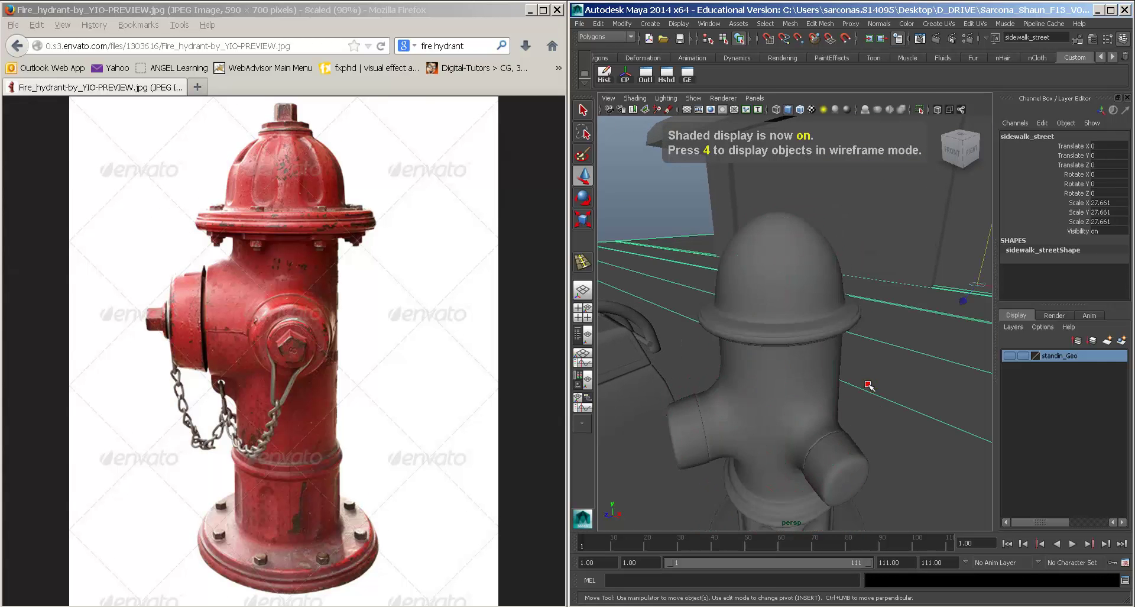
pyautogui.keyDown('alt'); pyautogui.moveTo(842, 390); pyautogui.dragTo(875, 381); pyautogui.keyUp('alt')
pyautogui.click(801, 362)
pyautogui.press('1')
# Step: Flatten the edge loop where the neck meets the underside of the cap brim by scaling it vertically
pyautogui.keyDown('alt'); pyautogui.moveTo(800, 362); pyautogui.dragTo(840, 342, button='right'); pyautogui.keyUp('alt')
pyautogui.keyDown('alt'); pyautogui.moveTo(840, 342); pyautogui.dragTo(839, 340); pyautogui.keyUp('alt')
pyautogui.keyDown('alt'); pyautogui.moveTo(838, 339); pyautogui.dragTo(800, 350, button='right'); pyautogui.keyUp('alt')
pyautogui.keyDown('alt'); pyautogui.moveTo(800, 349); pyautogui.dragTo(825, 339); pyautogui.keyUp('alt')
pyautogui.moveTo(825, 338)
pyautogui.keyDown('alt'); pyautogui.mouseDown(button='middle')
pyautogui.moveTo(844, 335)
pyautogui.moveTo(818, 341)
pyautogui.mouseUp(button='middle'); pyautogui.keyUp('alt')
pyautogui.keyDown('alt'); pyautogui.moveTo(819, 341); pyautogui.dragTo(803, 321); pyautogui.keyUp('alt')
pyautogui.moveTo(803, 321)
pyautogui.mouseDown(button='right')
pyautogui.moveTo(793, 297)
pyautogui.moveTo(795, 307)
pyautogui.mouseUp(button='right')
pyautogui.keyDown('alt'); pyautogui.moveTo(798, 321); pyautogui.dragTo(778, 348); pyautogui.keyUp('alt')
pyautogui.keyDown('alt'); pyautogui.moveTo(778, 347); pyautogui.dragTo(811, 346, button='right'); pyautogui.keyUp('alt')
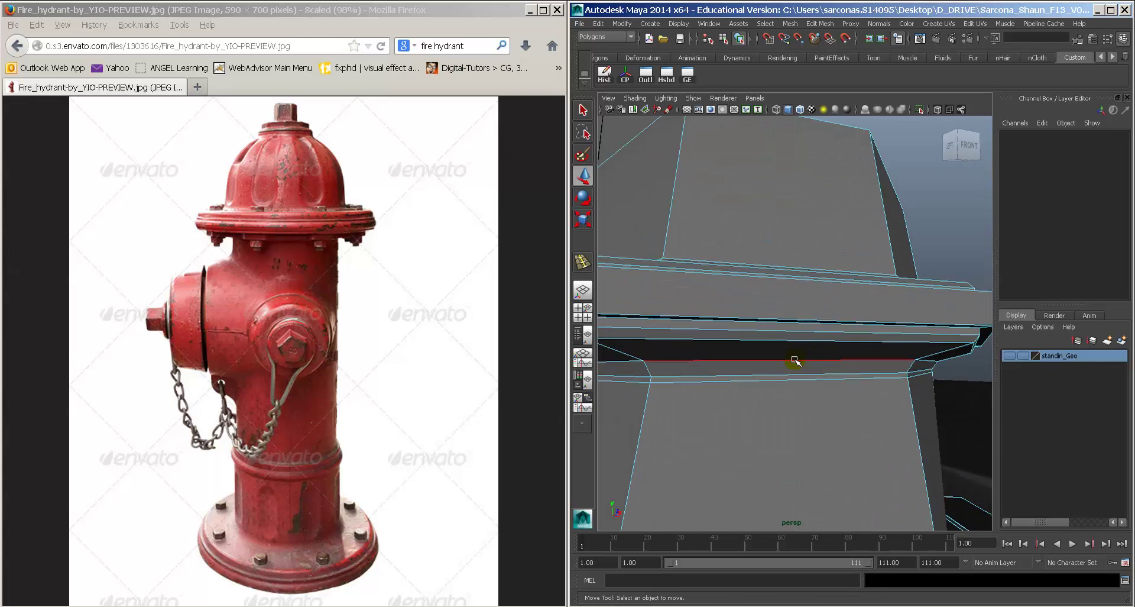
pyautogui.click(795, 360)
pyautogui.keyDown('alt'); pyautogui.moveTo(795, 360); pyautogui.dragTo(846, 344); pyautogui.keyUp('alt')
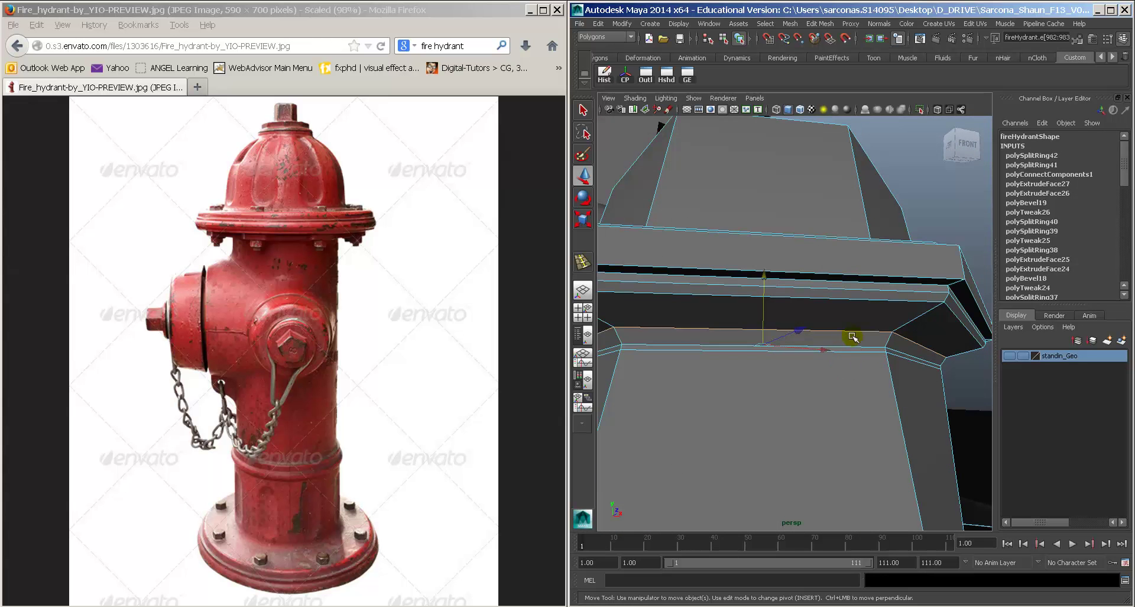
pyautogui.press('r')
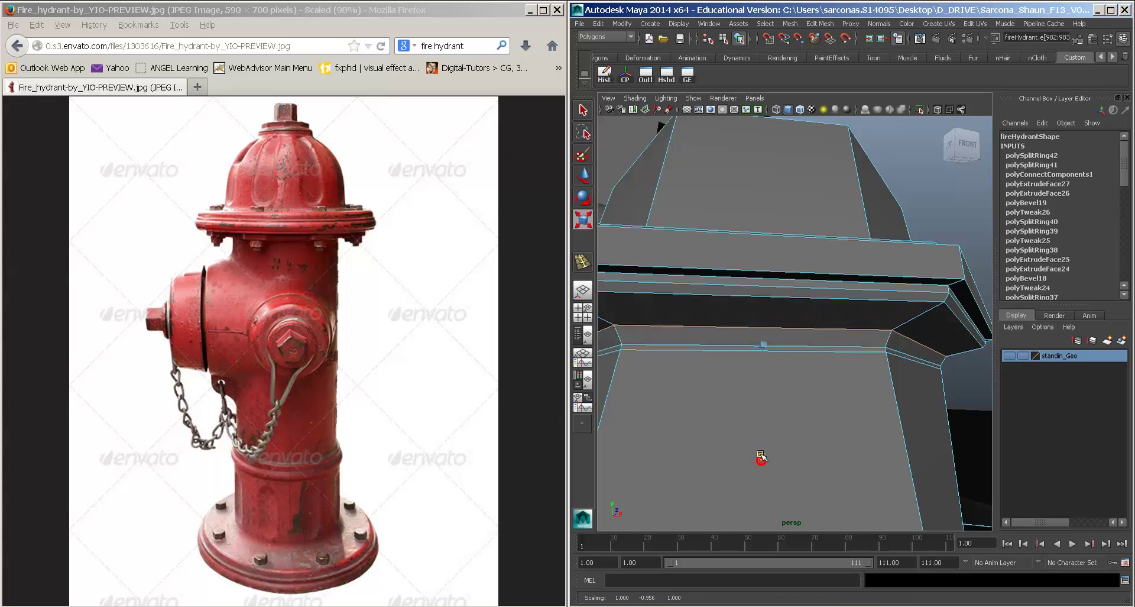
pyautogui.keyDown('alt'); pyautogui.moveTo(757, 426); pyautogui.dragTo(799, 430); pyautogui.keyUp('alt')
pyautogui.keyDown('alt'); pyautogui.moveTo(799, 430); pyautogui.dragTo(794, 449); pyautogui.keyUp('alt')
pyautogui.press('space')
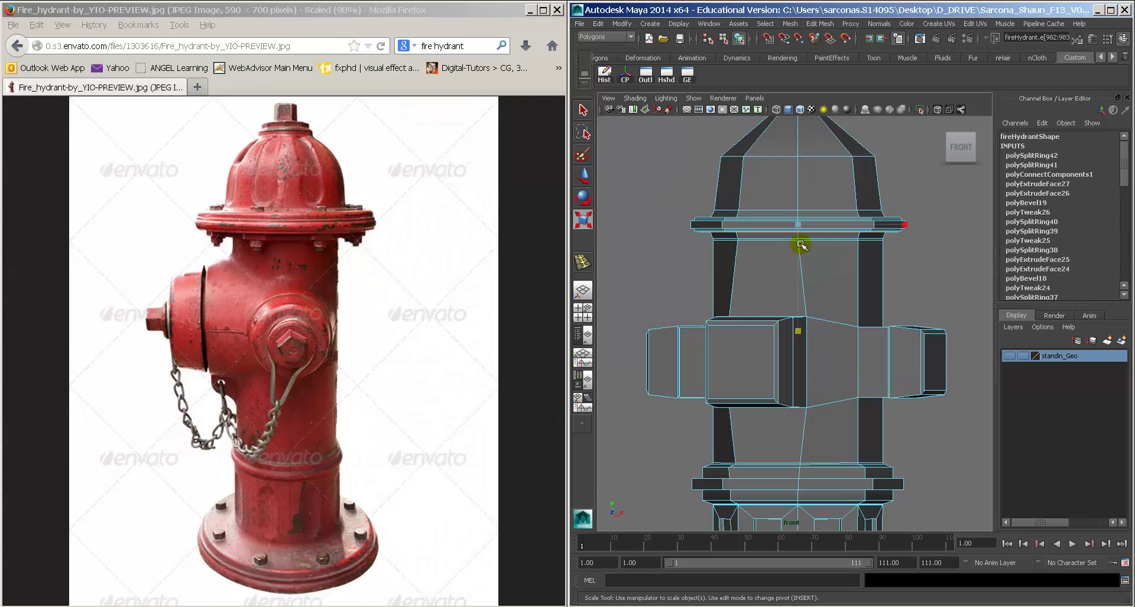
# Step: Move the two upper neck edge loops up against the brim's underside and the loop at the dome's base down toward the brim
pyautogui.press('w')
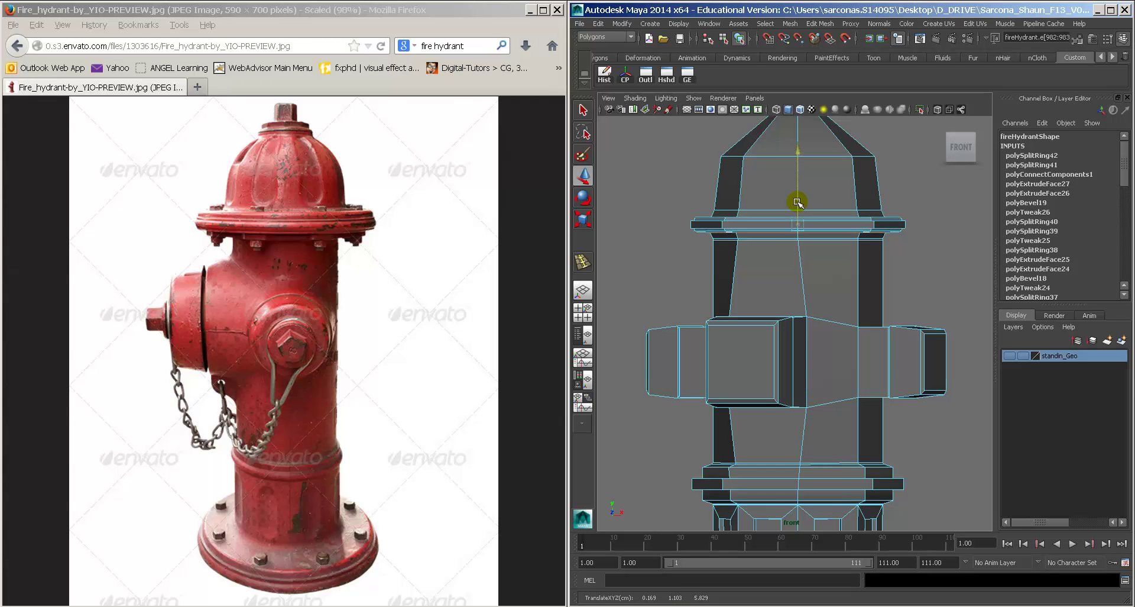
pyautogui.keyDown('alt'); pyautogui.moveTo(742, 254); pyautogui.dragTo(979, 285, button='right'); pyautogui.keyUp('alt')
pyautogui.keyDown('alt'); pyautogui.moveTo(799, 238); pyautogui.dragTo(935, 465, button='middle'); pyautogui.keyUp('alt')
pyautogui.keyDown('alt'); pyautogui.moveTo(831, 373); pyautogui.dragTo(862, 339, button='right'); pyautogui.keyUp('alt')
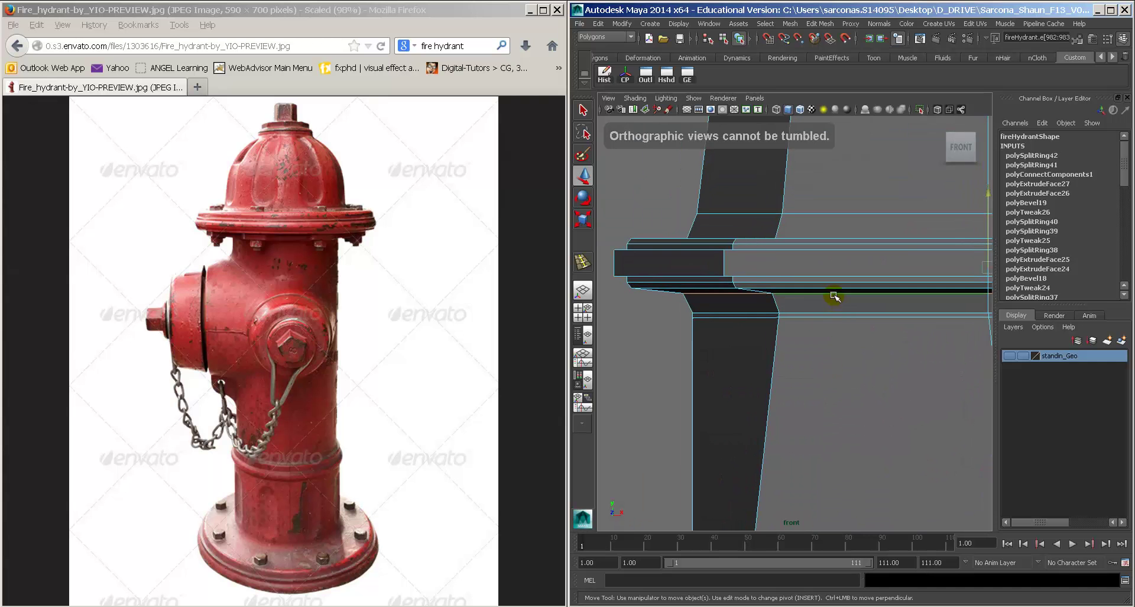
pyautogui.scroll(3, 834, 294)
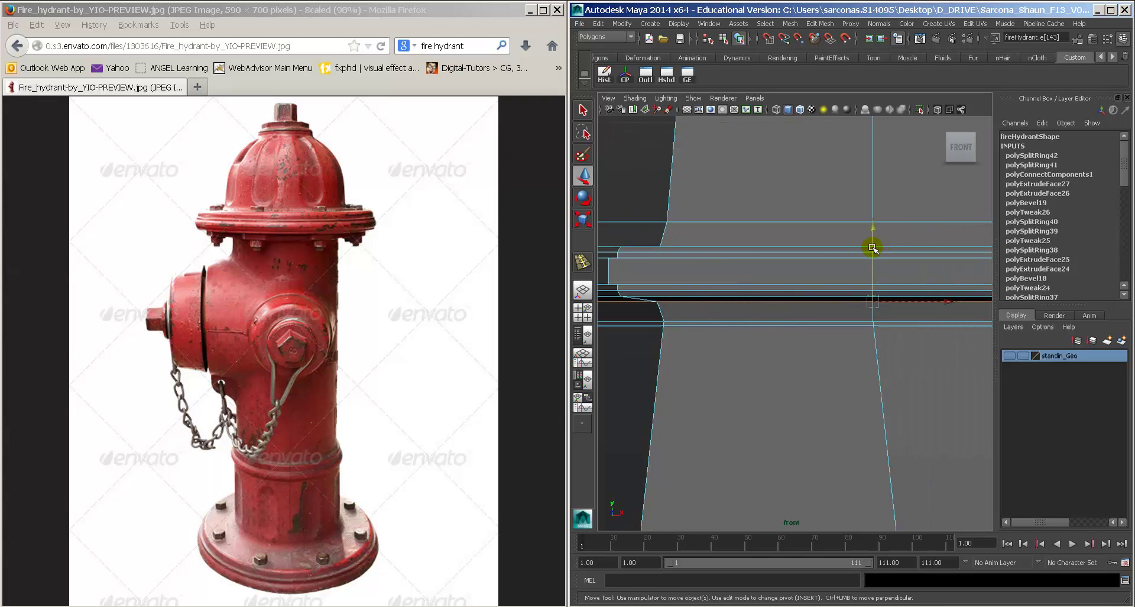
pyautogui.moveTo(872, 248); pyautogui.dragTo(873, 242)
pyautogui.keyDown('alt'); pyautogui.moveTo(802, 281); pyautogui.dragTo(852, 276, button='middle'); pyautogui.keyUp('alt')
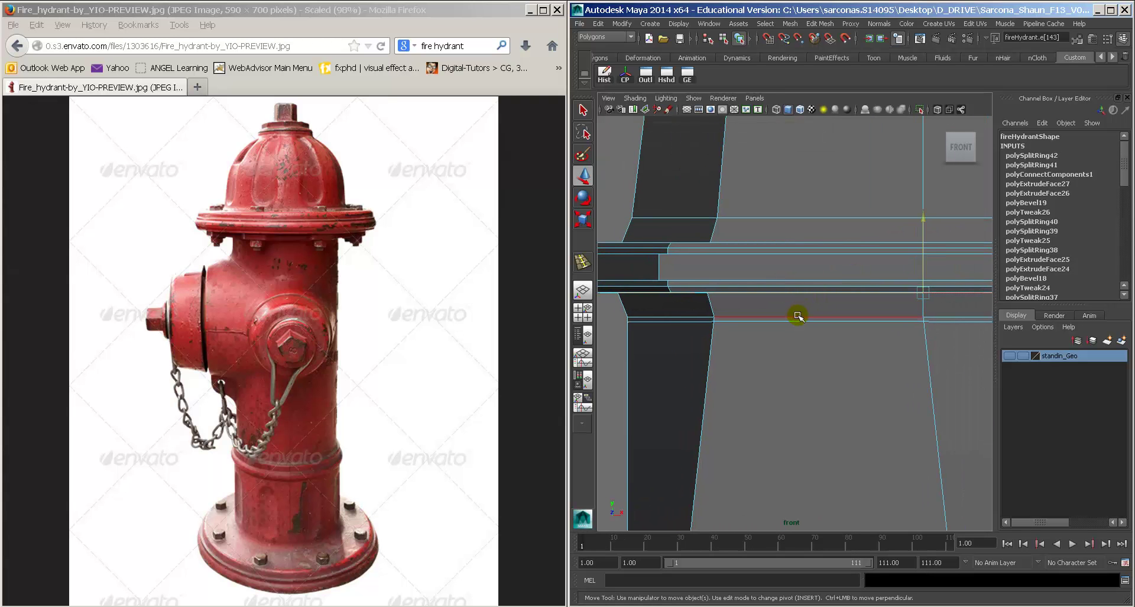
pyautogui.moveTo(922, 271); pyautogui.dragTo(922, 250)
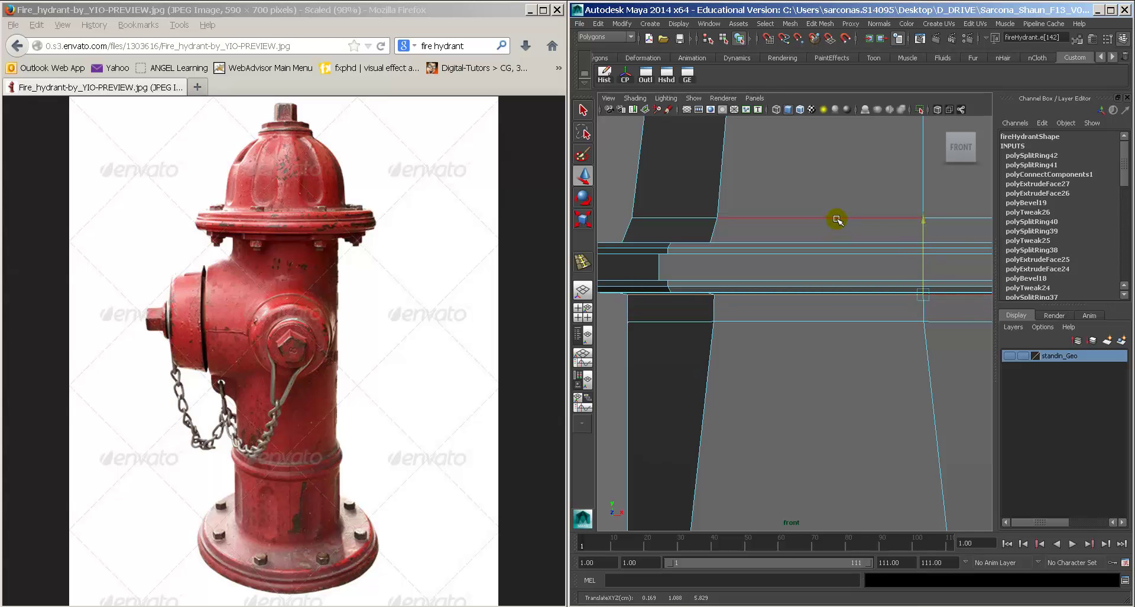
pyautogui.moveTo(920, 174); pyautogui.dragTo(874, 185)
# Step: Preview the tightened brim and neck smoothed in the perspective view with nothing selected
pyautogui.press('space')
pyautogui.keyDown('alt'); pyautogui.moveTo(846, 261); pyautogui.dragTo(838, 269); pyautogui.keyUp('alt')
pyautogui.press('3')
pyautogui.keyDown('alt'); pyautogui.moveTo(883, 318); pyautogui.dragTo(885, 323); pyautogui.keyUp('alt')
pyautogui.scroll(-6, 881, 324)
pyautogui.moveTo(798, 340); pyautogui.dragTo(816, 331, button='right')
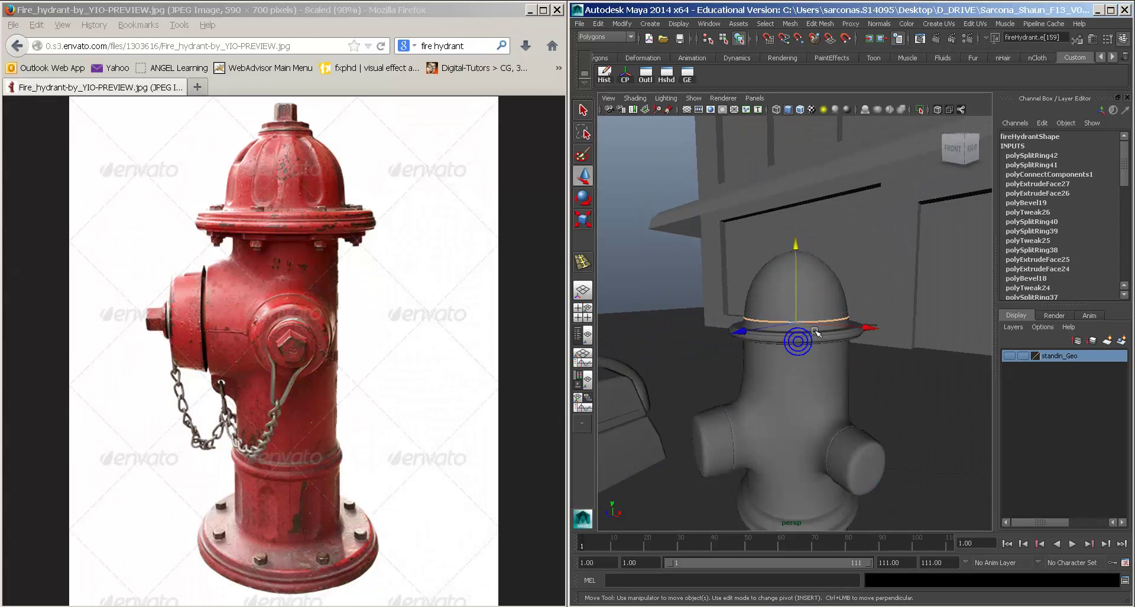
pyautogui.click(812, 333)
pyautogui.click(888, 367)
pyautogui.keyDown('alt'); pyautogui.moveTo(853, 368); pyautogui.dragTo(793, 324); pyautogui.keyUp('alt')
# Step: Select the face loops around the cap brim and widen them horizontally to about 1.103 scale
pyautogui.click(737, 345)
pyautogui.moveTo(737, 313); pyautogui.dragTo(739, 338, button='right')
pyautogui.keyDown('alt'); pyautogui.moveTo(740, 340); pyautogui.dragTo(743, 318); pyautogui.keyUp('alt')
pyautogui.click(731, 360)
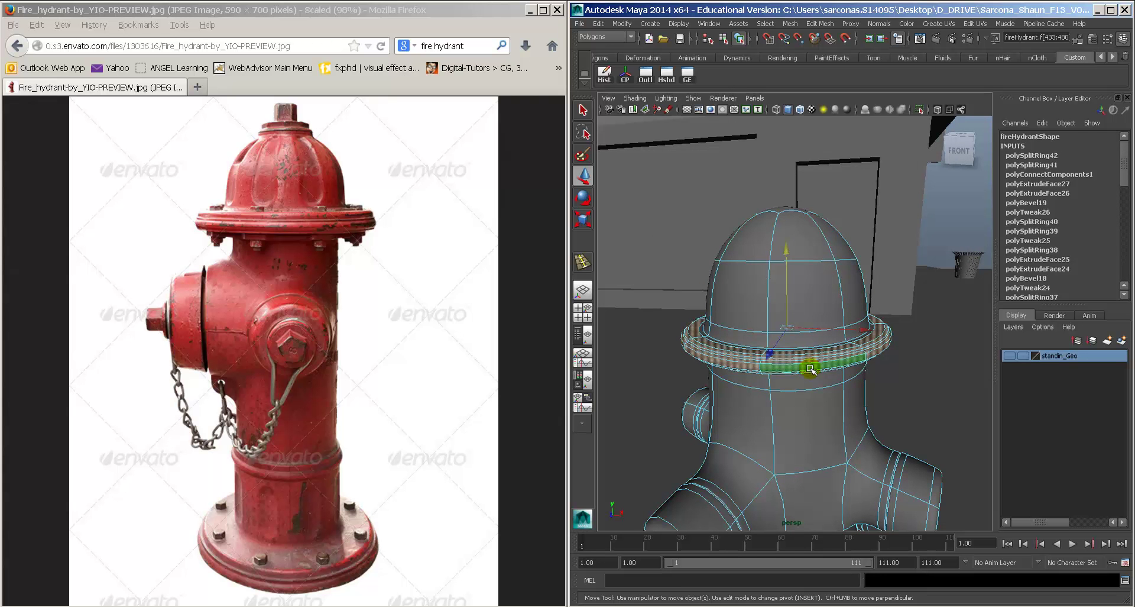
pyautogui.keyDown('alt'); pyautogui.moveTo(810, 369); pyautogui.dragTo(798, 414); pyautogui.keyUp('alt')
pyautogui.press('r')
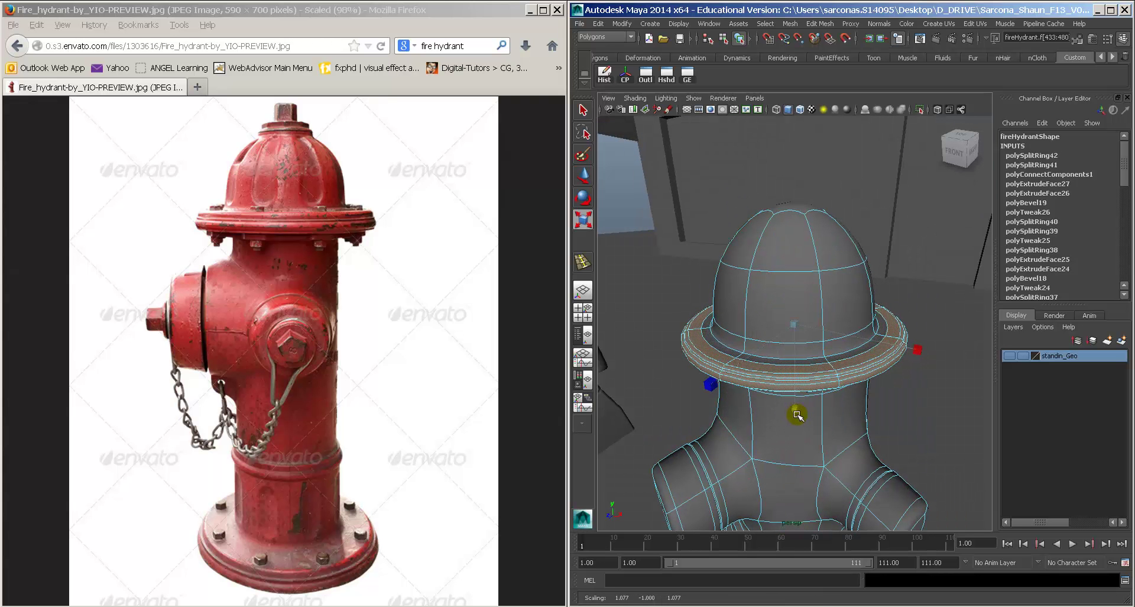
pyautogui.moveTo(797, 414); pyautogui.dragTo(800, 417, button='middle')
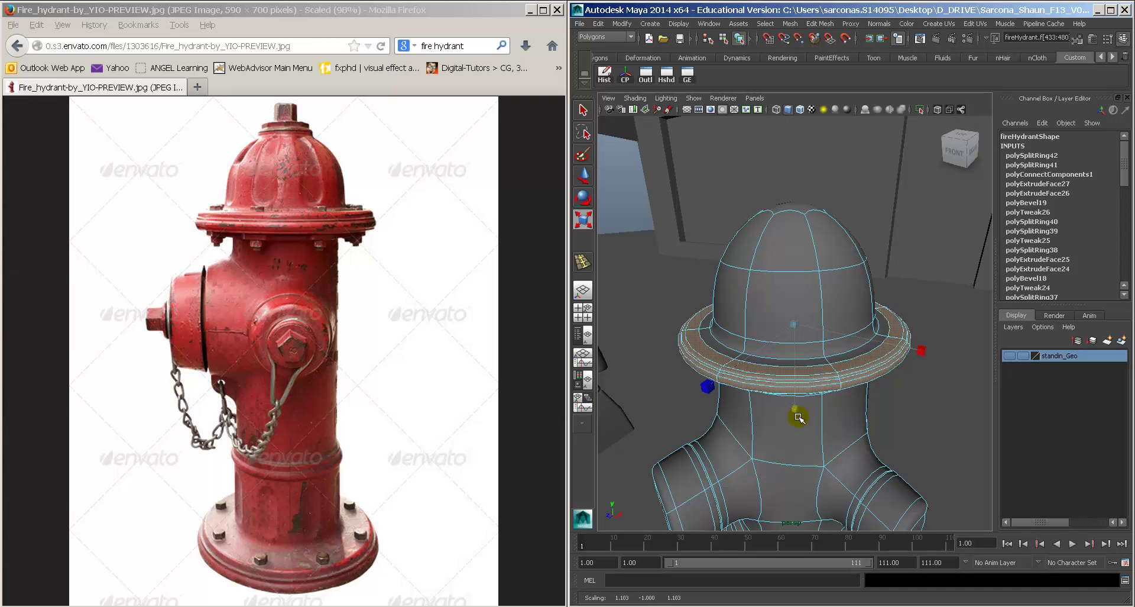
# Step: Select the dome faces above the brim, squash them vertically and lower them onto the brim
pyautogui.keyDown('alt'); pyautogui.moveTo(798, 417); pyautogui.dragTo(800, 306); pyautogui.keyUp('alt')
pyautogui.click(763, 253)
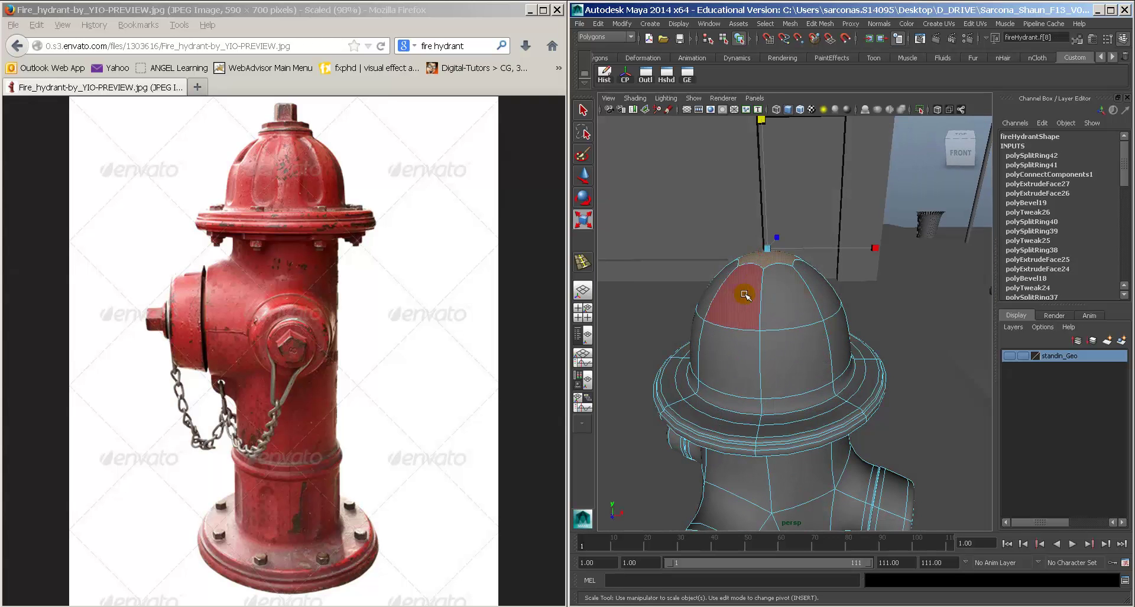
pyautogui.doubleClick(745, 296)
pyautogui.keyDown('alt'); pyautogui.moveTo(745, 296); pyautogui.dragTo(776, 255); pyautogui.keyUp('alt')
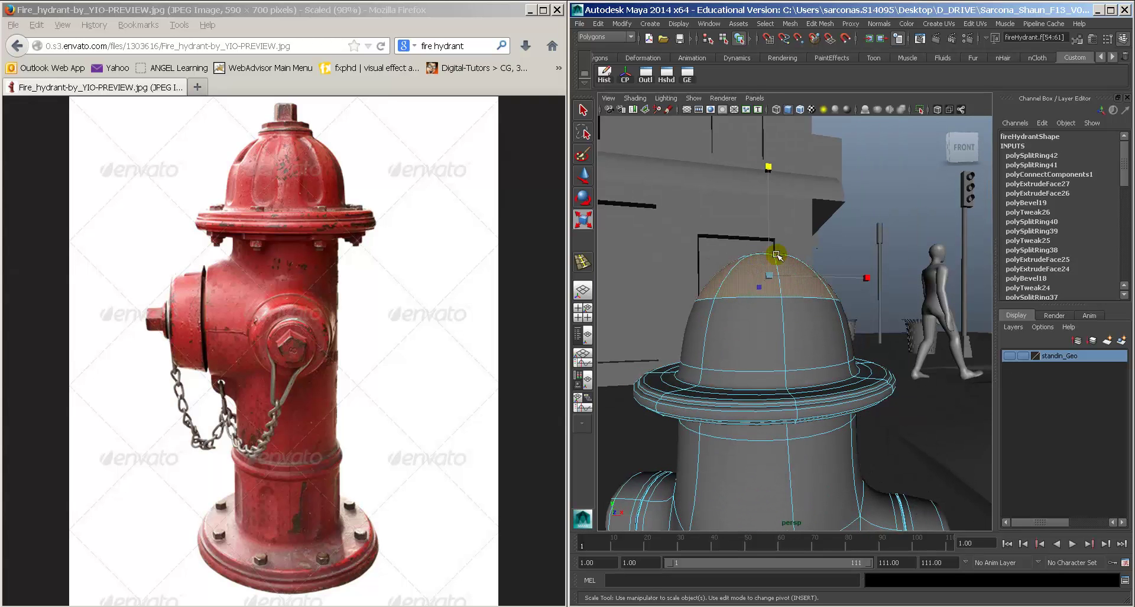
pyautogui.hotkey('shift', '.')
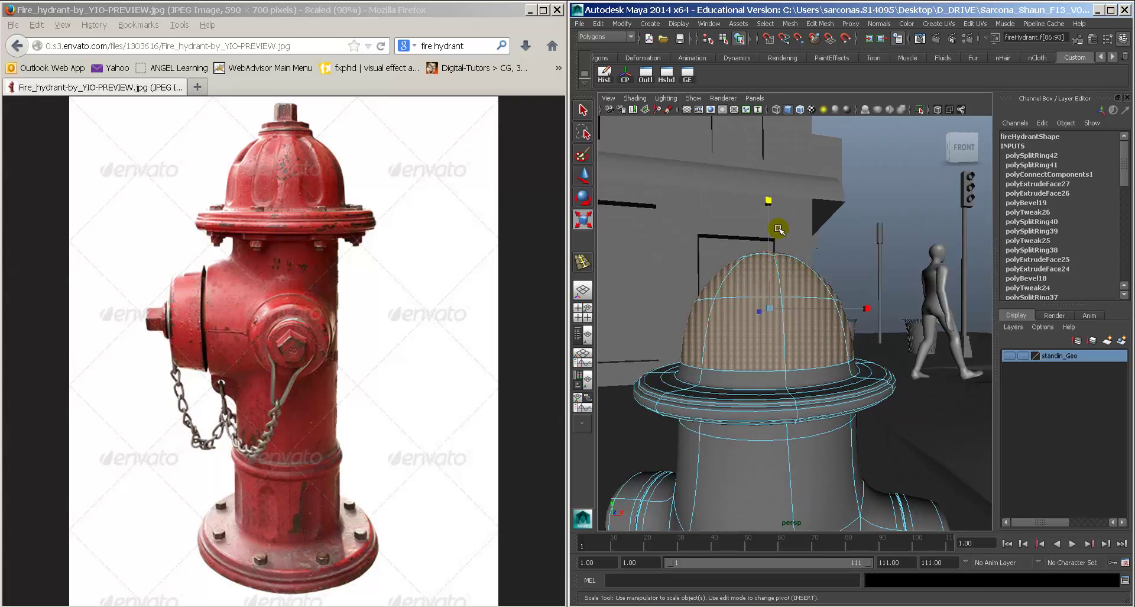
pyautogui.moveTo(769, 202); pyautogui.dragTo(769, 241)
pyautogui.press('w')
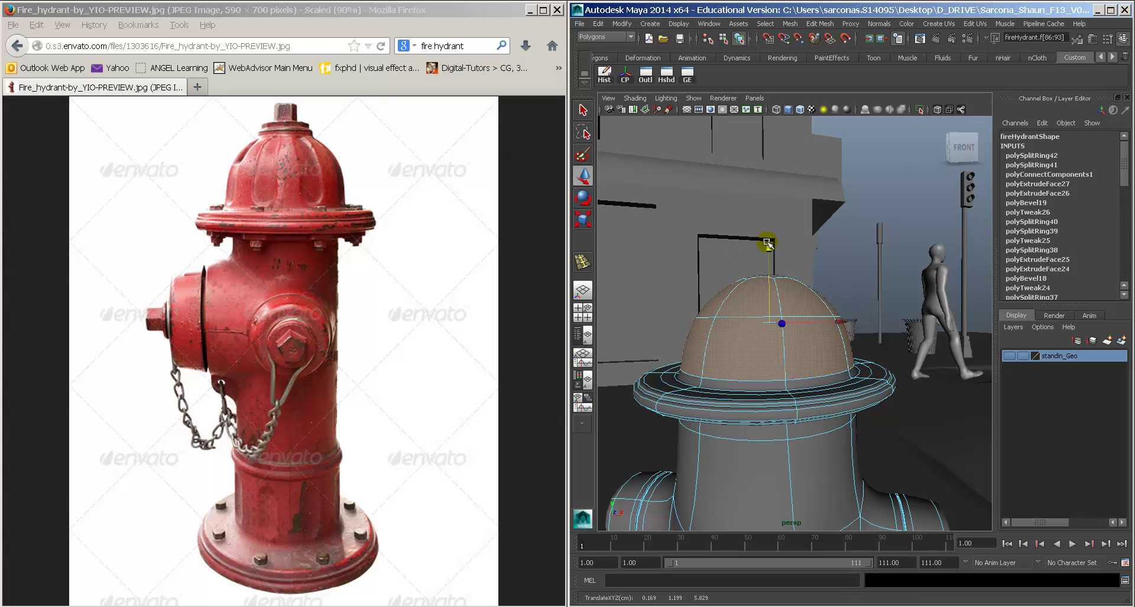
# Step: Extrude the dome's top face and scale it inward to about 0.867 in the unsmoothed display
pyautogui.keyDown('alt'); pyautogui.moveTo(849, 310); pyautogui.dragTo(801, 343); pyautogui.keyUp('alt')
pyautogui.scroll(5, 801, 343)
pyautogui.click(767, 278)
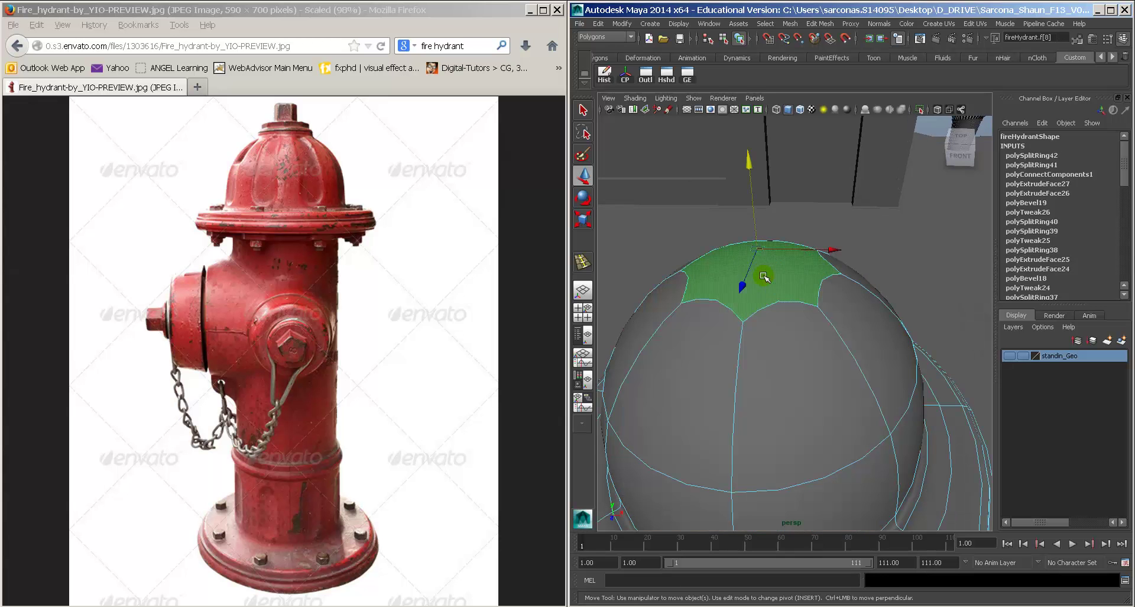
pyautogui.press('space')
pyautogui.click(704, 323)
pyautogui.click(725, 242)
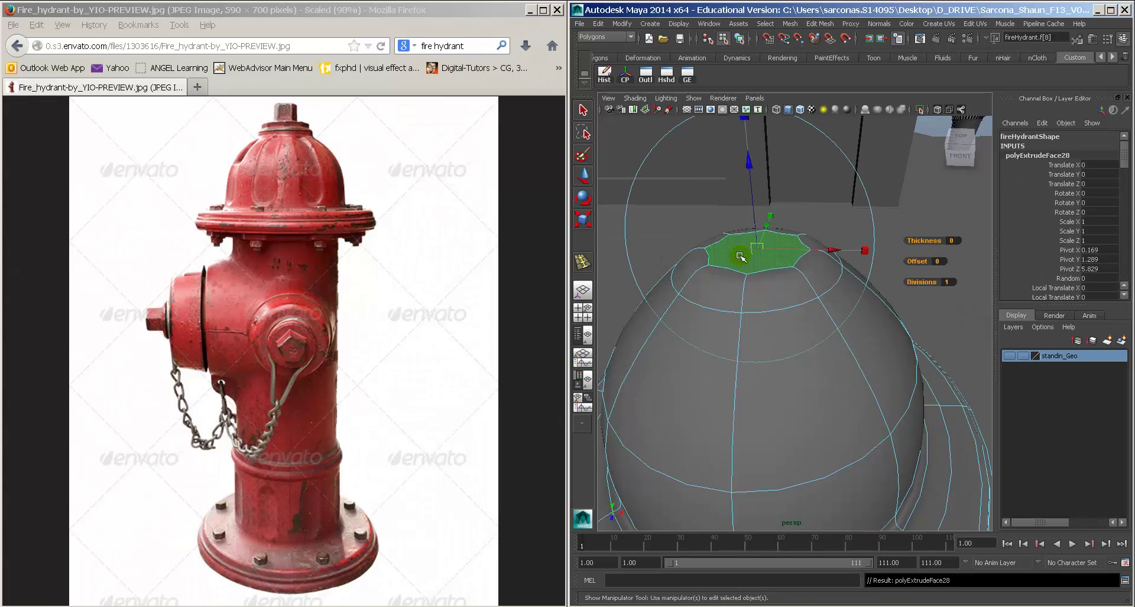
pyautogui.press('1')
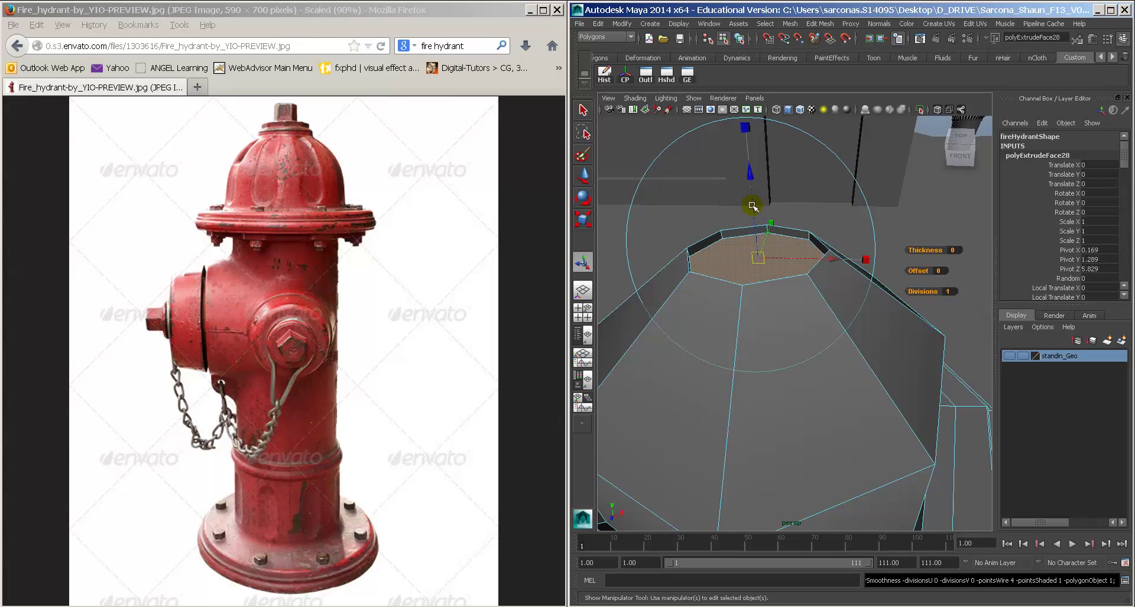
pyautogui.hotkey('ctrl', 'z')
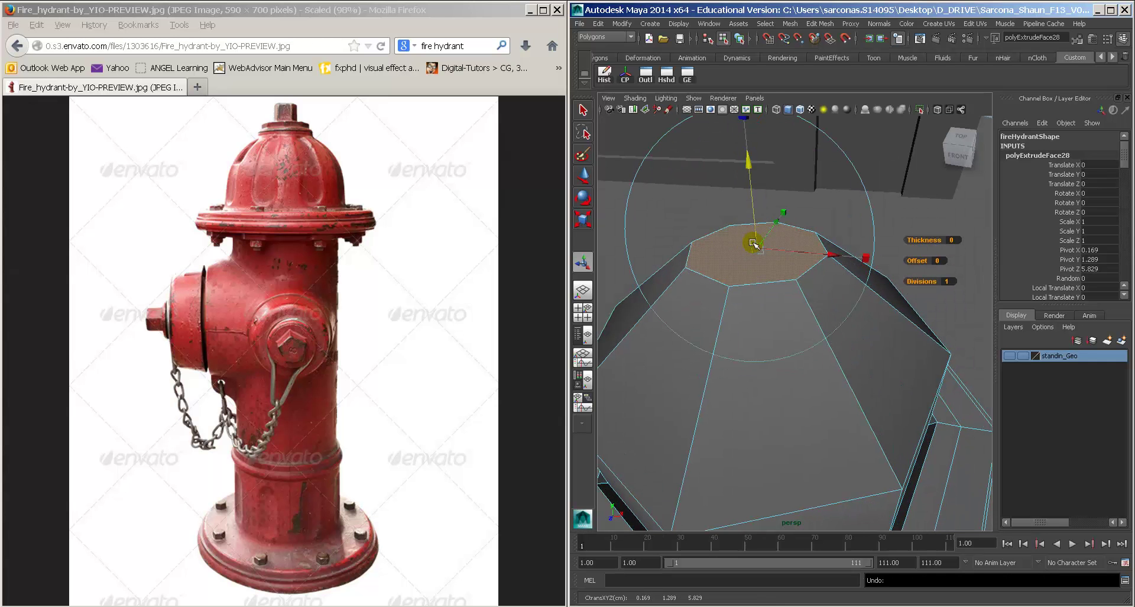
pyautogui.click(864, 256)
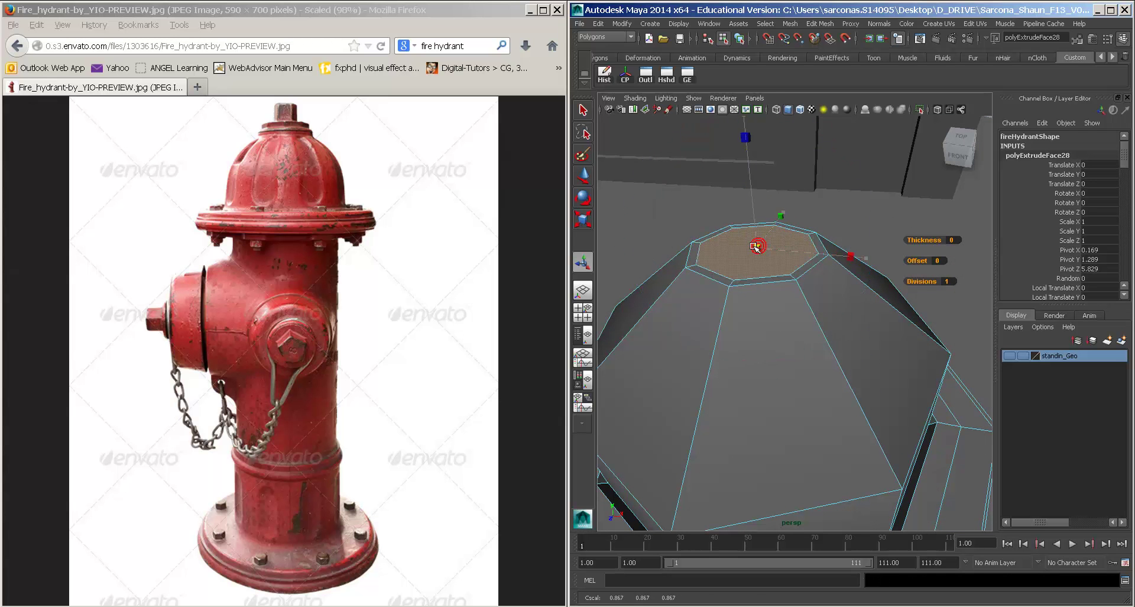
# Step: Extrude the inset top face repeatedly and raise it to form a low collar on the dome
pyautogui.press('g')
pyautogui.moveTo(756, 225)
pyautogui.mouseDown()
pyautogui.moveTo(755, 212)
pyautogui.moveTo(756, 237)
pyautogui.mouseUp()
pyautogui.press('g')
pyautogui.press('w')
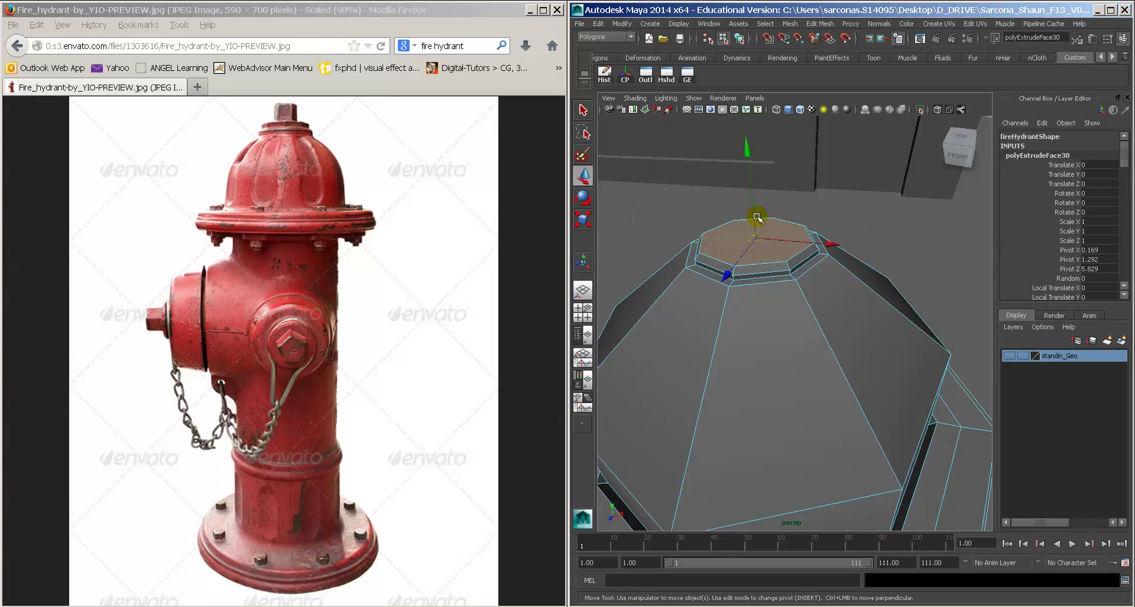
# Step: Preview the cap smoothed with its raised top collar from several sides
pyautogui.moveTo(743, 301); pyautogui.dragTo(772, 273, button='right')
pyautogui.click(761, 281)
pyautogui.keyDown('alt'); pyautogui.moveTo(809, 301); pyautogui.dragTo(803, 295); pyautogui.keyUp('alt')
pyautogui.press('3')
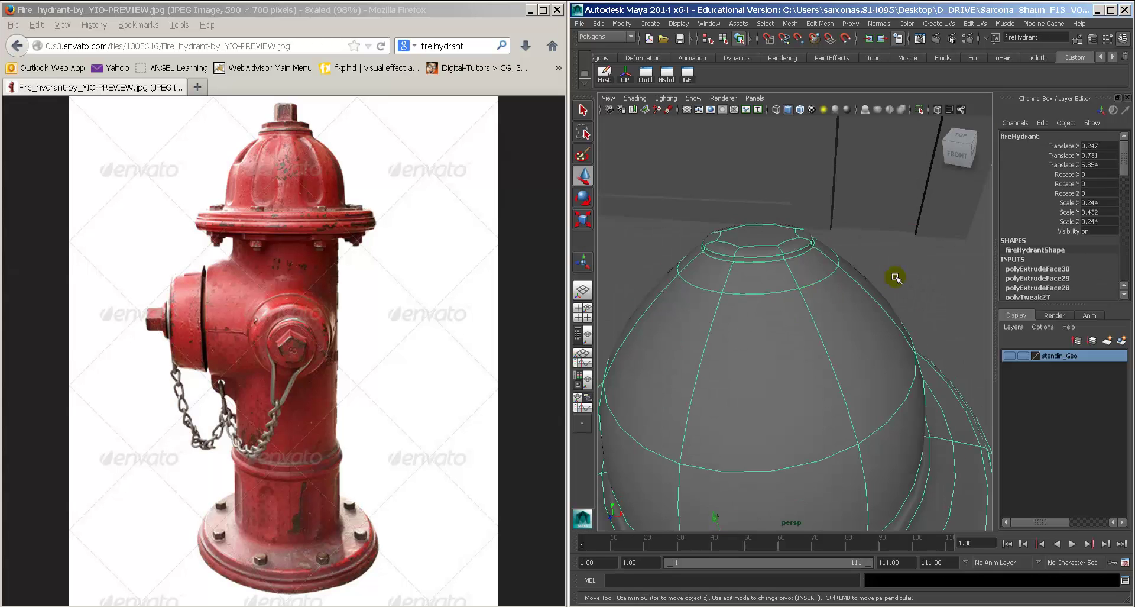
pyautogui.click(894, 276)
pyautogui.keyDown('alt'); pyautogui.moveTo(894, 314); pyautogui.dragTo(893, 288); pyautogui.keyUp('alt')
pyautogui.keyDown('alt'); pyautogui.moveTo(894, 288); pyautogui.dragTo(857, 289, button='right'); pyautogui.keyUp('alt')
pyautogui.keyDown('alt'); pyautogui.moveTo(856, 291); pyautogui.dragTo(772, 279); pyautogui.keyUp('alt')
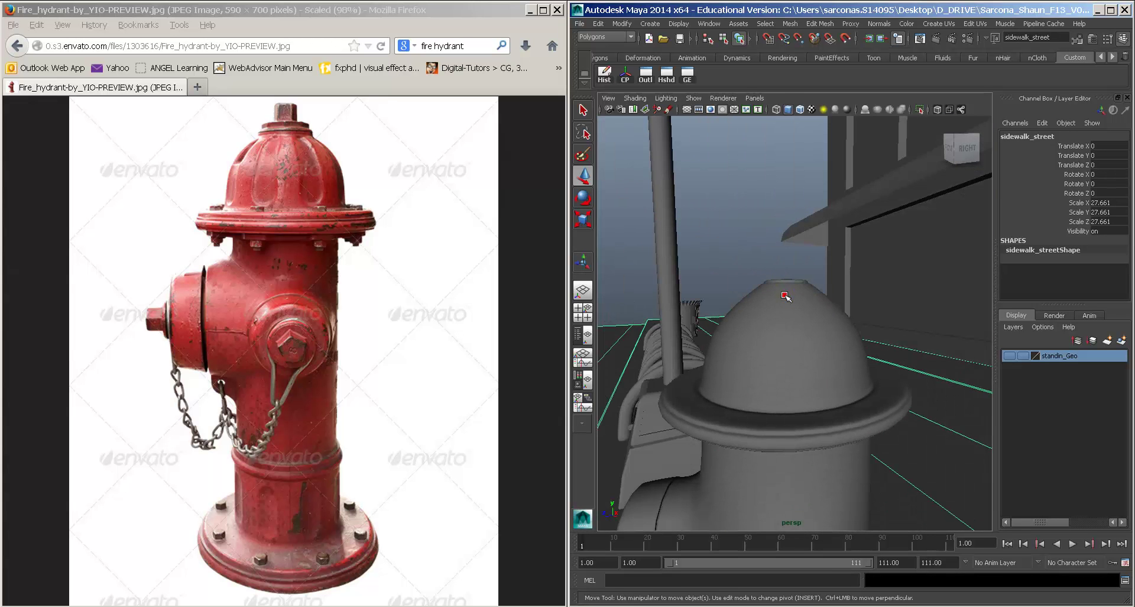
# Step: Select the vertices of the collar at the top of the dome, lower them to flatten the crown, and deselect the hydrant
pyautogui.click(786, 296)
pyautogui.moveTo(787, 296); pyautogui.dragTo(747, 292, button='right')
pyautogui.keyDown('alt'); pyautogui.moveTo(783, 286); pyautogui.dragTo(747, 262); pyautogui.keyUp('alt')
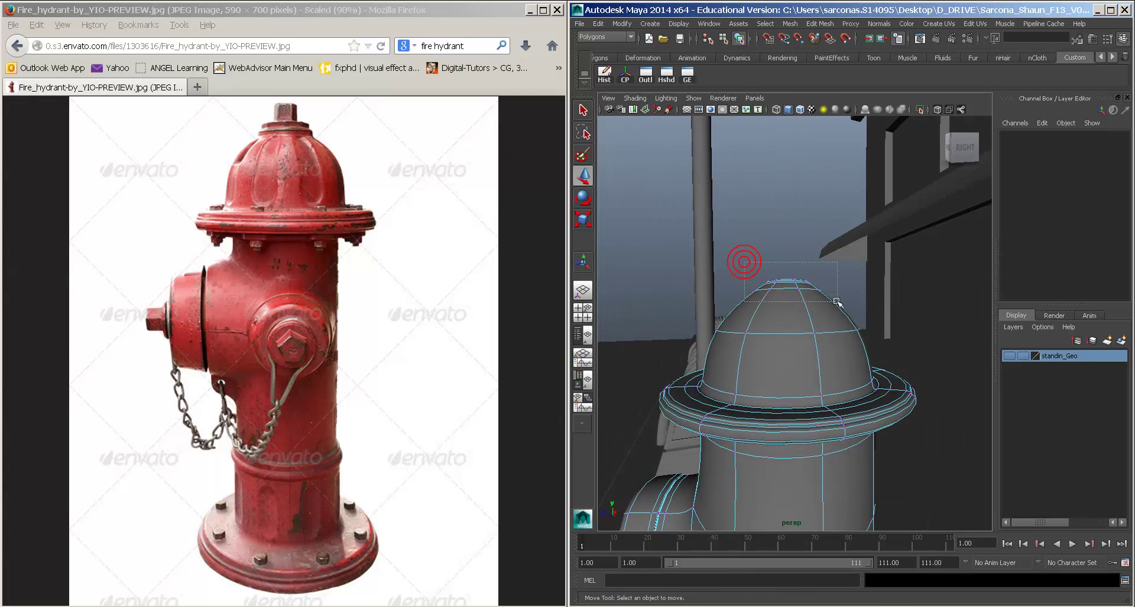
pyautogui.moveTo(837, 301); pyautogui.dragTo(837, 301)
pyautogui.moveTo(789, 243); pyautogui.dragTo(785, 259)
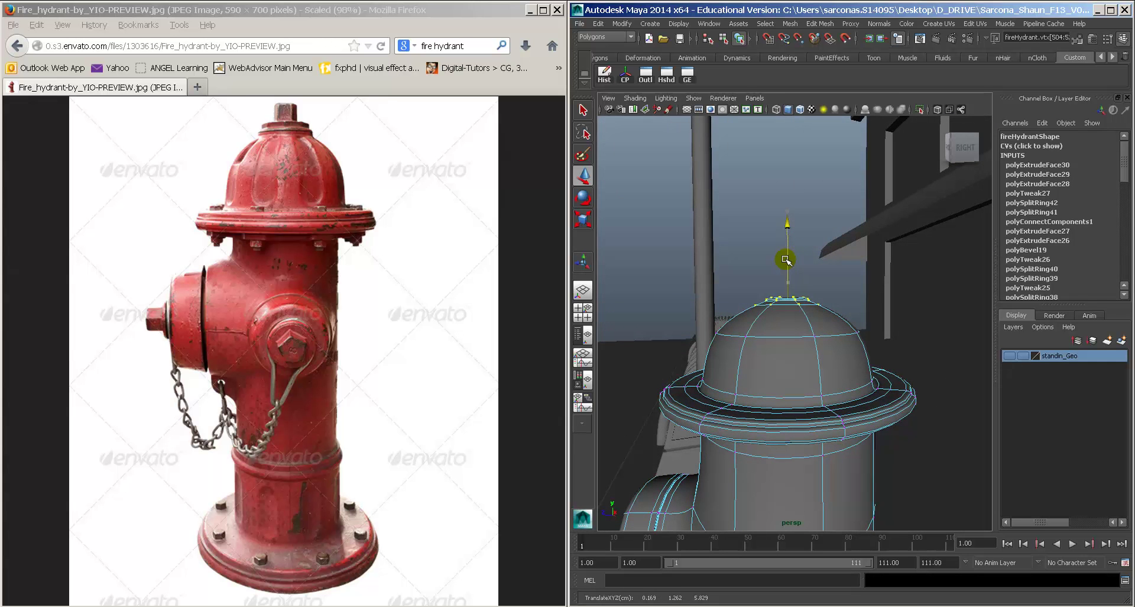
pyautogui.moveTo(776, 311); pyautogui.dragTo(786, 297, button='right')
pyautogui.click(761, 262)
pyautogui.keyDown('alt'); pyautogui.moveTo(763, 264); pyautogui.dragTo(859, 325); pyautogui.keyUp('alt')
pyautogui.scroll(5, 816, 319)
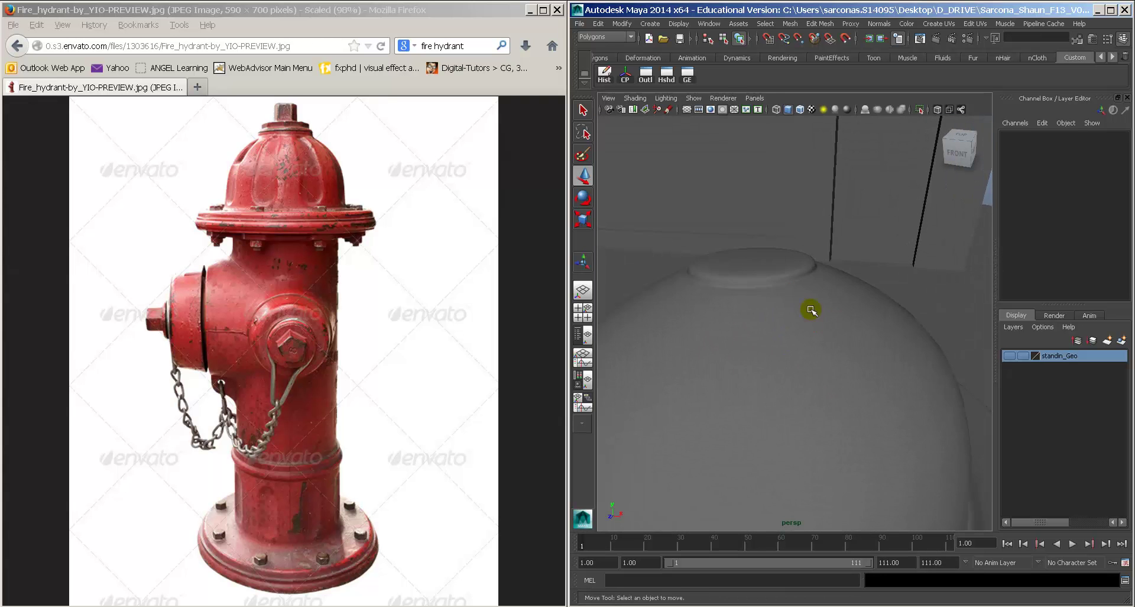
# Step: Extrude the collar's top face on the dome, raise it slightly, and return to object selection in the unsmoothed display
pyautogui.click(846, 324)
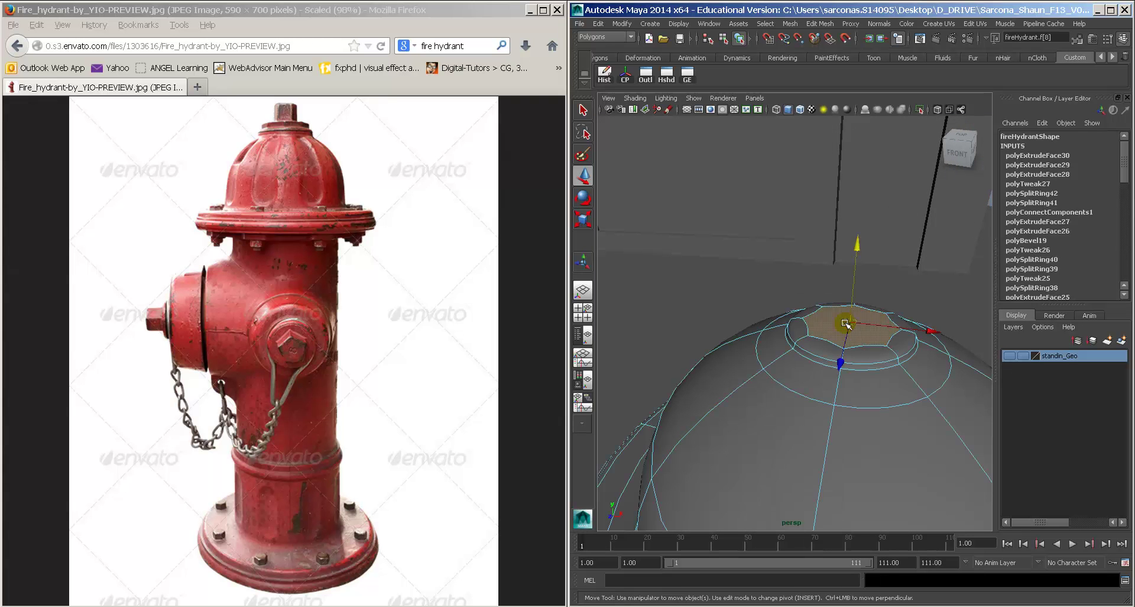
pyautogui.keyDown('shift'); pyautogui.moveTo(763, 273); pyautogui.dragTo(762, 247, button='right'); pyautogui.keyUp('shift')
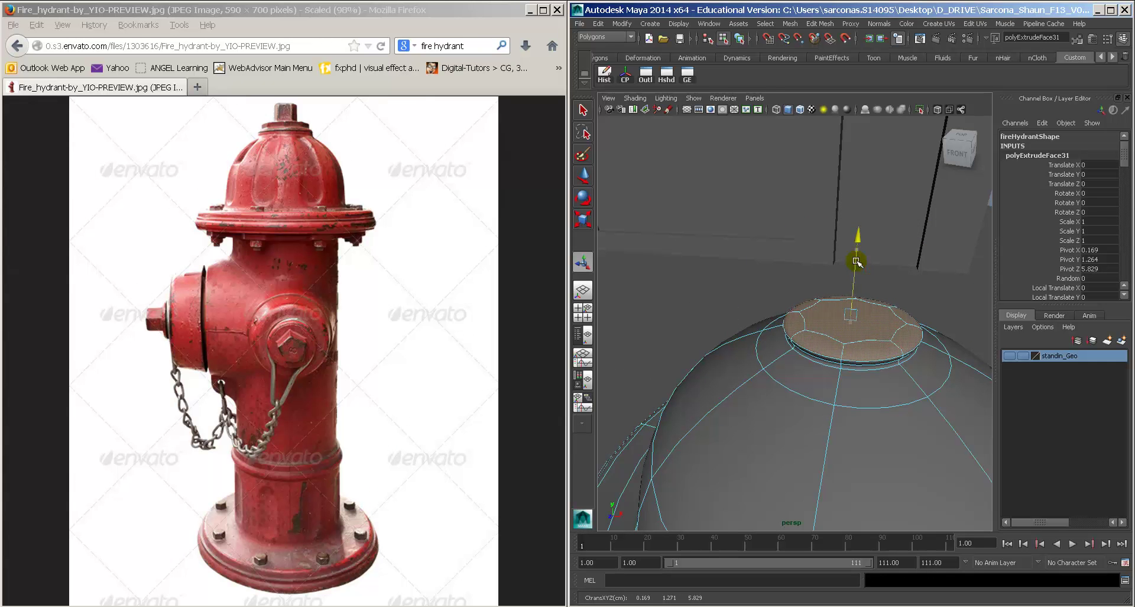
pyautogui.press('w')
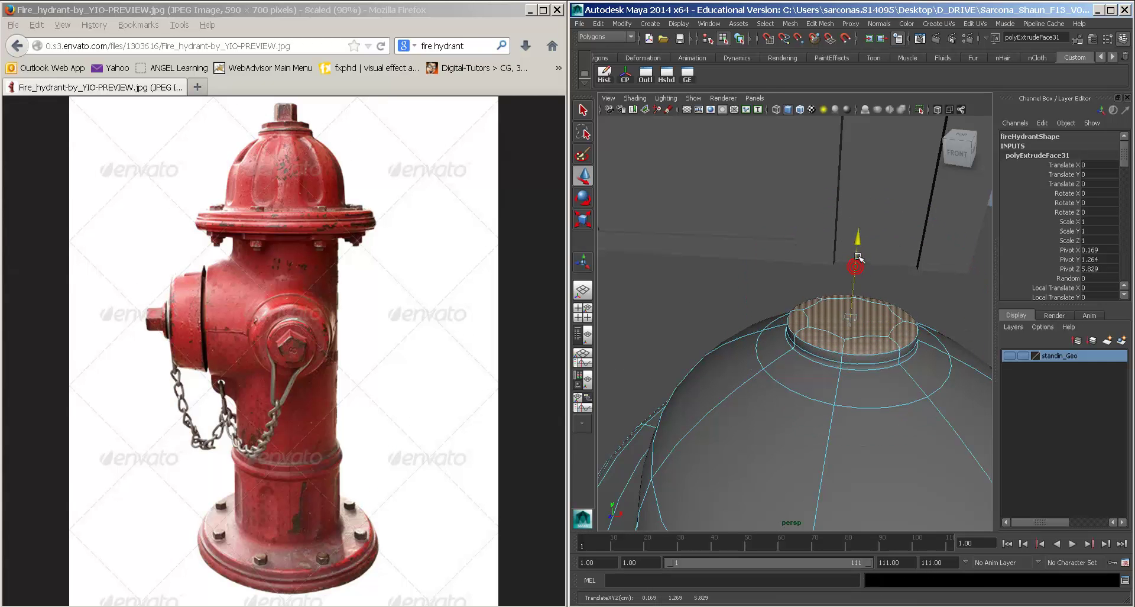
pyautogui.moveTo(857, 255)
pyautogui.keyDown('alt'); pyautogui.mouseDown()
pyautogui.moveTo(869, 272)
pyautogui.moveTo(834, 263)
pyautogui.moveTo(838, 253)
pyautogui.mouseUp(); pyautogui.keyUp('alt')
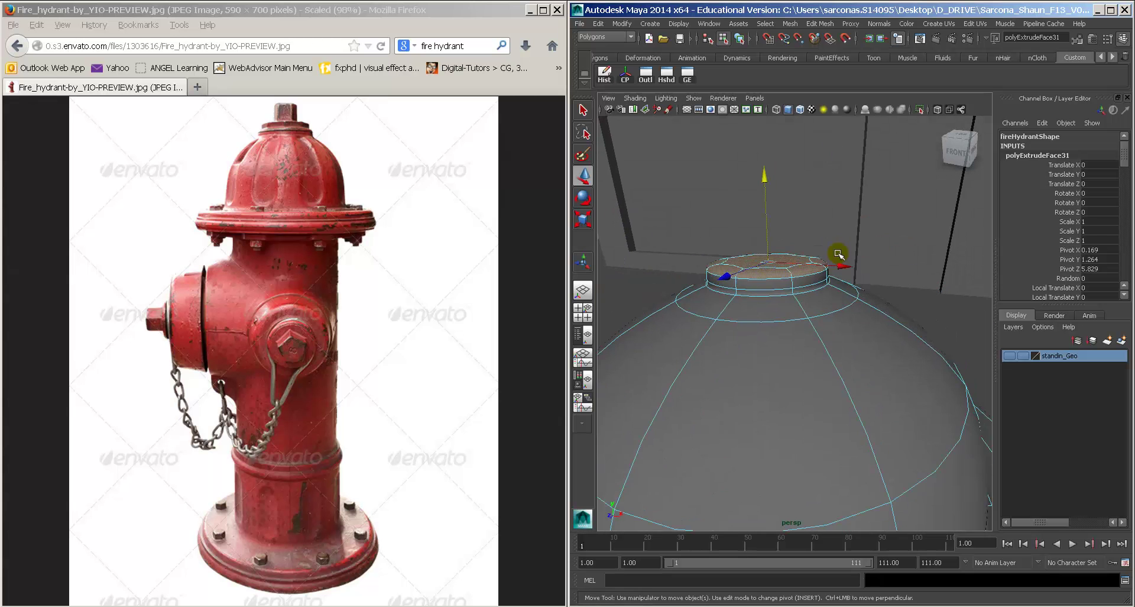
pyautogui.press('1')
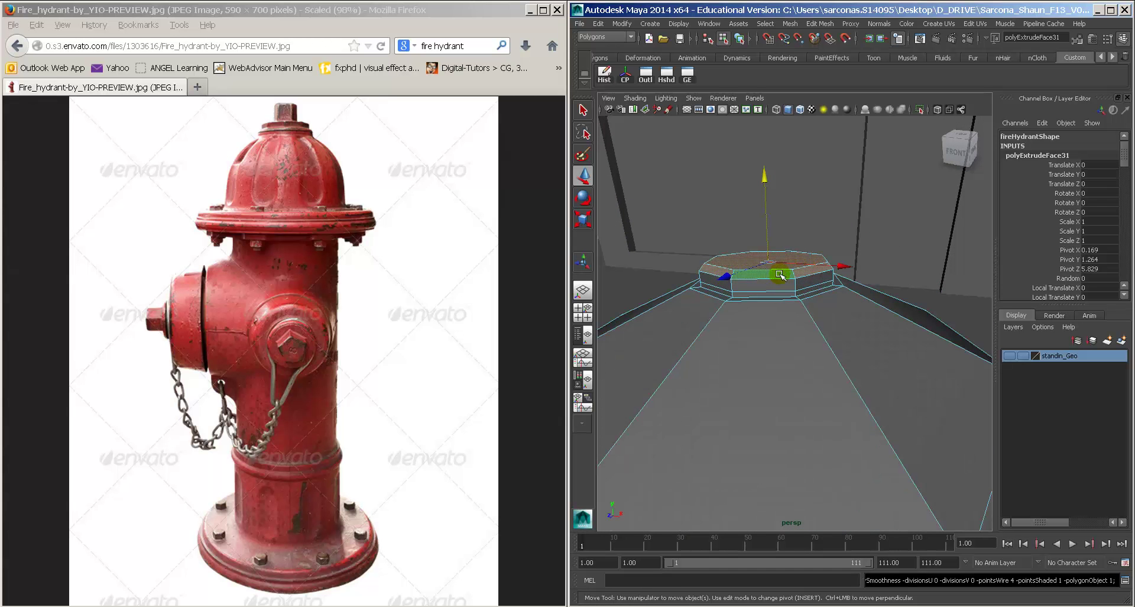
pyautogui.moveTo(780, 274); pyautogui.dragTo(832, 249, button='right')
# Step: Preview the whole hydrant smoothed and examine its cap and collar from several sides
pyautogui.keyDown('alt'); pyautogui.moveTo(885, 324); pyautogui.dragTo(806, 314, button='right'); pyautogui.keyUp('alt')
pyautogui.keyDown('alt'); pyautogui.moveTo(806, 314); pyautogui.dragTo(769, 292); pyautogui.keyUp('alt')
pyautogui.click(862, 343)
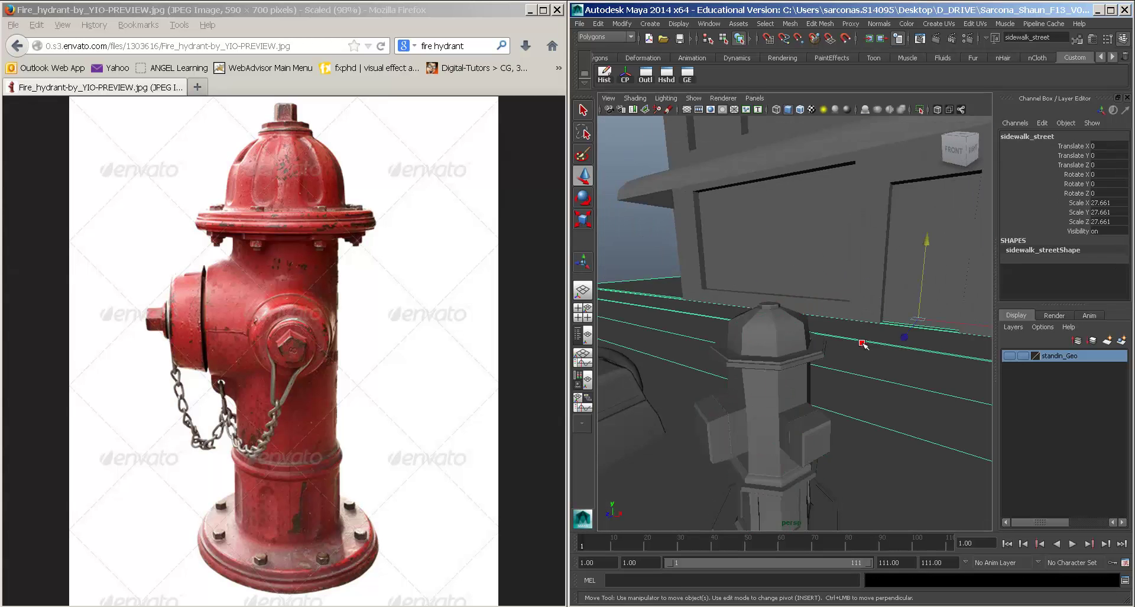
pyautogui.keyDown('alt'); pyautogui.moveTo(862, 343); pyautogui.dragTo(862, 342); pyautogui.keyUp('alt')
pyautogui.click(769, 384)
pyautogui.press('3')
pyautogui.click(740, 258)
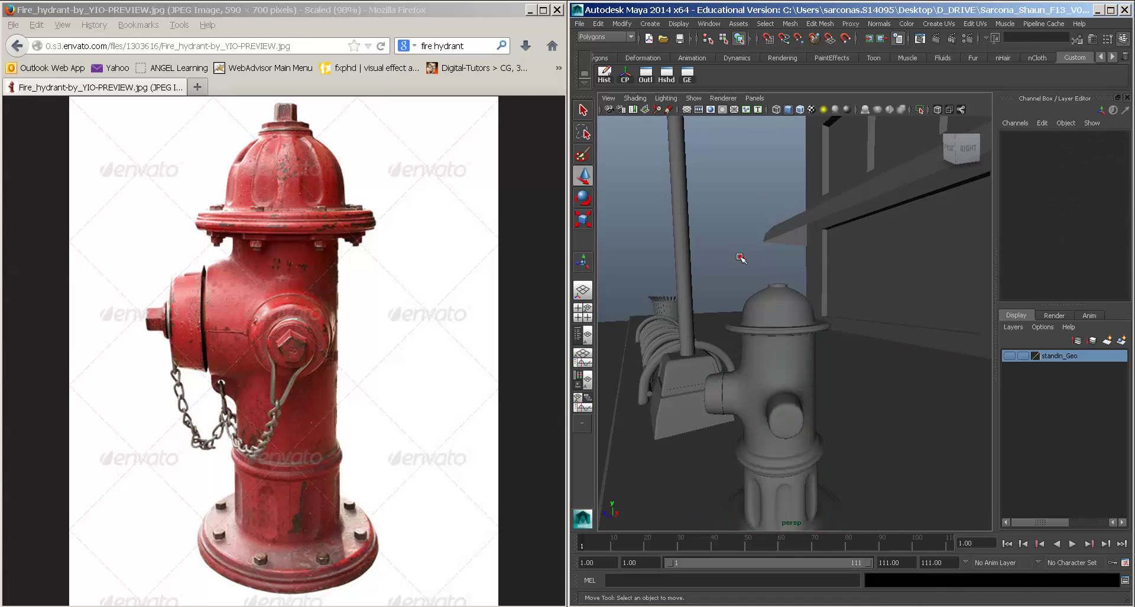
pyautogui.keyDown('alt'); pyautogui.moveTo(741, 258); pyautogui.dragTo(813, 299); pyautogui.keyUp('alt')
pyautogui.keyDown('alt'); pyautogui.moveTo(814, 299); pyautogui.dragTo(804, 323, button='middle'); pyautogui.keyUp('alt')
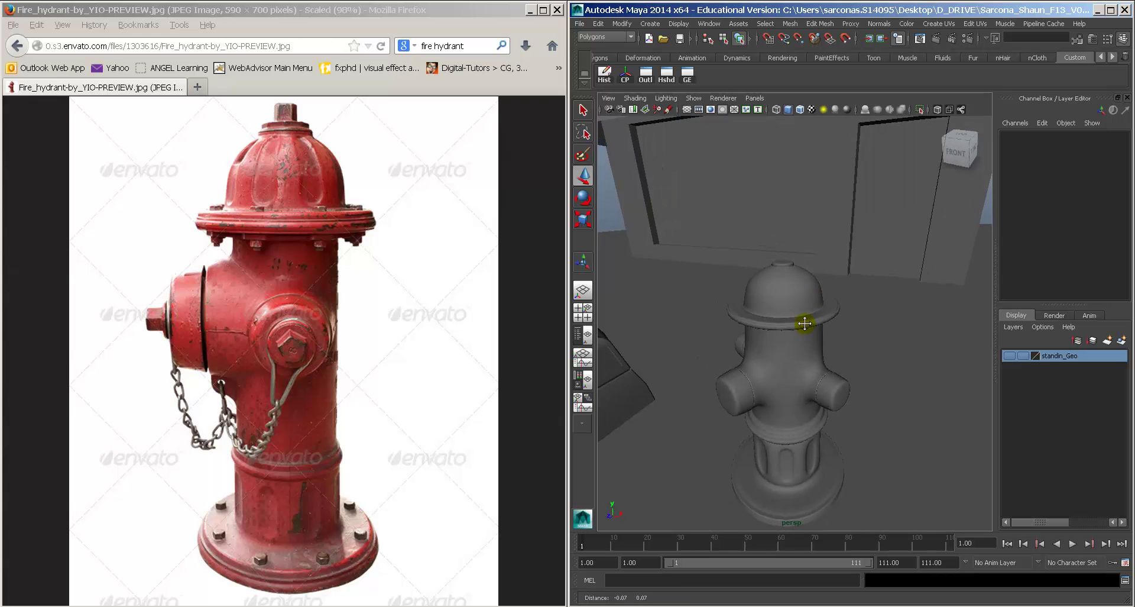
pyautogui.keyDown('alt'); pyautogui.moveTo(684, 281); pyautogui.dragTo(786, 284); pyautogui.keyUp('alt')
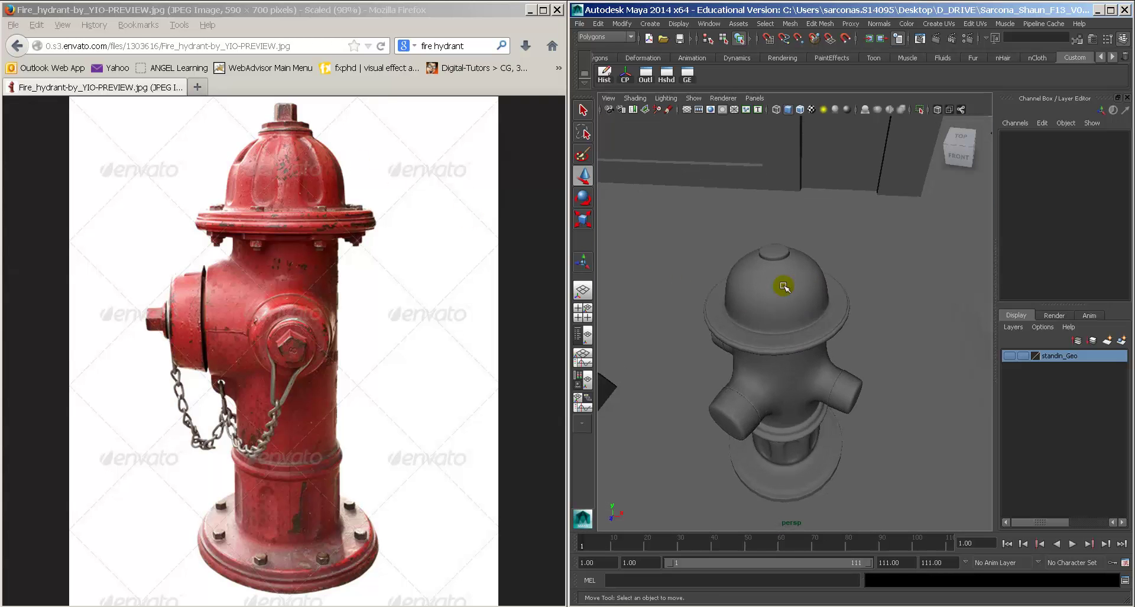
# Step: Select the upper and lower rings of faces all around the cap's dome
pyautogui.click(786, 283)
pyautogui.rightClick(786, 283)
pyautogui.click(786, 309)
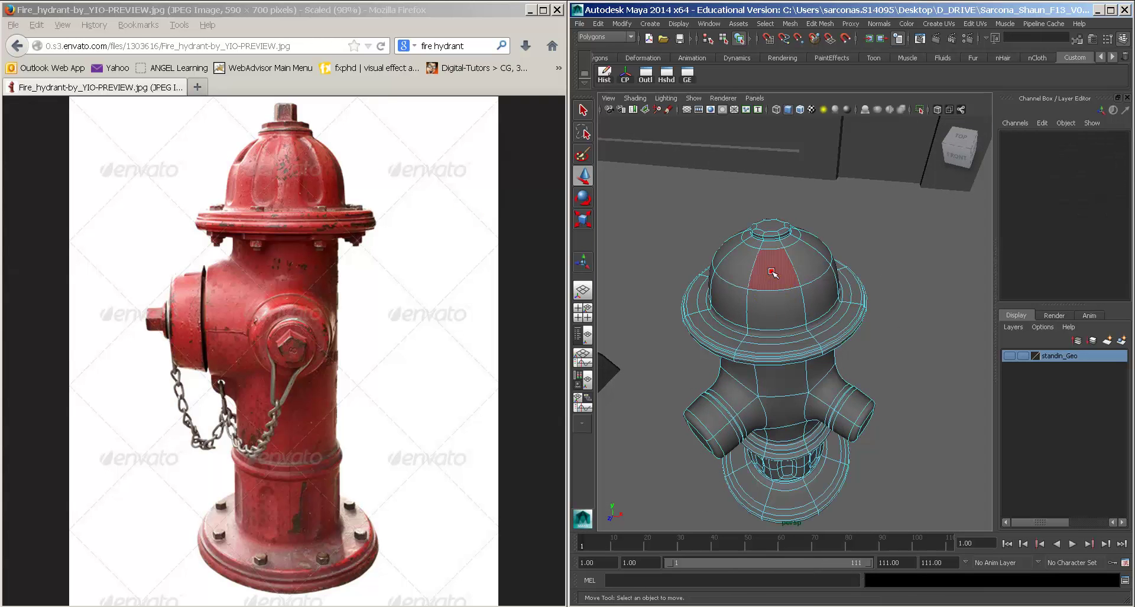
pyautogui.click(771, 267)
pyautogui.keyDown('alt'); pyautogui.moveTo(777, 297); pyautogui.dragTo(782, 252); pyautogui.keyUp('alt')
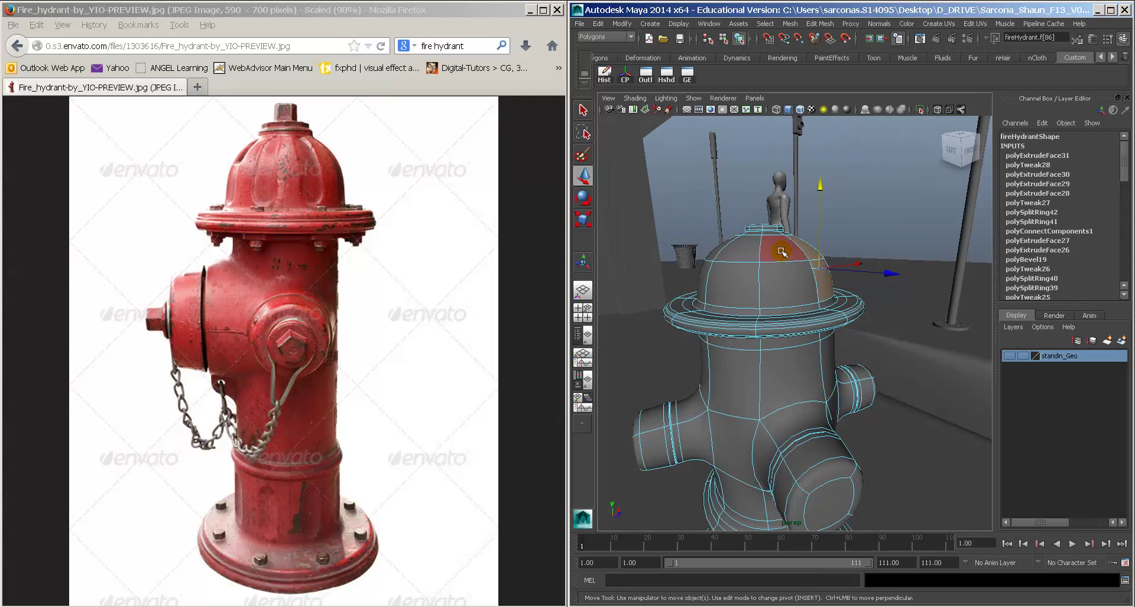
pyautogui.keyDown('alt'); pyautogui.moveTo(707, 282); pyautogui.dragTo(826, 278); pyautogui.keyUp('alt')
pyautogui.keyDown('shift'); pyautogui.click(821, 296); pyautogui.keyUp('shift')
pyautogui.keyDown('shift'); pyautogui.click(811, 299); pyautogui.keyUp('shift')
pyautogui.keyDown('shift'); pyautogui.click(760, 289); pyautogui.keyUp('shift')
pyautogui.keyDown('shift'); pyautogui.click(809, 297); pyautogui.keyUp('shift')
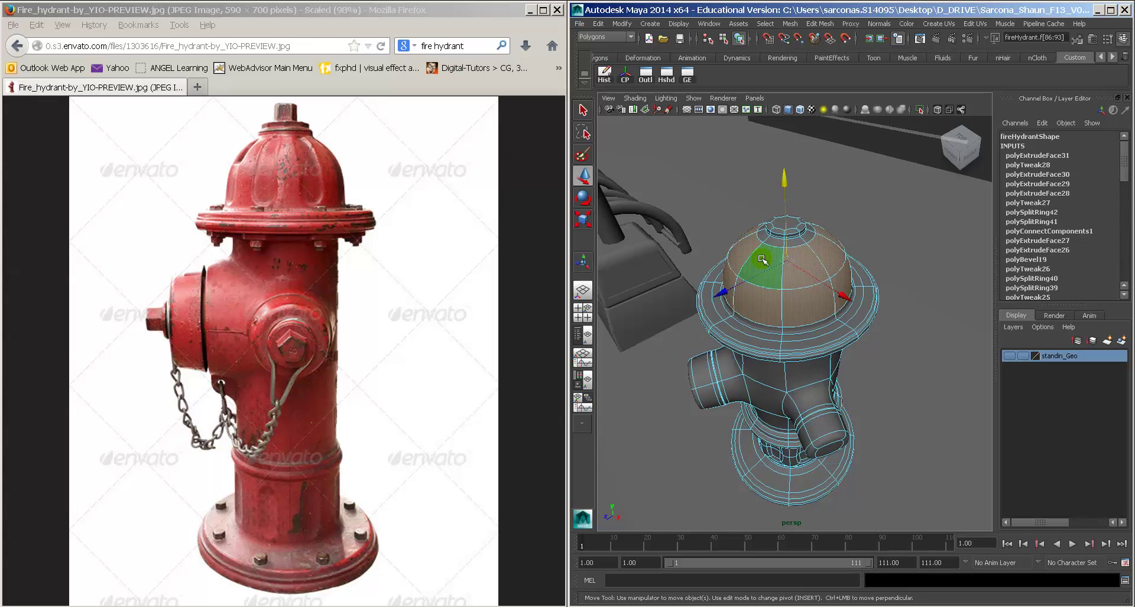
# Step: Try extruding the selected dome faces as separate panels with Keep Faces Together off
pyautogui.keyDown('alt'); pyautogui.moveTo(763, 260); pyautogui.dragTo(806, 253); pyautogui.keyUp('alt')
pyautogui.keyDown('alt'); pyautogui.moveTo(805, 253); pyautogui.dragTo(814, 241, button='right'); pyautogui.keyUp('alt')
pyautogui.press('space')
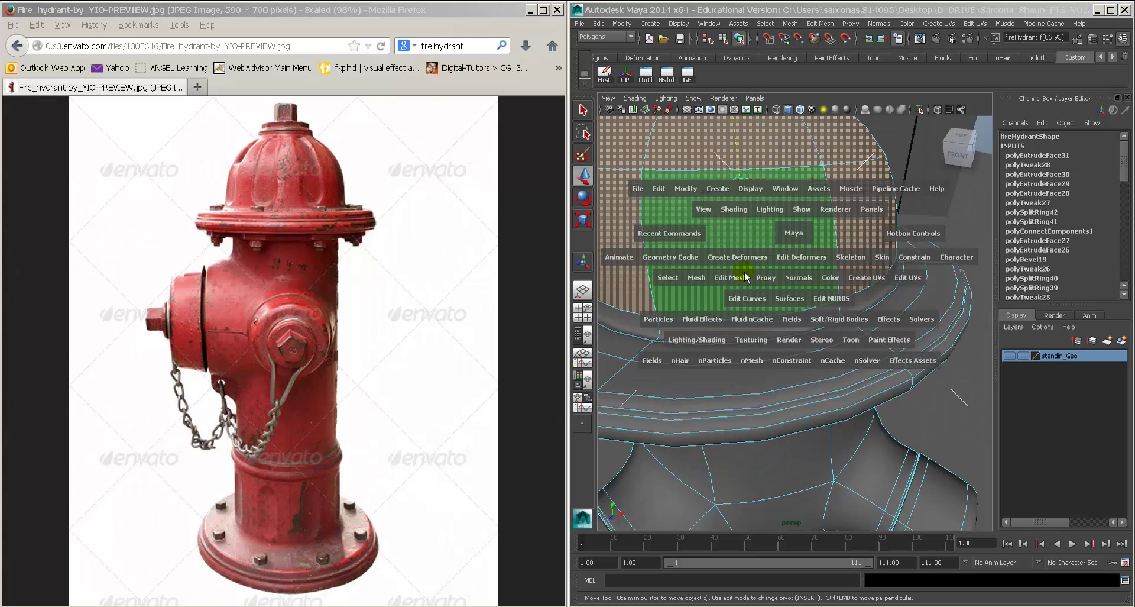
pyautogui.moveTo(745, 277); pyautogui.dragTo(763, 247)
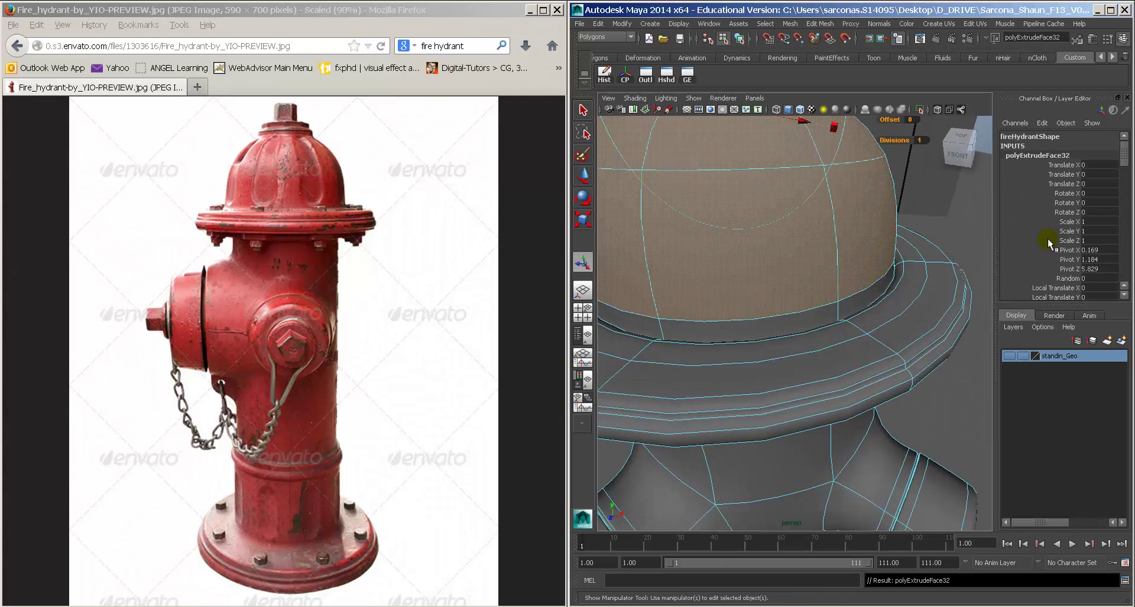
pyautogui.scroll(-6, 1064, 242)
pyautogui.press('Return')
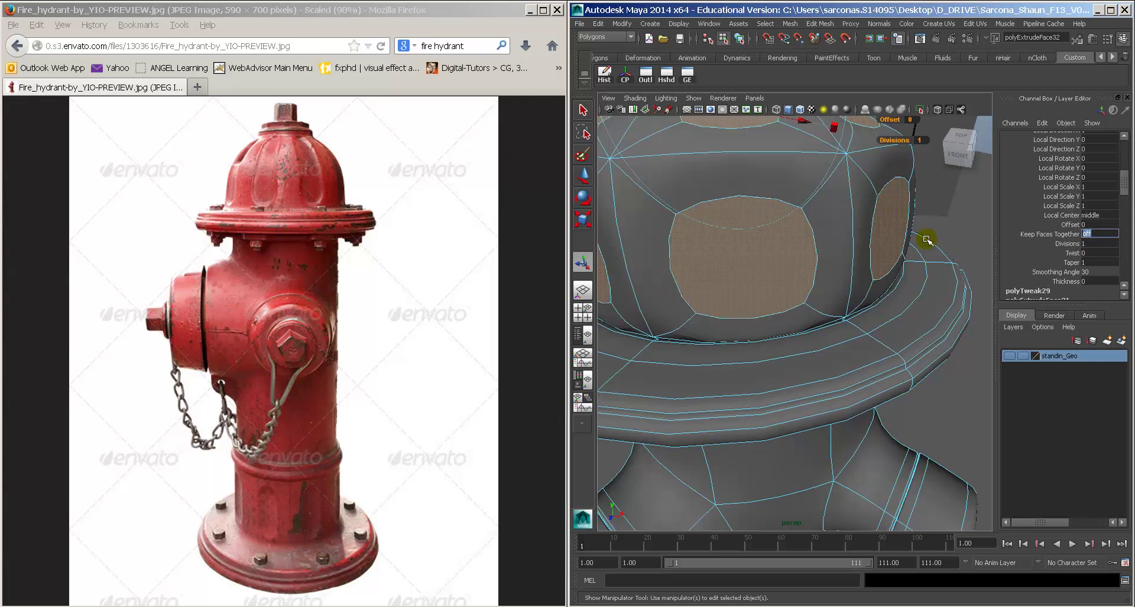
pyautogui.keyDown('alt'); pyautogui.moveTo(889, 223); pyautogui.dragTo(912, 260, button='middle'); pyautogui.keyUp('alt')
pyautogui.keyDown('alt'); pyautogui.moveTo(912, 261); pyautogui.dragTo(886, 251, button='right'); pyautogui.keyUp('alt')
pyautogui.keyDown('alt'); pyautogui.moveTo(886, 251); pyautogui.dragTo(882, 253, button='middle'); pyautogui.keyUp('alt')
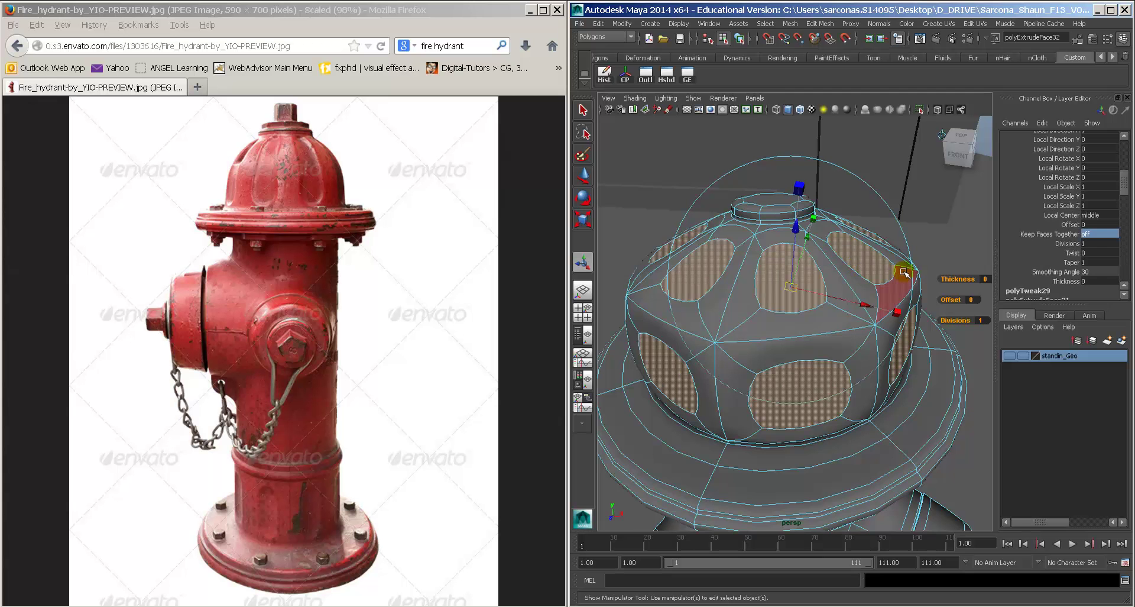
# Step: Try insetting the separate dome faces in the unsmoothed display with offsets of 0.05 and 0.005, and undo the extrusion
pyautogui.press('1')
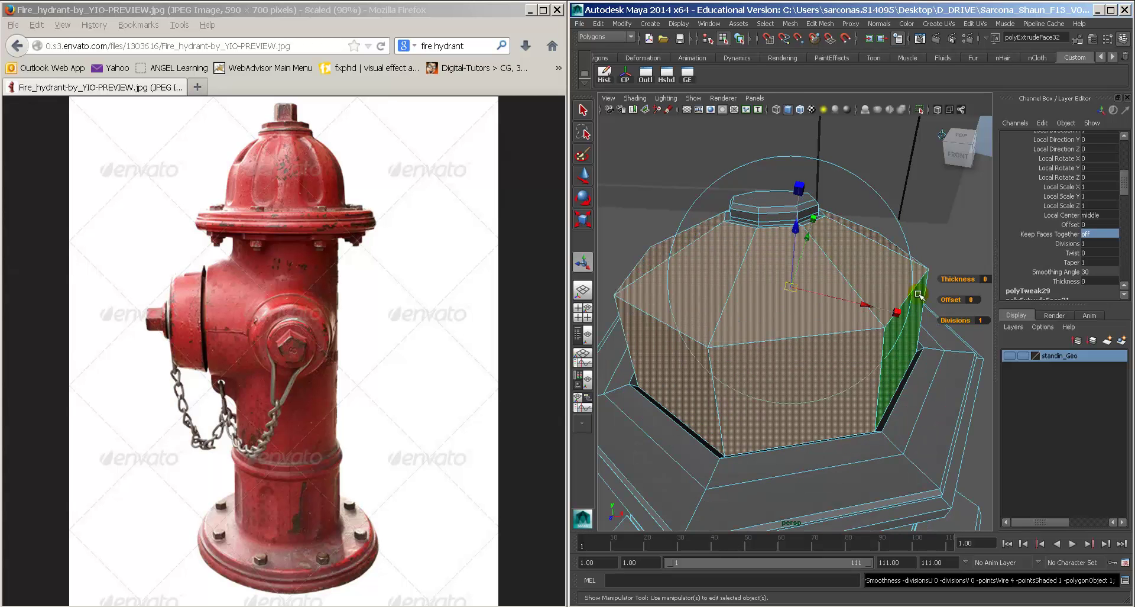
pyautogui.keyDown('alt'); pyautogui.moveTo(919, 290); pyautogui.dragTo(909, 290); pyautogui.keyUp('alt')
pyautogui.click(968, 298)
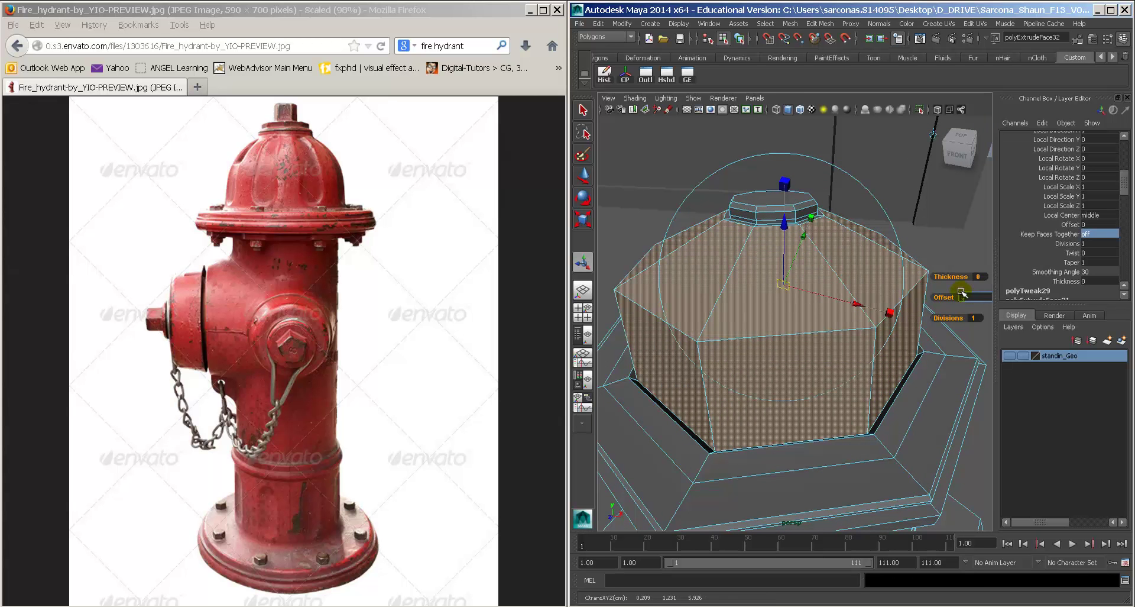
pyautogui.write('0.05')
pyautogui.press('Return')
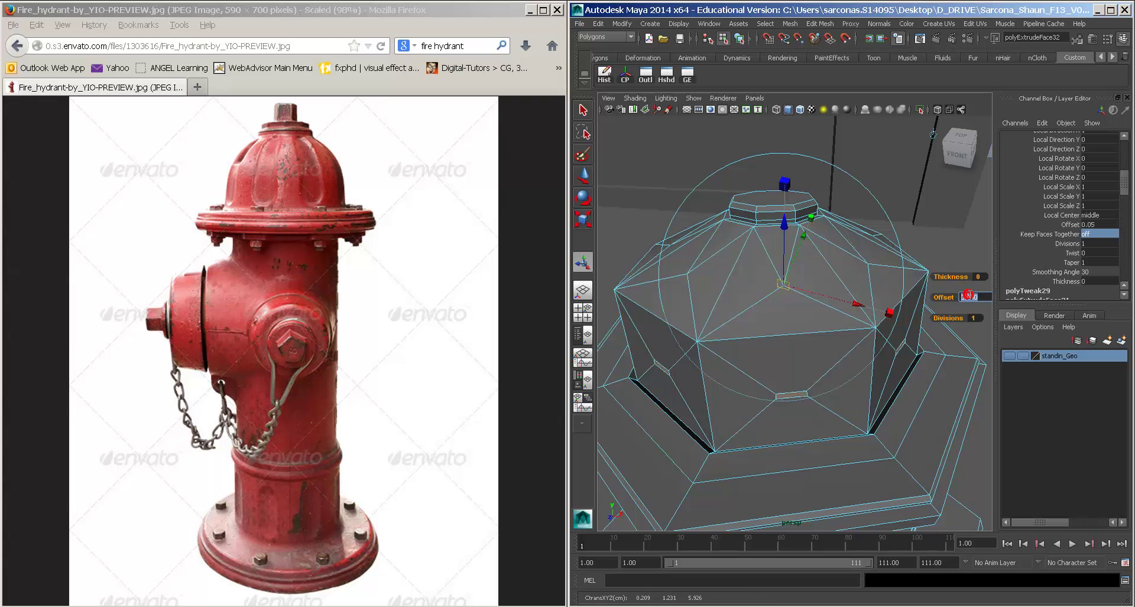
pyautogui.write('5')
pyautogui.press('Return')
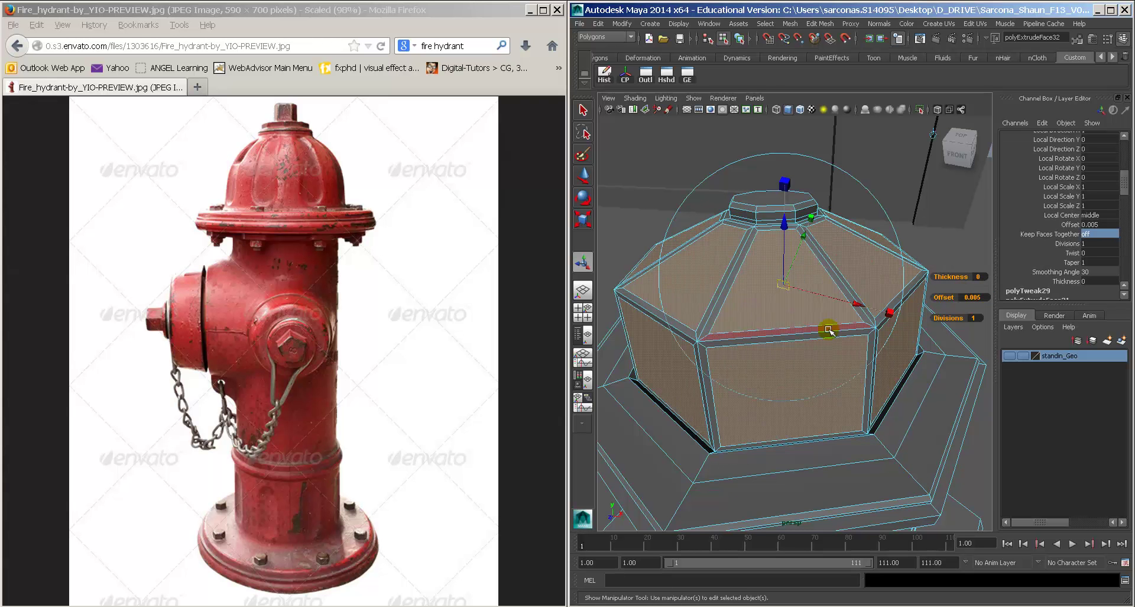
pyautogui.keyDown('alt'); pyautogui.moveTo(821, 331); pyautogui.dragTo(836, 325); pyautogui.keyUp('alt')
pyautogui.keyDown('alt'); pyautogui.moveTo(836, 325); pyautogui.dragTo(846, 328, button='right'); pyautogui.keyUp('alt')
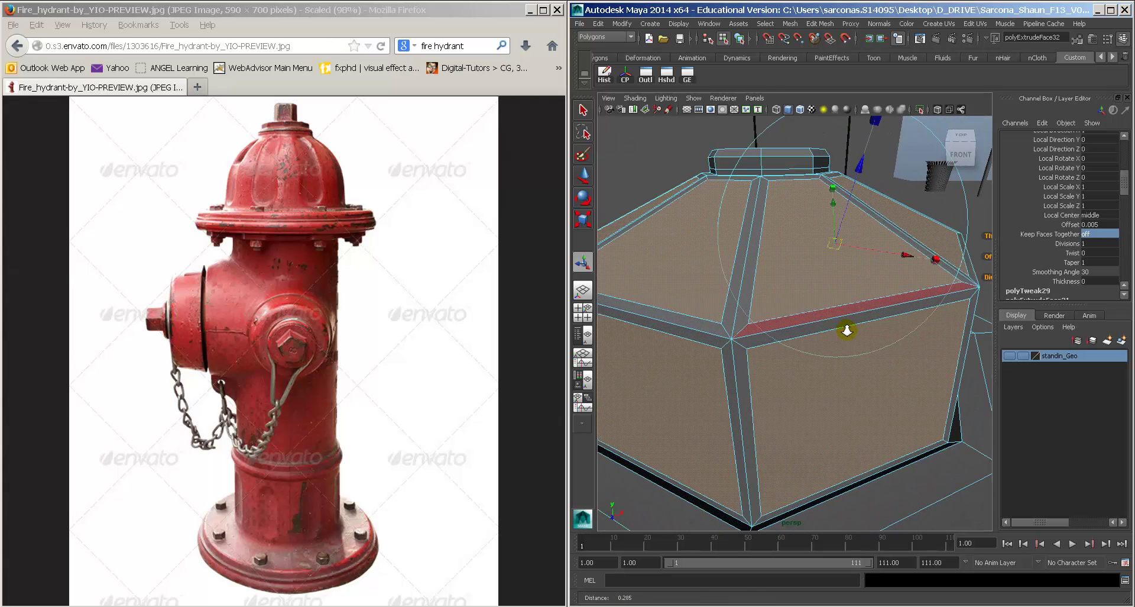
pyautogui.keyDown('alt'); pyautogui.moveTo(900, 332); pyautogui.dragTo(778, 320); pyautogui.keyUp('alt')
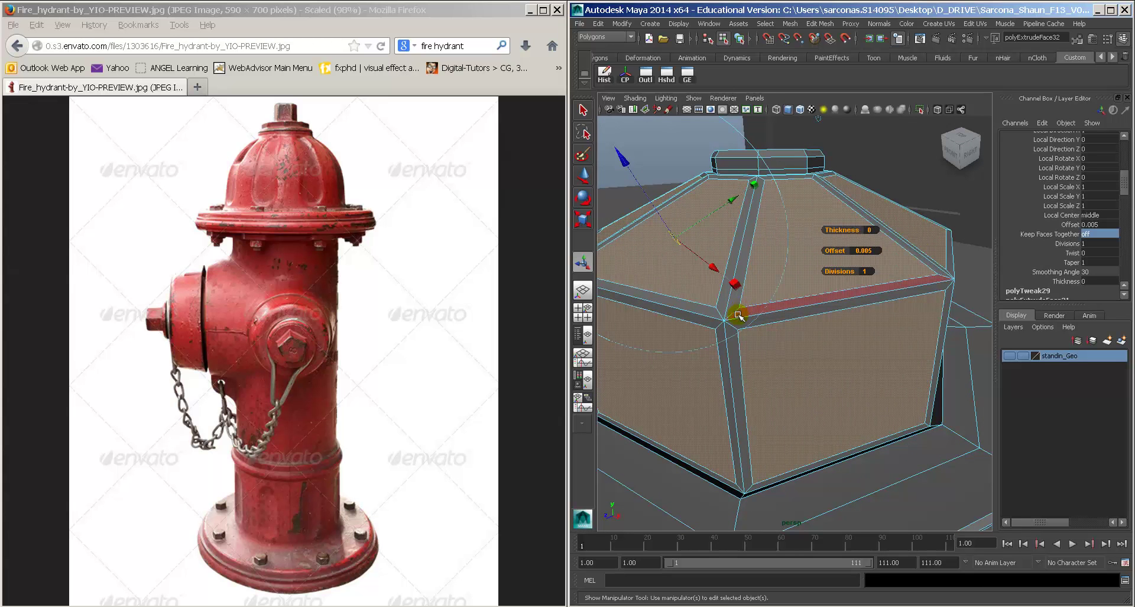
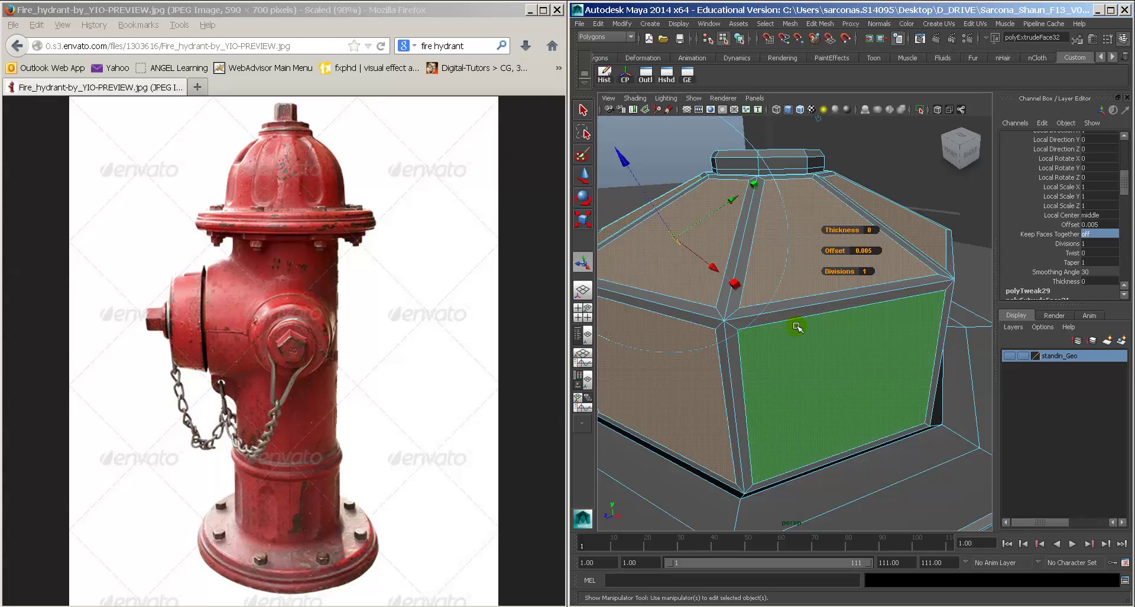
pyautogui.hotkey('ctrl', 'z')
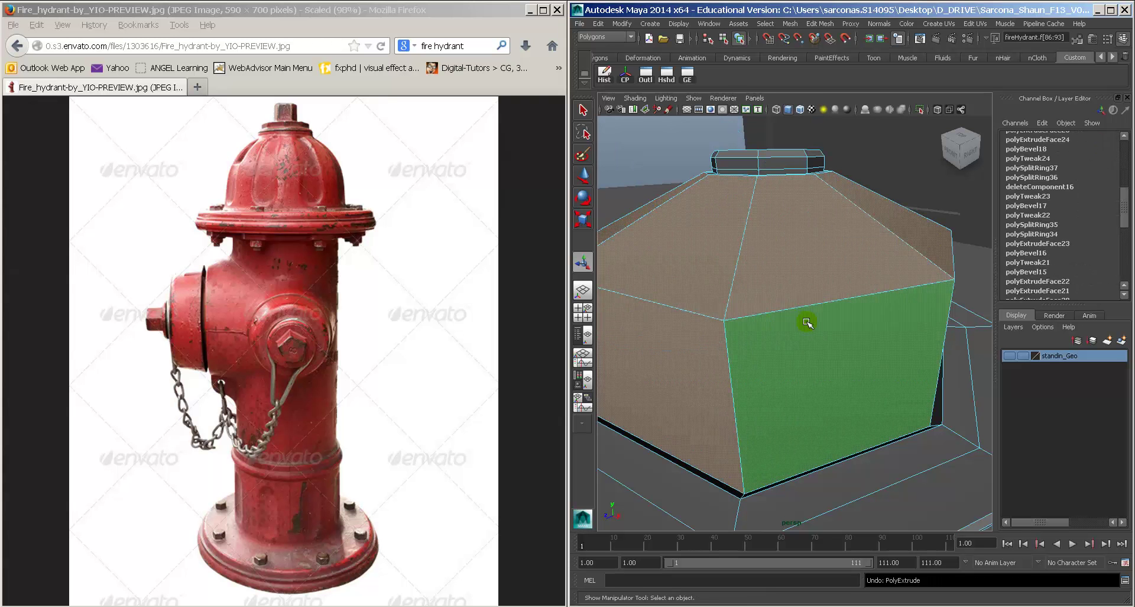
# Step: Deselect every other vertical pair of dome faces so only alternating panels remain selected
pyautogui.scroll(-6, 827, 314)
pyautogui.rightClick(794, 308)
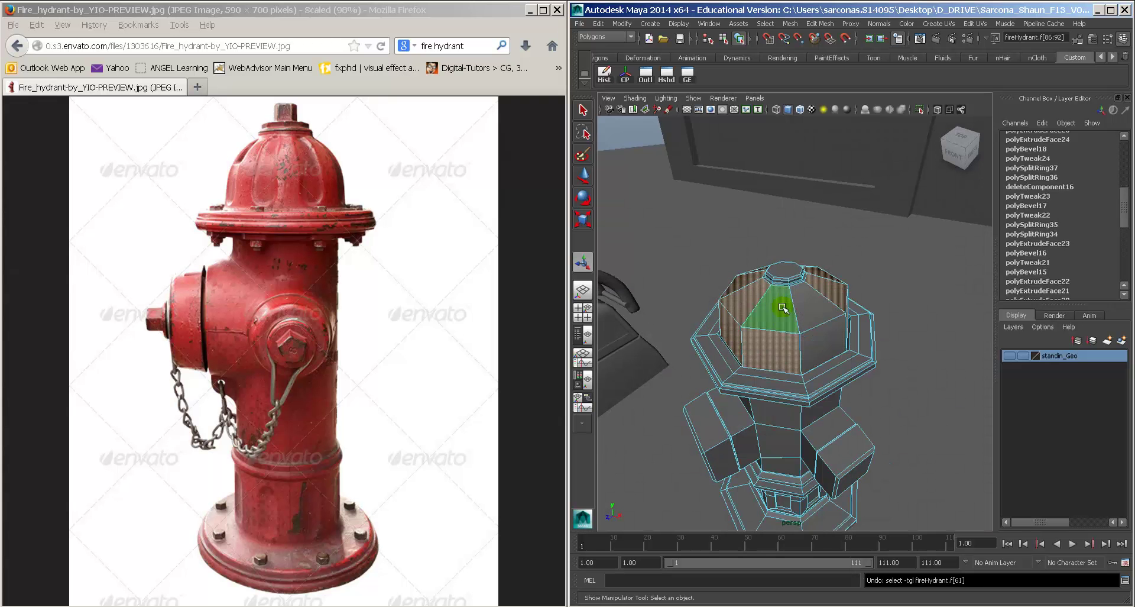
pyautogui.keyDown('alt'); pyautogui.moveTo(791, 303); pyautogui.dragTo(842, 338); pyautogui.keyUp('alt')
pyautogui.keyDown('ctrl'); pyautogui.click(762, 351); pyautogui.keyUp('ctrl')
pyautogui.keyDown('ctrl'); pyautogui.click(778, 313); pyautogui.keyUp('ctrl')
pyautogui.keyDown('ctrl'); pyautogui.click(745, 338); pyautogui.keyUp('ctrl')
pyautogui.keyDown('alt'); pyautogui.moveTo(728, 340); pyautogui.dragTo(849, 347); pyautogui.keyUp('alt')
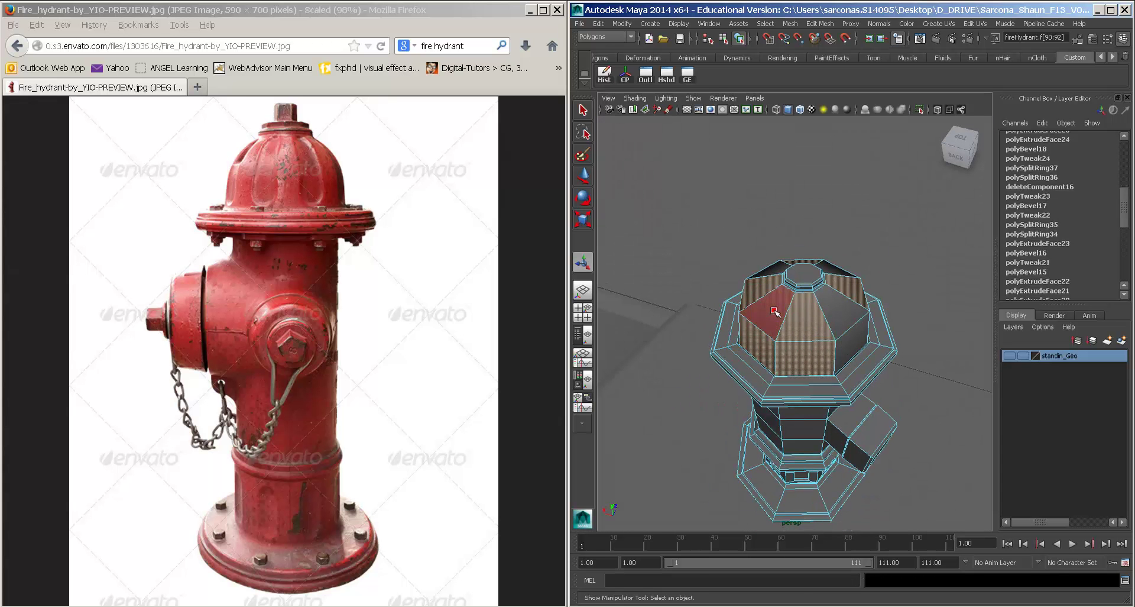
# Step: Extrude the alternating dome panels with Keep Faces Together on and an offset of 0.001, checking the smoothed shape
pyautogui.press('g')
pyautogui.keyDown('alt'); pyautogui.moveTo(872, 292); pyautogui.dragTo(651, 282); pyautogui.keyUp('alt')
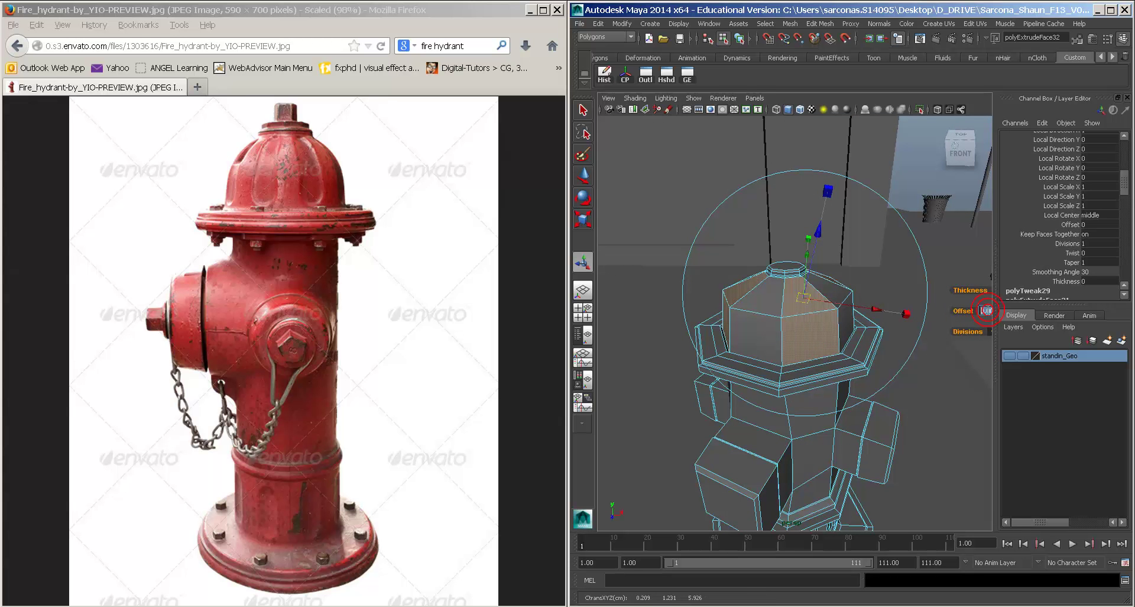
pyautogui.moveTo(985, 310); pyautogui.dragTo(799, 321)
pyautogui.keyDown('alt'); pyautogui.moveTo(799, 321); pyautogui.dragTo(862, 322, button='right'); pyautogui.keyUp('alt')
pyautogui.moveTo(858, 323)
pyautogui.keyDown('alt'); pyautogui.mouseDown()
pyautogui.moveTo(837, 326)
pyautogui.moveTo(870, 326)
pyautogui.mouseUp(); pyautogui.keyUp('alt')
pyautogui.press('3')
pyautogui.press('1')
pyautogui.keyDown('alt'); pyautogui.moveTo(870, 327); pyautogui.dragTo(842, 329, button='right'); pyautogui.keyUp('alt')
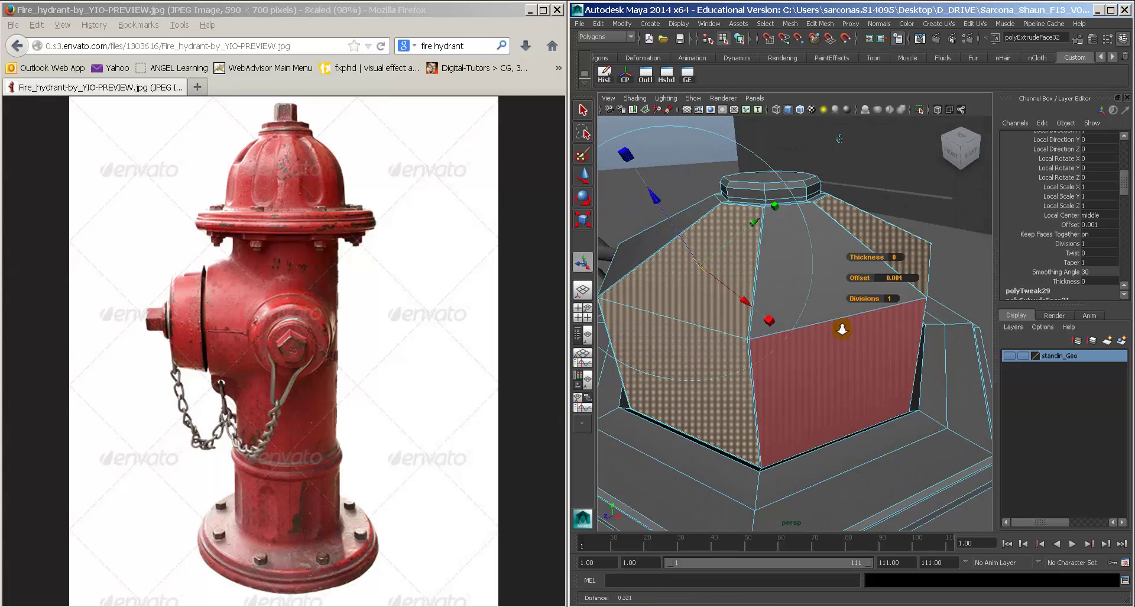
# Step: Select the remaining alternating pairs of upper and lower dome faces and extrude them with an offset of 0.001
pyautogui.click(844, 289)
pyautogui.keyDown('shift'); pyautogui.click(855, 342); pyautogui.keyUp('shift')
pyautogui.keyDown('alt'); pyautogui.moveTo(741, 339); pyautogui.dragTo(894, 359); pyautogui.keyUp('alt')
pyautogui.keyDown('shift'); pyautogui.click(795, 316); pyautogui.keyUp('shift')
pyautogui.keyDown('shift'); pyautogui.click(792, 380); pyautogui.keyUp('shift')
pyautogui.keyDown('shift'); pyautogui.click(850, 324); pyautogui.keyUp('shift')
pyautogui.keyDown('shift'); pyautogui.click(839, 358); pyautogui.keyUp('shift')
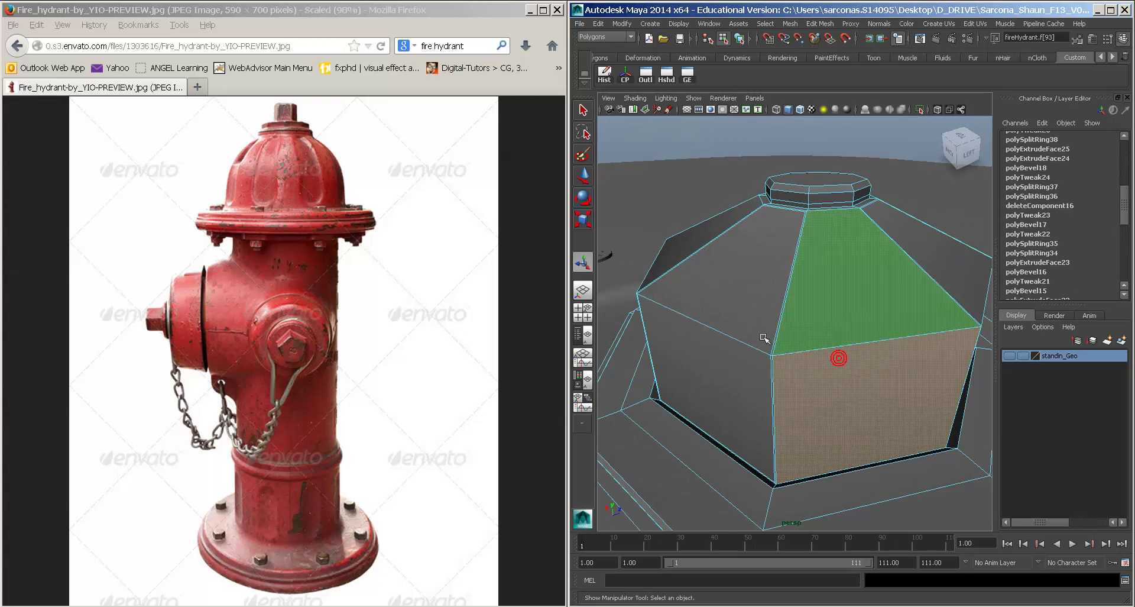
pyautogui.keyDown('alt'); pyautogui.moveTo(764, 338); pyautogui.dragTo(828, 296); pyautogui.keyUp('alt')
pyautogui.keyDown('shift'); pyautogui.click(834, 317); pyautogui.keyUp('shift')
pyautogui.keyDown('shift'); pyautogui.click(800, 378); pyautogui.keyUp('shift')
pyautogui.hotkey('ctrl', 'e')
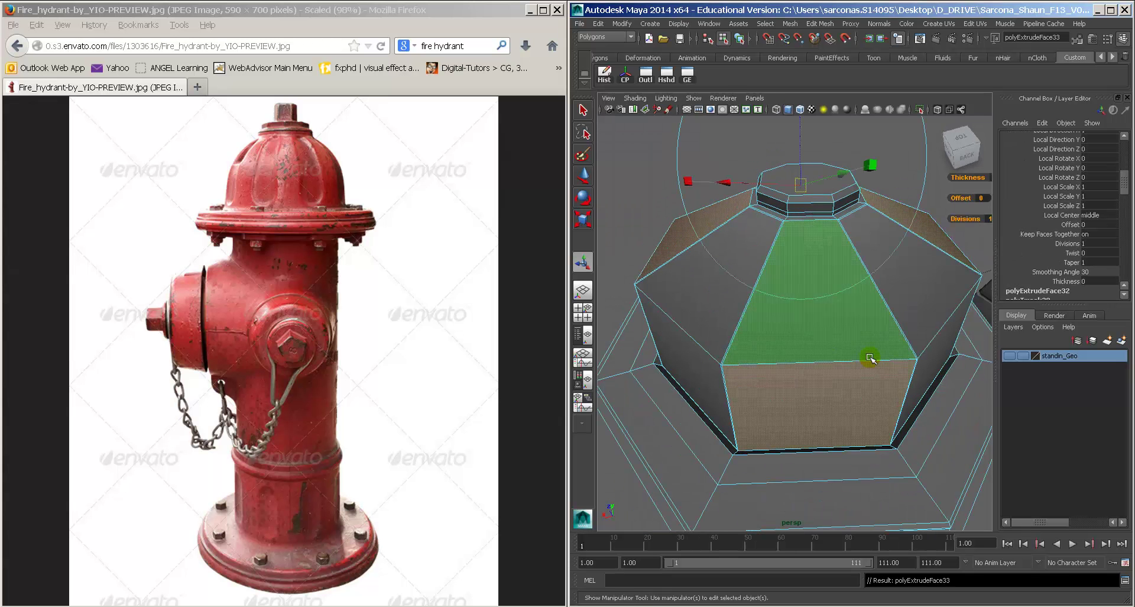
pyautogui.click(981, 198)
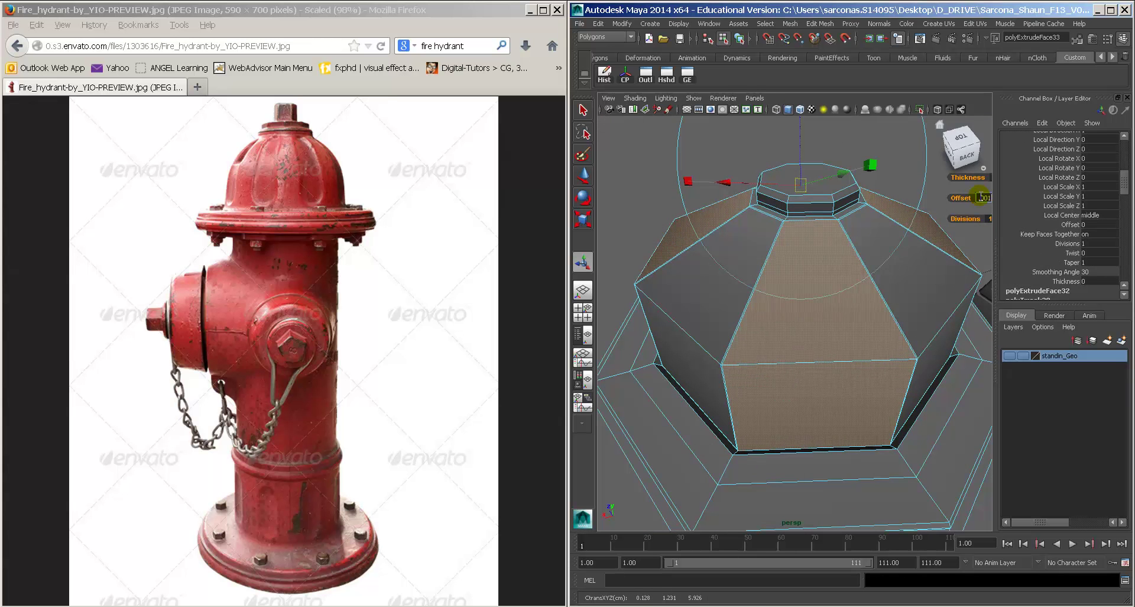
pyautogui.write('.001')
pyautogui.press('Return')
# Step: Select the inset upper and lower faces of all the panels around the dome
pyautogui.click(686, 340)
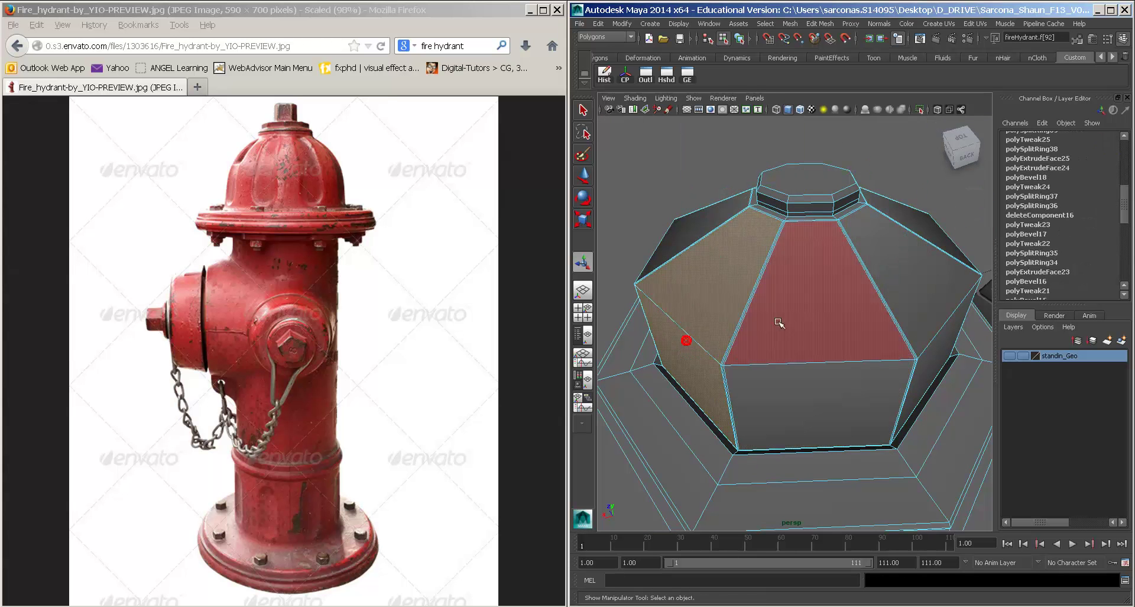
pyautogui.keyDown('shift'); pyautogui.click(813, 376); pyautogui.keyUp('shift')
pyautogui.keyDown('shift'); pyautogui.click(944, 296); pyautogui.keyUp('shift')
pyautogui.keyDown('shift'); pyautogui.click(942, 326); pyautogui.keyUp('shift')
pyautogui.keyDown('alt'); pyautogui.moveTo(965, 318); pyautogui.dragTo(819, 301); pyautogui.keyUp('alt')
pyautogui.keyDown('shift'); pyautogui.click(827, 304); pyautogui.keyUp('shift')
pyautogui.keyDown('shift'); pyautogui.click(832, 360); pyautogui.keyUp('shift')
pyautogui.keyDown('shift'); pyautogui.click(956, 288); pyautogui.keyUp('shift')
pyautogui.keyDown('shift'); pyautogui.click(959, 325); pyautogui.keyUp('shift')
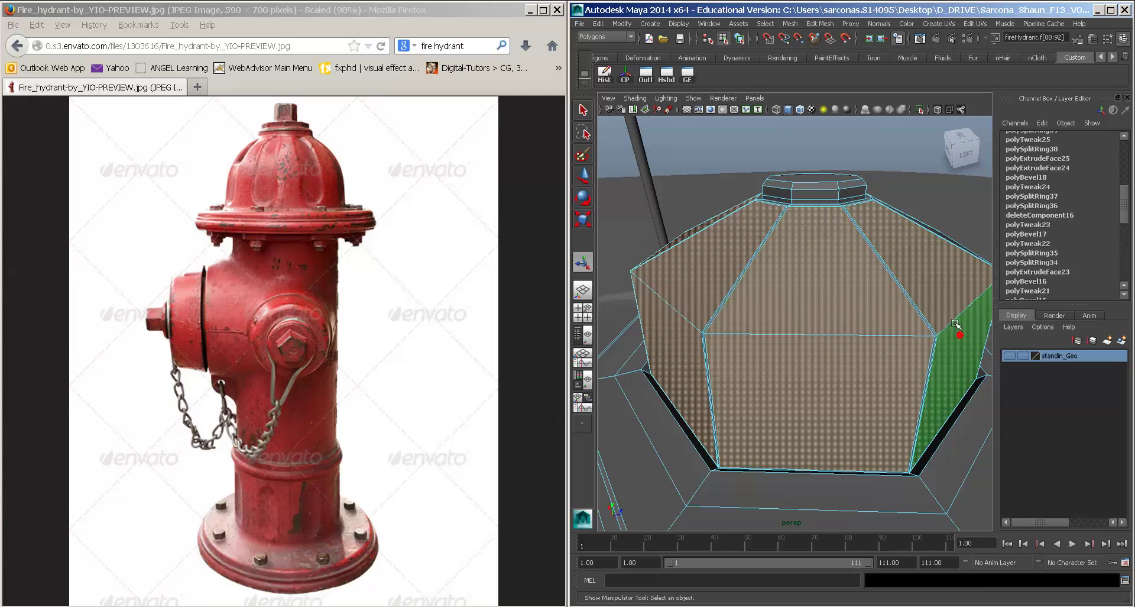
pyautogui.keyDown('alt'); pyautogui.moveTo(947, 322); pyautogui.dragTo(820, 318); pyautogui.keyUp('alt')
pyautogui.keyDown('shift'); pyautogui.click(791, 326); pyautogui.keyUp('shift')
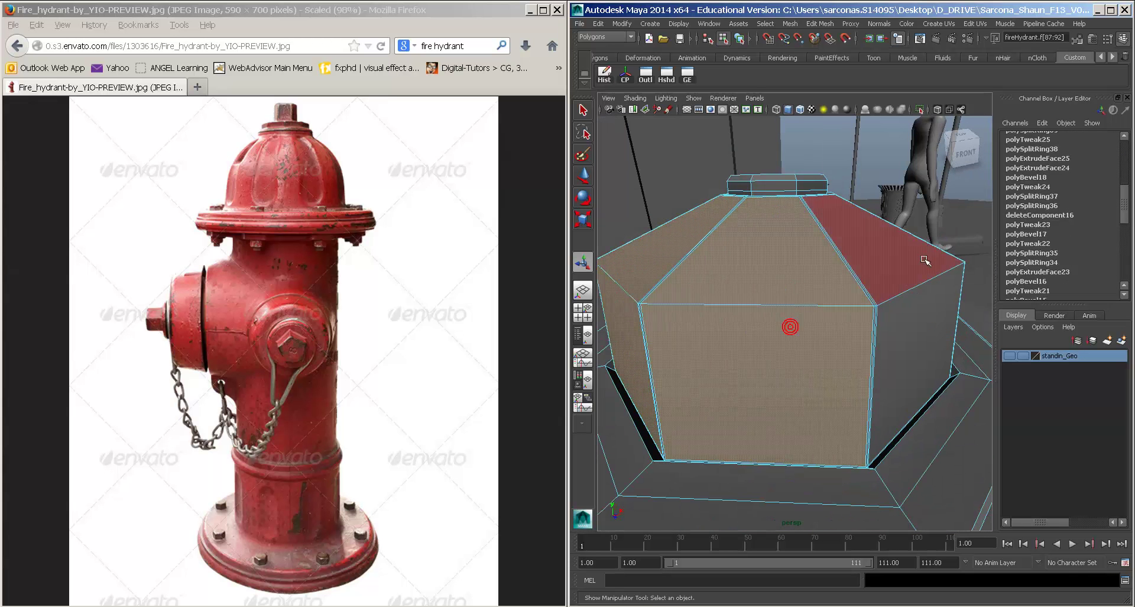
pyautogui.keyDown('shift'); pyautogui.click(916, 308); pyautogui.keyUp('shift')
pyautogui.keyDown('alt'); pyautogui.moveTo(913, 307); pyautogui.dragTo(819, 327); pyautogui.keyUp('alt')
pyautogui.keyDown('shift'); pyautogui.click(818, 326); pyautogui.keyUp('shift')
pyautogui.keyDown('shift'); pyautogui.click(856, 390); pyautogui.keyUp('shift')
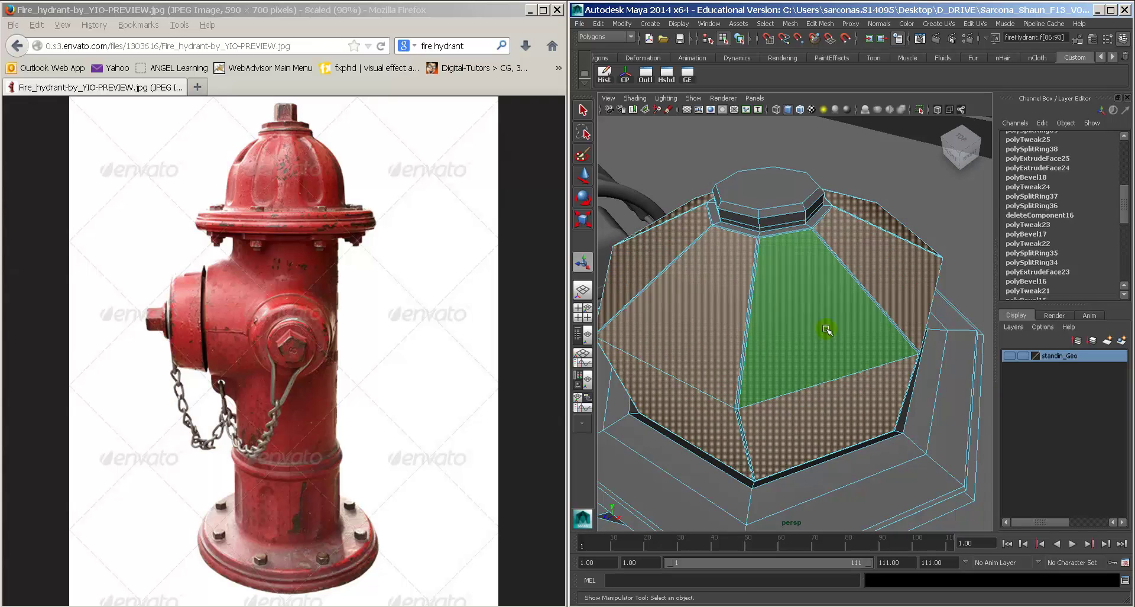
# Step: Try extruding the selected dome panel faces again, return to object mode and check the smoothed cap
pyautogui.press('g')
pyautogui.keyDown('alt'); pyautogui.moveTo(717, 286); pyautogui.dragTo(740, 302, button='middle'); pyautogui.keyUp('alt')
pyautogui.click(769, 295)
pyautogui.moveTo(797, 340); pyautogui.dragTo(923, 276)
pyautogui.press('3')
pyautogui.press('w')
pyautogui.moveTo(755, 313); pyautogui.dragTo(774, 297, button='right')
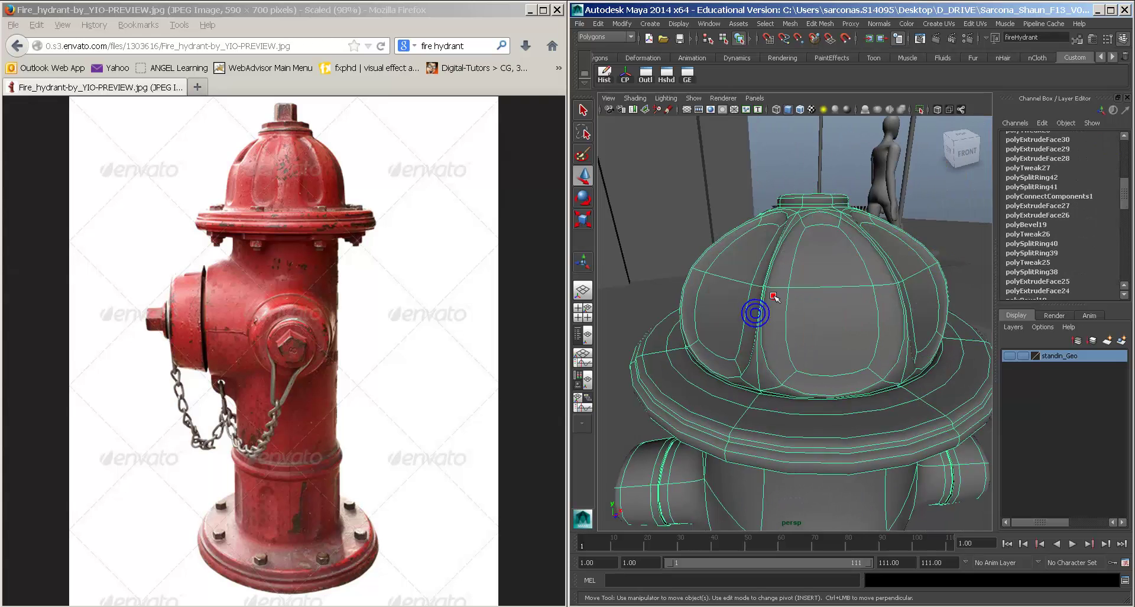
pyautogui.click(734, 201)
pyautogui.moveTo(872, 264)
pyautogui.keyDown('alt'); pyautogui.mouseDown()
pyautogui.moveTo(923, 272)
pyautogui.moveTo(861, 327)
pyautogui.moveTo(864, 269)
pyautogui.mouseUp(); pyautogui.keyUp('alt')
pyautogui.moveTo(865, 269)
pyautogui.keyDown('alt'); pyautogui.mouseDown(button='right')
pyautogui.moveTo(839, 266)
pyautogui.moveTo(864, 271)
pyautogui.mouseUp(button='right'); pyautogui.keyUp('alt')
# Step: Undo the dome panel extrusions and face selections, back to the plain dome below the top collar
pyautogui.hotkey('ctrl', 'z')
pyautogui.hotkey('ctrl', 'z')
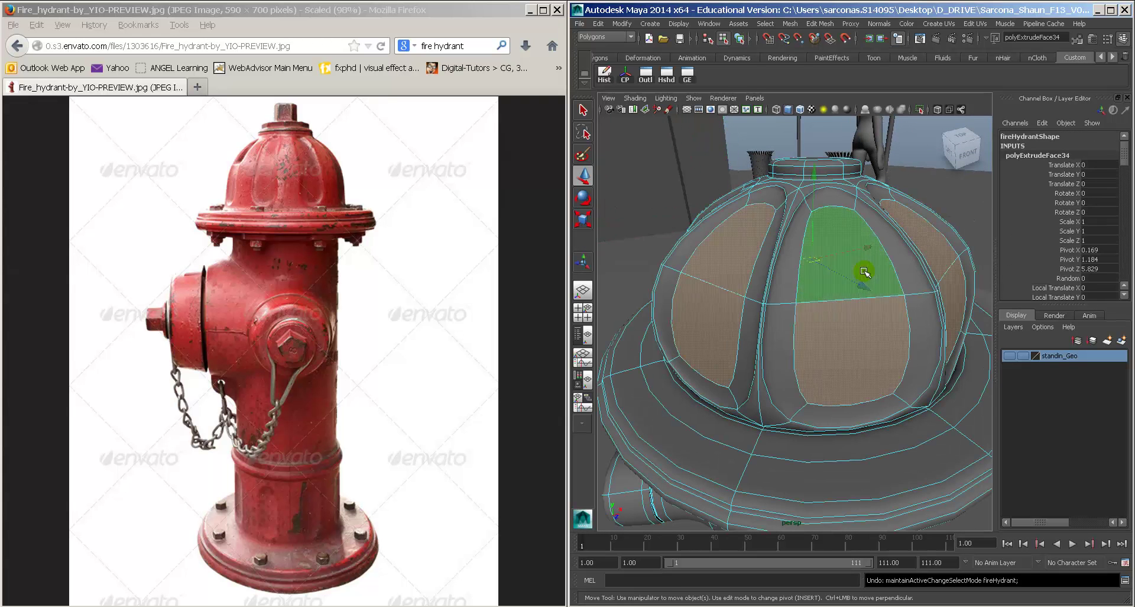
pyautogui.hotkey('ctrl', 'z')
pyautogui.hotkey('ctrl', 'z')
pyautogui.hotkey('ctrl', 'z')
pyautogui.hotkey('ctrl', 'z')
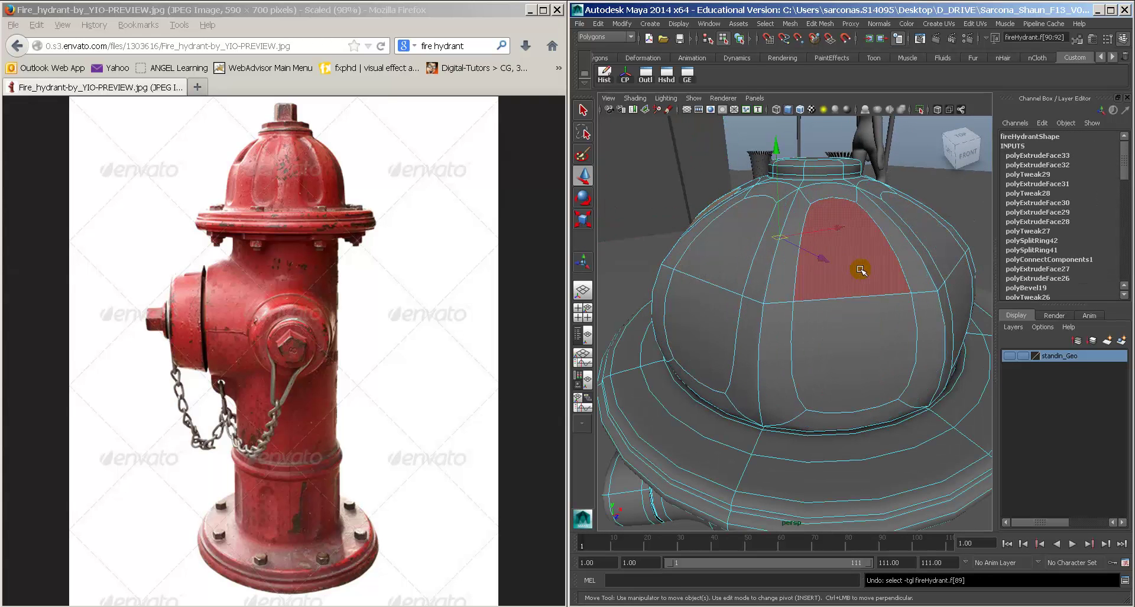
pyautogui.hotkey('ctrl', 'z')
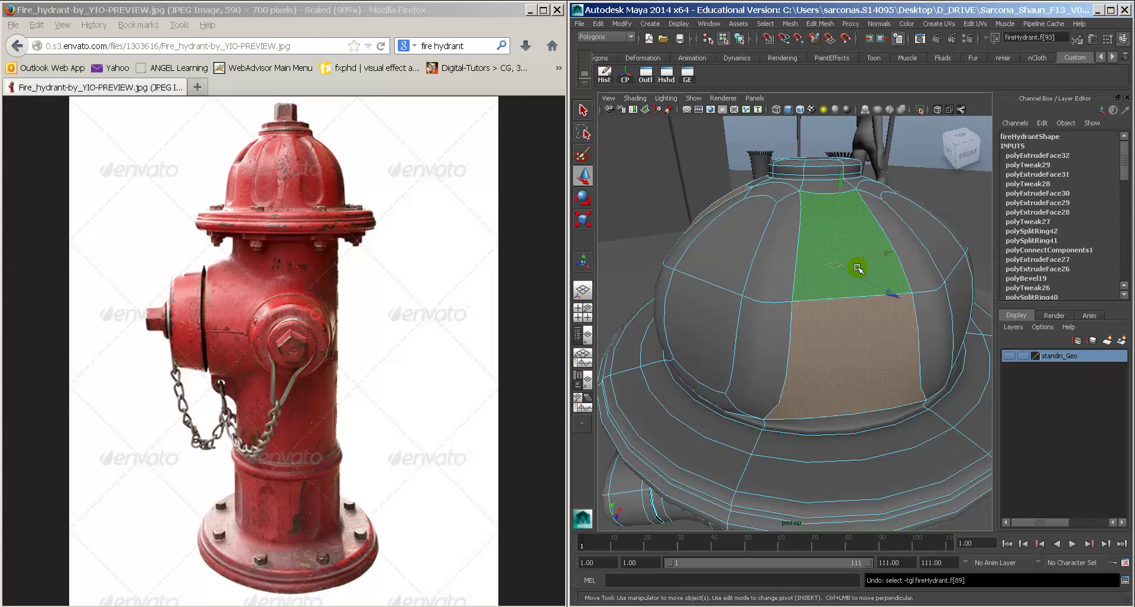
pyautogui.hotkey('ctrl', 'z')
pyautogui.hotkey('ctrl', 'z')
pyautogui.hotkey('ctrl', 'z')
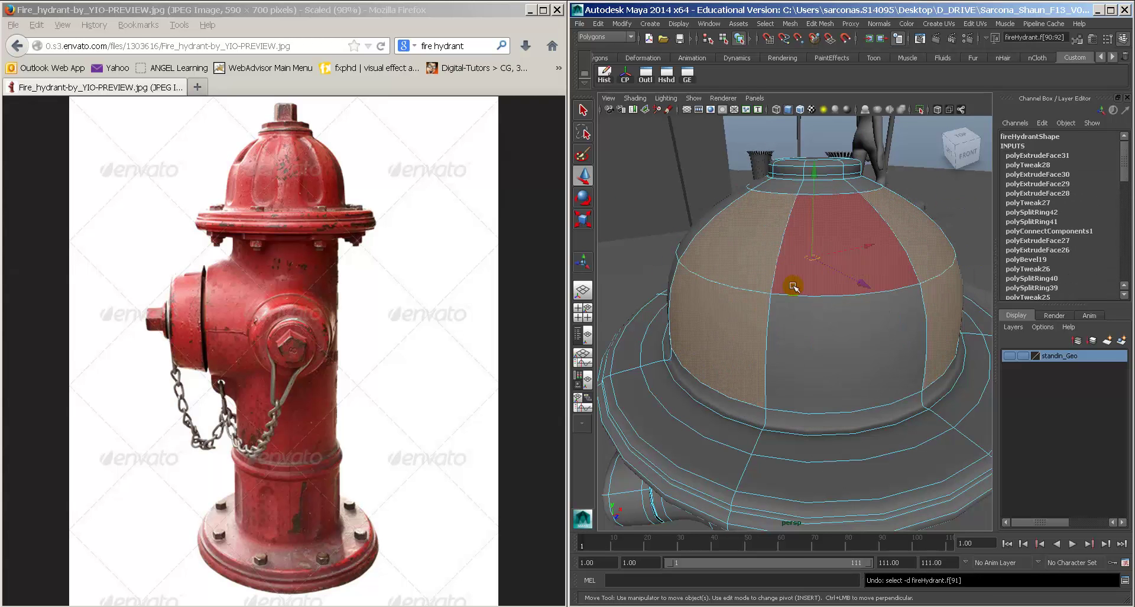
# Step: Return to object mode and examine the hydrant from cap to base with smoothing off and on
pyautogui.moveTo(768, 297); pyautogui.dragTo(774, 288, button='right')
pyautogui.click(773, 307)
pyautogui.keyDown('alt'); pyautogui.moveTo(772, 307); pyautogui.dragTo(802, 296); pyautogui.keyUp('alt')
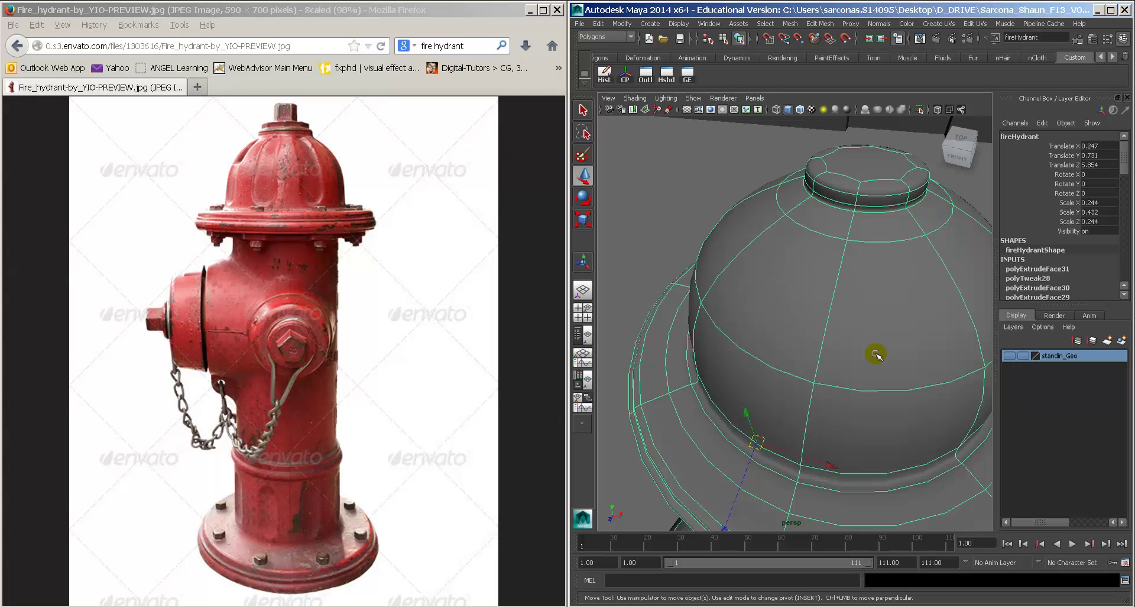
pyautogui.keyDown('alt'); pyautogui.moveTo(877, 353); pyautogui.dragTo(811, 329, button='right'); pyautogui.keyUp('alt')
pyautogui.keyDown('alt'); pyautogui.moveTo(834, 354); pyautogui.dragTo(816, 287, button='middle'); pyautogui.keyUp('alt')
pyautogui.keyDown('alt'); pyautogui.moveTo(817, 331); pyautogui.dragTo(813, 297); pyautogui.keyUp('alt')
pyautogui.keyDown('alt'); pyautogui.moveTo(813, 297); pyautogui.dragTo(871, 287, button='right'); pyautogui.keyUp('alt')
pyautogui.press('1')
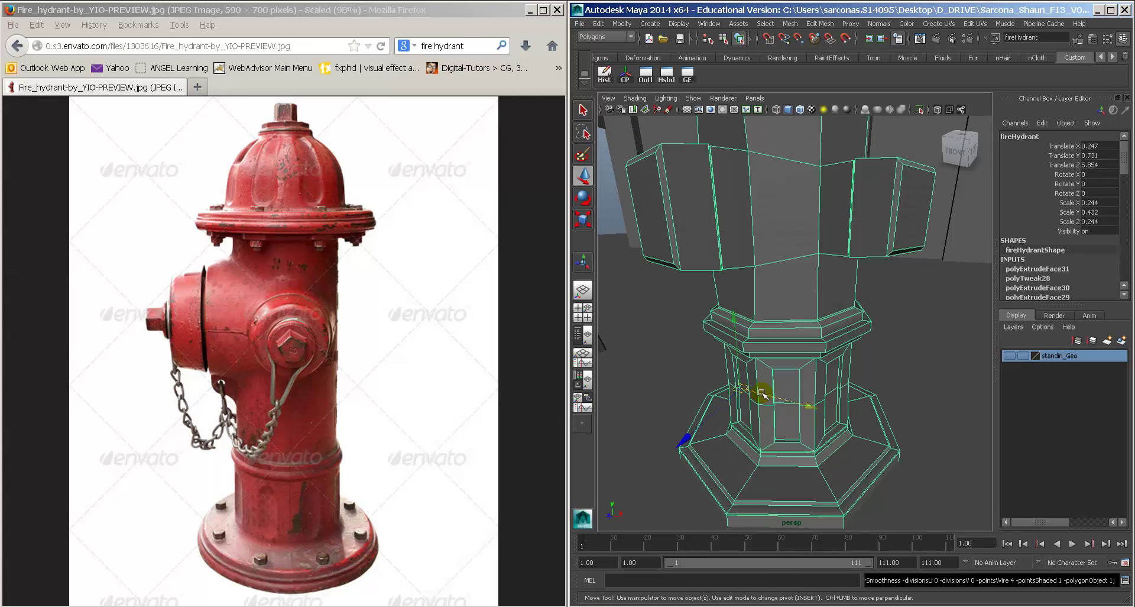
pyautogui.press('3')
pyautogui.click(889, 347)
pyautogui.keyDown('alt'); pyautogui.moveTo(889, 336); pyautogui.dragTo(909, 401, button='middle'); pyautogui.keyUp('alt')
pyautogui.keyDown('alt'); pyautogui.moveTo(909, 401); pyautogui.dragTo(836, 347, button='right'); pyautogui.keyUp('alt')
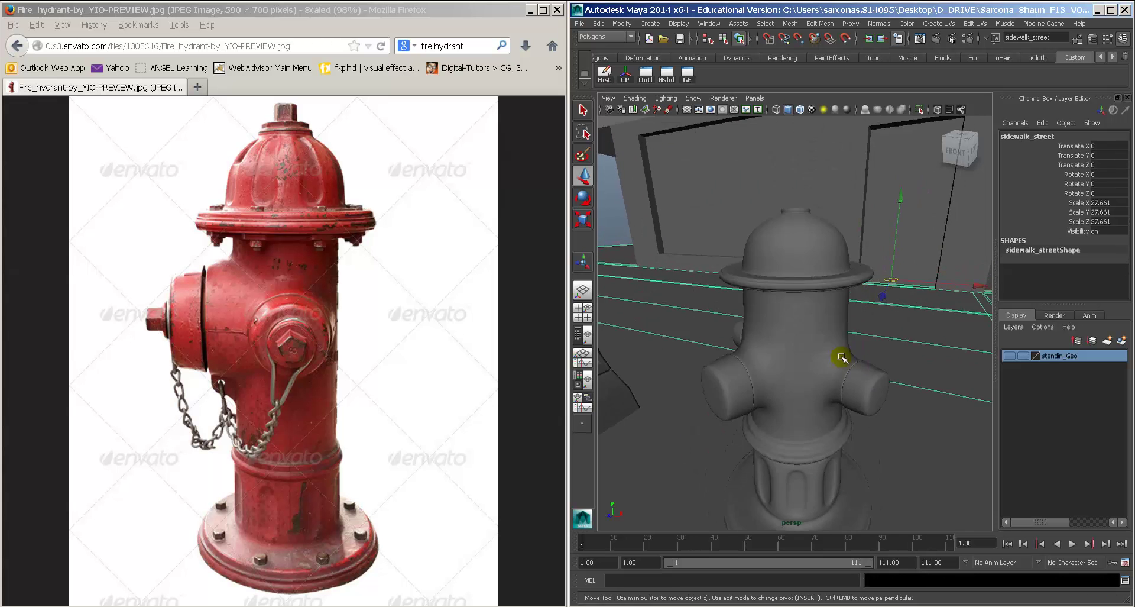
pyautogui.keyDown('alt'); pyautogui.moveTo(836, 347); pyautogui.dragTo(813, 255); pyautogui.keyUp('alt')
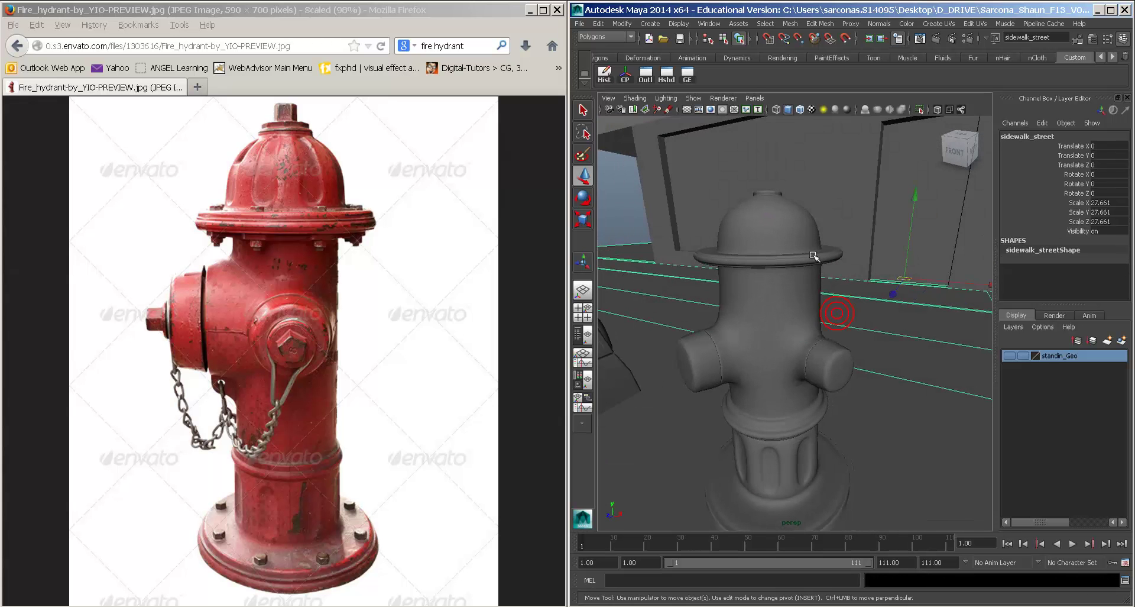
# Step: Insert two edge loops around the hydrant's dome, one below and one above its existing middle loop
pyautogui.click(781, 221)
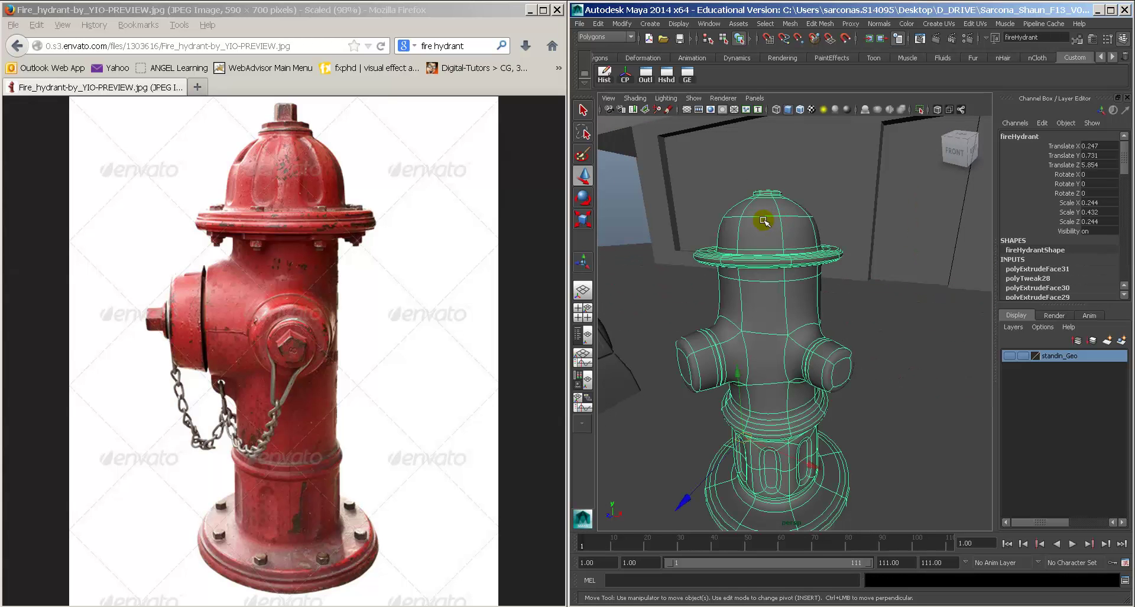
pyautogui.press('t')
pyautogui.press('space')
pyautogui.click(699, 270)
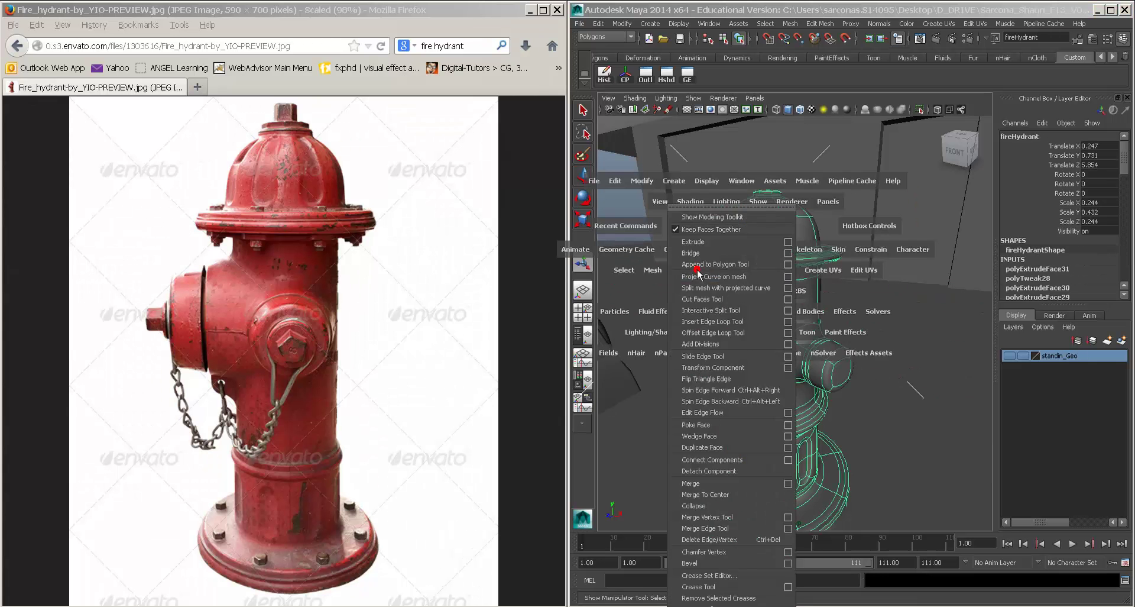
pyautogui.click(721, 322)
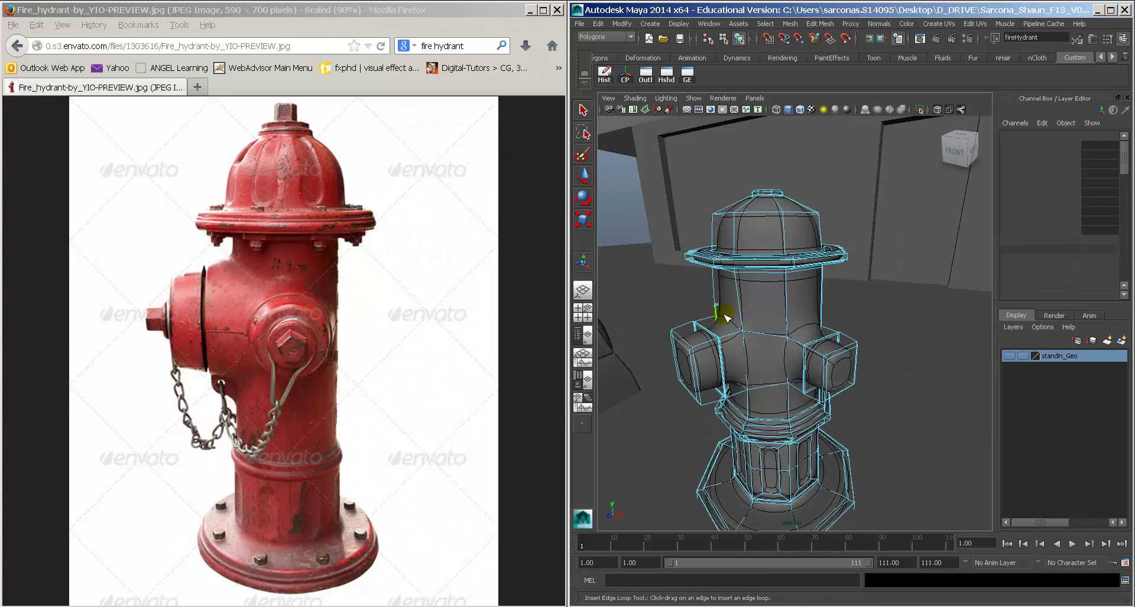
pyautogui.click(733, 222)
pyautogui.click(741, 206)
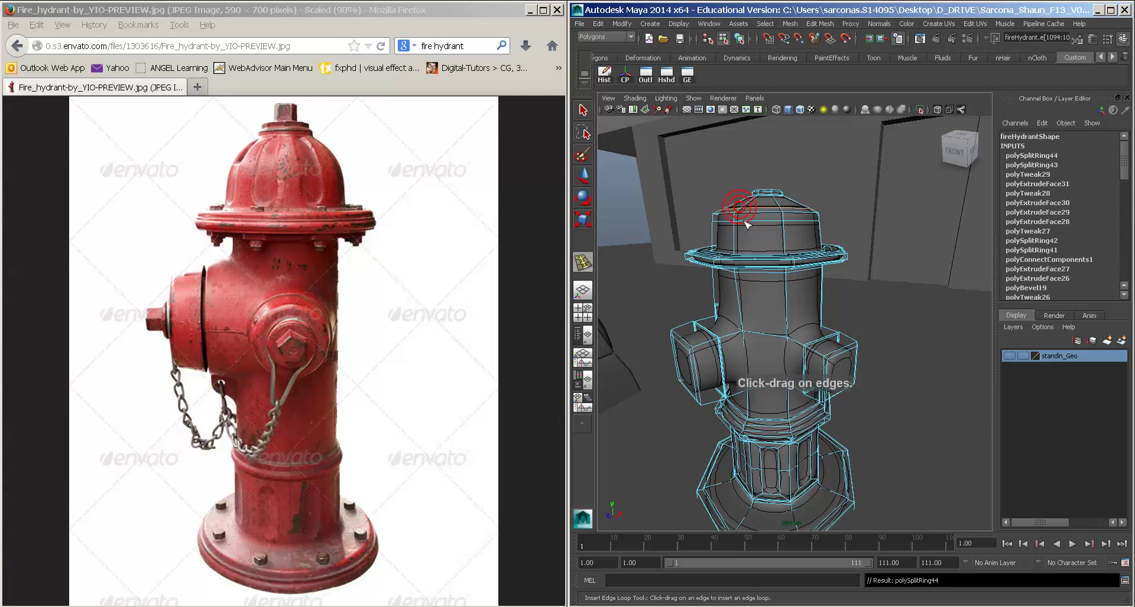
# Step: Try scaling the dome's edge loop between the two inserted loops, and undo the scaling
pyautogui.keyDown('alt'); pyautogui.moveTo(746, 222); pyautogui.dragTo(778, 275, button='middle'); pyautogui.keyUp('alt')
pyautogui.keyDown('alt'); pyautogui.moveTo(778, 275); pyautogui.dragTo(767, 250, button='right'); pyautogui.keyUp('alt')
pyautogui.press('w')
pyautogui.doubleClick(787, 289)
pyautogui.keyDown('alt'); pyautogui.moveTo(843, 308); pyautogui.dragTo(823, 284); pyautogui.keyUp('alt')
pyautogui.press('r')
pyautogui.moveTo(859, 346); pyautogui.dragTo(845, 349, button='middle')
pyautogui.hotkey('ctrl', 'z')
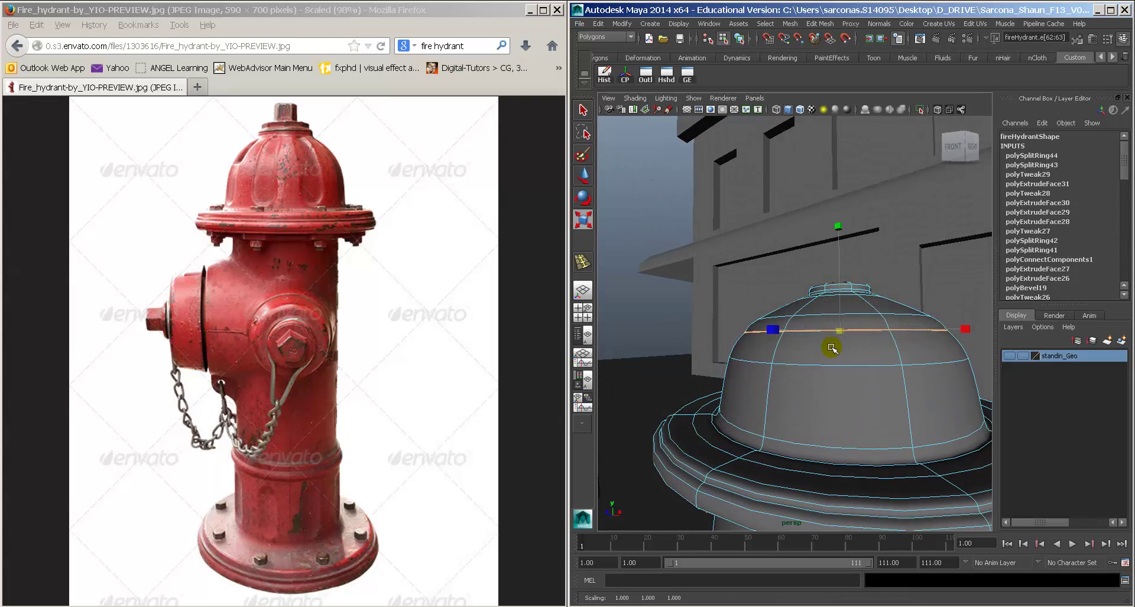
# Step: Select the dome's full edge loop between the two inserted loops and bevel it
pyautogui.click(815, 314)
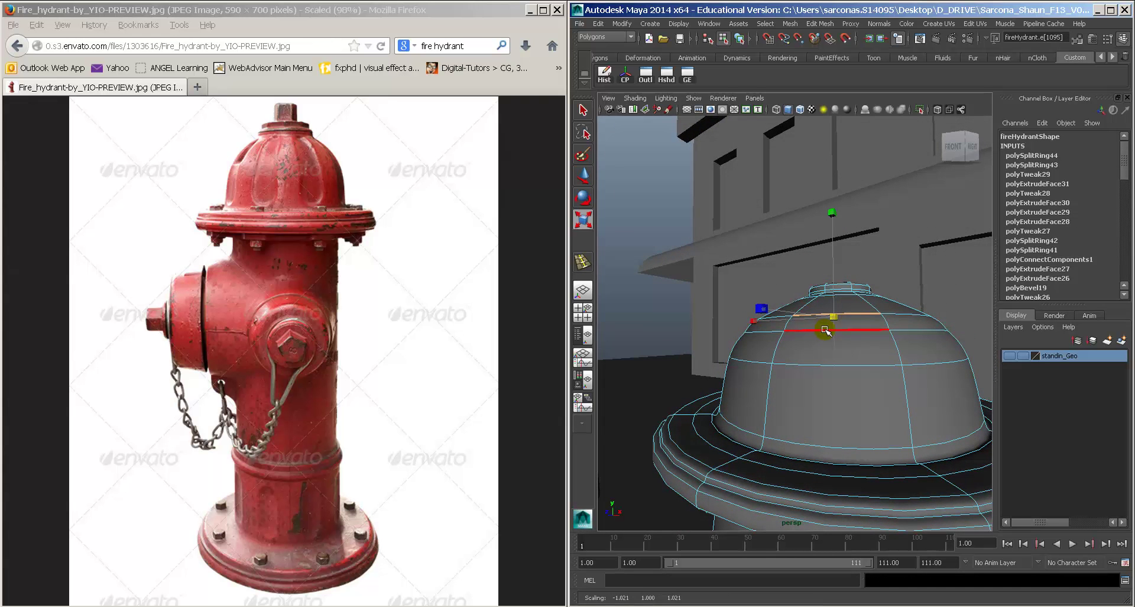
pyautogui.doubleClick(808, 331)
pyautogui.press('space')
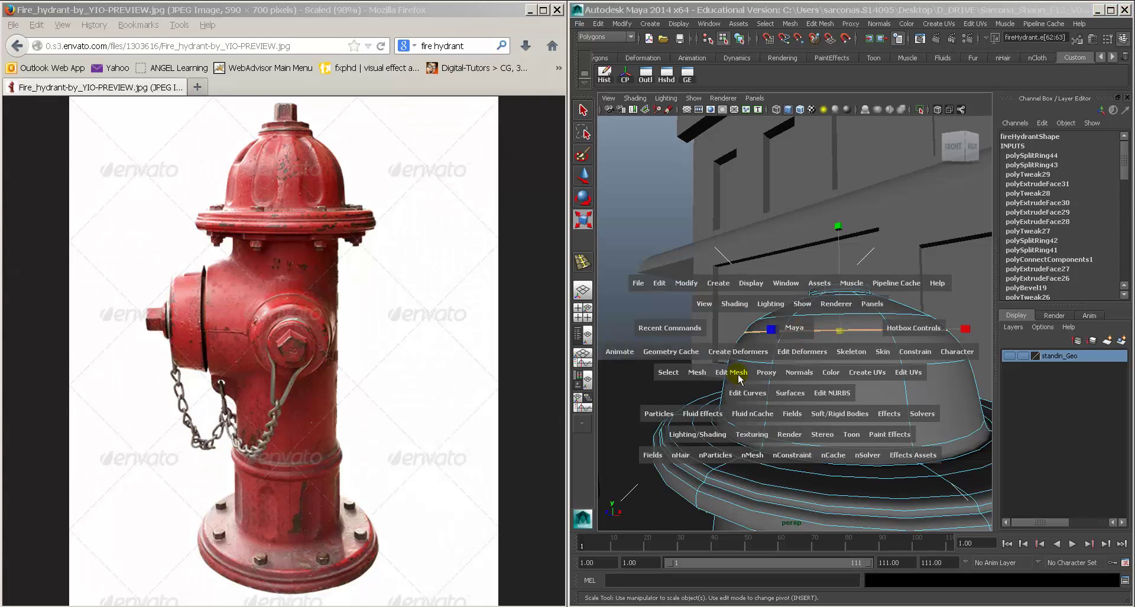
pyautogui.click(736, 375)
pyautogui.click(759, 563)
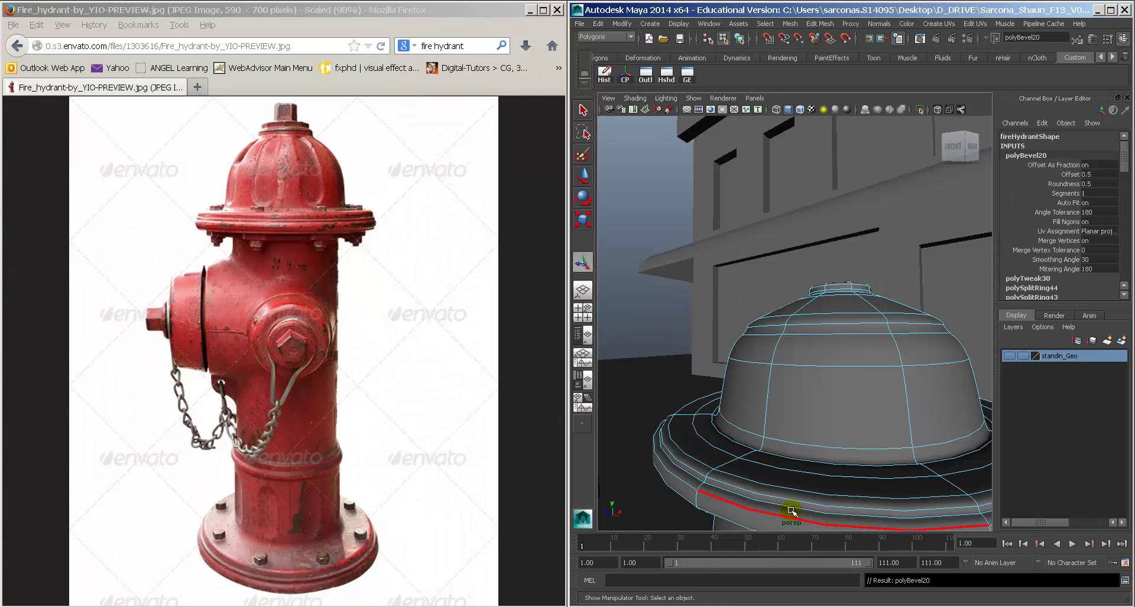
# Step: Select the ring of narrow beveled faces around the dome and extrude it with Keep Faces Together on
pyautogui.rightClick(839, 345)
pyautogui.click(839, 359)
pyautogui.click(824, 326)
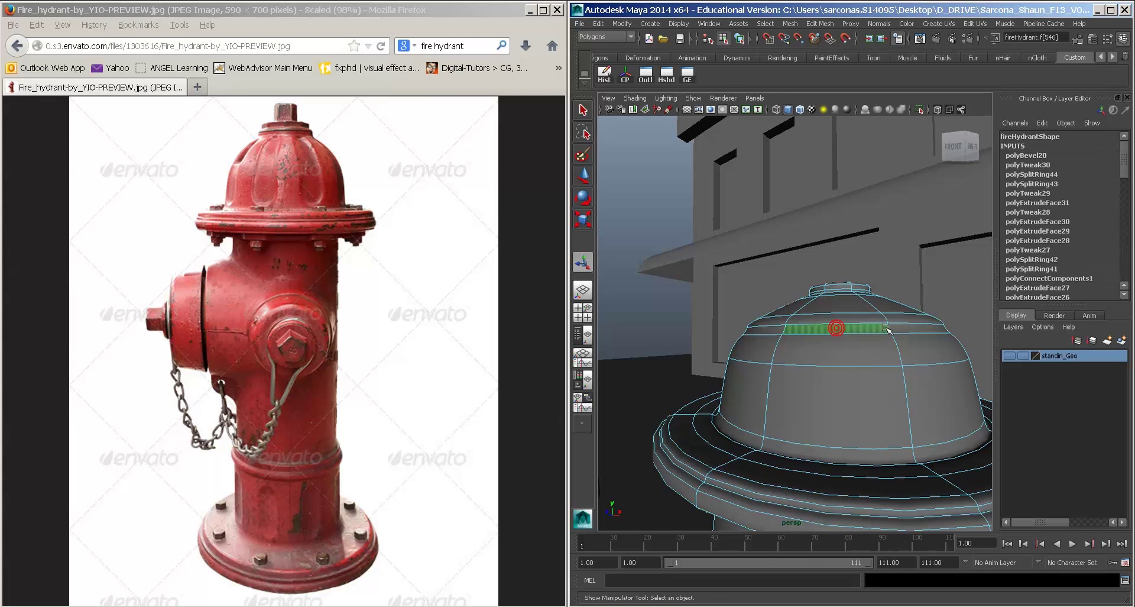
pyautogui.keyDown('shift'); pyautogui.doubleClick(890, 325); pyautogui.keyUp('shift')
pyautogui.press('space')
pyautogui.click(733, 376)
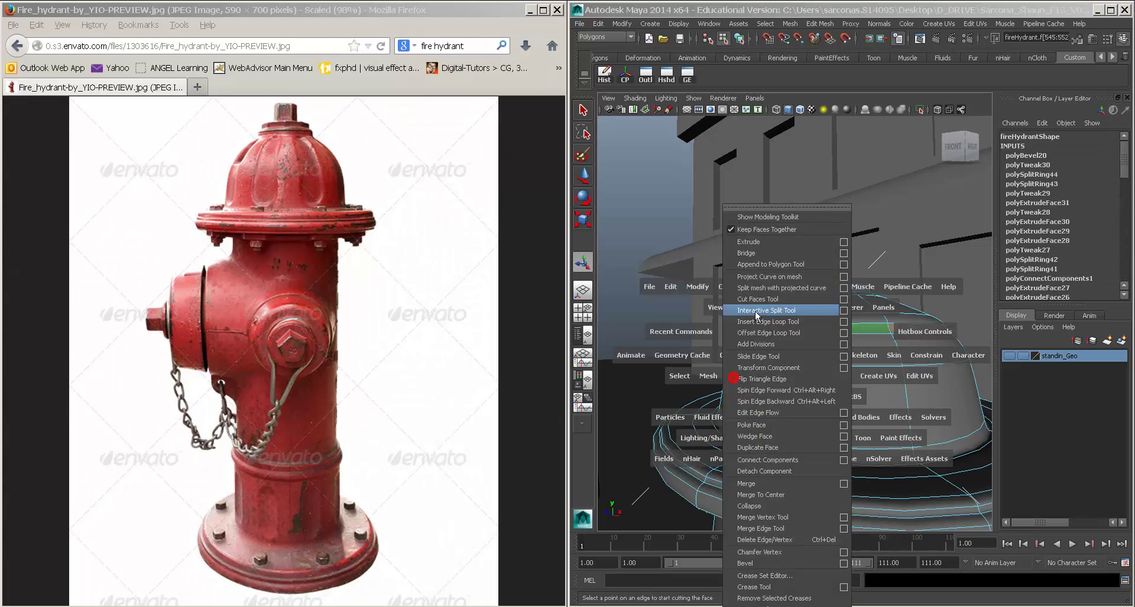
pyautogui.click(769, 233)
pyautogui.click(964, 313)
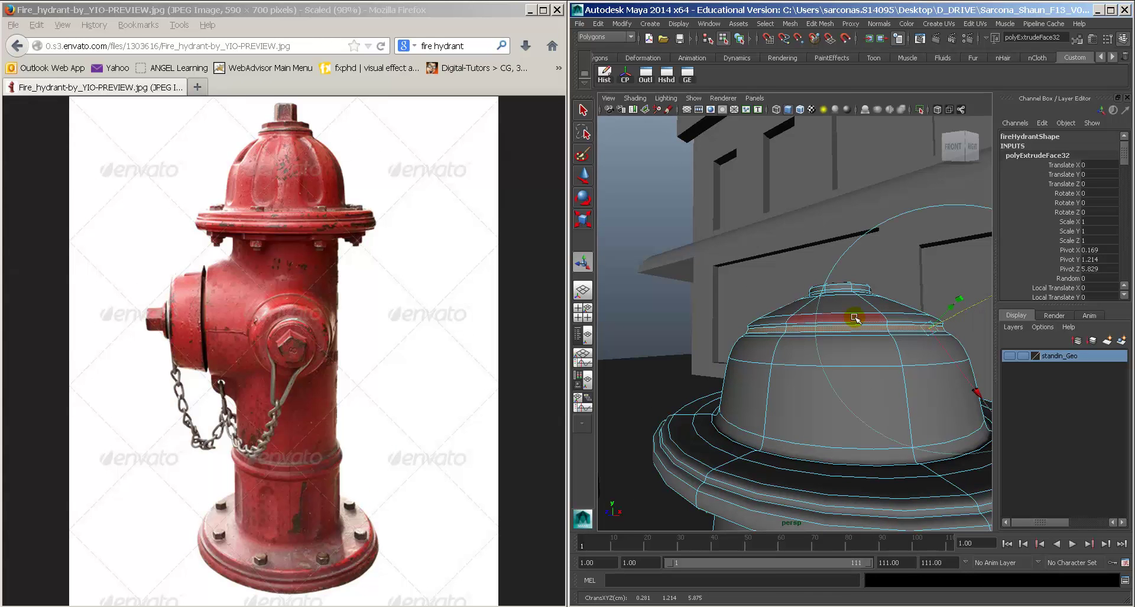
# Step: Return to object mode, deselect the hydrant and examine its smoothed shape from several angles
pyautogui.moveTo(810, 320); pyautogui.dragTo(811, 319, button='right')
pyautogui.click(711, 291)
pyautogui.keyDown('alt'); pyautogui.moveTo(839, 337); pyautogui.dragTo(938, 370); pyautogui.keyUp('alt')
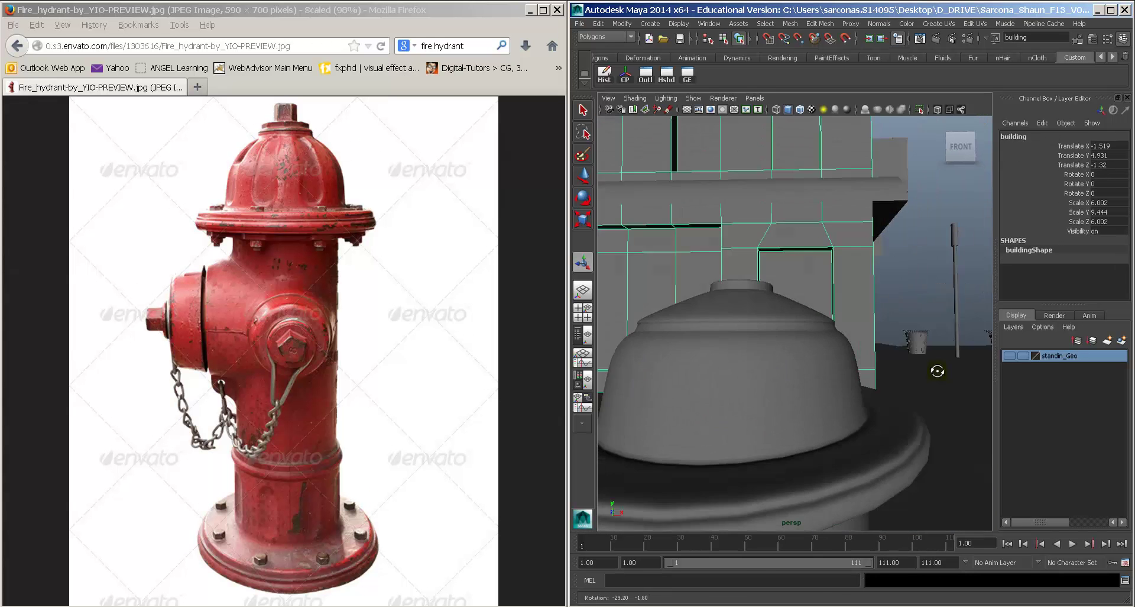
pyautogui.keyDown('alt'); pyautogui.moveTo(938, 370); pyautogui.dragTo(737, 344, button='right'); pyautogui.keyUp('alt')
pyautogui.keyDown('alt'); pyautogui.moveTo(828, 360); pyautogui.dragTo(780, 377); pyautogui.keyUp('alt')
pyautogui.keyDown('alt'); pyautogui.moveTo(781, 376); pyautogui.dragTo(883, 386, button='right'); pyautogui.keyUp('alt')
pyautogui.click(805, 327)
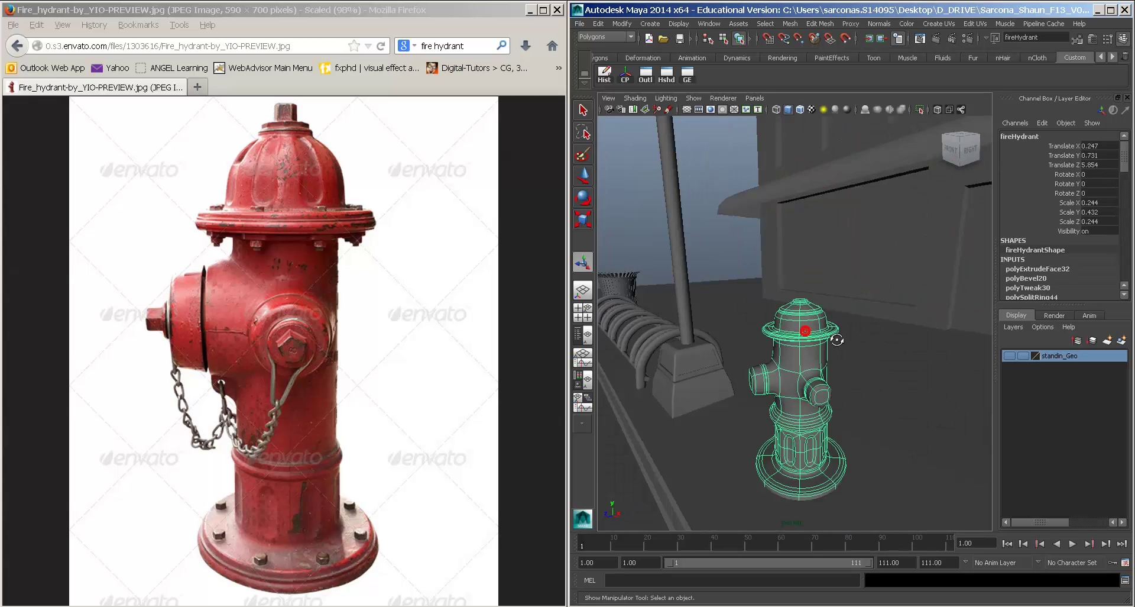
pyautogui.click(791, 290)
pyautogui.keyDown('alt'); pyautogui.moveTo(830, 336); pyautogui.dragTo(783, 355); pyautogui.keyUp('alt')
pyautogui.keyDown('alt'); pyautogui.moveTo(801, 378); pyautogui.dragTo(849, 388, button='right'); pyautogui.keyUp('alt')
pyautogui.keyDown('alt'); pyautogui.moveTo(849, 388); pyautogui.dragTo(844, 330, button='middle'); pyautogui.keyUp('alt')
pyautogui.keyDown('alt'); pyautogui.moveTo(844, 330); pyautogui.dragTo(857, 331, button='right'); pyautogui.keyUp('alt')
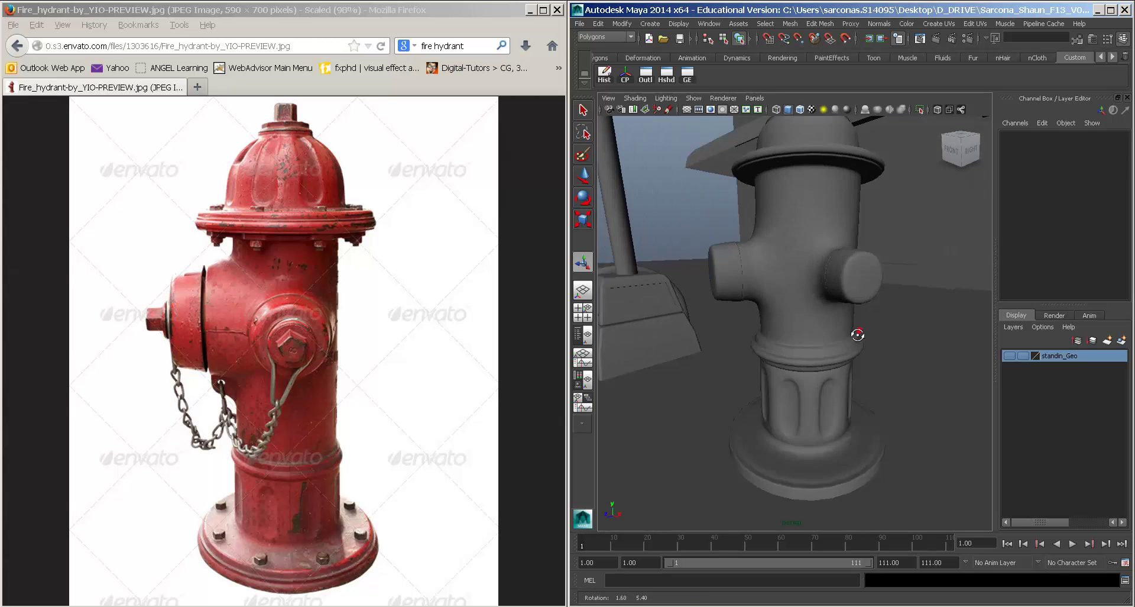
# Step: Create a polygon cylinder primitive as the starting shape for a bolt on the hydrant's base
pyautogui.keyDown('alt'); pyautogui.moveTo(857, 332); pyautogui.dragTo(859, 346); pyautogui.keyUp('alt')
pyautogui.keyDown('alt'); pyautogui.moveTo(826, 301); pyautogui.dragTo(823, 318); pyautogui.keyUp('alt')
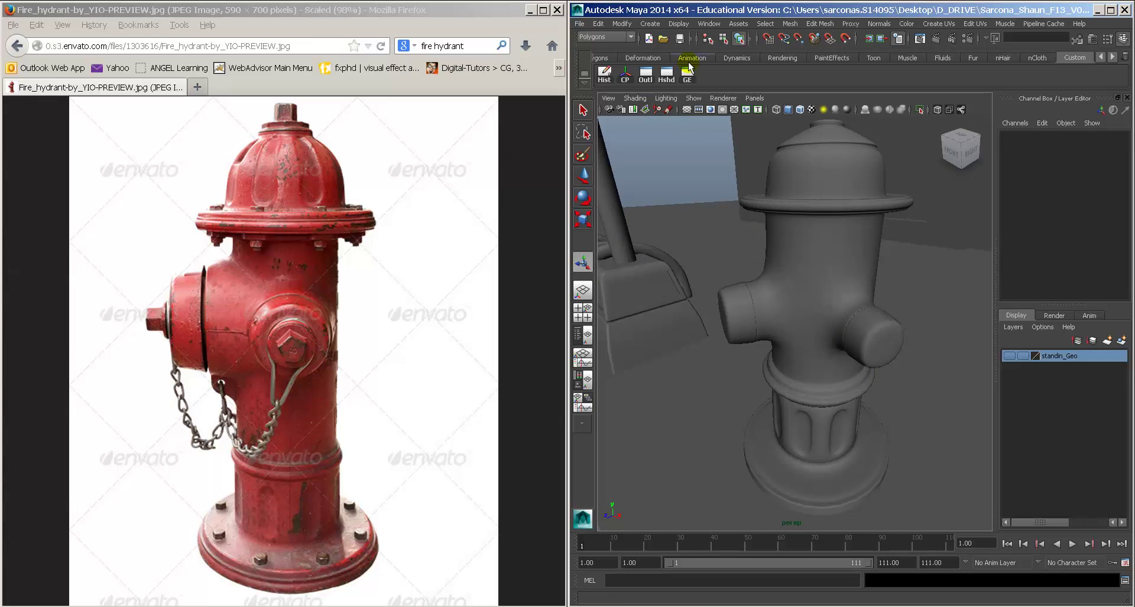
pyautogui.click(648, 24)
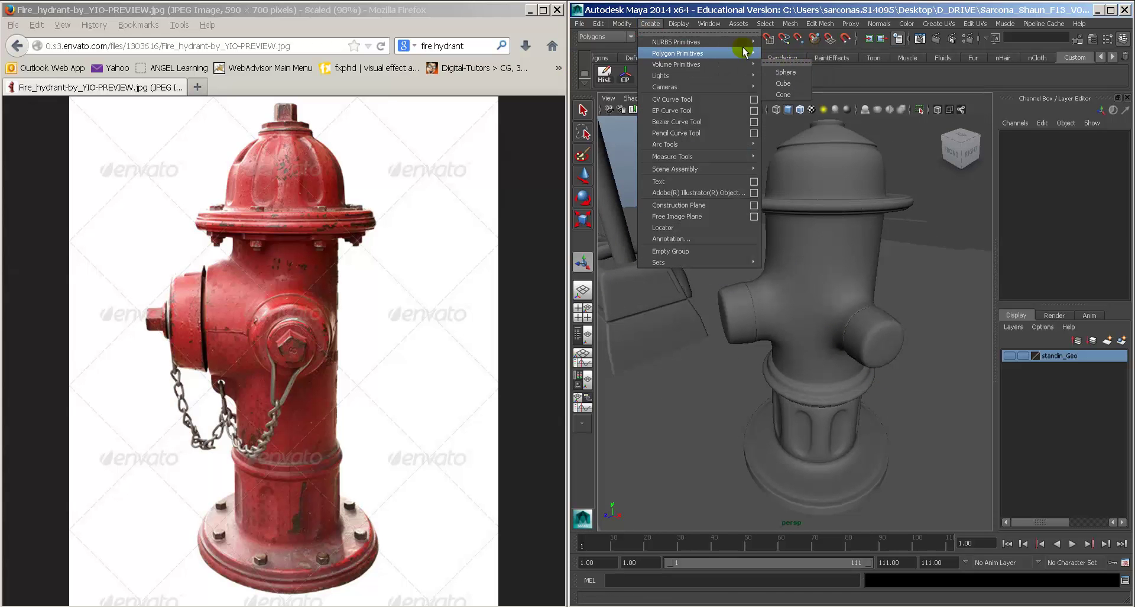
pyautogui.moveTo(680, 53)
pyautogui.click(805, 83)
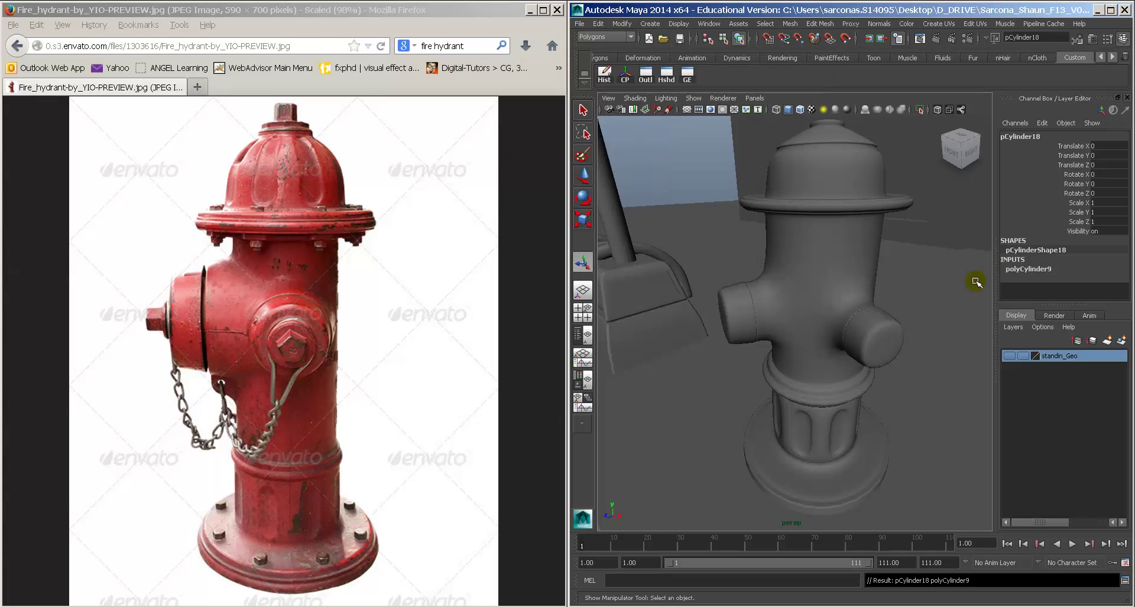
# Step: Move the new cylinder to the front of the hydrant's base and scale it uniformly to about 0.082
pyautogui.keyDown('alt'); pyautogui.moveTo(901, 278); pyautogui.dragTo(885, 236, button='middle'); pyautogui.keyUp('alt')
pyautogui.click(1035, 269)
pyautogui.scroll(-3, 1088, 262)
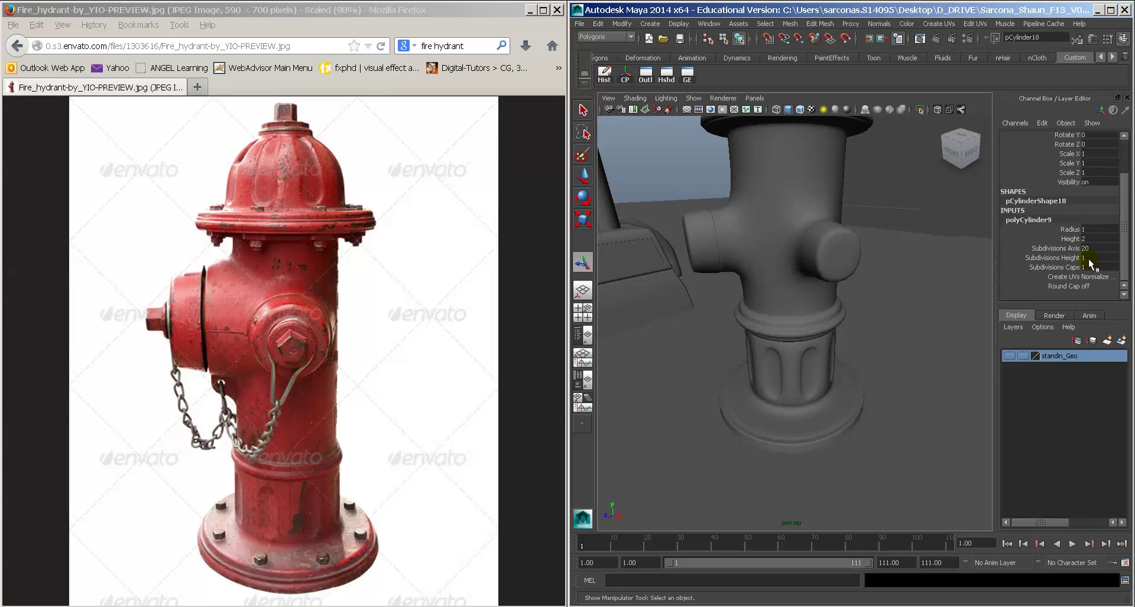
pyautogui.keyDown('alt'); pyautogui.moveTo(879, 355); pyautogui.dragTo(864, 358); pyautogui.keyUp('alt')
pyautogui.press('w')
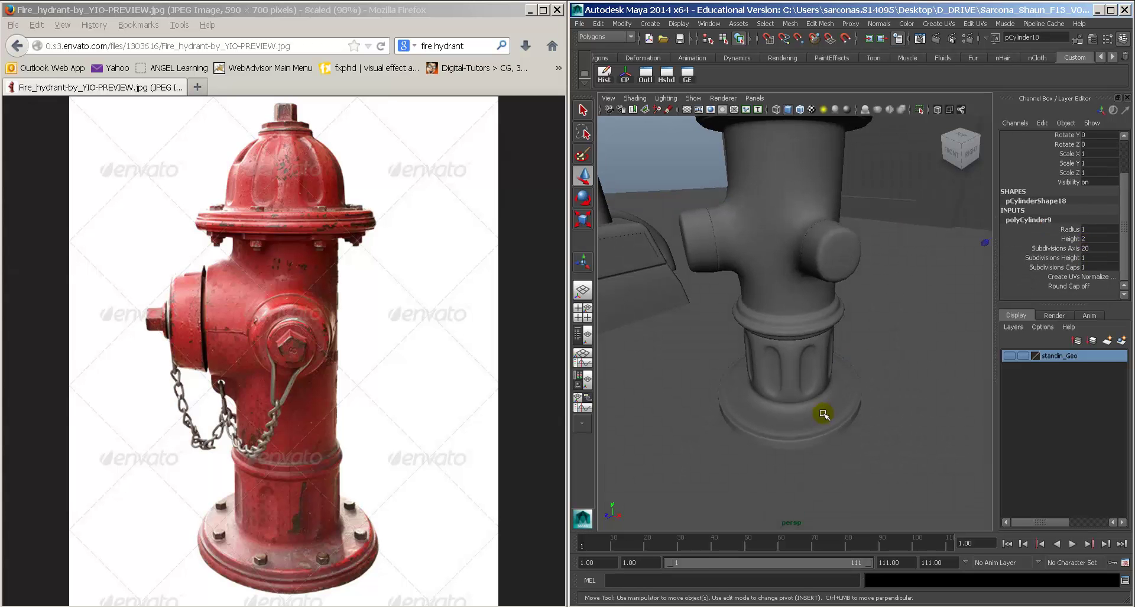
pyautogui.keyDown('alt'); pyautogui.moveTo(824, 415); pyautogui.dragTo(833, 419); pyautogui.keyUp('alt')
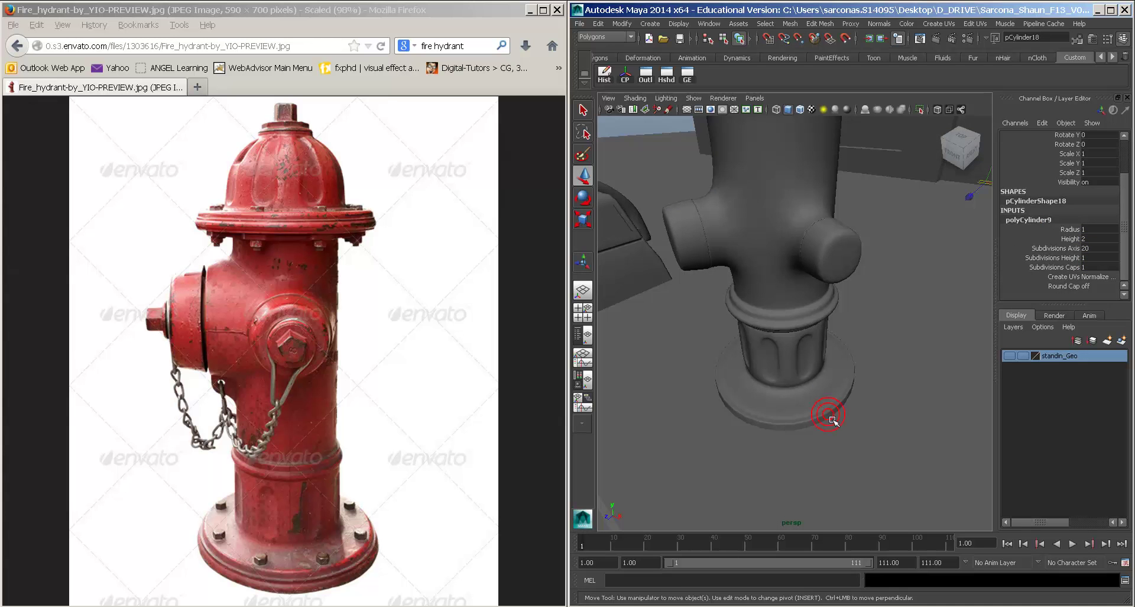
pyautogui.keyDown('alt'); pyautogui.moveTo(871, 384); pyautogui.dragTo(806, 414); pyautogui.keyUp('alt')
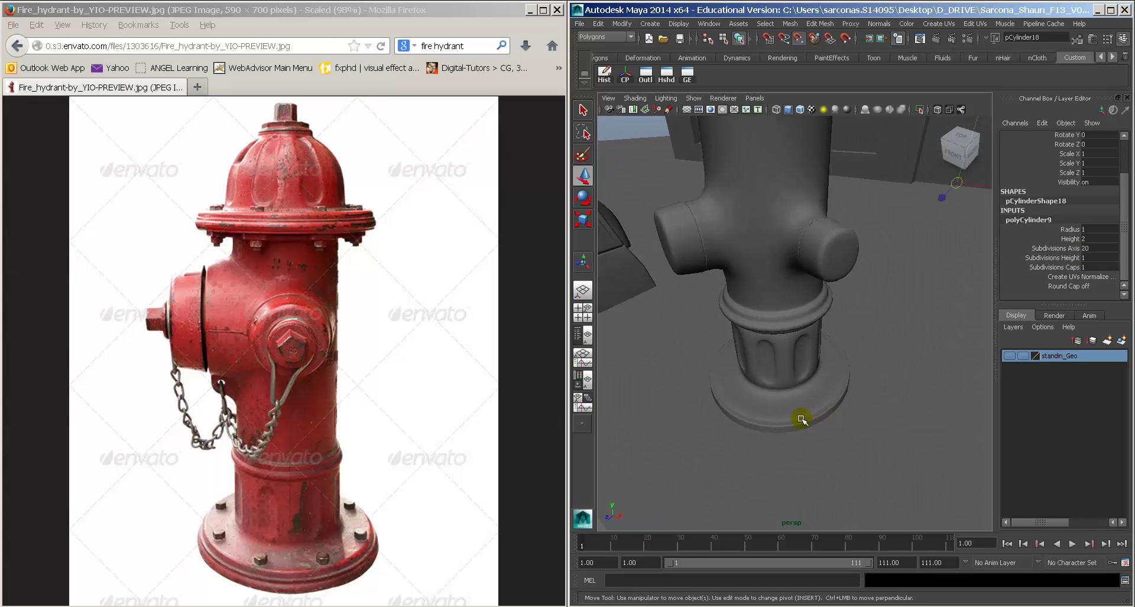
pyautogui.moveTo(801, 419); pyautogui.dragTo(790, 420, button='middle')
pyautogui.press('r')
pyautogui.moveTo(875, 402); pyautogui.dragTo(690, 420, button='middle')
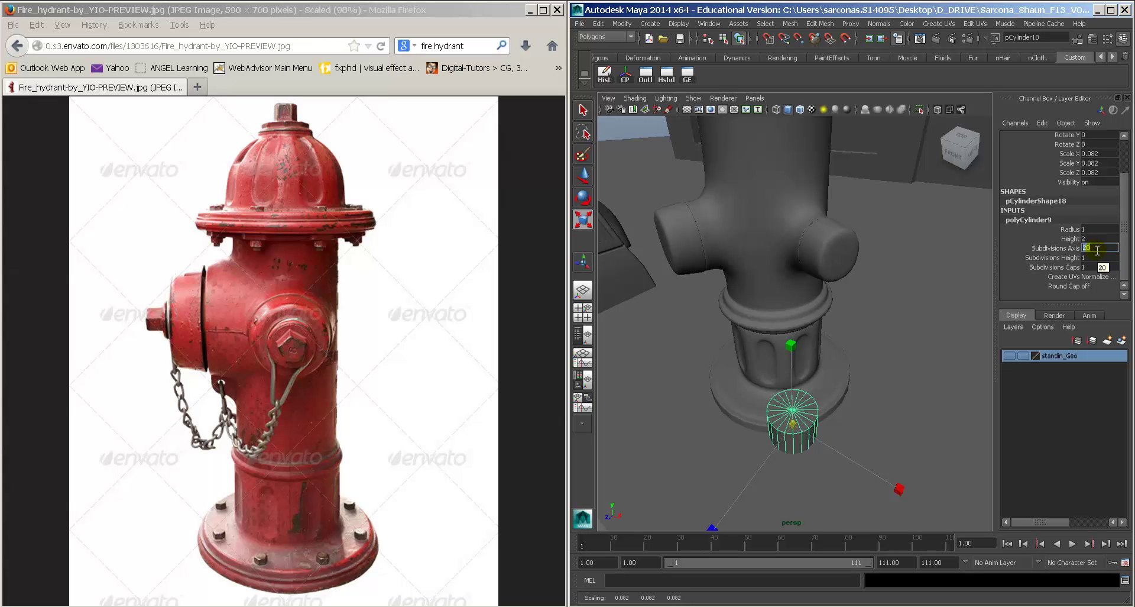
# Step: Set the cylinder's axis subdivisions to 6 to make it hexagonal
pyautogui.press('Return')
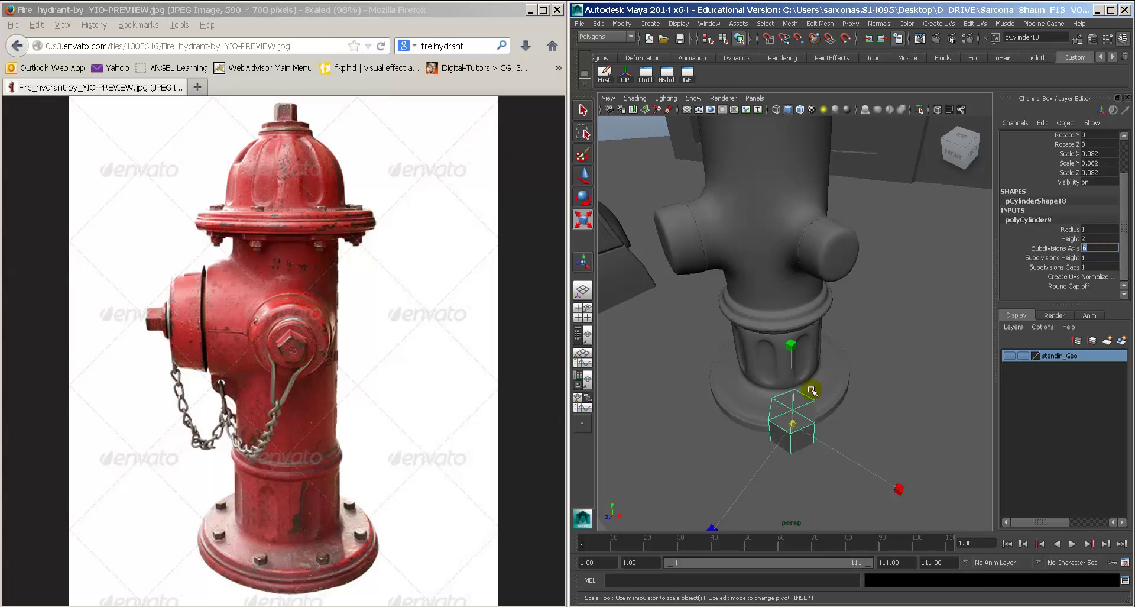
pyautogui.keyDown('alt'); pyautogui.moveTo(787, 396); pyautogui.dragTo(799, 393); pyautogui.keyUp('alt')
pyautogui.press('f')
pyautogui.keyDown('alt'); pyautogui.moveTo(832, 359); pyautogui.dragTo(870, 364); pyautogui.keyUp('alt')
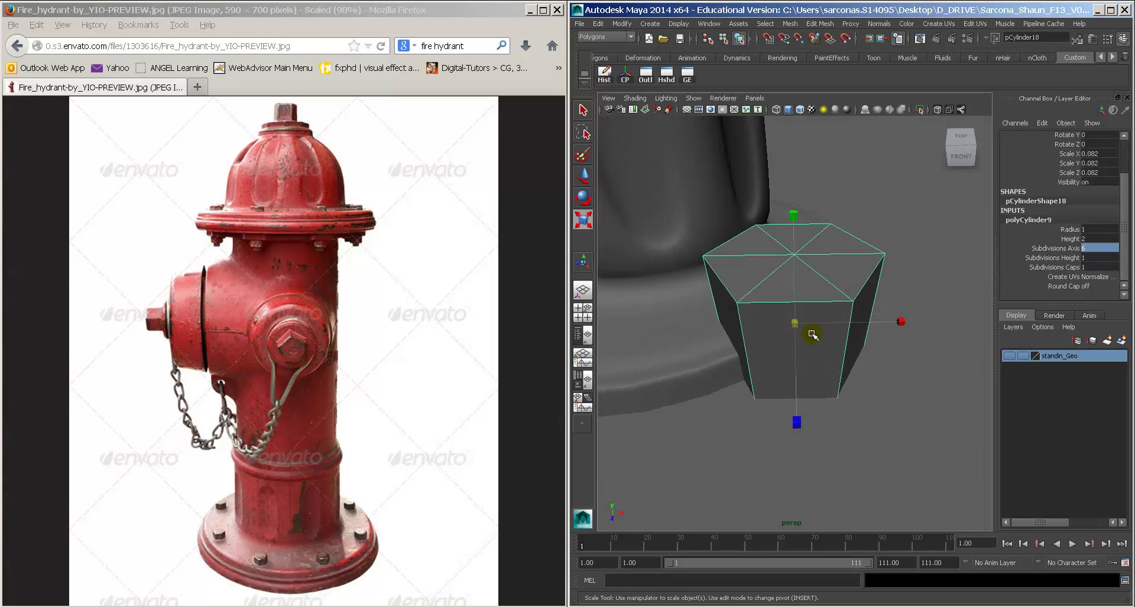
# Step: Scale the hexagonal cylinder down uniformly to about 0.017 and place it on top of the hydrant's base flange
pyautogui.moveTo(813, 334); pyautogui.dragTo(737, 340)
pyautogui.press('w')
pyautogui.moveTo(791, 288); pyautogui.dragTo(785, 251)
pyautogui.press('r')
pyautogui.moveTo(791, 301)
pyautogui.mouseDown()
pyautogui.moveTo(766, 309)
pyautogui.moveTo(821, 288)
pyautogui.moveTo(798, 305)
pyautogui.mouseUp()
pyautogui.press('w')
pyautogui.keyDown('alt'); pyautogui.moveTo(795, 304); pyautogui.dragTo(819, 288); pyautogui.keyUp('alt')
# Step: Flatten the edge loops on top of the hydrant's base flange by scaling them vertically to about 0.121
pyautogui.click(706, 309)
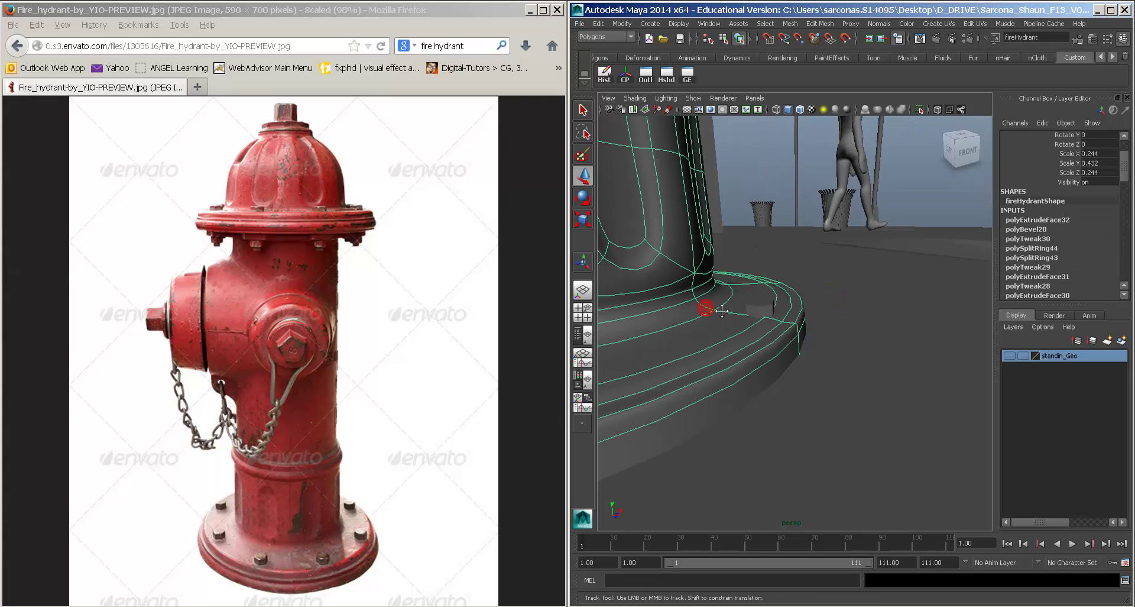
pyautogui.keyDown('alt'); pyautogui.moveTo(722, 310); pyautogui.dragTo(780, 299); pyautogui.keyUp('alt')
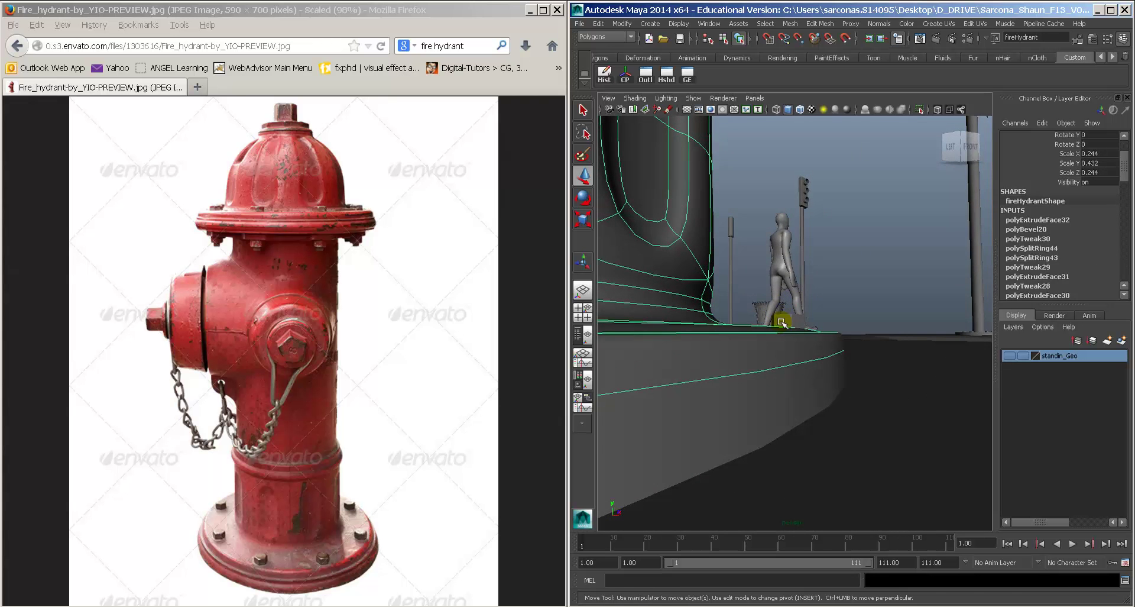
pyautogui.keyDown('alt'); pyautogui.moveTo(782, 322); pyautogui.dragTo(743, 325, button='right'); pyautogui.keyUp('alt')
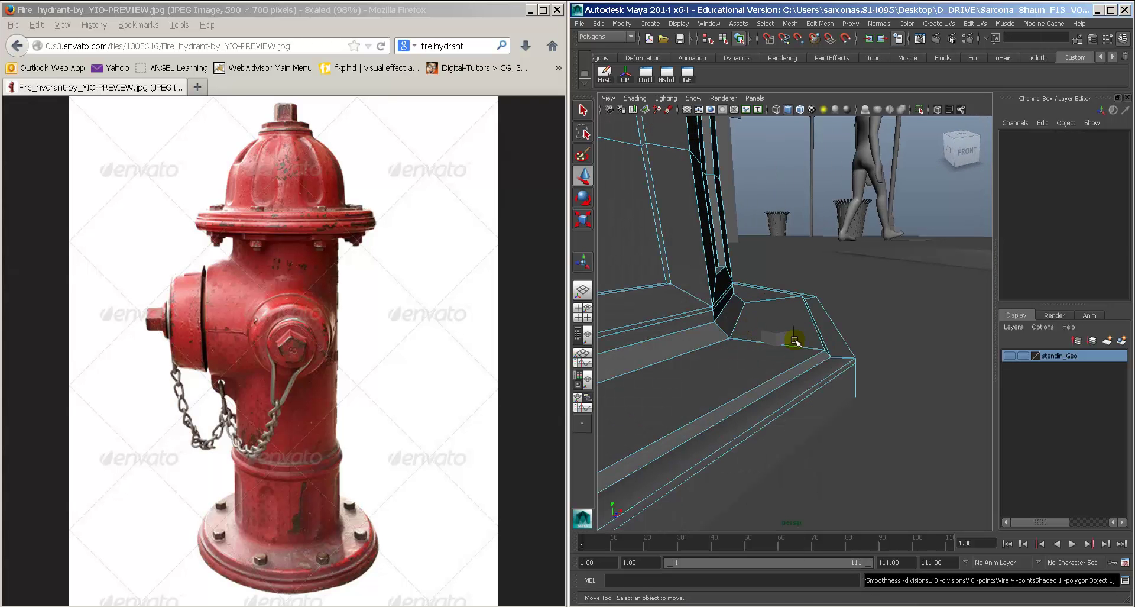
pyautogui.click(818, 337)
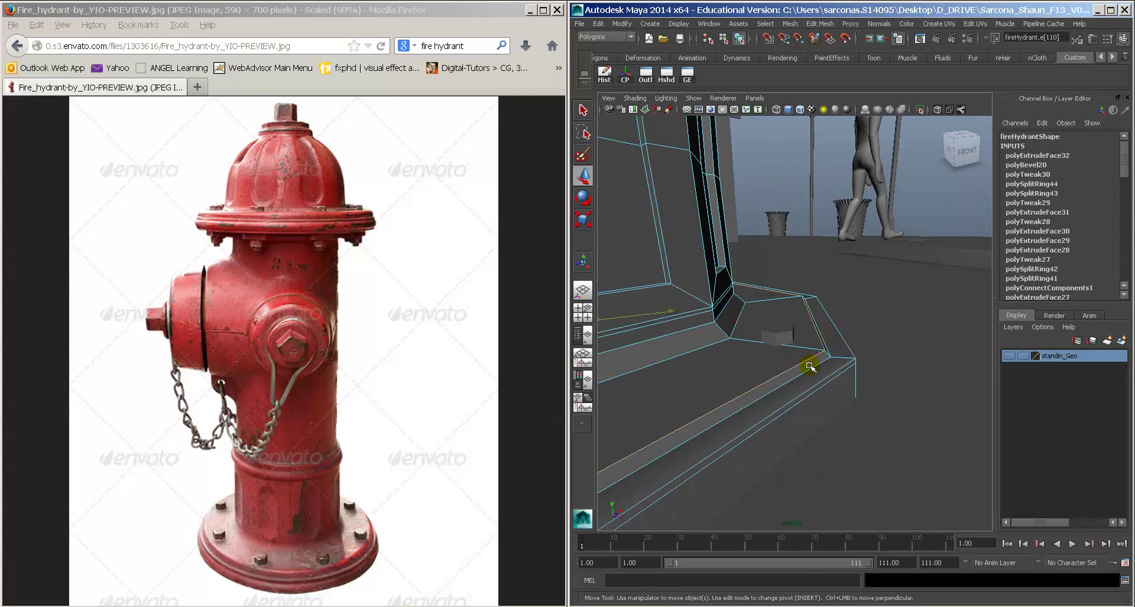
pyautogui.keyDown('alt'); pyautogui.moveTo(810, 368); pyautogui.dragTo(755, 306); pyautogui.keyUp('alt')
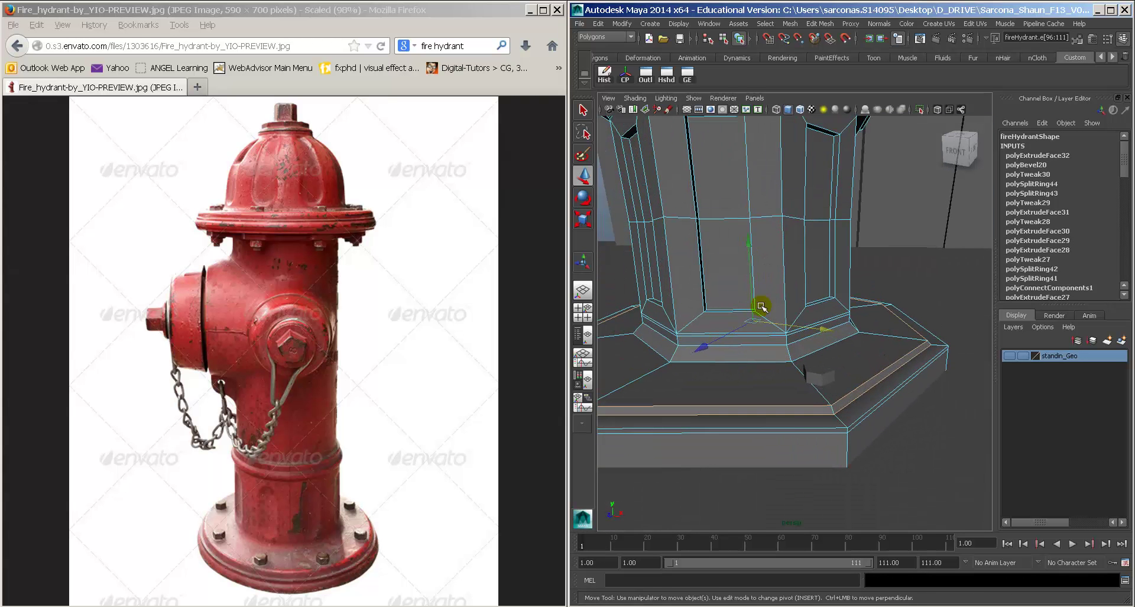
pyautogui.press('r')
pyautogui.moveTo(750, 220); pyautogui.dragTo(748, 234)
pyautogui.moveTo(758, 297); pyautogui.dragTo(743, 235, button='middle')
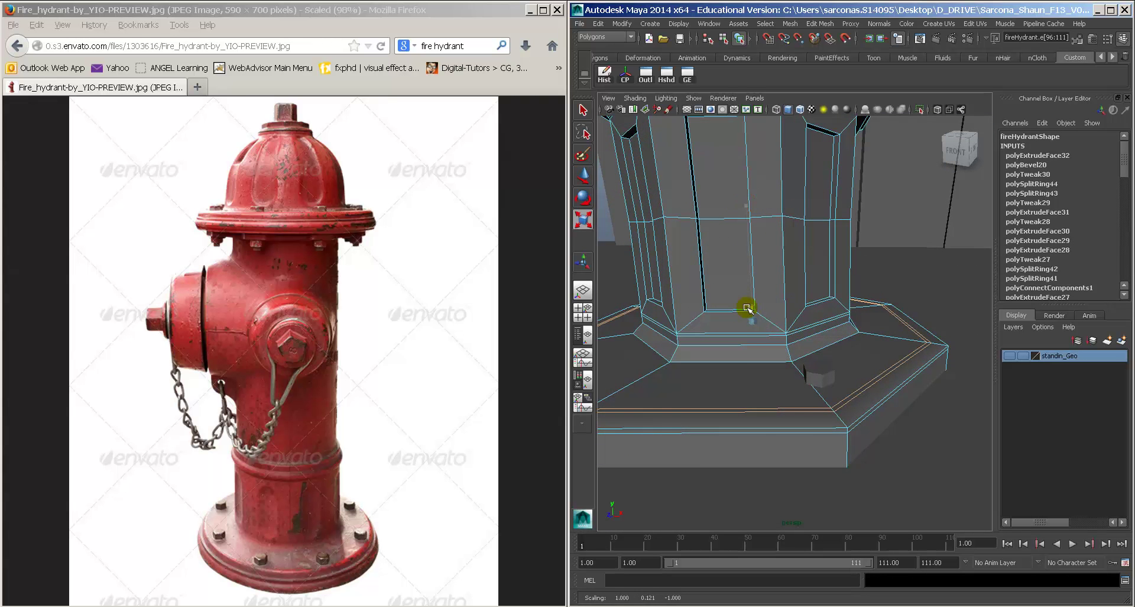
pyautogui.keyDown('alt'); pyautogui.moveTo(748, 308); pyautogui.dragTo(825, 316); pyautogui.keyUp('alt')
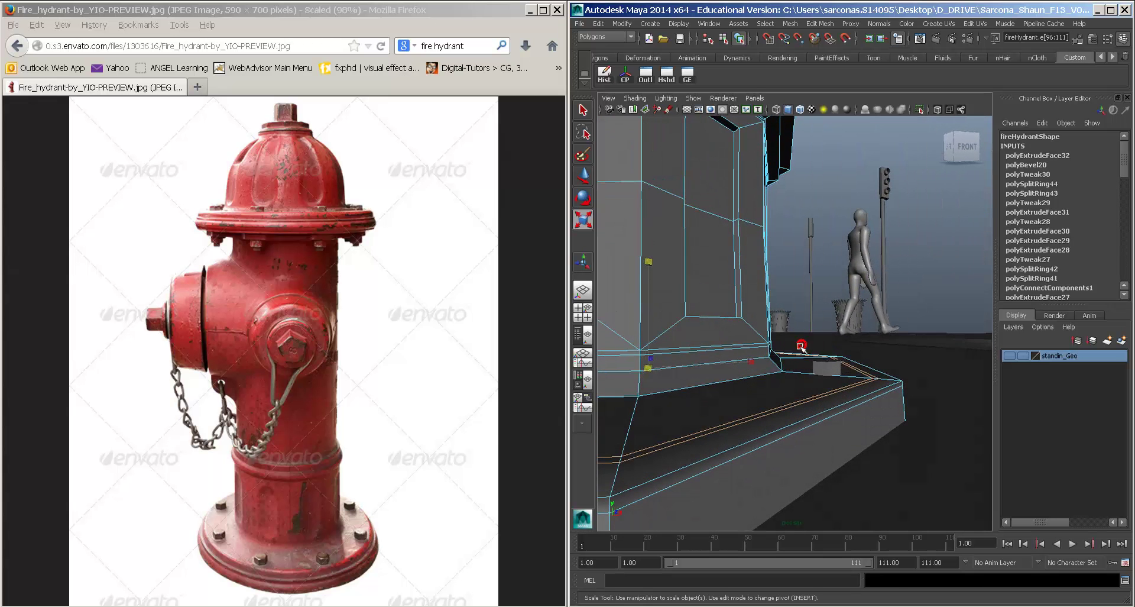
# Step: In wireframe front view, lower the flattened edge loops and the neighbouring edge above them to an even height of about 0.246
pyautogui.press('w')
pyautogui.press('space')
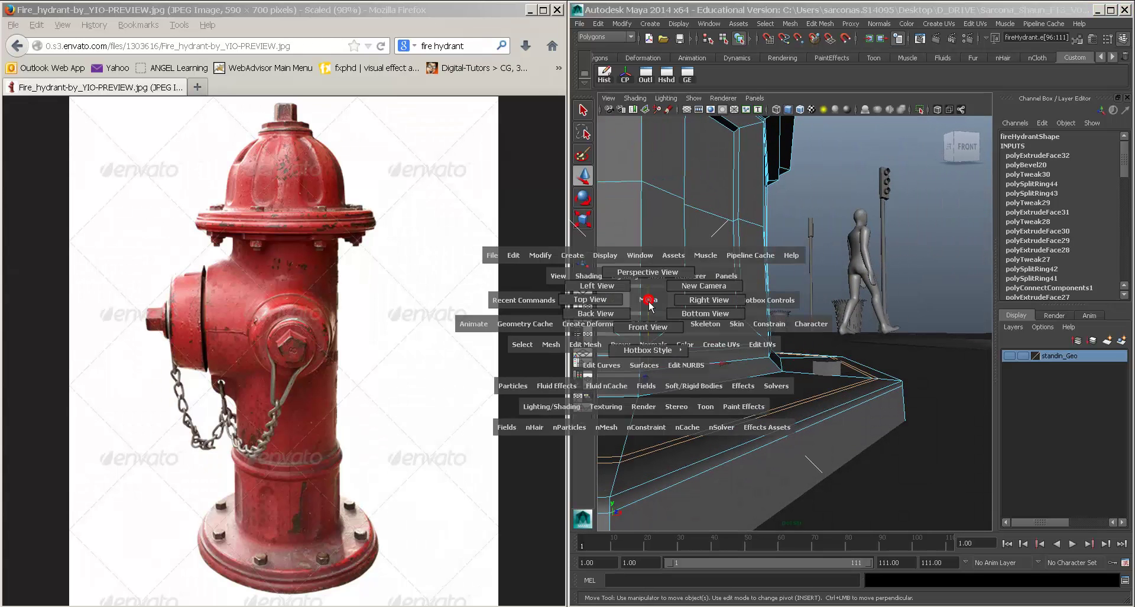
pyautogui.moveTo(648, 299); pyautogui.dragTo(704, 330)
pyautogui.scroll(-5, 778, 332)
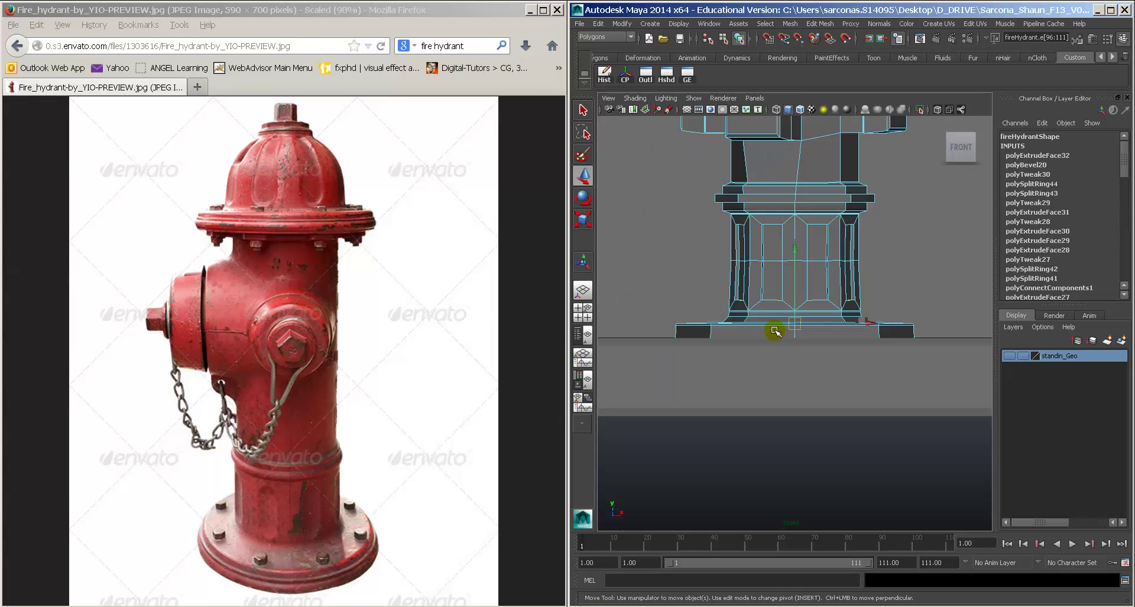
pyautogui.scroll(5, 810, 334)
pyautogui.press('4')
pyautogui.moveTo(837, 276)
pyautogui.mouseDown()
pyautogui.moveTo(836, 266)
pyautogui.moveTo(839, 282)
pyautogui.mouseUp()
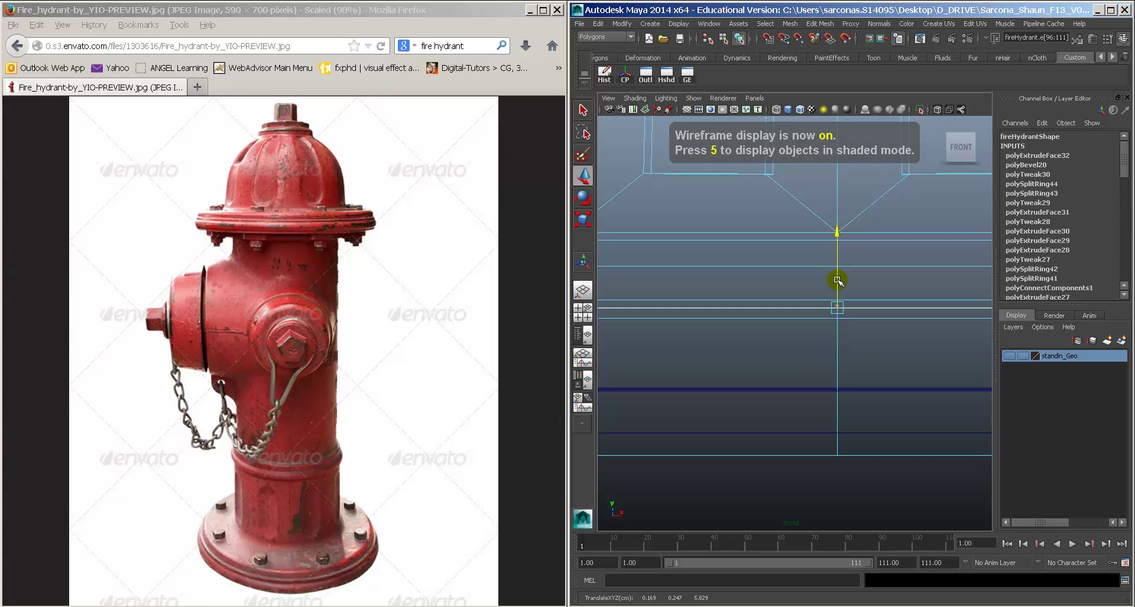
pyautogui.click(801, 305)
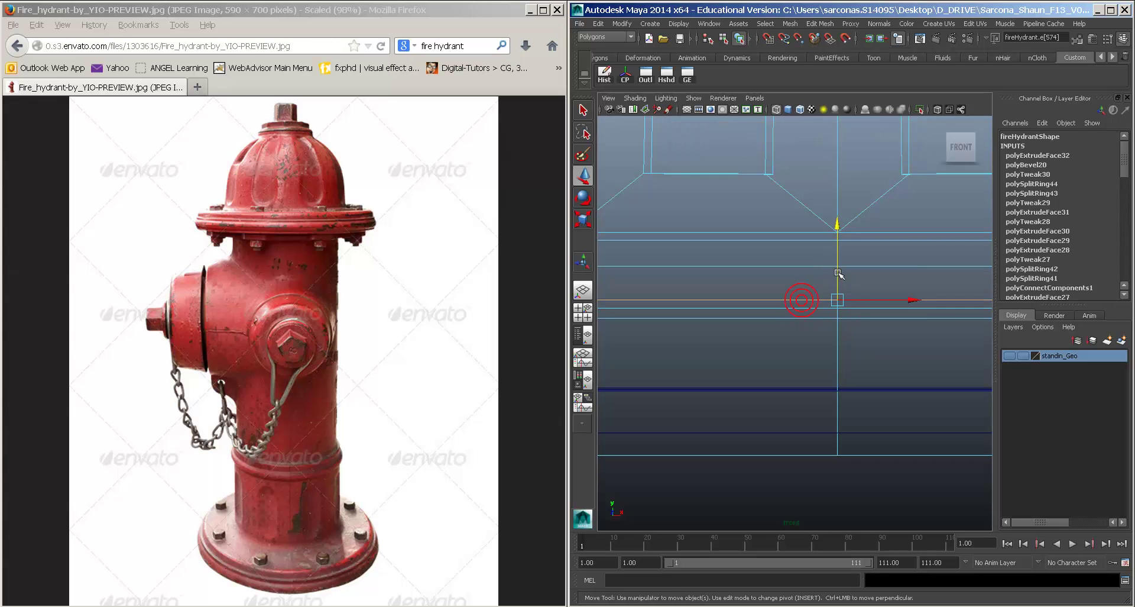
pyautogui.click(836, 273)
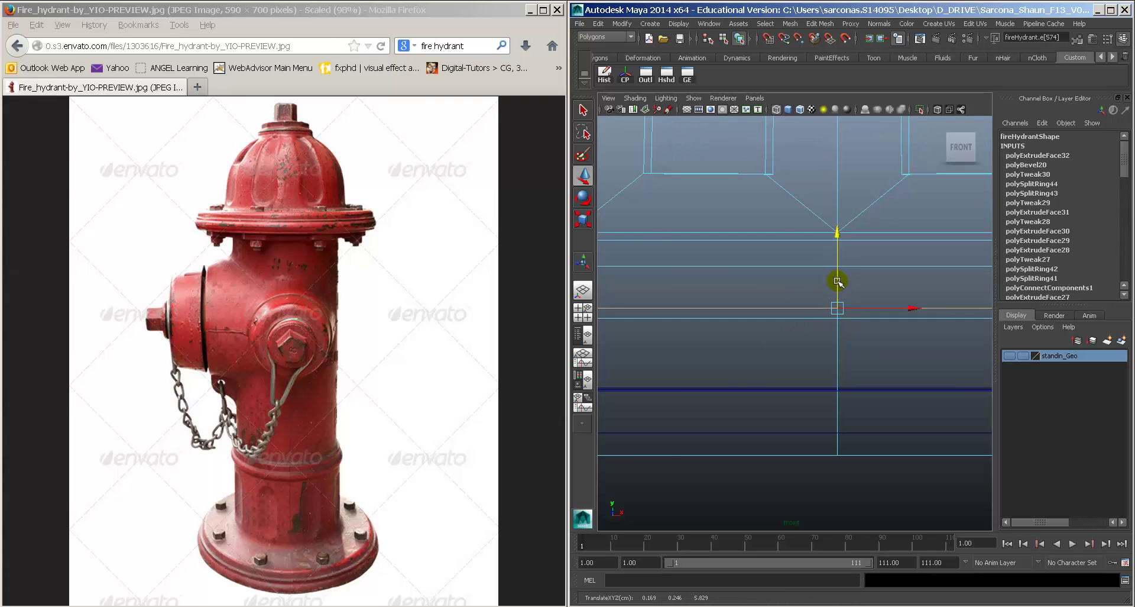
pyautogui.press('space')
pyautogui.moveTo(837, 281); pyautogui.dragTo(830, 282)
pyautogui.press('5')
# Step: Select the hexagonal bolt cylinder and set its cap subdivisions to 0
pyautogui.moveTo(771, 387); pyautogui.dragTo(781, 373, button='right')
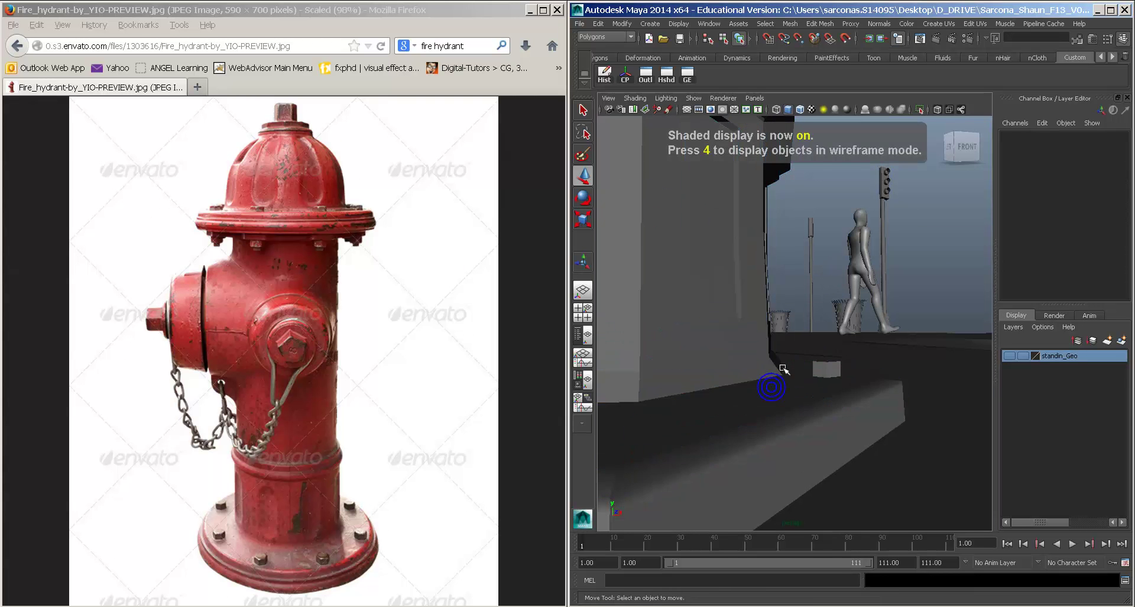
pyautogui.click(781, 374)
pyautogui.moveTo(823, 366)
pyautogui.keyDown('alt'); pyautogui.mouseDown()
pyautogui.moveTo(775, 373)
pyautogui.moveTo(842, 376)
pyautogui.mouseUp(); pyautogui.keyUp('alt')
pyautogui.click(824, 371)
pyautogui.press('f')
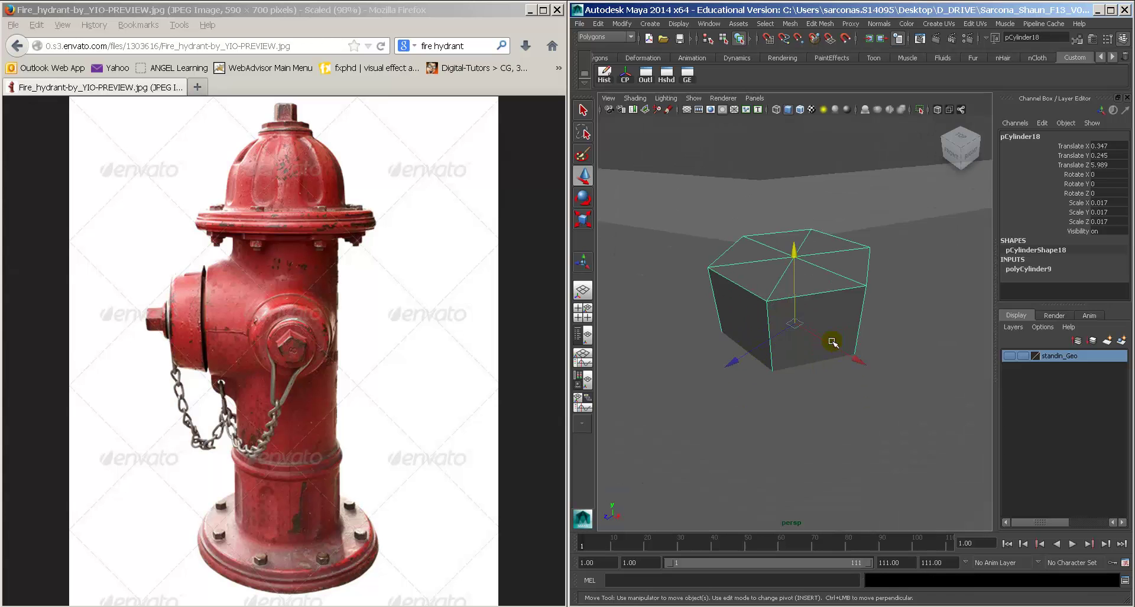
pyautogui.click(1032, 269)
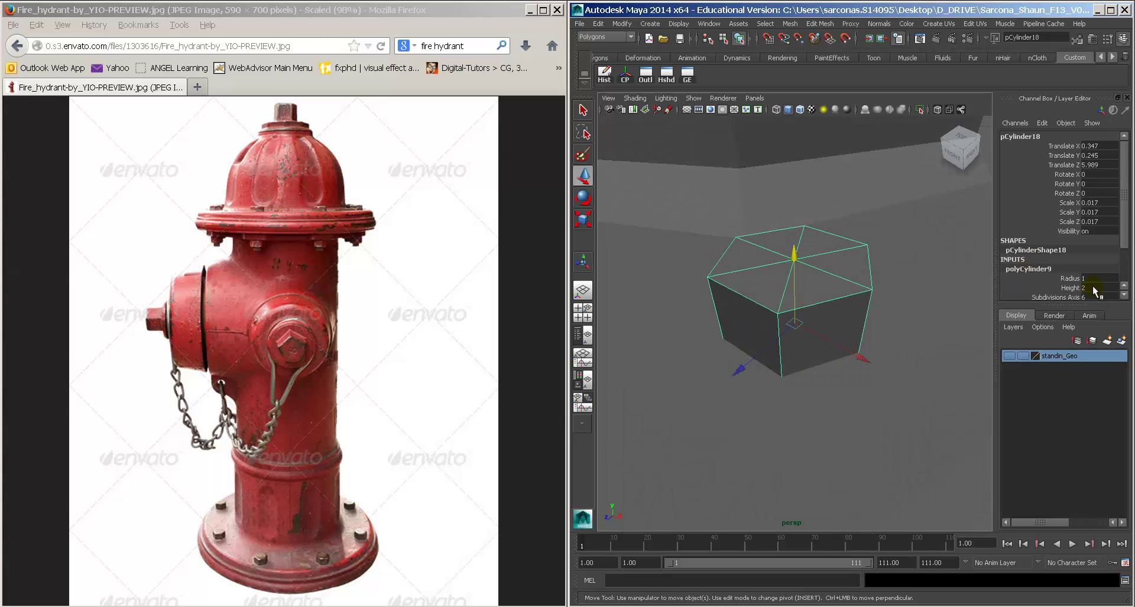
pyautogui.scroll(-6, 839, 275)
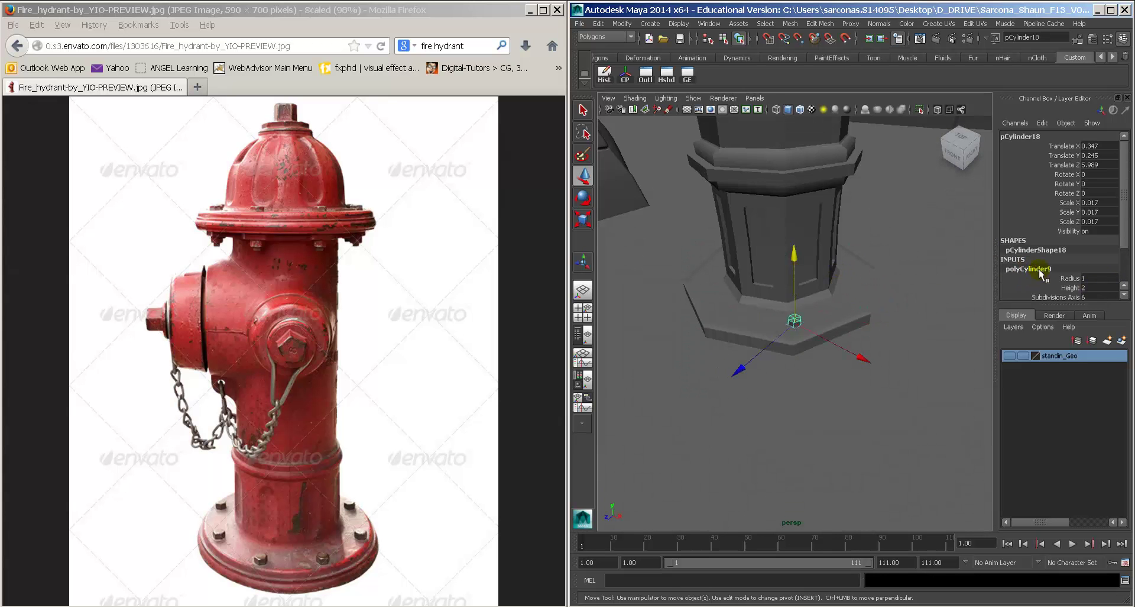
pyautogui.keyDown('alt'); pyautogui.moveTo(885, 291); pyautogui.dragTo(1029, 289, button='right'); pyautogui.keyUp('alt')
pyautogui.scroll(-2, 1082, 275)
pyautogui.doubleClick(1089, 266)
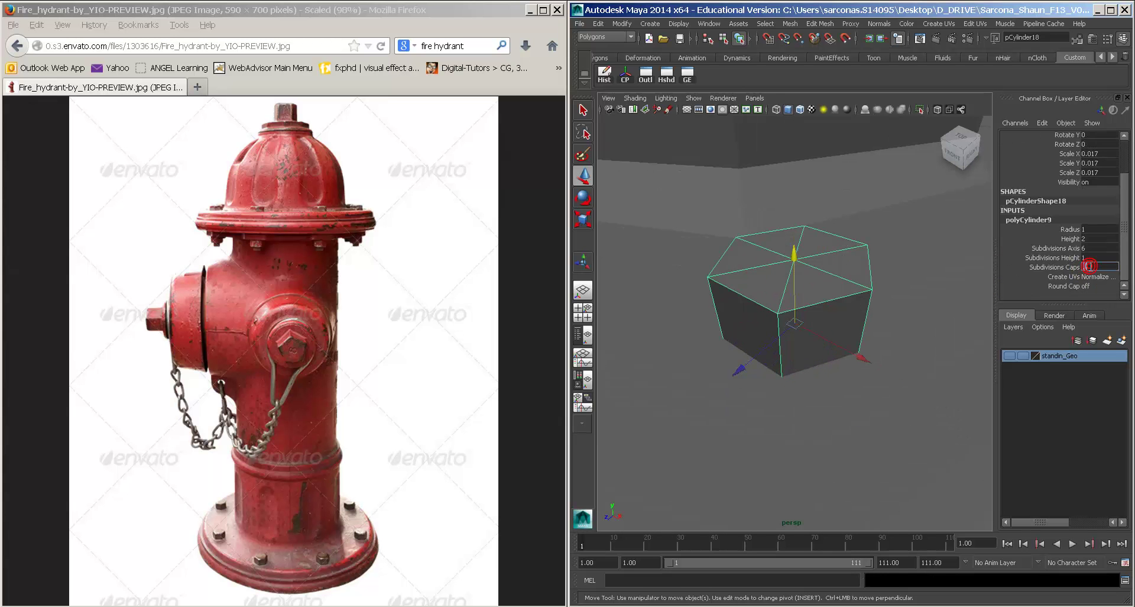
pyautogui.write('0')
pyautogui.press('Return')
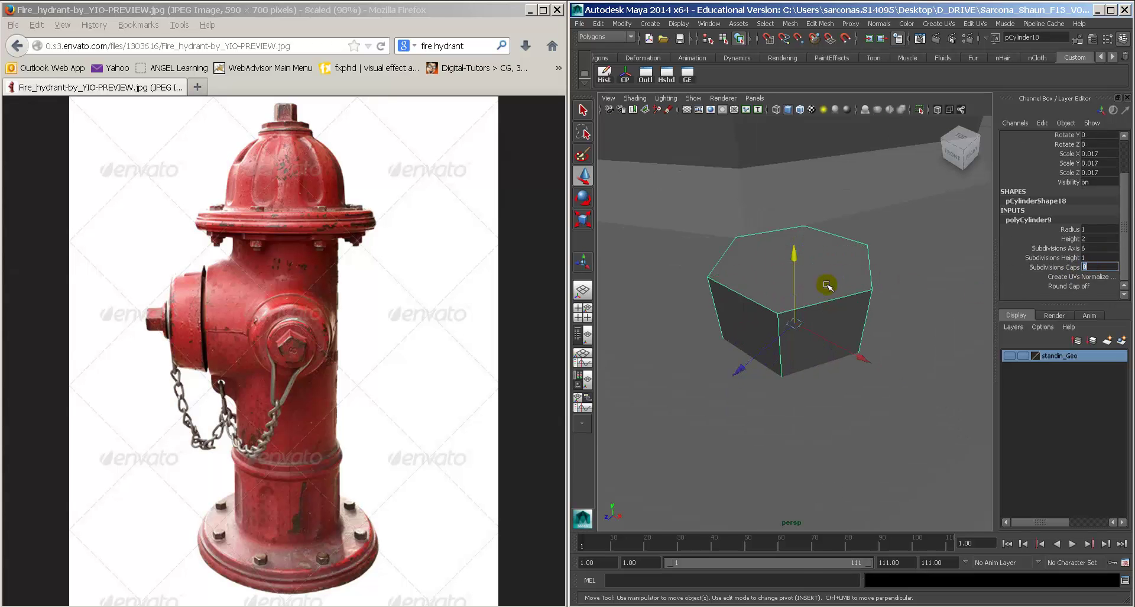
# Step: Switch the bolt cylinder to face selection and display the scene in wireframe
pyautogui.moveTo(827, 285); pyautogui.dragTo(829, 313, button='right')
pyautogui.keyDown('alt'); pyautogui.moveTo(832, 315); pyautogui.dragTo(844, 266); pyautogui.keyUp('alt')
pyautogui.press('4')
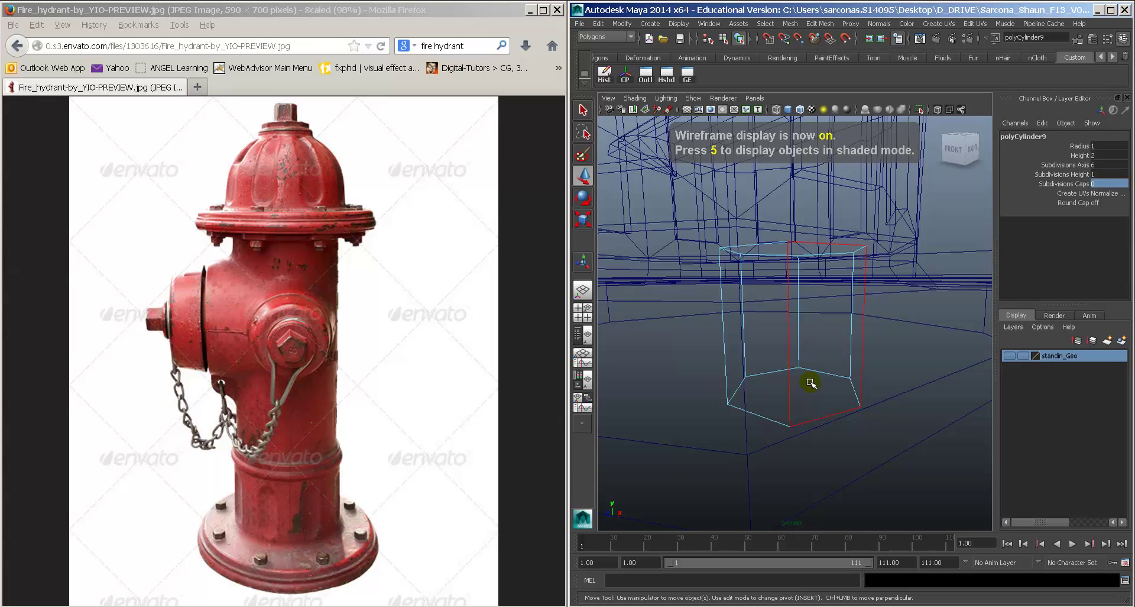
pyautogui.moveTo(811, 383)
pyautogui.keyDown('alt'); pyautogui.mouseDown()
pyautogui.moveTo(813, 336)
pyautogui.moveTo(814, 373)
pyautogui.mouseUp(); pyautogui.keyUp('alt')
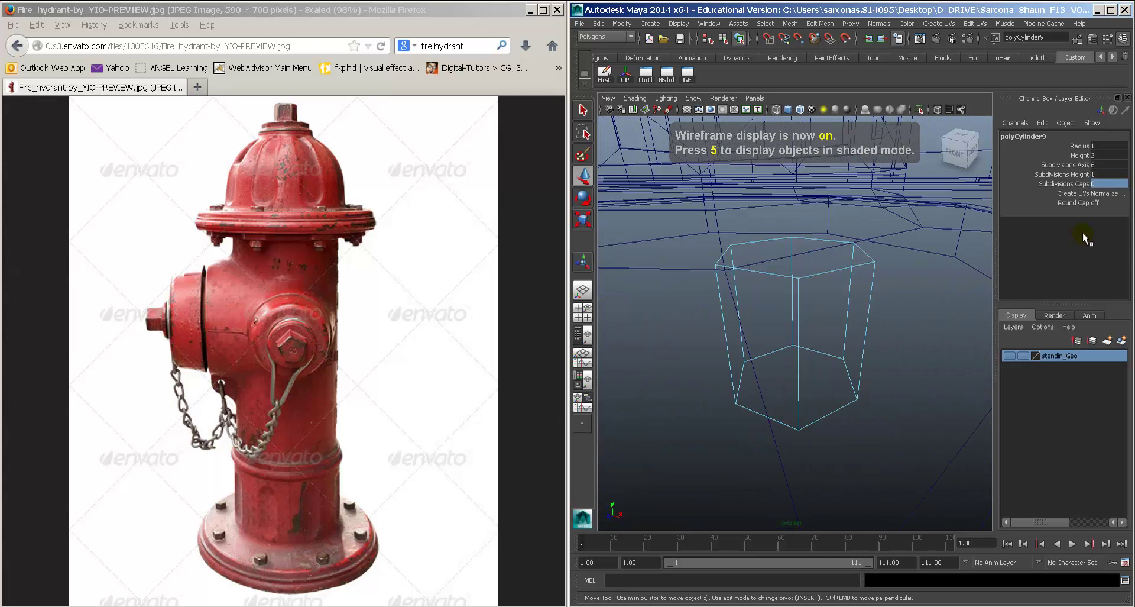
# Step: Set the bolt's cap subdivisions to 1 for comparison and return them to 0
pyautogui.write('1')
pyautogui.press('Return')
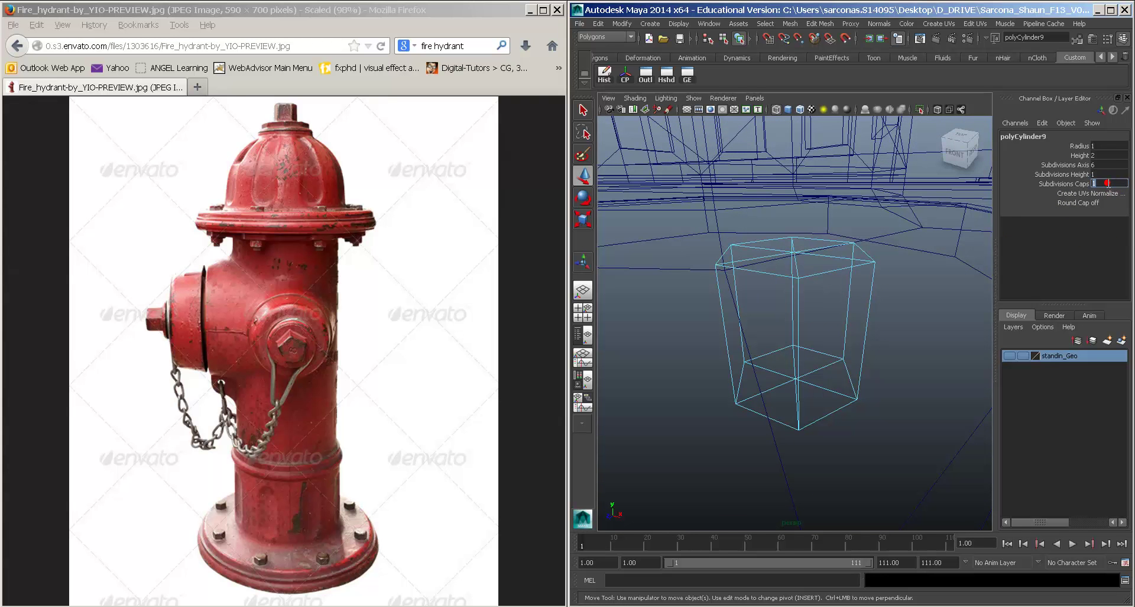
pyautogui.write('0')
pyautogui.press('Return')
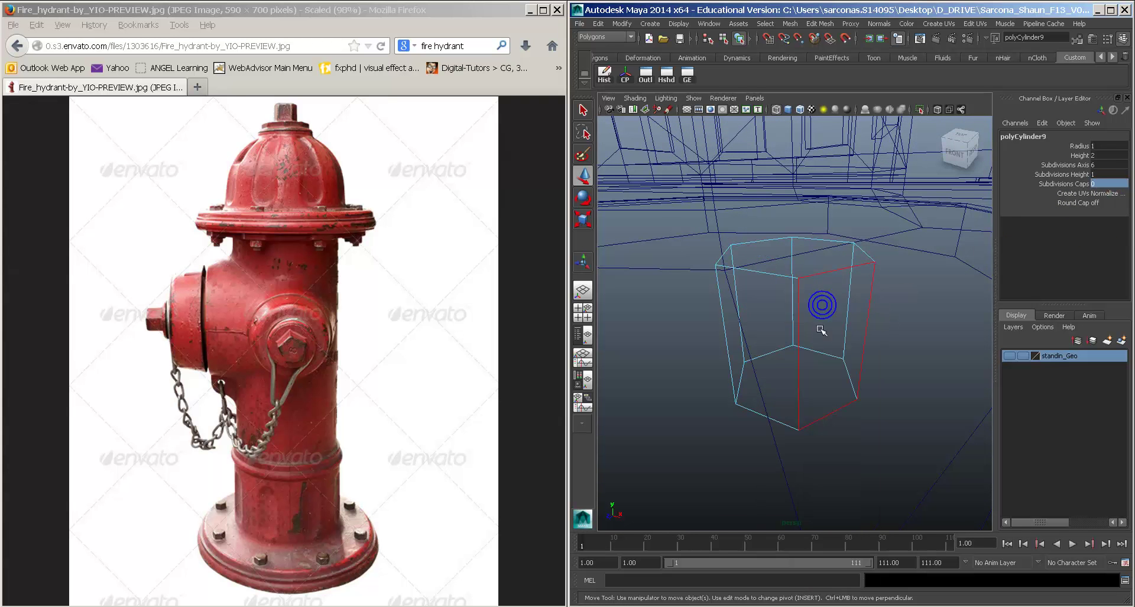
# Step: Delete the bolt cylinder's bottom cap face and return to shaded display
pyautogui.moveTo(825, 338)
pyautogui.keyDown('alt'); pyautogui.mouseDown()
pyautogui.moveTo(824, 295)
pyautogui.moveTo(818, 376)
pyautogui.mouseUp(); pyautogui.keyUp('alt')
pyautogui.click(809, 395)
pyautogui.press('Delete')
pyautogui.press('5')
# Step: Flatten the bolt vertically to a Y scale of about 0.005 and position it at about 0.251 in Y
pyautogui.moveTo(806, 304); pyautogui.dragTo(824, 278, button='right')
pyautogui.click(824, 284)
pyautogui.press('r')
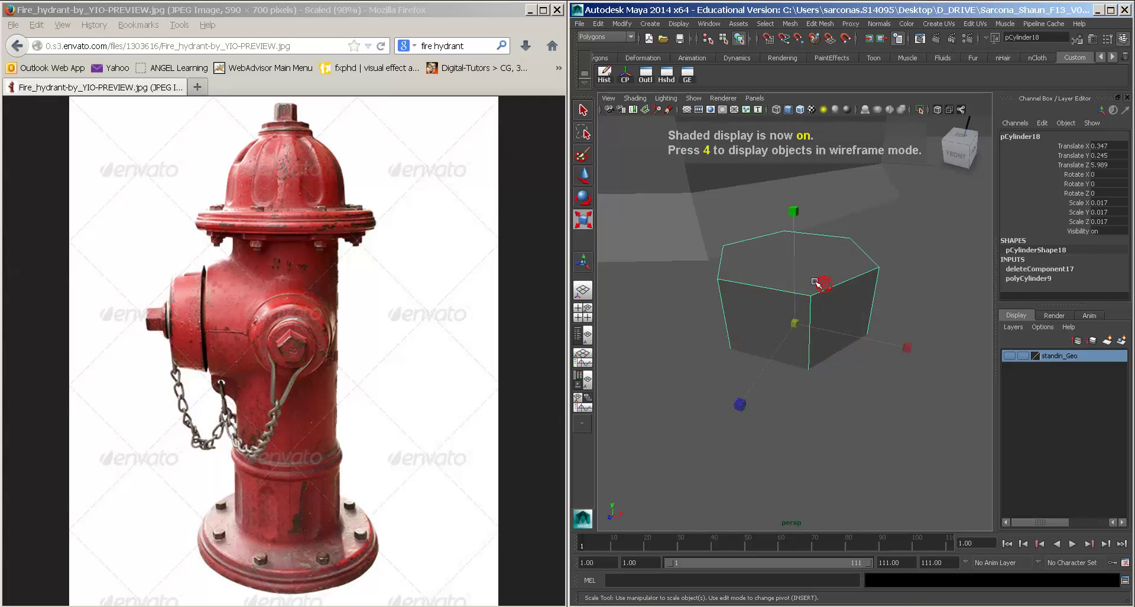
pyautogui.moveTo(792, 210); pyautogui.dragTo(803, 248)
pyautogui.press('w')
pyautogui.press('r')
pyautogui.moveTo(794, 174); pyautogui.dragTo(796, 222)
pyautogui.press('w')
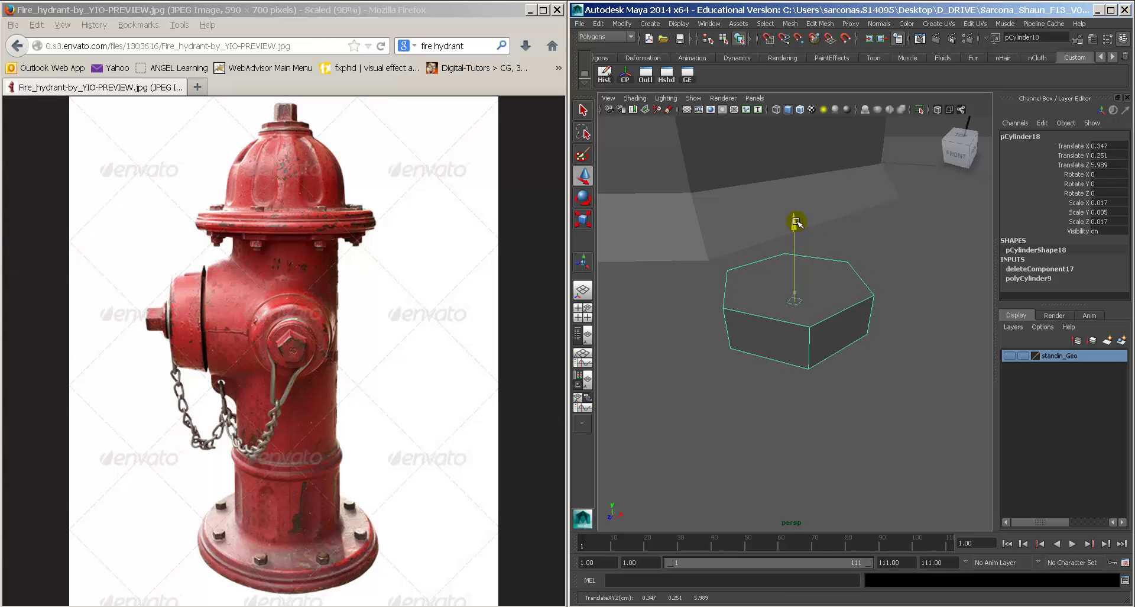
# Step: Bevel the bolt's edges with 2 segments and an offset of 0.1, then return the bolt to object selection
pyautogui.press('space')
pyautogui.moveTo(744, 259); pyautogui.dragTo(786, 563)
pyautogui.scroll(-1, 1093, 276)
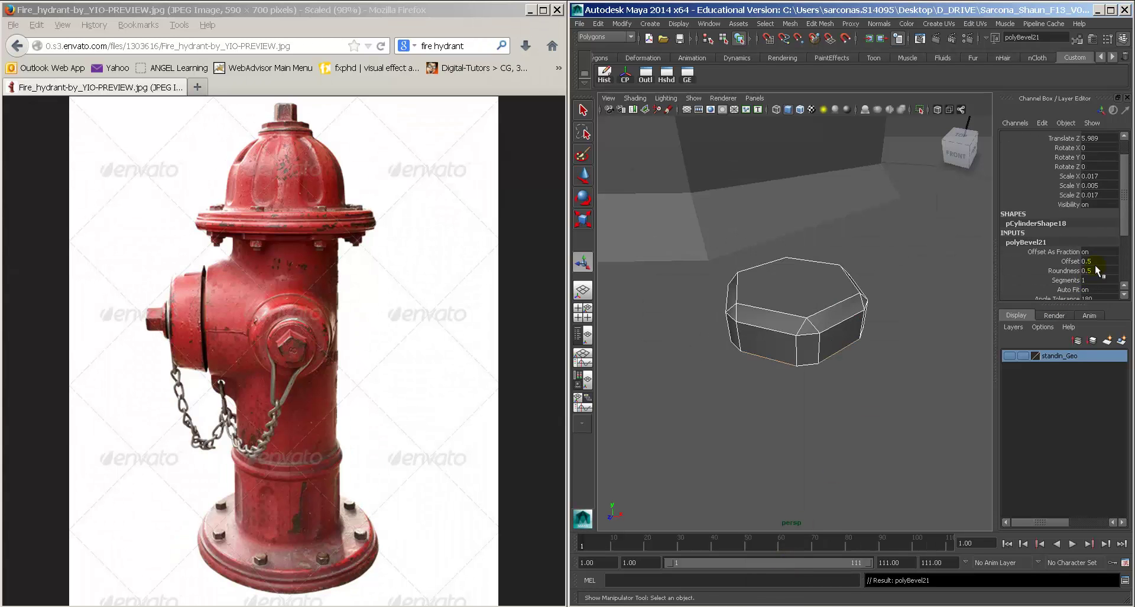
pyautogui.write('2')
pyautogui.press('Return')
pyautogui.doubleClick(1093, 261)
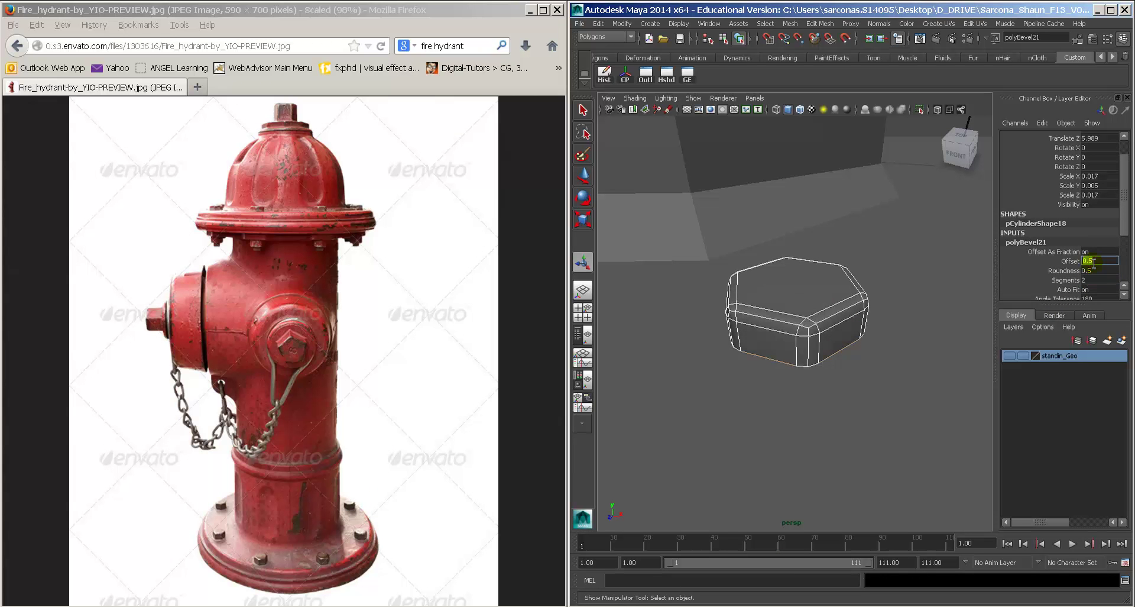
pyautogui.write('0.1')
pyautogui.press('Return')
pyautogui.moveTo(806, 307); pyautogui.dragTo(826, 289, button='right')
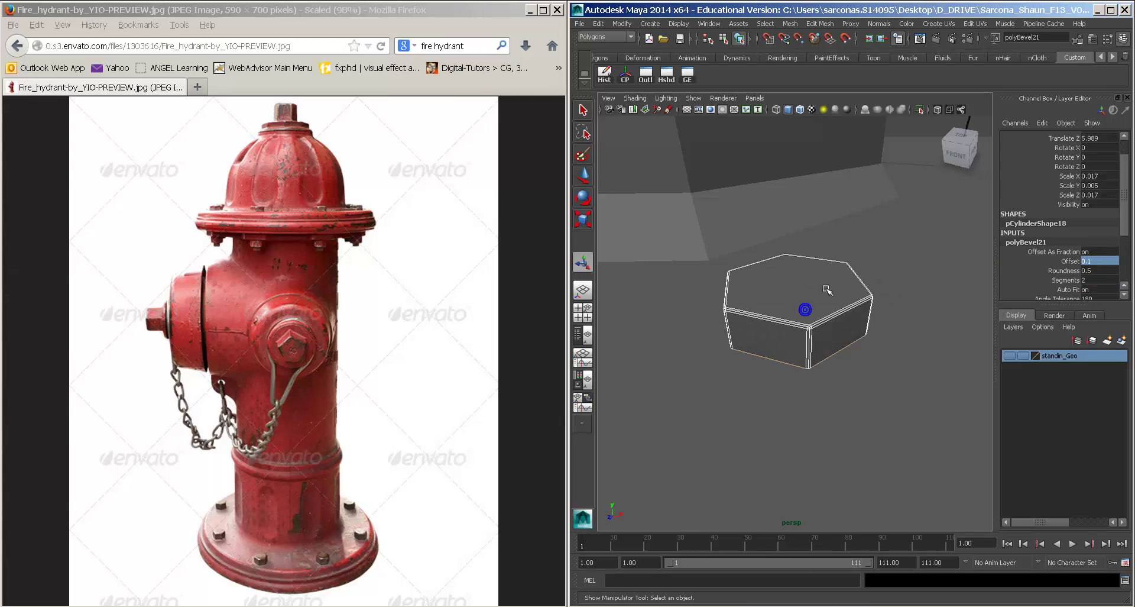
pyautogui.click(823, 292)
pyautogui.click(912, 279)
# Step: Switch to the top view and move the bolt onto the flange's outer rim at about 0.437 in X and 5.832 in Z
pyautogui.keyDown('alt'); pyautogui.moveTo(926, 323); pyautogui.dragTo(874, 330); pyautogui.keyUp('alt')
pyautogui.scroll(-10, 863, 321)
pyautogui.click(797, 320)
pyautogui.press('space')
pyautogui.press('f')
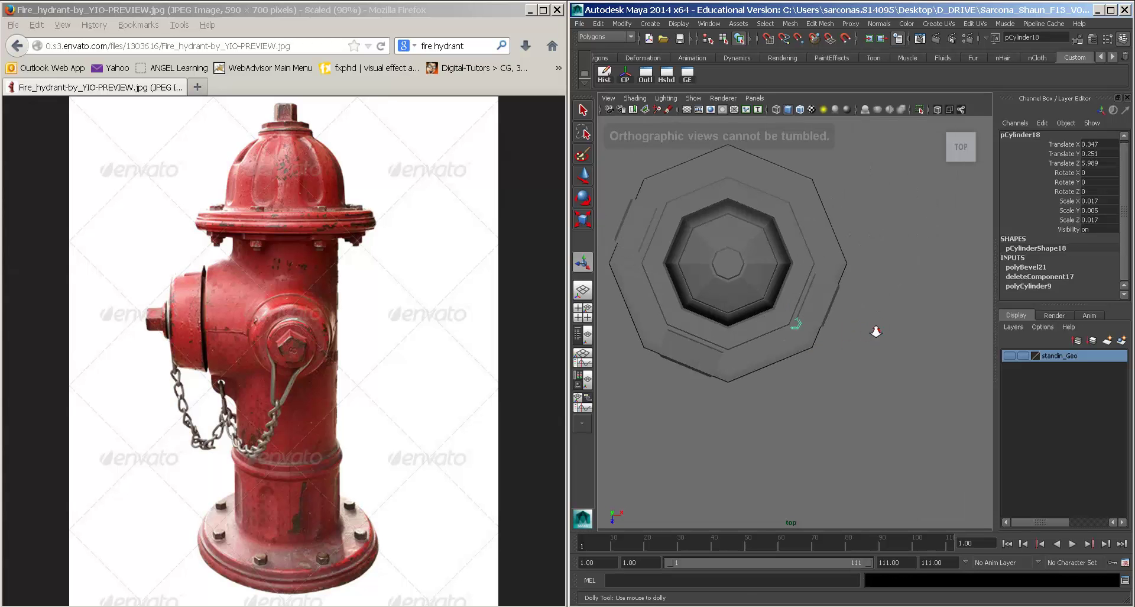
pyautogui.press('w')
pyautogui.moveTo(793, 328); pyautogui.dragTo(830, 267)
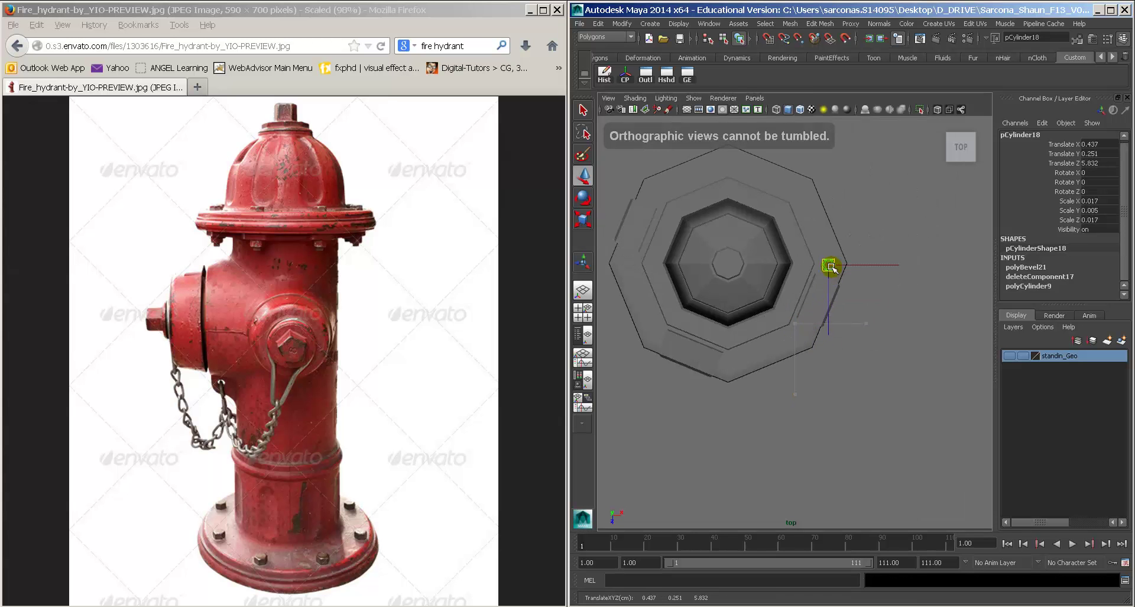
# Step: Display the scene in wireframe and align the bolt on the flange at about X 0.433, Y 0.246 and Z 5.829
pyautogui.scroll(5, 831, 268)
pyautogui.press('4')
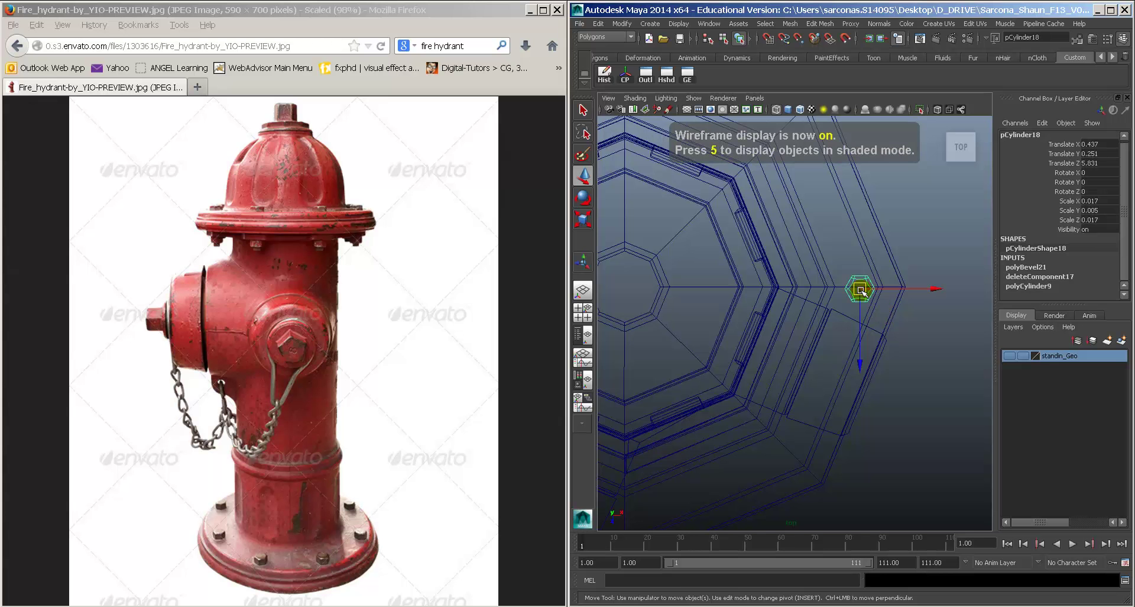
pyautogui.moveTo(860, 289); pyautogui.dragTo(910, 286)
pyautogui.keyDown('alt'); pyautogui.moveTo(893, 299); pyautogui.dragTo(898, 337, button='middle'); pyautogui.keyUp('alt')
pyautogui.scroll(-5, 898, 337)
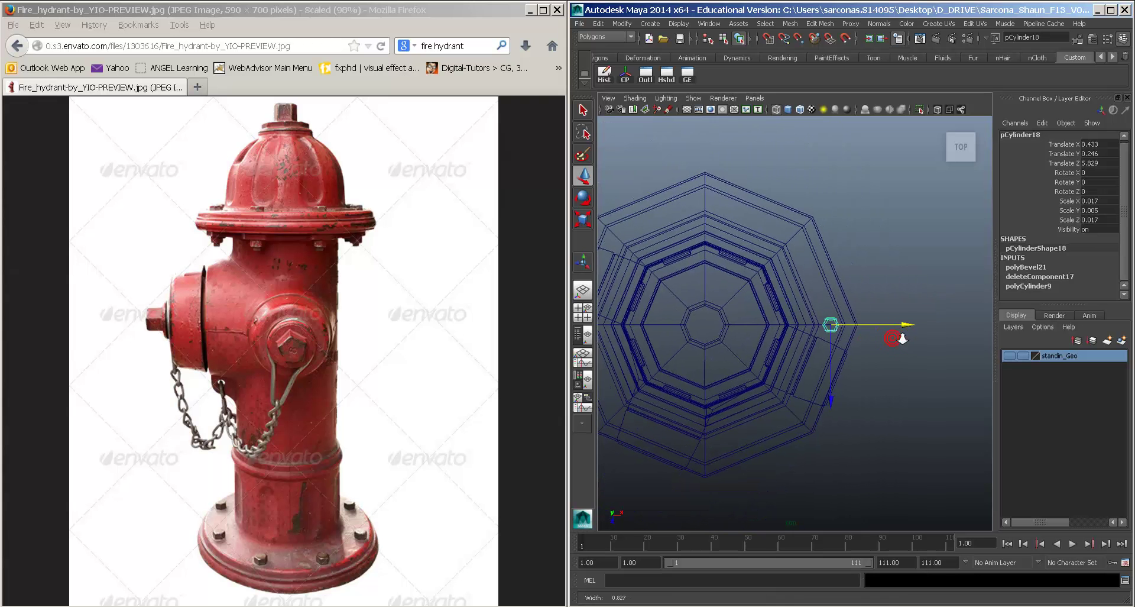
# Step: Move the bolt's pivot point to the centre of the hydrant
pyautogui.press('Insert')
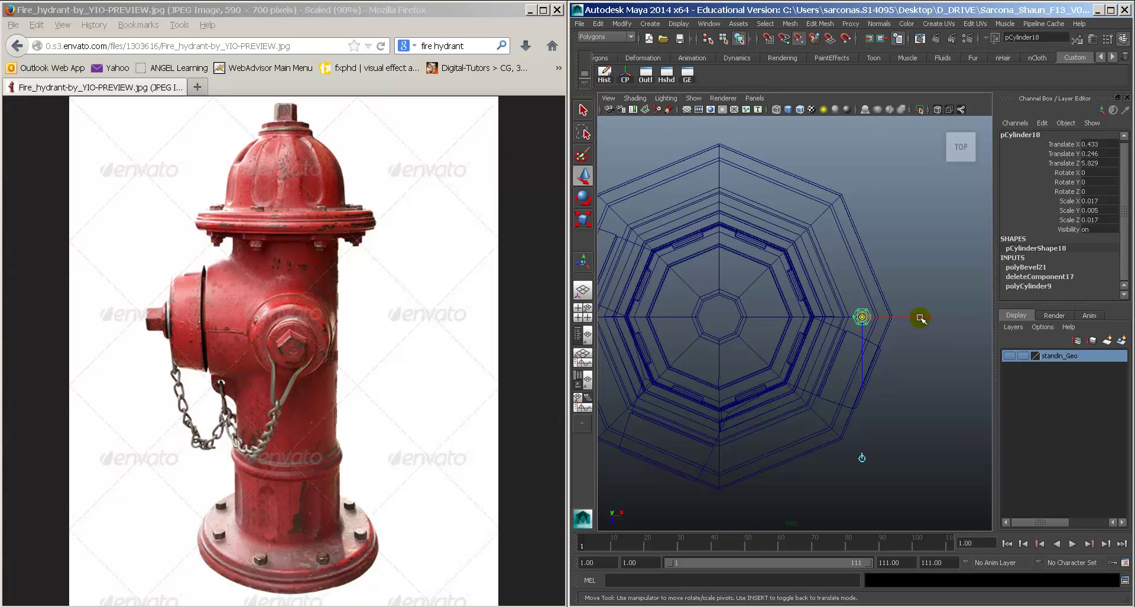
pyautogui.moveTo(921, 318); pyautogui.dragTo(722, 300)
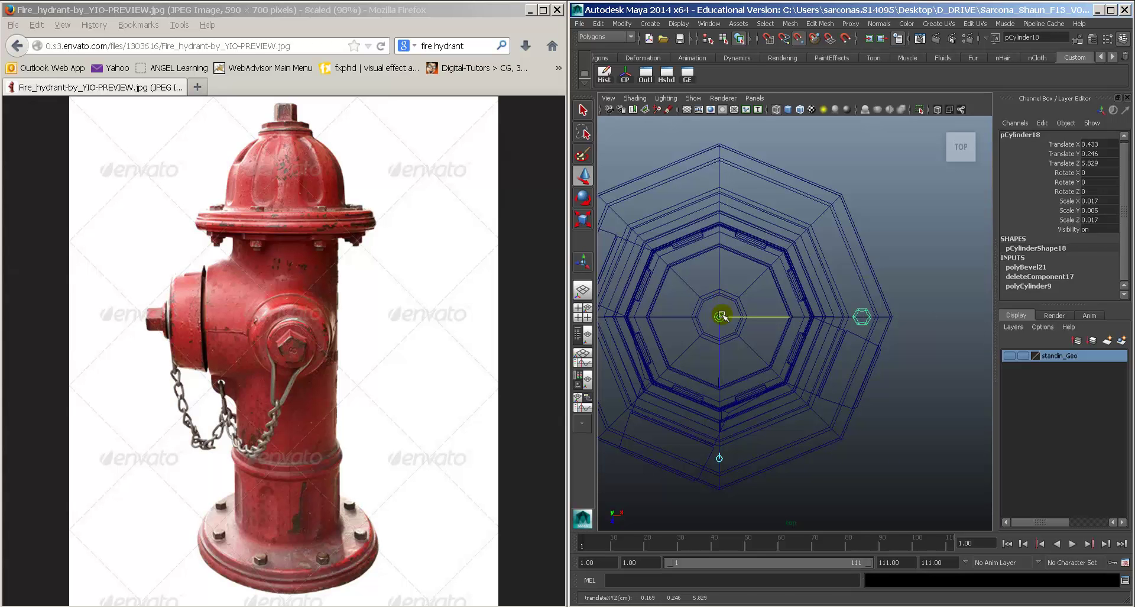
pyautogui.press('Insert')
pyautogui.click(781, 316)
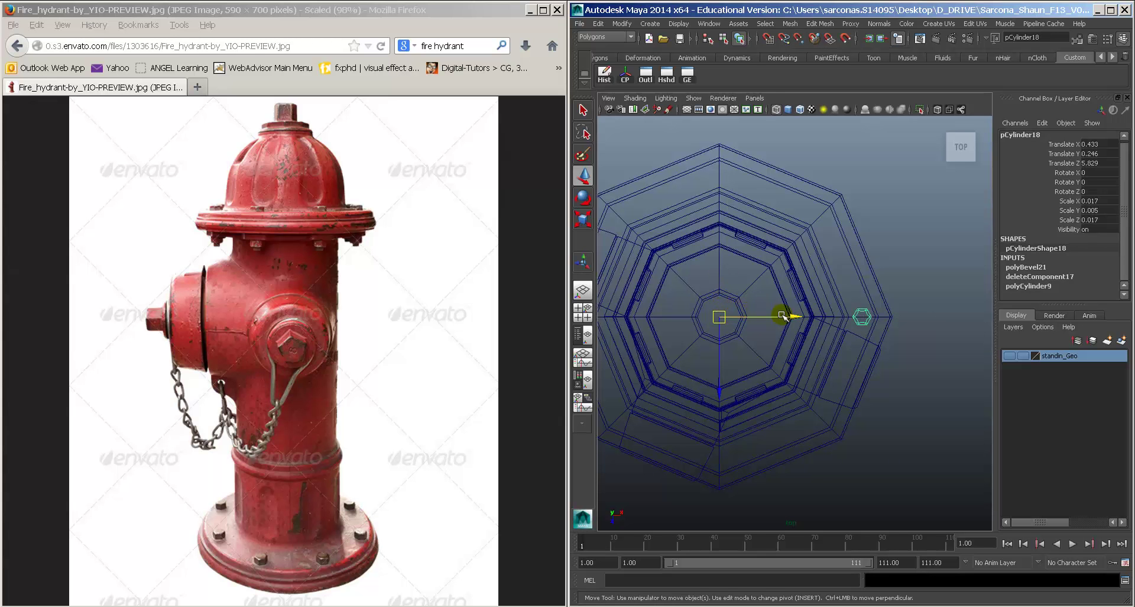
# Step: Try duplicating the bolt with a Y rotation of 80 degrees and repeating the rotated copy around the flange
pyautogui.hotkey('ctrl', 'd')
pyautogui.press('e')
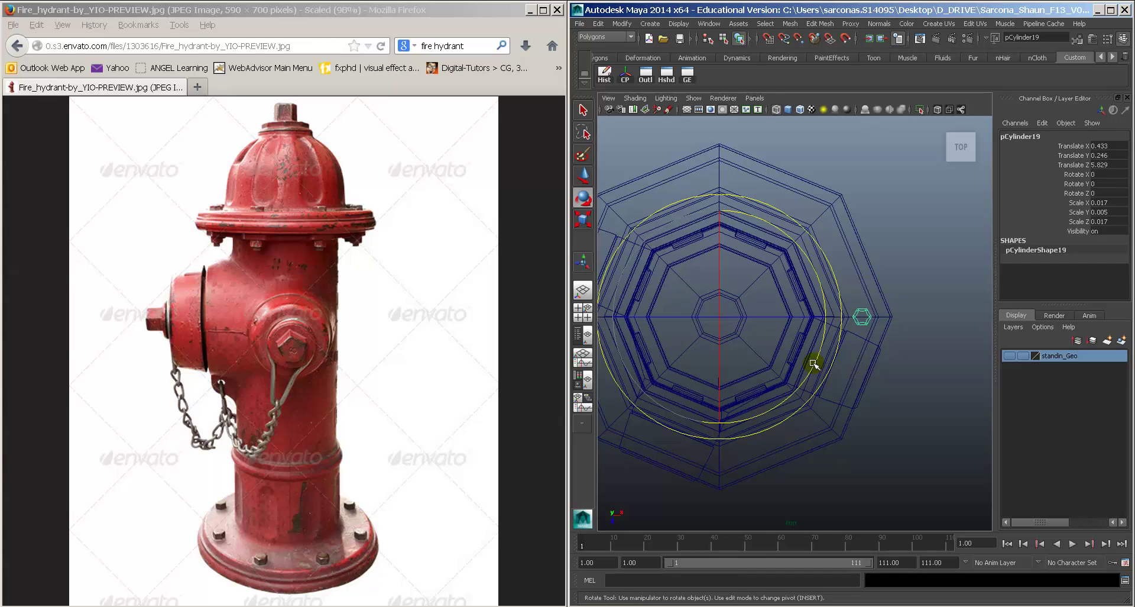
pyautogui.moveTo(816, 361); pyautogui.dragTo(824, 324)
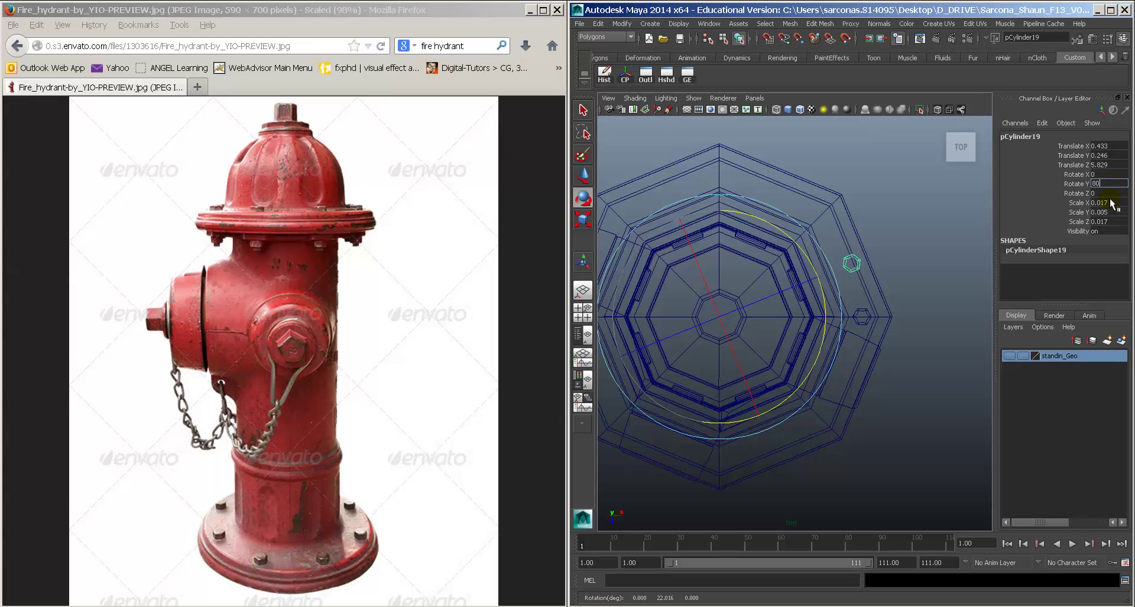
pyautogui.press('Return')
pyautogui.scroll(-4, 928, 253)
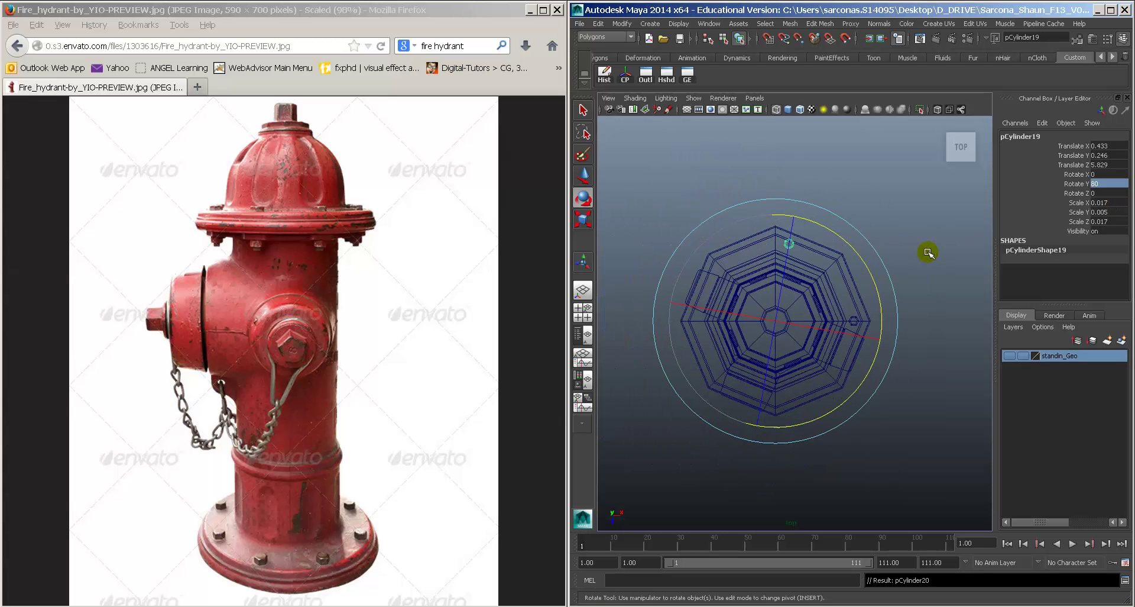
pyautogui.hotkey('shift', 'd')
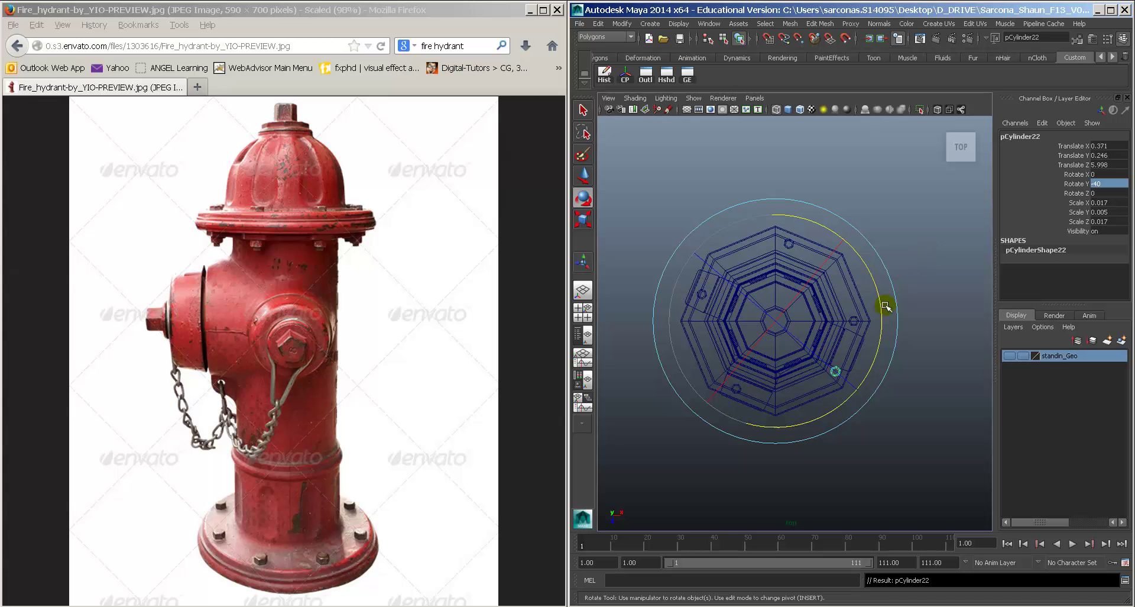
pyautogui.hotkey('shift', 'd')
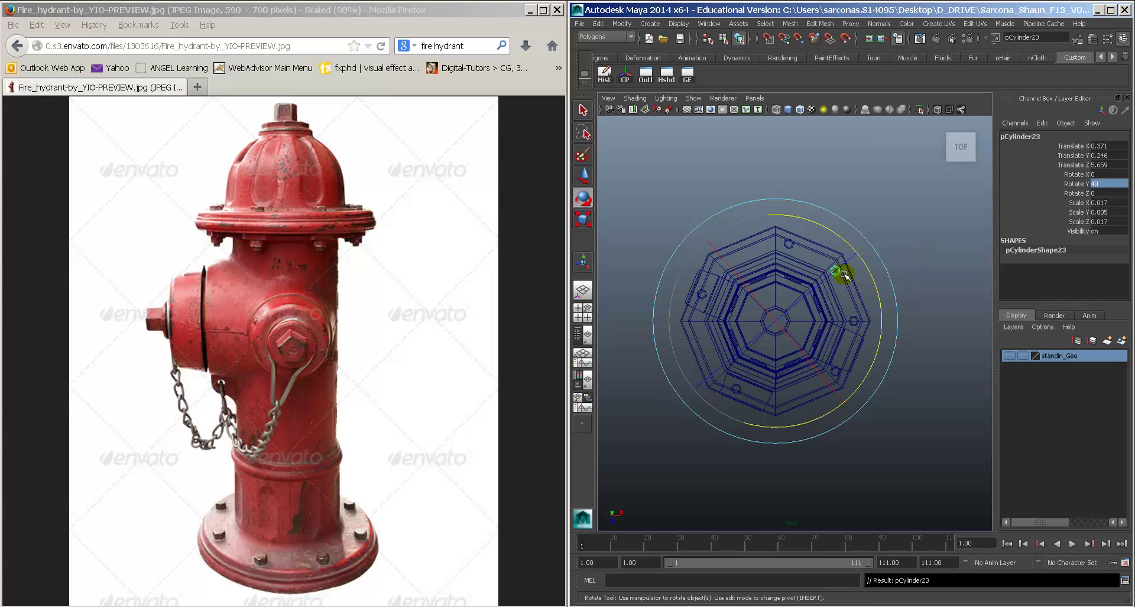
pyautogui.hotkey('shift', 'd')
pyautogui.hotkey('shift', 'd')
pyautogui.hotkey('shift', 'd')
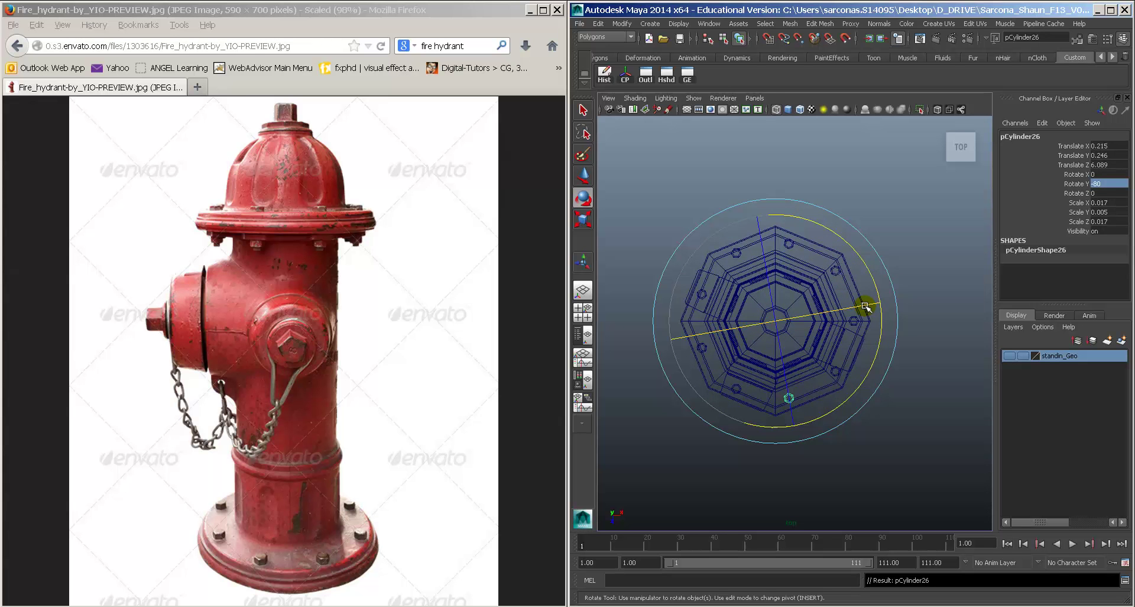
pyautogui.hotkey('shift', 'd')
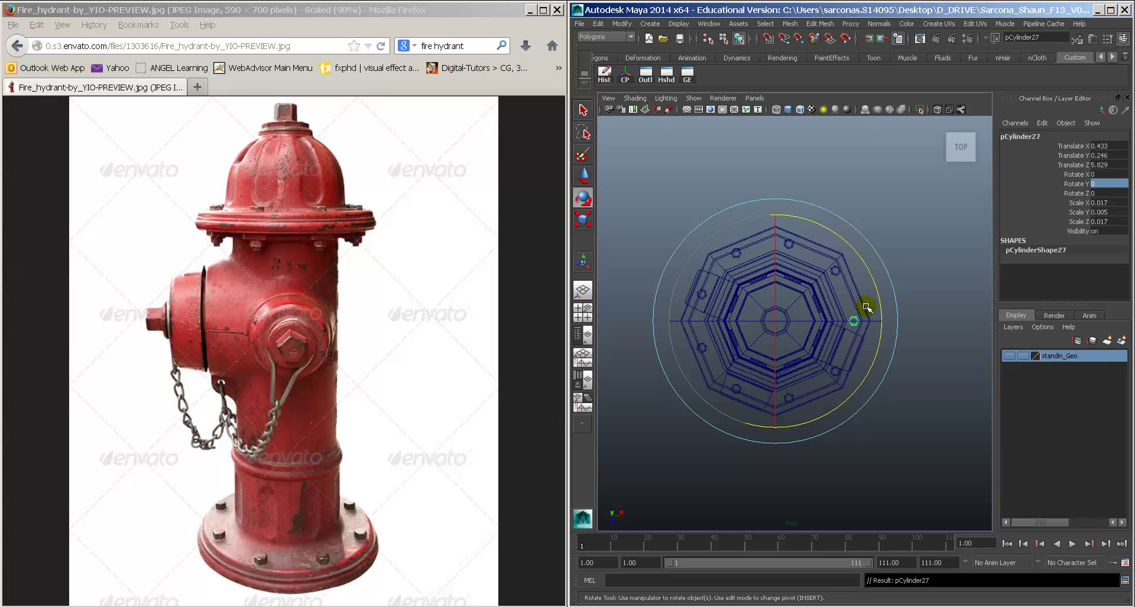
# Step: Undo the rotated bolt copies back to the single original bolt
pyautogui.hotkey('ctrl', 'z')
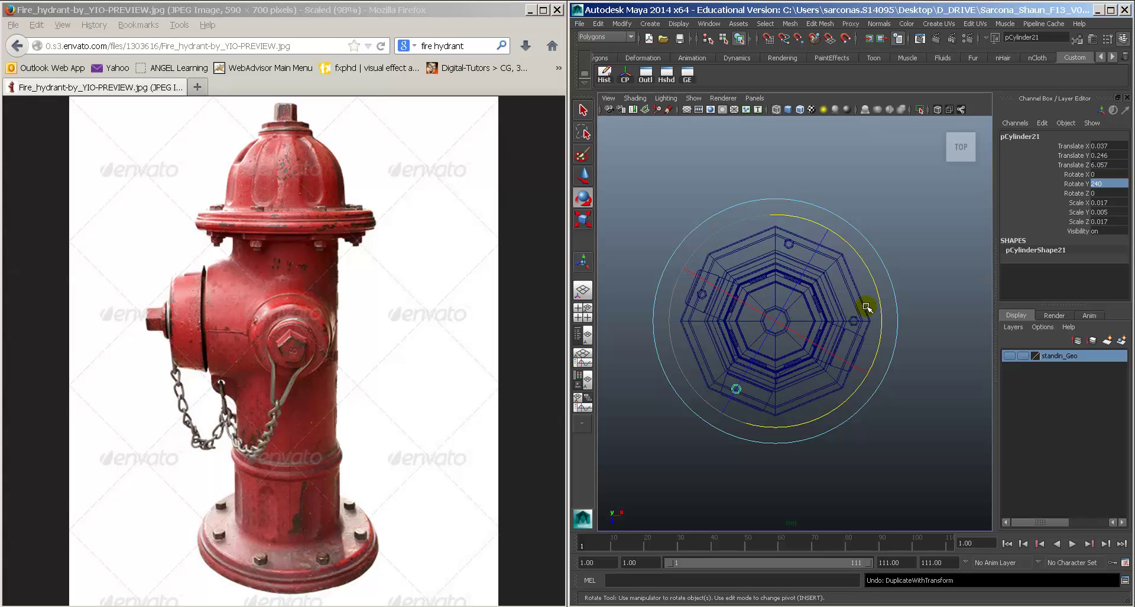
pyautogui.hotkey('ctrl', 'z')
pyautogui.hotkey('ctrl', 'z')
pyautogui.hotkey('ctrl', 'z')
pyautogui.hotkey('ctrl', 'z')
pyautogui.hotkey('ctrl', 'z')
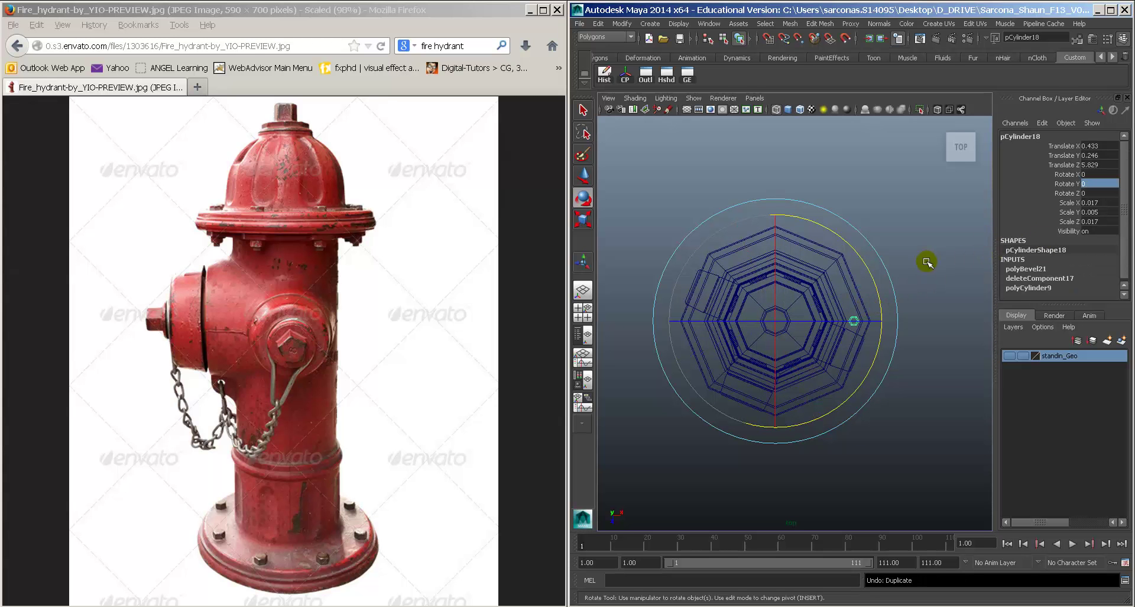
# Step: Duplicate the bolt and set the copy's Y rotation to 30 degrees about the hydrant's centre
pyautogui.hotkey('ctrl', 'd')
pyautogui.moveTo(876, 283); pyautogui.dragTo(854, 253)
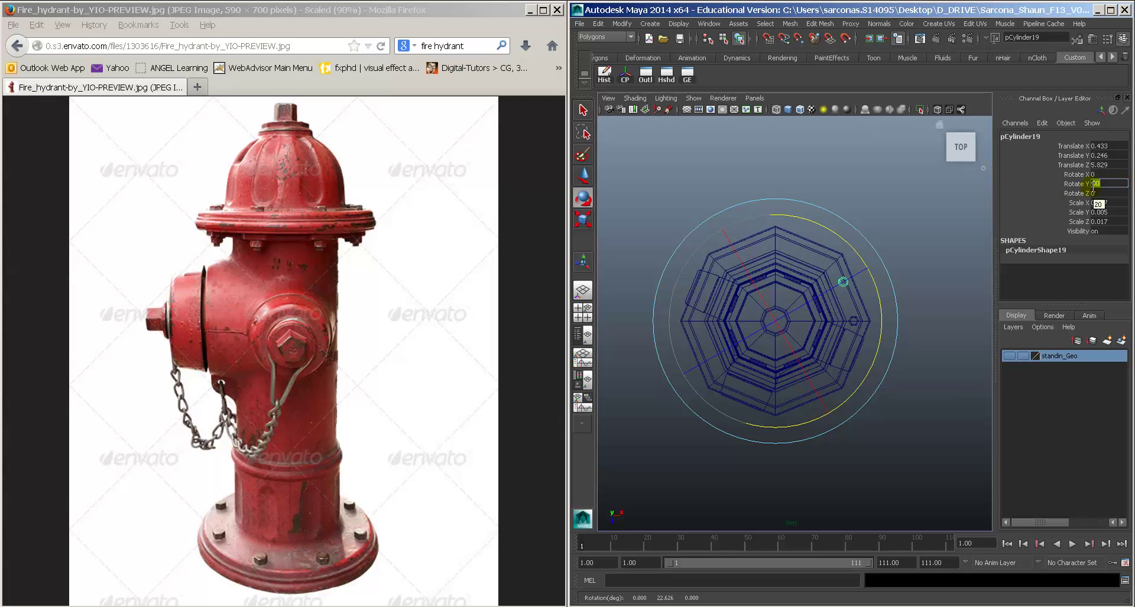
pyautogui.click(1093, 184)
pyautogui.write('30')
pyautogui.press('Return')
# Step: Repeat the duplicate with its 30-degree transform until bolts ring the whole base flange
pyautogui.hotkey('shift', 'd')
pyautogui.hotkey('shift', 'd')
pyautogui.hotkey('shift', 'd')
pyautogui.hotkey('shift', 'd')
pyautogui.hotkey('shift', 'd')
pyautogui.hotkey('shift', 'd')
pyautogui.hotkey('shift', 'd')
pyautogui.hotkey('shift', 'd')
pyautogui.hotkey('shift', 'd')
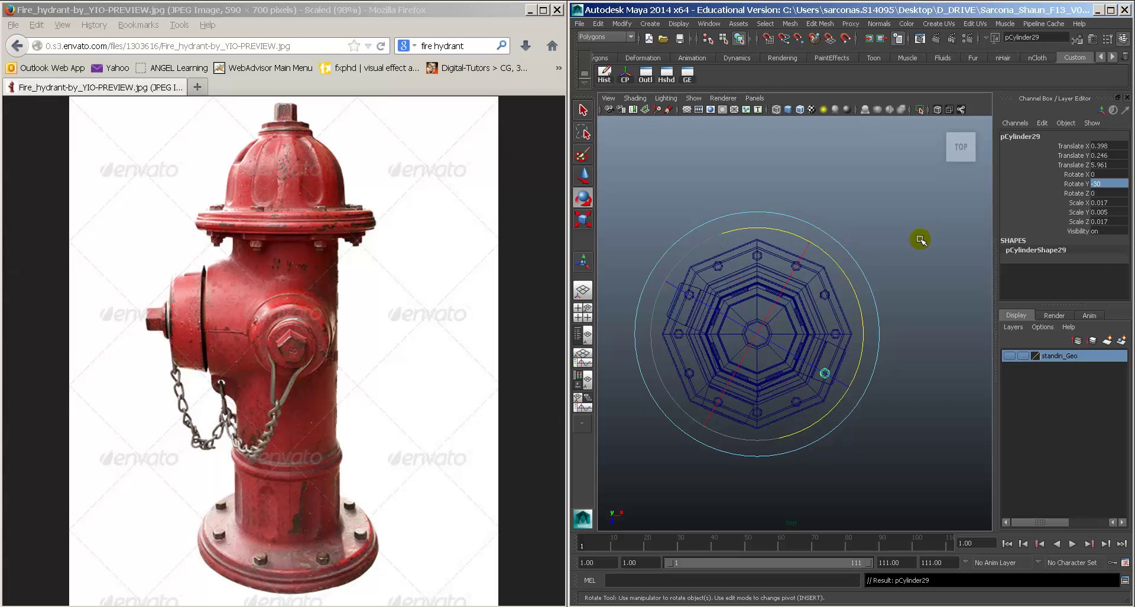
# Step: Show the hydrant with smooth preview in the shaded perspective view and select the ring of base bolts
pyautogui.press('space')
pyautogui.moveTo(920, 238)
pyautogui.mouseDown()
pyautogui.moveTo(920, 215)
pyautogui.moveTo(912, 271)
pyautogui.moveTo(899, 257)
pyautogui.moveTo(940, 289)
pyautogui.moveTo(899, 266)
pyautogui.moveTo(950, 299)
pyautogui.moveTo(852, 317)
pyautogui.moveTo(853, 374)
pyautogui.moveTo(851, 331)
pyautogui.moveTo(909, 268)
pyautogui.mouseUp()
pyautogui.press('5')
pyautogui.click(868, 183)
pyautogui.press('3')
pyautogui.click(963, 259)
pyautogui.hotkey('ctrl', 'z')
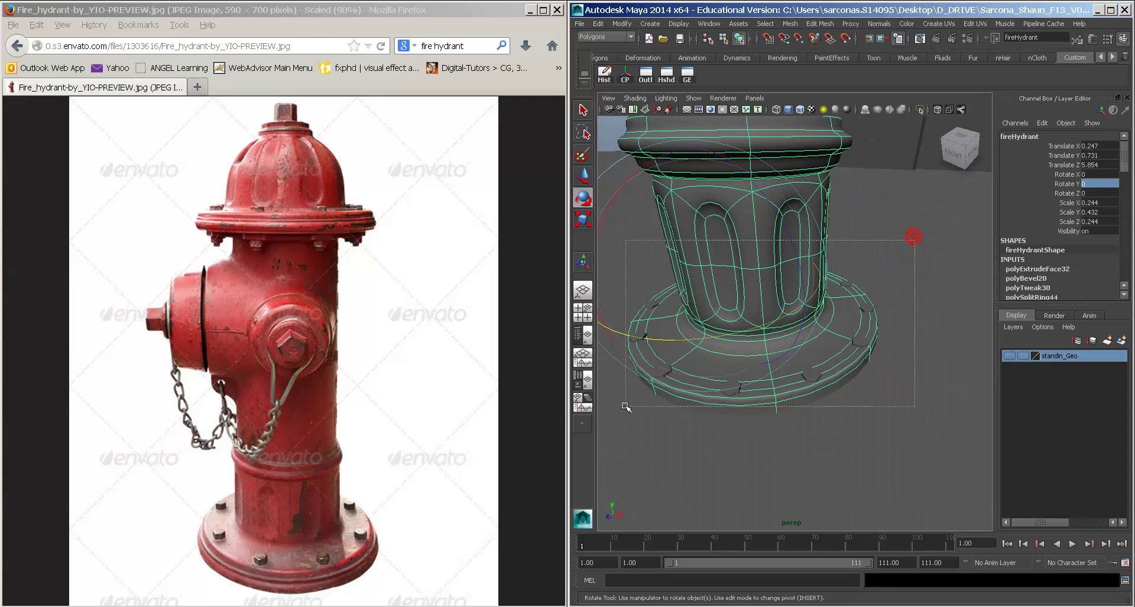
pyautogui.moveTo(626, 406); pyautogui.dragTo(609, 434)
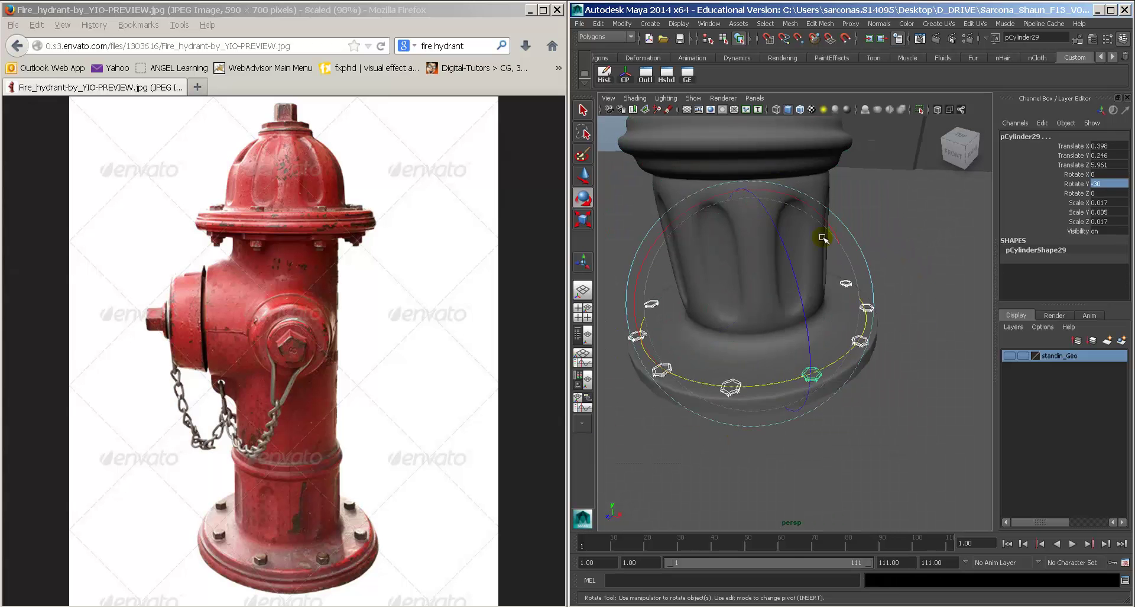
# Step: Try scaling the selected bolts to about 0.015 in X and Z and 0.004 in Y, and raising them to about 0.249 in Y
pyautogui.press('w')
pyautogui.press('r')
pyautogui.moveTo(811, 238); pyautogui.dragTo(807, 239, button='middle')
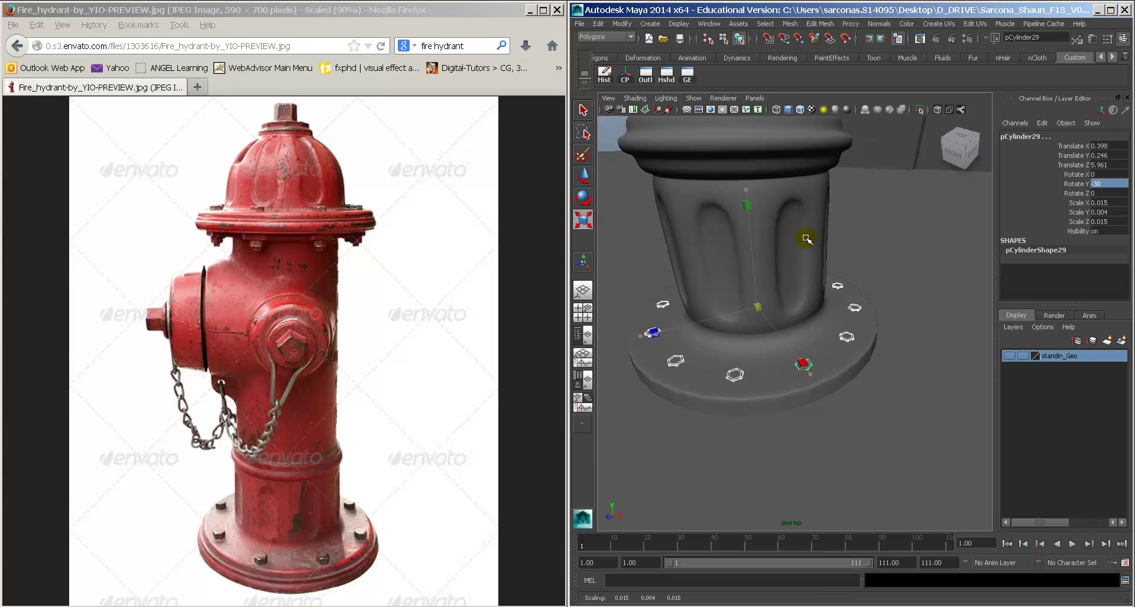
pyautogui.press('w')
pyautogui.moveTo(755, 250); pyautogui.dragTo(755, 254)
pyautogui.keyDown('alt'); pyautogui.moveTo(755, 255); pyautogui.dragTo(722, 236, button='right'); pyautogui.keyUp('alt')
pyautogui.keyDown('alt'); pyautogui.moveTo(722, 237); pyautogui.dragTo(826, 286, button='middle'); pyautogui.keyUp('alt')
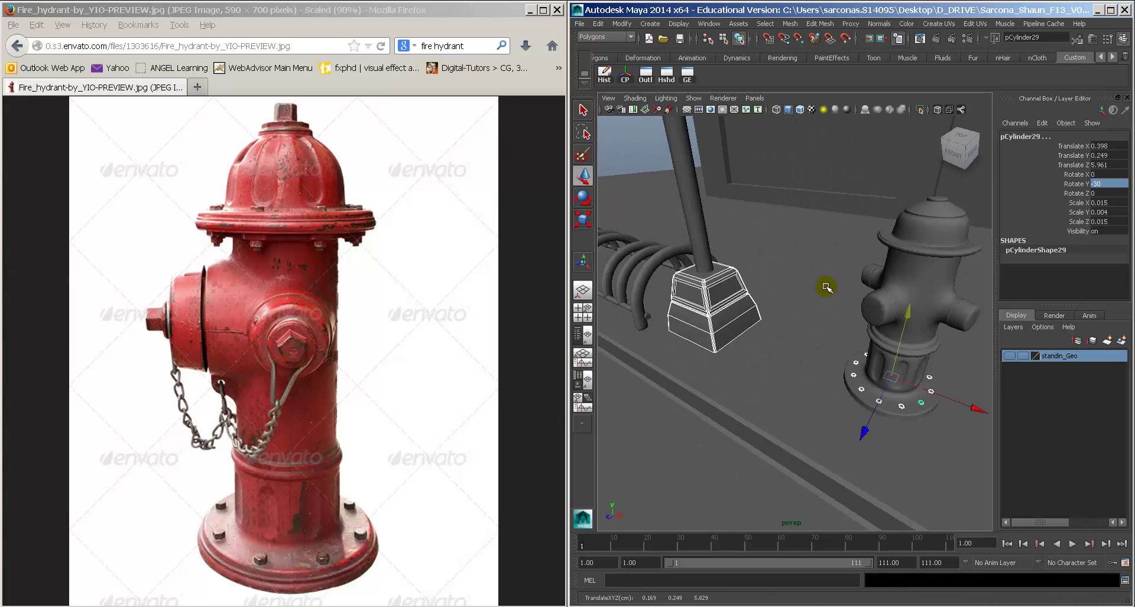
pyautogui.keyDown('alt'); pyautogui.moveTo(826, 287); pyautogui.dragTo(835, 288); pyautogui.keyUp('alt')
pyautogui.keyDown('alt'); pyautogui.moveTo(835, 288); pyautogui.dragTo(915, 290, button='right'); pyautogui.keyUp('alt')
pyautogui.moveTo(915, 290)
pyautogui.keyDown('alt'); pyautogui.mouseDown(button='middle')
pyautogui.moveTo(876, 265)
pyautogui.moveTo(905, 275)
pyautogui.mouseUp(button='middle'); pyautogui.keyUp('alt')
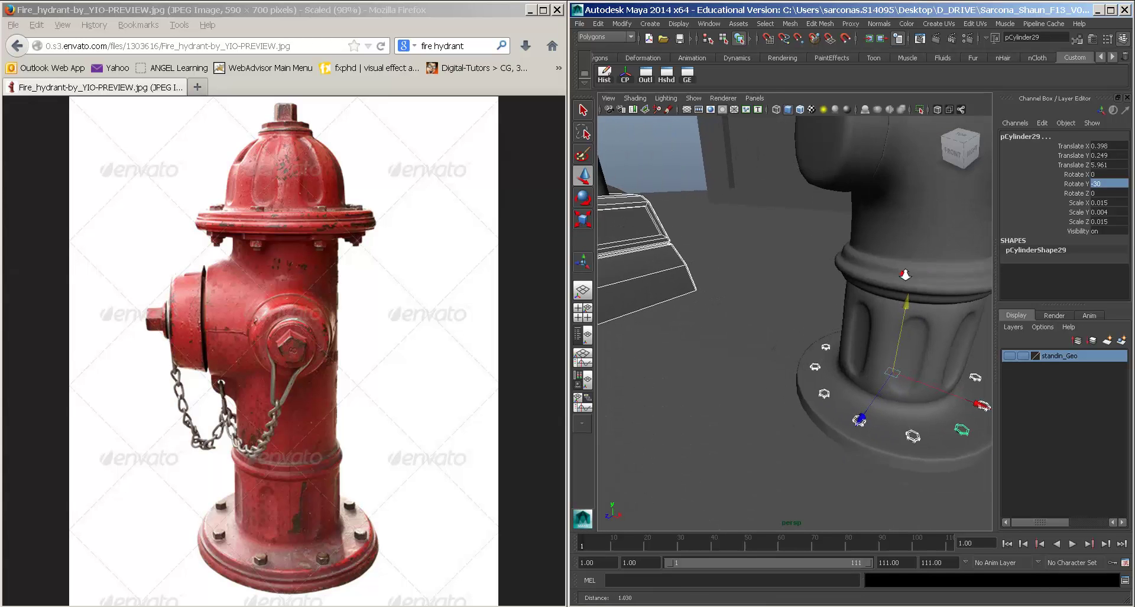
pyautogui.keyDown('alt'); pyautogui.moveTo(905, 275); pyautogui.dragTo(778, 277, button='right'); pyautogui.keyUp('alt')
# Step: Undo the scaling and raising of the bolts and remove the lamp post base from the selection
pyautogui.hotkey('ctrl', 'z')
pyautogui.hotkey('ctrl', 'z')
pyautogui.hotkey('ctrl', 'z')
pyautogui.click(684, 239)
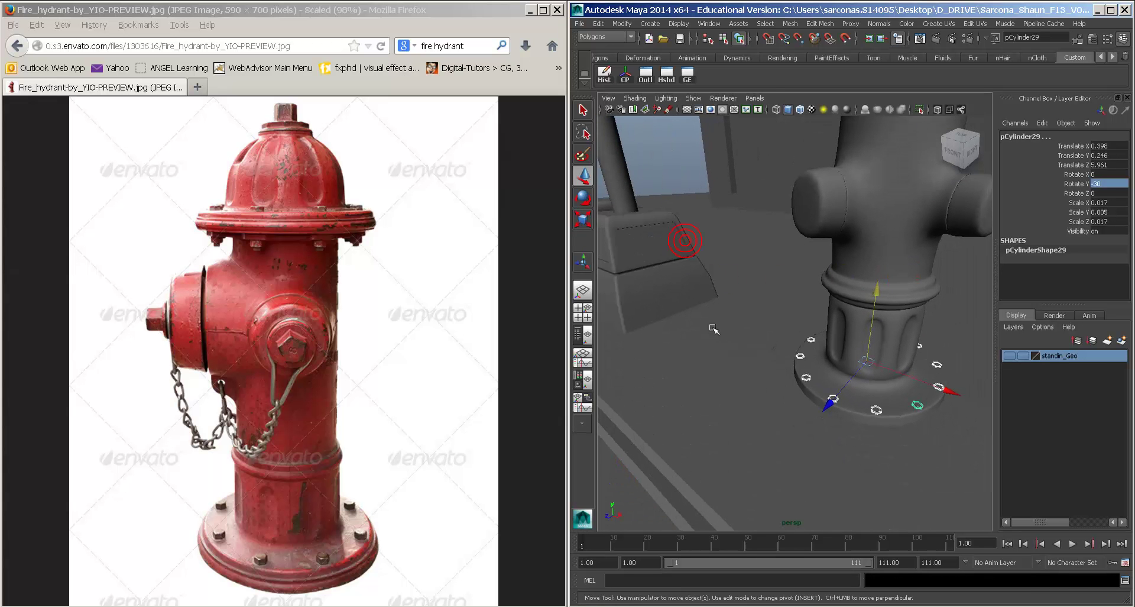
# Step: Scale the ring of bolts to about 0.016 in X and Z and 0.004 in Y, and raise it to about 0.25 in Y
pyautogui.press('r')
pyautogui.moveTo(912, 340); pyautogui.dragTo(900, 340, button='middle')
pyautogui.keyDown('alt'); pyautogui.moveTo(900, 341); pyautogui.dragTo(931, 372, button='right'); pyautogui.keyUp('alt')
pyautogui.keyDown('alt'); pyautogui.moveTo(931, 372); pyautogui.dragTo(822, 325, button='middle'); pyautogui.keyUp('alt')
pyautogui.keyDown('alt'); pyautogui.moveTo(822, 325); pyautogui.dragTo(832, 337, button='right'); pyautogui.keyUp('alt')
pyautogui.keyDown('alt'); pyautogui.moveTo(831, 338); pyautogui.dragTo(848, 330); pyautogui.keyUp('alt')
pyautogui.keyDown('alt'); pyautogui.moveTo(848, 330); pyautogui.dragTo(861, 341, button='right'); pyautogui.keyUp('alt')
pyautogui.press('w')
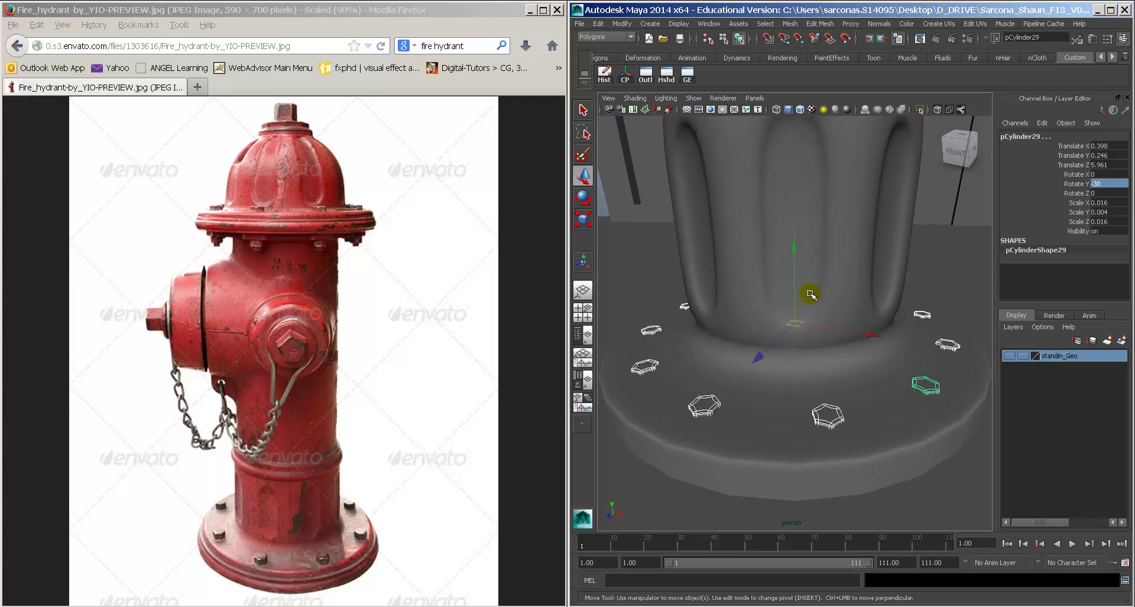
pyautogui.moveTo(794, 288); pyautogui.dragTo(798, 287)
pyautogui.keyDown('alt'); pyautogui.moveTo(882, 319); pyautogui.dragTo(872, 319, button='right'); pyautogui.keyUp('alt')
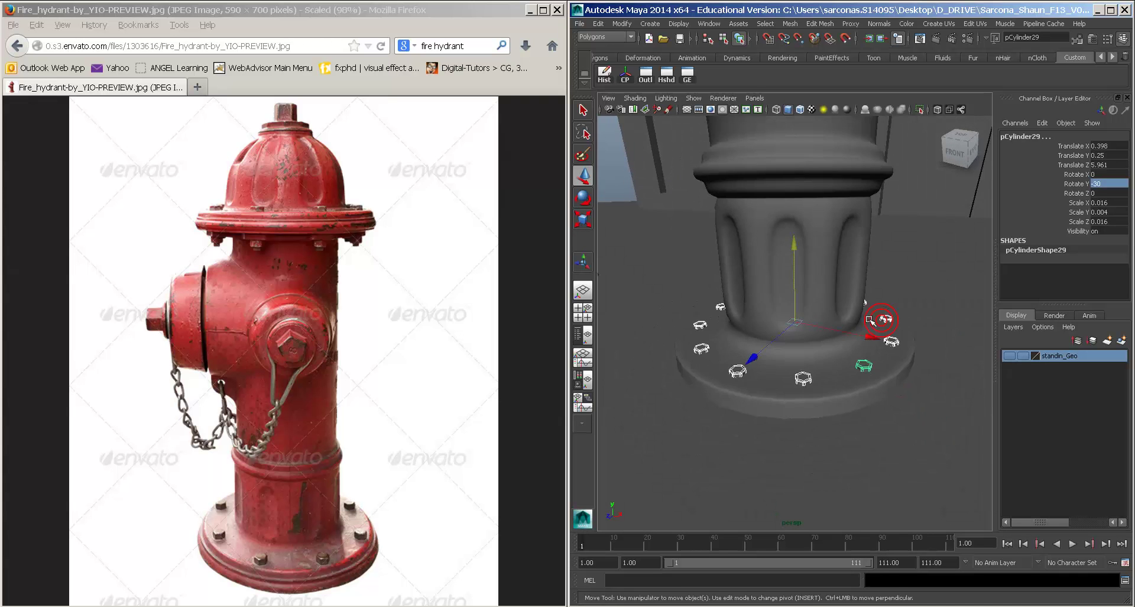
pyautogui.click(952, 313)
# Step: Inspect the flange bolts and the whole hydrant from several sides
pyautogui.keyDown('alt'); pyautogui.moveTo(952, 314); pyautogui.dragTo(887, 324); pyautogui.keyUp('alt')
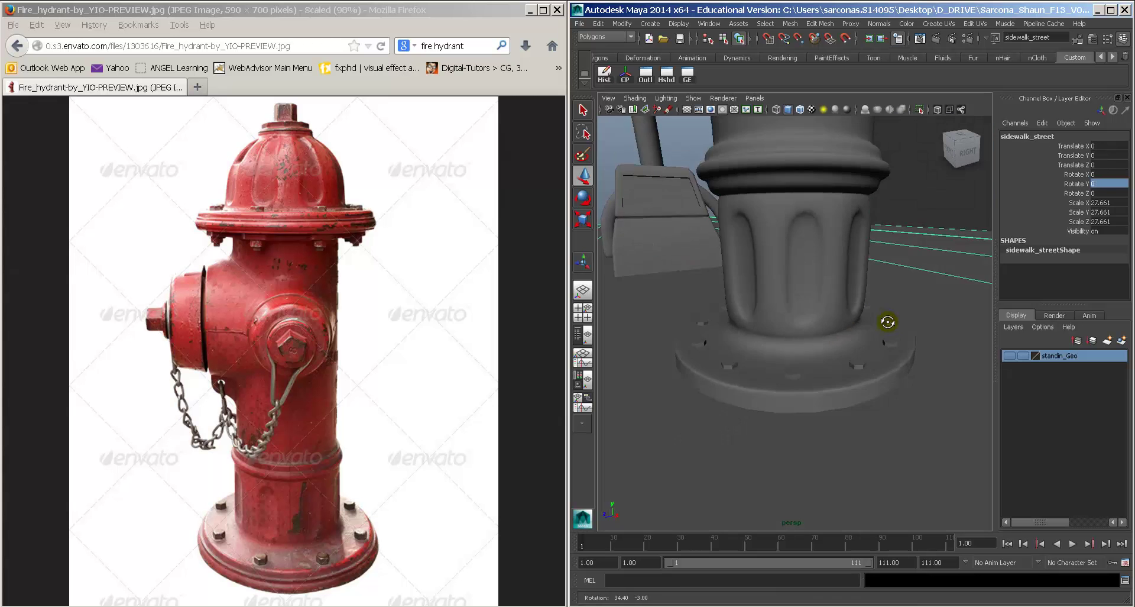
pyautogui.moveTo(887, 324)
pyautogui.keyDown('alt'); pyautogui.mouseDown(button='right')
pyautogui.moveTo(857, 320)
pyautogui.moveTo(869, 319)
pyautogui.mouseUp(button='right'); pyautogui.keyUp('alt')
pyautogui.keyDown('alt'); pyautogui.moveTo(837, 275); pyautogui.dragTo(838, 376, button='middle'); pyautogui.keyUp('alt')
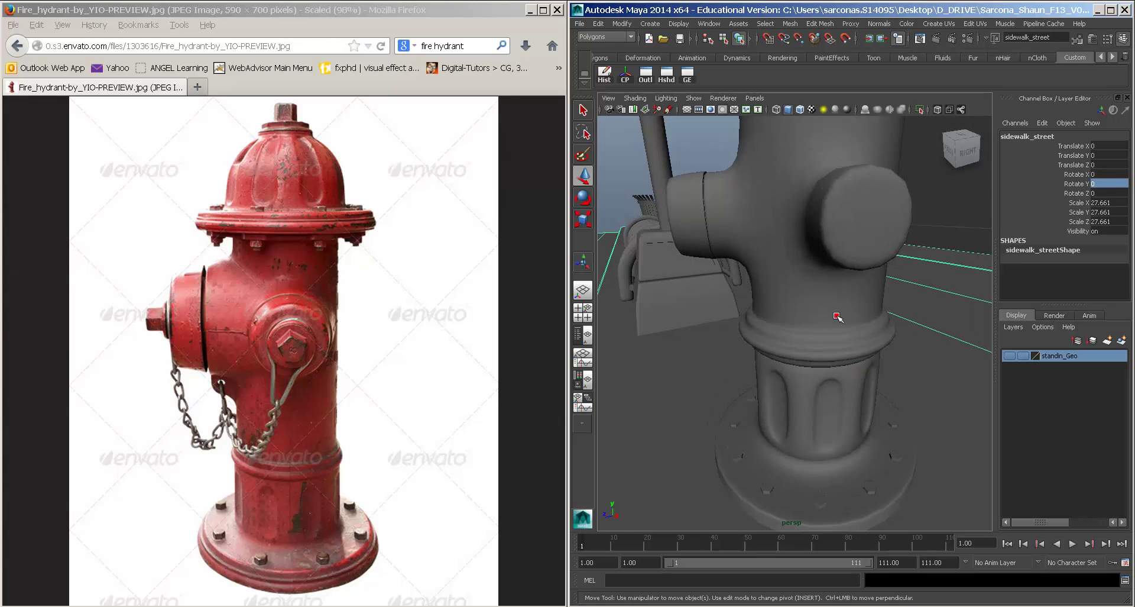
pyautogui.click(840, 316)
pyautogui.keyDown('alt'); pyautogui.moveTo(841, 316); pyautogui.dragTo(904, 305); pyautogui.keyUp('alt')
pyautogui.keyDown('alt'); pyautogui.moveTo(904, 305); pyautogui.dragTo(851, 354, button='middle'); pyautogui.keyUp('alt')
pyautogui.keyDown('alt'); pyautogui.moveTo(851, 353); pyautogui.dragTo(822, 305, button='right'); pyautogui.keyUp('alt')
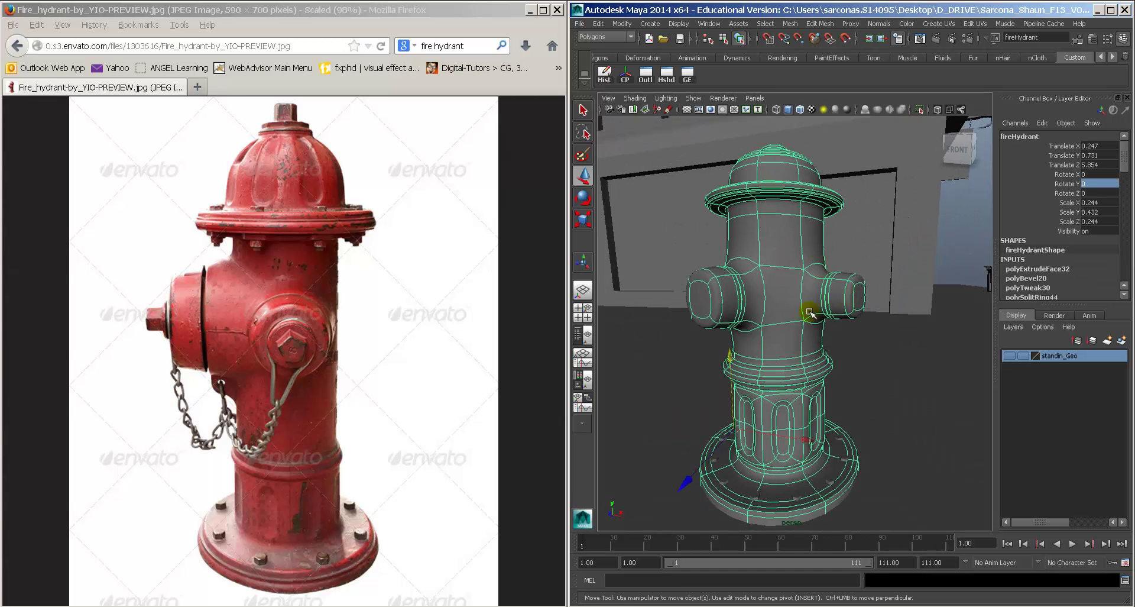
# Step: Duplicate a flange bolt and move the copy up to about 1.271 in Y, above the hydrant's cap
pyautogui.click(840, 475)
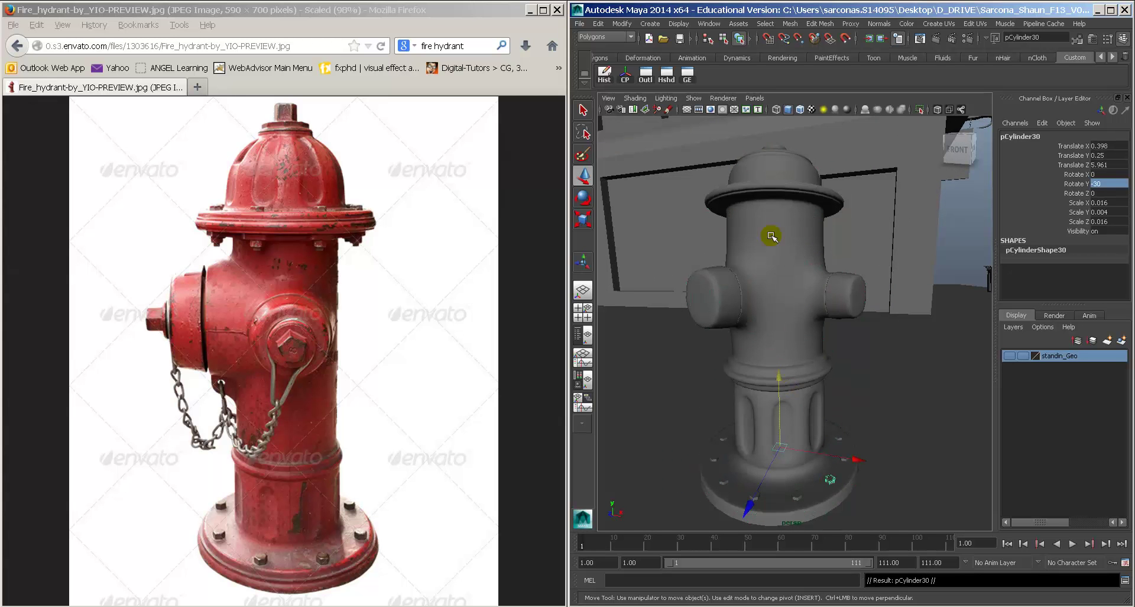
pyautogui.keyDown('alt'); pyautogui.moveTo(816, 302); pyautogui.dragTo(818, 325); pyautogui.keyUp('alt')
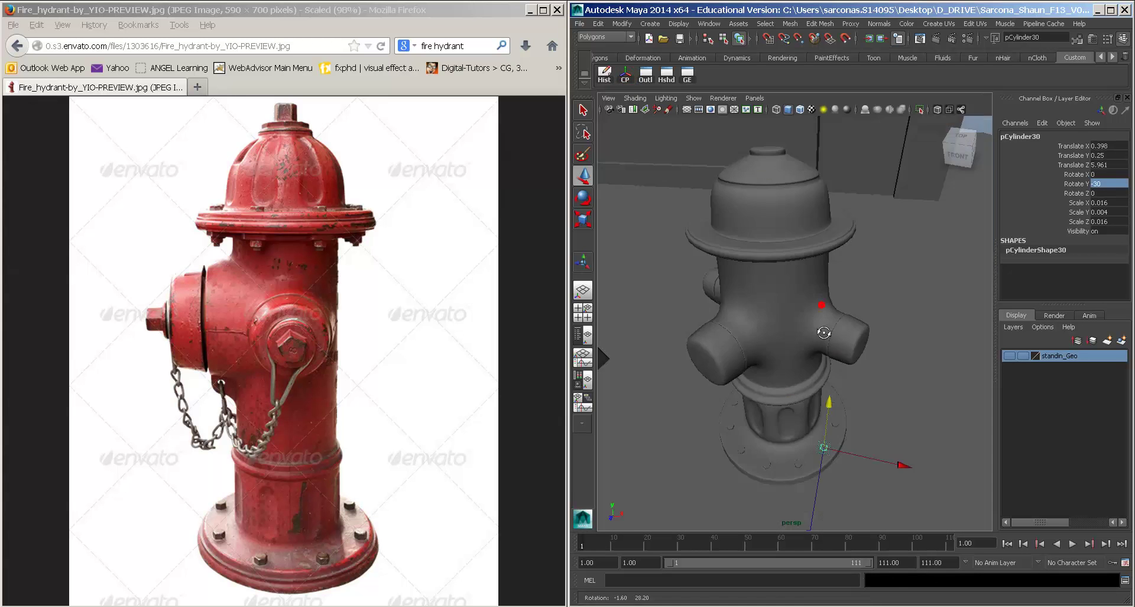
pyautogui.keyDown('alt'); pyautogui.moveTo(818, 325); pyautogui.dragTo(805, 359, button='middle'); pyautogui.keyUp('alt')
pyautogui.click(828, 461)
pyautogui.click(827, 455)
pyautogui.keyDown('alt'); pyautogui.moveTo(774, 245); pyautogui.dragTo(803, 302); pyautogui.keyUp('alt')
pyautogui.moveTo(803, 303); pyautogui.dragTo(761, 305, button='middle')
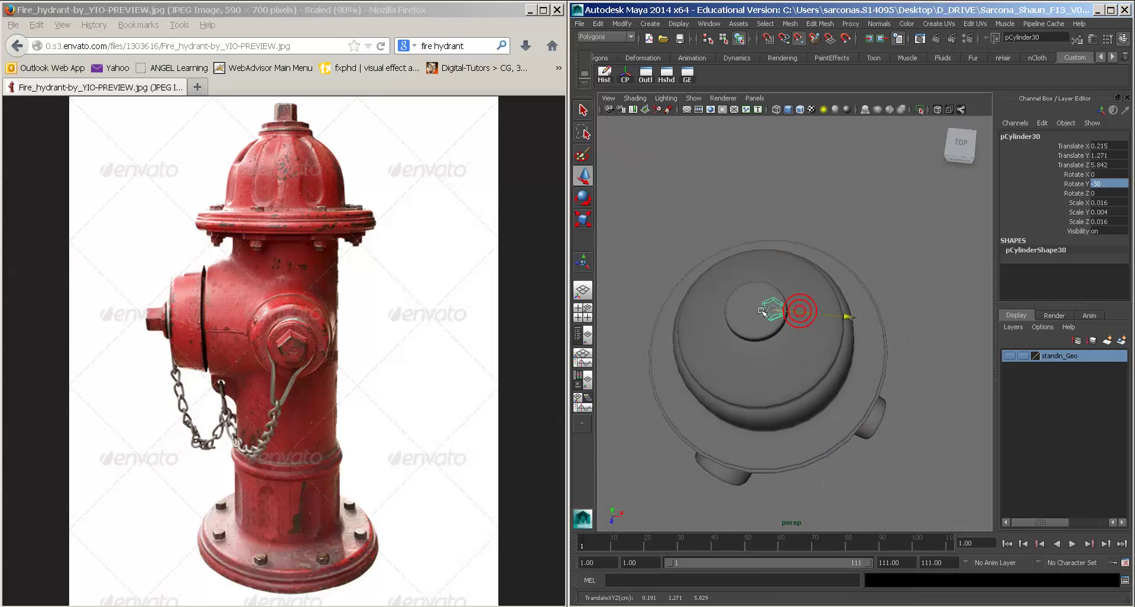
# Step: Centre the copied bolt over the cap in the top view, at about 0.193 in X and 5.842 in Z
pyautogui.press('space')
pyautogui.moveTo(762, 310); pyautogui.dragTo(722, 309)
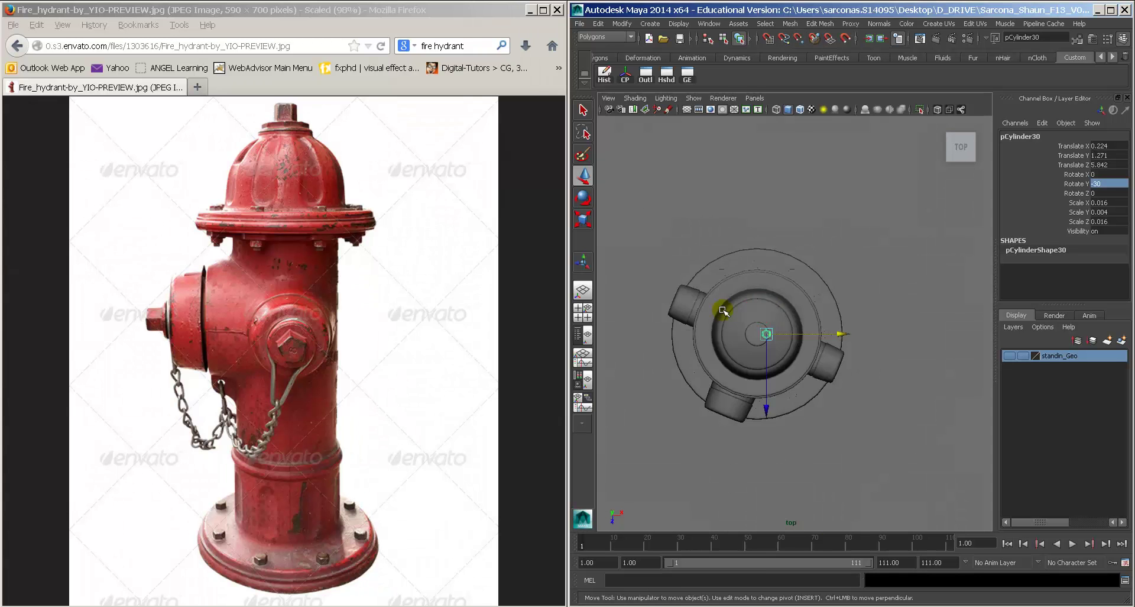
pyautogui.press('4')
pyautogui.scroll(2, 758, 323)
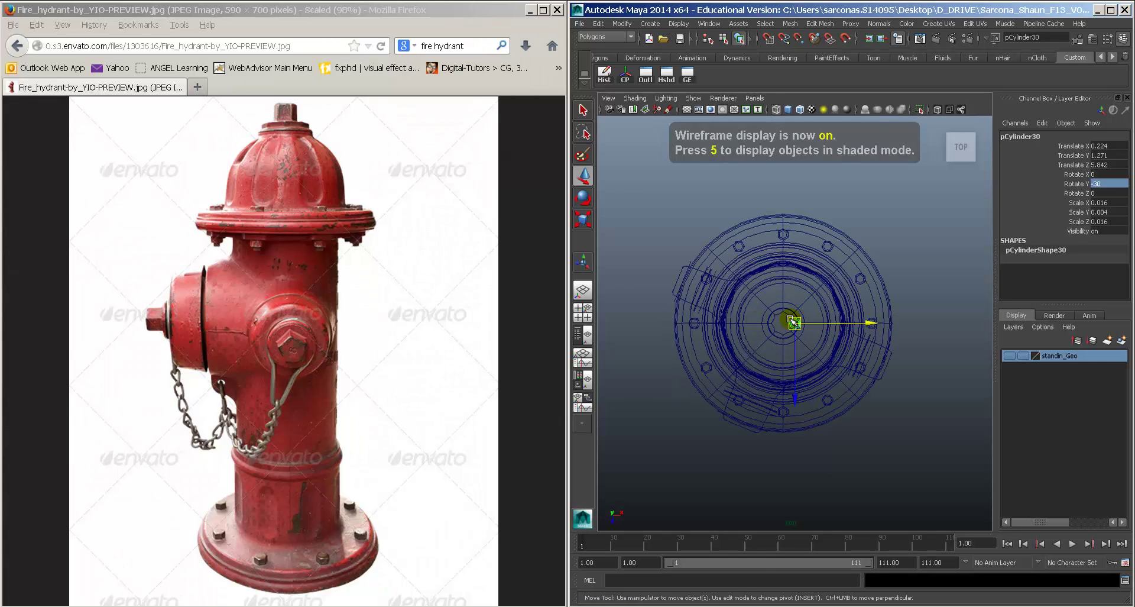
pyautogui.scroll(5, 792, 320)
pyautogui.scroll(-3, 920, 354)
pyautogui.keyDown('alt'); pyautogui.moveTo(920, 355); pyautogui.dragTo(905, 358); pyautogui.keyUp('alt')
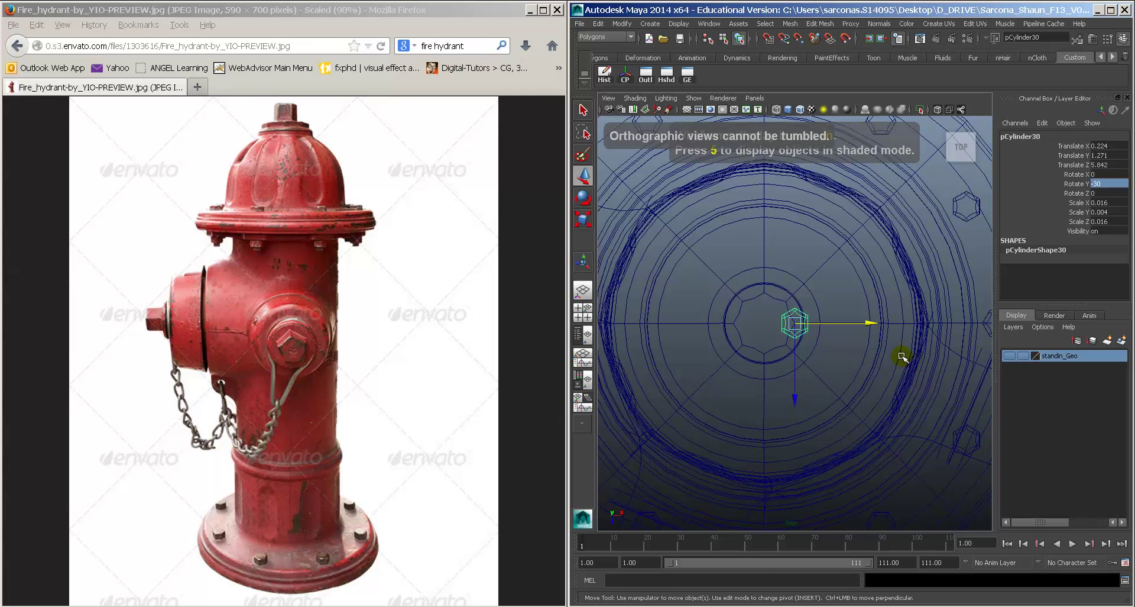
pyautogui.moveTo(863, 323); pyautogui.dragTo(854, 323)
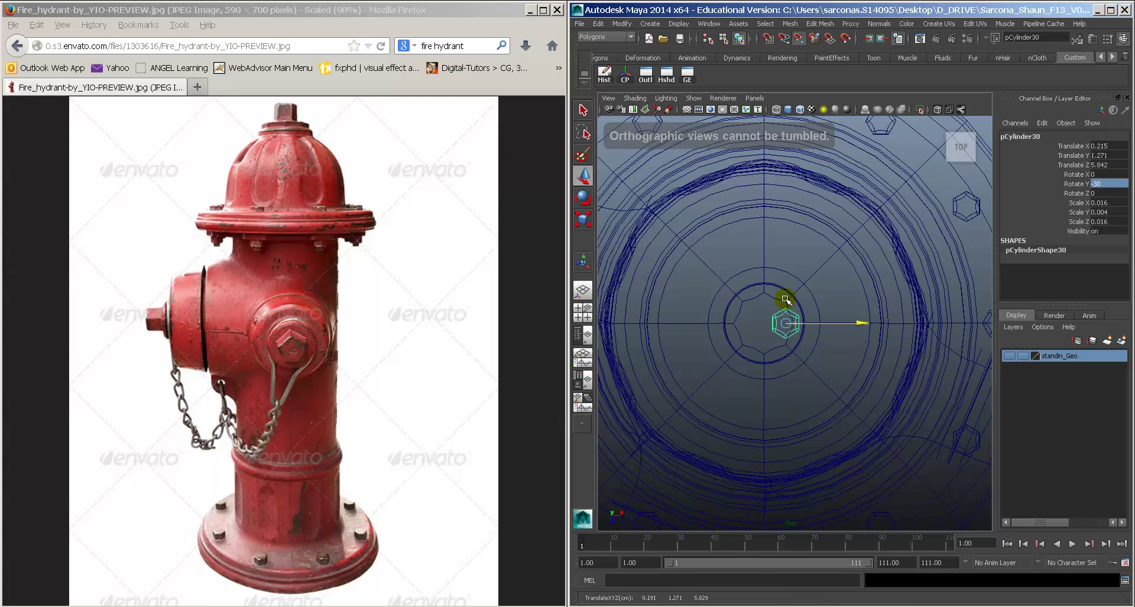
pyautogui.moveTo(786, 299); pyautogui.dragTo(769, 295, button='middle')
pyautogui.press('space')
pyautogui.moveTo(792, 299); pyautogui.dragTo(790, 278)
pyautogui.press('5')
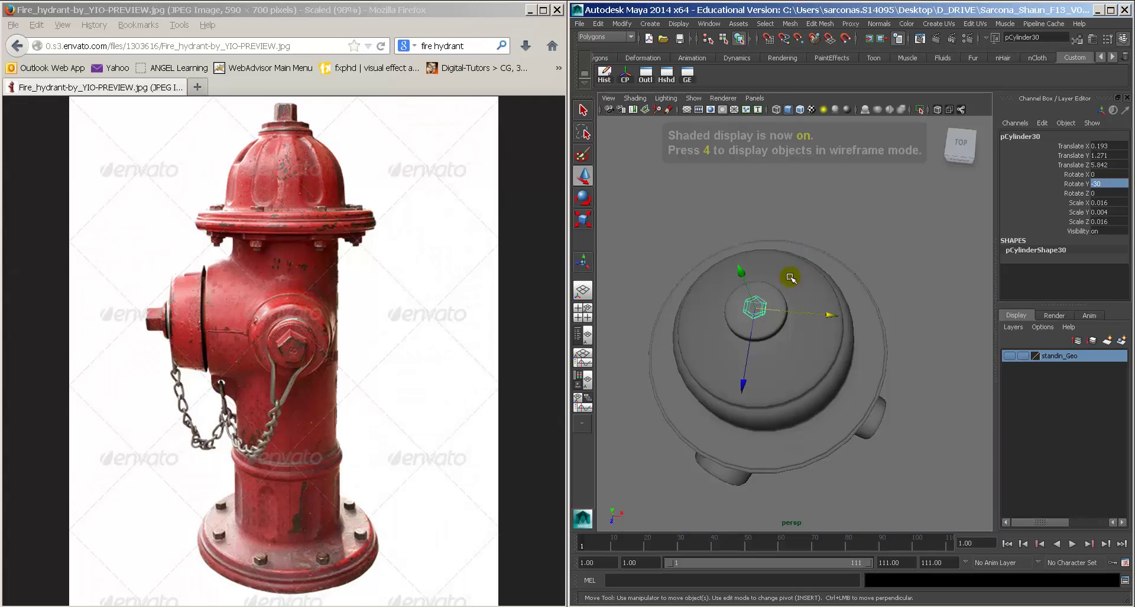
# Step: Scale the cap bolt to about 0.02 in X and Z and 0.014 in Y
pyautogui.press('r')
pyautogui.moveTo(781, 335); pyautogui.dragTo(793, 332, button='middle')
pyautogui.keyDown('alt'); pyautogui.moveTo(793, 332); pyautogui.dragTo(781, 291); pyautogui.keyUp('alt')
pyautogui.scroll(5, 781, 292)
pyautogui.keyDown('alt'); pyautogui.moveTo(794, 214); pyautogui.dragTo(794, 261); pyautogui.keyUp('alt')
pyautogui.moveTo(794, 212); pyautogui.dragTo(794, 195)
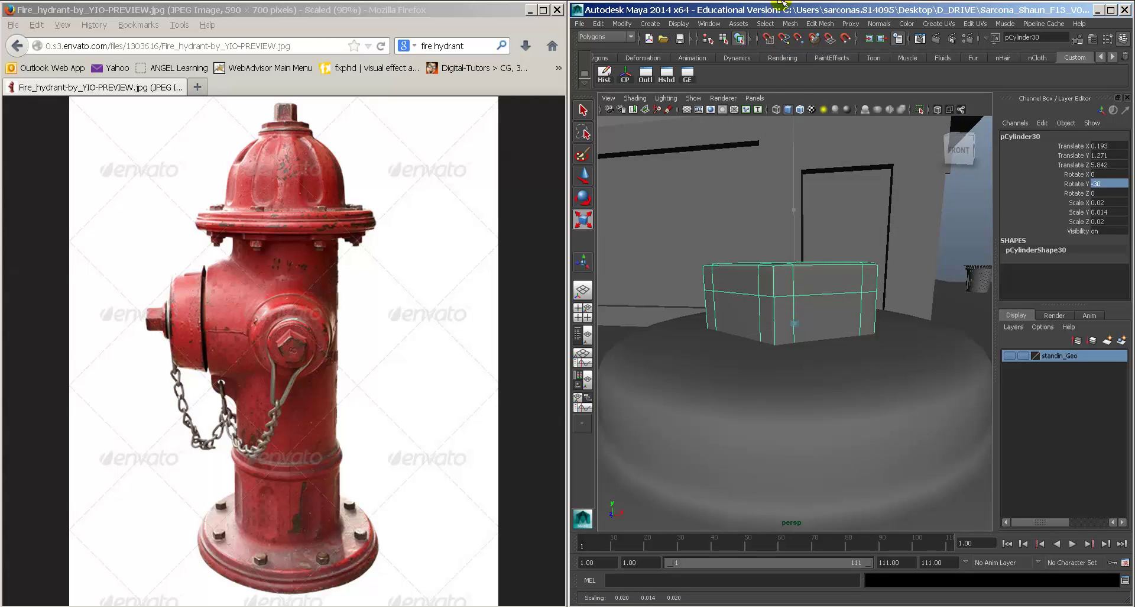
# Step: Turn off the cap bolt's smooth preview, lengthen it to about 0.017 in Y and raise it to about 1.288 in Y
pyautogui.press('1')
pyautogui.press('4')
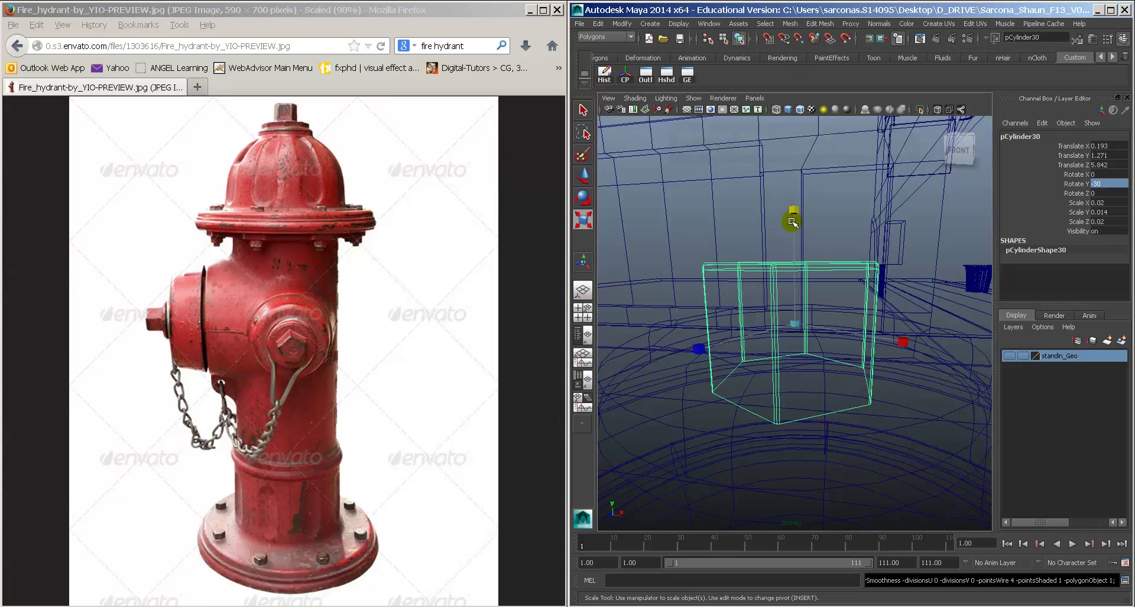
pyautogui.press('5')
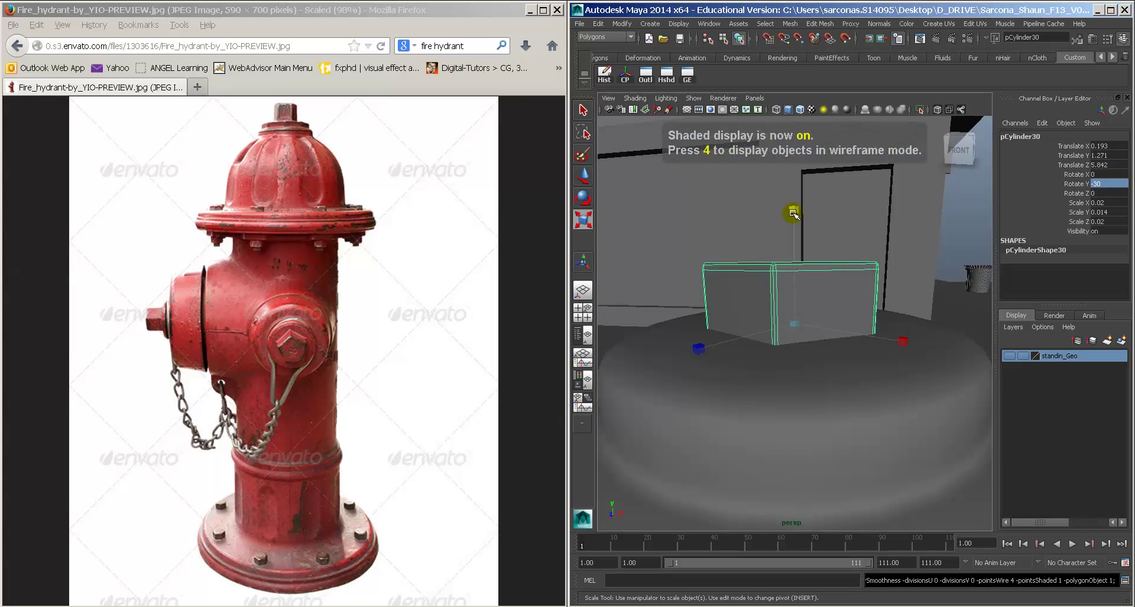
pyautogui.moveTo(793, 213)
pyautogui.mouseDown()
pyautogui.moveTo(804, 138)
pyautogui.moveTo(804, 168)
pyautogui.mouseUp()
pyautogui.press('w')
pyautogui.scroll(-5, 826, 210)
pyautogui.click(863, 366)
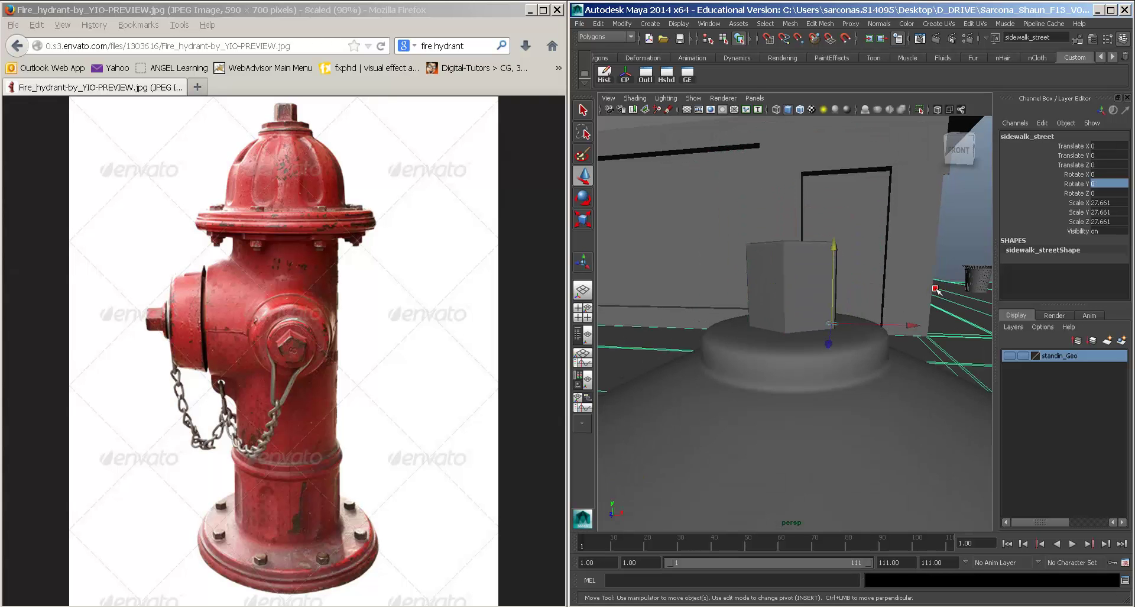
pyautogui.keyDown('alt'); pyautogui.moveTo(863, 367); pyautogui.dragTo(861, 314); pyautogui.keyUp('alt')
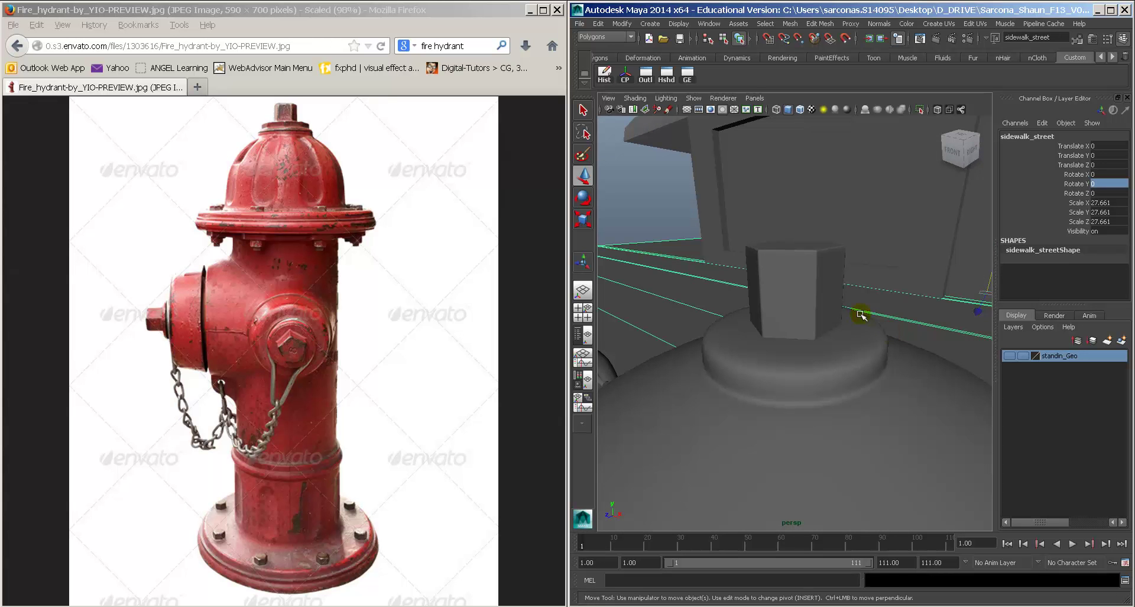
# Step: Duplicate the cap bolt in place and widen the copy to about 0.026 in X and Z
pyautogui.click(821, 275)
pyautogui.keyDown('alt'); pyautogui.moveTo(821, 275); pyautogui.dragTo(816, 314); pyautogui.keyUp('alt')
pyautogui.scroll(-5, 897, 307)
pyautogui.scroll(2, 808, 320)
pyautogui.scroll(8, 846, 355)
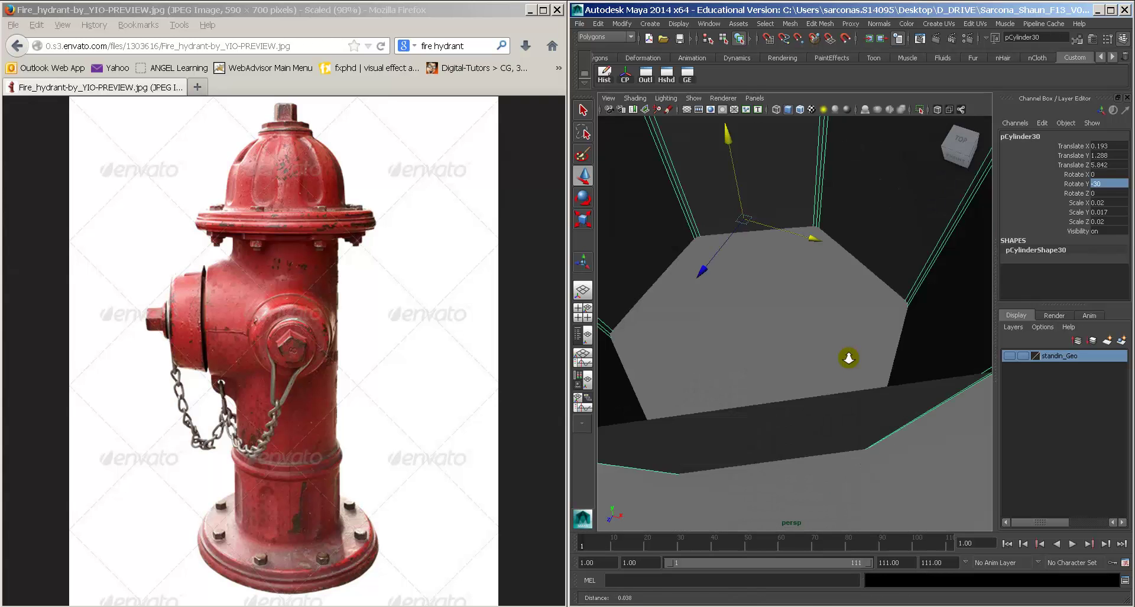
pyautogui.scroll(-3, 842, 357)
pyautogui.hotkey('ctrl', 'd')
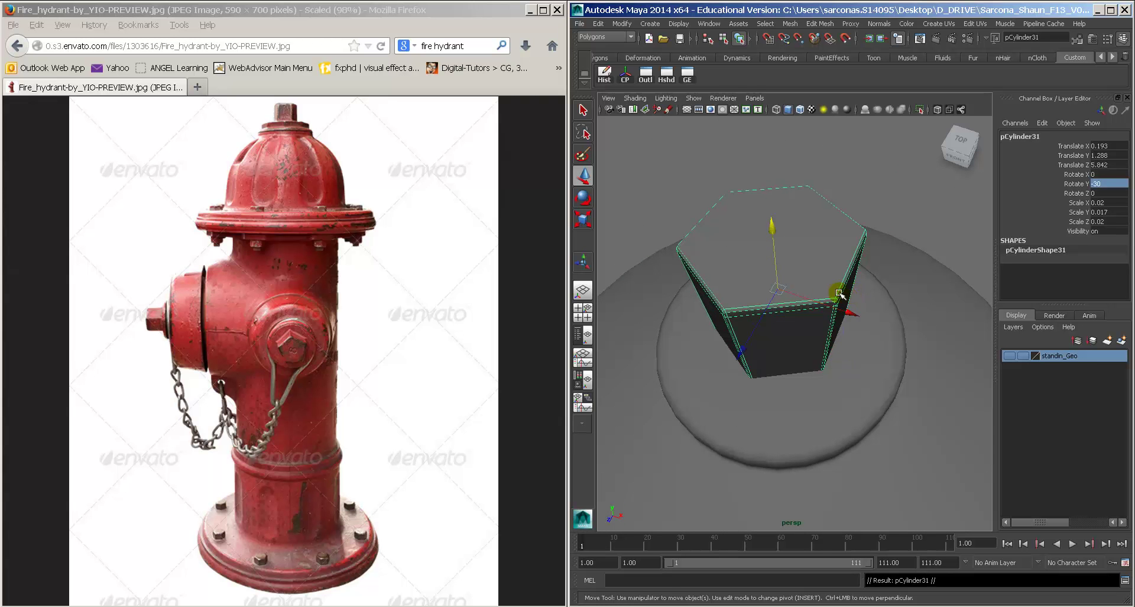
pyautogui.press('r')
pyautogui.click(768, 187)
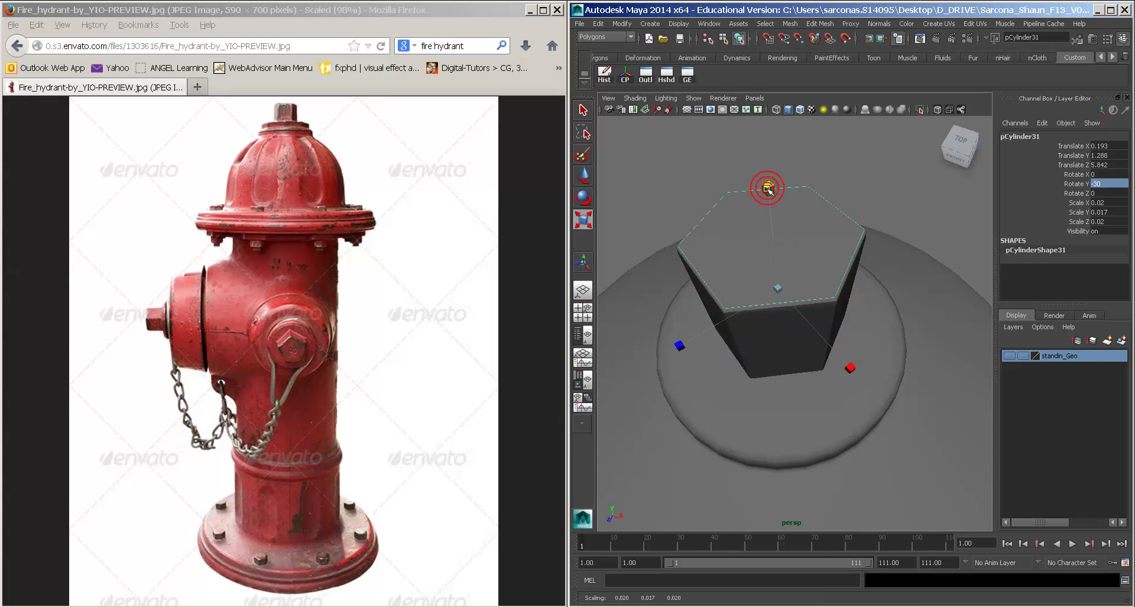
pyautogui.hotkey('ctrl', 'z')
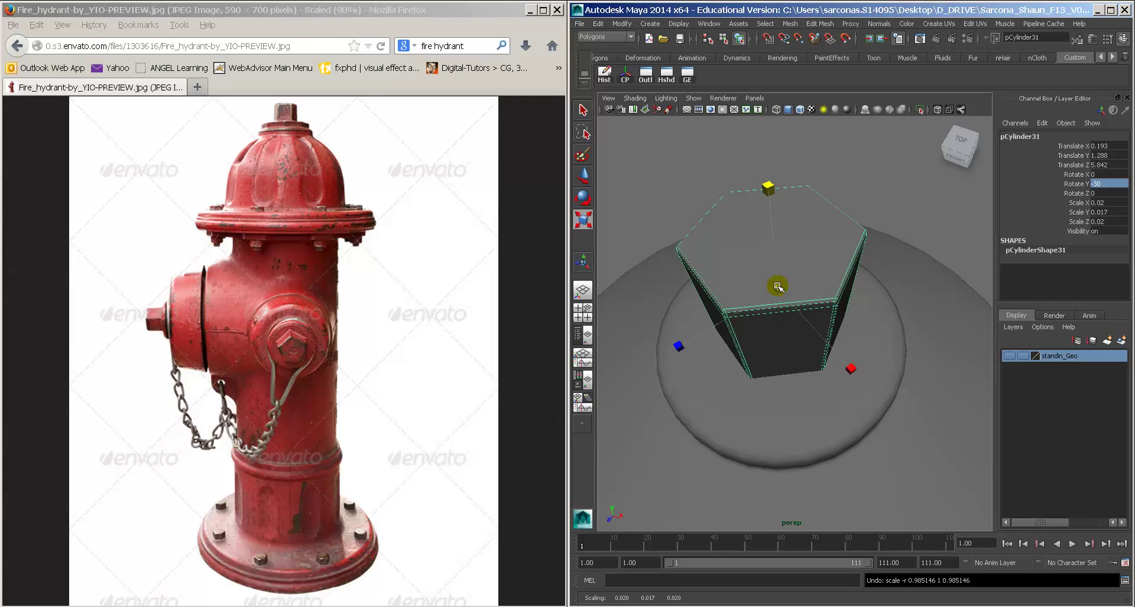
pyautogui.moveTo(778, 286); pyautogui.dragTo(803, 288)
# Step: Flatten the widened copy into a hexagonal washer about 0.003 in Y and lower it to about 1.274 in Y, around the bolt's base
pyautogui.moveTo(769, 188); pyautogui.dragTo(762, 284)
pyautogui.press('w')
pyautogui.moveTo(774, 226); pyautogui.dragTo(769, 277)
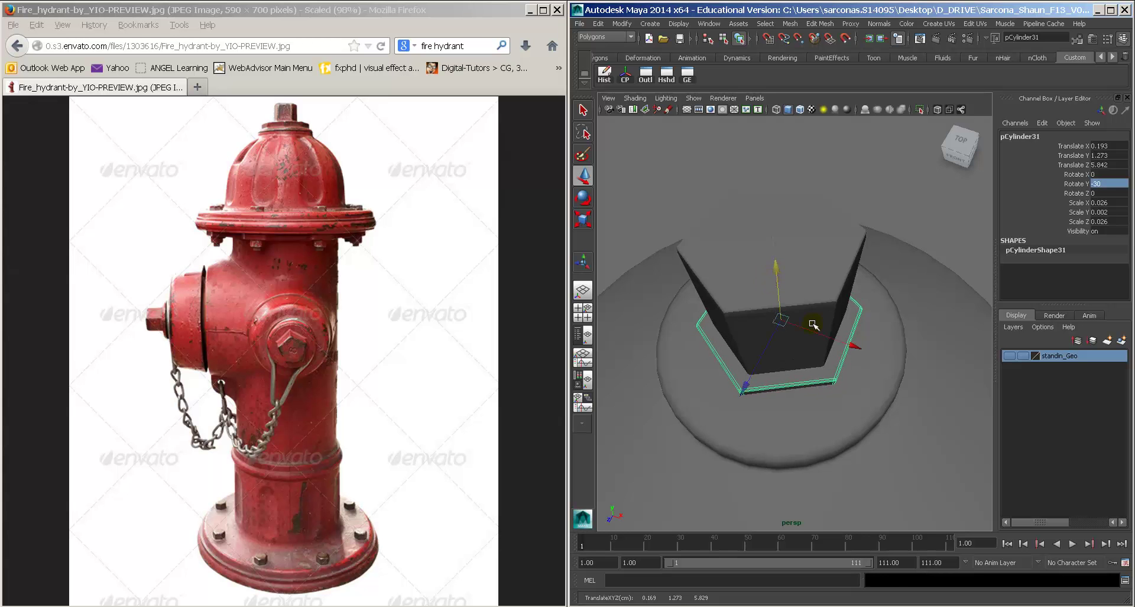
pyautogui.keyDown('alt'); pyautogui.moveTo(813, 331); pyautogui.dragTo(826, 312); pyautogui.keyUp('alt')
pyautogui.press('r')
pyautogui.moveTo(776, 210); pyautogui.dragTo(774, 196)
pyautogui.press('w')
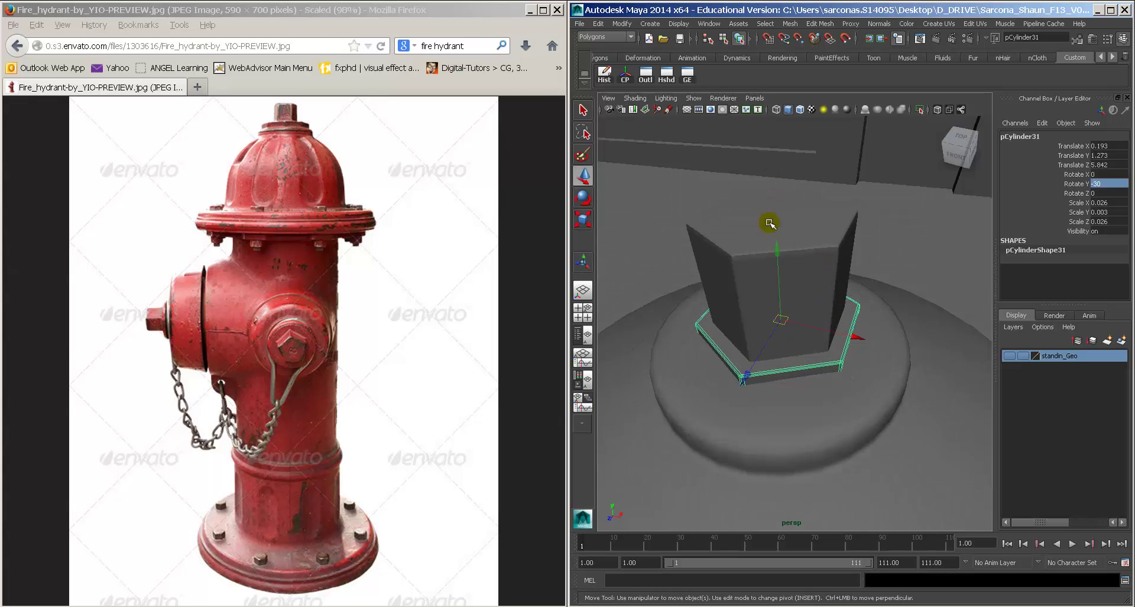
pyautogui.moveTo(778, 253); pyautogui.dragTo(778, 248)
pyautogui.keyDown('alt'); pyautogui.moveTo(847, 302); pyautogui.dragTo(855, 279); pyautogui.keyUp('alt')
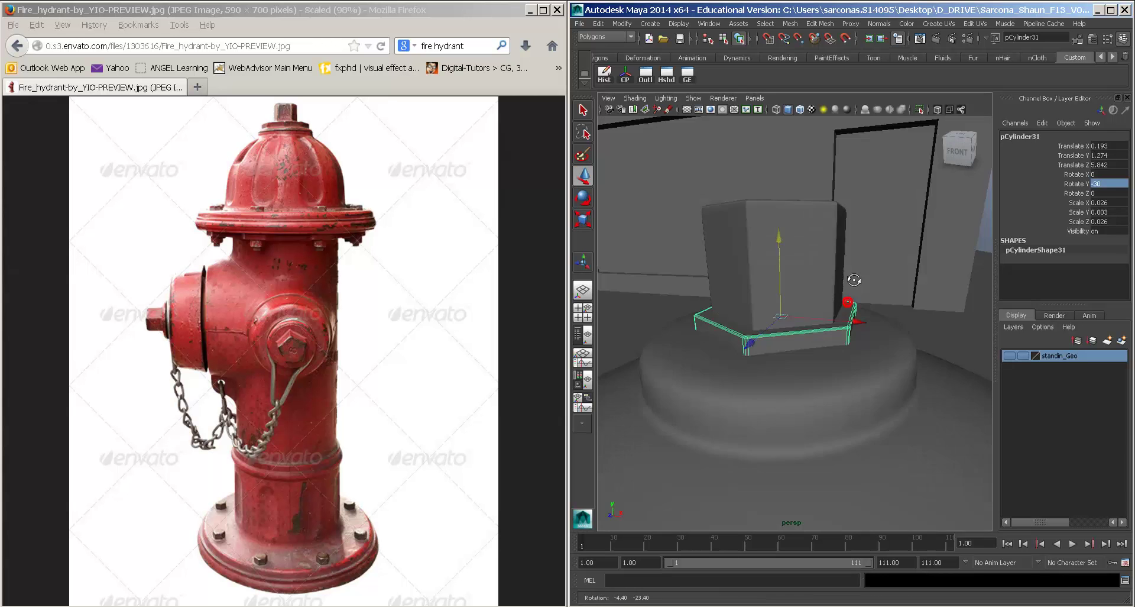
pyautogui.scroll(-5, 844, 272)
pyautogui.click(894, 319)
# Step: Create a polygon cylinder, place it by the end of the narrow side outlet and scale it uniformly to about 0.056
pyautogui.keyDown('alt'); pyautogui.moveTo(921, 363); pyautogui.dragTo(874, 392); pyautogui.keyUp('alt')
pyautogui.scroll(-7, 863, 390)
pyautogui.keyDown('alt'); pyautogui.moveTo(839, 388); pyautogui.dragTo(816, 380, button='middle'); pyautogui.keyUp('alt')
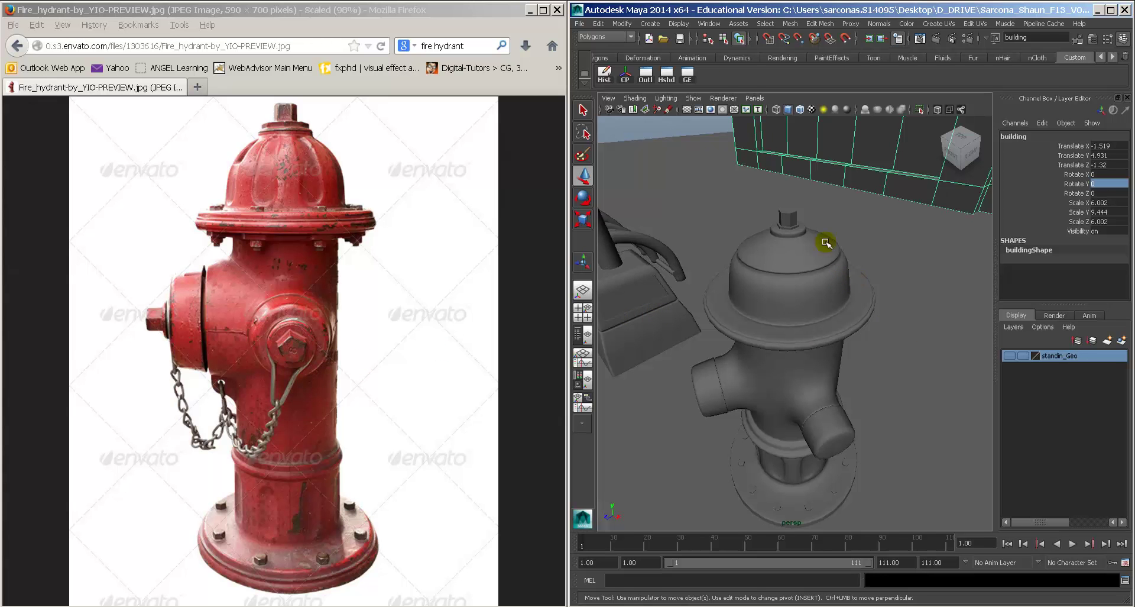
pyautogui.click(650, 24)
pyautogui.moveTo(697, 60)
pyautogui.click(800, 86)
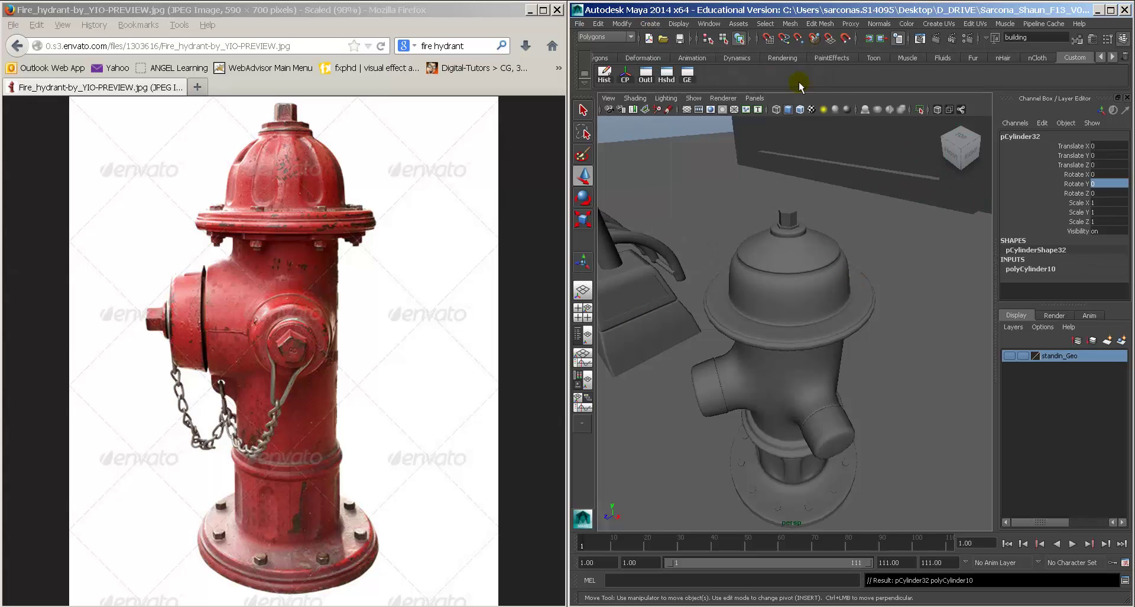
pyautogui.keyDown('alt'); pyautogui.moveTo(820, 254); pyautogui.dragTo(869, 380); pyautogui.keyUp('alt')
pyautogui.moveTo(845, 433); pyautogui.dragTo(854, 454, button='middle')
pyautogui.press('r')
pyautogui.moveTo(932, 416); pyautogui.dragTo(644, 428, button='middle')
pyautogui.moveTo(747, 423); pyautogui.dragTo(653, 426, button='middle')
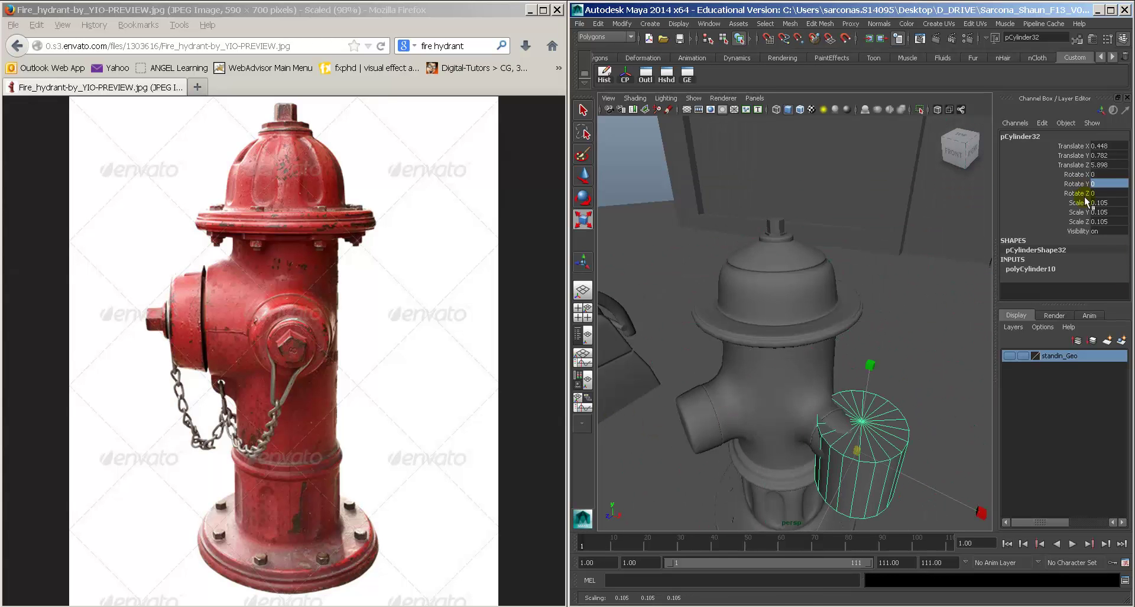
pyautogui.moveTo(945, 321); pyautogui.dragTo(911, 361, button='middle')
# Step: Rotate the new cylinder to -90 in Z so that it lies on its side
pyautogui.press('e')
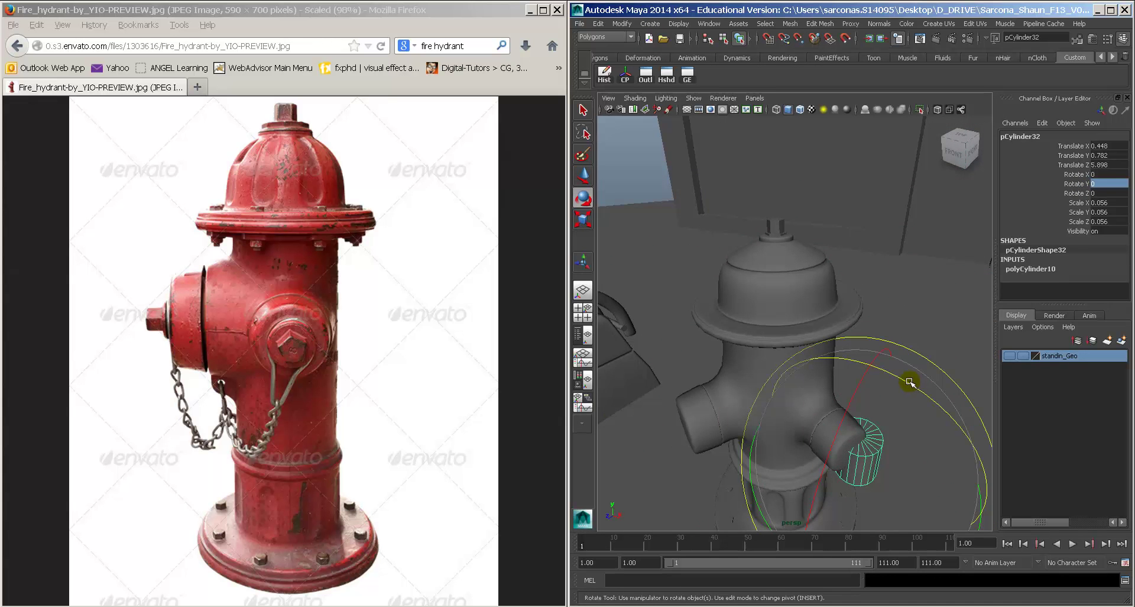
pyautogui.moveTo(909, 382); pyautogui.dragTo(965, 458)
pyautogui.hotkey('ctrl', 'z')
pyautogui.moveTo(895, 375); pyautogui.dragTo(998, 487)
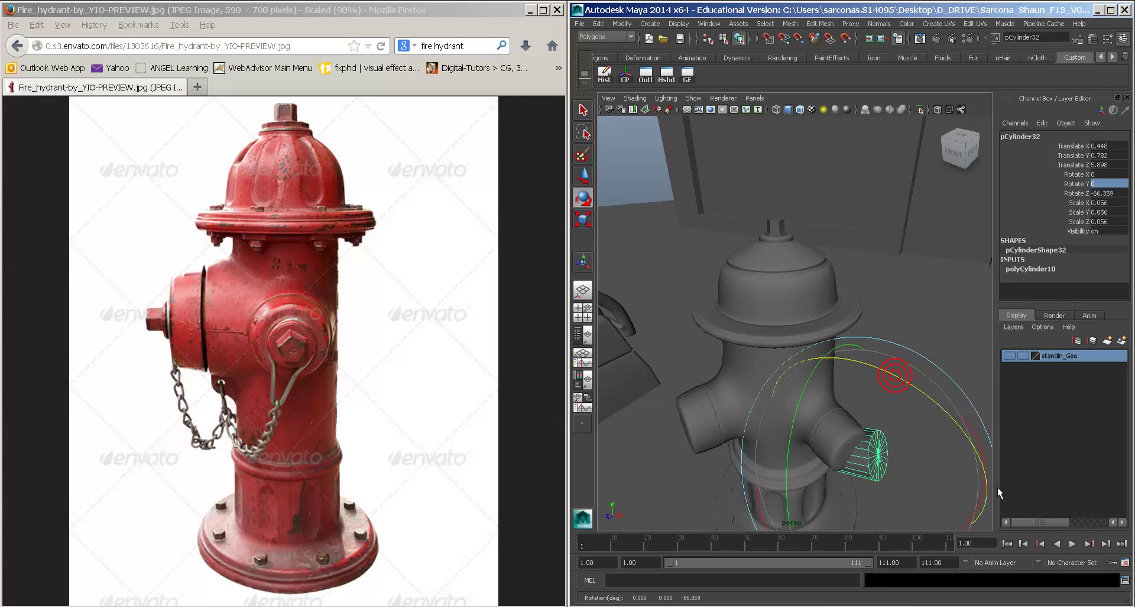
pyautogui.click(1102, 194)
pyautogui.write('-90')
pyautogui.press('Return')
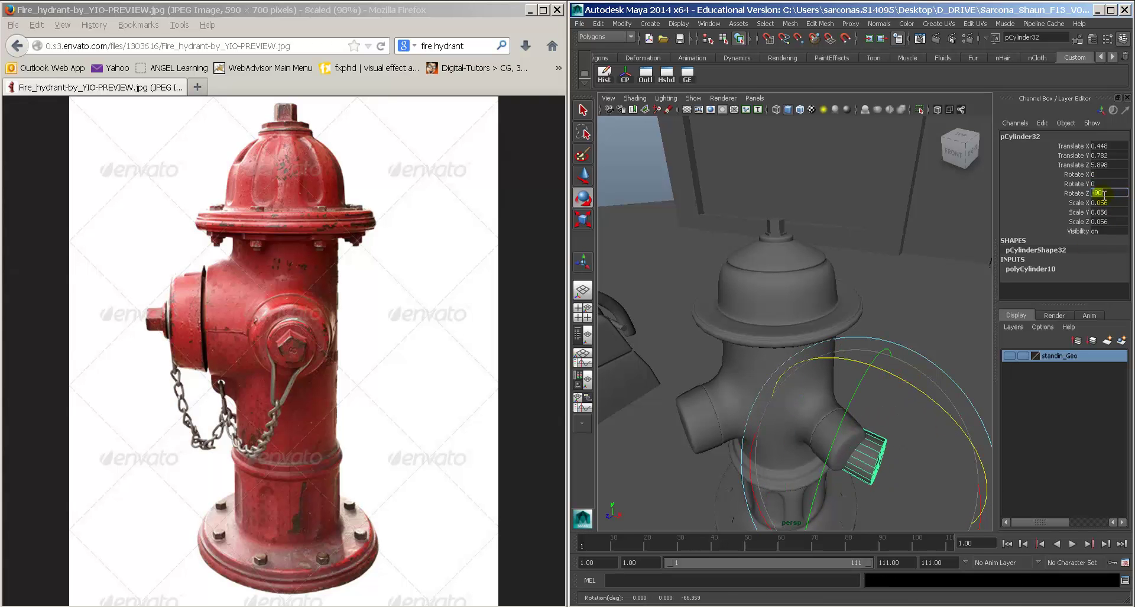
# Step: Set the cylinder's cap subdivisions to 0 and its axis subdivisions to 5
pyautogui.press('f')
pyautogui.keyDown('alt'); pyautogui.moveTo(885, 306); pyautogui.dragTo(859, 299); pyautogui.keyUp('alt')
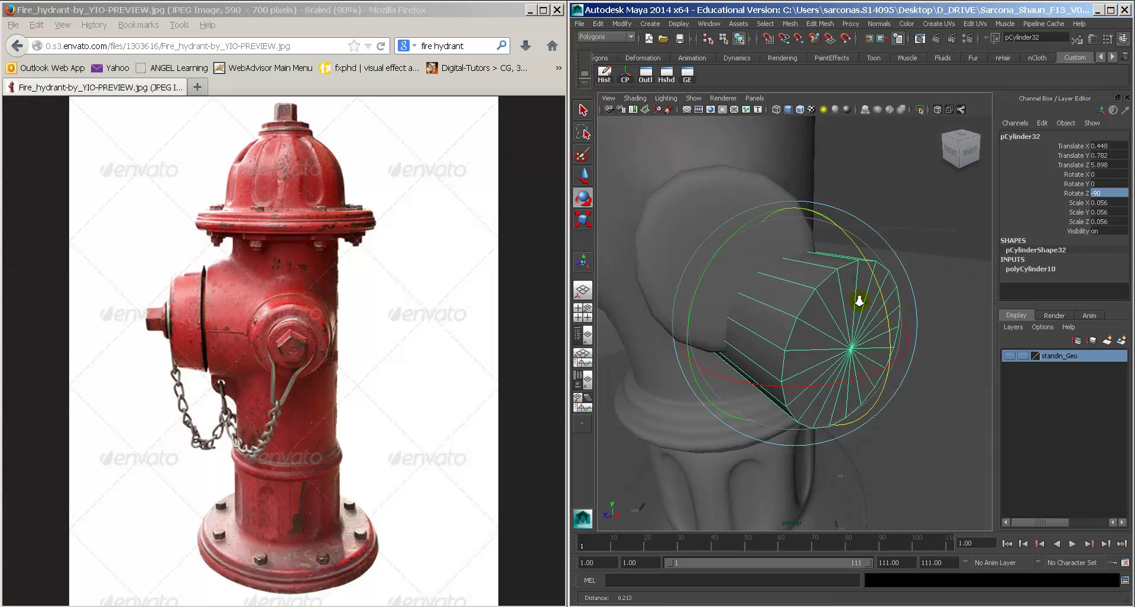
pyautogui.click(1043, 268)
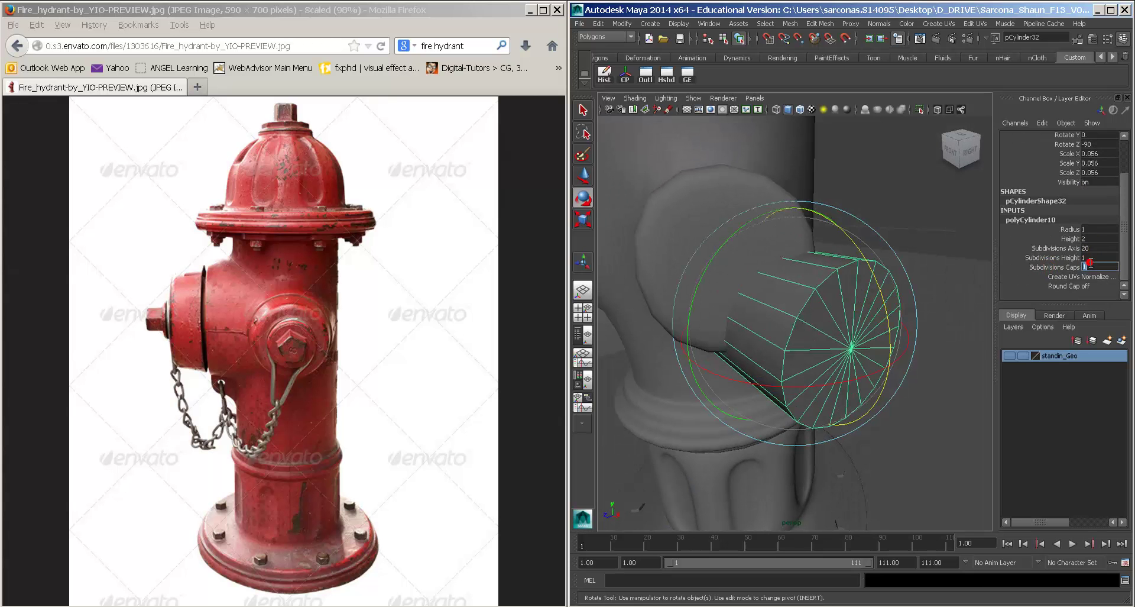
pyautogui.write('0')
pyautogui.press('Return')
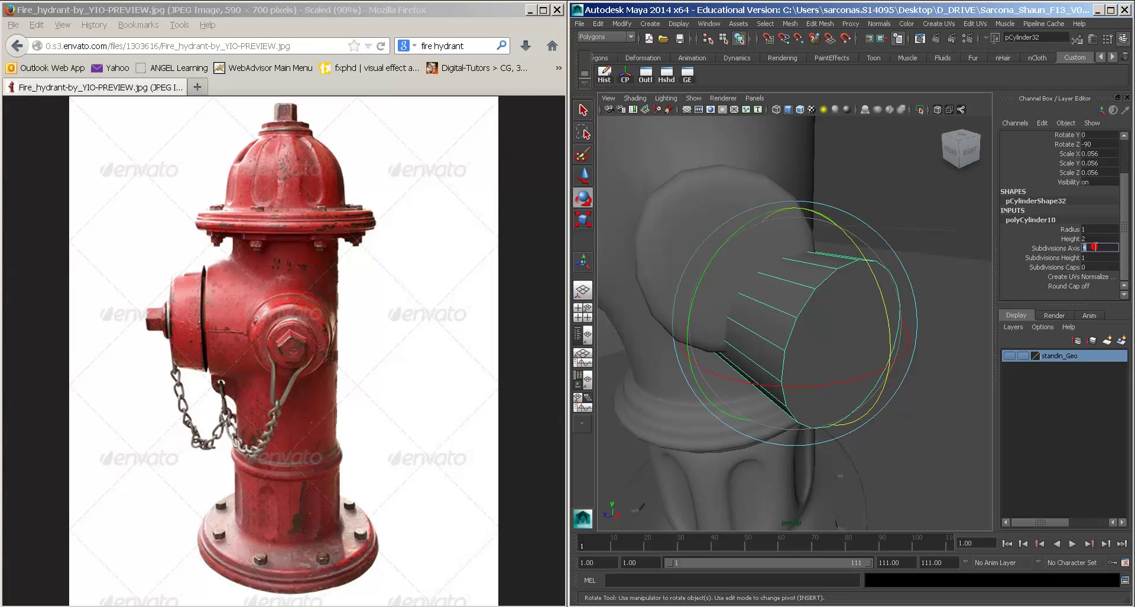
pyautogui.click(1094, 246)
pyautogui.write('4')
pyautogui.press('Return')
# Step: Delete the cylinder's hidden end face, the one facing into the hydrant
pyautogui.keyDown('alt'); pyautogui.moveTo(855, 333); pyautogui.dragTo(849, 309); pyautogui.keyUp('alt')
pyautogui.press('w')
pyautogui.press('4')
pyautogui.rightClick(839, 292)
pyautogui.moveTo(840, 293); pyautogui.dragTo(840, 321, button='right')
pyautogui.keyDown('alt'); pyautogui.moveTo(839, 320); pyautogui.dragTo(837, 305); pyautogui.keyUp('alt')
pyautogui.keyDown('alt'); pyautogui.moveTo(711, 315); pyautogui.dragTo(765, 367); pyautogui.keyUp('alt')
pyautogui.hotkey('ctrl', 'z')
pyautogui.moveTo(772, 344); pyautogui.dragTo(772, 382, button='right')
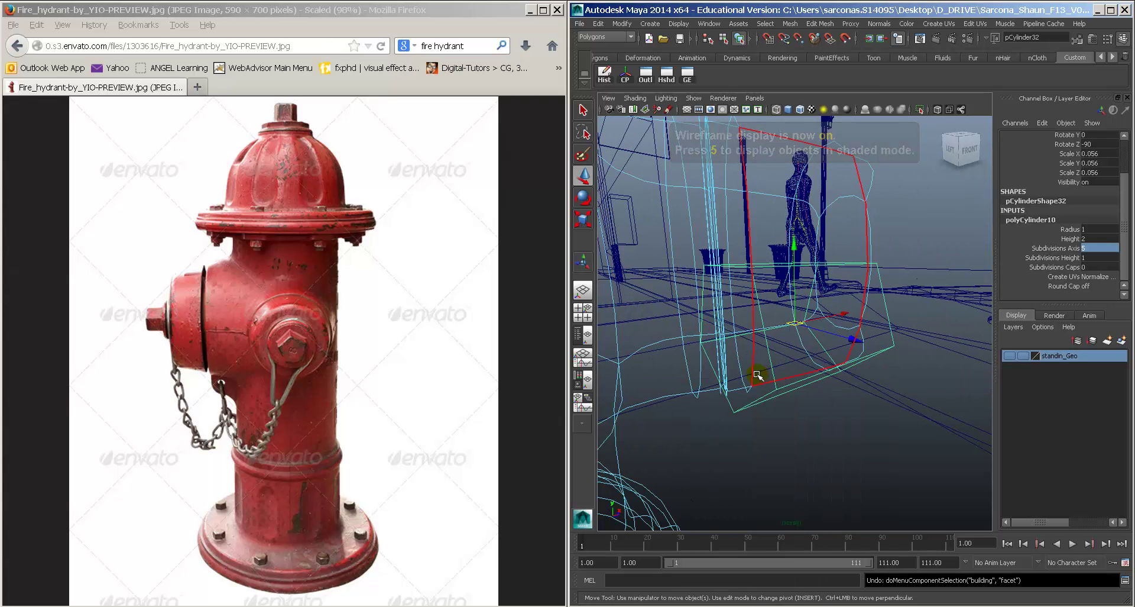
pyautogui.moveTo(759, 345); pyautogui.dragTo(759, 371, button='right')
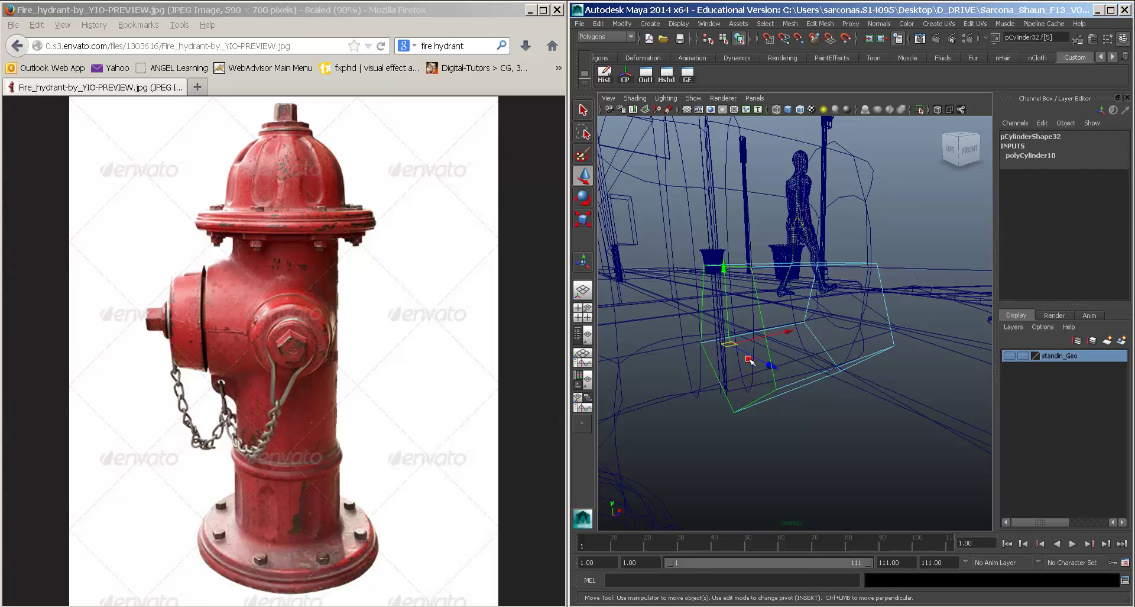
pyautogui.moveTo(806, 348)
pyautogui.keyDown('alt'); pyautogui.mouseDown()
pyautogui.moveTo(857, 375)
pyautogui.moveTo(763, 363)
pyautogui.mouseUp(); pyautogui.keyUp('alt')
pyautogui.press('5')
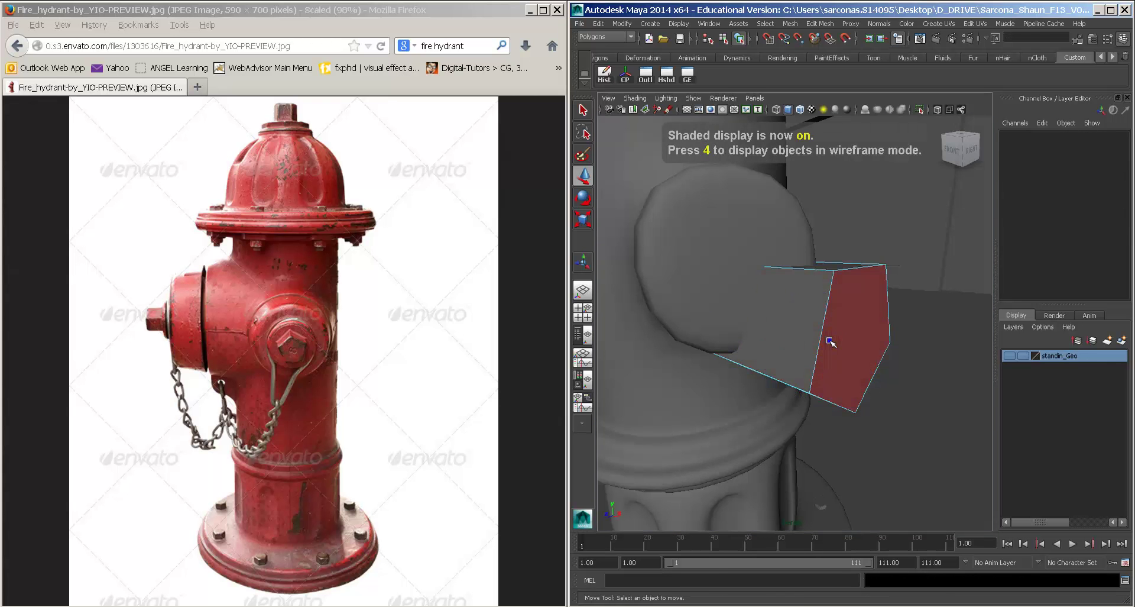
# Step: Bevel the whole five-sided cylinder with an offset of 0.1
pyautogui.moveTo(831, 343); pyautogui.dragTo(856, 324, button='right')
pyautogui.click(856, 324)
pyautogui.press('r')
pyautogui.press('f')
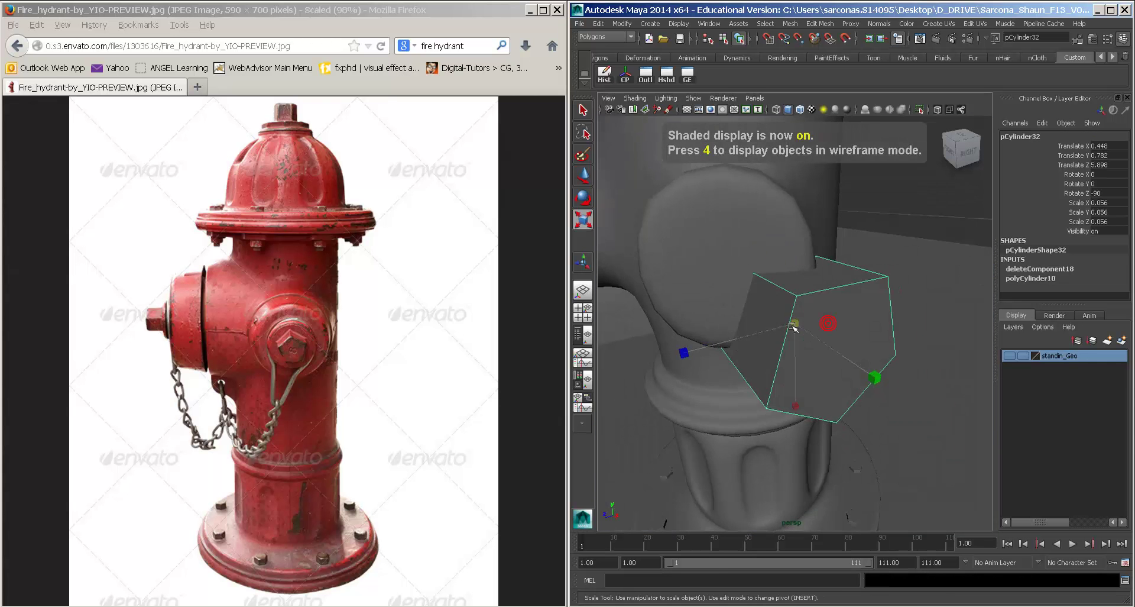
pyautogui.press('space')
pyautogui.moveTo(731, 371); pyautogui.dragTo(777, 568)
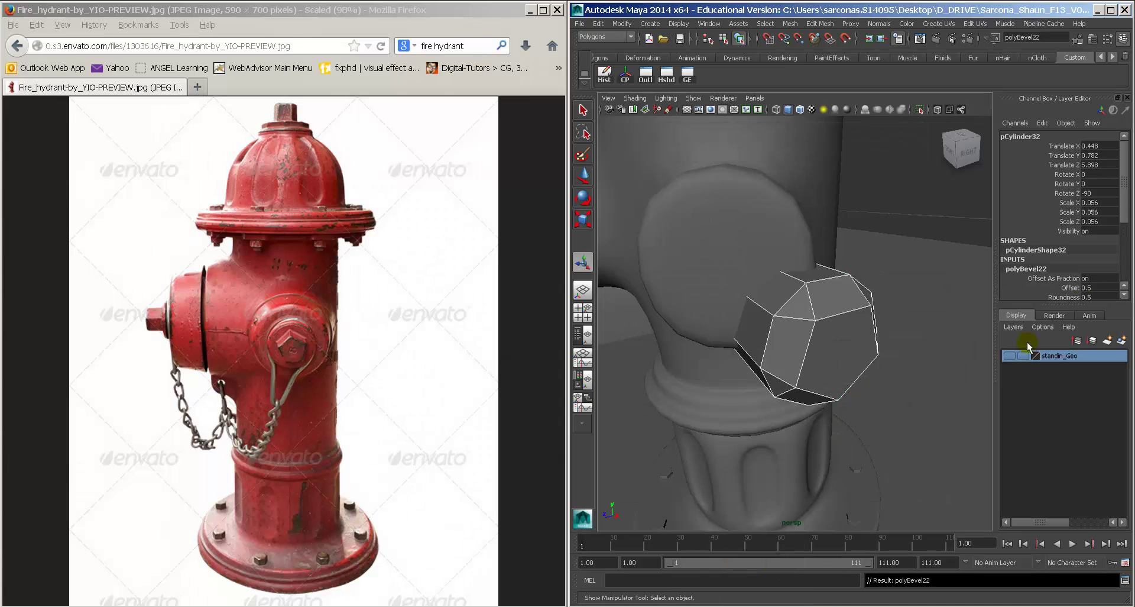
pyautogui.write('0.1')
pyautogui.press('Return')
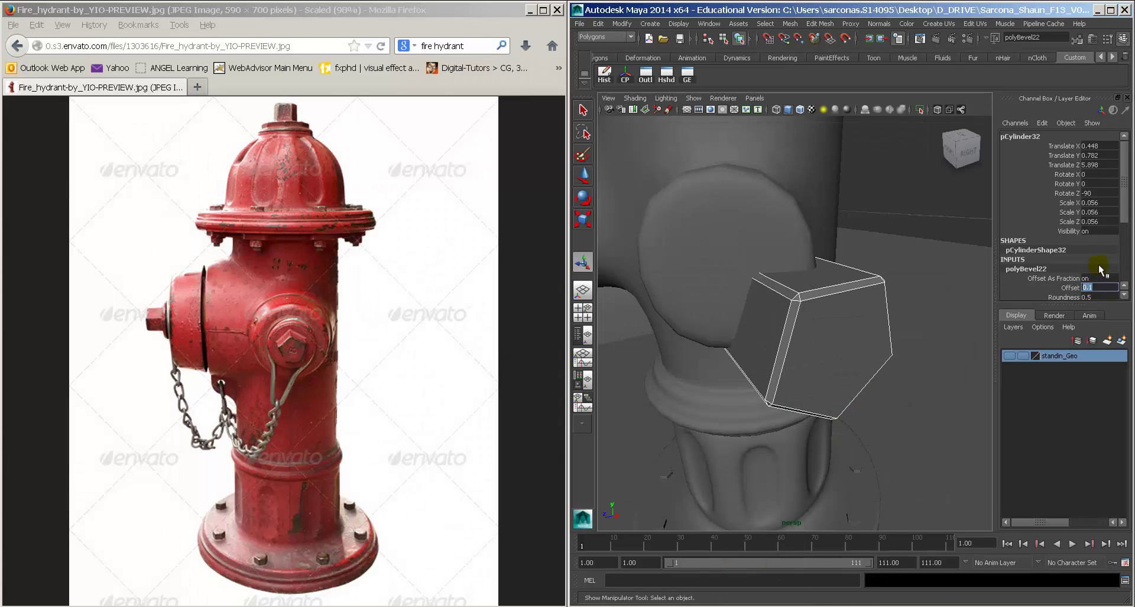
# Step: Set the five-sided bolt's bevel to 2 segments
pyautogui.scroll(-2, 1098, 264)
pyautogui.click(1091, 279)
pyautogui.write('2')
pyautogui.press('Return')
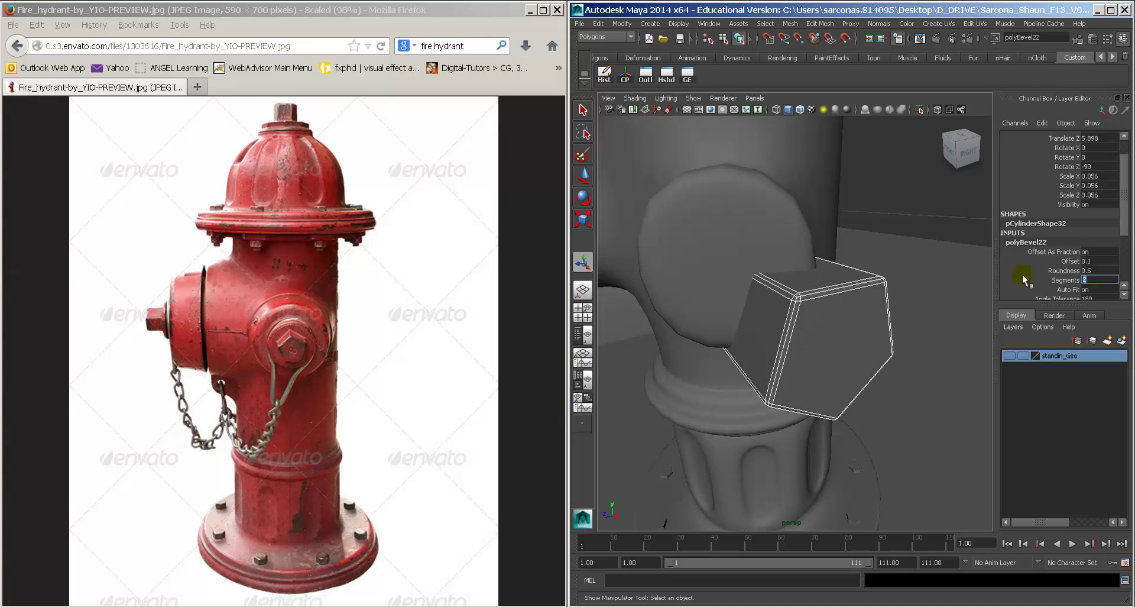
# Step: Scale the whole five-sided bolt down uniformly to about 0.038
pyautogui.click(844, 310)
pyautogui.keyDown('alt'); pyautogui.moveTo(844, 312); pyautogui.dragTo(759, 325); pyautogui.keyUp('alt')
pyautogui.press('r')
pyautogui.press('e')
# Step: In a wireframe top view, centre the bolt on the hydrant's horizontal axis at about 0.461 in X and 5.829 in Z
pyautogui.press('space')
pyautogui.keyDown('alt'); pyautogui.moveTo(850, 322); pyautogui.dragTo(704, 263, button='middle'); pyautogui.keyUp('alt')
pyautogui.keyDown('alt'); pyautogui.moveTo(810, 310); pyautogui.dragTo(891, 324, button='right'); pyautogui.keyUp('alt')
pyautogui.press('w')
pyautogui.press('4')
pyautogui.moveTo(895, 367); pyautogui.dragTo(899, 369)
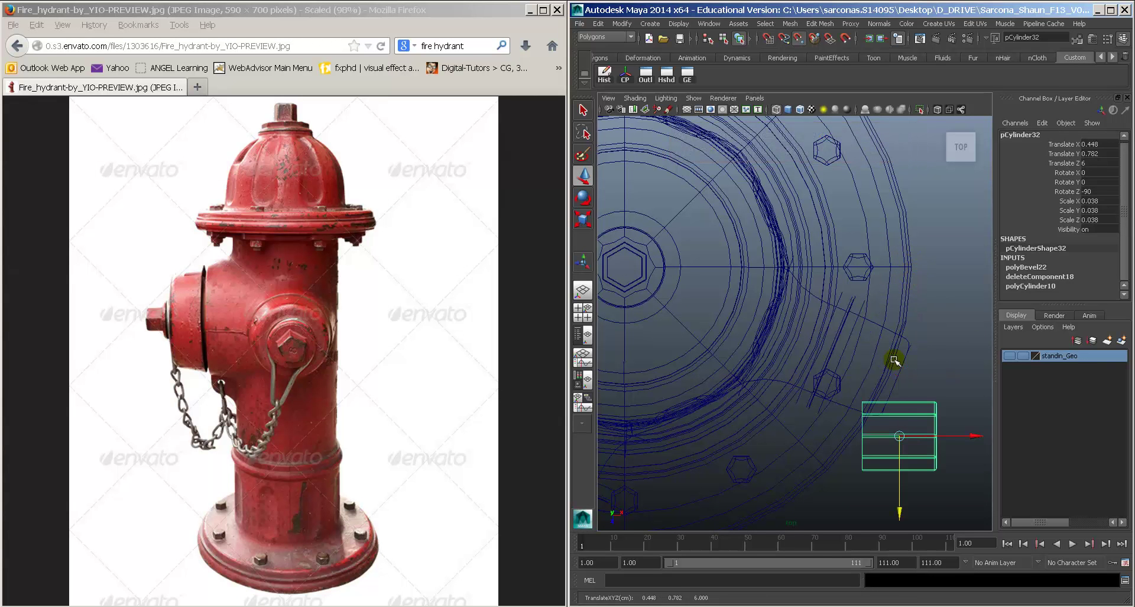
pyautogui.moveTo(895, 496); pyautogui.dragTo(911, 291)
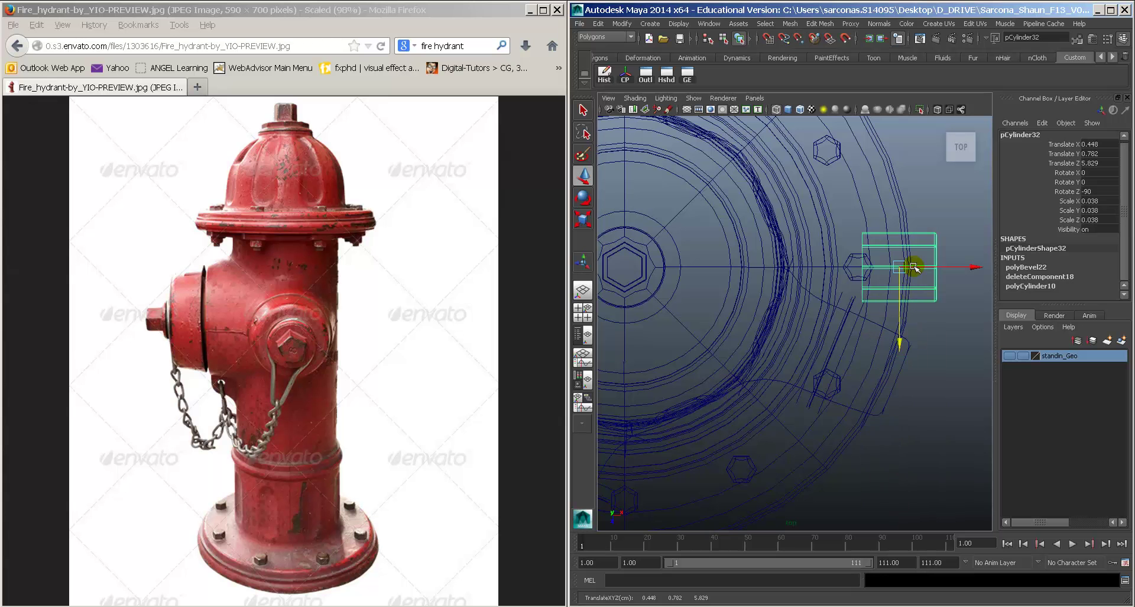
pyautogui.keyDown('alt'); pyautogui.moveTo(917, 295); pyautogui.dragTo(897, 297, button='middle'); pyautogui.keyUp('alt')
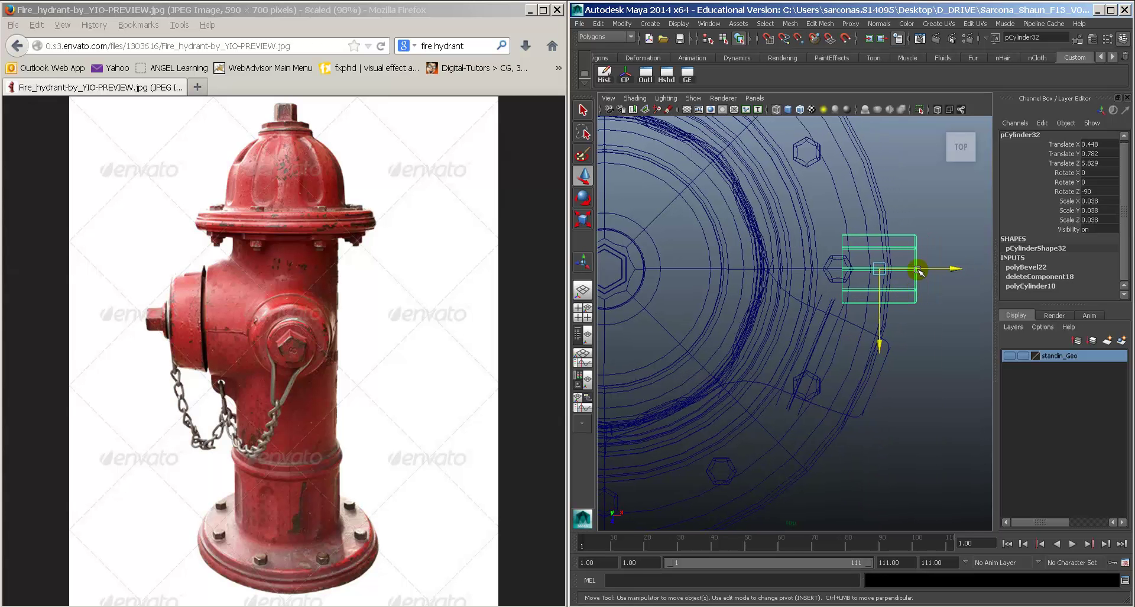
pyautogui.moveTo(918, 270); pyautogui.dragTo(932, 270)
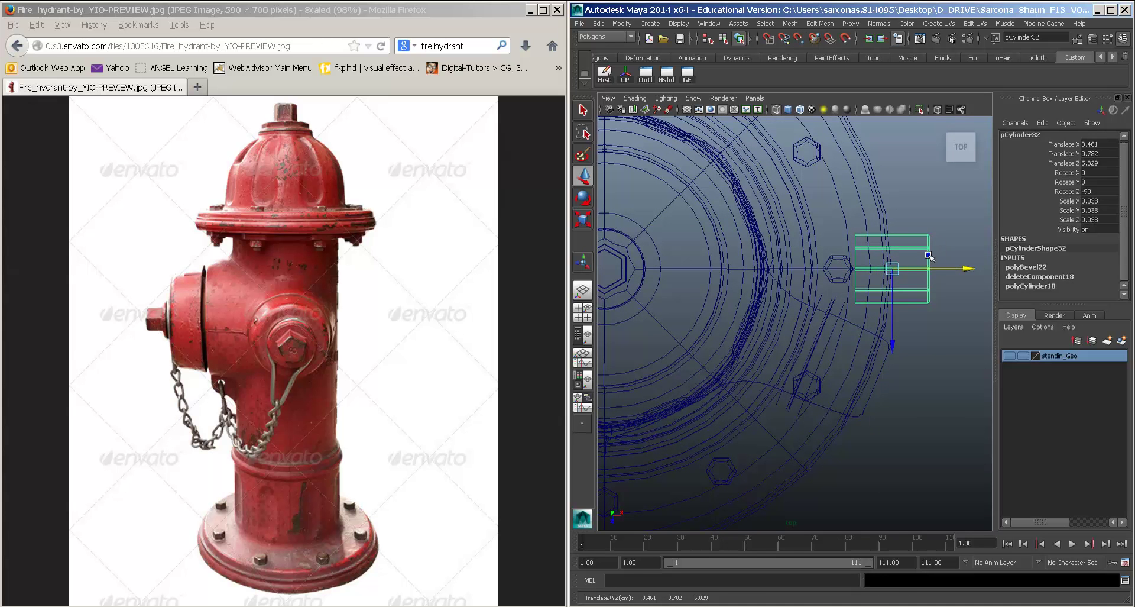
# Step: Try to taper the bolt by scaling in its outer-end vertices, and undo the scaling
pyautogui.moveTo(928, 255); pyautogui.dragTo(887, 255, button='right')
pyautogui.moveTo(918, 217); pyautogui.dragTo(957, 332)
pyautogui.press('r')
pyautogui.moveTo(952, 339); pyautogui.dragTo(945, 338, button='middle')
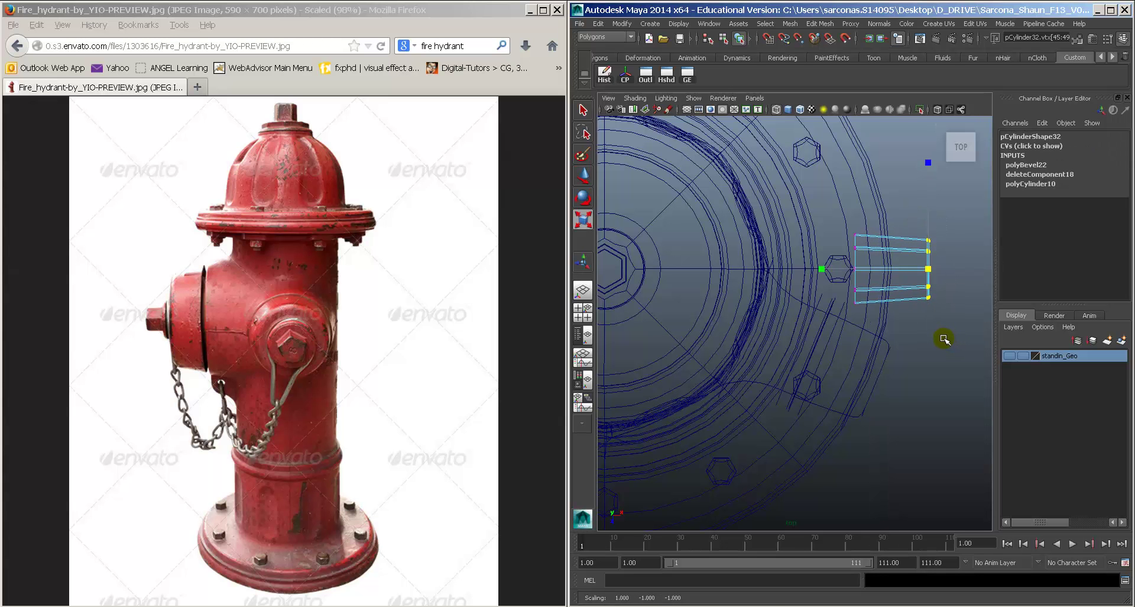
pyautogui.hotkey('ctrl', 'z')
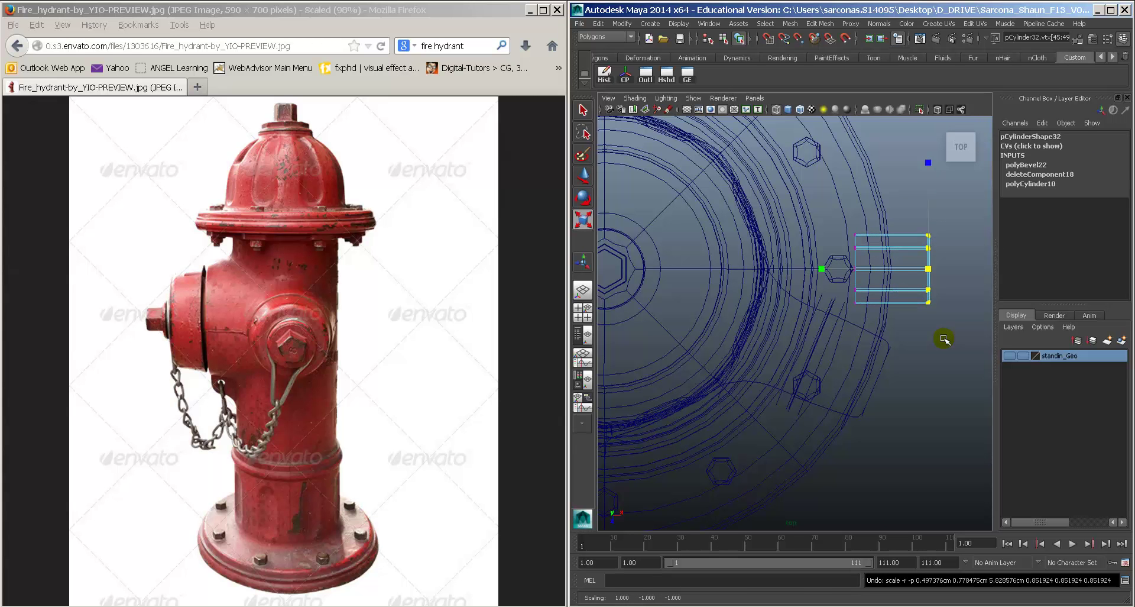
pyautogui.press('F8')
# Step: Move the bolt's pivot to the centre of the hydrant
pyautogui.scroll(-4, 940, 322)
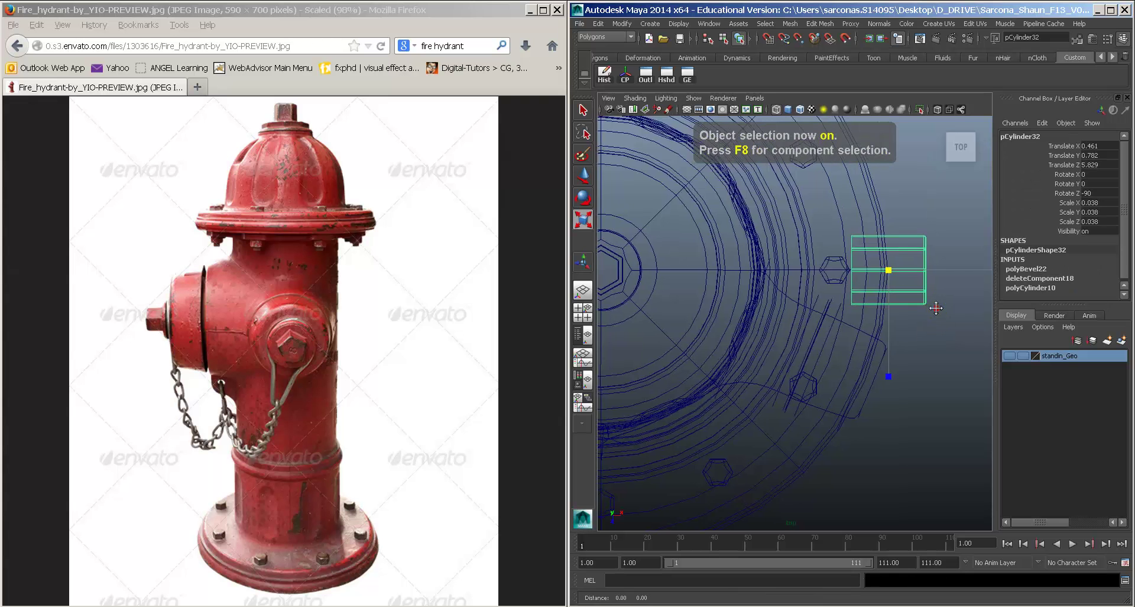
pyautogui.scroll(3, 931, 309)
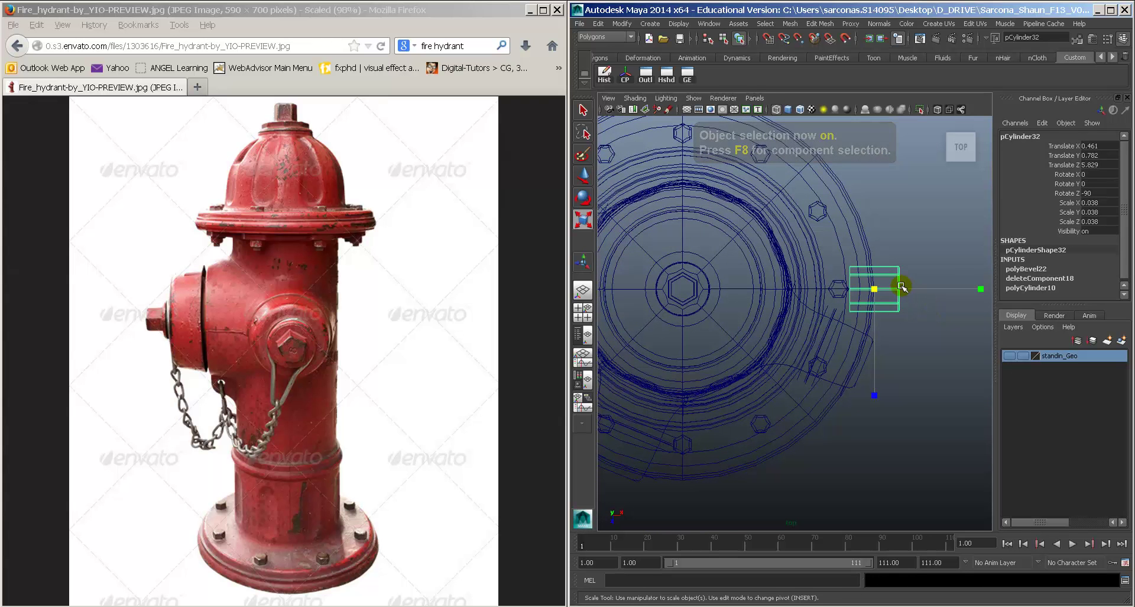
pyautogui.press('Insert')
pyautogui.moveTo(908, 289); pyautogui.dragTo(722, 288)
pyautogui.press('Insert')
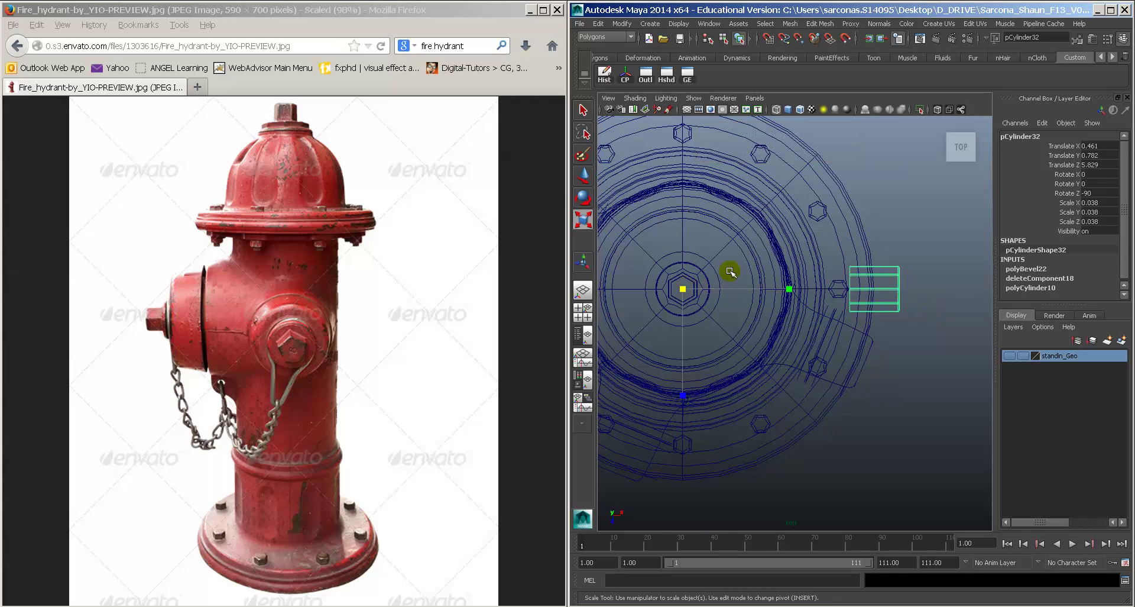
# Step: Rotate the bolt around the hydrant's centre to 22.5 in X so that it sits on the side outlet
pyautogui.press('e')
pyautogui.moveTo(757, 218); pyautogui.dragTo(777, 258)
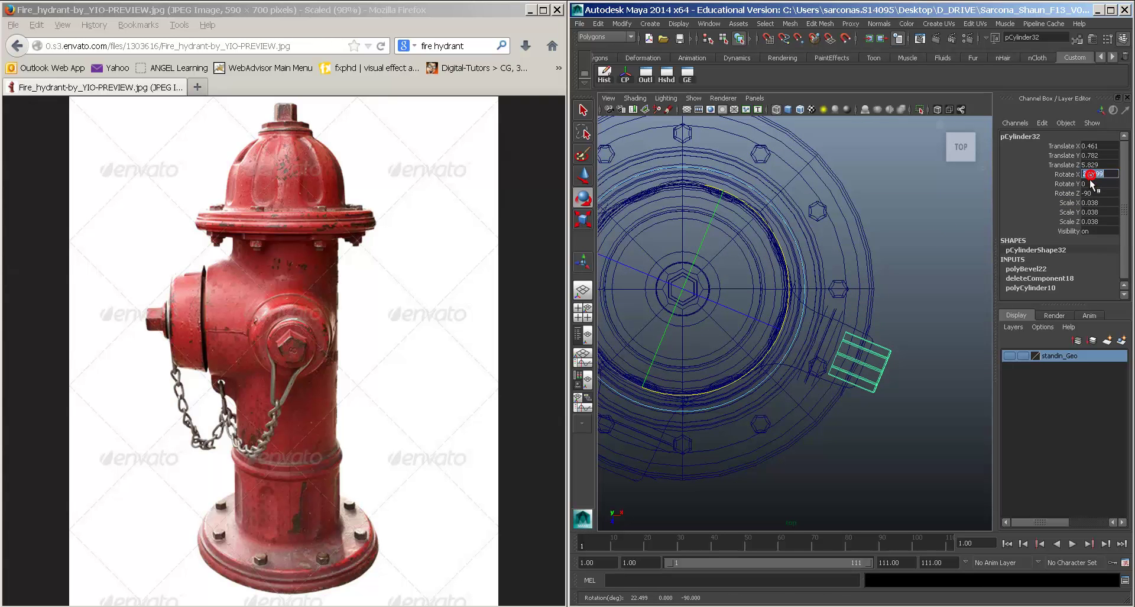
pyautogui.write('22')
pyautogui.press('Return')
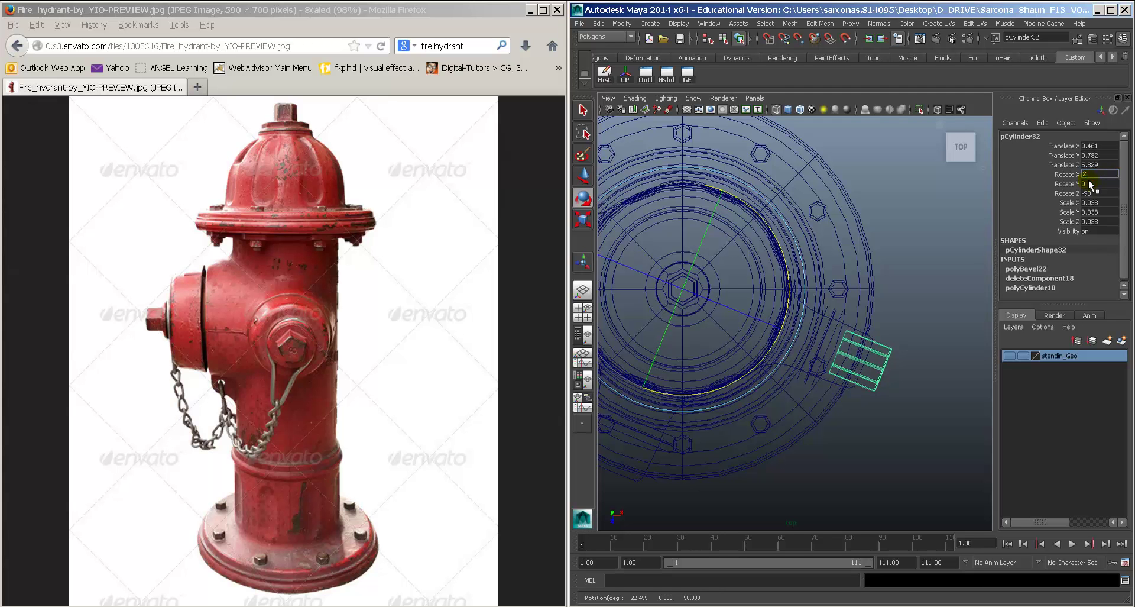
pyautogui.press('Return')
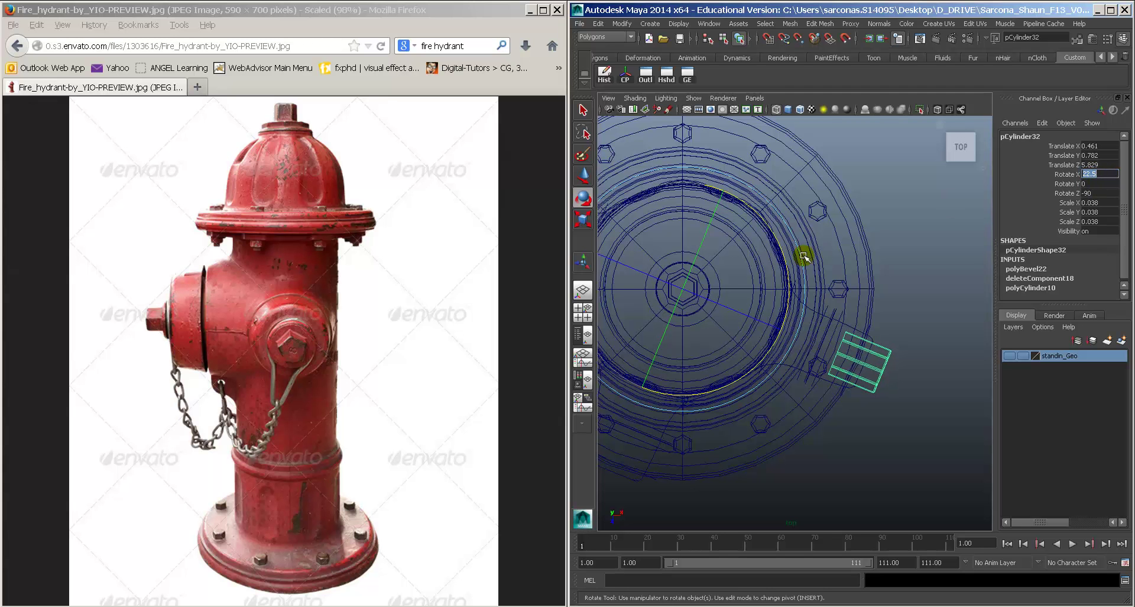
# Step: Duplicate the bolt twice and rotate the copies around the hydrant to 112.5 and 202.5 in X for the other two outlets
pyautogui.keyDown('alt'); pyautogui.moveTo(808, 271); pyautogui.dragTo(911, 264, button='middle'); pyautogui.keyUp('alt')
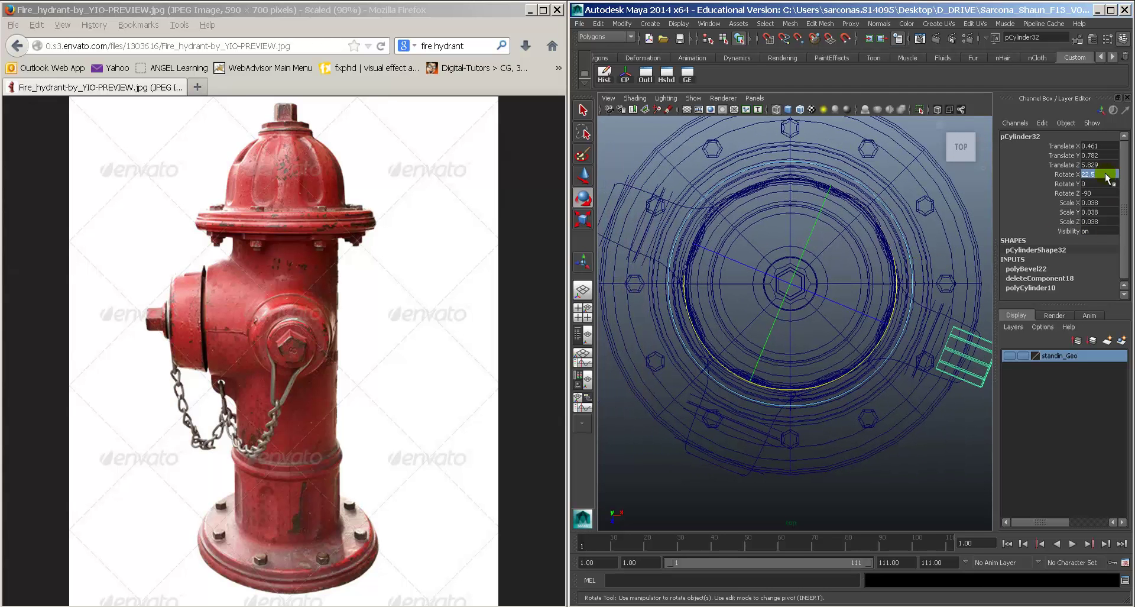
pyautogui.scroll(-4, 895, 285)
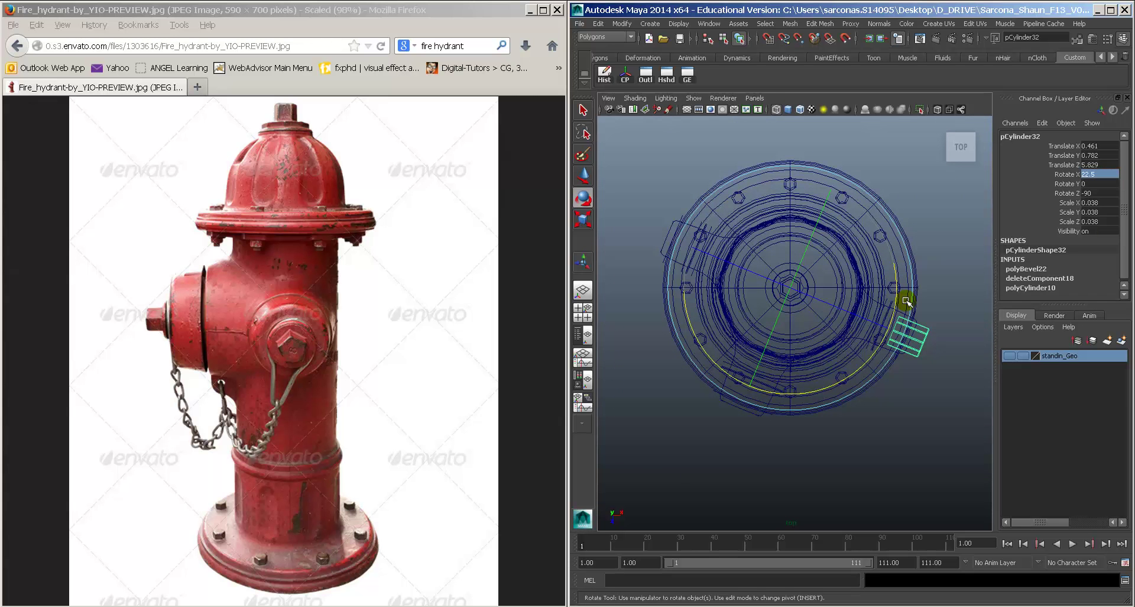
pyautogui.hotkey('ctrl', 'd')
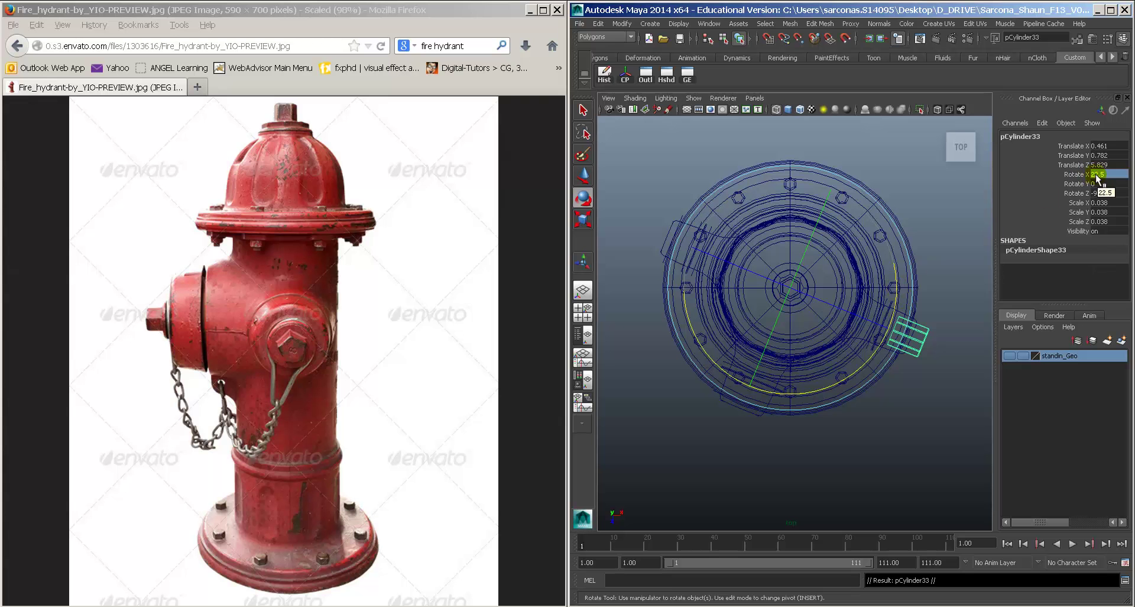
pyautogui.moveTo(897, 280); pyautogui.dragTo(793, 355)
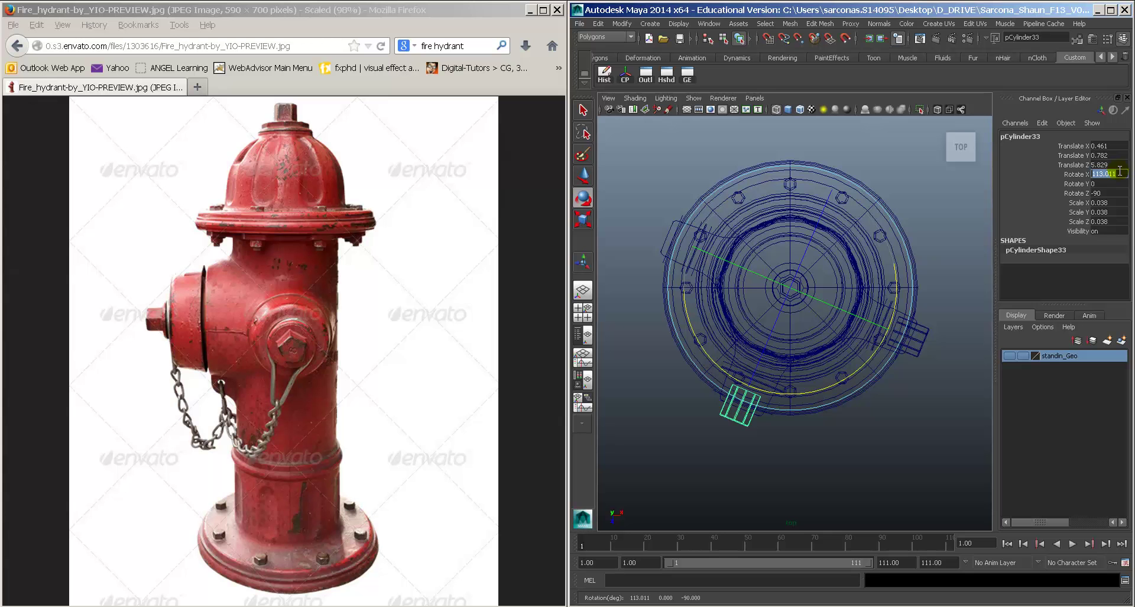
pyautogui.press('Return')
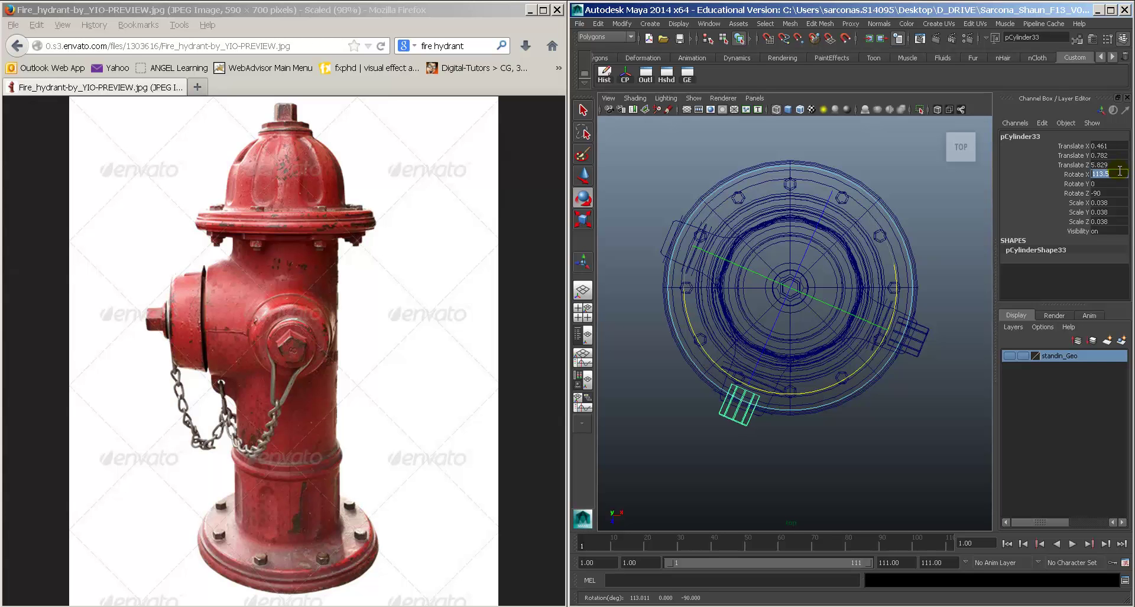
pyautogui.write('112.5')
pyautogui.press('Return')
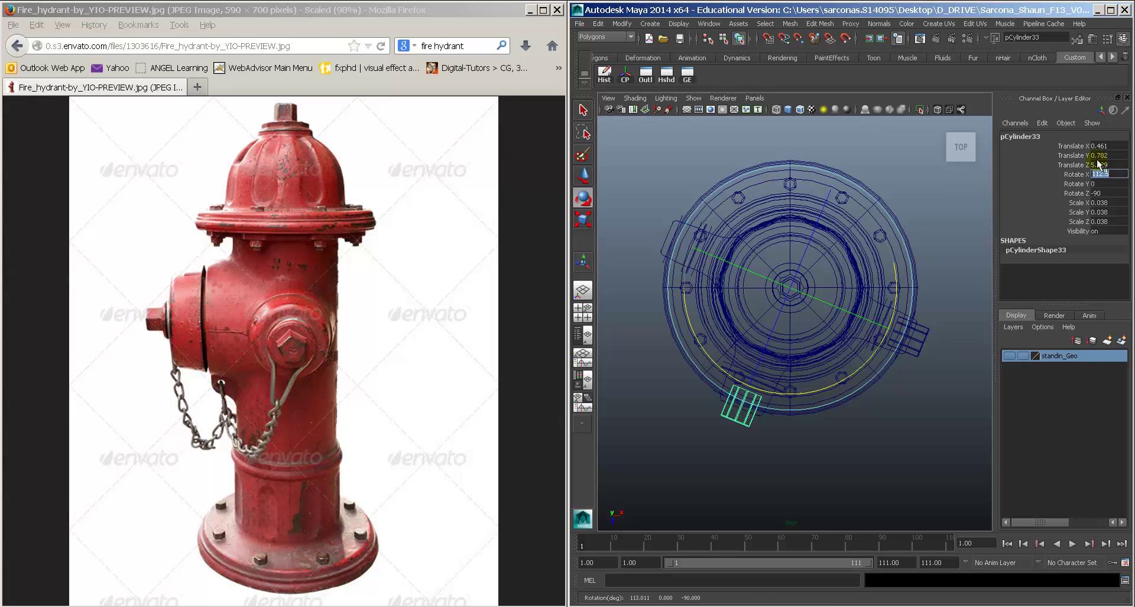
pyautogui.keyDown('alt'); pyautogui.moveTo(841, 217); pyautogui.dragTo(832, 222, button='middle'); pyautogui.keyUp('alt')
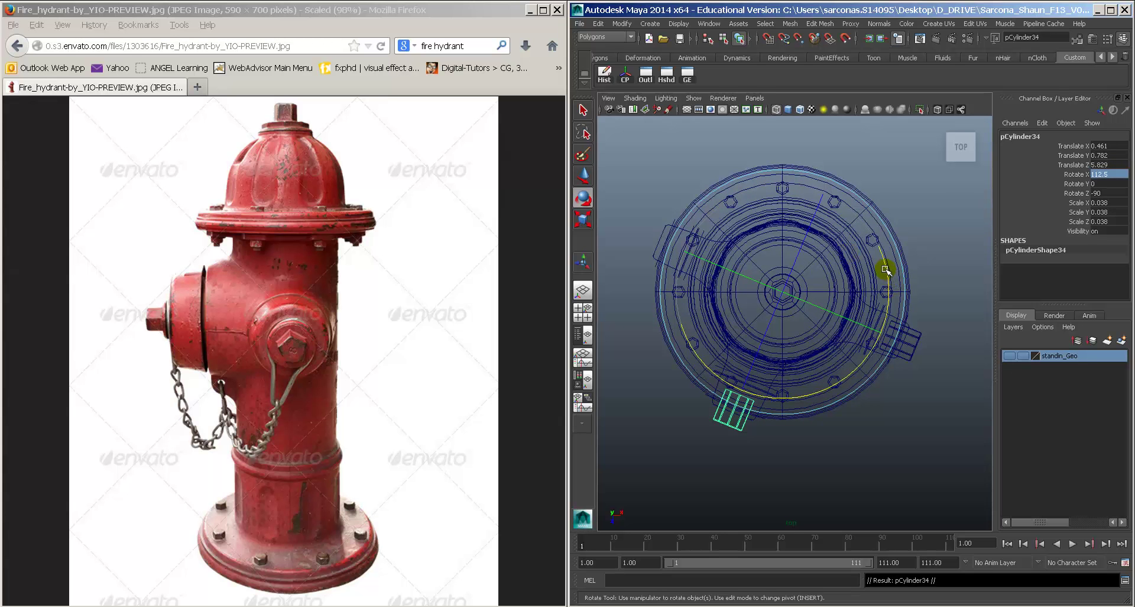
pyautogui.moveTo(885, 270); pyautogui.dragTo(801, 374)
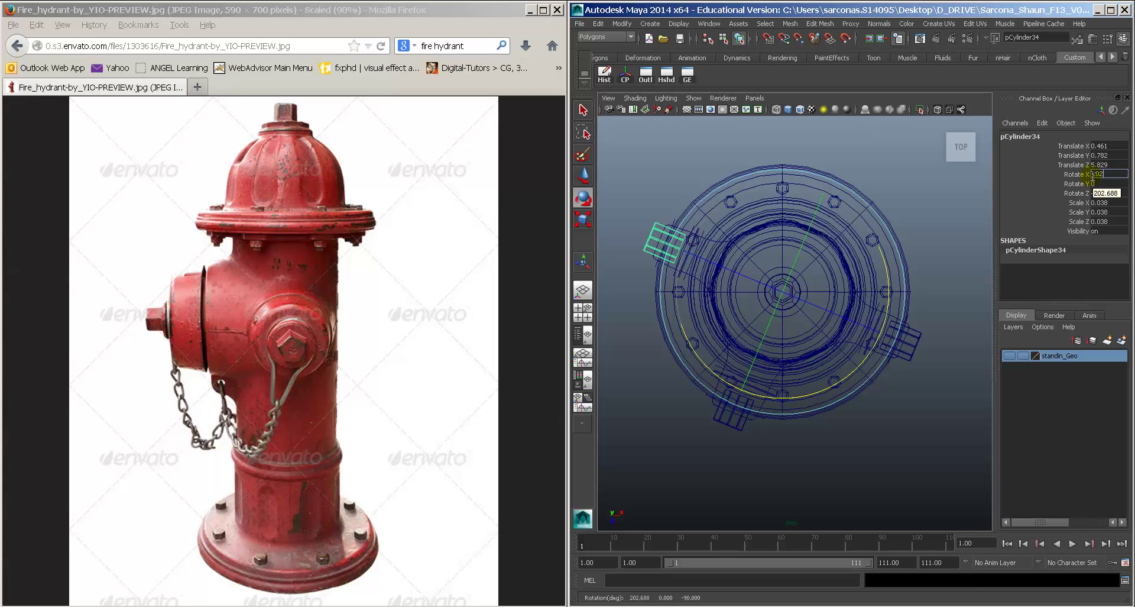
# Step: In the shaded perspective view, raise all three outlet bolts together to about 0.825 in Y
pyautogui.press('space')
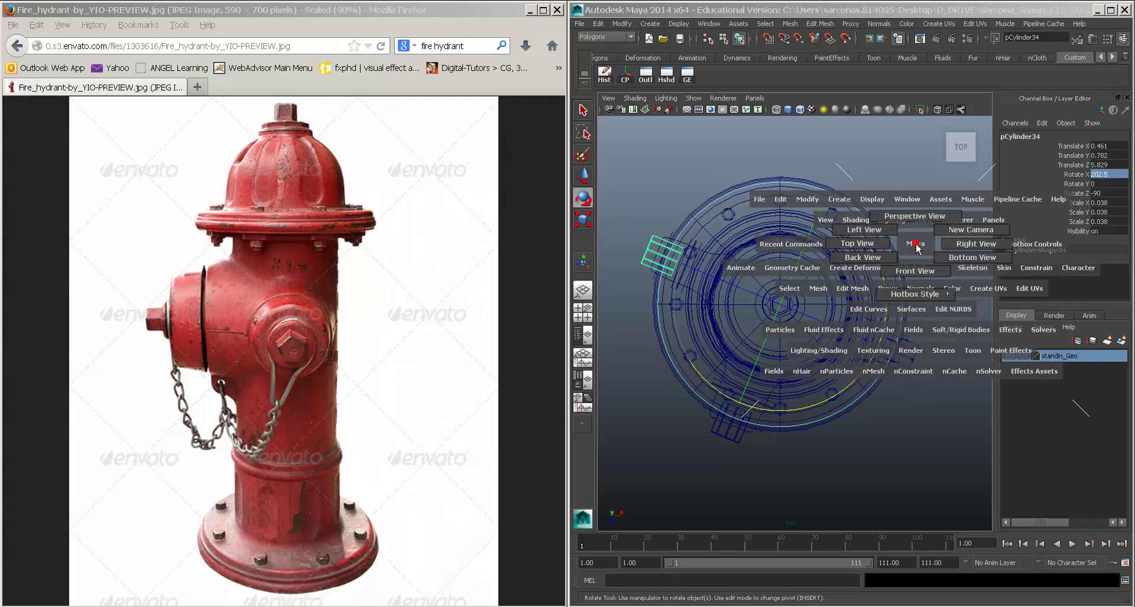
pyautogui.moveTo(916, 244); pyautogui.dragTo(917, 222)
pyautogui.press('5')
pyautogui.keyDown('alt'); pyautogui.moveTo(902, 312); pyautogui.dragTo(821, 322, button='right'); pyautogui.keyUp('alt')
pyautogui.keyDown('alt'); pyautogui.moveTo(821, 321); pyautogui.dragTo(880, 314); pyautogui.keyUp('alt')
pyautogui.keyDown('alt'); pyautogui.moveTo(882, 315); pyautogui.dragTo(820, 313, button='right'); pyautogui.keyUp('alt')
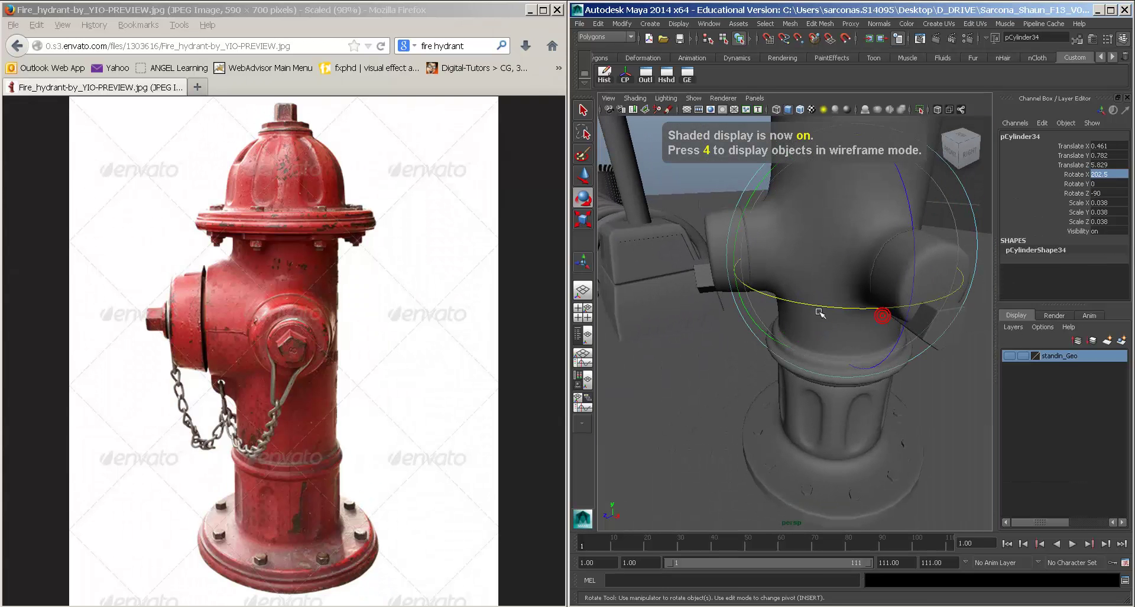
pyautogui.keyDown('shift'); pyautogui.click(926, 325); pyautogui.keyUp('shift')
pyautogui.press('w')
pyautogui.moveTo(845, 230); pyautogui.dragTo(820, 312)
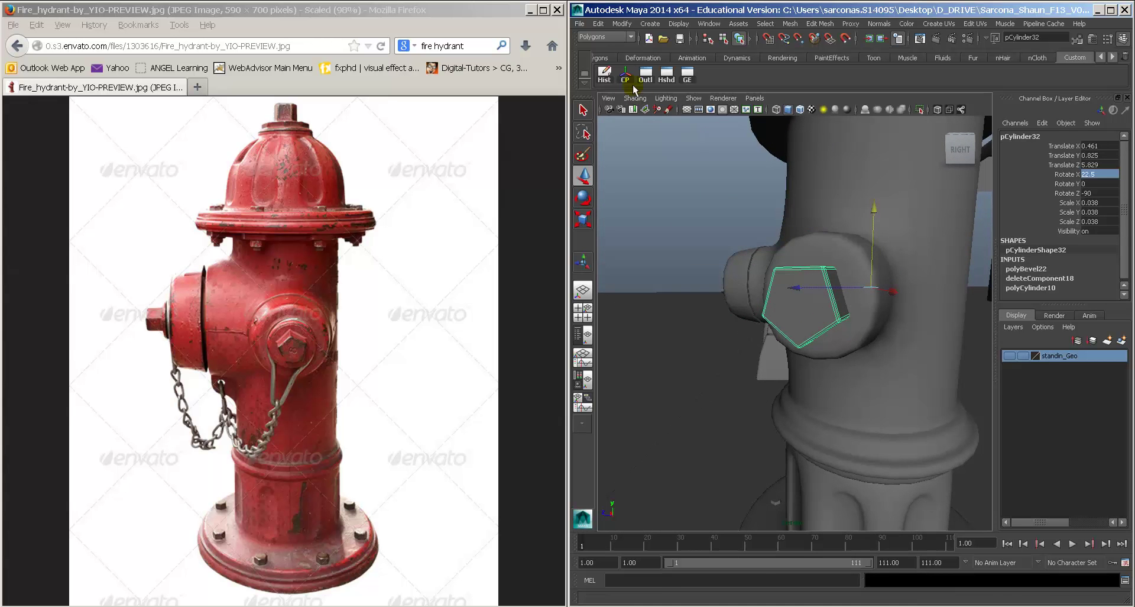
# Step: Centre the original bolt's pivot and rotate the bolt in place on its outlet to about 36.6, 50.1, -60.3
pyautogui.keyDown('alt'); pyautogui.moveTo(626, 145); pyautogui.dragTo(752, 300); pyautogui.keyUp('alt')
pyautogui.press('e')
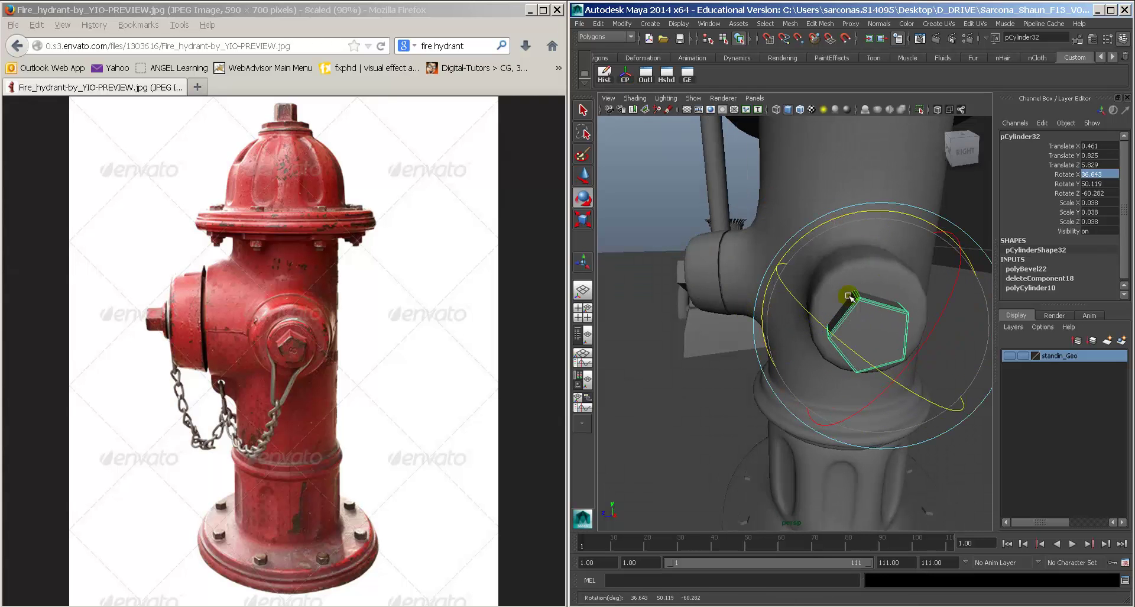
pyautogui.keyDown('alt'); pyautogui.moveTo(849, 297); pyautogui.dragTo(863, 271); pyautogui.keyUp('alt')
# Step: Centre the pivot of the bolt on the large front outlet and rotate it in place to about 99.2, 20.6, -155.2
pyautogui.keyDown('alt'); pyautogui.moveTo(747, 295); pyautogui.dragTo(836, 325); pyautogui.keyUp('alt')
pyautogui.click(769, 307)
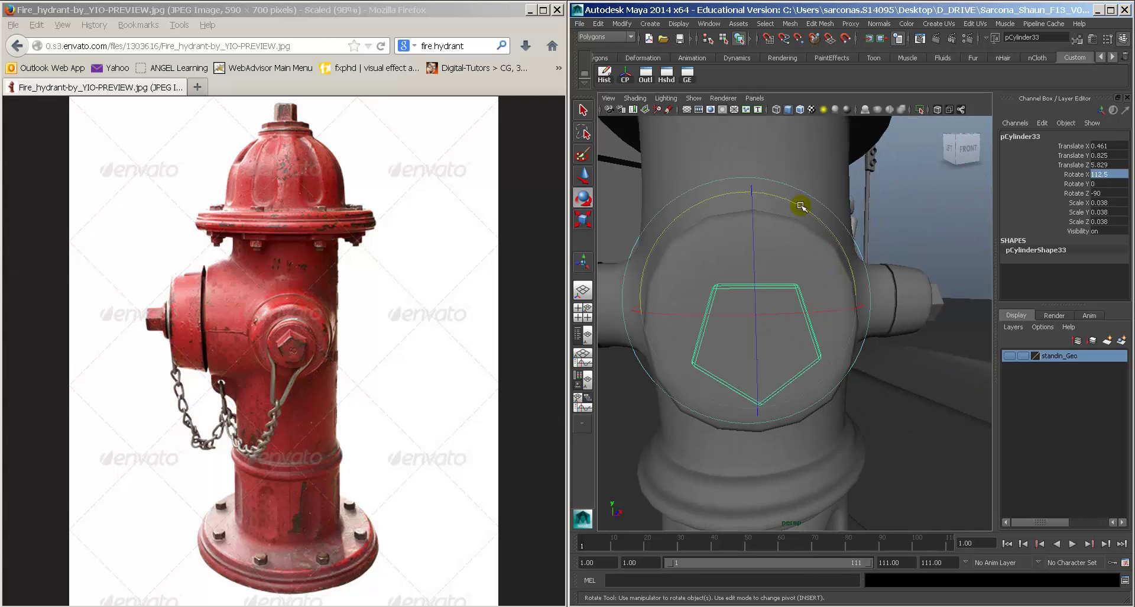
pyautogui.moveTo(801, 205); pyautogui.dragTo(864, 313)
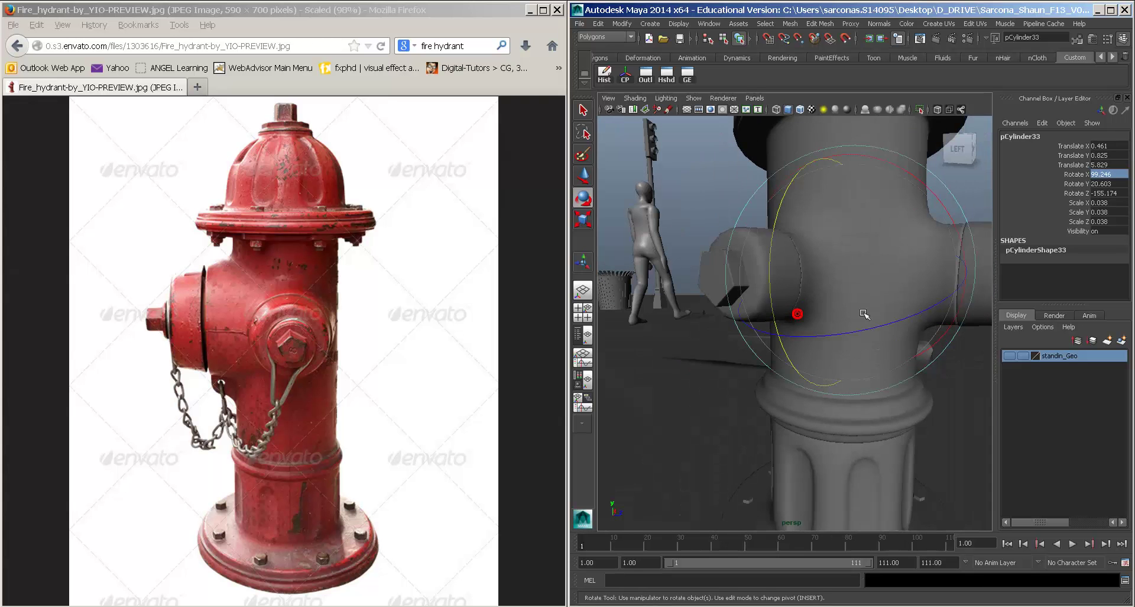
# Step: Centre the pivot of the third outlet's bolt and rotate it in place to about 204.9, 24.9, -78.9
pyautogui.click(714, 267)
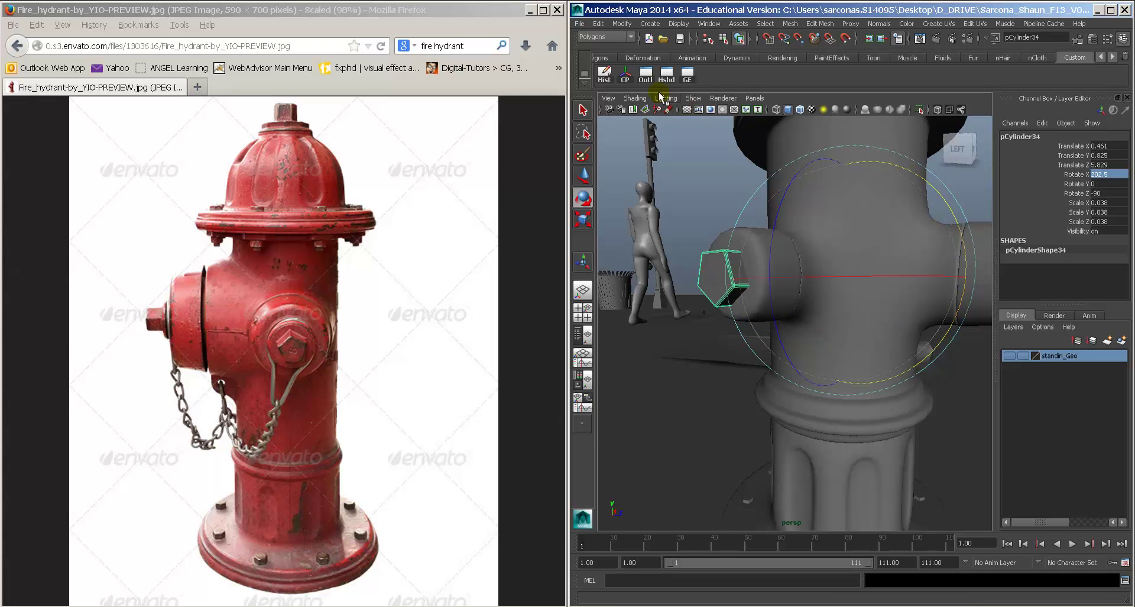
pyautogui.click(625, 77)
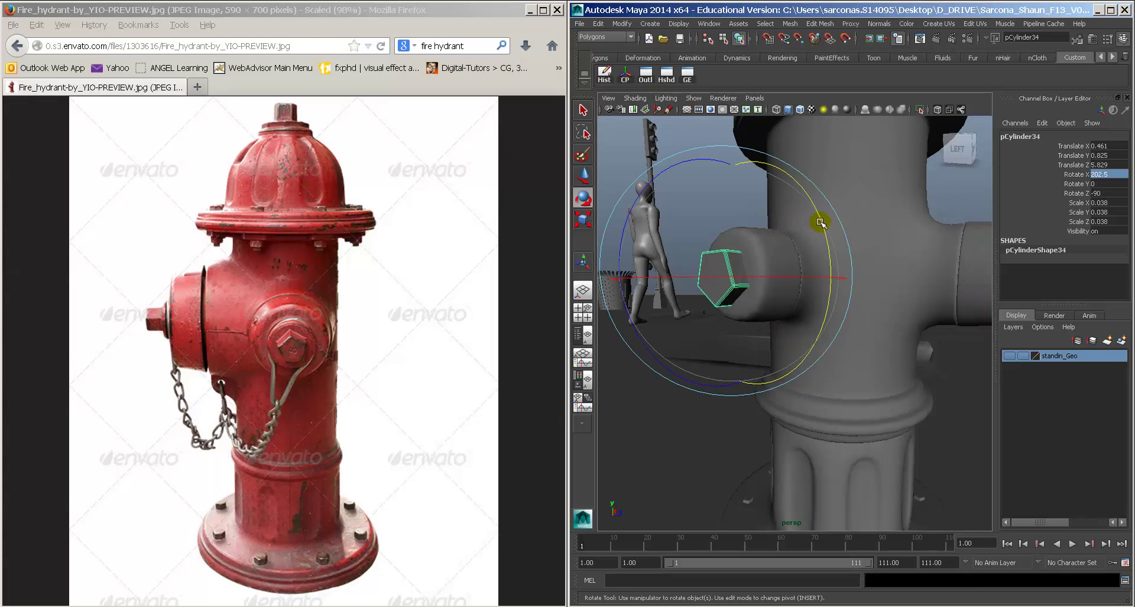
pyautogui.moveTo(820, 223); pyautogui.dragTo(848, 295)
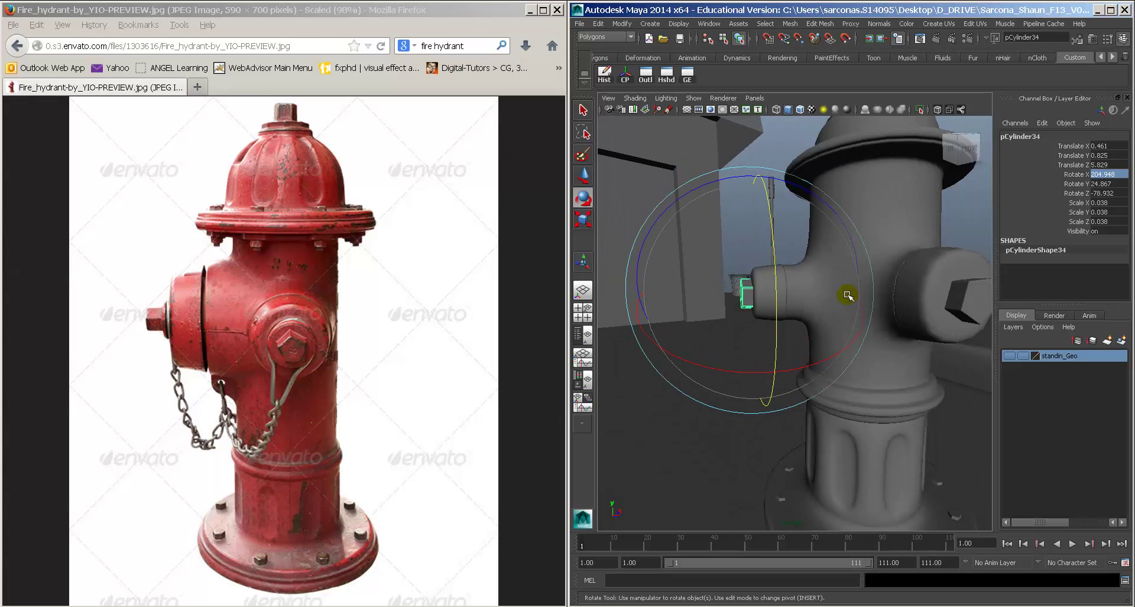
# Step: Raise the three outlet bolts together to about 0.831 in Y, scale them uniformly to about 0.034, and deselect them
pyautogui.keyDown('shift'); pyautogui.click(969, 291); pyautogui.keyUp('shift')
pyautogui.keyDown('alt'); pyautogui.moveTo(969, 292); pyautogui.dragTo(872, 307); pyautogui.keyUp('alt')
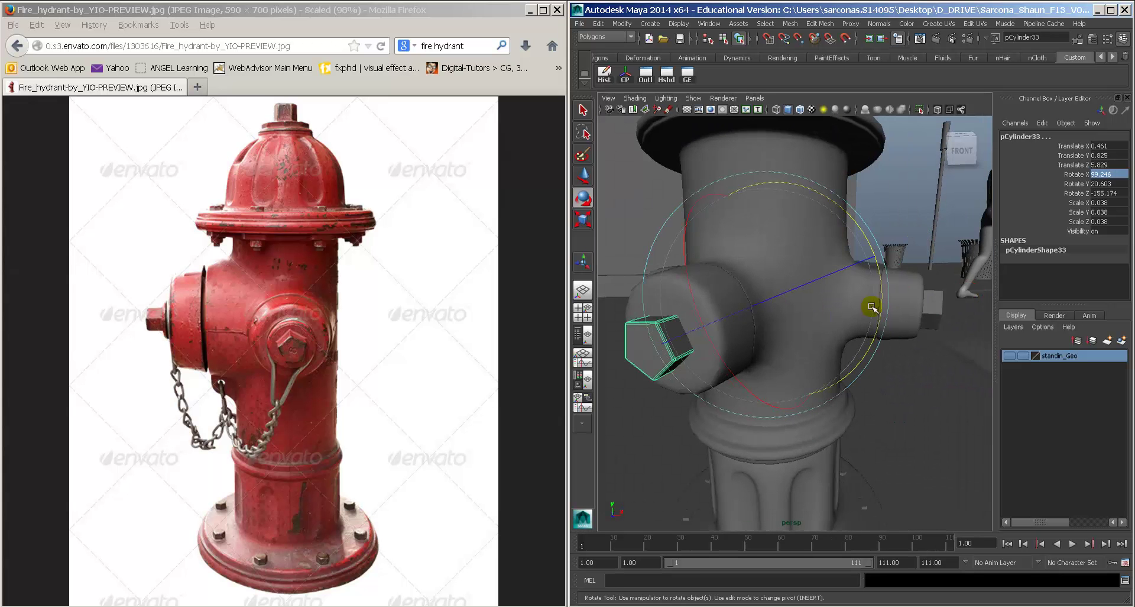
pyautogui.keyDown('shift'); pyautogui.click(939, 305); pyautogui.keyUp('shift')
pyautogui.press('w')
pyautogui.moveTo(924, 235); pyautogui.dragTo(925, 230)
pyautogui.press('r')
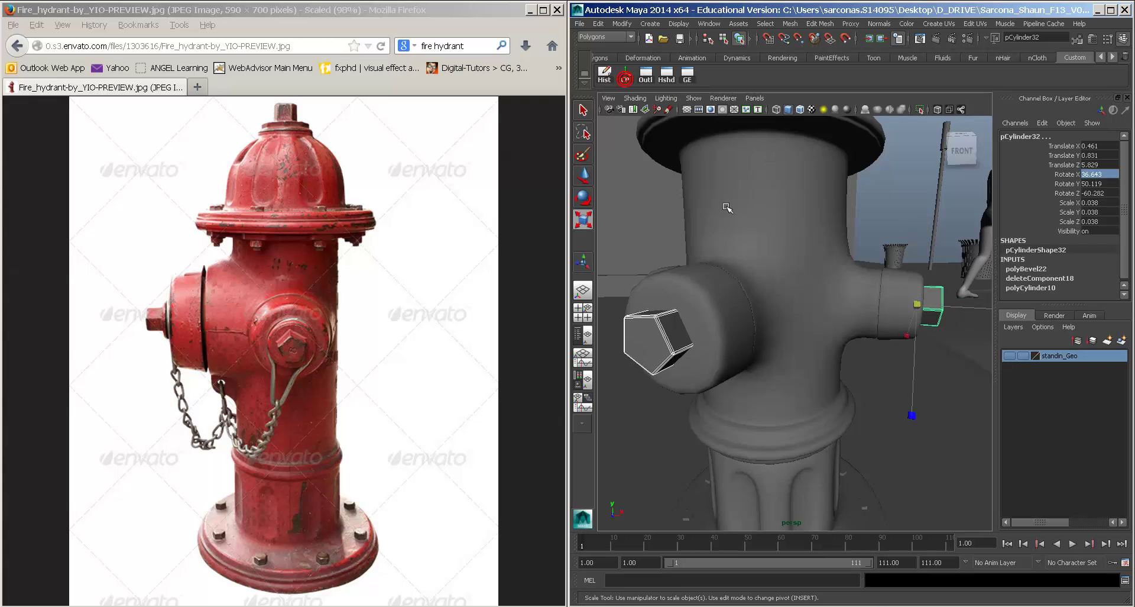
pyautogui.moveTo(746, 234); pyautogui.dragTo(741, 235, button='middle')
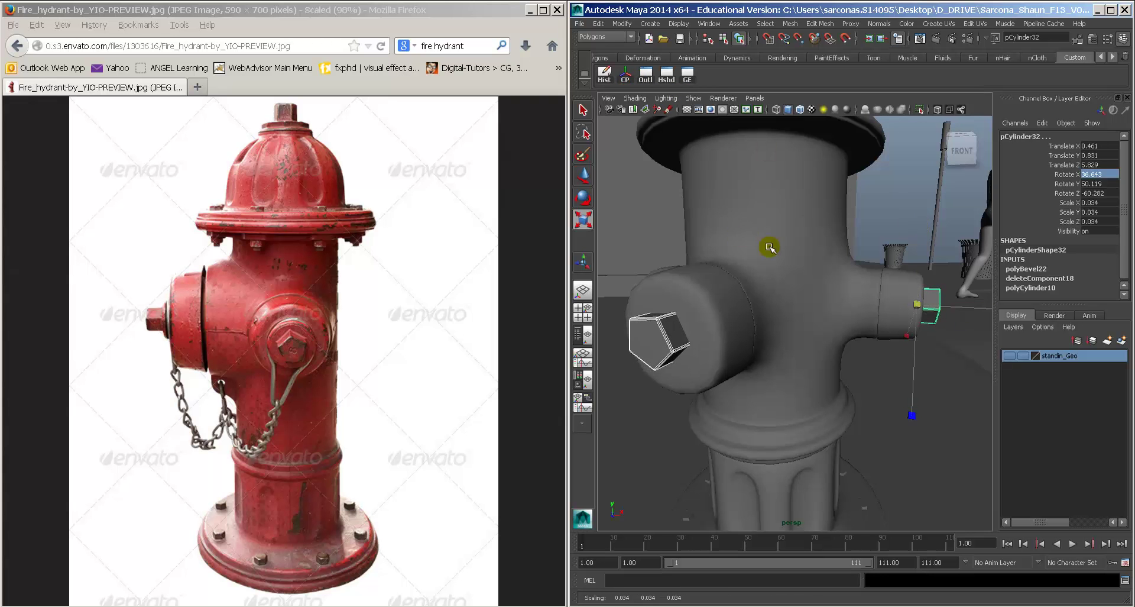
pyautogui.keyDown('alt'); pyautogui.moveTo(770, 246); pyautogui.dragTo(831, 263); pyautogui.keyUp('alt')
pyautogui.click(910, 224)
# Step: Select the hydrant body up close at a side outlet and turn off its smooth mesh preview
pyautogui.keyDown('alt'); pyautogui.moveTo(933, 269); pyautogui.dragTo(851, 291); pyautogui.keyUp('alt')
pyautogui.keyDown('alt'); pyautogui.moveTo(851, 291); pyautogui.dragTo(791, 284, button='right'); pyautogui.keyUp('alt')
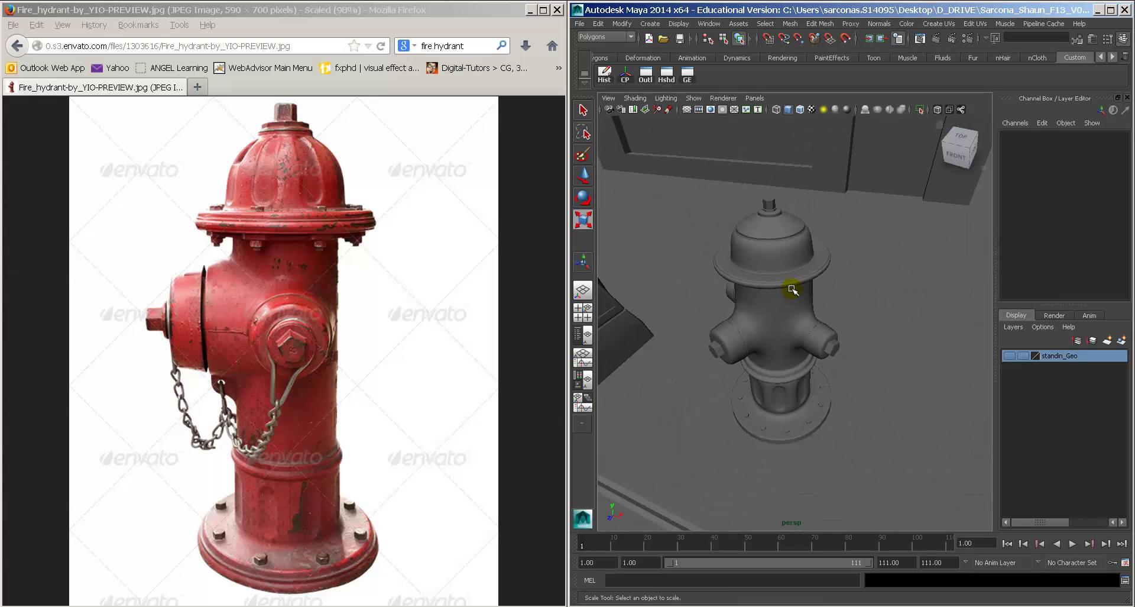
pyautogui.keyDown('alt'); pyautogui.moveTo(791, 284); pyautogui.dragTo(780, 262); pyautogui.keyUp('alt')
pyautogui.keyDown('alt'); pyautogui.moveTo(691, 279); pyautogui.dragTo(813, 273); pyautogui.keyUp('alt')
pyautogui.keyDown('alt'); pyautogui.moveTo(813, 273); pyautogui.dragTo(897, 288, button='right'); pyautogui.keyUp('alt')
pyautogui.keyDown('alt'); pyautogui.moveTo(897, 288); pyautogui.dragTo(803, 271); pyautogui.keyUp('alt')
pyautogui.click(767, 253)
pyautogui.press('1')
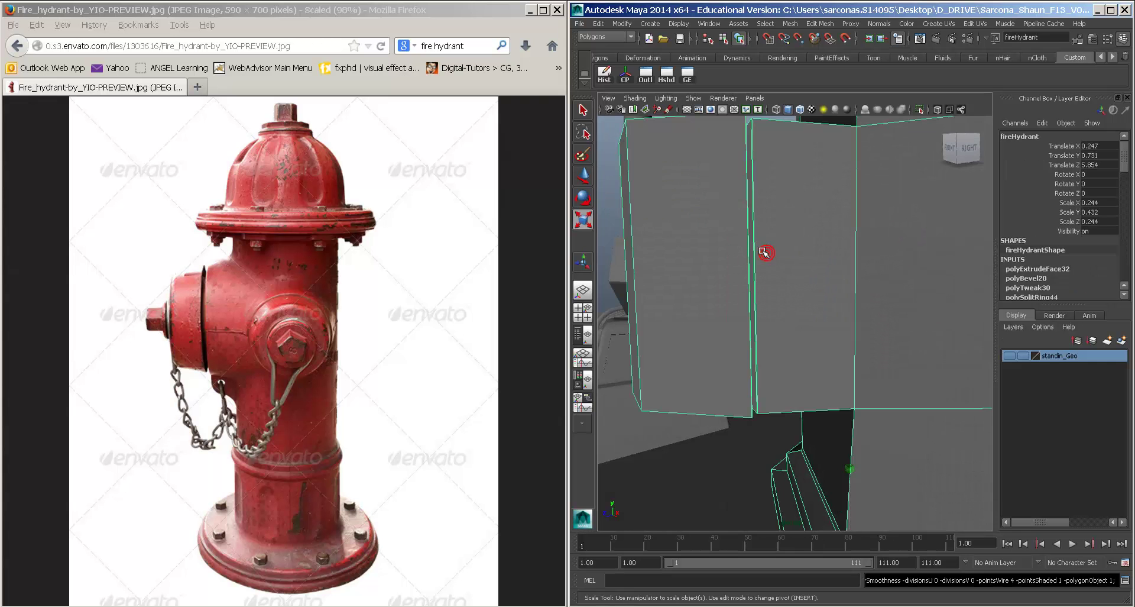
# Step: Select the outer edge loop of the side outlet's groove and shift it slightly toward the cap with the move axis set to Normals average
pyautogui.keyDown('alt'); pyautogui.moveTo(753, 237); pyautogui.dragTo(735, 283); pyautogui.keyUp('alt')
pyautogui.moveTo(735, 283); pyautogui.dragTo(735, 259, button='right')
pyautogui.moveTo(735, 259)
pyautogui.keyDown('alt'); pyautogui.mouseDown()
pyautogui.moveTo(746, 266)
pyautogui.moveTo(733, 278)
pyautogui.mouseUp(); pyautogui.keyUp('alt')
pyautogui.click(731, 280)
pyautogui.press('w')
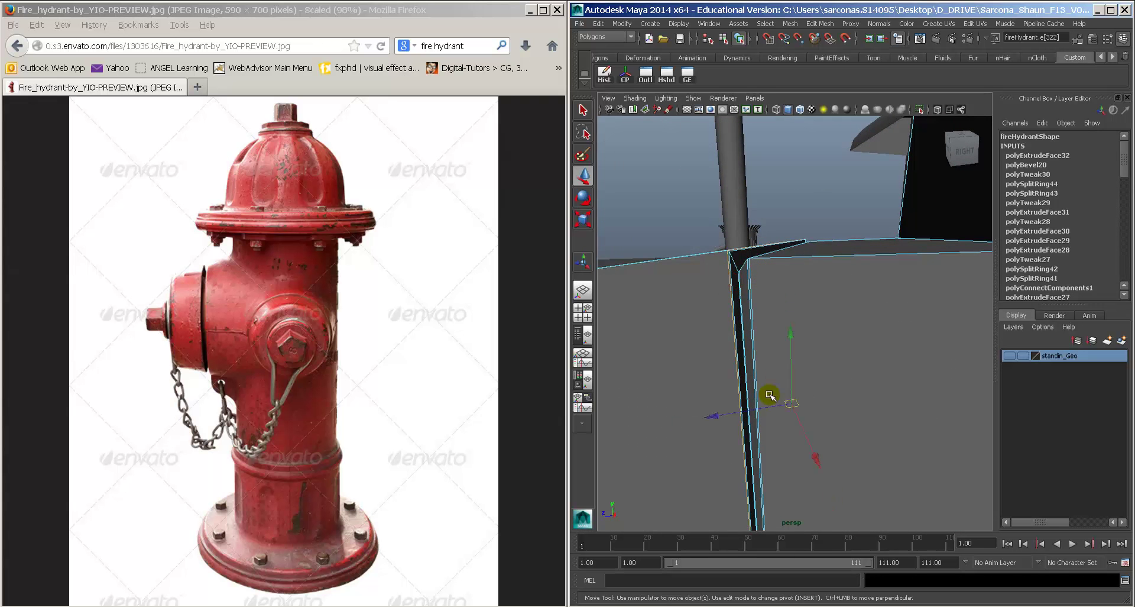
pyautogui.keyDown('alt'); pyautogui.moveTo(789, 379); pyautogui.dragTo(739, 283); pyautogui.keyUp('alt')
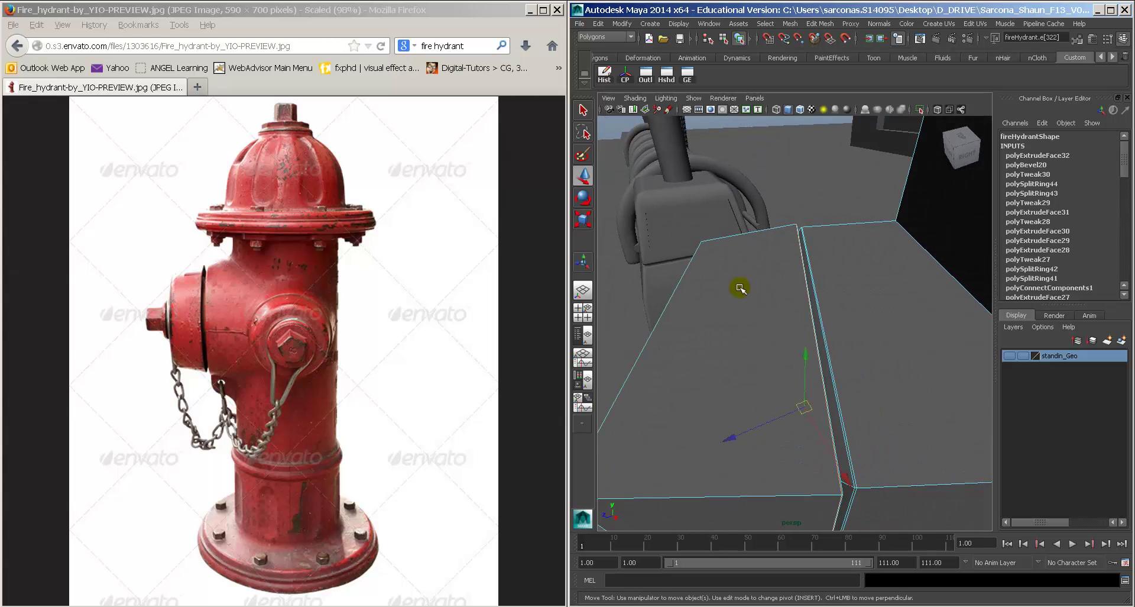
pyautogui.doubleClick(583, 176)
pyautogui.click(510, 139)
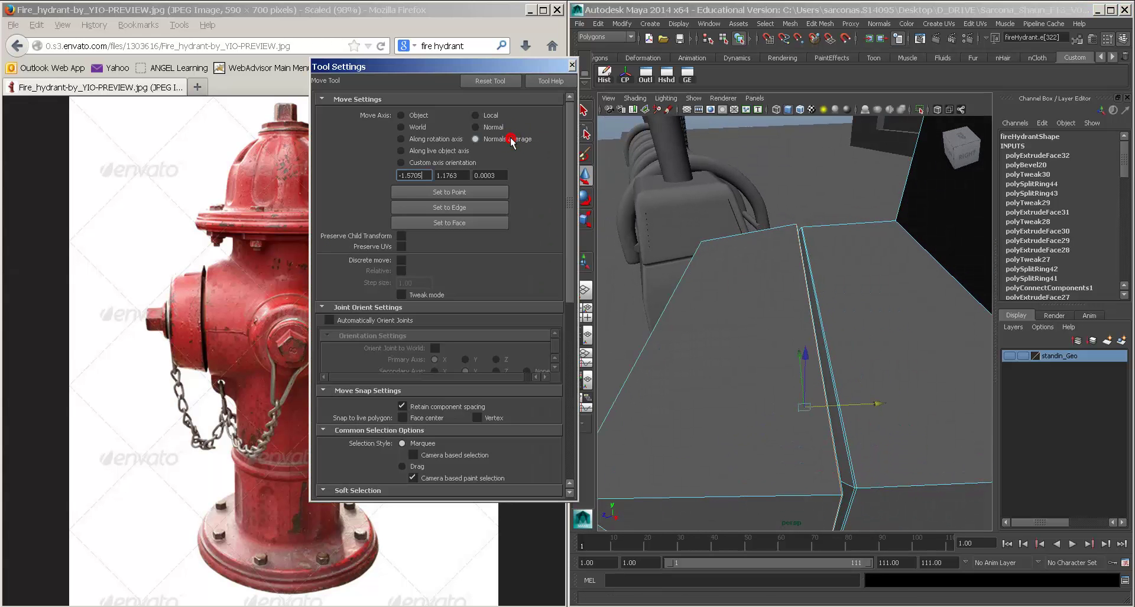
pyautogui.moveTo(887, 404); pyautogui.dragTo(879, 404)
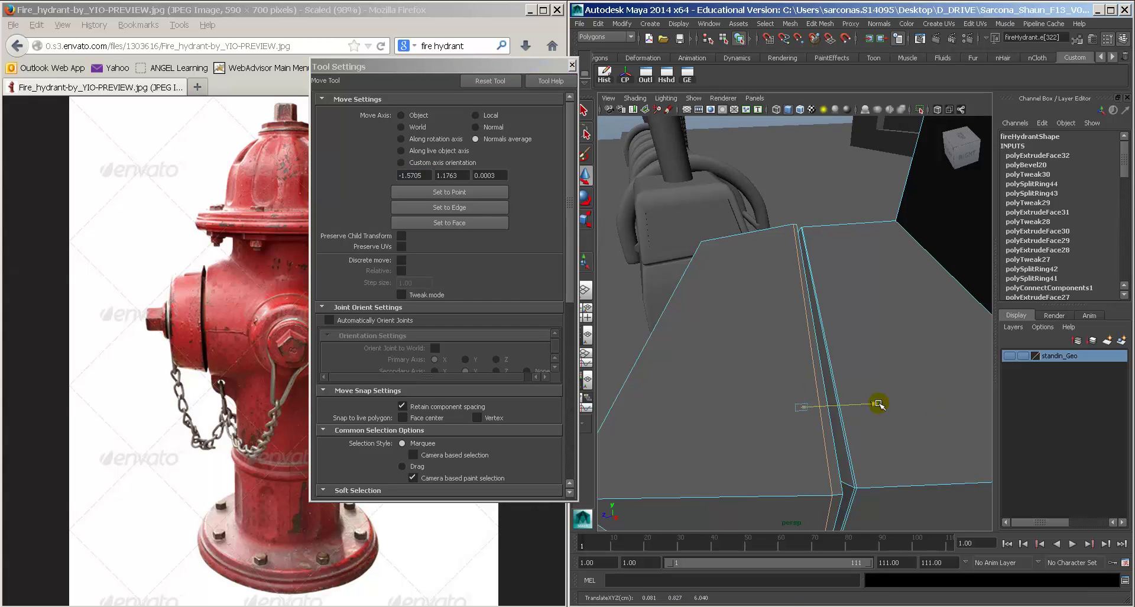
# Step: Nudge the adjoining edge loop inside the groove slightly toward the cap, restore the smooth mesh preview, and deselect the hydrant
pyautogui.press('r')
pyautogui.keyDown('alt'); pyautogui.moveTo(849, 355); pyautogui.dragTo(834, 344); pyautogui.keyUp('alt')
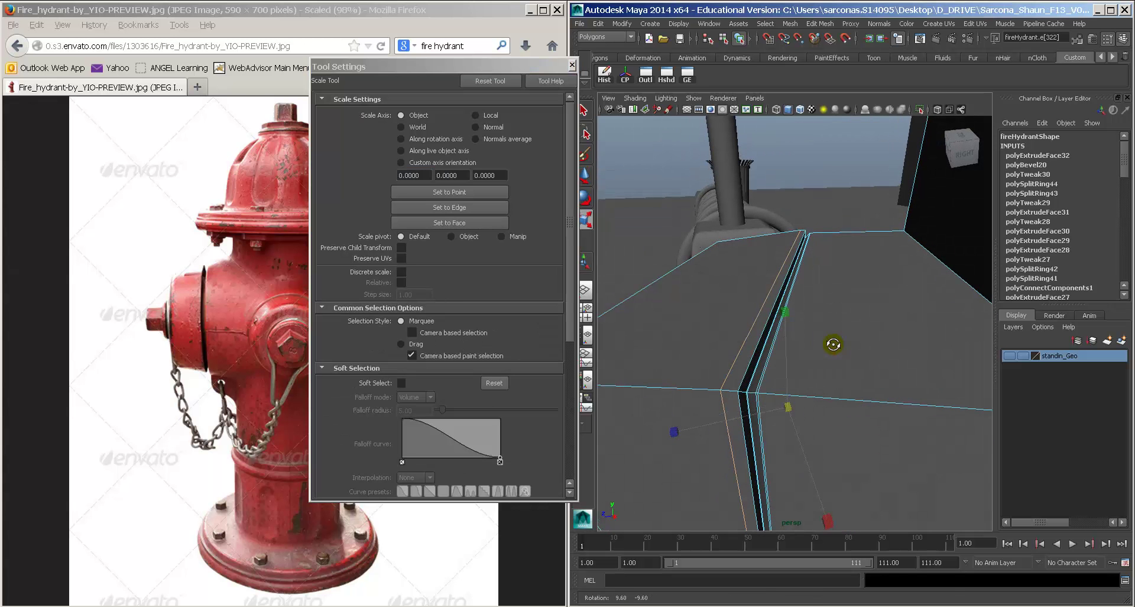
pyautogui.press('w')
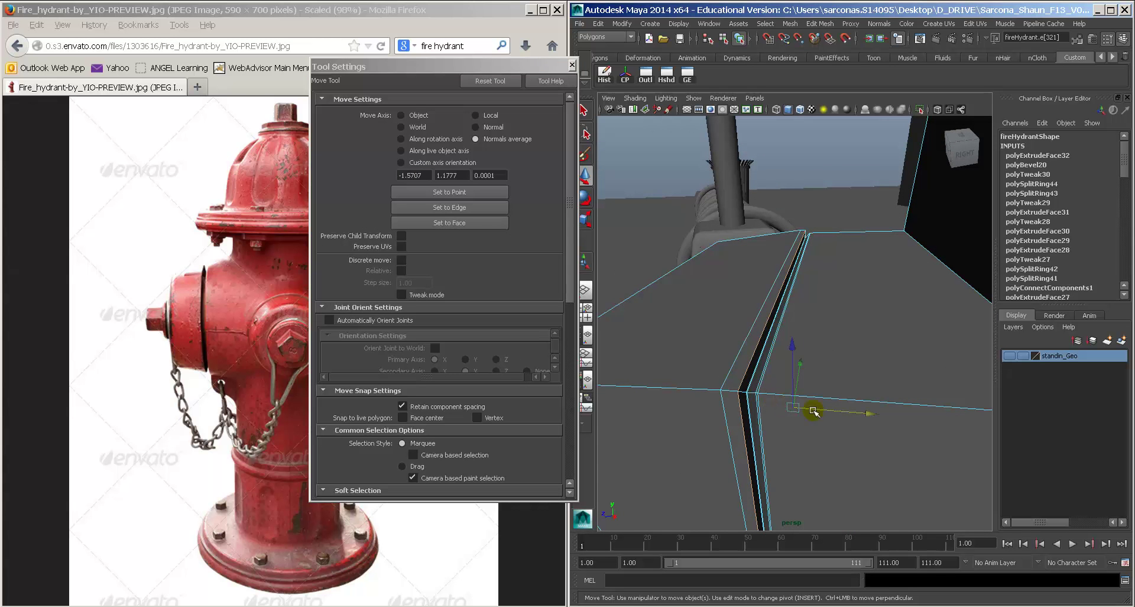
pyautogui.moveTo(835, 410); pyautogui.dragTo(833, 409)
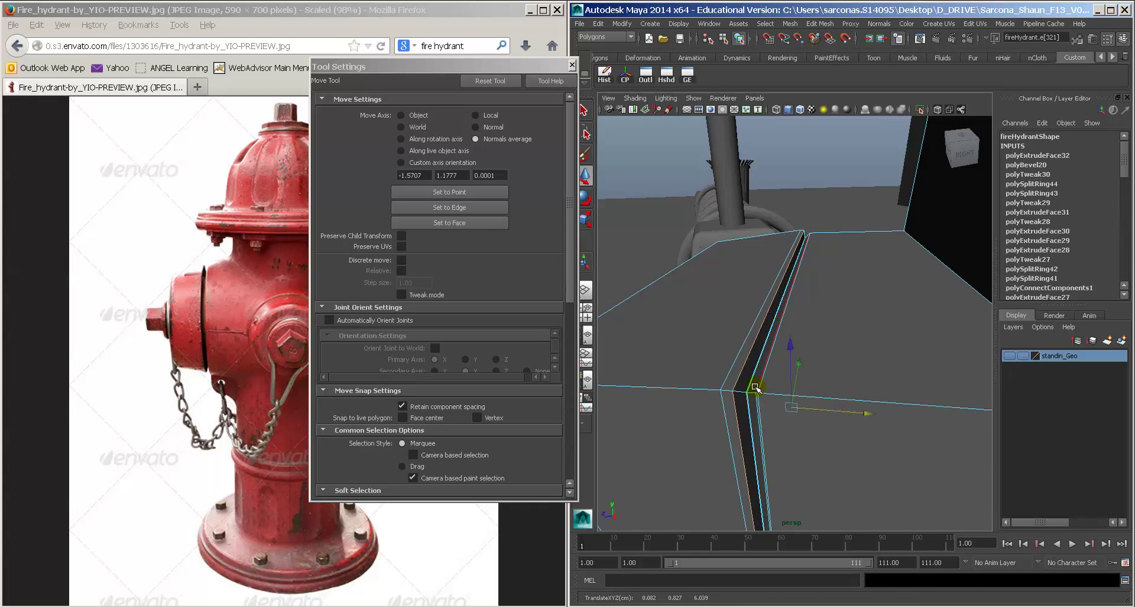
pyautogui.press('3')
pyautogui.moveTo(731, 383); pyautogui.dragTo(742, 332, button='right')
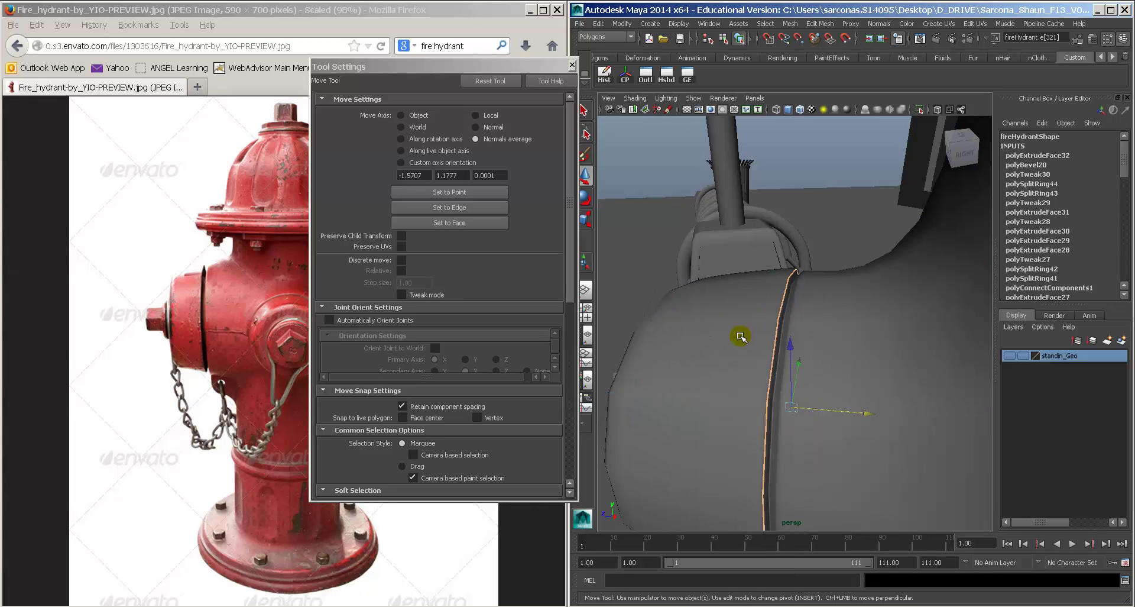
pyautogui.click(740, 331)
pyautogui.click(850, 190)
# Step: Shift the two cap-side groove edge loops on the opposite side outlet slightly toward its cap along the normals average
pyautogui.keyDown('alt'); pyautogui.moveTo(849, 189); pyautogui.dragTo(828, 337, button='right'); pyautogui.keyUp('alt')
pyautogui.keyDown('alt'); pyautogui.moveTo(829, 337); pyautogui.dragTo(864, 360); pyautogui.keyUp('alt')
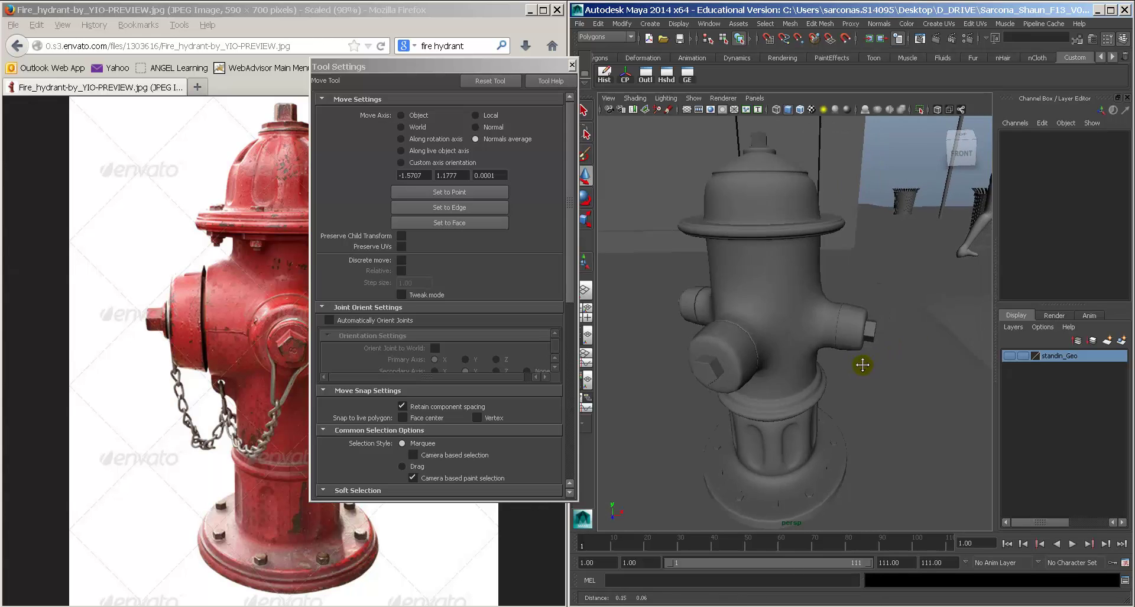
pyautogui.keyDown('alt'); pyautogui.moveTo(864, 361); pyautogui.dragTo(948, 375, button='right'); pyautogui.keyUp('alt')
pyautogui.keyDown('alt'); pyautogui.moveTo(948, 376); pyautogui.dragTo(877, 367, button='middle'); pyautogui.keyUp('alt')
pyautogui.keyDown('alt'); pyautogui.moveTo(877, 367); pyautogui.dragTo(852, 299); pyautogui.keyUp('alt')
pyautogui.click(853, 362)
pyautogui.moveTo(857, 292); pyautogui.dragTo(855, 264, button='right')
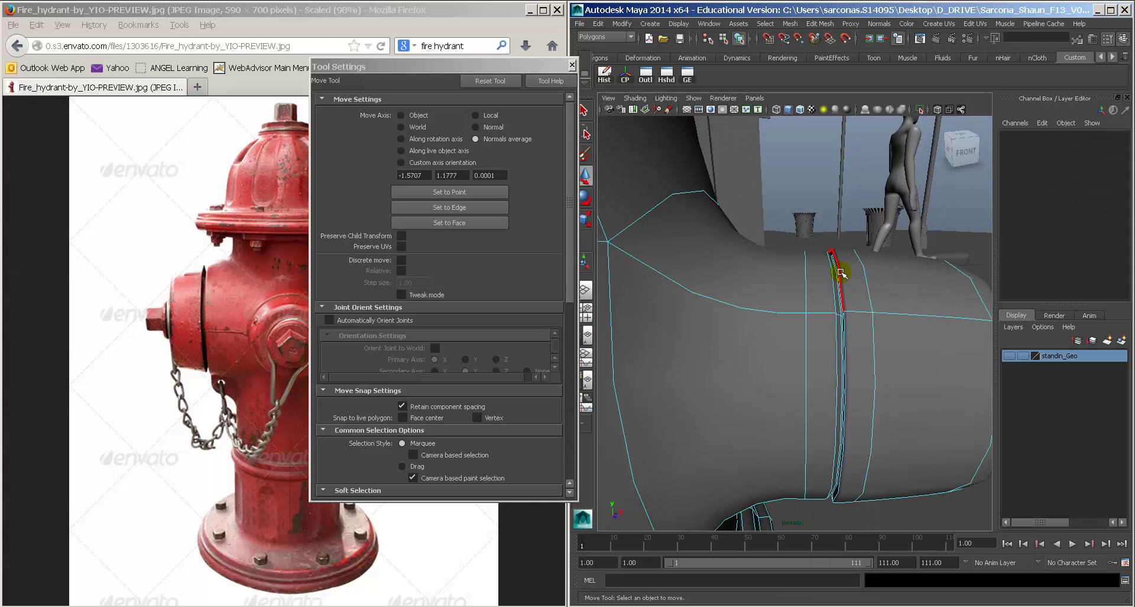
pyautogui.click(841, 272)
pyautogui.press('f')
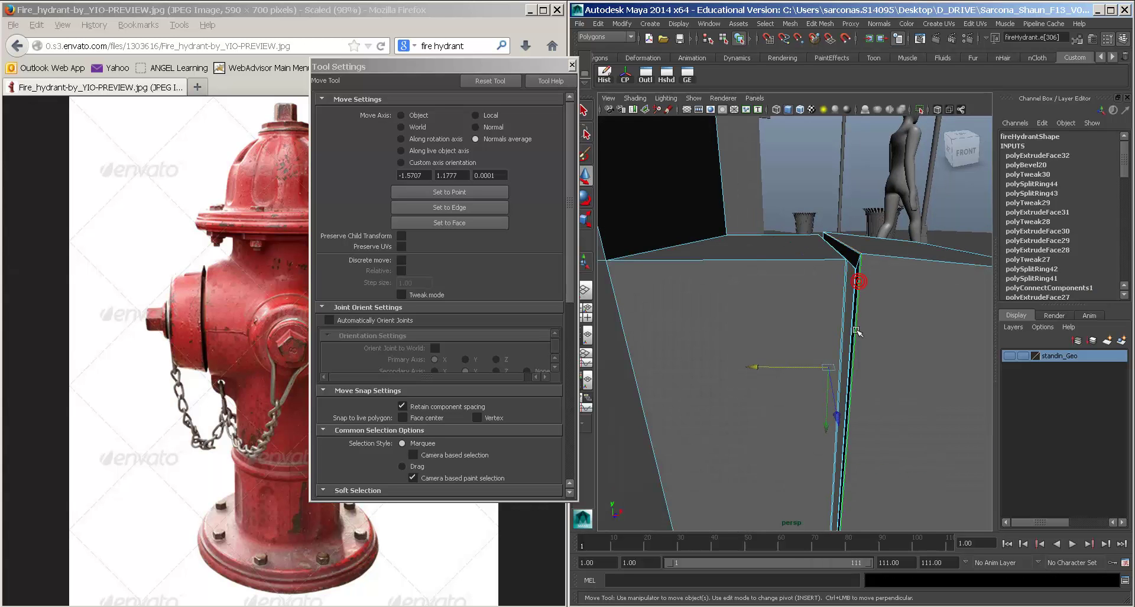
pyautogui.moveTo(782, 367); pyautogui.dragTo(853, 345)
pyautogui.moveTo(793, 367); pyautogui.dragTo(794, 367)
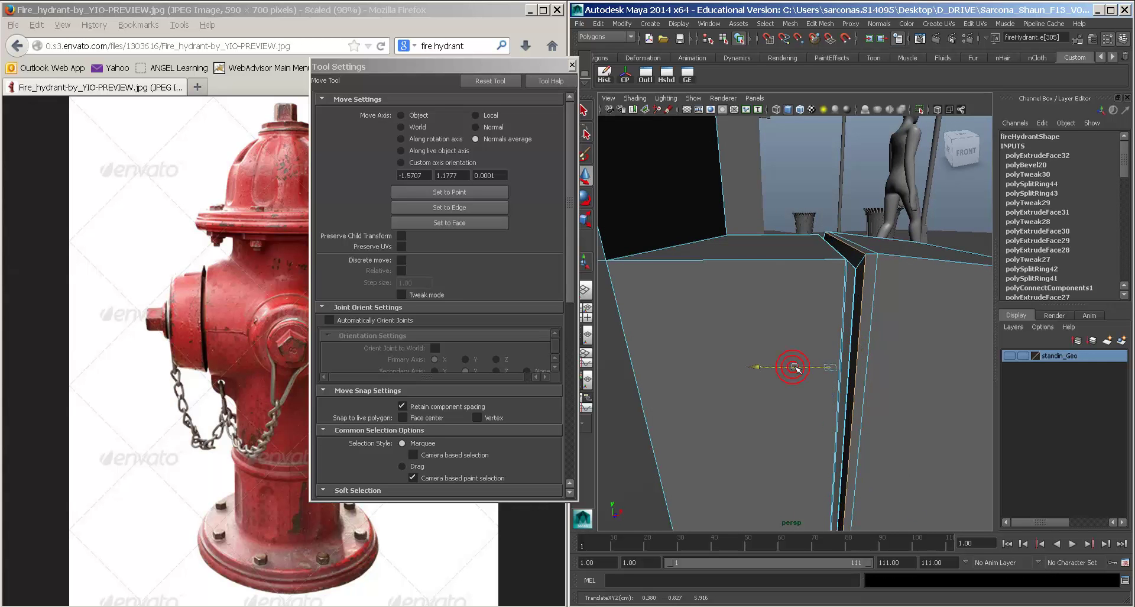
# Step: Restore the hydrant's smooth mesh preview, deselect it, and close the Move tool settings
pyautogui.press('3')
pyautogui.moveTo(860, 321); pyautogui.dragTo(870, 310, button='right')
pyautogui.click(870, 310)
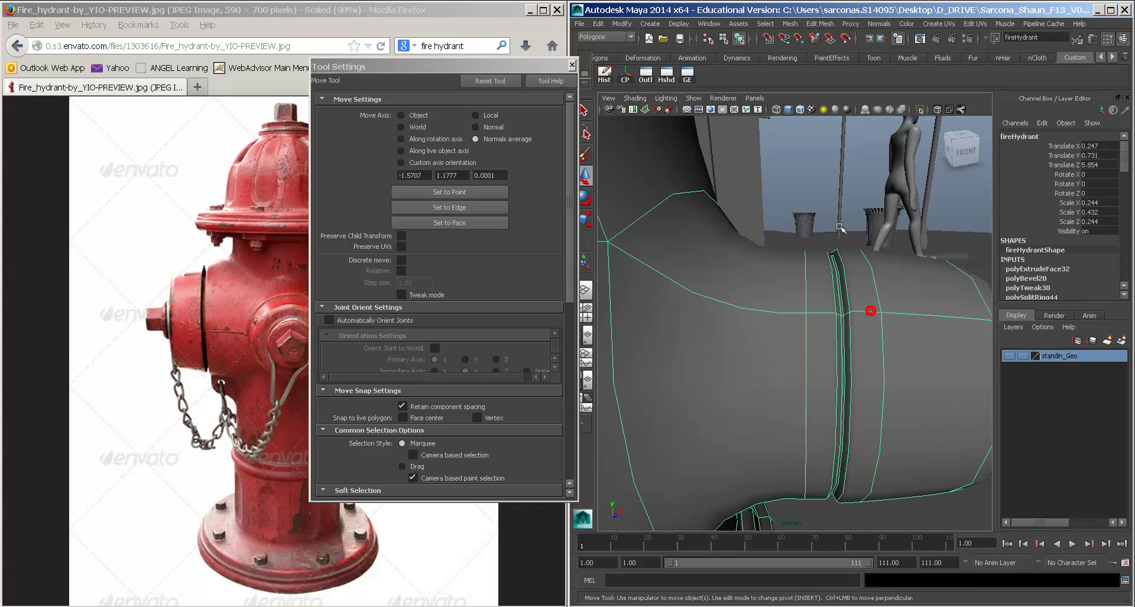
pyautogui.click(813, 186)
pyautogui.keyDown('alt'); pyautogui.moveTo(854, 256); pyautogui.dragTo(762, 260); pyautogui.keyUp('alt')
pyautogui.scroll(-5, 795, 266)
pyautogui.keyDown('alt'); pyautogui.moveTo(763, 260); pyautogui.dragTo(805, 255, button='middle'); pyautogui.keyUp('alt')
pyautogui.scroll(-3, 806, 256)
pyautogui.keyDown('alt'); pyautogui.moveTo(805, 256); pyautogui.dragTo(771, 249); pyautogui.keyUp('alt')
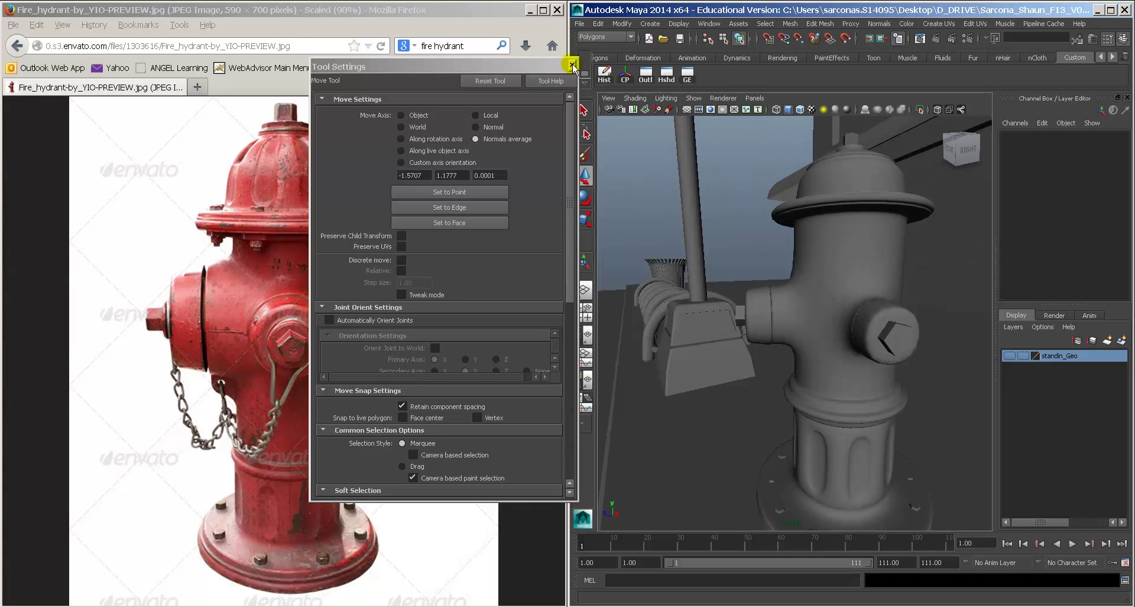
pyautogui.click(571, 65)
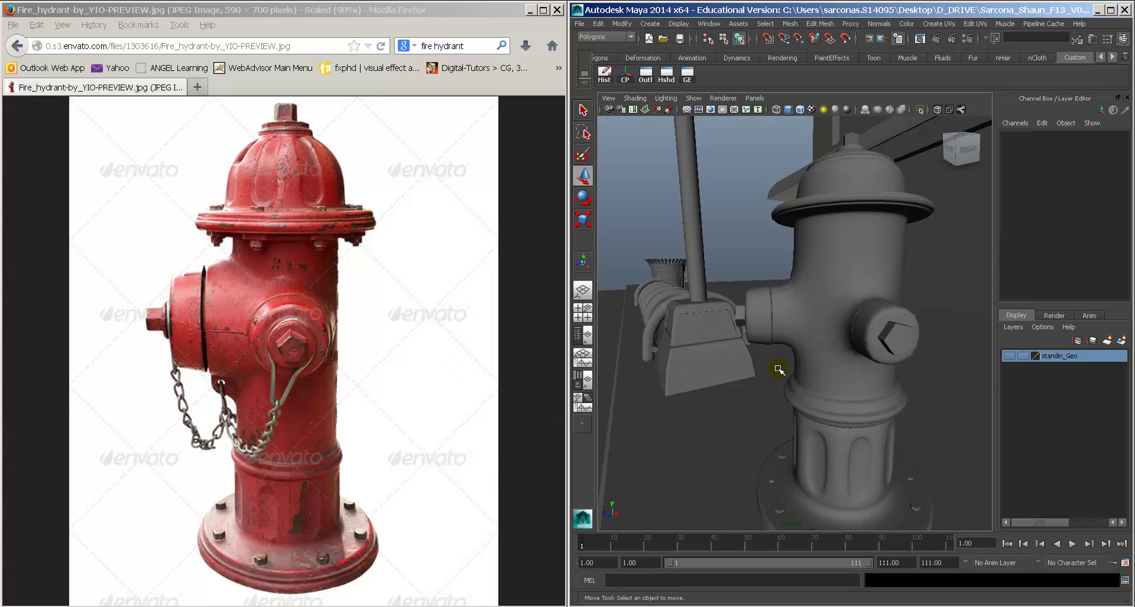
# Step: Try extruding the body face directly beneath the large front outlet and scaling it down to a small rectangle
pyautogui.click(801, 333)
pyautogui.keyDown('alt'); pyautogui.moveTo(731, 360); pyautogui.dragTo(834, 337); pyautogui.keyUp('alt')
pyautogui.keyDown('alt'); pyautogui.moveTo(834, 337); pyautogui.dragTo(897, 342, button='right'); pyautogui.keyUp('alt')
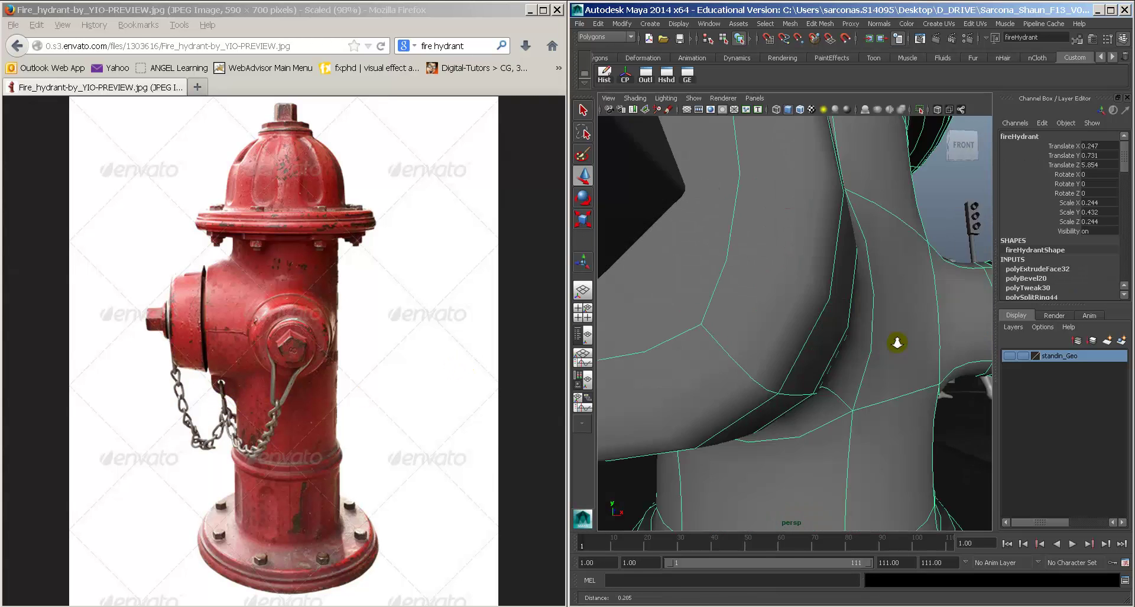
pyautogui.keyDown('alt'); pyautogui.moveTo(896, 342); pyautogui.dragTo(800, 344); pyautogui.keyUp('alt')
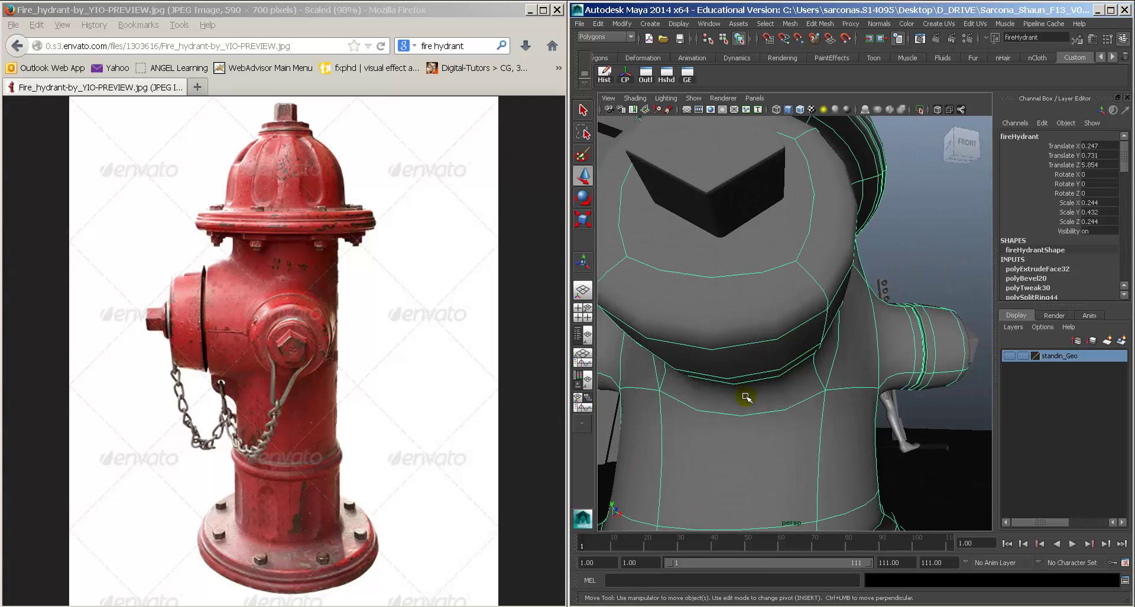
pyautogui.rightClick(746, 400)
pyautogui.moveTo(746, 409); pyautogui.dragTo(746, 373, button='right')
pyautogui.click(761, 433)
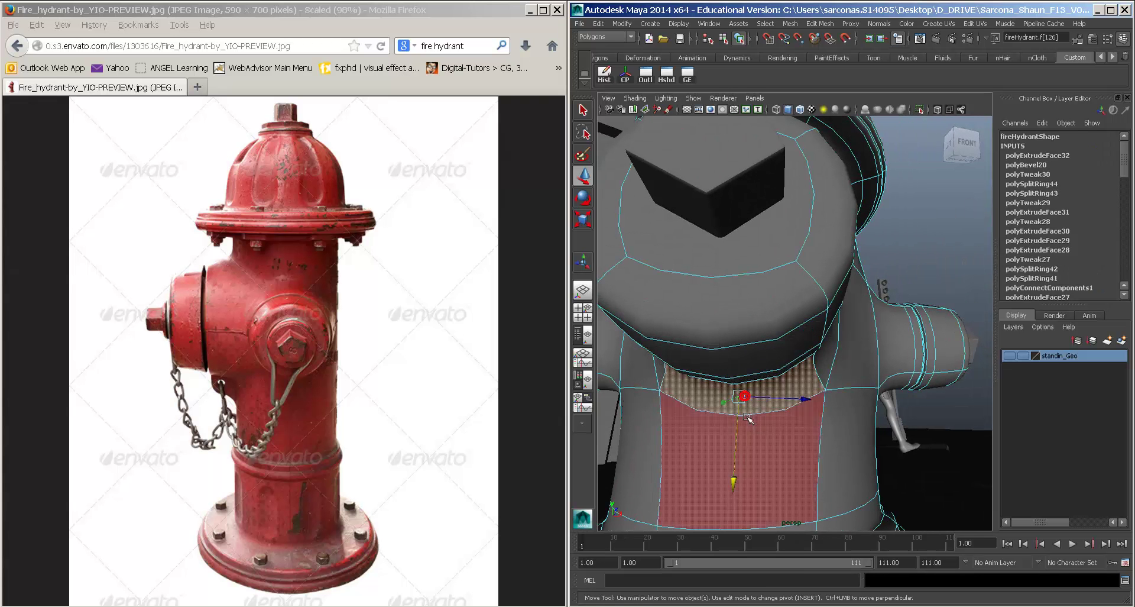
pyautogui.keyDown('alt'); pyautogui.moveTo(772, 412); pyautogui.dragTo(733, 402); pyautogui.keyUp('alt')
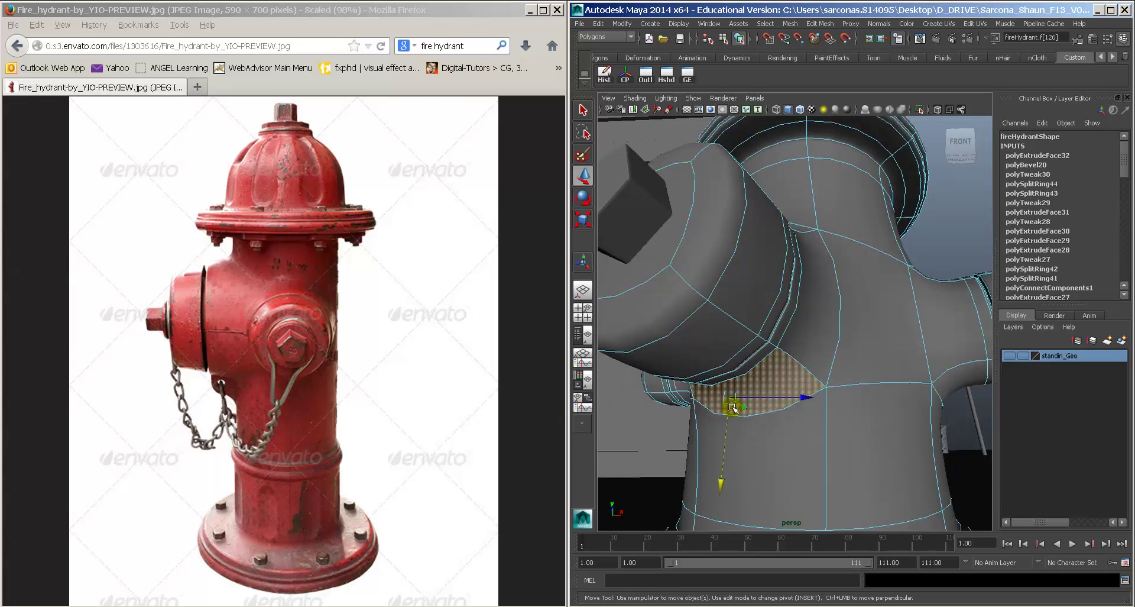
pyautogui.press('space')
pyautogui.click(649, 370)
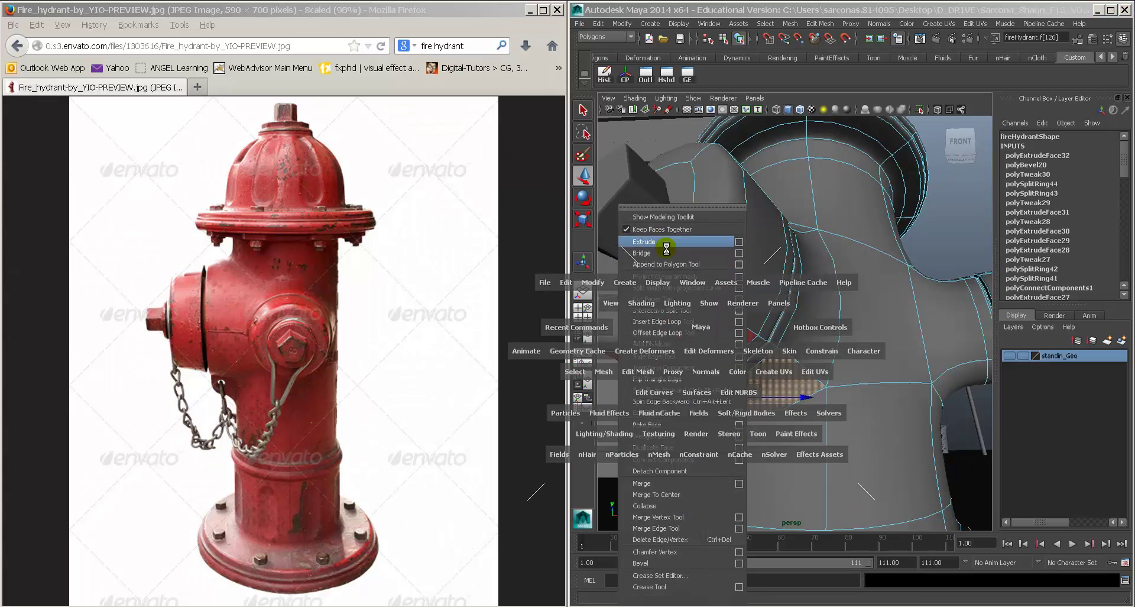
pyautogui.click(666, 245)
pyautogui.keyDown('alt'); pyautogui.moveTo(798, 381); pyautogui.dragTo(811, 401); pyautogui.keyUp('alt')
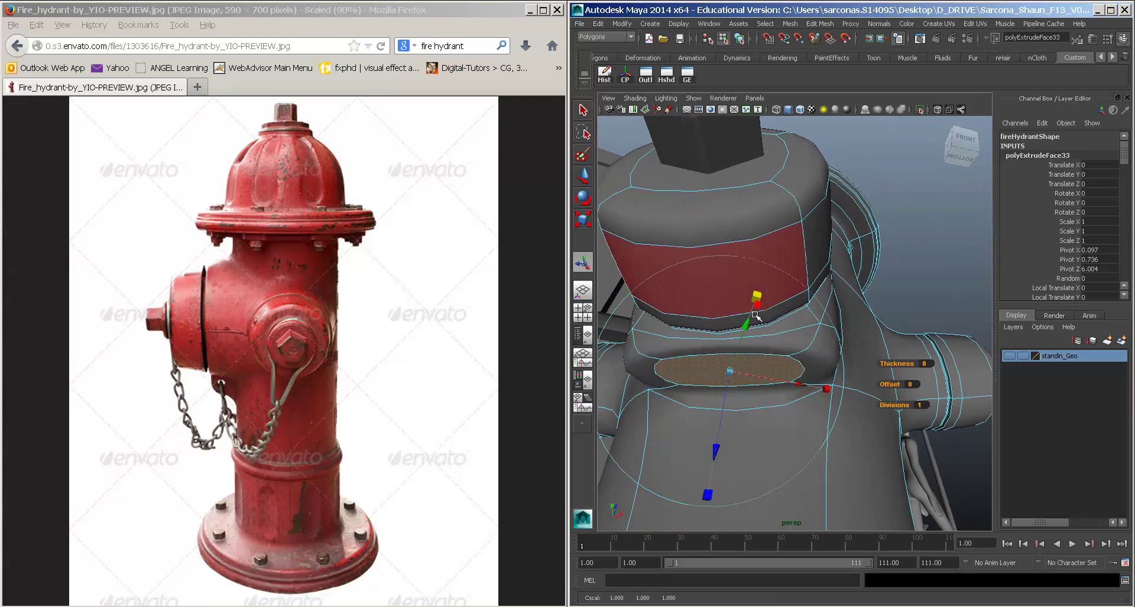
pyautogui.keyDown('alt'); pyautogui.moveTo(736, 371); pyautogui.dragTo(818, 309); pyautogui.keyUp('alt')
pyautogui.press('r')
pyautogui.moveTo(788, 236); pyautogui.dragTo(761, 253)
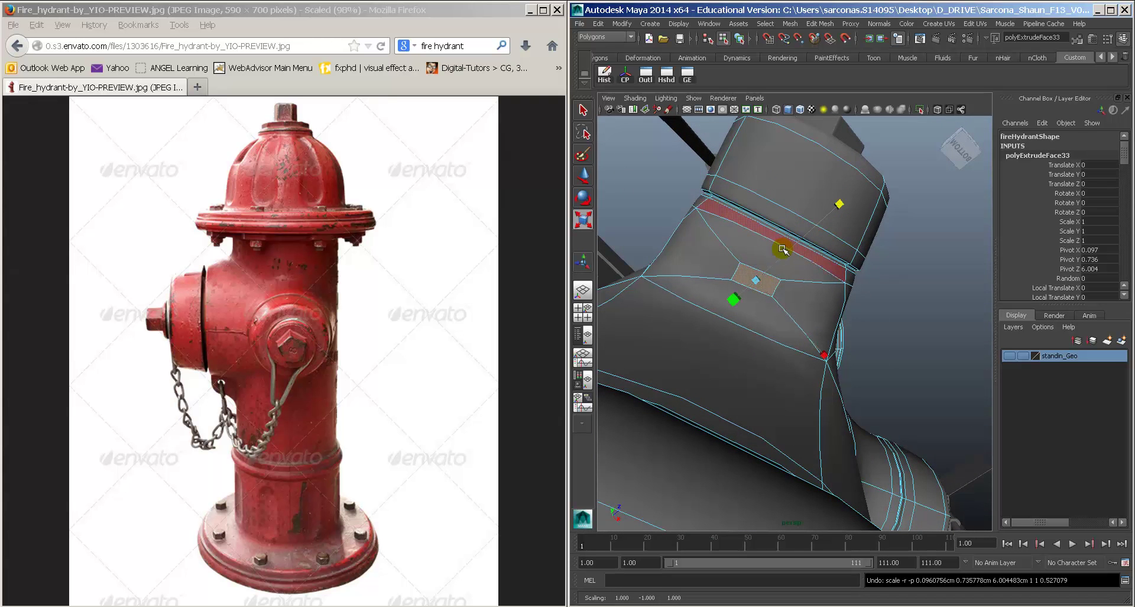
# Step: Try the Object, Normal and Along rotation axis move orientations on the small face's short edge, and orient the move axis to that edge
pyautogui.moveTo(780, 275); pyautogui.dragTo(780, 248, button='right')
pyautogui.click(779, 285)
pyautogui.press('w')
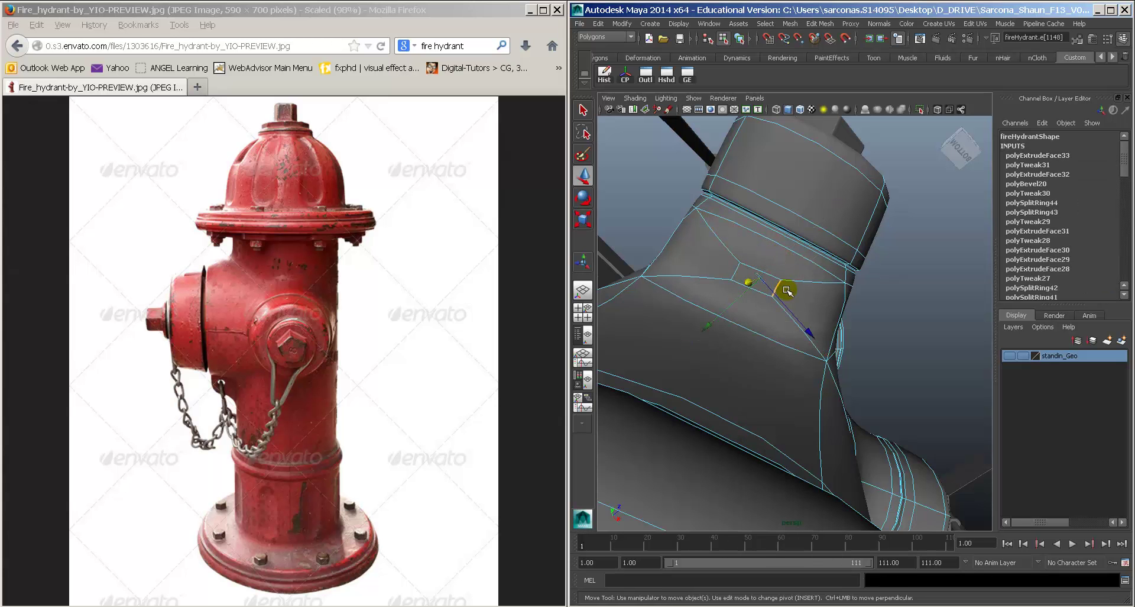
pyautogui.keyDown('alt'); pyautogui.moveTo(780, 285); pyautogui.dragTo(662, 203); pyautogui.keyUp('alt')
pyautogui.doubleClick(585, 179)
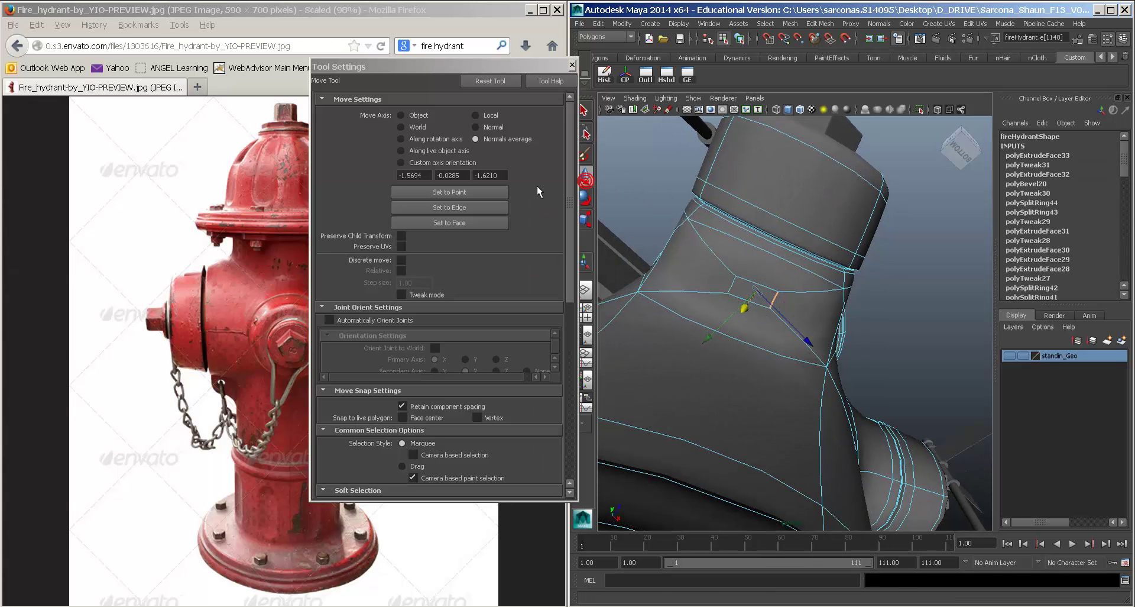
pyautogui.click(416, 127)
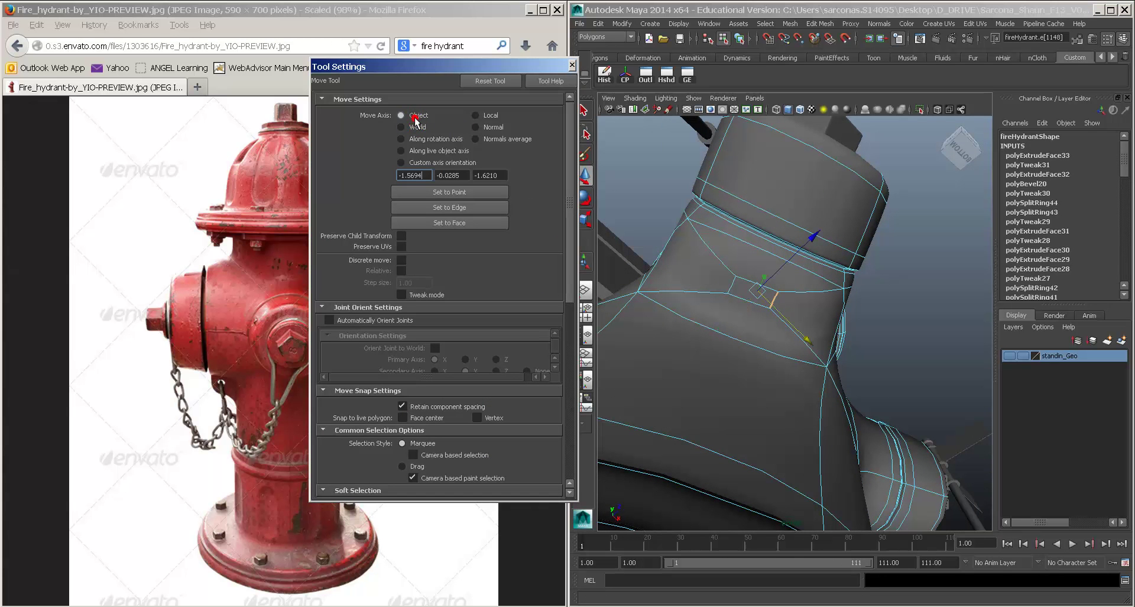
pyautogui.click(483, 127)
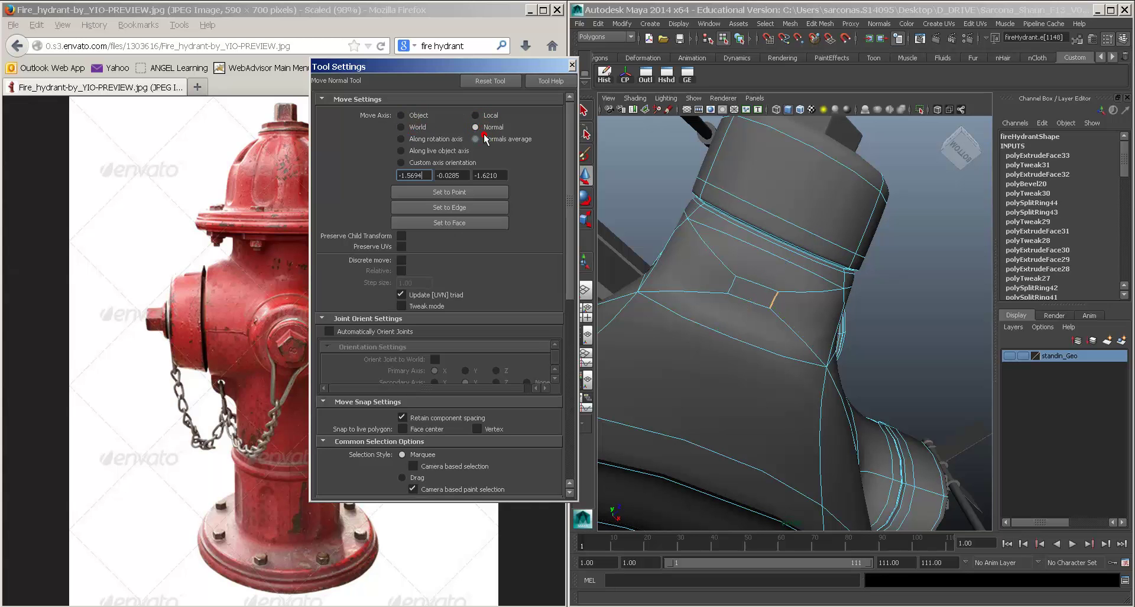
pyautogui.click(483, 136)
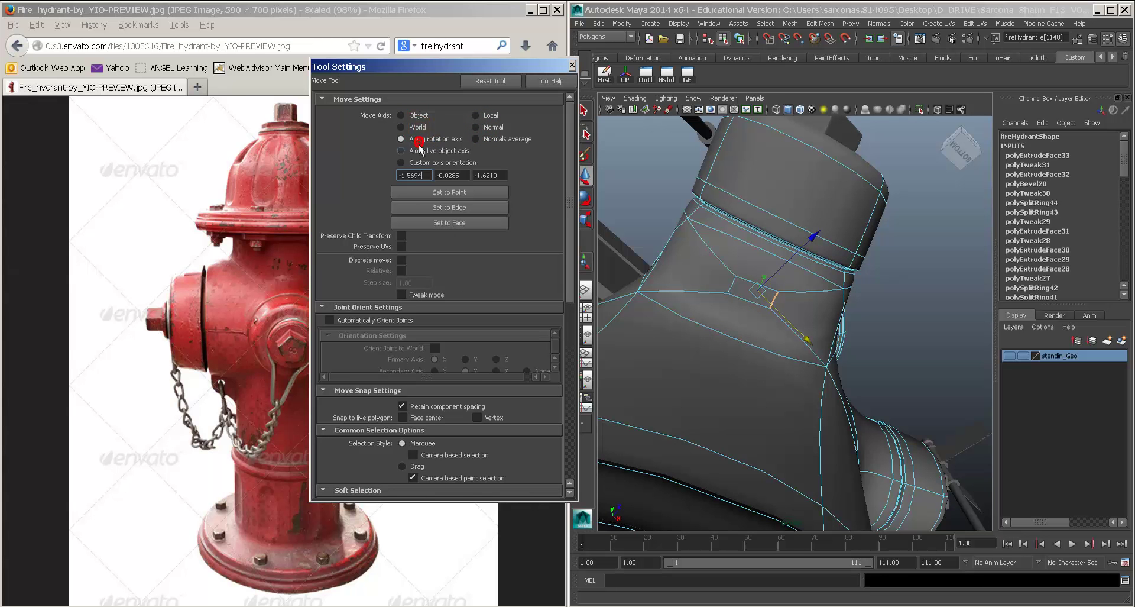
pyautogui.click(447, 207)
pyautogui.click(783, 305)
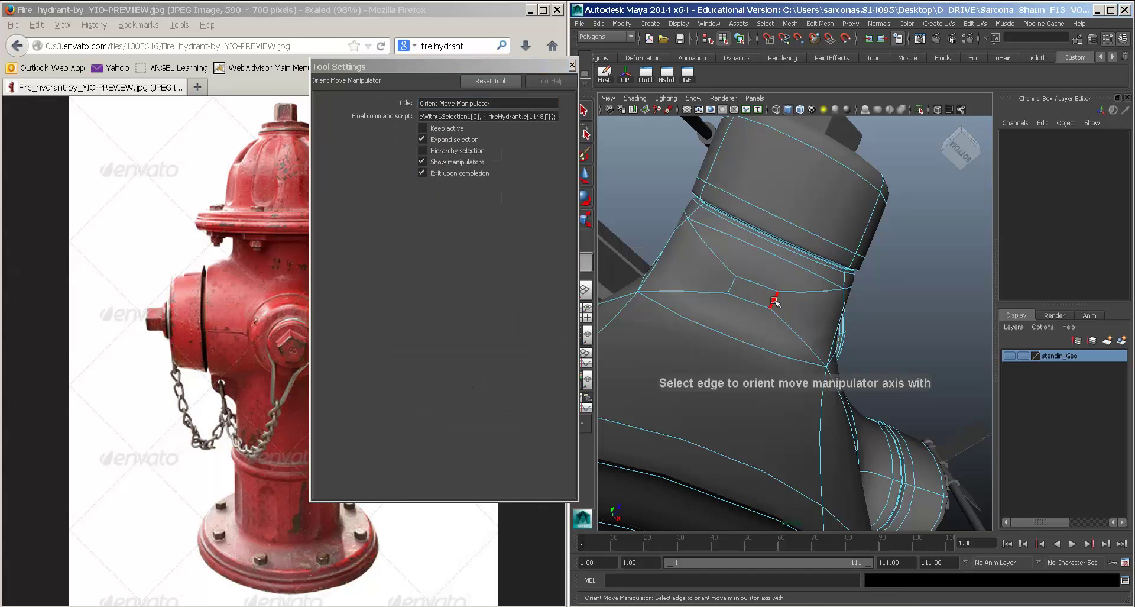
pyautogui.keyDown('alt'); pyautogui.moveTo(769, 296); pyautogui.dragTo(704, 284); pyautogui.keyUp('alt')
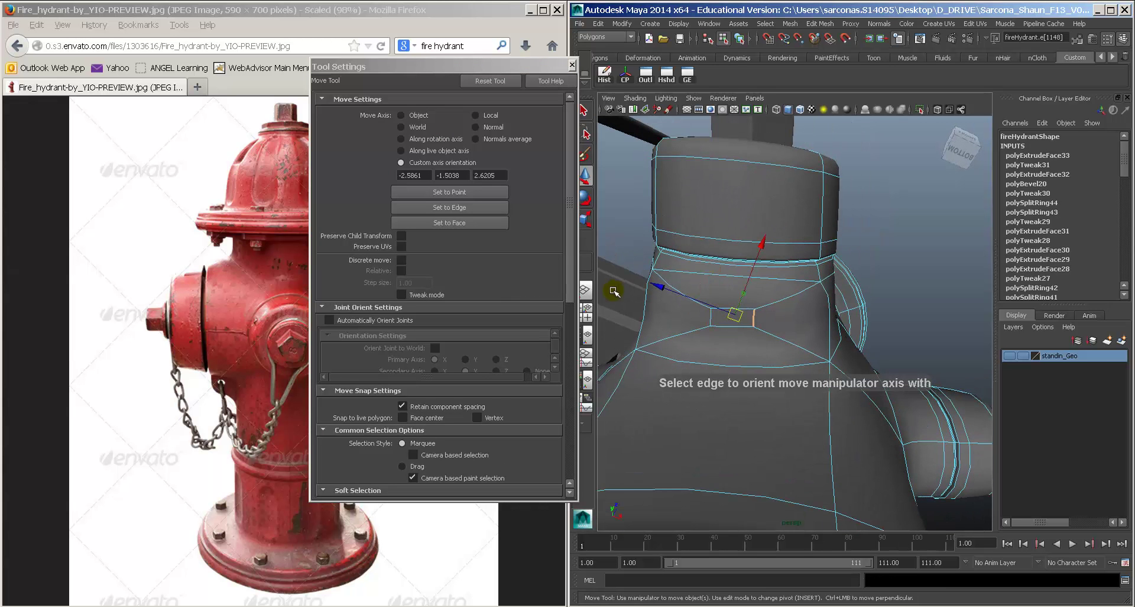
# Step: Turn off the hydrant's smooth mesh preview and undo the face extrusion beneath the front outlet
pyautogui.press('1')
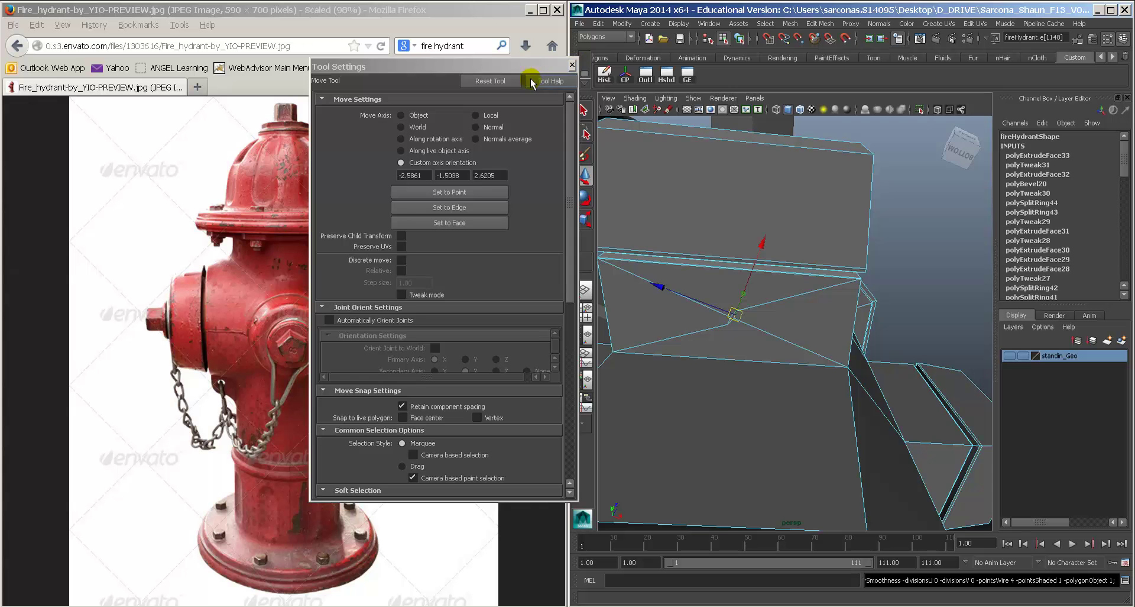
pyautogui.click(571, 64)
pyautogui.hotkey('ctrl', 'z')
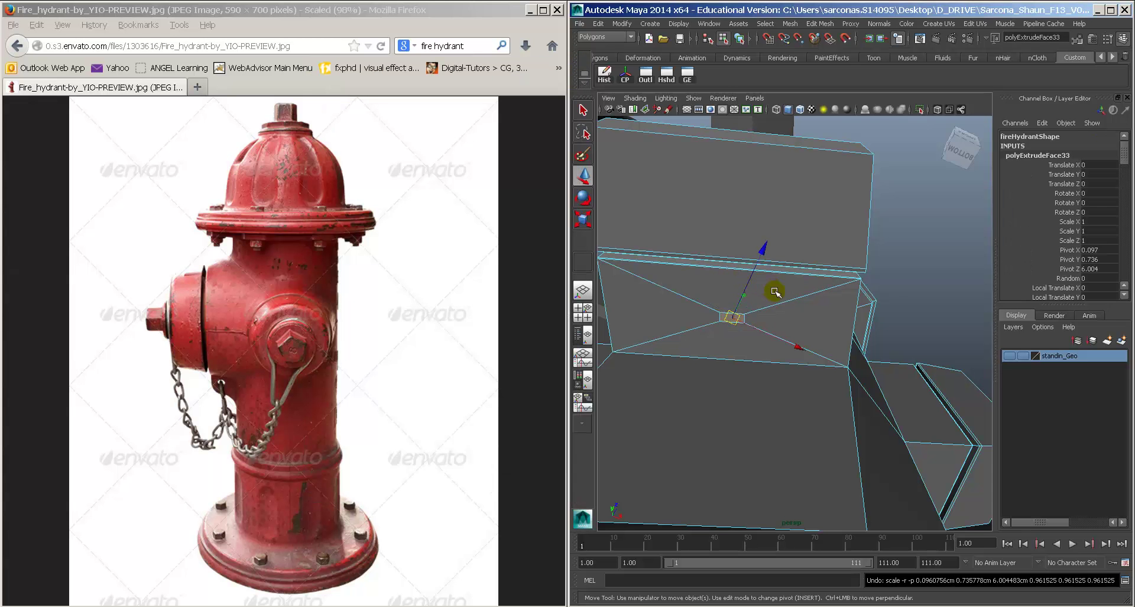
pyautogui.hotkey('ctrl', 'z')
pyautogui.hotkey('ctrl', 'z')
# Step: Create a polygon cube, move it beneath the front outlet to about 0.11, 0.735, 5.975, and scale it uniformly to about 0.086
pyautogui.keyDown('alt'); pyautogui.moveTo(823, 306); pyautogui.dragTo(742, 360); pyautogui.keyUp('alt')
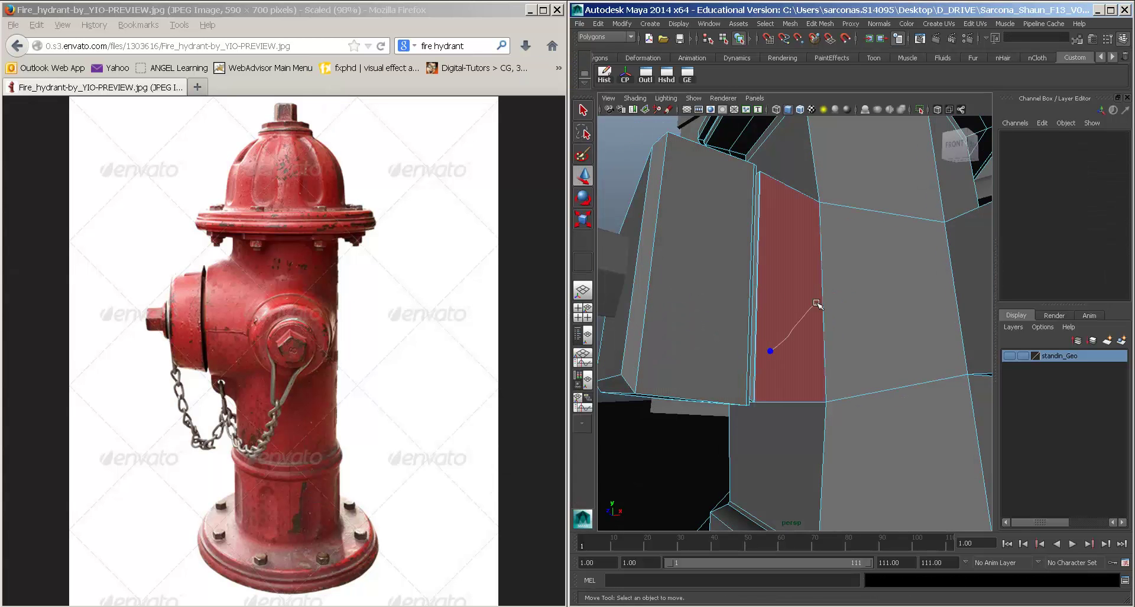
pyautogui.moveTo(817, 302); pyautogui.dragTo(821, 300, button='right')
pyautogui.click(803, 322)
pyautogui.moveTo(772, 365)
pyautogui.keyDown('alt'); pyautogui.mouseDown()
pyautogui.moveTo(839, 337)
pyautogui.moveTo(818, 354)
pyautogui.mouseUp(); pyautogui.keyUp('alt')
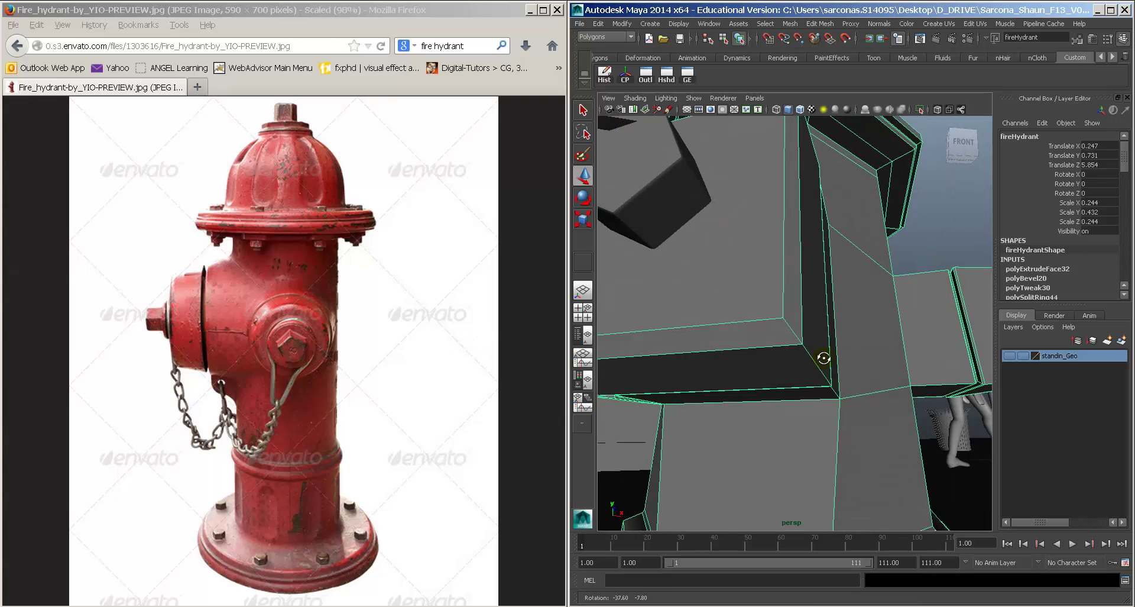
pyautogui.click(648, 28)
pyautogui.moveTo(680, 59)
pyautogui.click(795, 73)
pyautogui.keyDown('alt'); pyautogui.moveTo(822, 248); pyautogui.dragTo(855, 250); pyautogui.keyUp('alt')
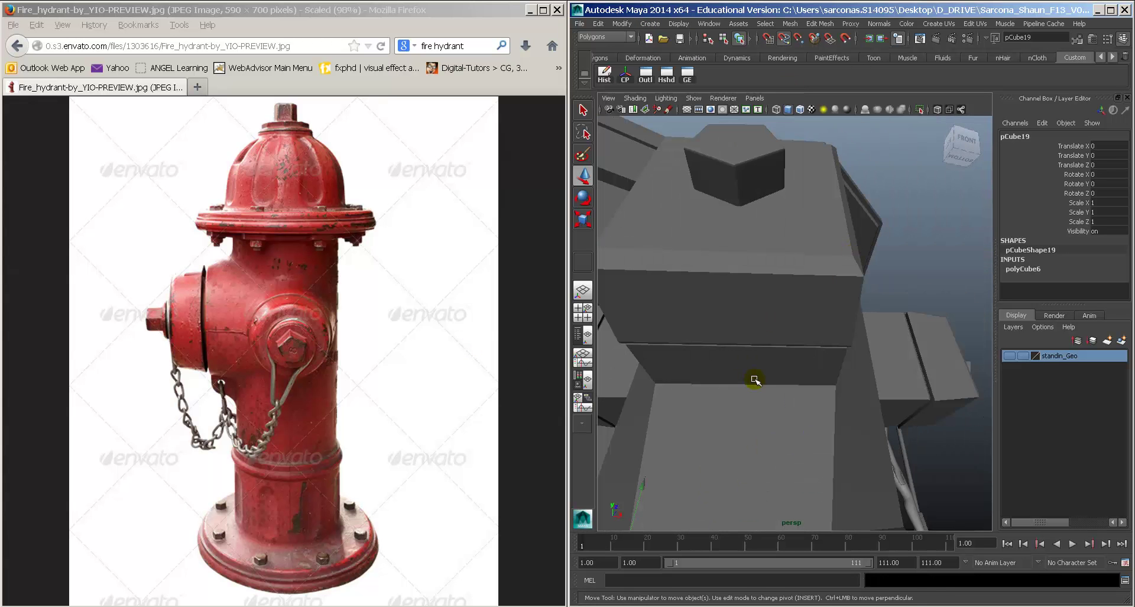
pyautogui.moveTo(755, 379); pyautogui.dragTo(525, 390, button='middle')
pyautogui.press('r')
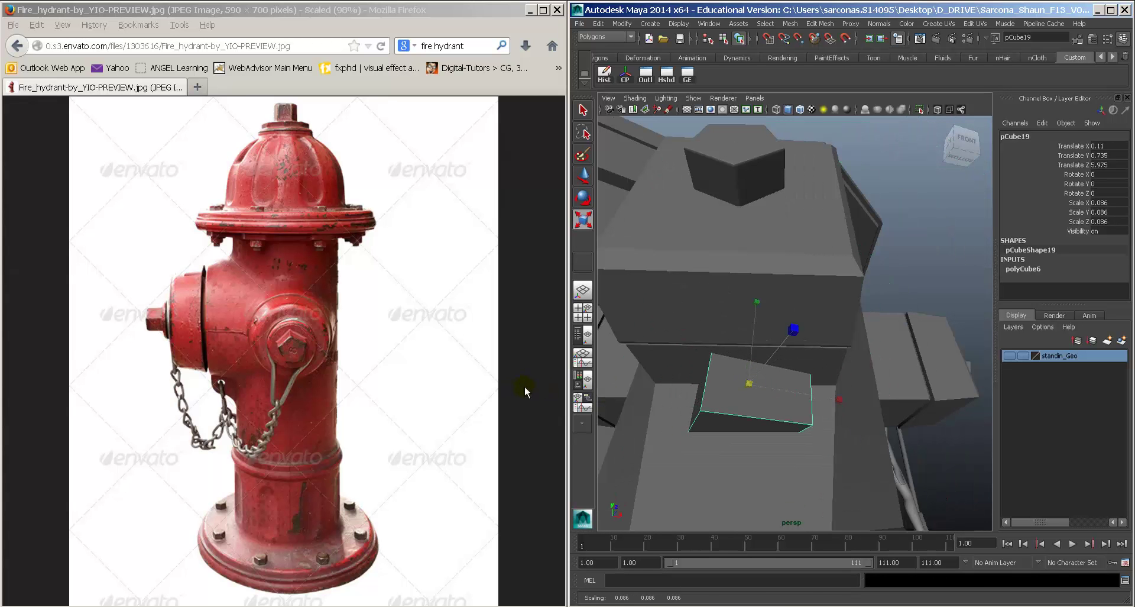
# Step: Scale the new cube uniformly to about 0.059 and set its Y rotation to -22.5 degrees
pyautogui.moveTo(885, 377); pyautogui.dragTo(842, 376, button='middle')
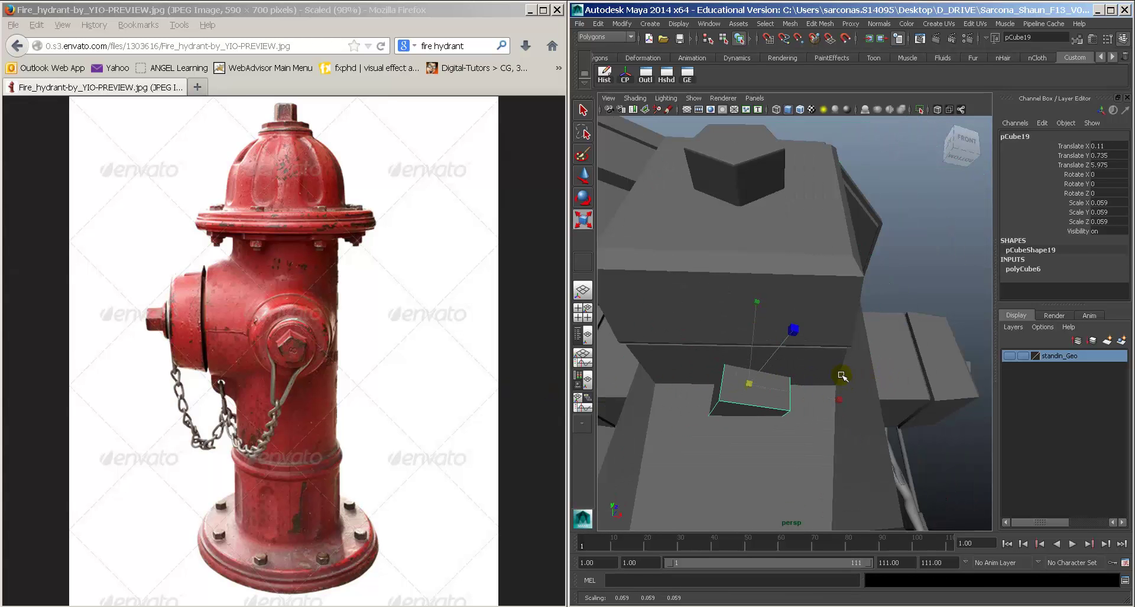
pyautogui.press('e')
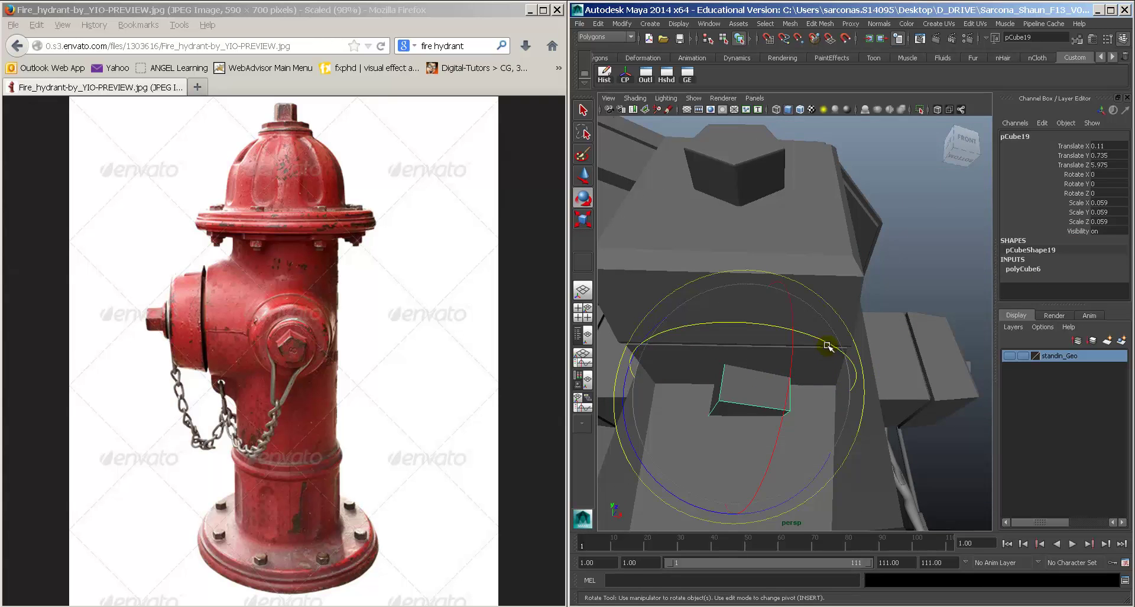
pyautogui.moveTo(827, 346); pyautogui.dragTo(787, 347)
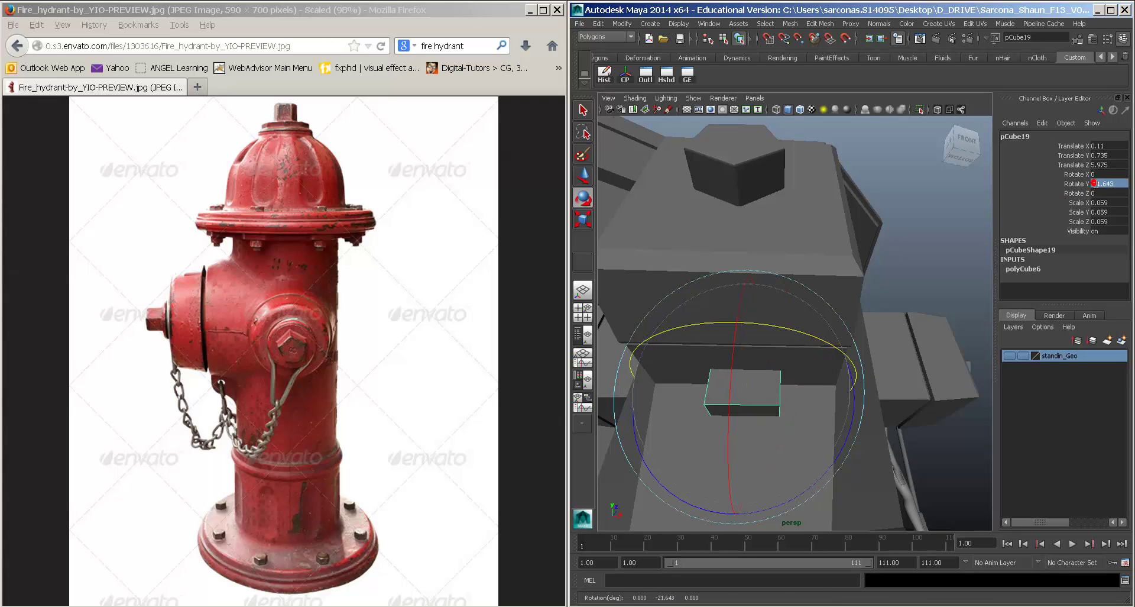
pyautogui.click(1095, 183)
pyautogui.write('22.5')
pyautogui.press('Return')
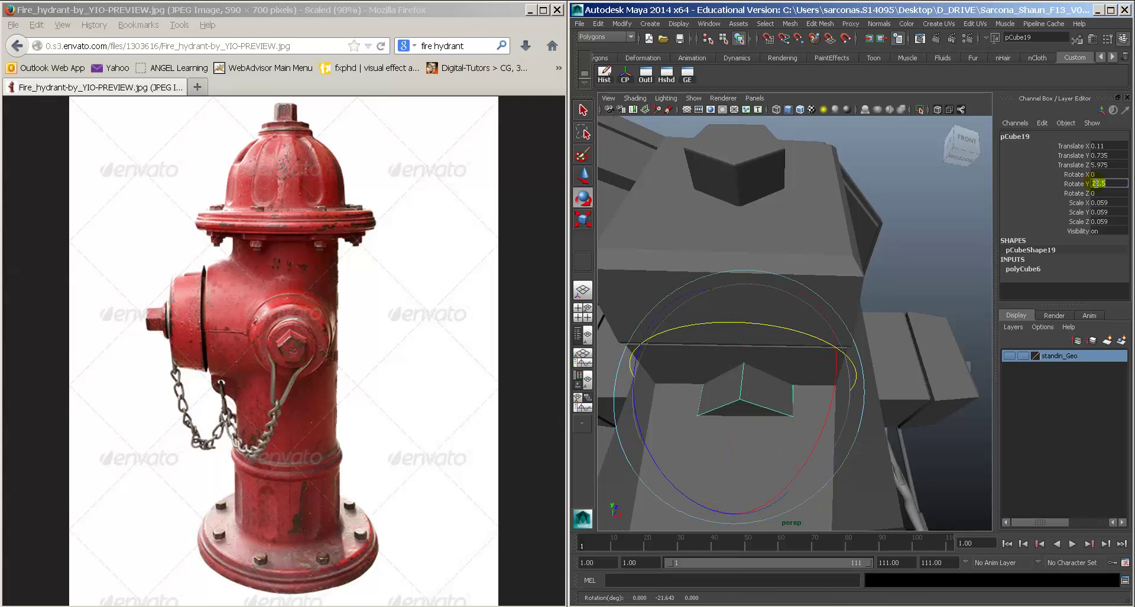
pyautogui.press('Return')
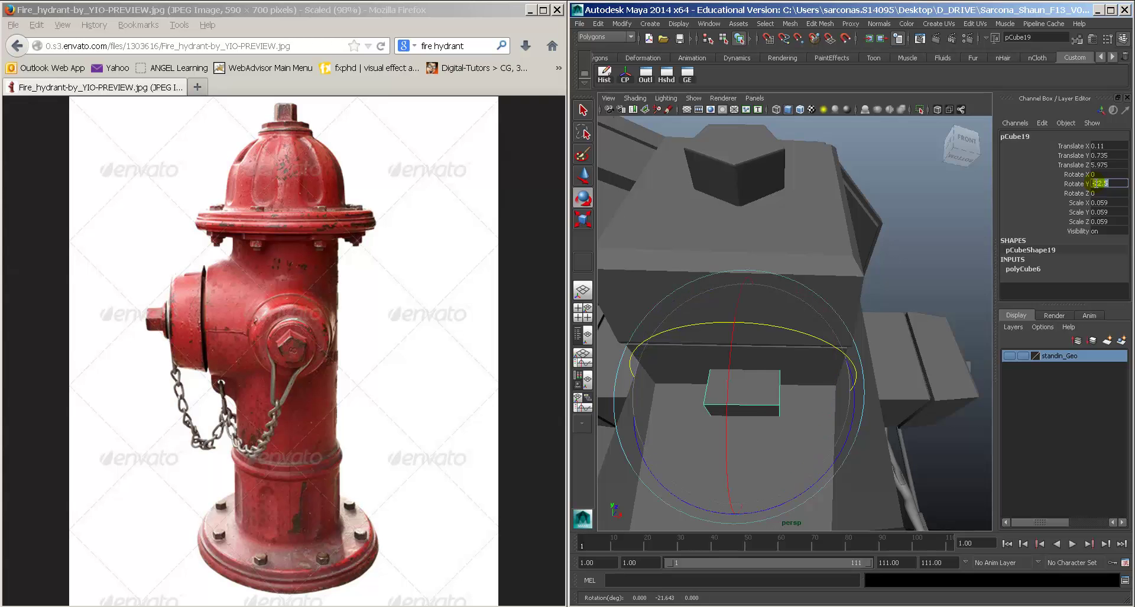
# Step: Flatten the cube into a thin plate by scaling it along X to about 0.01
pyautogui.keyDown('alt'); pyautogui.moveTo(840, 378); pyautogui.dragTo(761, 355); pyautogui.keyUp('alt')
pyautogui.press('r')
pyautogui.keyDown('alt'); pyautogui.moveTo(808, 344); pyautogui.dragTo(742, 367); pyautogui.keyUp('alt')
pyautogui.keyDown('alt'); pyautogui.moveTo(742, 367); pyautogui.dragTo(821, 365, button='middle'); pyautogui.keyUp('alt')
pyautogui.moveTo(827, 362)
pyautogui.keyDown('alt'); pyautogui.mouseDown()
pyautogui.moveTo(765, 387)
pyautogui.moveTo(833, 372)
pyautogui.mouseUp(); pyautogui.keyUp('alt')
pyautogui.keyDown('alt'); pyautogui.moveTo(851, 371); pyautogui.dragTo(821, 371, button='middle'); pyautogui.keyUp('alt')
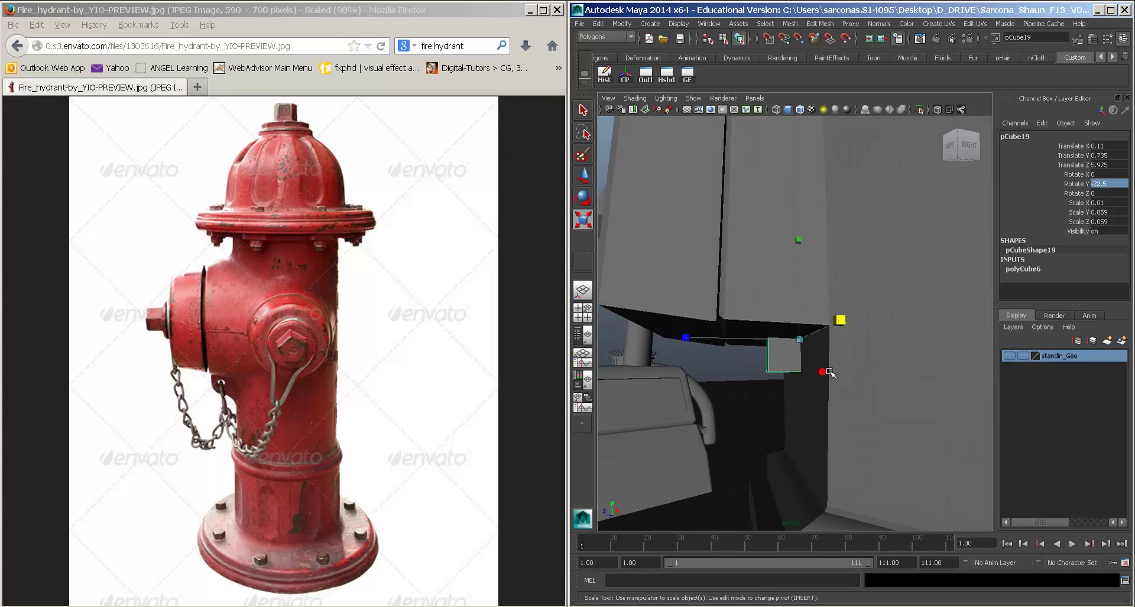
# Step: Move the plate beneath the front outlet to about 0.727 in Y and 5.985 in Z, against the body face
pyautogui.keyDown('alt'); pyautogui.moveTo(830, 371); pyautogui.dragTo(824, 373); pyautogui.keyUp('alt')
pyautogui.keyDown('alt'); pyautogui.moveTo(823, 373); pyautogui.dragTo(844, 368, button='right'); pyautogui.keyUp('alt')
pyautogui.press('w')
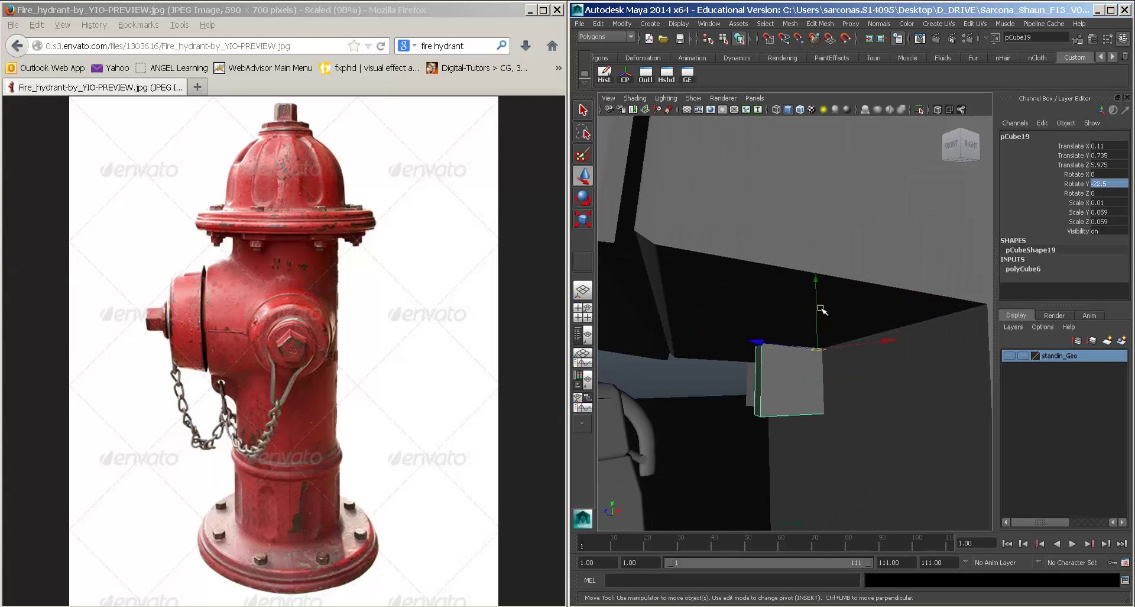
pyautogui.moveTo(817, 307); pyautogui.dragTo(815, 326)
pyautogui.keyDown('alt'); pyautogui.moveTo(800, 353); pyautogui.dragTo(793, 354); pyautogui.keyUp('alt')
pyautogui.moveTo(777, 366); pyautogui.dragTo(862, 359)
pyautogui.keyDown('alt'); pyautogui.moveTo(887, 358); pyautogui.dragTo(863, 361, button='middle'); pyautogui.keyUp('alt')
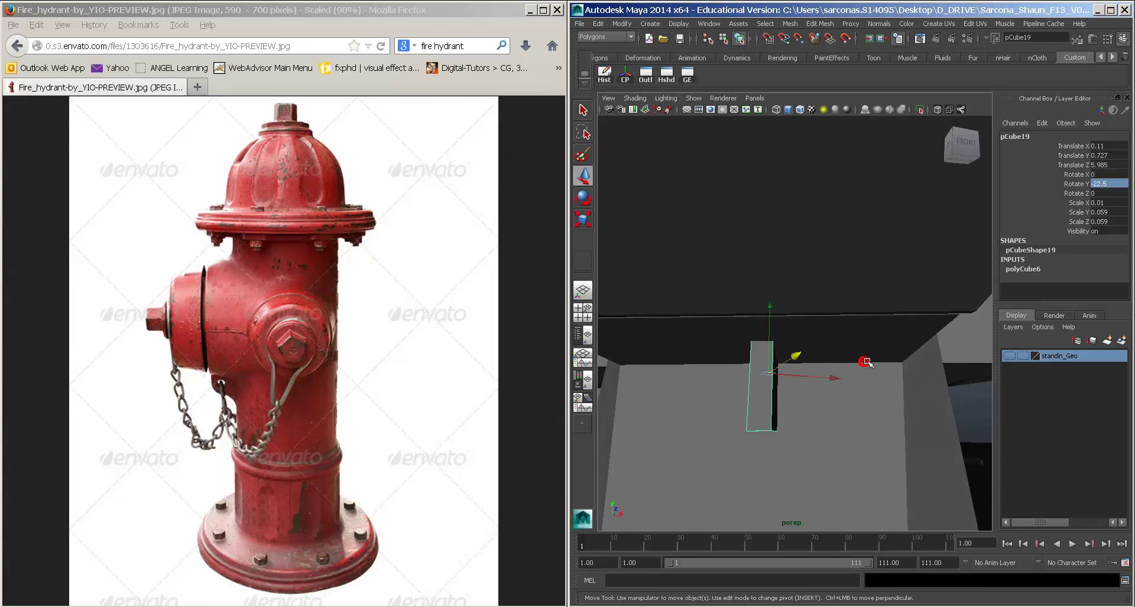
# Step: Examine the plate's alignment with the hydrant body in the front view and in the top view's wireframe
pyautogui.press('space')
pyautogui.moveTo(866, 361); pyautogui.dragTo(862, 380)
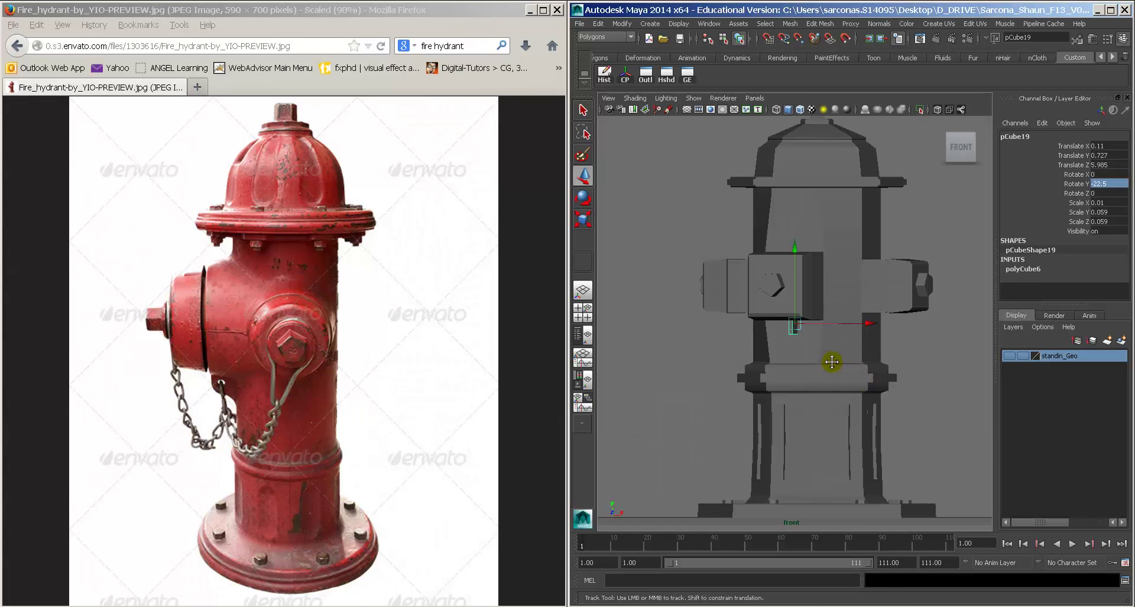
pyautogui.keyDown('alt'); pyautogui.moveTo(832, 362); pyautogui.dragTo(996, 399, button='right'); pyautogui.keyUp('alt')
pyautogui.keyDown('alt'); pyautogui.moveTo(996, 399); pyautogui.dragTo(998, 400); pyautogui.keyUp('alt')
pyautogui.keyDown('alt'); pyautogui.moveTo(867, 355); pyautogui.dragTo(861, 363, button='middle'); pyautogui.keyUp('alt')
pyautogui.press('space')
pyautogui.moveTo(861, 365); pyautogui.dragTo(827, 363)
pyautogui.press('4')
pyautogui.press('f')
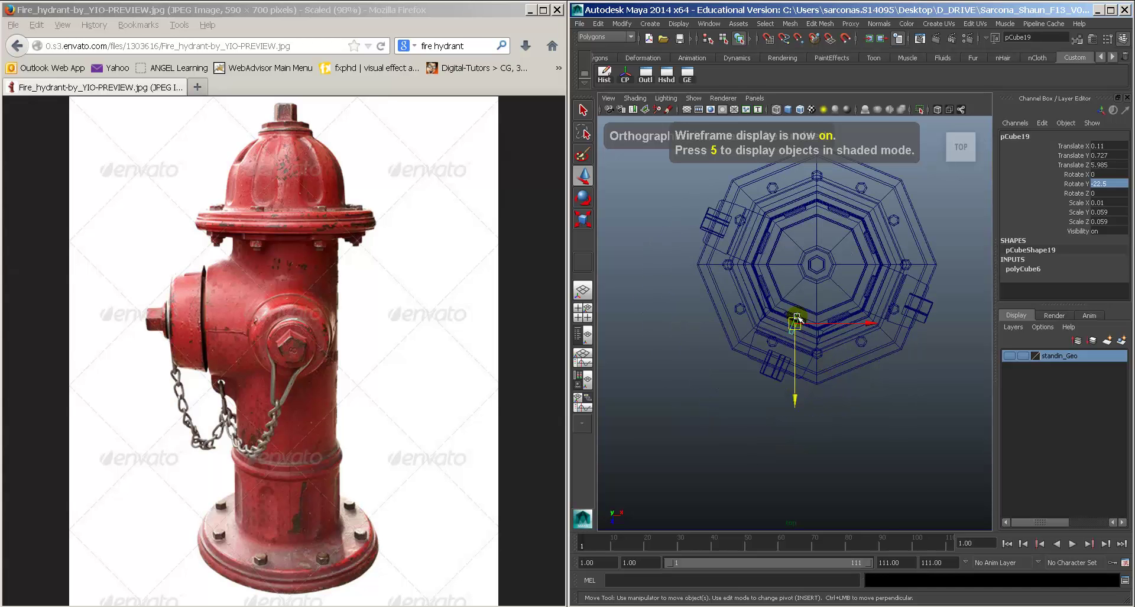
pyautogui.keyDown('alt'); pyautogui.moveTo(752, 282); pyautogui.dragTo(840, 384, button='right'); pyautogui.keyUp('alt')
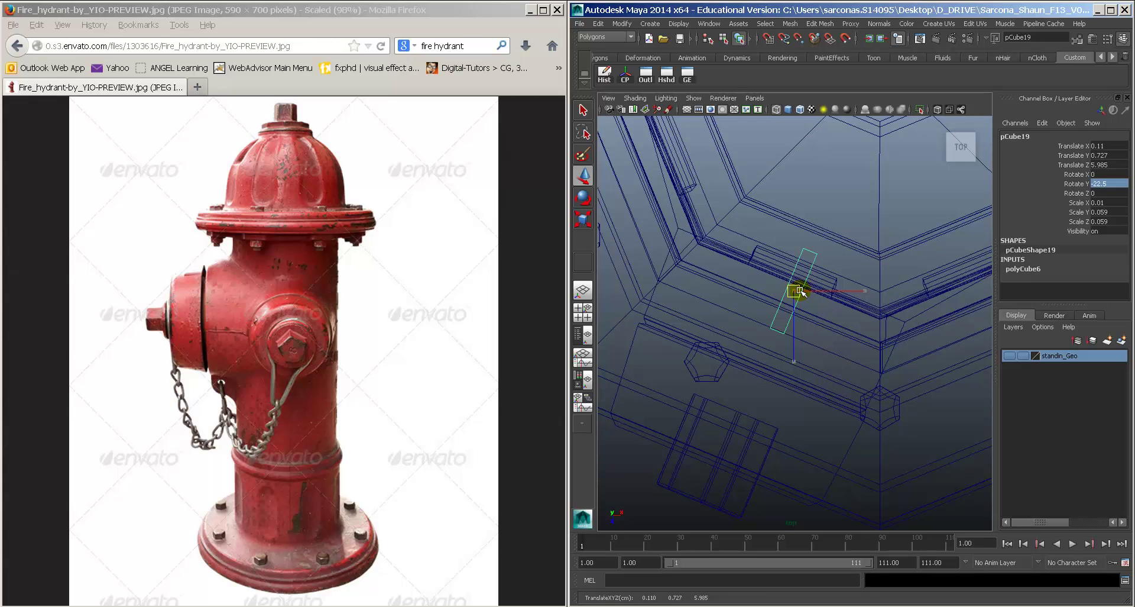
pyautogui.press('space')
pyautogui.moveTo(800, 290); pyautogui.dragTo(798, 263)
pyautogui.press('5')
# Step: Delete the plate's hidden faces where it meets the hydrant
pyautogui.moveTo(782, 325)
pyautogui.keyDown('alt'); pyautogui.mouseDown()
pyautogui.moveTo(805, 345)
pyautogui.moveTo(680, 357)
pyautogui.mouseUp(); pyautogui.keyUp('alt')
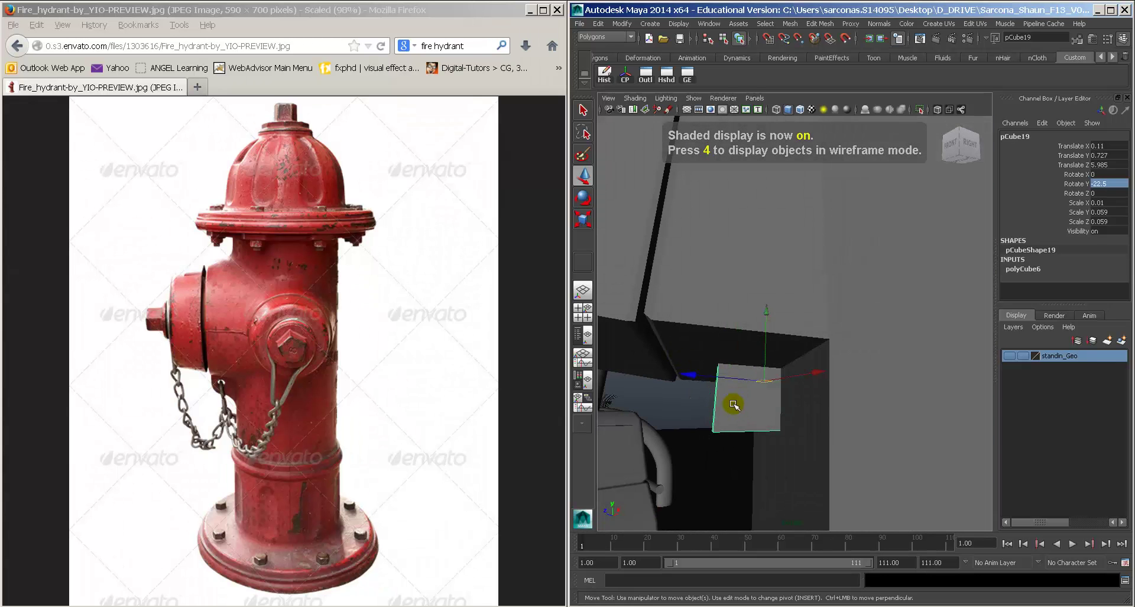
pyautogui.keyDown('alt'); pyautogui.moveTo(733, 404); pyautogui.dragTo(733, 395, button='middle'); pyautogui.keyUp('alt')
pyautogui.moveTo(733, 395); pyautogui.dragTo(741, 371, button='right')
pyautogui.press('4')
pyautogui.click(766, 312)
pyautogui.keyDown('alt'); pyautogui.moveTo(767, 313); pyautogui.dragTo(819, 340); pyautogui.keyUp('alt')
pyautogui.click(828, 376)
pyautogui.moveTo(798, 383)
pyautogui.keyDown('alt'); pyautogui.mouseDown()
pyautogui.moveTo(751, 400)
pyautogui.moveTo(719, 389)
pyautogui.mouseUp(); pyautogui.keyUp('alt')
# Step: Bevel the plate's outer lower edge
pyautogui.press('5')
pyautogui.moveTo(720, 388); pyautogui.dragTo(720, 325, button='right')
pyautogui.keyDown('alt'); pyautogui.moveTo(710, 379); pyautogui.dragTo(767, 373); pyautogui.keyUp('alt')
pyautogui.click(728, 410)
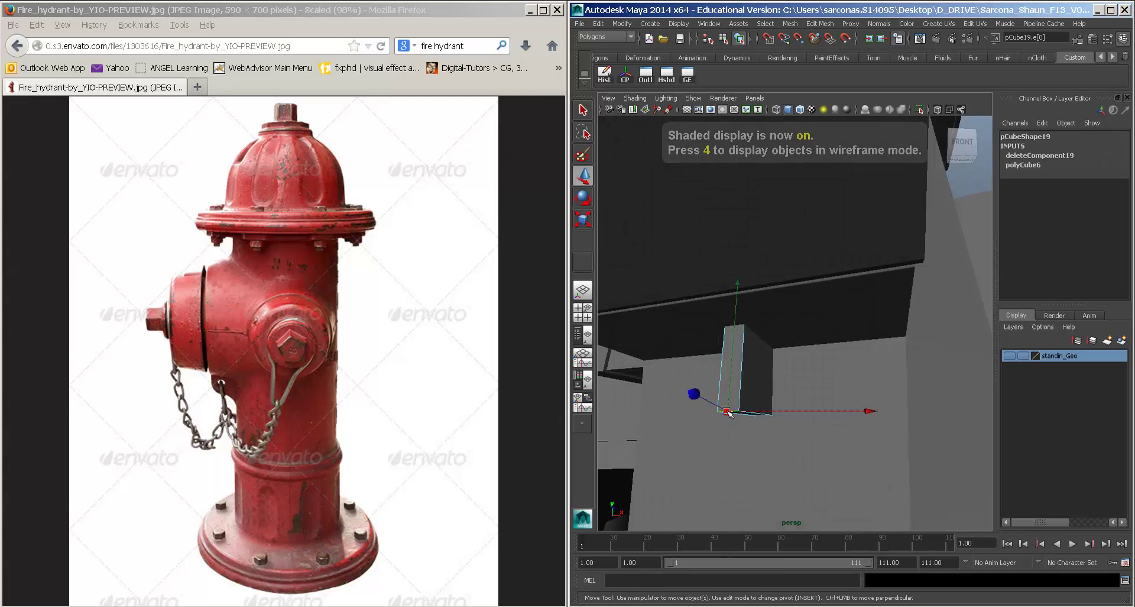
pyautogui.press('space')
pyautogui.moveTo(666, 390); pyautogui.dragTo(657, 562)
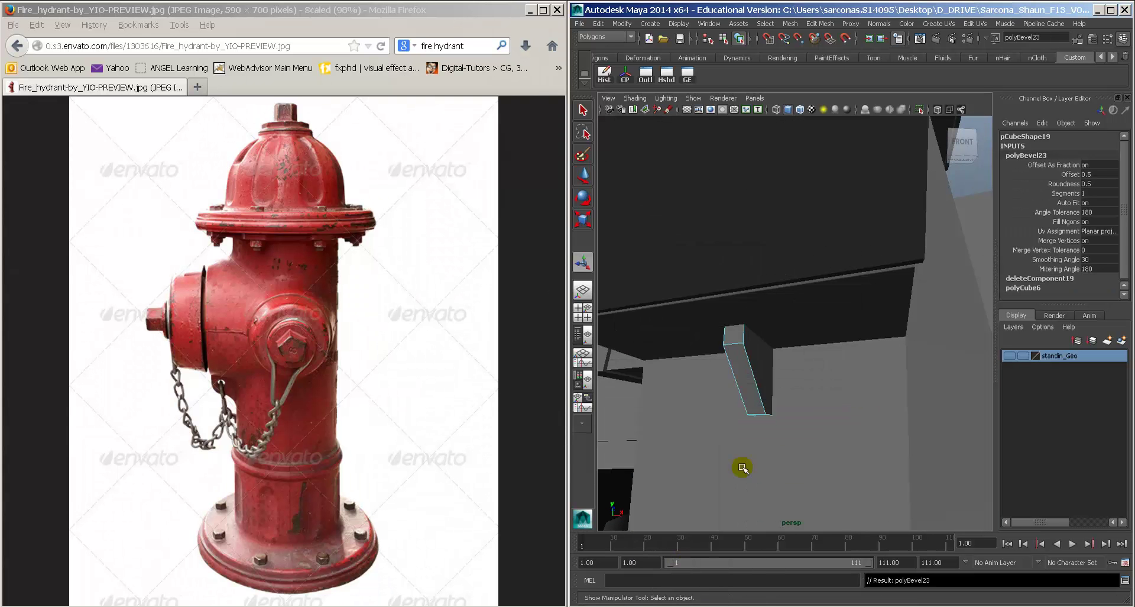
# Step: Set the plate edge bevel's offset to 0.3 and its segments to 5
pyautogui.scroll(3, 740, 464)
pyautogui.keyDown('alt'); pyautogui.moveTo(941, 275); pyautogui.dragTo(958, 249); pyautogui.keyUp('alt')
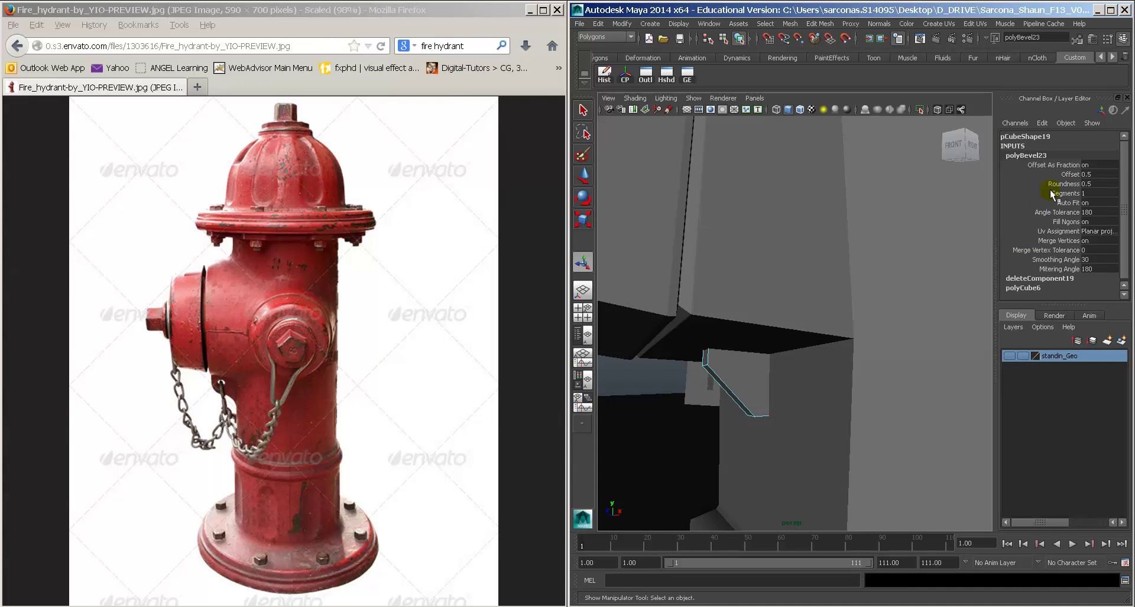
pyautogui.click(1070, 174)
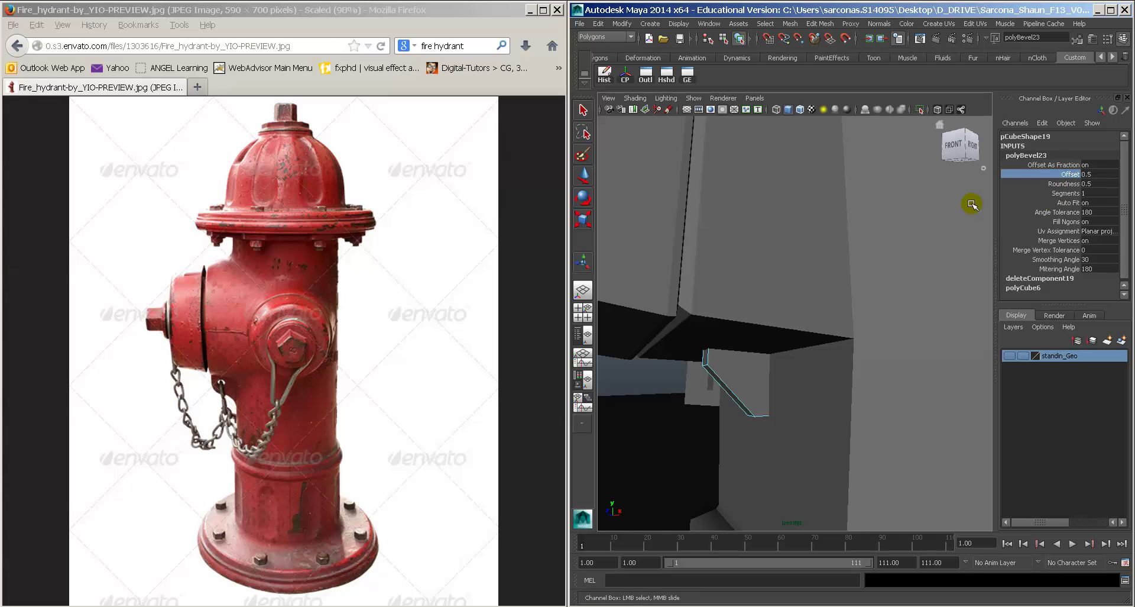
pyautogui.click(1058, 193)
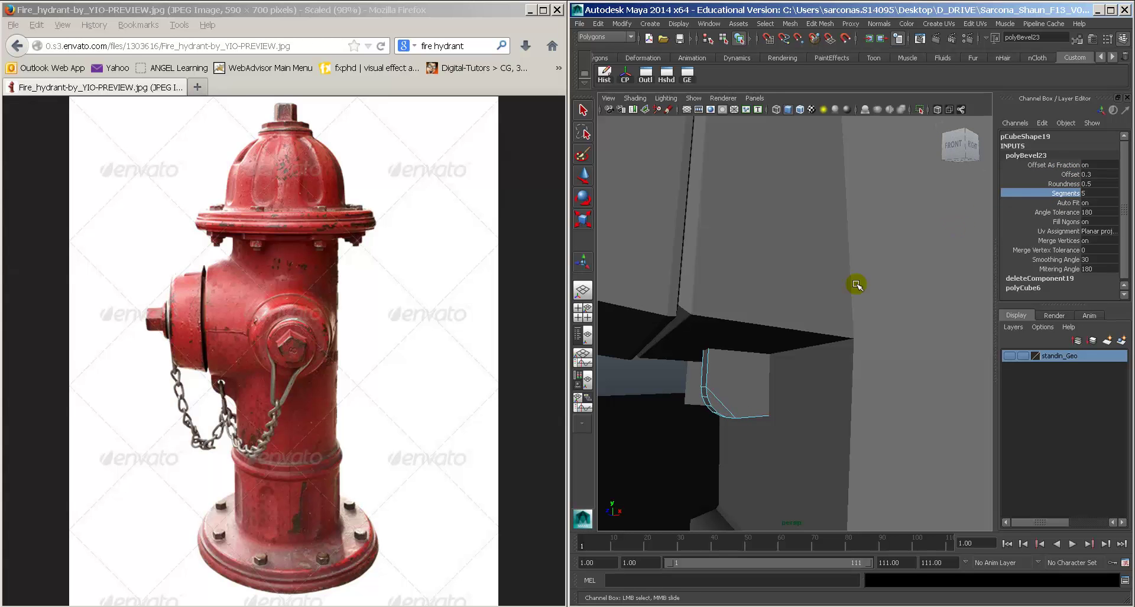
pyautogui.keyDown('alt'); pyautogui.moveTo(856, 284); pyautogui.dragTo(786, 299); pyautogui.keyUp('alt')
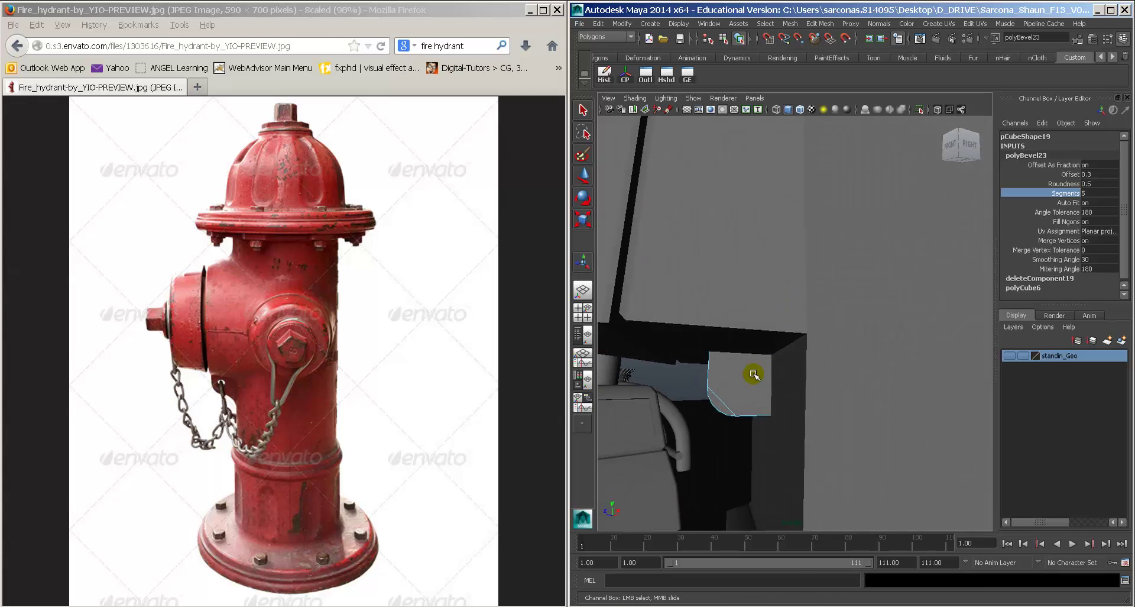
# Step: Lower the plate's two bottom vertices next to the body so its underside slopes down toward the body
pyautogui.moveTo(751, 387); pyautogui.dragTo(698, 339, button='right')
pyautogui.press('4')
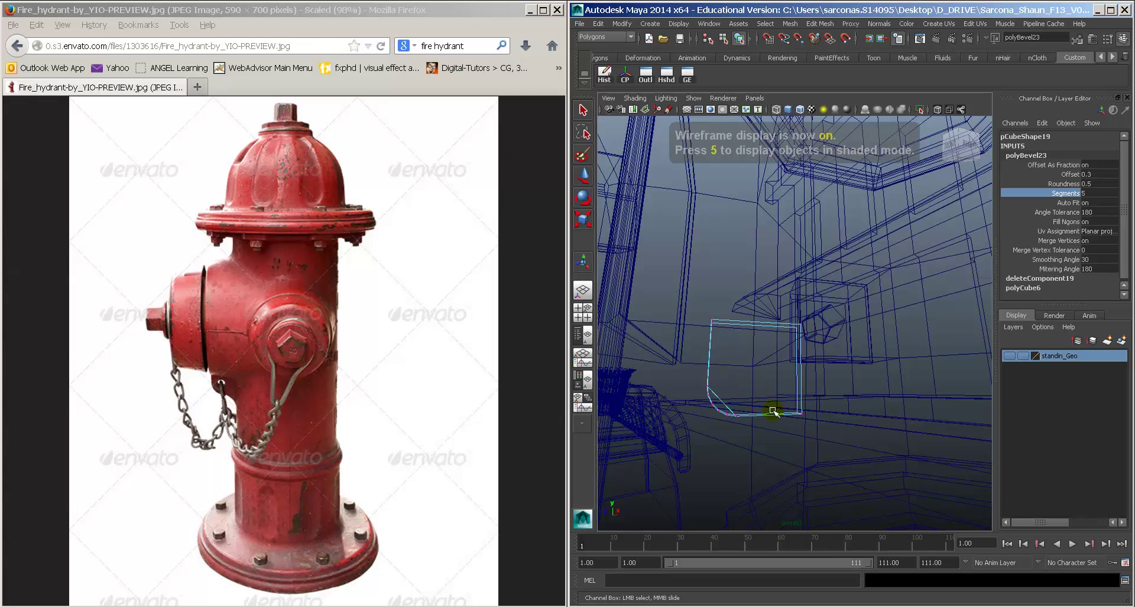
pyautogui.moveTo(773, 399); pyautogui.dragTo(807, 421)
pyautogui.press('w')
pyautogui.moveTo(799, 376); pyautogui.dragTo(801, 384)
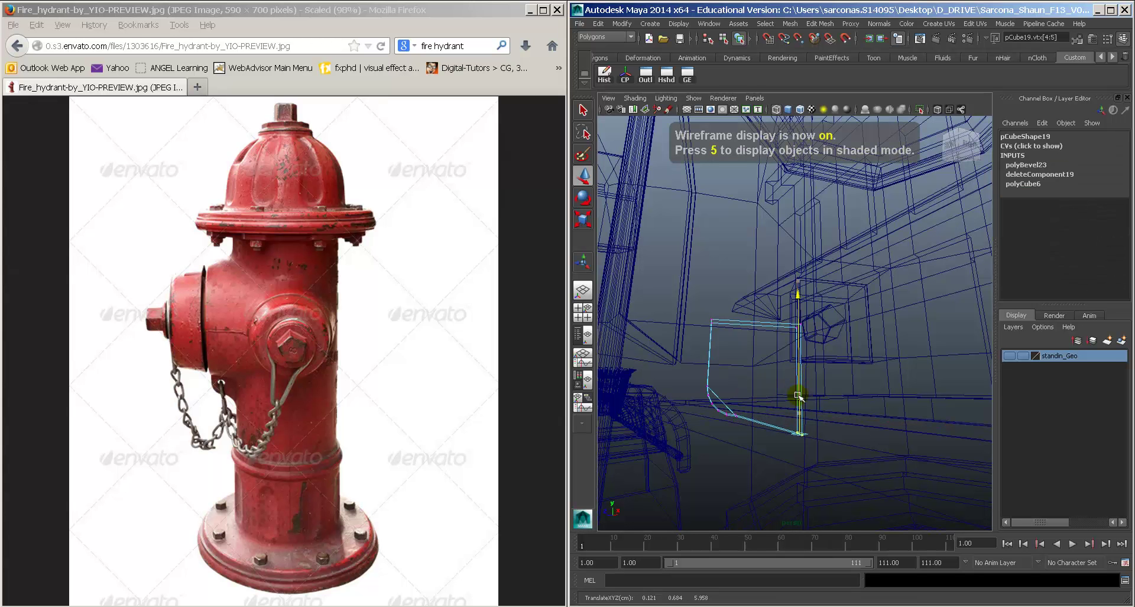
# Step: Thin the plate by scaling it along X to about 0.006 and delete its construction history
pyautogui.press('5')
pyautogui.moveTo(731, 395); pyautogui.dragTo(742, 388, button='right')
pyautogui.click(735, 390)
pyautogui.keyDown('alt'); pyautogui.moveTo(735, 389); pyautogui.dragTo(895, 370); pyautogui.keyUp('alt')
pyautogui.press('r')
pyautogui.keyDown('alt'); pyautogui.moveTo(906, 330); pyautogui.dragTo(778, 369); pyautogui.keyUp('alt')
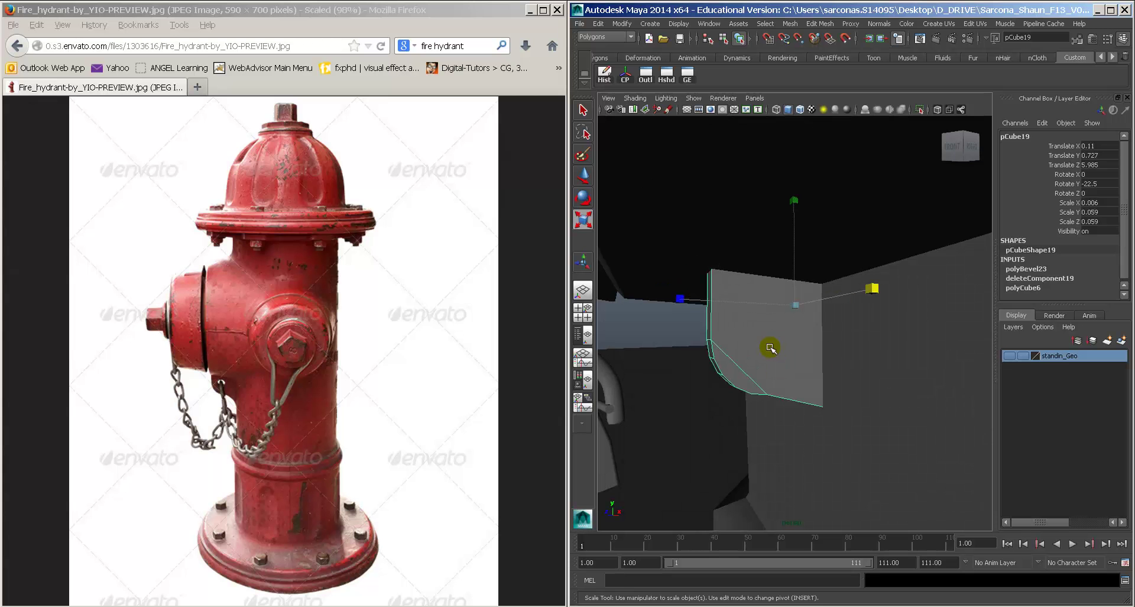
pyautogui.click(603, 76)
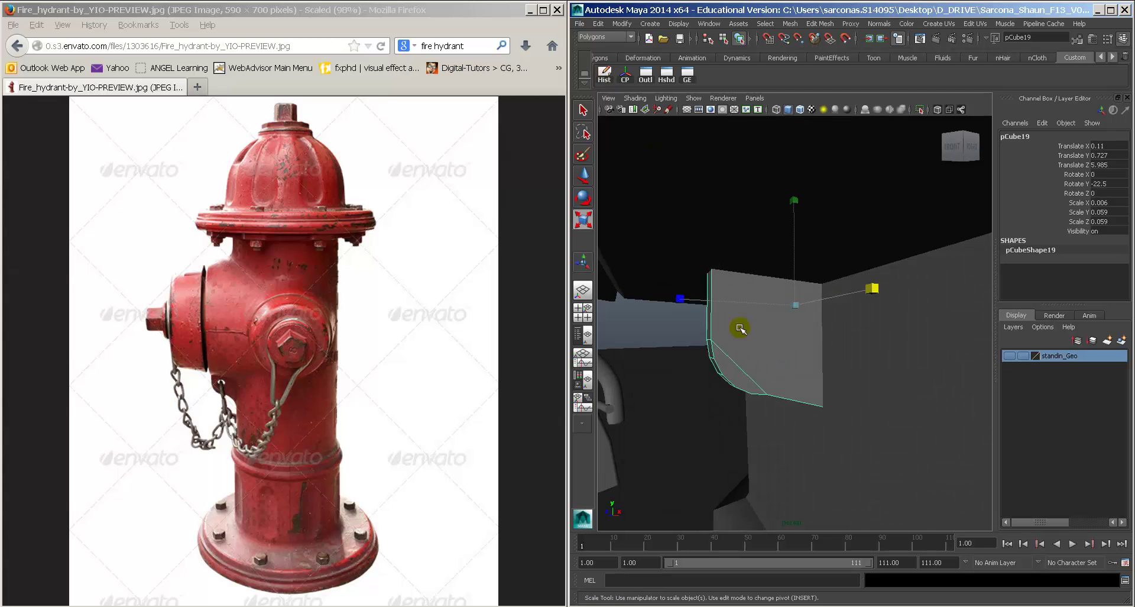
# Step: Create a polygon cylinder, scale it uniformly to about 0.011 and move it beside the plate to about 0.102, 0.709, 6.013
pyautogui.keyDown('alt'); pyautogui.moveTo(739, 327); pyautogui.dragTo(901, 349); pyautogui.keyUp('alt')
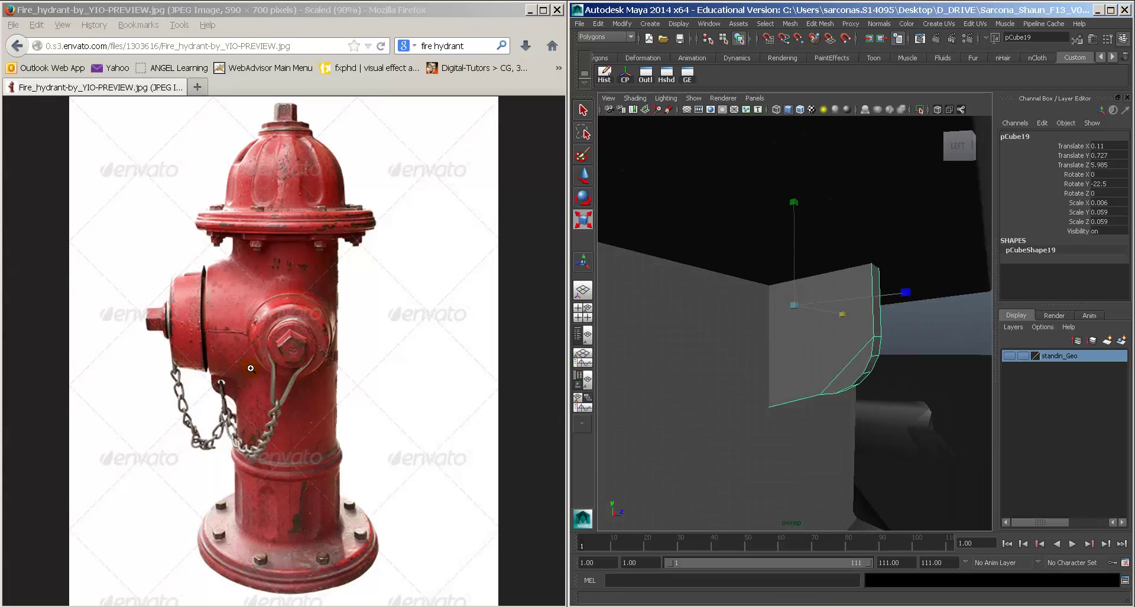
pyautogui.keyDown('alt'); pyautogui.moveTo(811, 350); pyautogui.dragTo(670, 353); pyautogui.keyUp('alt')
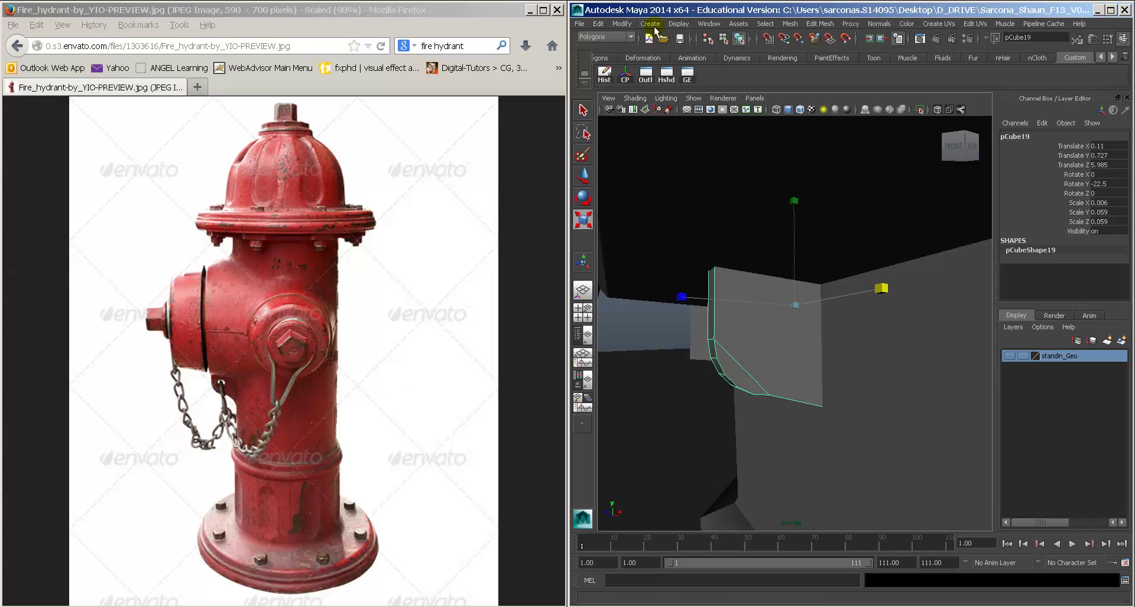
pyautogui.click(650, 24)
pyautogui.moveTo(664, 46)
pyautogui.click(785, 71)
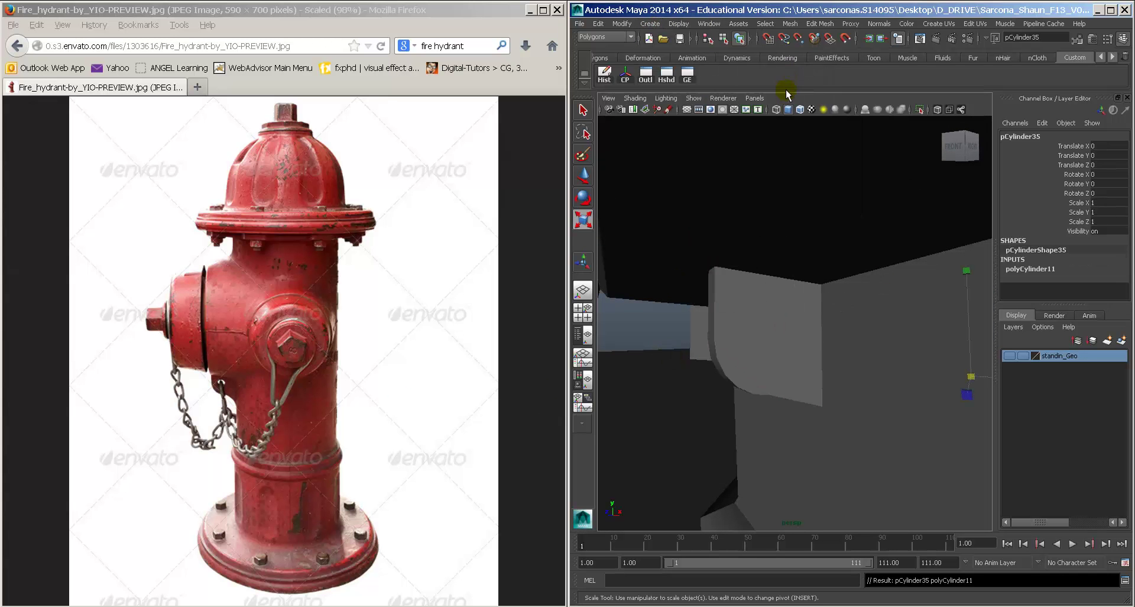
pyautogui.moveTo(816, 148); pyautogui.dragTo(869, 256, button='middle')
pyautogui.press('w')
pyautogui.moveTo(727, 337); pyautogui.dragTo(642, 329, button='middle')
pyautogui.press('r')
# Step: Set the cylinder's Z rotation to 90 degrees and its X rotation to -22.5 degrees
pyautogui.press('e')
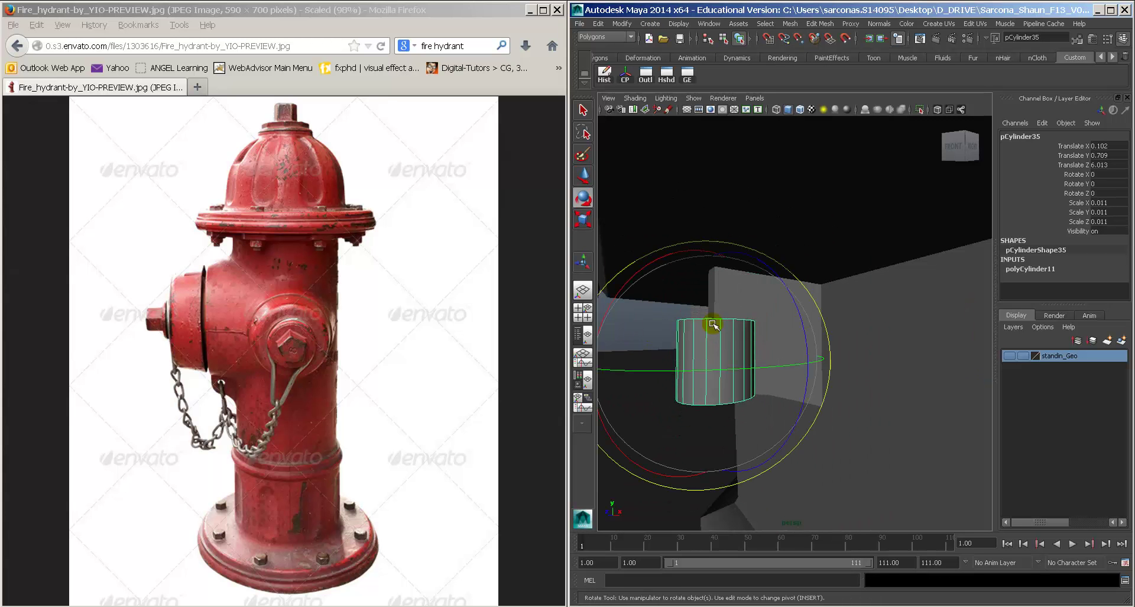
pyautogui.moveTo(779, 299); pyautogui.dragTo(1082, 304)
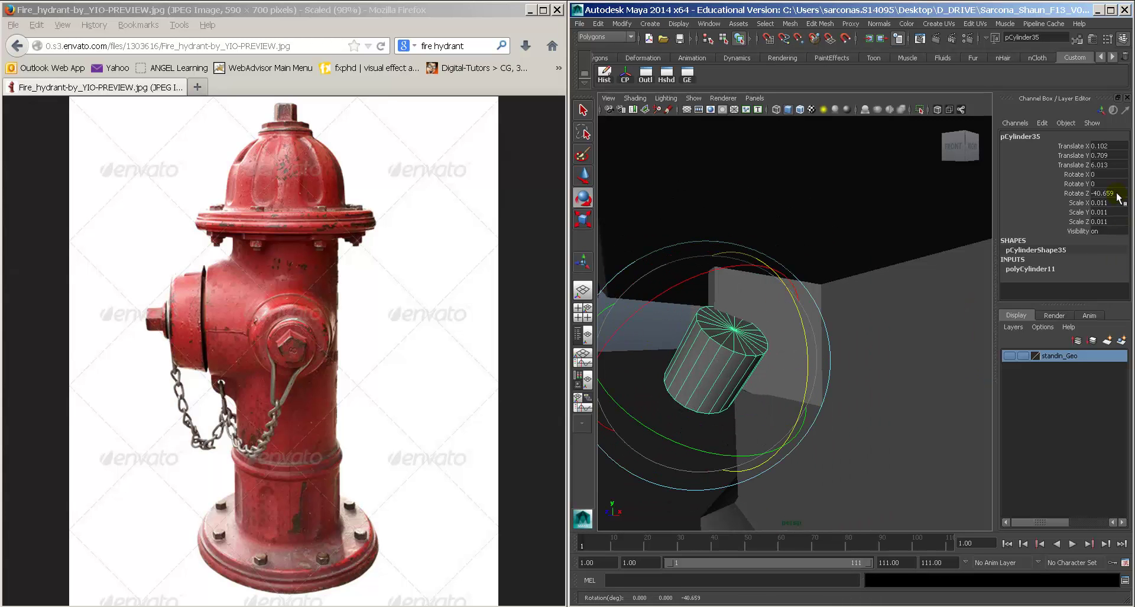
pyautogui.press('Return')
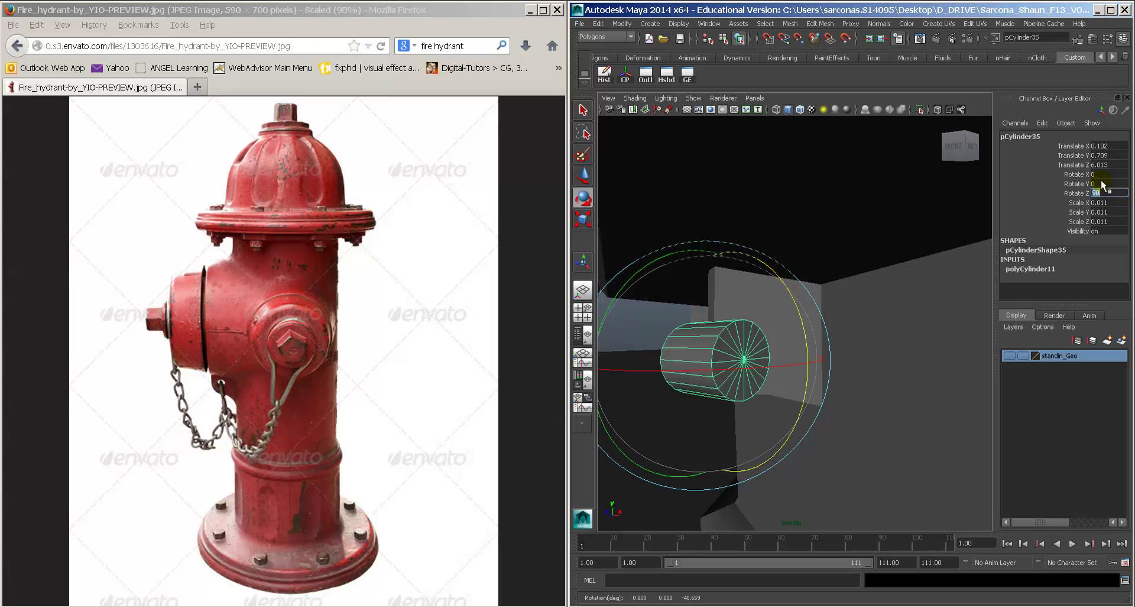
pyautogui.moveTo(798, 367); pyautogui.dragTo(783, 371)
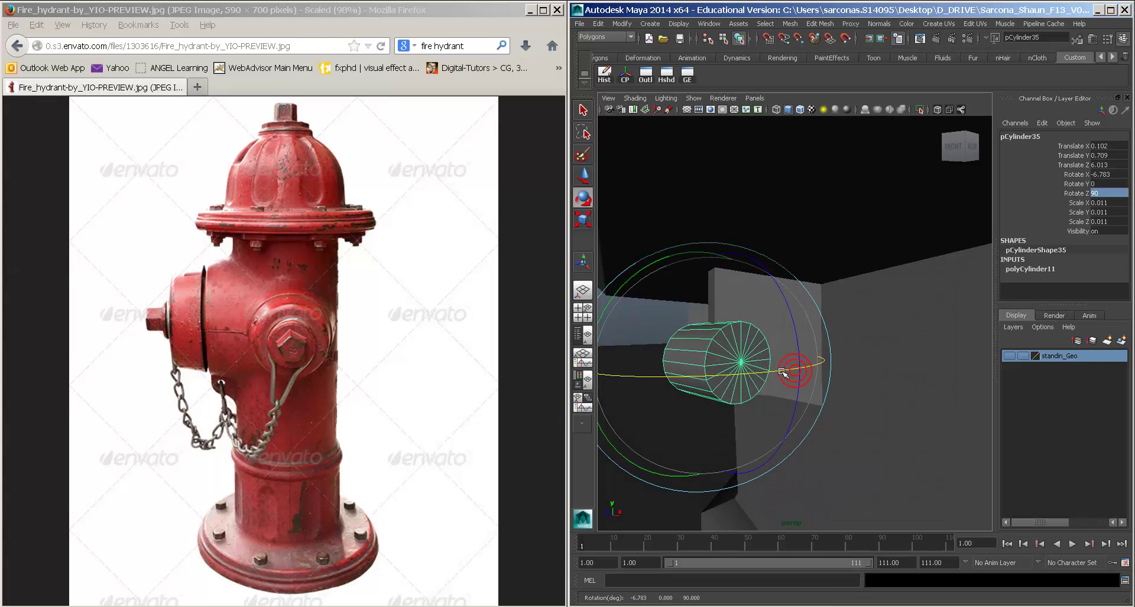
pyautogui.doubleClick(1107, 174)
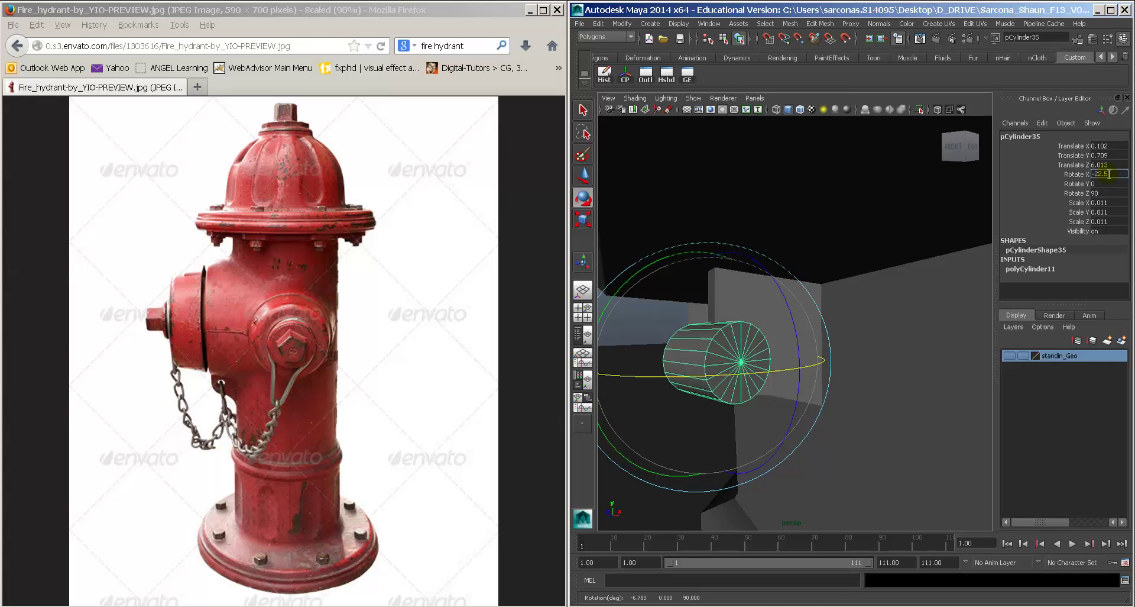
pyautogui.press('Return')
# Step: Move the cylinder onto the plate's rounded end, to about 0.717 in Y and 6.002 in Z
pyautogui.press('f')
pyautogui.press('w')
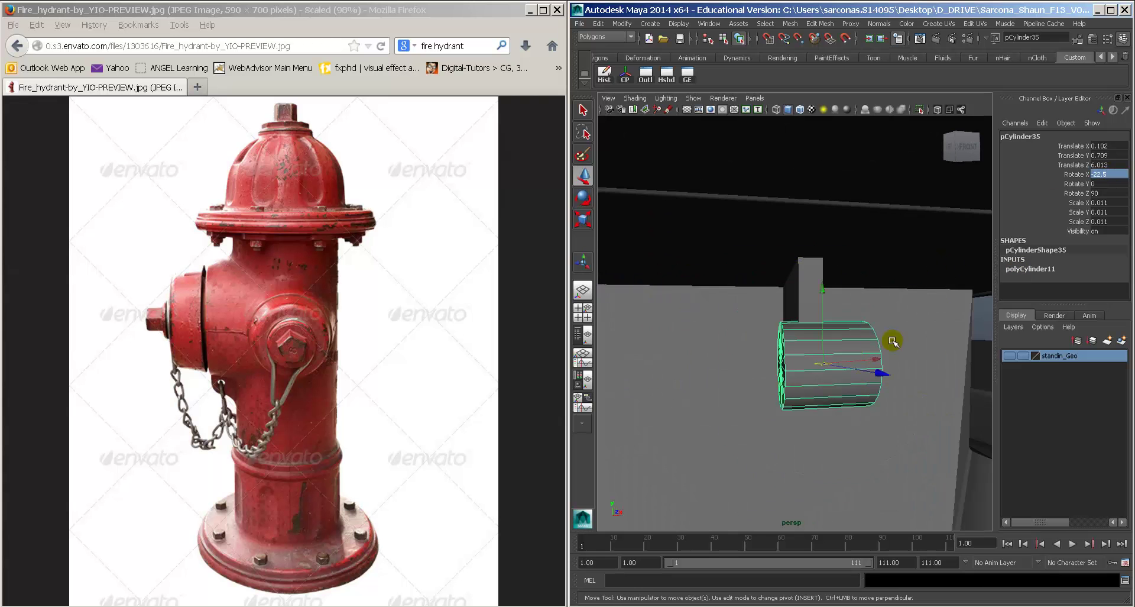
pyautogui.keyDown('alt'); pyautogui.moveTo(893, 341); pyautogui.dragTo(831, 368); pyautogui.keyUp('alt')
pyautogui.moveTo(805, 329); pyautogui.dragTo(763, 325)
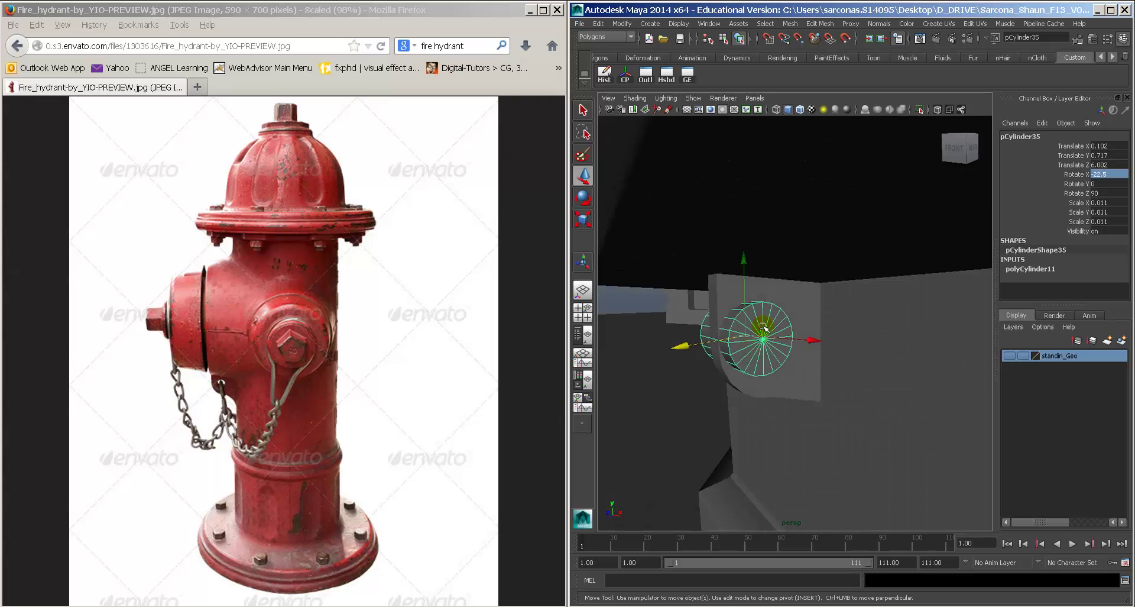
# Step: Reset the Move tool to its default settings
pyautogui.doubleClick(584, 176)
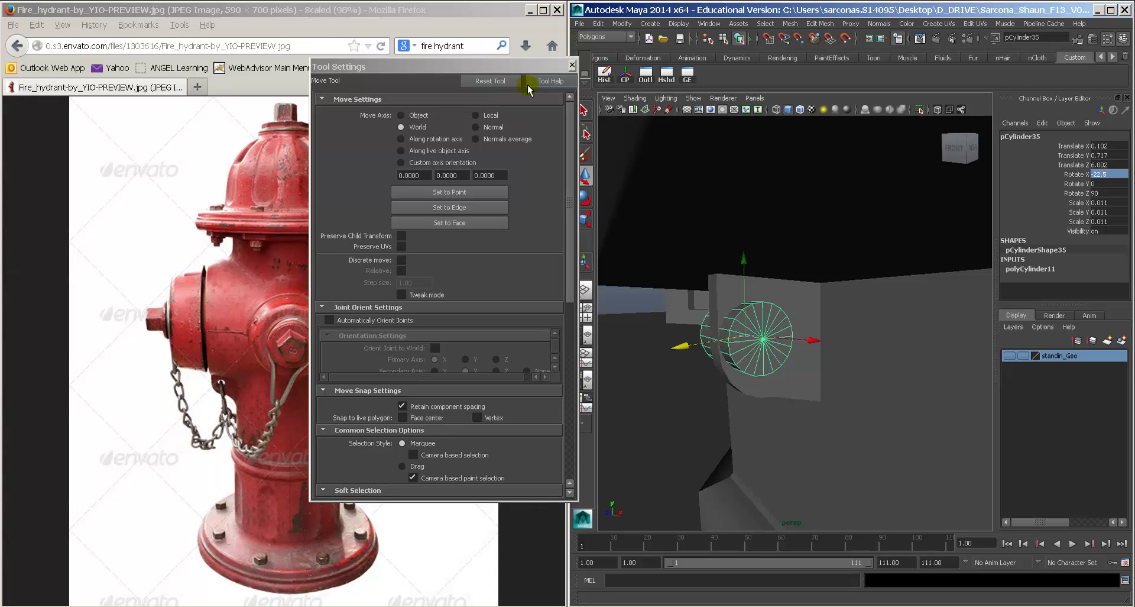
pyautogui.click(491, 81)
pyautogui.click(571, 66)
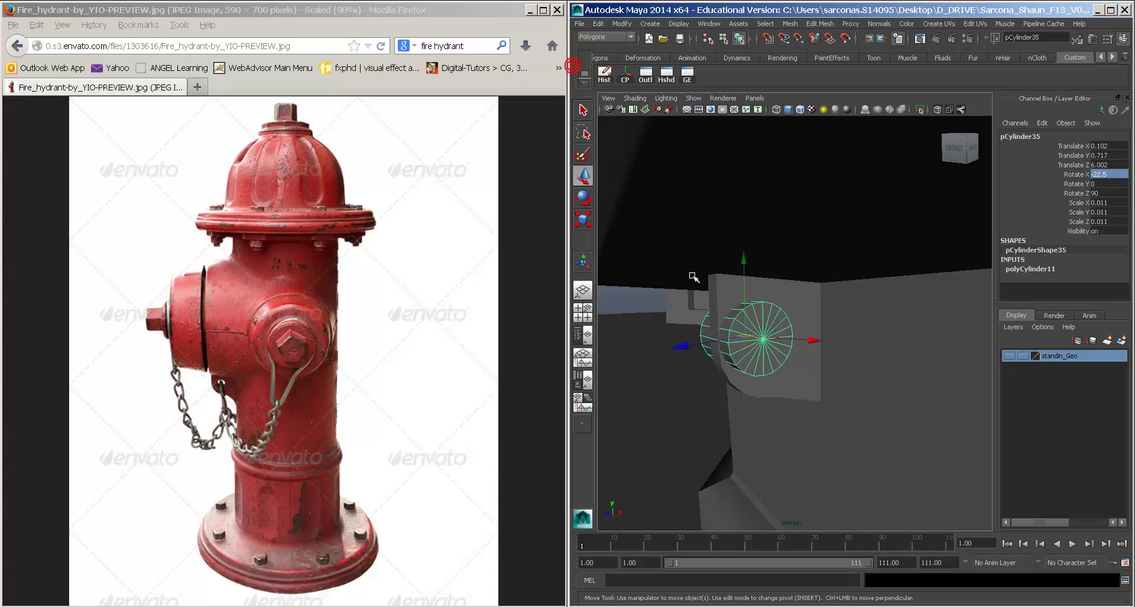
# Step: Shrink the cylinder uniformly to about 0.006 and move it across the plate, to about 0.106 in X and 5.994 in Z
pyautogui.press('space')
pyautogui.keyDown('alt'); pyautogui.moveTo(695, 276); pyautogui.dragTo(773, 319); pyautogui.keyUp('alt')
pyautogui.press('4')
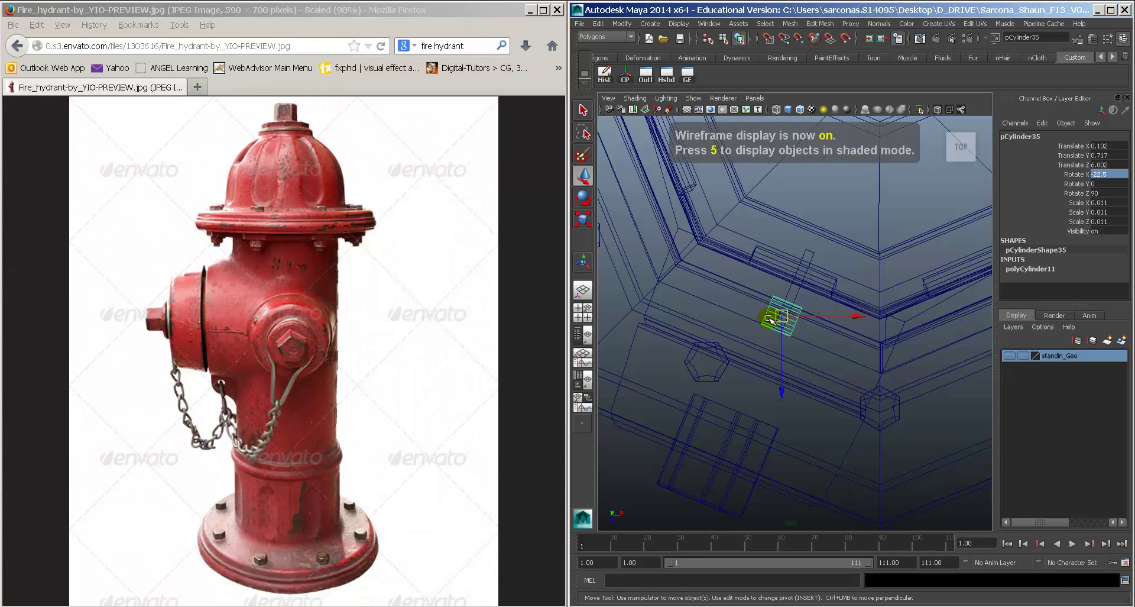
pyautogui.scroll(-5, 769, 318)
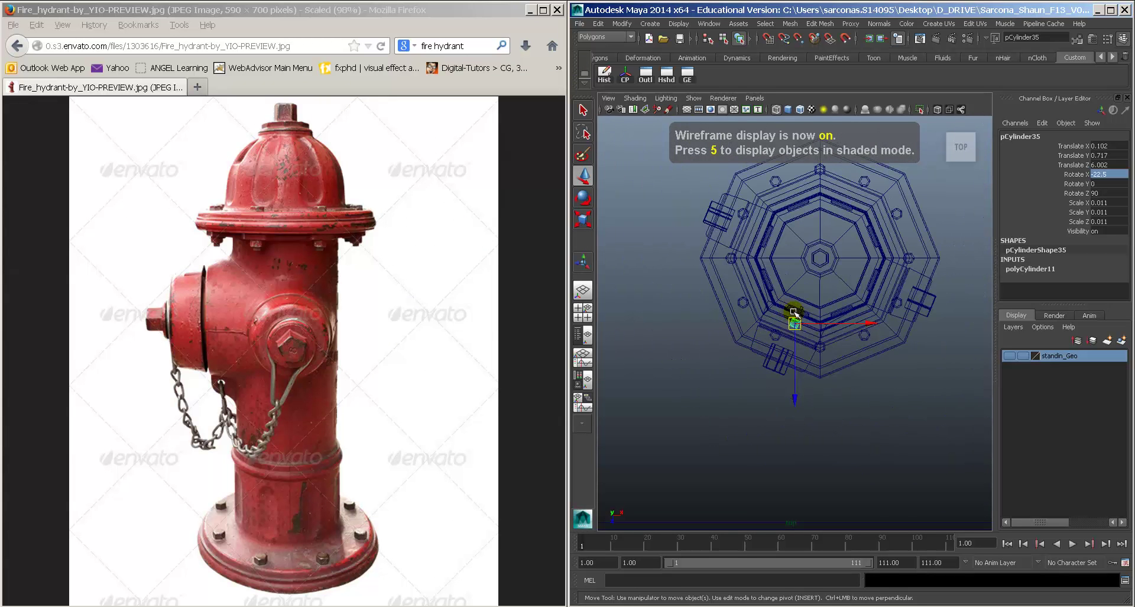
pyautogui.scroll(8, 794, 312)
pyautogui.press('r')
pyautogui.moveTo(792, 314)
pyautogui.mouseDown()
pyautogui.moveTo(772, 310)
pyautogui.moveTo(810, 300)
pyautogui.moveTo(811, 278)
pyautogui.moveTo(808, 314)
pyautogui.moveTo(778, 303)
pyautogui.moveTo(715, 305)
pyautogui.mouseUp()
pyautogui.press('w')
pyautogui.press('space')
pyautogui.press('5')
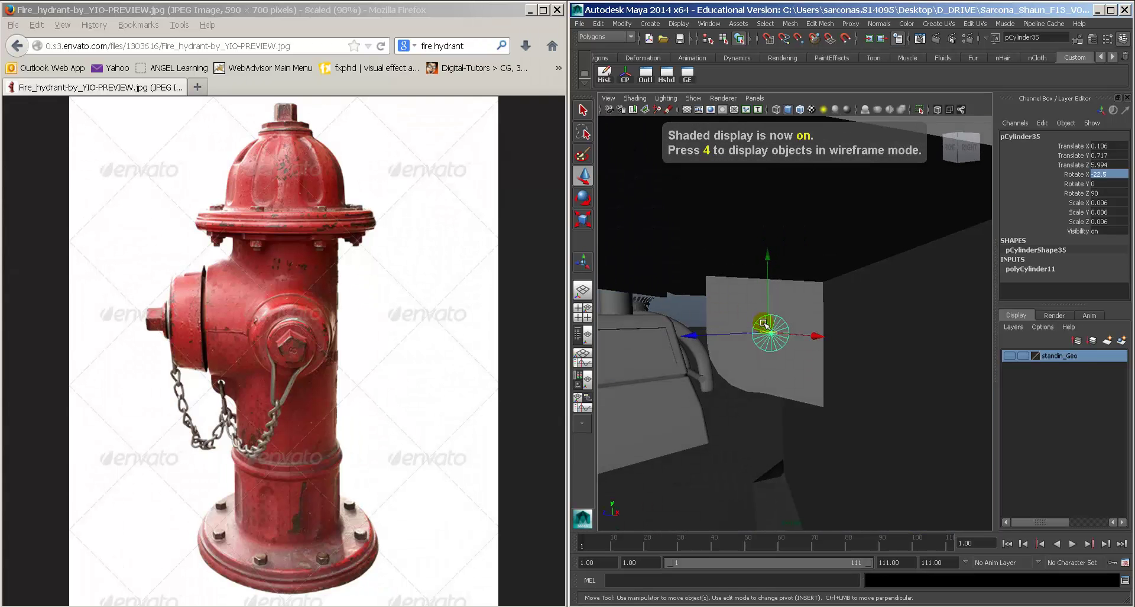
# Step: Lengthen the cylinder to about 0.009 in Y scale and move it through the plate, to about 0.103, 0.714, 6.003
pyautogui.moveTo(810, 334); pyautogui.dragTo(847, 352)
pyautogui.press('r')
pyautogui.moveTo(721, 342)
pyautogui.mouseDown()
pyautogui.moveTo(696, 342)
pyautogui.moveTo(720, 347)
pyautogui.mouseUp()
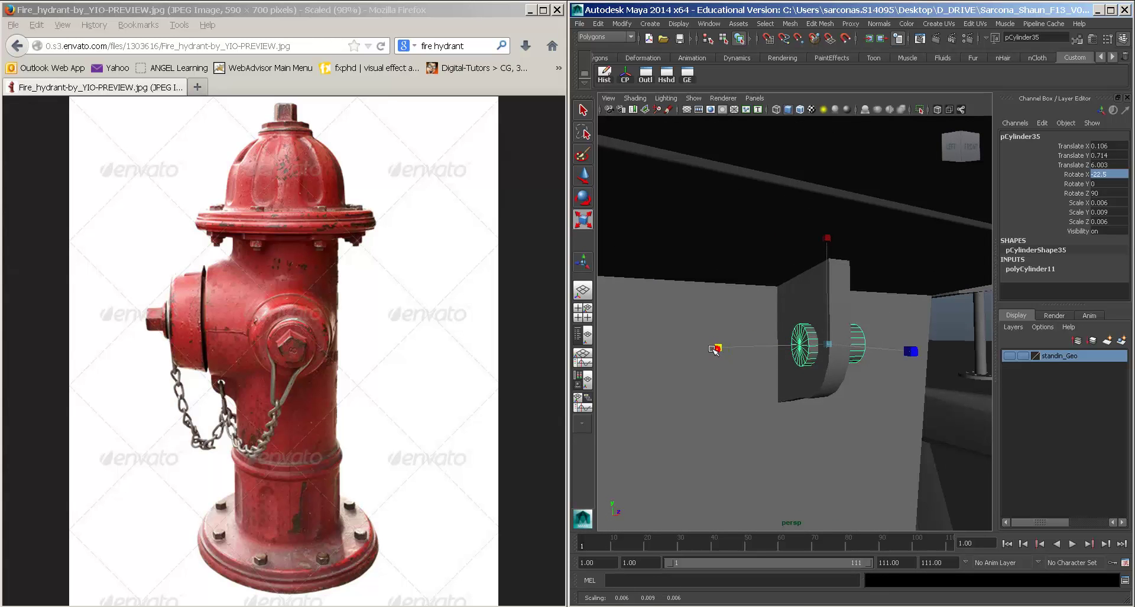
pyautogui.press('w')
pyautogui.moveTo(865, 341); pyautogui.dragTo(726, 343)
pyautogui.keyDown('alt'); pyautogui.moveTo(777, 368); pyautogui.dragTo(804, 370); pyautogui.keyUp('alt')
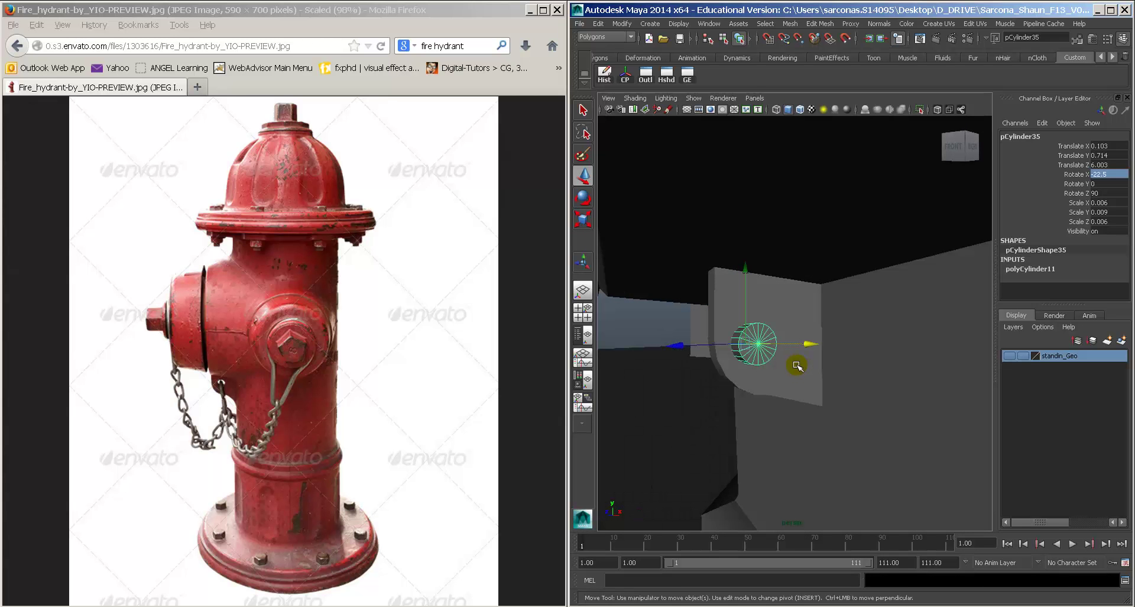
# Step: Enlarge the cylinder proportionally to about 0.008, 0.012, 0.008 and raise it to about 0.715 in Y
pyautogui.press('r')
pyautogui.moveTo(747, 344); pyautogui.dragTo(778, 359)
pyautogui.press('w')
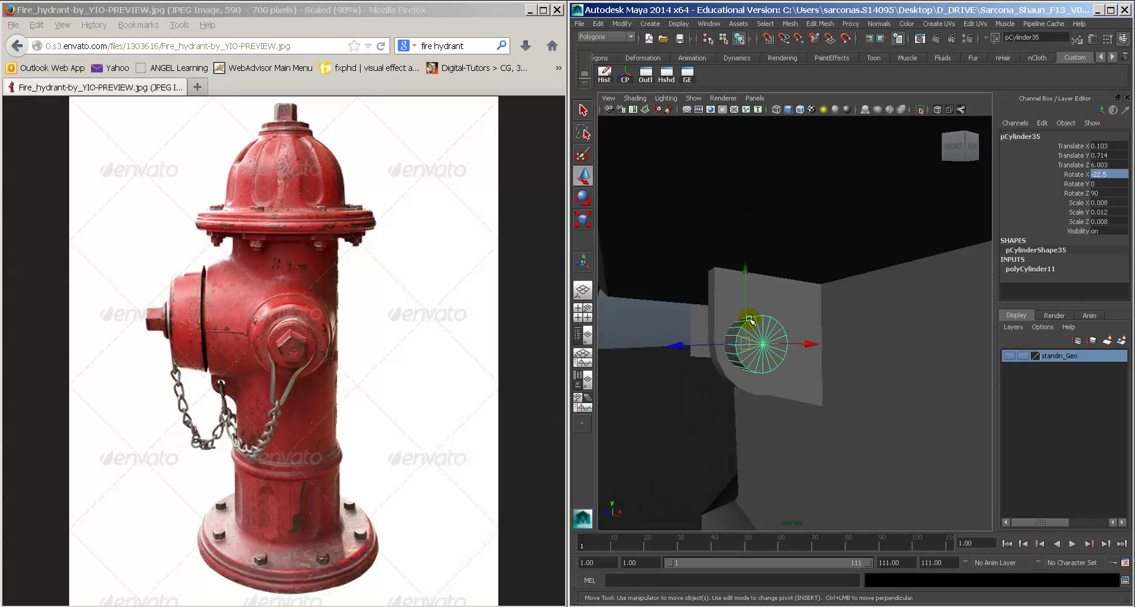
pyautogui.moveTo(747, 312); pyautogui.dragTo(748, 308)
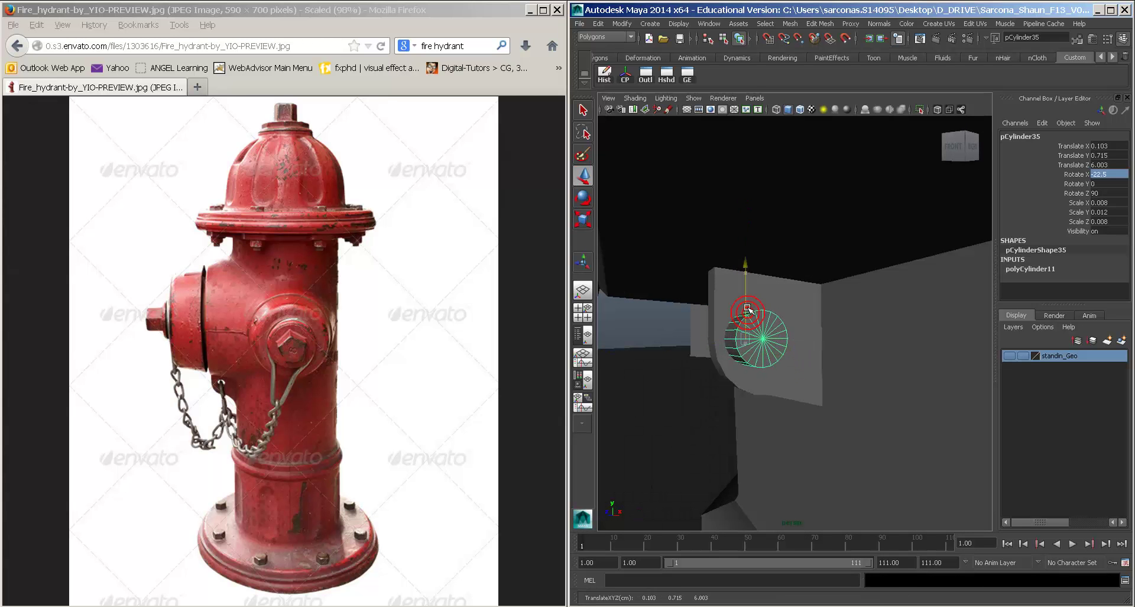
# Step: Delete the construction history of the plate and cylinder, and subtract the cylinder from the plate with a Boolean Difference
pyautogui.click(782, 373)
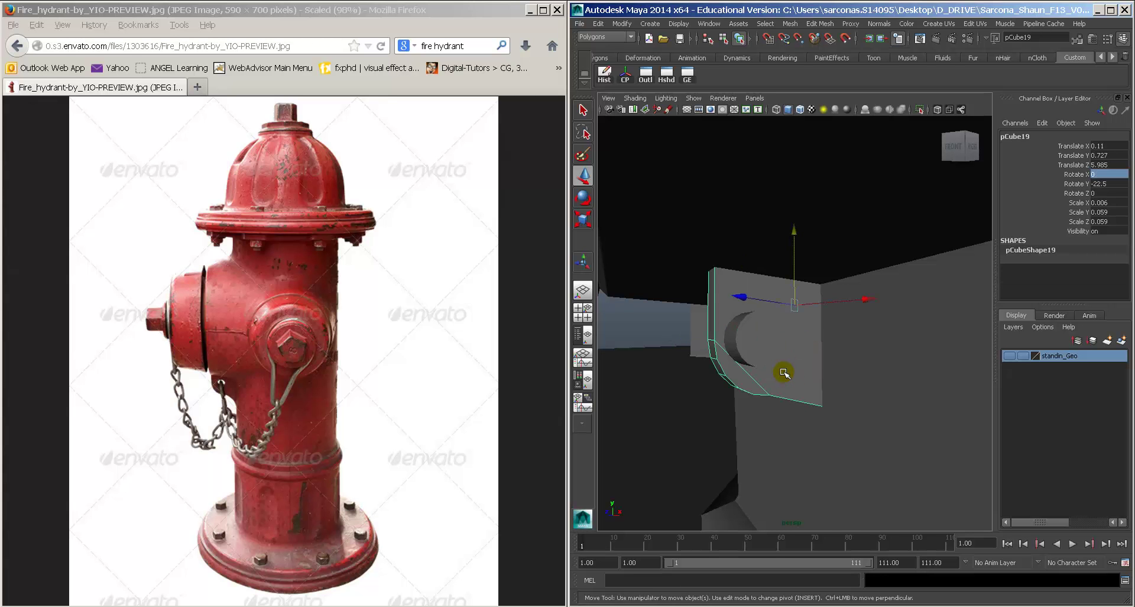
pyautogui.click(756, 346)
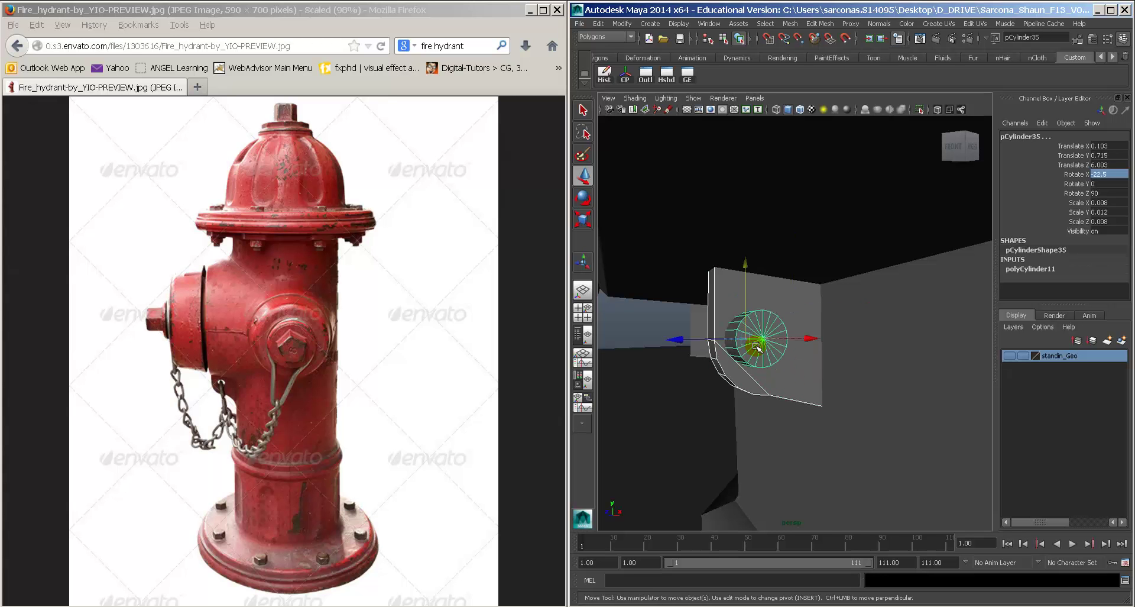
pyautogui.click(604, 74)
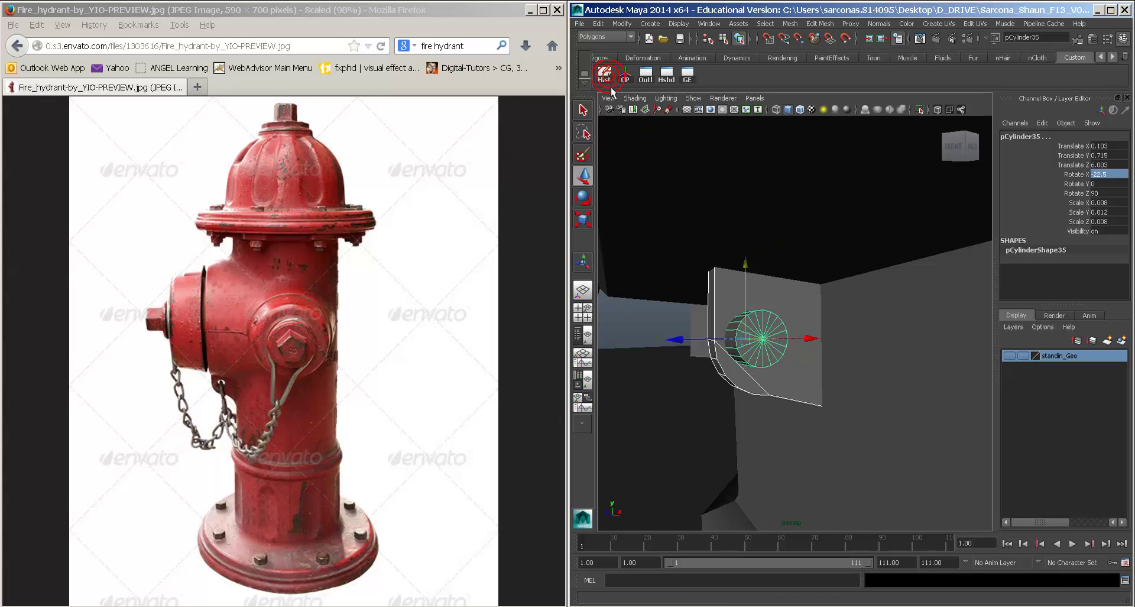
pyautogui.click(792, 23)
pyautogui.moveTo(831, 76)
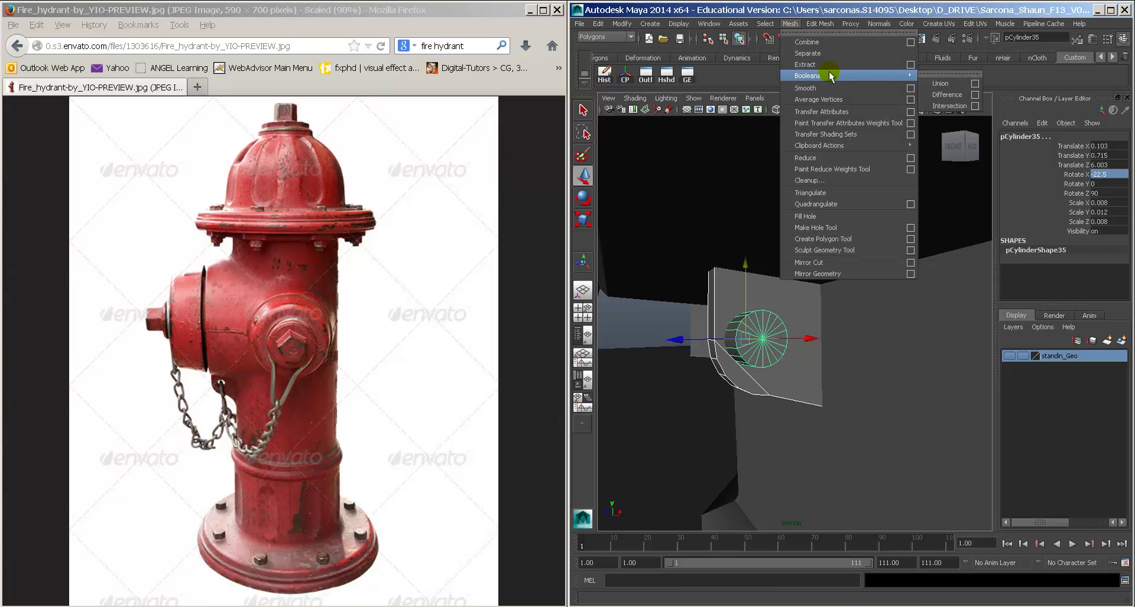
pyautogui.click(949, 94)
pyautogui.keyDown('alt'); pyautogui.moveTo(791, 317); pyautogui.dragTo(717, 321); pyautogui.keyUp('alt')
pyautogui.click(681, 324)
# Step: Select the edge loops around both rims of the plate's hole, excluding the stray outline edges, and bevel them
pyautogui.moveTo(778, 338)
pyautogui.keyDown('alt'); pyautogui.mouseDown()
pyautogui.moveTo(869, 337)
pyautogui.moveTo(801, 332)
pyautogui.moveTo(788, 311)
pyautogui.moveTo(791, 322)
pyautogui.moveTo(760, 319)
pyautogui.moveTo(771, 319)
pyautogui.mouseUp(); pyautogui.keyUp('alt')
pyautogui.click(800, 335)
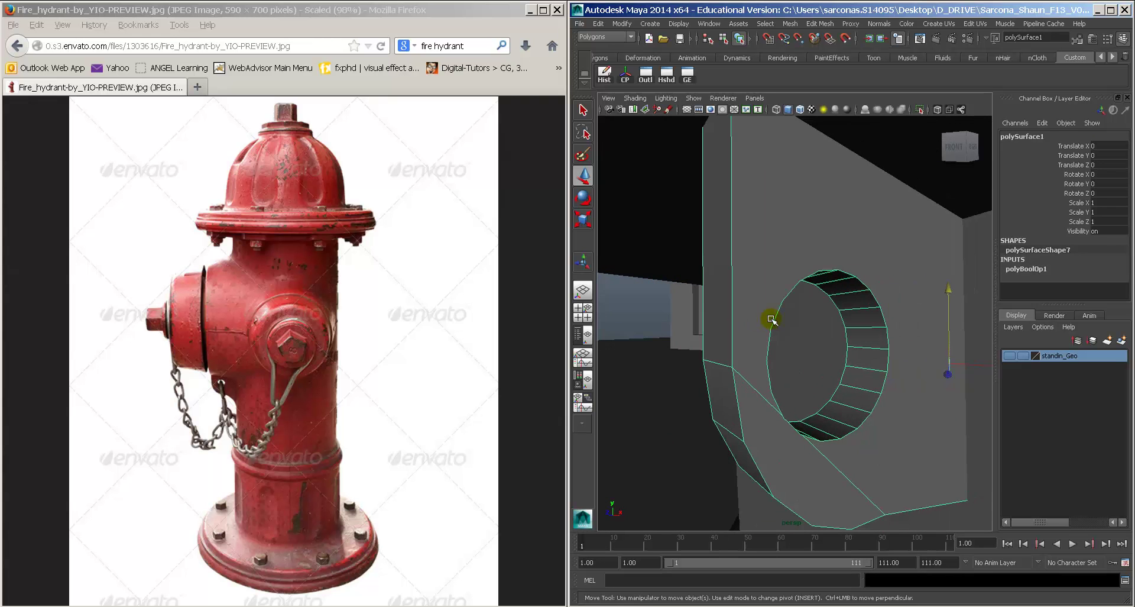
pyautogui.moveTo(846, 275); pyautogui.dragTo(845, 249, button='right')
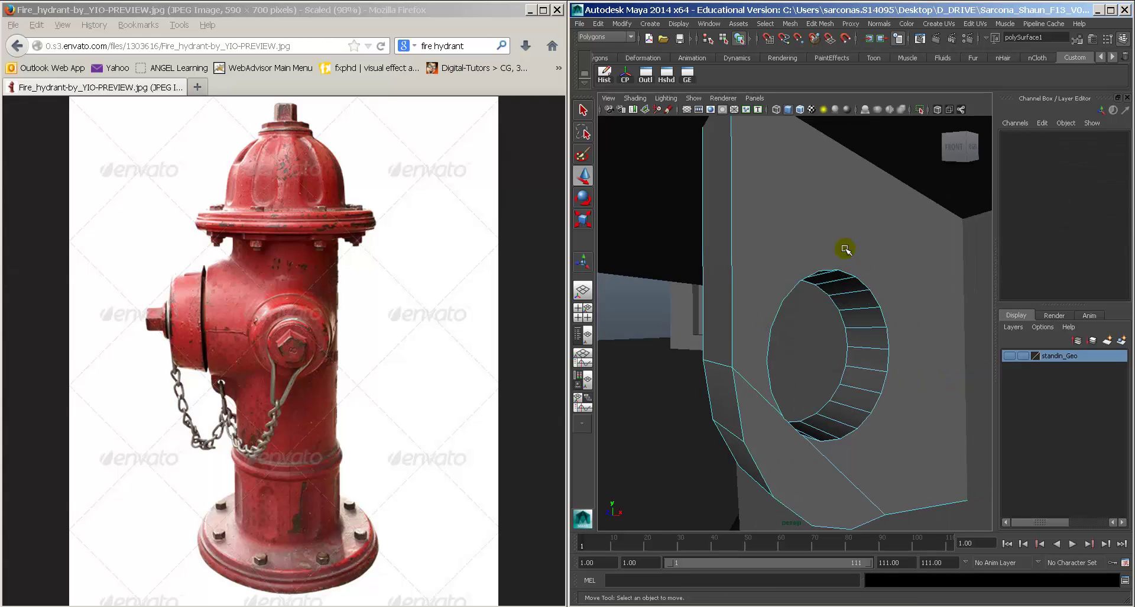
pyautogui.click(863, 281)
pyautogui.keyDown('alt'); pyautogui.moveTo(877, 302); pyautogui.dragTo(832, 335); pyautogui.keyUp('alt')
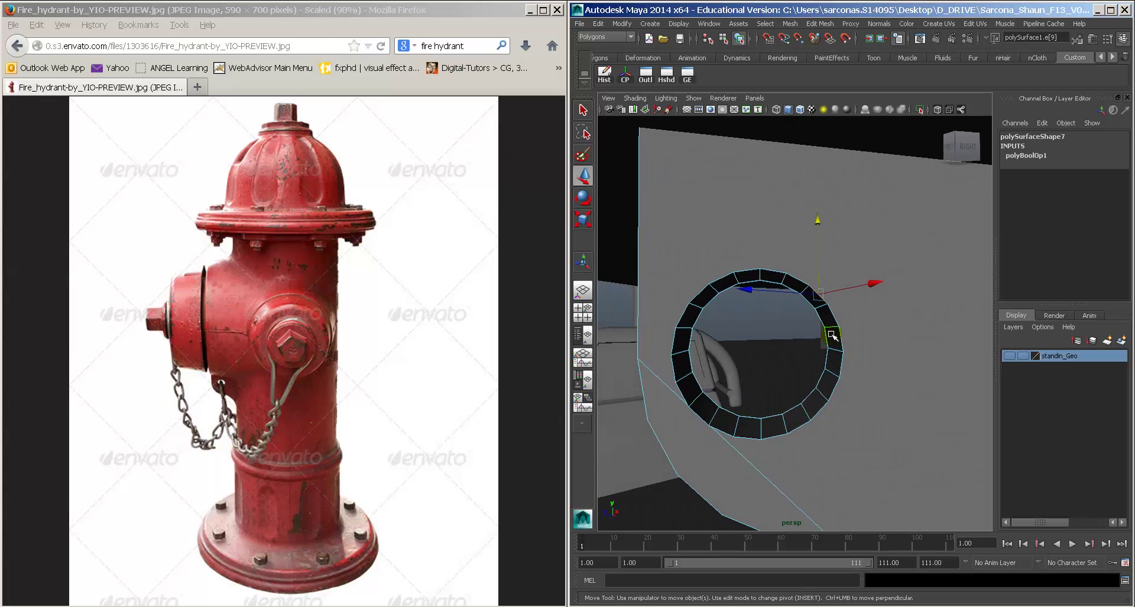
pyautogui.click(837, 317)
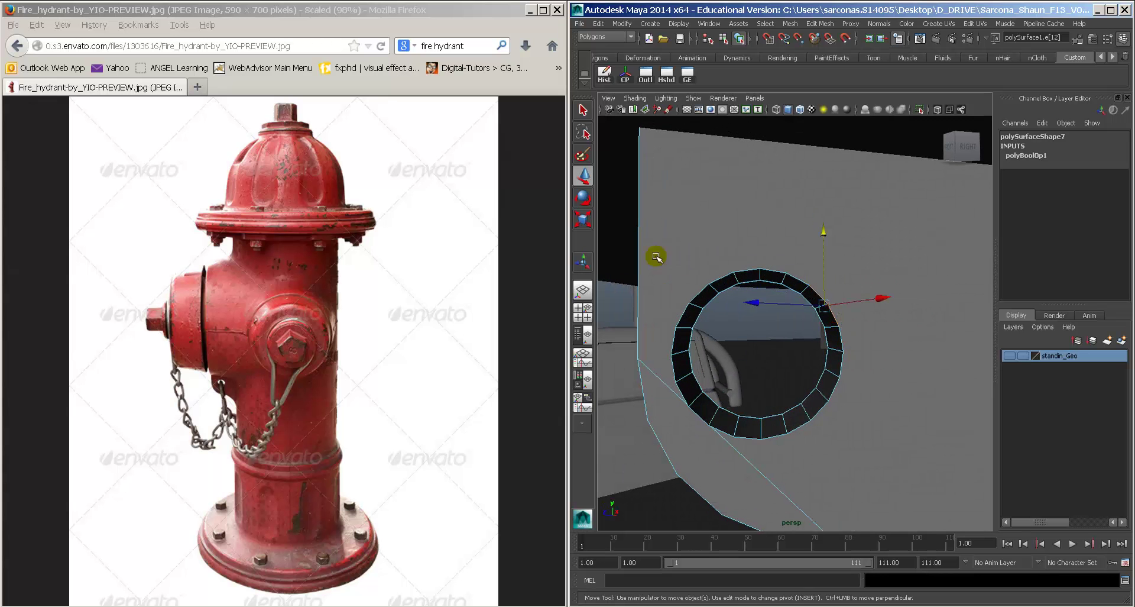
pyautogui.moveTo(887, 435); pyautogui.dragTo(868, 452)
pyautogui.keyDown('ctrl'); pyautogui.moveTo(699, 491); pyautogui.dragTo(803, 459); pyautogui.keyUp('ctrl')
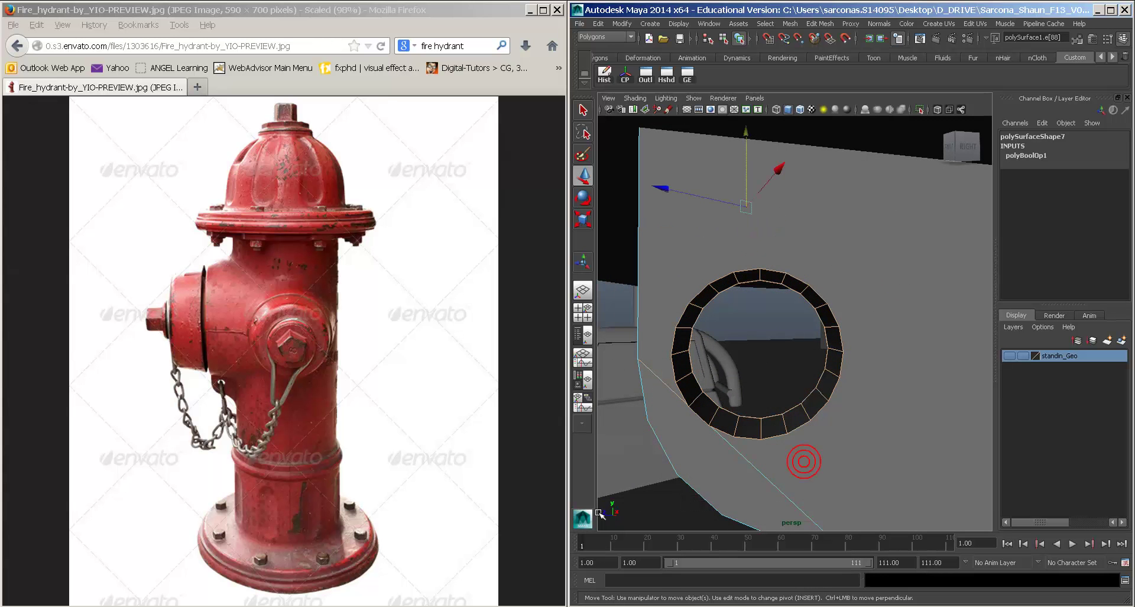
pyautogui.moveTo(626, 471)
pyautogui.keyDown('ctrl'); pyautogui.mouseDown()
pyautogui.moveTo(691, 445)
pyautogui.moveTo(803, 452)
pyautogui.mouseUp(); pyautogui.keyUp('ctrl')
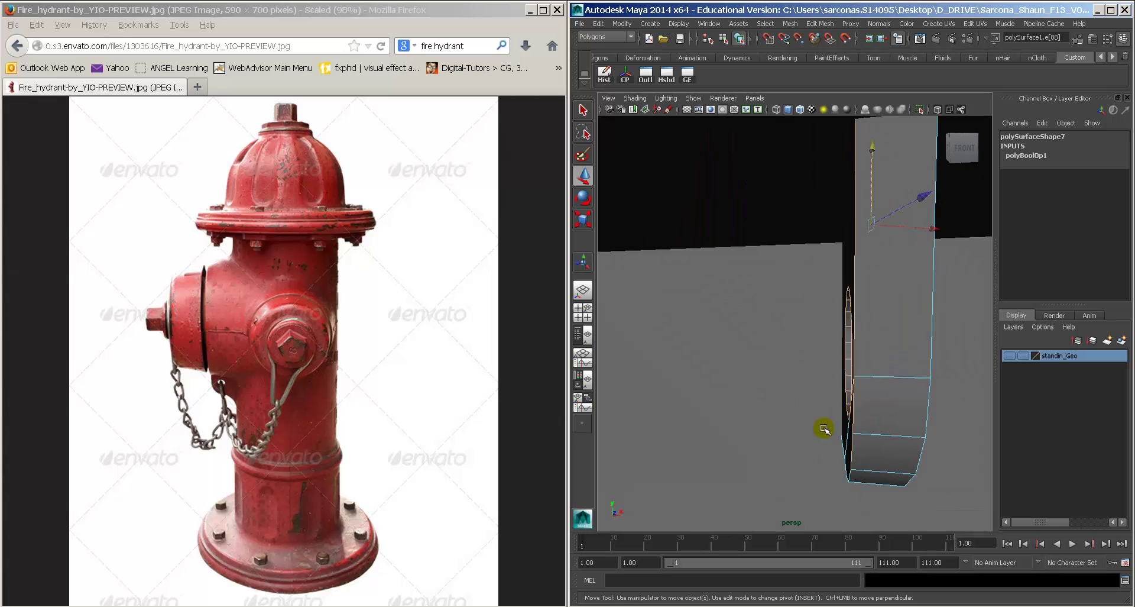
pyautogui.press('4')
pyautogui.moveTo(897, 335)
pyautogui.keyDown('alt'); pyautogui.mouseDown()
pyautogui.moveTo(912, 343)
pyautogui.moveTo(944, 283)
pyautogui.moveTo(907, 281)
pyautogui.mouseUp(); pyautogui.keyUp('alt')
pyautogui.keyDown('ctrl'); pyautogui.moveTo(921, 424); pyautogui.dragTo(983, 445); pyautogui.keyUp('ctrl')
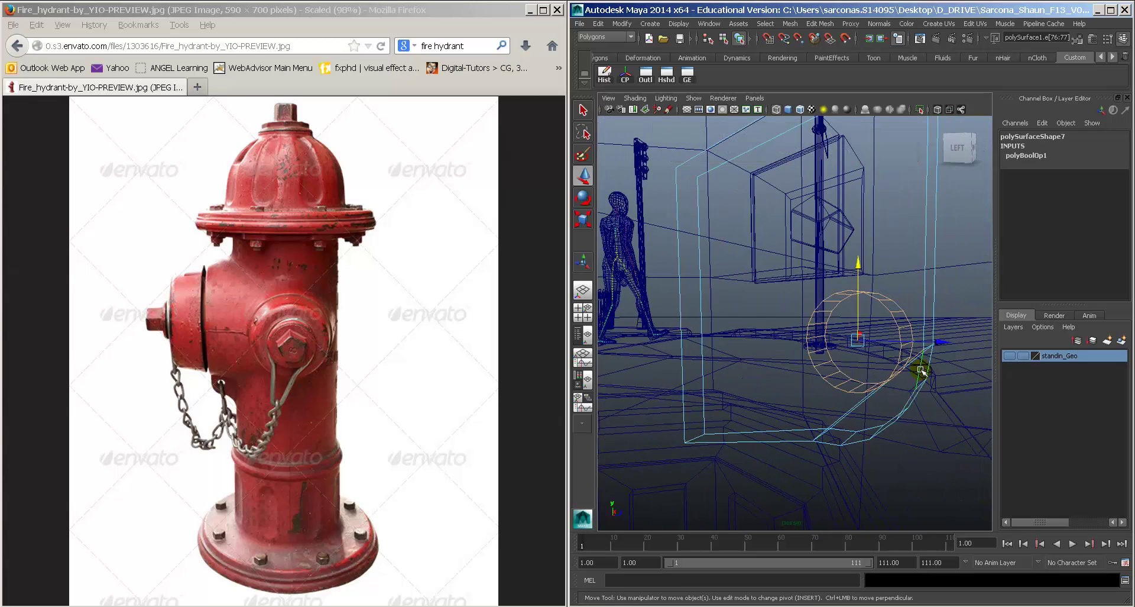
pyautogui.keyDown('alt'); pyautogui.moveTo(920, 370); pyautogui.dragTo(833, 381); pyautogui.keyUp('alt')
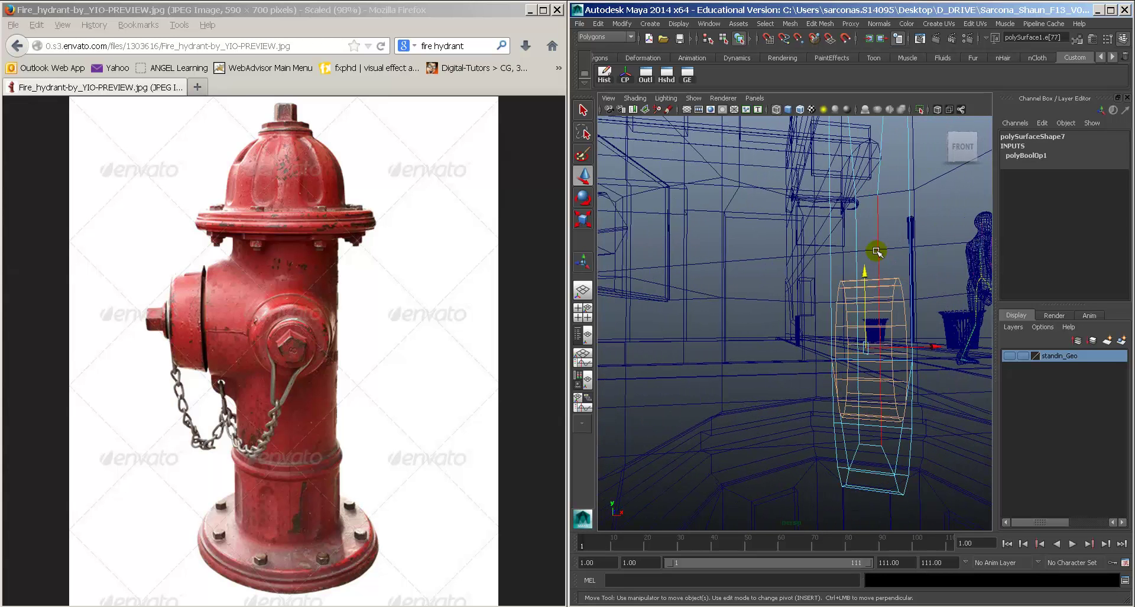
pyautogui.keyDown('alt'); pyautogui.moveTo(870, 450); pyautogui.dragTo(816, 467); pyautogui.keyUp('alt')
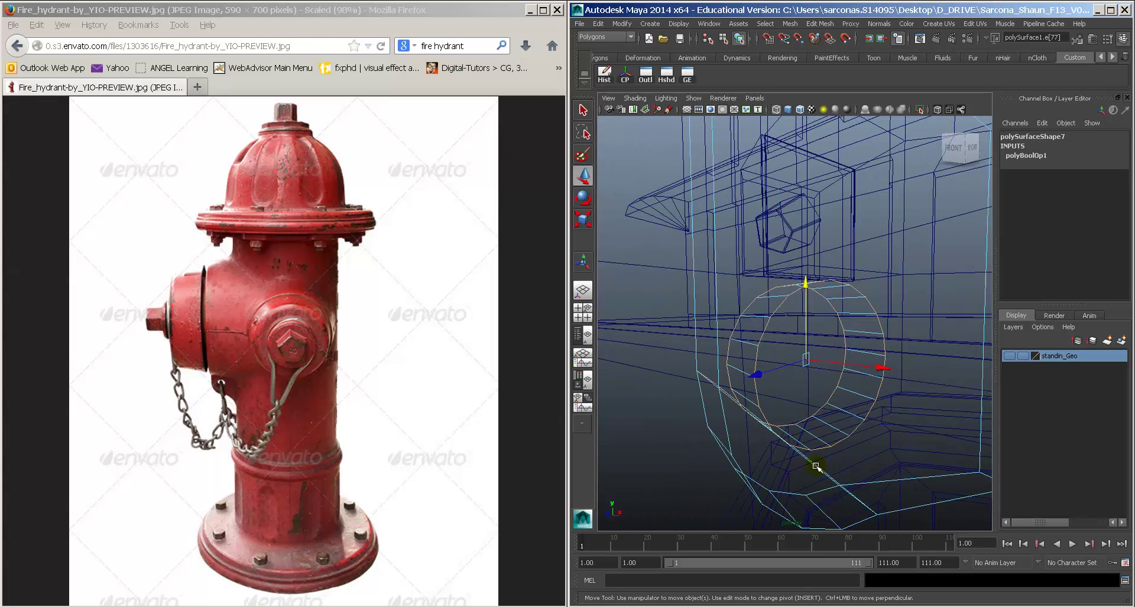
pyautogui.keyDown('alt'); pyautogui.moveTo(721, 410); pyautogui.dragTo(701, 435); pyautogui.keyUp('alt')
pyautogui.press('5')
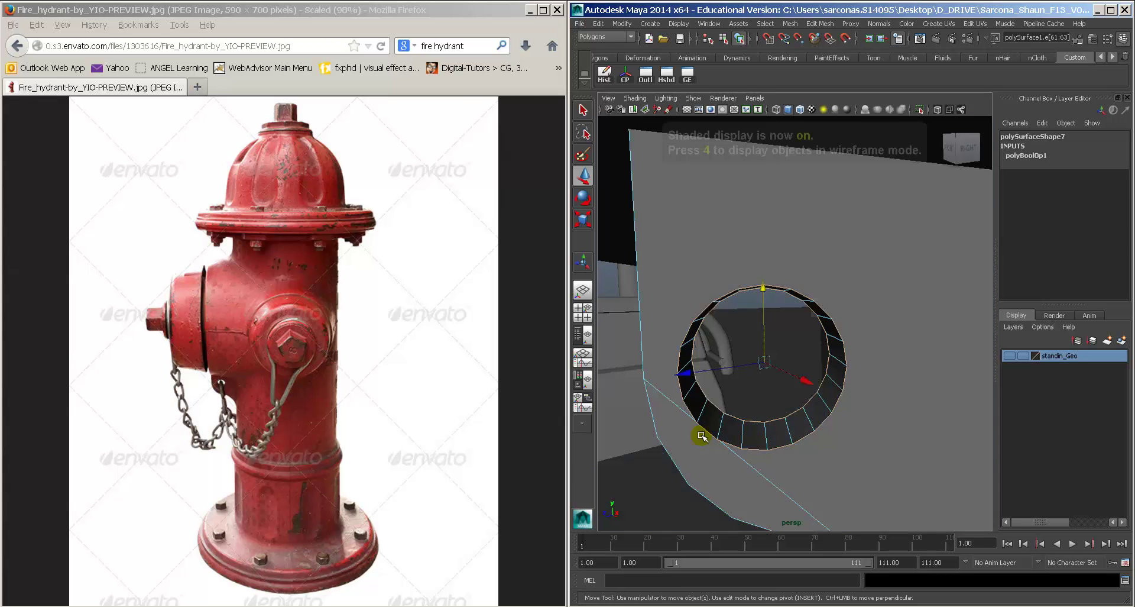
pyautogui.press('space')
pyautogui.moveTo(645, 376); pyautogui.dragTo(680, 556)
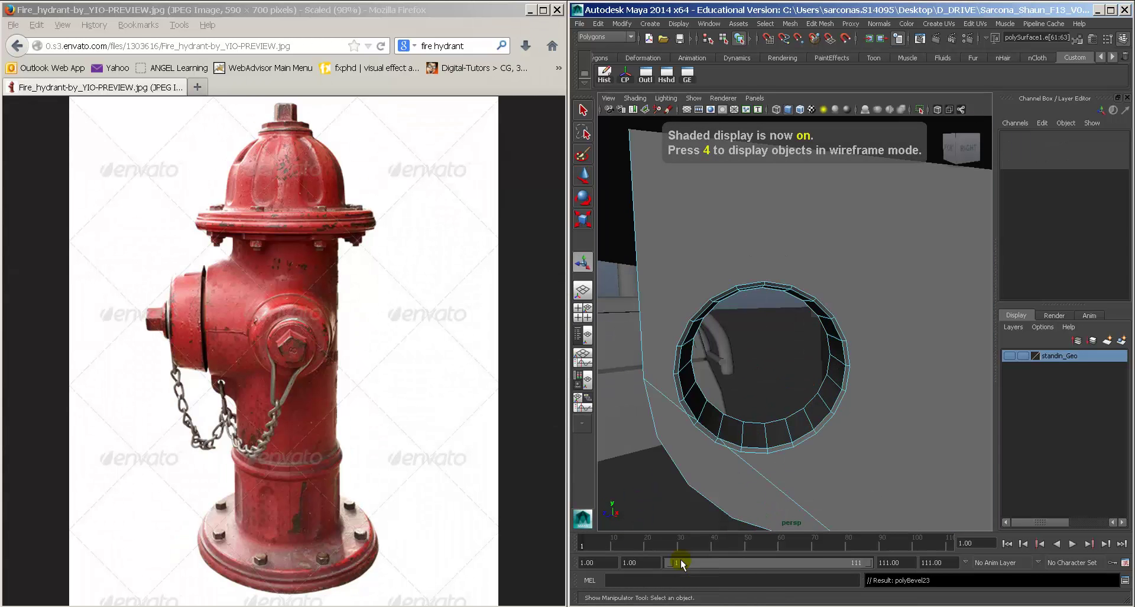
# Step: Select the plate's outline edges on both faces, along the front, the rounded corner and the underside, and bevel them
pyautogui.keyDown('alt'); pyautogui.moveTo(811, 450); pyautogui.dragTo(798, 426); pyautogui.keyUp('alt')
pyautogui.scroll(5, 785, 440)
pyautogui.scroll(-10, 785, 440)
pyautogui.keyDown('alt'); pyautogui.moveTo(776, 426); pyautogui.dragTo(779, 423, button='middle'); pyautogui.keyUp('alt')
pyautogui.scroll(-3, 779, 423)
pyautogui.click(779, 424)
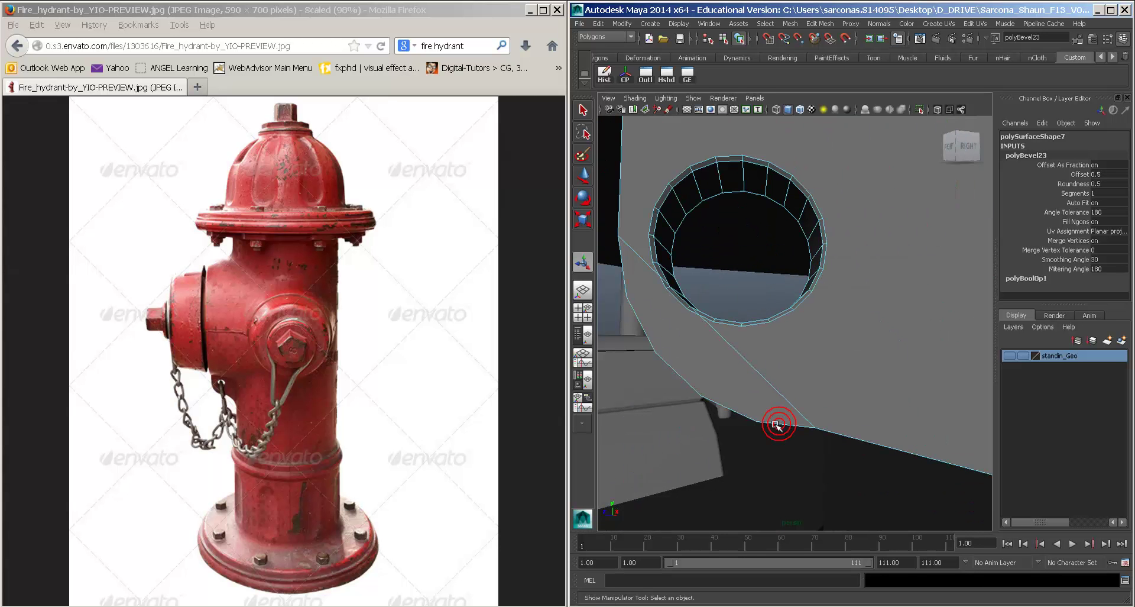
pyautogui.click(720, 335)
pyautogui.press('f')
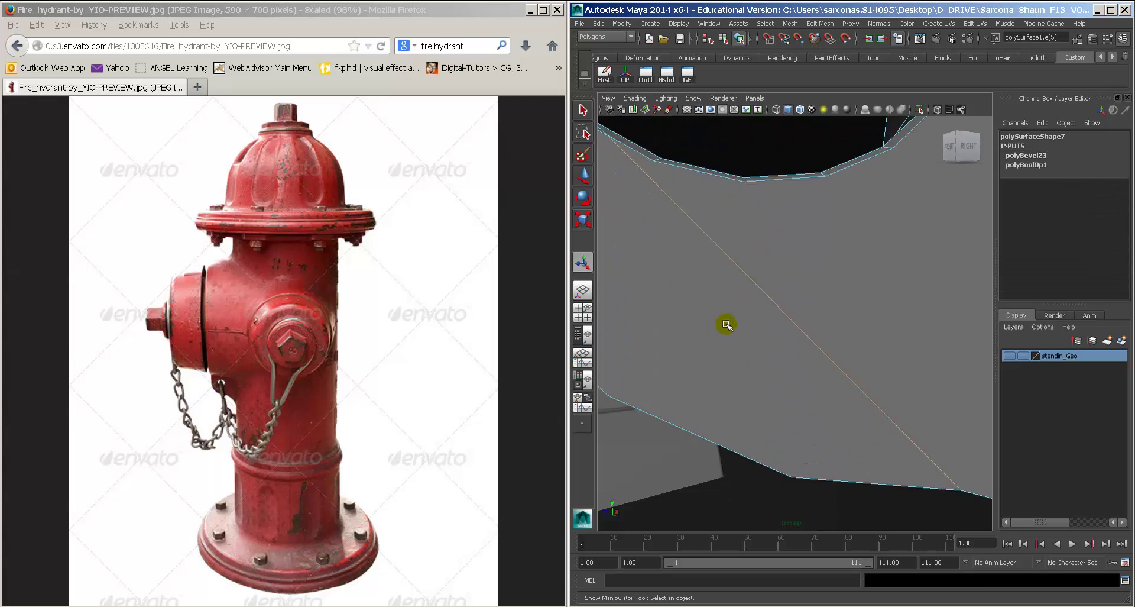
pyautogui.keyDown('alt'); pyautogui.moveTo(727, 324); pyautogui.dragTo(757, 323); pyautogui.keyUp('alt')
pyautogui.scroll(-5, 742, 326)
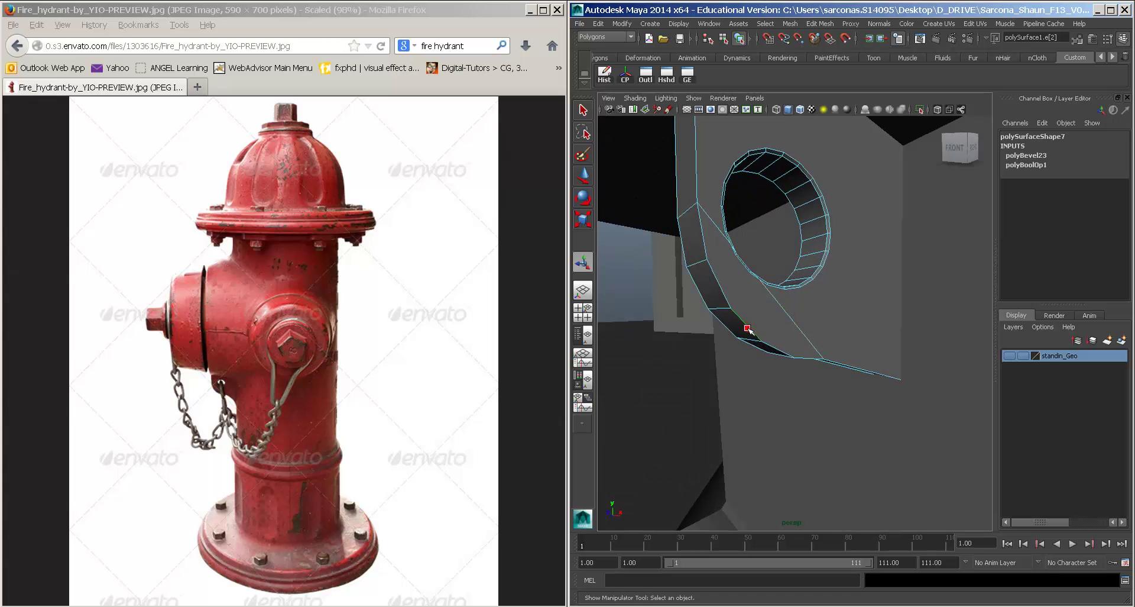
pyautogui.keyDown('shift'); pyautogui.click(718, 290); pyautogui.keyUp('shift')
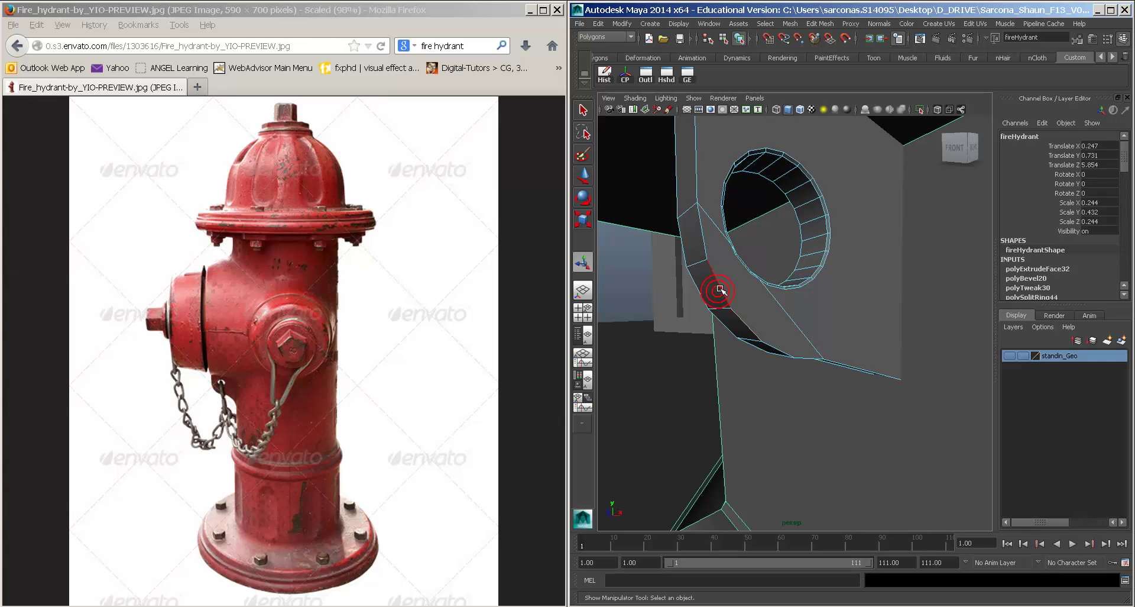
pyautogui.hotkey('ctrl', 'z')
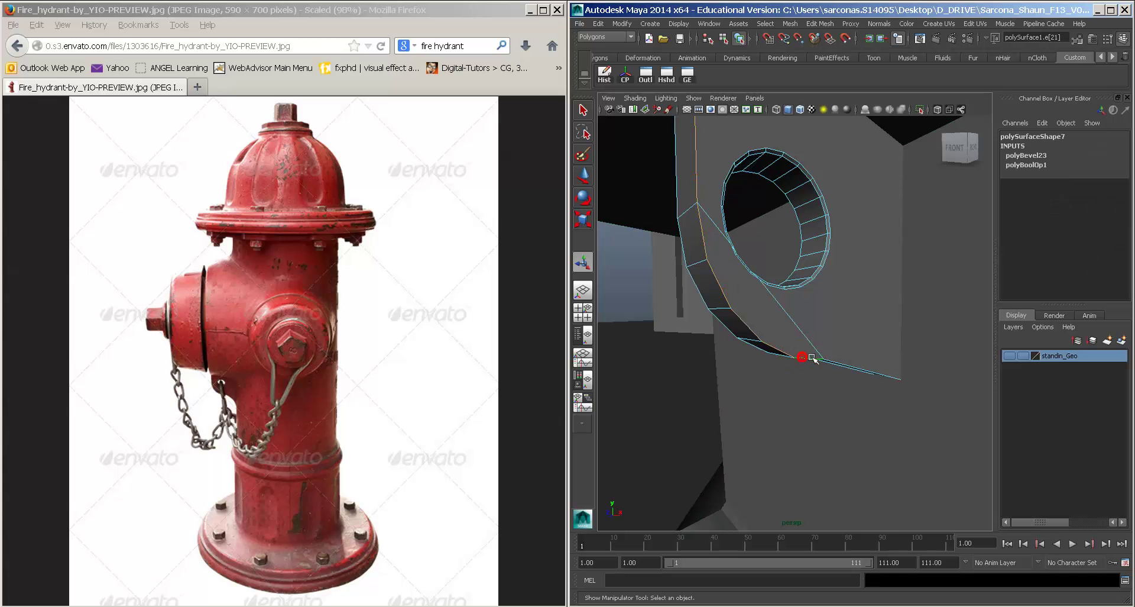
pyautogui.keyDown('alt'); pyautogui.moveTo(716, 308); pyautogui.dragTo(859, 281); pyautogui.keyUp('alt')
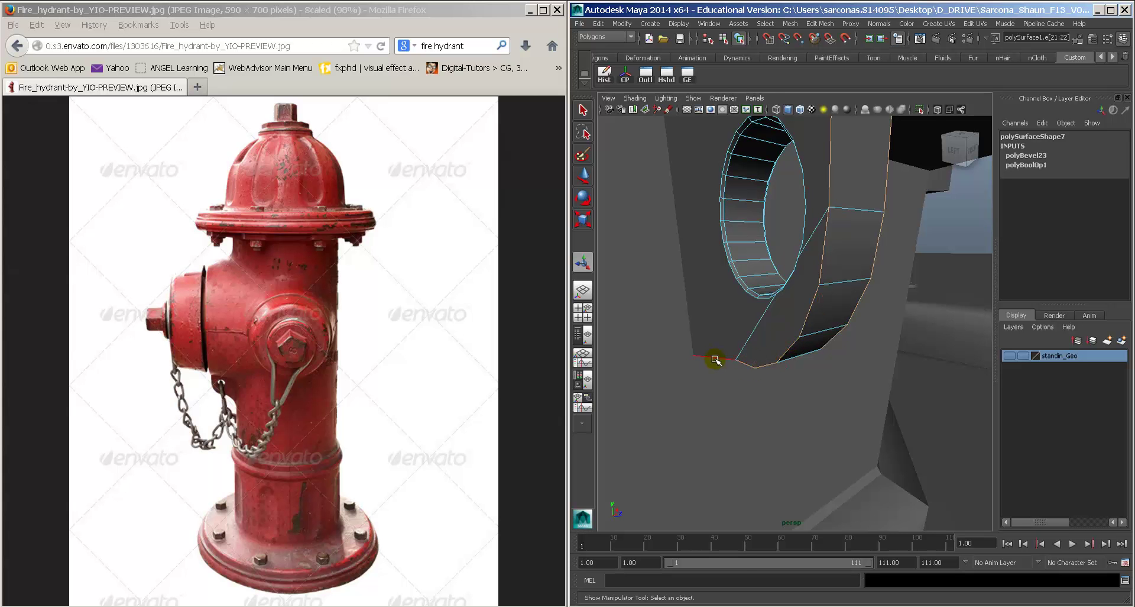
pyautogui.press('space')
pyautogui.click(634, 365)
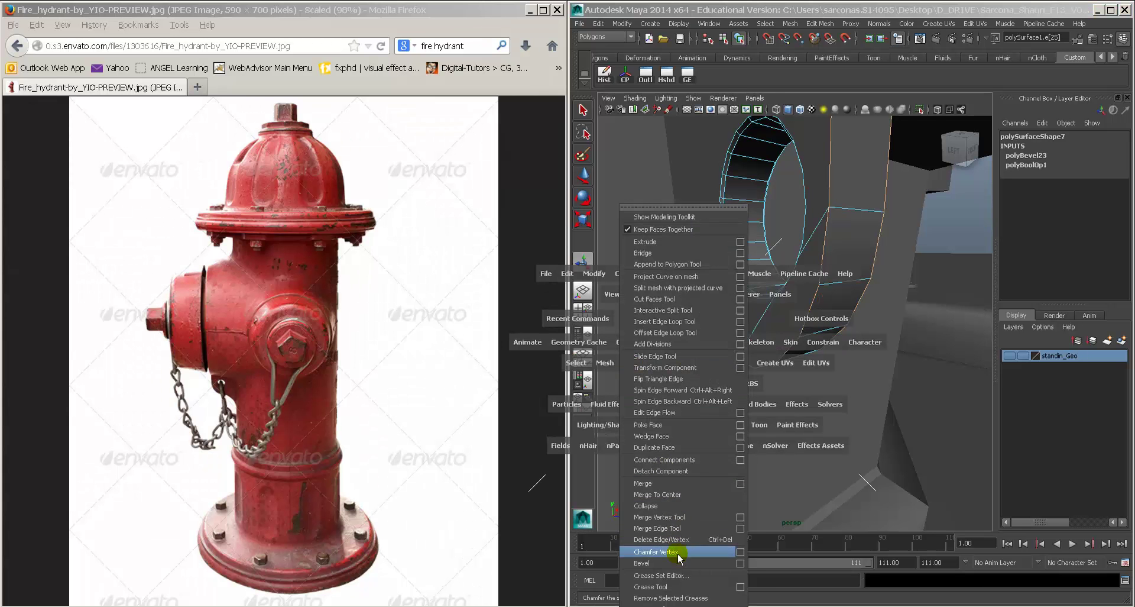
pyautogui.click(676, 561)
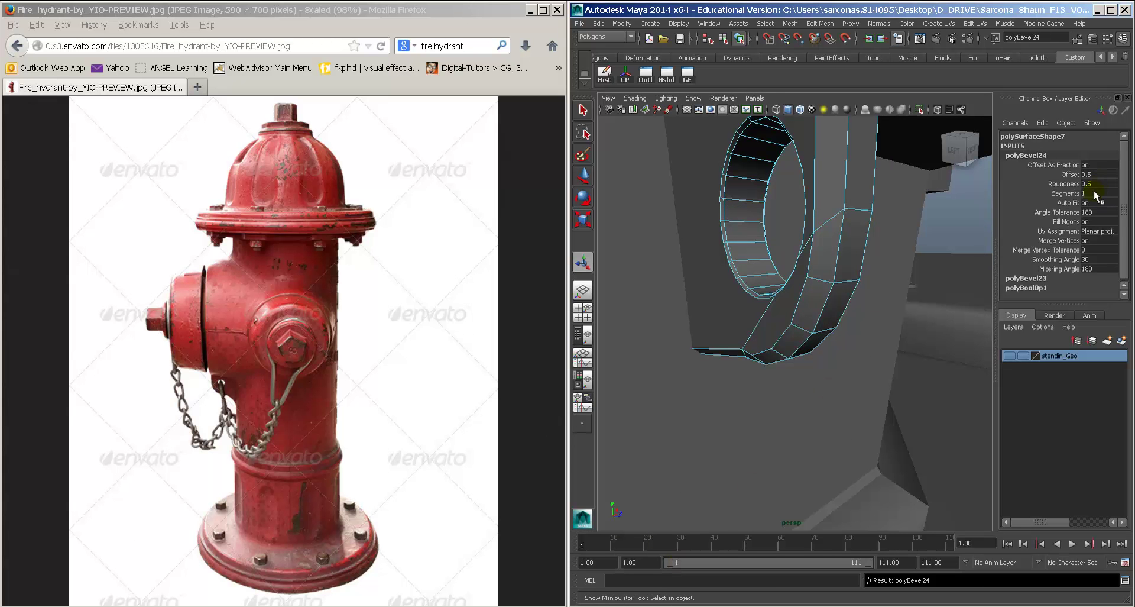
# Step: Set the outline bevel's offset to 0.1
pyautogui.press('Return')
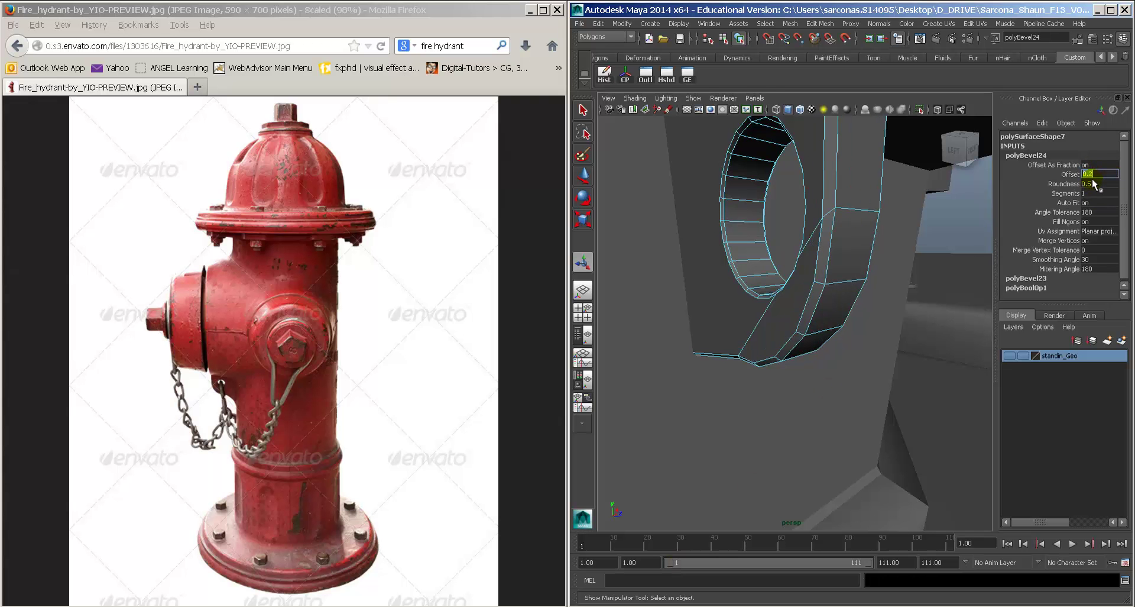
pyautogui.write('0.1')
pyautogui.press('Return')
# Step: Select the whole bracket plate, preview it smoothed and return it to the unsmoothed display
pyautogui.keyDown('alt'); pyautogui.moveTo(828, 246); pyautogui.dragTo(737, 230); pyautogui.keyUp('alt')
pyautogui.click(722, 152)
pyautogui.press('f')
pyautogui.scroll(-2, 727, 216)
pyautogui.press('3')
pyautogui.keyDown('alt'); pyautogui.moveTo(725, 287); pyautogui.dragTo(723, 297); pyautogui.keyUp('alt')
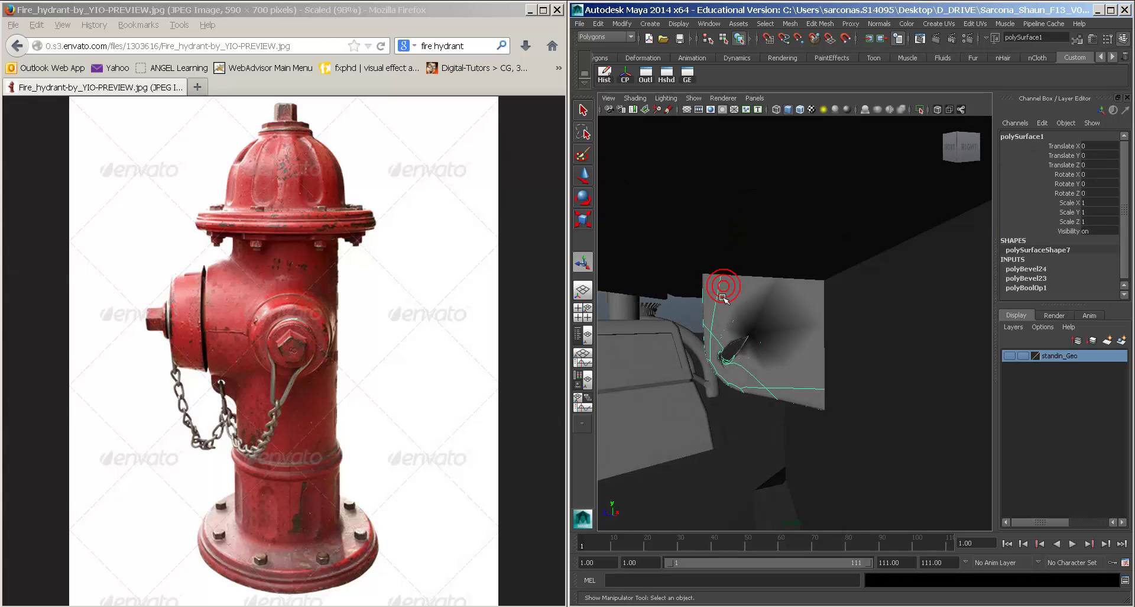
pyautogui.press('1')
pyautogui.press('3')
pyautogui.press('1')
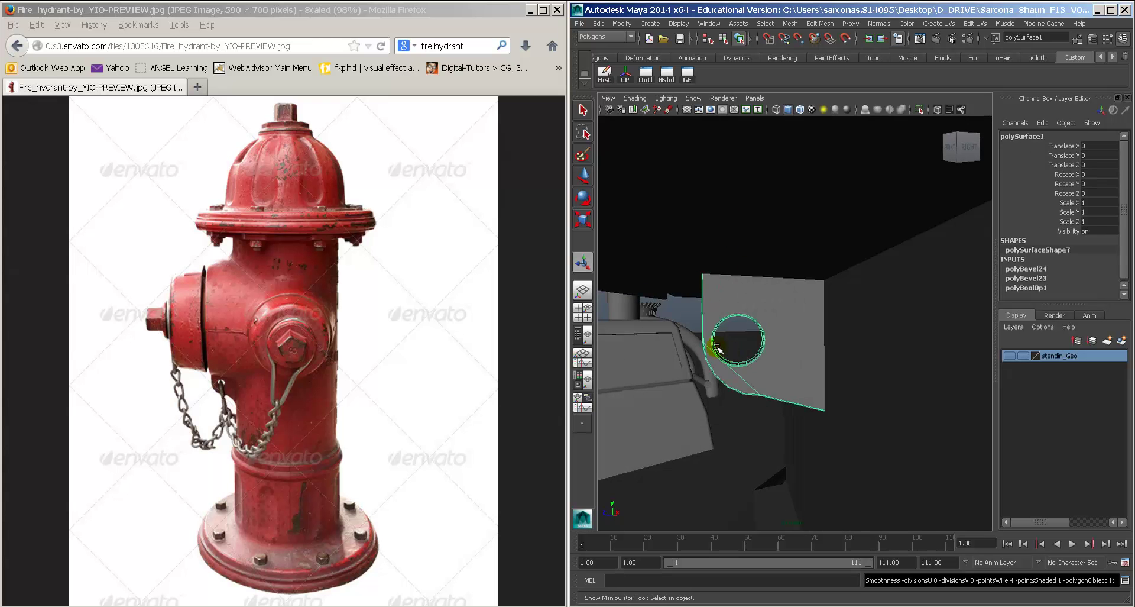
# Step: Examine the unselected bracket plate from several sides and select it again
pyautogui.click(676, 307)
pyautogui.keyDown('alt'); pyautogui.moveTo(763, 334); pyautogui.dragTo(932, 320); pyautogui.keyUp('alt')
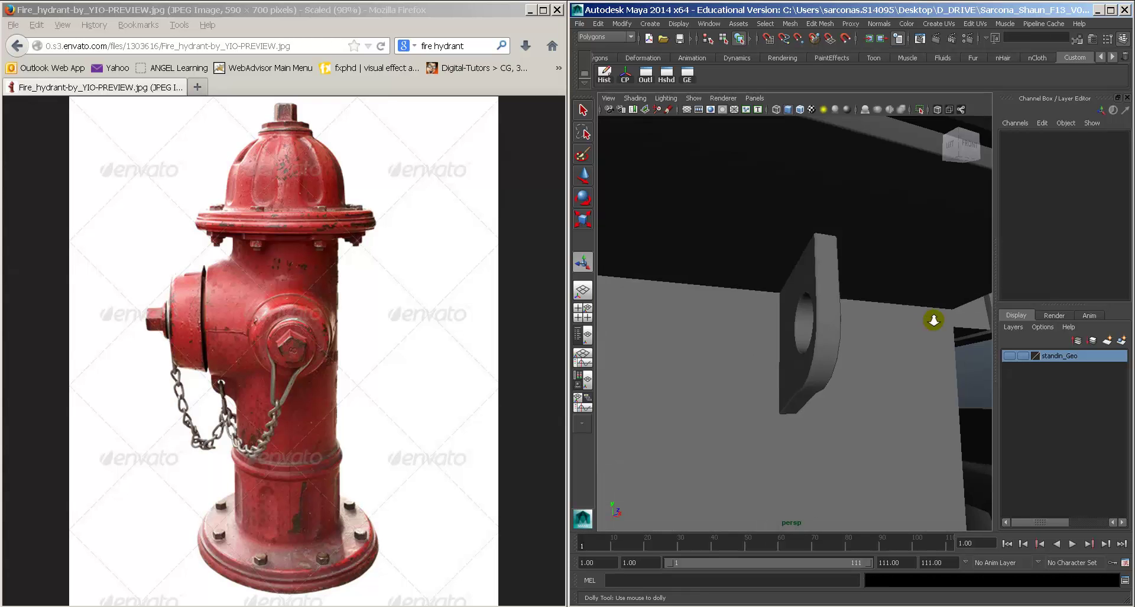
pyautogui.keyDown('alt'); pyautogui.moveTo(932, 320); pyautogui.dragTo(857, 322, button='right'); pyautogui.keyUp('alt')
pyautogui.keyDown('alt'); pyautogui.moveTo(857, 322); pyautogui.dragTo(731, 346); pyautogui.keyUp('alt')
pyautogui.keyDown('alt'); pyautogui.moveTo(731, 346); pyautogui.dragTo(783, 337, button='right'); pyautogui.keyUp('alt')
pyautogui.click(783, 337)
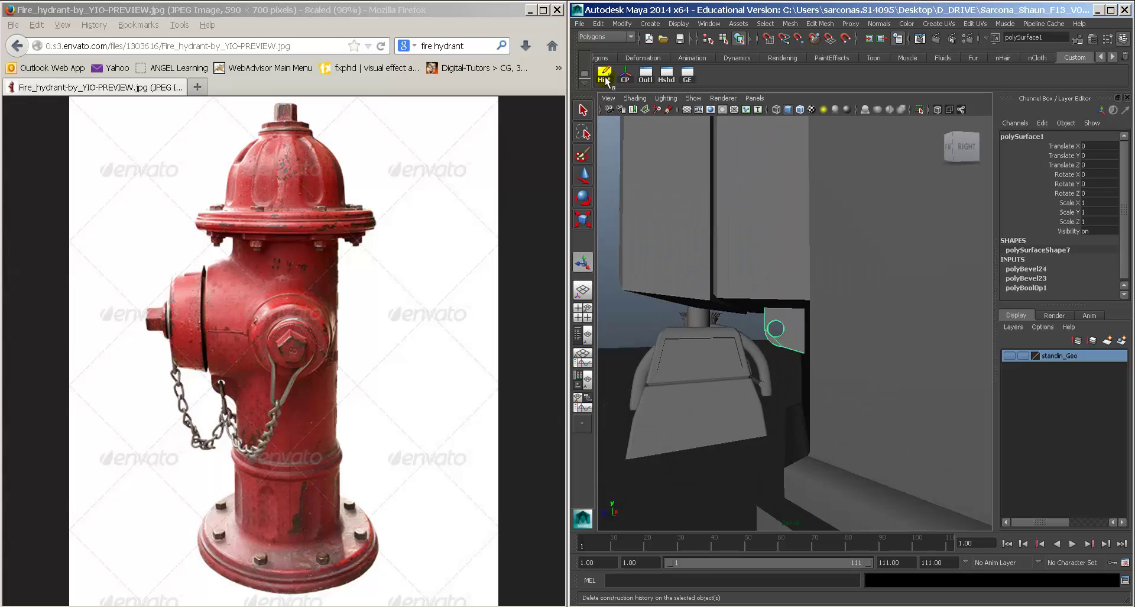
# Step: Look through the last objects in the scene's Outliner and select pCylinder35, the cylinder that cuts the bracket's hole, for moving
pyautogui.click(646, 75)
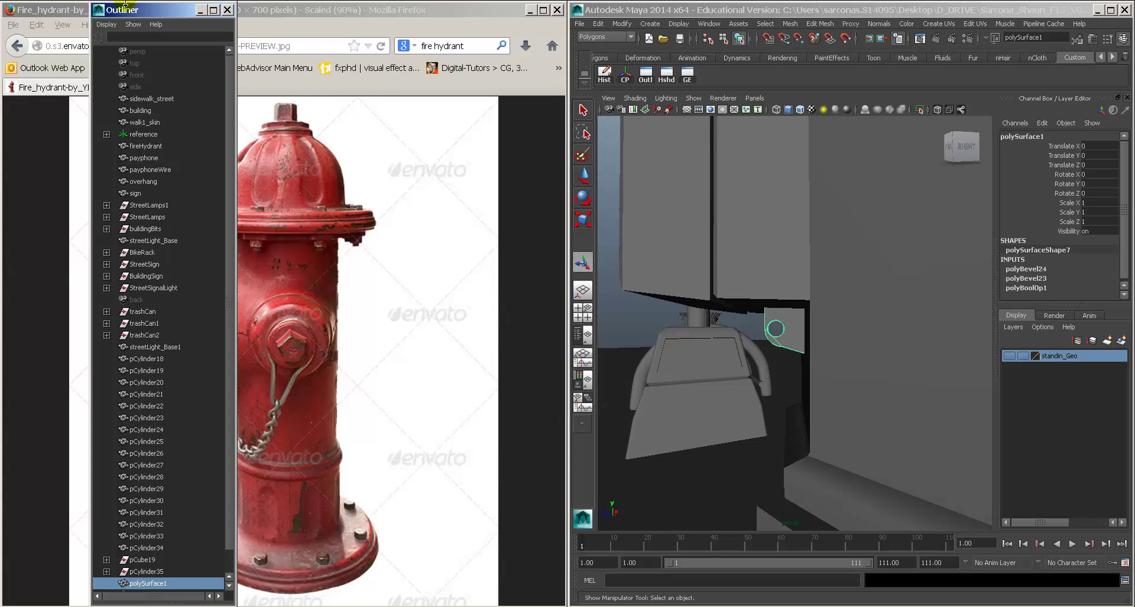
pyautogui.moveTo(125, 5); pyautogui.dragTo(457, 8)
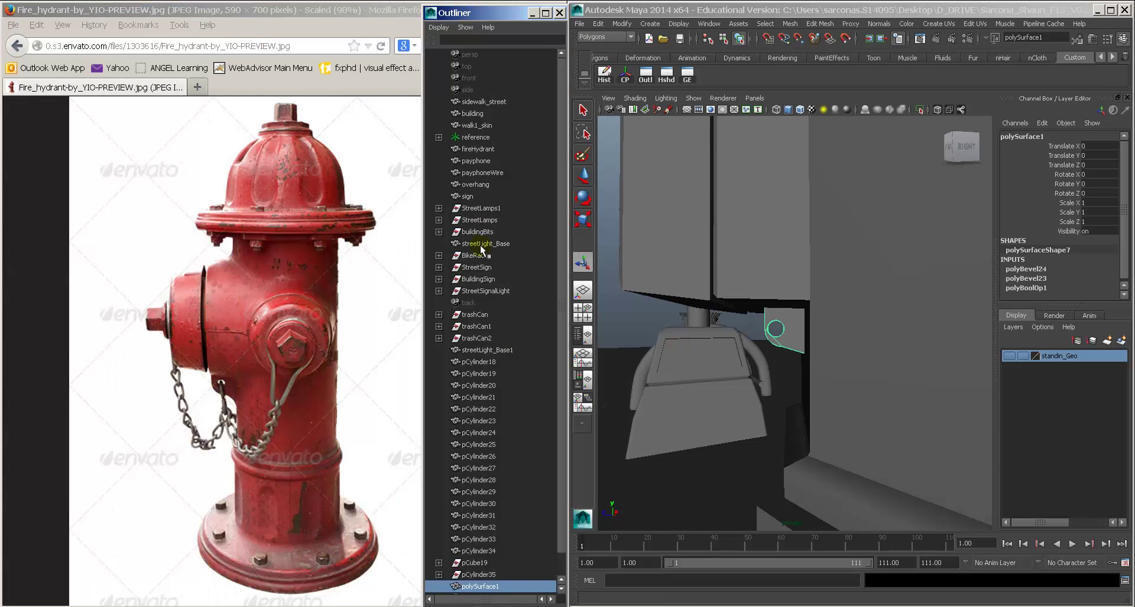
pyautogui.click(490, 351)
pyautogui.scroll(-2, 488, 371)
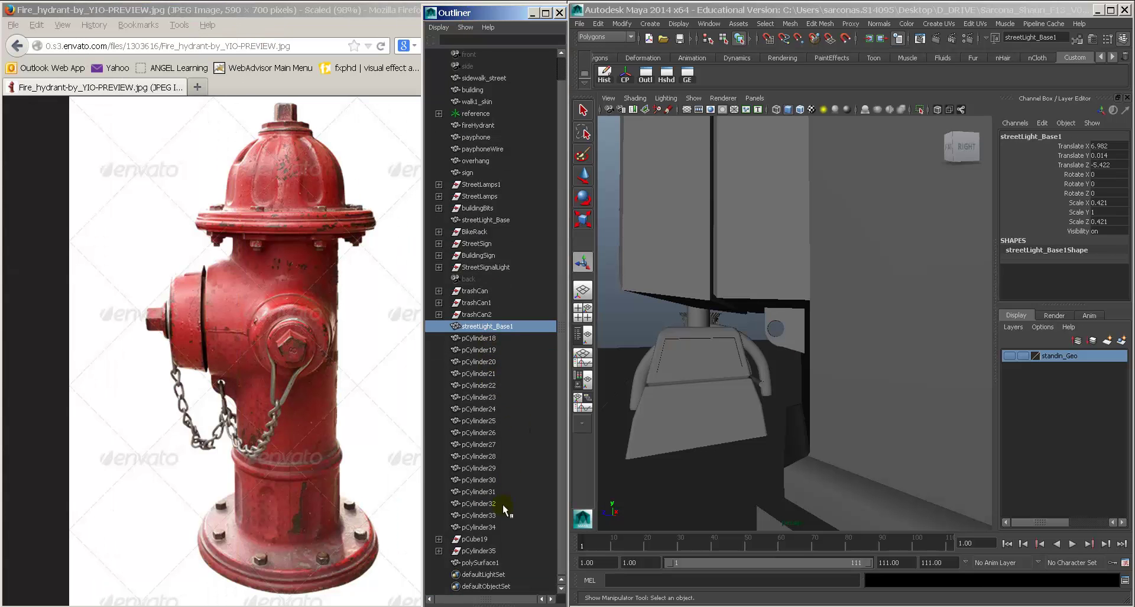
pyautogui.click(475, 538)
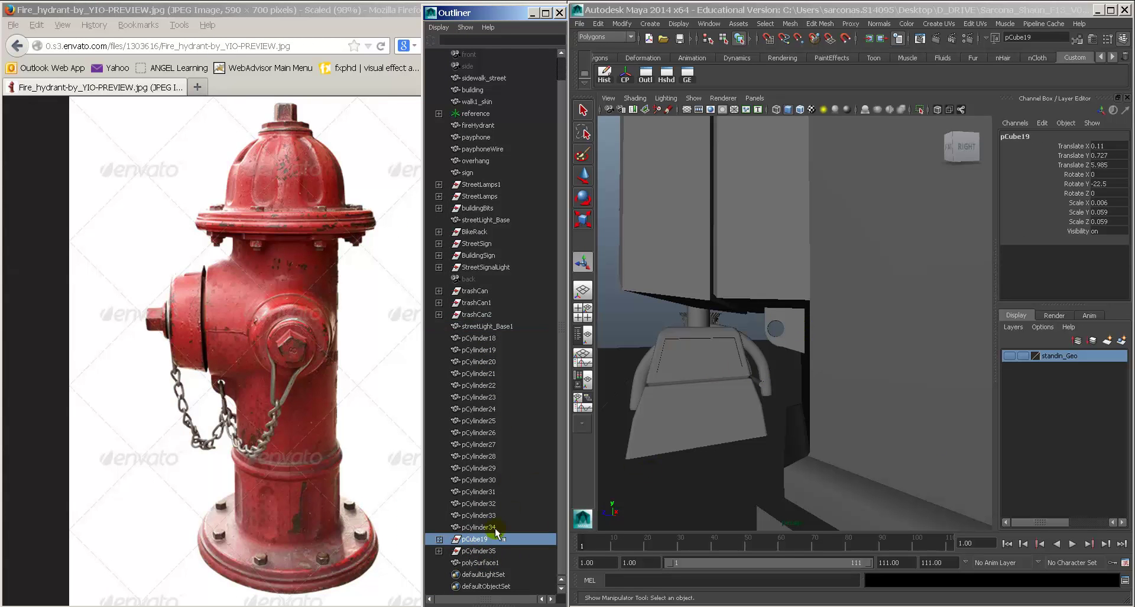
pyautogui.click(493, 551)
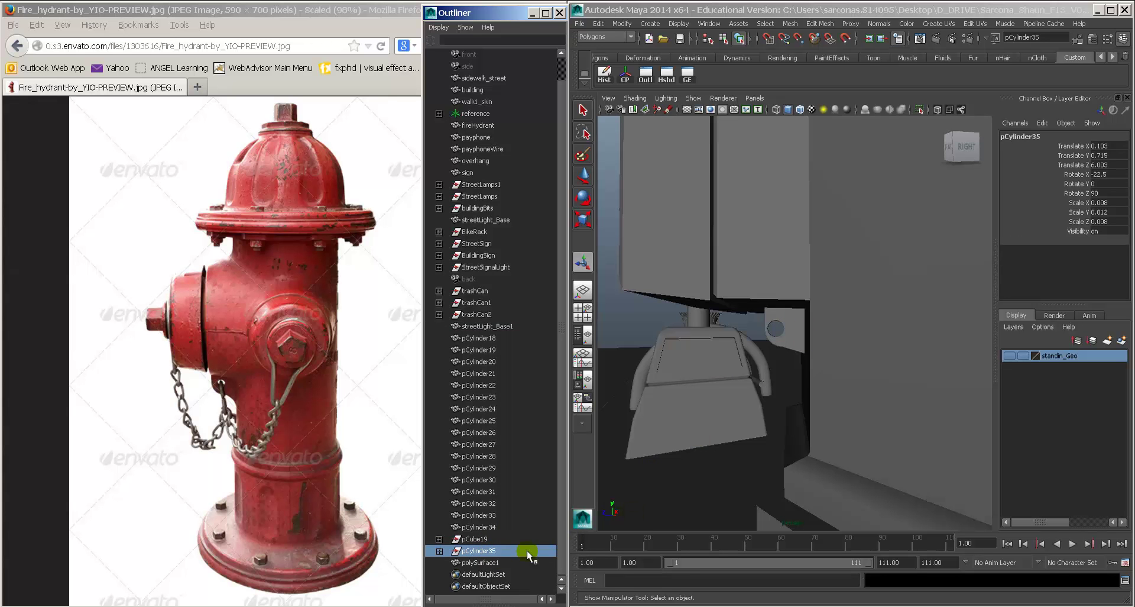
pyautogui.click(496, 562)
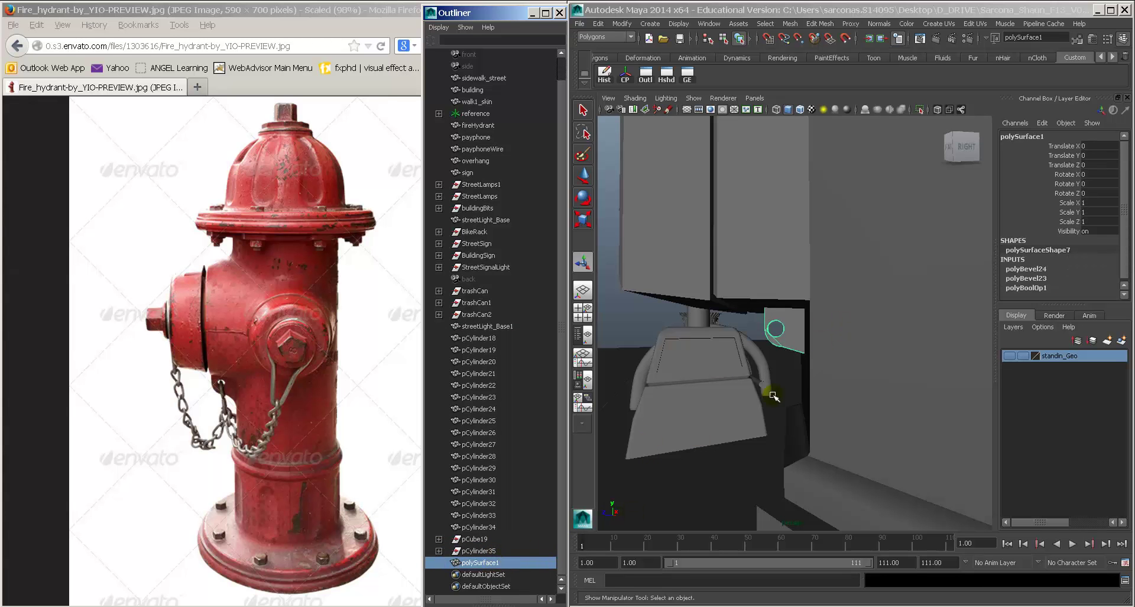
pyautogui.click(494, 551)
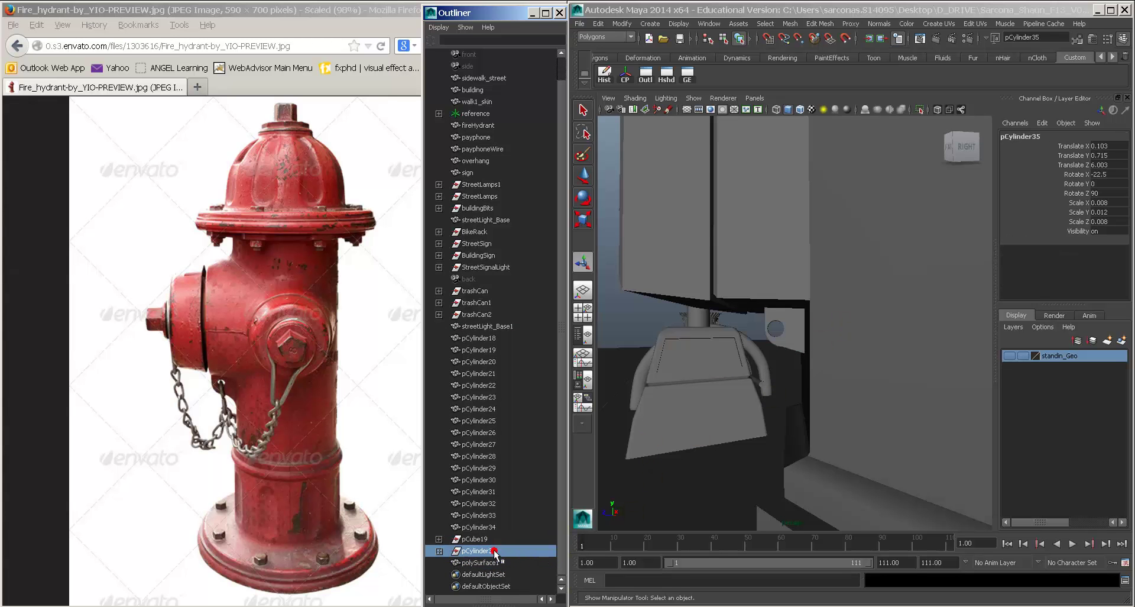
pyautogui.press('w')
pyautogui.press('space')
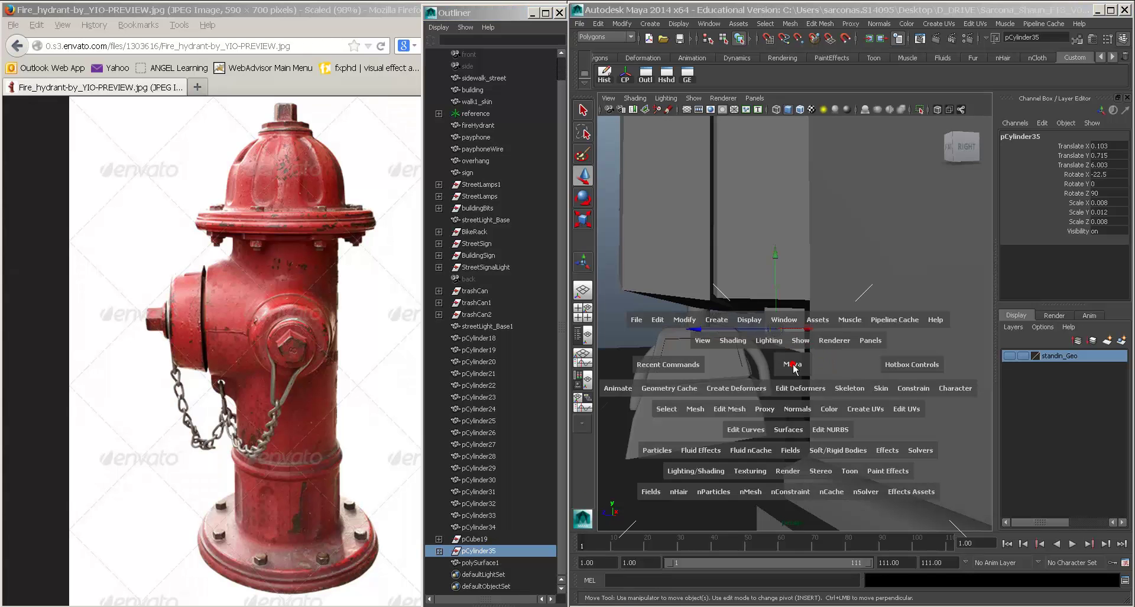
pyautogui.moveTo(791, 362); pyautogui.dragTo(801, 393)
pyautogui.press('space')
pyautogui.press('space')
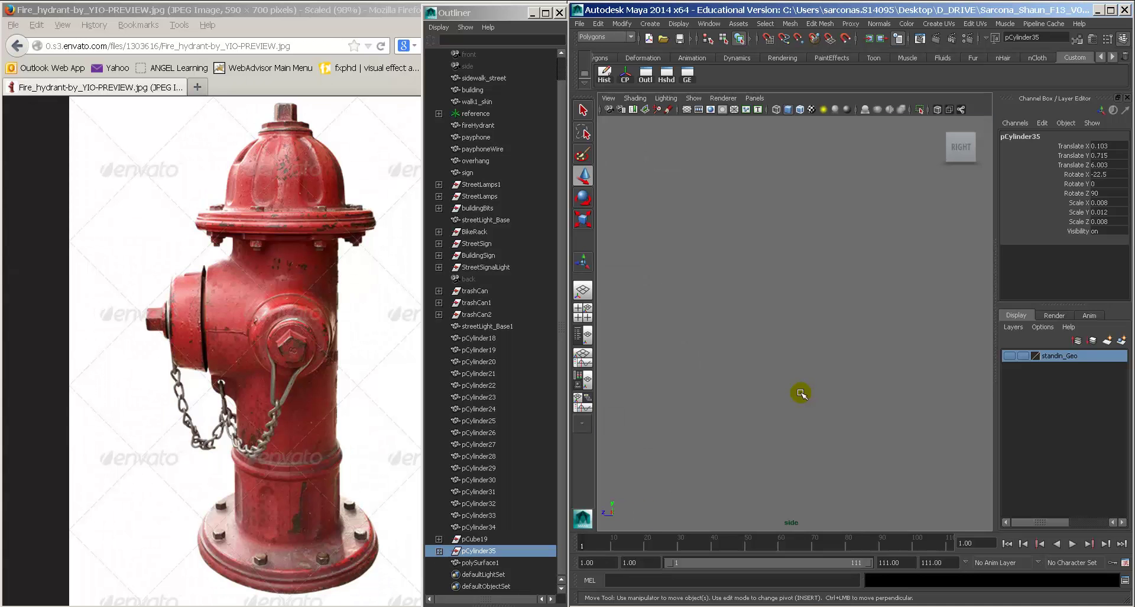
pyautogui.keyDown('alt'); pyautogui.moveTo(771, 373); pyautogui.dragTo(976, 408, button='right'); pyautogui.keyUp('alt')
pyautogui.press('space')
pyautogui.moveTo(822, 378); pyautogui.dragTo(779, 359)
pyautogui.press('space')
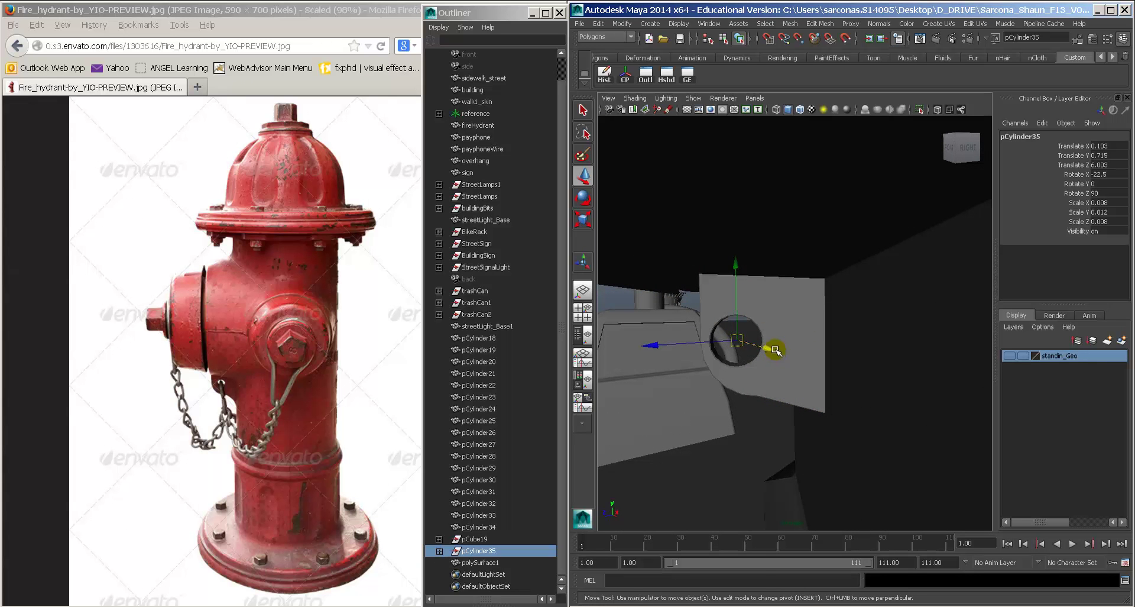
# Step: Move the hole-cutting cylinder to Translate X 0.097 and Translate Z 6
pyautogui.moveTo(684, 344); pyautogui.dragTo(679, 343)
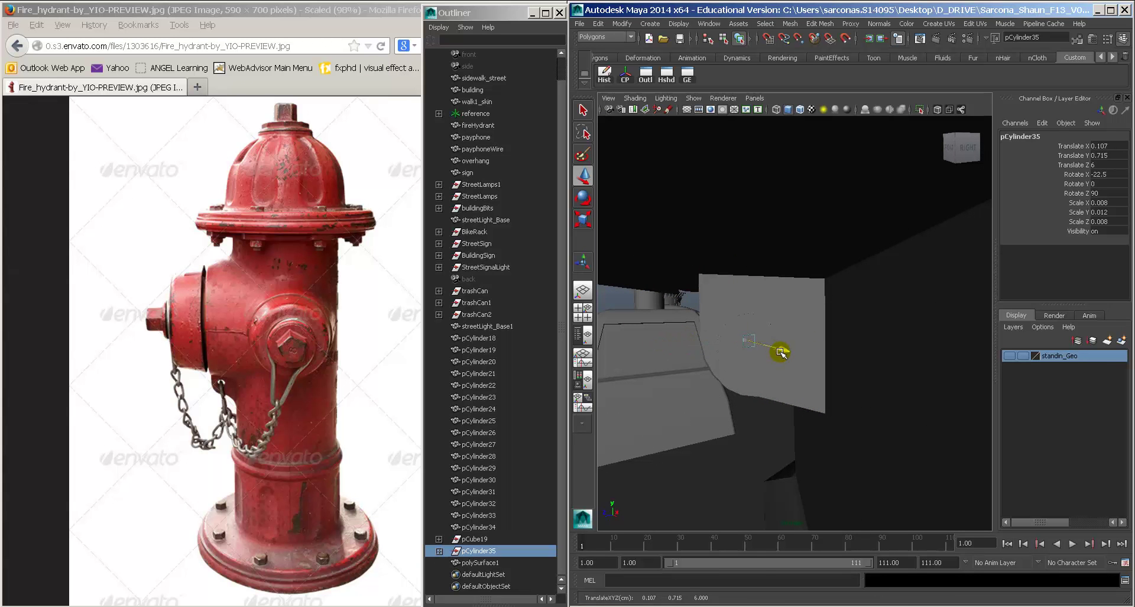
pyautogui.keyDown('alt'); pyautogui.moveTo(780, 353); pyautogui.dragTo(903, 358); pyautogui.keyUp('alt')
pyautogui.moveTo(864, 339); pyautogui.dragTo(737, 370)
pyautogui.click(736, 305)
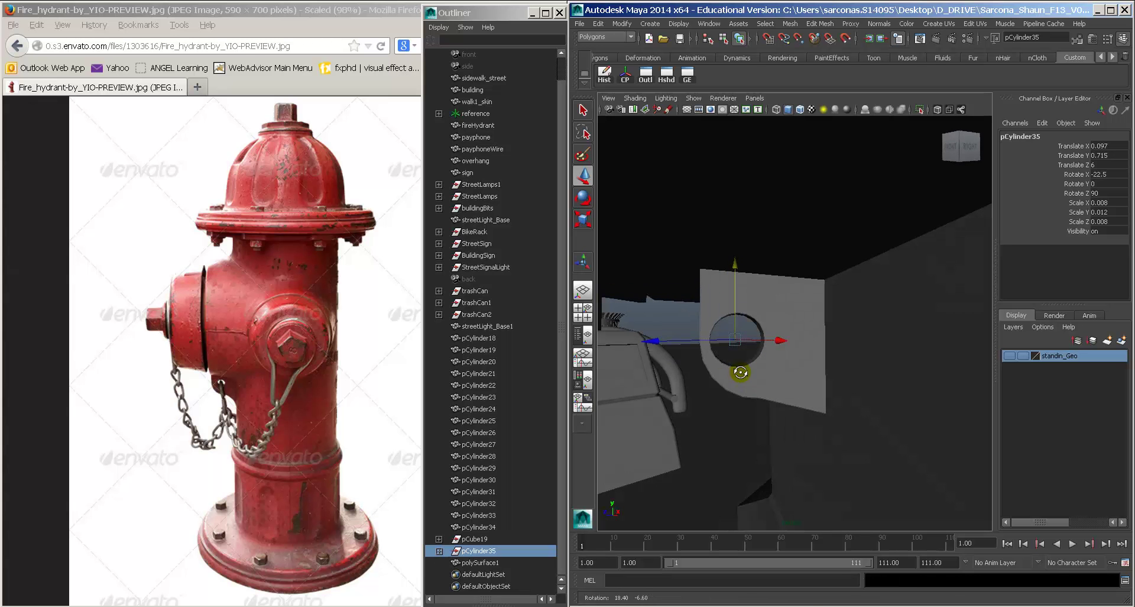
# Step: Delete the bracket plate's construction history and check the Outliner for its leftover boolean objects
pyautogui.click(559, 12)
pyautogui.click(706, 289)
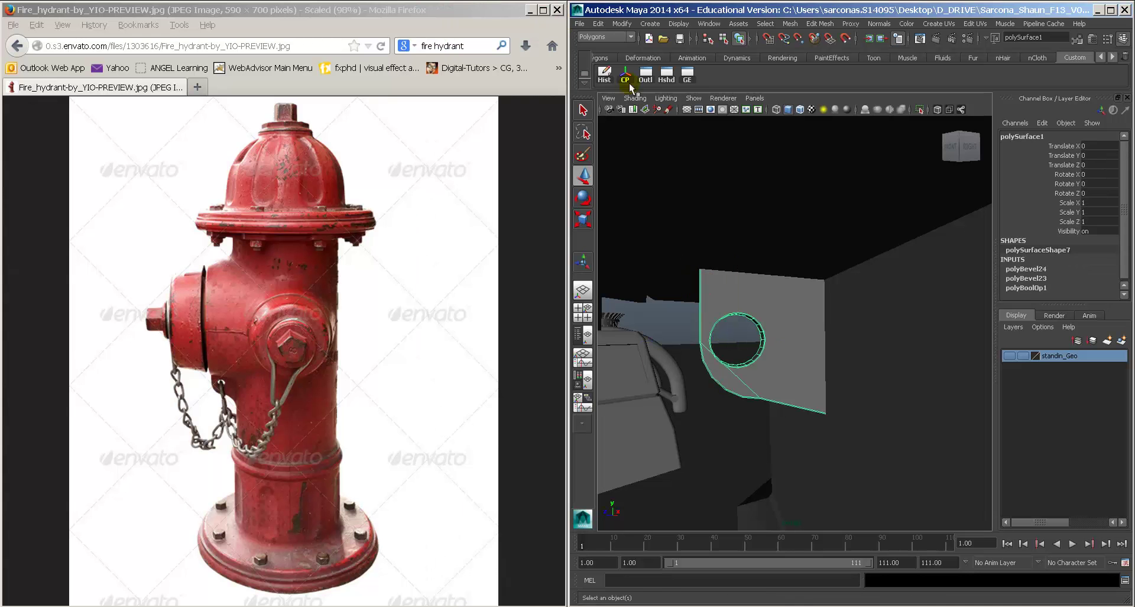
pyautogui.click(604, 74)
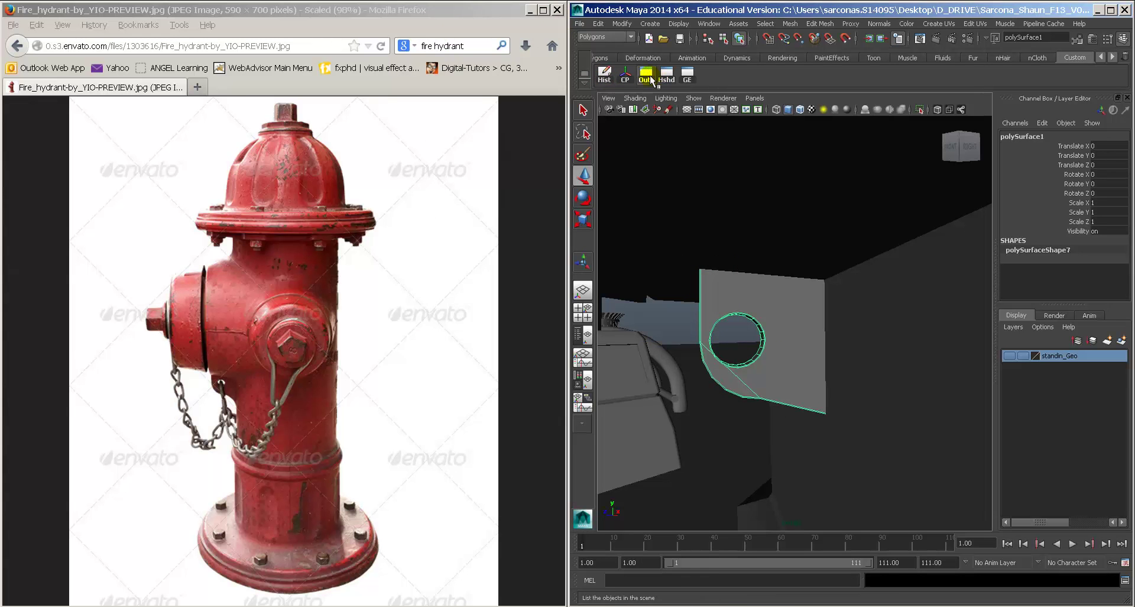
pyautogui.click(646, 75)
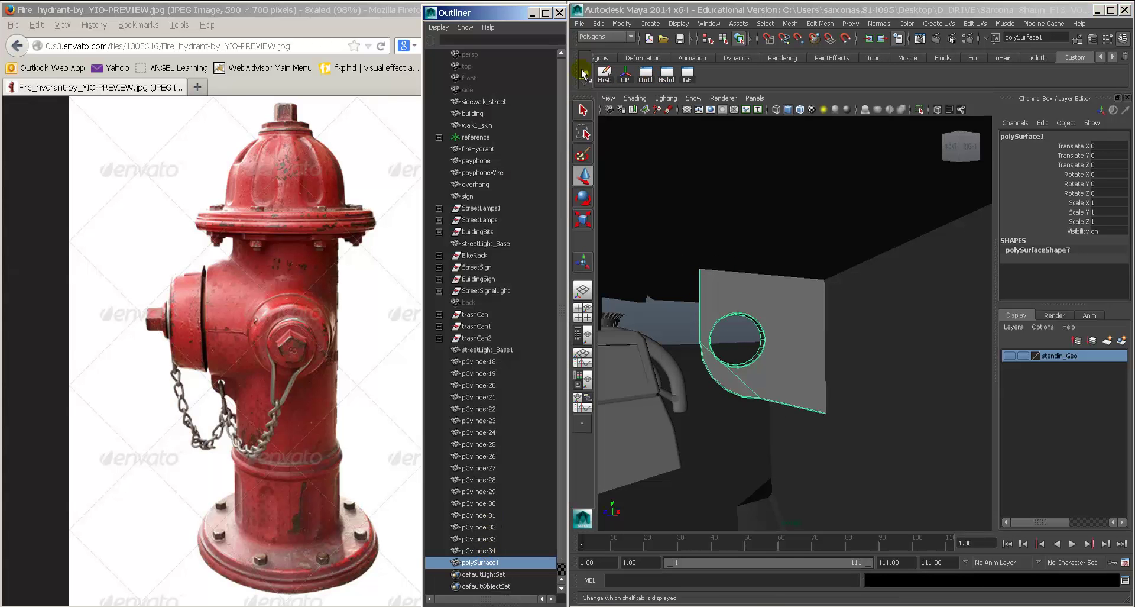
pyautogui.click(560, 14)
# Step: Select the vertices around both rims of the bracket's hole and show the scene in wireframe
pyautogui.moveTo(702, 315); pyautogui.dragTo(689, 290, button='right')
pyautogui.keyDown('alt'); pyautogui.moveTo(680, 281); pyautogui.dragTo(797, 338); pyautogui.keyUp('alt')
pyautogui.press('4')
# Step: Try different axis orientations for the Move tool, including Local, Along rotation axis and Custom axis orientation, and return it to World
pyautogui.doubleClick(588, 178)
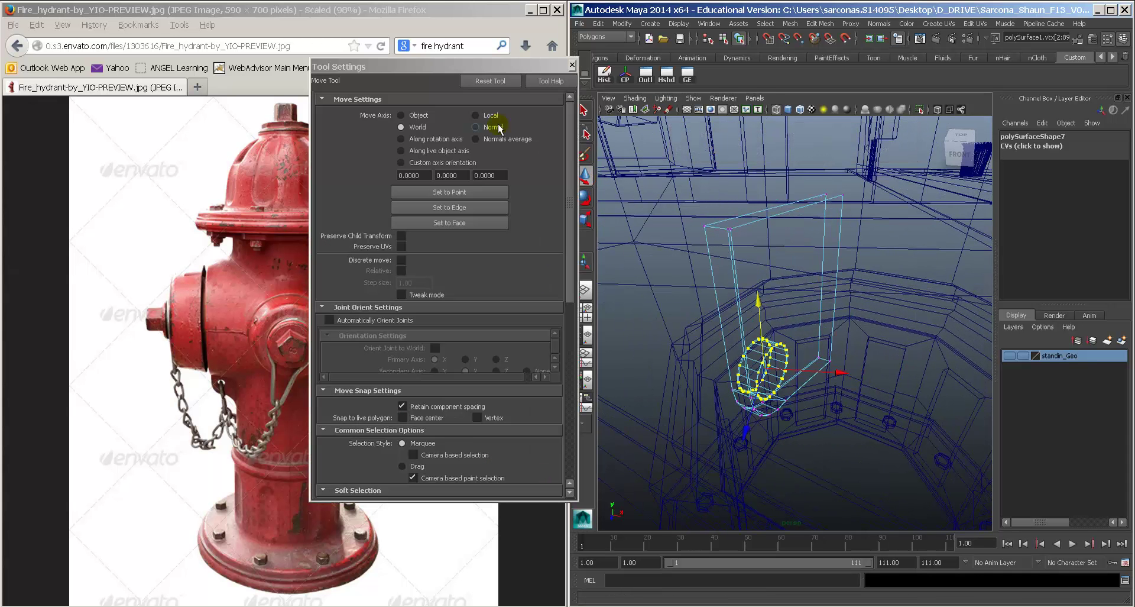
pyautogui.click(476, 127)
pyautogui.click(477, 139)
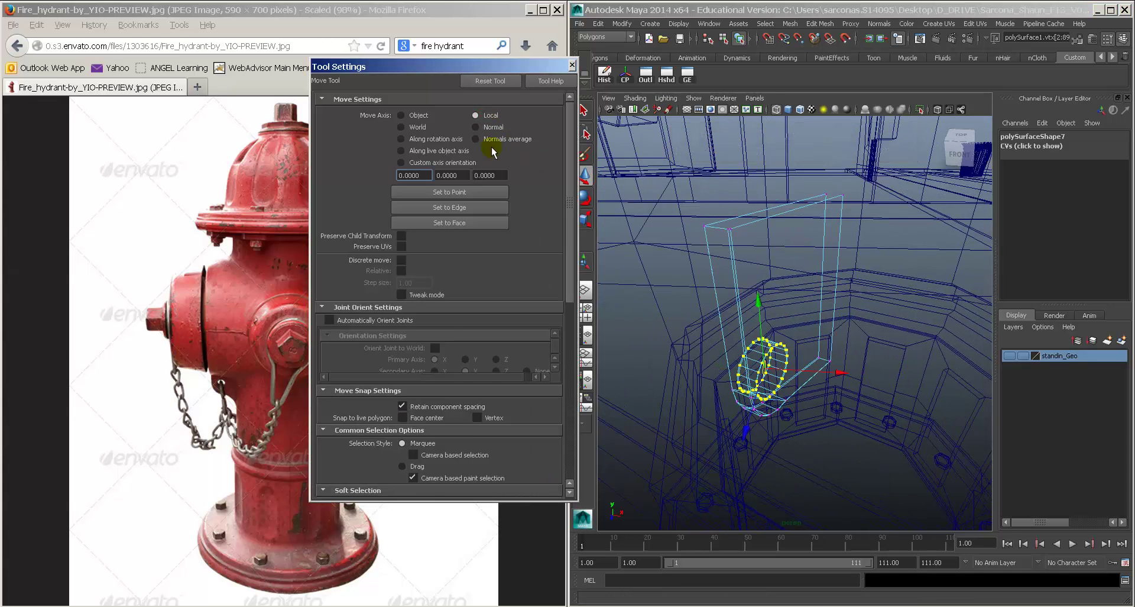
pyautogui.keyDown('alt'); pyautogui.moveTo(657, 252); pyautogui.dragTo(527, 240); pyautogui.keyUp('alt')
pyautogui.click(417, 140)
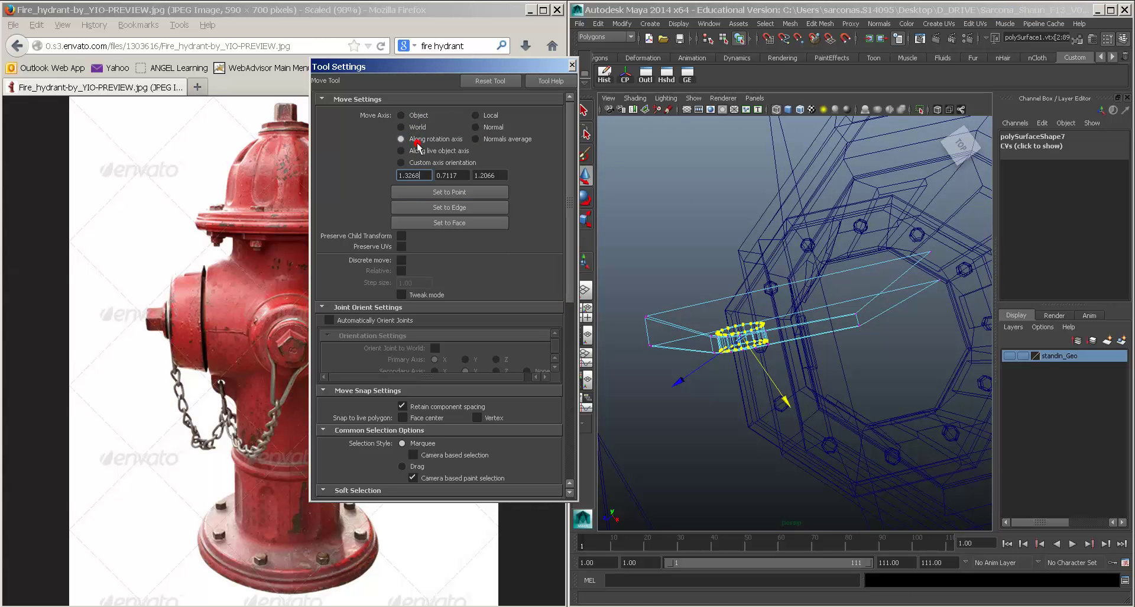
pyautogui.click(421, 162)
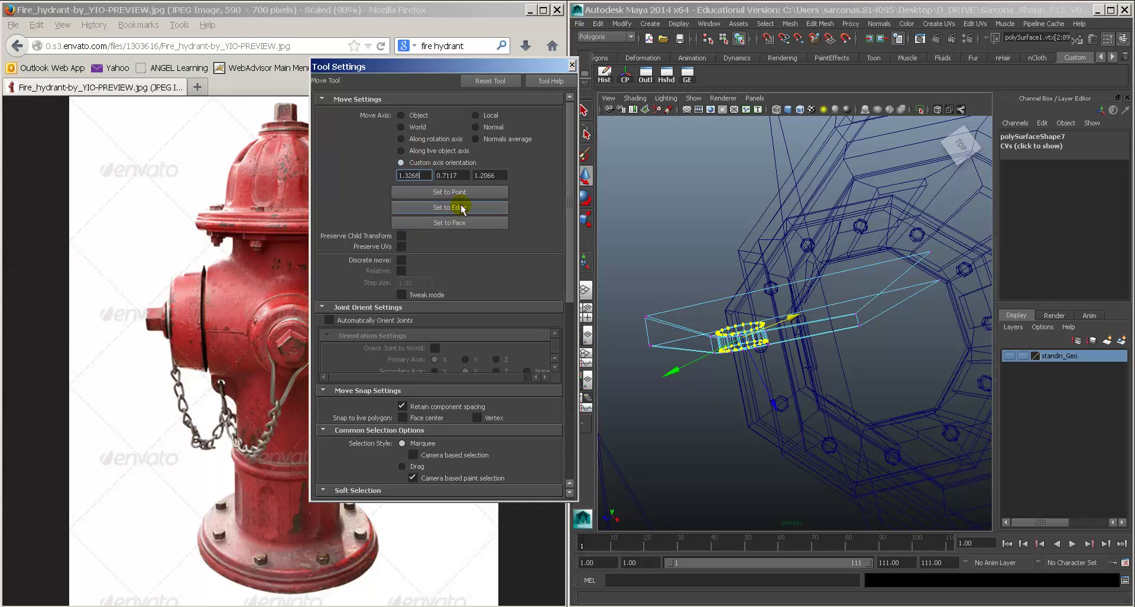
pyautogui.click(482, 116)
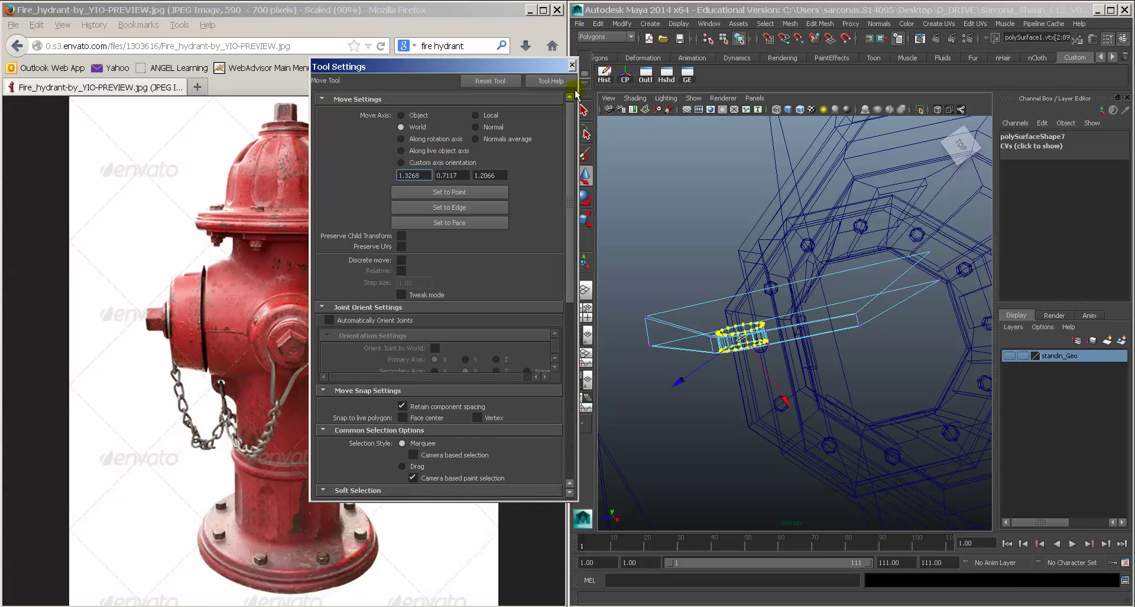
pyautogui.click(571, 65)
# Step: Return to object selection, centre the bracket plate's pivot and set its Rotate Y to 22.5
pyautogui.keyDown('alt'); pyautogui.moveTo(674, 281); pyautogui.dragTo(665, 274); pyautogui.keyUp('alt')
pyautogui.press('F8')
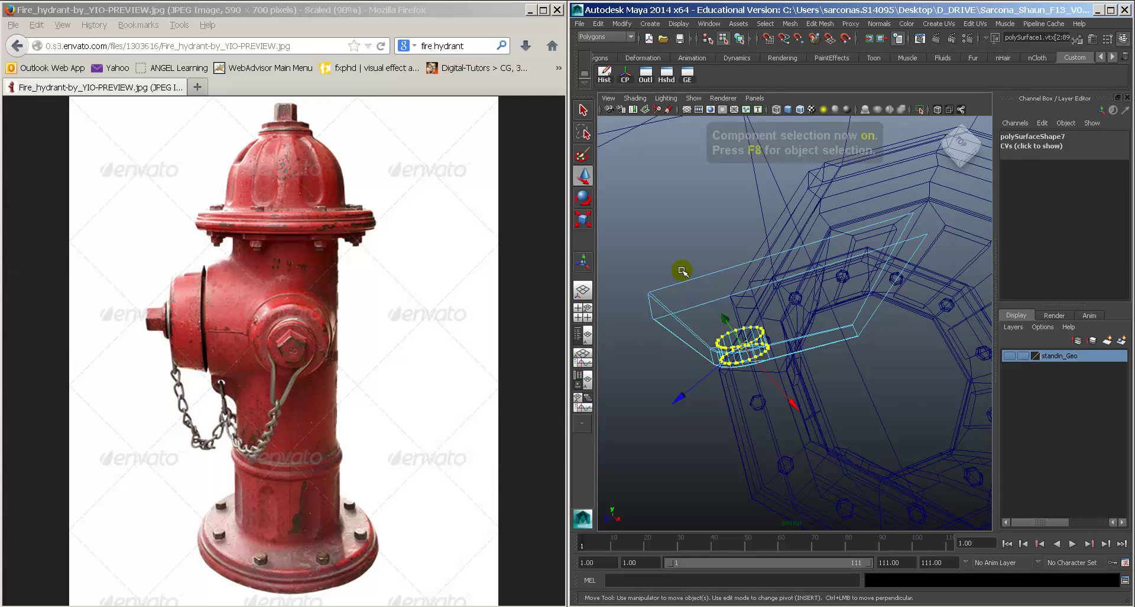
pyautogui.press('e')
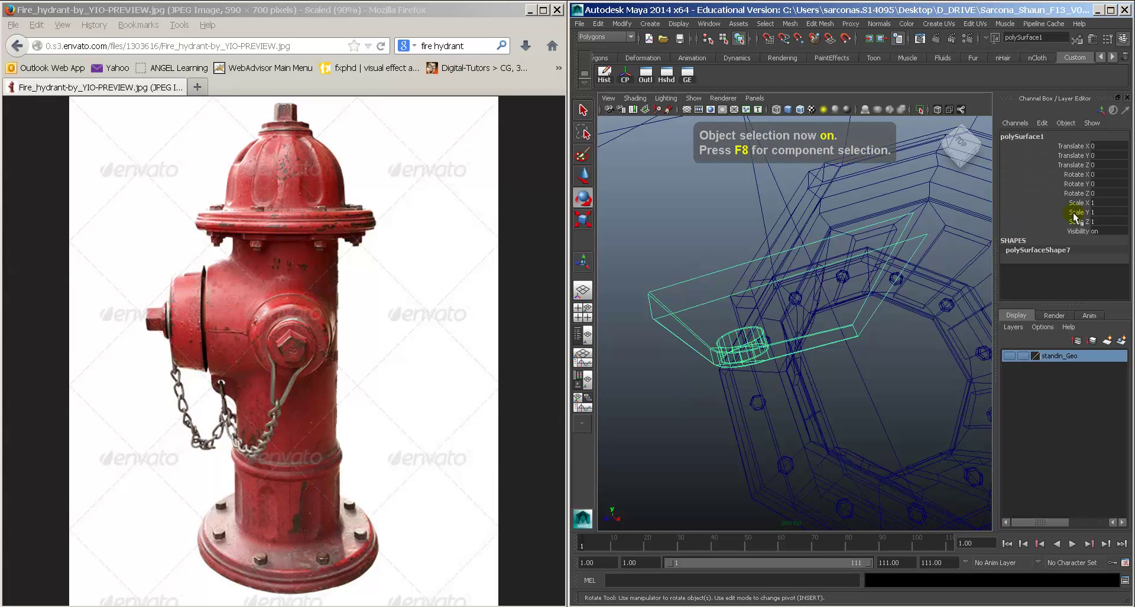
pyautogui.click(1099, 184)
pyautogui.write('22.5')
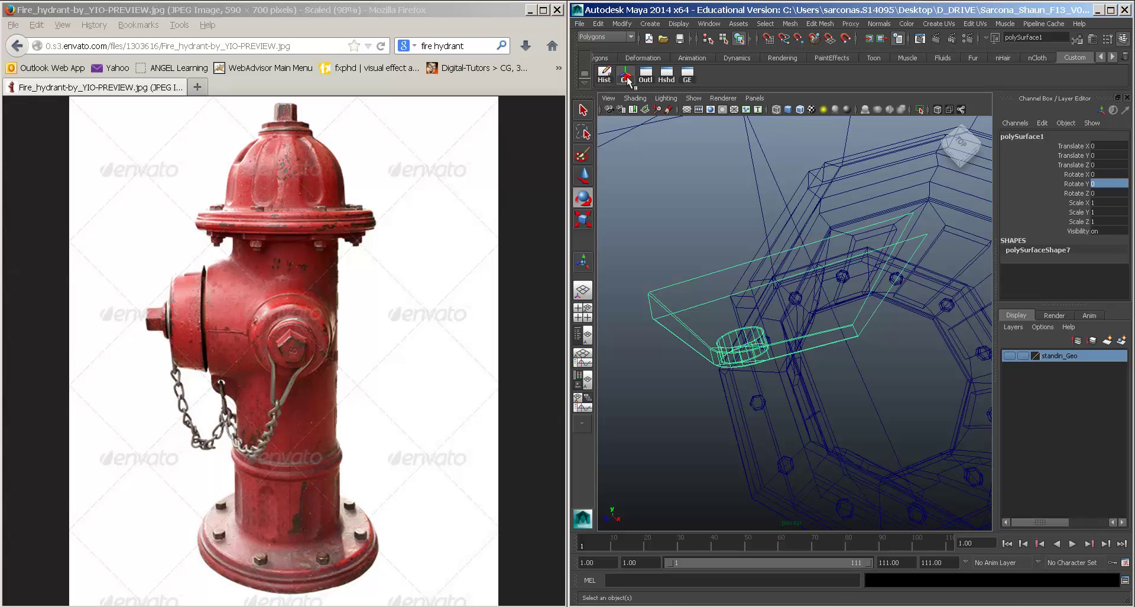
pyautogui.click(625, 75)
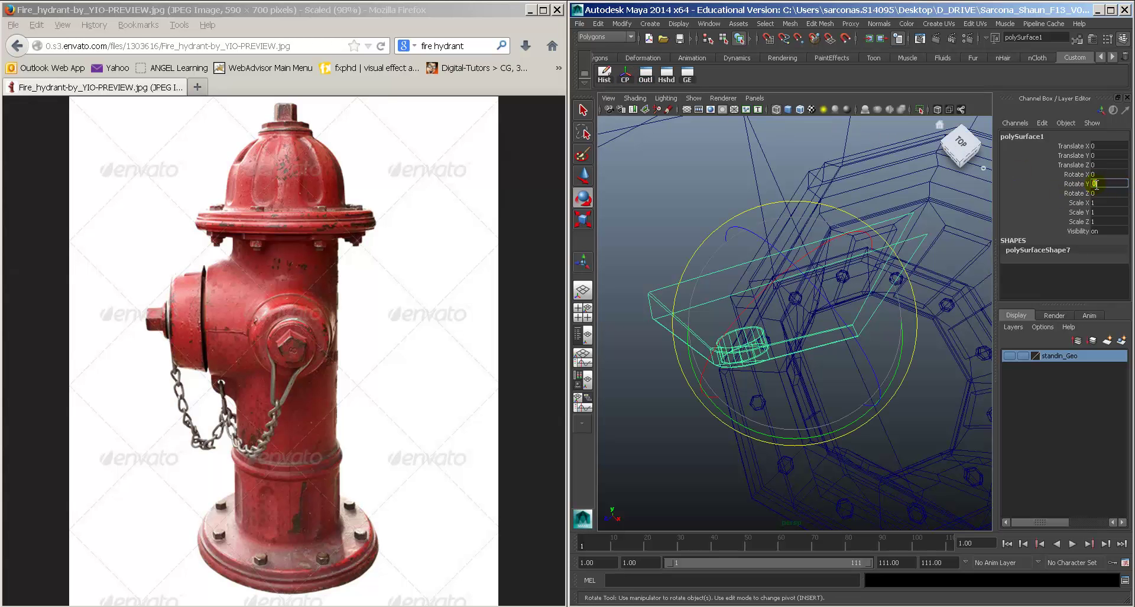
pyautogui.press('Return')
# Step: Move the vertices of the bracket's hole in height and along the plate to place the hole further from the front edge
pyautogui.keyDown('alt'); pyautogui.moveTo(828, 284); pyautogui.dragTo(733, 249); pyautogui.keyUp('alt')
pyautogui.moveTo(703, 213); pyautogui.dragTo(677, 206, button='right')
pyautogui.moveTo(751, 305)
pyautogui.keyDown('alt'); pyautogui.mouseDown()
pyautogui.moveTo(753, 287)
pyautogui.moveTo(813, 383)
pyautogui.moveTo(839, 388)
pyautogui.moveTo(785, 461)
pyautogui.moveTo(788, 435)
pyautogui.moveTo(737, 379)
pyautogui.moveTo(707, 370)
pyautogui.mouseUp(); pyautogui.keyUp('alt')
pyautogui.press('w')
pyautogui.moveTo(753, 267); pyautogui.dragTo(753, 259)
pyautogui.press('5')
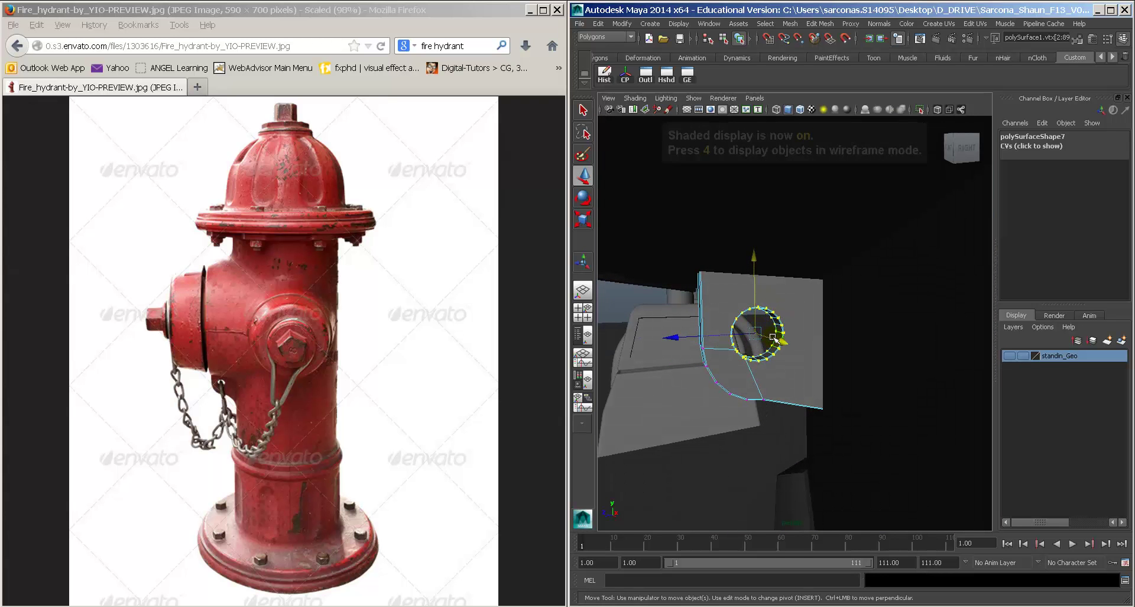
pyautogui.moveTo(754, 299); pyautogui.dragTo(755, 305)
pyautogui.click(721, 340)
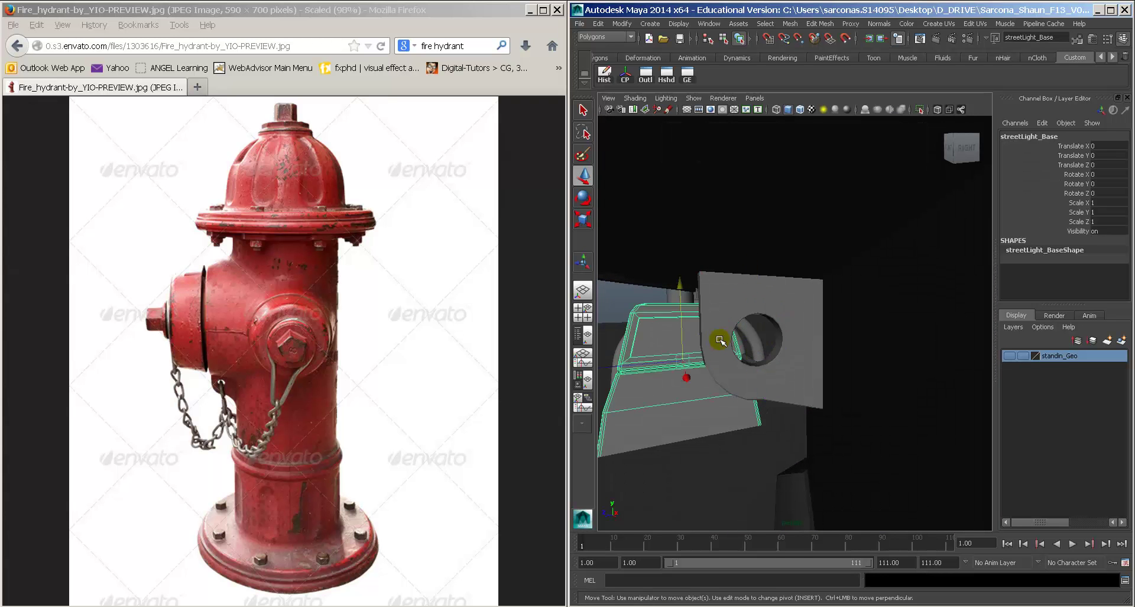
pyautogui.hotkey('ctrl', 'z')
pyautogui.moveTo(720, 340); pyautogui.dragTo(719, 340)
# Step: Return to object selection and set the bracket plate's Rotate Y to 0
pyautogui.moveTo(718, 307); pyautogui.dragTo(739, 287, button='right')
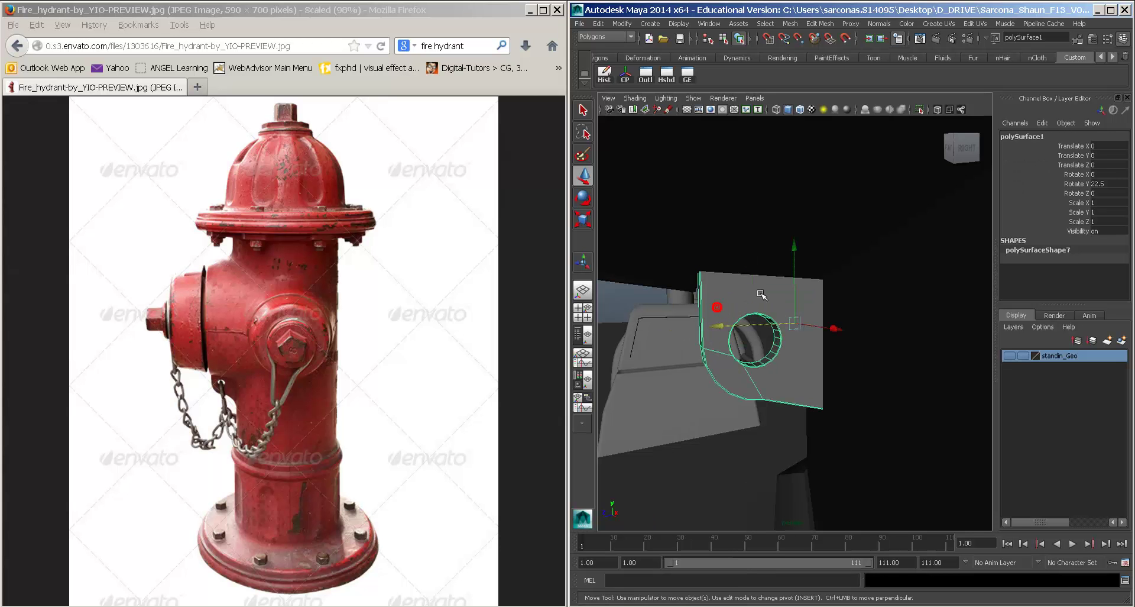
pyautogui.write('0')
pyautogui.press('Return')
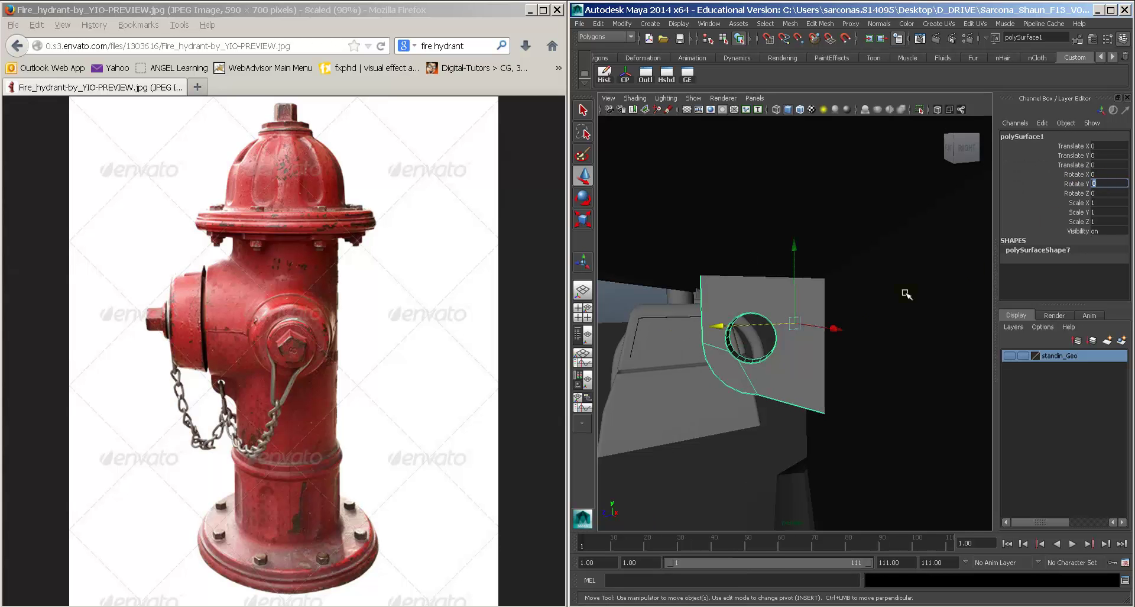
# Step: Display the hydrant body as a smoothed preview and deselect it
pyautogui.keyDown('alt'); pyautogui.moveTo(904, 291); pyautogui.dragTo(880, 357); pyautogui.keyUp('alt')
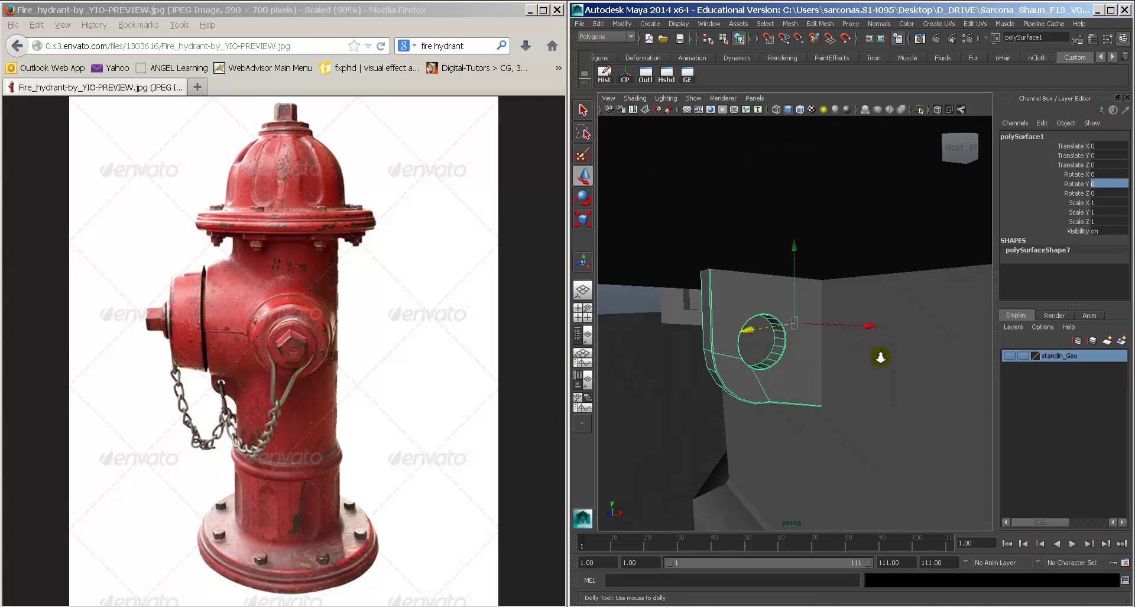
pyautogui.keyDown('alt'); pyautogui.moveTo(879, 357); pyautogui.dragTo(814, 352, button='right'); pyautogui.keyUp('alt')
pyautogui.keyDown('alt'); pyautogui.moveTo(816, 376); pyautogui.dragTo(785, 378); pyautogui.keyUp('alt')
pyautogui.click(710, 246)
pyautogui.click(767, 261)
pyautogui.press('3')
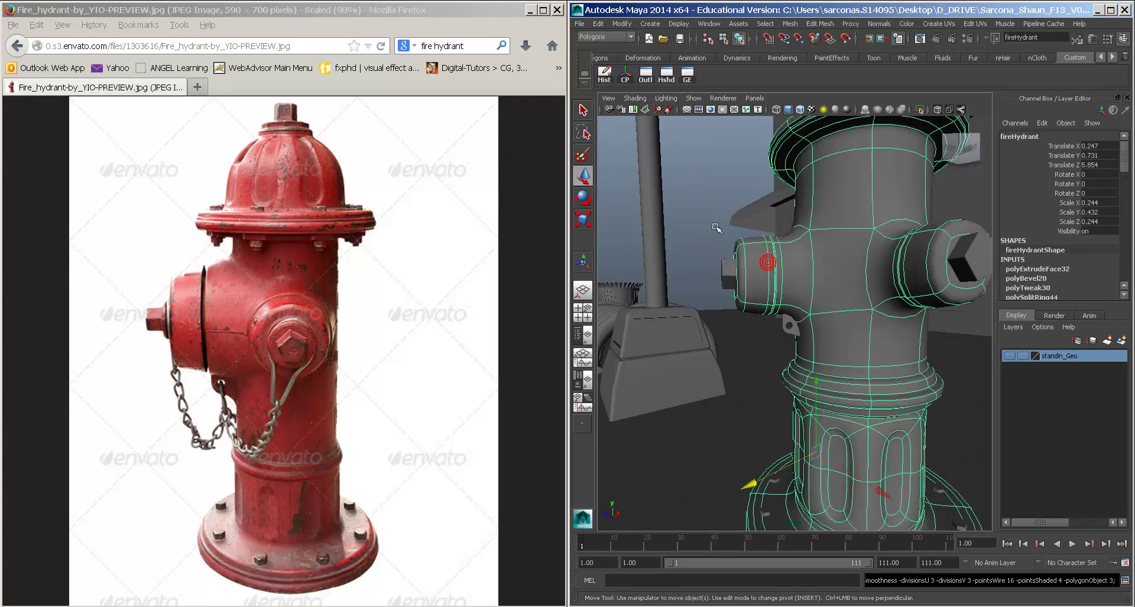
pyautogui.click(717, 228)
# Step: Move the upper front corner vertices of the bracket plate further forward beneath the front outlet and return to object selection
pyautogui.moveTo(766, 309)
pyautogui.keyDown('alt'); pyautogui.mouseDown()
pyautogui.moveTo(780, 274)
pyautogui.moveTo(884, 282)
pyautogui.moveTo(966, 307)
pyautogui.moveTo(745, 308)
pyautogui.mouseUp(); pyautogui.keyUp('alt')
pyautogui.keyDown('alt'); pyautogui.moveTo(745, 308); pyautogui.dragTo(749, 311, button='right'); pyautogui.keyUp('alt')
pyautogui.keyDown('alt'); pyautogui.moveTo(749, 311); pyautogui.dragTo(778, 320); pyautogui.keyUp('alt')
pyautogui.click(782, 318)
pyautogui.press('w')
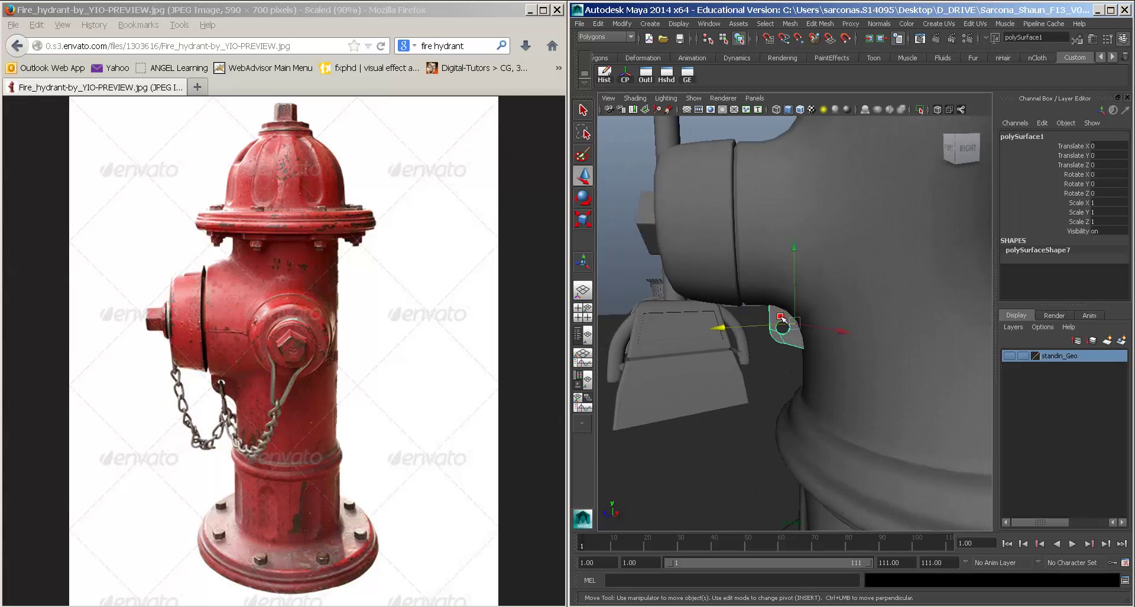
pyautogui.moveTo(776, 312); pyautogui.dragTo(764, 314, button='right')
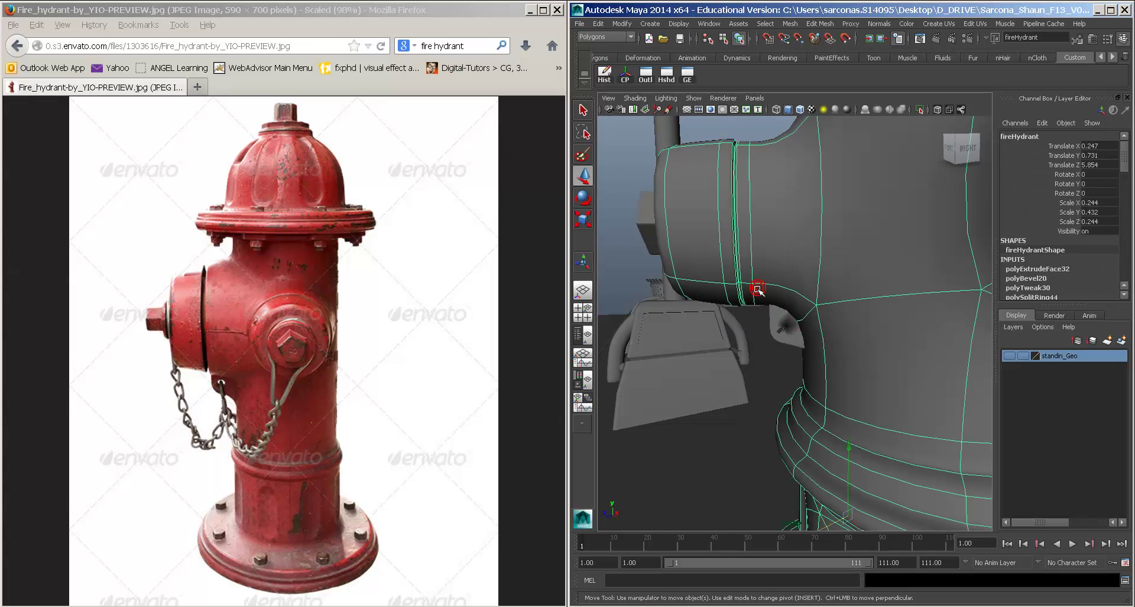
pyautogui.moveTo(760, 284); pyautogui.dragTo(778, 310)
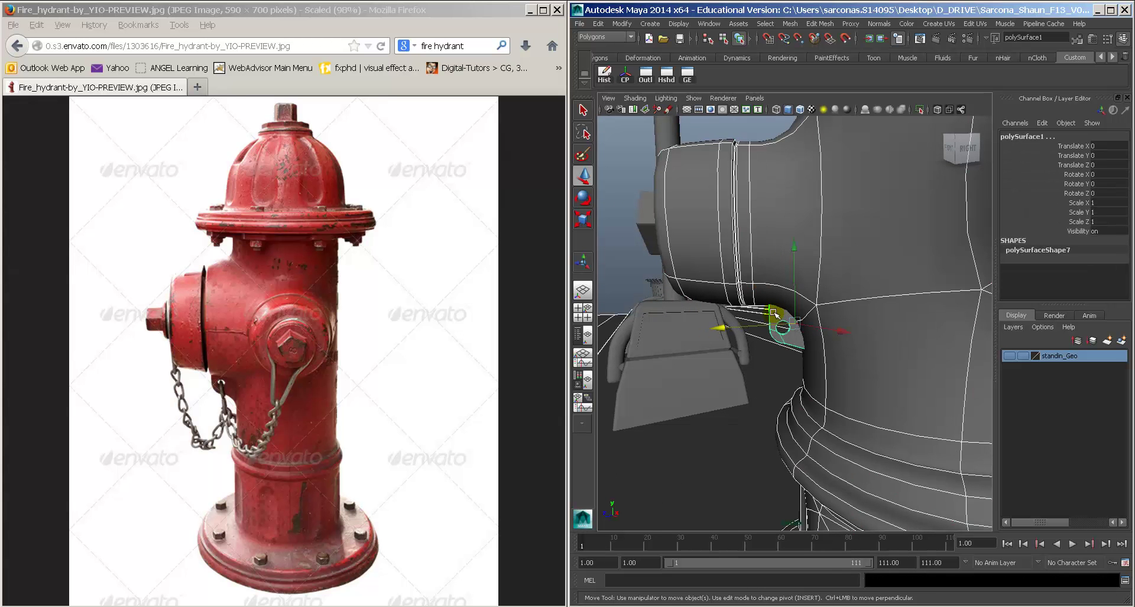
pyautogui.moveTo(774, 313); pyautogui.dragTo(774, 300, button='right')
pyautogui.press('4')
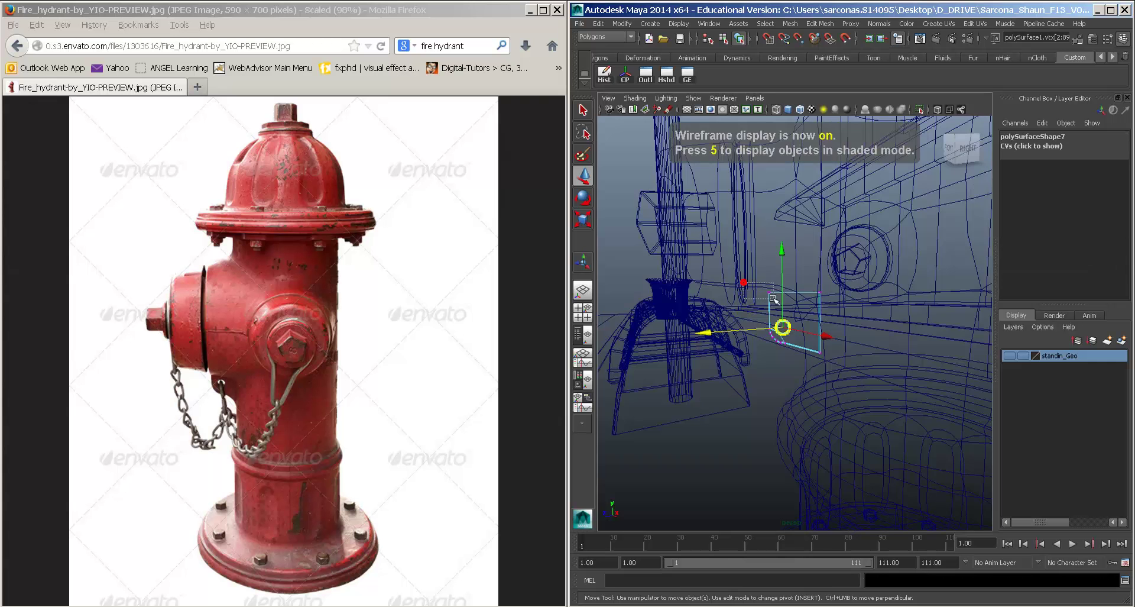
pyautogui.press('5')
pyautogui.moveTo(770, 293); pyautogui.dragTo(750, 293)
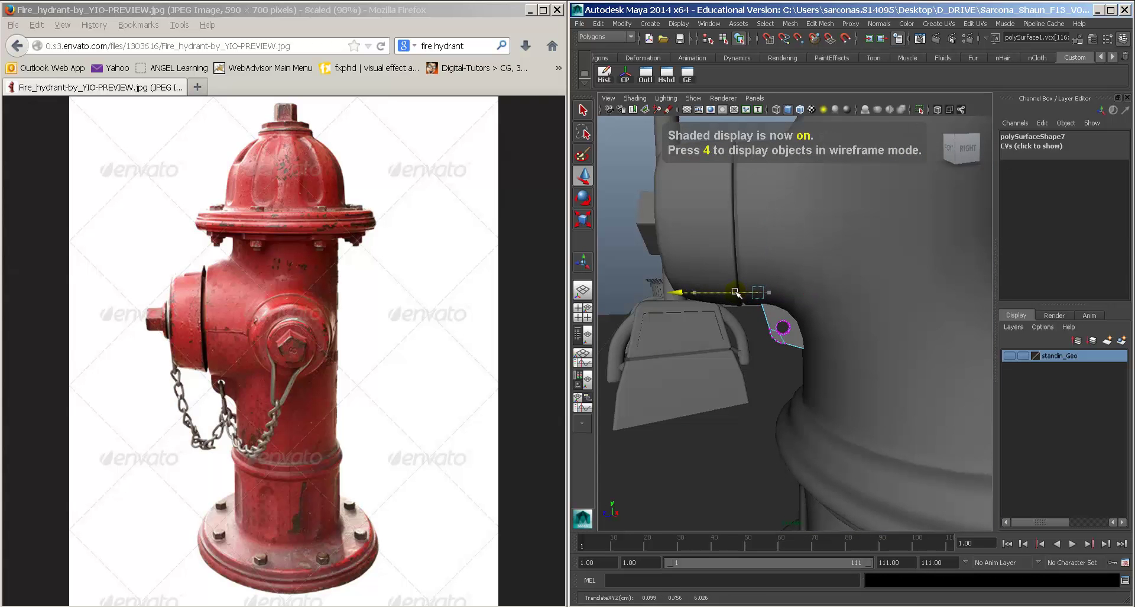
pyautogui.press('F8')
pyautogui.press('F8')
pyautogui.press('F8')
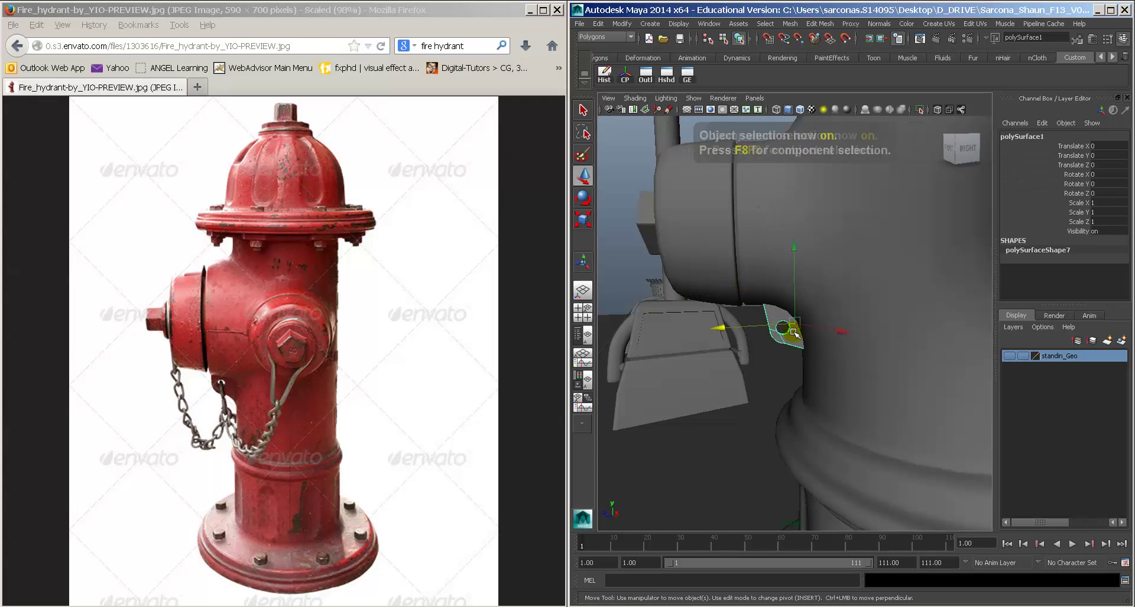
# Step: Duplicate all the bolts on the hydrant's base flange and raise the copies to the cap's rim at Translate Y 1.066
pyautogui.keyDown('alt'); pyautogui.moveTo(810, 343); pyautogui.dragTo(811, 459); pyautogui.keyUp('alt')
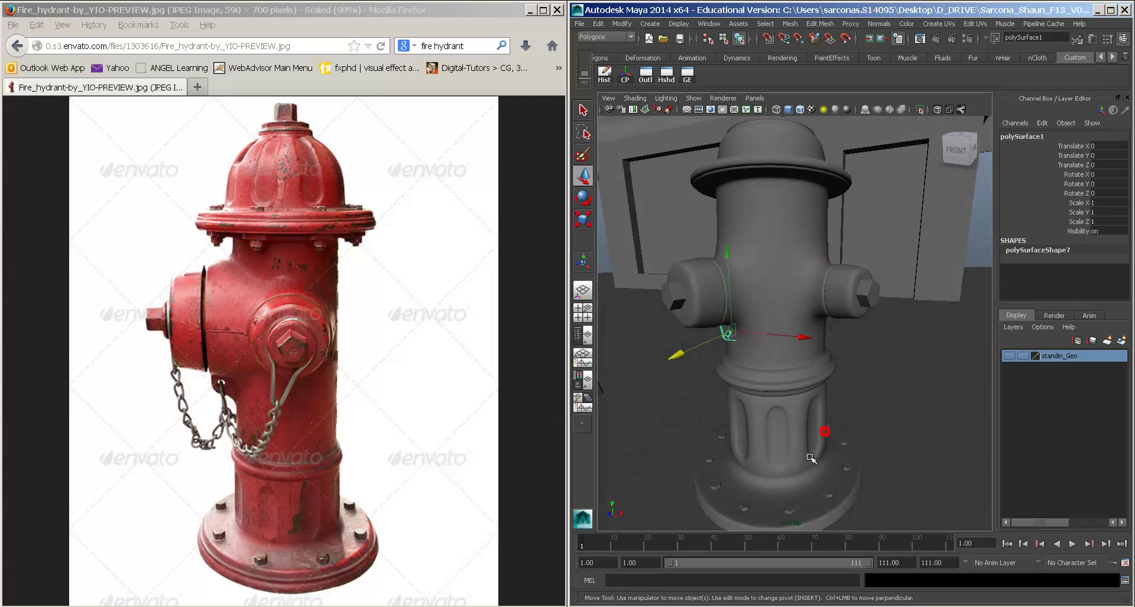
pyautogui.click(791, 509)
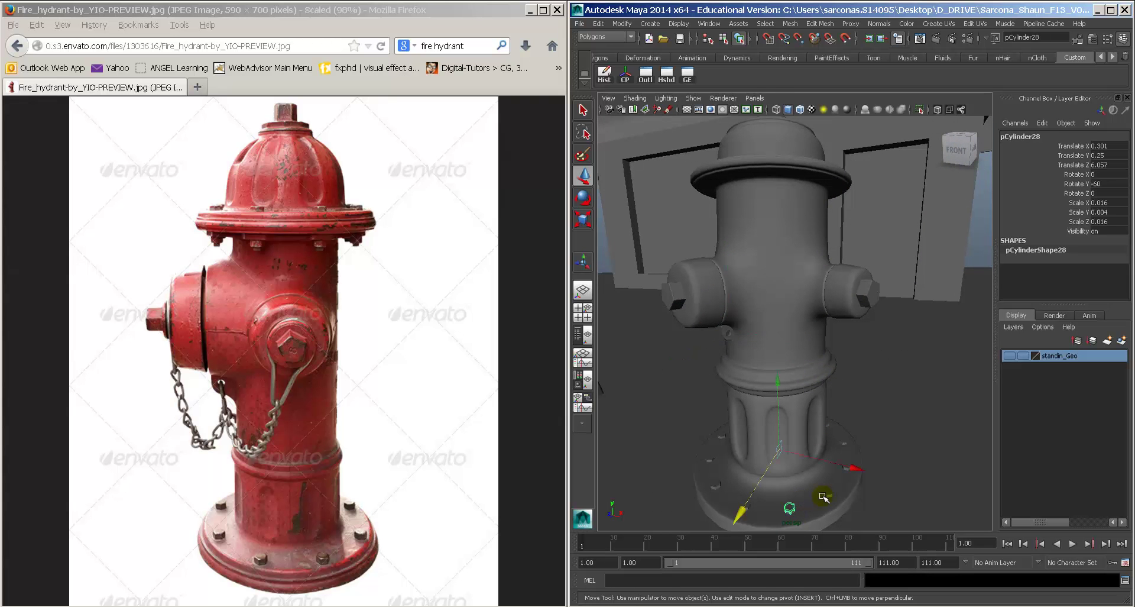
pyautogui.press('4')
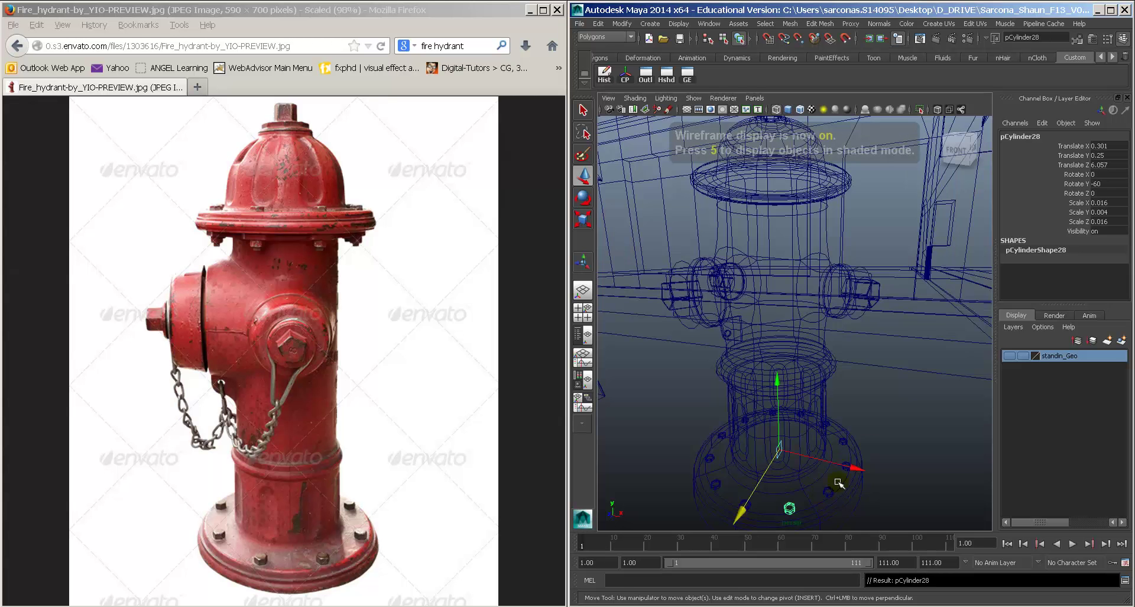
pyautogui.keyDown('alt'); pyautogui.moveTo(877, 442); pyautogui.dragTo(818, 434); pyautogui.keyUp('alt')
pyautogui.keyDown('shift'); pyautogui.moveTo(690, 410); pyautogui.dragTo(894, 528); pyautogui.keyUp('shift')
pyautogui.keyDown('shift'); pyautogui.click(822, 428); pyautogui.keyUp('shift')
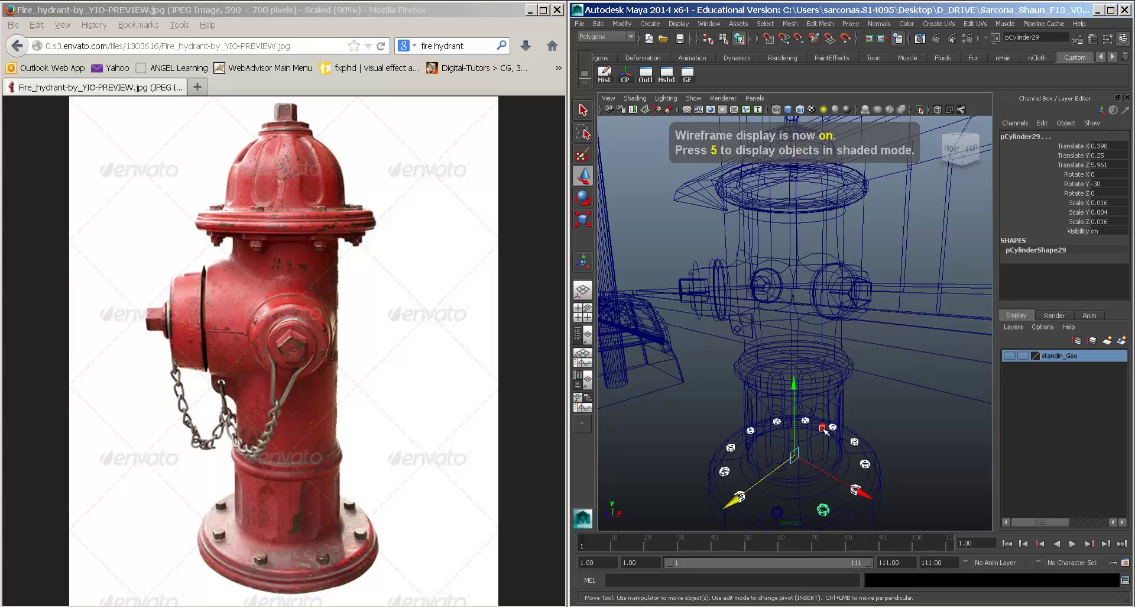
pyautogui.hotkey('shift', 'd')
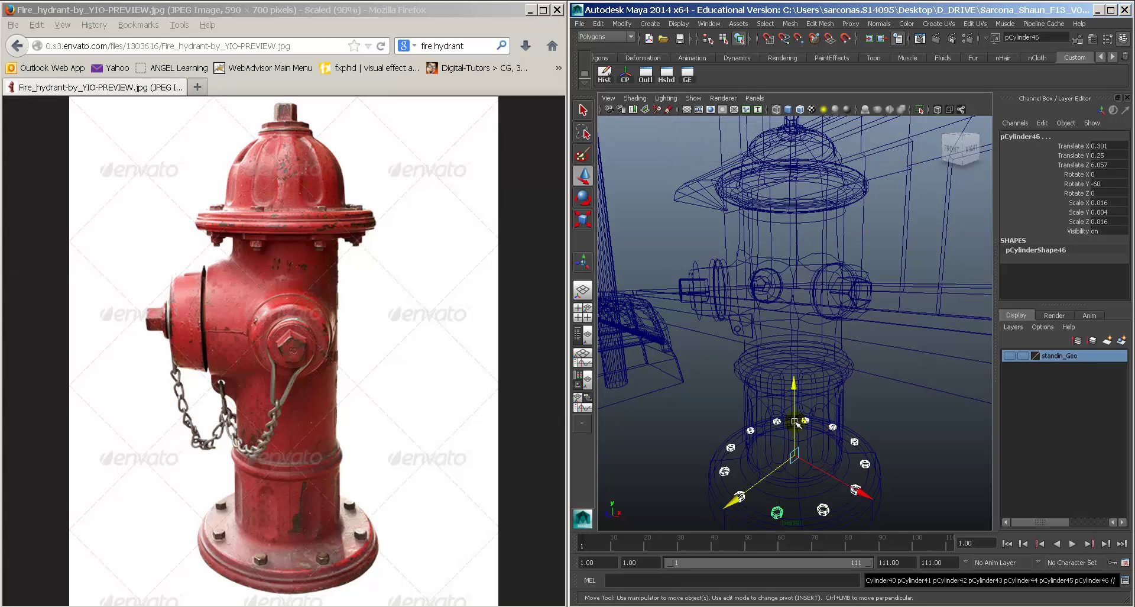
pyautogui.moveTo(794, 421); pyautogui.dragTo(867, 358)
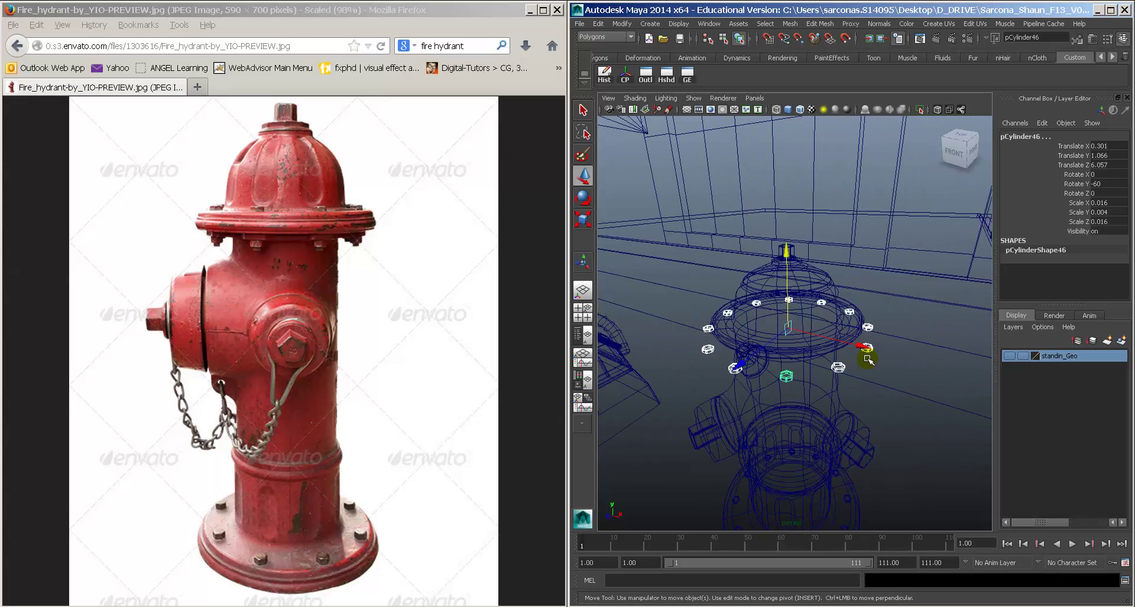
# Step: Scale the copied bolts down uniformly to Scale X 0.012 and seat them on the cap's rim at Translate Y 1.119
pyautogui.press('5')
pyautogui.press('r')
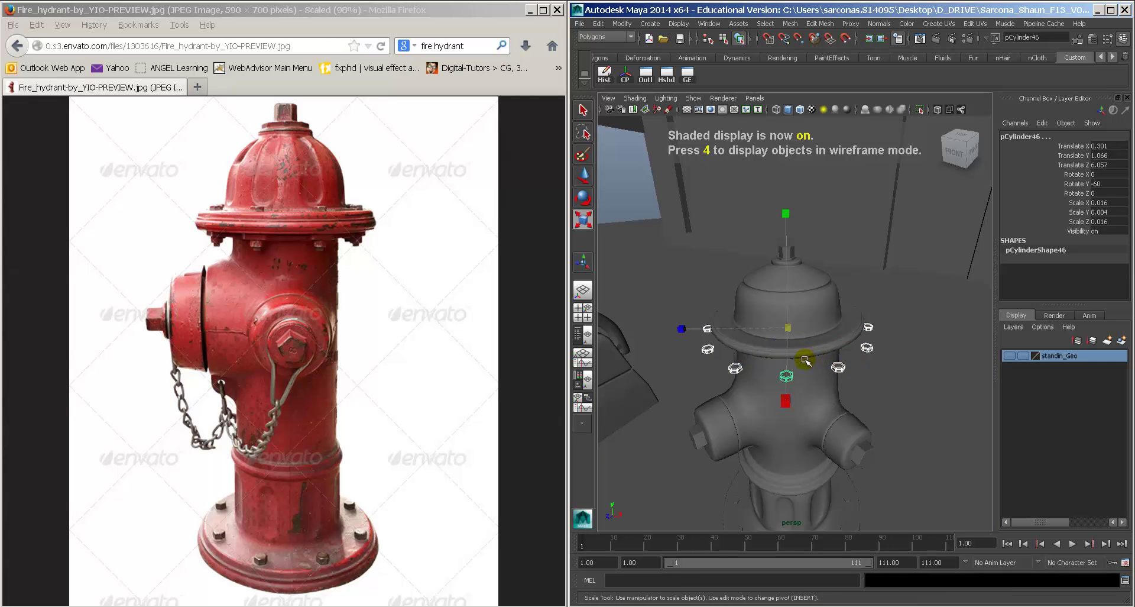
pyautogui.moveTo(805, 359); pyautogui.dragTo(784, 362, button='middle')
pyautogui.press('w')
pyautogui.moveTo(788, 321); pyautogui.dragTo(786, 289)
pyautogui.scroll(5, 788, 290)
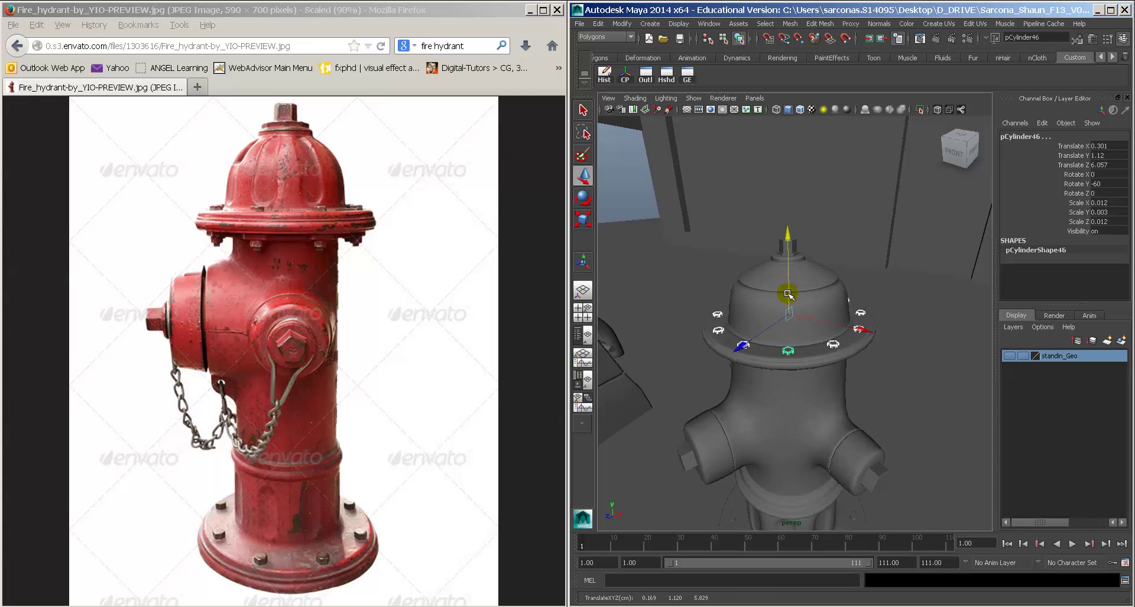
pyautogui.keyDown('alt'); pyautogui.moveTo(822, 332); pyautogui.dragTo(763, 315); pyautogui.keyUp('alt')
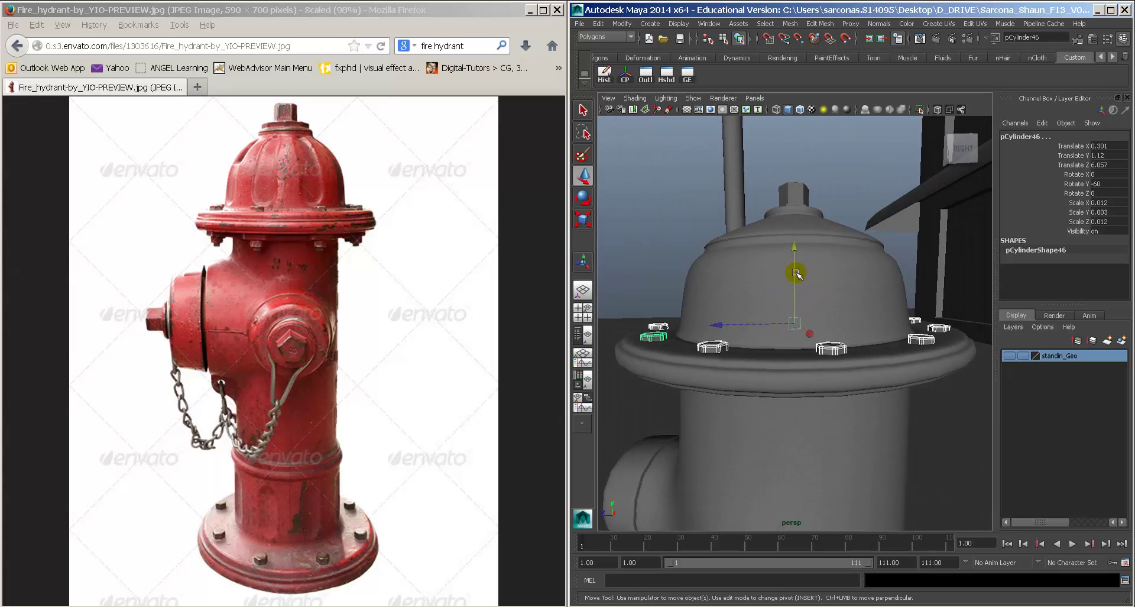
pyautogui.moveTo(796, 273); pyautogui.dragTo(794, 274)
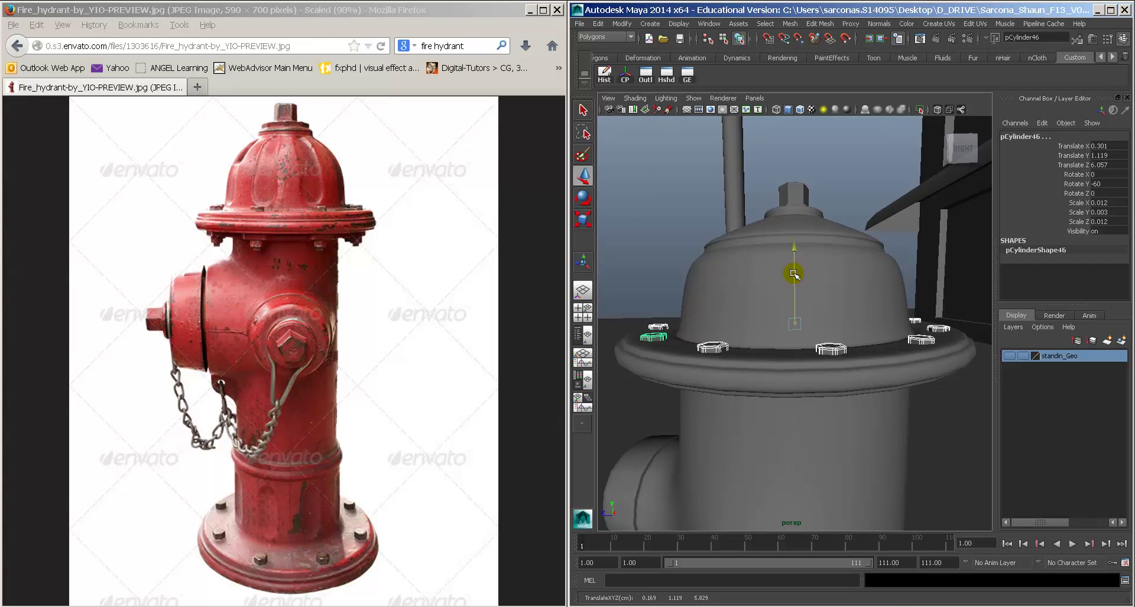
# Step: Reselect the cap rim's bolts, duplicate them and lower the copies below the rim to Translate Y 1.08
pyautogui.click(934, 441)
pyautogui.keyDown('alt'); pyautogui.moveTo(934, 441); pyautogui.dragTo(908, 439); pyautogui.keyUp('alt')
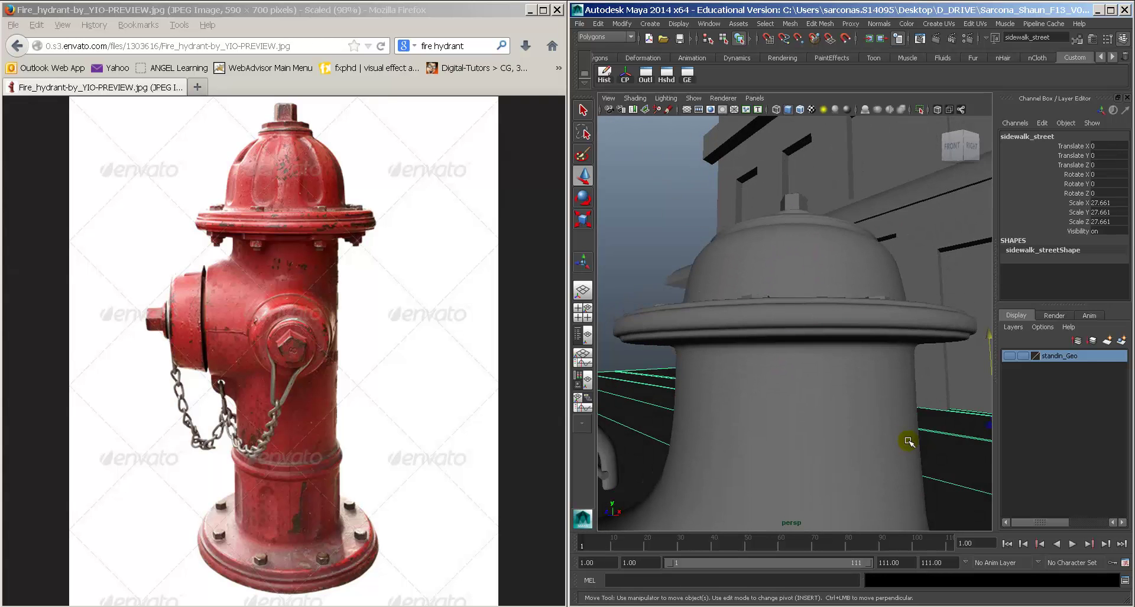
pyautogui.hotkey('ctrl', 'z')
pyautogui.hotkey('ctrl', 'z')
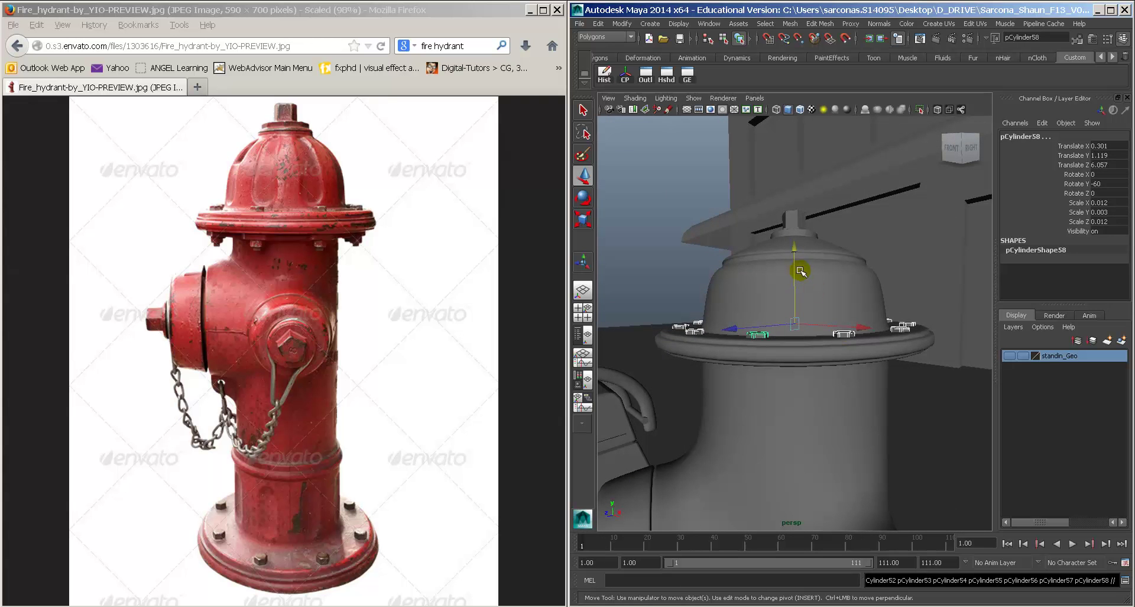
pyautogui.moveTo(793, 278); pyautogui.dragTo(793, 291)
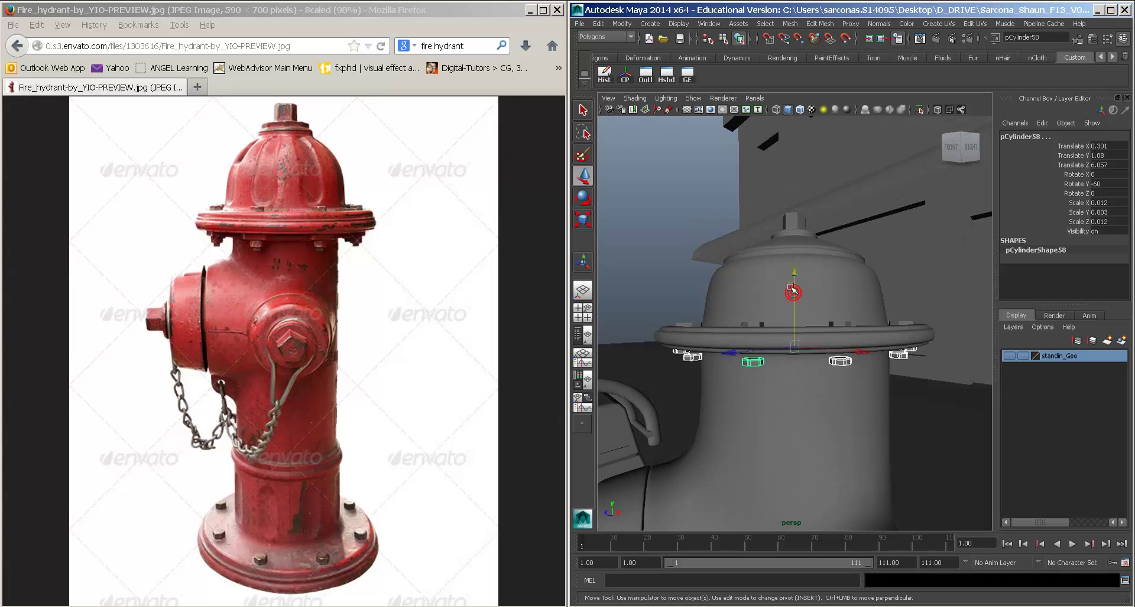
# Step: Flip the lower ring of bolts upside down by scaling it vertically to Scale Y -0.004
pyautogui.press('r')
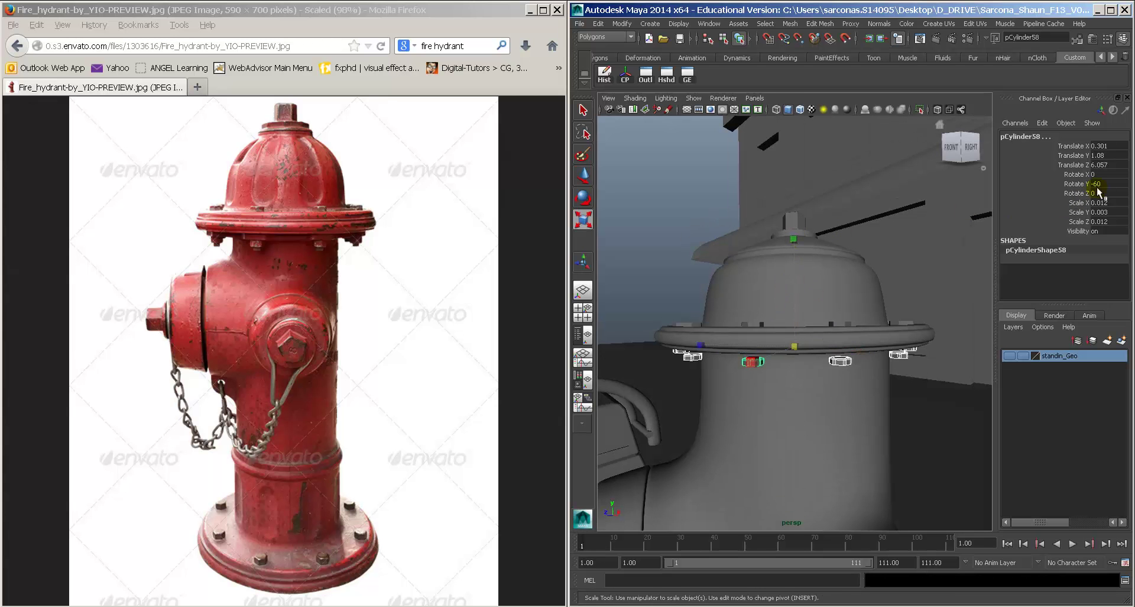
pyautogui.moveTo(794, 238); pyautogui.dragTo(795, 457)
pyautogui.scroll(10, 795, 467)
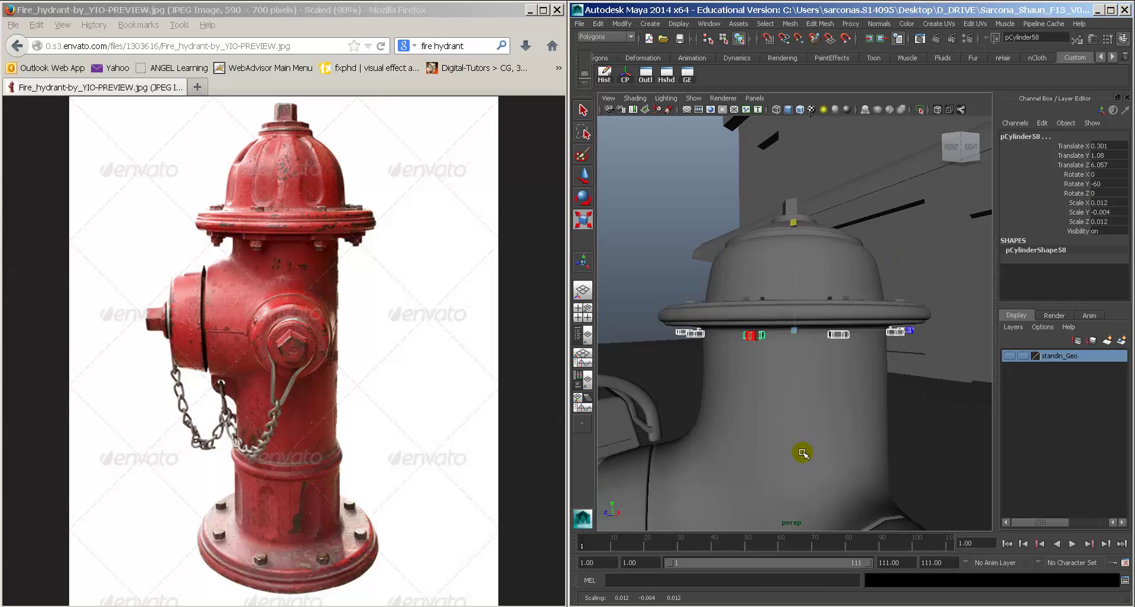
pyautogui.keyDown('alt'); pyautogui.moveTo(835, 383); pyautogui.dragTo(834, 385, button='middle'); pyautogui.keyUp('alt')
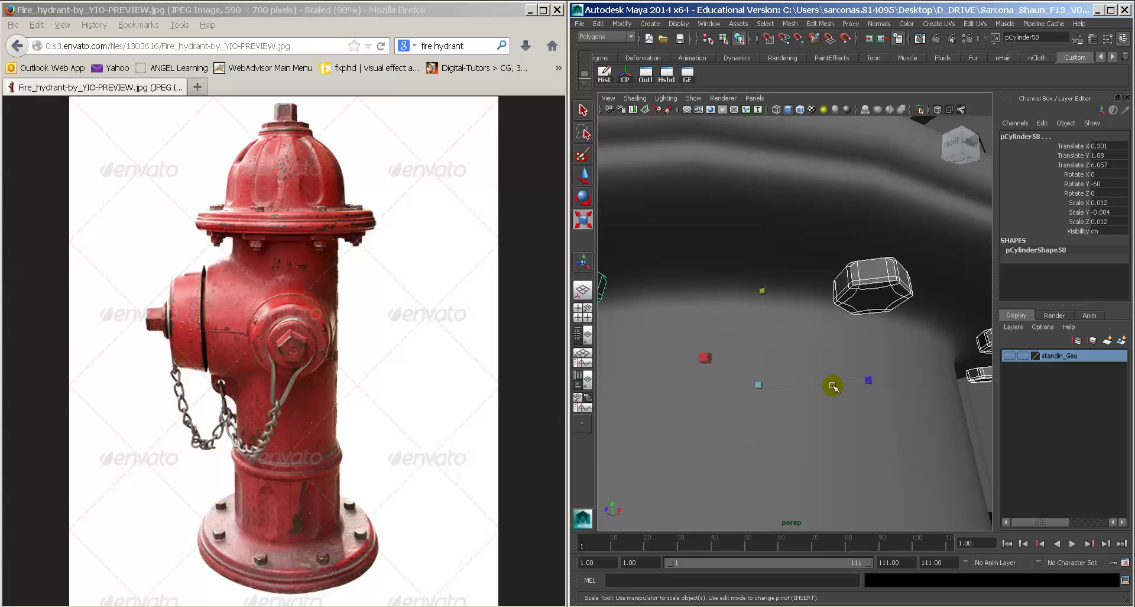
pyautogui.hotkey('ctrl', 'z')
pyautogui.keyDown('alt'); pyautogui.moveTo(858, 332); pyautogui.dragTo(861, 327); pyautogui.keyUp('alt')
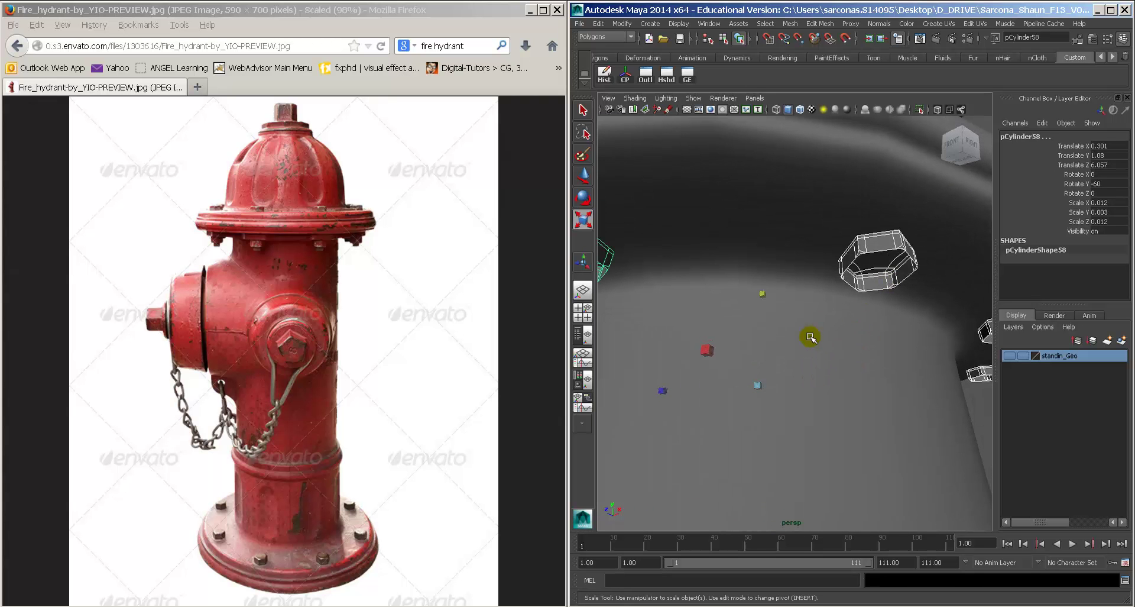
pyautogui.hotkey('ctrl', 'z')
pyautogui.hotkey('shift', 'z')
pyautogui.hotkey('shift', 'z')
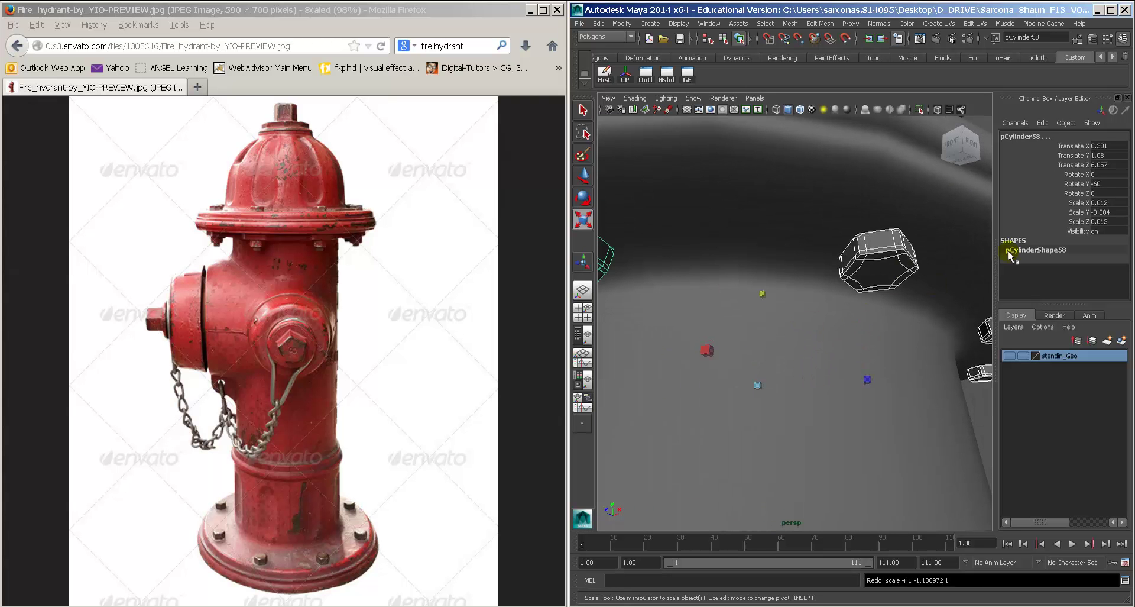
# Step: Raise the flipped bolts slightly against the underside of the cap's rim and deselect them
pyautogui.press('w')
pyautogui.moveTo(761, 323); pyautogui.dragTo(762, 314)
pyautogui.keyDown('alt'); pyautogui.moveTo(861, 329); pyautogui.dragTo(871, 342); pyautogui.keyUp('alt')
pyautogui.keyDown('alt'); pyautogui.moveTo(890, 351); pyautogui.dragTo(767, 313, button='right'); pyautogui.keyUp('alt')
pyautogui.click(690, 274)
pyautogui.keyDown('alt'); pyautogui.moveTo(731, 294); pyautogui.dragTo(808, 322); pyautogui.keyUp('alt')
pyautogui.keyDown('alt'); pyautogui.moveTo(853, 385); pyautogui.dragTo(816, 378, button='right'); pyautogui.keyUp('alt')
pyautogui.keyDown('alt'); pyautogui.moveTo(867, 375); pyautogui.dragTo(815, 384); pyautogui.keyUp('alt')
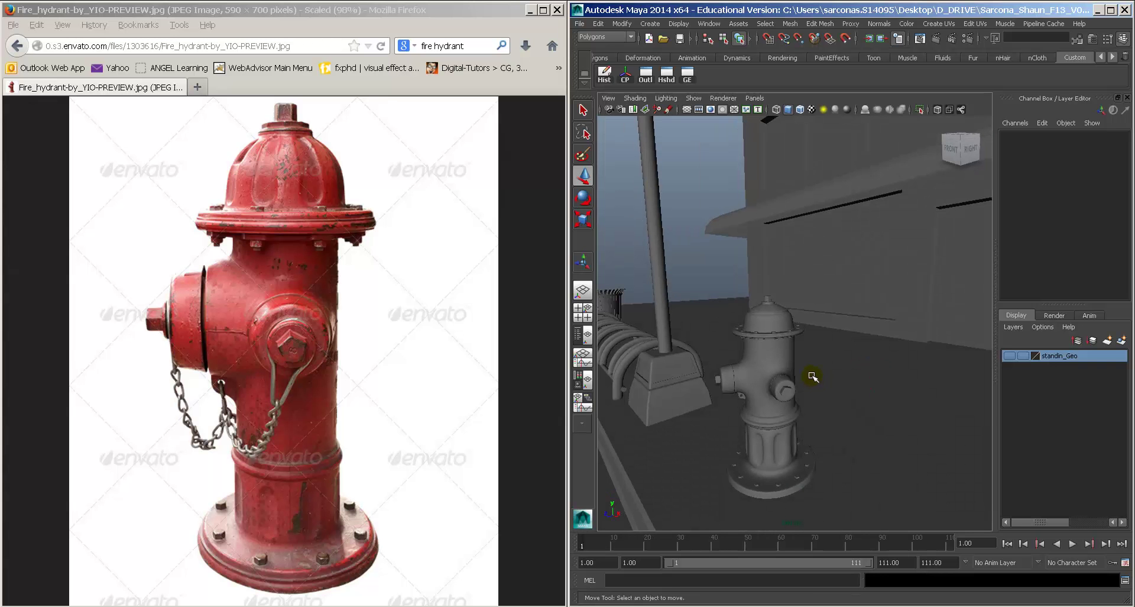
# Step: Create a polygon torus and snap it to a vertex on the hydrant body at Translate 0.169, 0.621, 5.669
pyautogui.keyDown('alt'); pyautogui.moveTo(731, 406); pyautogui.dragTo(757, 373, button='middle'); pyautogui.keyUp('alt')
pyautogui.keyDown('alt'); pyautogui.moveTo(758, 373); pyautogui.dragTo(809, 378, button='right'); pyautogui.keyUp('alt')
pyautogui.keyDown('alt'); pyautogui.moveTo(781, 408); pyautogui.dragTo(804, 376, button='middle'); pyautogui.keyUp('alt')
pyautogui.keyDown('alt'); pyautogui.moveTo(810, 360); pyautogui.dragTo(853, 325, button='right'); pyautogui.keyUp('alt')
pyautogui.keyDown('alt'); pyautogui.moveTo(783, 393); pyautogui.dragTo(808, 335, button='middle'); pyautogui.keyUp('alt')
pyautogui.keyDown('alt'); pyautogui.moveTo(813, 334); pyautogui.dragTo(849, 339, button='right'); pyautogui.keyUp('alt')
pyautogui.click(650, 23)
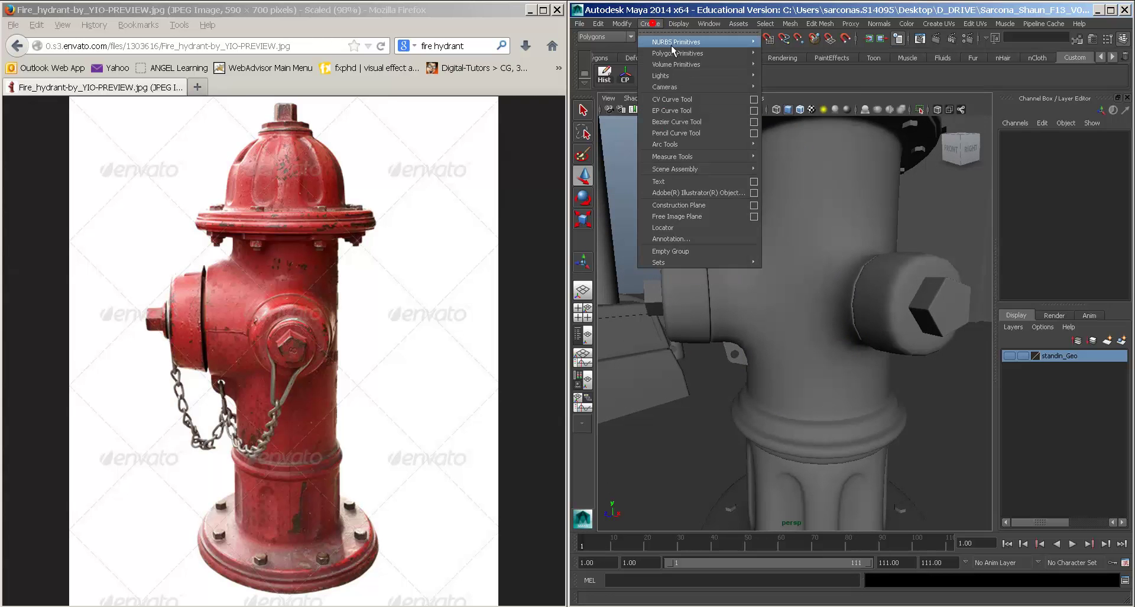
pyautogui.moveTo(709, 53)
pyautogui.click(810, 117)
pyautogui.keyDown('alt'); pyautogui.moveTo(857, 218); pyautogui.dragTo(822, 222, button='right'); pyautogui.keyUp('alt')
pyautogui.keyDown('alt'); pyautogui.moveTo(889, 246); pyautogui.dragTo(839, 266); pyautogui.keyUp('alt')
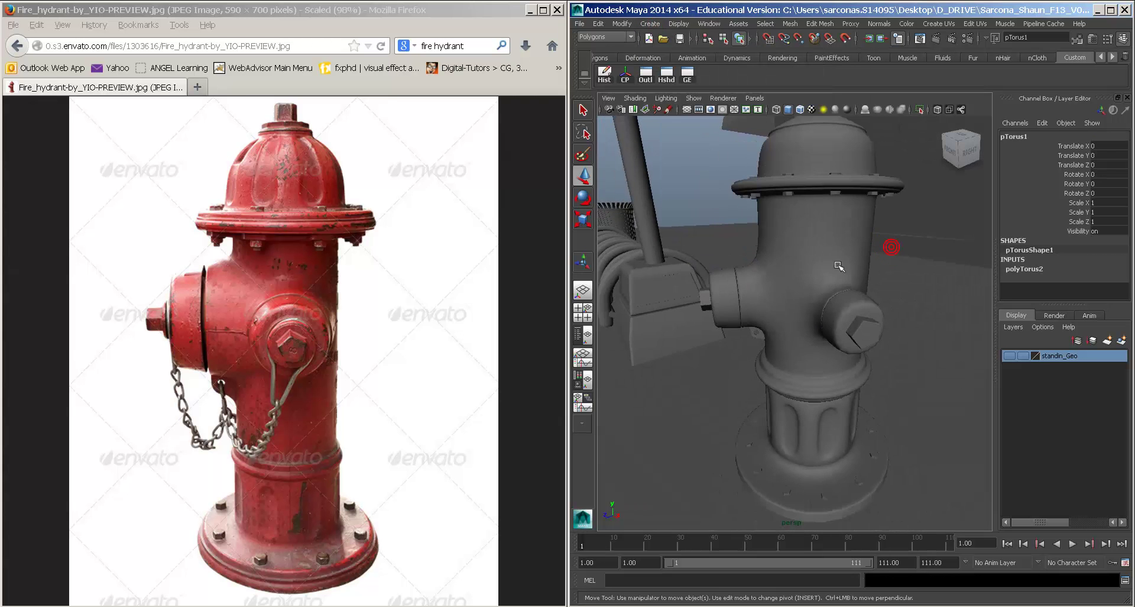
pyautogui.keyDown('alt'); pyautogui.moveTo(839, 267); pyautogui.dragTo(854, 269, button='right'); pyautogui.keyUp('alt')
pyautogui.press('v')
pyautogui.middleClick(839, 327)
pyautogui.moveTo(841, 328); pyautogui.dragTo(824, 335, button='middle')
# Step: Scale the torus uniformly to 0.105 and snap it beneath the side outlet at Translate 0.324, 0.644, 5.829
pyautogui.press('r')
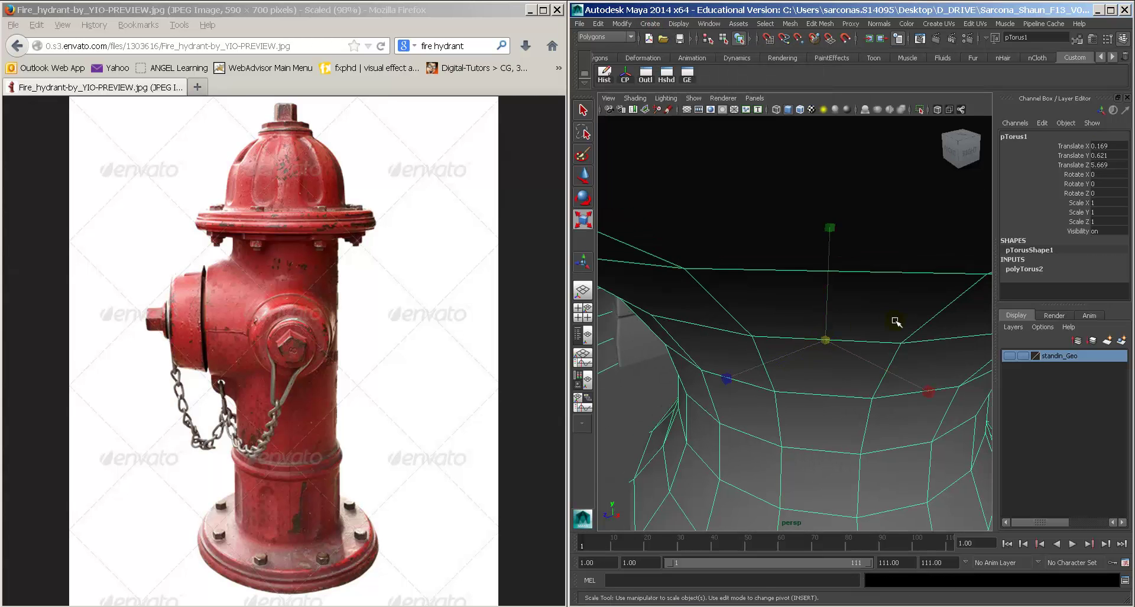
pyautogui.moveTo(895, 321); pyautogui.dragTo(697, 334, button='middle')
pyautogui.moveTo(940, 329); pyautogui.dragTo(779, 326, button='middle')
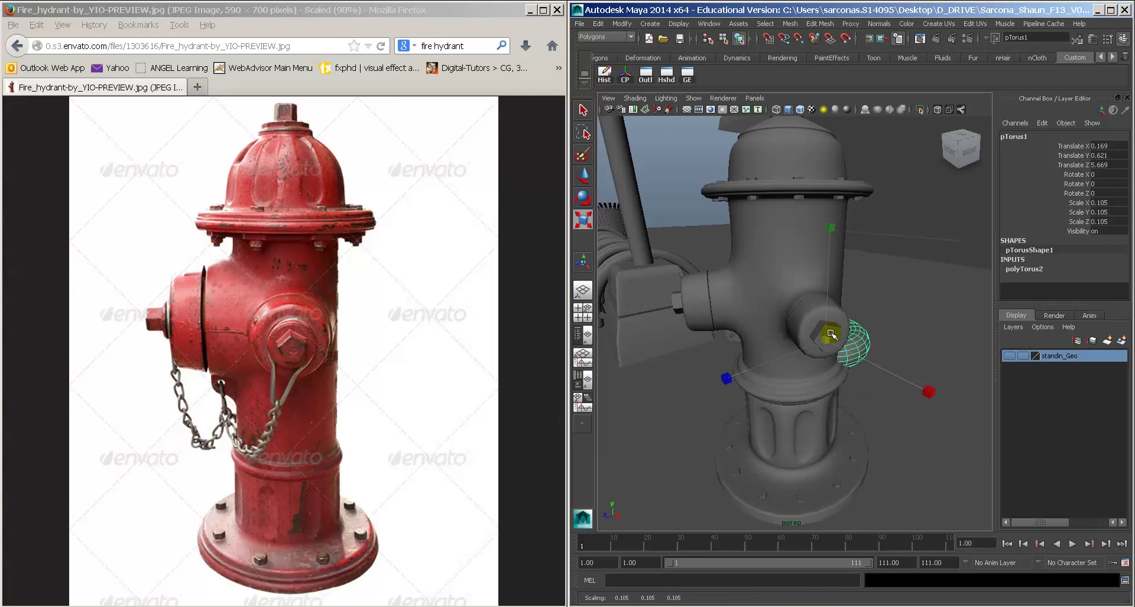
pyautogui.press('w')
pyautogui.keyDown('alt'); pyautogui.moveTo(854, 326); pyautogui.dragTo(863, 338); pyautogui.keyUp('alt')
pyautogui.press('v')
pyautogui.moveTo(843, 346); pyautogui.dragTo(827, 357, button='middle')
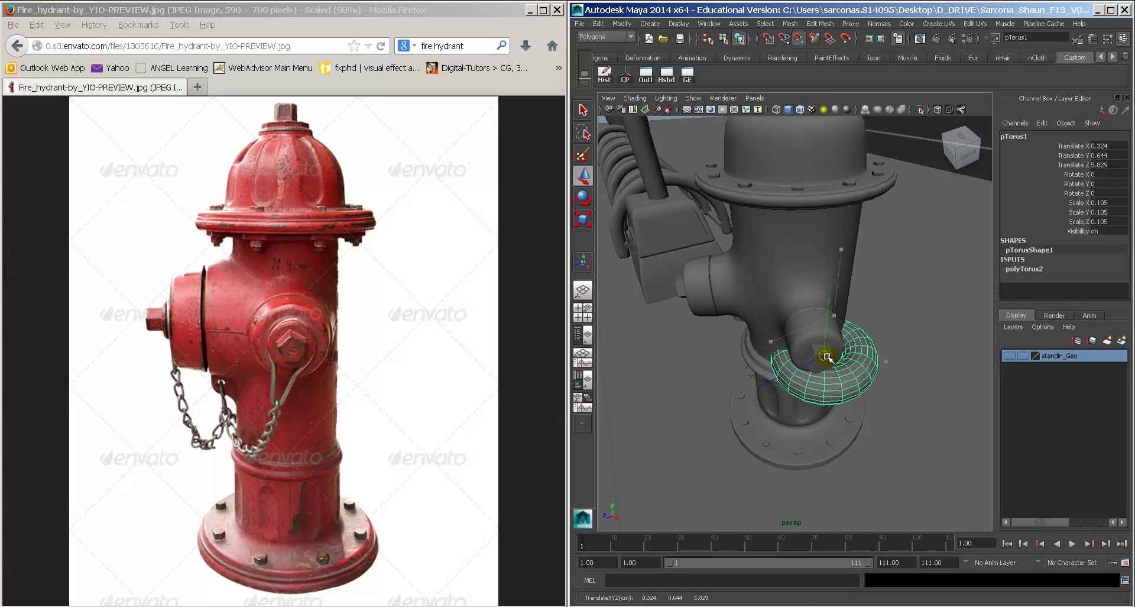
# Step: Stand the torus upright by setting its Rotate Z to 90
pyautogui.press('e')
pyautogui.moveTo(877, 307); pyautogui.dragTo(927, 408)
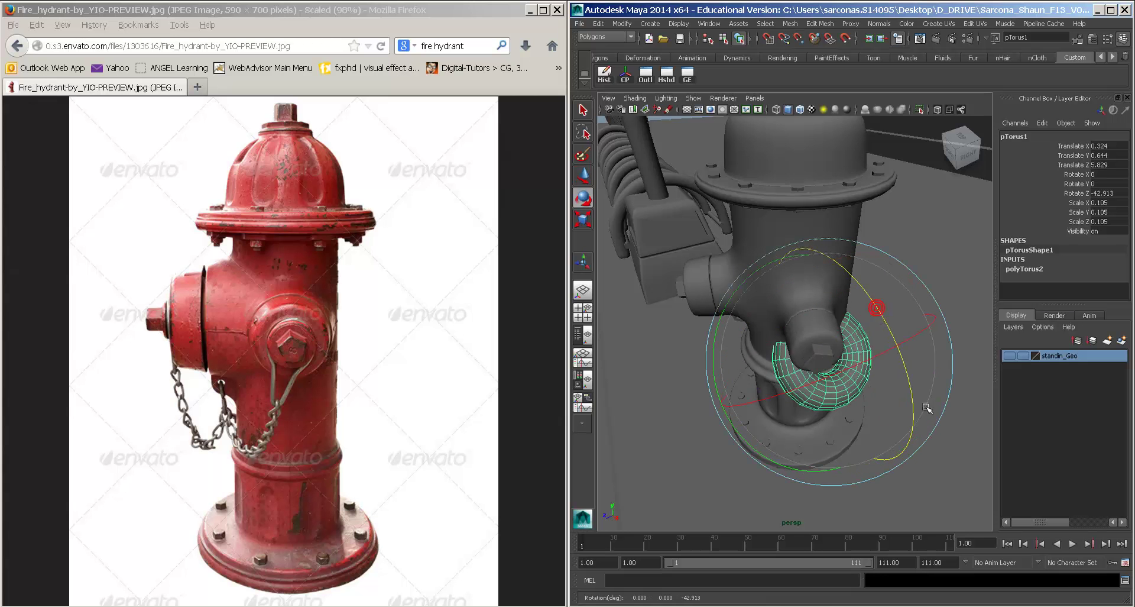
pyautogui.click(1116, 193)
pyautogui.write('90')
pyautogui.press('Return')
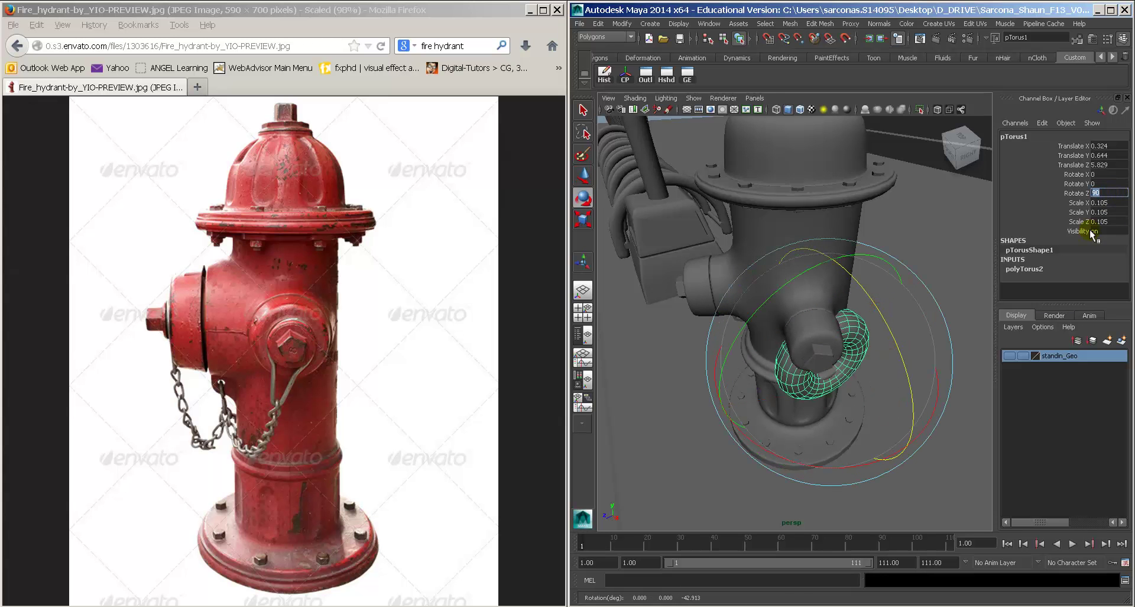
# Step: Thin the torus into a ring by setting its Section Radius to 0.1
pyautogui.click(1032, 269)
pyautogui.scroll(-3, 1080, 255)
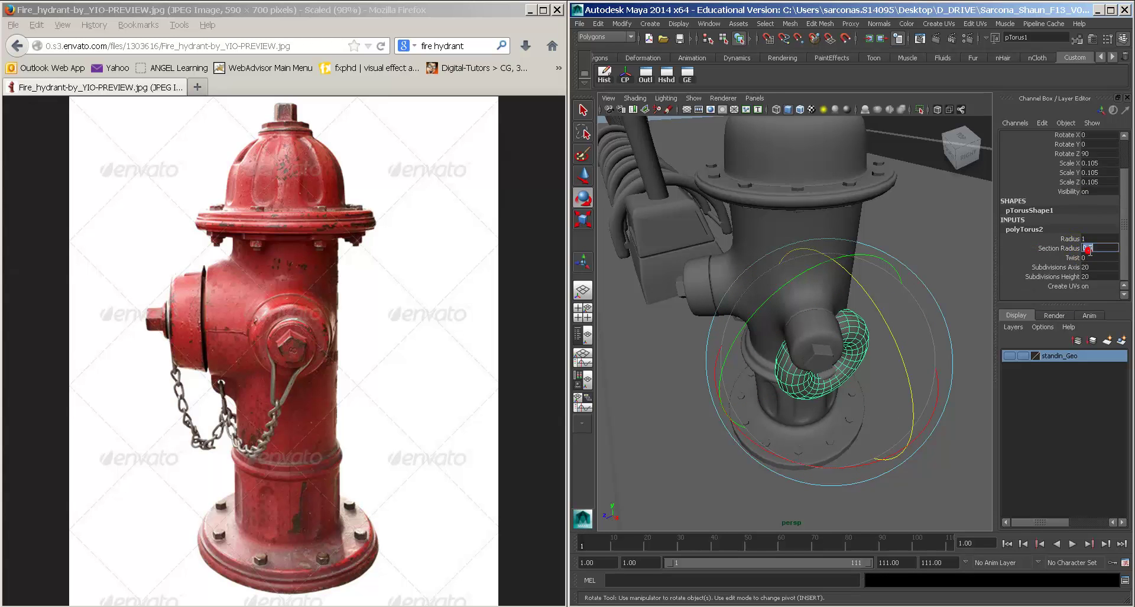
pyautogui.press('Return')
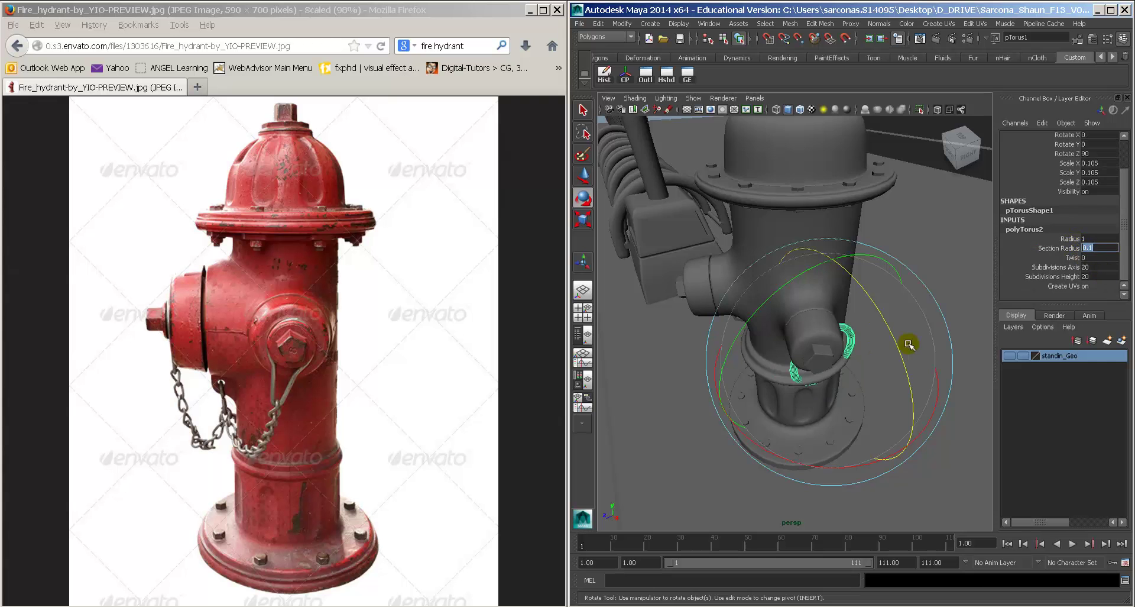
pyautogui.keyDown('alt'); pyautogui.moveTo(907, 345); pyautogui.dragTo(921, 306); pyautogui.keyUp('alt')
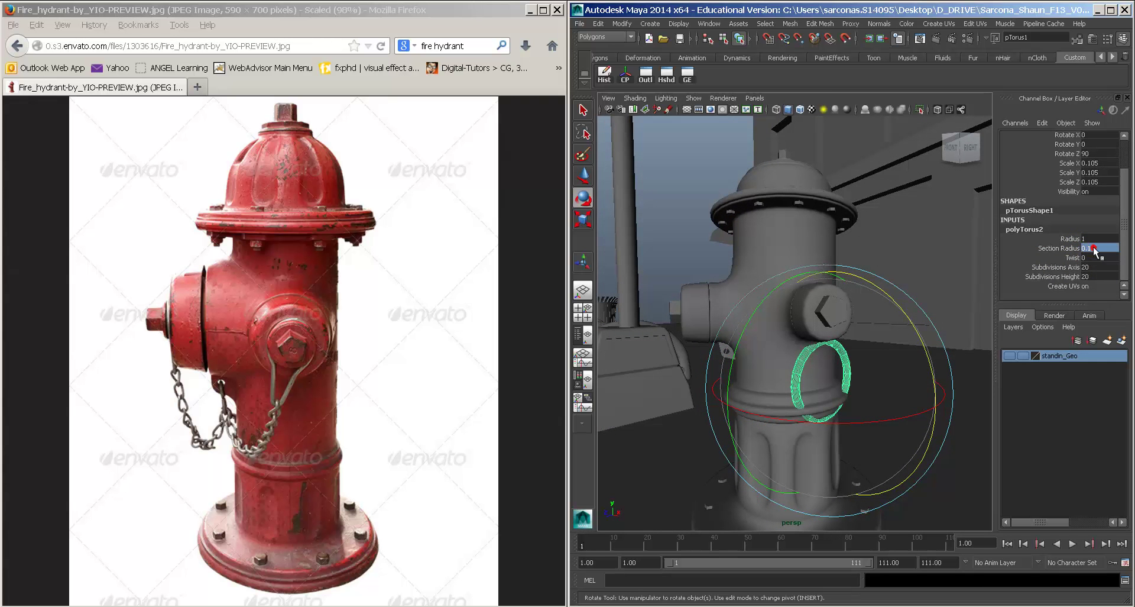
# Step: Thin the torus ring further by setting its Section Radius to 0.07
pyautogui.press('Return')
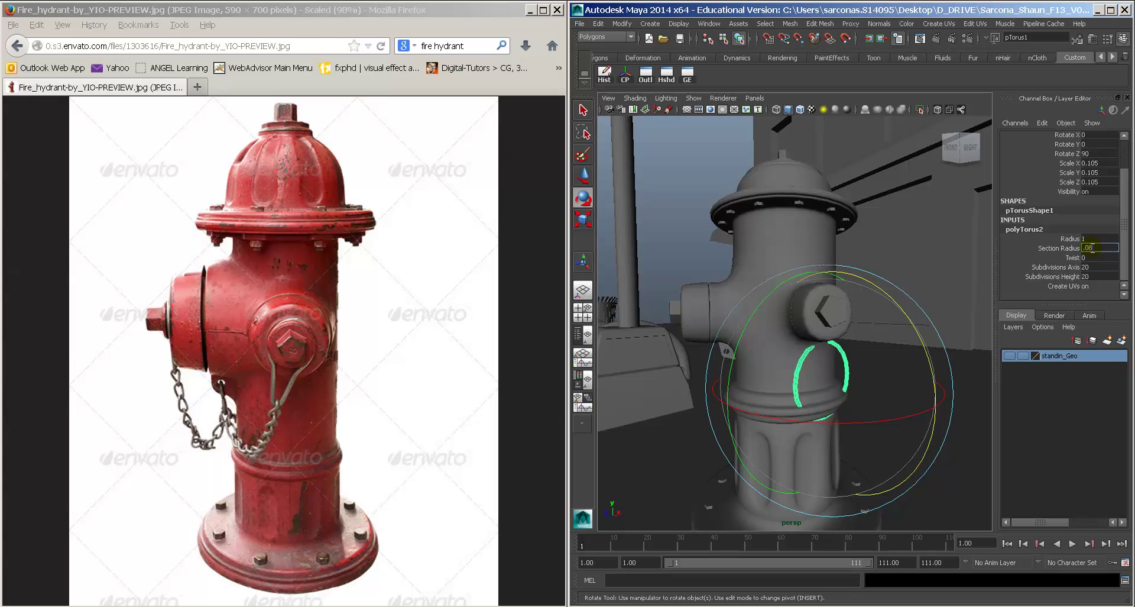
pyautogui.press('Return')
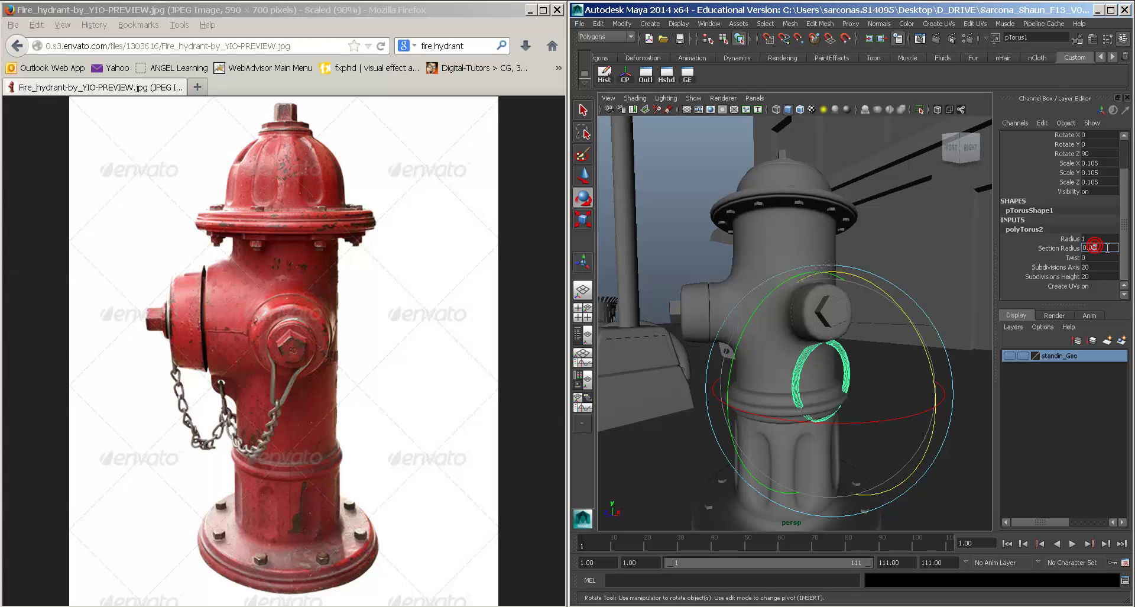
pyautogui.write('7')
pyautogui.press('Return')
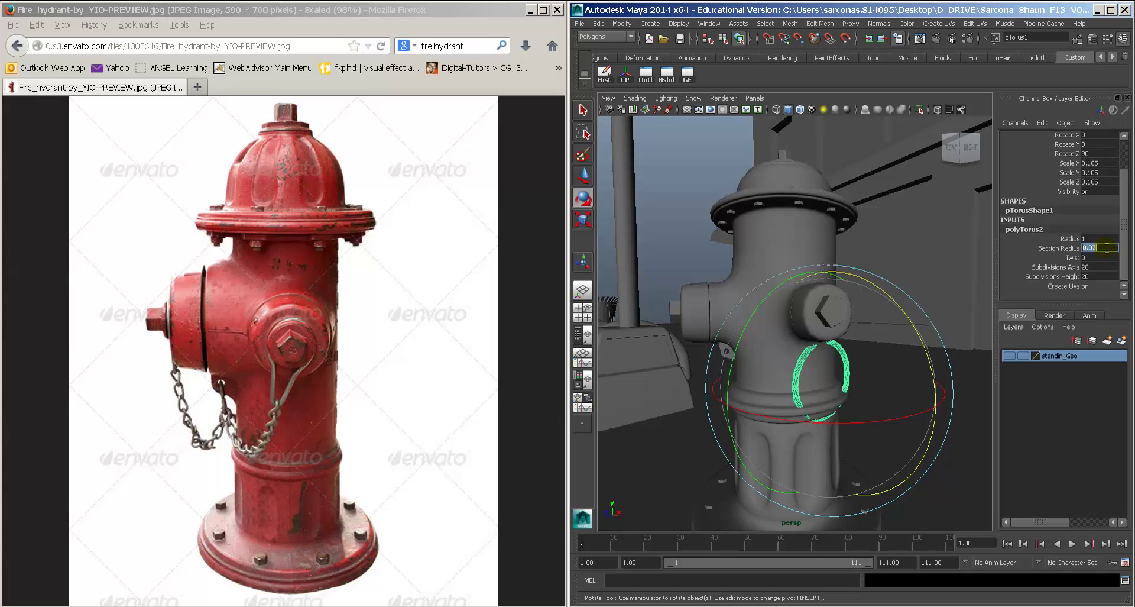
# Step: Simplify the torus mesh to 5 height subdivisions and 12 axis subdivisions
pyautogui.click(1057, 277)
pyautogui.moveTo(942, 275); pyautogui.dragTo(874, 279, button='middle')
pyautogui.press('1')
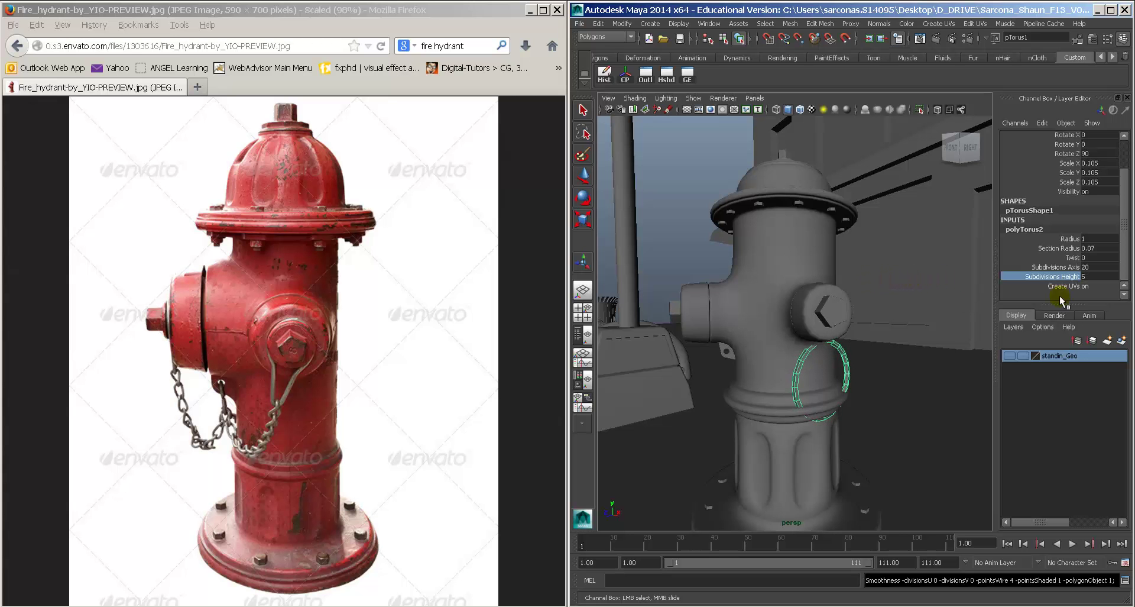
pyautogui.click(1056, 267)
pyautogui.moveTo(884, 282); pyautogui.dragTo(873, 283, button='middle')
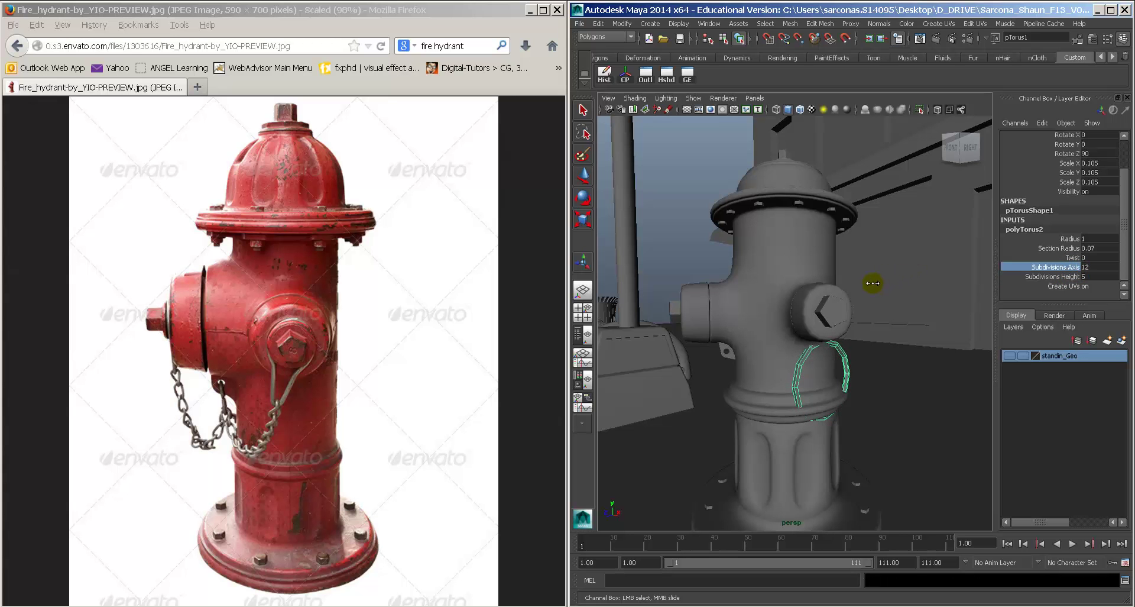
pyautogui.moveTo(911, 307)
pyautogui.keyDown('alt'); pyautogui.mouseDown()
pyautogui.moveTo(823, 309)
pyautogui.moveTo(901, 302)
pyautogui.mouseUp(); pyautogui.keyUp('alt')
pyautogui.click(1100, 266)
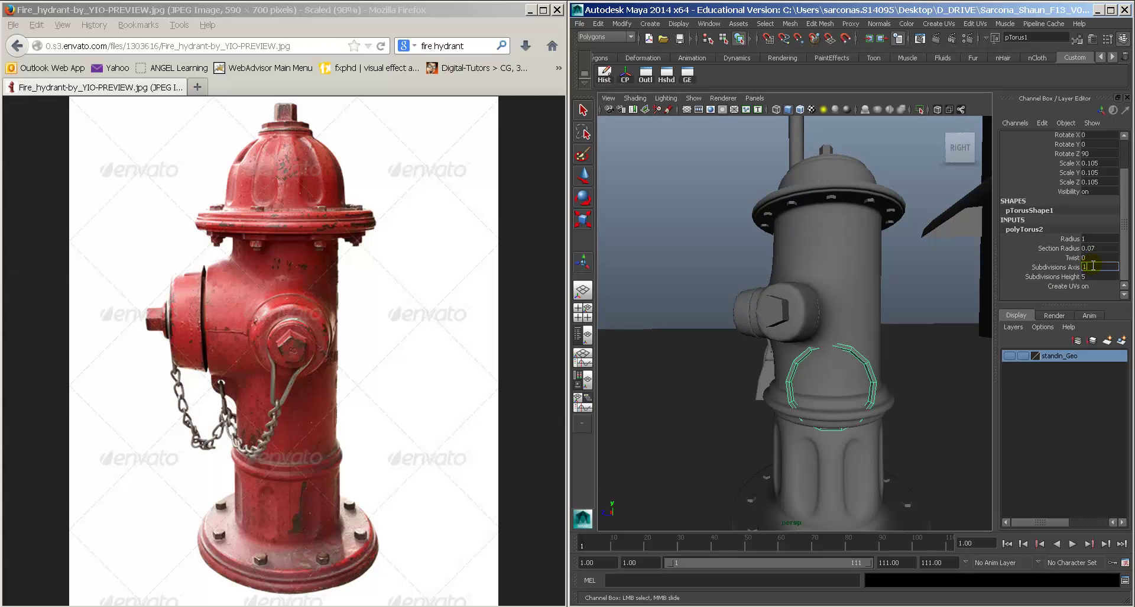
pyautogui.press('Return')
pyautogui.keyDown('alt'); pyautogui.moveTo(824, 321); pyautogui.dragTo(864, 330); pyautogui.keyUp('alt')
pyautogui.press('e')
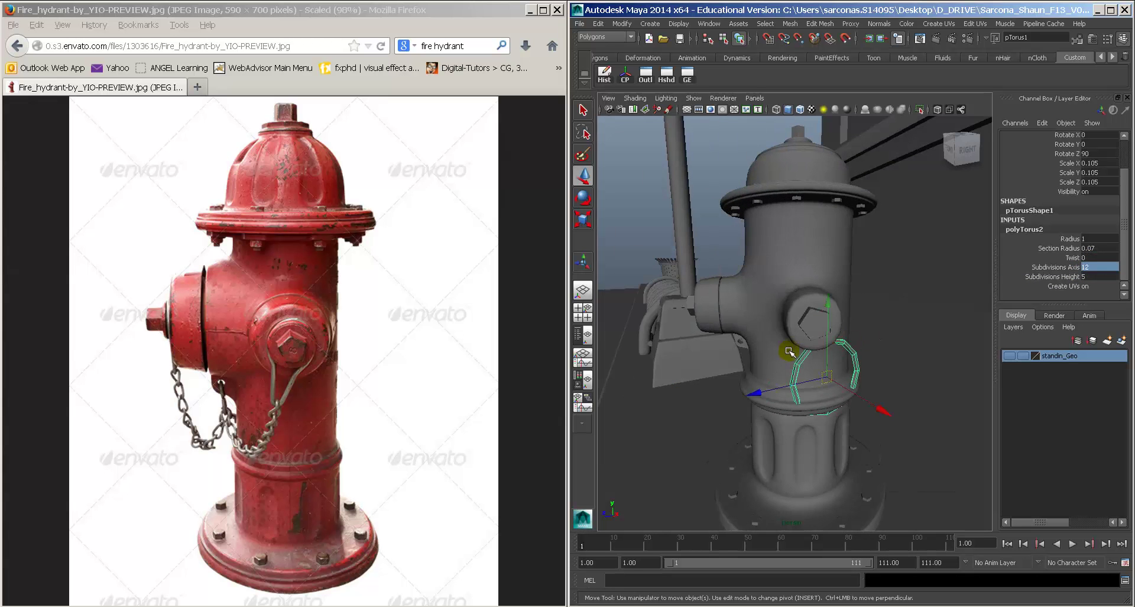
pyautogui.keyDown('alt'); pyautogui.moveTo(788, 352); pyautogui.dragTo(892, 357); pyautogui.keyUp('alt')
pyautogui.press('w')
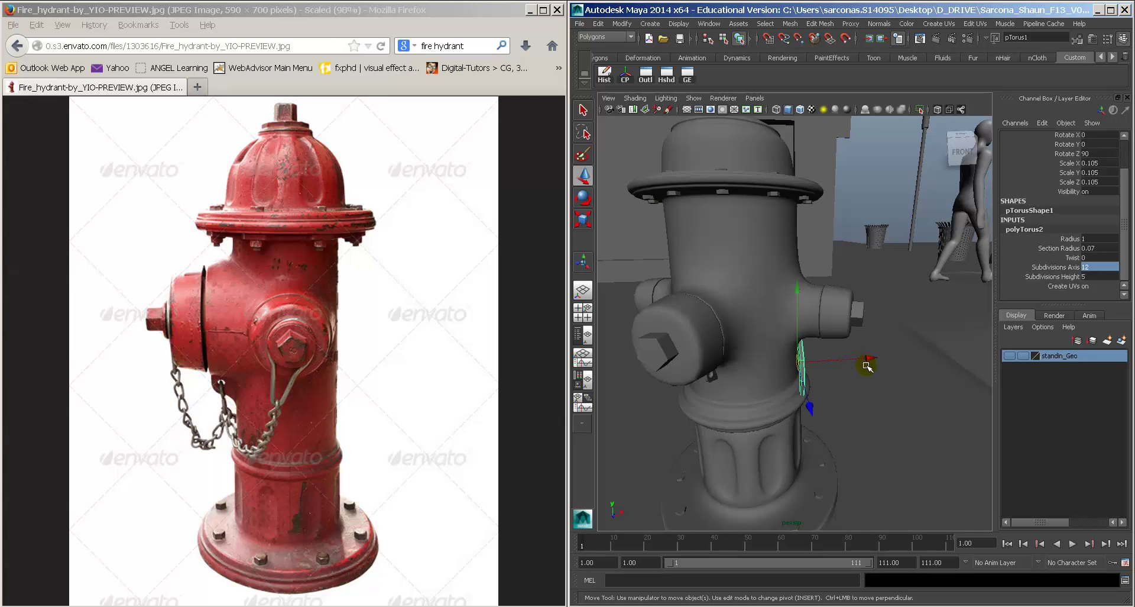
pyautogui.click(858, 309)
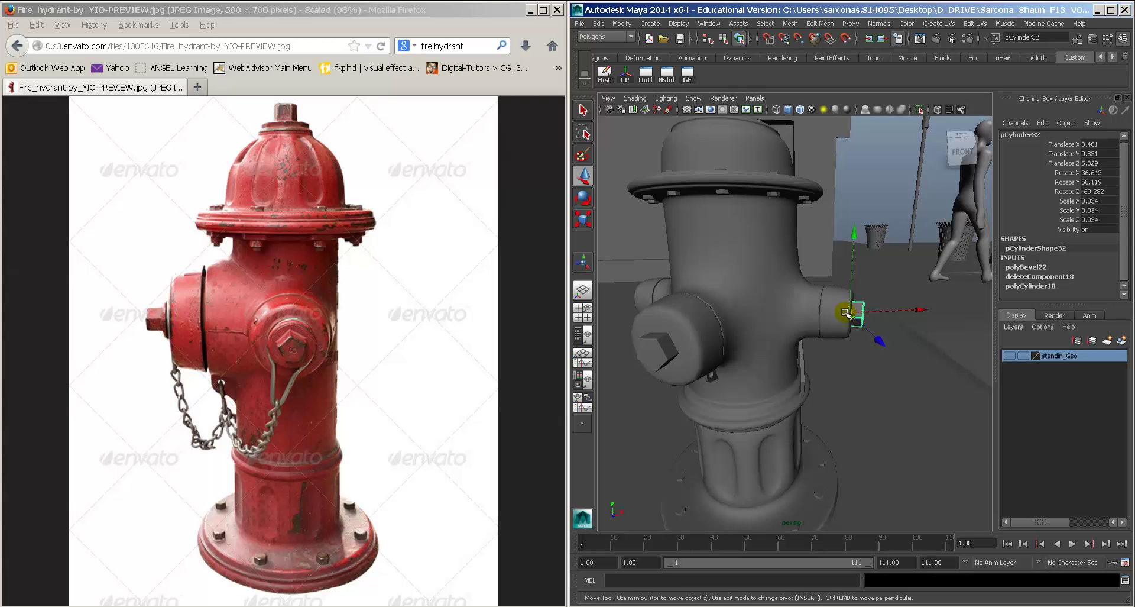
pyautogui.press('f')
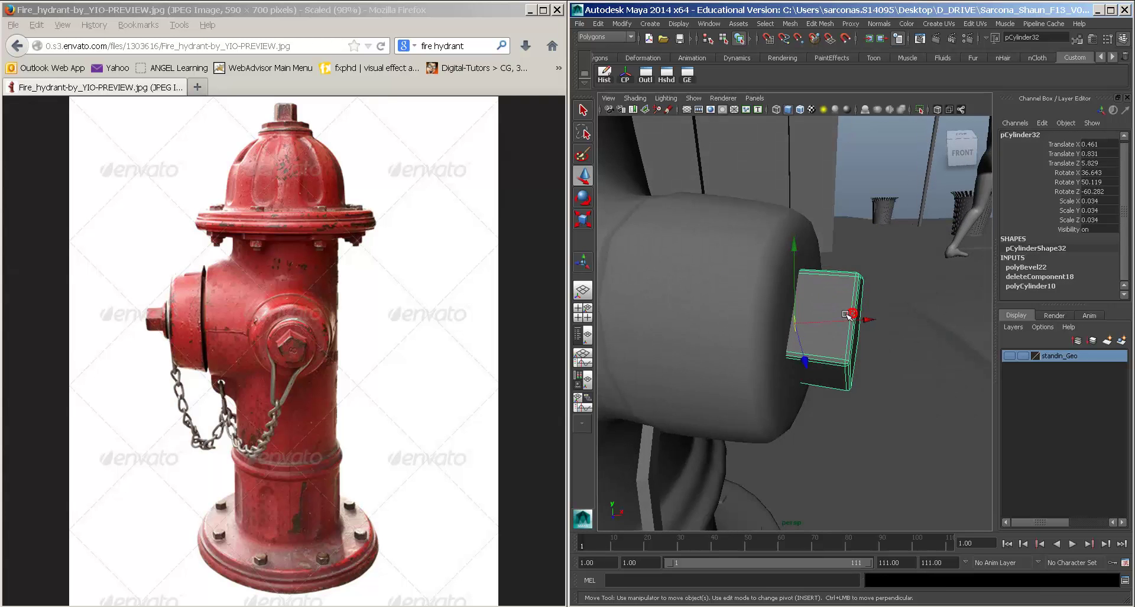
pyautogui.click(772, 263)
pyautogui.moveTo(775, 267); pyautogui.dragTo(774, 294, button='right')
pyautogui.click(806, 277)
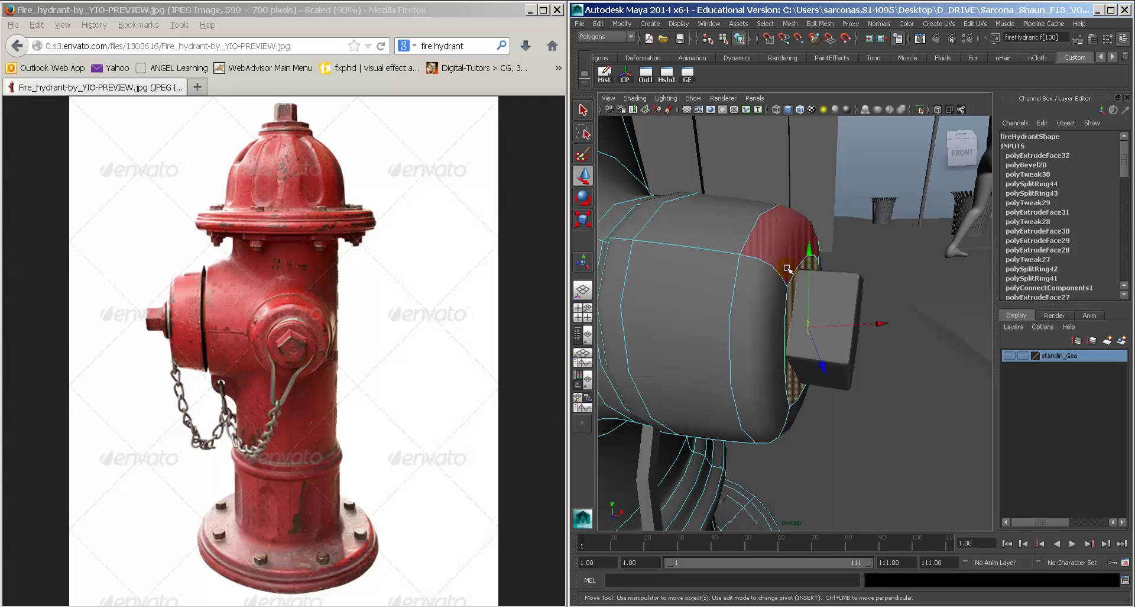
pyautogui.click(786, 269)
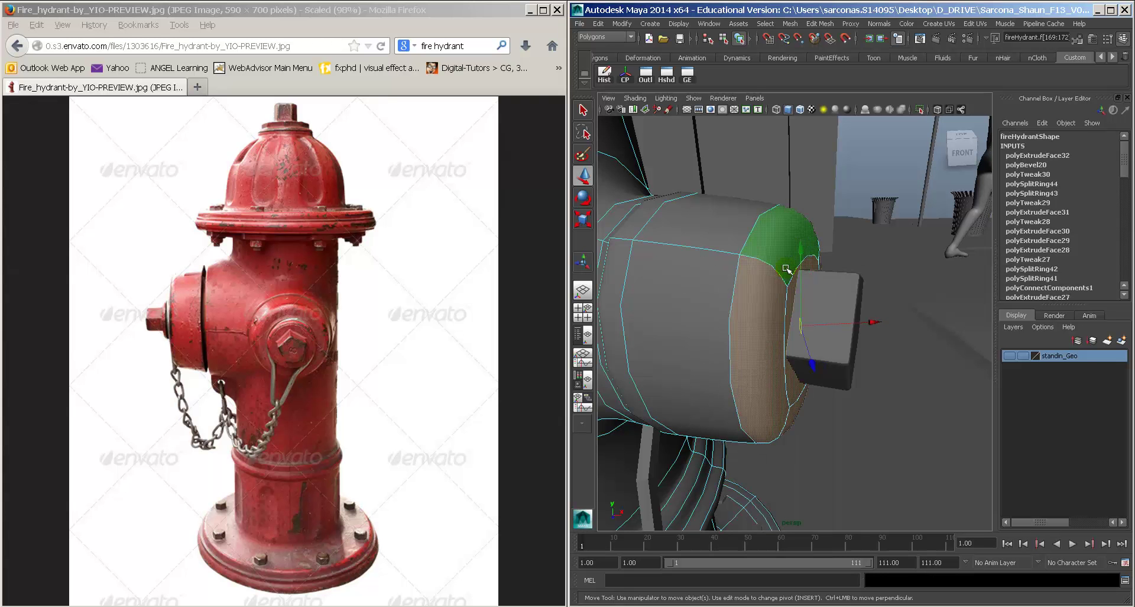
# Step: Insert two edge loops around the side outlet's cap, close to its outer edge beside the nut
pyautogui.keyDown('alt'); pyautogui.moveTo(780, 269); pyautogui.dragTo(758, 270); pyautogui.keyUp('alt')
pyautogui.press('F8')
pyautogui.press('space')
pyautogui.click(710, 305)
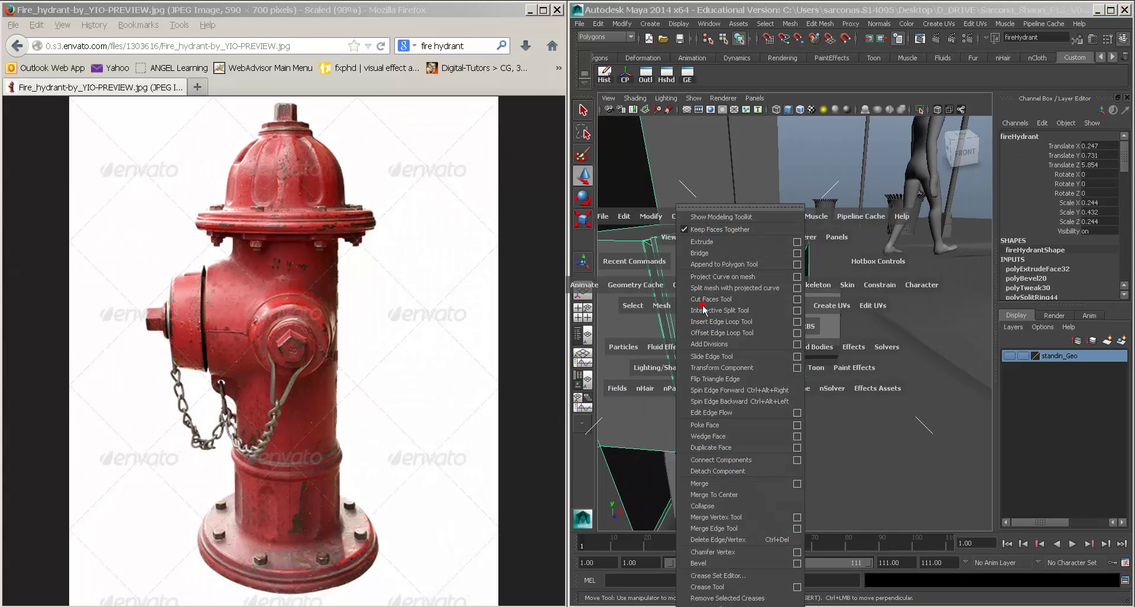
pyautogui.click(721, 321)
pyautogui.click(764, 249)
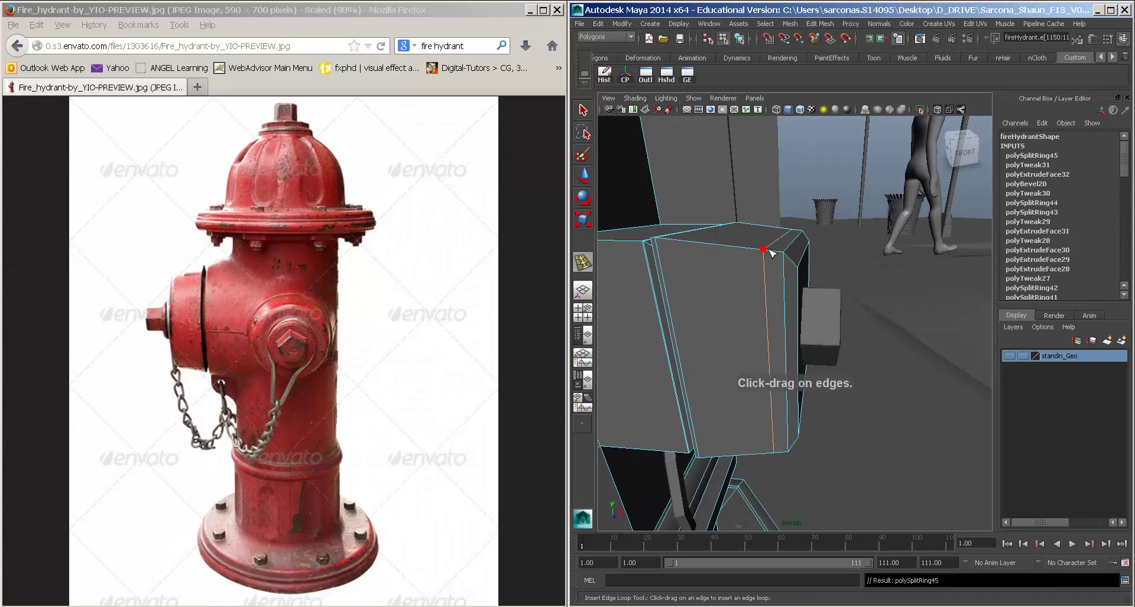
pyautogui.keyDown('alt'); pyautogui.moveTo(778, 258); pyautogui.dragTo(778, 256); pyautogui.keyUp('alt')
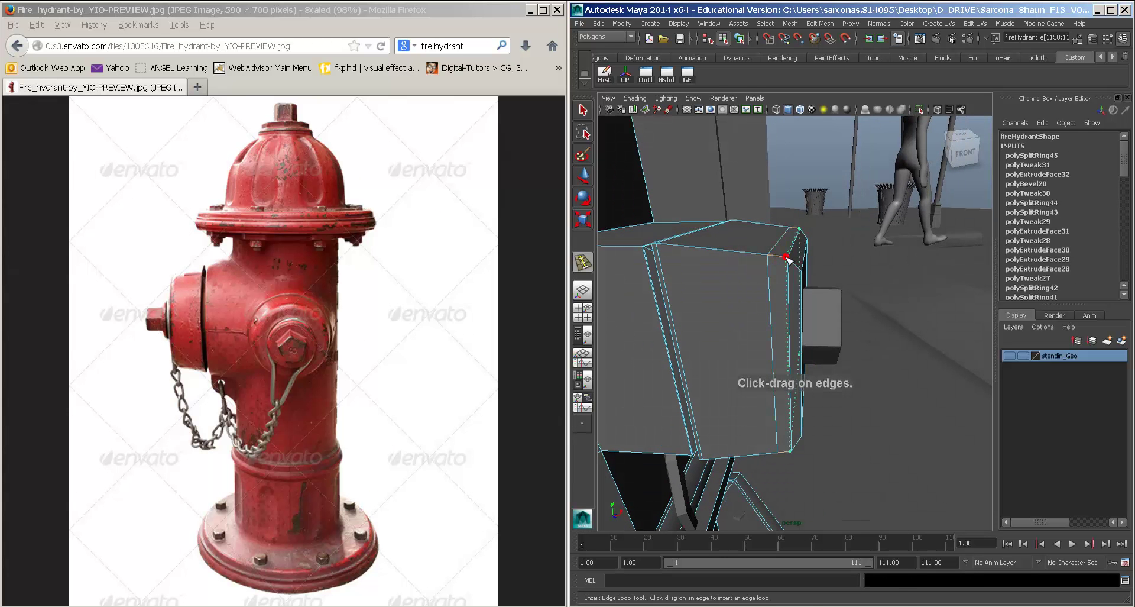
pyautogui.click(786, 258)
# Step: Extrude the narrow ring of faces along the side outlet cap's outer edge with an Offset of 0.001
pyautogui.press('w')
pyautogui.moveTo(778, 258); pyautogui.dragTo(776, 271, button='right')
pyautogui.click(776, 270)
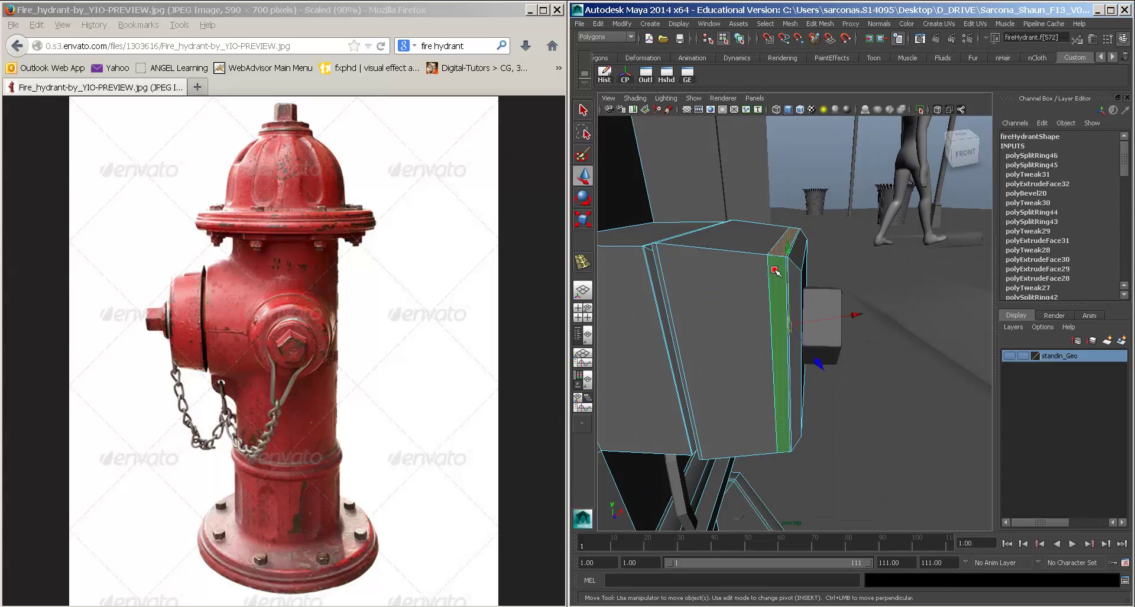
pyautogui.doubleClick(775, 270)
pyautogui.keyDown('alt'); pyautogui.moveTo(785, 276); pyautogui.dragTo(727, 278); pyautogui.keyUp('alt')
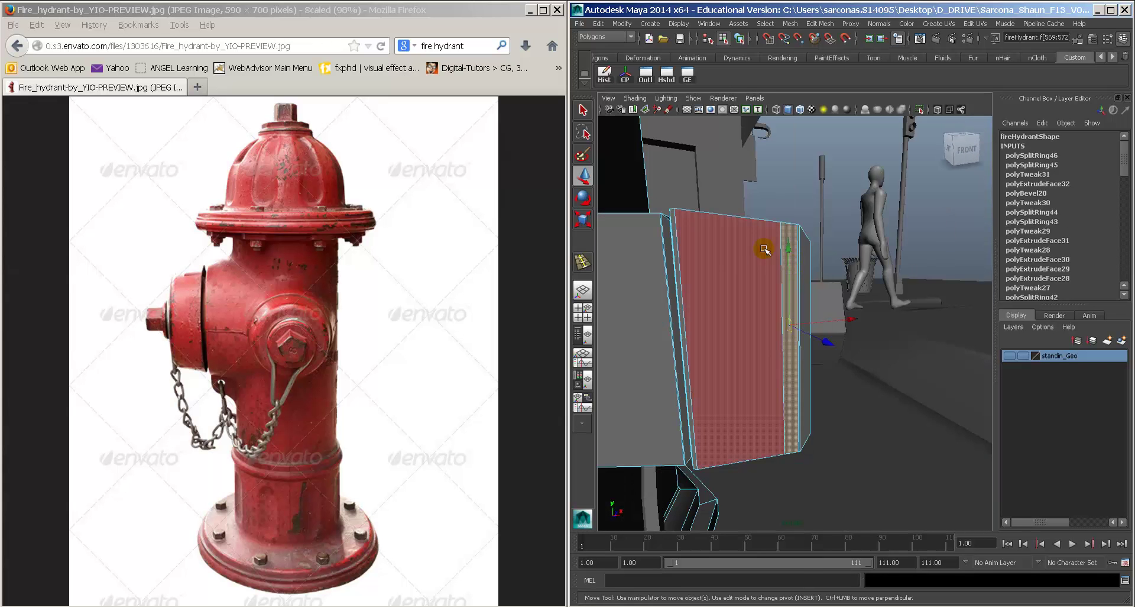
pyautogui.press('space')
pyautogui.click(693, 279)
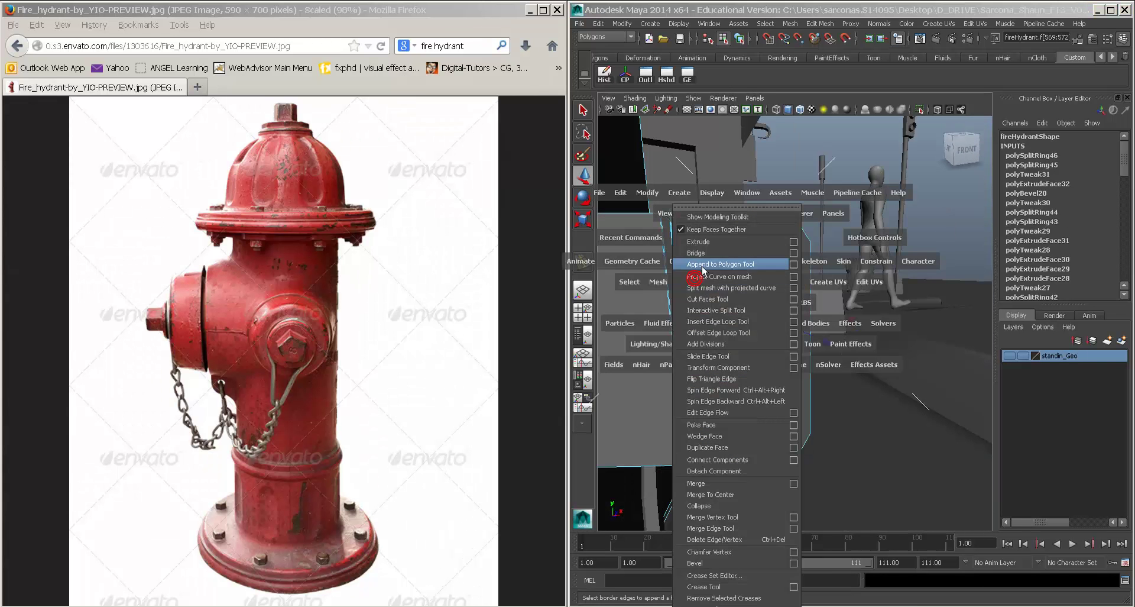
pyautogui.click(736, 241)
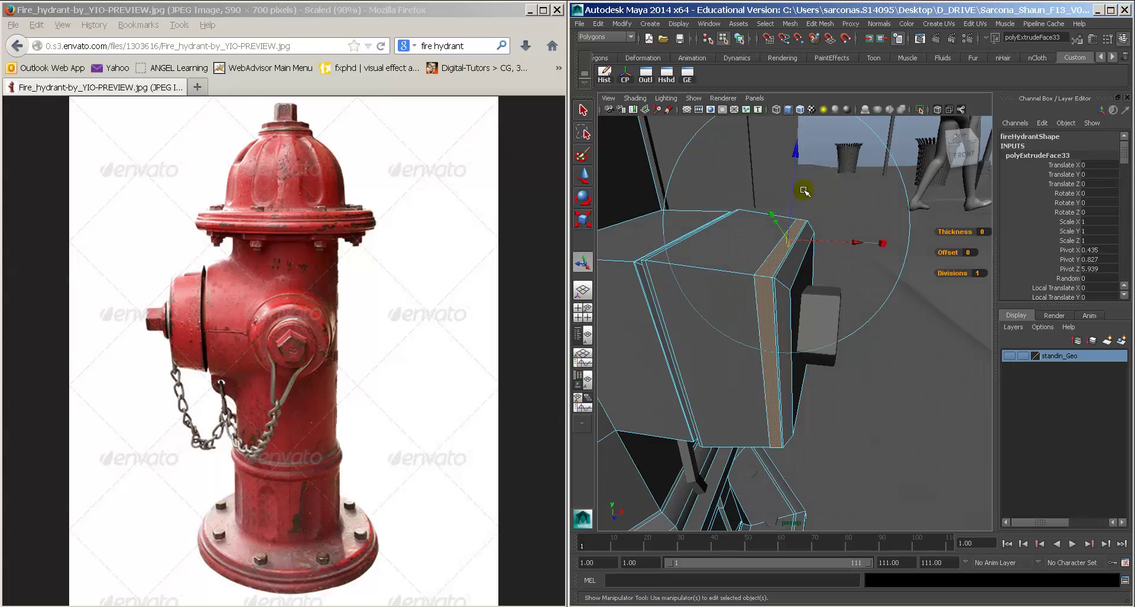
pyautogui.click(969, 252)
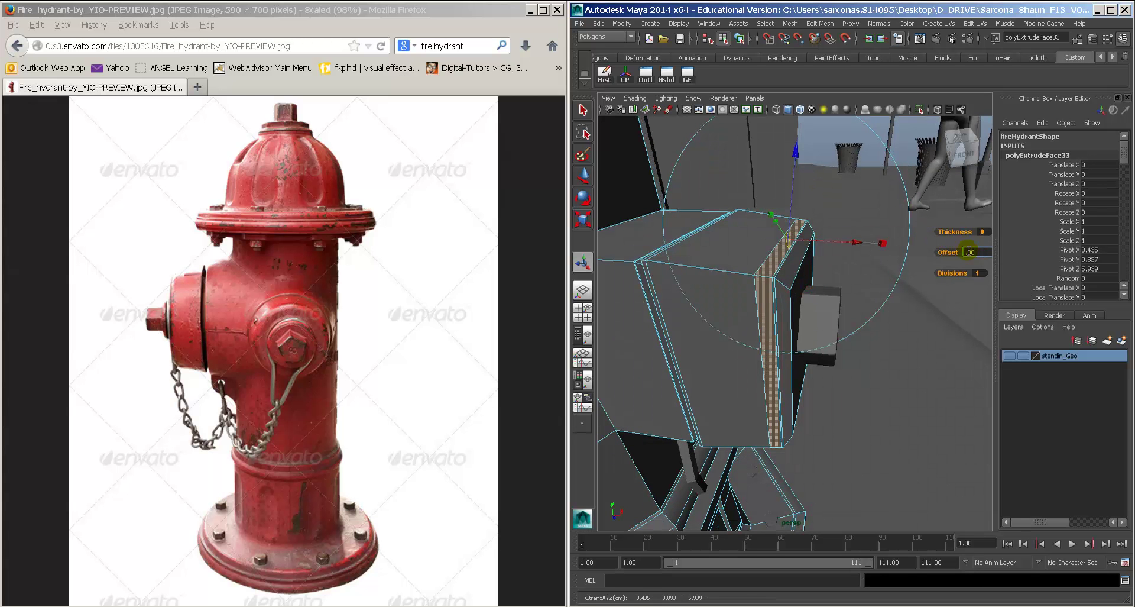
pyautogui.press('Return')
# Step: Extrude the inset ring of faces on the side outlet's cap again
pyautogui.keyDown('alt'); pyautogui.moveTo(878, 253); pyautogui.dragTo(857, 273); pyautogui.keyUp('alt')
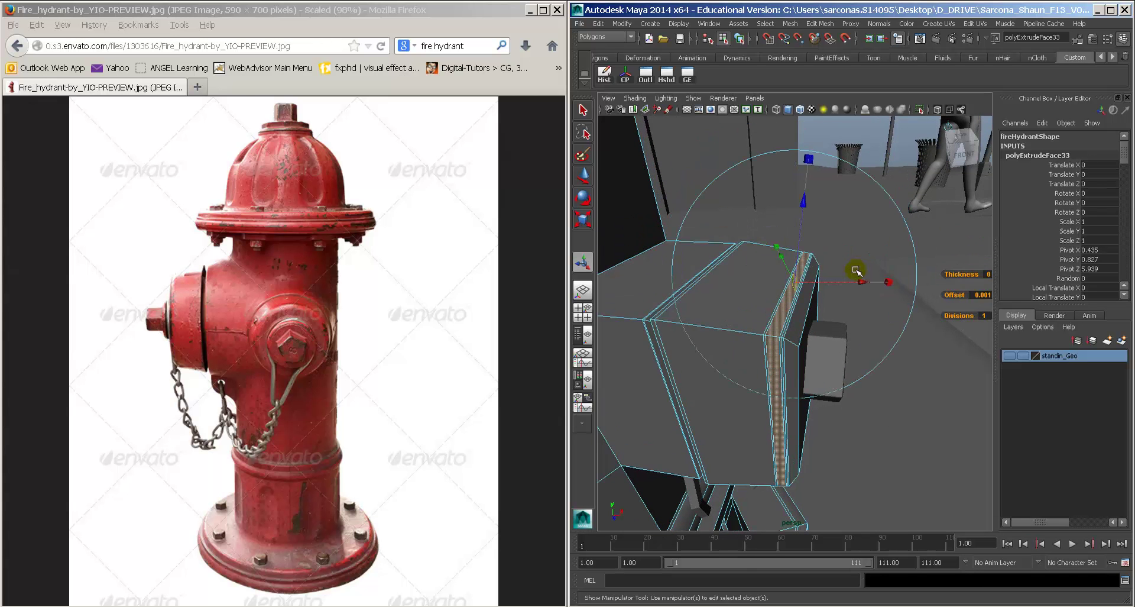
pyautogui.hotkey('ctrl', 'e')
pyautogui.keyDown('alt'); pyautogui.moveTo(803, 211); pyautogui.dragTo(820, 244); pyautogui.keyUp('alt')
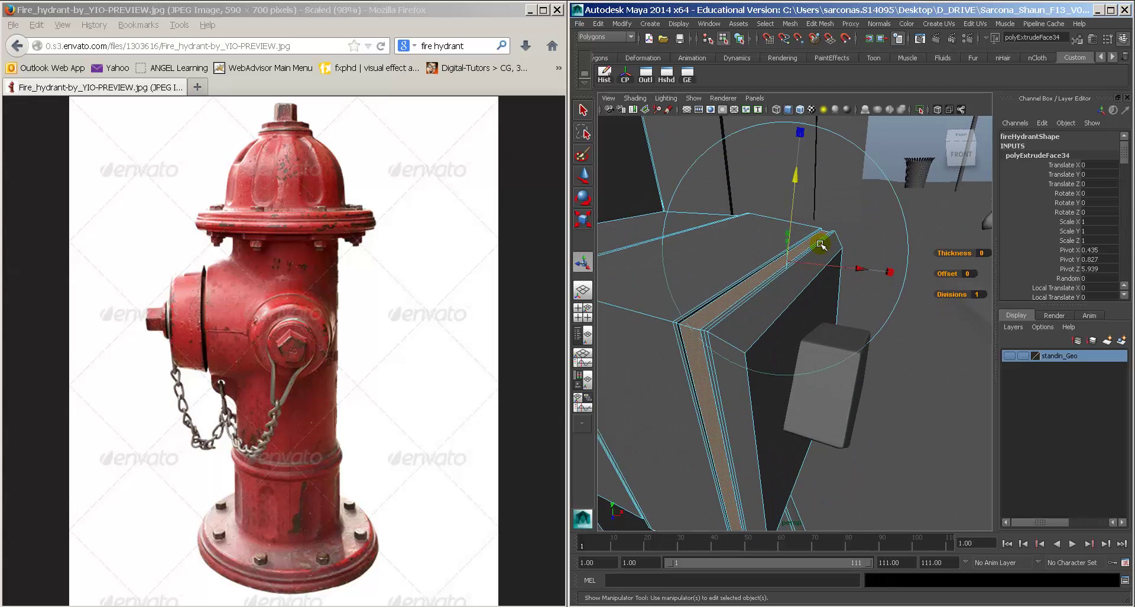
pyautogui.hotkey('ctrl', 'e')
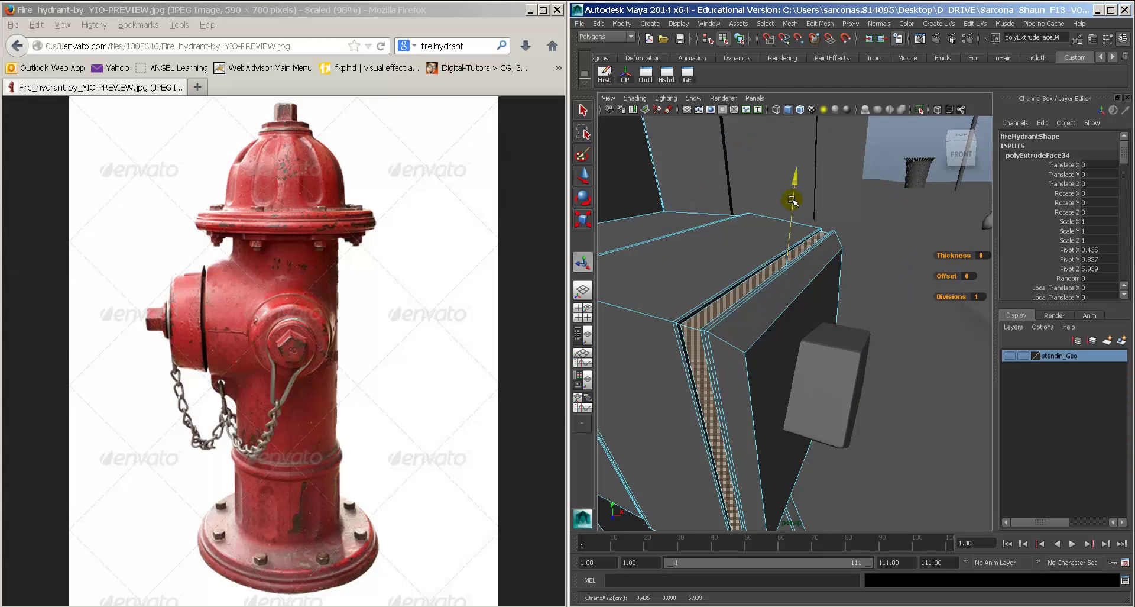
# Step: Push the extruded ring faces inward to form a groove near the nozzle's end and preview the hydrant smoothed
pyautogui.moveTo(795, 178); pyautogui.dragTo(792, 194)
pyautogui.press('w')
pyautogui.moveTo(689, 273); pyautogui.dragTo(705, 249, button='right')
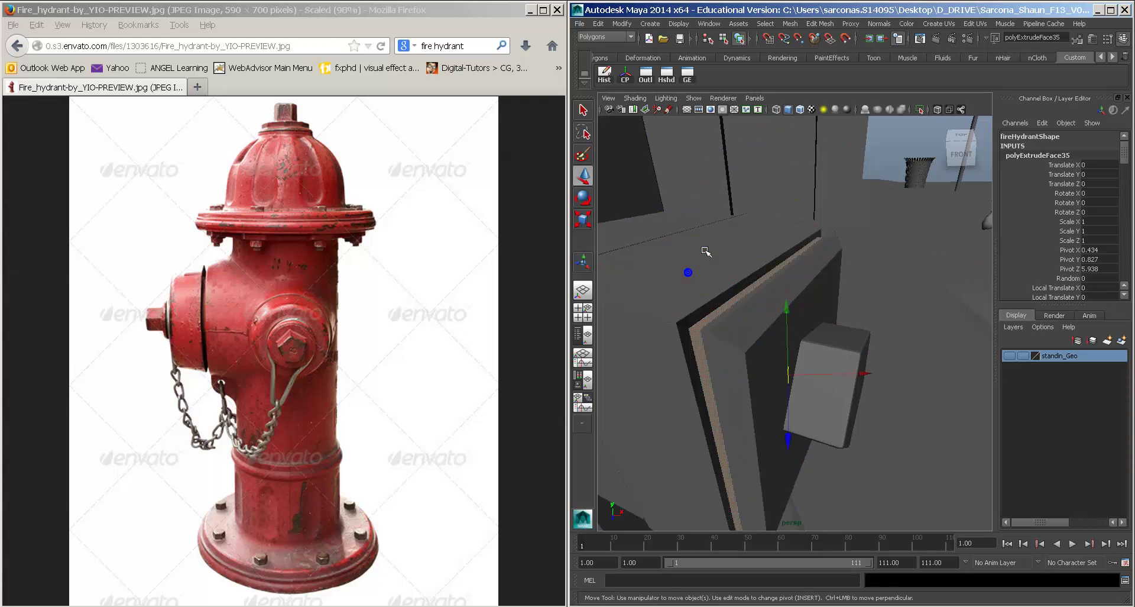
pyautogui.click(705, 250)
pyautogui.press('3')
pyautogui.click(877, 287)
pyautogui.keyDown('alt'); pyautogui.moveTo(813, 329); pyautogui.dragTo(828, 301); pyautogui.keyUp('alt')
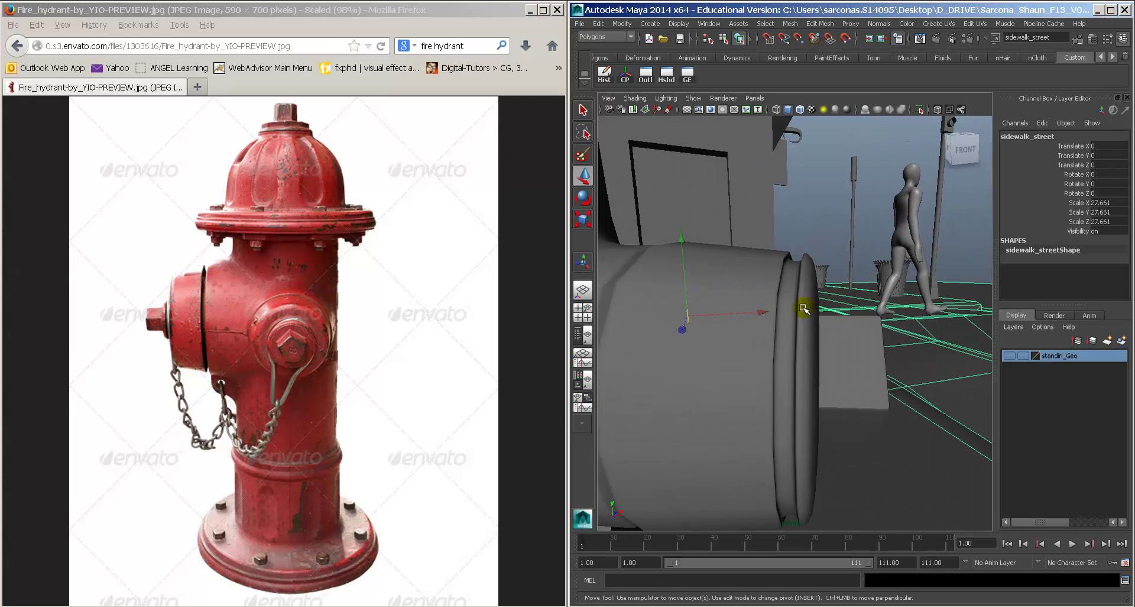
# Step: Turn off the hydrant's smooth preview and show its vertices in wireframe display
pyautogui.click(801, 309)
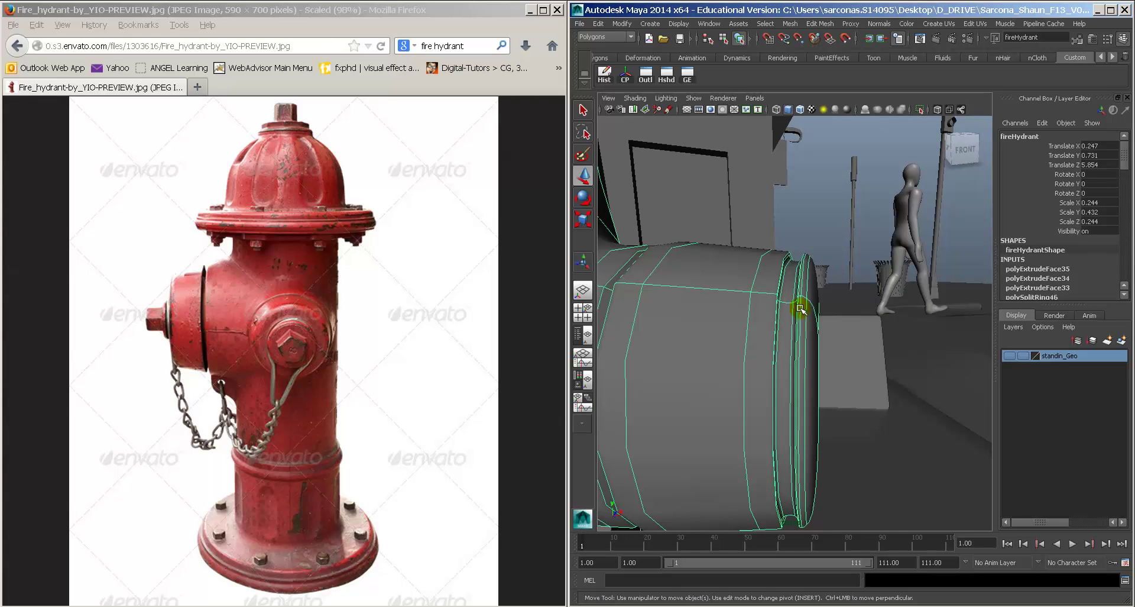
pyautogui.press('1')
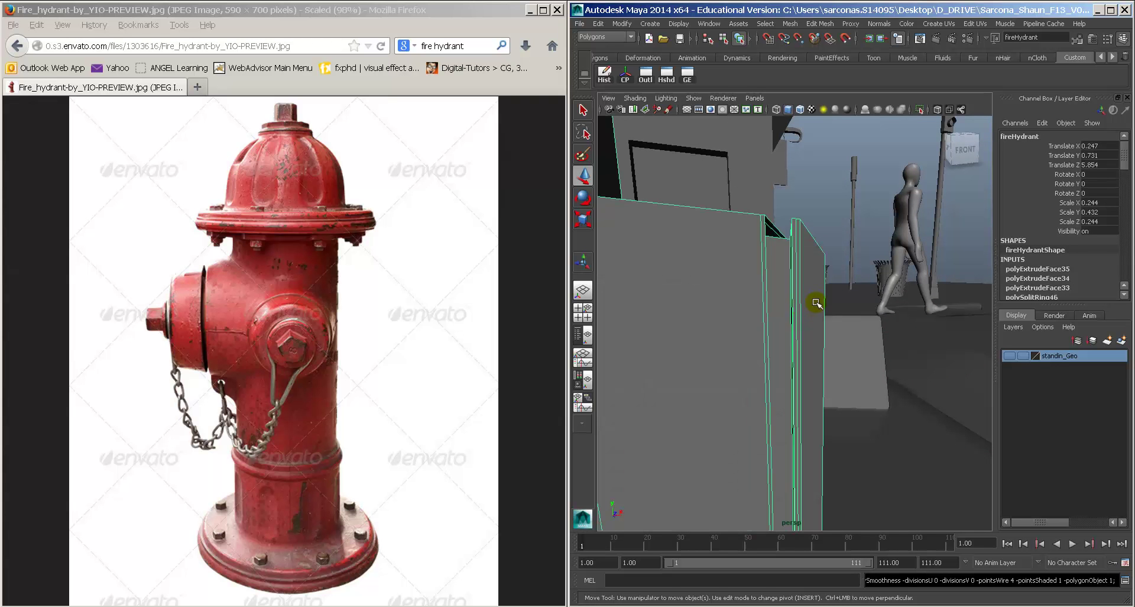
pyautogui.moveTo(816, 302); pyautogui.dragTo(817, 328, button='right')
pyautogui.keyDown('alt'); pyautogui.moveTo(816, 327); pyautogui.dragTo(836, 329); pyautogui.keyUp('alt')
pyautogui.keyDown('alt'); pyautogui.moveTo(836, 329); pyautogui.dragTo(809, 334, button='right'); pyautogui.keyUp('alt')
pyautogui.keyDown('alt'); pyautogui.moveTo(809, 334); pyautogui.dragTo(806, 307); pyautogui.keyUp('alt')
pyautogui.rightClick(804, 306)
pyautogui.moveTo(781, 305); pyautogui.dragTo(781, 305, button='right')
pyautogui.press('4')
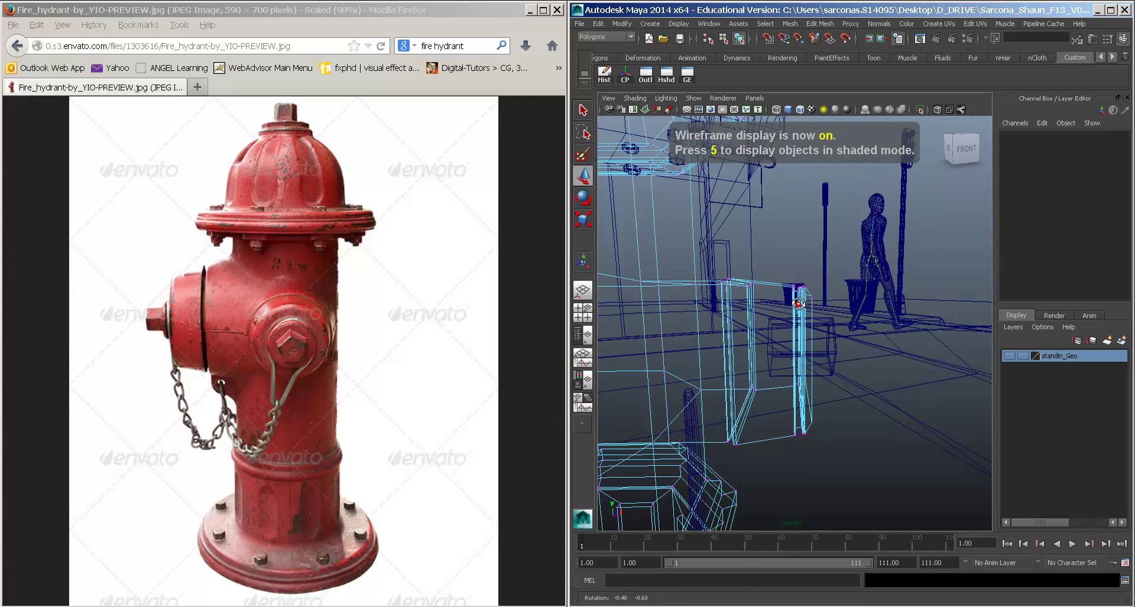
# Step: Select the vertices of the narrow rim at the nozzle's end, check them in the top view, and return to shaded perspective
pyautogui.moveTo(778, 273); pyautogui.dragTo(672, 457)
pyautogui.keyDown('alt'); pyautogui.moveTo(733, 435); pyautogui.dragTo(662, 392); pyautogui.keyUp('alt')
pyautogui.press('space')
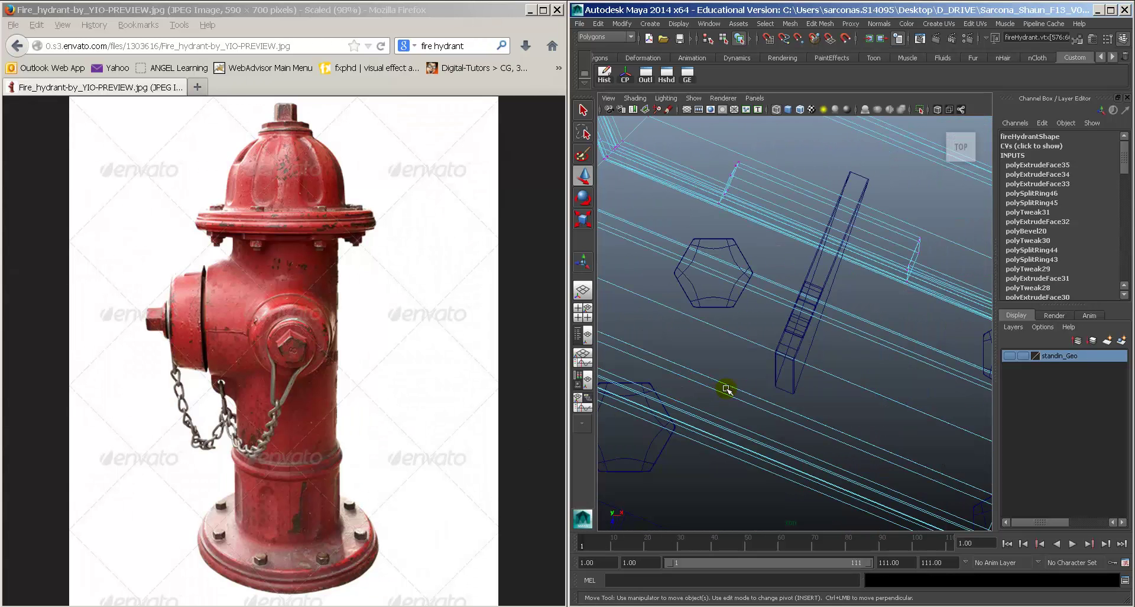
pyautogui.press('f')
pyautogui.keyDown('ctrl'); pyautogui.keyDown('alt'); pyautogui.moveTo(759, 276); pyautogui.dragTo(827, 377); pyautogui.keyUp('alt'); pyautogui.keyUp('ctrl')
pyautogui.keyDown('alt'); pyautogui.moveTo(822, 315); pyautogui.dragTo(807, 322, button='middle'); pyautogui.keyUp('alt')
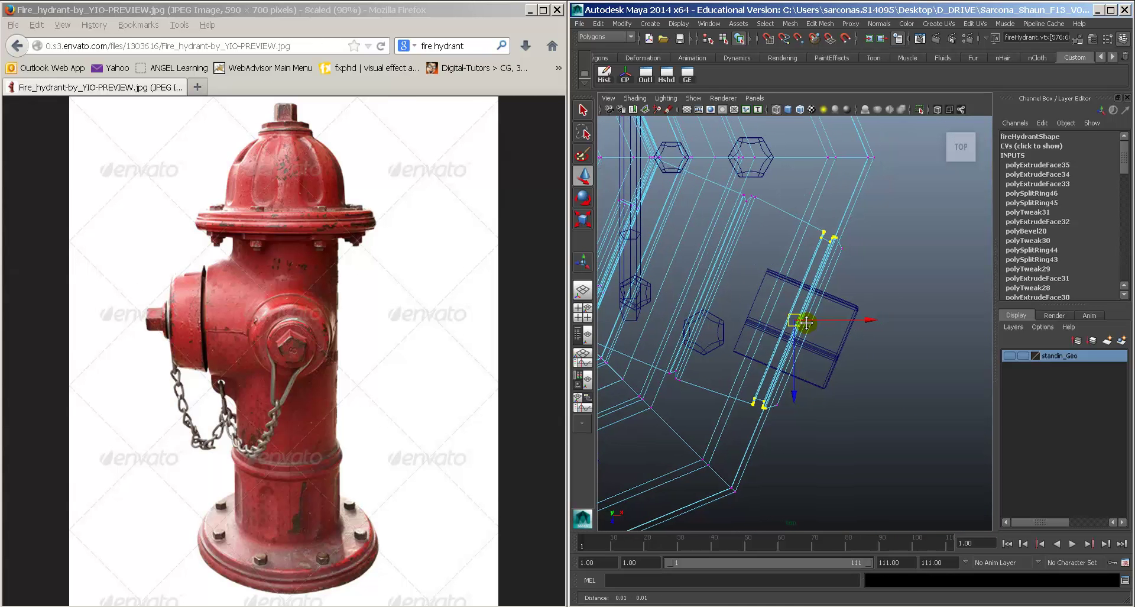
pyautogui.keyDown('alt'); pyautogui.moveTo(807, 323); pyautogui.dragTo(862, 342, button='right'); pyautogui.keyUp('alt')
pyautogui.press('space')
pyautogui.moveTo(855, 337)
pyautogui.mouseDown()
pyautogui.moveTo(857, 313)
pyautogui.moveTo(879, 368)
pyautogui.moveTo(918, 387)
pyautogui.mouseUp()
pyautogui.press('5')
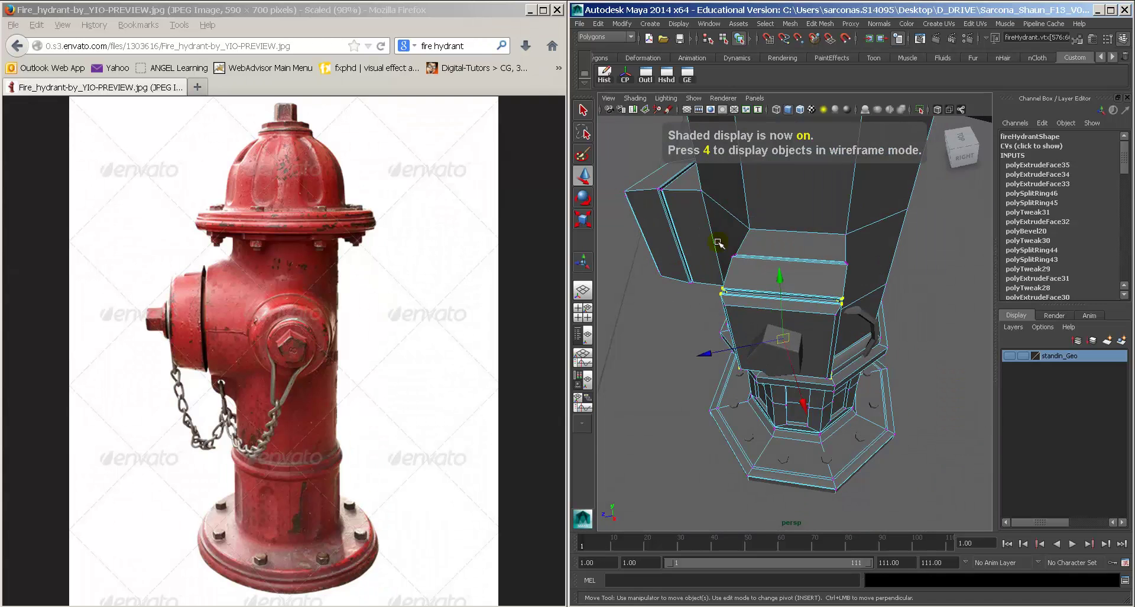
# Step: Set the Move axis to Normals average and shift the selected rim vertices back along the nozzle
pyautogui.doubleClick(588, 175)
pyautogui.click(488, 116)
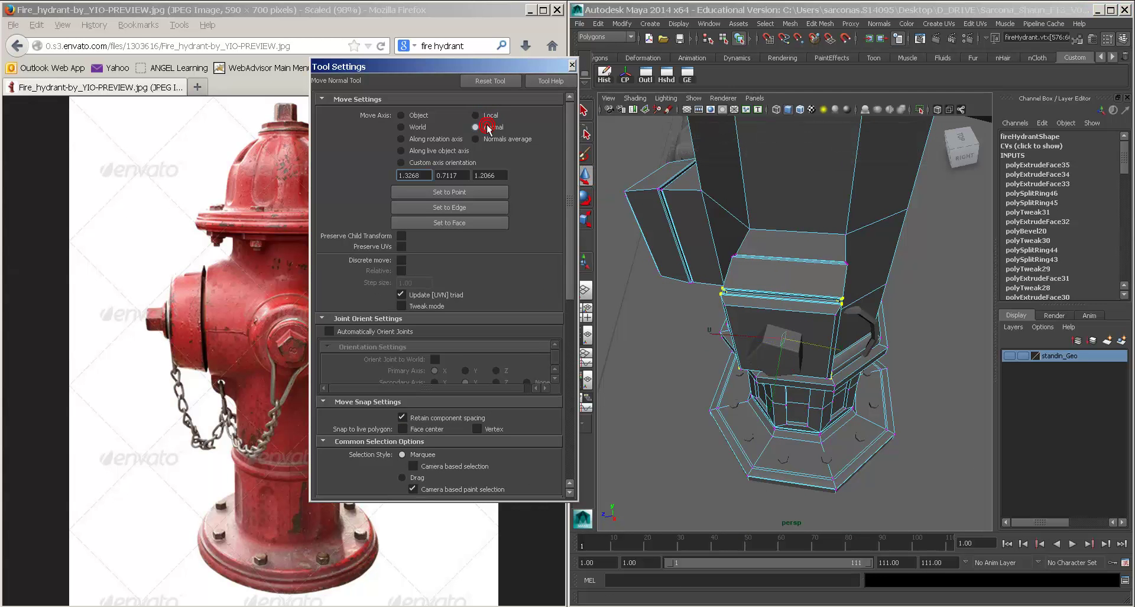
pyautogui.click(485, 139)
pyautogui.keyDown('alt'); pyautogui.moveTo(615, 241); pyautogui.dragTo(779, 309); pyautogui.keyUp('alt')
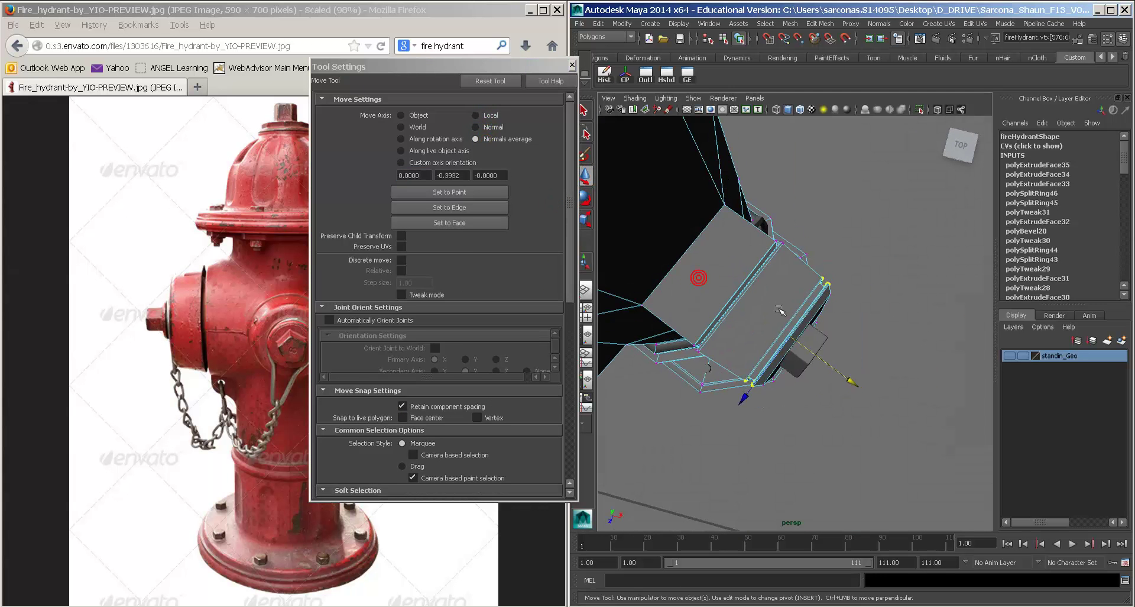
pyautogui.moveTo(855, 372); pyautogui.dragTo(847, 380)
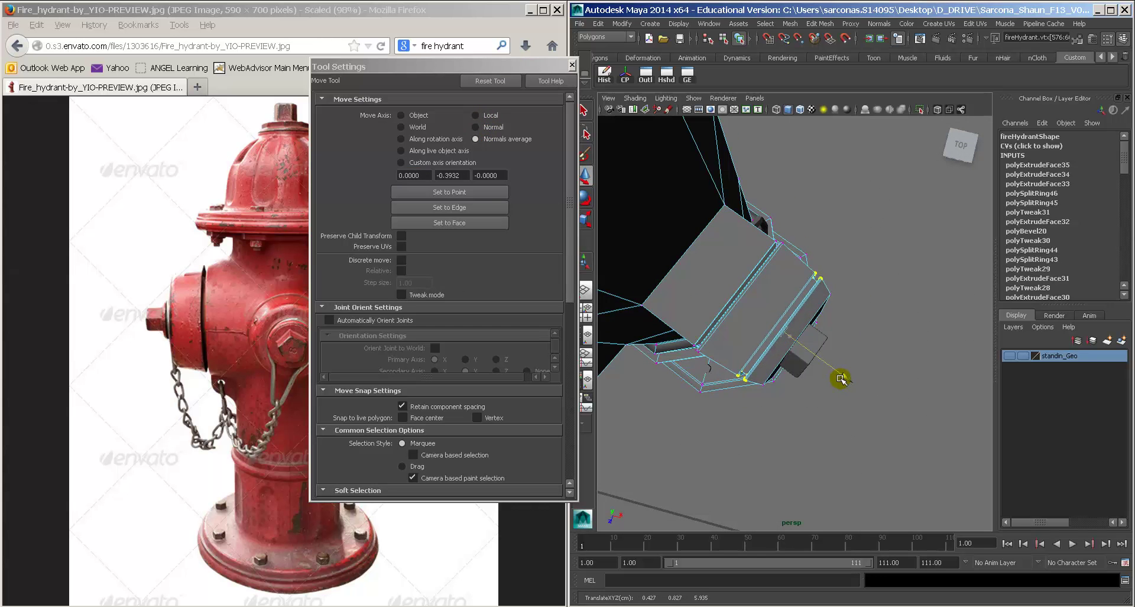
# Step: Bevel the edges of the nozzle's front face with an offset of 0.1
pyautogui.press('r')
pyautogui.moveTo(829, 330); pyautogui.dragTo(770, 303)
pyautogui.scroll(6, 851, 288)
pyautogui.press('1')
pyautogui.moveTo(770, 302); pyautogui.dragTo(773, 330, button='right')
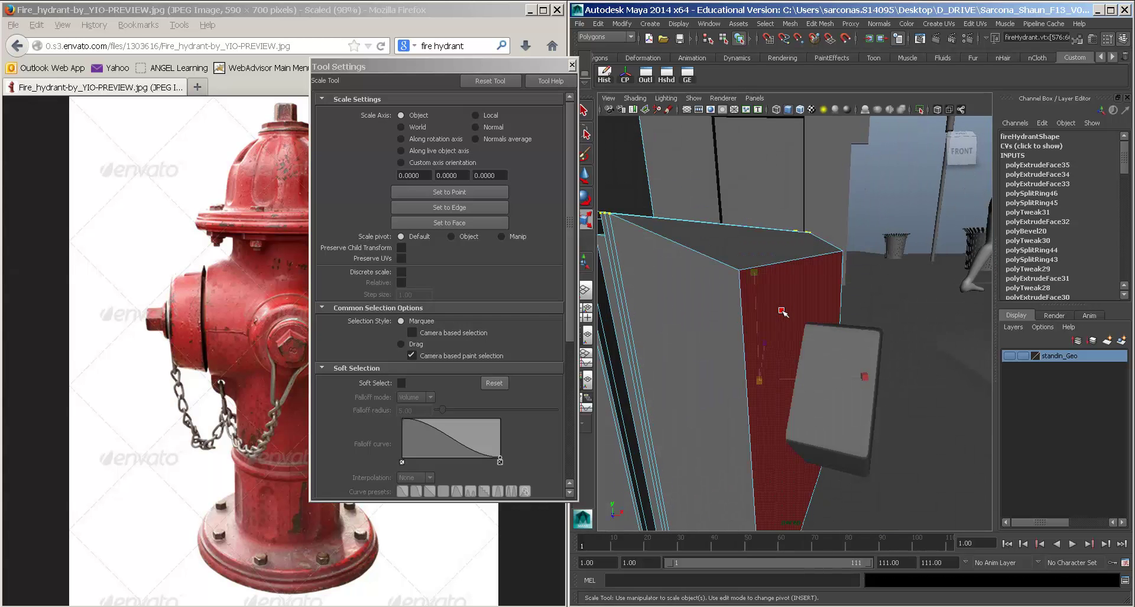
pyautogui.click(782, 311)
pyautogui.press('space')
pyautogui.moveTo(734, 287); pyautogui.dragTo(772, 562)
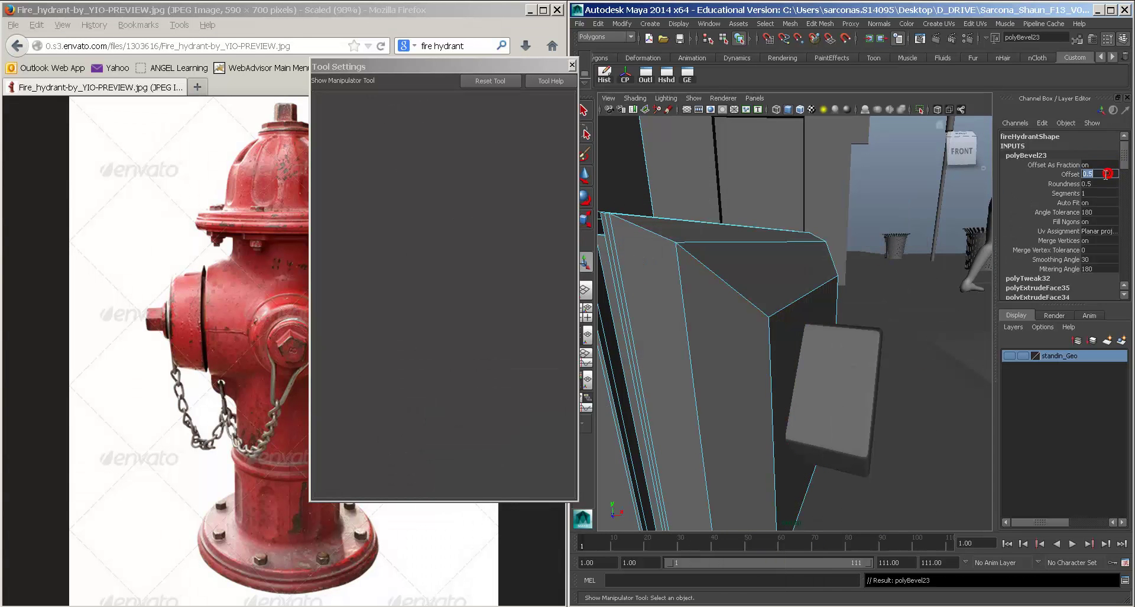
pyautogui.write('0.1')
pyautogui.press('Return')
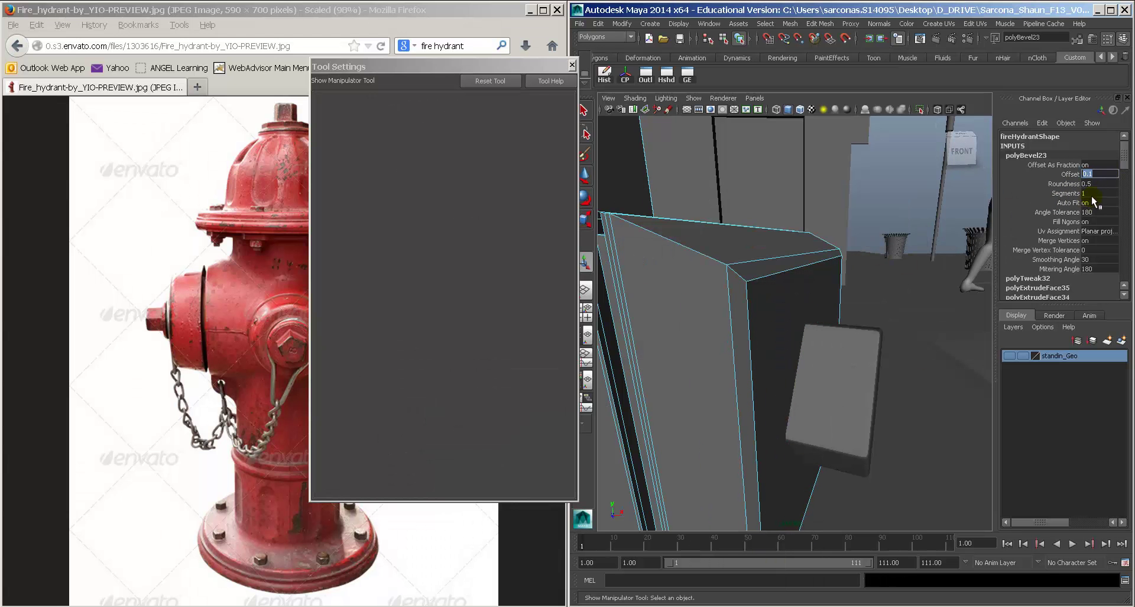
# Step: Show the hydrant in smooth preview and deselect it to inspect the bevelled nozzle from the side
pyautogui.moveTo(759, 276); pyautogui.dragTo(773, 253, button='right')
pyautogui.click(773, 253)
pyautogui.press('3')
pyautogui.click(892, 281)
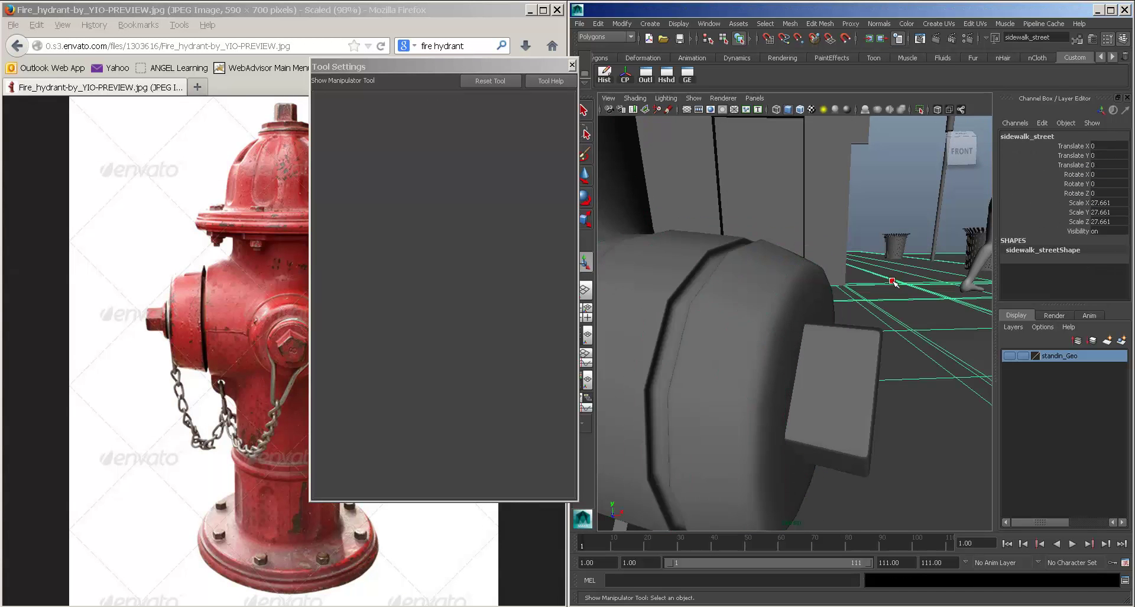
pyautogui.keyDown('alt'); pyautogui.moveTo(894, 283); pyautogui.dragTo(832, 341); pyautogui.keyUp('alt')
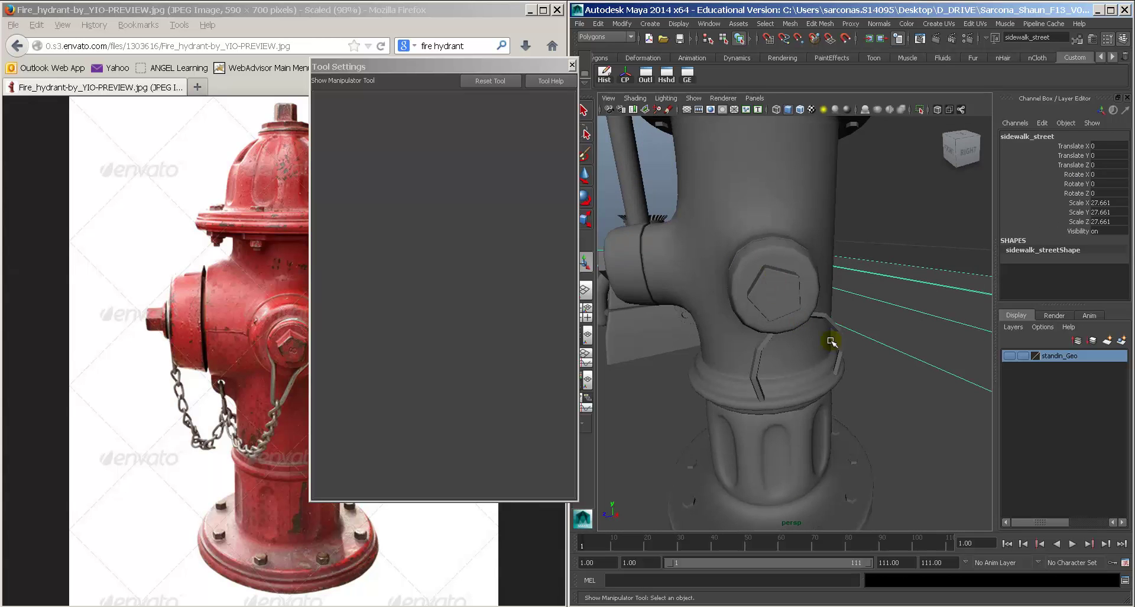
# Step: Move the torus ring up around the nozzle cap and rotate it about -22 degrees on X to align with the nozzle
pyautogui.click(833, 323)
pyautogui.keyDown('alt'); pyautogui.moveTo(756, 324); pyautogui.dragTo(879, 345); pyautogui.keyUp('alt')
pyautogui.press('w')
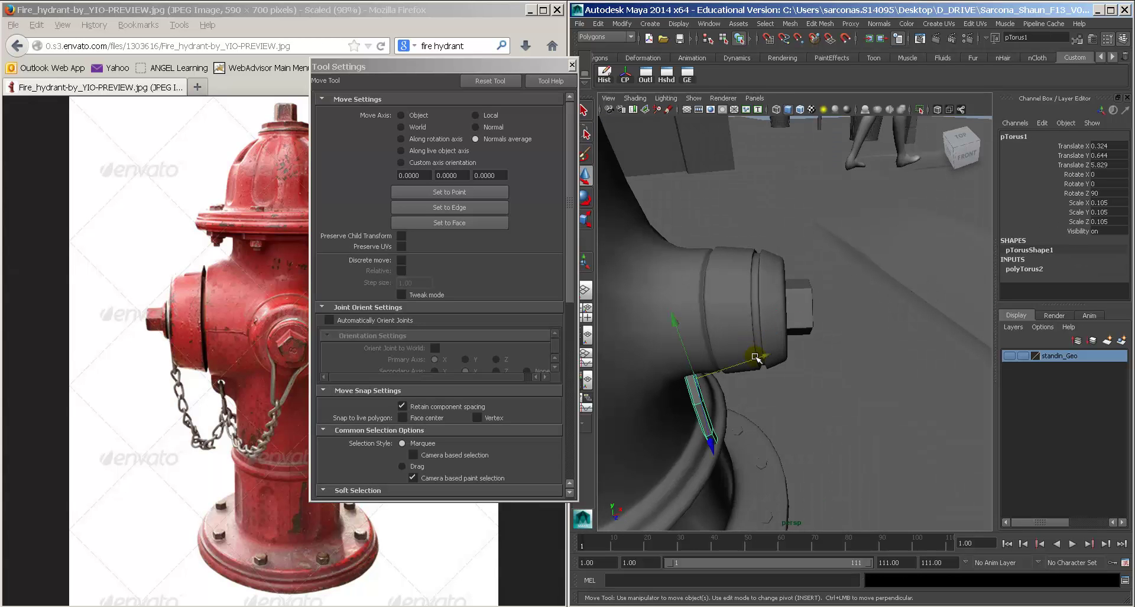
pyautogui.moveTo(755, 357); pyautogui.dragTo(769, 237)
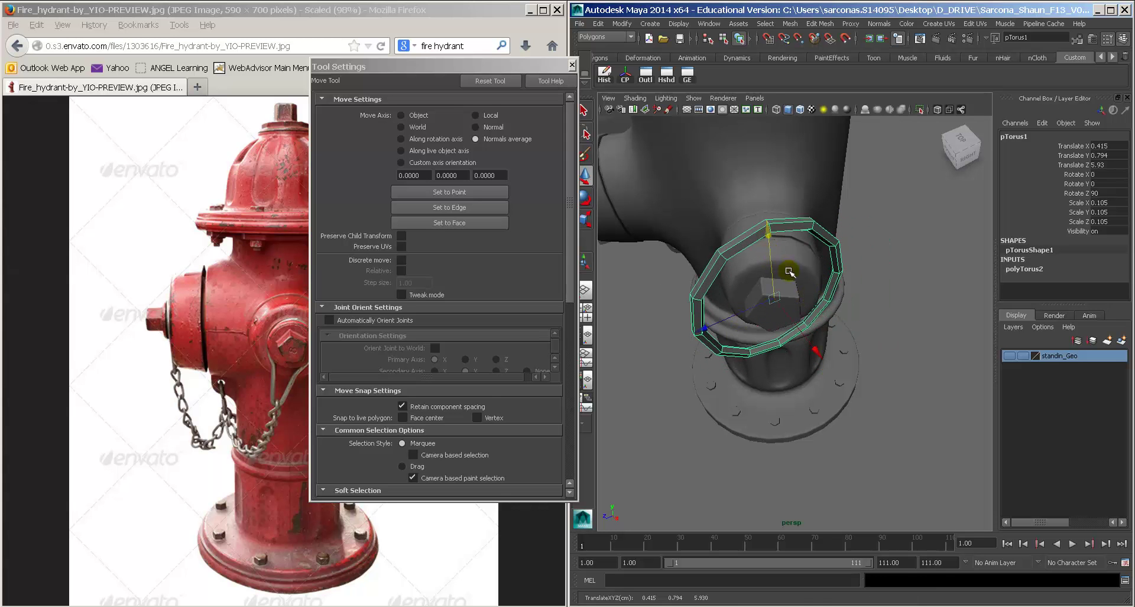
pyautogui.press('e')
pyautogui.moveTo(873, 356); pyautogui.dragTo(847, 366)
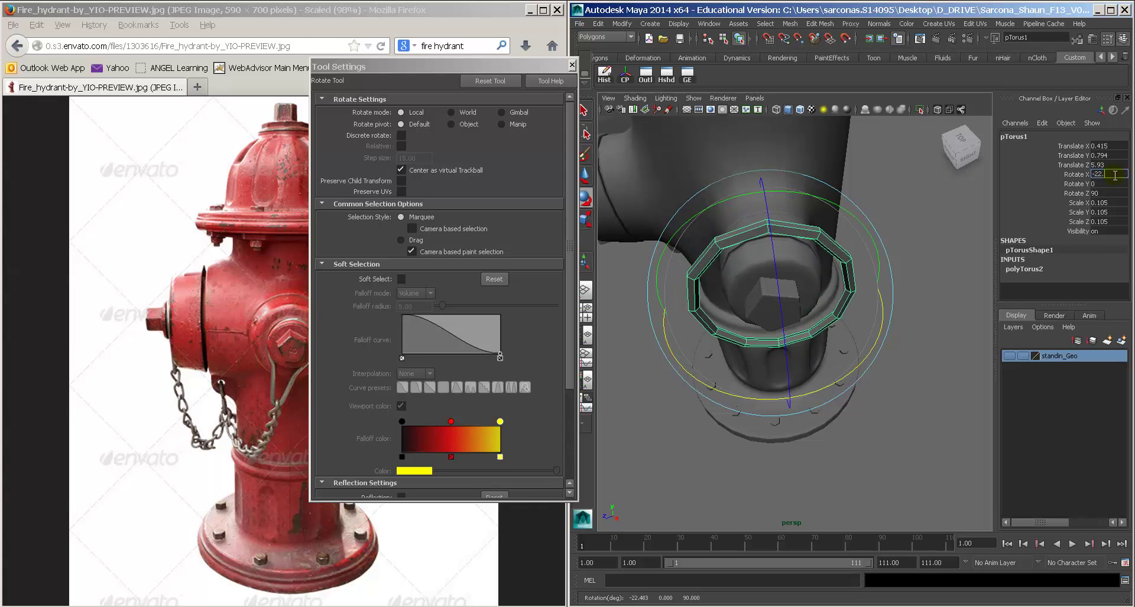
# Step: Scale the torus ring down around the nozzle cap and adjust its position
pyautogui.keyDown('alt'); pyautogui.moveTo(830, 279); pyautogui.dragTo(912, 279); pyautogui.keyUp('alt')
pyautogui.press('r')
pyautogui.moveTo(912, 279); pyautogui.dragTo(864, 281, button='middle')
pyautogui.press('w')
pyautogui.moveTo(742, 257); pyautogui.dragTo(754, 236)
# Step: Pull the bottom vertices of the torus ring downward to give it a teardrop shape
pyautogui.keyDown('alt'); pyautogui.moveTo(808, 276); pyautogui.dragTo(744, 323); pyautogui.keyUp('alt')
pyautogui.moveTo(744, 323); pyautogui.dragTo(697, 323, button='right')
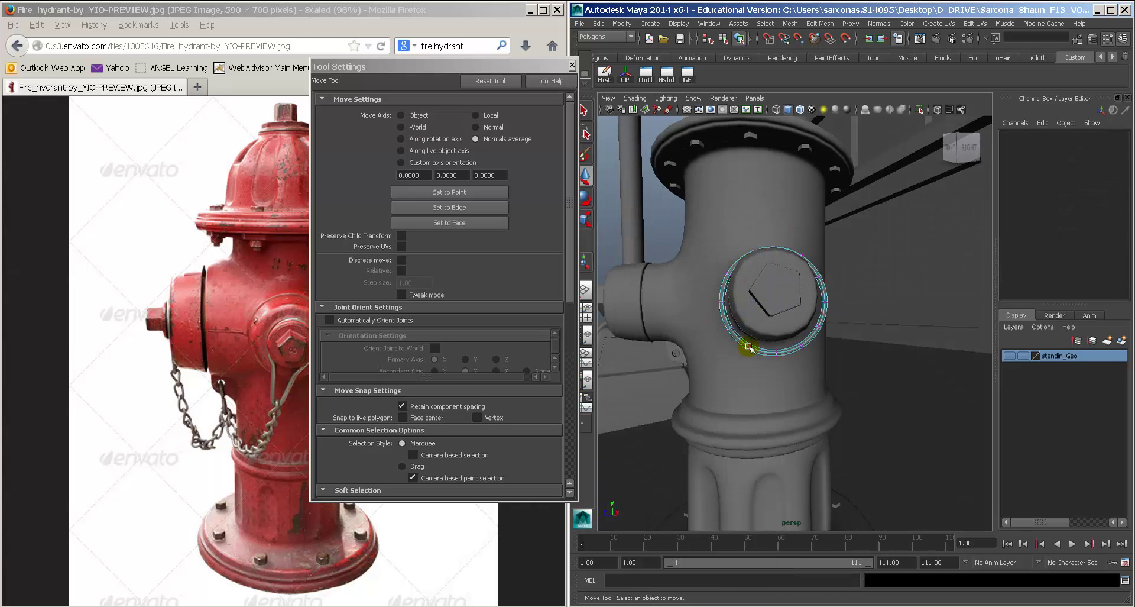
pyautogui.press('space')
pyautogui.moveTo(751, 348); pyautogui.dragTo(769, 347)
pyautogui.keyDown('alt'); pyautogui.moveTo(866, 346); pyautogui.dragTo(841, 356, button='right'); pyautogui.keyUp('alt')
pyautogui.press('space')
pyautogui.moveTo(841, 356); pyautogui.dragTo(828, 352)
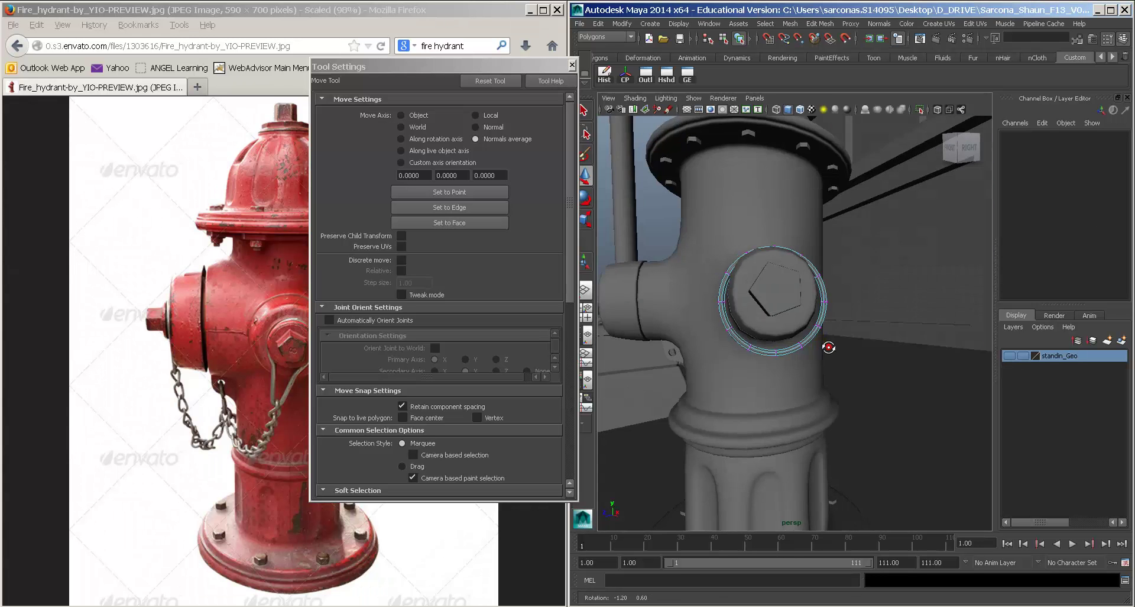
pyautogui.click(769, 349)
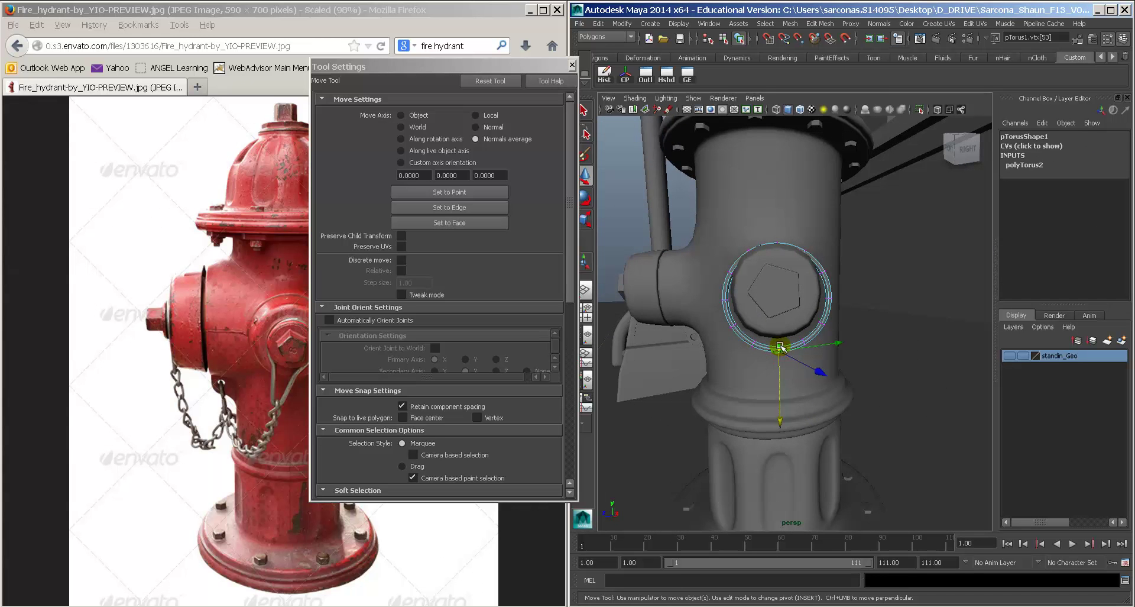
pyautogui.click(572, 65)
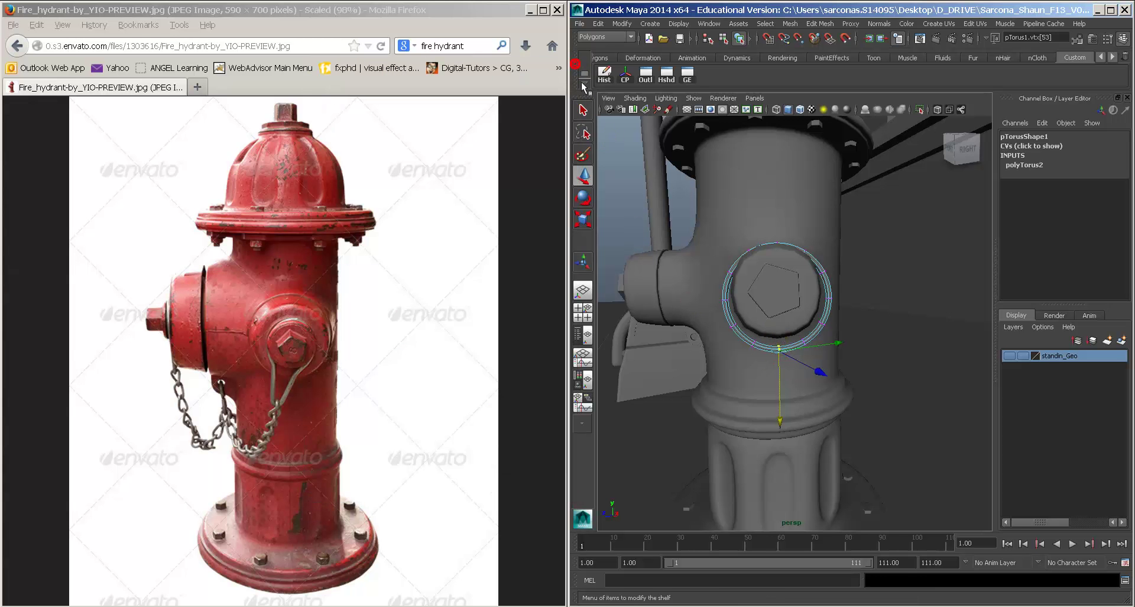
pyautogui.doubleClick(588, 173)
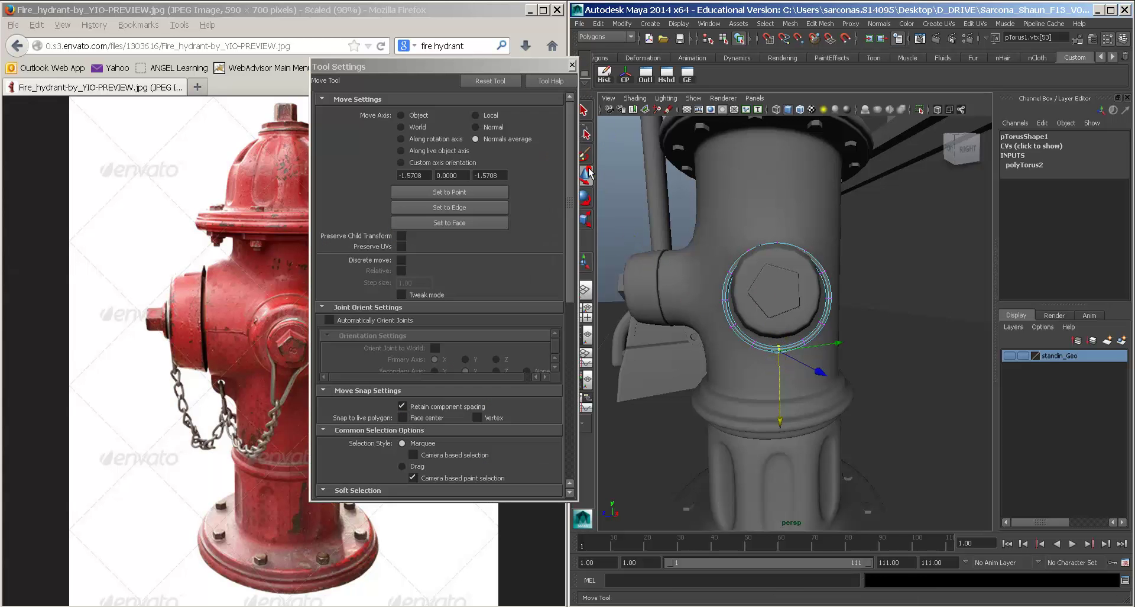
pyautogui.keyDown('alt'); pyautogui.moveTo(739, 325); pyautogui.dragTo(777, 399); pyautogui.keyUp('alt')
# Step: Set the Move axis to Object and lower the ring's bottom and neighbouring side vertices to lengthen and round the teardrop
pyautogui.moveTo(742, 339)
pyautogui.mouseDown()
pyautogui.moveTo(789, 366)
pyautogui.moveTo(756, 343)
pyautogui.mouseUp()
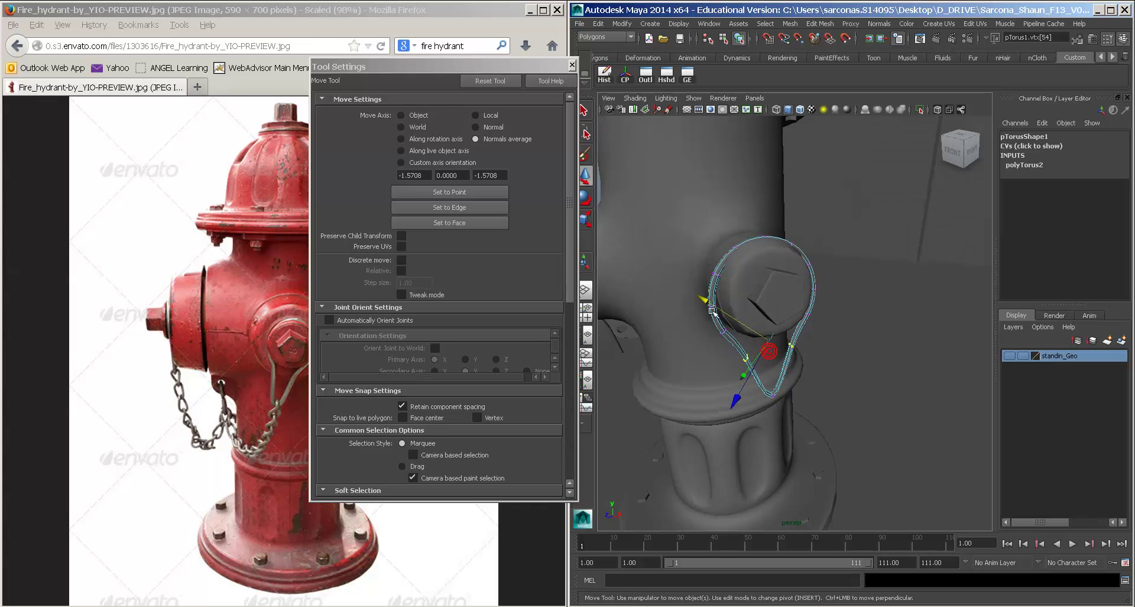
pyautogui.click(407, 115)
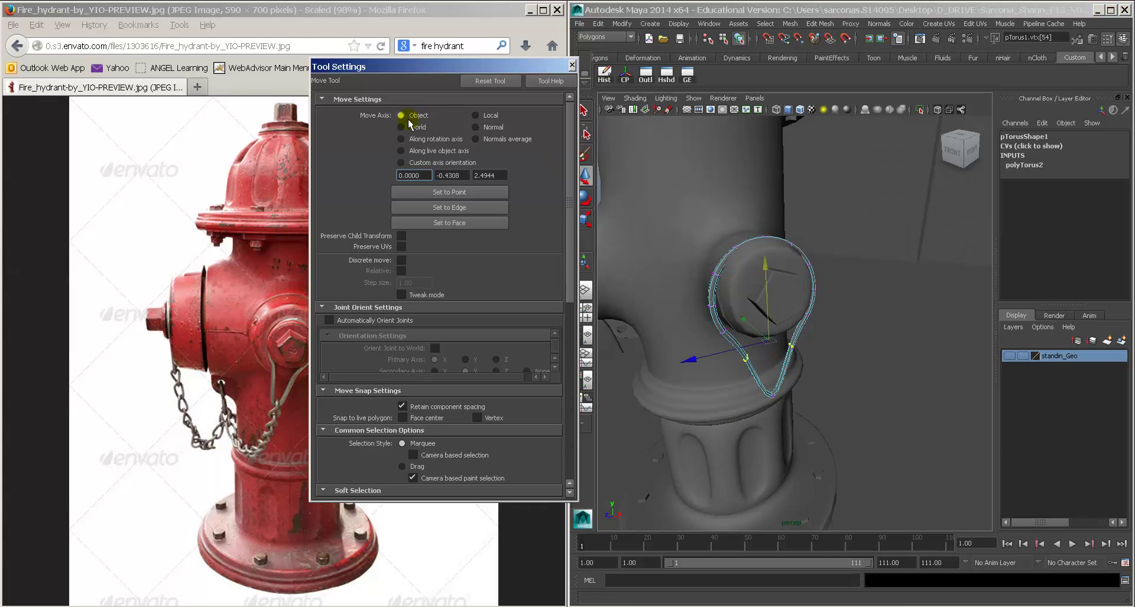
pyautogui.keyDown('alt'); pyautogui.moveTo(615, 236); pyautogui.dragTo(726, 380); pyautogui.keyUp('alt')
pyautogui.hotkey('ctrl', 'z')
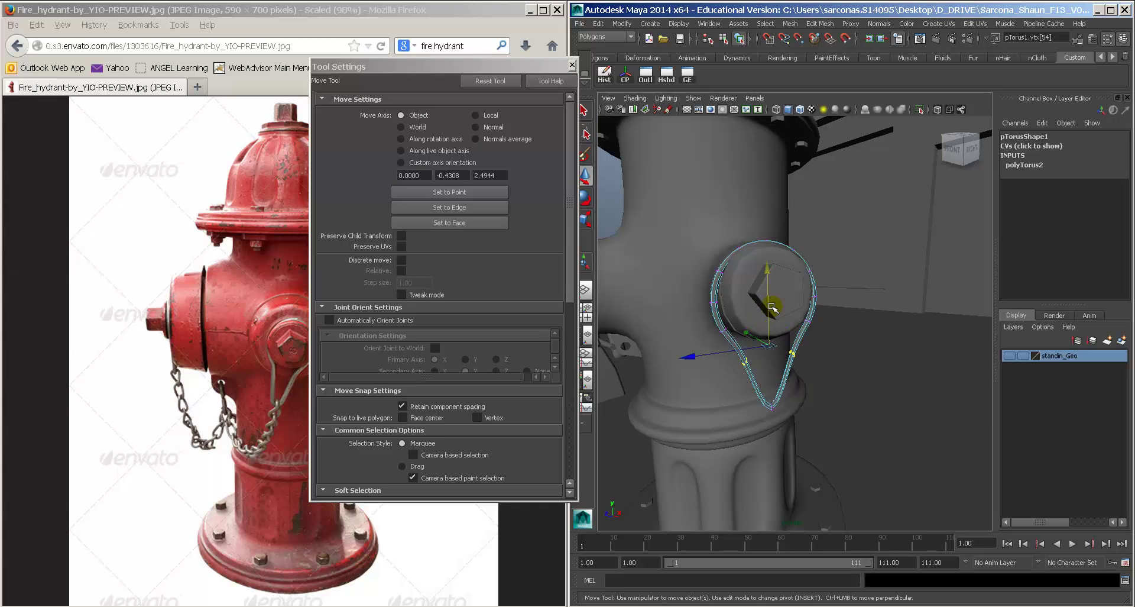
pyautogui.moveTo(772, 308); pyautogui.dragTo(704, 327)
pyautogui.moveTo(813, 357); pyautogui.dragTo(822, 356)
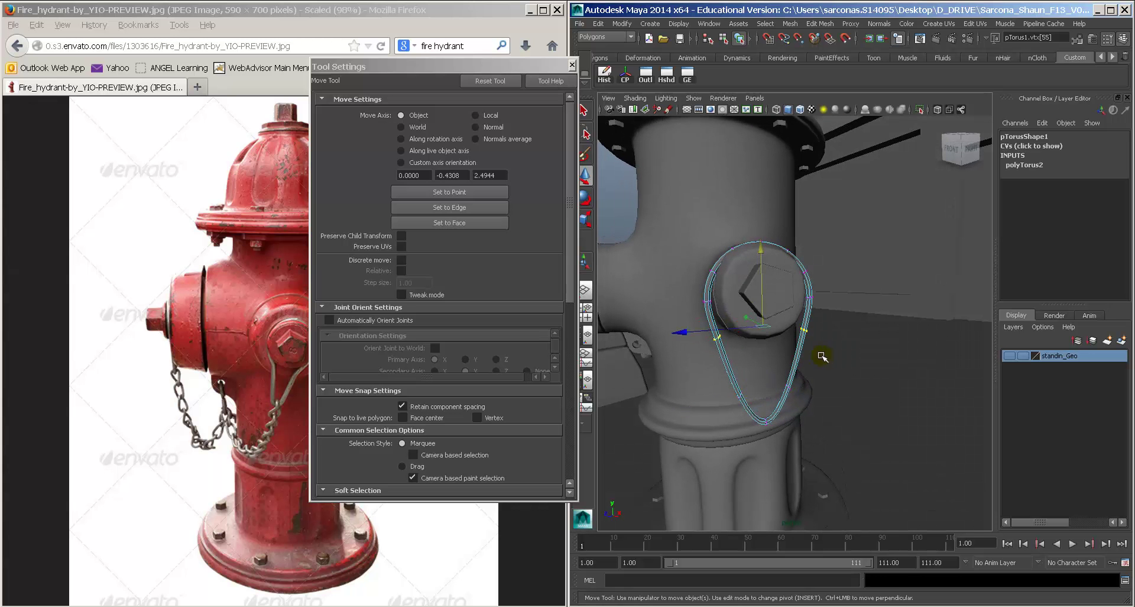
pyautogui.moveTo(762, 281); pyautogui.dragTo(762, 316)
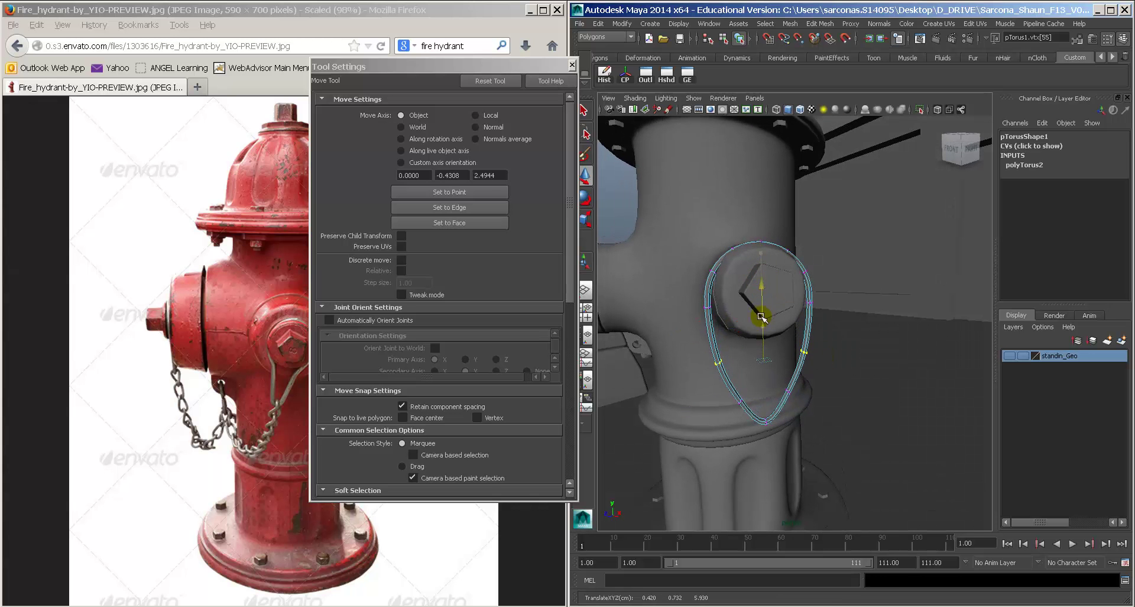
pyautogui.press('r')
pyautogui.moveTo(794, 325); pyautogui.dragTo(775, 334, button='middle')
pyautogui.hotkey('ctrl', 'z')
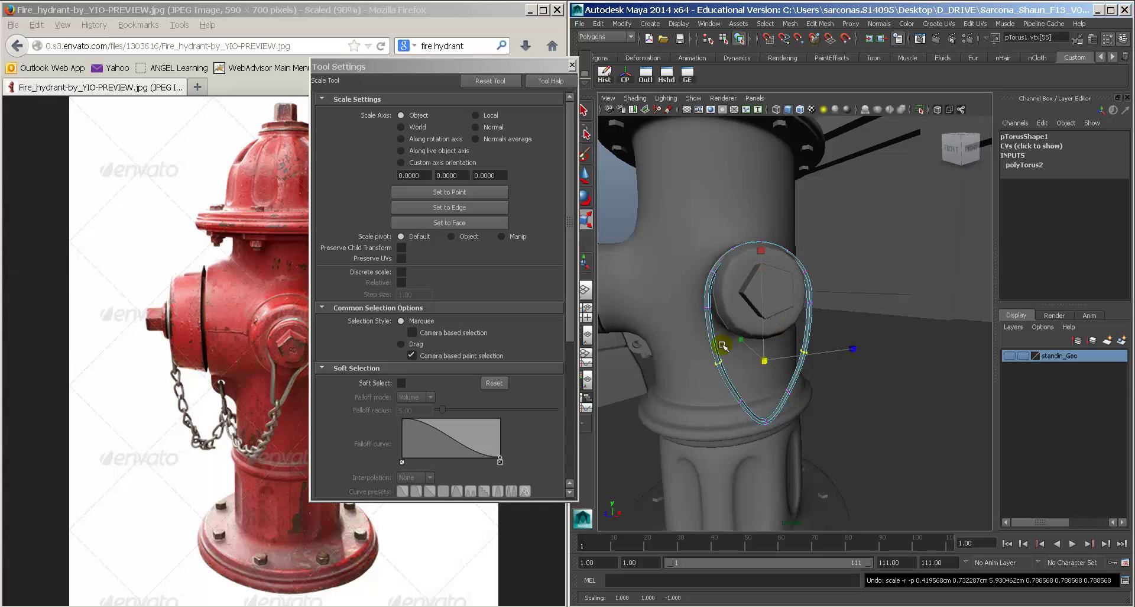
# Step: Move the ring's lower side vertices inward to narrow the loop below the nozzle cap
pyautogui.moveTo(701, 345); pyautogui.dragTo(717, 366)
pyautogui.press('w')
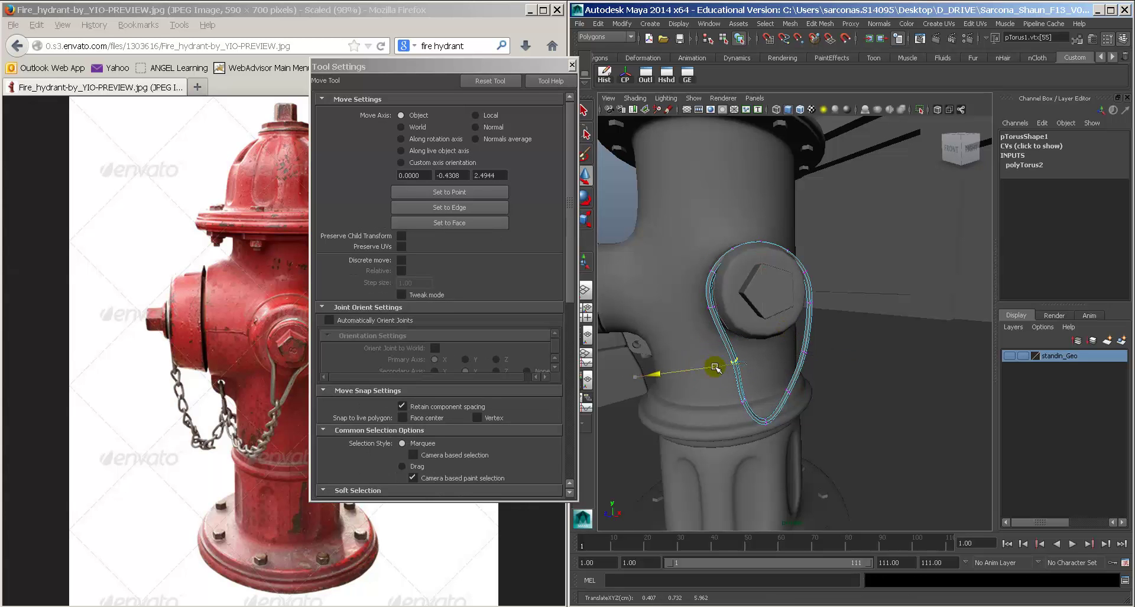
pyautogui.moveTo(792, 344)
pyautogui.mouseDown()
pyautogui.moveTo(820, 359)
pyautogui.moveTo(776, 358)
pyautogui.moveTo(791, 346)
pyautogui.mouseUp()
# Step: Scale the whole ring down slightly so it sits tight against the nozzle cap, and return to vertex editing
pyautogui.moveTo(808, 337); pyautogui.dragTo(818, 323, button='right')
pyautogui.click(811, 319)
pyautogui.press('r')
pyautogui.moveTo(813, 321); pyautogui.dragTo(801, 327, button='middle')
pyautogui.press('w')
pyautogui.moveTo(814, 283); pyautogui.dragTo(782, 283, button='right')
# Step: Pull the ring's side vertices inward on both sides to fit the loop to the nozzle cap
pyautogui.keyDown('alt'); pyautogui.moveTo(825, 313); pyautogui.dragTo(788, 297); pyautogui.keyUp('alt')
pyautogui.moveTo(818, 259); pyautogui.dragTo(814, 272)
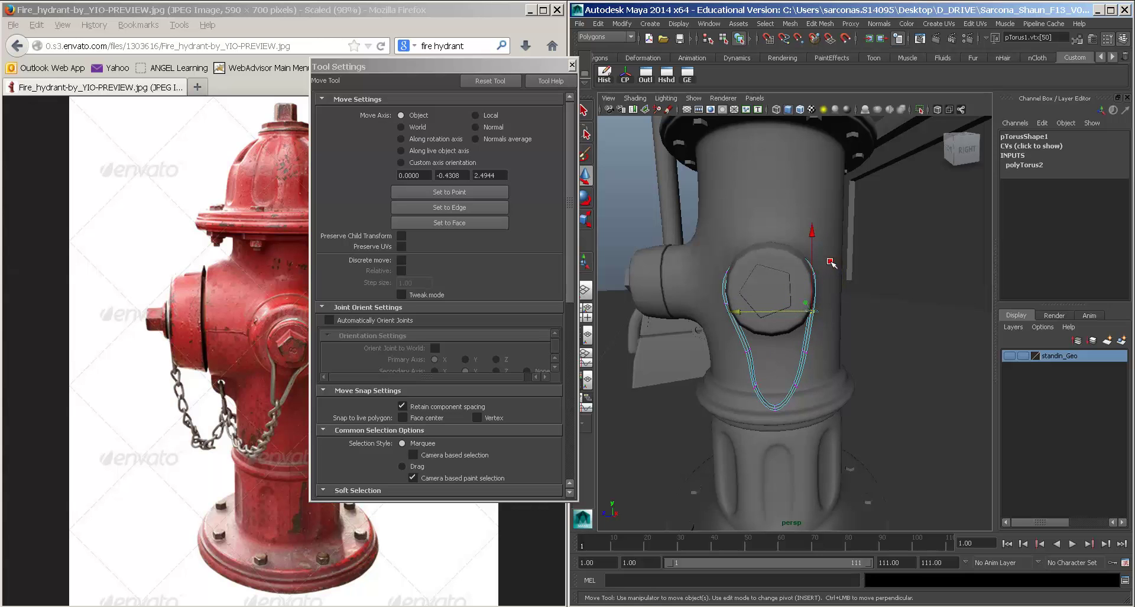
pyautogui.click(793, 271)
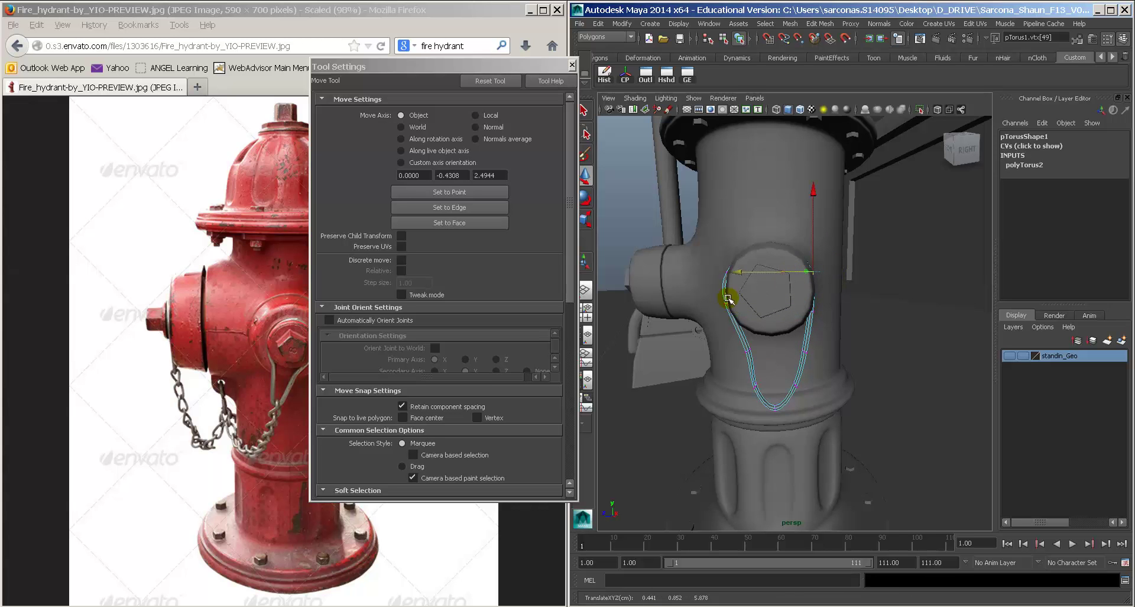
pyautogui.moveTo(712, 299); pyautogui.dragTo(734, 312)
pyautogui.keyDown('alt'); pyautogui.moveTo(731, 311); pyautogui.dragTo(751, 311); pyautogui.keyUp('alt')
pyautogui.moveTo(674, 297); pyautogui.dragTo(677, 304)
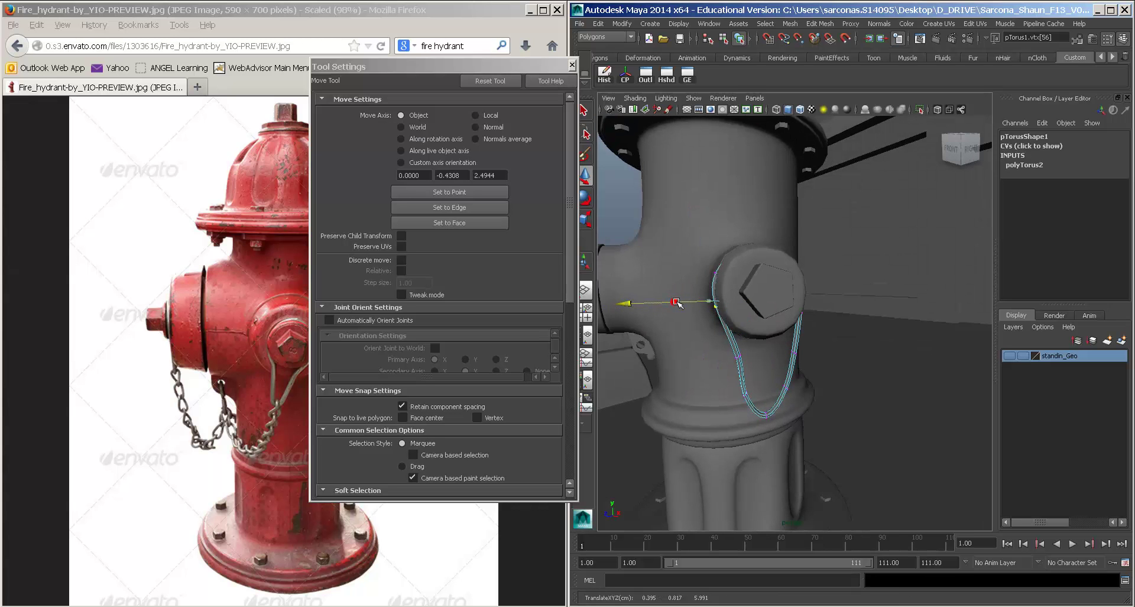
pyautogui.moveTo(692, 268); pyautogui.dragTo(762, 362)
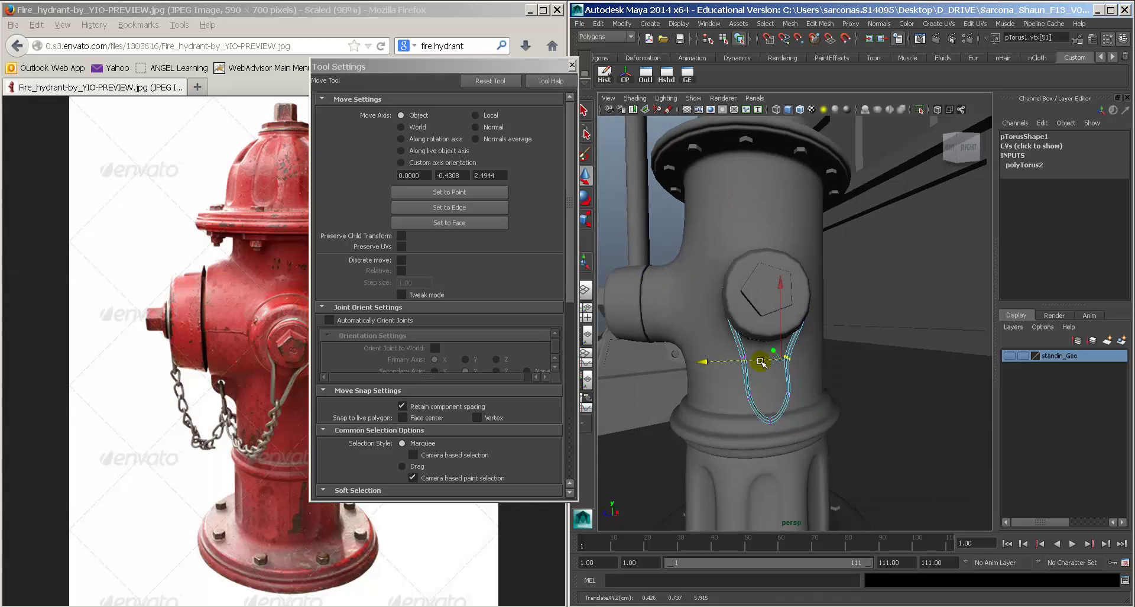
# Step: Move the ring's lower side vertices and bottom vertices sideways to even out the rounded lower end of the loop
pyautogui.click(788, 390)
pyautogui.press('e')
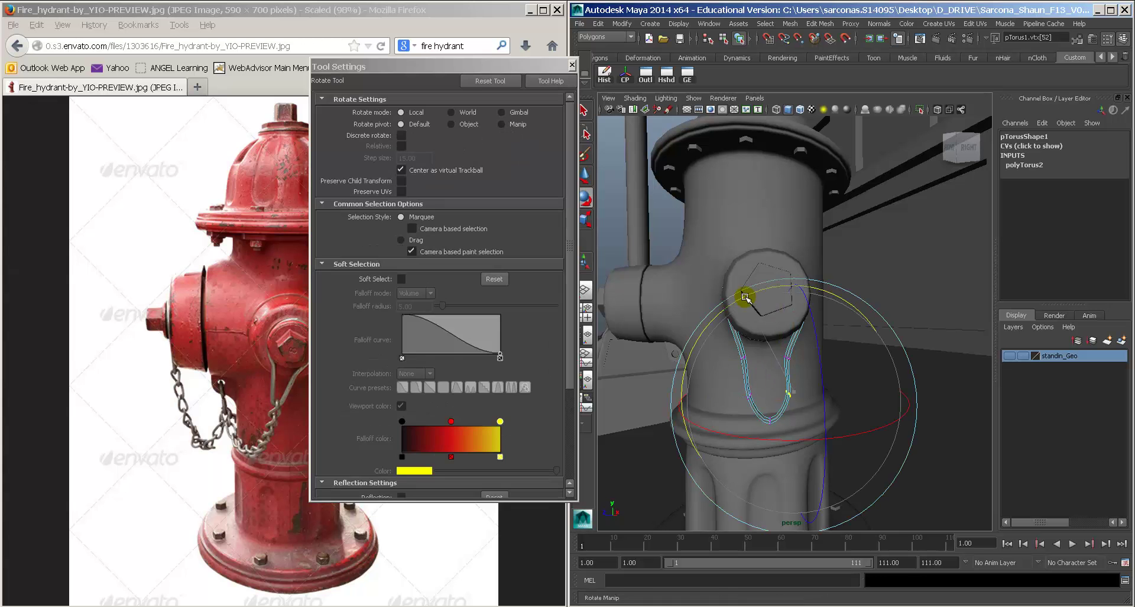
pyautogui.press('w')
pyautogui.moveTo(788, 392); pyautogui.dragTo(759, 394)
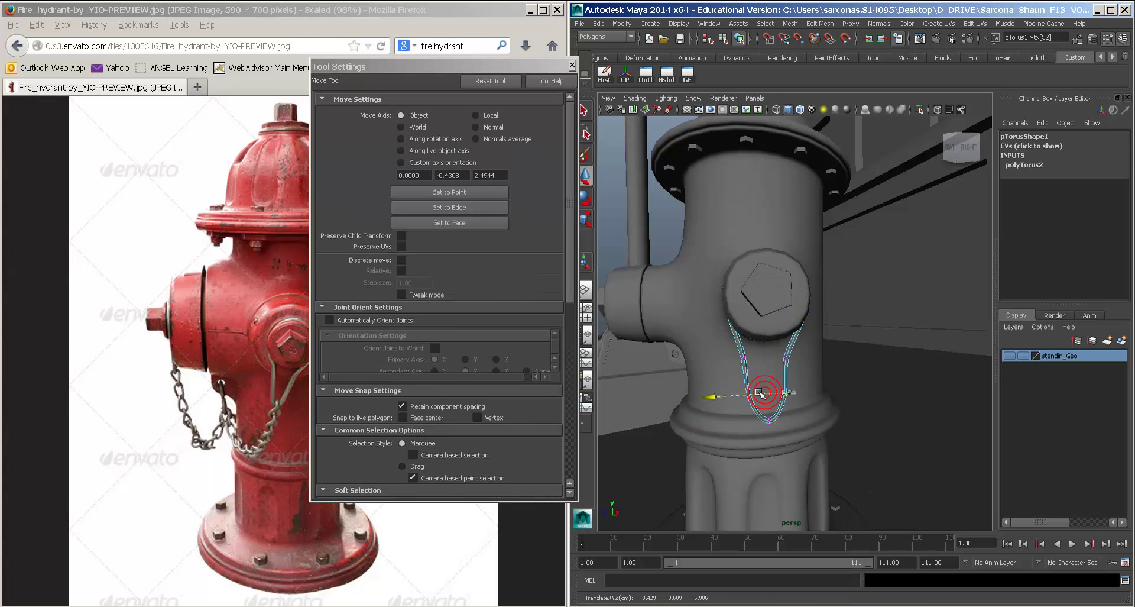
pyautogui.click(749, 392)
pyautogui.press('e')
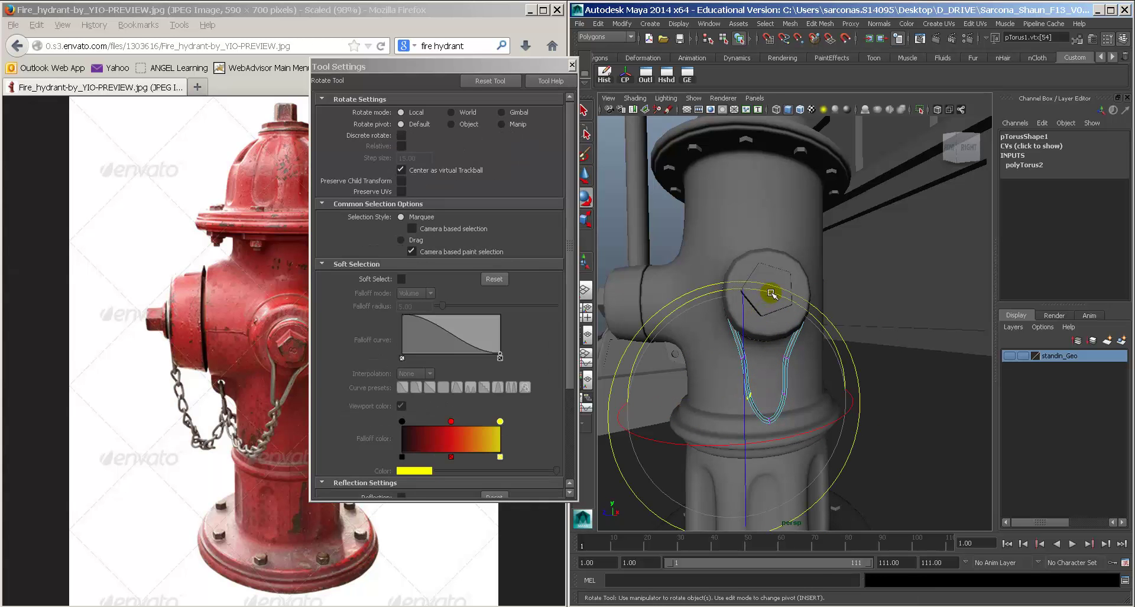
pyautogui.moveTo(772, 294); pyautogui.dragTo(808, 327)
pyautogui.press('w')
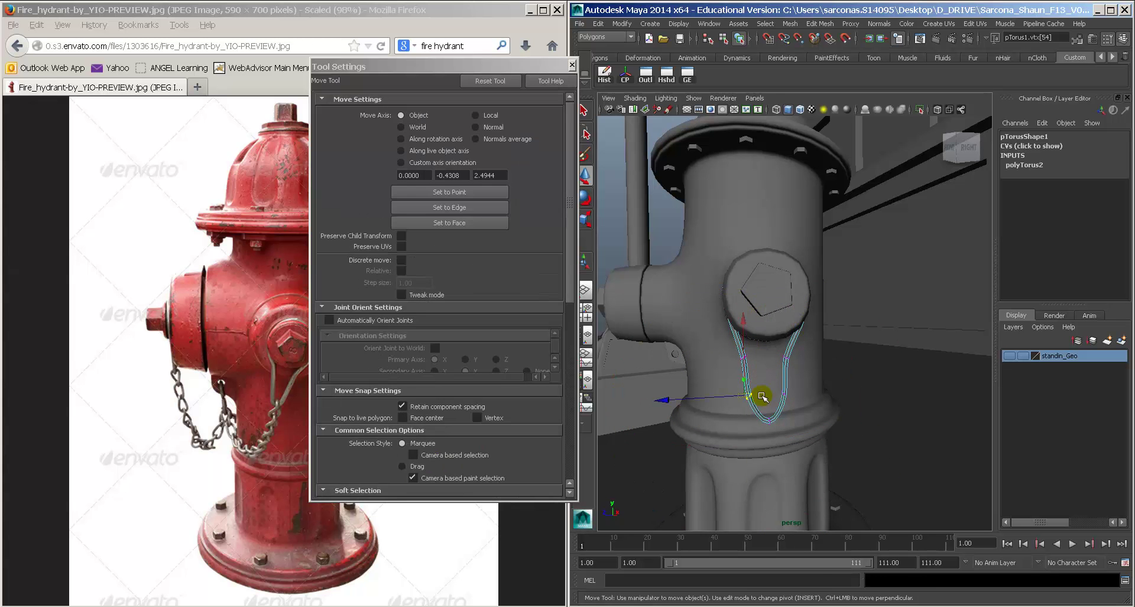
pyautogui.moveTo(763, 406); pyautogui.dragTo(752, 434)
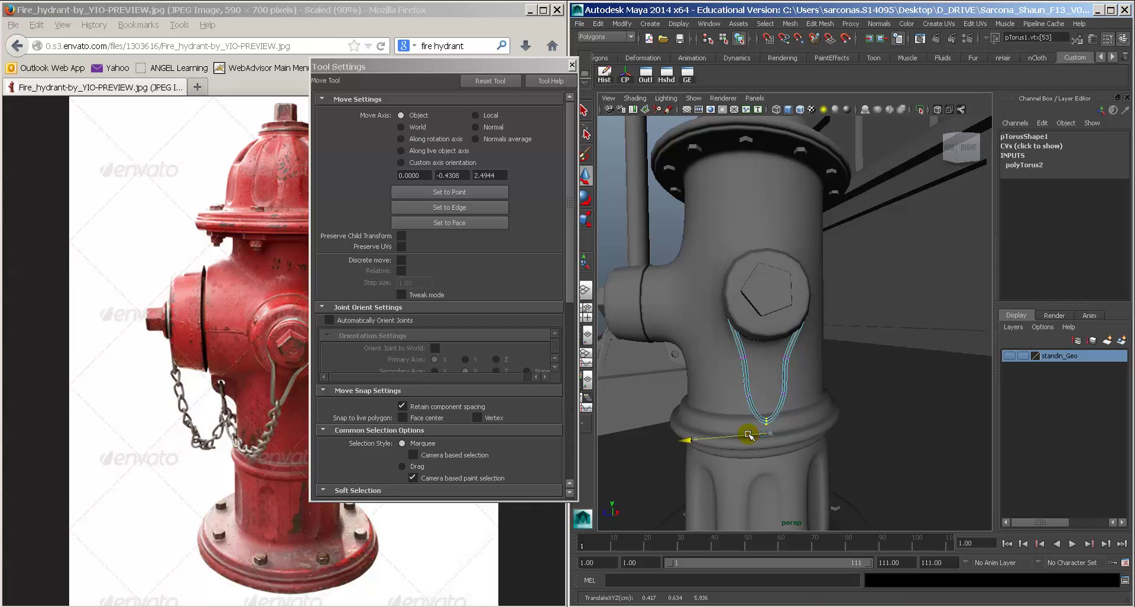
# Step: Pull the ring's side vertices just below the nozzle cap inward on both sides to pinch the loop's neck
pyautogui.click(731, 340)
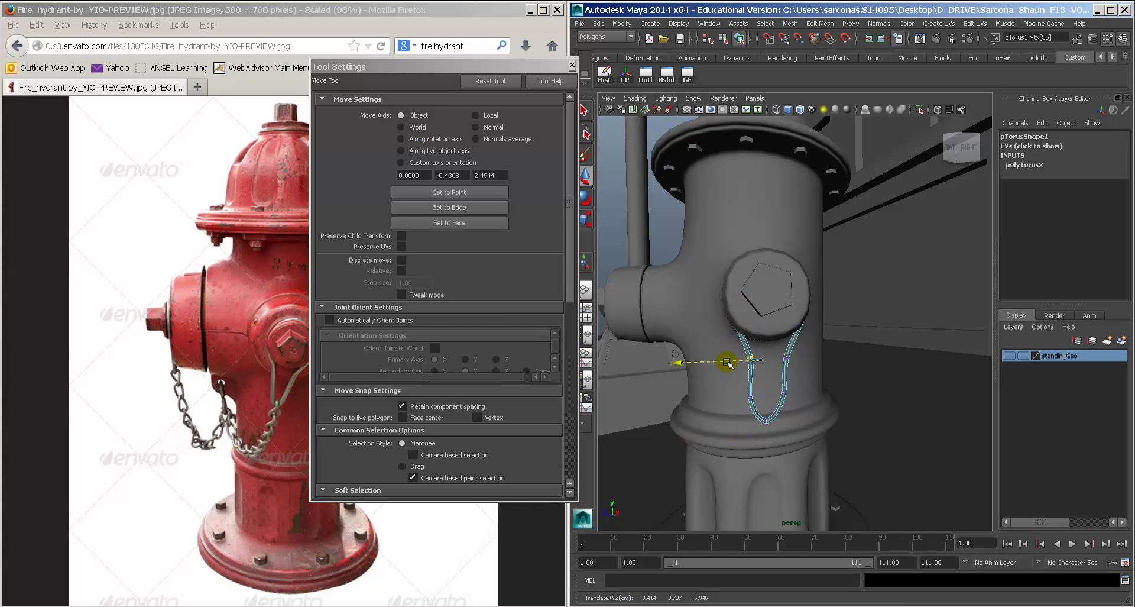
pyautogui.click(785, 357)
pyautogui.press('e')
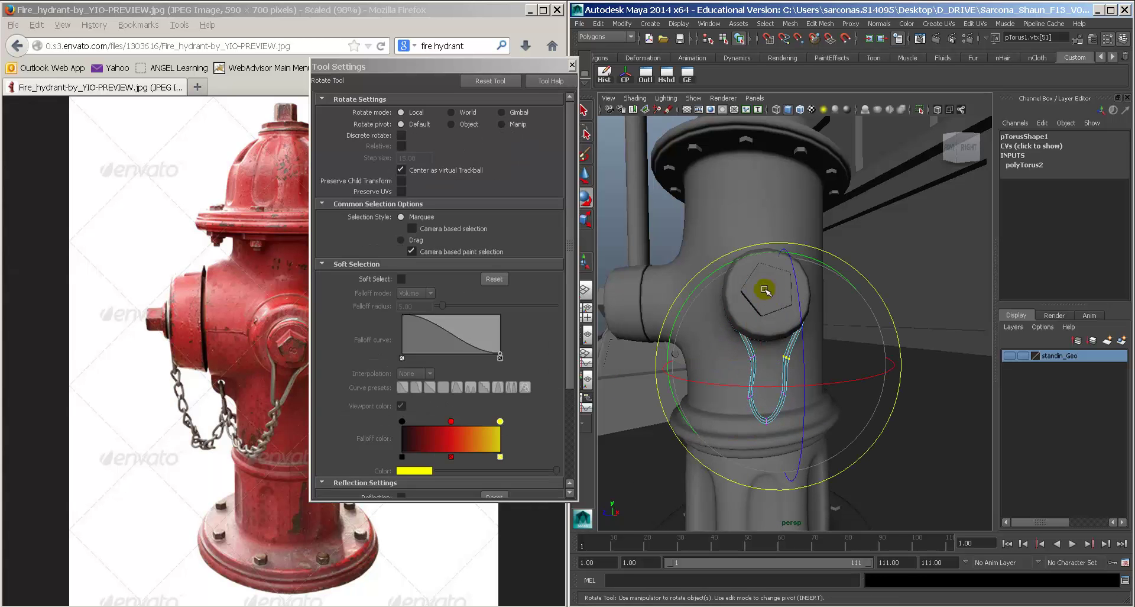
pyautogui.press('w')
pyautogui.click(756, 360)
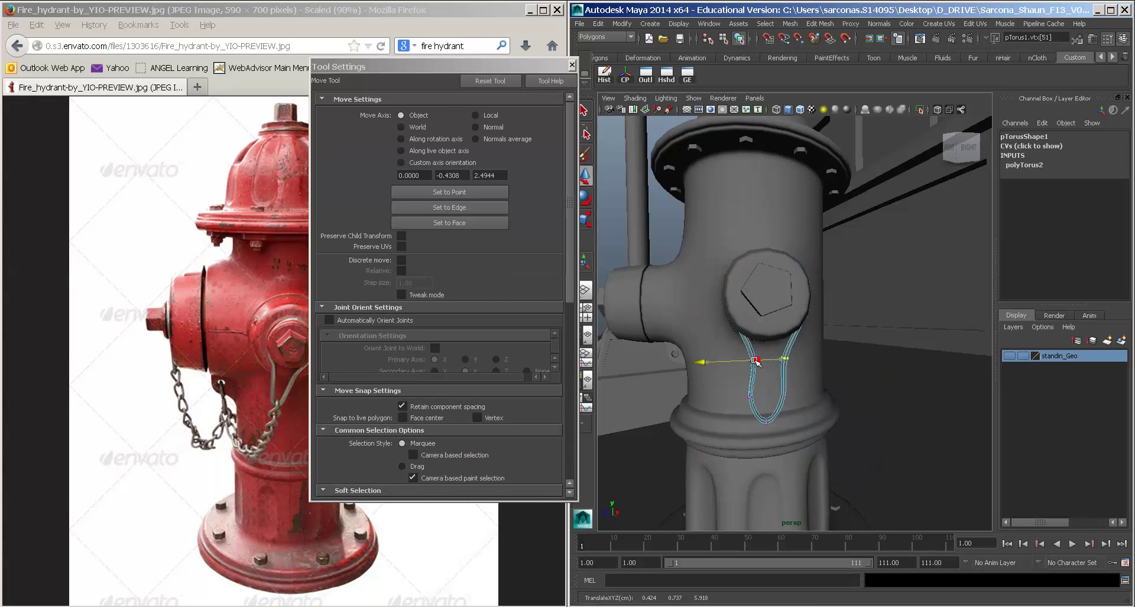
pyautogui.keyDown('alt'); pyautogui.moveTo(750, 360); pyautogui.dragTo(764, 376); pyautogui.keyUp('alt')
# Step: Try scaling the two lower side vertex groups of the loop together along one axis, and undo the scaling
pyautogui.click(746, 396)
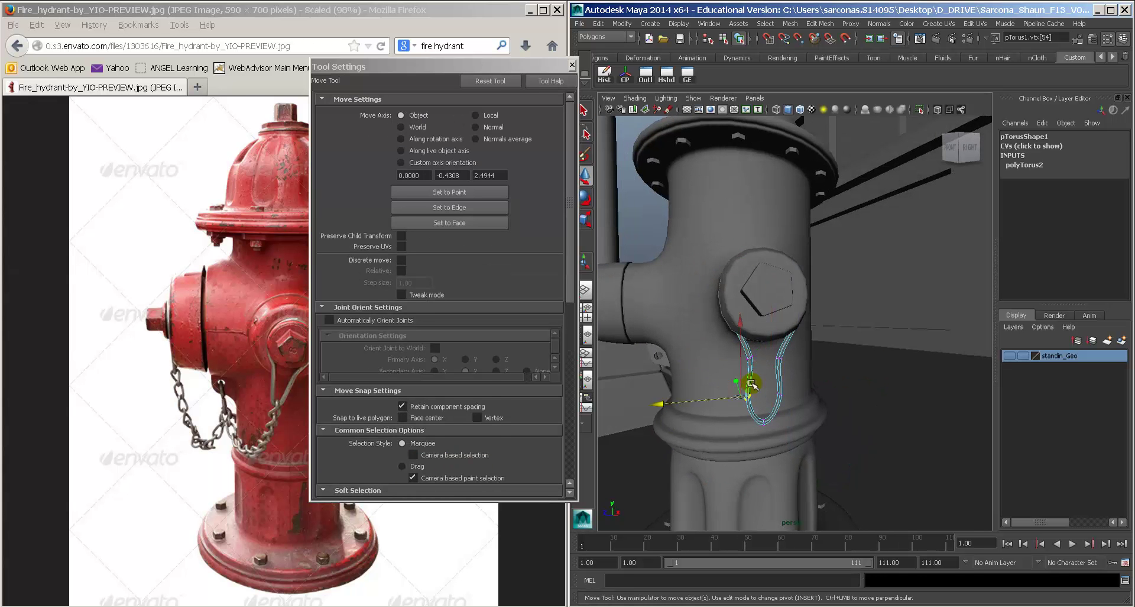
pyautogui.press('e')
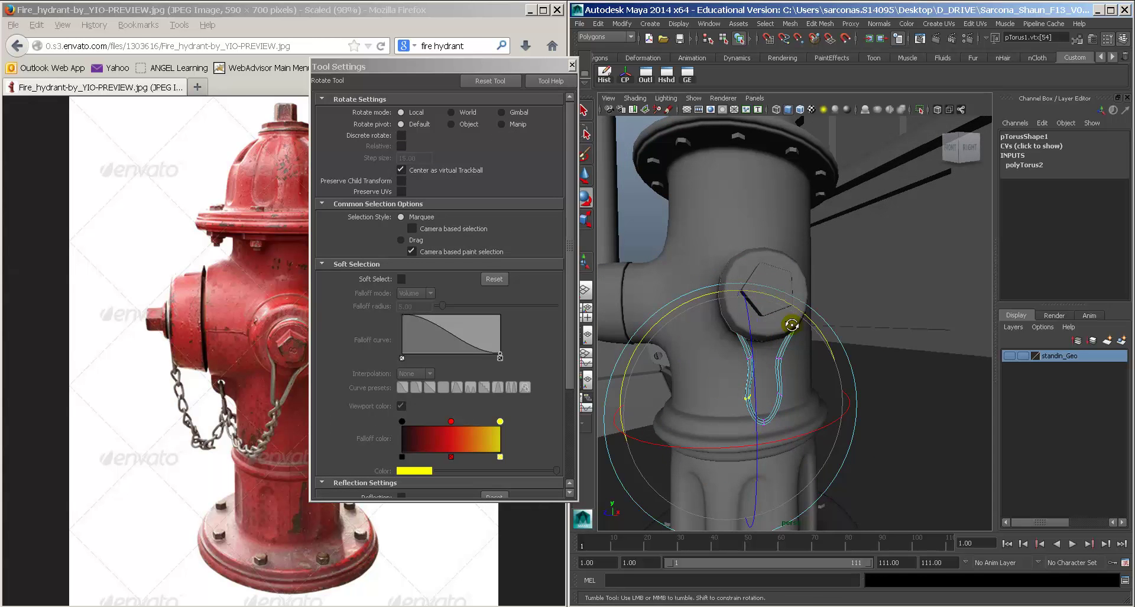
pyautogui.keyDown('alt'); pyautogui.moveTo(791, 319); pyautogui.dragTo(767, 313); pyautogui.keyUp('alt')
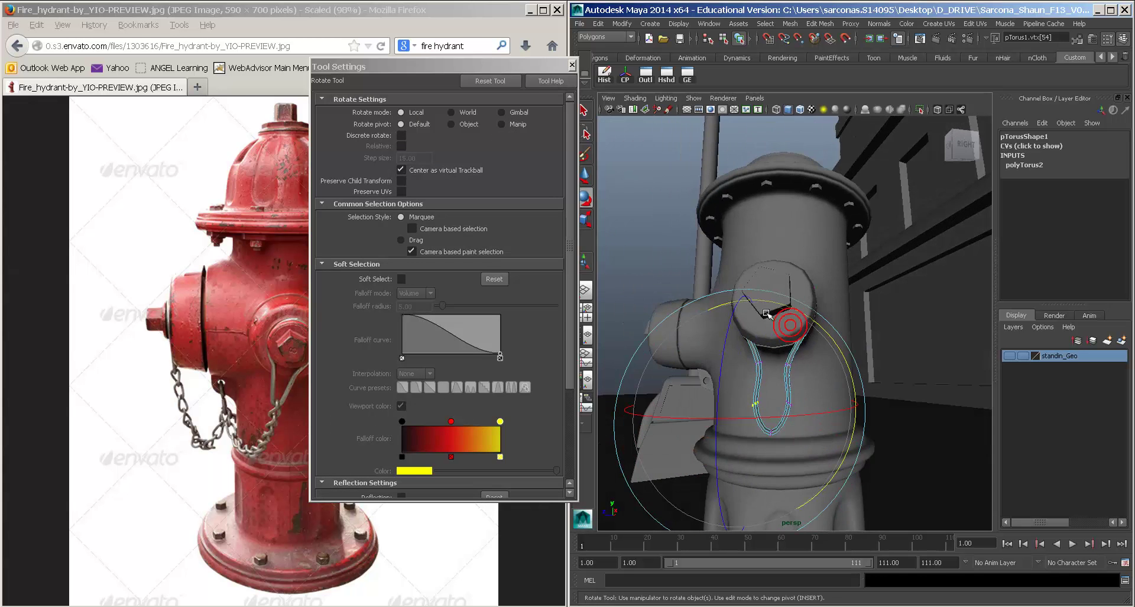
pyautogui.click(780, 397)
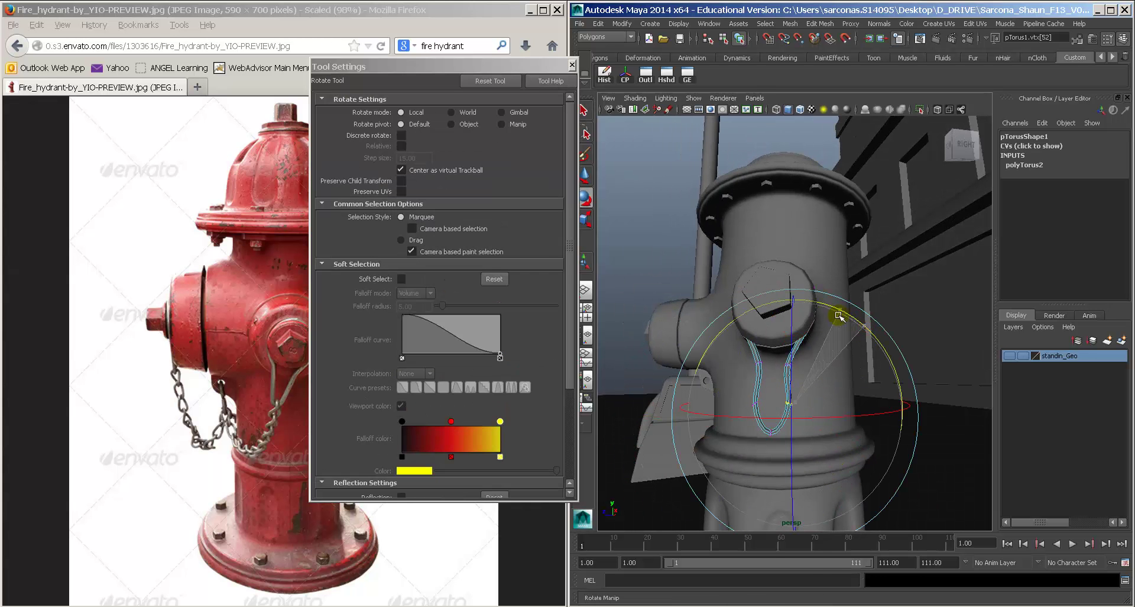
pyautogui.press('f')
pyautogui.moveTo(819, 322)
pyautogui.keyDown('alt'); pyautogui.mouseDown()
pyautogui.moveTo(853, 331)
pyautogui.moveTo(826, 330)
pyautogui.mouseUp(); pyautogui.keyUp('alt')
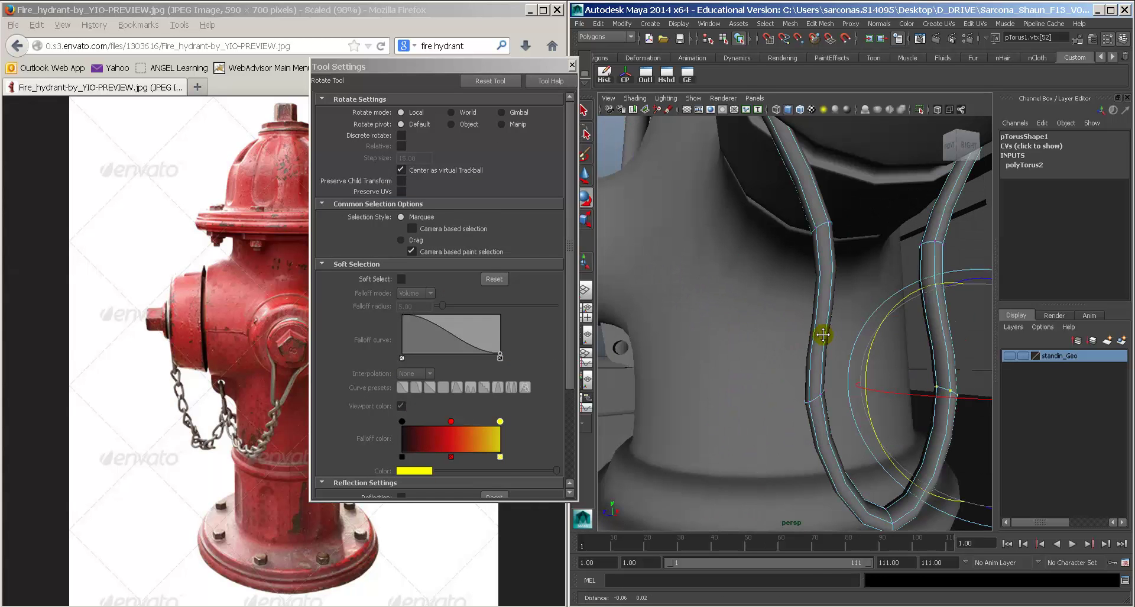
pyautogui.moveTo(790, 361); pyautogui.dragTo(871, 404)
pyautogui.press('r')
pyautogui.keyDown('alt'); pyautogui.moveTo(910, 385); pyautogui.dragTo(866, 388); pyautogui.keyUp('alt')
pyautogui.moveTo(735, 386); pyautogui.dragTo(767, 374)
pyautogui.hotkey('ctrl', 'z')
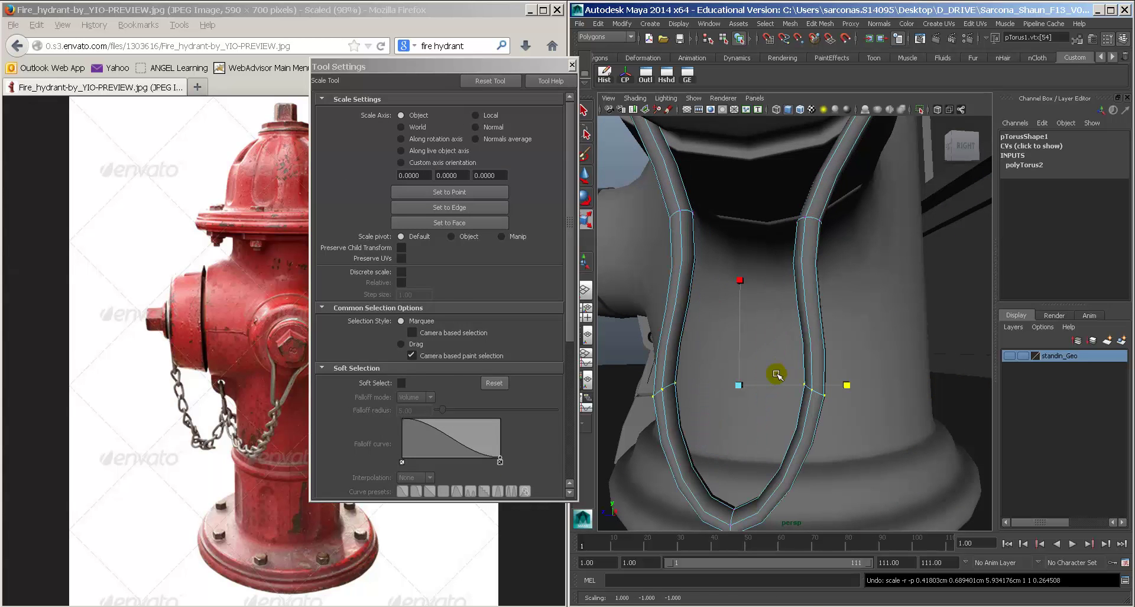
# Step: Lower the loop's two lower side vertex groups slightly and check the shape in unsmoothed wireframe and shaded display
pyautogui.press('w')
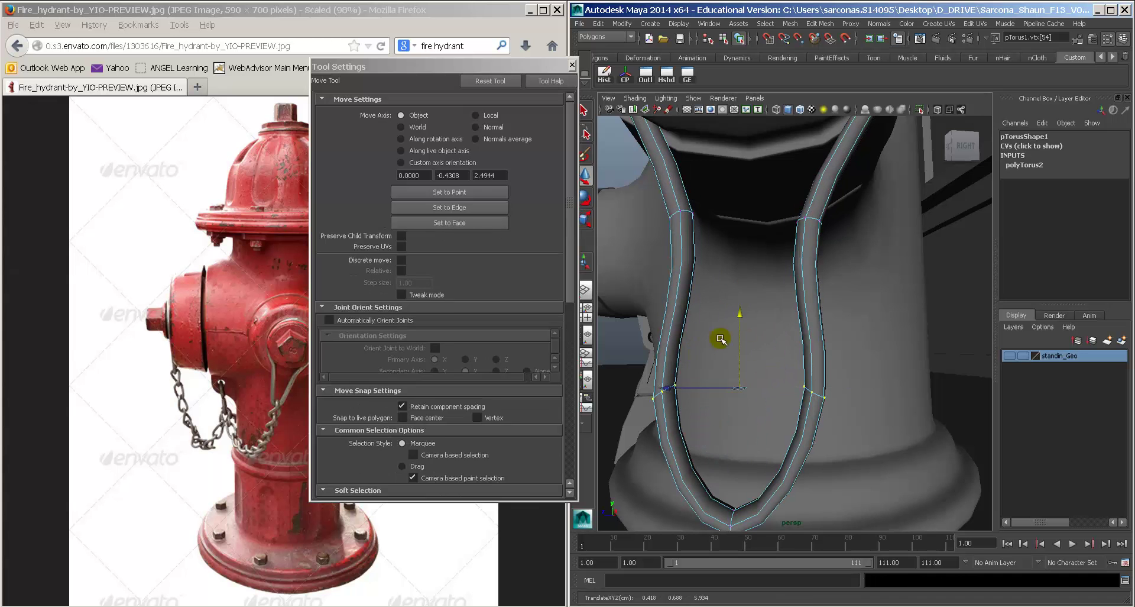
pyautogui.press('r')
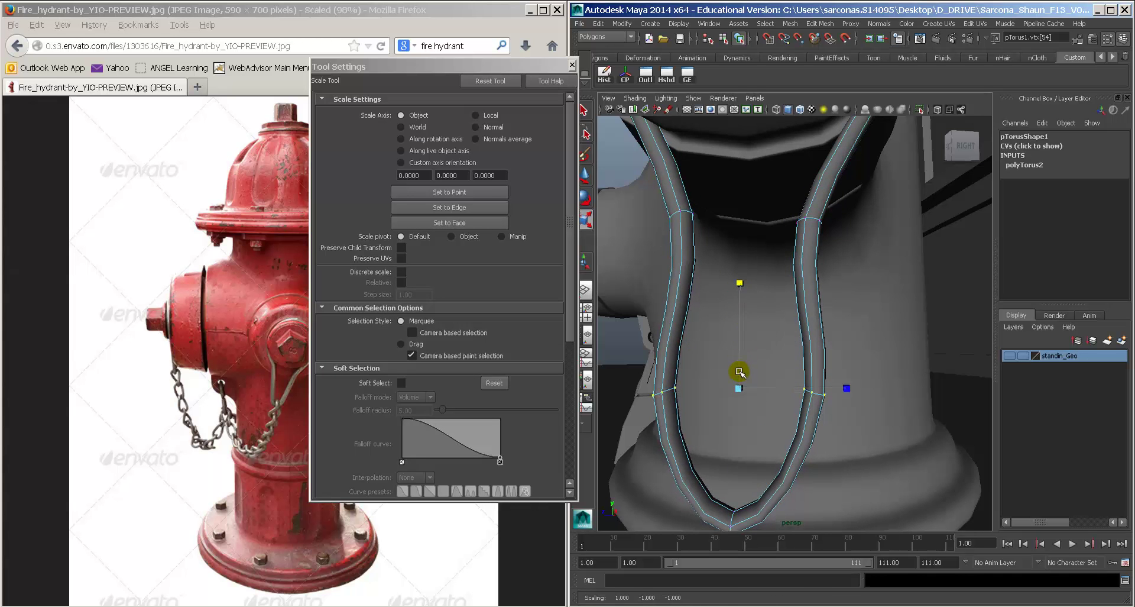
pyautogui.press('1')
pyautogui.press('4')
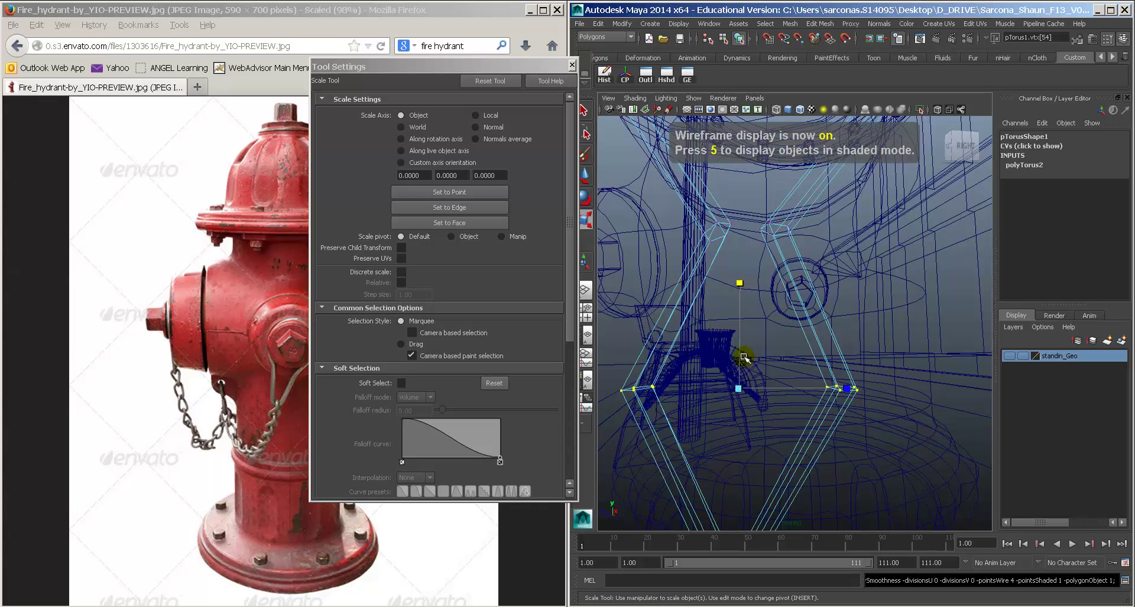
pyautogui.press('5')
pyautogui.scroll(-5, 789, 361)
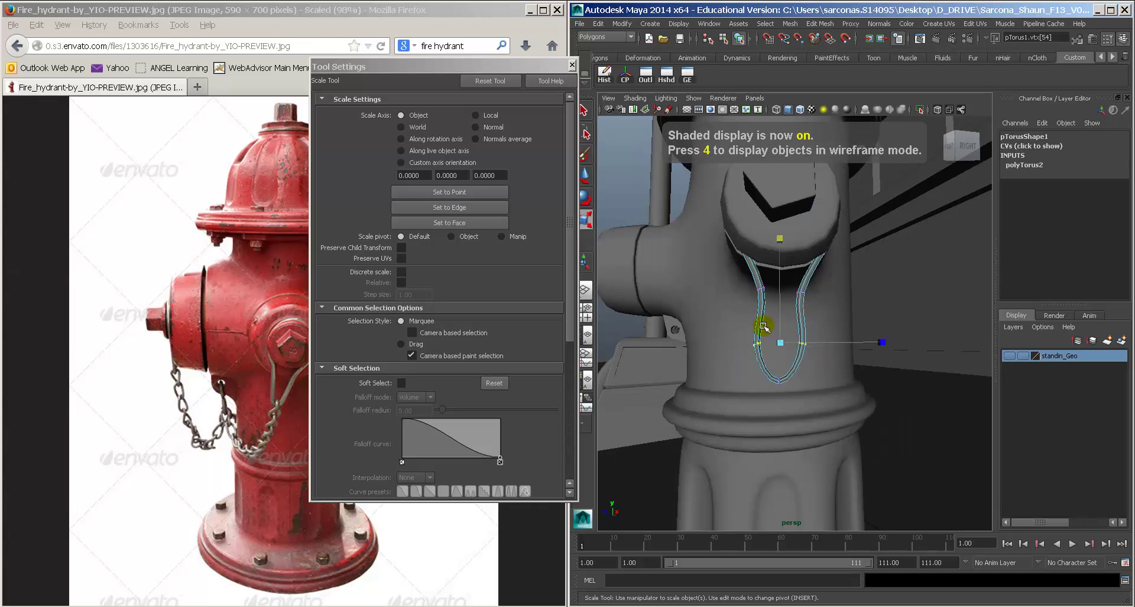
# Step: Rotate the whole ring in object mode so it hangs diagonally from the nozzle cap, and shift it to fit around the cap
pyautogui.press('F8')
pyautogui.press('e')
pyautogui.keyDown('alt'); pyautogui.moveTo(773, 286); pyautogui.dragTo(836, 325); pyautogui.keyUp('alt')
pyautogui.press('w')
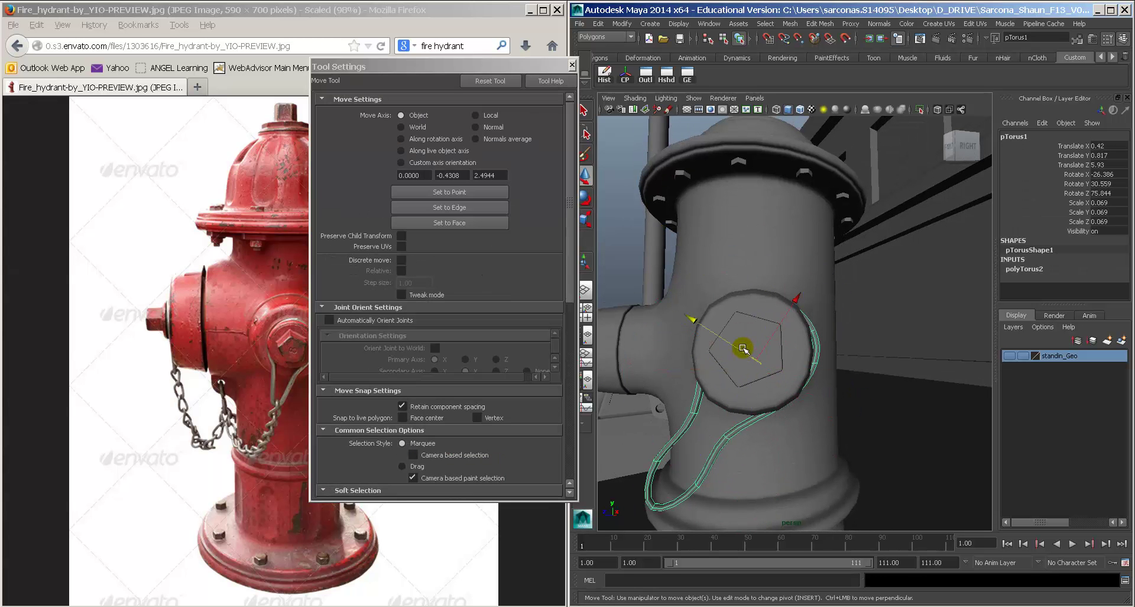
pyautogui.moveTo(743, 348); pyautogui.dragTo(733, 348)
pyautogui.moveTo(795, 302); pyautogui.dragTo(795, 302)
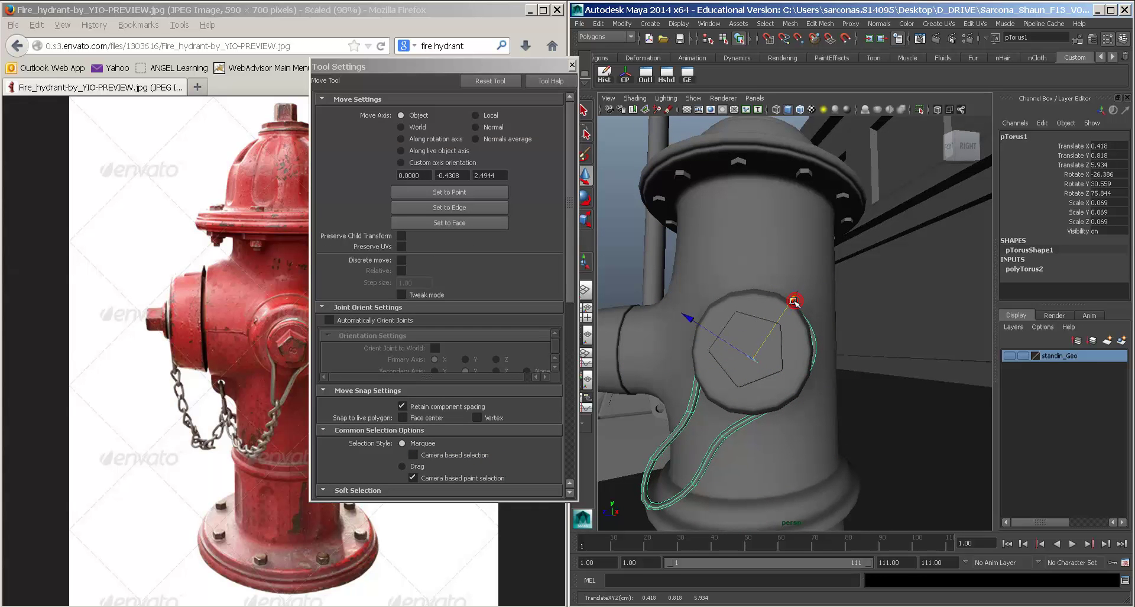
# Step: Adjust the ring's upper vertices to sit around the back of the nozzle cap, and return to object selection
pyautogui.moveTo(816, 334); pyautogui.dragTo(827, 328, button='right')
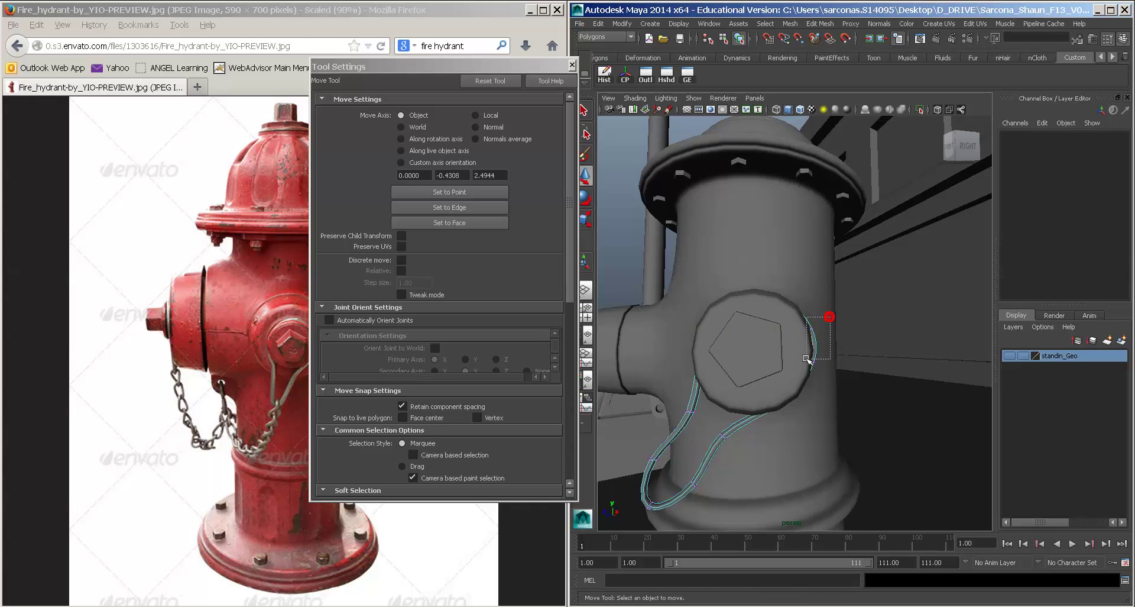
pyautogui.moveTo(806, 357); pyautogui.dragTo(801, 410)
pyautogui.keyDown('alt'); pyautogui.moveTo(801, 410); pyautogui.dragTo(739, 359); pyautogui.keyUp('alt')
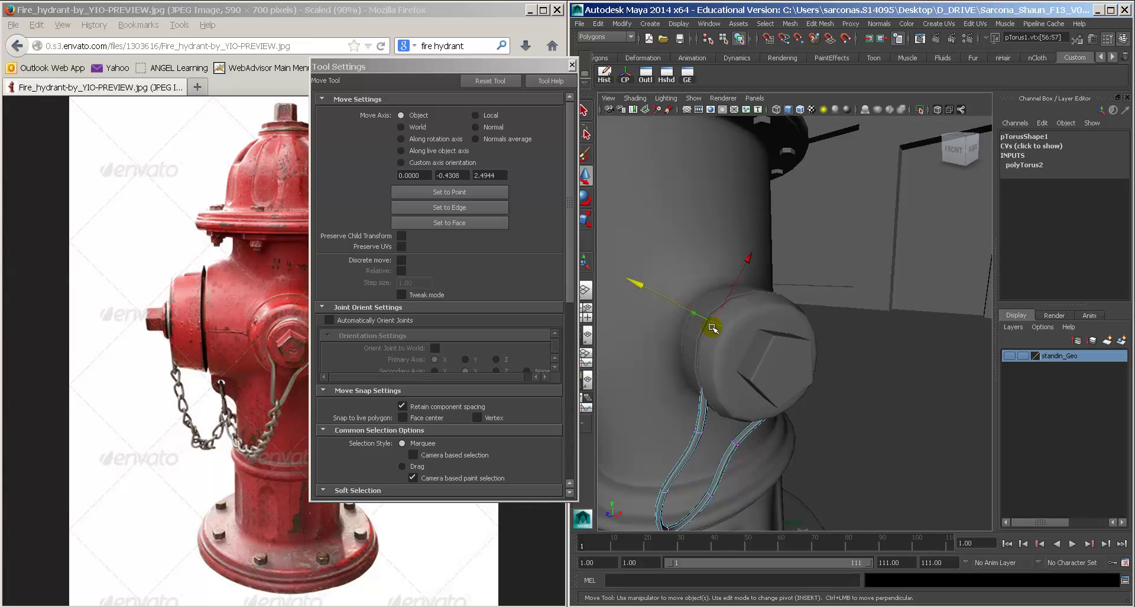
pyautogui.moveTo(679, 304); pyautogui.dragTo(813, 333)
pyautogui.click(759, 291)
pyautogui.press('F8')
pyautogui.press('F8')
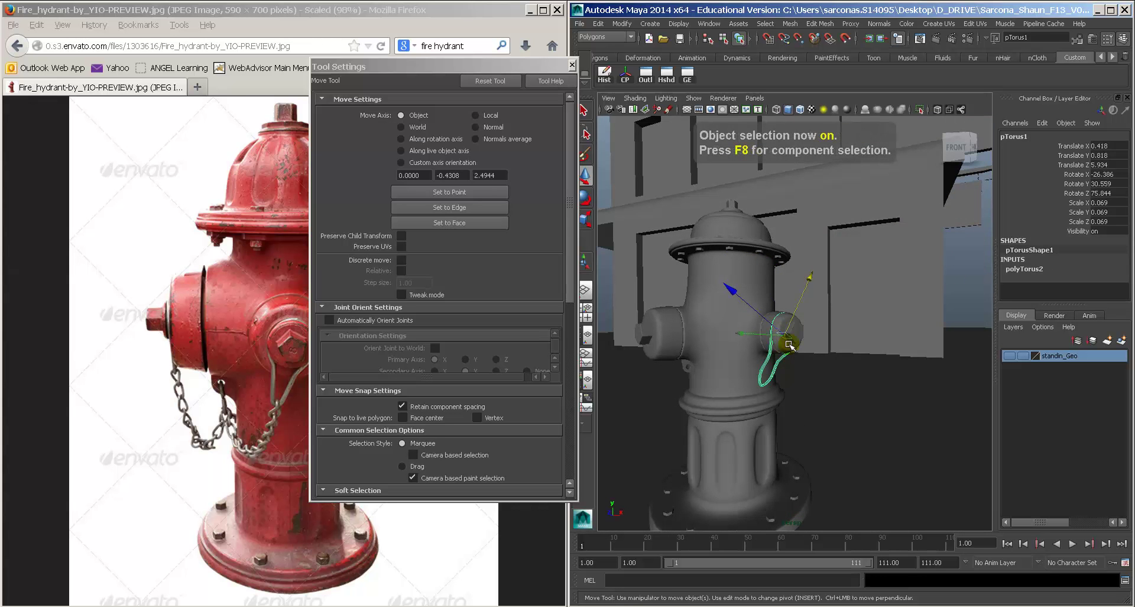
pyautogui.scroll(6, 785, 347)
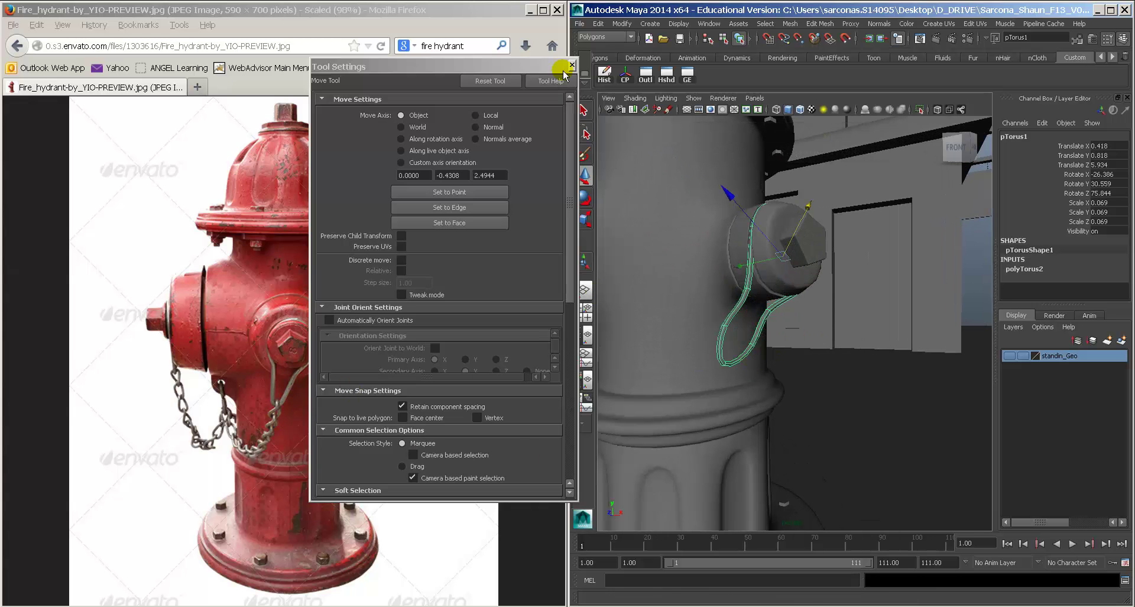
# Step: Close the tool settings and create a polygon torus with a section radius of 0.07
pyautogui.click(572, 66)
pyautogui.click(650, 24)
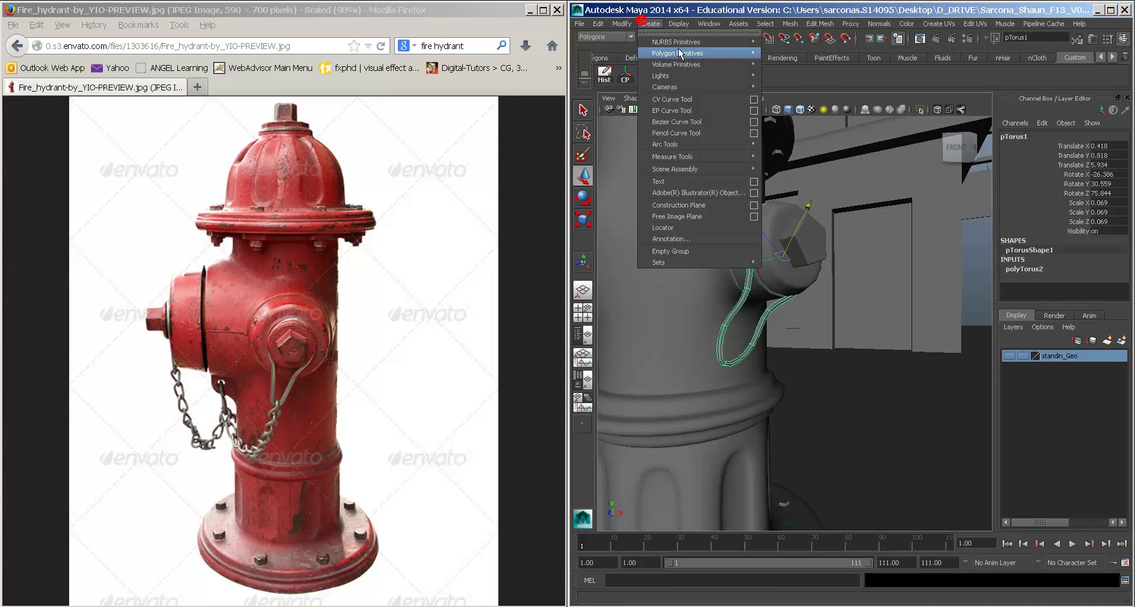
pyautogui.moveTo(697, 64)
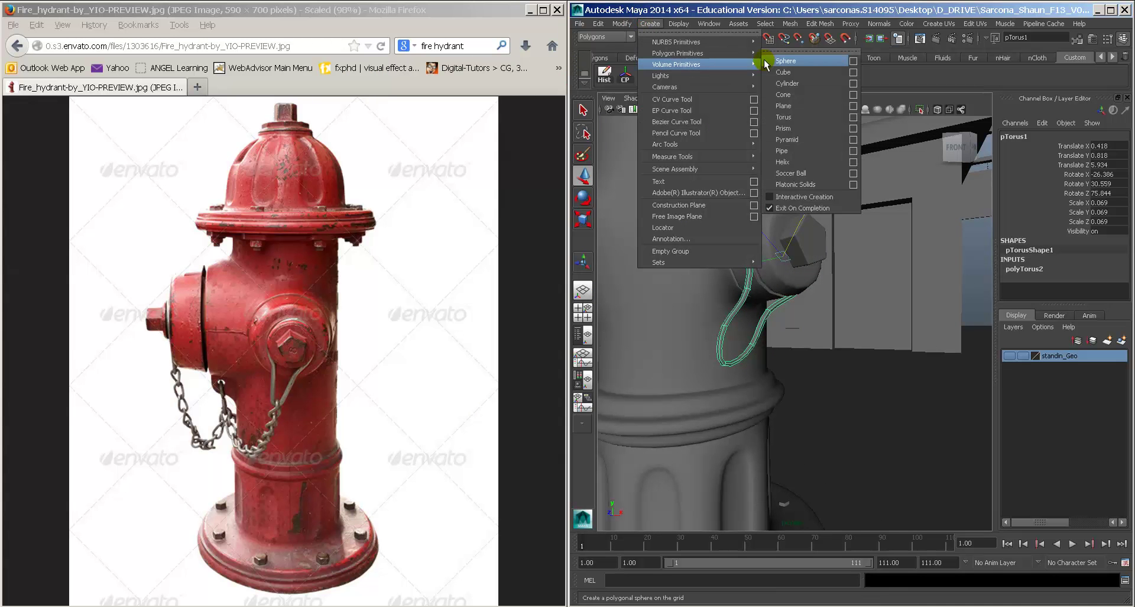
pyautogui.click(810, 118)
pyautogui.click(1045, 269)
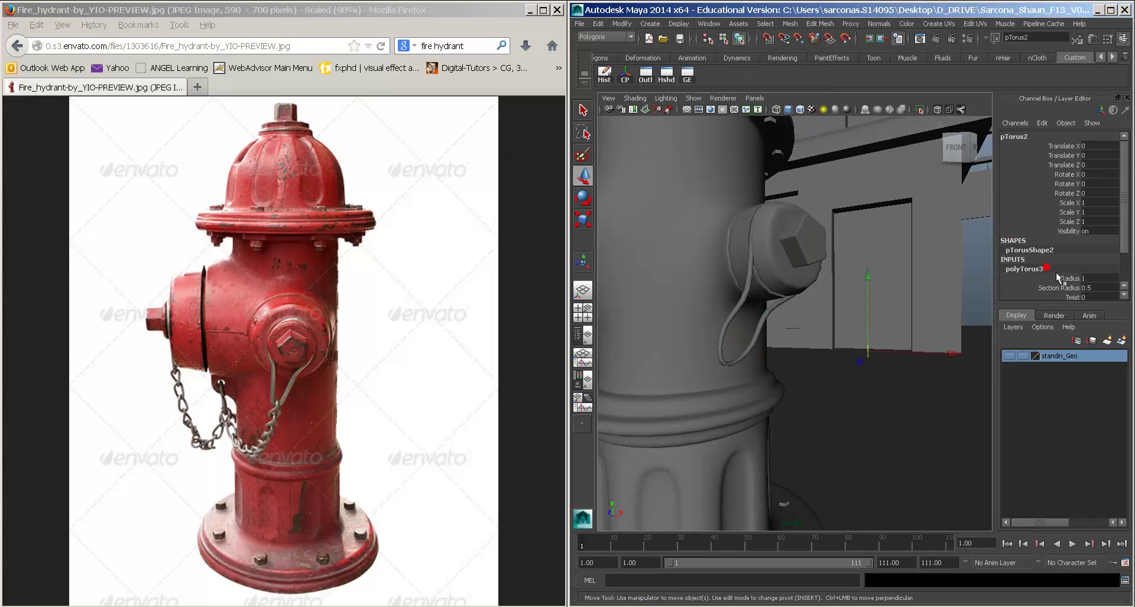
pyautogui.press('Return')
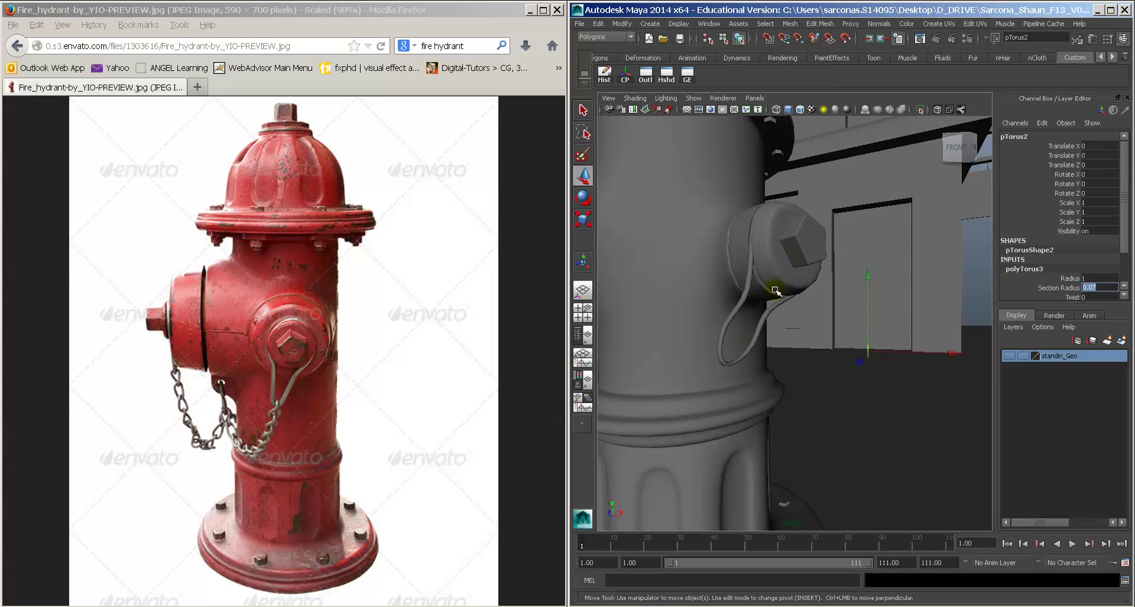
# Step: Move the new torus beside the lower end of the ring loop and scale it uniformly to about 0.11
pyautogui.keyDown('alt'); pyautogui.moveTo(833, 272); pyautogui.dragTo(754, 330); pyautogui.keyUp('alt')
pyautogui.moveTo(725, 320); pyautogui.dragTo(701, 352, button='middle')
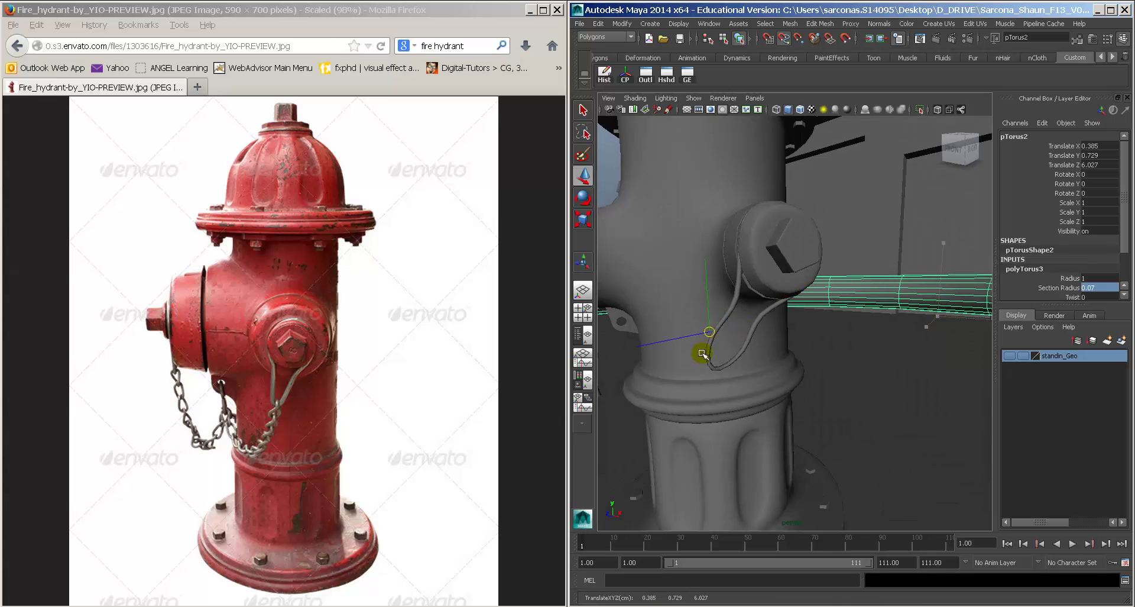
pyautogui.press('r')
pyautogui.moveTo(816, 311); pyautogui.dragTo(694, 330, button='middle')
pyautogui.moveTo(851, 304); pyautogui.dragTo(703, 322, button='middle')
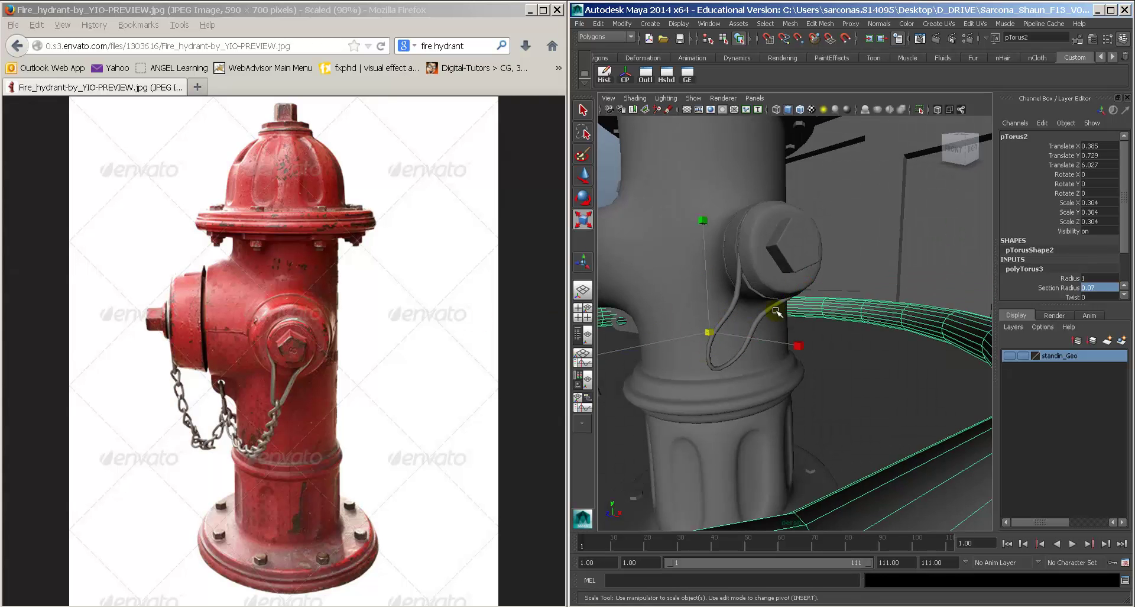
pyautogui.moveTo(778, 312); pyautogui.dragTo(688, 328, button='middle')
# Step: Set the new torus's axis and height subdivisions to 8
pyautogui.scroll(-2, 1088, 281)
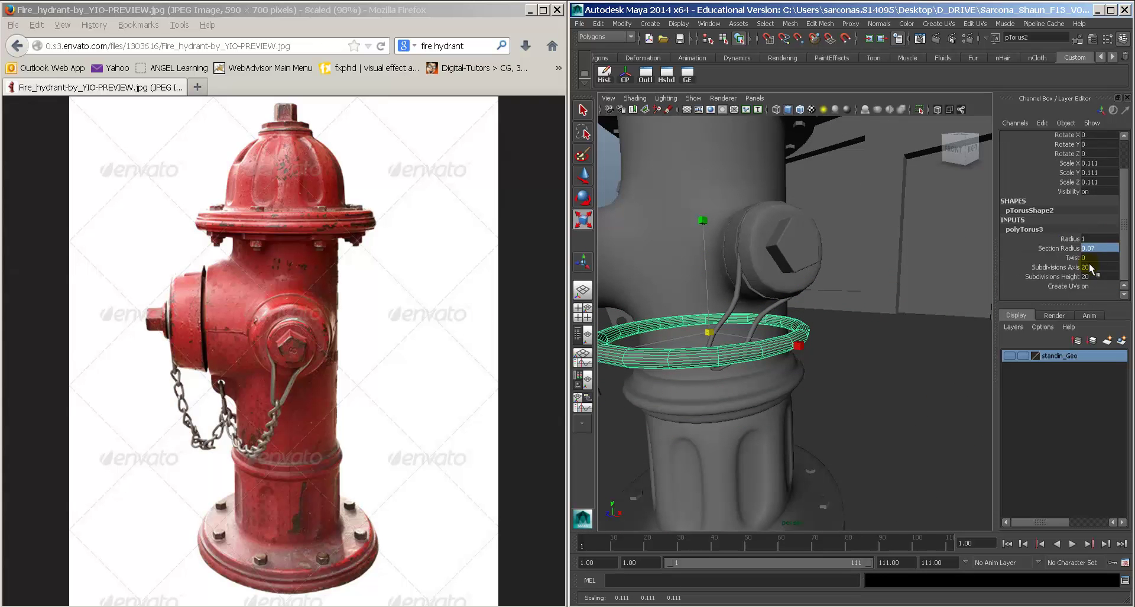
pyautogui.moveTo(1098, 267); pyautogui.dragTo(1099, 276)
pyautogui.write('6')
pyautogui.press('Return')
pyautogui.write('8')
pyautogui.press('Return')
# Step: Scale the new torus down uniformly to about 0.043 to size it as a chain link
pyautogui.keyDown('alt'); pyautogui.moveTo(806, 313); pyautogui.dragTo(797, 340); pyautogui.keyUp('alt')
pyautogui.moveTo(711, 350); pyautogui.dragTo(655, 349)
pyautogui.press('e')
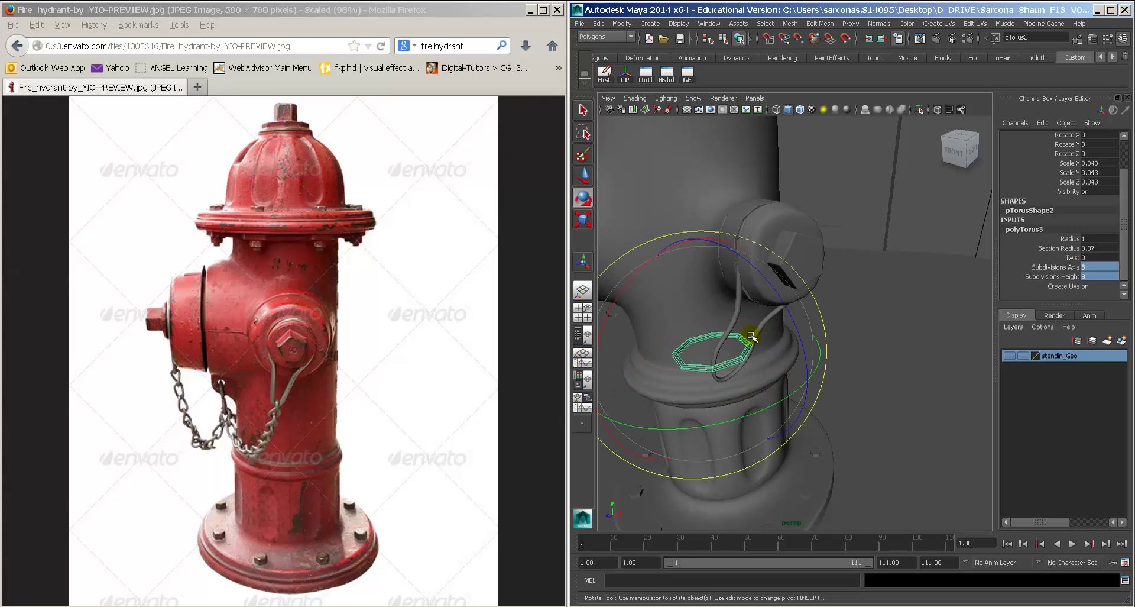
pyautogui.keyDown('alt'); pyautogui.moveTo(751, 336); pyautogui.dragTo(720, 321); pyautogui.keyUp('alt')
pyautogui.press('w')
# Step: Move the lower vertices of the ring around the nozzle cap upward to shorten the hanging loop
pyautogui.click(763, 312)
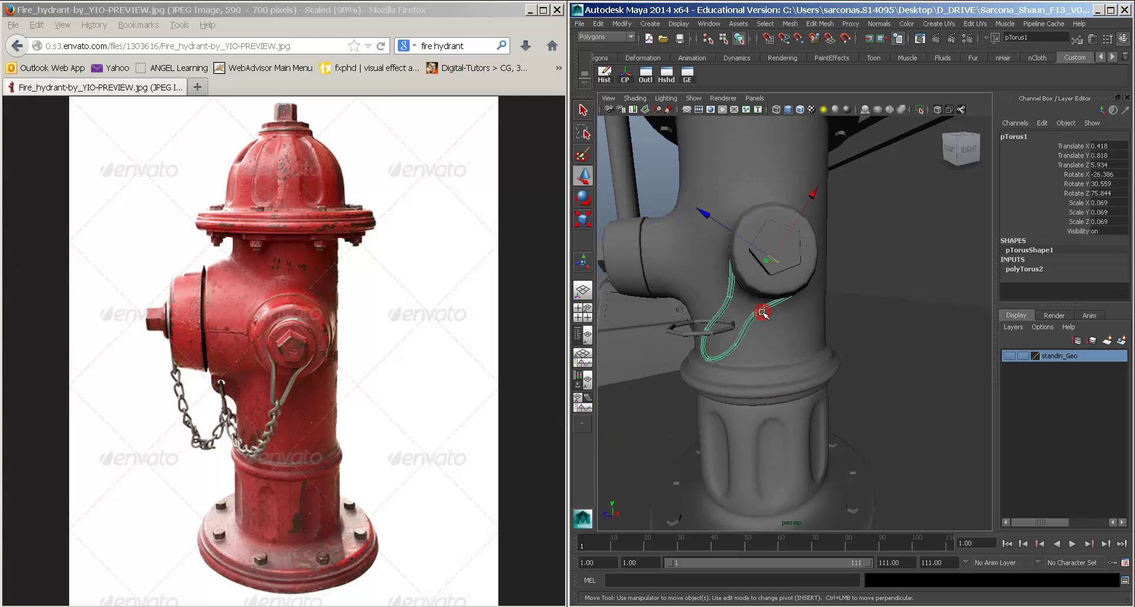
pyautogui.moveTo(763, 312); pyautogui.dragTo(721, 310, button='right')
pyautogui.moveTo(740, 303); pyautogui.dragTo(741, 305)
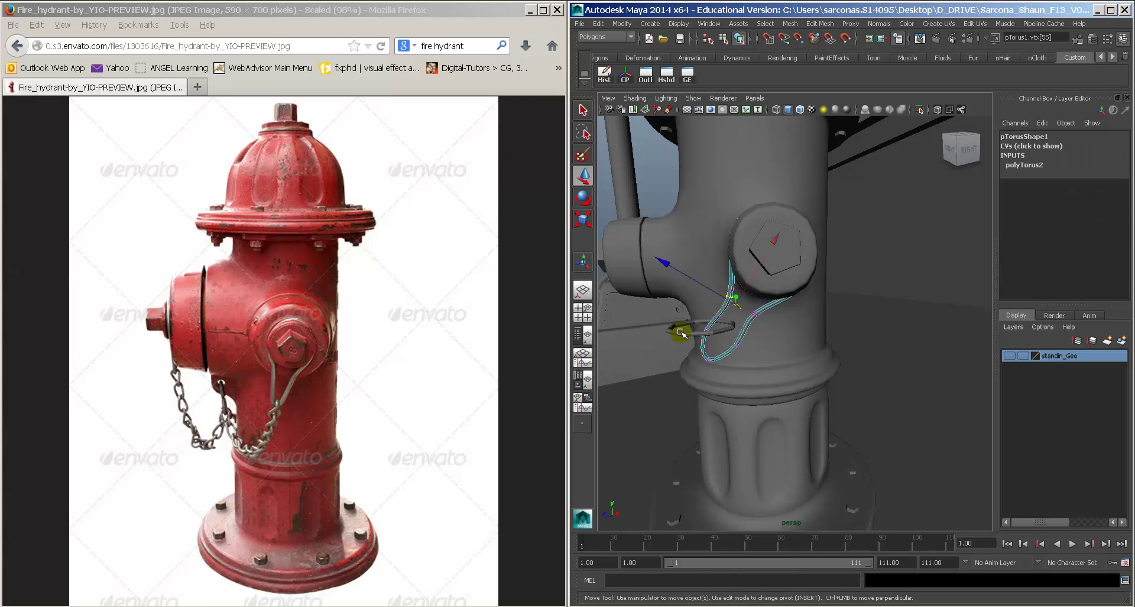
pyautogui.moveTo(745, 378); pyautogui.dragTo(746, 379)
pyautogui.moveTo(741, 326)
pyautogui.mouseDown()
pyautogui.moveTo(752, 306)
pyautogui.moveTo(729, 317)
pyautogui.moveTo(750, 295)
pyautogui.moveTo(733, 319)
pyautogui.mouseUp()
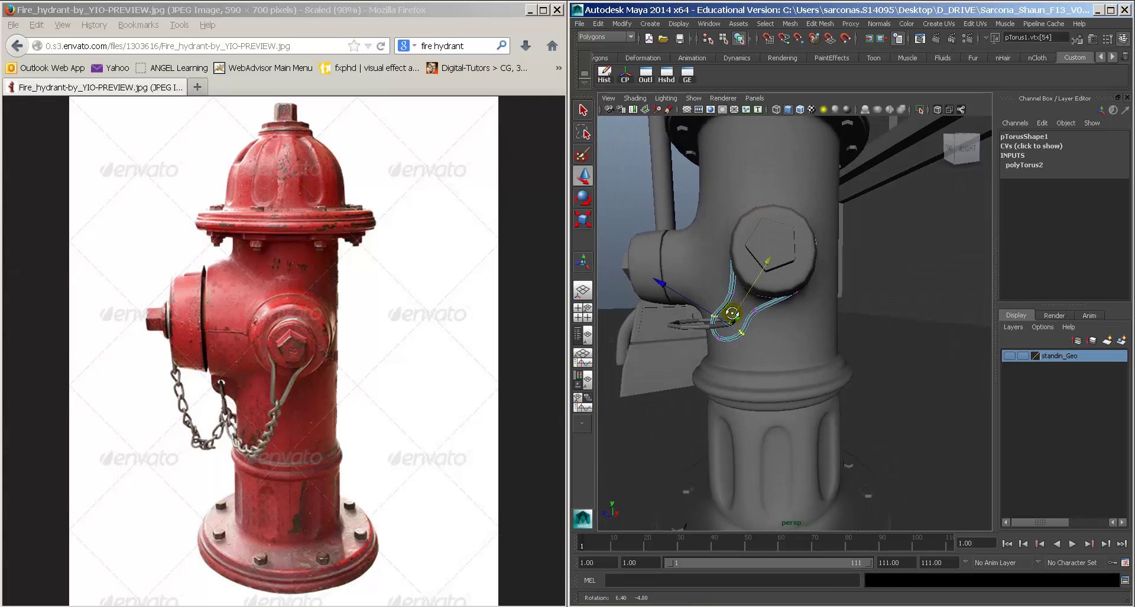
# Step: Scale the chain-link torus uniformly to 0.025 and set its section radius to 0.15
pyautogui.click(685, 324)
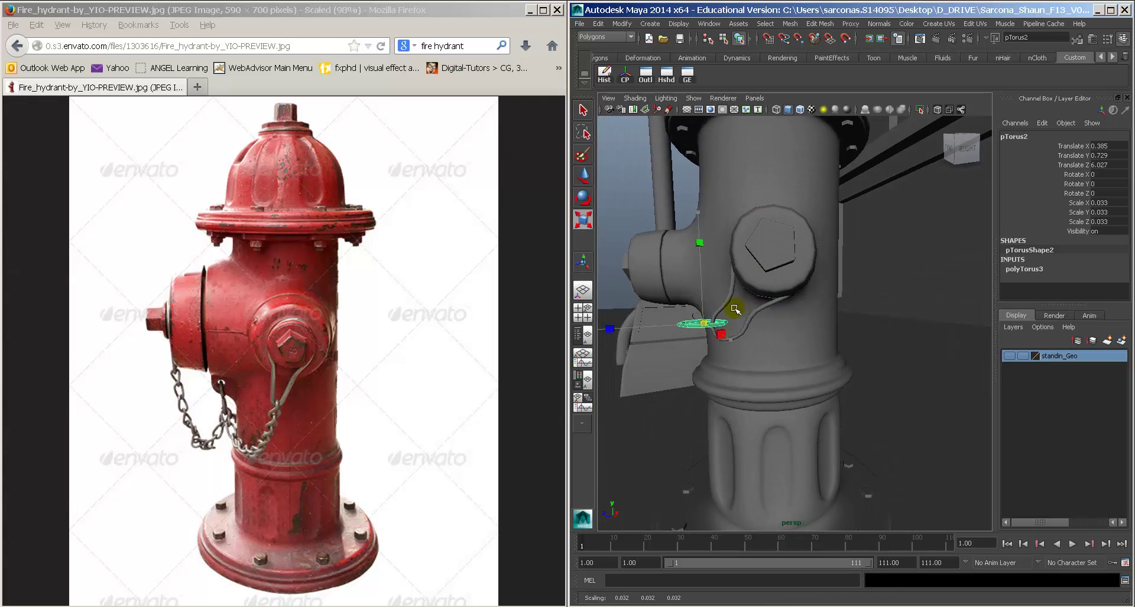
pyautogui.keyDown('alt'); pyautogui.moveTo(722, 316); pyautogui.dragTo(707, 318); pyautogui.keyUp('alt')
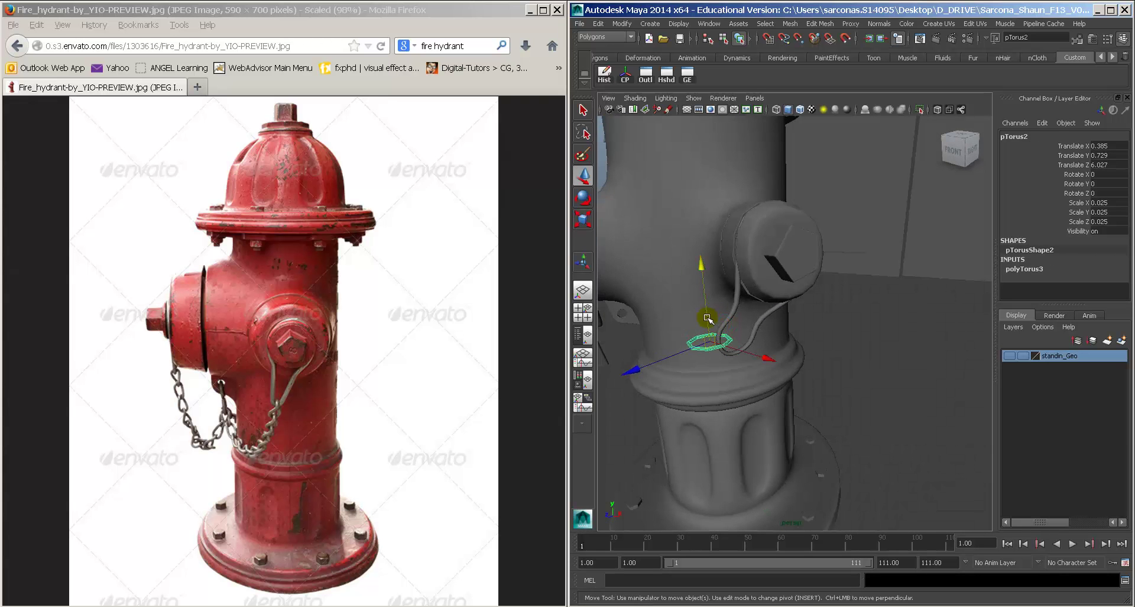
pyautogui.click(1012, 269)
pyautogui.click(1094, 287)
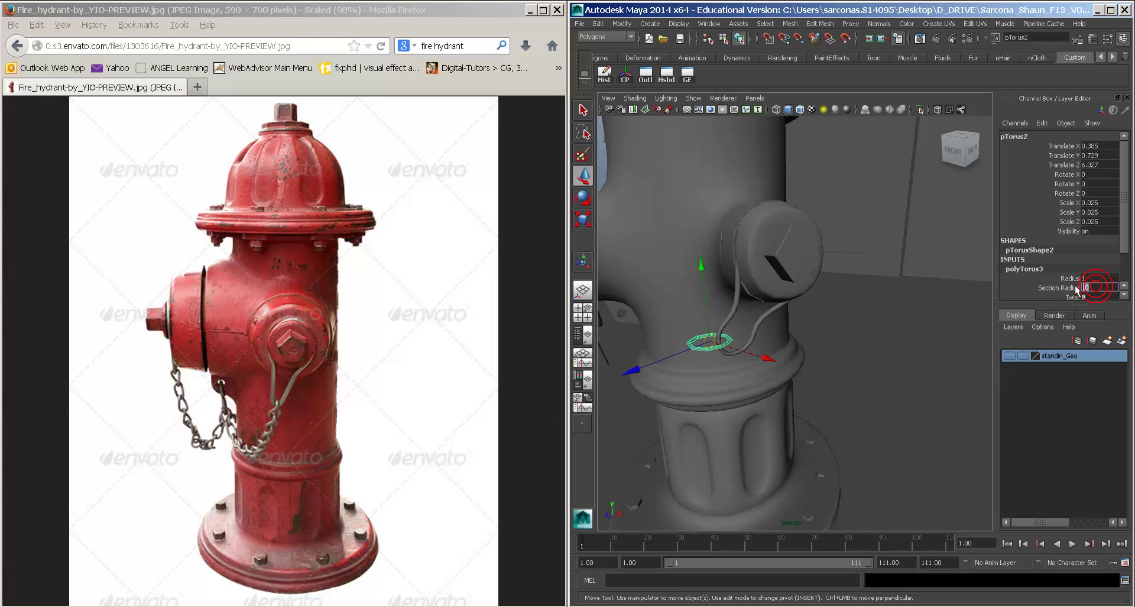
pyautogui.keyDown('alt'); pyautogui.moveTo(807, 313); pyautogui.dragTo(783, 307); pyautogui.keyUp('alt')
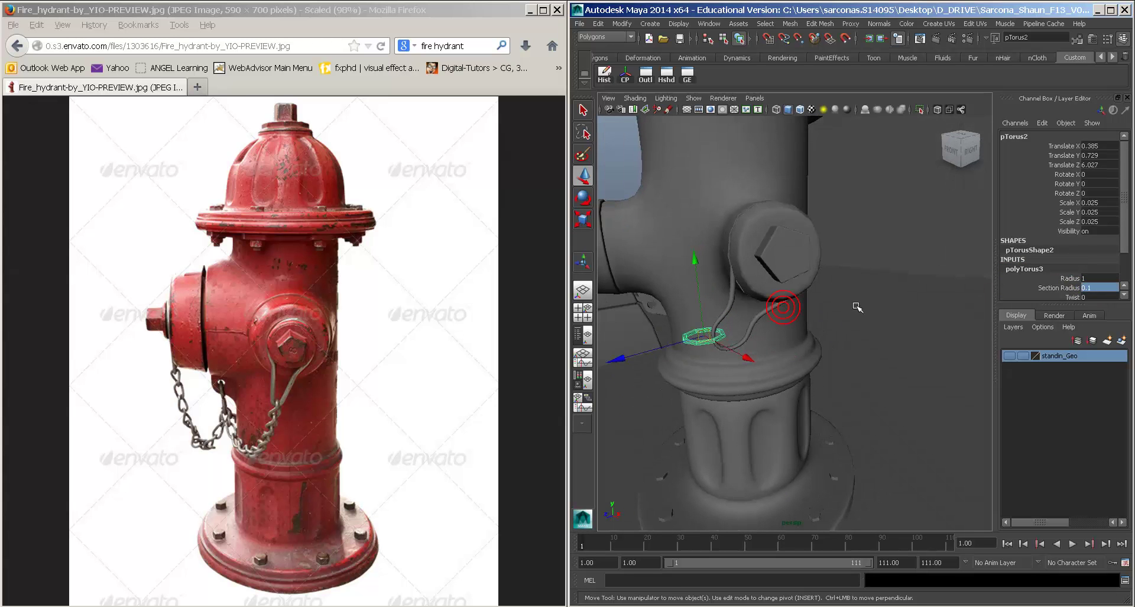
pyautogui.write('.15')
pyautogui.press('Return')
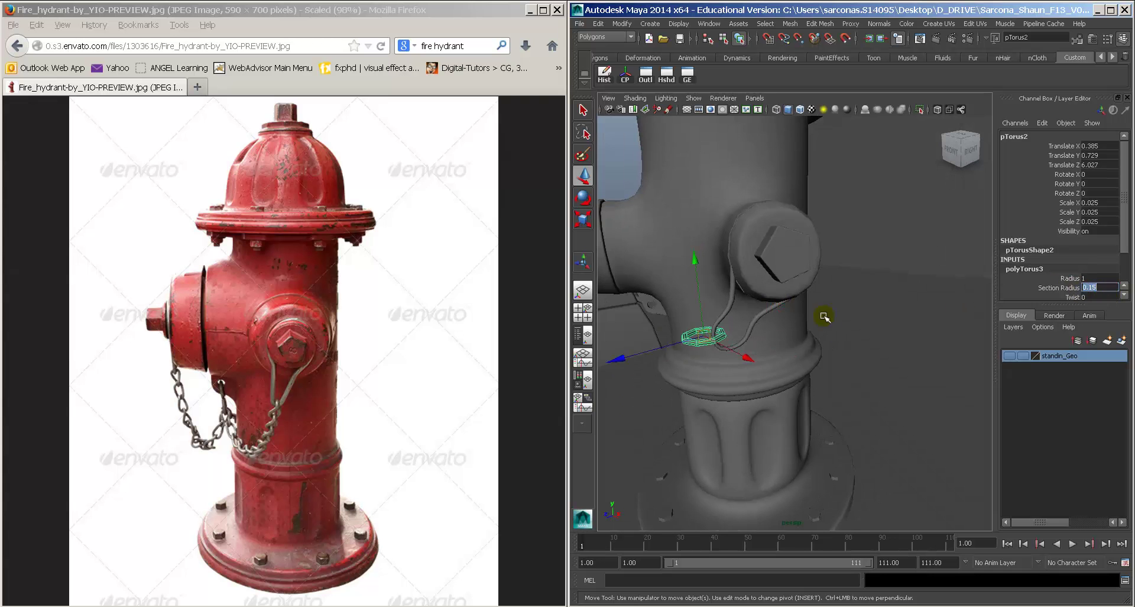
pyautogui.keyDown('alt'); pyautogui.moveTo(750, 309); pyautogui.dragTo(742, 309); pyautogui.keyUp('alt')
pyautogui.keyDown('alt'); pyautogui.moveTo(742, 309); pyautogui.dragTo(816, 314, button='right'); pyautogui.keyUp('alt')
pyautogui.keyDown('alt'); pyautogui.moveTo(816, 314); pyautogui.dragTo(837, 322); pyautogui.keyUp('alt')
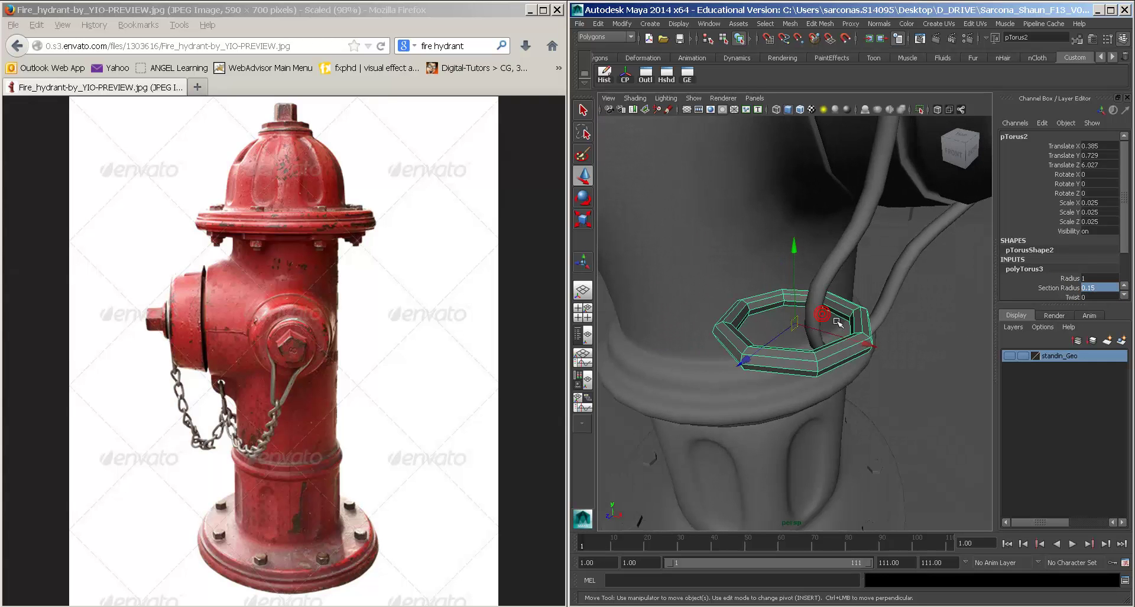
pyautogui.press('3')
pyautogui.press('1')
# Step: Rotate the chain-link torus upright by setting its Z rotation to 90
pyautogui.press('e')
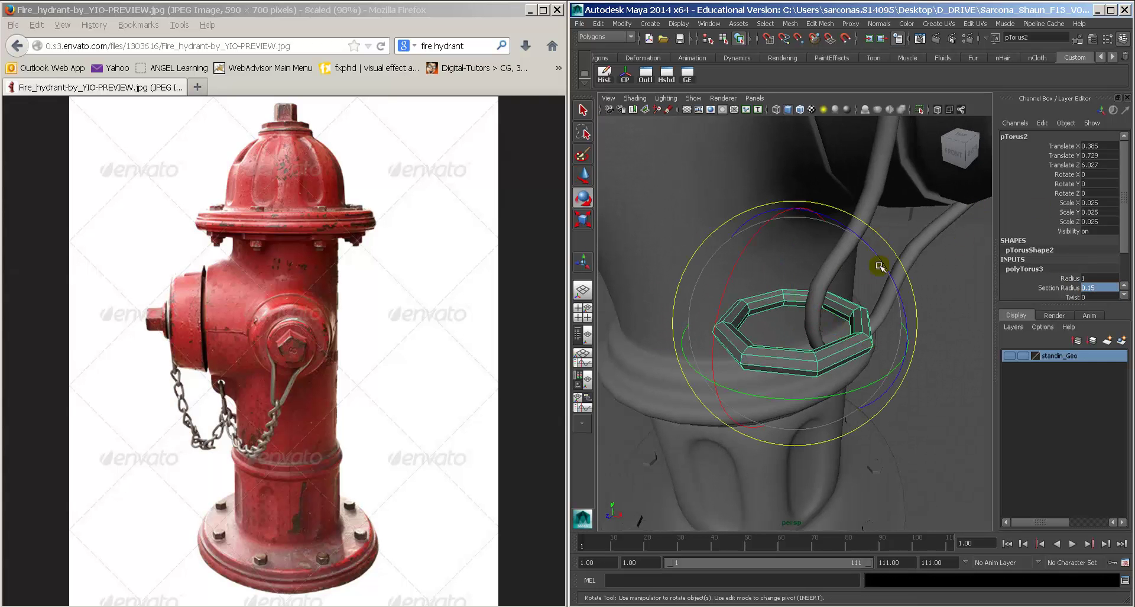
pyautogui.moveTo(865, 240); pyautogui.dragTo(822, 247)
pyautogui.click(1099, 193)
pyautogui.write('90')
pyautogui.press('Return')
# Step: Stretch the link into an oval by moving its top, upper side and middle vertices upward
pyautogui.press('r')
pyautogui.moveTo(777, 255); pyautogui.dragTo(759, 251, button='right')
pyautogui.keyDown('alt'); pyautogui.moveTo(786, 256); pyautogui.dragTo(787, 232); pyautogui.keyUp('alt')
pyautogui.moveTo(782, 223); pyautogui.dragTo(801, 296)
pyautogui.press('w')
pyautogui.moveTo(794, 224); pyautogui.dragTo(794, 224)
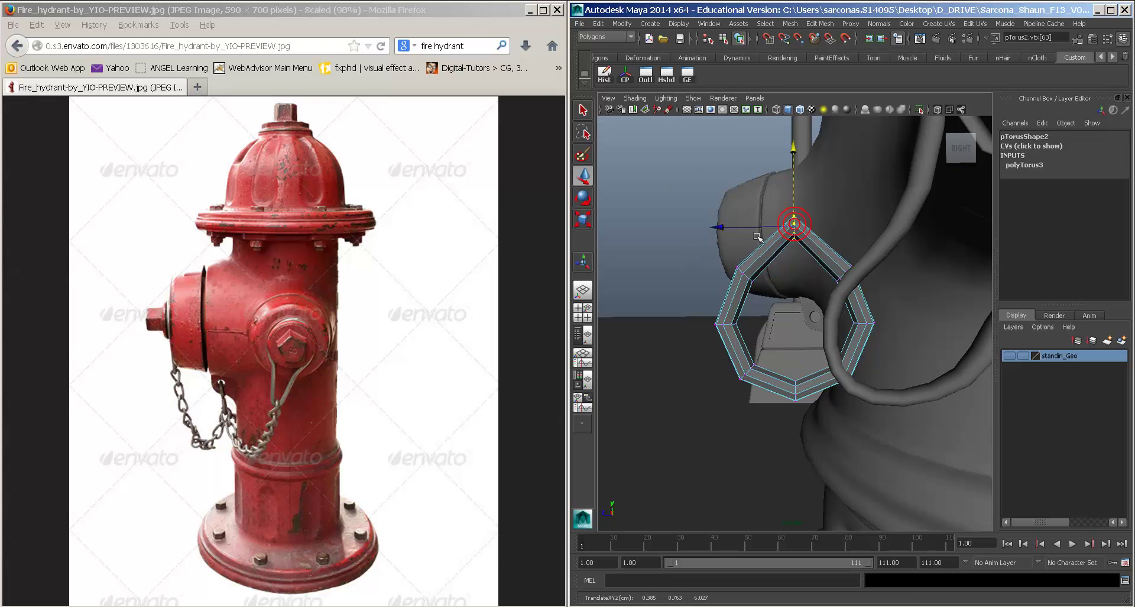
pyautogui.moveTo(728, 252); pyautogui.dragTo(878, 294)
pyautogui.moveTo(794, 215); pyautogui.dragTo(794, 187)
pyautogui.moveTo(699, 296); pyautogui.dragTo(889, 337)
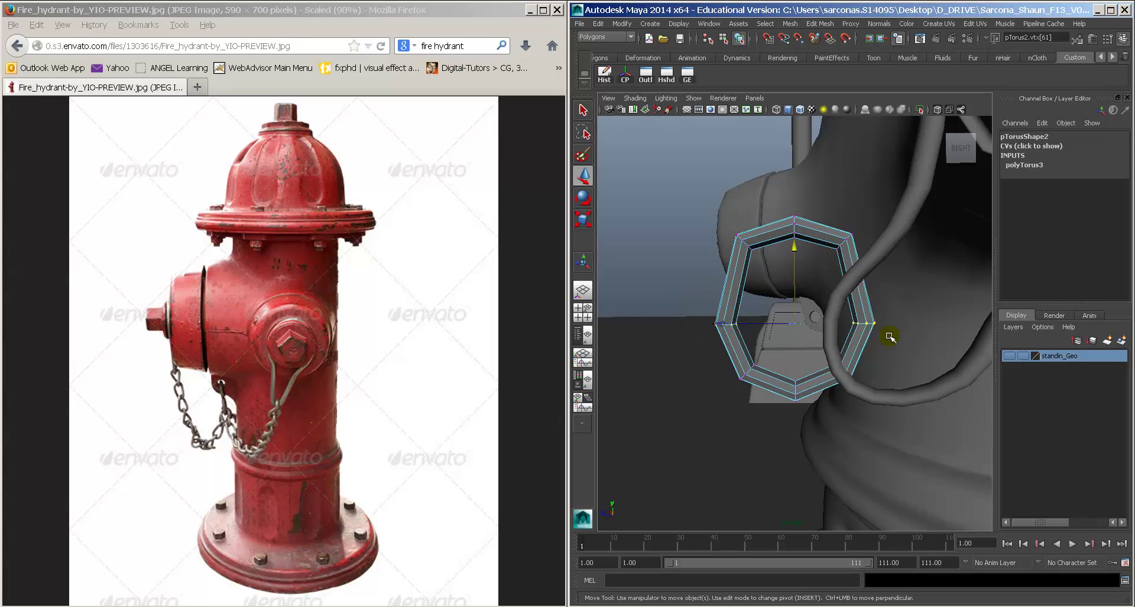
pyautogui.moveTo(794, 267); pyautogui.dragTo(793, 252)
pyautogui.keyDown('alt'); pyautogui.moveTo(798, 300); pyautogui.dragTo(800, 294); pyautogui.keyUp('alt')
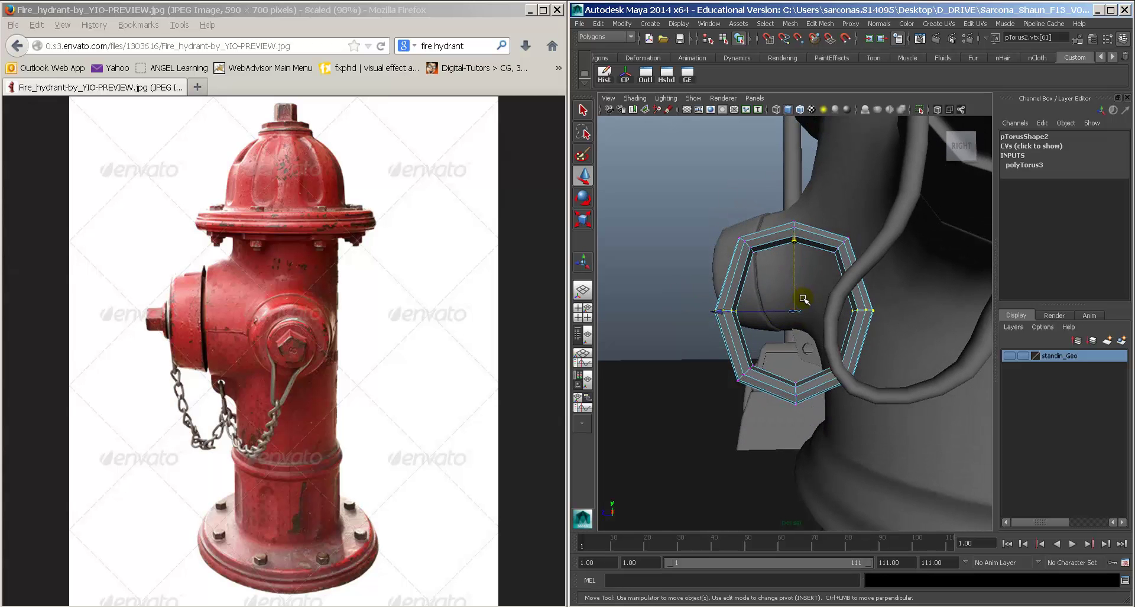
# Step: Add a Twist deformer to the link and set the handle's Z rotation to 0 so it runs vertically
pyautogui.press('F8')
pyautogui.press('space')
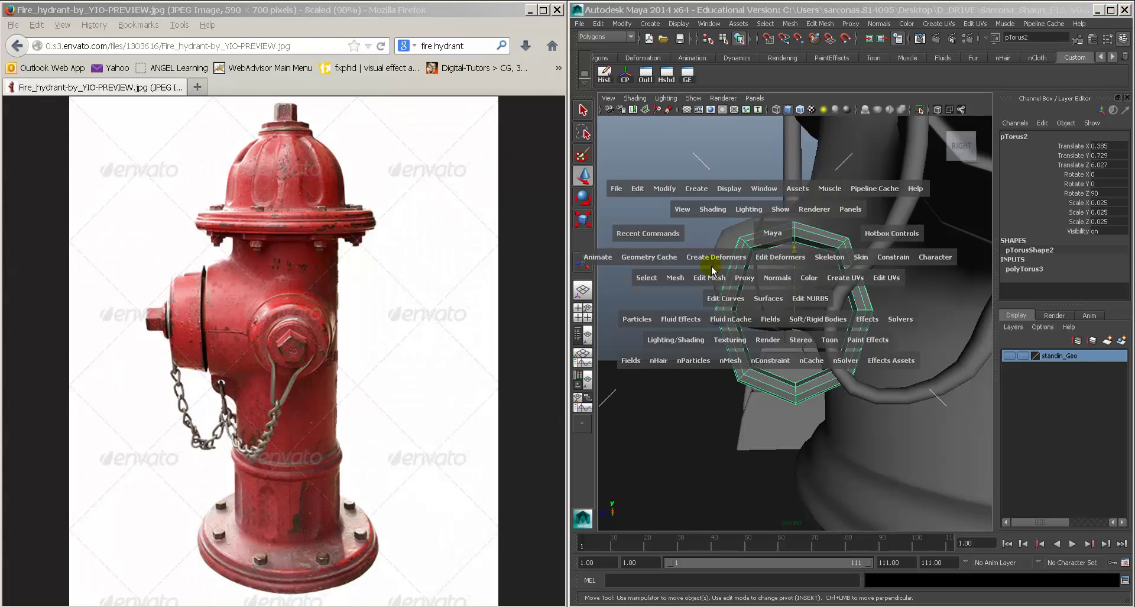
pyautogui.moveTo(737, 259); pyautogui.dragTo(815, 391)
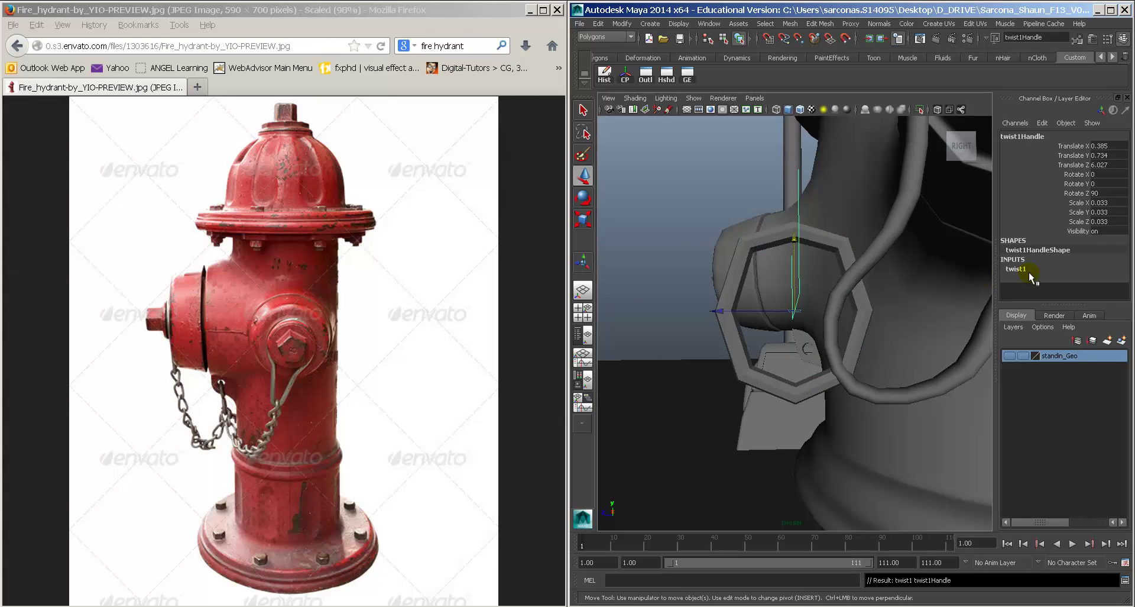
pyautogui.keyDown('alt'); pyautogui.moveTo(796, 288); pyautogui.dragTo(849, 297); pyautogui.keyUp('alt')
pyautogui.press('e')
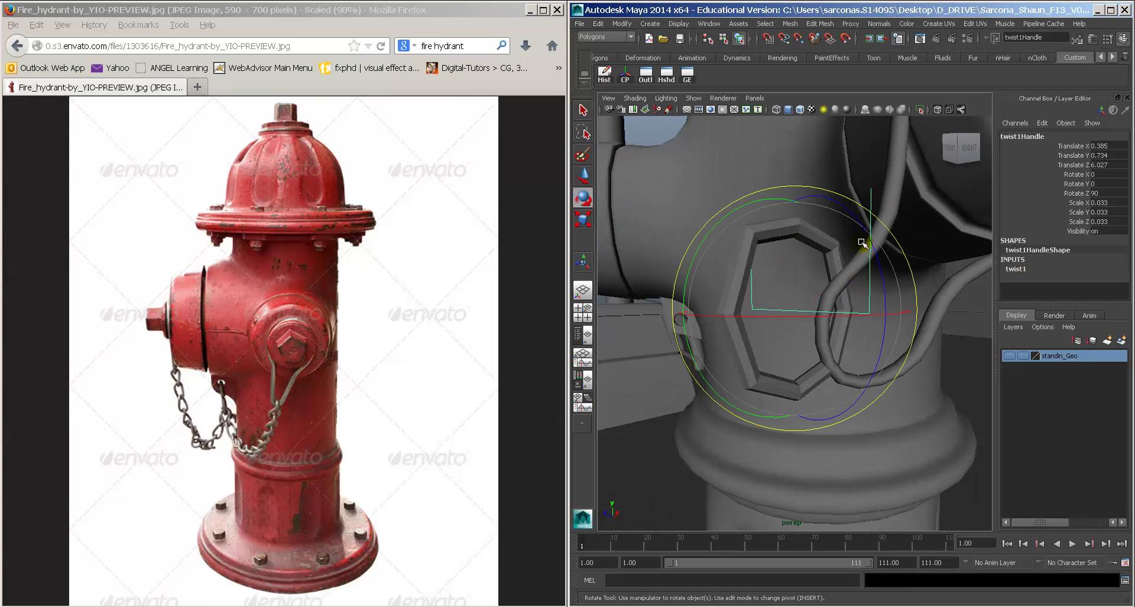
pyautogui.moveTo(862, 243); pyautogui.dragTo(822, 500)
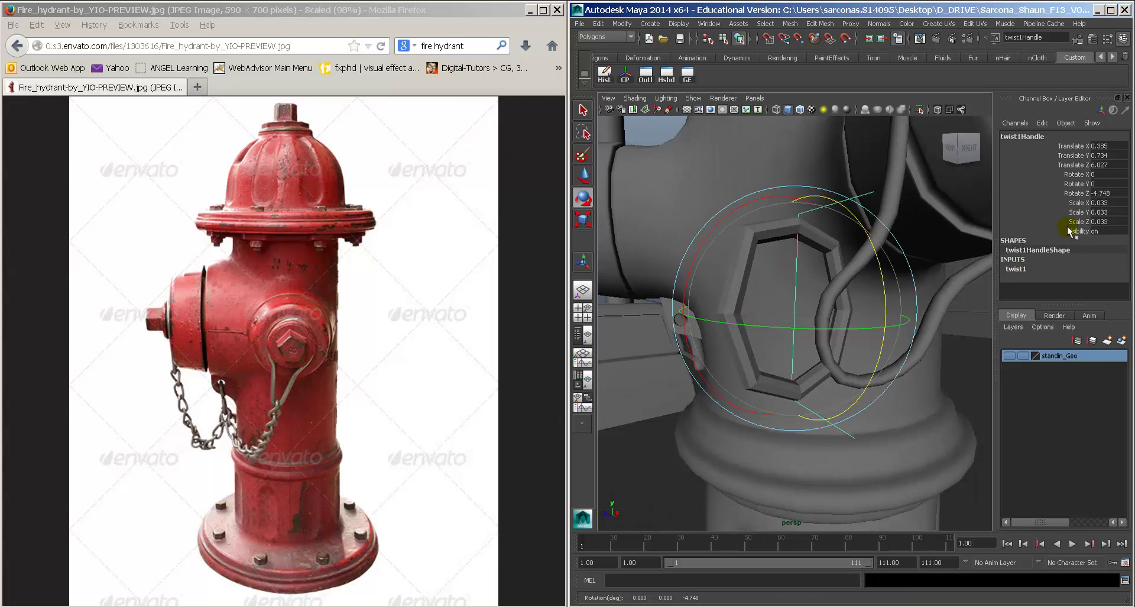
pyautogui.click(1103, 193)
pyautogui.write('0')
pyautogui.press('Return')
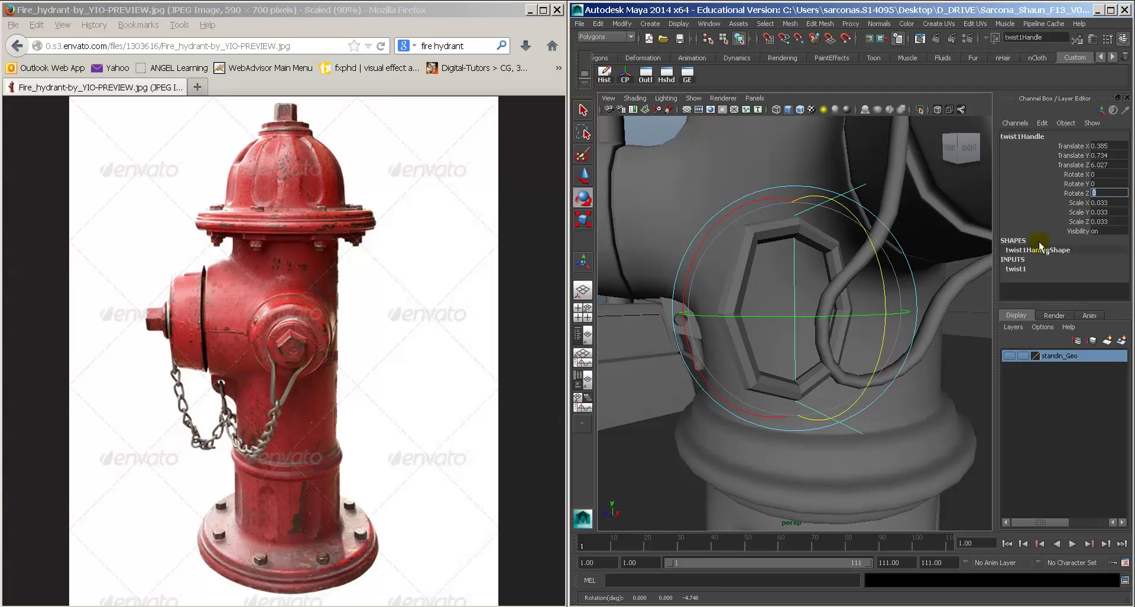
# Step: Twist the link by changing the Twist deformer's start angle, and select the twisted torus
pyautogui.click(1016, 268)
pyautogui.click(1067, 258)
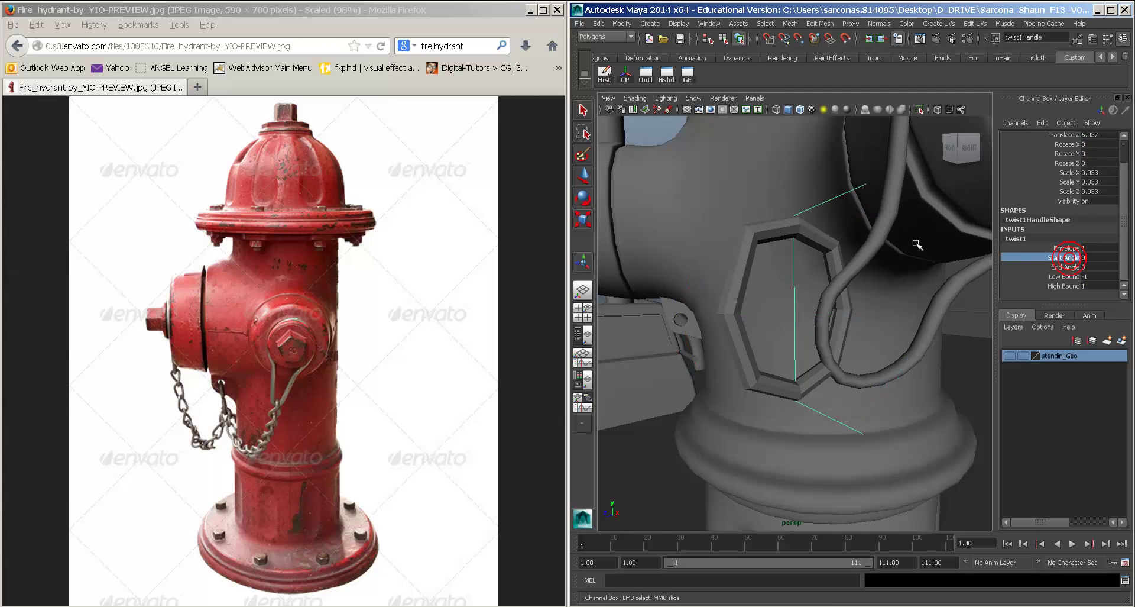
pyautogui.moveTo(917, 244); pyautogui.dragTo(1043, 261, button='middle')
pyautogui.keyDown('alt'); pyautogui.moveTo(913, 256); pyautogui.dragTo(887, 274); pyautogui.keyUp('alt')
pyautogui.click(850, 318)
pyautogui.press('e')
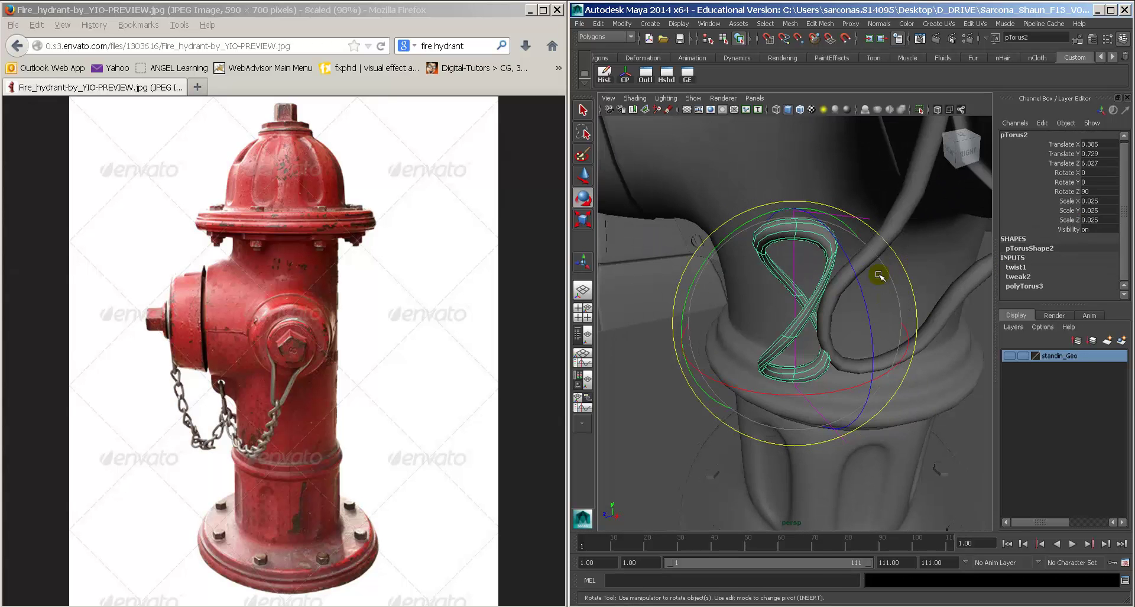
# Step: Delete the Twist deformer handle and undo the vertex moves that stretched the link
pyautogui.hotkey('ctrl', 'z')
pyautogui.press('Delete')
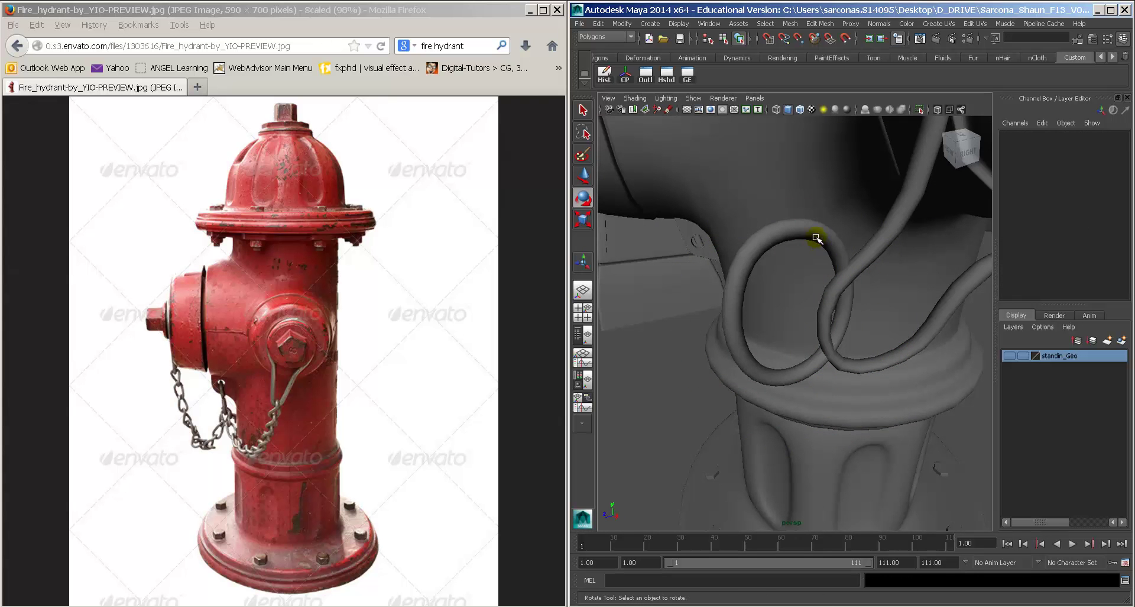
pyautogui.click(816, 239)
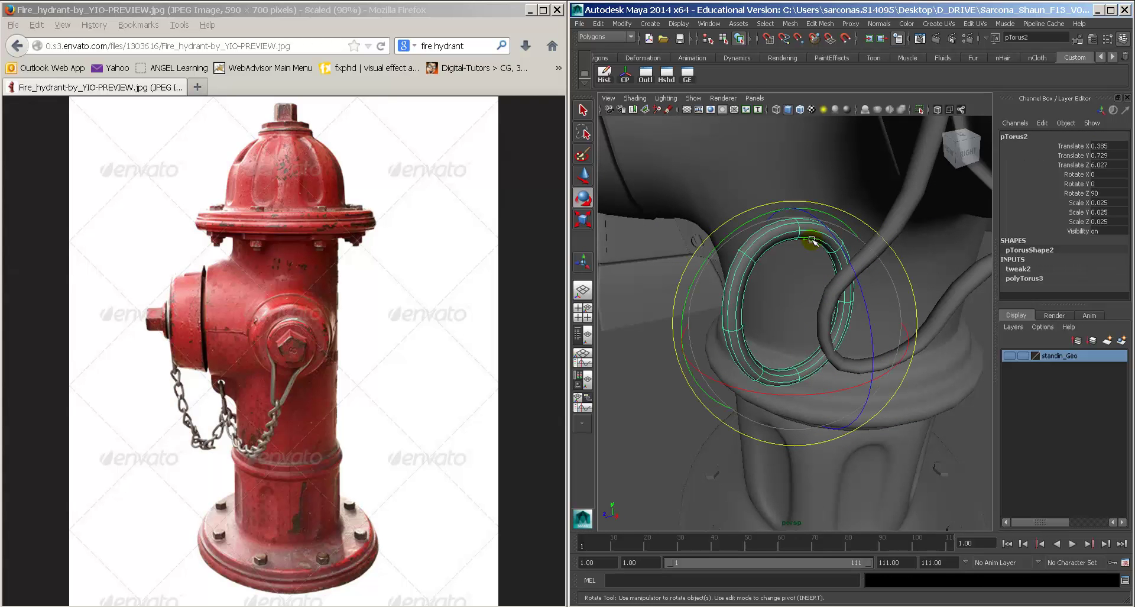
pyautogui.hotkey('ctrl', 'z')
pyautogui.hotkey('ctrl', 'z')
pyautogui.hotkey('ctrl', 'z')
pyautogui.hotkey('ctrl', 'z')
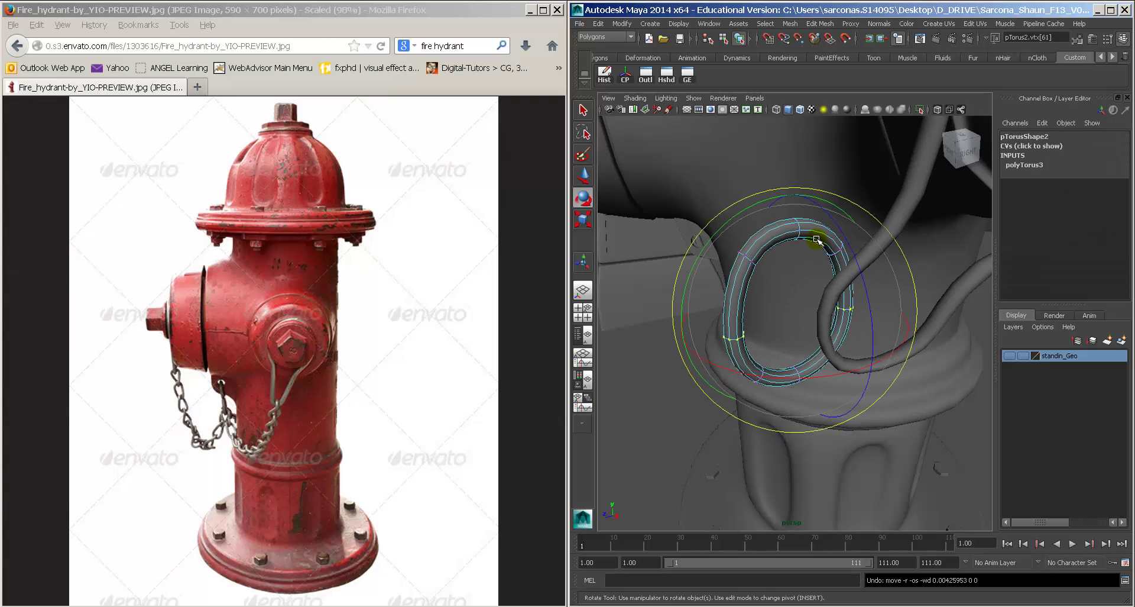
pyautogui.hotkey('ctrl', 'z')
pyautogui.hotkey('ctrl', 'z')
pyautogui.hotkey('ctrl', 'z')
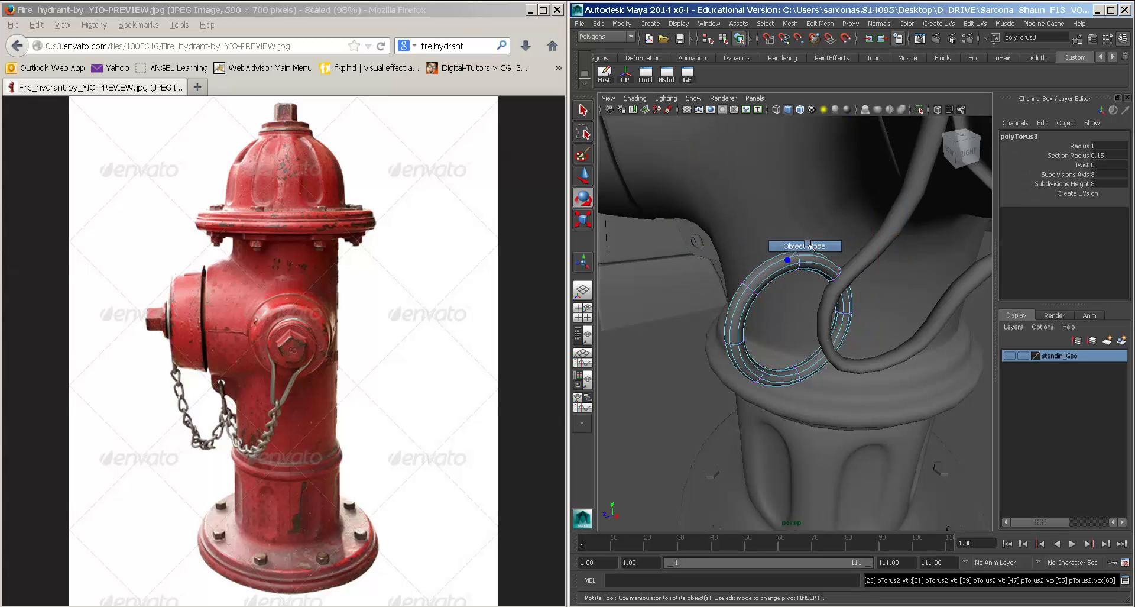
# Step: Set the link torus's axis and height subdivisions to 12
pyautogui.moveTo(808, 244); pyautogui.dragTo(808, 245, button='right')
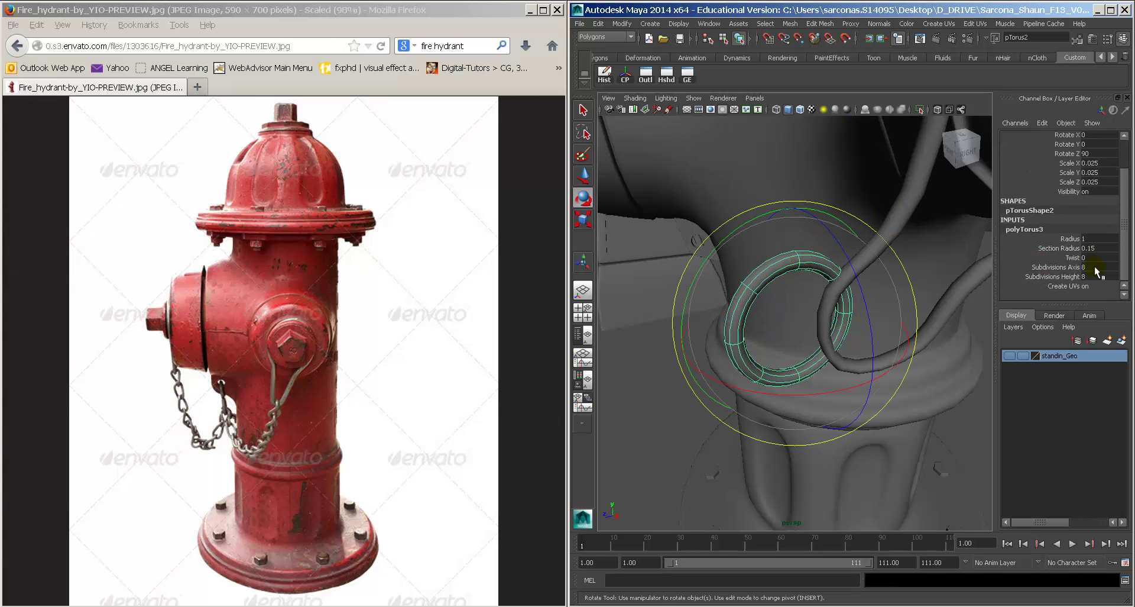
pyautogui.click(1056, 278)
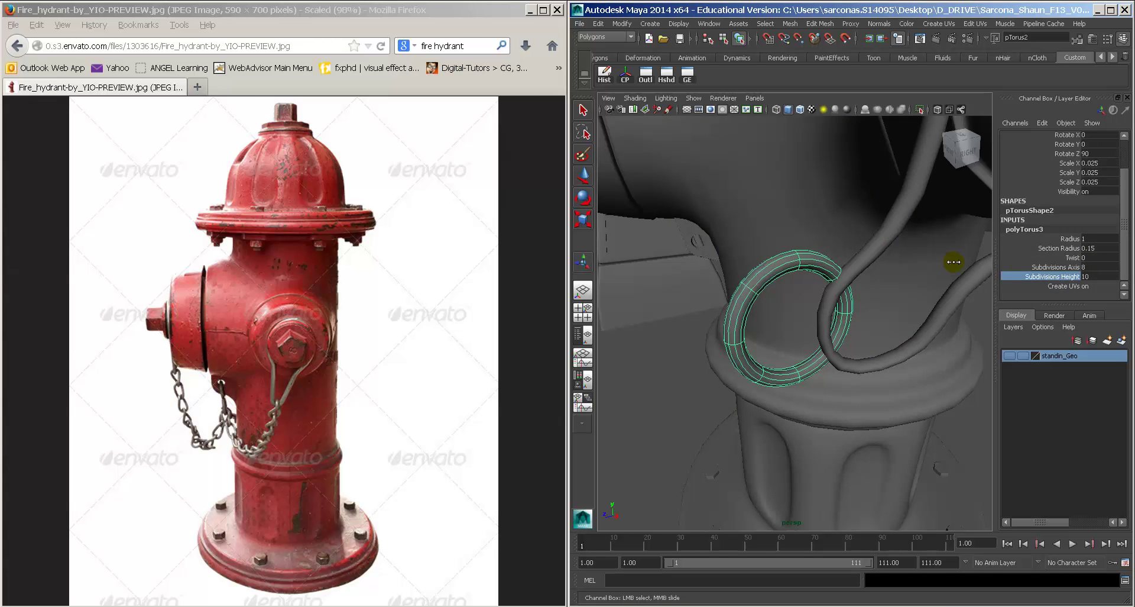
pyautogui.click(1056, 267)
pyautogui.moveTo(946, 259); pyautogui.dragTo(933, 258, button='middle')
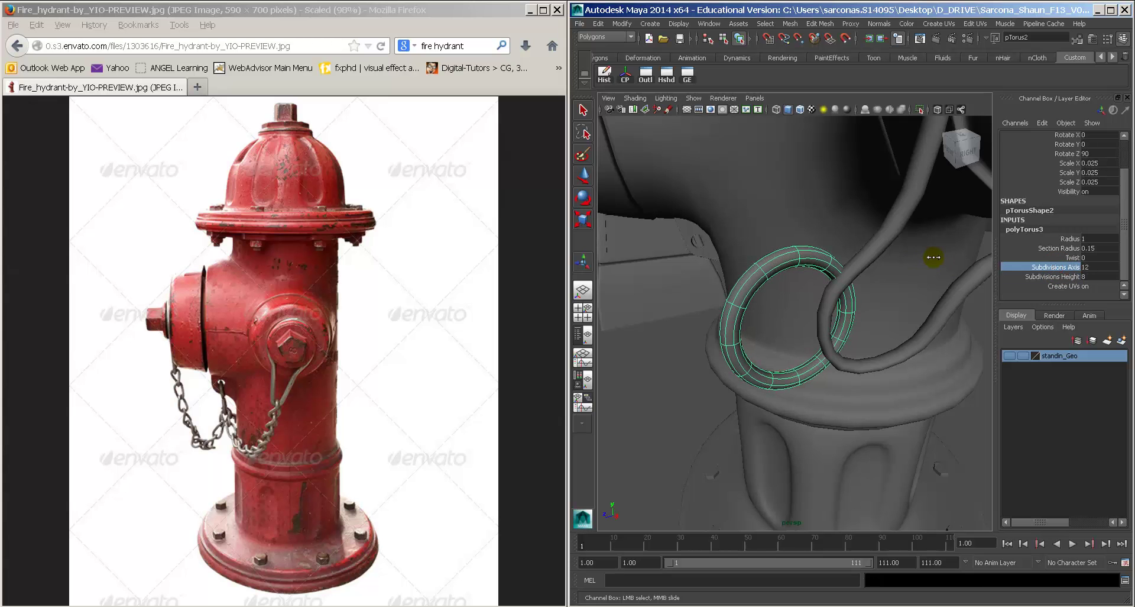
pyautogui.keyDown('alt'); pyautogui.moveTo(934, 257); pyautogui.dragTo(861, 249); pyautogui.keyUp('alt')
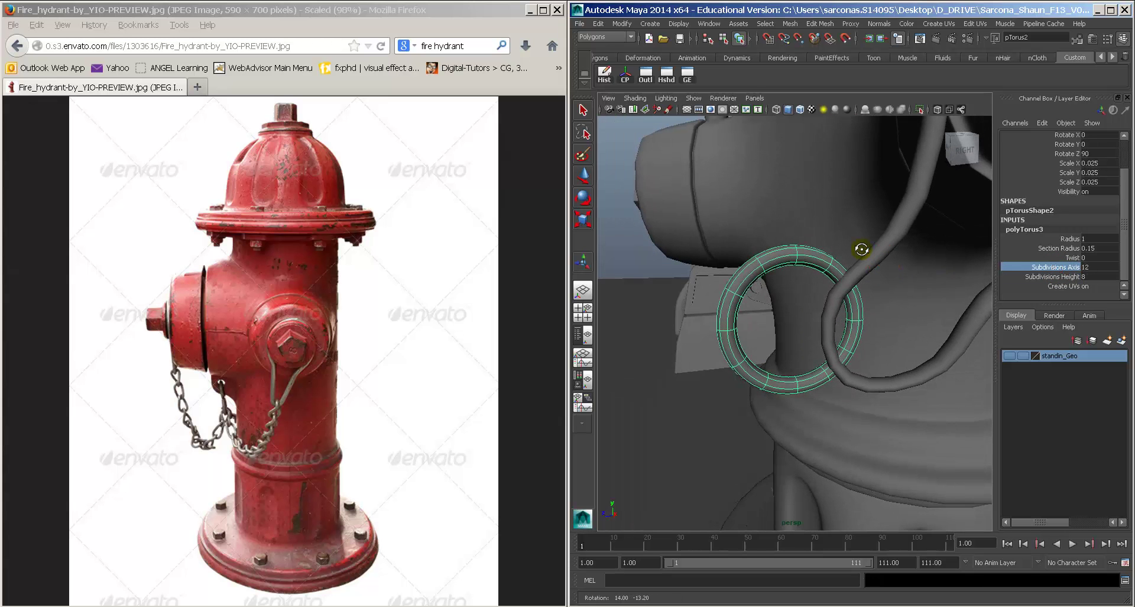
pyautogui.click(1052, 276)
pyautogui.moveTo(953, 281); pyautogui.dragTo(973, 282, button='middle')
pyautogui.keyDown('alt'); pyautogui.moveTo(807, 274); pyautogui.dragTo(766, 255); pyautogui.keyUp('alt')
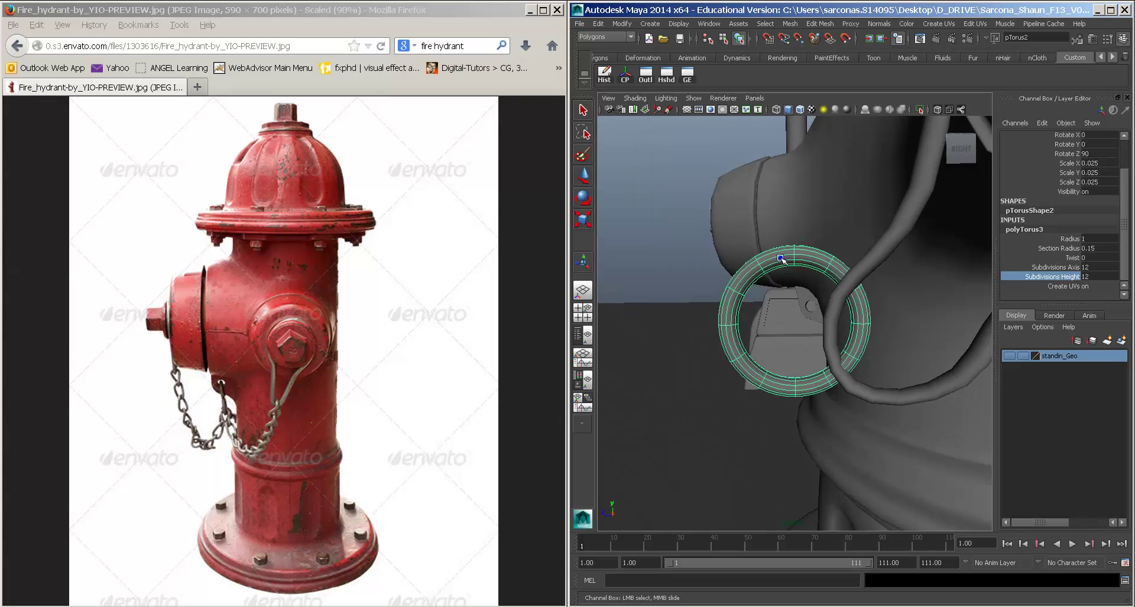
# Step: Elongate the link by moving its upper-half vertices upward and raising the two middle side rows to even the spacing
pyautogui.moveTo(766, 255); pyautogui.dragTo(771, 256, button='right')
pyautogui.keyDown('alt'); pyautogui.moveTo(770, 256); pyautogui.dragTo(784, 265); pyautogui.keyUp('alt')
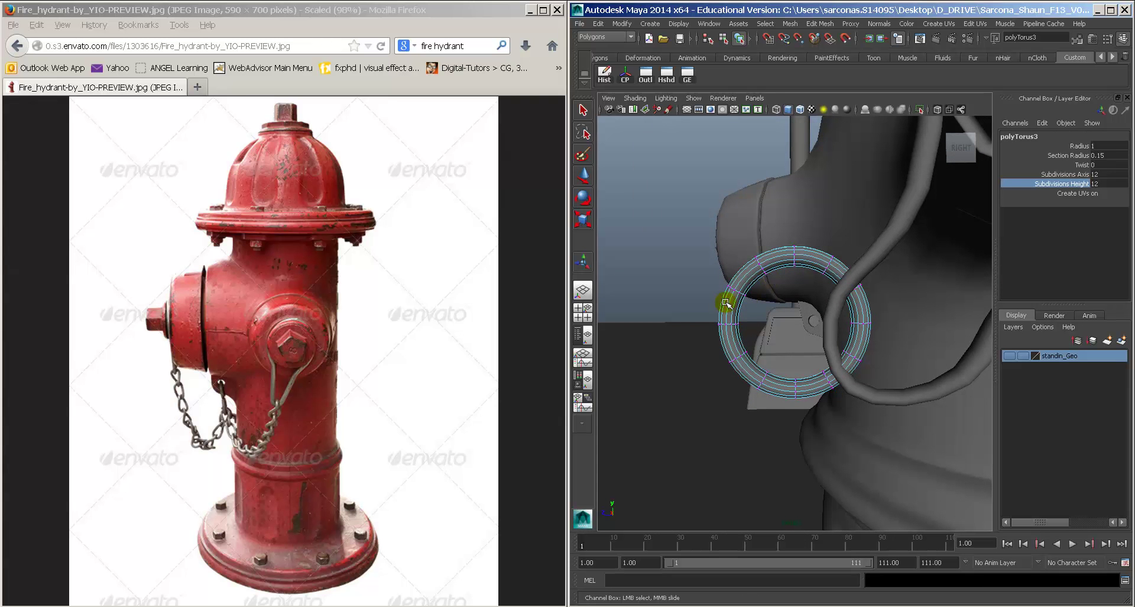
pyautogui.moveTo(863, 245); pyautogui.dragTo(864, 246)
pyautogui.press('w')
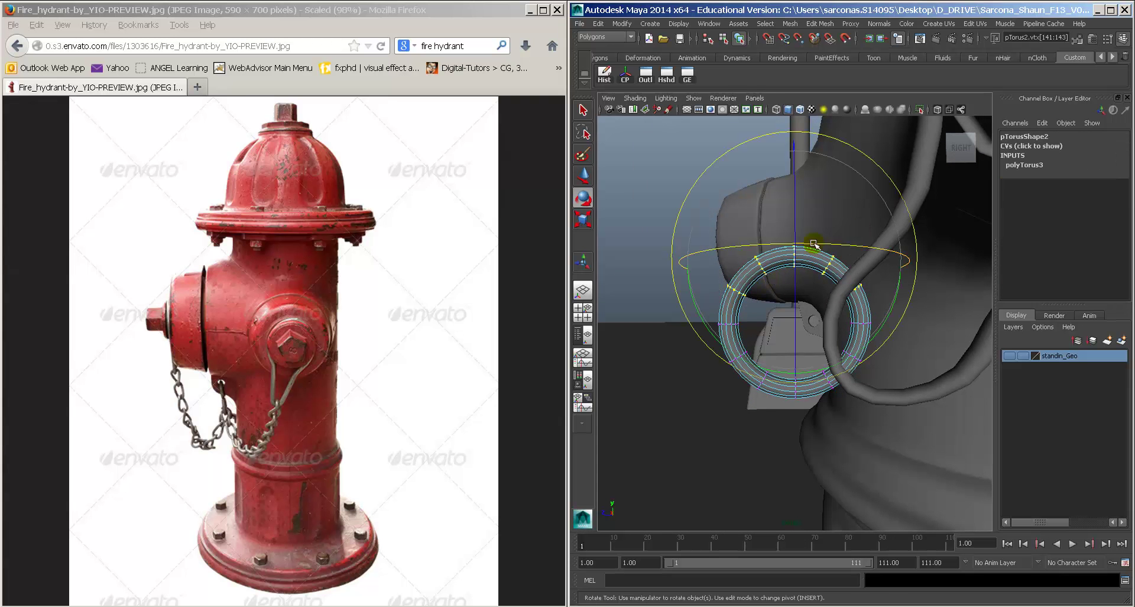
pyautogui.moveTo(796, 219); pyautogui.dragTo(798, 175)
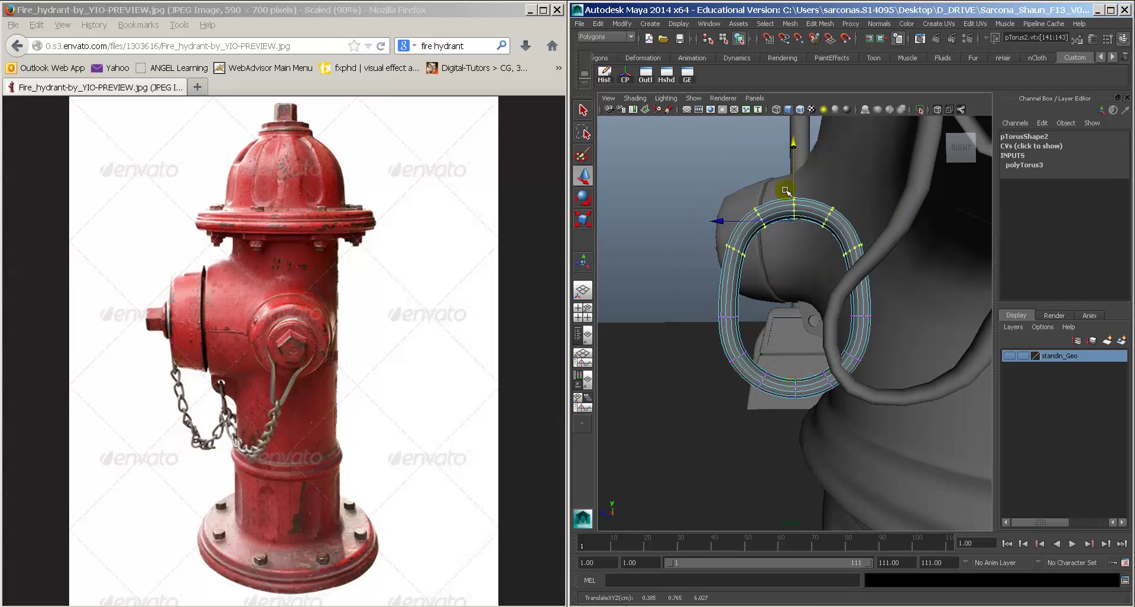
pyautogui.moveTo(690, 295); pyautogui.dragTo(914, 330)
pyautogui.moveTo(803, 262); pyautogui.dragTo(702, 237)
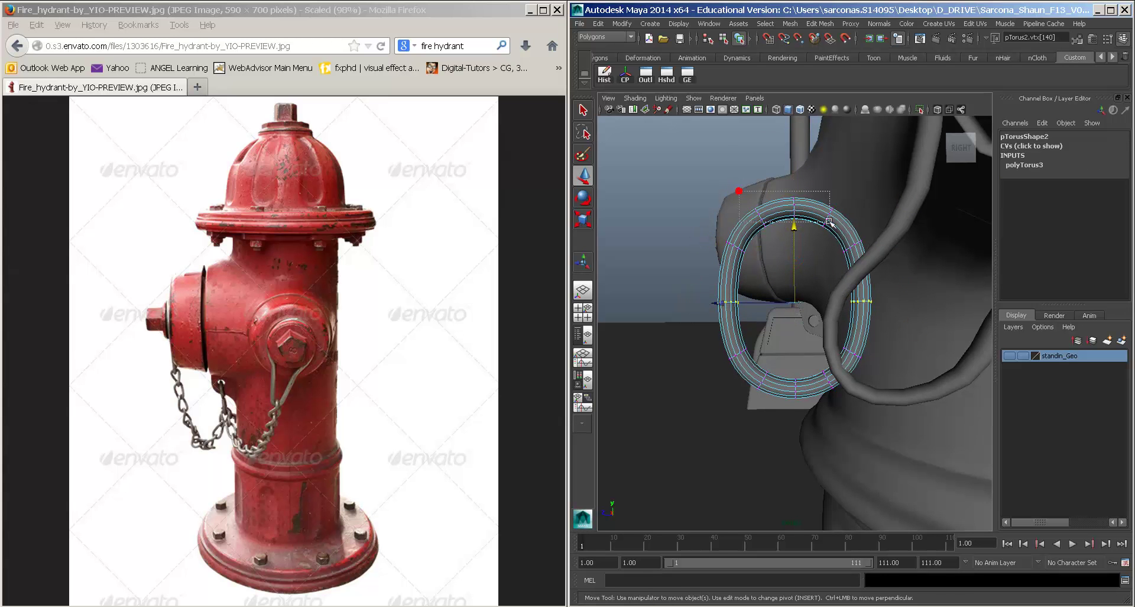
# Step: Lengthen the oval link further by raising its top three vertex rows and lowering its bottom three
pyautogui.moveTo(735, 188); pyautogui.dragTo(861, 241)
pyautogui.moveTo(793, 177); pyautogui.dragTo(793, 164)
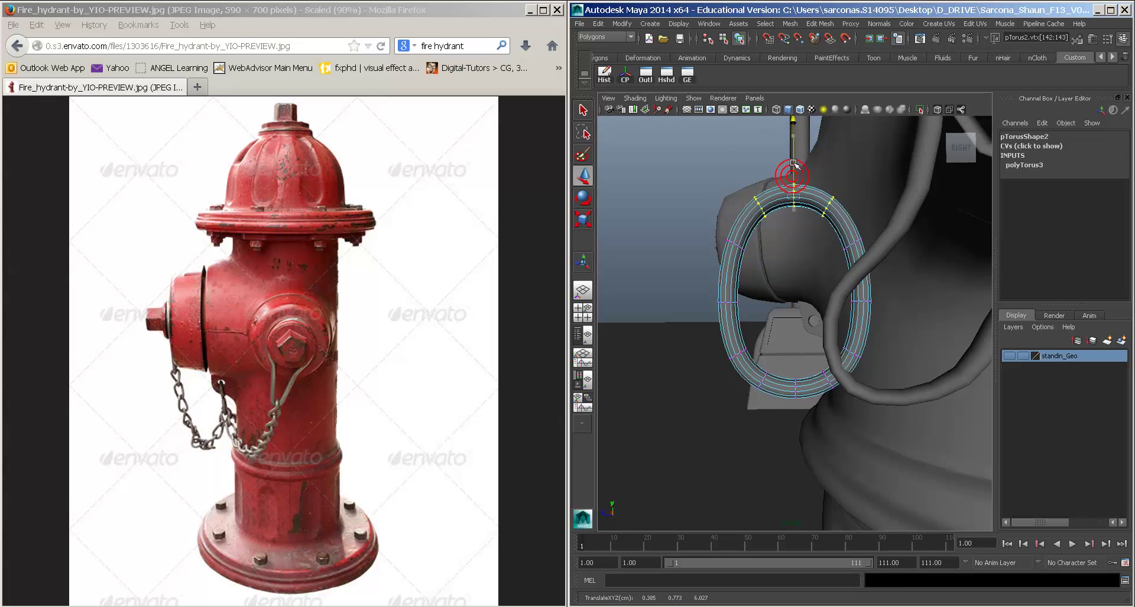
pyautogui.moveTo(754, 353); pyautogui.dragTo(834, 421)
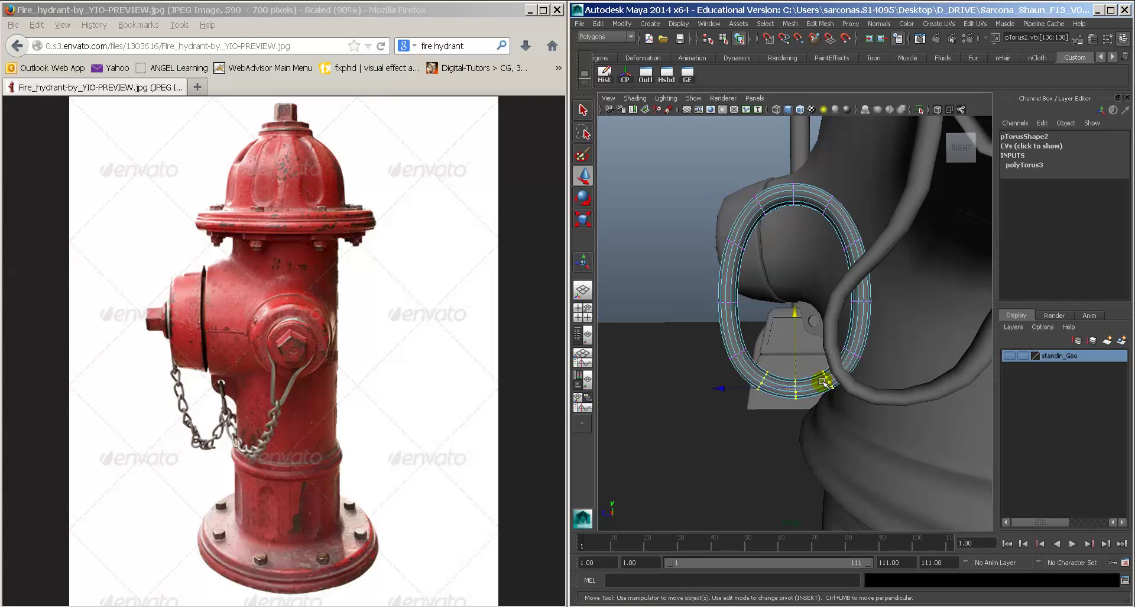
pyautogui.moveTo(795, 336); pyautogui.dragTo(793, 348)
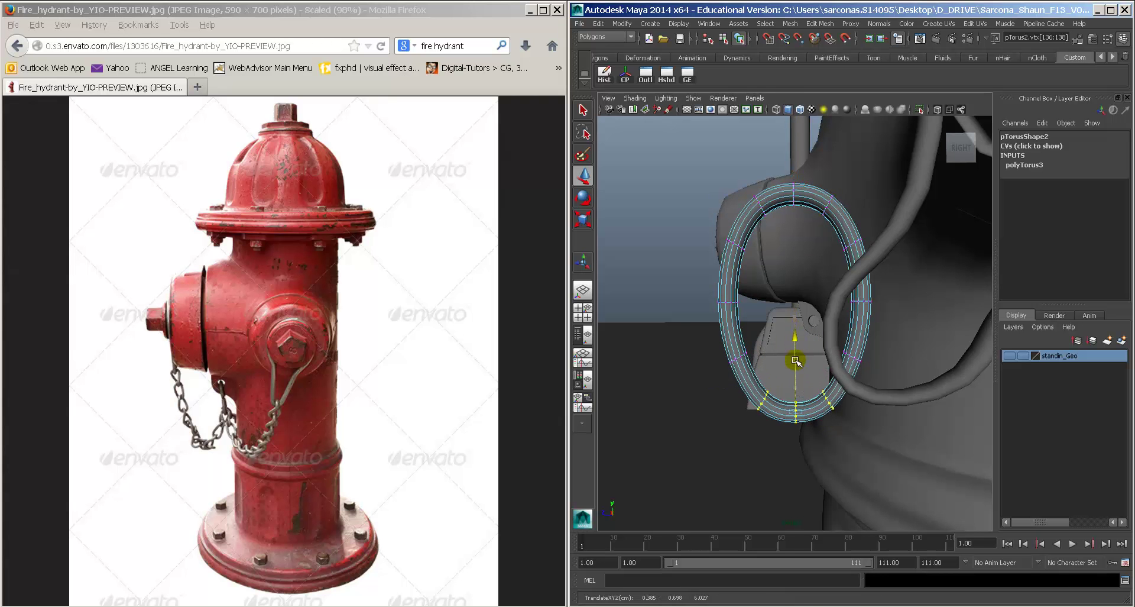
# Step: Add a Twist deformer to the elongated link and set the handle's Z rotation to 0
pyautogui.click(732, 331)
pyautogui.press('space')
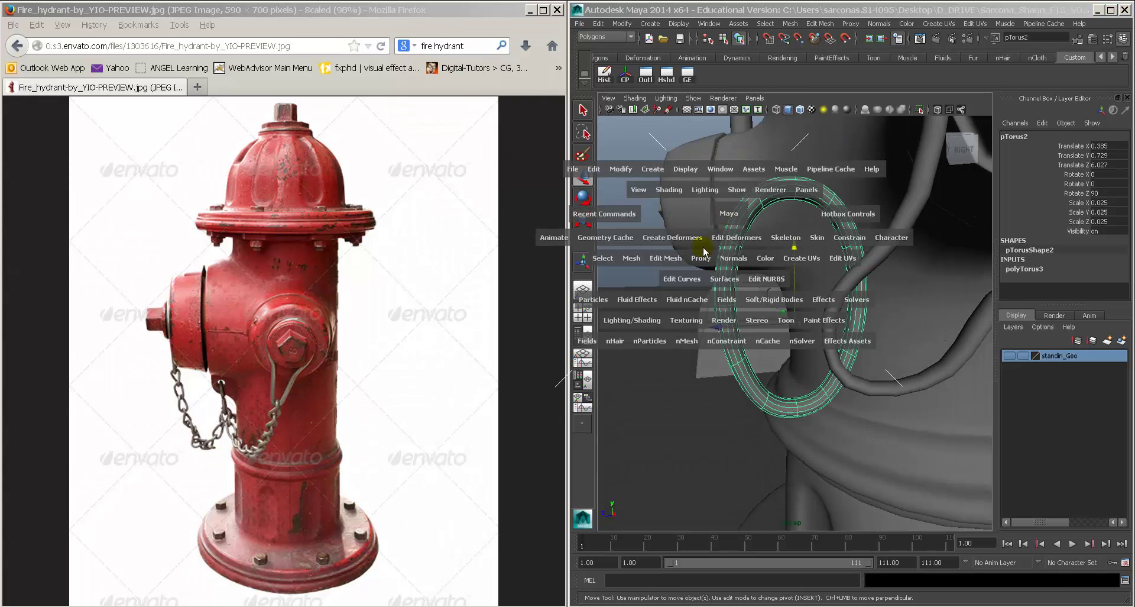
pyautogui.moveTo(687, 240); pyautogui.dragTo(771, 372)
pyautogui.click(1106, 193)
pyautogui.write('0')
pyautogui.press('Return')
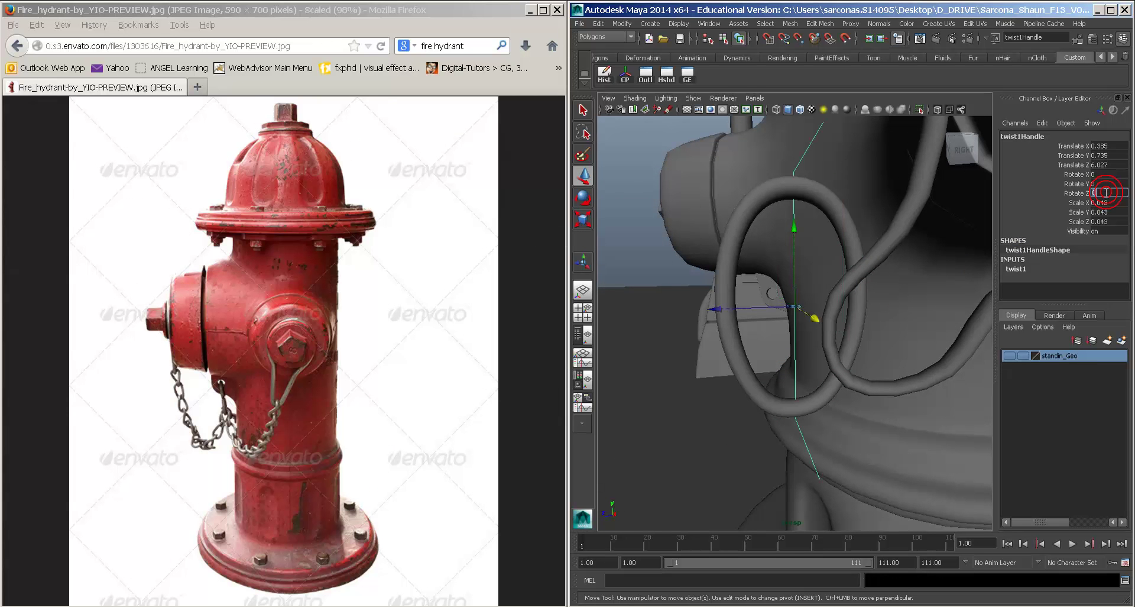
# Step: Twist the elongated link by setting the Twist deformer's Start Angle to about 244.08
pyautogui.click(1016, 268)
pyautogui.click(1065, 288)
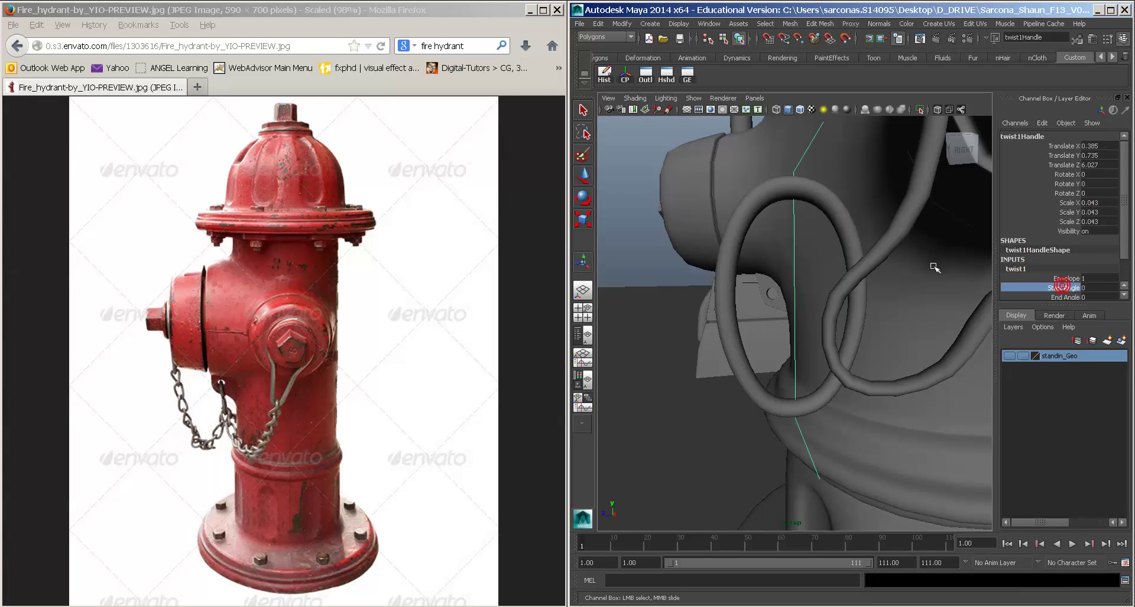
pyautogui.moveTo(936, 268); pyautogui.dragTo(1056, 275, button='middle')
pyautogui.keyDown('alt'); pyautogui.moveTo(856, 263); pyautogui.dragTo(1003, 260); pyautogui.keyUp('alt')
pyautogui.moveTo(885, 249); pyautogui.dragTo(889, 250, button='middle')
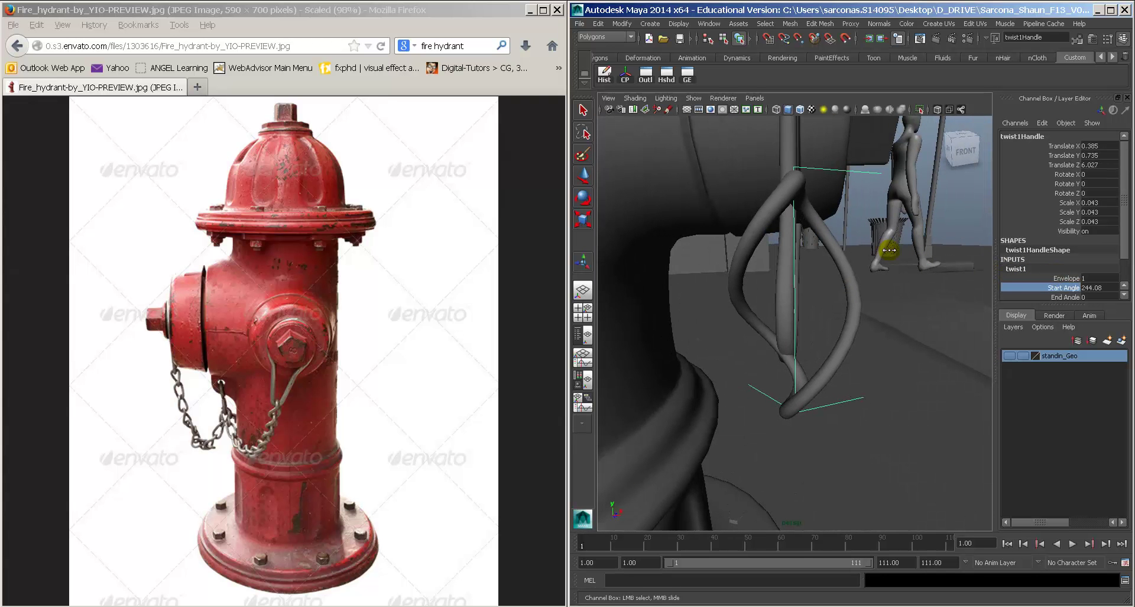
# Step: Try to narrow the twisted link by scaling it to about 0.88 along its Y axis
pyautogui.click(853, 275)
pyautogui.press('r')
pyautogui.moveTo(702, 332); pyautogui.dragTo(718, 326)
pyautogui.hotkey('ctrl', 'z')
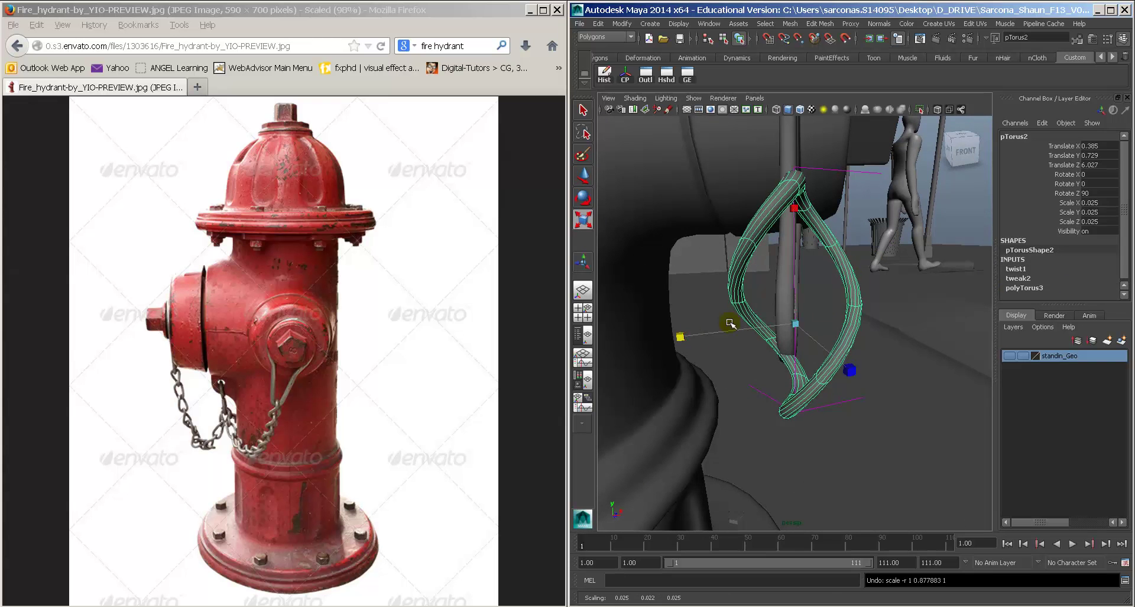
pyautogui.click(816, 286)
pyautogui.keyDown('alt'); pyautogui.moveTo(816, 286); pyautogui.dragTo(848, 261); pyautogui.keyUp('alt')
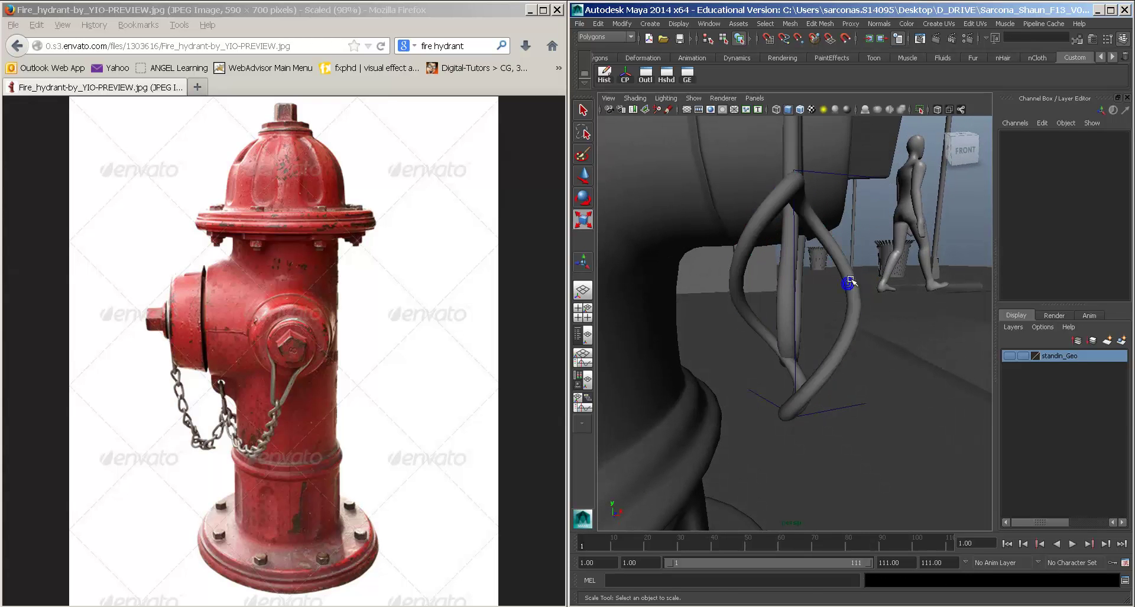
# Step: Duplicate the twisted link and move the copy away from the hydrant to about X 0.466
pyautogui.click(851, 281)
pyautogui.hotkey('ctrl', 'd')
pyautogui.press('w')
pyautogui.moveTo(720, 329); pyautogui.dragTo(910, 315)
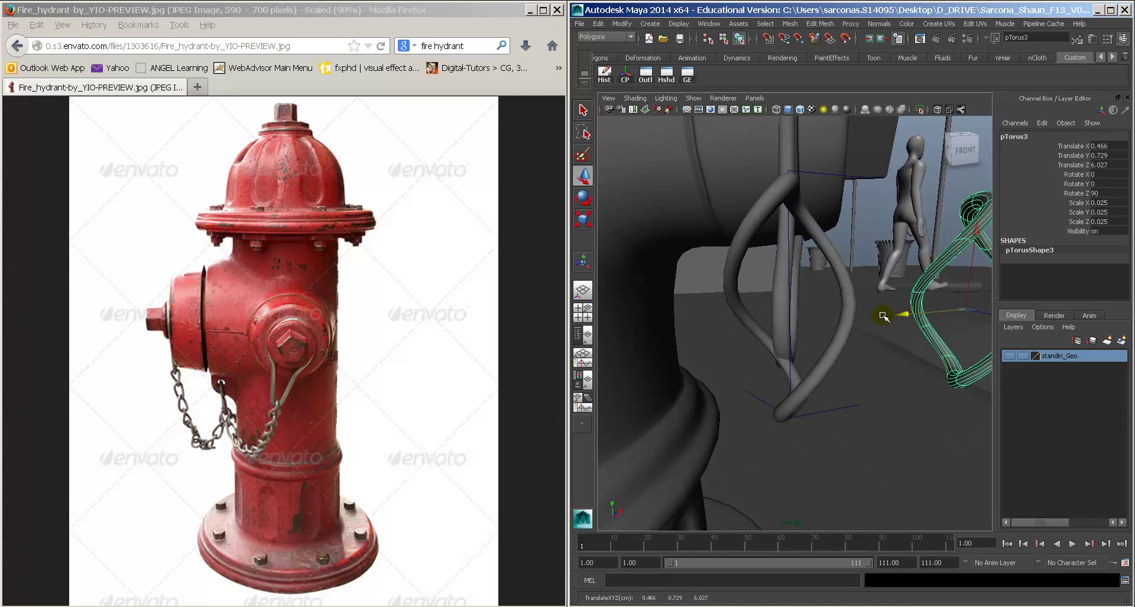
# Step: Reshape the copied link by moving individual vertices on its side and upper sections inward to slim its profile
pyautogui.press('f')
pyautogui.moveTo(845, 292); pyautogui.dragTo(813, 292, button='right')
pyautogui.click(843, 322)
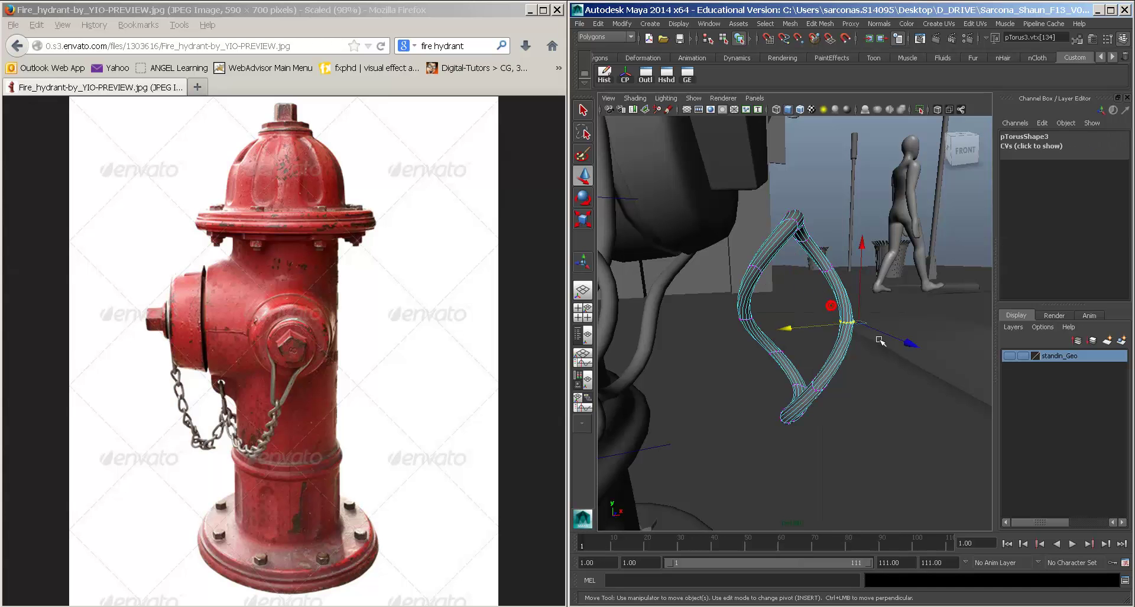
pyautogui.moveTo(832, 326); pyautogui.dragTo(790, 328)
pyautogui.keyDown('alt'); pyautogui.moveTo(829, 373); pyautogui.dragTo(783, 325); pyautogui.keyUp('alt')
pyautogui.moveTo(694, 322); pyautogui.dragTo(748, 322)
pyautogui.moveTo(745, 254); pyautogui.dragTo(780, 278)
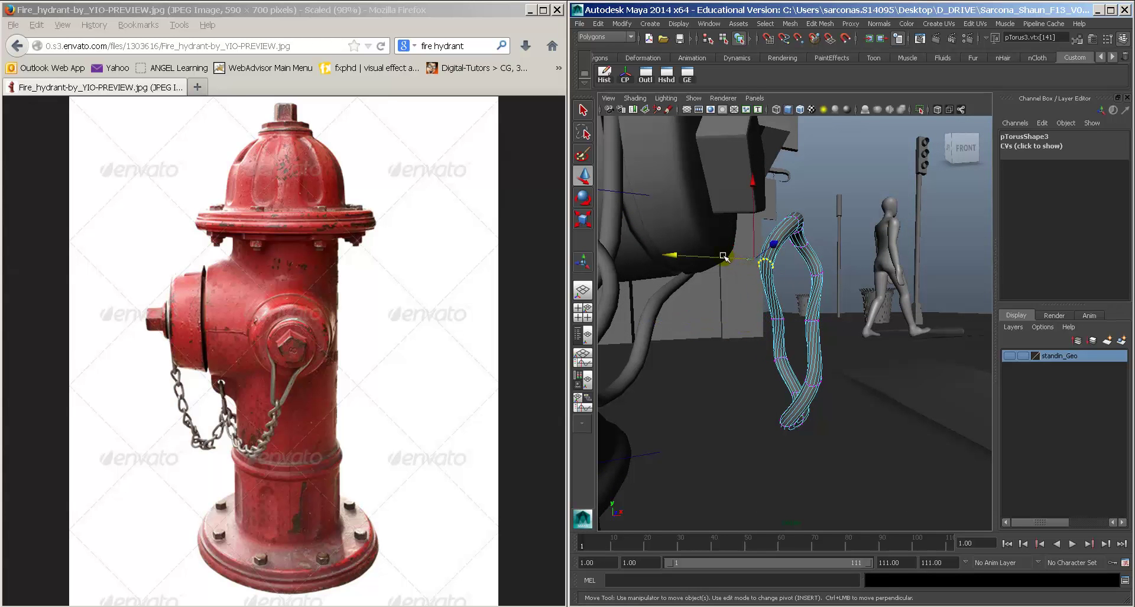
pyautogui.moveTo(723, 256)
pyautogui.mouseDown()
pyautogui.moveTo(809, 278)
pyautogui.moveTo(718, 267)
pyautogui.mouseUp()
pyautogui.keyDown('alt'); pyautogui.moveTo(719, 268); pyautogui.dragTo(759, 290); pyautogui.keyUp('alt')
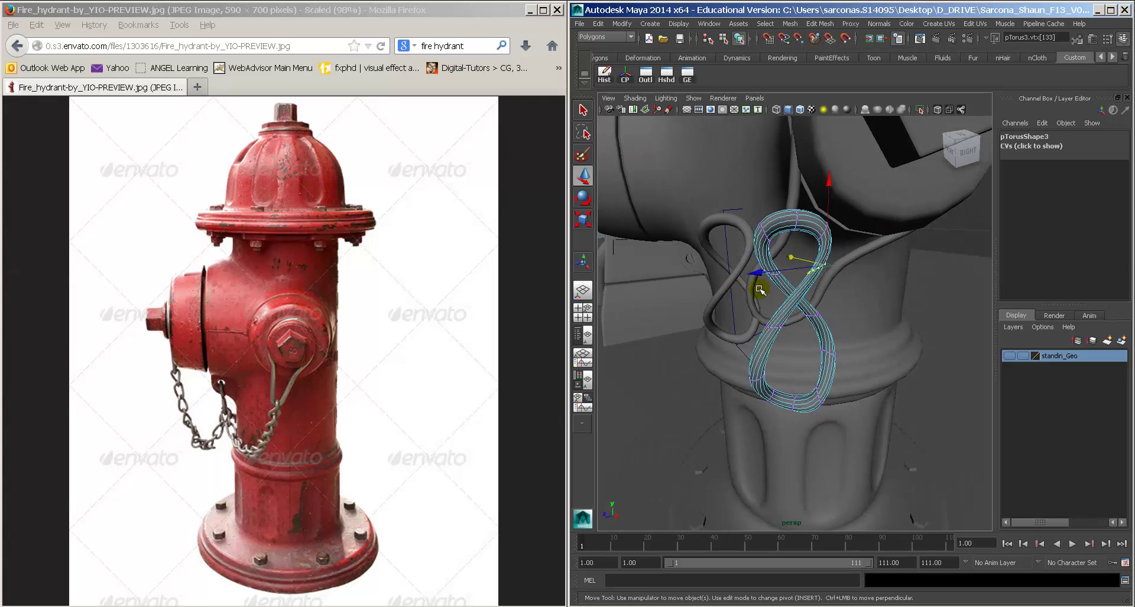
# Step: Undo the vertex edits and the duplication of the twisted link
pyautogui.hotkey('ctrl', 'z')
pyautogui.hotkey('ctrl', 'z')
pyautogui.hotkey('ctrl', 'z')
pyautogui.hotkey('ctrl', 'z')
pyautogui.hotkey('ctrl', 'z')
pyautogui.hotkey('ctrl', 'z')
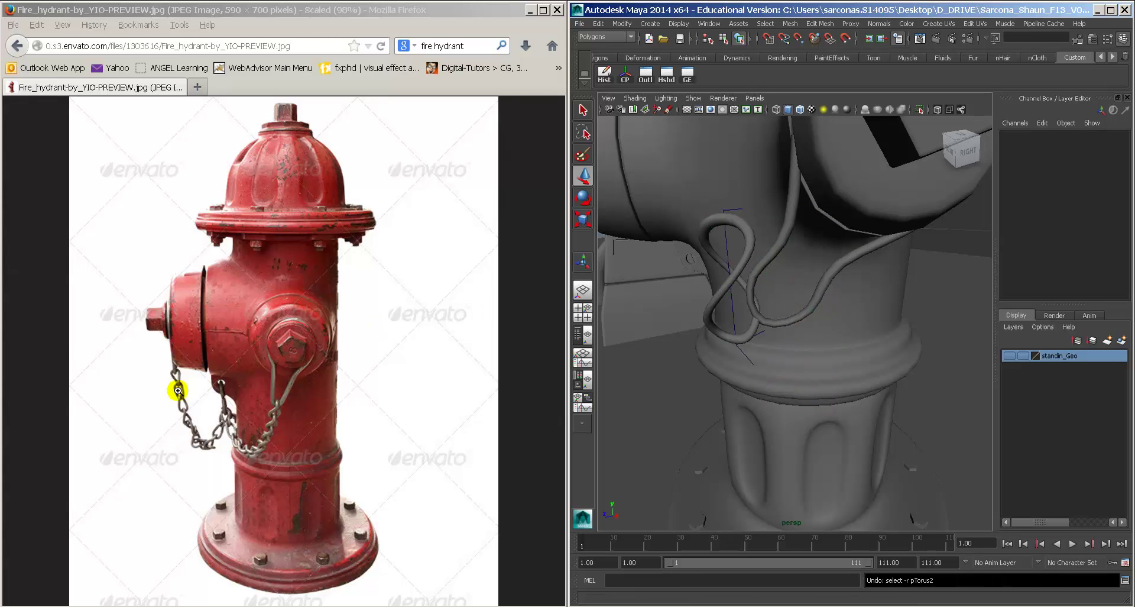
# Step: Examine the shape of the chain links in the enlarged hydrant reference photo in Firefox
pyautogui.click(178, 390)
pyautogui.rightClick(168, 390)
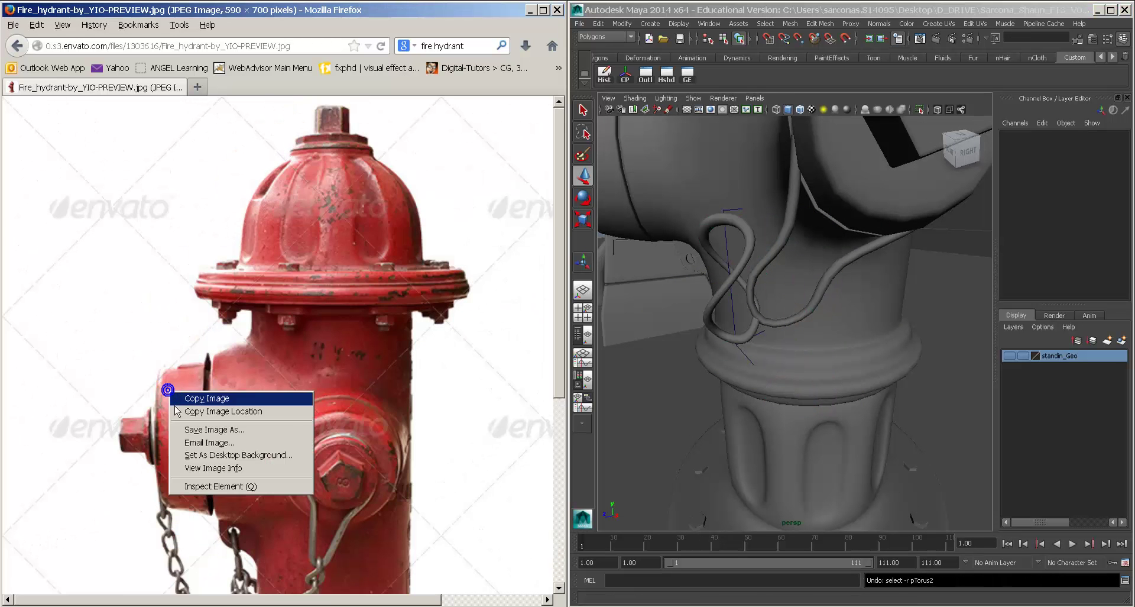
pyautogui.click(177, 401)
pyautogui.click(164, 330)
pyautogui.click(174, 395)
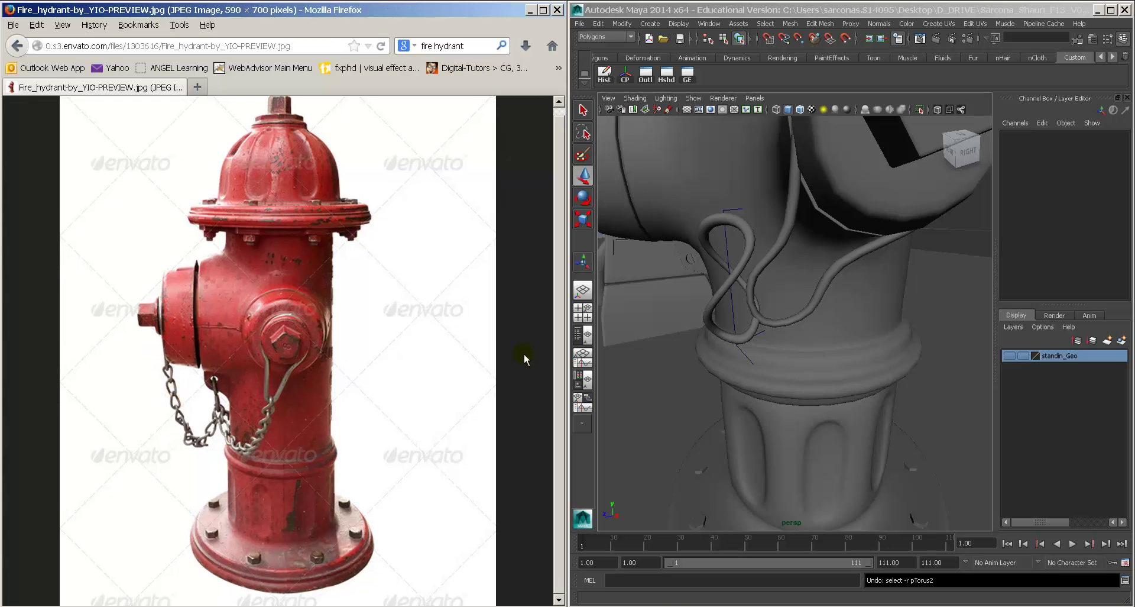
# Step: In Maya, set the link's Twist deformer Start Angle to about 138.656
pyautogui.click(718, 321)
pyautogui.moveTo(783, 294)
pyautogui.keyDown('alt'); pyautogui.mouseDown()
pyautogui.moveTo(750, 279)
pyautogui.moveTo(802, 284)
pyautogui.moveTo(793, 279)
pyautogui.mouseUp(); pyautogui.keyUp('alt')
pyautogui.click(1027, 268)
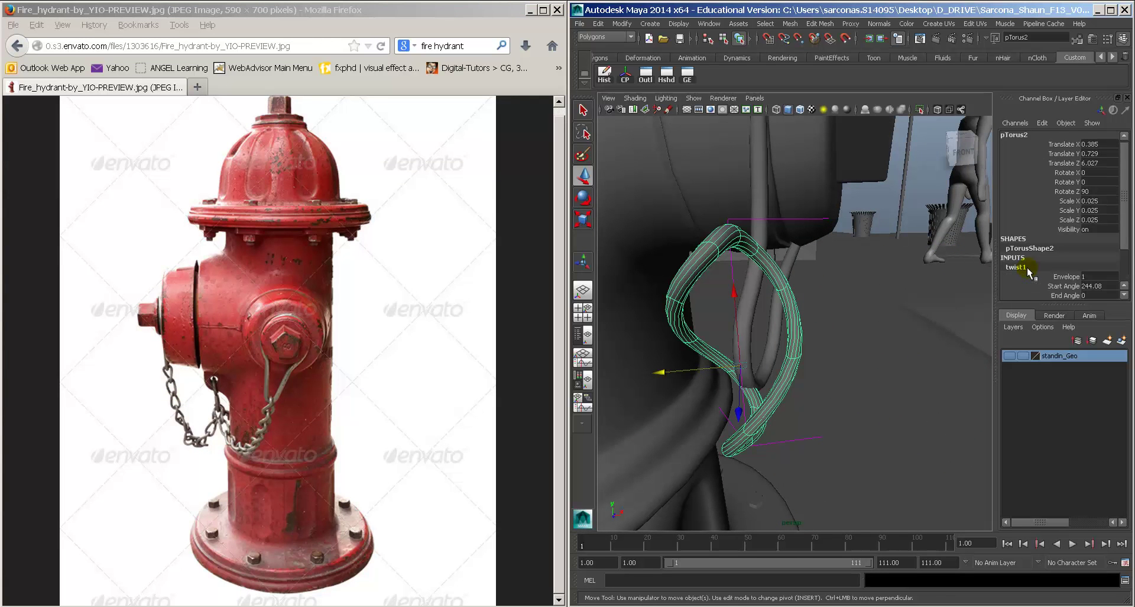
pyautogui.click(1069, 261)
pyautogui.moveTo(922, 260); pyautogui.dragTo(859, 264, button='middle')
pyautogui.keyDown('alt'); pyautogui.moveTo(859, 264); pyautogui.dragTo(794, 274); pyautogui.keyUp('alt')
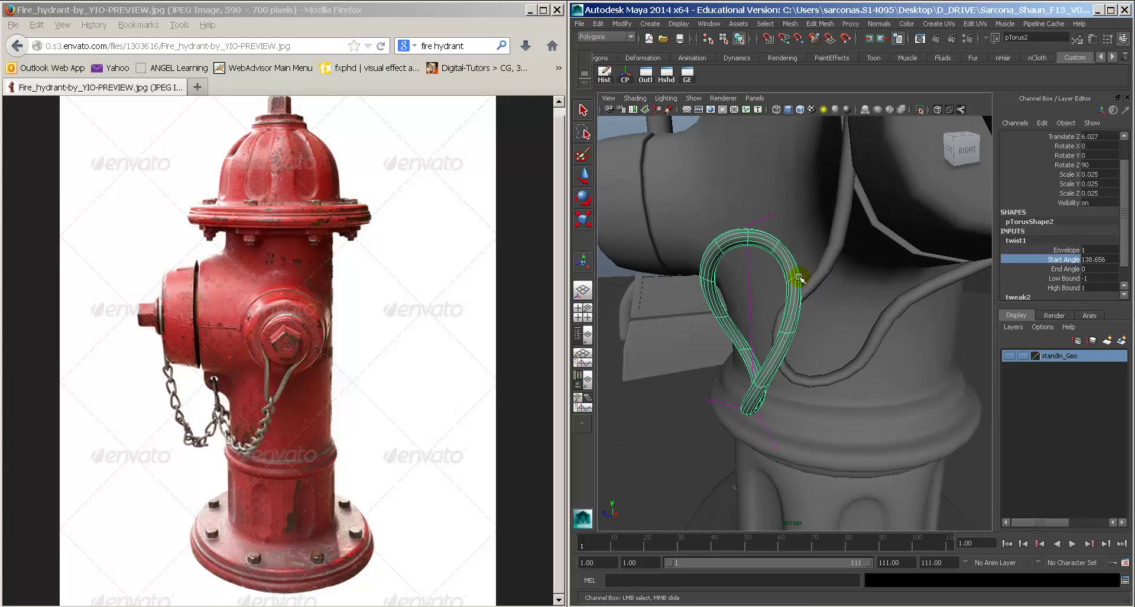
# Step: Duplicate the twisted link, move the copy clear of the original, and delete the original link
pyautogui.hotkey('ctrl', 'd')
pyautogui.press('w')
pyautogui.moveTo(749, 338); pyautogui.dragTo(903, 344)
pyautogui.click(759, 238)
pyautogui.press('Delete')
pyautogui.click(752, 227)
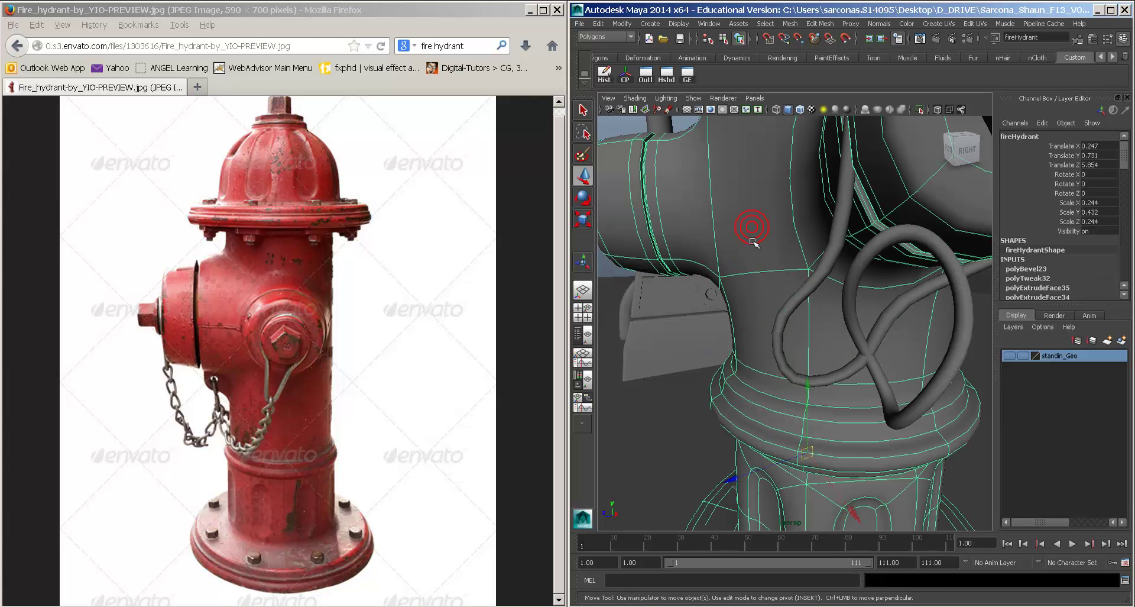
pyautogui.click(703, 299)
# Step: Shrink the copied link to a uniform scale of 0.012 and move it to the bottom of the metal loop
pyautogui.keyDown('alt'); pyautogui.moveTo(812, 335); pyautogui.dragTo(894, 329); pyautogui.keyUp('alt')
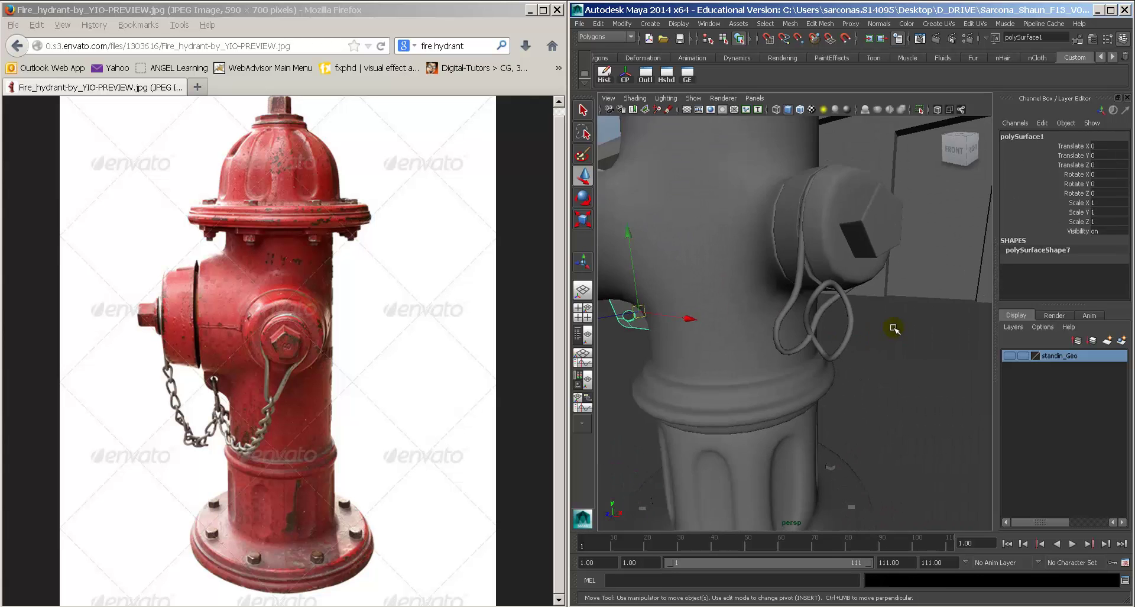
pyautogui.click(854, 326)
pyautogui.press('f')
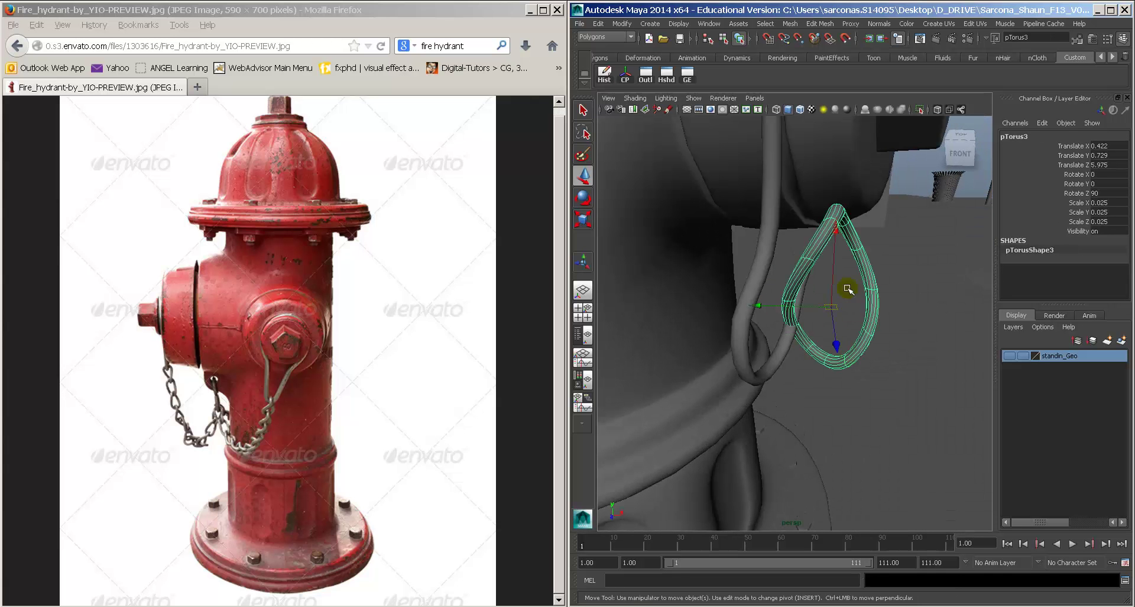
pyautogui.press('r')
pyautogui.moveTo(857, 306); pyautogui.dragTo(739, 375, button='middle')
pyautogui.press('w')
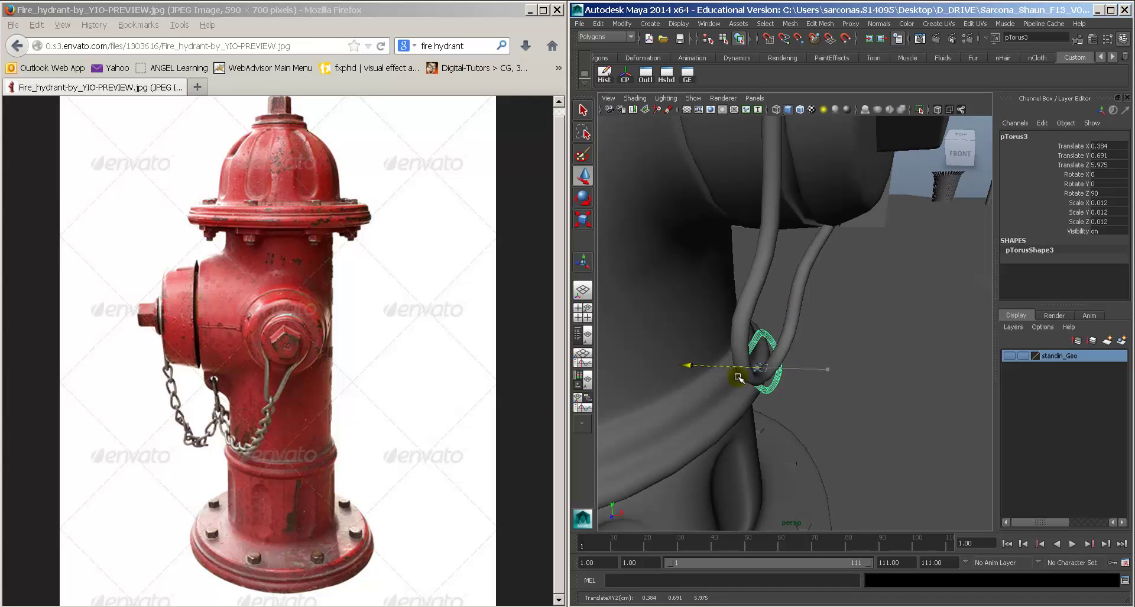
# Step: Center the small link under the metal loop in the front view, at about X 0.392
pyautogui.press('space')
pyautogui.moveTo(755, 393); pyautogui.dragTo(757, 398)
pyautogui.keyDown('alt'); pyautogui.moveTo(769, 367); pyautogui.dragTo(629, 337, button='middle'); pyautogui.keyUp('alt')
pyautogui.keyDown('alt'); pyautogui.moveTo(828, 340); pyautogui.dragTo(690, 341, button='middle'); pyautogui.keyUp('alt')
pyautogui.moveTo(812, 353); pyautogui.dragTo(820, 352, button='middle')
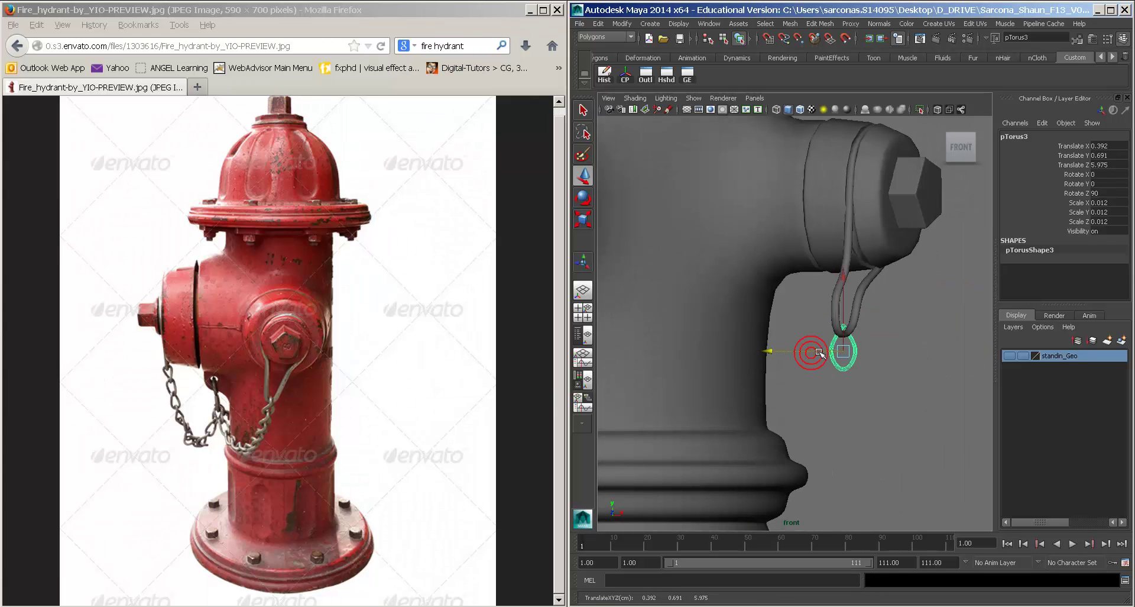
# Step: Show enlarged, shaded front and side views and move the link along Z to about 6.007, under the loop
pyautogui.click(587, 319)
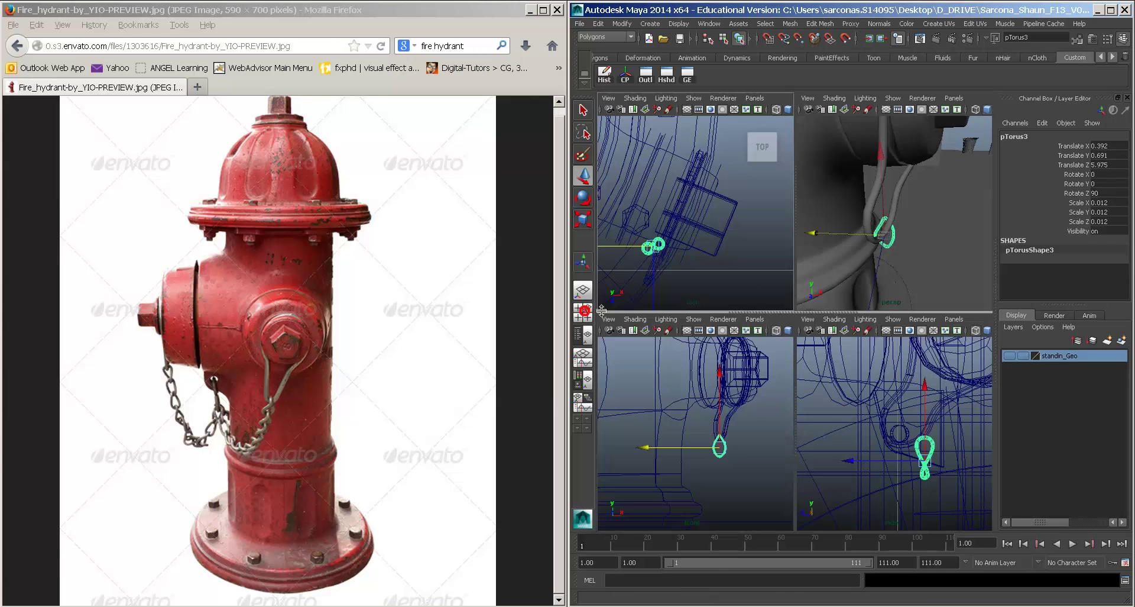
pyautogui.moveTo(798, 317); pyautogui.dragTo(814, 87)
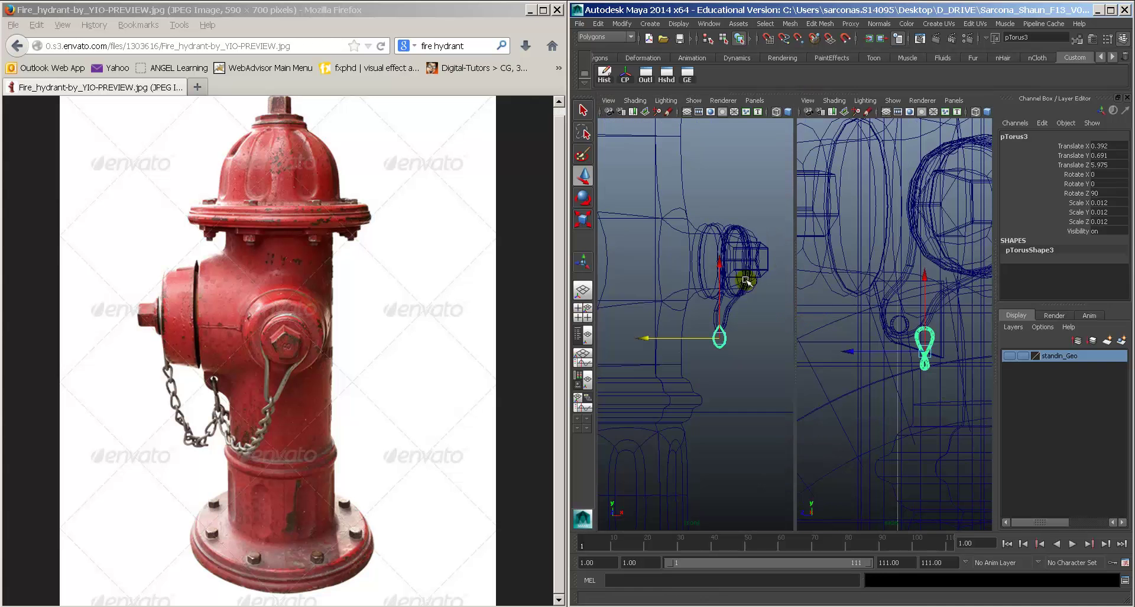
pyautogui.press('5')
pyautogui.press('5')
pyautogui.keyDown('alt'); pyautogui.moveTo(897, 322); pyautogui.dragTo(924, 360, button='right'); pyautogui.keyUp('alt')
pyautogui.moveTo(915, 368); pyautogui.dragTo(851, 366)
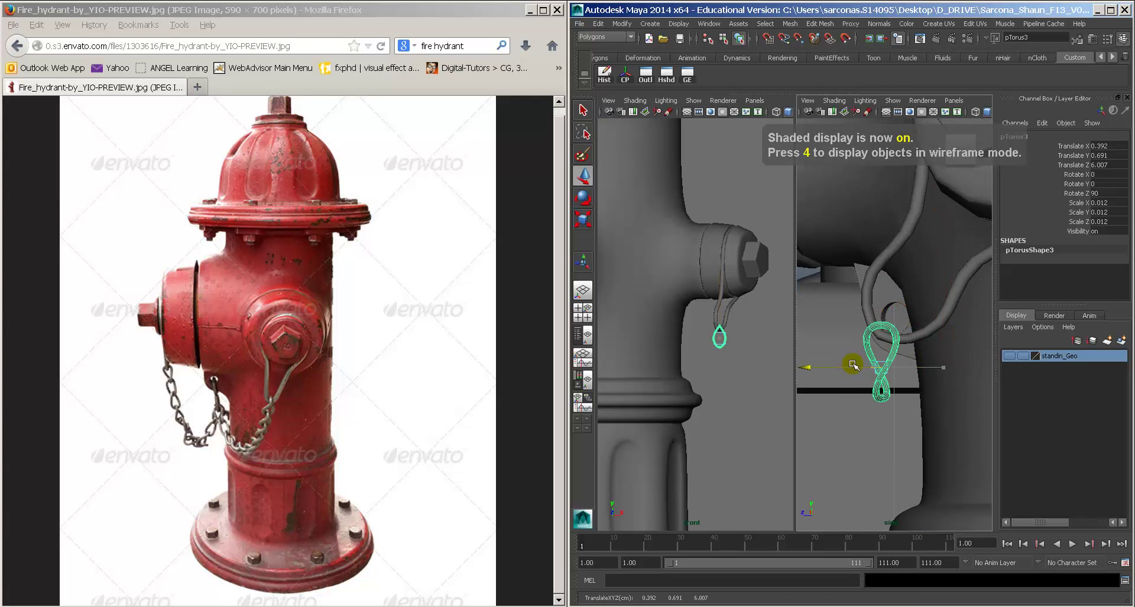
# Step: Rotate the link to about -58.295 degrees in X and move it to about X 0.387, Y 0.69
pyautogui.scroll(-5, 721, 329)
pyautogui.scroll(8, 722, 329)
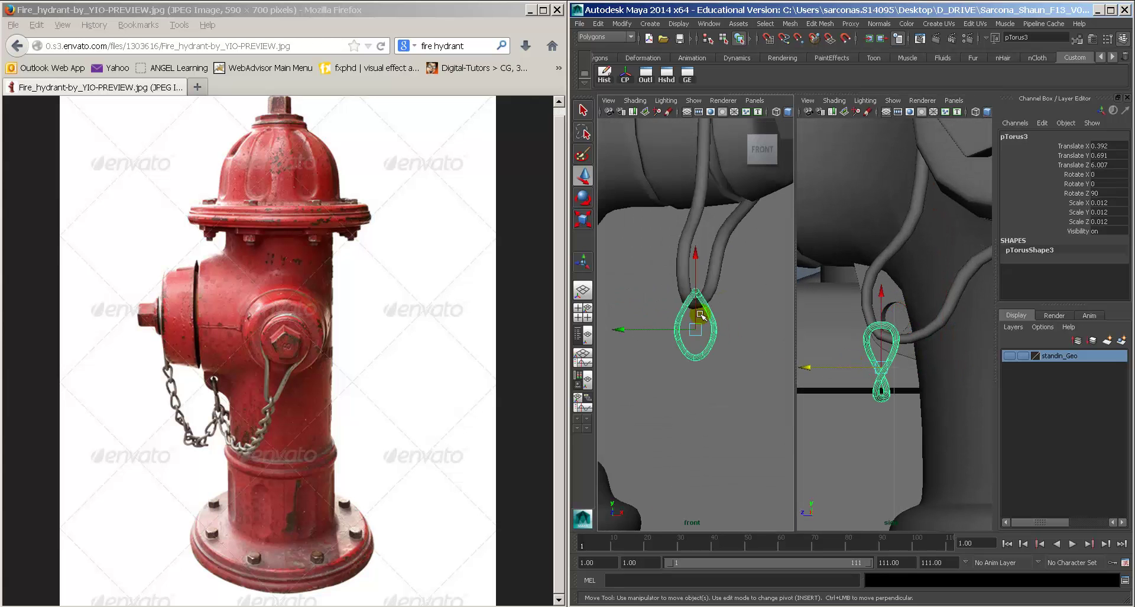
pyautogui.moveTo(677, 329); pyautogui.dragTo(689, 300)
pyautogui.press('e')
pyautogui.press('w')
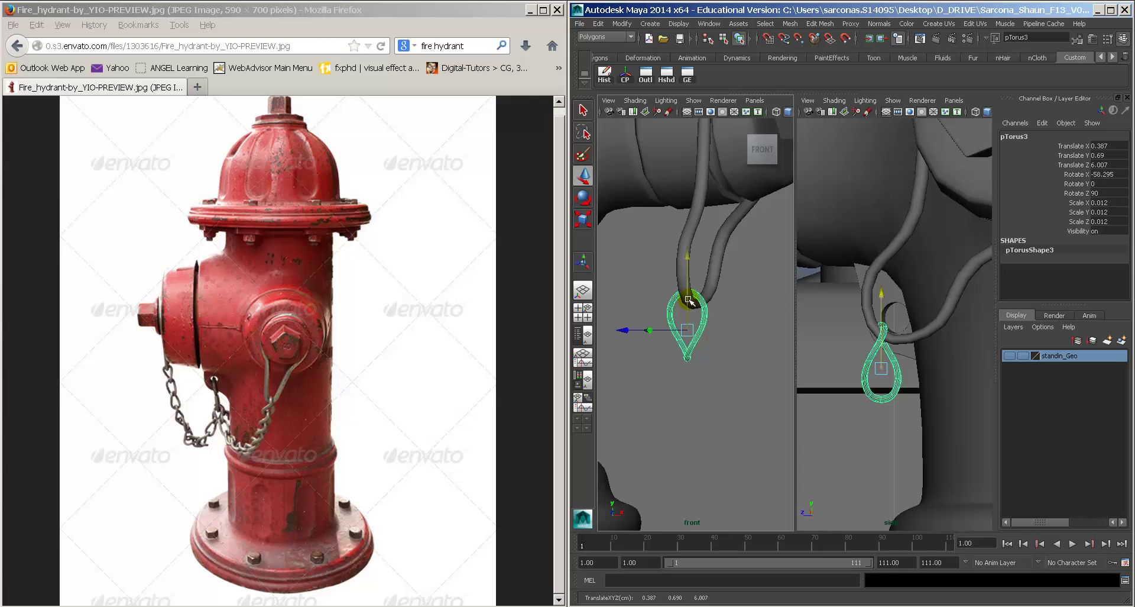
# Step: Tilt the link to about 26.817 degrees in Y and hook it onto the loop at about Y 0.693, Z 6.014
pyautogui.press('e')
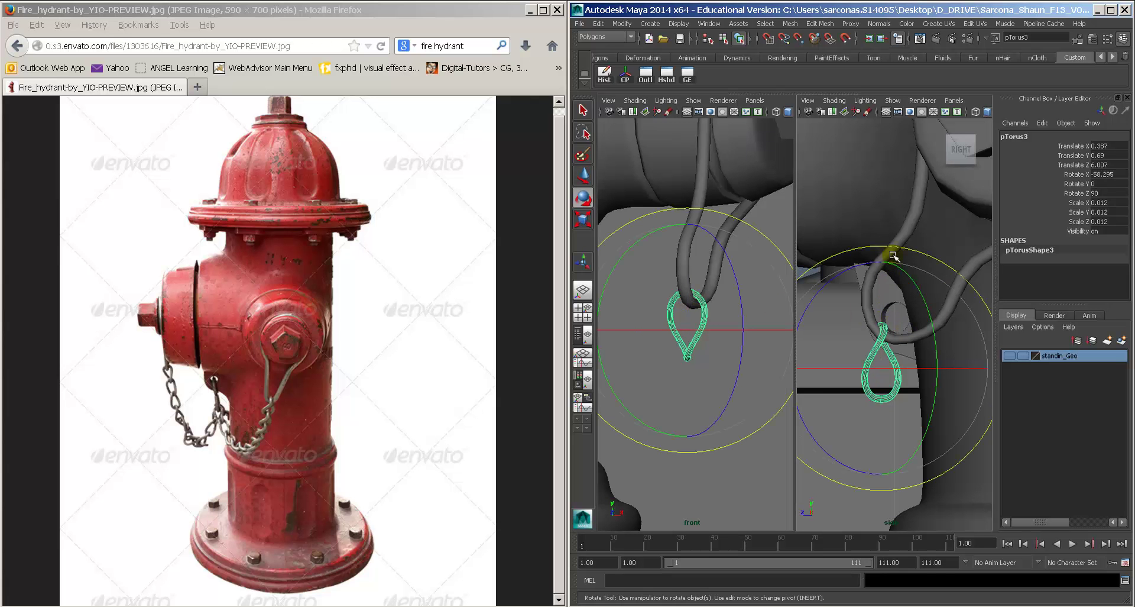
pyautogui.moveTo(897, 246); pyautogui.dragTo(941, 267)
pyautogui.press('w')
pyautogui.moveTo(694, 300); pyautogui.dragTo(690, 294)
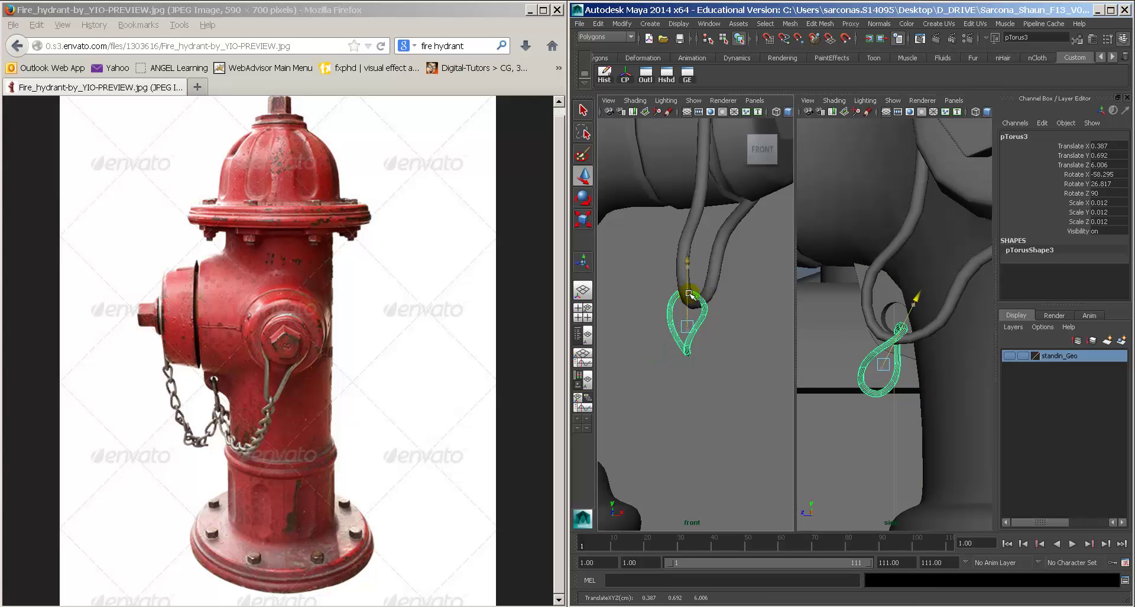
pyautogui.moveTo(881, 364); pyautogui.dragTo(869, 363)
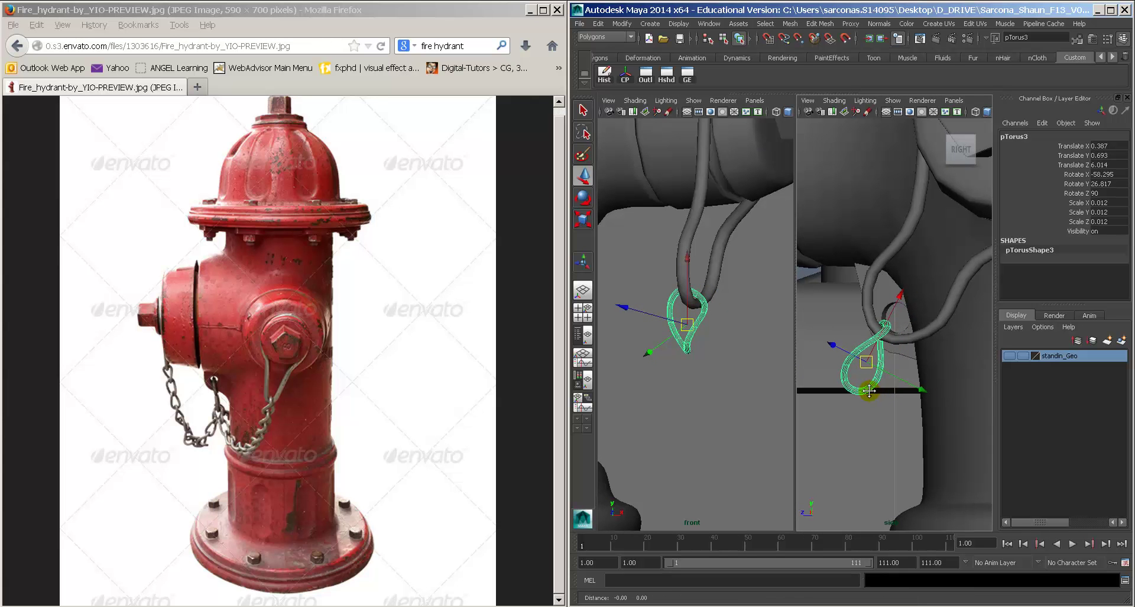
pyautogui.keyDown('alt'); pyautogui.moveTo(872, 391); pyautogui.dragTo(909, 377, button='middle'); pyautogui.keyUp('alt')
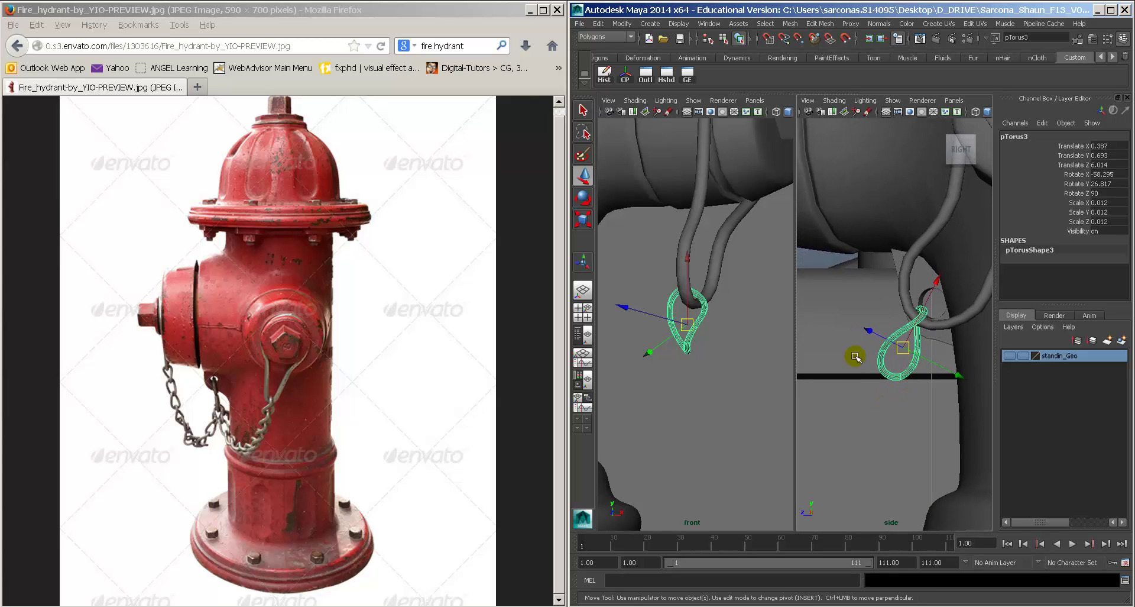
# Step: Duplicate the link and hang the copy below the first at about X 0.383, Y 0.664, Z 6.032
pyautogui.hotkey('ctrl', 'd')
pyautogui.moveTo(686, 324); pyautogui.dragTo(679, 377)
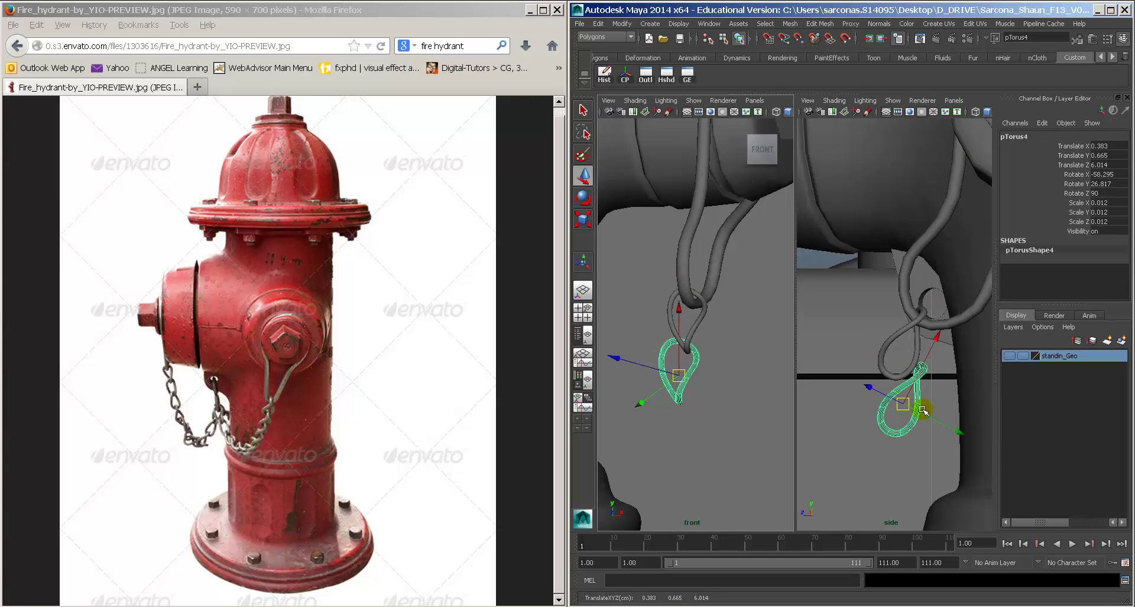
pyautogui.moveTo(903, 404); pyautogui.dragTo(867, 407)
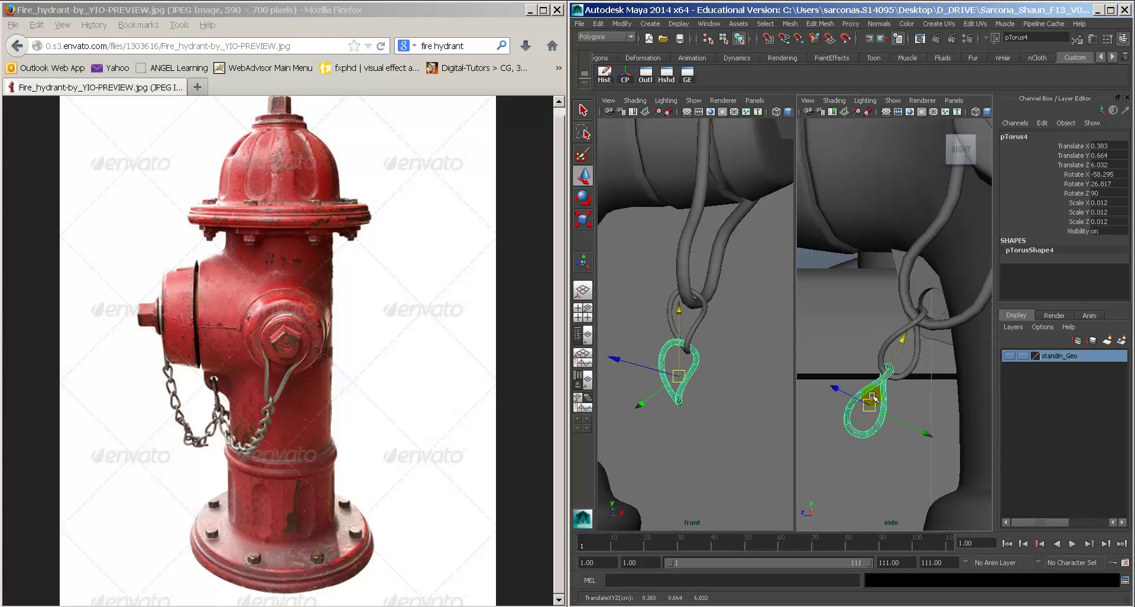
# Step: Duplicate the second link, lower the copy to about X 0.377, Y 0.643, and set its Z rotation to about 60.299
pyautogui.scroll(-5, 895, 387)
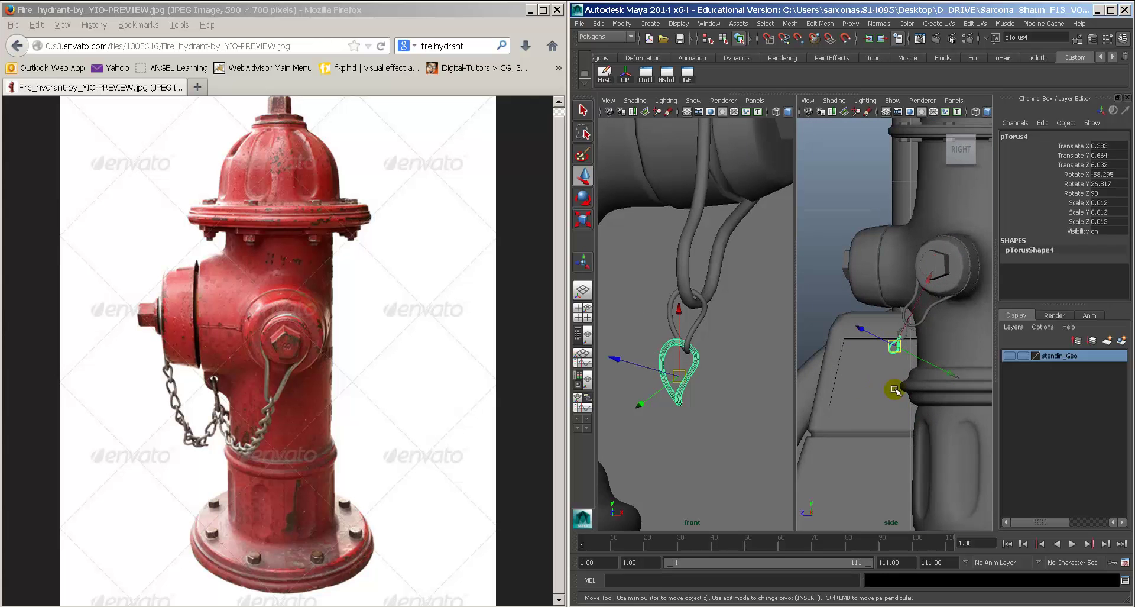
pyautogui.scroll(-6, 711, 363)
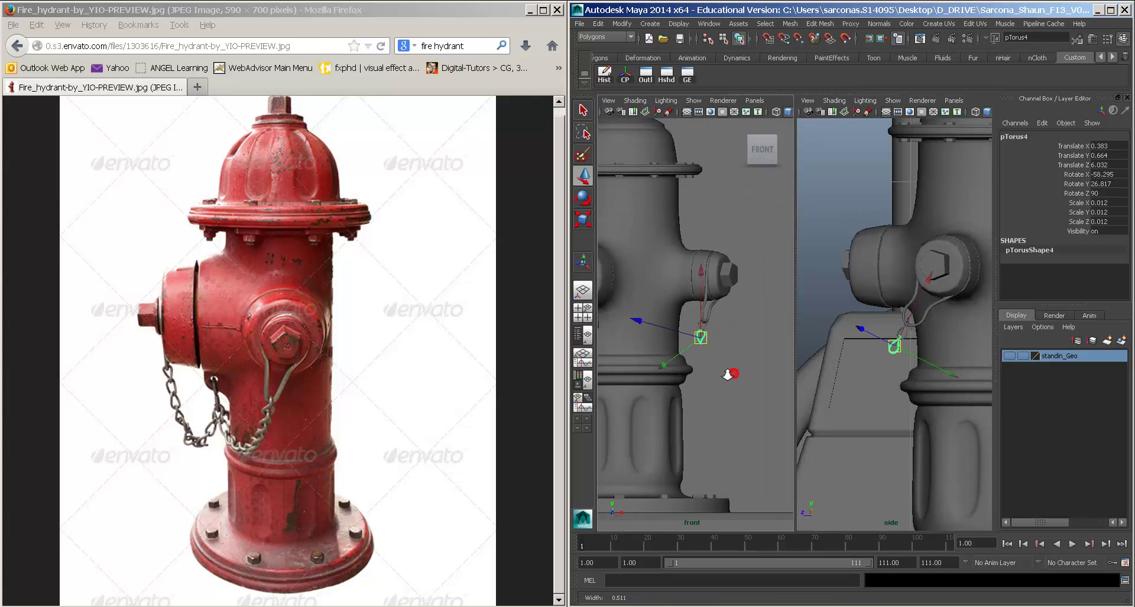
pyautogui.moveTo(739, 359); pyautogui.dragTo(735, 354)
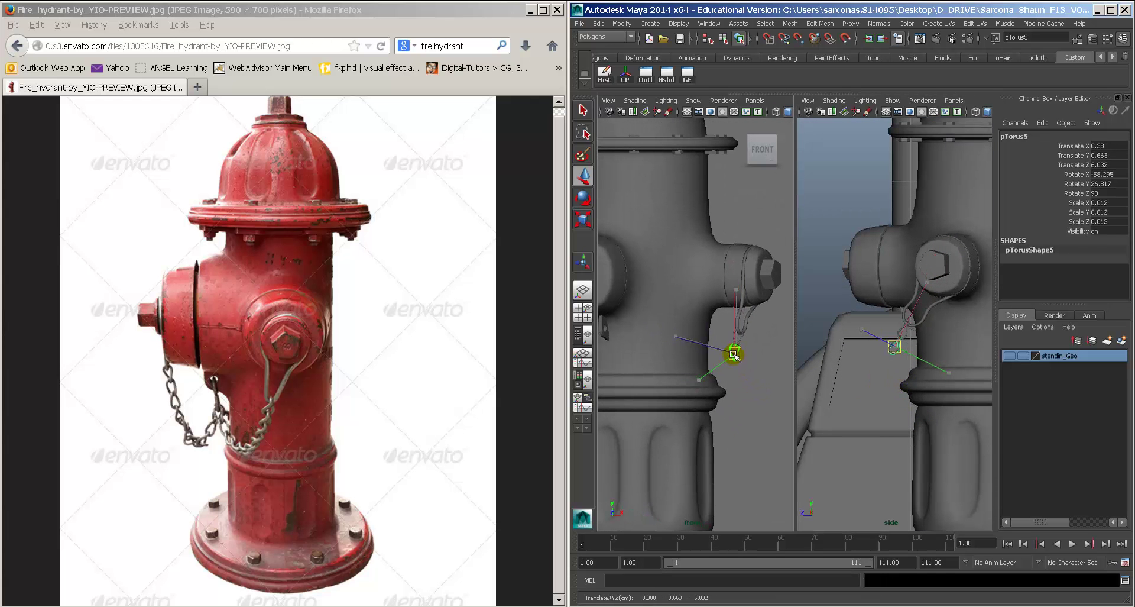
pyautogui.press('e')
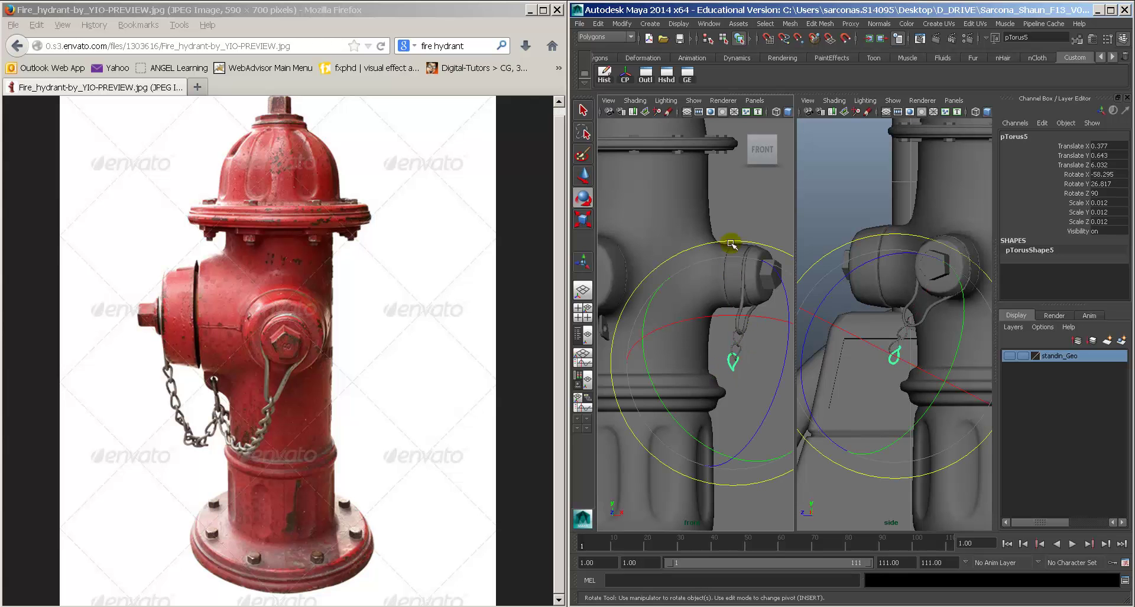
pyautogui.moveTo(731, 243); pyautogui.dragTo(778, 268)
# Step: Hook the third link onto the second by moving it to about X 0.374, Y 0.637 in the front view
pyautogui.scroll(-4, 768, 292)
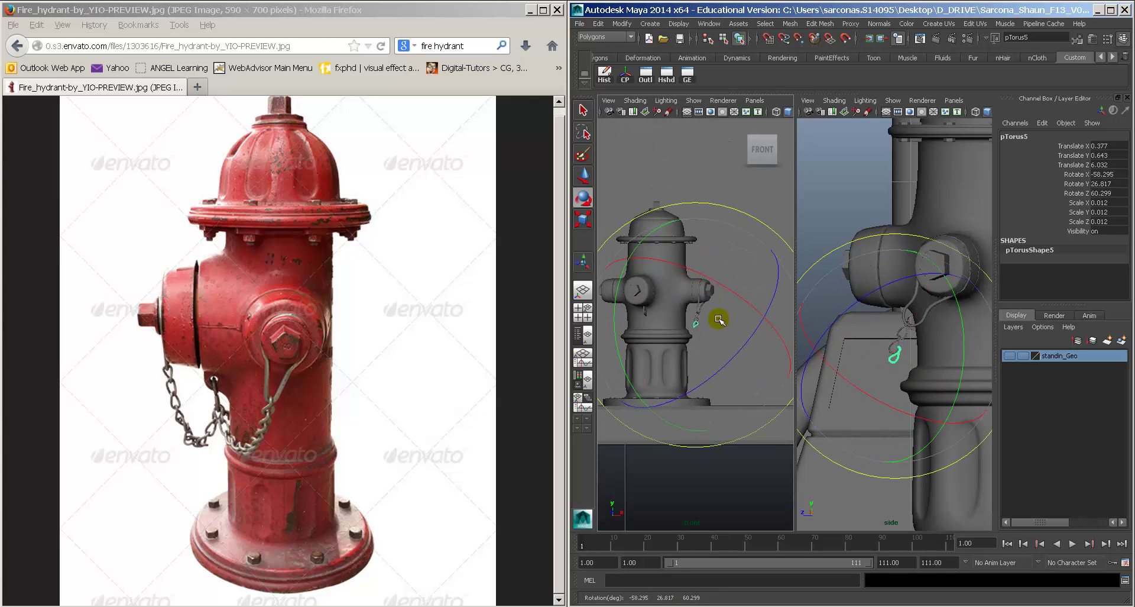
pyautogui.scroll(8, 718, 320)
pyautogui.press('w')
pyautogui.moveTo(691, 337); pyautogui.dragTo(690, 347)
pyautogui.press('f')
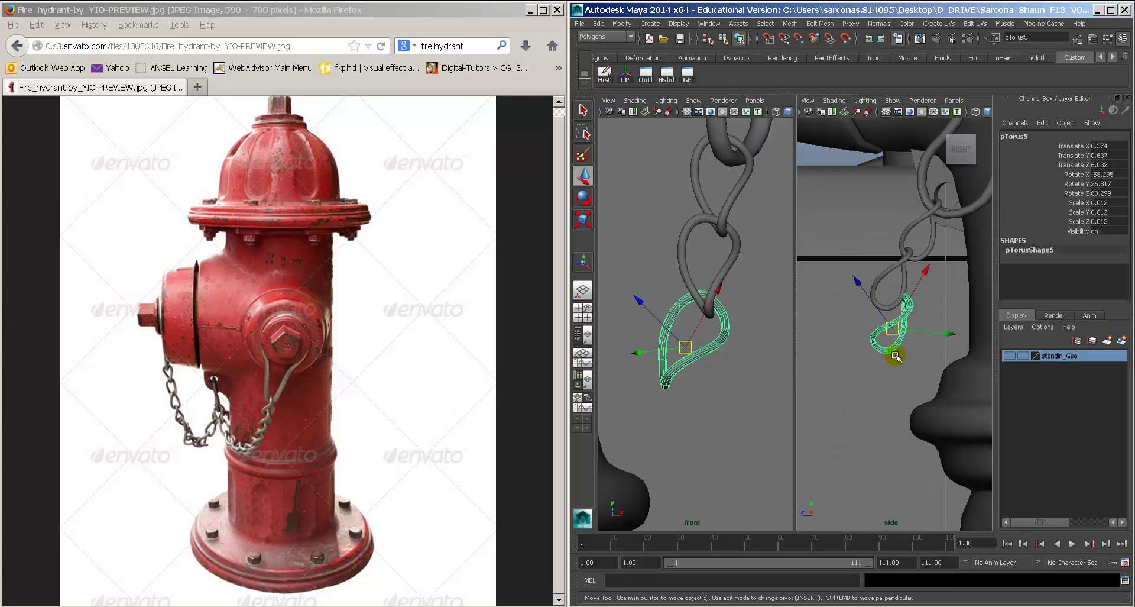
# Step: Rotate the third link to about -22.174, -36.857, 56.452 and hook it onto the second link at about Y 0.64, Z 6.018
pyautogui.moveTo(903, 335); pyautogui.dragTo(872, 335)
pyautogui.hotkey('ctrl', 'z')
pyautogui.press('e')
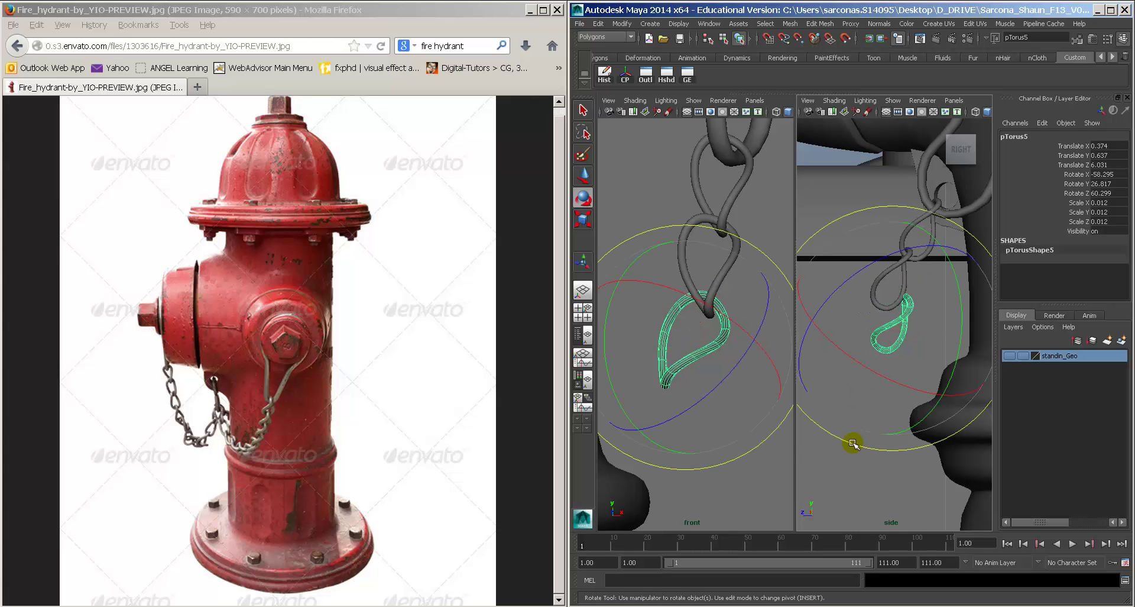
pyautogui.moveTo(852, 443); pyautogui.dragTo(1002, 412)
pyautogui.press('w')
pyautogui.moveTo(876, 331); pyautogui.dragTo(922, 327)
pyautogui.keyDown('alt'); pyautogui.moveTo(751, 314); pyautogui.dragTo(732, 315, button='right'); pyautogui.keyUp('alt')
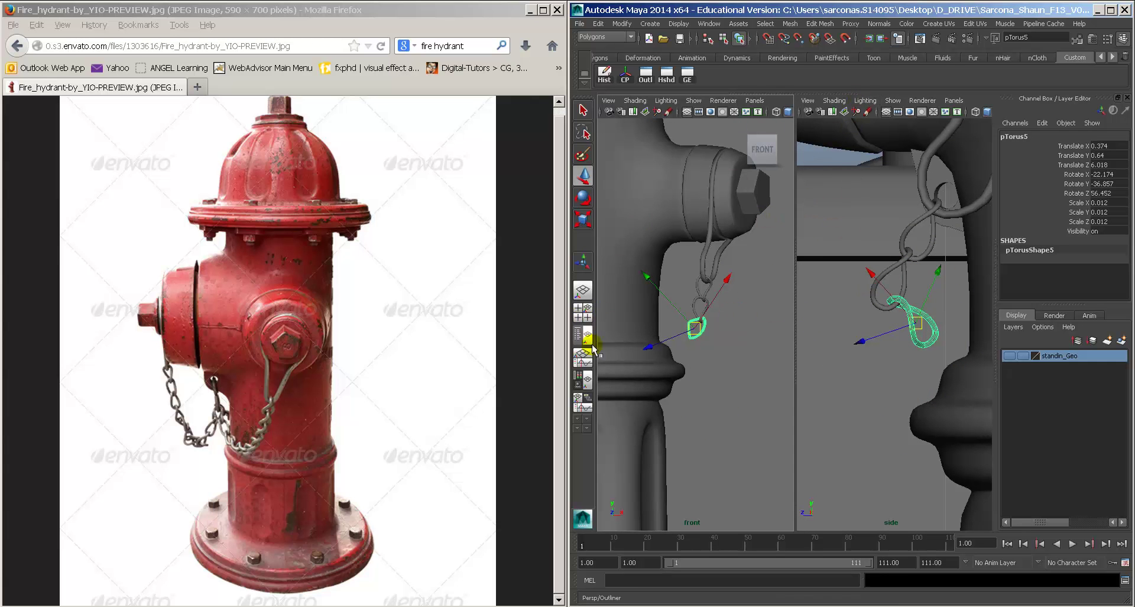
# Step: Switch to a three-pane layout and replace the Hypershade and graph panes with perspective and front views
pyautogui.click(588, 376)
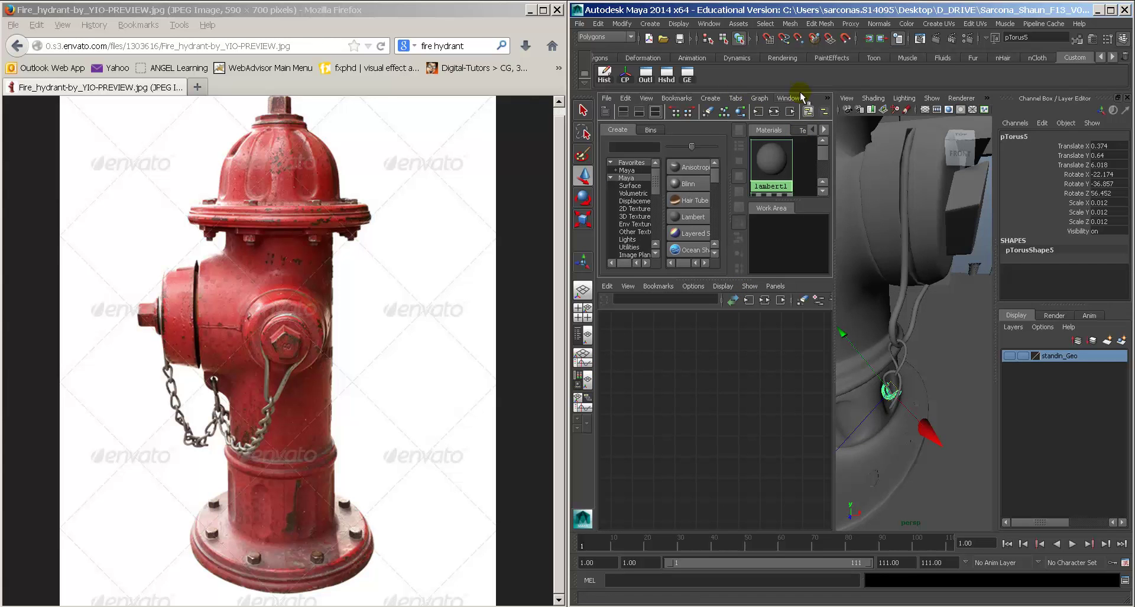
pyautogui.moveTo(851, 120)
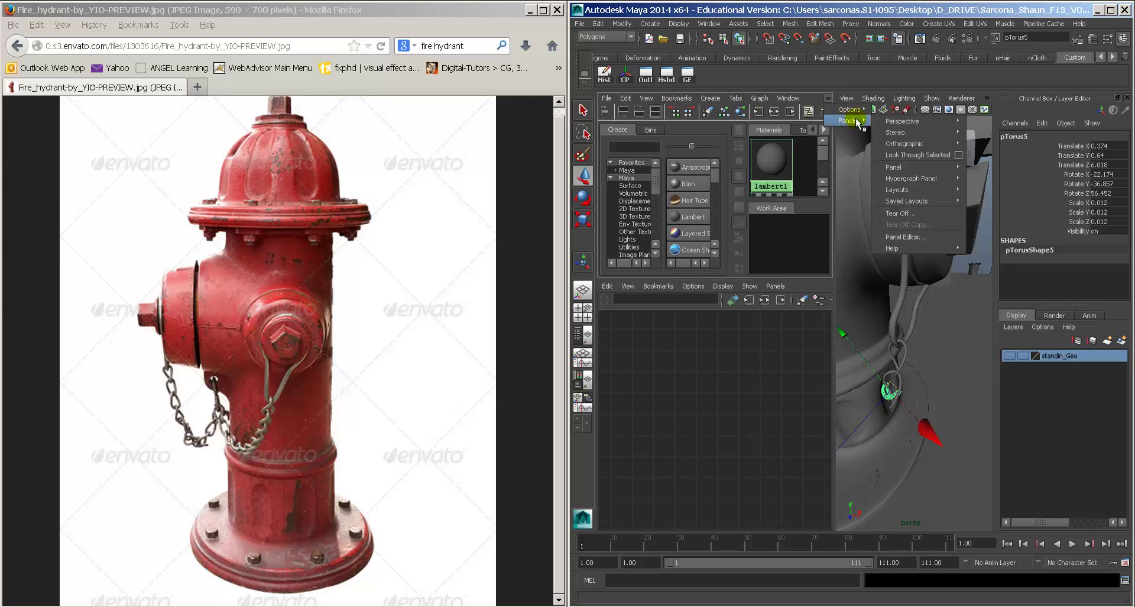
pyautogui.moveTo(921, 122)
pyautogui.click(983, 122)
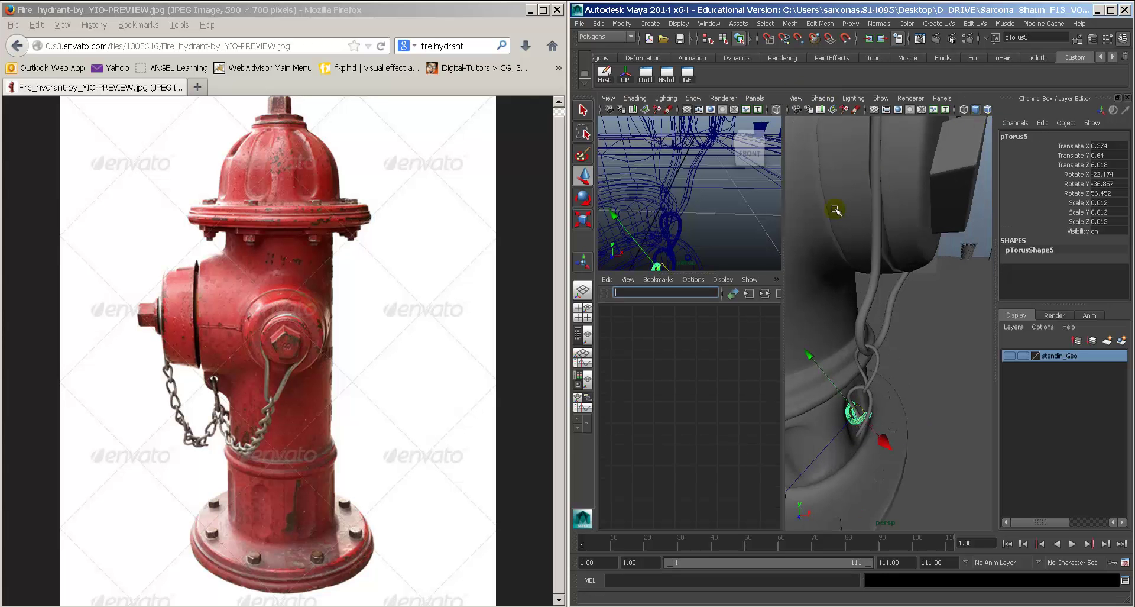
pyautogui.click(776, 279)
pyautogui.moveTo(799, 290)
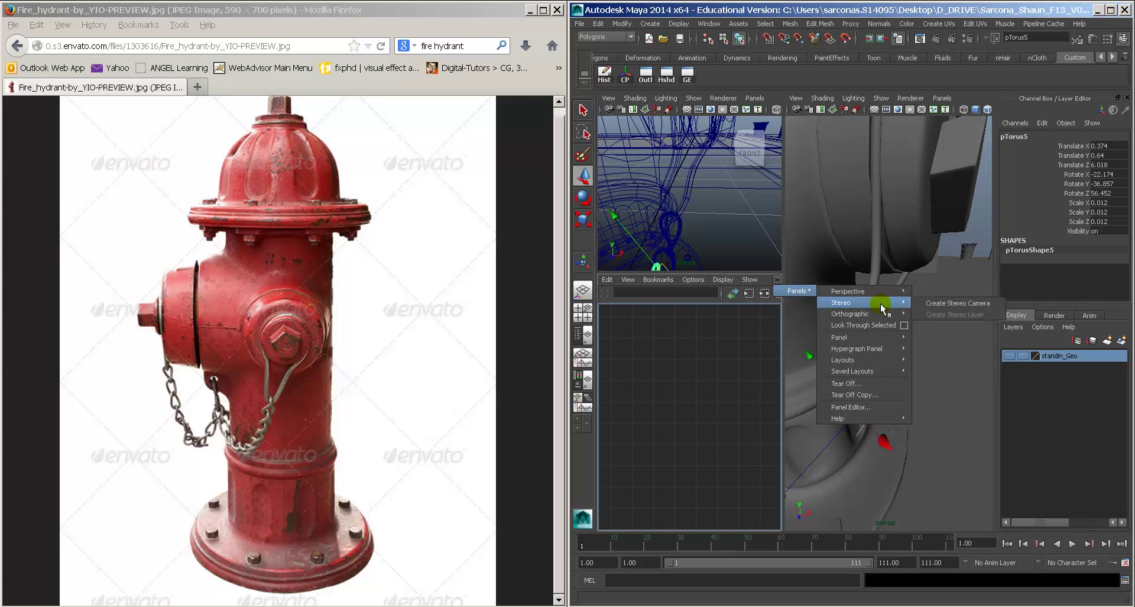
pyautogui.moveTo(896, 317)
pyautogui.click(933, 325)
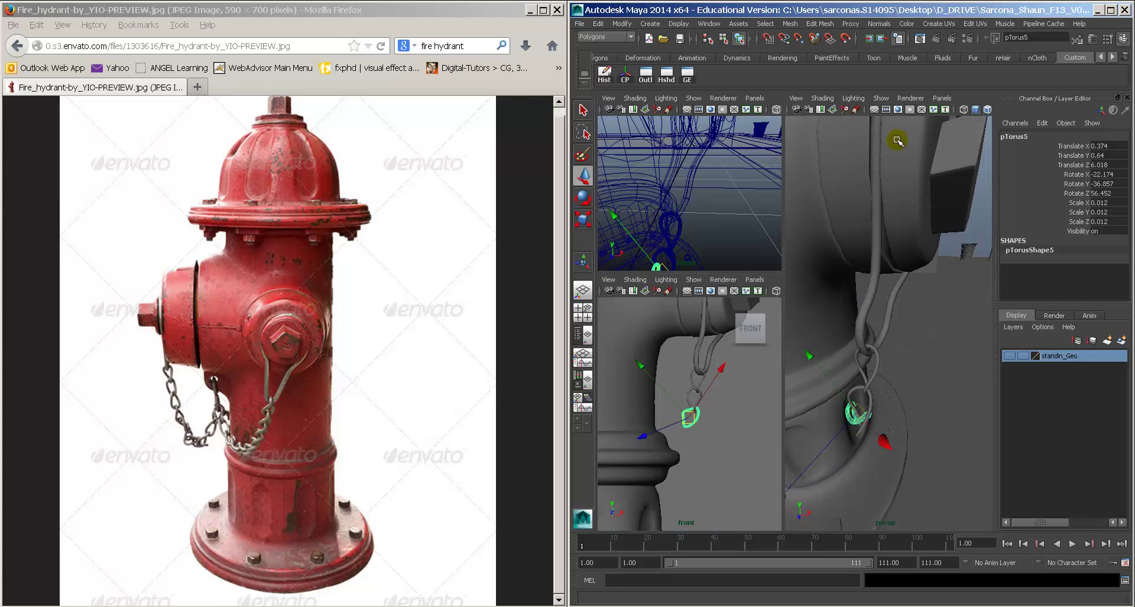
# Step: Show the side view in the large pane and set the perspective view to shaded display
pyautogui.click(942, 98)
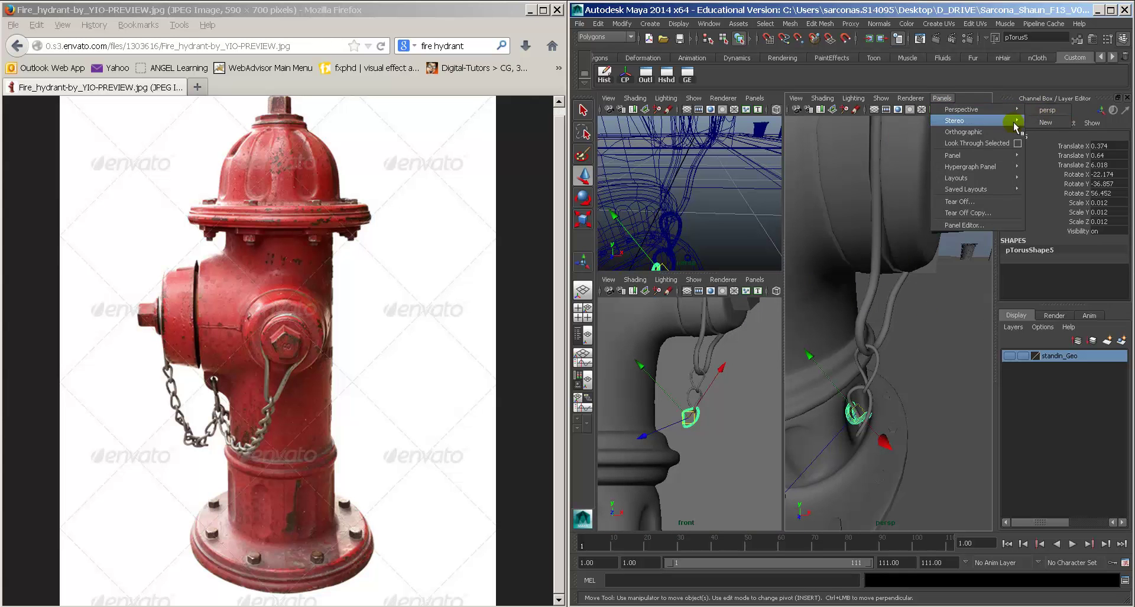
pyautogui.moveTo(1016, 137)
pyautogui.click(1048, 155)
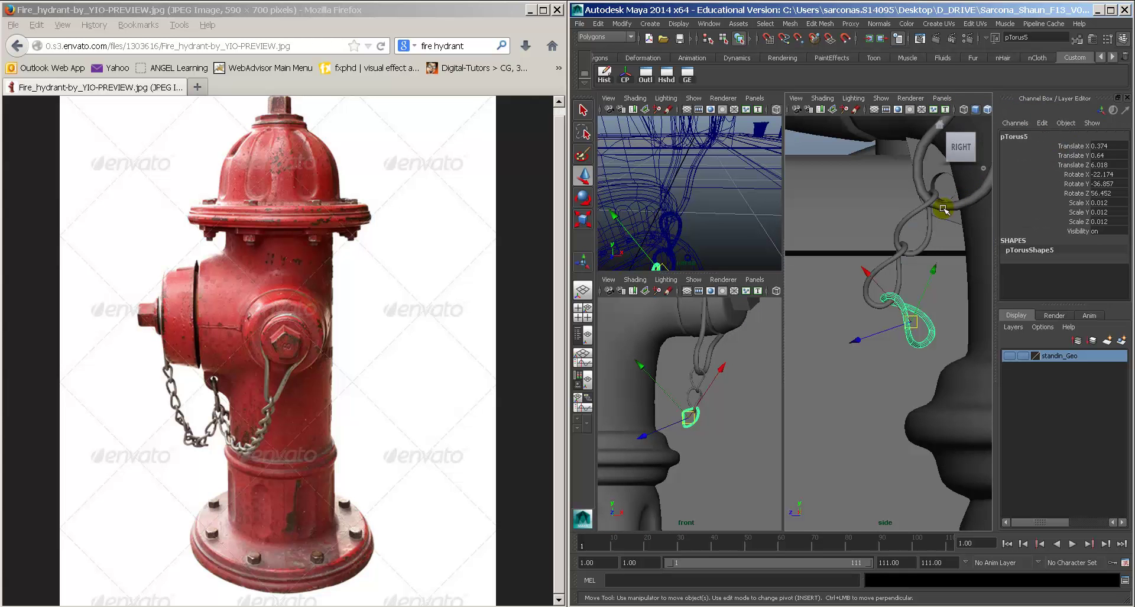
pyautogui.press('5')
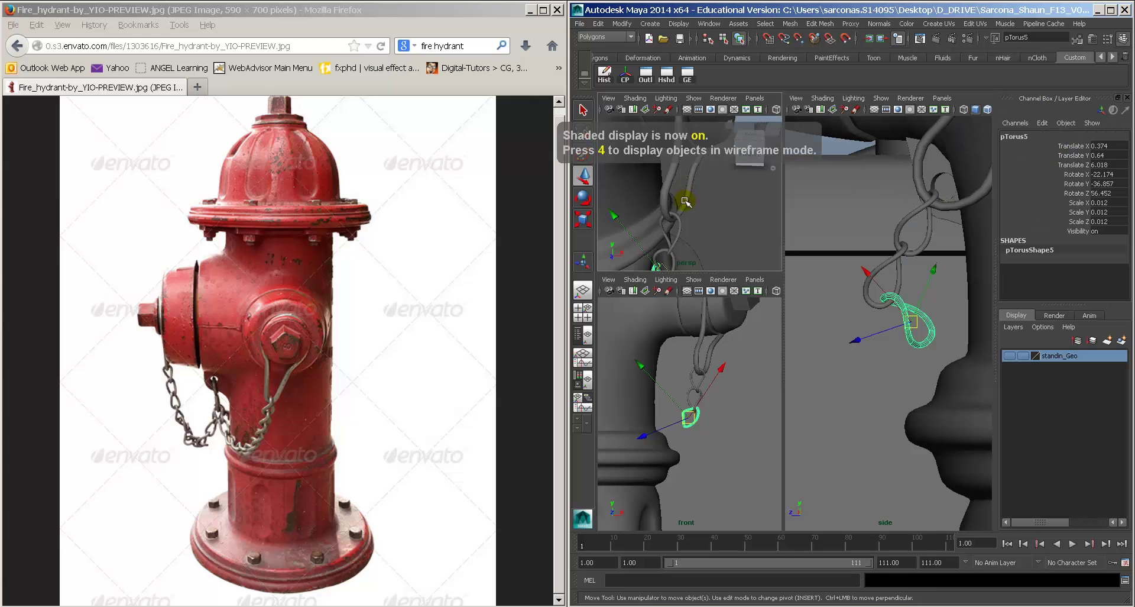
# Step: Examine the hydrant and its hanging chain from several angles in the perspective view
pyautogui.keyDown('alt'); pyautogui.moveTo(633, 251); pyautogui.dragTo(692, 187, button='middle'); pyautogui.keyUp('alt')
pyautogui.keyDown('alt'); pyautogui.moveTo(692, 187); pyautogui.dragTo(664, 194, button='right'); pyautogui.keyUp('alt')
pyautogui.keyDown('alt'); pyautogui.moveTo(664, 194); pyautogui.dragTo(680, 227, button='middle'); pyautogui.keyUp('alt')
pyautogui.moveTo(680, 227)
pyautogui.keyDown('alt'); pyautogui.mouseDown()
pyautogui.moveTo(644, 223)
pyautogui.moveTo(735, 221)
pyautogui.moveTo(664, 218)
pyautogui.moveTo(727, 183)
pyautogui.moveTo(714, 183)
pyautogui.mouseUp(); pyautogui.keyUp('alt')
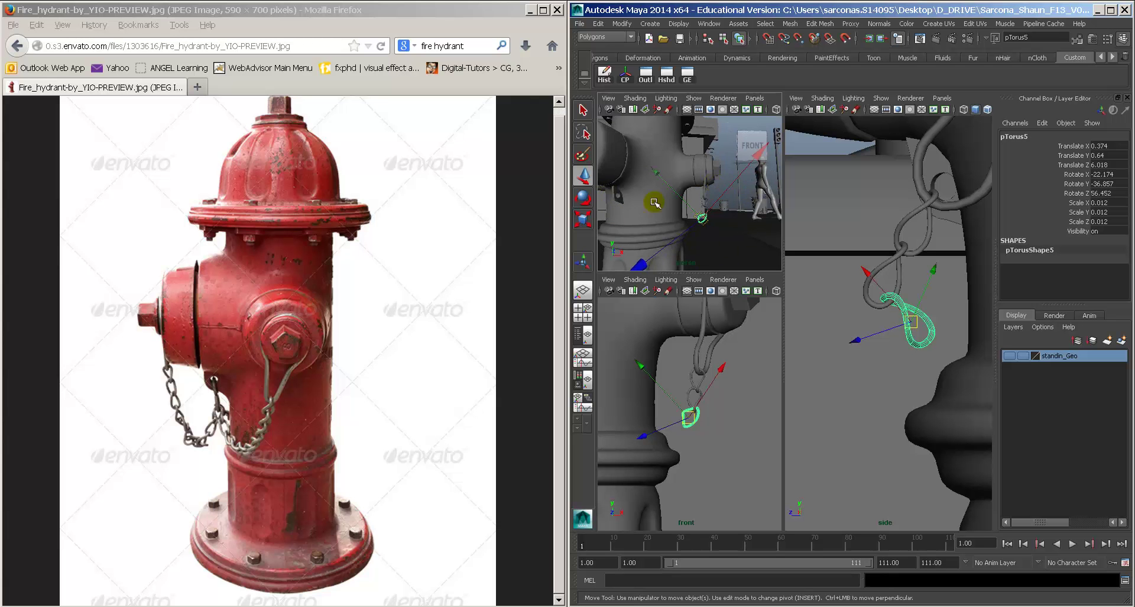
pyautogui.keyDown('alt'); pyautogui.moveTo(654, 202); pyautogui.dragTo(623, 187); pyautogui.keyUp('alt')
pyautogui.keyDown('alt'); pyautogui.moveTo(695, 203); pyautogui.dragTo(661, 199); pyautogui.keyUp('alt')
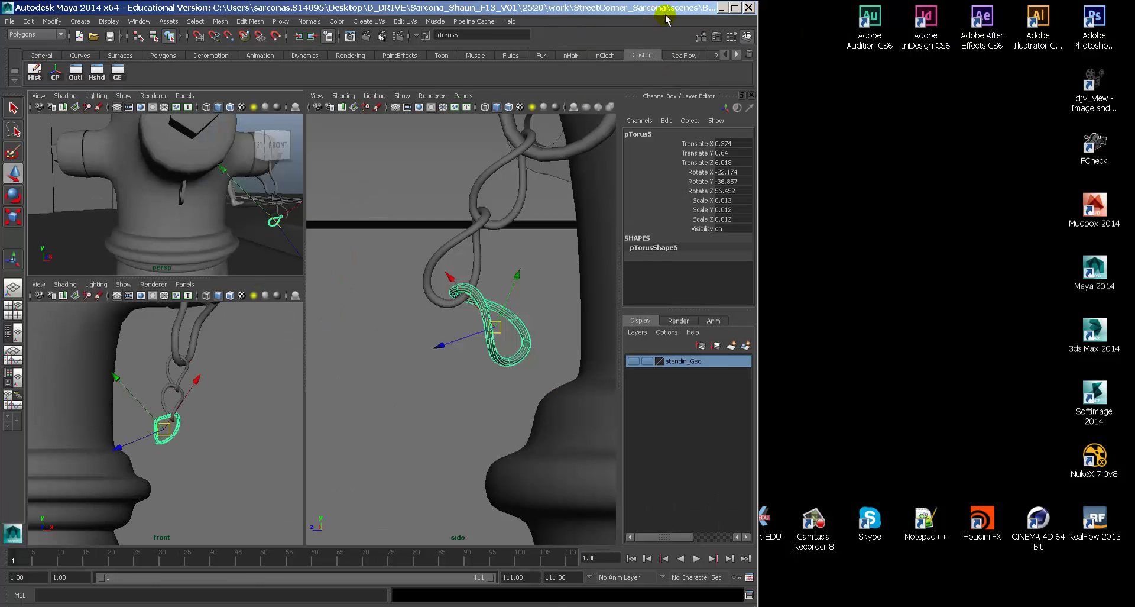
# Step: Maximize the Maya window and show a single full-size perspective view of the hydrant in the street scene
pyautogui.doubleClick(667, 12)
pyautogui.keyDown('alt'); pyautogui.moveTo(840, 245); pyautogui.dragTo(770, 248, button='right'); pyautogui.keyUp('alt')
pyautogui.press('space')
pyautogui.click(749, 248)
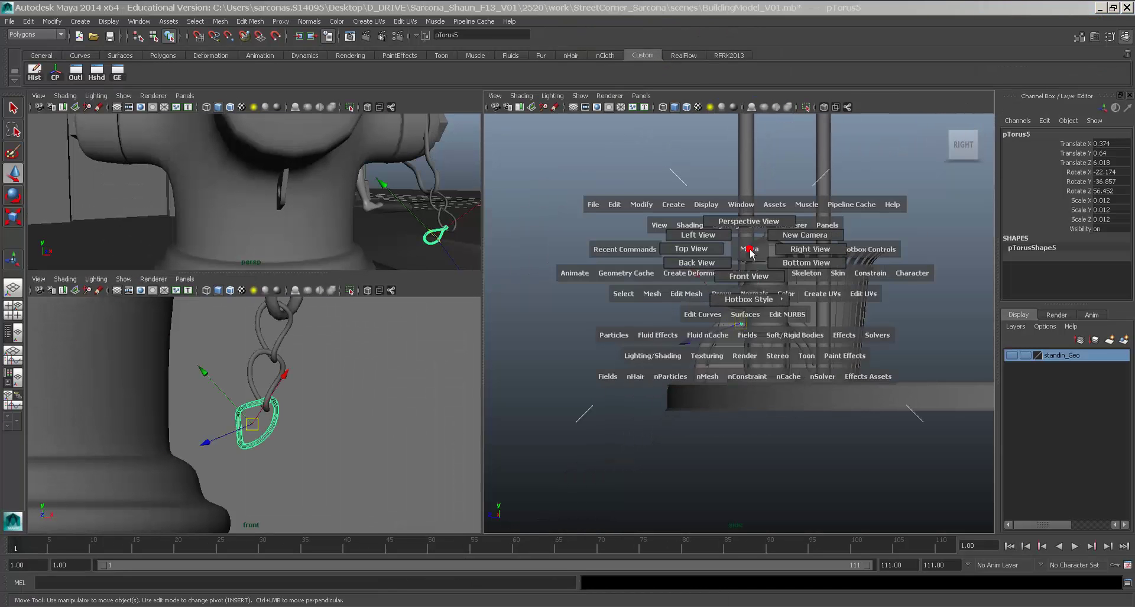
pyautogui.moveTo(750, 249); pyautogui.dragTo(722, 272)
pyautogui.press('f')
pyautogui.press('space')
pyautogui.keyDown('alt'); pyautogui.moveTo(721, 269); pyautogui.dragTo(609, 257, button='right'); pyautogui.keyUp('alt')
pyautogui.keyDown('alt'); pyautogui.moveTo(692, 254); pyautogui.dragTo(540, 251, button='right'); pyautogui.keyUp('alt')
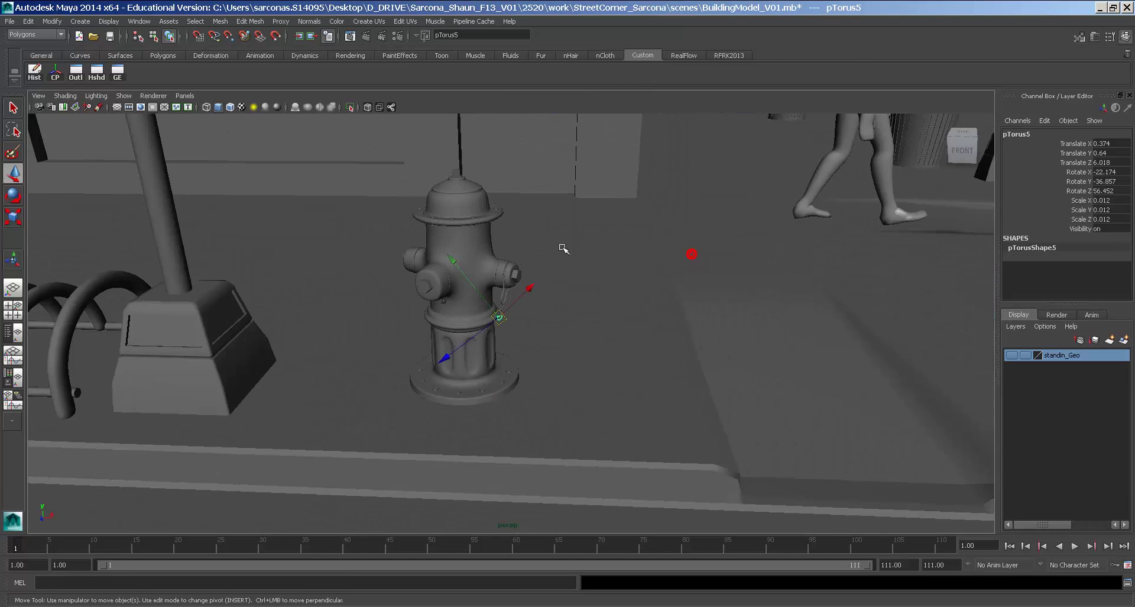
# Step: Select the cylinder at the head of the street lamp beside the bike rack and frame it in the view
pyautogui.keyDown('alt'); pyautogui.moveTo(561, 248); pyautogui.dragTo(634, 325, button='middle'); pyautogui.keyUp('alt')
pyautogui.keyDown('alt'); pyautogui.moveTo(757, 344); pyautogui.dragTo(629, 324, button='right'); pyautogui.keyUp('alt')
pyautogui.keyDown('alt'); pyautogui.moveTo(729, 321); pyautogui.dragTo(624, 309, button='right'); pyautogui.keyUp('alt')
pyautogui.keyDown('alt'); pyautogui.moveTo(635, 314); pyautogui.dragTo(623, 302); pyautogui.keyUp('alt')
pyautogui.keyDown('alt'); pyautogui.moveTo(627, 305); pyautogui.dragTo(532, 323, button='right'); pyautogui.keyUp('alt')
pyautogui.keyDown('alt'); pyautogui.moveTo(536, 328); pyautogui.dragTo(495, 402, button='middle'); pyautogui.keyUp('alt')
pyautogui.keyDown('alt'); pyautogui.moveTo(547, 401); pyautogui.dragTo(492, 400, button='right'); pyautogui.keyUp('alt')
pyautogui.keyDown('alt'); pyautogui.moveTo(550, 342); pyautogui.dragTo(536, 361); pyautogui.keyUp('alt')
pyautogui.click(404, 235)
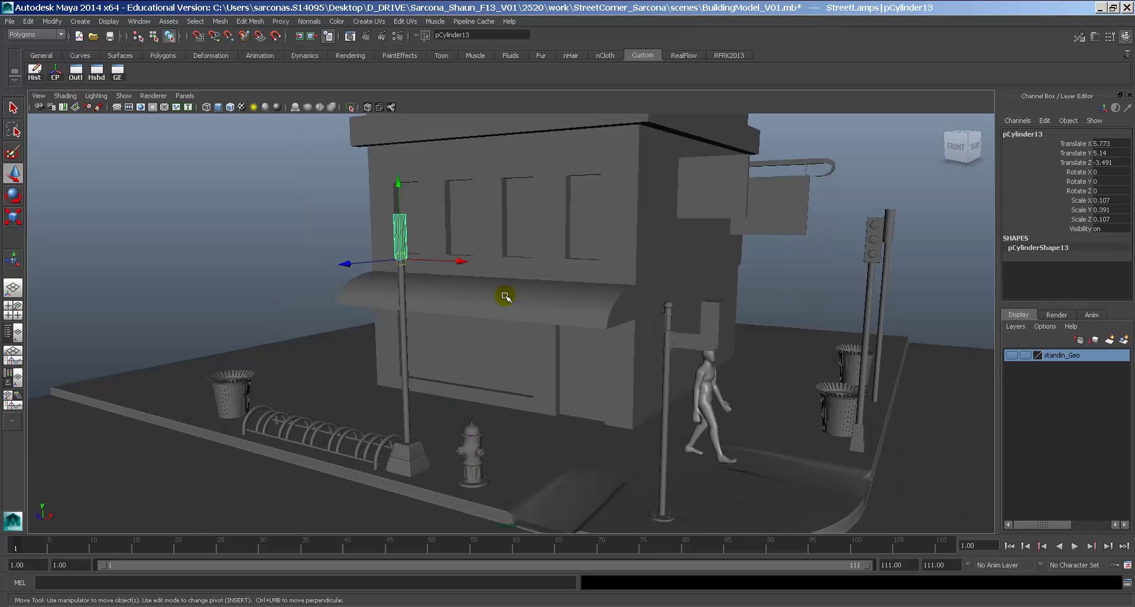
pyautogui.press('f')
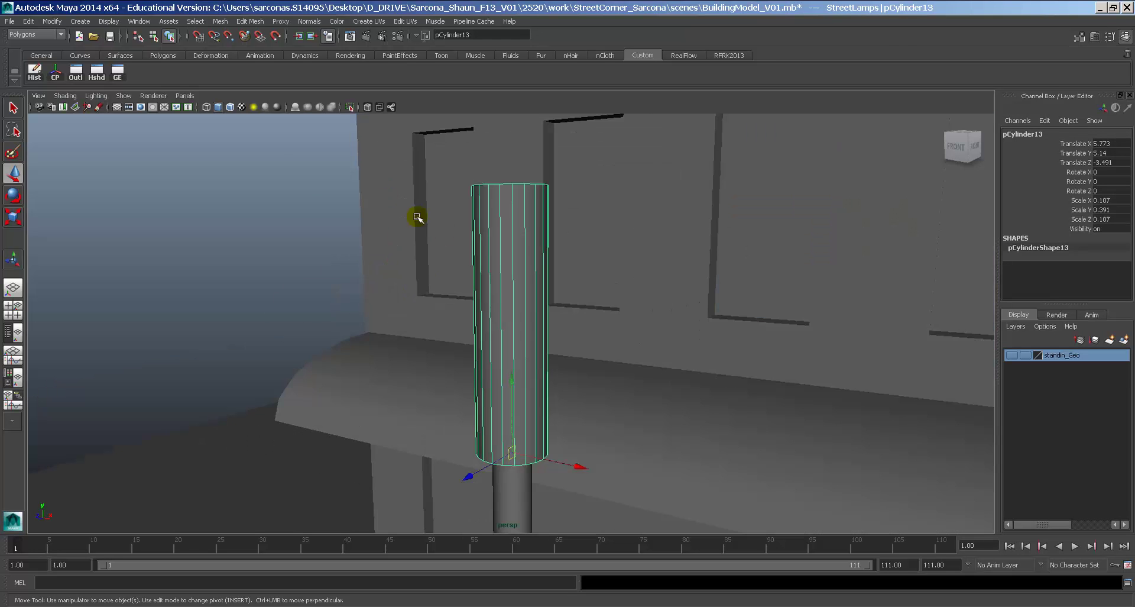
pyautogui.keyDown('alt'); pyautogui.moveTo(487, 239); pyautogui.dragTo(562, 273); pyautogui.keyUp('alt')
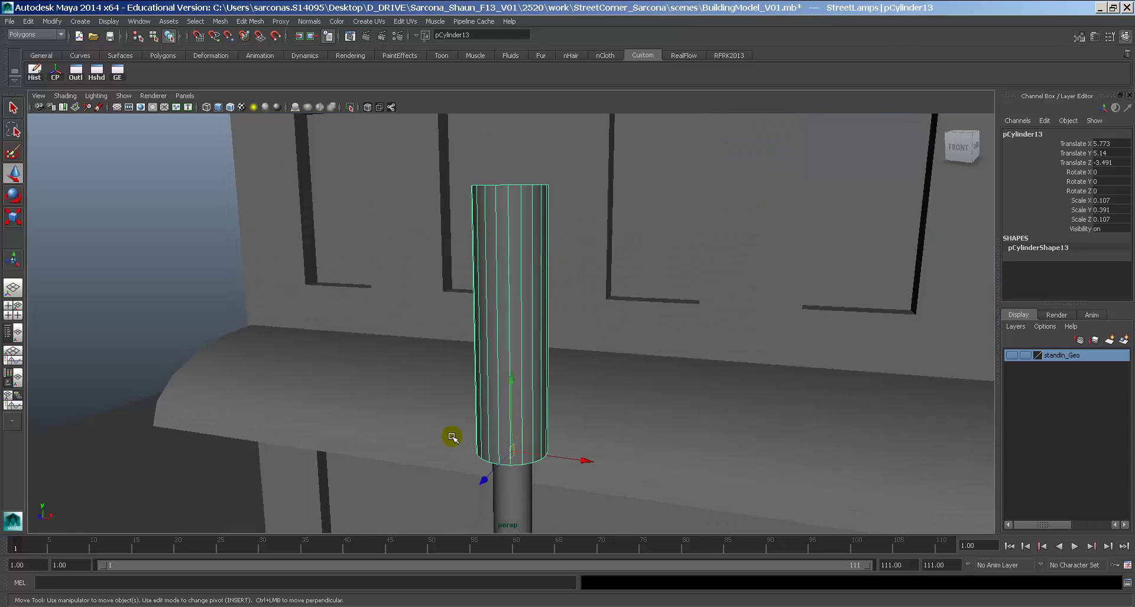
# Step: Switch to Firefox, search Google Images for "street lamps" and open the original image of the antique street lights photo
pyautogui.click(436, 606)
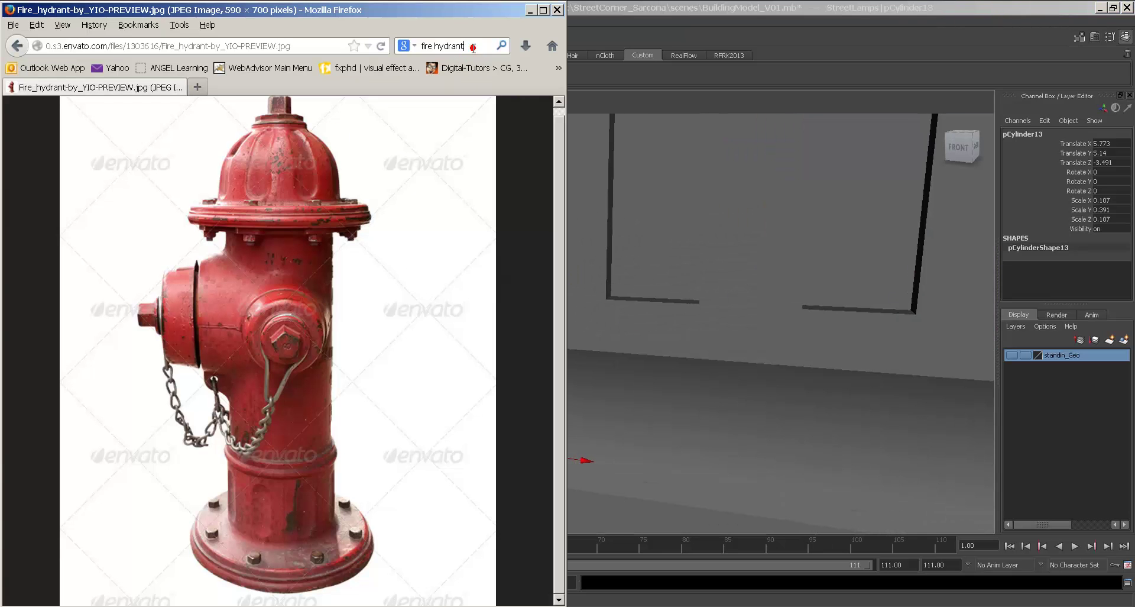
pyautogui.write('street lamps')
pyautogui.press('Return')
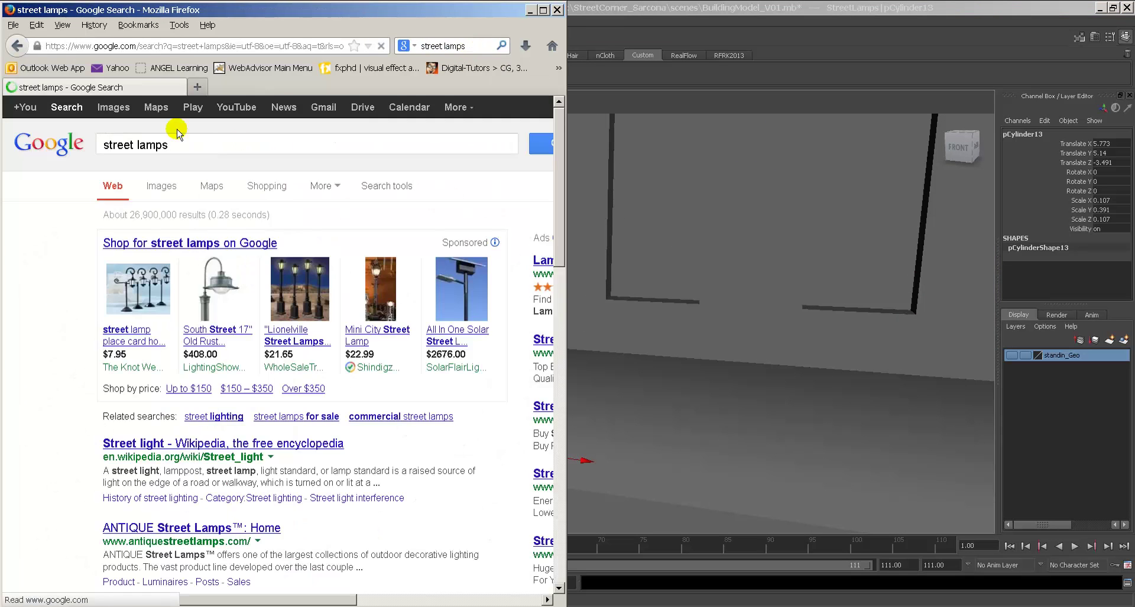
pyautogui.click(121, 118)
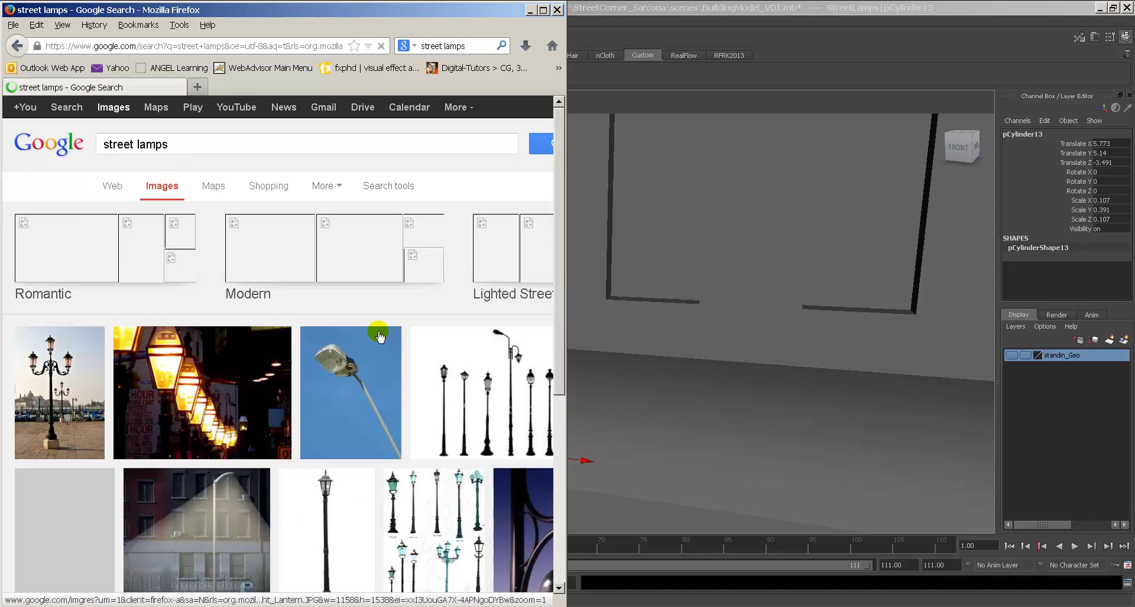
pyautogui.scroll(-3, 105, 272)
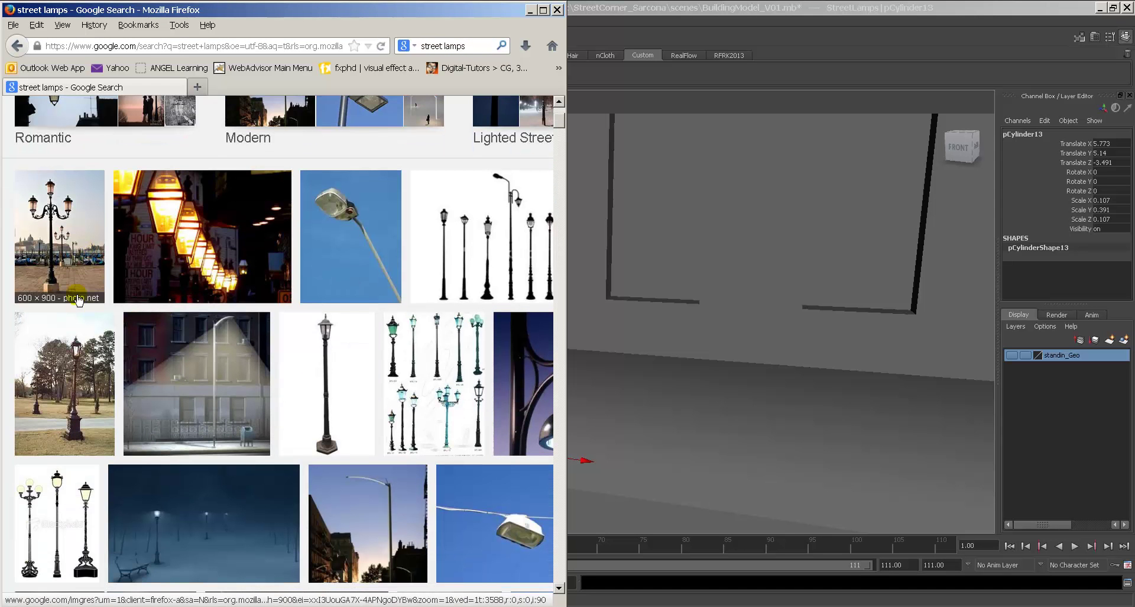
pyautogui.click(84, 367)
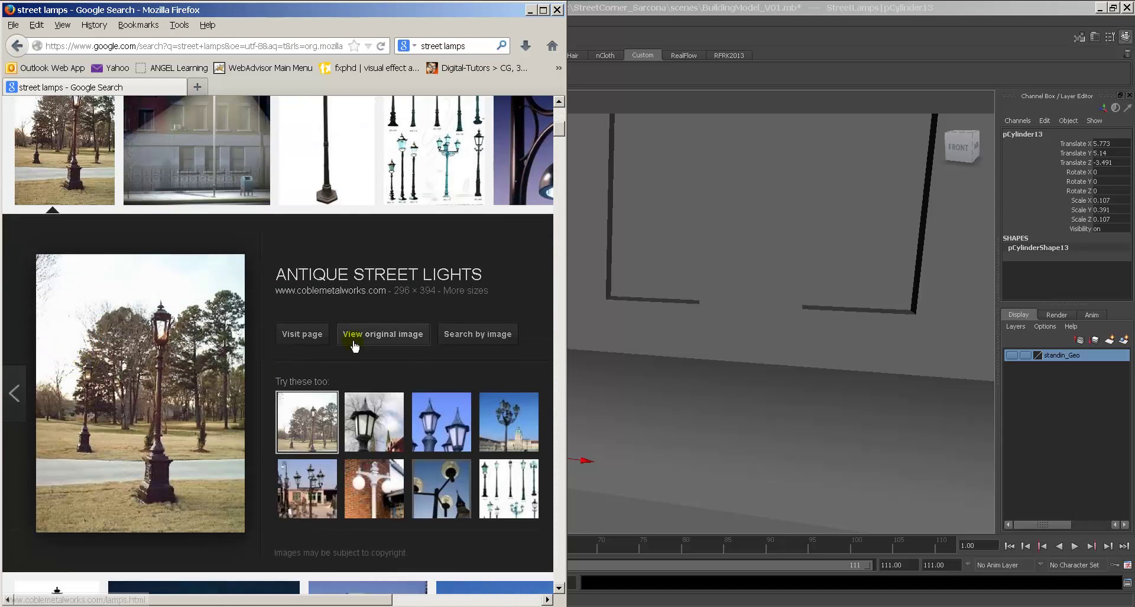
pyautogui.click(354, 346)
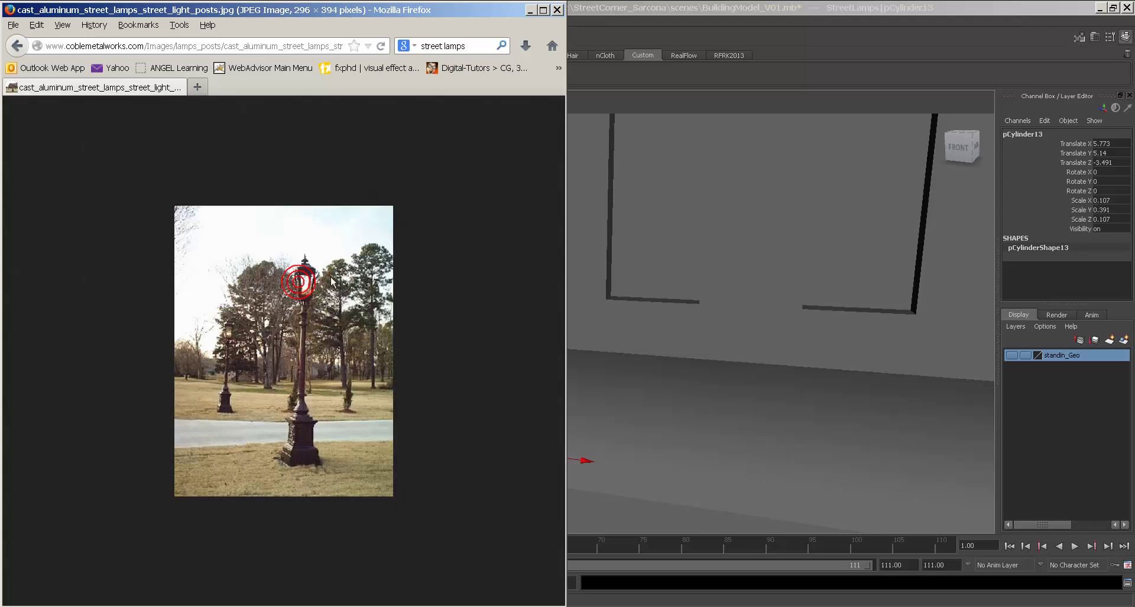
# Step: Return to Maya, create a polygon cube and scale it to about 0.26 near the top of the street lamp
pyautogui.hotkey('alt', 'Tab')
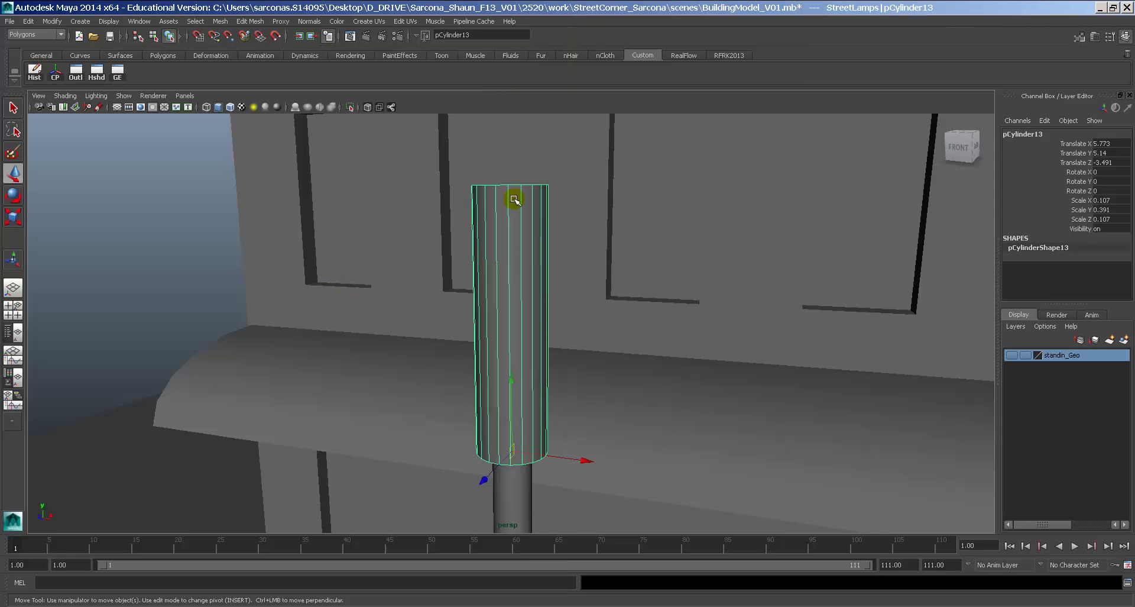
pyautogui.click(80, 21)
pyautogui.moveTo(113, 51)
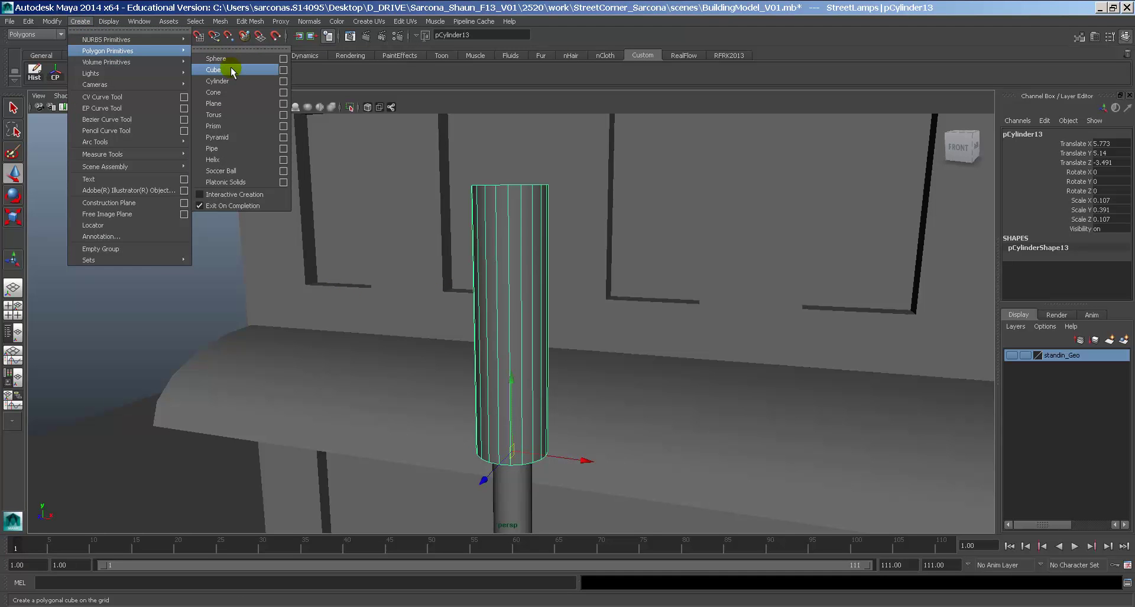
pyautogui.click(214, 69)
pyautogui.keyDown('alt'); pyautogui.moveTo(520, 284); pyautogui.dragTo(525, 239); pyautogui.keyUp('alt')
pyautogui.moveTo(516, 212); pyautogui.dragTo(507, 211, button='middle')
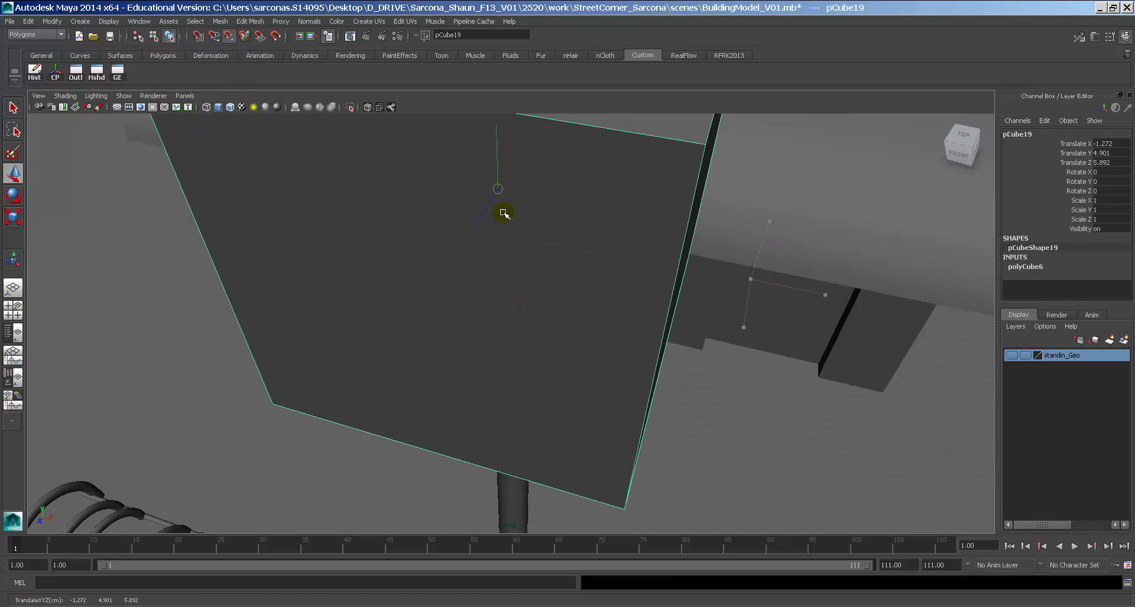
pyautogui.press('4')
pyautogui.moveTo(457, 256)
pyautogui.mouseDown(button='middle')
pyautogui.moveTo(411, 242)
pyautogui.moveTo(481, 248)
pyautogui.mouseUp(button='middle')
pyautogui.press('5')
pyautogui.moveTo(481, 248)
pyautogui.keyDown('alt'); pyautogui.mouseDown()
pyautogui.moveTo(555, 256)
pyautogui.moveTo(469, 256)
pyautogui.mouseUp(); pyautogui.keyUp('alt')
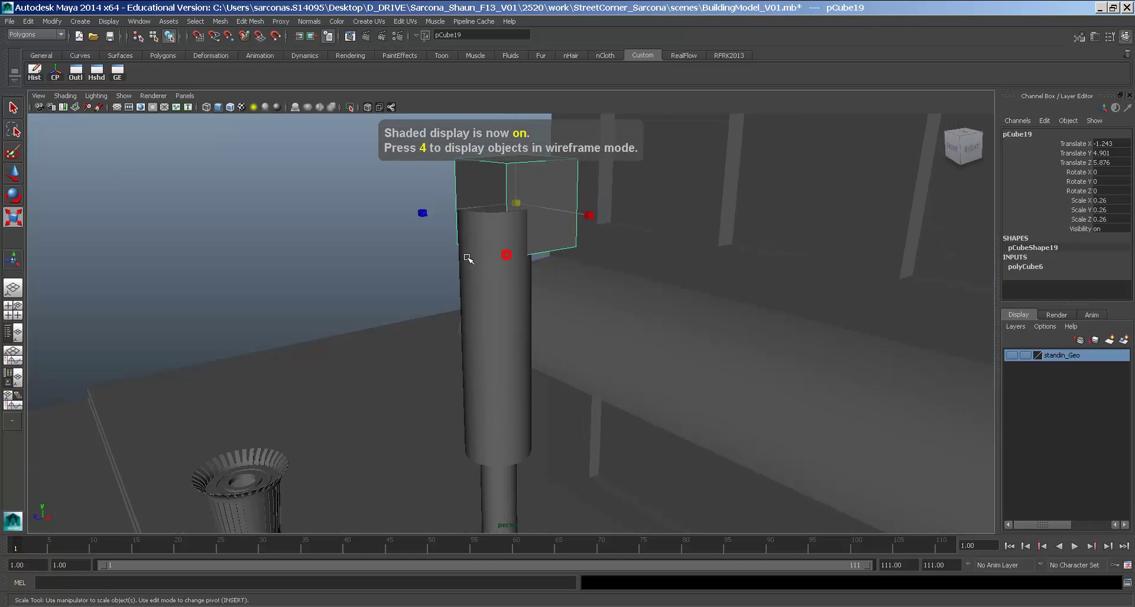
# Step: Center the cube around the lamp head at about -1.203, 4.557, 5.976, scale it to about 0.373 and stretch its height to 0.79
pyautogui.press('w')
pyautogui.moveTo(483, 204); pyautogui.dragTo(457, 208)
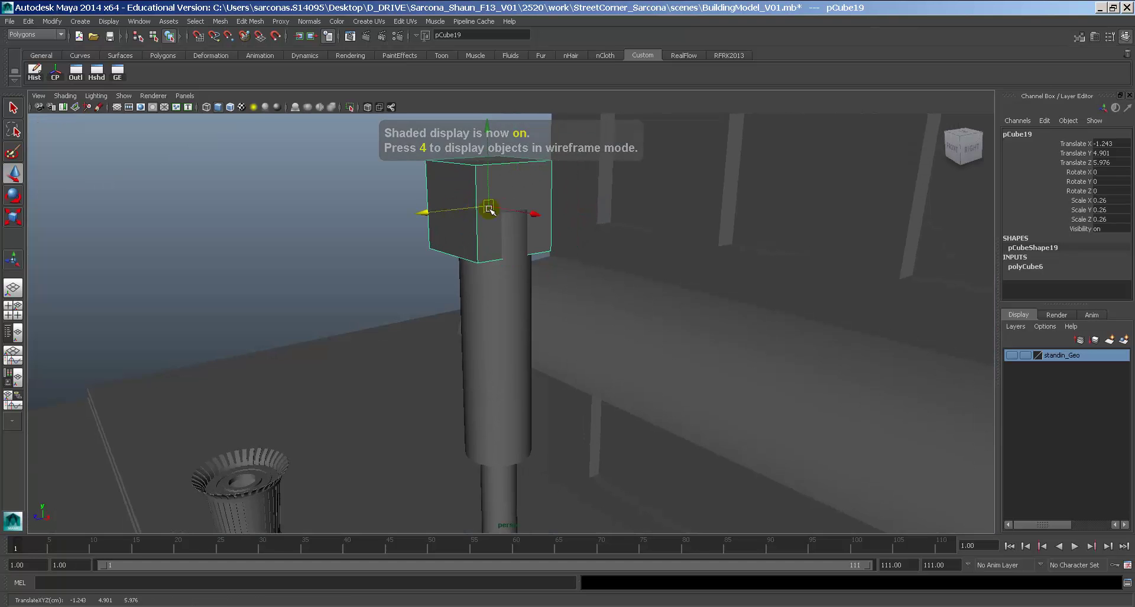
pyautogui.moveTo(525, 213); pyautogui.dragTo(519, 245)
pyautogui.press('r')
pyautogui.moveTo(519, 246); pyautogui.dragTo(527, 292, button='middle')
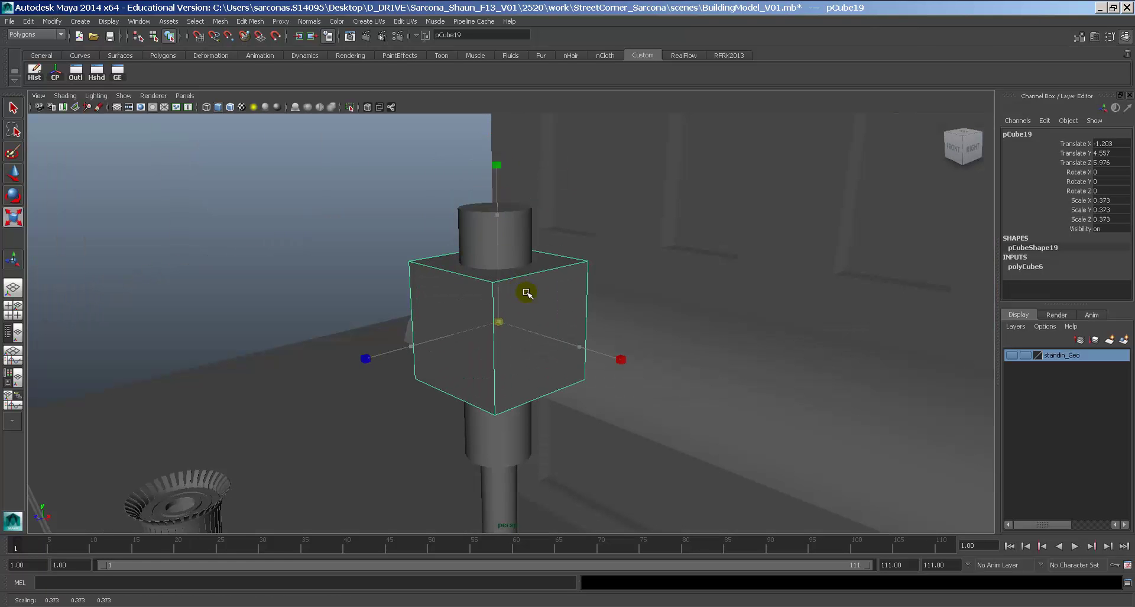
pyautogui.moveTo(498, 203); pyautogui.dragTo(594, 289)
pyautogui.press('w')
# Step: Insert a horizontal edge loop in the upper part of the cube and widen it into a lantern shape, checking the reference photo
pyautogui.moveTo(535, 278); pyautogui.dragTo(524, 277, button='right')
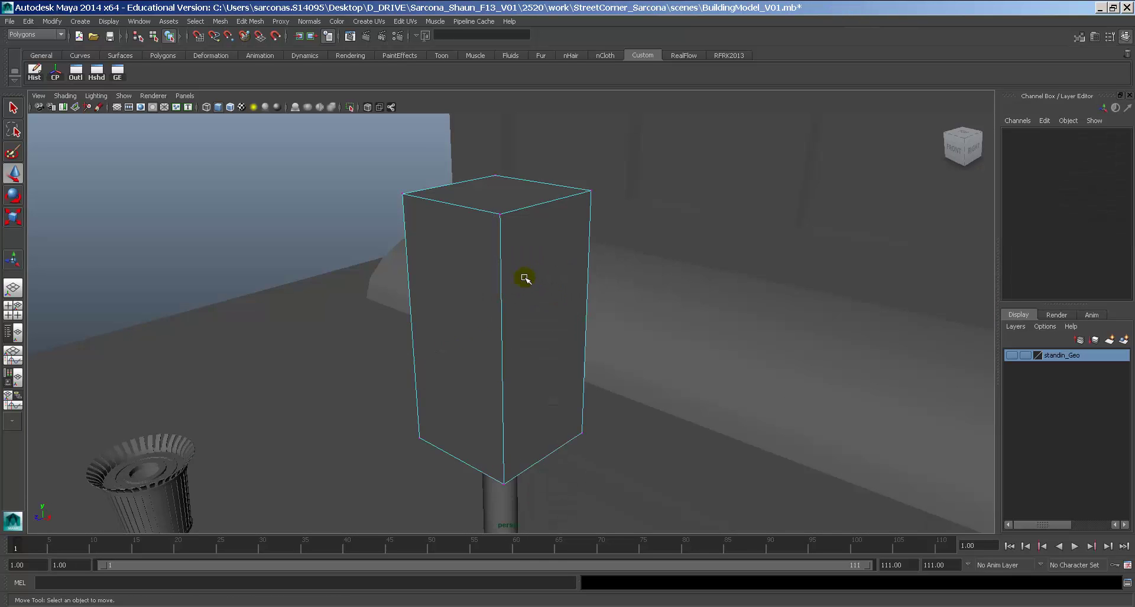
pyautogui.keyDown('alt'); pyautogui.moveTo(524, 277); pyautogui.dragTo(524, 245); pyautogui.keyUp('alt')
pyautogui.click(457, 295)
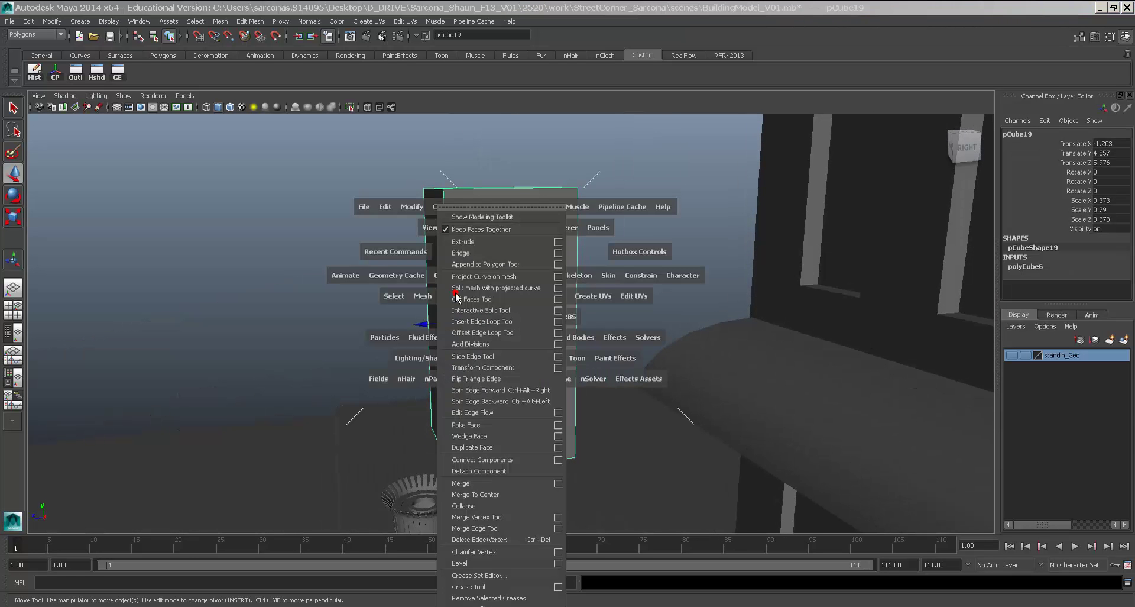
pyautogui.click(477, 322)
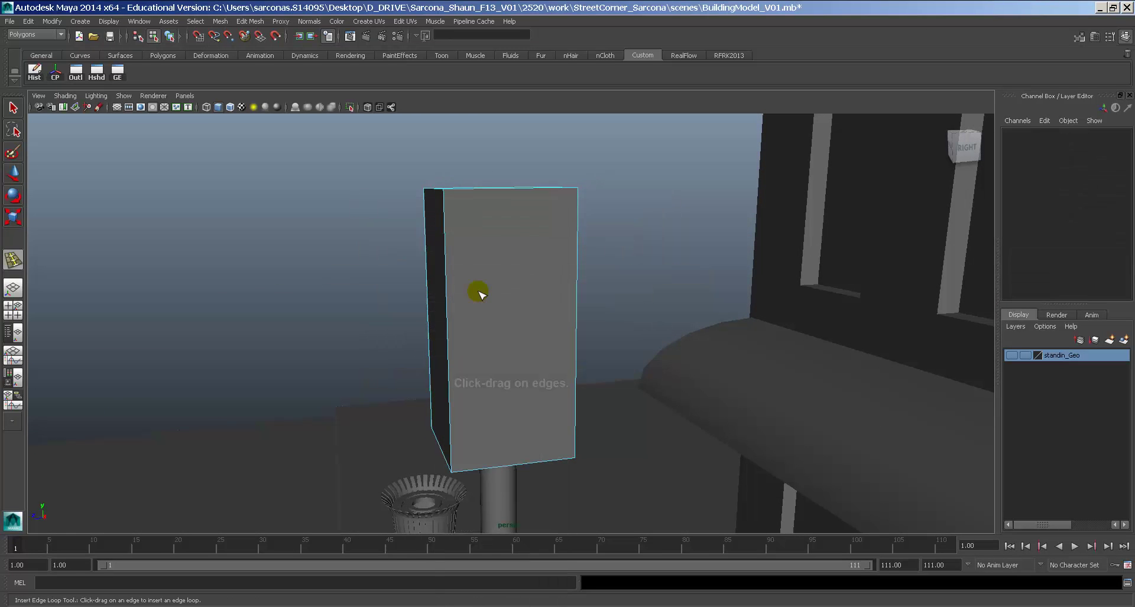
pyautogui.moveTo(444, 237); pyautogui.dragTo(510, 270)
pyautogui.hotkey('alt', 'Tab')
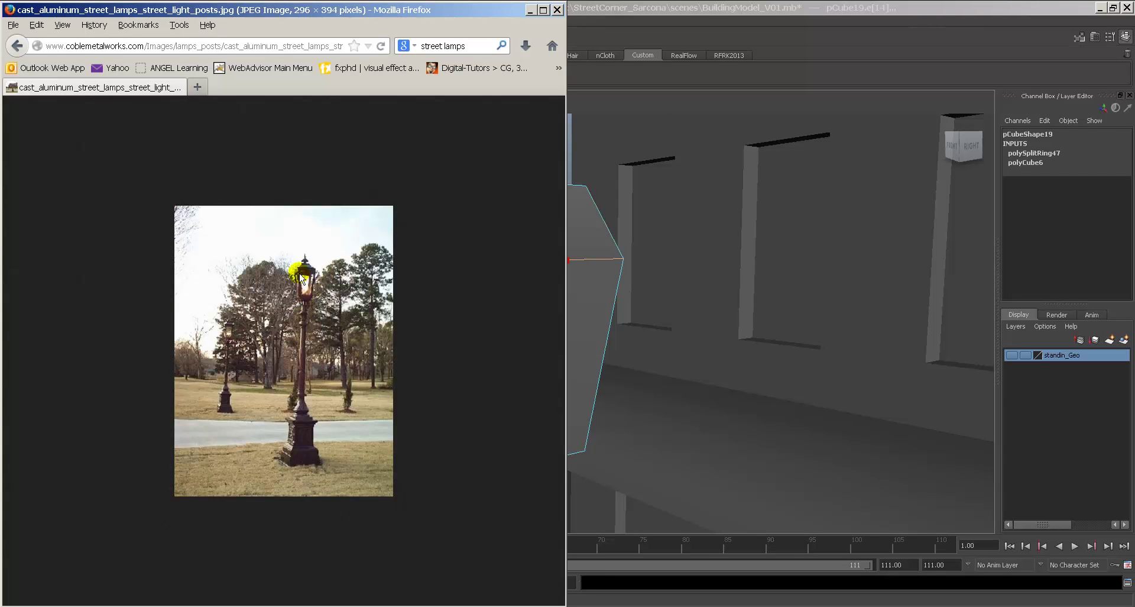
pyautogui.hotkey('alt', 'Tab')
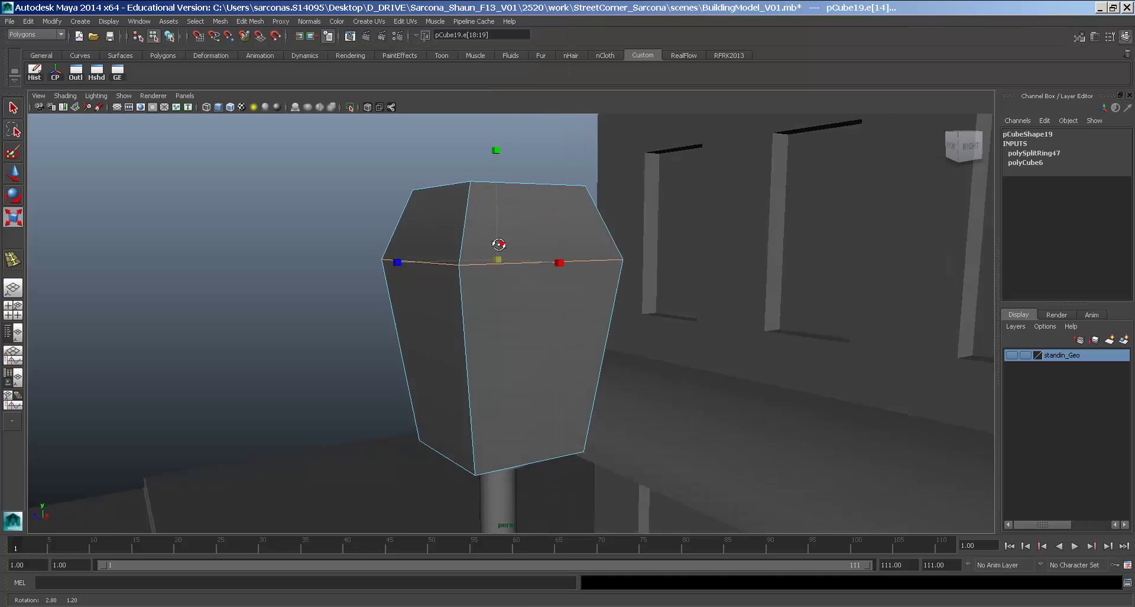
# Step: Select the four lower side faces of the lantern and extrude them with an offset of 0.1
pyautogui.press('F11')
pyautogui.click(552, 314)
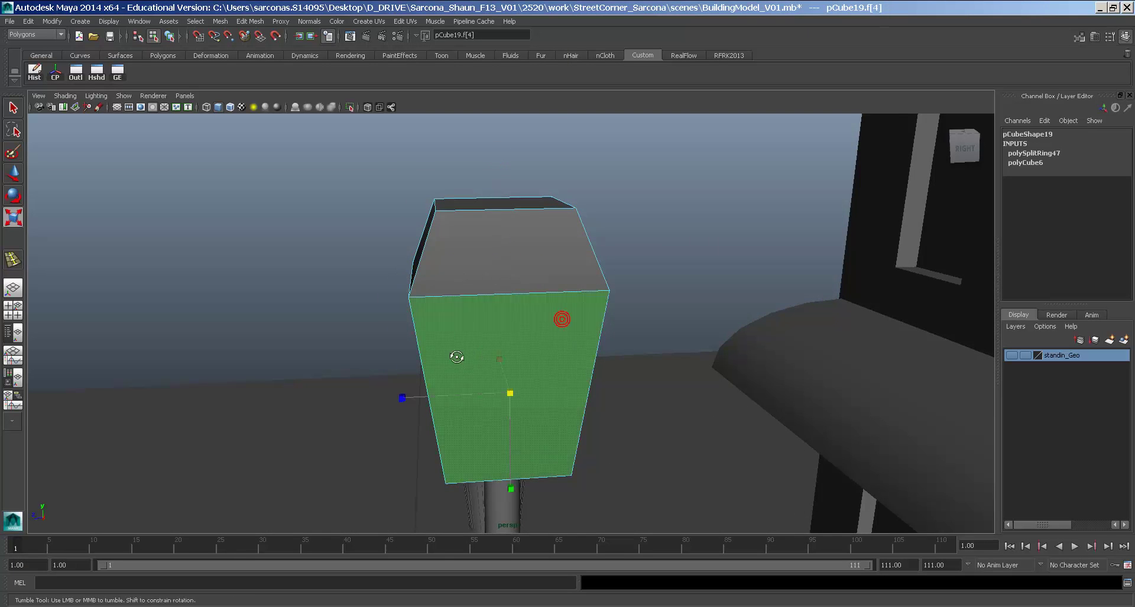
pyautogui.keyDown('alt'); pyautogui.moveTo(455, 350); pyautogui.dragTo(489, 342); pyautogui.keyUp('alt')
pyautogui.keyDown('shift'); pyautogui.click(489, 343); pyautogui.keyUp('shift')
pyautogui.press('space')
pyautogui.moveTo(364, 330); pyautogui.dragTo(423, 240)
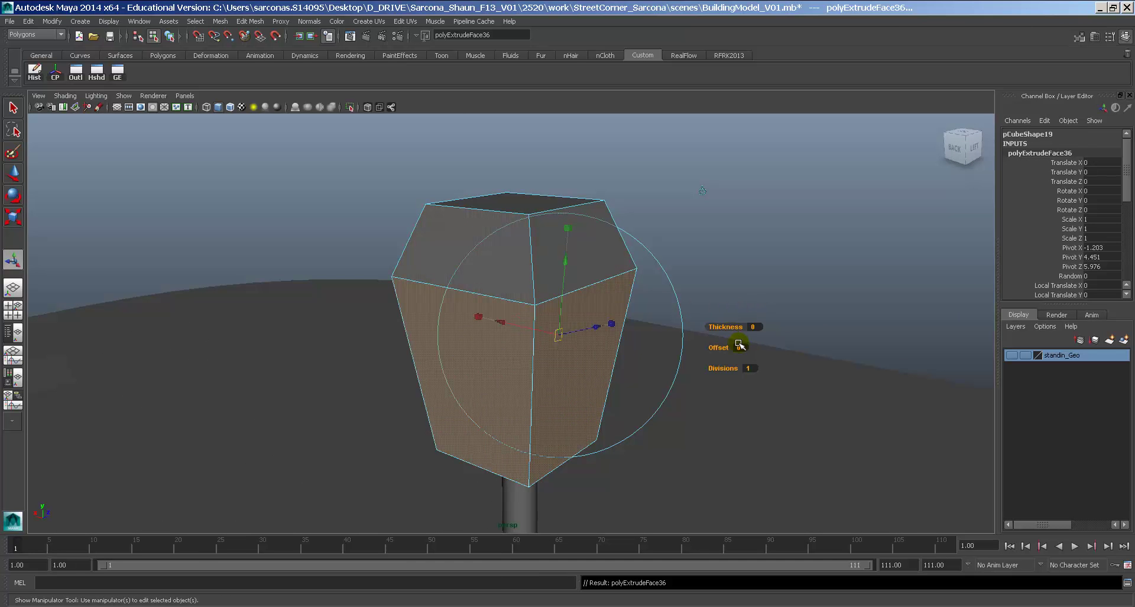
pyautogui.write('0.2')
pyautogui.press('Return')
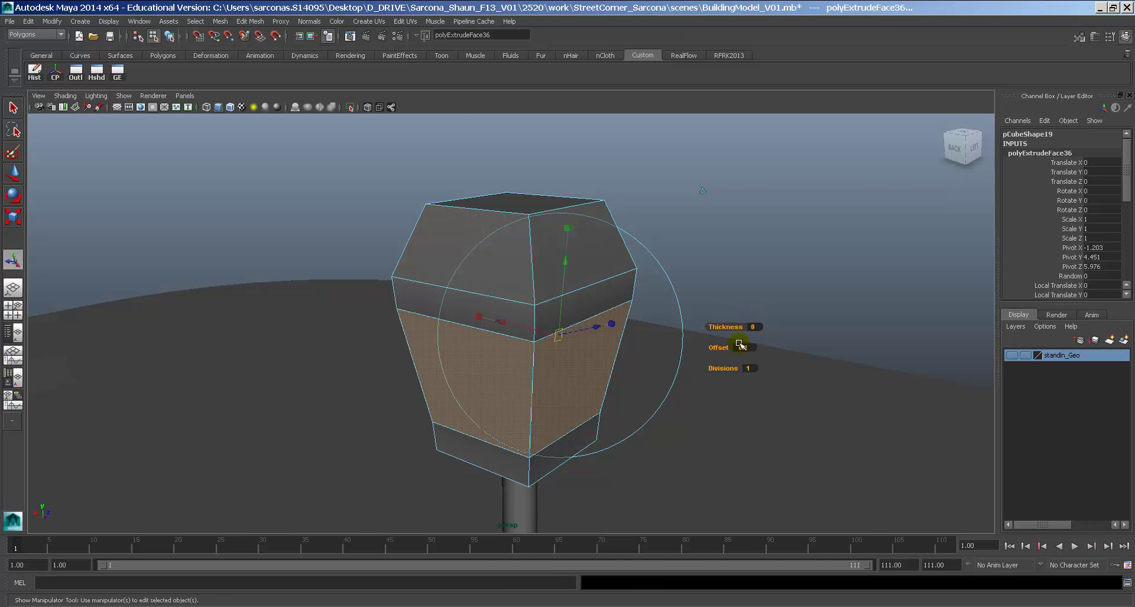
# Step: Turn off Keep Faces Together for the extrusion and set its offset to 0.05 to frame each side panel separately
pyautogui.scroll(-5, 1085, 279)
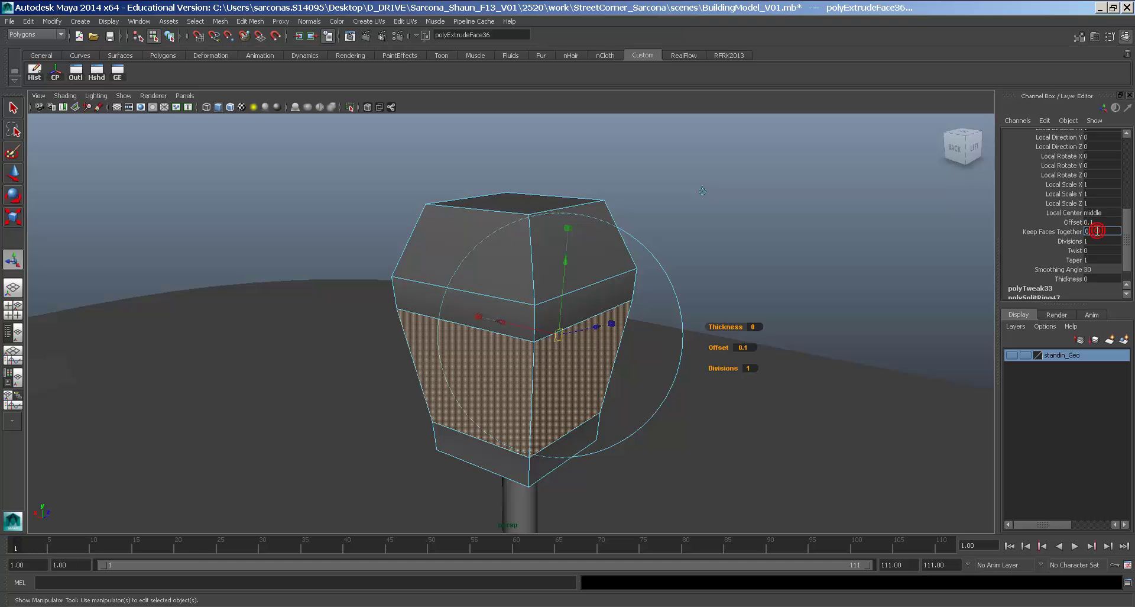
pyautogui.click(1097, 231)
pyautogui.write('0')
pyautogui.press('Return')
pyautogui.click(749, 346)
pyautogui.write('.0')
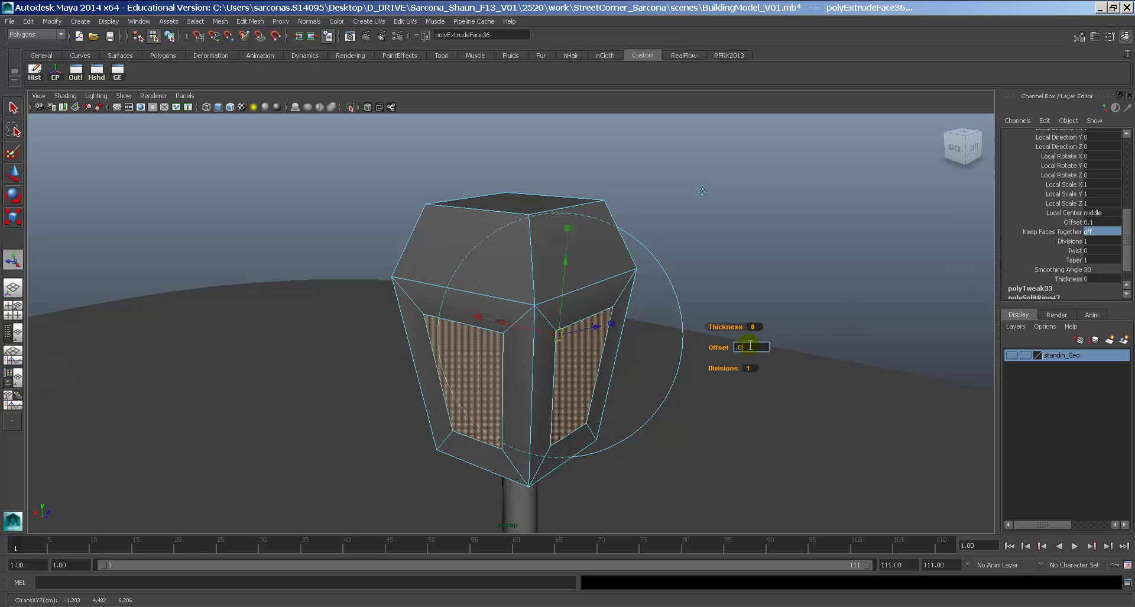
pyautogui.write('5')
pyautogui.press('Return')
# Step: Extrude the four framed panels again, push them slightly inward and return to object mode
pyautogui.keyDown('alt'); pyautogui.moveTo(653, 341); pyautogui.dragTo(436, 331); pyautogui.keyUp('alt')
pyautogui.keyDown('alt'); pyautogui.moveTo(522, 341); pyautogui.dragTo(431, 365); pyautogui.keyUp('alt')
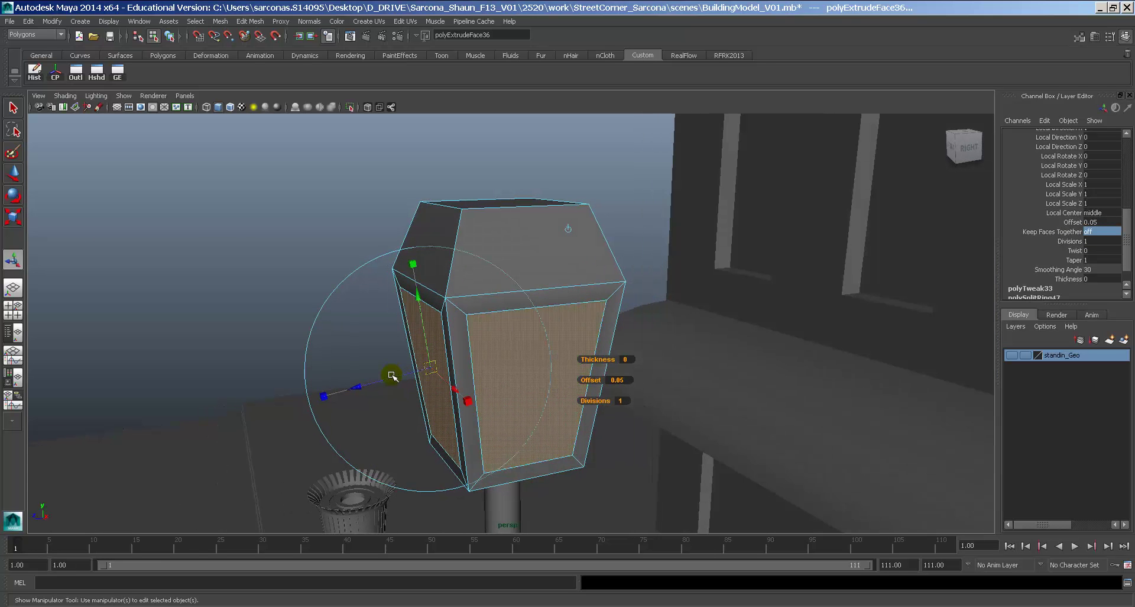
pyautogui.hotkey('ctrl', 'e')
pyautogui.click(385, 383)
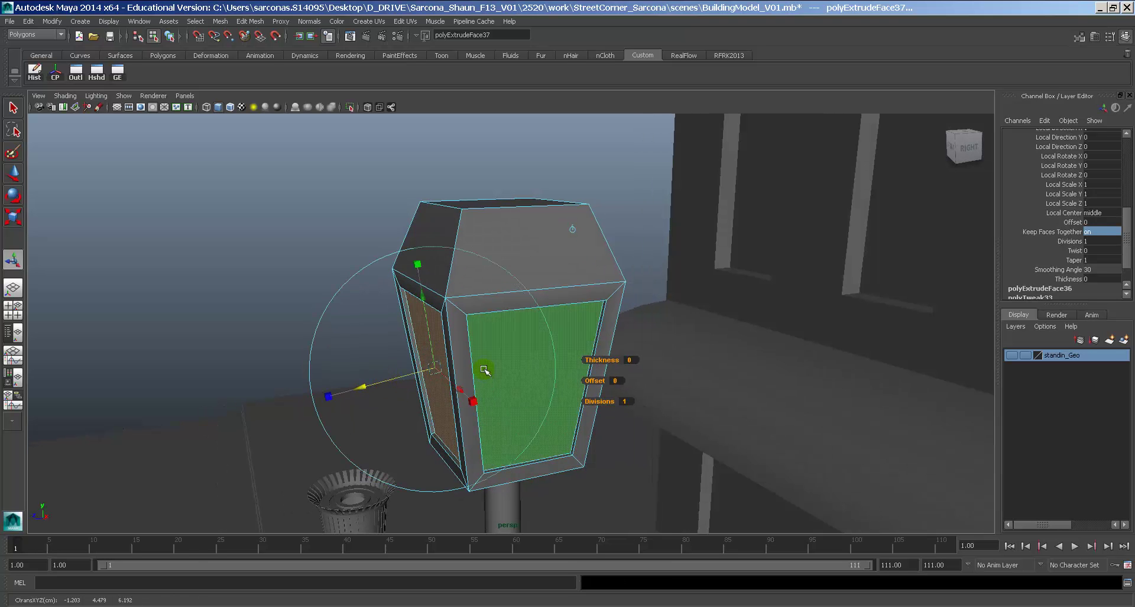
pyautogui.keyDown('alt'); pyautogui.moveTo(386, 383); pyautogui.dragTo(562, 254); pyautogui.keyUp('alt')
pyautogui.press('F8')
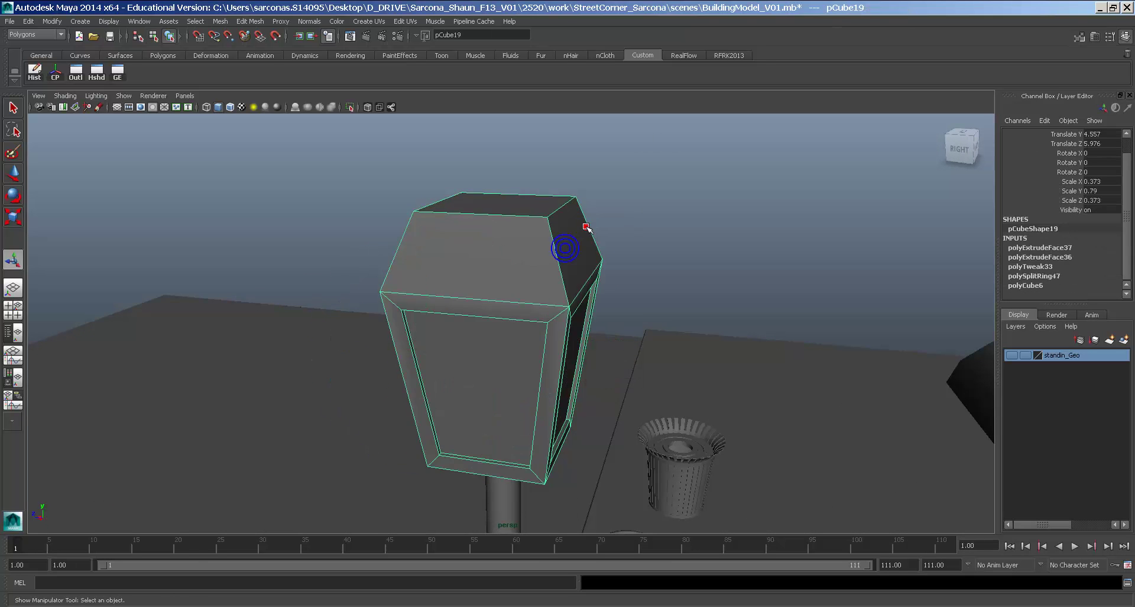
# Step: Switch to Firefox, return to the "street lamps" image results and filter them to large images
pyautogui.hotkey('alt', 'Tab')
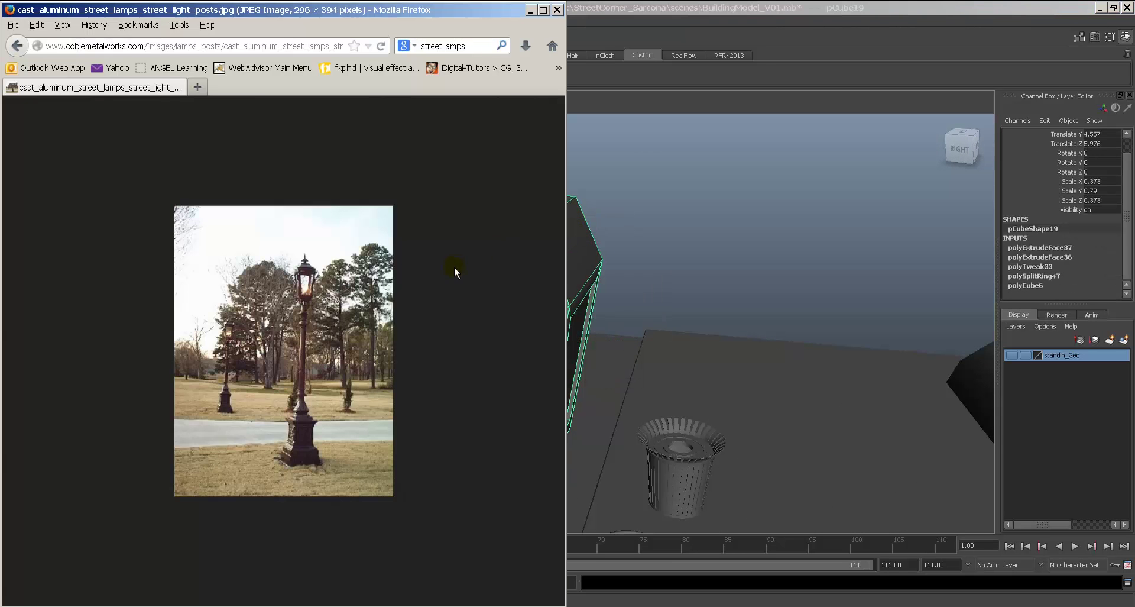
pyautogui.hotkey('alt', 'Left')
pyautogui.scroll(4, 431, 263)
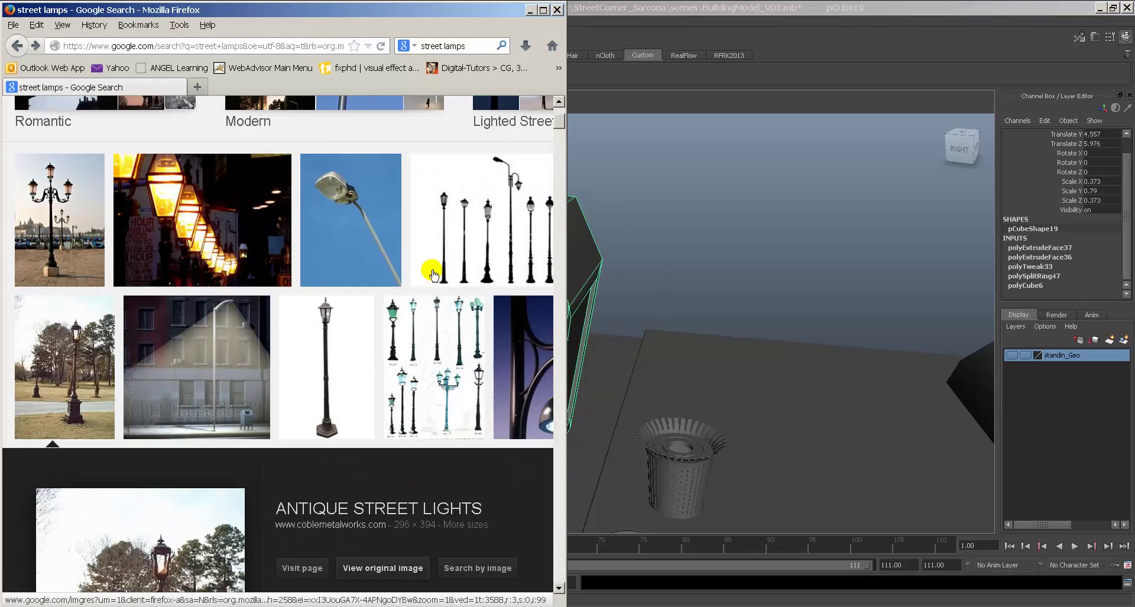
pyautogui.click(451, 316)
pyautogui.scroll(2, 407, 262)
pyautogui.click(406, 262)
pyautogui.scroll(5, 407, 263)
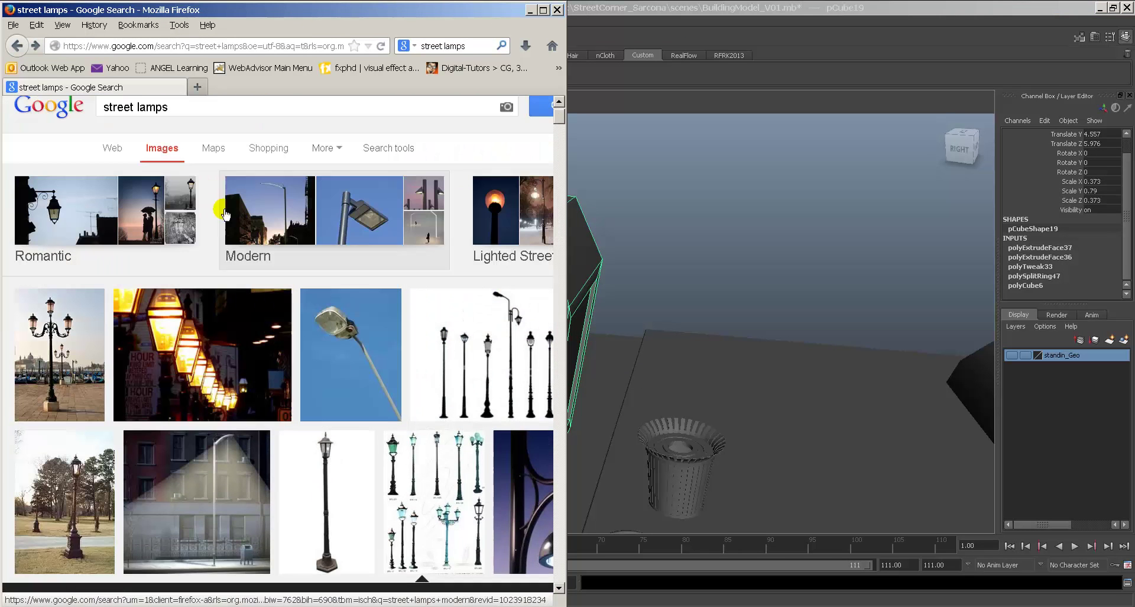
pyautogui.click(389, 186)
pyautogui.click(122, 215)
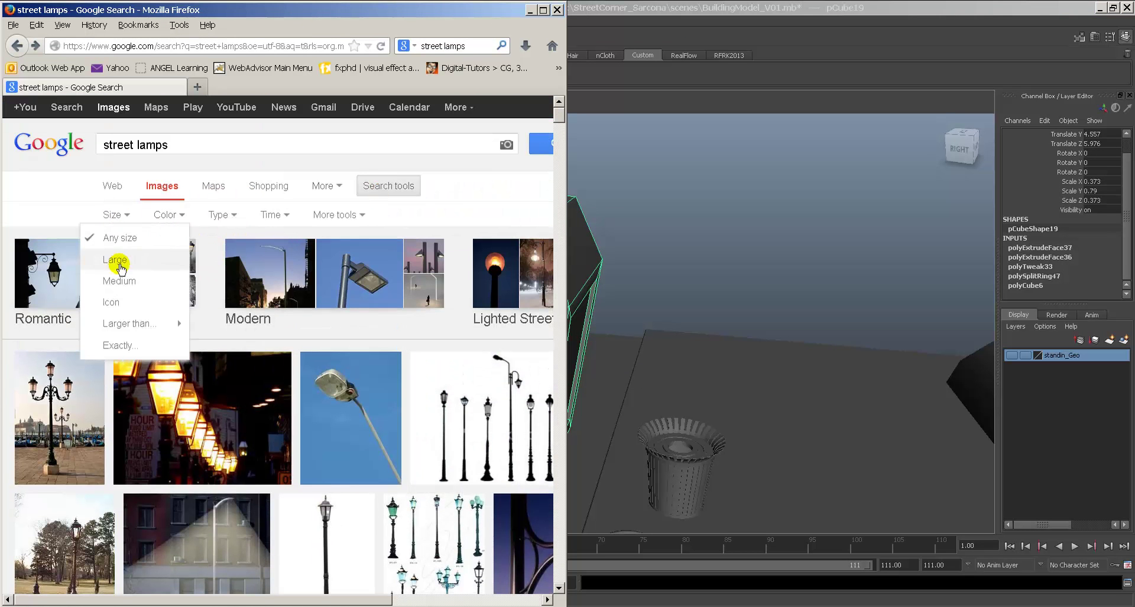
pyautogui.click(116, 262)
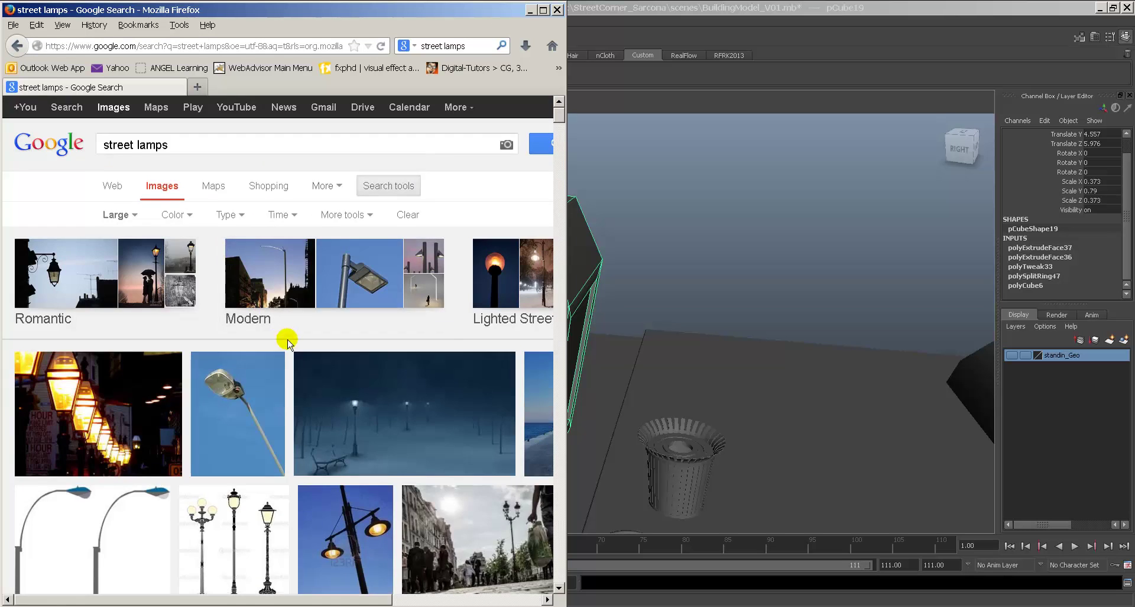
# Step: Examine the Floor street lamps illustration, then preview the Aomi Street Lamps photo as the lantern reference
pyautogui.scroll(-3, 278, 334)
pyautogui.click(267, 332)
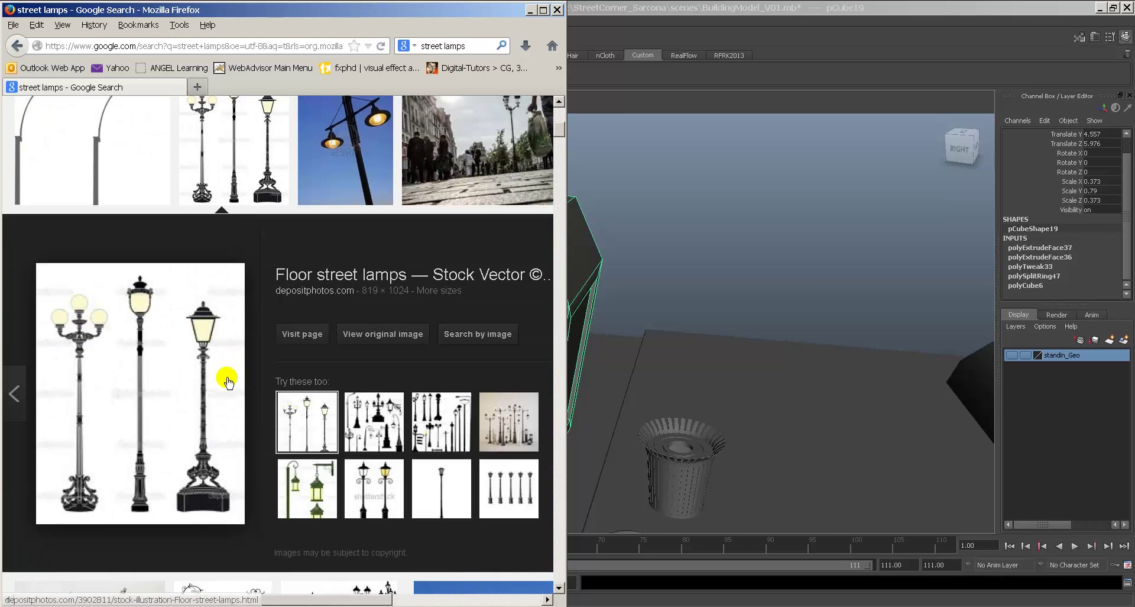
pyautogui.click(199, 341)
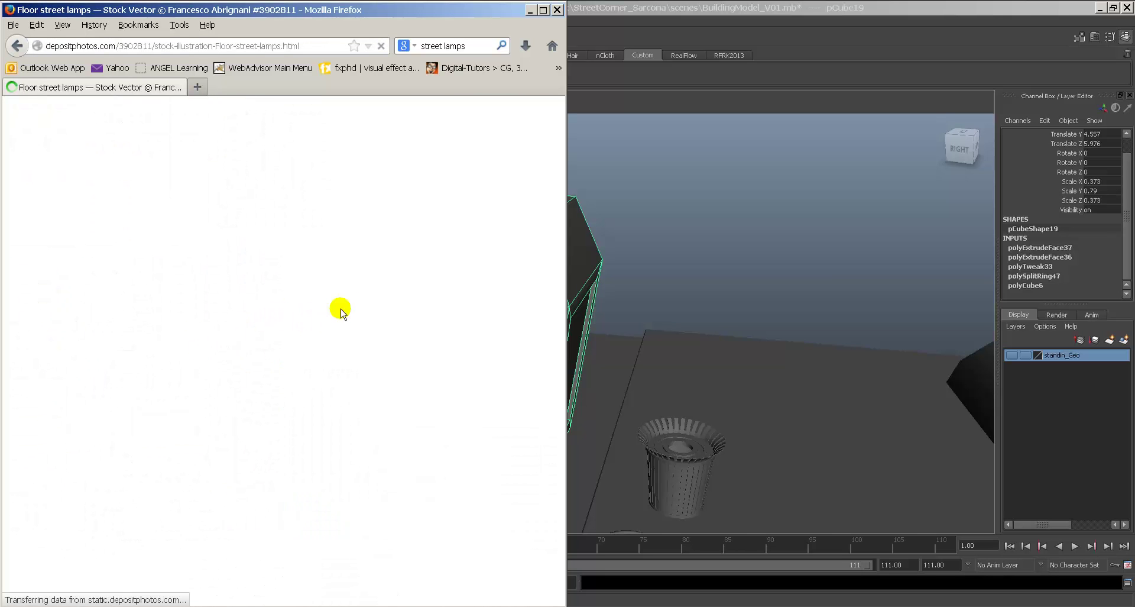
pyautogui.click(430, 343)
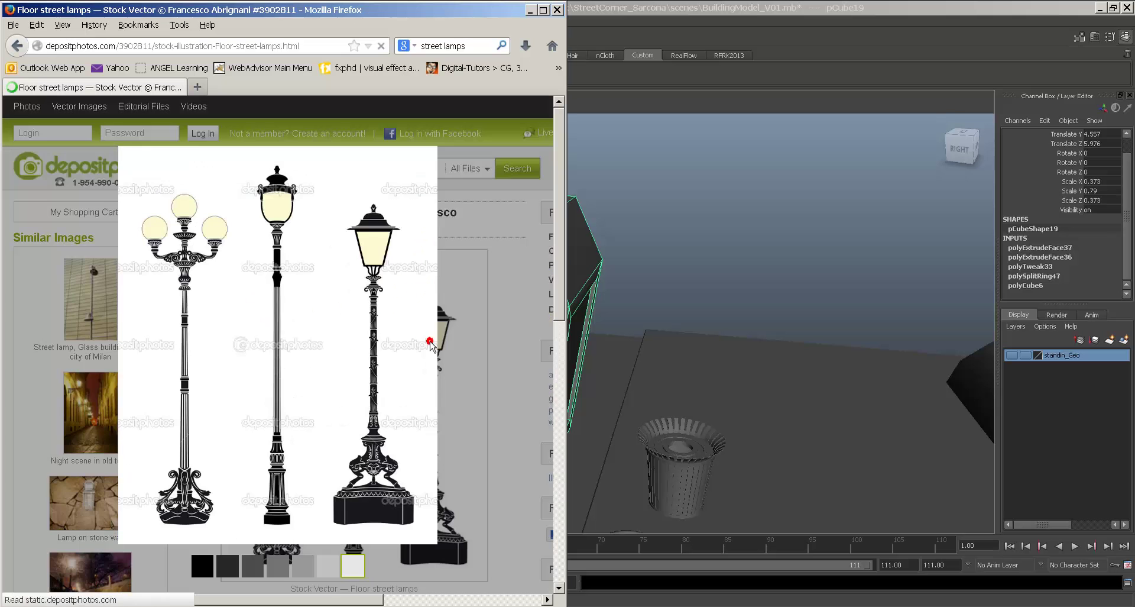
pyautogui.hotkey('alt', 'Left')
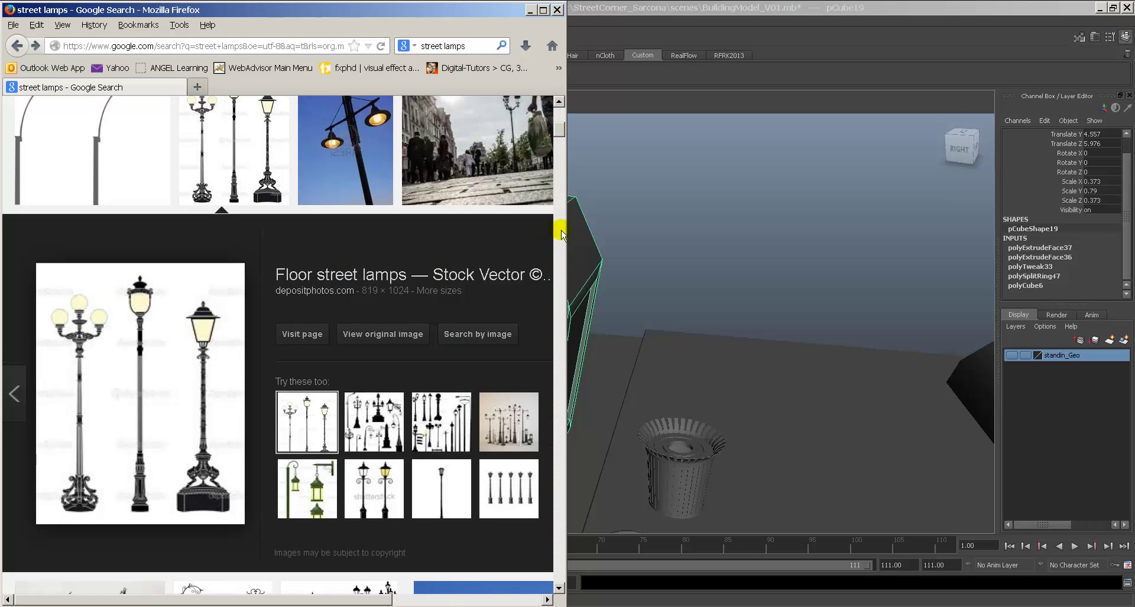
pyautogui.click(561, 233)
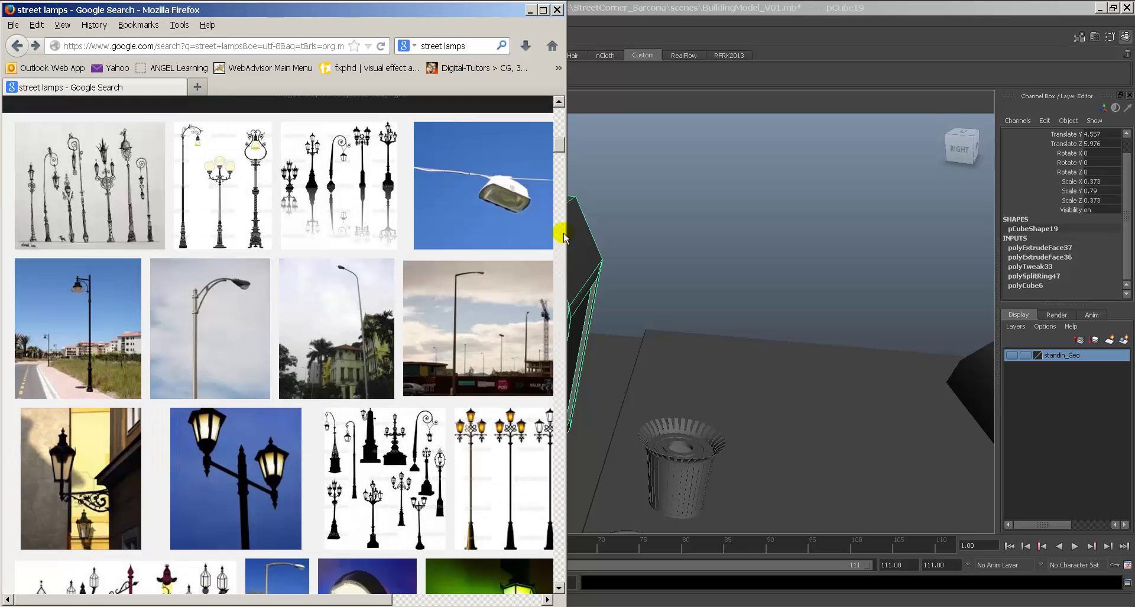
pyautogui.click(226, 445)
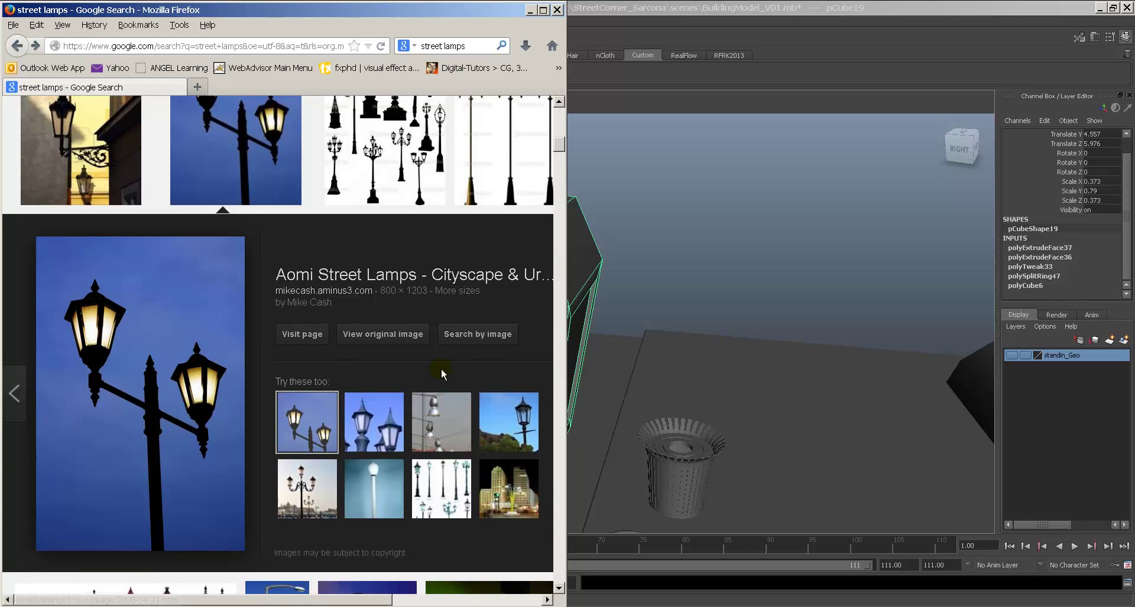
# Step: Return to Maya and insert two horizontal edge loops just below the top edge of the lantern
pyautogui.keyDown('alt'); pyautogui.moveTo(609, 343); pyautogui.dragTo(654, 349, button='middle'); pyautogui.keyUp('alt')
pyautogui.keyDown('alt'); pyautogui.moveTo(613, 347); pyautogui.dragTo(721, 288); pyautogui.keyUp('alt')
pyautogui.keyDown('alt'); pyautogui.moveTo(551, 374); pyautogui.dragTo(523, 272); pyautogui.keyUp('alt')
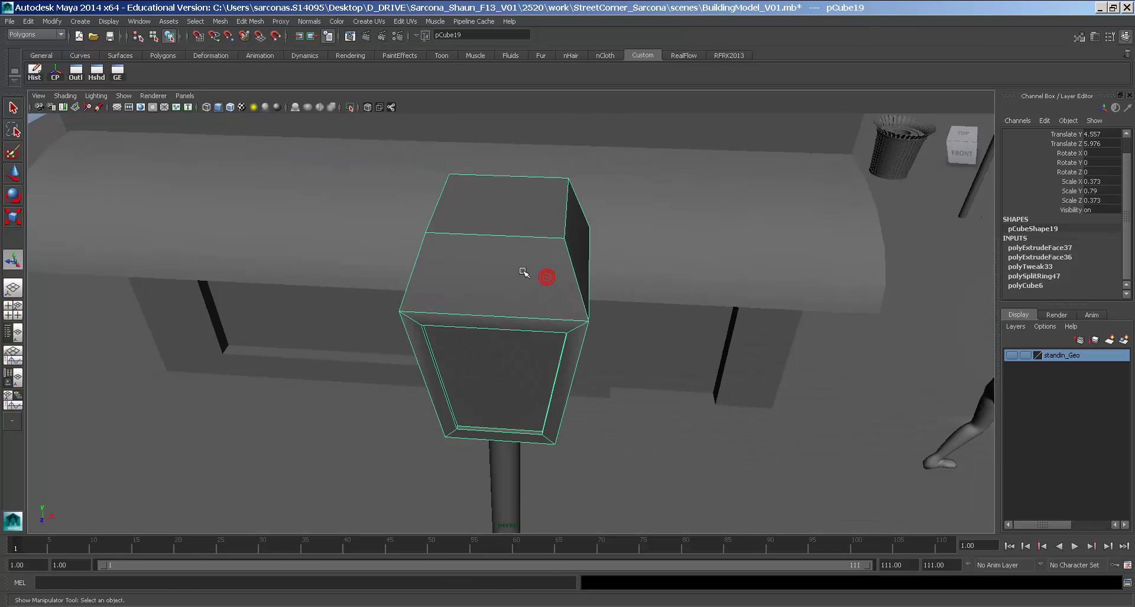
pyautogui.press('space')
pyautogui.moveTo(437, 304); pyautogui.dragTo(465, 321)
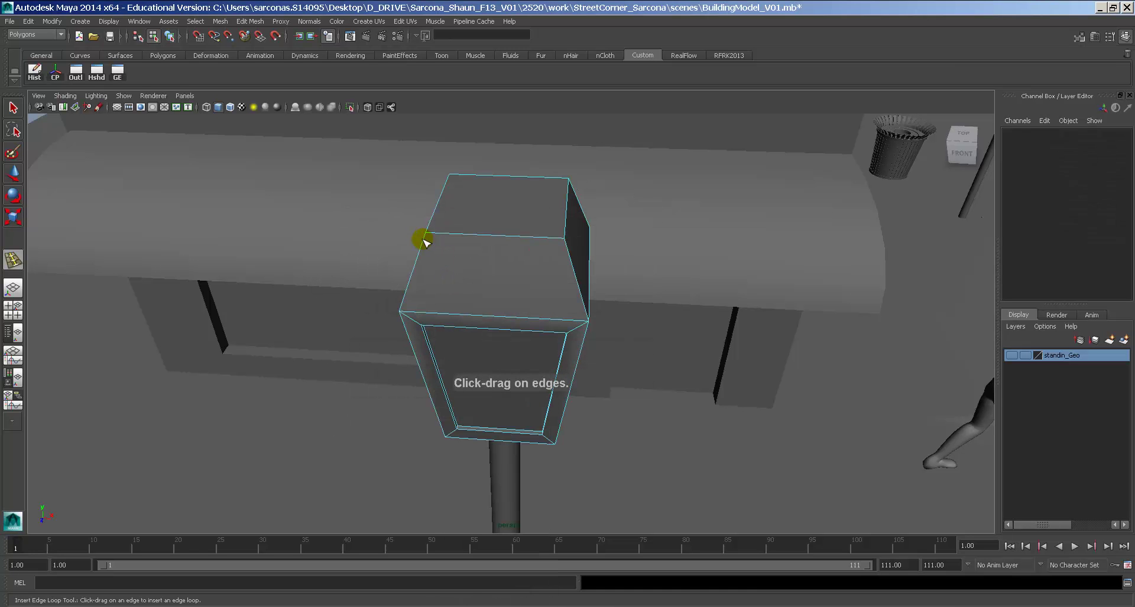
pyautogui.moveTo(428, 239); pyautogui.dragTo(441, 243)
# Step: Select the narrow band of faces between the new edge loops and extrude it with an offset of 0.005
pyautogui.press('w')
pyautogui.rightClick(441, 243)
pyautogui.click(442, 269)
pyautogui.click(444, 242)
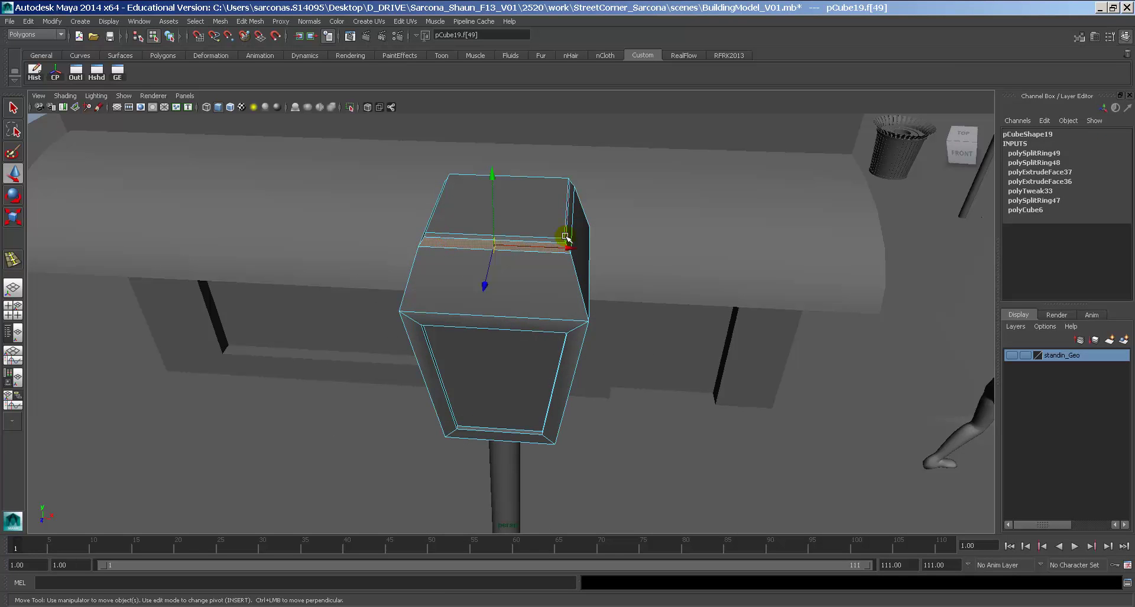
pyautogui.keyDown('alt'); pyautogui.moveTo(440, 271); pyautogui.dragTo(489, 271); pyautogui.keyUp('alt')
pyautogui.press('space')
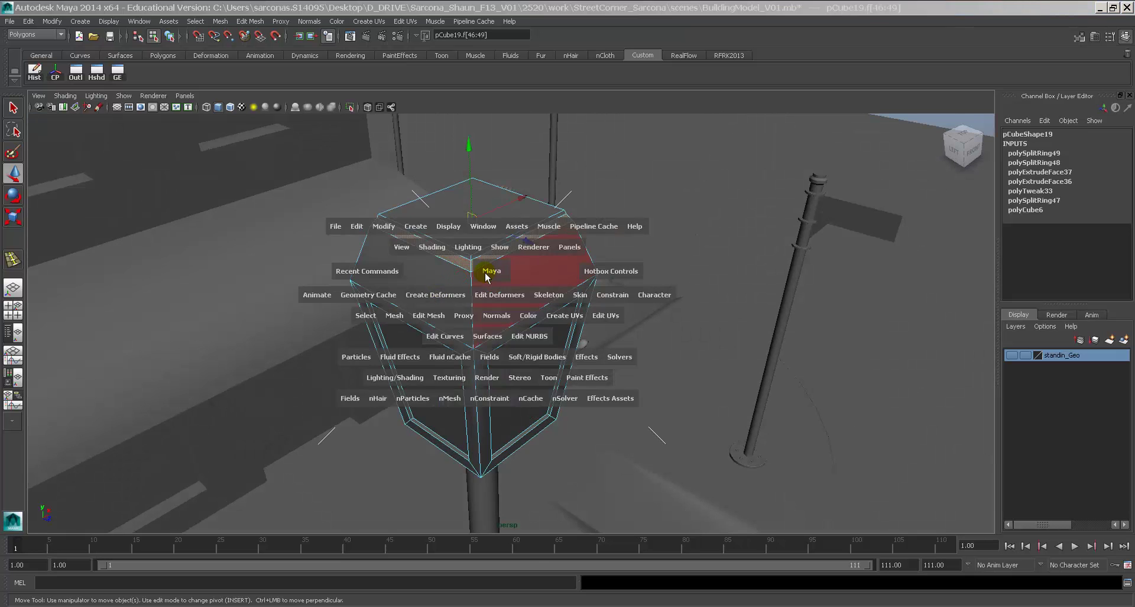
pyautogui.moveTo(425, 315); pyautogui.dragTo(439, 242)
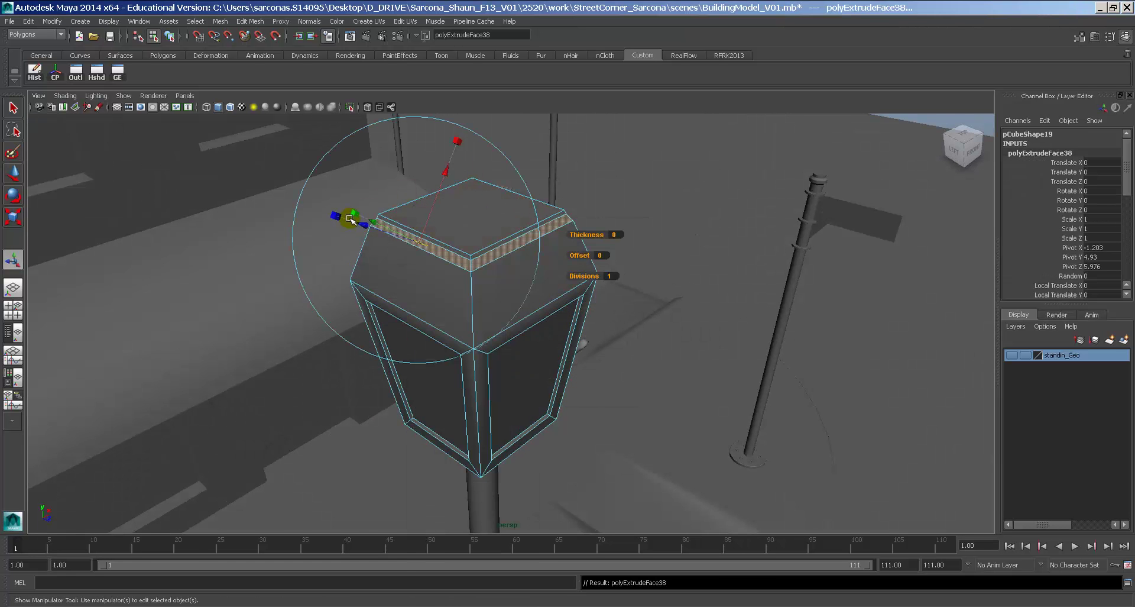
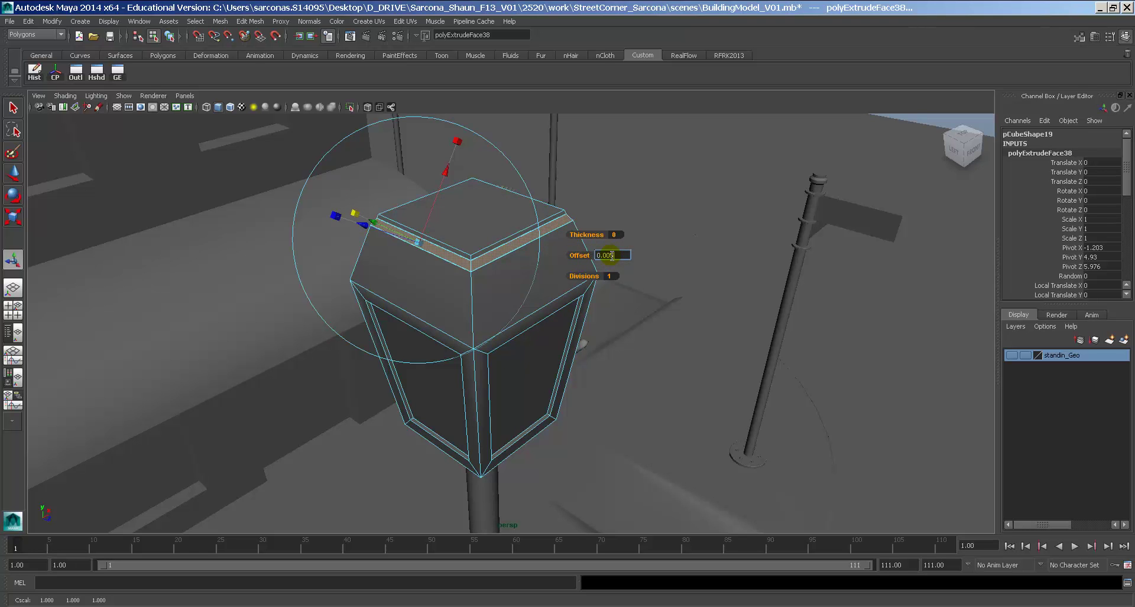
pyautogui.press('Return')
# Step: Restore the band's face selection and push the extruded faces inward to form a groove around the lantern's top
pyautogui.keyDown('alt'); pyautogui.moveTo(436, 246); pyautogui.dragTo(447, 282); pyautogui.keyUp('alt')
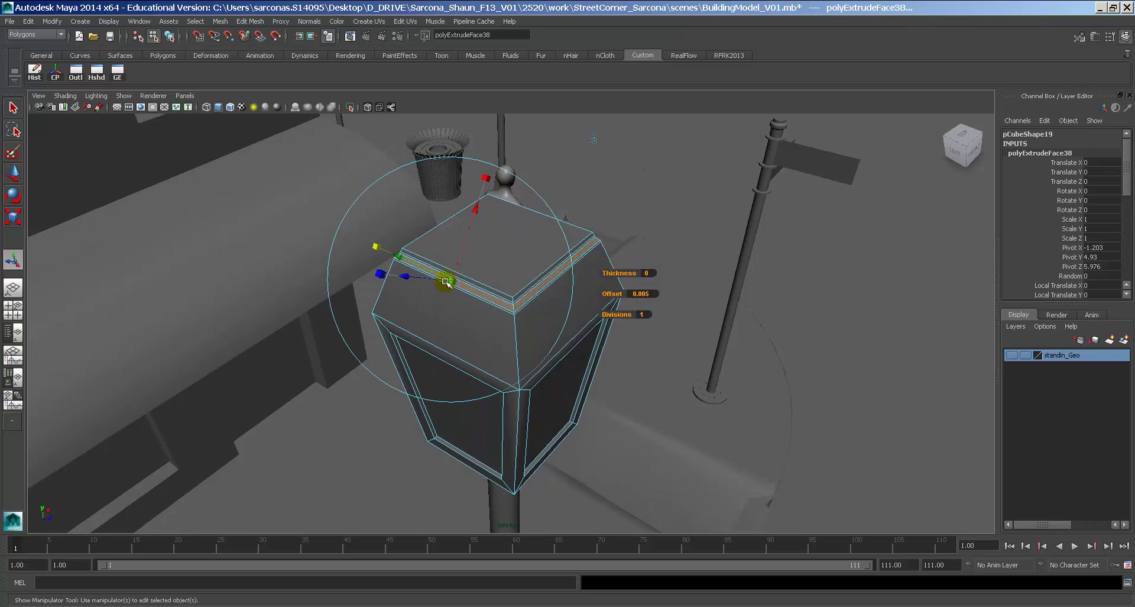
pyautogui.press('f')
pyautogui.click(401, 322)
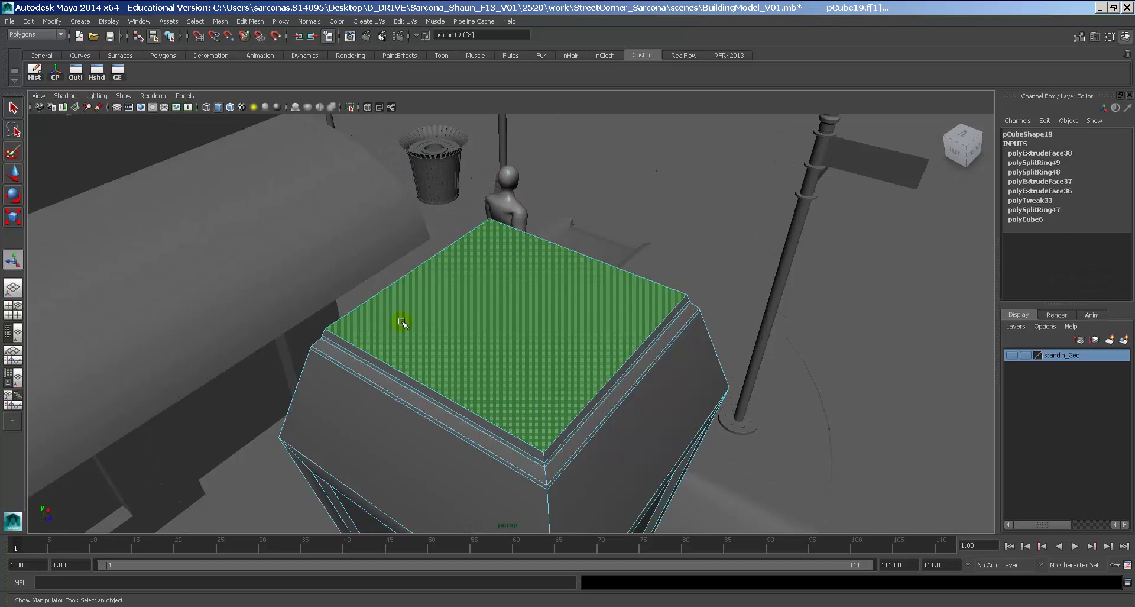
pyautogui.hotkey('ctrl', 'z')
pyautogui.moveTo(372, 410); pyautogui.dragTo(429, 341)
# Step: Extrude the lantern's top face, scale it down to a small square and adjust its height to form a shallow roof
pyautogui.click(584, 321)
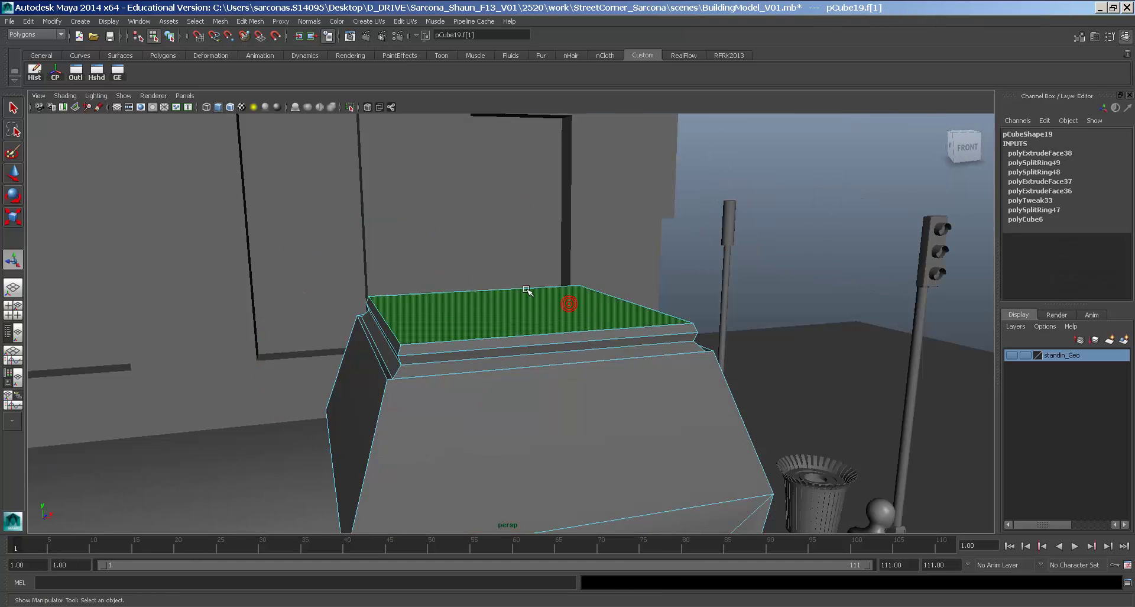
pyautogui.keyDown('alt'); pyautogui.moveTo(544, 278); pyautogui.dragTo(524, 286); pyautogui.keyUp('alt')
pyautogui.press('space')
pyautogui.click(410, 316)
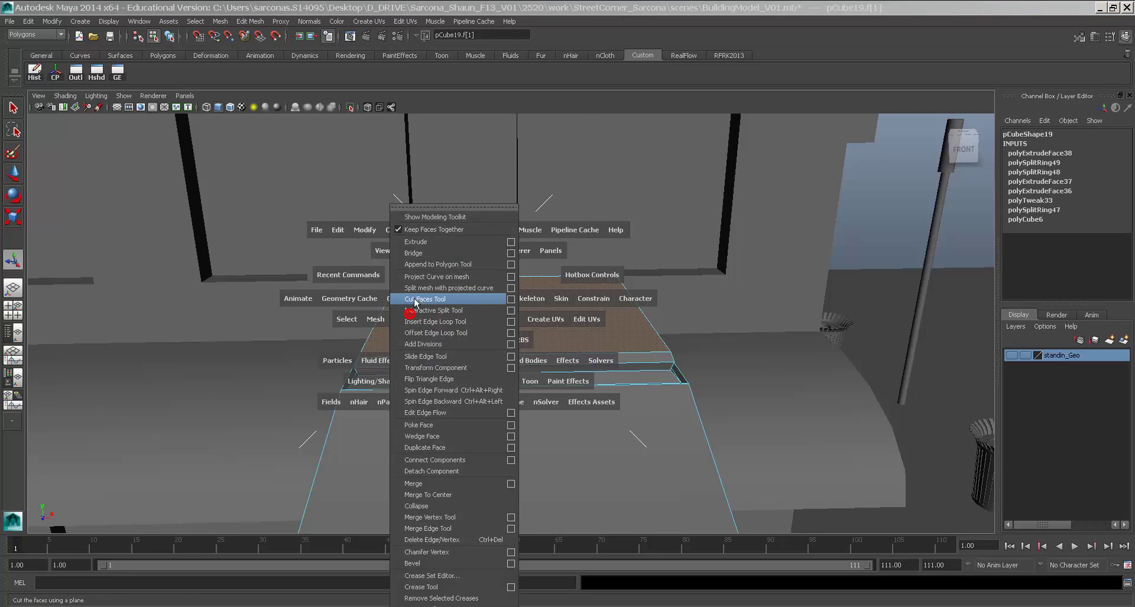
pyautogui.click(417, 243)
pyautogui.moveTo(516, 227); pyautogui.dragTo(515, 126)
pyautogui.press('r')
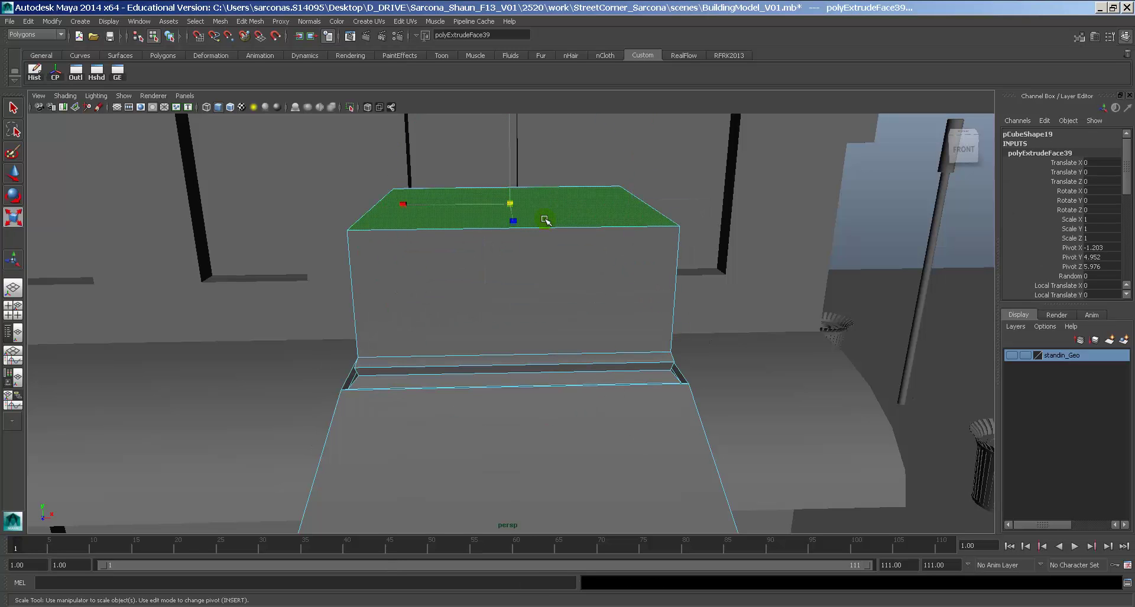
pyautogui.moveTo(512, 205); pyautogui.dragTo(385, 204)
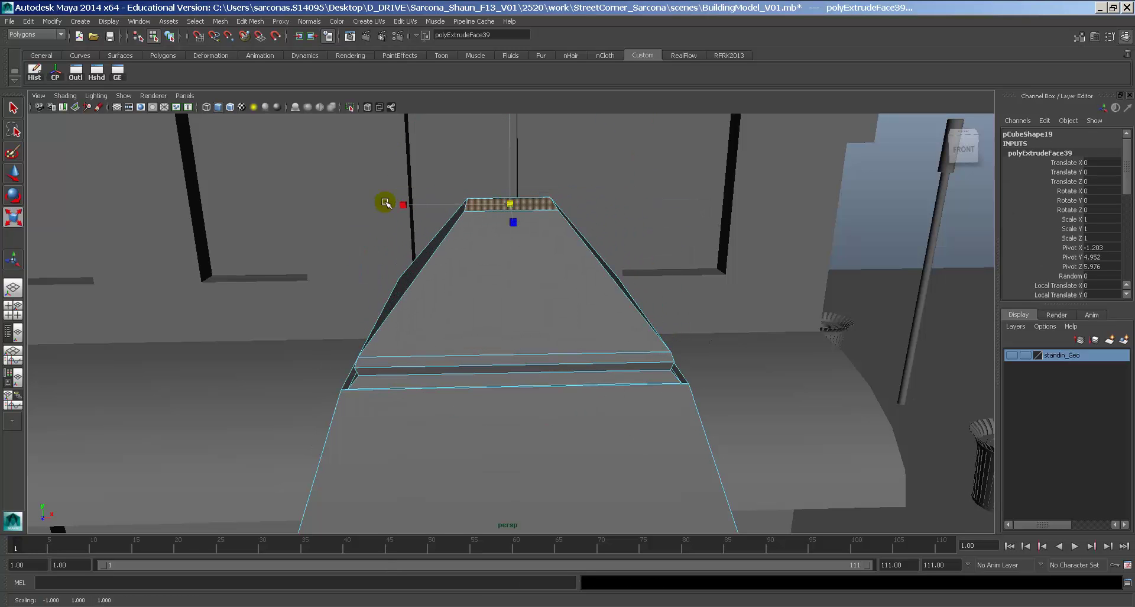
pyautogui.press('w')
pyautogui.moveTo(510, 176); pyautogui.dragTo(521, 98)
# Step: Extrude the small roof face upward, taper it to a point as a spire, and return to object mode
pyautogui.press('g')
pyautogui.keyDown('alt'); pyautogui.moveTo(532, 254); pyautogui.dragTo(501, 258); pyautogui.keyUp('alt')
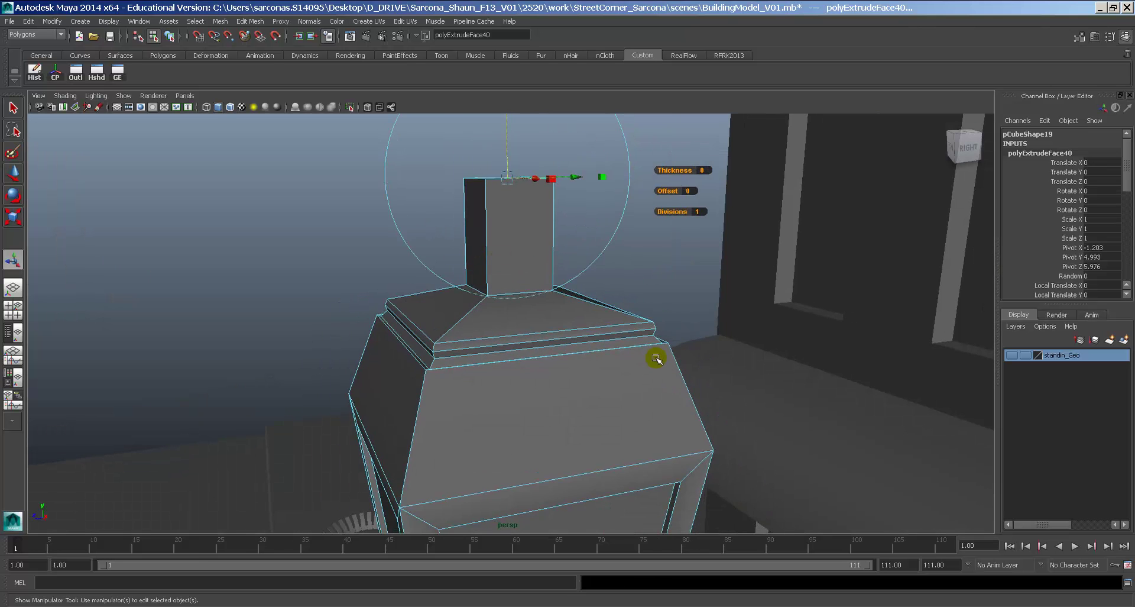
pyautogui.keyDown('alt'); pyautogui.moveTo(656, 359); pyautogui.dragTo(641, 373); pyautogui.keyUp('alt')
pyautogui.press('r')
pyautogui.moveTo(550, 214); pyautogui.dragTo(509, 220, button='middle')
pyautogui.press('w')
pyautogui.moveTo(514, 204); pyautogui.dragTo(515, 164)
pyautogui.moveTo(515, 353); pyautogui.dragTo(421, 309, button='right')
pyautogui.click(515, 337)
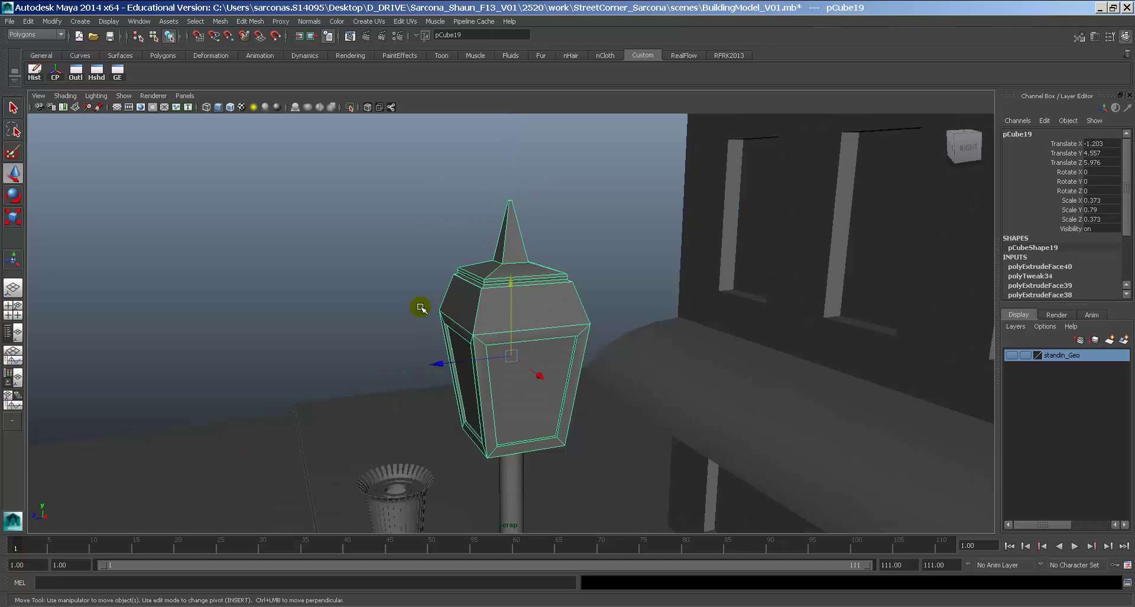
# Step: Inspect the finished lantern shape and compare it with the Aomi Street Lamps photo in Firefox
pyautogui.click(425, 274)
pyautogui.moveTo(418, 319)
pyautogui.keyDown('alt'); pyautogui.mouseDown()
pyautogui.moveTo(576, 298)
pyautogui.moveTo(434, 314)
pyautogui.mouseUp(); pyautogui.keyUp('alt')
pyautogui.click(484, 315)
pyautogui.keyDown('alt'); pyautogui.moveTo(587, 337); pyautogui.dragTo(561, 333); pyautogui.keyUp('alt')
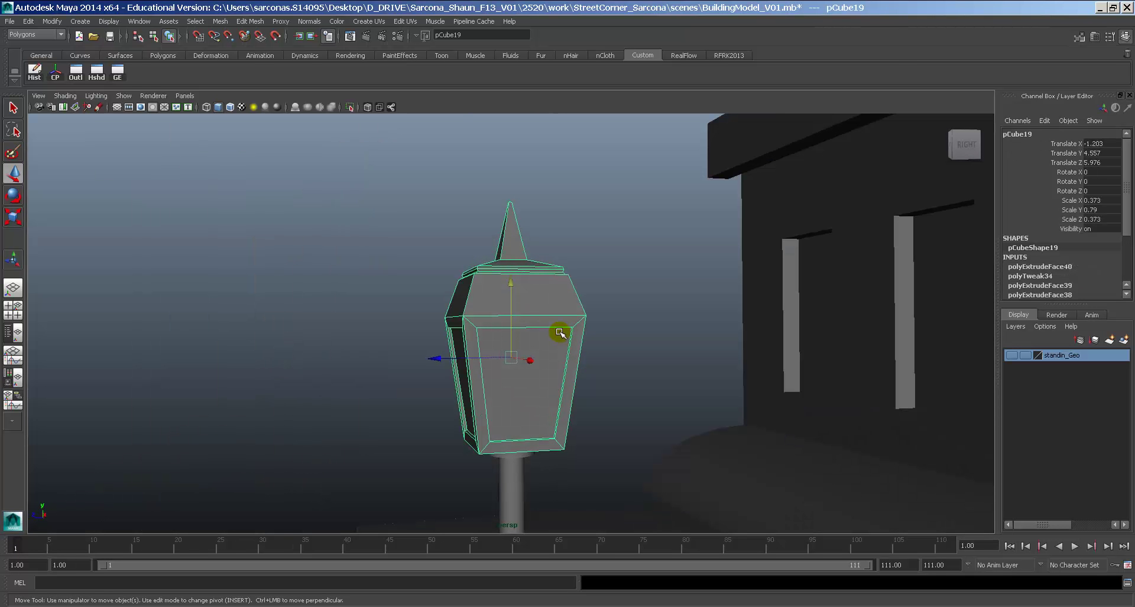
pyautogui.hotkey('alt', 'Tab')
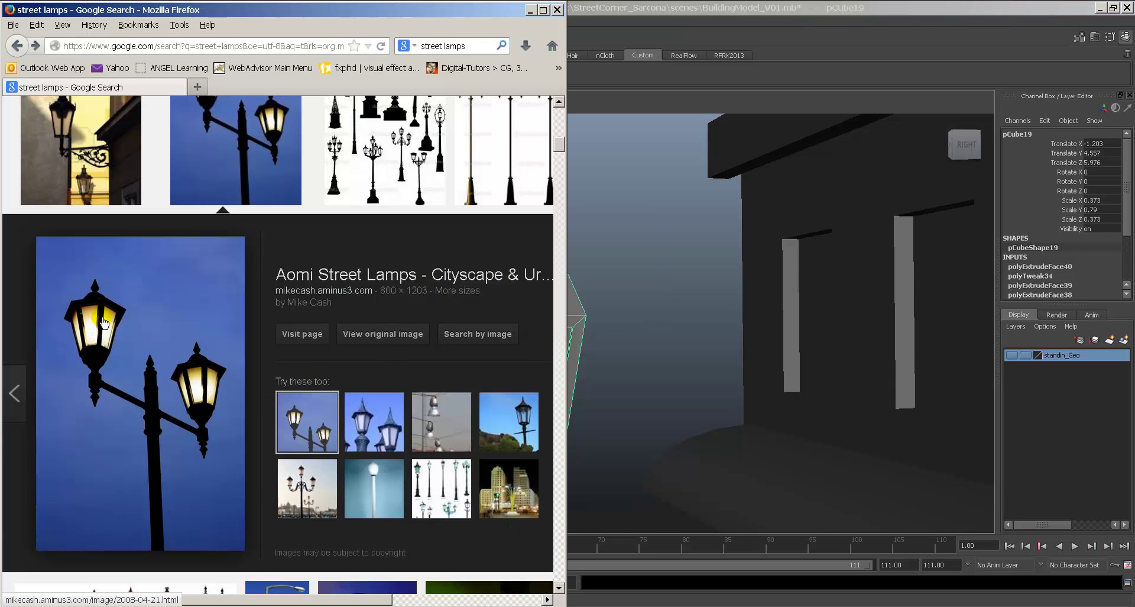
# Step: Browse the street lamp image results and open the Thomasnet, solar street light and Victoria Daily Photo references
pyautogui.scroll(6, 331, 384)
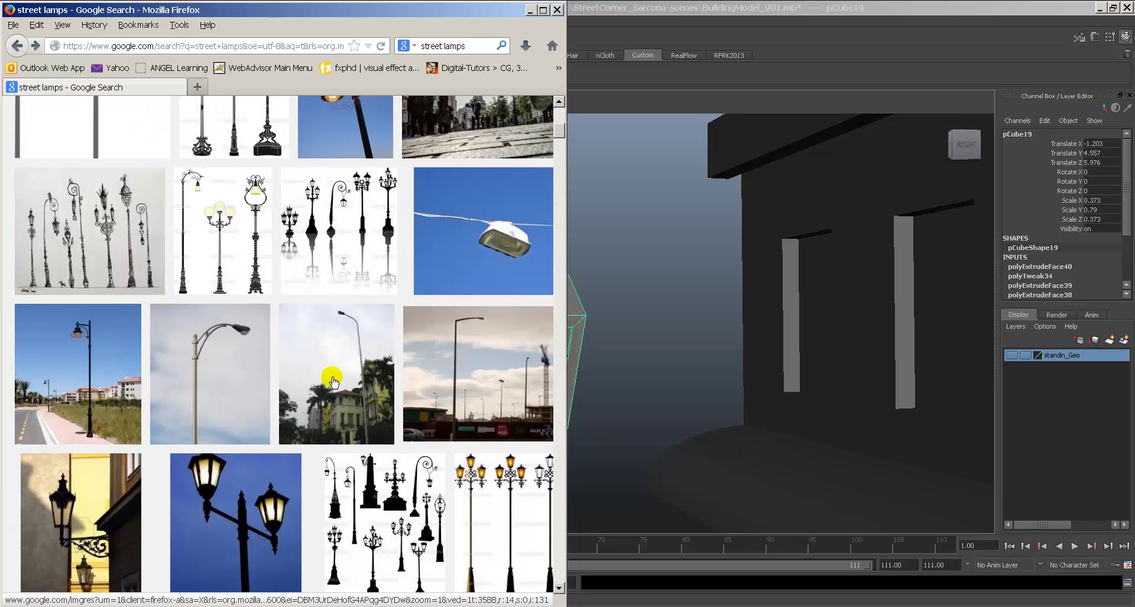
pyautogui.click(137, 356)
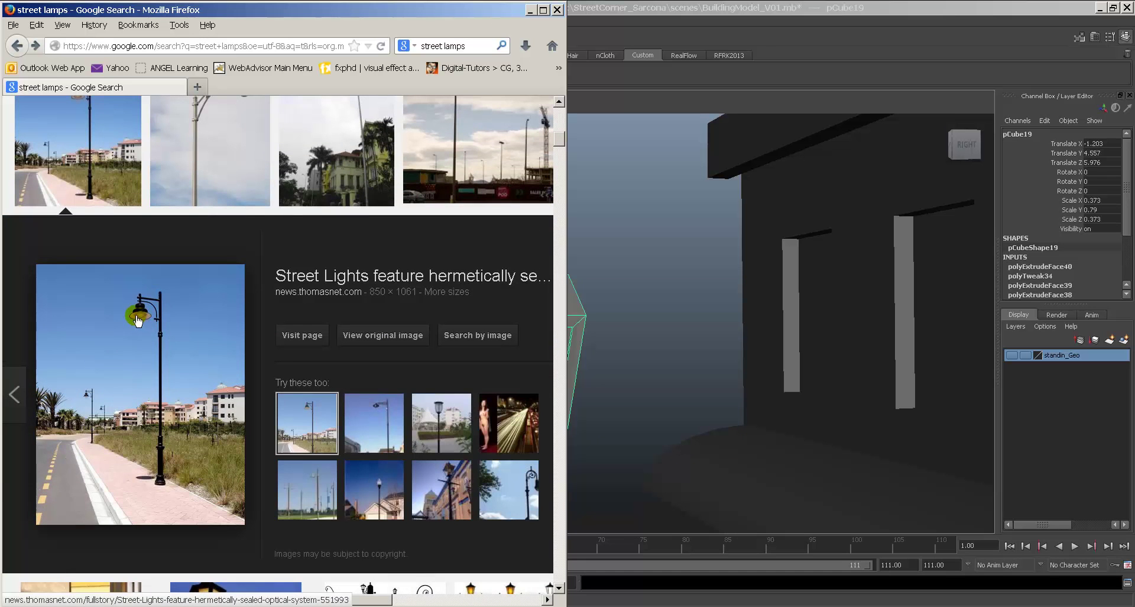
pyautogui.click(420, 425)
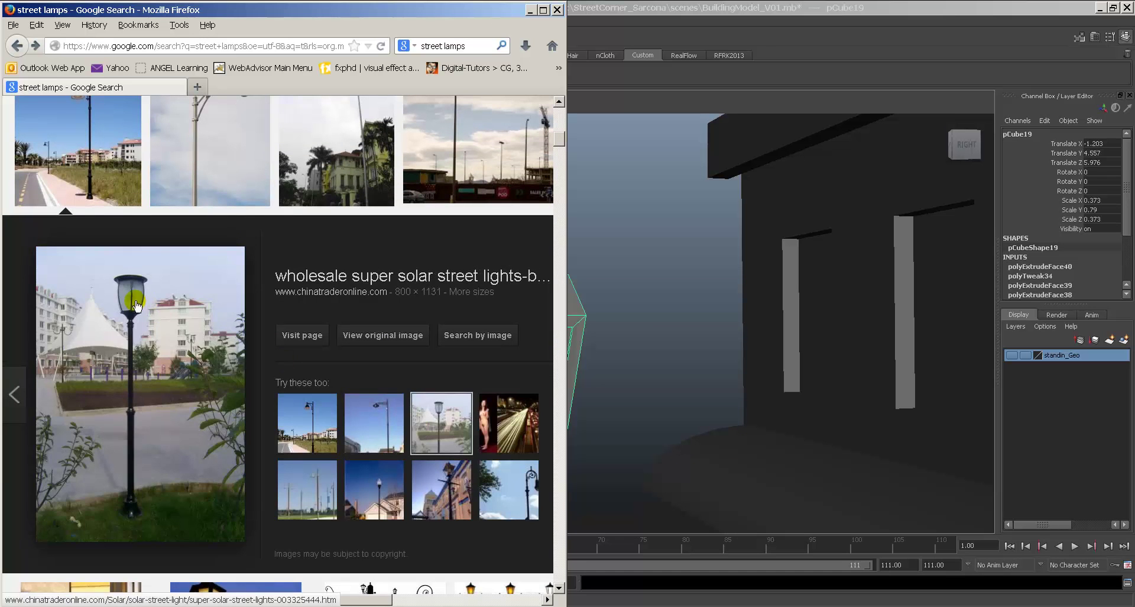
pyautogui.scroll(-3, 396, 372)
pyautogui.click(430, 350)
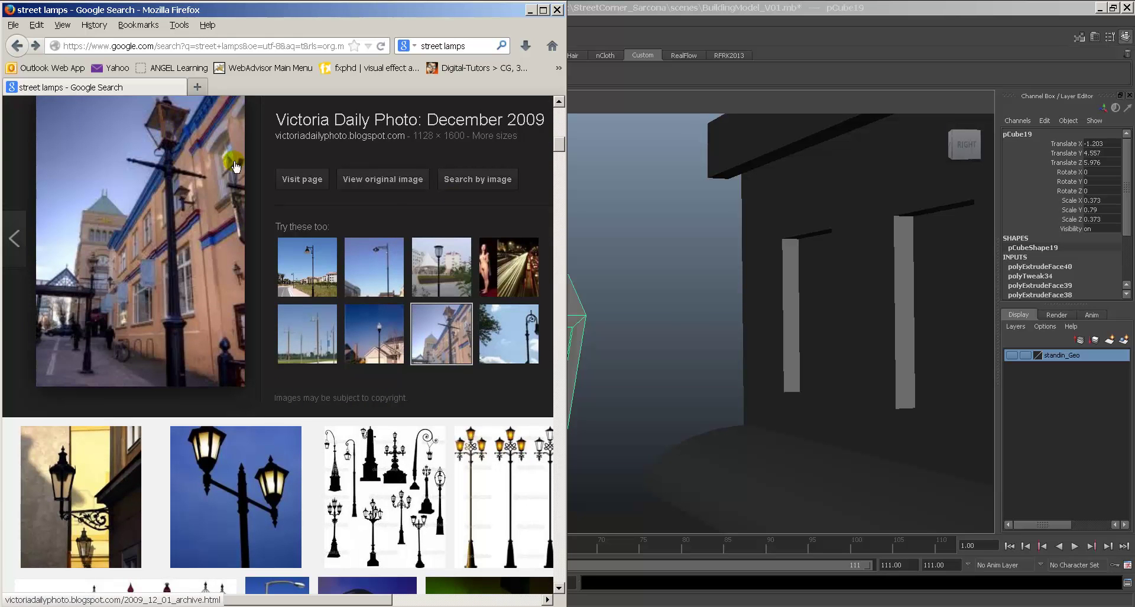
# Step: Switch back to Maya, select the lantern's inset panel faces and extract them as separate glass pieces
pyautogui.hotkey('alt', 'Tab')
pyautogui.moveTo(530, 305); pyautogui.dragTo(530, 336, button='right')
pyautogui.click(536, 352)
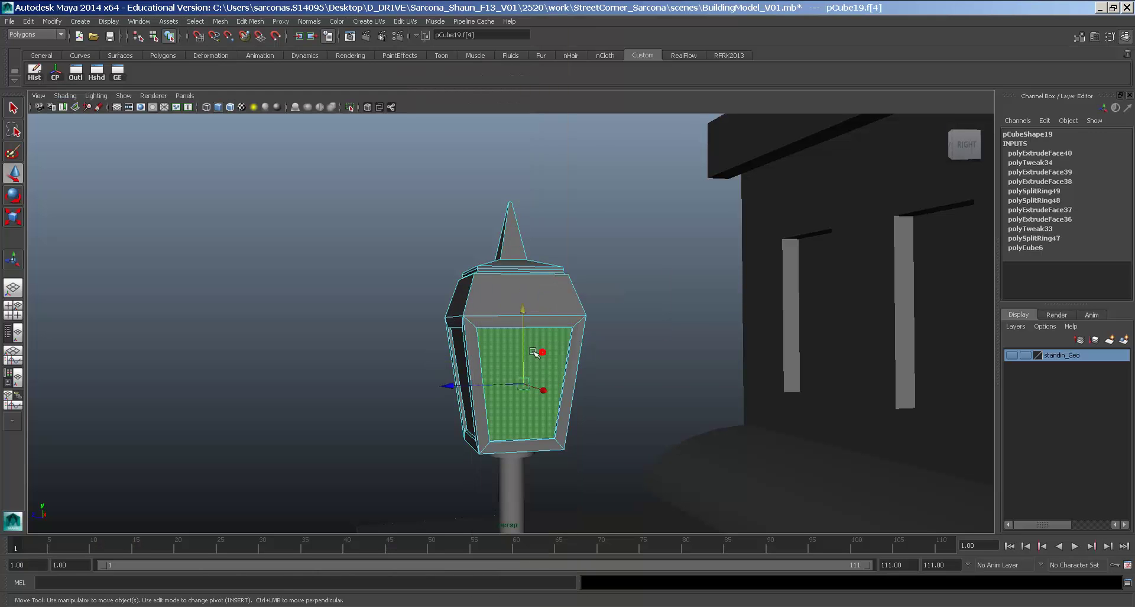
pyautogui.keyDown('alt'); pyautogui.moveTo(532, 351); pyautogui.dragTo(549, 362); pyautogui.keyUp('alt')
pyautogui.keyDown('shift'); pyautogui.click(475, 372); pyautogui.keyUp('shift')
pyautogui.moveTo(475, 372)
pyautogui.keyDown('alt'); pyautogui.mouseDown()
pyautogui.moveTo(574, 375)
pyautogui.moveTo(490, 388)
pyautogui.mouseUp(); pyautogui.keyUp('alt')
pyautogui.keyDown('shift'); pyautogui.click(468, 377); pyautogui.keyUp('shift')
pyautogui.press('space')
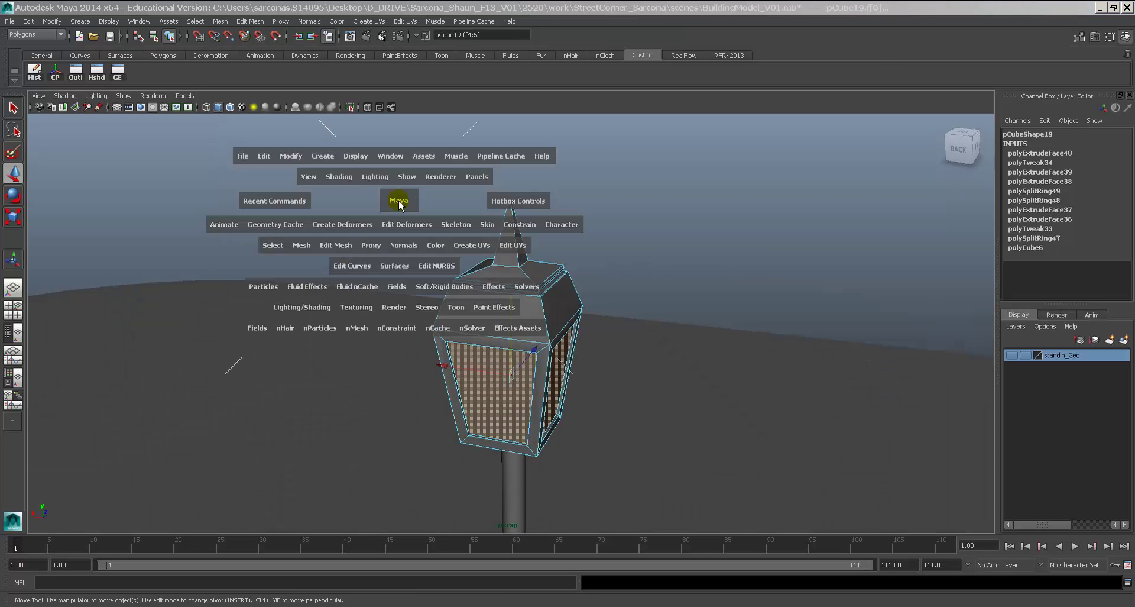
pyautogui.moveTo(299, 246); pyautogui.dragTo(342, 293)
pyautogui.press('w')
pyautogui.click(499, 311)
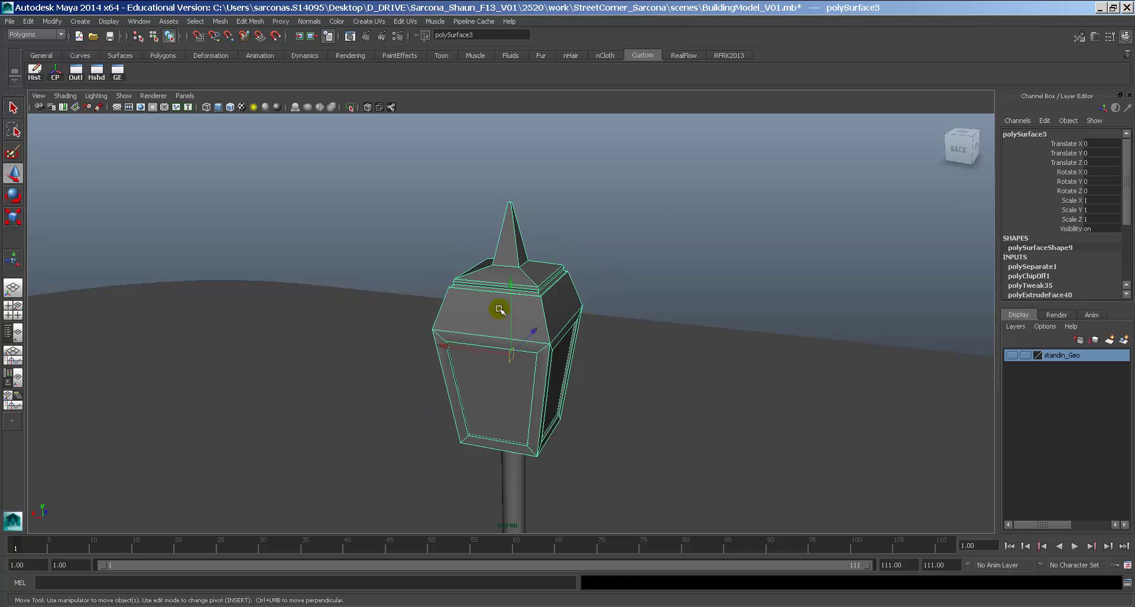
# Step: Check the extracted glass panels and delete the small collar at the top of the pole beneath the lantern
pyautogui.click(627, 293)
pyautogui.click(563, 365)
pyautogui.keyDown('alt'); pyautogui.moveTo(429, 366); pyautogui.dragTo(365, 358); pyautogui.keyUp('alt')
pyautogui.hotkey('ctrl', 'z')
pyautogui.keyDown('alt'); pyautogui.moveTo(485, 360); pyautogui.dragTo(476, 335); pyautogui.keyUp('alt')
pyautogui.keyDown('alt'); pyautogui.moveTo(477, 337); pyautogui.dragTo(448, 308, button='middle'); pyautogui.keyUp('alt')
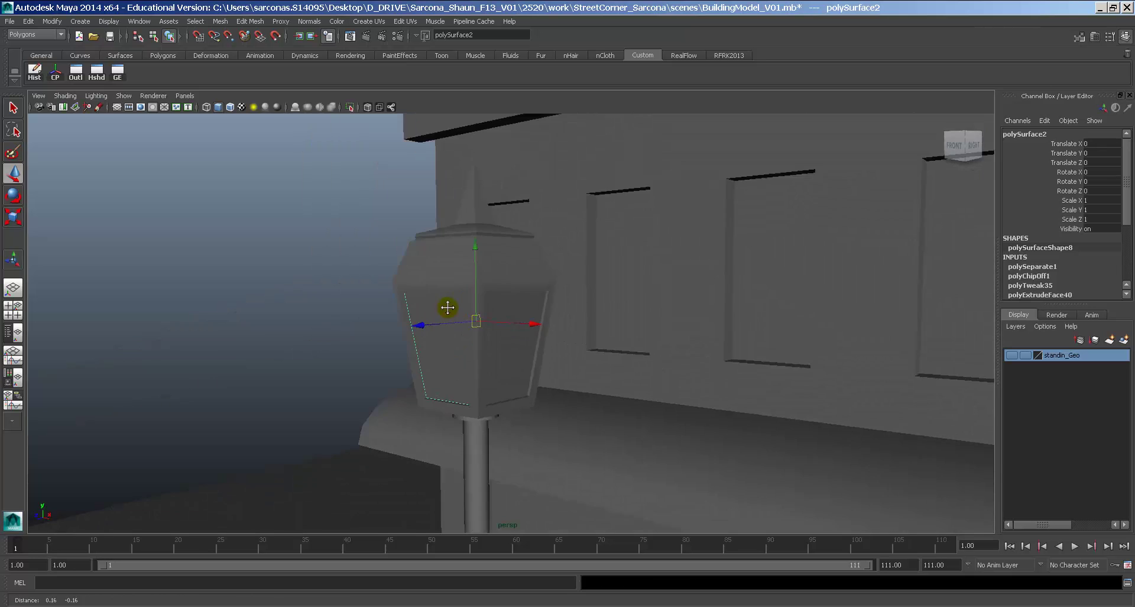
pyautogui.keyDown('alt'); pyautogui.moveTo(448, 307); pyautogui.dragTo(446, 287); pyautogui.keyUp('alt')
pyautogui.click(480, 395)
pyautogui.press('Delete')
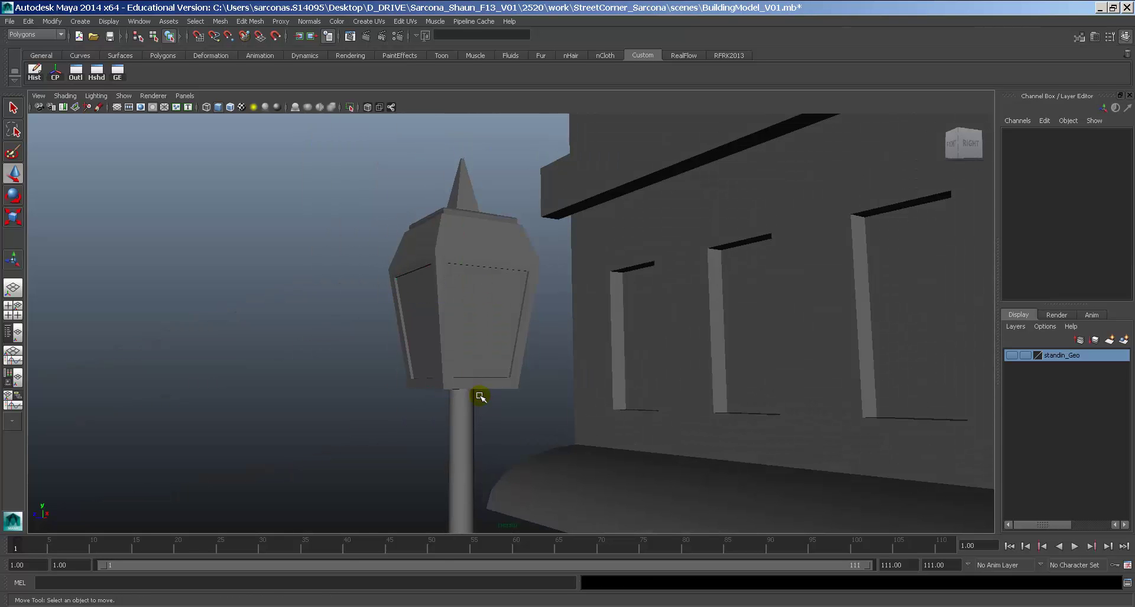
# Step: Lower the pole's top ring of vertices to the lantern's underside so the pole no longer runs through the lantern
pyautogui.click(469, 401)
pyautogui.press('4')
pyautogui.keyDown('alt'); pyautogui.moveTo(471, 385); pyautogui.dragTo(489, 380); pyautogui.keyUp('alt')
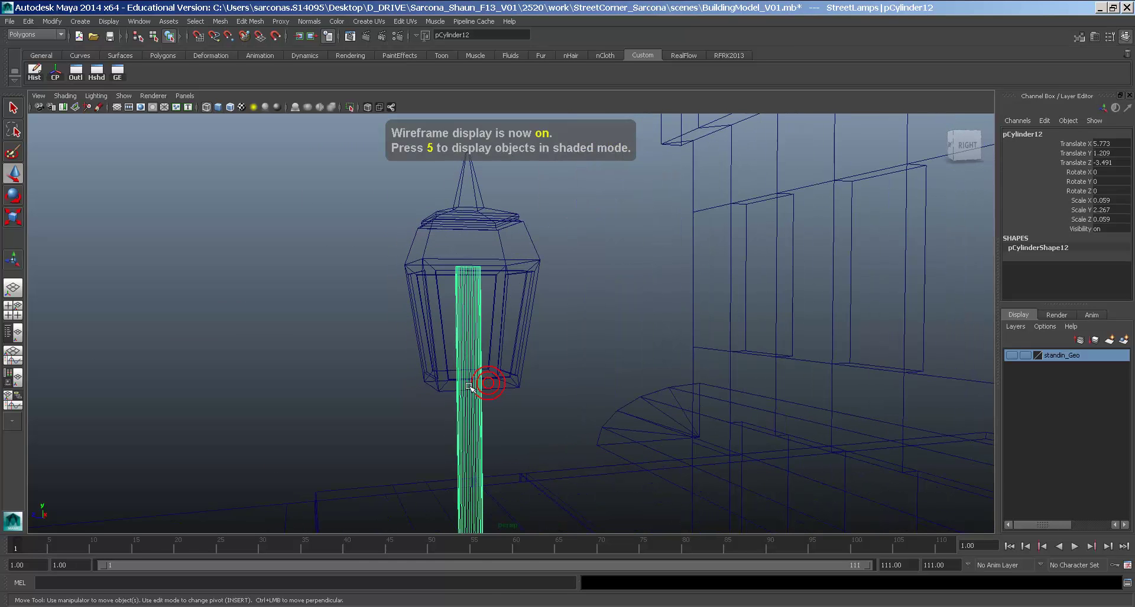
pyautogui.moveTo(465, 344); pyautogui.dragTo(424, 342, button='right')
pyautogui.moveTo(436, 256); pyautogui.dragTo(488, 280)
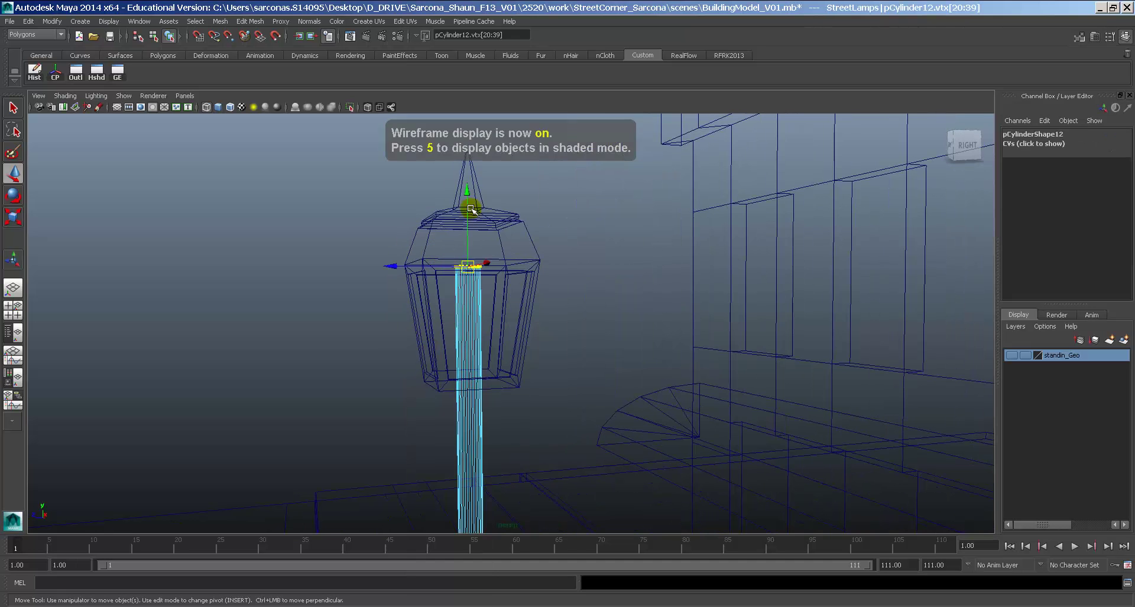
pyautogui.moveTo(469, 209); pyautogui.dragTo(473, 317)
pyautogui.press('5')
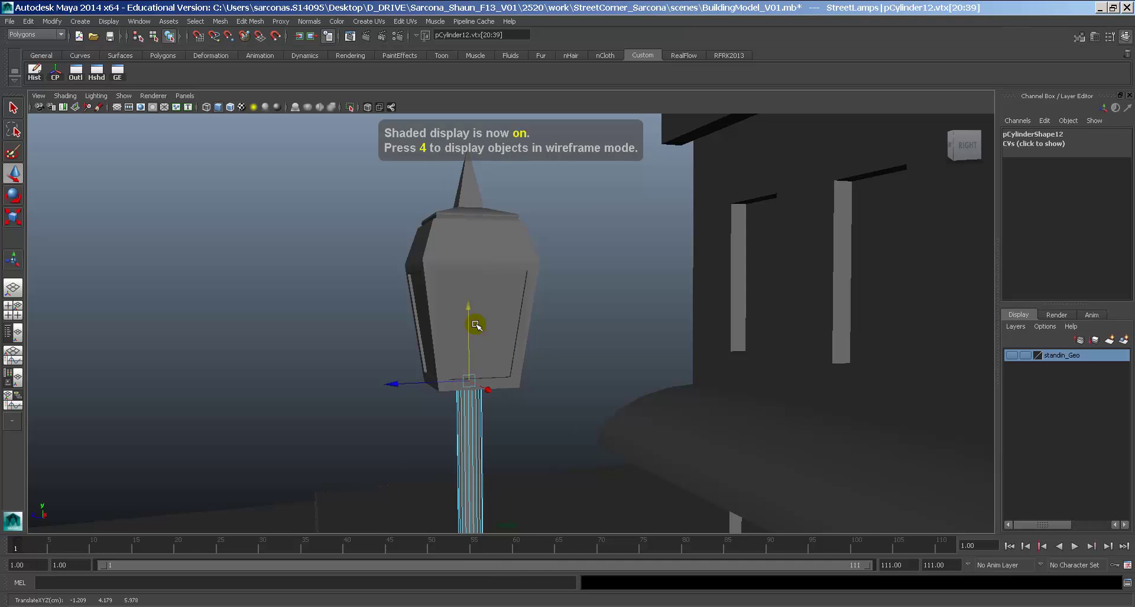
# Step: Extrude the lantern's bottom face downward to form a square base block around the pole's top
pyautogui.press('f')
pyautogui.moveTo(520, 286); pyautogui.dragTo(532, 367)
pyautogui.keyDown('alt'); pyautogui.moveTo(631, 398); pyautogui.dragTo(643, 363); pyautogui.keyUp('alt')
pyautogui.keyDown('alt'); pyautogui.moveTo(641, 370); pyautogui.dragTo(546, 338, button='right'); pyautogui.keyUp('alt')
pyautogui.click(546, 312)
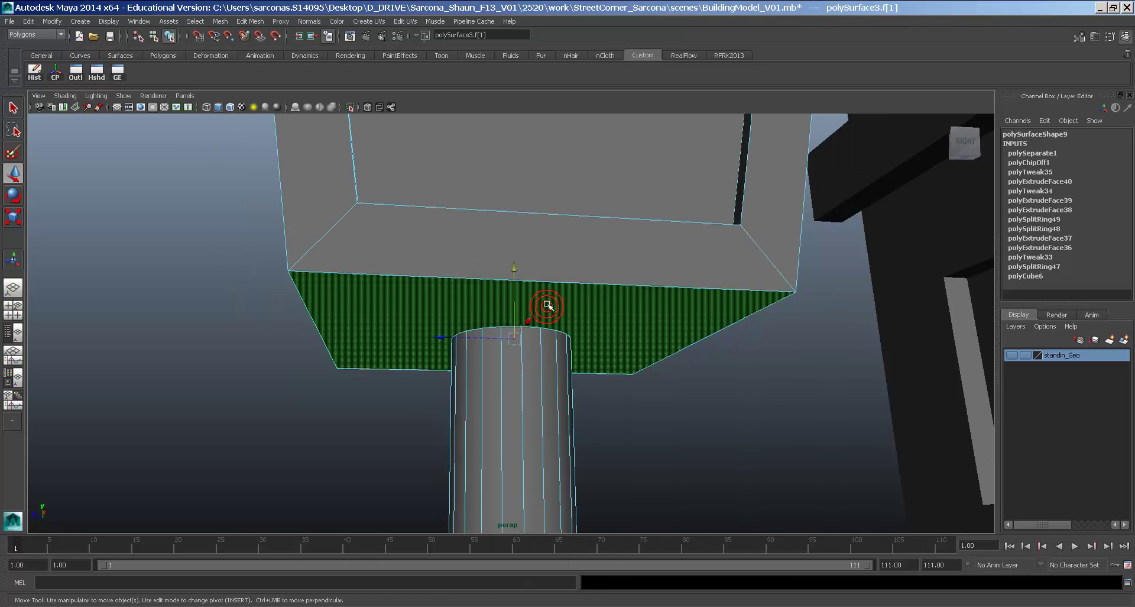
pyautogui.press('space')
pyautogui.click(484, 349)
pyautogui.click(515, 243)
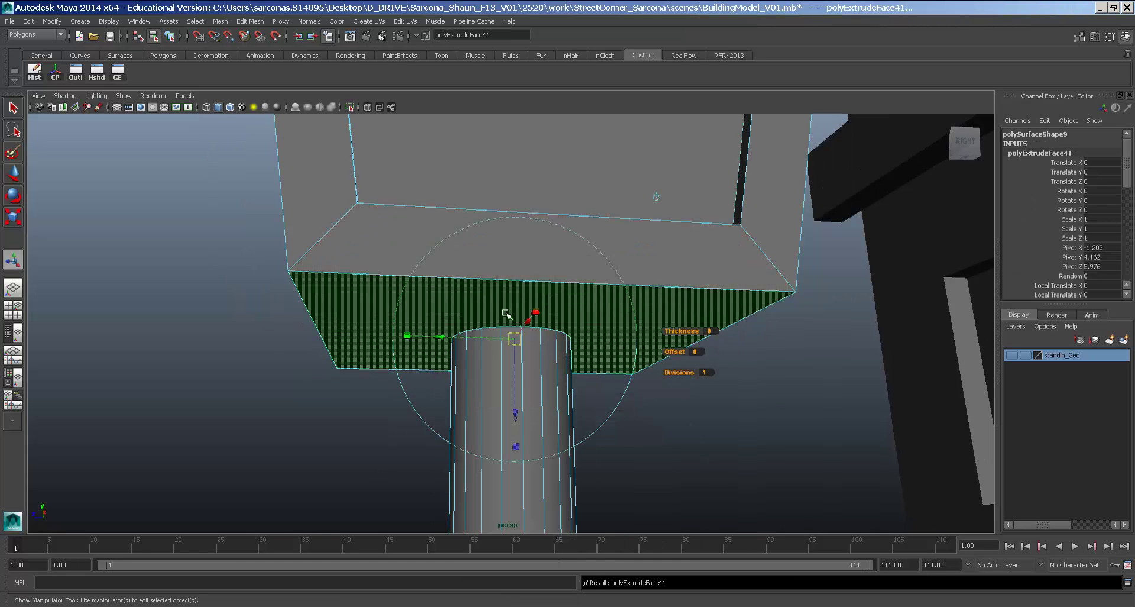
pyautogui.moveTo(514, 372); pyautogui.dragTo(515, 410)
# Step: Lower the pole's top vertices into the extruded base block and return the lantern to object mode
pyautogui.keyDown('alt'); pyautogui.moveTo(525, 338); pyautogui.dragTo(553, 355); pyautogui.keyUp('alt')
pyautogui.press('4')
pyautogui.keyDown('alt'); pyautogui.moveTo(552, 355); pyautogui.dragTo(510, 344, button='right'); pyautogui.keyUp('alt')
pyautogui.click(549, 349)
pyautogui.press('w')
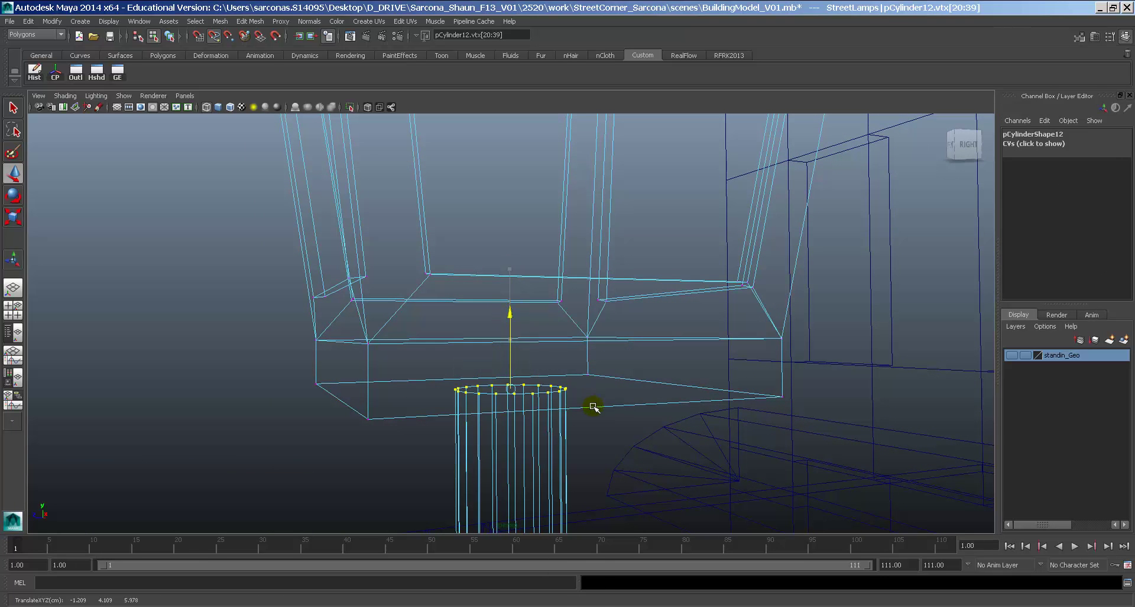
pyautogui.press('5')
pyautogui.keyDown('alt'); pyautogui.moveTo(547, 341); pyautogui.dragTo(583, 356); pyautogui.keyUp('alt')
pyautogui.moveTo(533, 324); pyautogui.dragTo(552, 296, button='right')
pyautogui.click(549, 300)
# Step: Create a polygon cube and snap it to the rim of the pole's top
pyautogui.press('4')
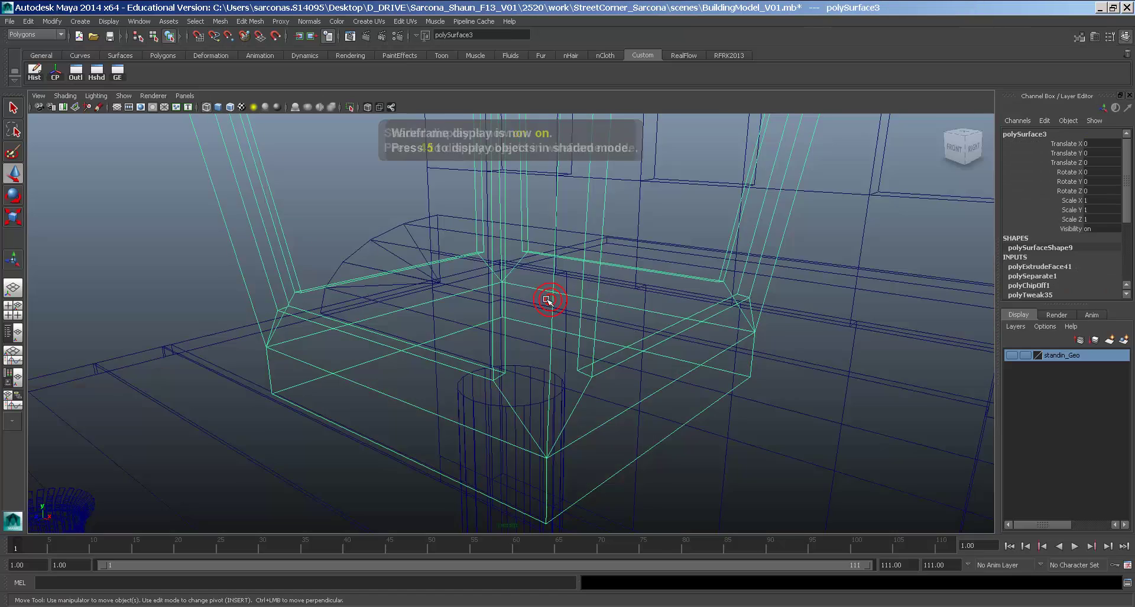
pyautogui.keyDown('alt'); pyautogui.moveTo(549, 300); pyautogui.dragTo(565, 320, button='middle'); pyautogui.keyUp('alt')
pyautogui.keyDown('alt'); pyautogui.moveTo(566, 319); pyautogui.dragTo(547, 312, button='right'); pyautogui.keyUp('alt')
pyautogui.keyDown('alt'); pyautogui.moveTo(573, 309); pyautogui.dragTo(603, 296); pyautogui.keyUp('alt')
pyautogui.keyDown('alt'); pyautogui.moveTo(597, 294); pyautogui.dragTo(483, 278, button='right'); pyautogui.keyUp('alt')
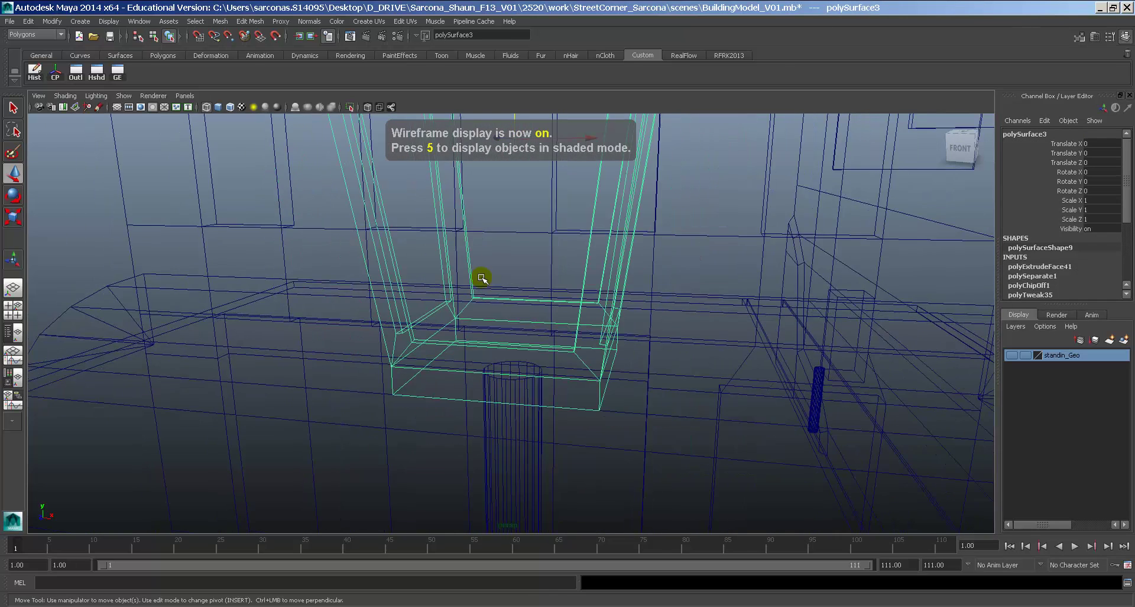
pyautogui.keyDown('alt'); pyautogui.moveTo(491, 272); pyautogui.dragTo(489, 277); pyautogui.keyUp('alt')
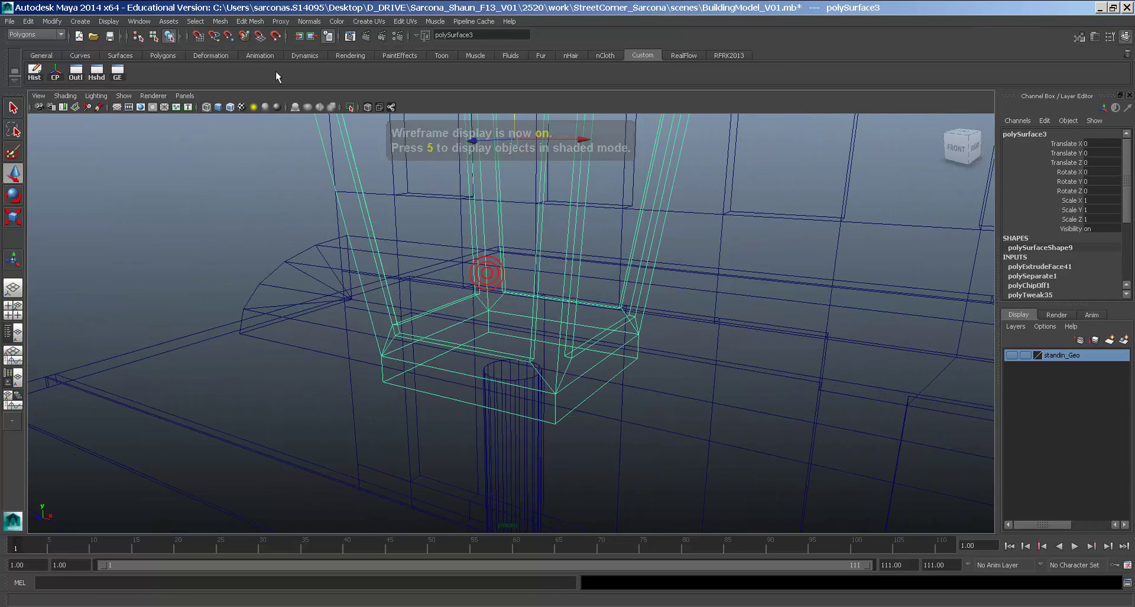
pyautogui.click(86, 22)
pyautogui.moveTo(112, 42)
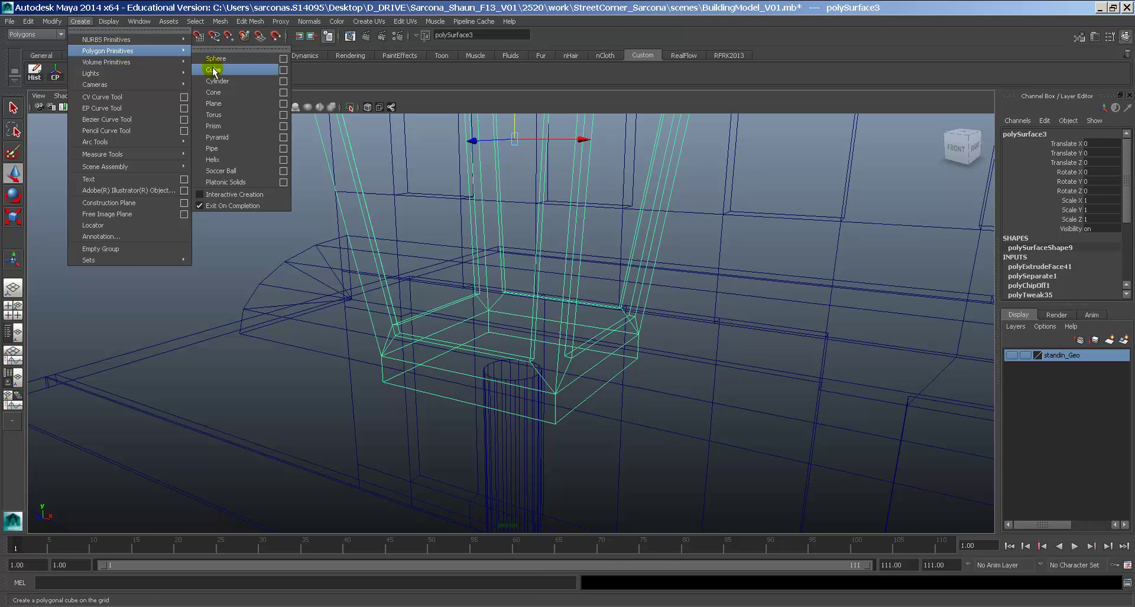
pyautogui.click(214, 69)
pyautogui.keyDown('alt'); pyautogui.moveTo(354, 145); pyautogui.dragTo(341, 216); pyautogui.keyUp('alt')
pyautogui.keyDown('alt'); pyautogui.moveTo(405, 238); pyautogui.dragTo(305, 233); pyautogui.keyUp('alt')
pyautogui.keyDown('alt'); pyautogui.moveTo(520, 319); pyautogui.dragTo(455, 319); pyautogui.keyUp('alt')
pyautogui.press('c')
pyautogui.middleClick(535, 350)
# Step: Scale the new cube down uniformly to about 0.458
pyautogui.moveTo(530, 356); pyautogui.dragTo(350, 340, button='middle')
pyautogui.press('r')
pyautogui.keyDown('alt'); pyautogui.moveTo(491, 323); pyautogui.dragTo(596, 332); pyautogui.keyUp('alt')
pyautogui.keyDown('alt'); pyautogui.moveTo(529, 300); pyautogui.dragTo(529, 326, button='middle'); pyautogui.keyUp('alt')
pyautogui.keyDown('alt'); pyautogui.moveTo(529, 327); pyautogui.dragTo(391, 303); pyautogui.keyUp('alt')
# Step: Centre the cube over the lamp pole in the top view, at about X -1.209 and Z 5.978
pyautogui.press('space')
pyautogui.press('f')
pyautogui.press('w')
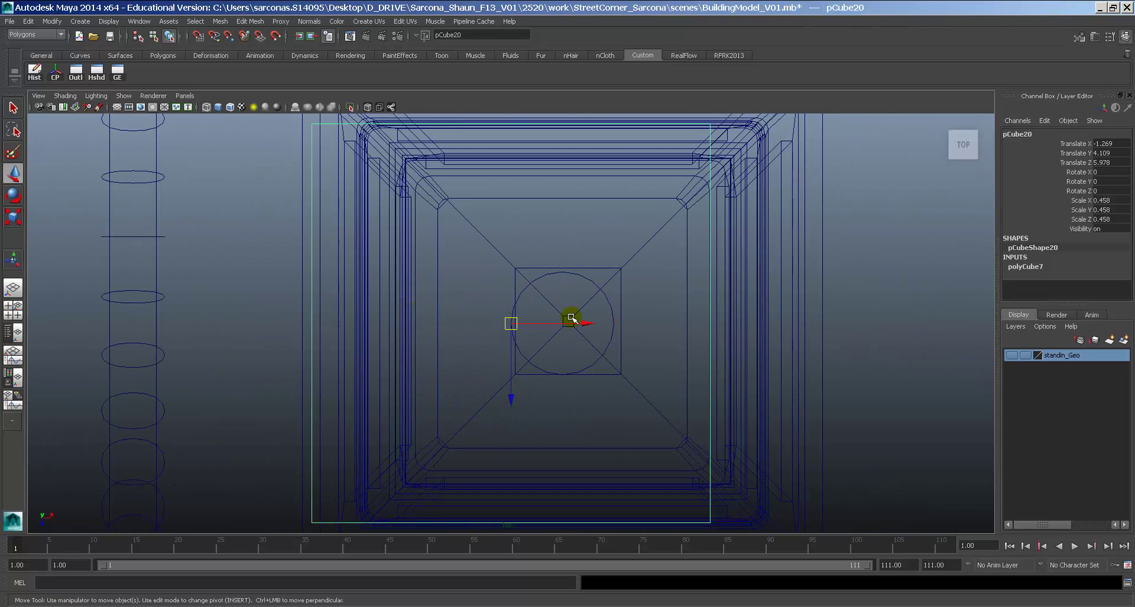
pyautogui.moveTo(509, 321)
pyautogui.mouseDown()
pyautogui.moveTo(585, 322)
pyautogui.moveTo(571, 322)
pyautogui.moveTo(563, 273)
pyautogui.moveTo(573, 274)
pyautogui.mouseUp()
pyautogui.press('space')
pyautogui.press('5')
pyautogui.press('space')
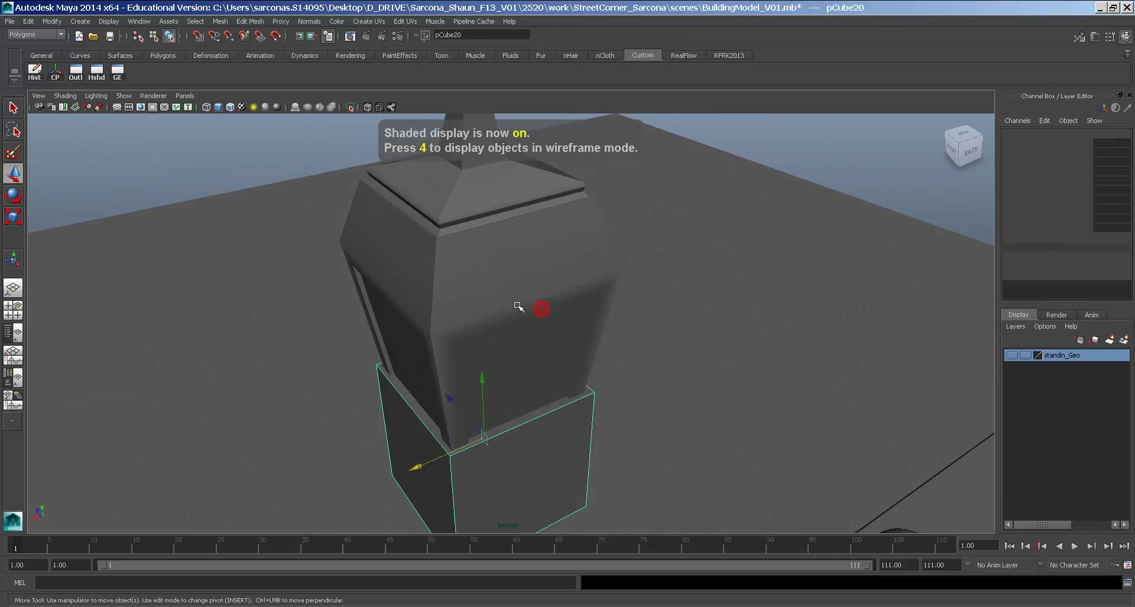
pyautogui.press('4')
pyautogui.moveTo(520, 306)
pyautogui.mouseDown()
pyautogui.moveTo(540, 309)
pyautogui.moveTo(508, 308)
pyautogui.mouseUp()
pyautogui.press('space')
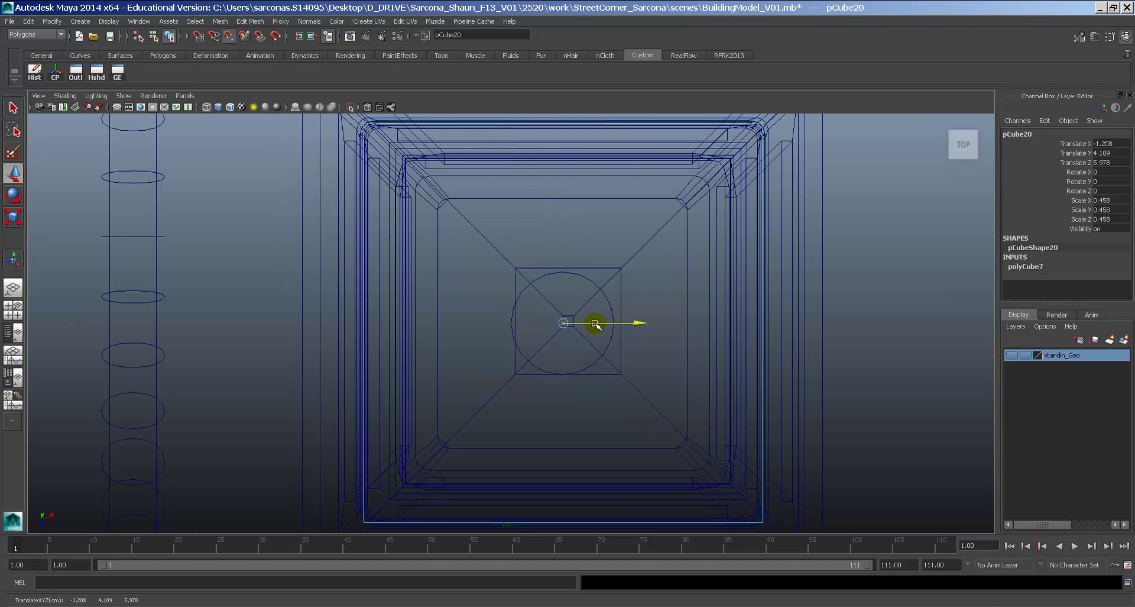
pyautogui.moveTo(597, 322)
pyautogui.mouseDown()
pyautogui.moveTo(570, 264)
pyautogui.moveTo(503, 267)
pyautogui.mouseUp()
# Step: Raise the cube inside the lantern to about Y 4.508 and scale it down uniformly to 0.262
pyautogui.press('space')
pyautogui.press('5')
pyautogui.press('r')
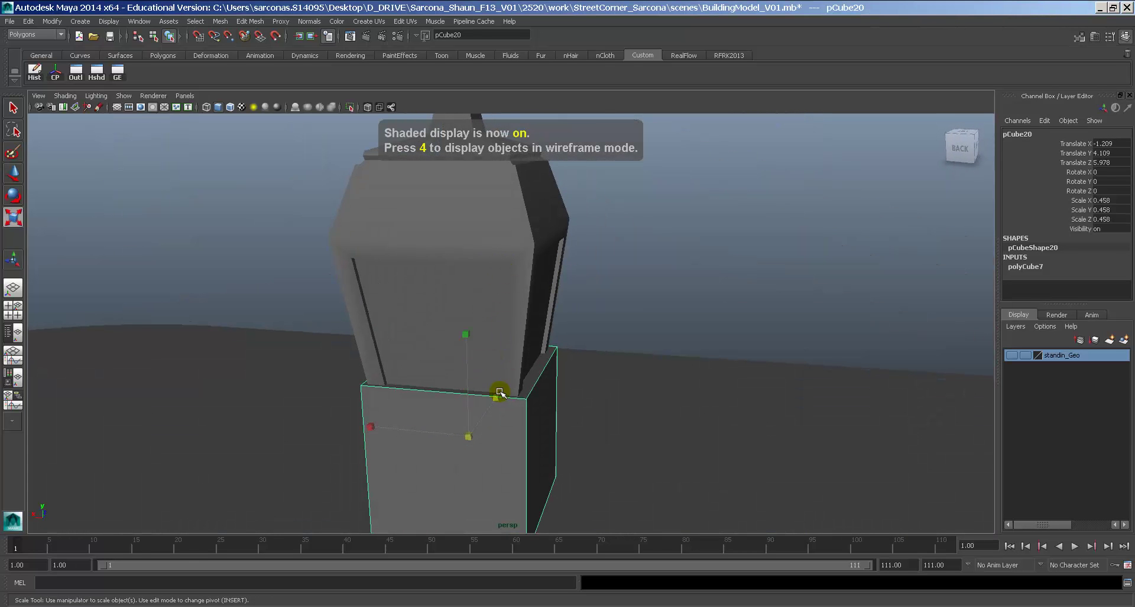
pyautogui.press('w')
pyautogui.moveTo(468, 362); pyautogui.dragTo(469, 247)
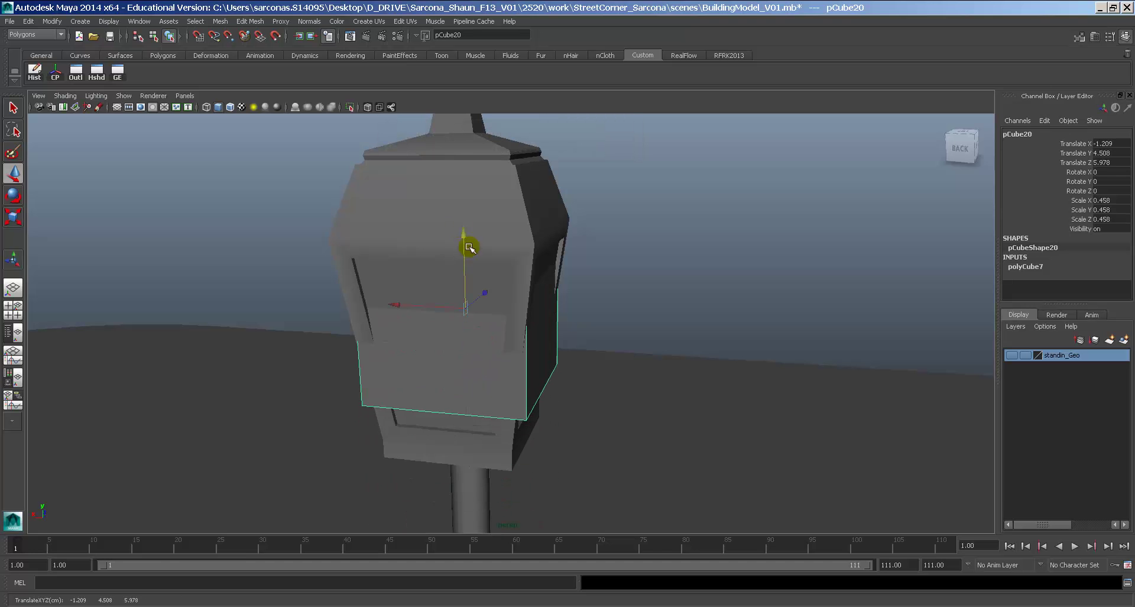
pyautogui.press('r')
pyautogui.moveTo(557, 329); pyautogui.dragTo(520, 337, button='middle')
pyautogui.keyDown('alt'); pyautogui.moveTo(532, 342); pyautogui.dragTo(493, 305); pyautogui.keyUp('alt')
pyautogui.press('4')
pyautogui.click(514, 350)
pyautogui.hotkey('ctrl', 'z')
# Step: Extrude the bulb cube's bottom face downward to form the bulb's lower section
pyautogui.moveTo(497, 332); pyautogui.dragTo(494, 360, button='right')
pyautogui.click(500, 347)
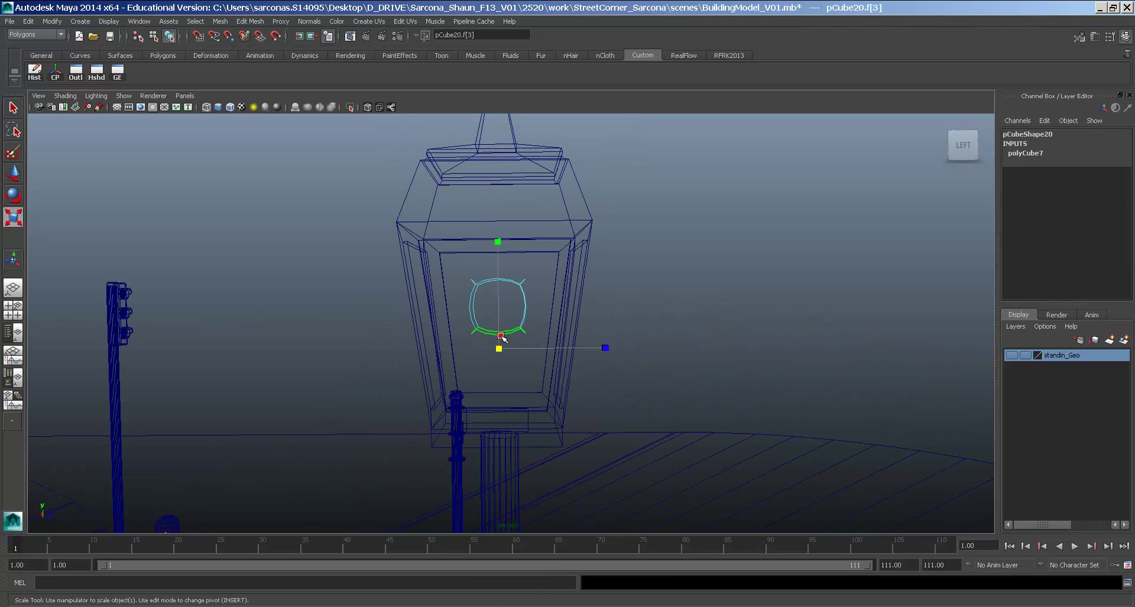
pyautogui.press('space')
pyautogui.moveTo(448, 377); pyautogui.dragTo(467, 242)
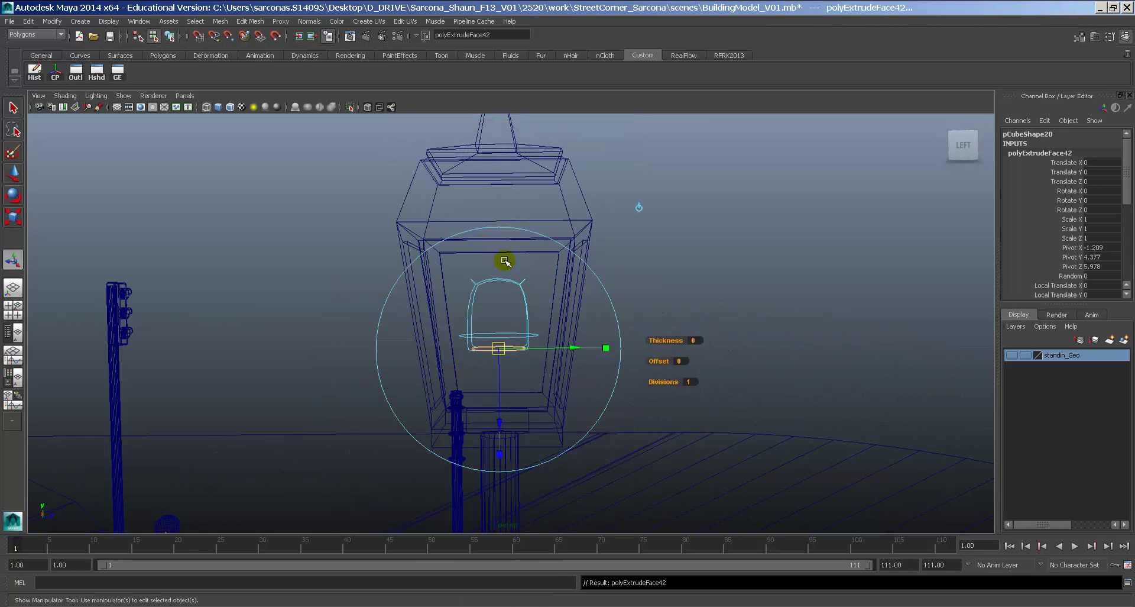
pyautogui.moveTo(502, 372); pyautogui.dragTo(502, 395)
pyautogui.press('w')
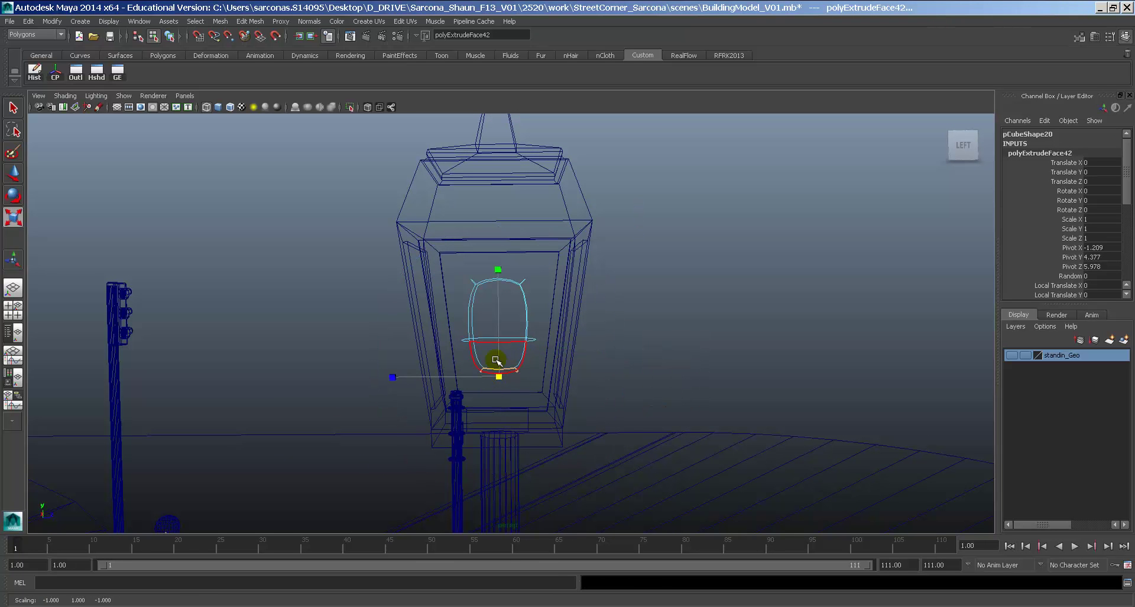
# Step: Select the ring of side faces around the bulb's upper body and scale it outward slightly
pyautogui.click(513, 303)
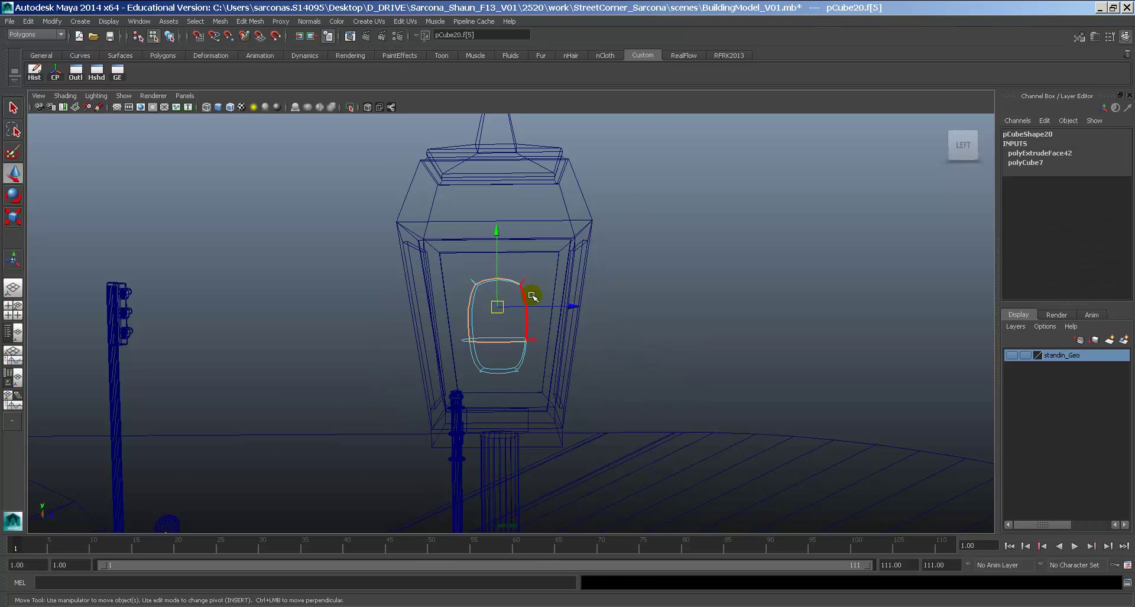
pyautogui.keyDown('shift'); pyautogui.doubleClick(445, 310); pyautogui.keyUp('shift')
pyautogui.press('r')
pyautogui.moveTo(486, 322); pyautogui.dragTo(500, 323, button='middle')
pyautogui.press('5')
# Step: Inspect the whole street lamp's proportions against the building and the neighbouring props
pyautogui.click(637, 354)
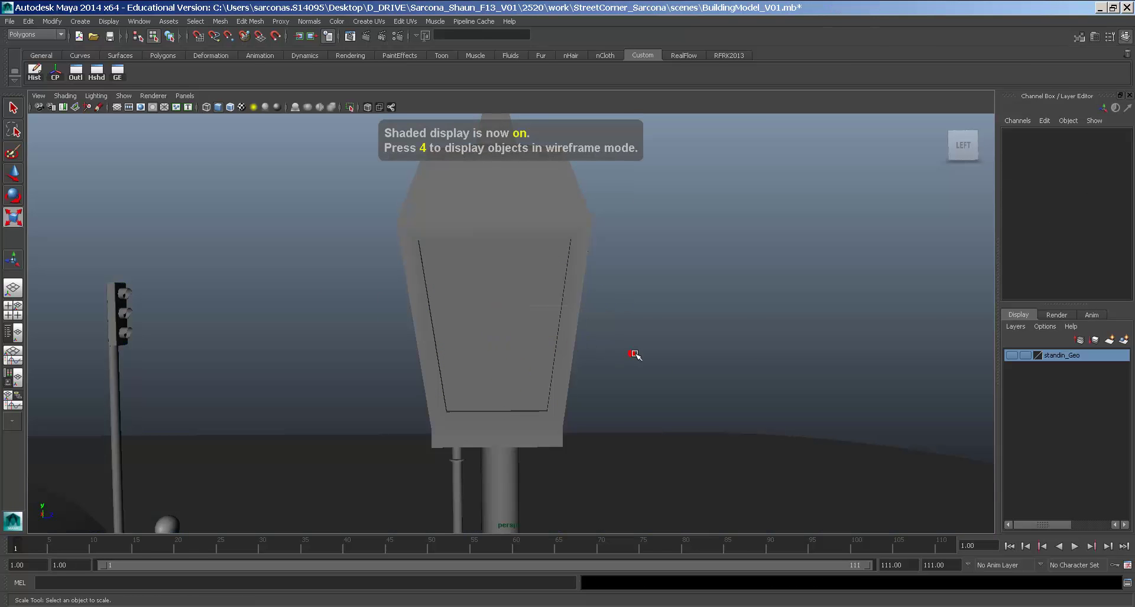
pyautogui.keyDown('alt'); pyautogui.moveTo(674, 365); pyautogui.dragTo(520, 360); pyautogui.keyUp('alt')
pyautogui.keyDown('alt'); pyautogui.moveTo(601, 358); pyautogui.dragTo(516, 339, button='right'); pyautogui.keyUp('alt')
pyautogui.keyDown('alt'); pyautogui.moveTo(575, 352); pyautogui.dragTo(343, 304); pyautogui.keyUp('alt')
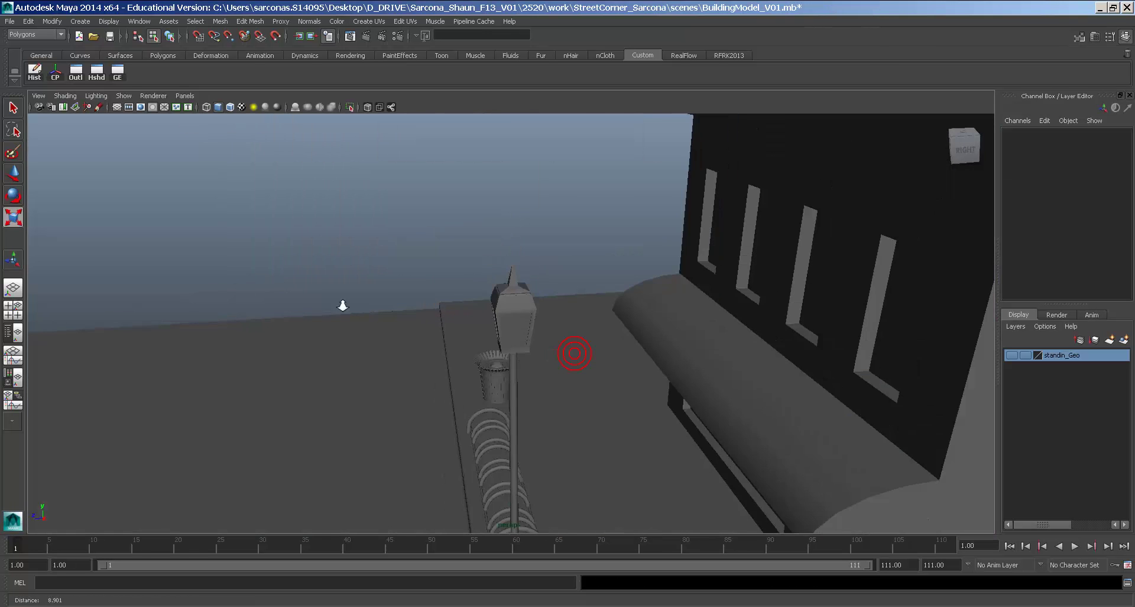
pyautogui.keyDown('alt'); pyautogui.moveTo(608, 408); pyautogui.dragTo(529, 256, button='middle'); pyautogui.keyUp('alt')
pyautogui.keyDown('alt'); pyautogui.moveTo(555, 337); pyautogui.dragTo(583, 345); pyautogui.keyUp('alt')
pyautogui.keyDown('alt'); pyautogui.moveTo(527, 379); pyautogui.dragTo(537, 357, button='middle'); pyautogui.keyUp('alt')
pyautogui.keyDown('alt'); pyautogui.moveTo(538, 358); pyautogui.dragTo(513, 297, button='right'); pyautogui.keyUp('alt')
# Step: Select the lantern frame, its glass panels and the bulb, and group them
pyautogui.moveTo(471, 230); pyautogui.dragTo(482, 223, button='right')
pyautogui.keyDown('alt'); pyautogui.moveTo(521, 236); pyautogui.dragTo(520, 234); pyautogui.keyUp('alt')
pyautogui.press('4')
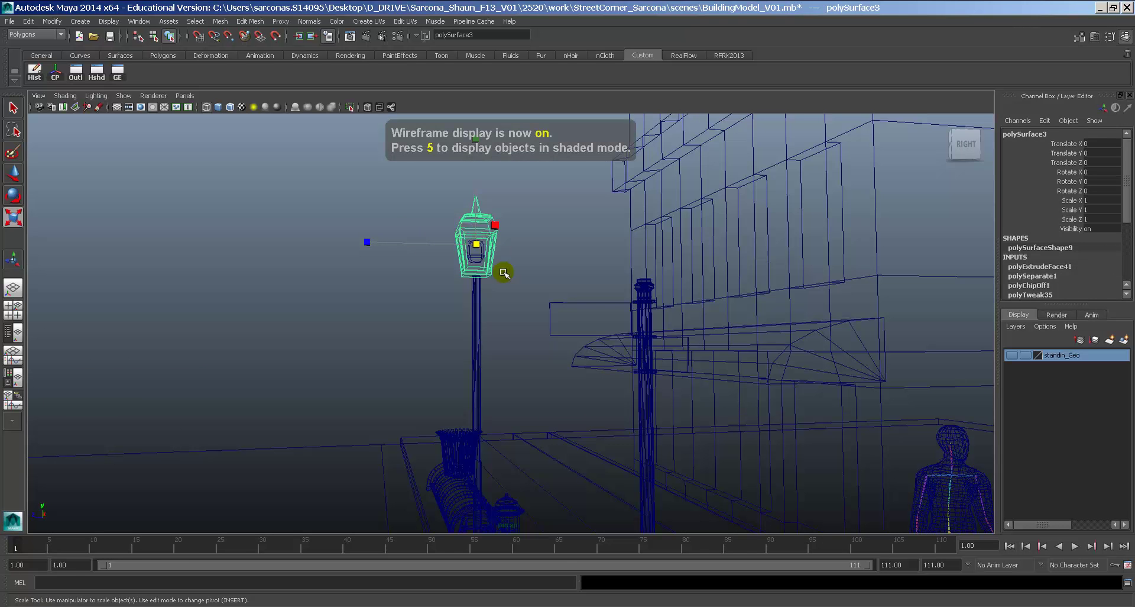
pyautogui.click(476, 276)
pyautogui.keyDown('ctrl'); pyautogui.moveTo(436, 310); pyautogui.dragTo(436, 310); pyautogui.keyUp('ctrl')
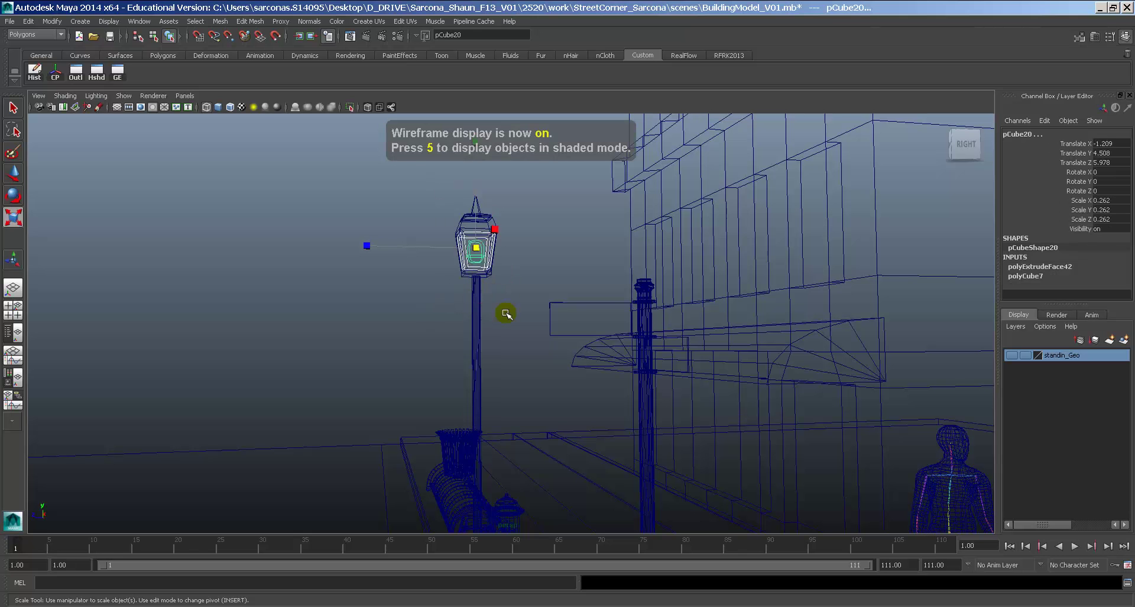
pyautogui.click(480, 207)
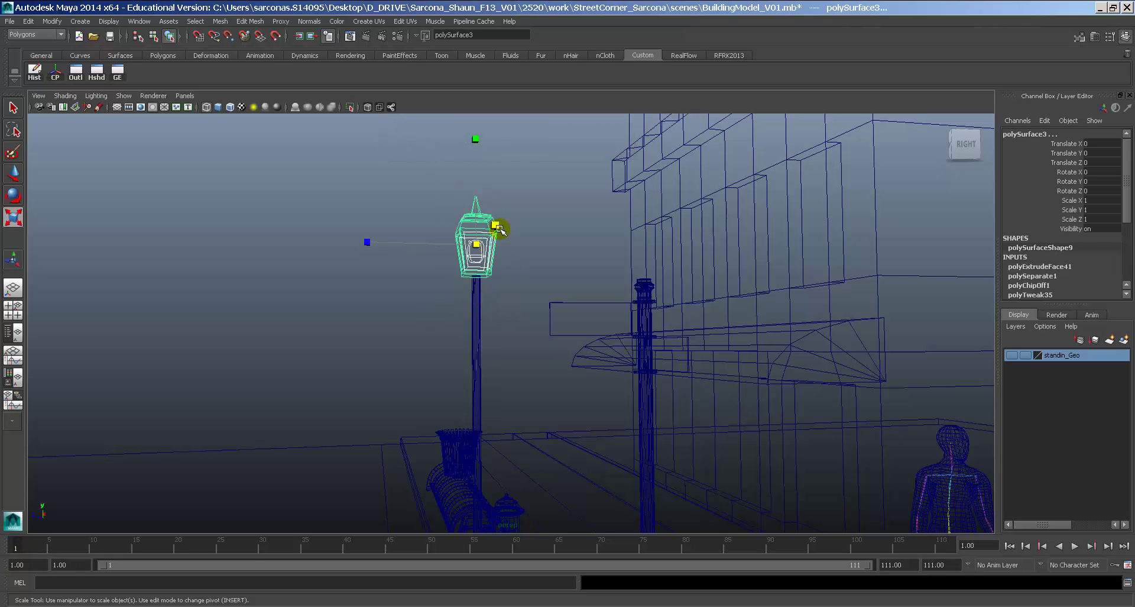
pyautogui.hotkey('ctrl', 'g')
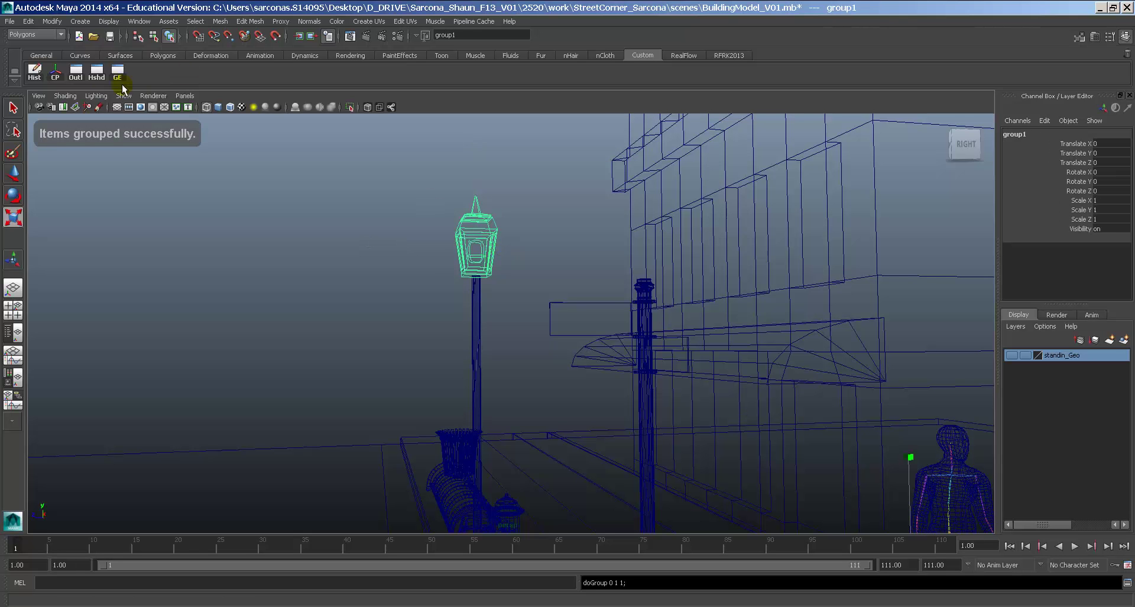
# Step: Center the lantern group's pivot, shrink the group uniformly to about 0.63 and lower it by 0.213 onto the pole
pyautogui.click(54, 78)
pyautogui.moveTo(408, 272); pyautogui.dragTo(385, 271, button='middle')
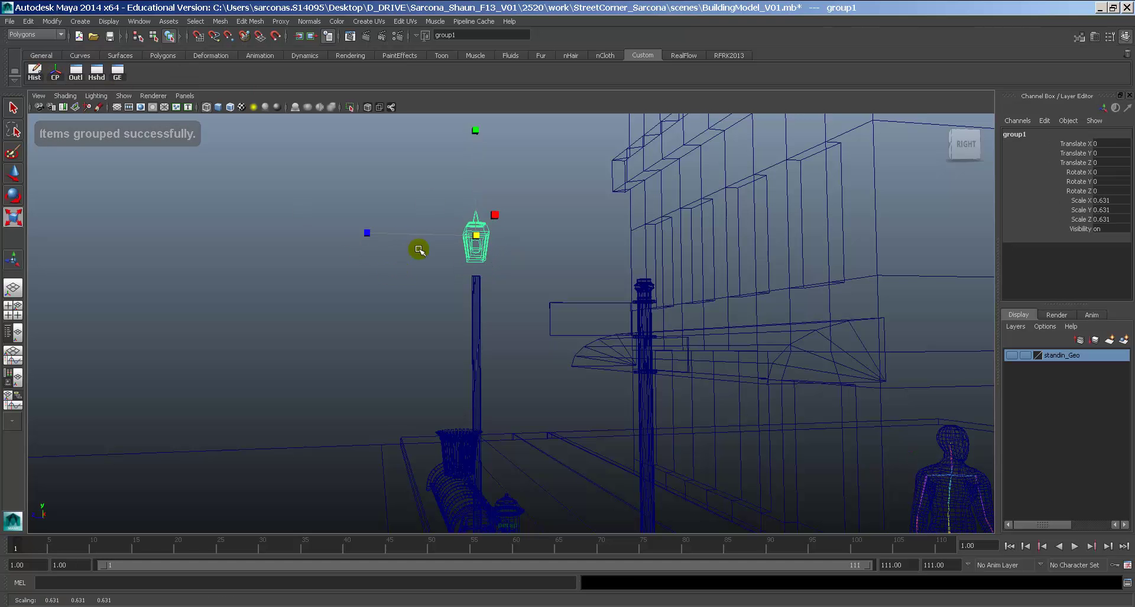
pyautogui.press('4')
pyautogui.press('w')
pyautogui.press('5')
pyautogui.moveTo(475, 178); pyautogui.dragTo(476, 194)
# Step: Scale the lantern group uniformly to 0.69 and check its proportions against the pole and the street corner
pyautogui.moveTo(476, 232)
pyautogui.keyDown('alt'); pyautogui.mouseDown()
pyautogui.moveTo(424, 240)
pyautogui.moveTo(496, 240)
pyautogui.moveTo(498, 230)
pyautogui.mouseUp(); pyautogui.keyUp('alt')
pyautogui.press('r')
pyautogui.moveTo(498, 230); pyautogui.dragTo(500, 244, button='middle')
pyautogui.press('w')
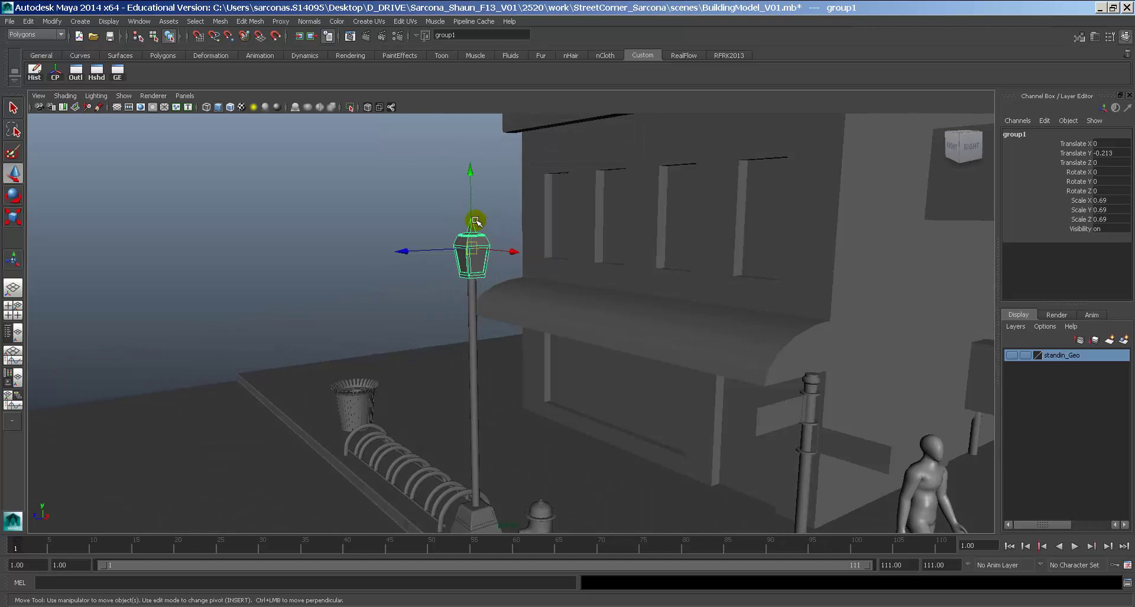
pyautogui.press('f')
pyautogui.keyDown('alt'); pyautogui.moveTo(484, 259); pyautogui.dragTo(509, 266); pyautogui.keyUp('alt')
pyautogui.scroll(-10, 296, 215)
pyautogui.keyDown('alt'); pyautogui.moveTo(379, 216); pyautogui.dragTo(342, 208); pyautogui.keyUp('alt')
pyautogui.keyDown('alt'); pyautogui.moveTo(342, 208); pyautogui.dragTo(478, 251, button='right'); pyautogui.keyUp('alt')
pyautogui.keyDown('alt'); pyautogui.moveTo(478, 252); pyautogui.dragTo(423, 218); pyautogui.keyUp('alt')
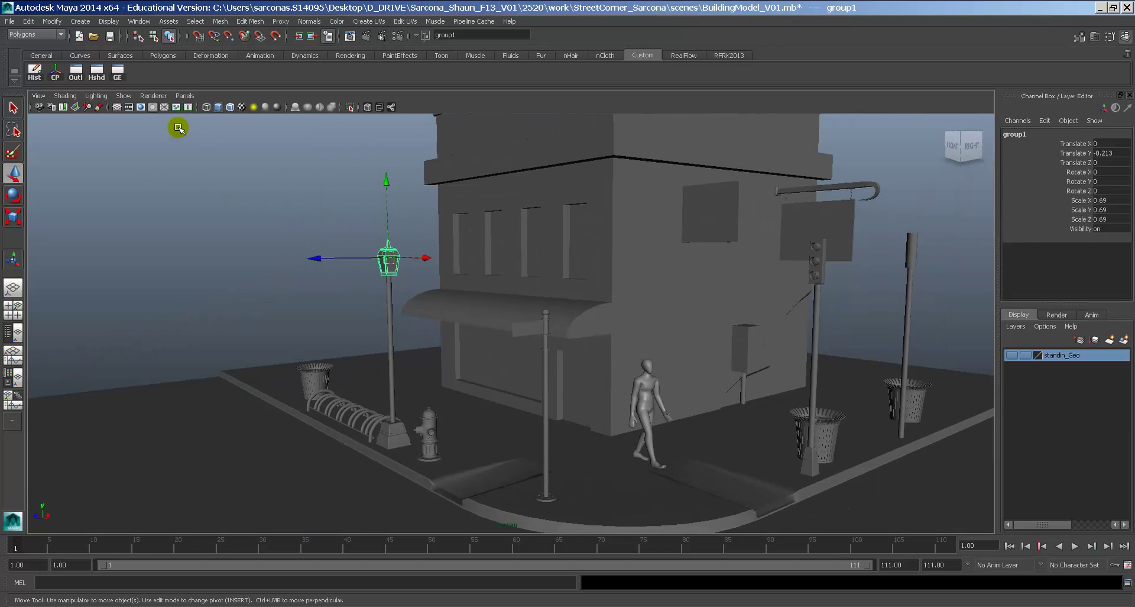
# Step: Open the Outliner and group the lantern, the pole and the street lamp's base together
pyautogui.click(73, 72)
pyautogui.keyDown('alt'); pyautogui.moveTo(350, 305); pyautogui.dragTo(293, 267, button='middle'); pyautogui.keyUp('alt')
pyautogui.scroll(-10, 492, 340)
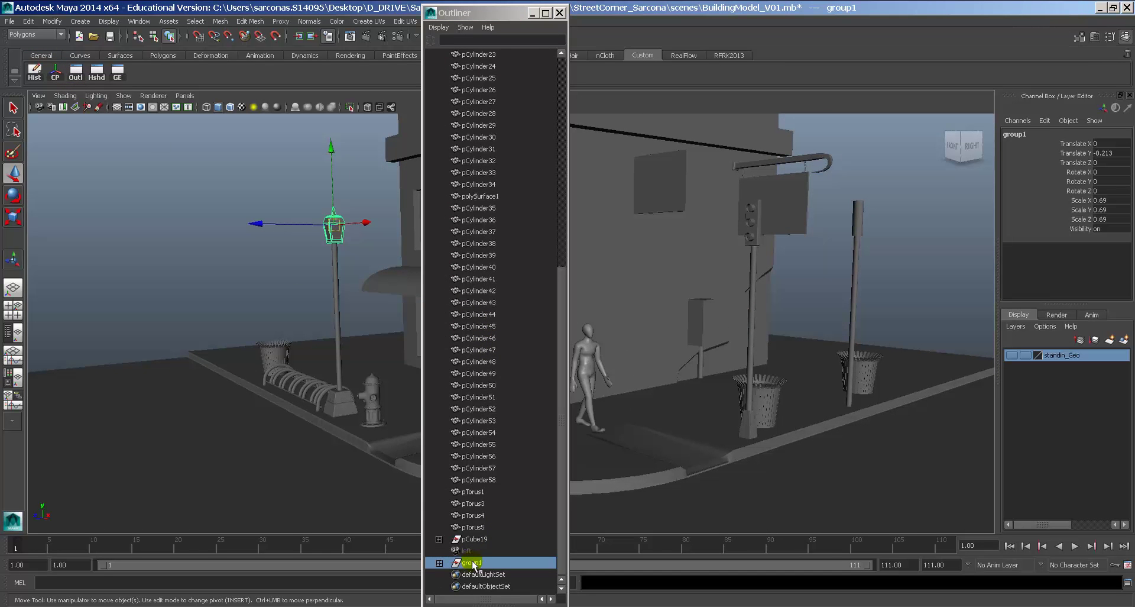
pyautogui.click(340, 334)
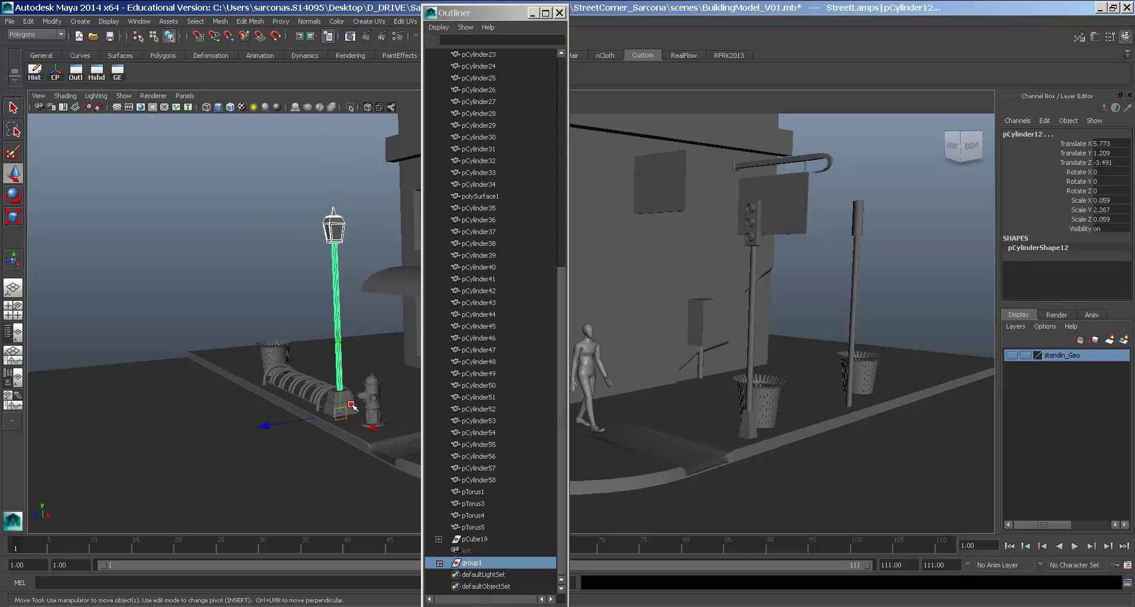
pyautogui.click(349, 403)
pyautogui.press('f')
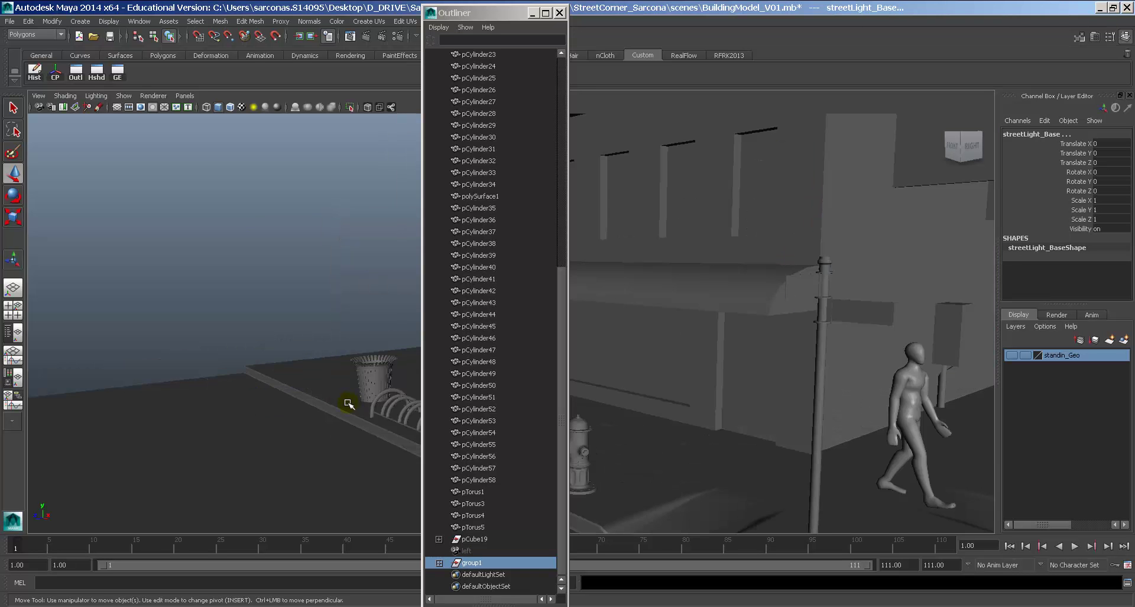
pyautogui.keyDown('alt'); pyautogui.moveTo(349, 400); pyautogui.dragTo(248, 370, button='middle'); pyautogui.keyUp('alt')
pyautogui.keyDown('alt'); pyautogui.moveTo(249, 370); pyautogui.dragTo(376, 394, button='right'); pyautogui.keyUp('alt')
pyautogui.keyDown('alt'); pyautogui.moveTo(377, 394); pyautogui.dragTo(323, 383, button='middle'); pyautogui.keyUp('alt')
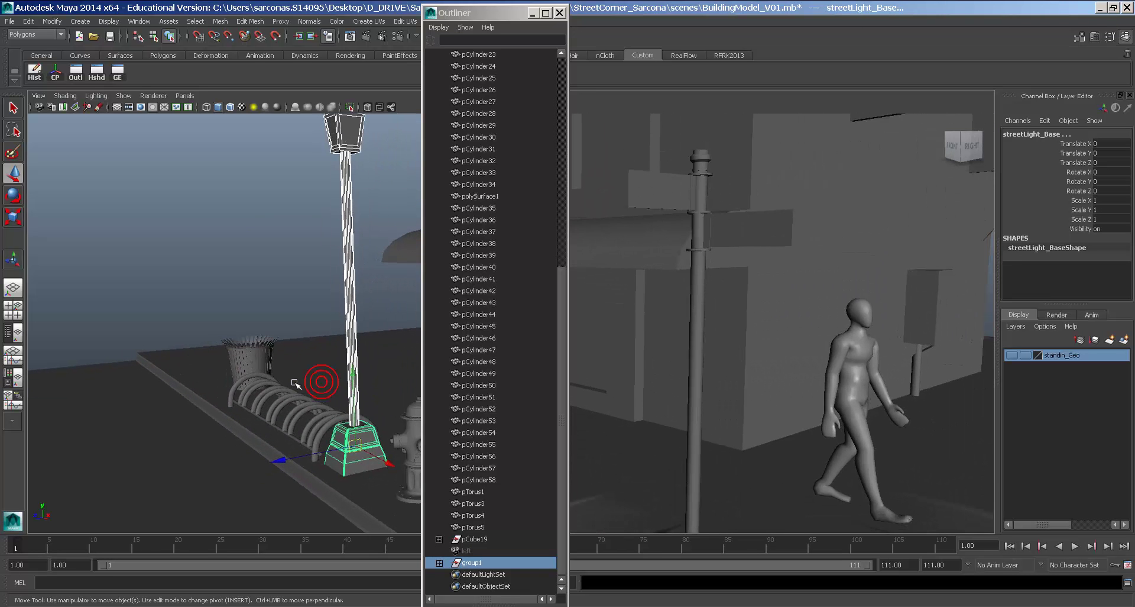
pyautogui.hotkey('ctrl', 'g')
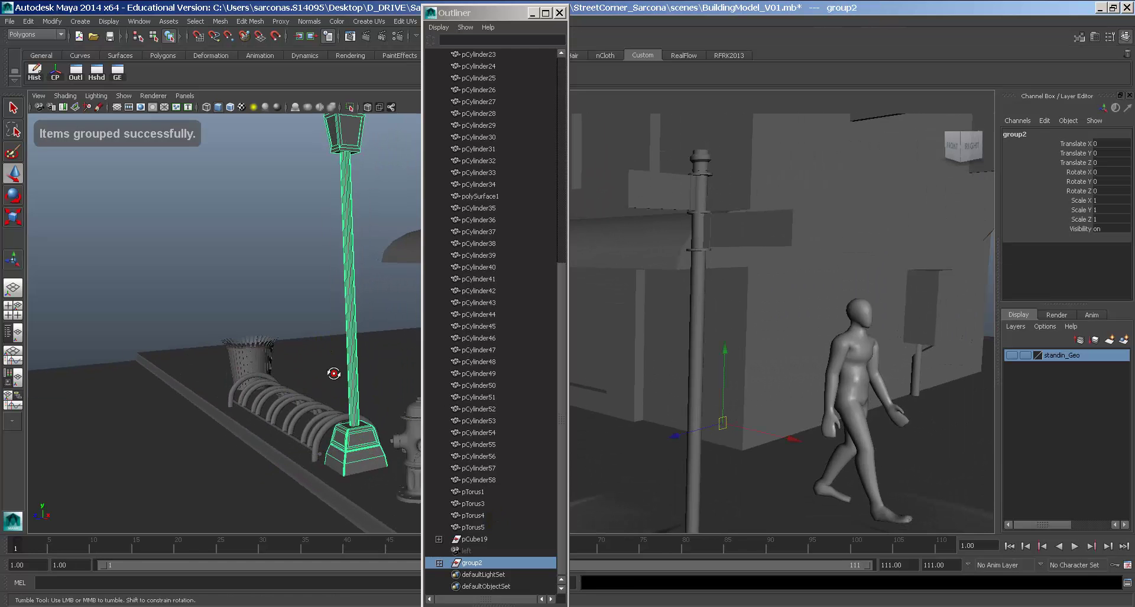
# Step: Snap the new lamp group's pivot to a bottom corner of the base and rename the group streetLamp
pyautogui.keyDown('alt'); pyautogui.moveTo(331, 373); pyautogui.dragTo(402, 299); pyautogui.keyUp('alt')
pyautogui.keyDown('alt'); pyautogui.moveTo(410, 286); pyautogui.dragTo(405, 353, button='right'); pyautogui.keyUp('alt')
pyautogui.keyDown('alt'); pyautogui.moveTo(318, 304); pyautogui.dragTo(555, 325, button='right'); pyautogui.keyUp('alt')
pyautogui.keyDown('alt'); pyautogui.moveTo(242, 318); pyautogui.dragTo(286, 281, button='middle'); pyautogui.keyUp('alt')
pyautogui.keyDown('alt'); pyautogui.moveTo(286, 282); pyautogui.dragTo(473, 299, button='right'); pyautogui.keyUp('alt')
pyautogui.keyDown('alt'); pyautogui.moveTo(266, 314); pyautogui.dragTo(343, 324); pyautogui.keyUp('alt')
pyautogui.keyDown('alt'); pyautogui.moveTo(286, 332); pyautogui.dragTo(318, 444, button='middle'); pyautogui.keyUp('alt')
pyautogui.press('v')
pyautogui.press('d')
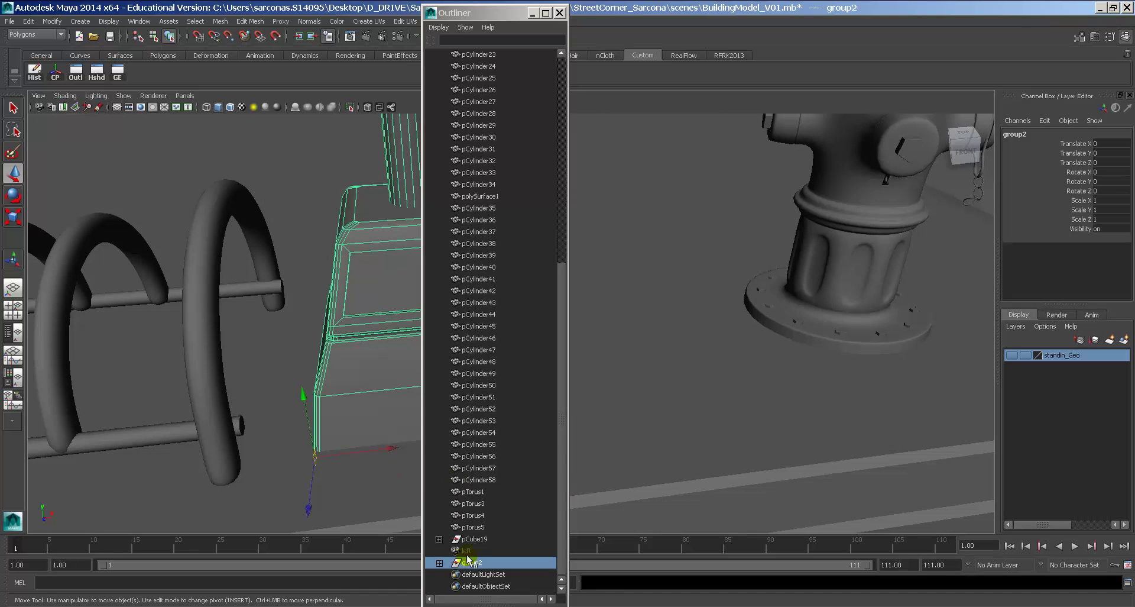
pyautogui.doubleClick(472, 563)
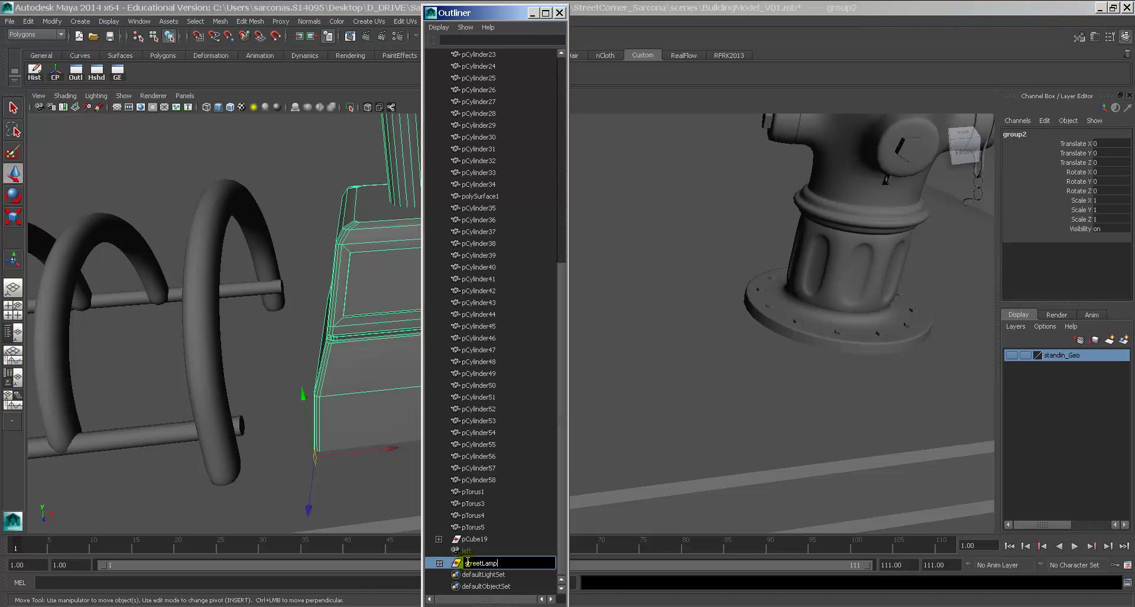
pyautogui.press('Return')
# Step: Inspect the leftover pCube19 node, and delete the construction history of the street lamp's lantern and pole
pyautogui.click(476, 538)
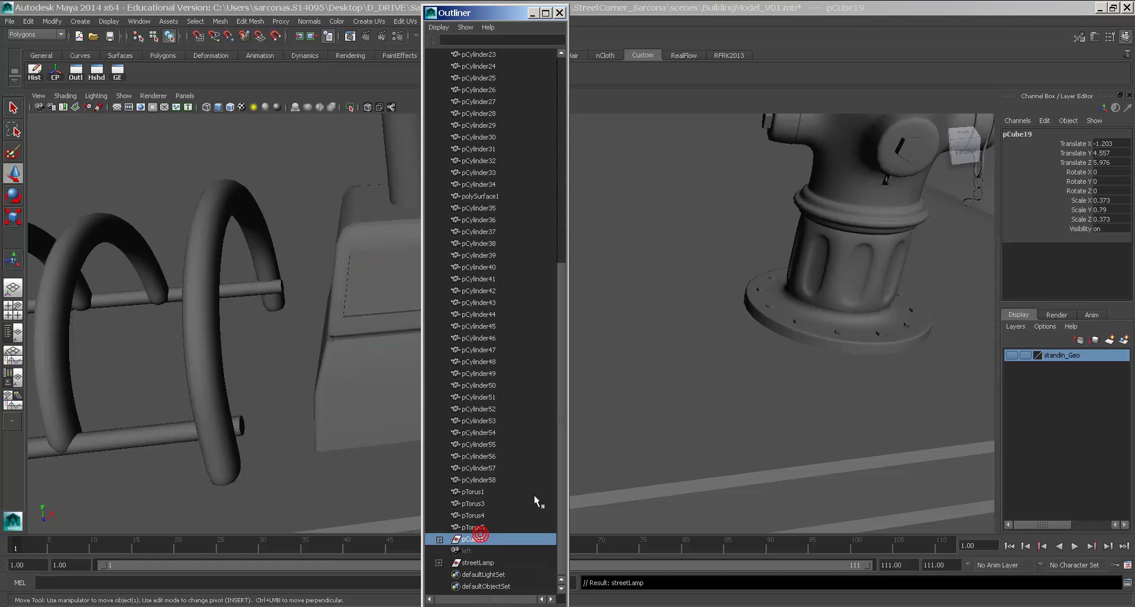
pyautogui.hotkey('shift', 'f')
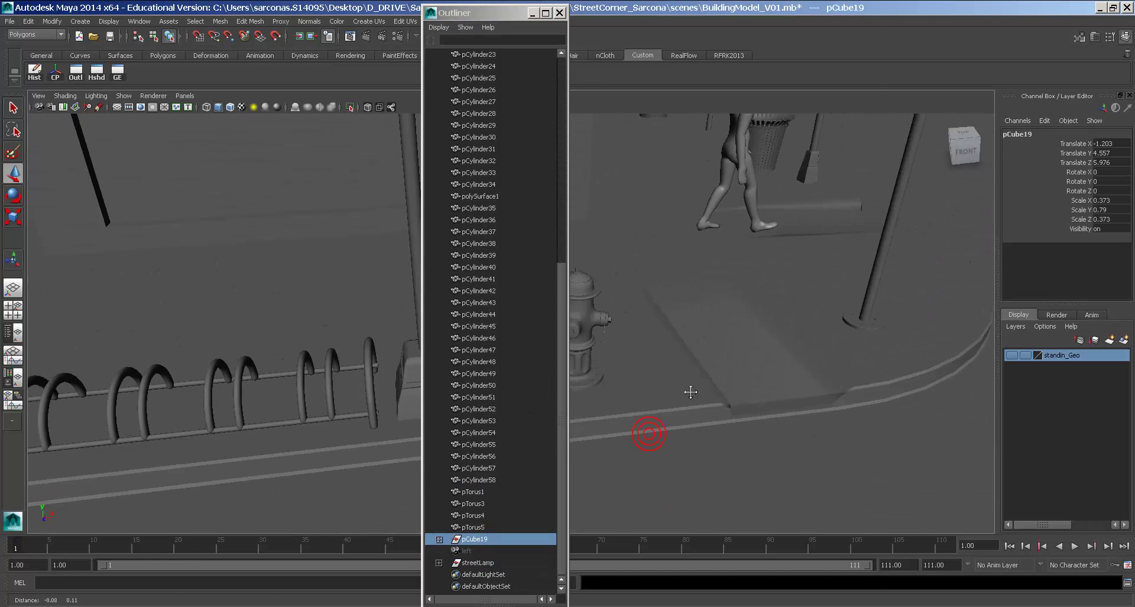
pyautogui.moveTo(497, 12); pyautogui.dragTo(807, 16)
pyautogui.keyDown('alt'); pyautogui.moveTo(524, 207); pyautogui.dragTo(494, 324, button='middle'); pyautogui.keyUp('alt')
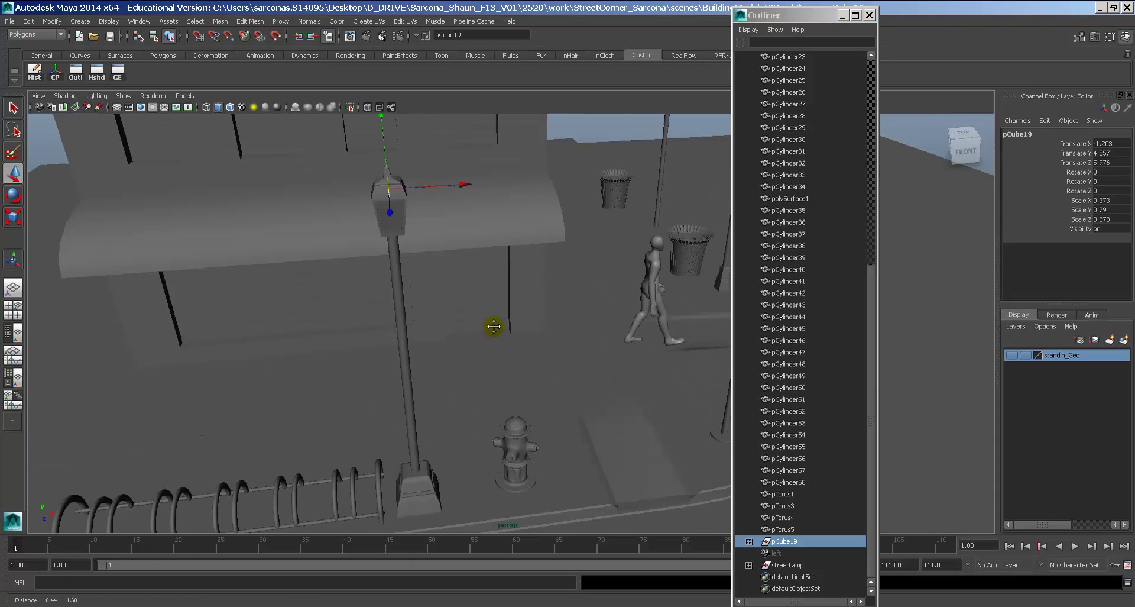
pyautogui.keyDown('alt'); pyautogui.moveTo(513, 373); pyautogui.dragTo(439, 313); pyautogui.keyUp('alt')
pyautogui.press('4')
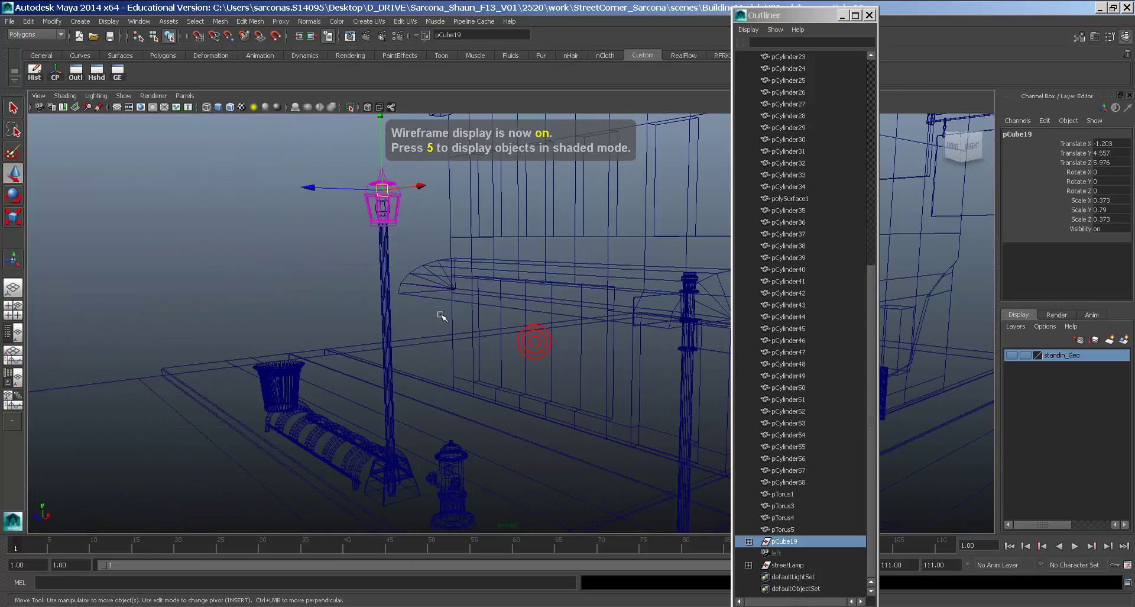
pyautogui.moveTo(428, 253); pyautogui.dragTo(304, 160)
pyautogui.click(36, 74)
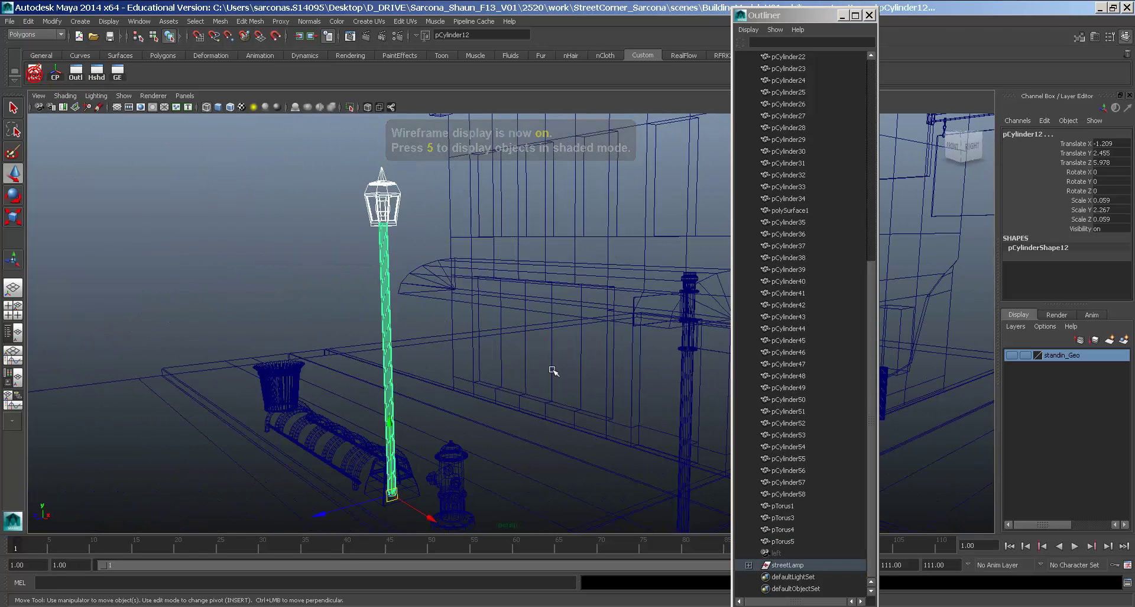
# Step: Select the loose hydrant parts from pCylinder18 through pTorus5 together with the fireHydrant body, and group them
pyautogui.click(786, 540)
pyautogui.keyDown('alt'); pyautogui.moveTo(597, 417); pyautogui.dragTo(565, 359, button='middle'); pyautogui.keyUp('alt')
pyautogui.keyDown('alt'); pyautogui.moveTo(566, 358); pyautogui.dragTo(567, 361); pyautogui.keyUp('alt')
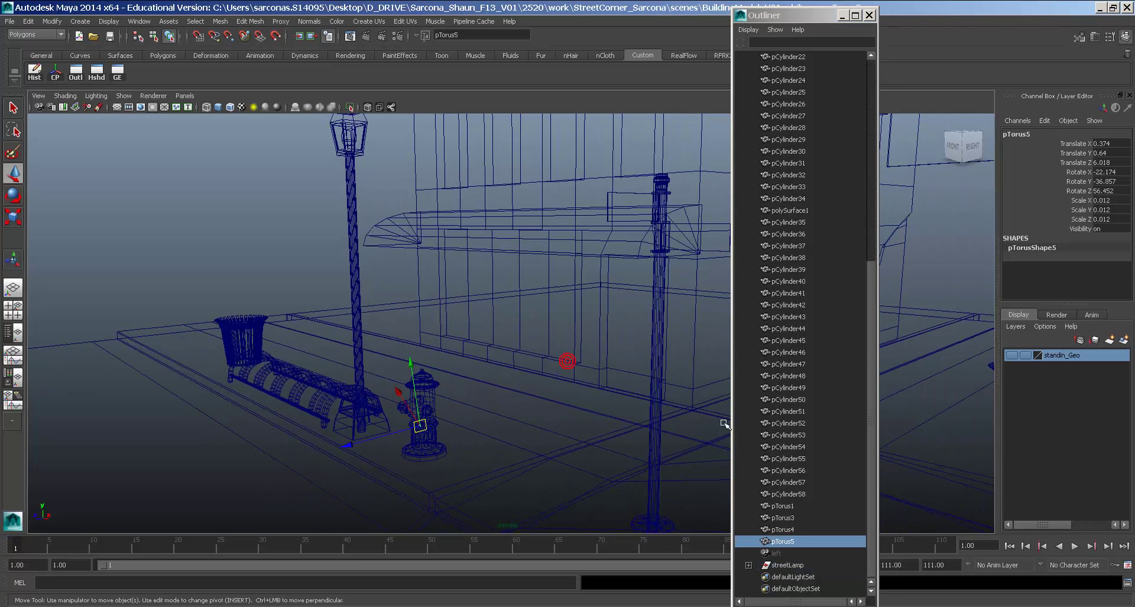
pyautogui.keyDown('shift'); pyautogui.click(810, 222); pyautogui.keyUp('shift')
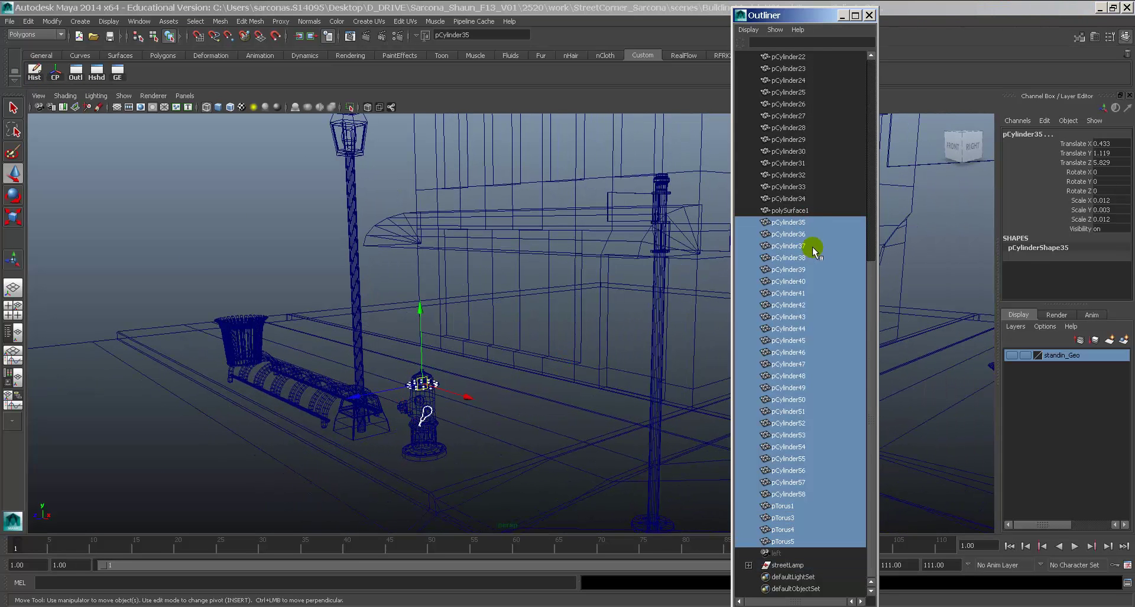
pyautogui.scroll(5, 814, 252)
pyautogui.keyDown('shift'); pyautogui.click(797, 200); pyautogui.keyUp('shift')
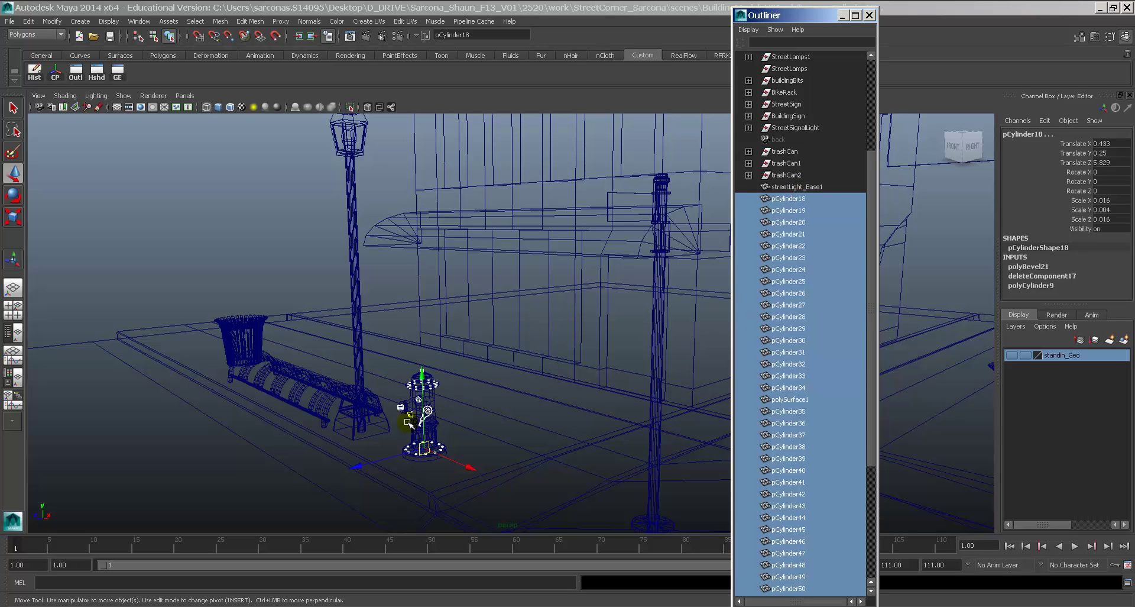
pyautogui.keyDown('shift'); pyautogui.click(431, 402); pyautogui.keyUp('shift')
pyautogui.press('f')
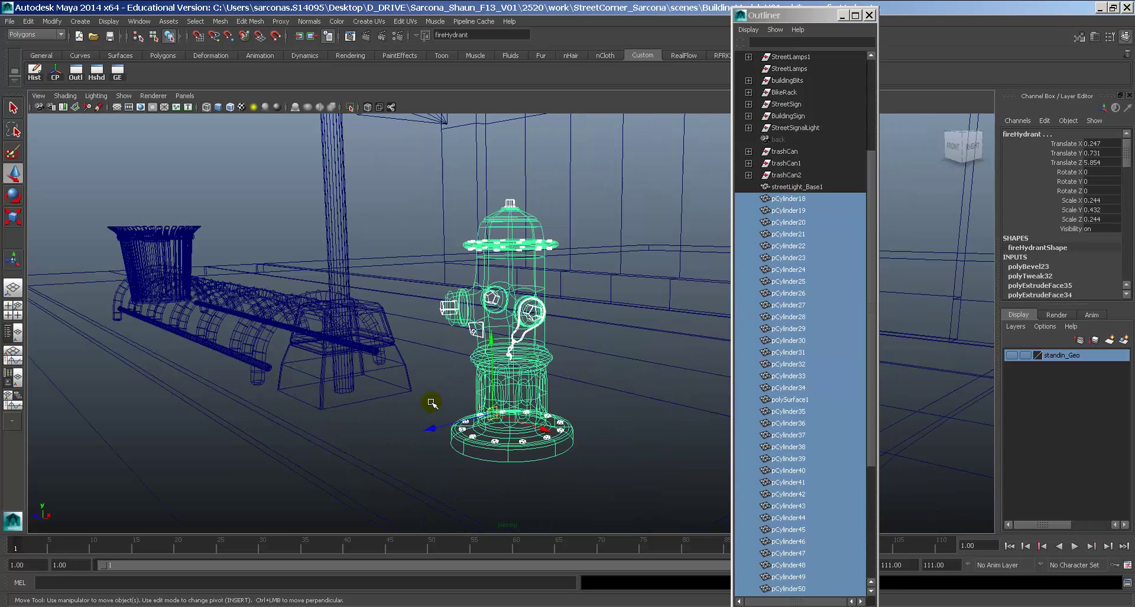
pyautogui.keyDown('alt'); pyautogui.moveTo(433, 403); pyautogui.dragTo(478, 404); pyautogui.keyUp('alt')
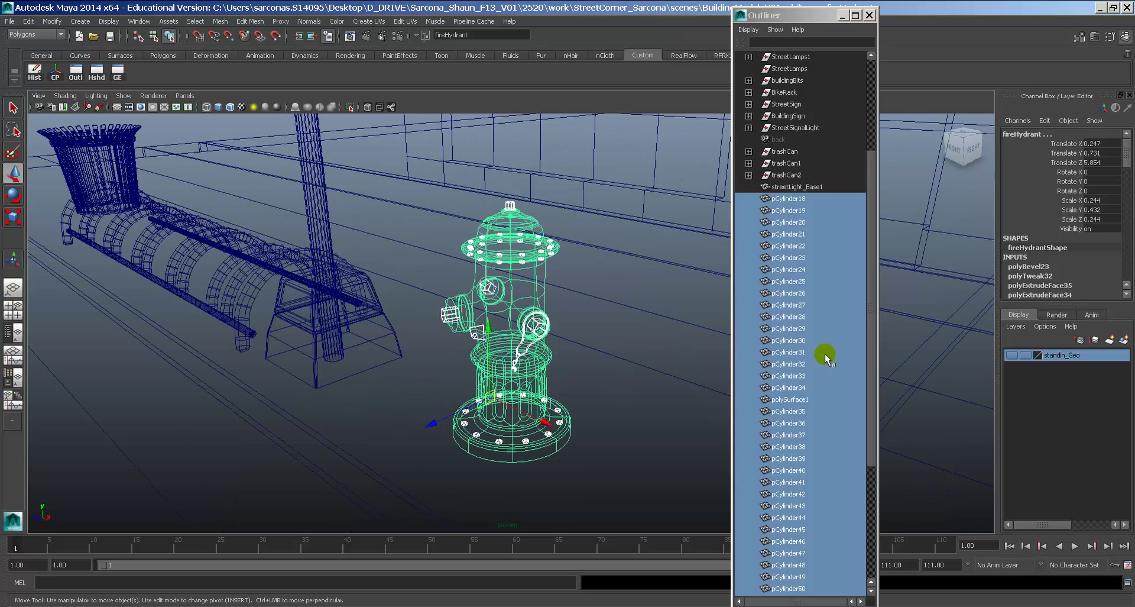
pyautogui.hotkey('ctrl', 'g')
# Step: Rename the hydrant group as fireHydants
pyautogui.doubleClick(782, 364)
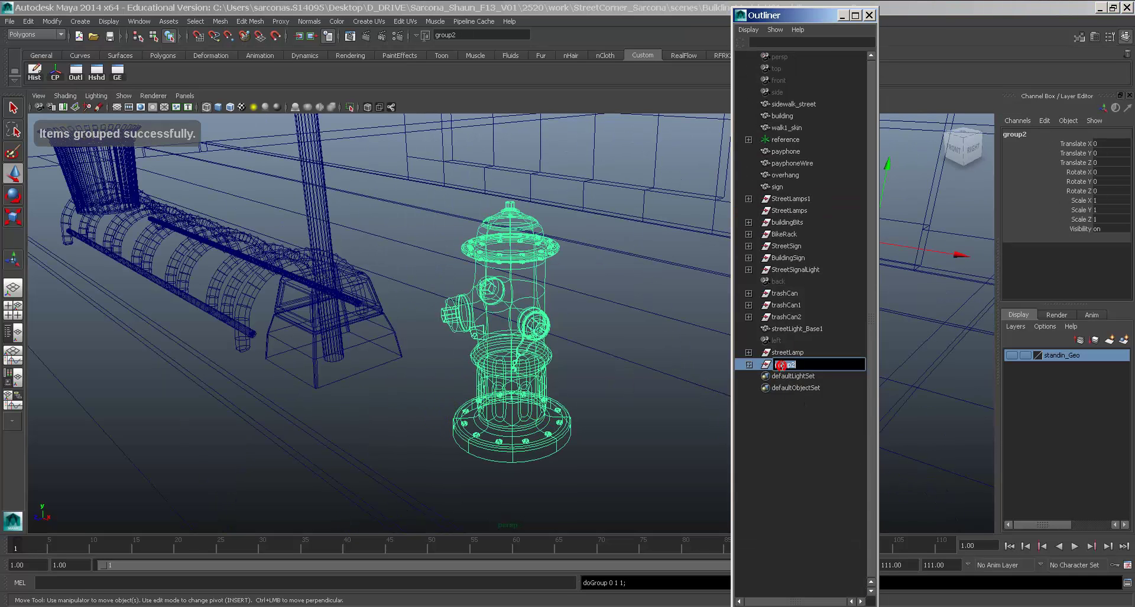
pyautogui.write('fireHydants')
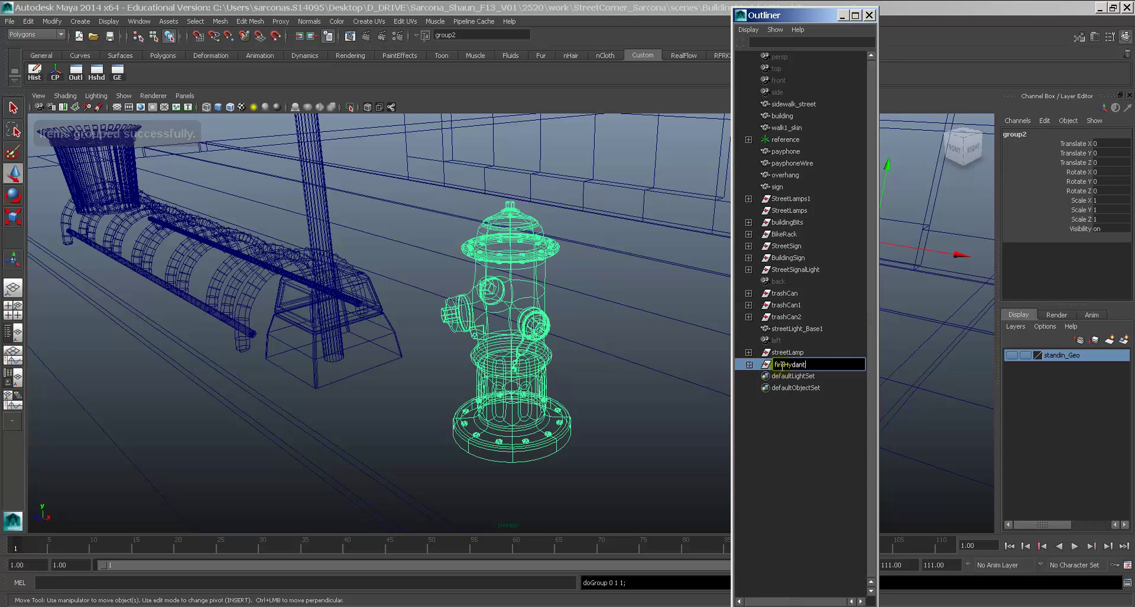
pyautogui.press('Return')
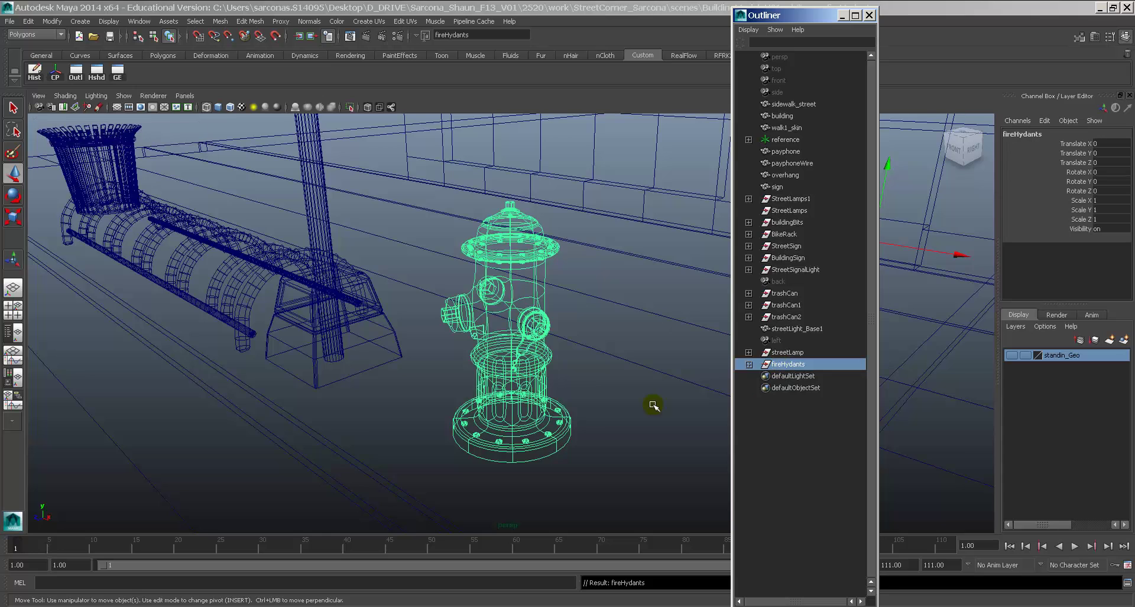
# Step: Select the ring around the hydrant's side cap and its hanging chain links, and group them
pyautogui.keyDown('alt'); pyautogui.moveTo(653, 405); pyautogui.dragTo(580, 355); pyautogui.keyUp('alt')
pyautogui.keyDown('alt'); pyautogui.moveTo(580, 355); pyautogui.dragTo(626, 366, button='right'); pyautogui.keyUp('alt')
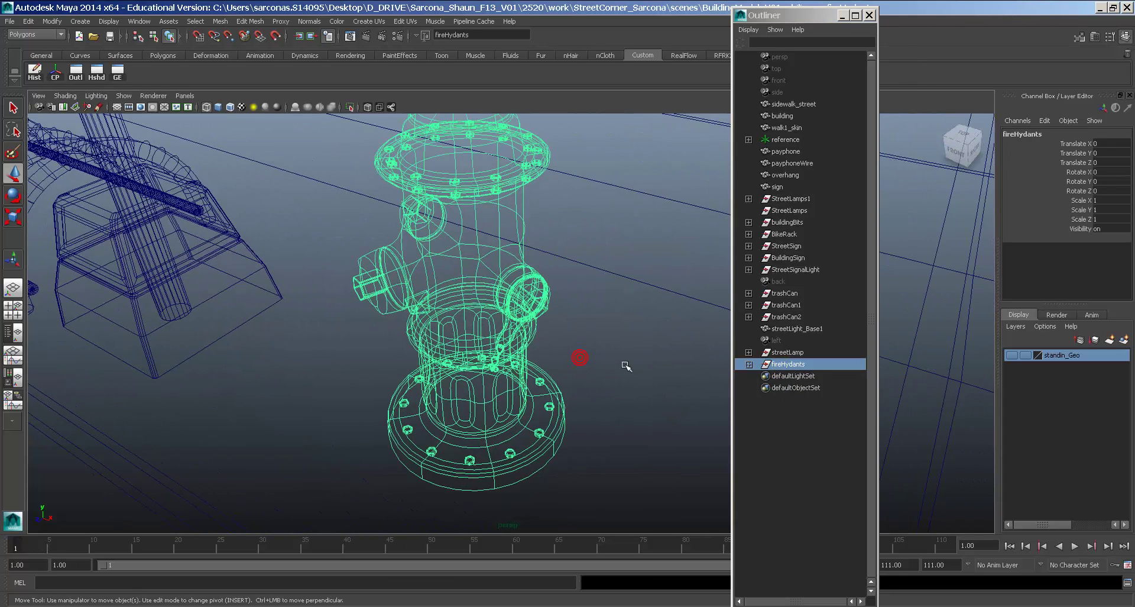
pyautogui.press('6')
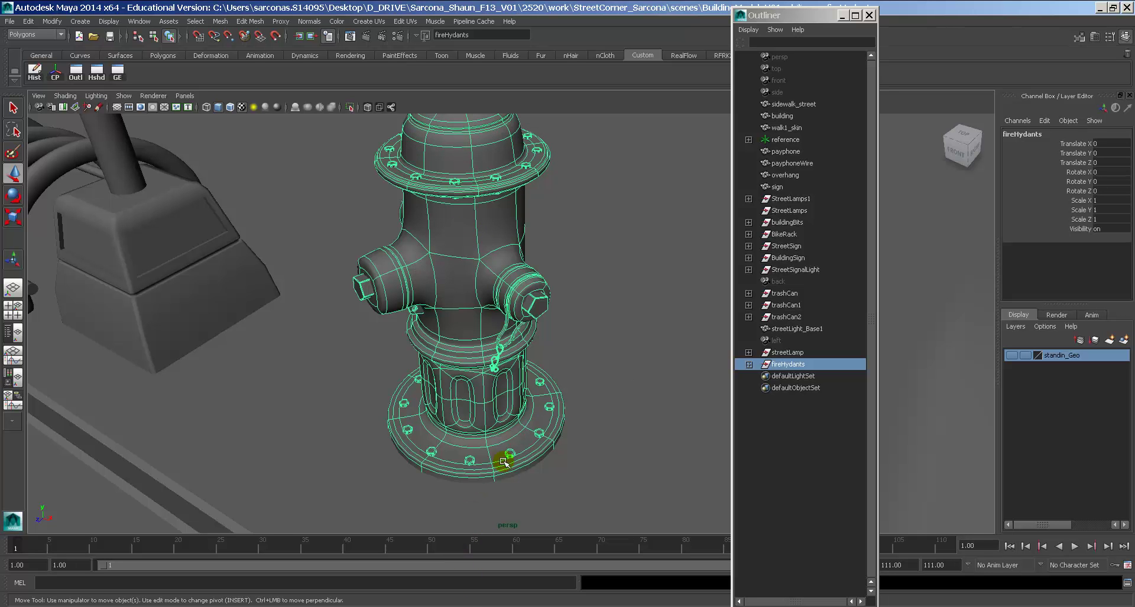
pyautogui.click(507, 332)
pyautogui.keyDown('alt'); pyautogui.moveTo(476, 396); pyautogui.dragTo(510, 342); pyautogui.keyUp('alt')
pyautogui.keyDown('alt'); pyautogui.moveTo(520, 343); pyautogui.dragTo(597, 334, button='right'); pyautogui.keyUp('alt')
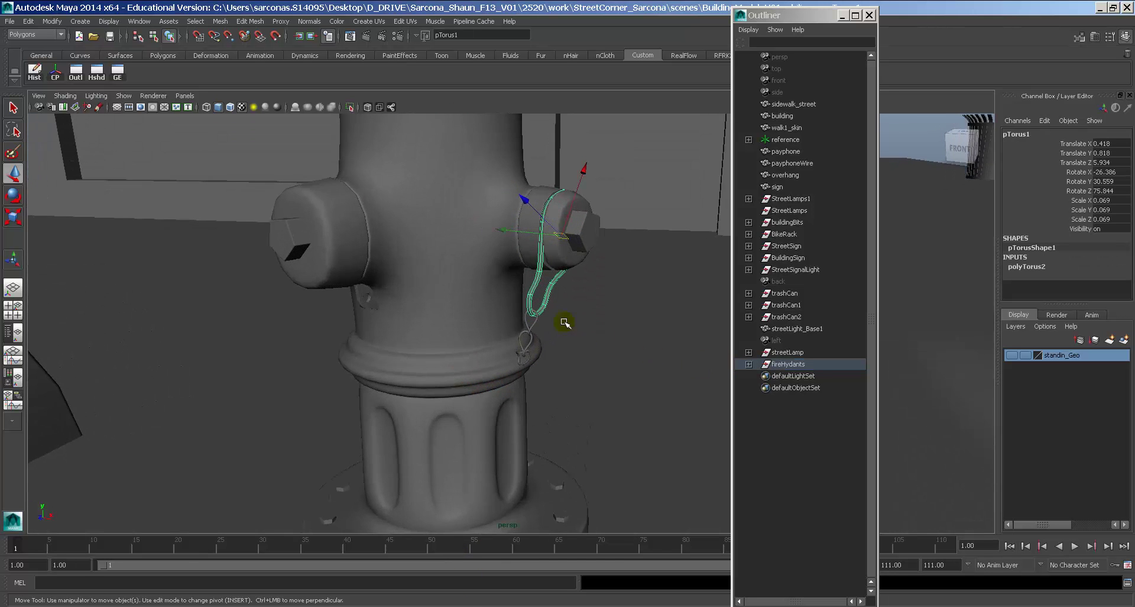
pyautogui.keyDown('shift'); pyautogui.click(534, 327); pyautogui.keyUp('shift')
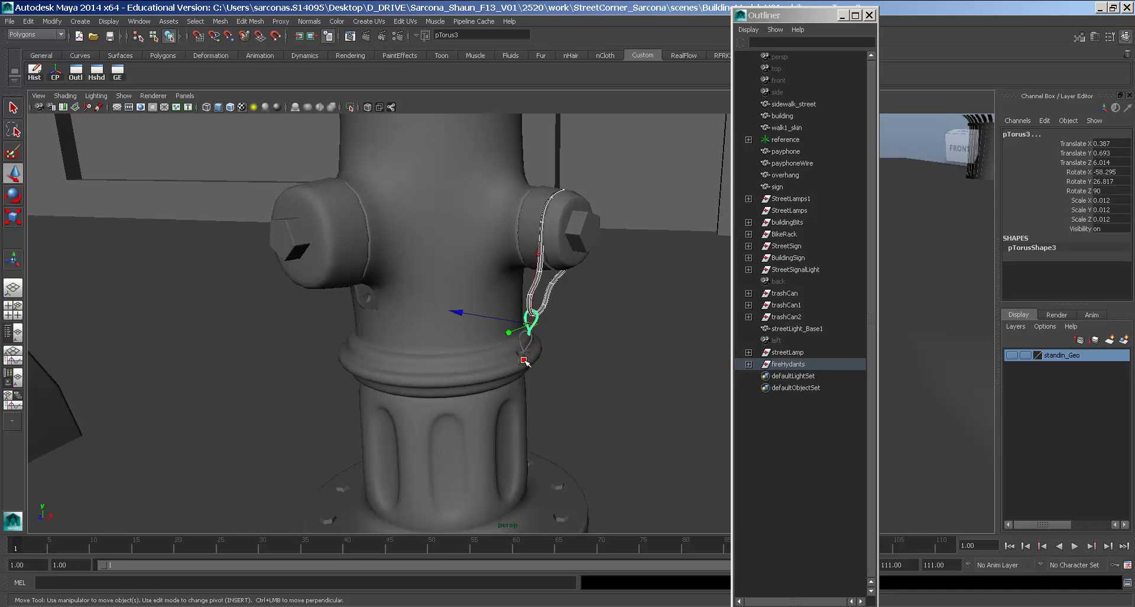
pyautogui.keyDown('shift'); pyautogui.click(524, 359); pyautogui.keyUp('shift')
pyautogui.moveTo(524, 334)
pyautogui.keyDown('alt'); pyautogui.mouseDown()
pyautogui.moveTo(578, 350)
pyautogui.moveTo(448, 337)
pyautogui.moveTo(537, 332)
pyautogui.mouseUp(); pyautogui.keyUp('alt')
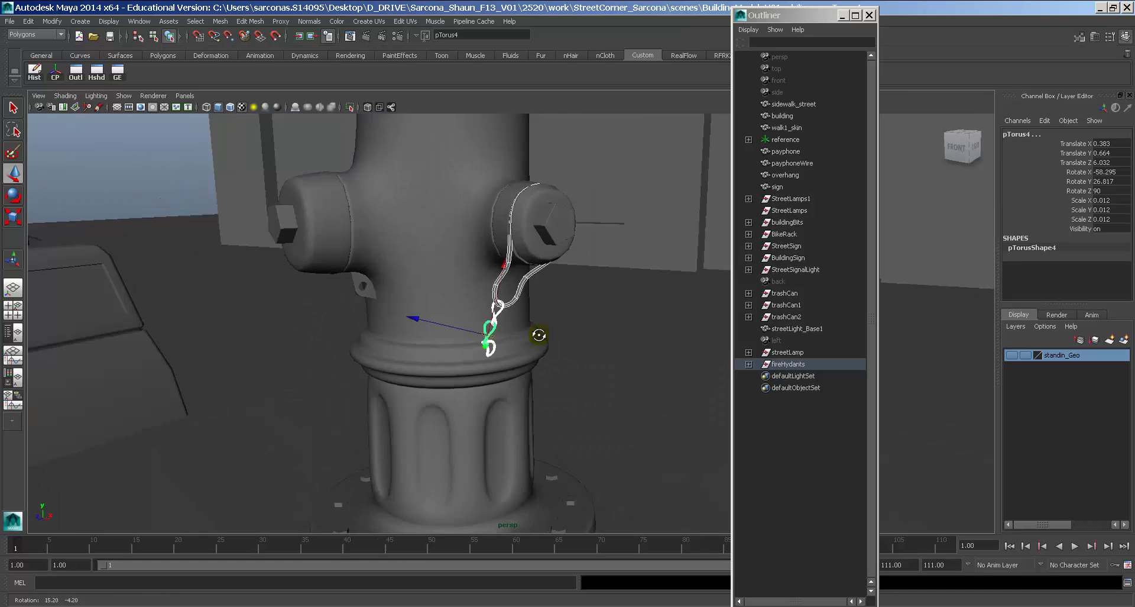
pyautogui.keyDown('alt'); pyautogui.moveTo(537, 331); pyautogui.dragTo(603, 488, button='middle'); pyautogui.keyUp('alt')
pyautogui.keyDown('alt'); pyautogui.moveTo(561, 392); pyautogui.dragTo(556, 402, button='right'); pyautogui.keyUp('alt')
pyautogui.keyDown('alt'); pyautogui.moveTo(556, 402); pyautogui.dragTo(460, 304, button='middle'); pyautogui.keyUp('alt')
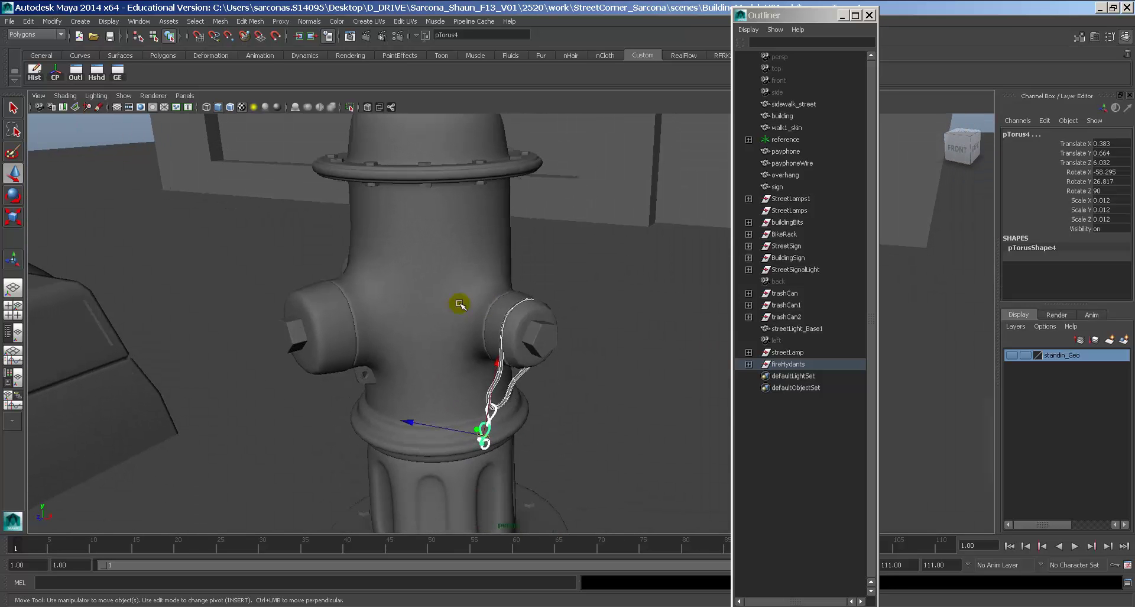
pyautogui.hotkey('ctrl', 'g')
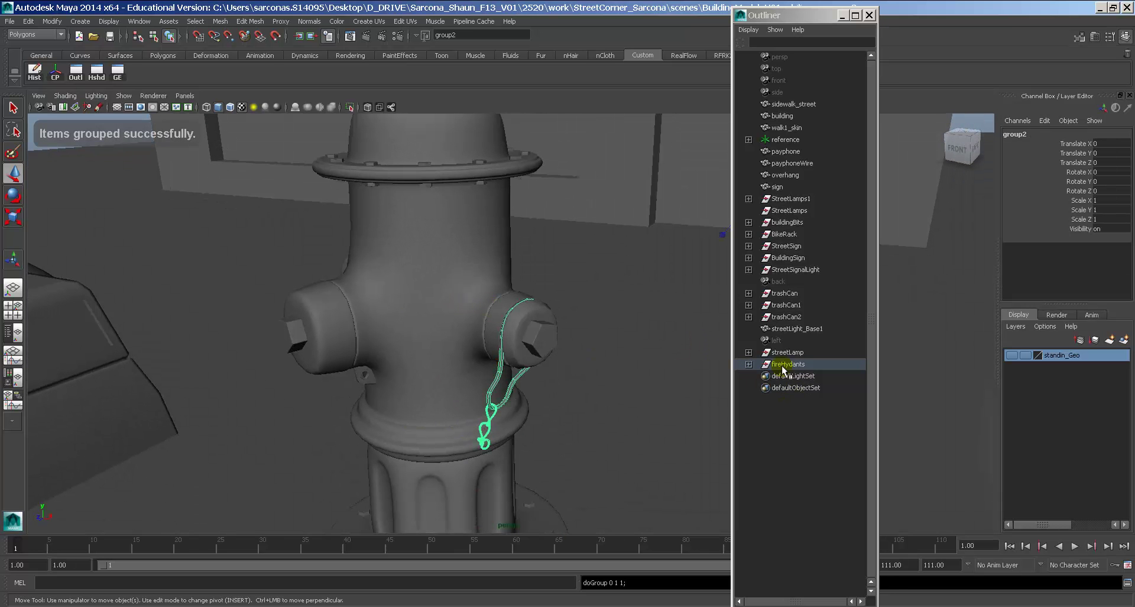
# Step: Expand the fireHydants group and rename the chain group inside it as links
pyautogui.click(750, 365)
pyautogui.scroll(-5, 797, 428)
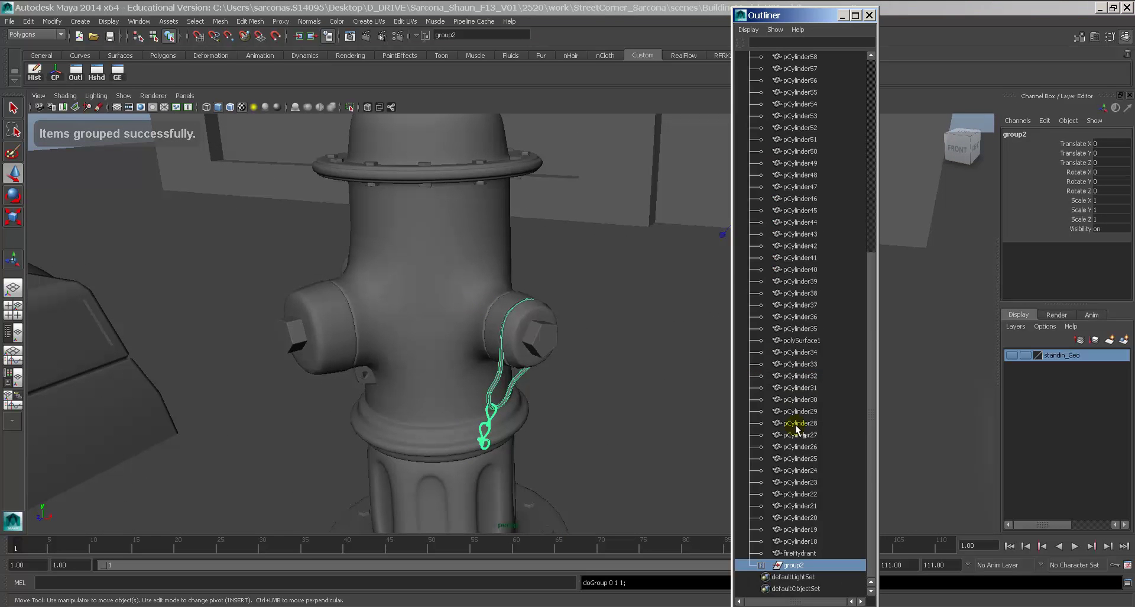
pyautogui.doubleClick(794, 564)
pyautogui.write('li')
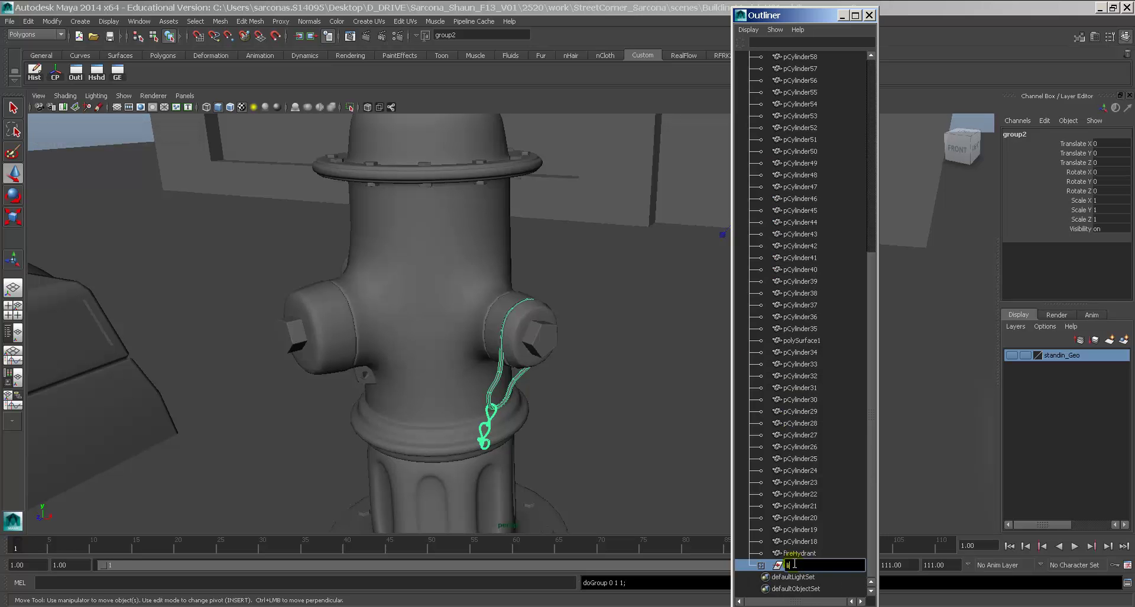
pyautogui.write('nks')
pyautogui.press('Return')
# Step: Select the hydrant's upper flange bolts, covering every object from pCylinder58 through pCylinder35
pyautogui.keyDown('alt'); pyautogui.moveTo(624, 441); pyautogui.dragTo(482, 373, button='right'); pyautogui.keyUp('alt')
pyautogui.keyDown('alt'); pyautogui.moveTo(481, 372); pyautogui.dragTo(573, 399); pyautogui.keyUp('alt')
pyautogui.click(523, 375)
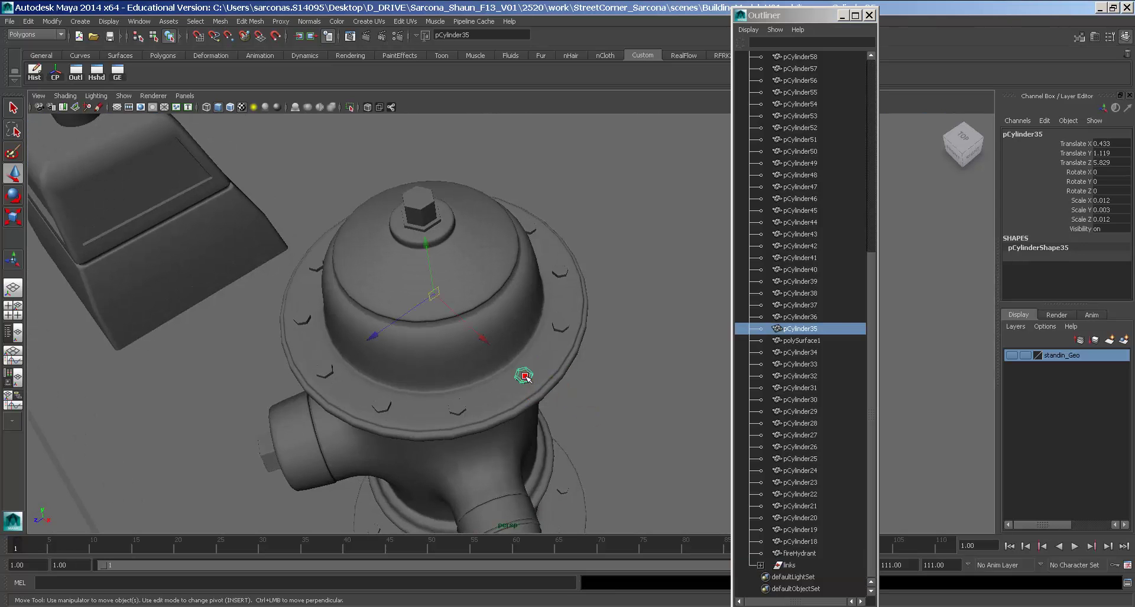
pyautogui.keyDown('shift'); pyautogui.click(455, 406); pyautogui.keyUp('shift')
pyautogui.click(801, 210)
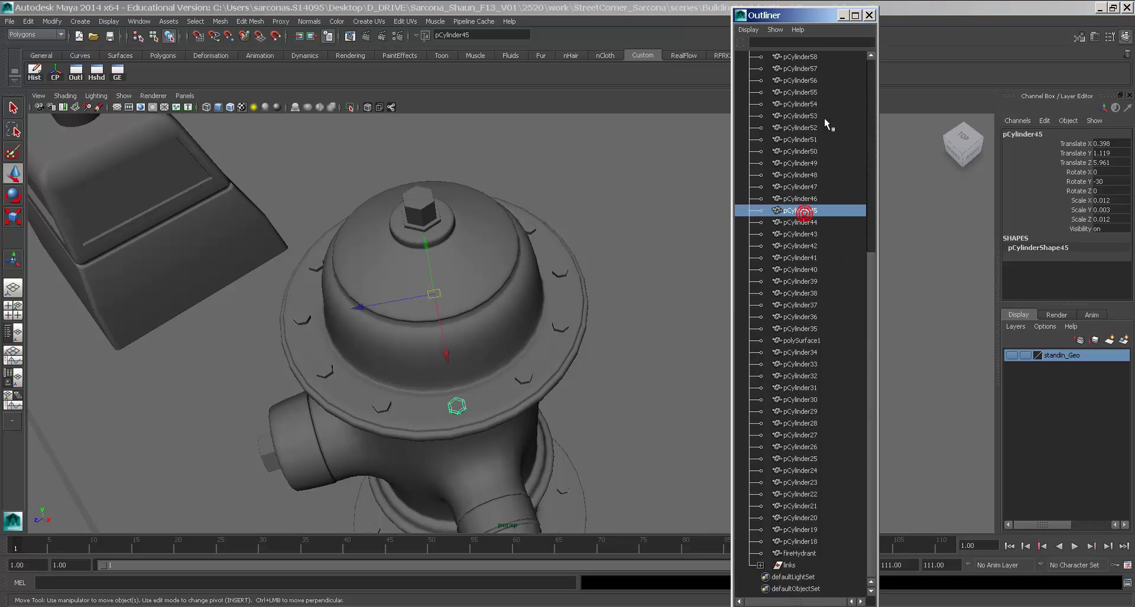
pyautogui.scroll(3, 815, 141)
pyautogui.click(814, 153)
pyautogui.scroll(-3, 833, 255)
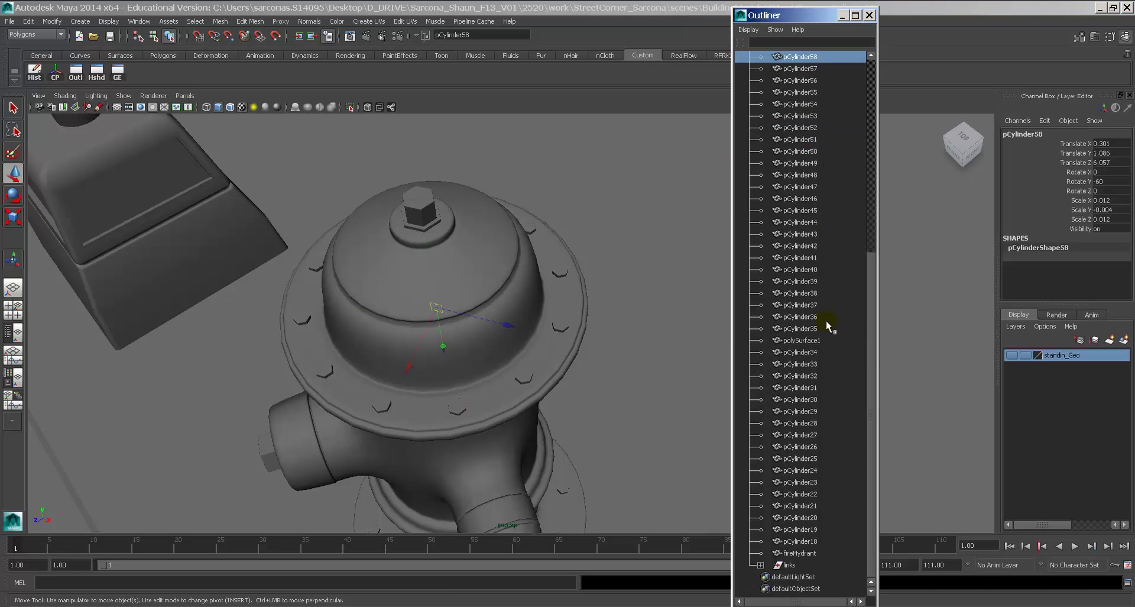
pyautogui.keyDown('shift'); pyautogui.click(817, 328); pyautogui.keyUp('shift')
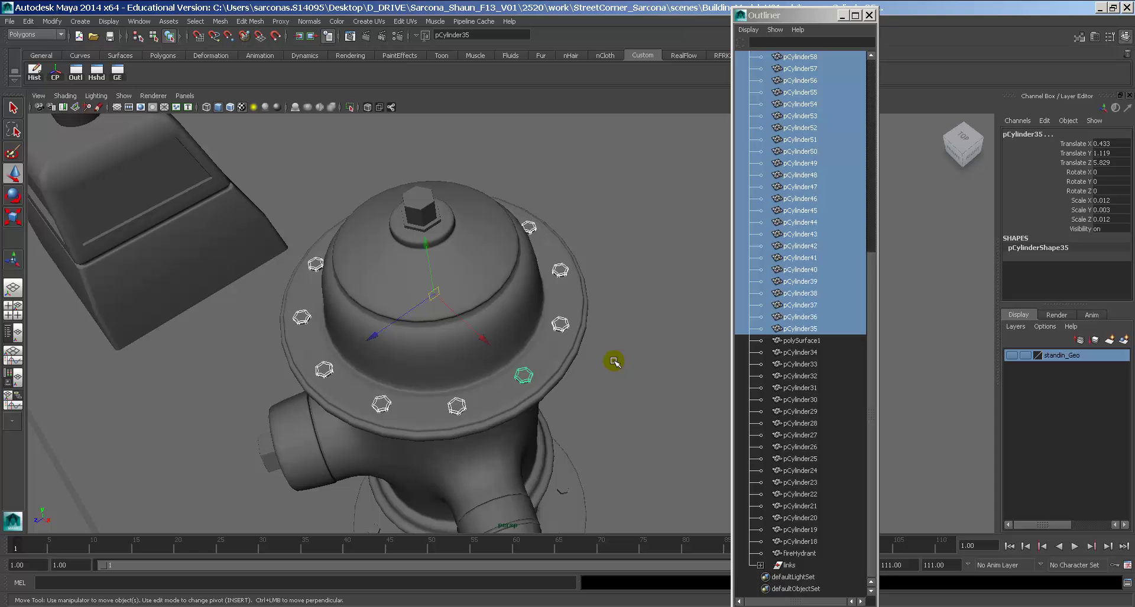
# Step: Add pCylinder34 through pCylinder18 to the selection and deselect the nuts on the hydrant's top and side caps, leaving only flange bolts
pyautogui.press('f')
pyautogui.keyDown('ctrl'); pyautogui.click(817, 353); pyautogui.keyUp('ctrl')
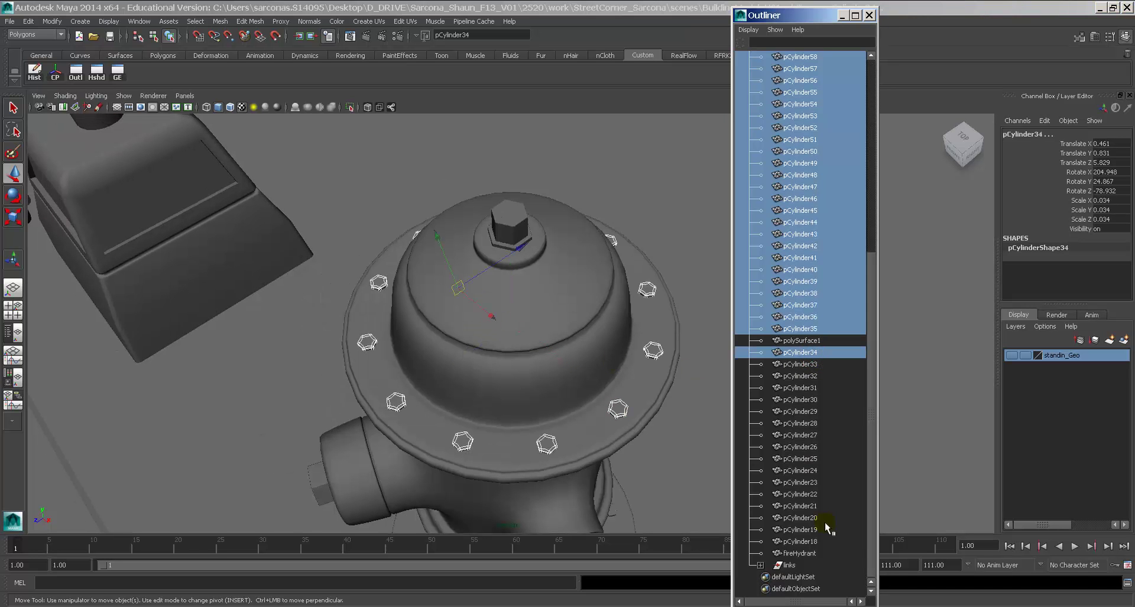
pyautogui.keyDown('shift'); pyautogui.click(814, 540); pyautogui.keyUp('shift')
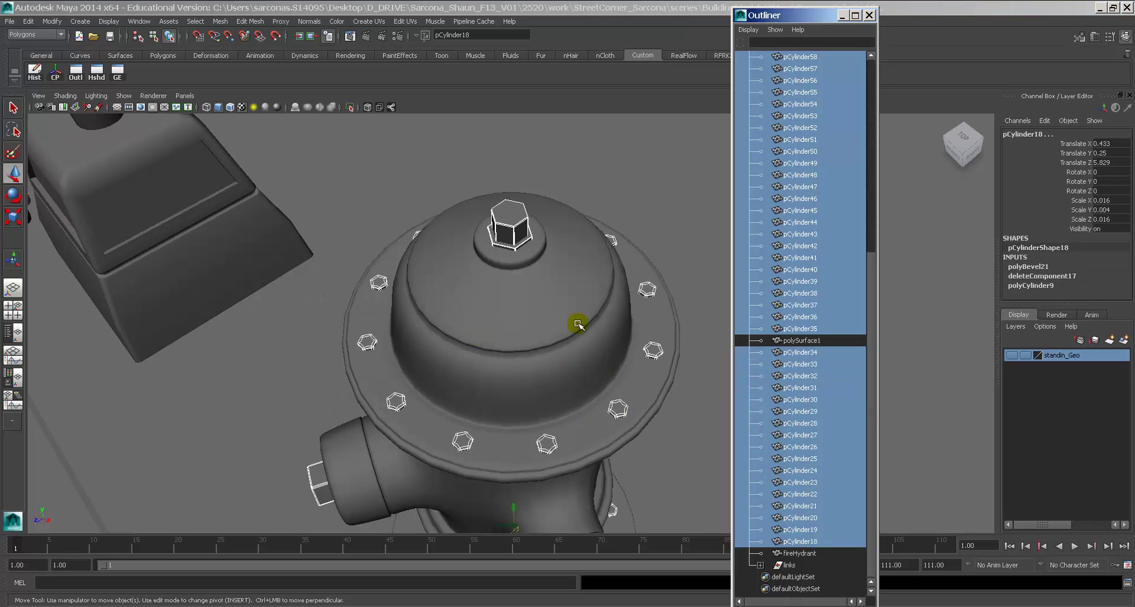
pyautogui.keyDown('ctrl'); pyautogui.click(519, 230); pyautogui.keyUp('ctrl')
pyautogui.keyDown('ctrl'); pyautogui.click(516, 249); pyautogui.keyUp('ctrl')
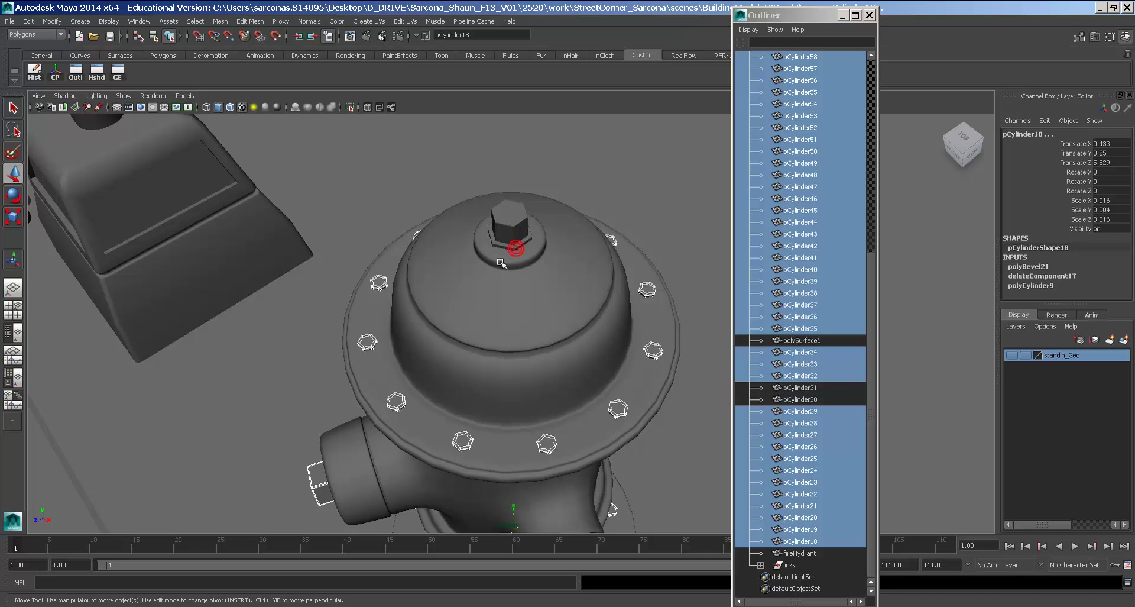
pyautogui.keyDown('ctrl'); pyautogui.click(317, 473); pyautogui.keyUp('ctrl')
pyautogui.keyDown('alt'); pyautogui.moveTo(317, 473); pyautogui.dragTo(455, 254); pyautogui.keyUp('alt')
pyautogui.keyDown('ctrl'); pyautogui.click(563, 398); pyautogui.keyUp('ctrl')
pyautogui.keyDown('alt'); pyautogui.moveTo(562, 398); pyautogui.dragTo(568, 334); pyautogui.keyUp('alt')
pyautogui.keyDown('ctrl'); pyautogui.click(235, 374); pyautogui.keyUp('ctrl')
pyautogui.keyDown('alt'); pyautogui.moveTo(474, 363); pyautogui.dragTo(420, 350, button='right'); pyautogui.keyUp('alt')
pyautogui.keyDown('alt'); pyautogui.moveTo(565, 434); pyautogui.dragTo(463, 310, button='middle'); pyautogui.keyUp('alt')
pyautogui.keyDown('alt'); pyautogui.moveTo(476, 314); pyautogui.dragTo(788, 305); pyautogui.keyUp('alt')
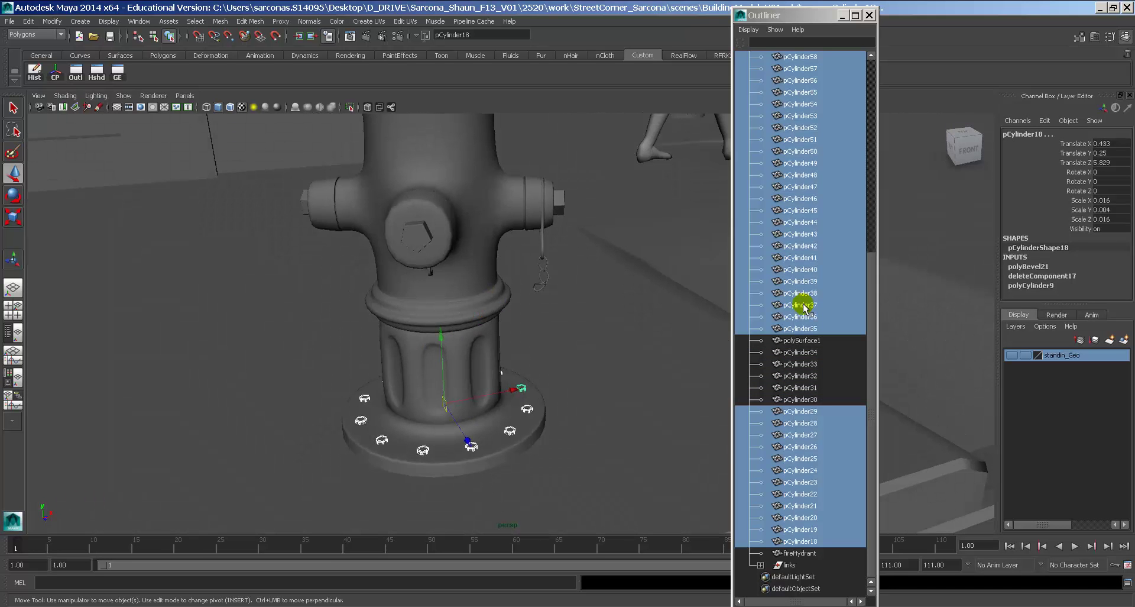
# Step: Group the selected flange bolts and rename the group as bolts
pyautogui.hotkey('ctrl', 'g')
pyautogui.doubleClick(792, 468)
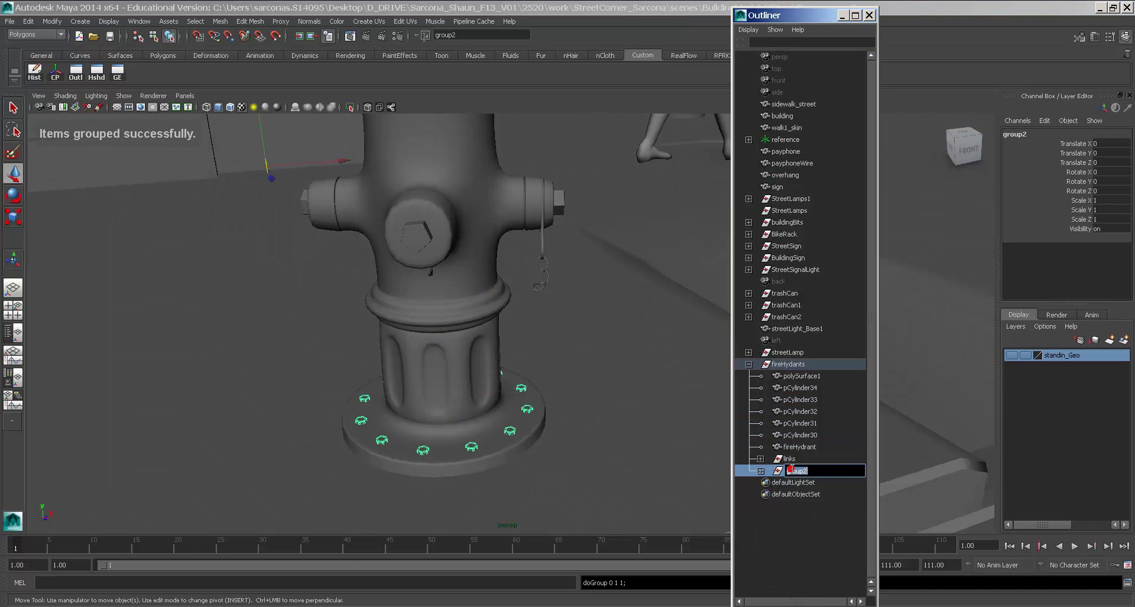
pyautogui.write('bolts')
pyautogui.press('Return')
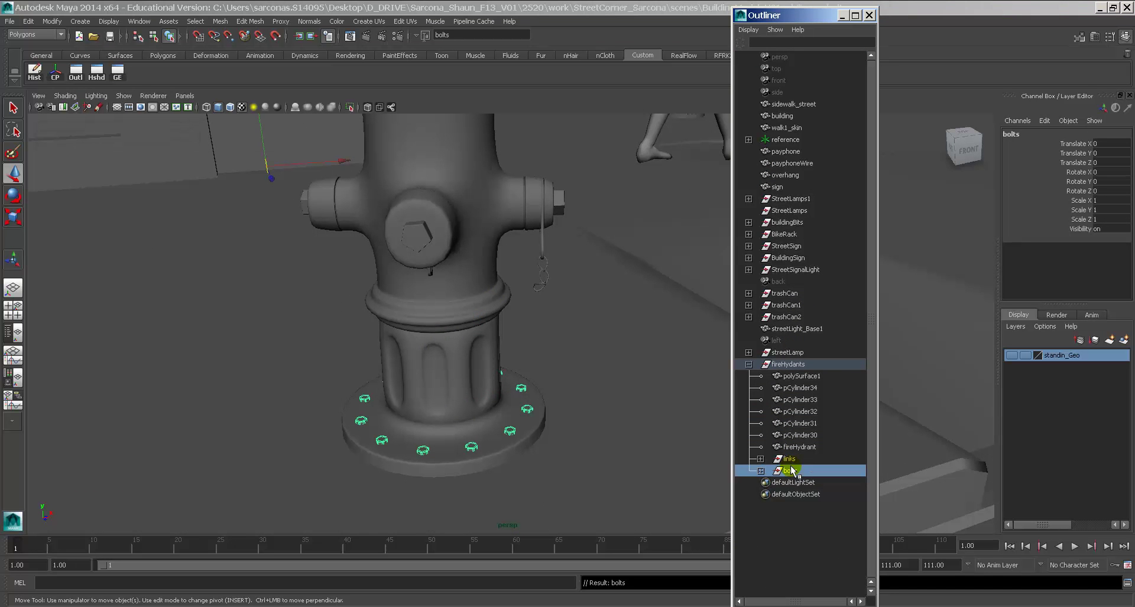
pyautogui.keyDown('alt'); pyautogui.moveTo(562, 332); pyautogui.dragTo(553, 348); pyautogui.keyUp('alt')
pyautogui.keyDown('alt'); pyautogui.moveTo(552, 348); pyautogui.dragTo(511, 386, button='right'); pyautogui.keyUp('alt')
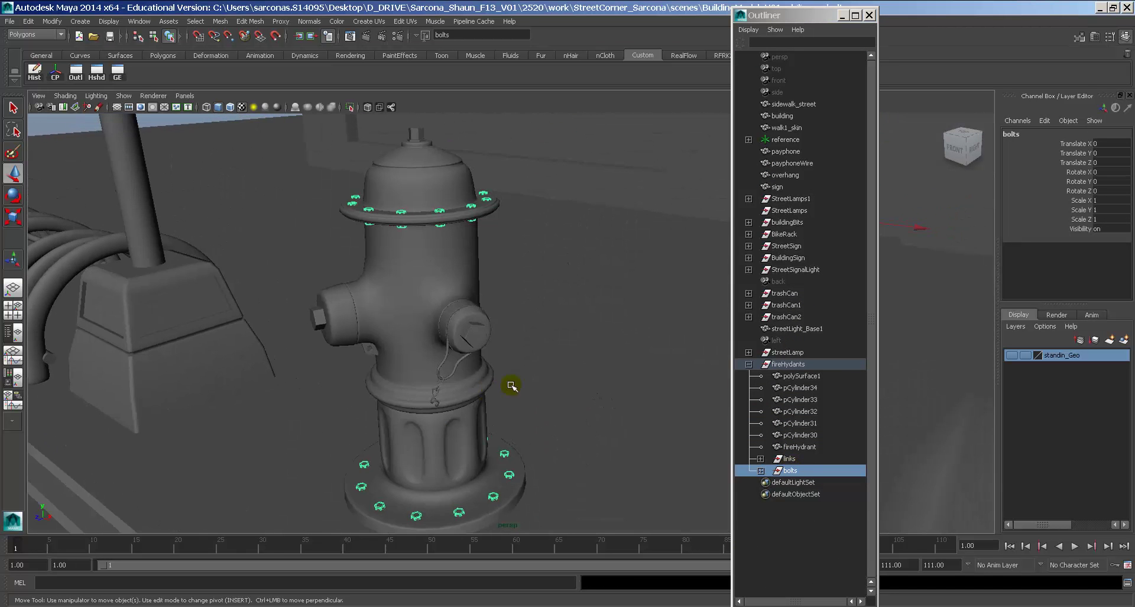
# Step: Group the remaining hydrant parts from polySurface1 through fireHydrant and rename the group as firehydrantsMain
pyautogui.moveTo(821, 375); pyautogui.dragTo(825, 448)
pyautogui.moveTo(805, 376); pyautogui.dragTo(818, 444)
pyautogui.keyDown('alt'); pyautogui.moveTo(544, 372); pyautogui.dragTo(729, 388); pyautogui.keyUp('alt')
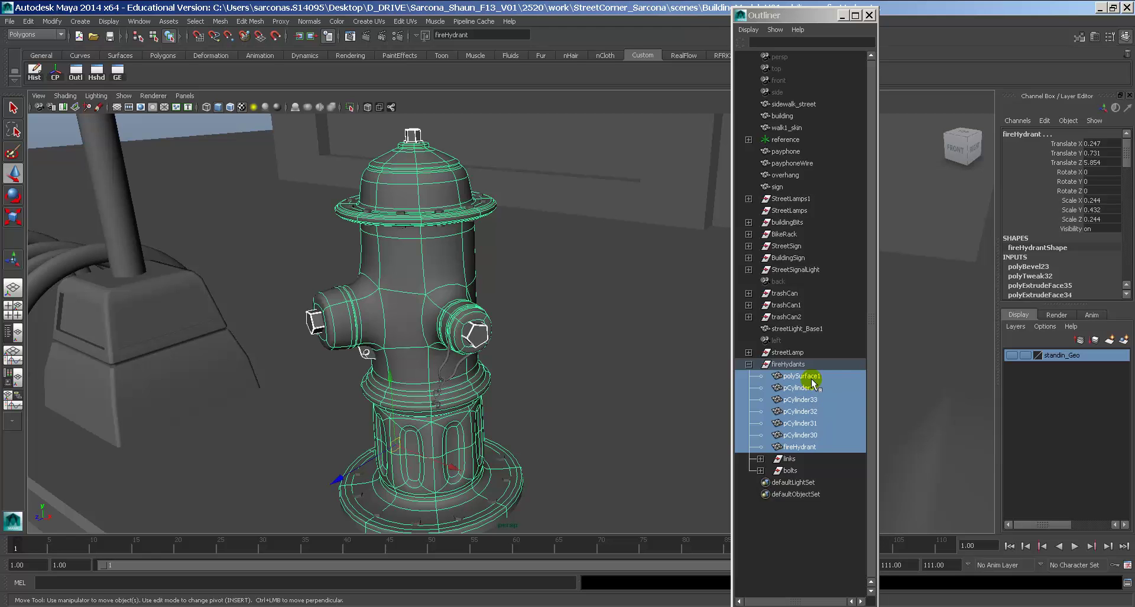
pyautogui.hotkey('ctrl', 'g')
pyautogui.doubleClick(792, 399)
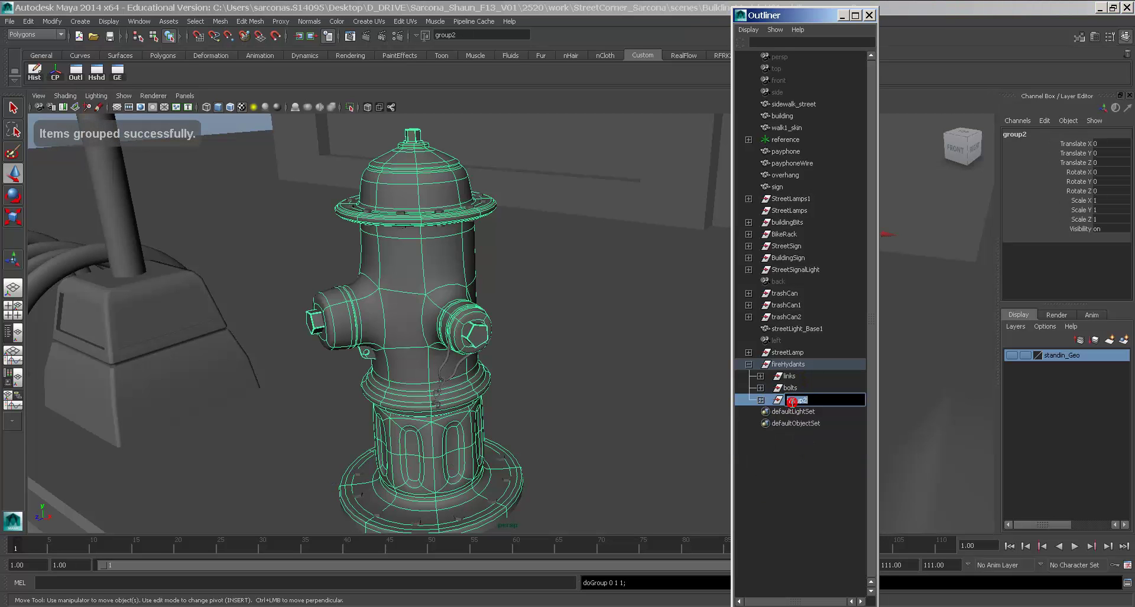
pyautogui.write('firehydrants')
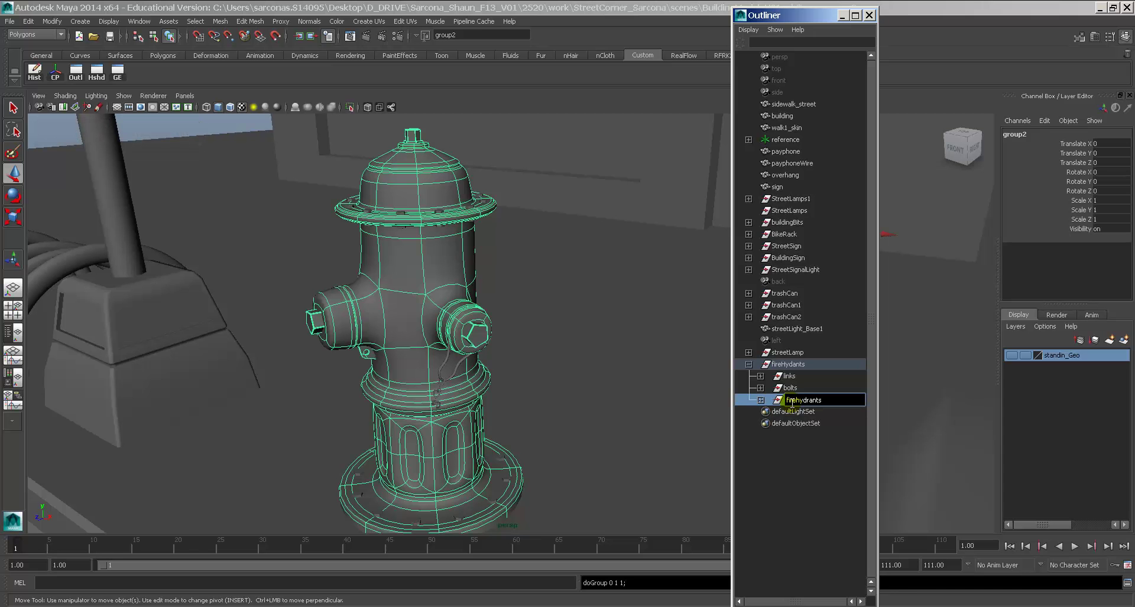
pyautogui.write('Main')
pyautogui.press('Return')
# Step: Check the contents of the bolts, links, streetLamp and fireHydants groups, and collapse the fireHydants group
pyautogui.click(791, 388)
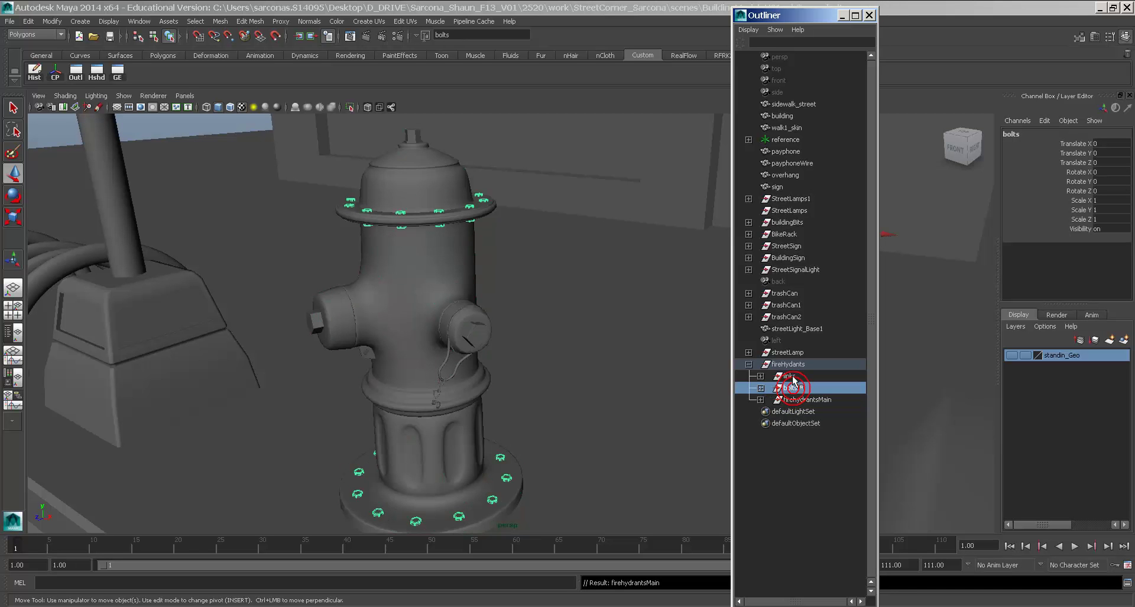
pyautogui.click(791, 376)
pyautogui.click(790, 352)
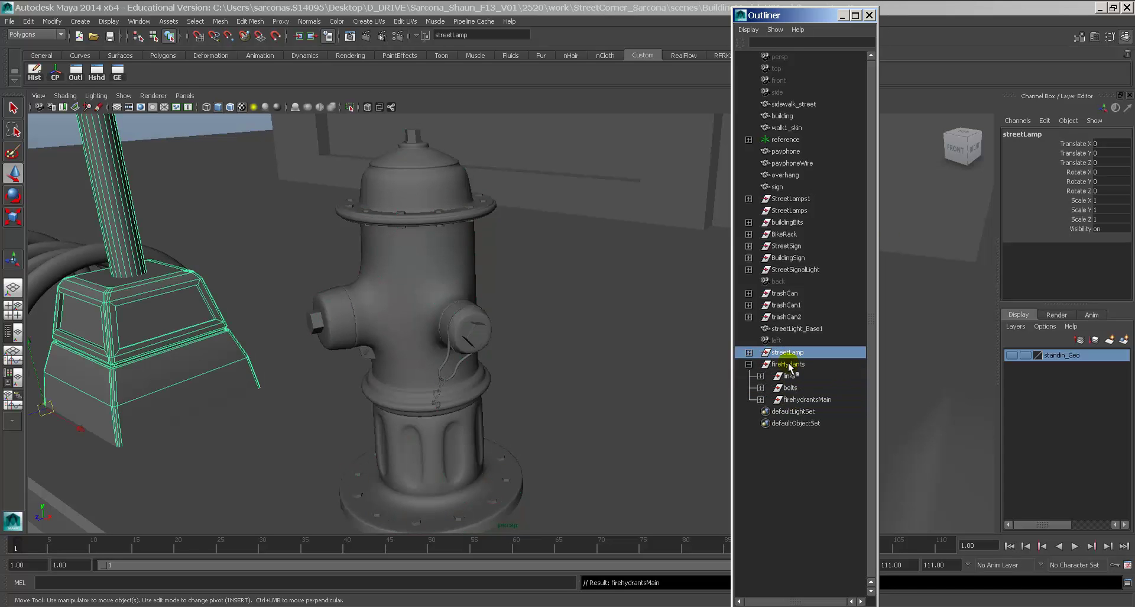
pyautogui.click(788, 364)
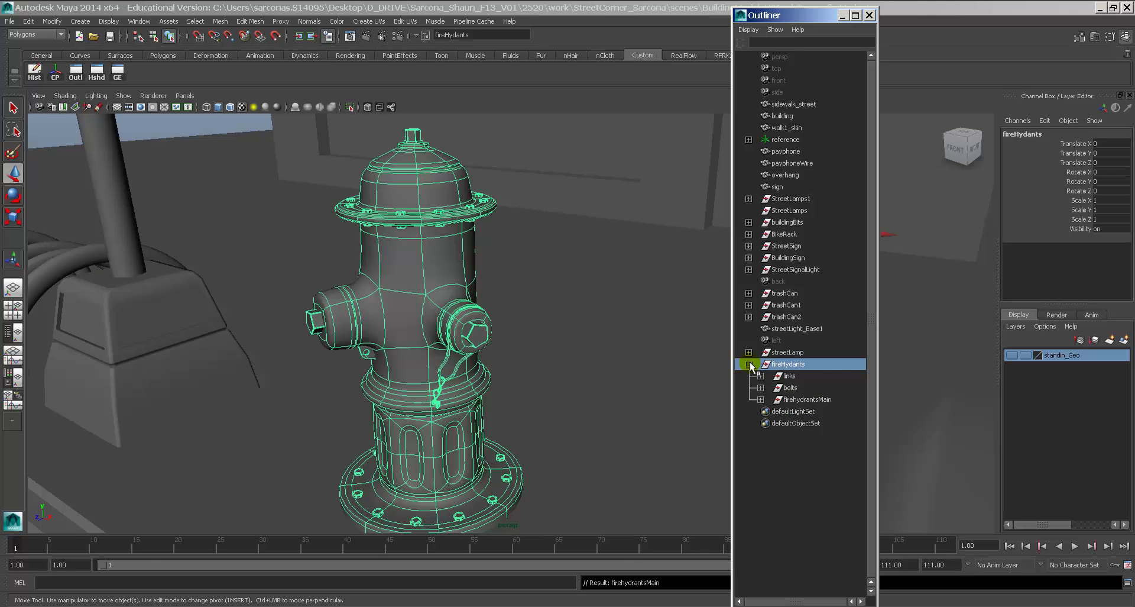
pyautogui.click(749, 364)
# Step: Move the pivot of the fireHydants group down to the base of the hydrant
pyautogui.keyDown('alt'); pyautogui.moveTo(590, 375); pyautogui.dragTo(521, 395); pyautogui.keyUp('alt')
pyautogui.keyDown('alt'); pyautogui.moveTo(550, 390); pyautogui.dragTo(583, 388, button='right'); pyautogui.keyUp('alt')
pyautogui.keyDown('alt'); pyautogui.moveTo(583, 388); pyautogui.dragTo(510, 389, button='middle'); pyautogui.keyUp('alt')
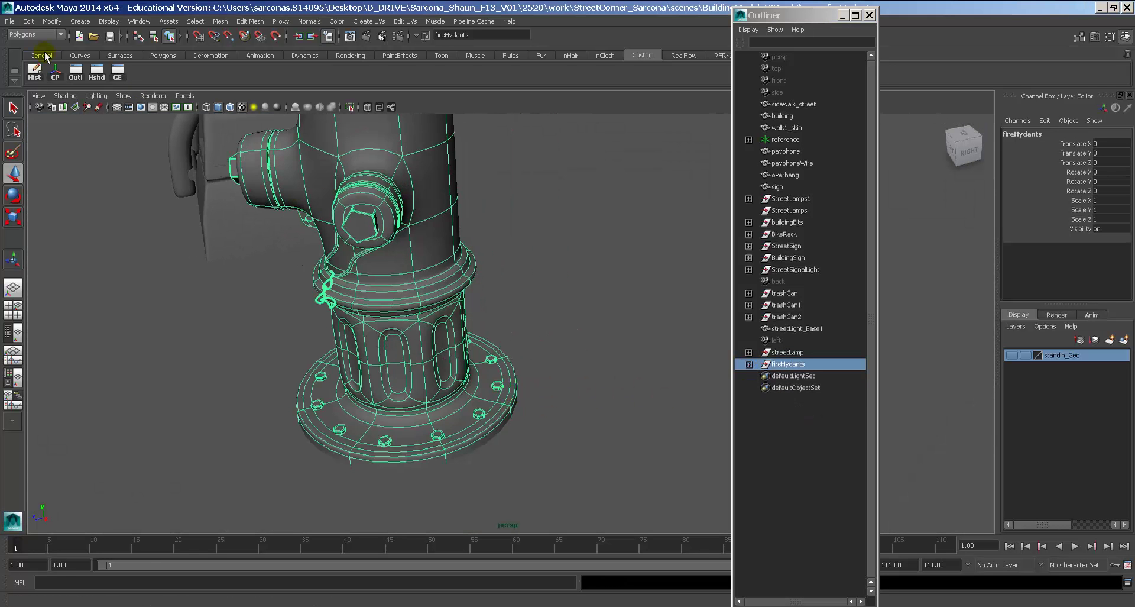
pyautogui.keyDown('alt'); pyautogui.moveTo(242, 148); pyautogui.dragTo(166, 121); pyautogui.keyUp('alt')
pyautogui.keyDown('alt'); pyautogui.moveTo(385, 183); pyautogui.dragTo(342, 184, button='middle'); pyautogui.keyUp('alt')
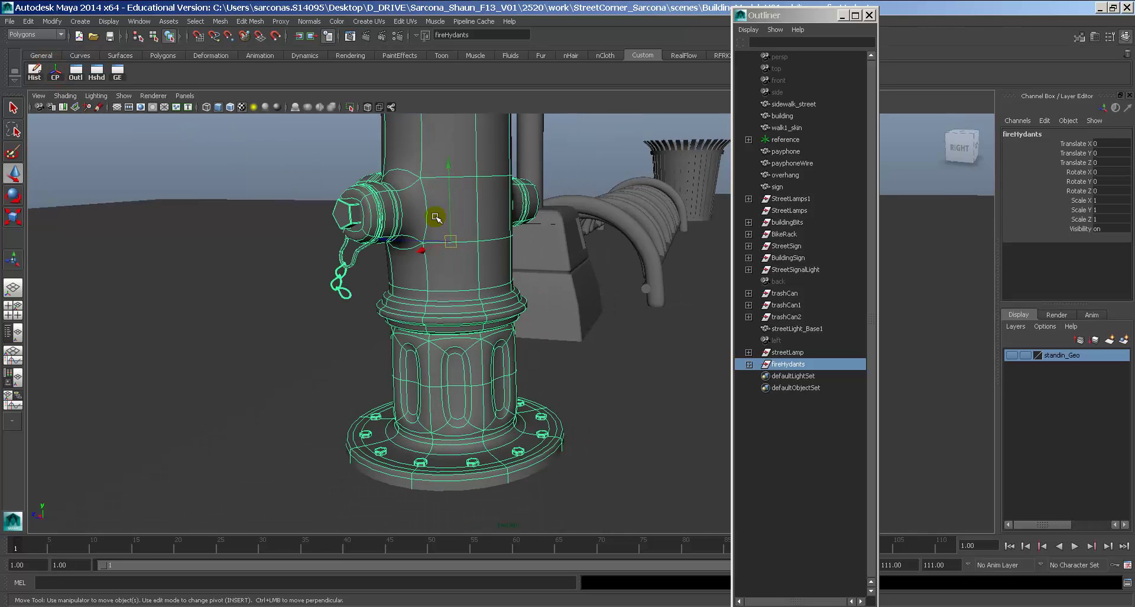
pyautogui.press('Insert')
pyautogui.moveTo(450, 201); pyautogui.dragTo(480, 392)
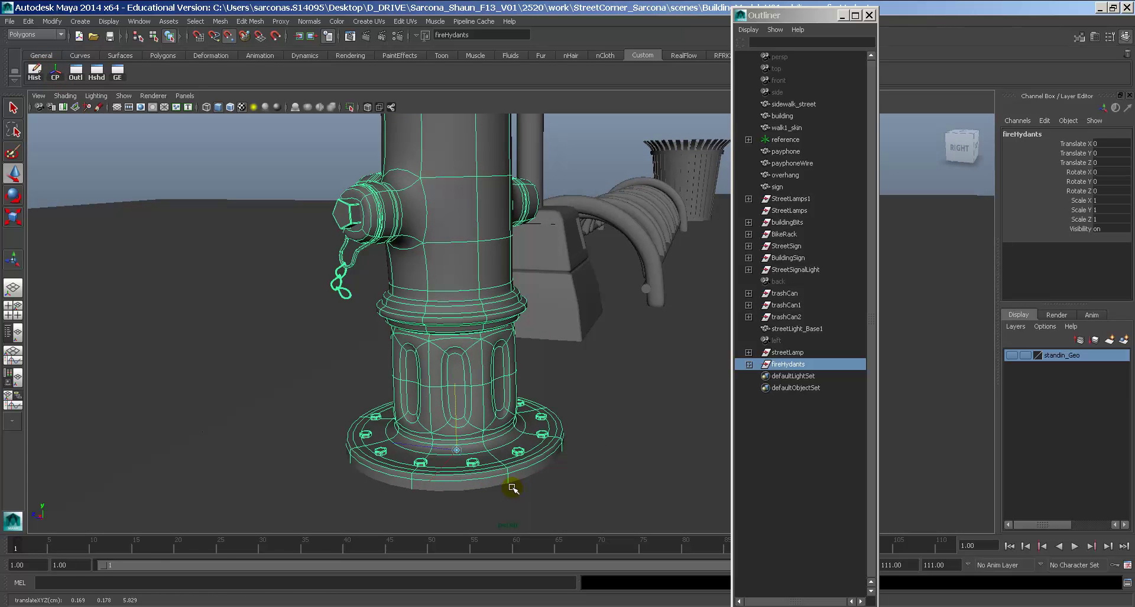
pyautogui.keyDown('alt'); pyautogui.moveTo(512, 488); pyautogui.dragTo(430, 376); pyautogui.keyUp('alt')
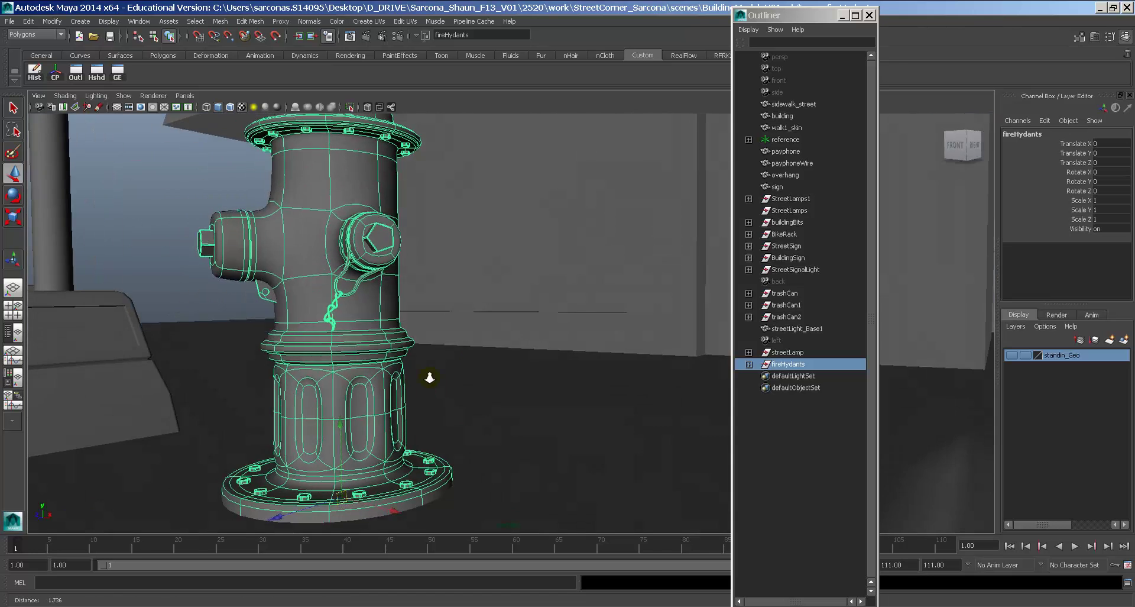
# Step: Duplicate the fireHydants group and move the copy along the side street past the trash cans, to about X 5.204 and Z -13.859
pyautogui.keyDown('alt'); pyautogui.moveTo(430, 376); pyautogui.dragTo(378, 377, button='right'); pyautogui.keyUp('alt')
pyautogui.keyDown('alt'); pyautogui.moveTo(527, 335); pyautogui.dragTo(552, 372); pyautogui.keyUp('alt')
pyautogui.keyDown('alt'); pyautogui.moveTo(552, 373); pyautogui.dragTo(508, 354, button='right'); pyautogui.keyUp('alt')
pyautogui.keyDown('alt'); pyautogui.moveTo(508, 355); pyautogui.dragTo(560, 363); pyautogui.keyUp('alt')
pyautogui.keyDown('alt'); pyautogui.moveTo(560, 363); pyautogui.dragTo(475, 334, button='right'); pyautogui.keyUp('alt')
pyautogui.keyDown('alt'); pyautogui.moveTo(476, 334); pyautogui.dragTo(350, 374, button='middle'); pyautogui.keyUp('alt')
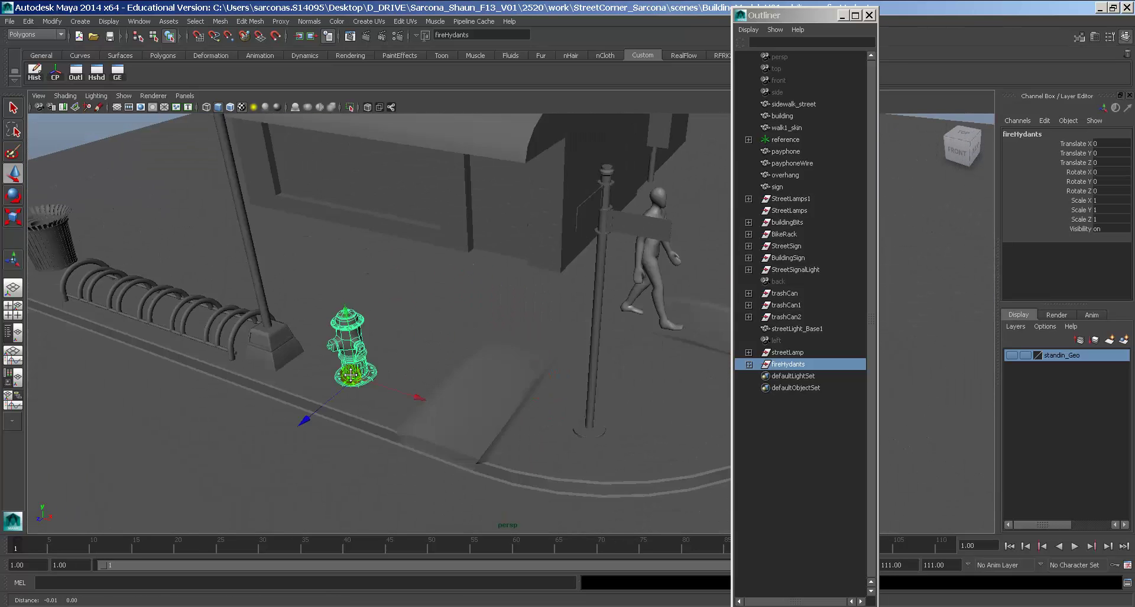
pyautogui.keyDown('alt'); pyautogui.moveTo(351, 374); pyautogui.dragTo(278, 377, button='right'); pyautogui.keyUp('alt')
pyautogui.keyDown('alt'); pyautogui.moveTo(278, 378); pyautogui.dragTo(317, 410); pyautogui.keyUp('alt')
pyautogui.hotkey('ctrl', 'd')
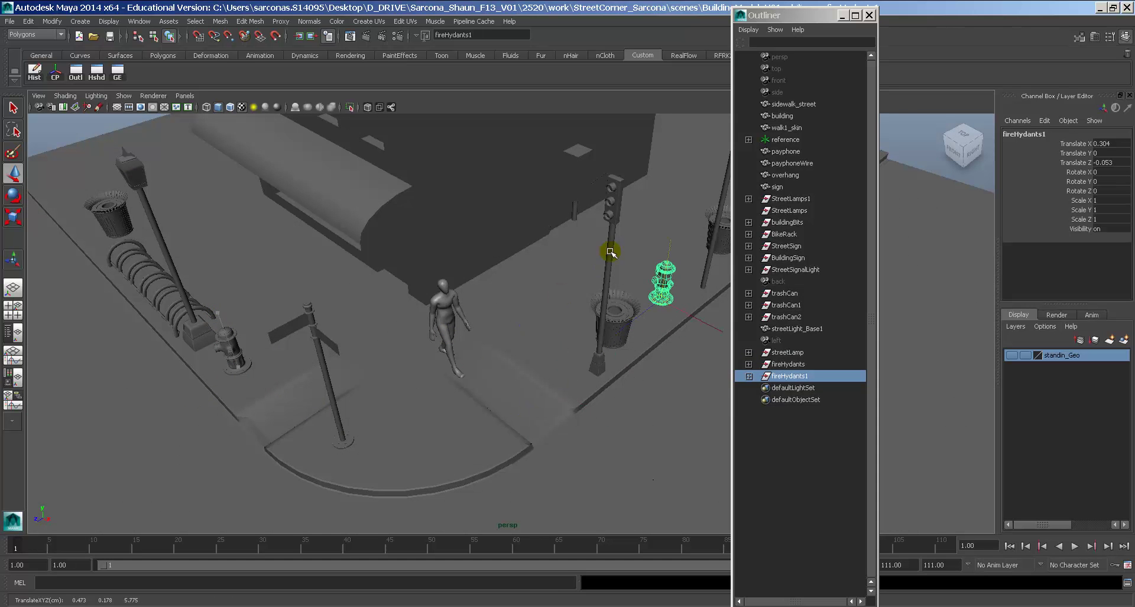
pyautogui.moveTo(726, 182); pyautogui.dragTo(722, 181)
pyautogui.keyDown('alt'); pyautogui.moveTo(721, 181); pyautogui.dragTo(551, 300, button='middle'); pyautogui.keyUp('alt')
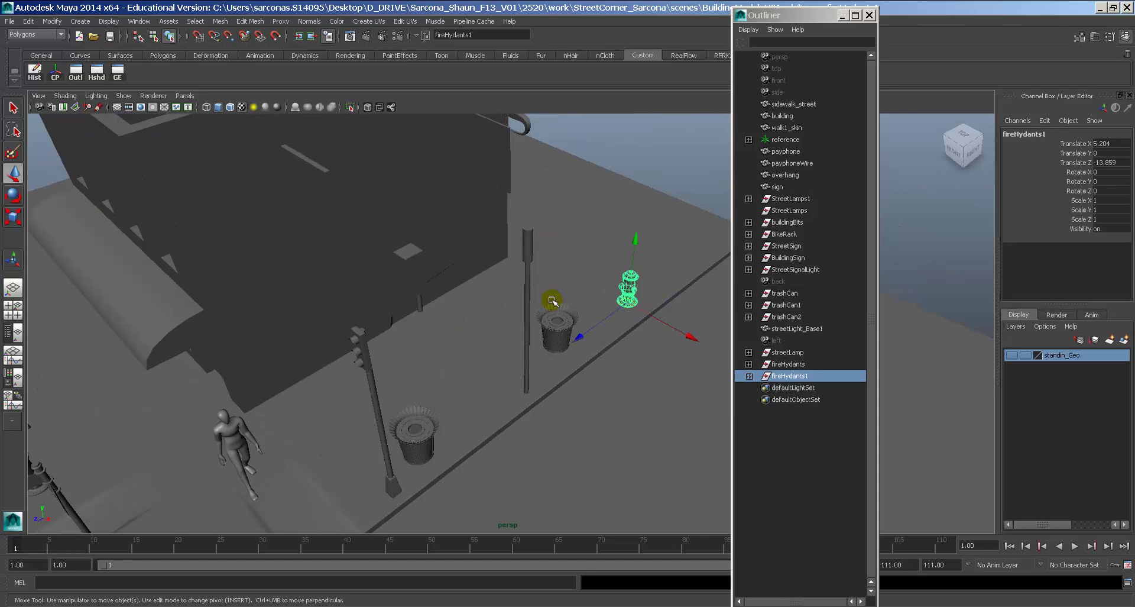
# Step: Remove the duplicated fire hydrant from the side street
pyautogui.click(687, 172)
pyautogui.keyDown('alt'); pyautogui.moveTo(688, 173); pyautogui.dragTo(573, 357); pyautogui.keyUp('alt')
pyautogui.hotkey('ctrl', 'z')
pyautogui.press('Delete')
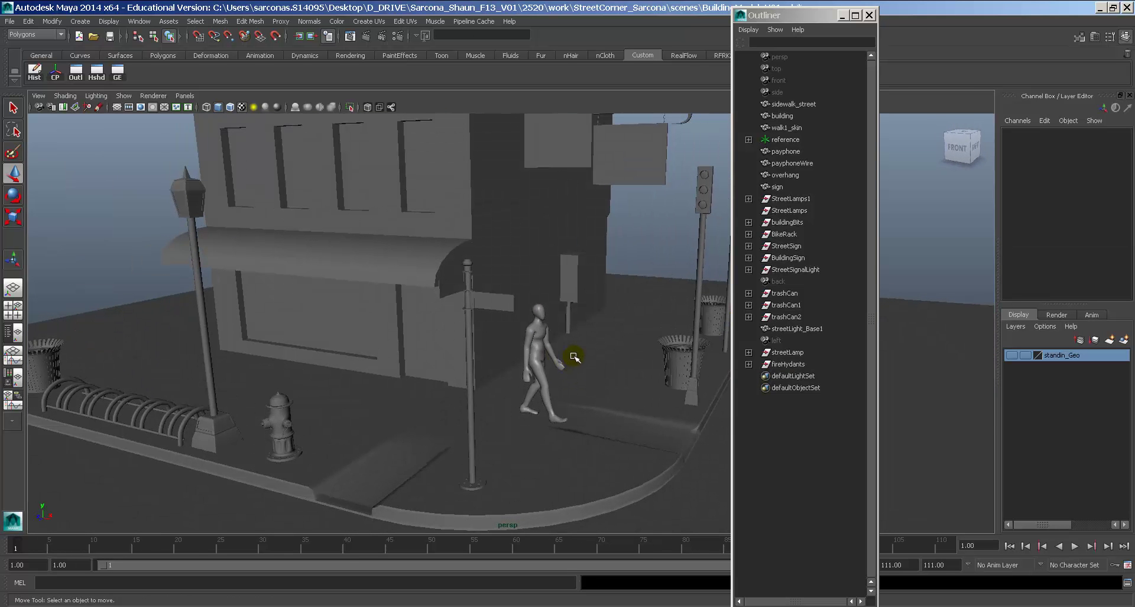
# Step: Close the Outliner, select the building and examine its window recesses above the awning
pyautogui.click(870, 15)
pyautogui.click(711, 174)
pyautogui.keyDown('alt'); pyautogui.moveTo(684, 179); pyautogui.dragTo(646, 230, button='right'); pyautogui.keyUp('alt')
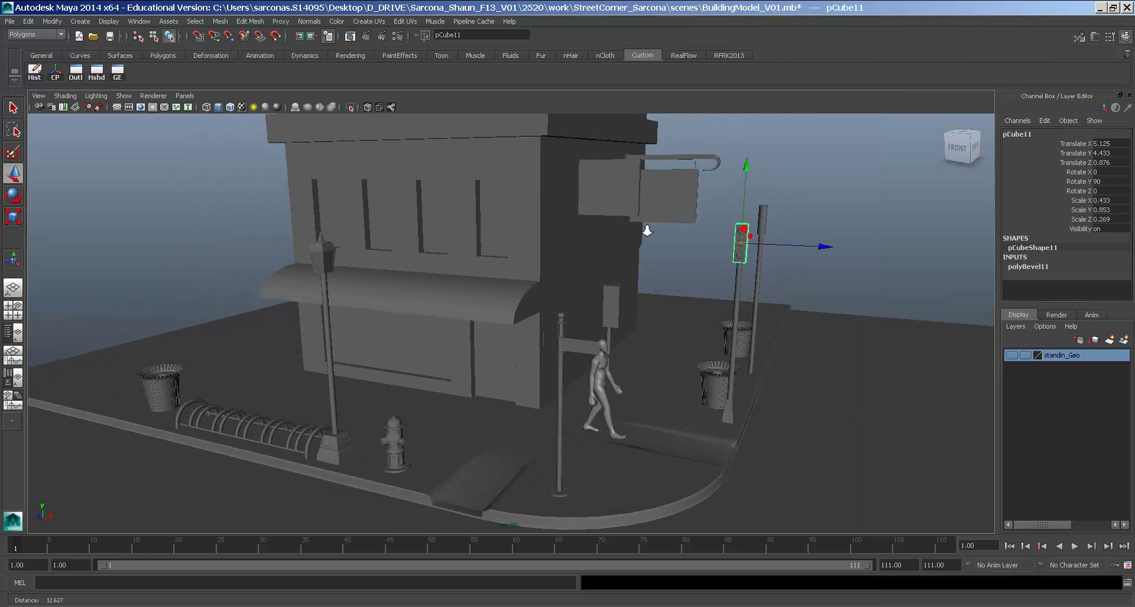
pyautogui.keyDown('alt'); pyautogui.moveTo(719, 231); pyautogui.dragTo(666, 221); pyautogui.keyUp('alt')
pyautogui.keyDown('alt'); pyautogui.moveTo(666, 220); pyautogui.dragTo(615, 268, button='right'); pyautogui.keyUp('alt')
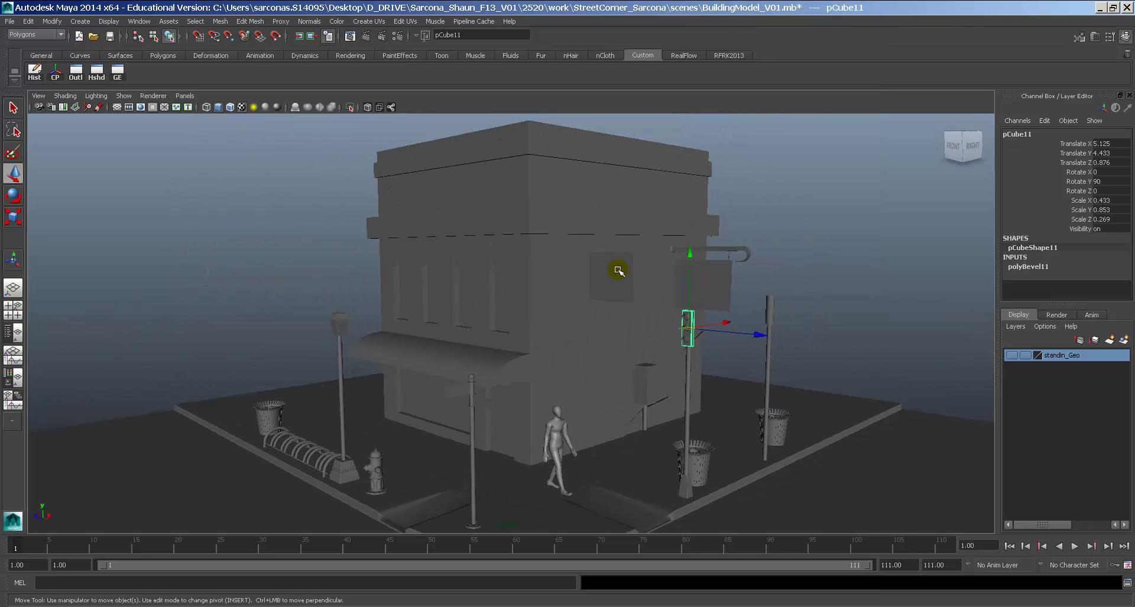
pyautogui.click(486, 300)
pyautogui.keyDown('alt'); pyautogui.moveTo(404, 294); pyautogui.dragTo(509, 306); pyautogui.keyUp('alt')
pyautogui.keyDown('alt'); pyautogui.moveTo(509, 307); pyautogui.dragTo(555, 256, button='middle'); pyautogui.keyUp('alt')
pyautogui.keyDown('alt'); pyautogui.moveTo(555, 256); pyautogui.dragTo(717, 299, button='right'); pyautogui.keyUp('alt')
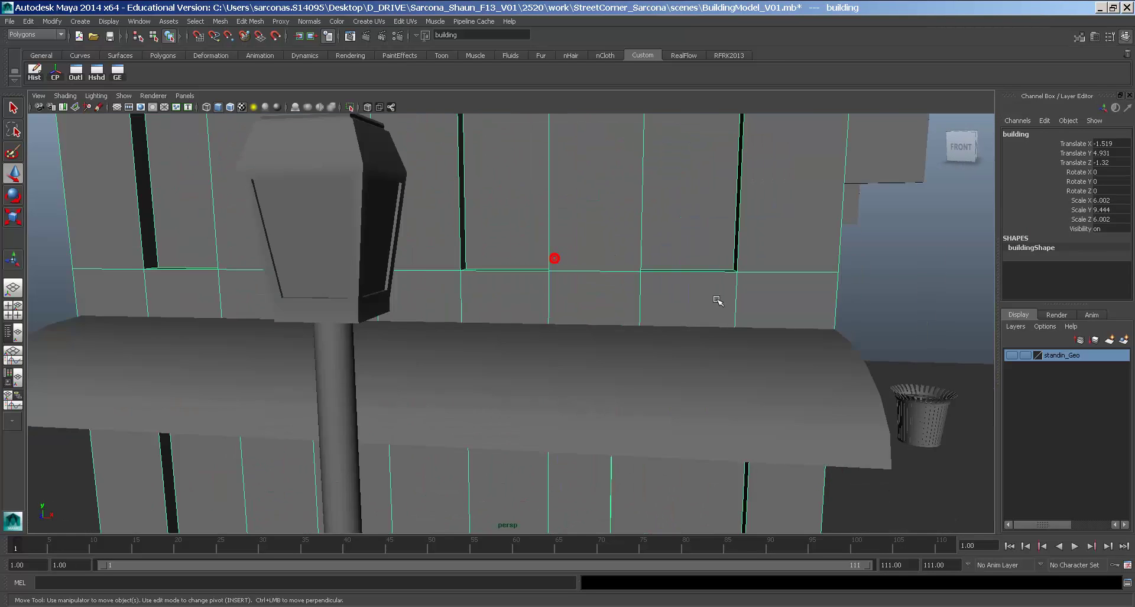
pyautogui.keyDown('alt'); pyautogui.moveTo(717, 299); pyautogui.dragTo(588, 258); pyautogui.keyUp('alt')
pyautogui.keyDown('alt'); pyautogui.moveTo(588, 258); pyautogui.dragTo(544, 352, button='middle'); pyautogui.keyUp('alt')
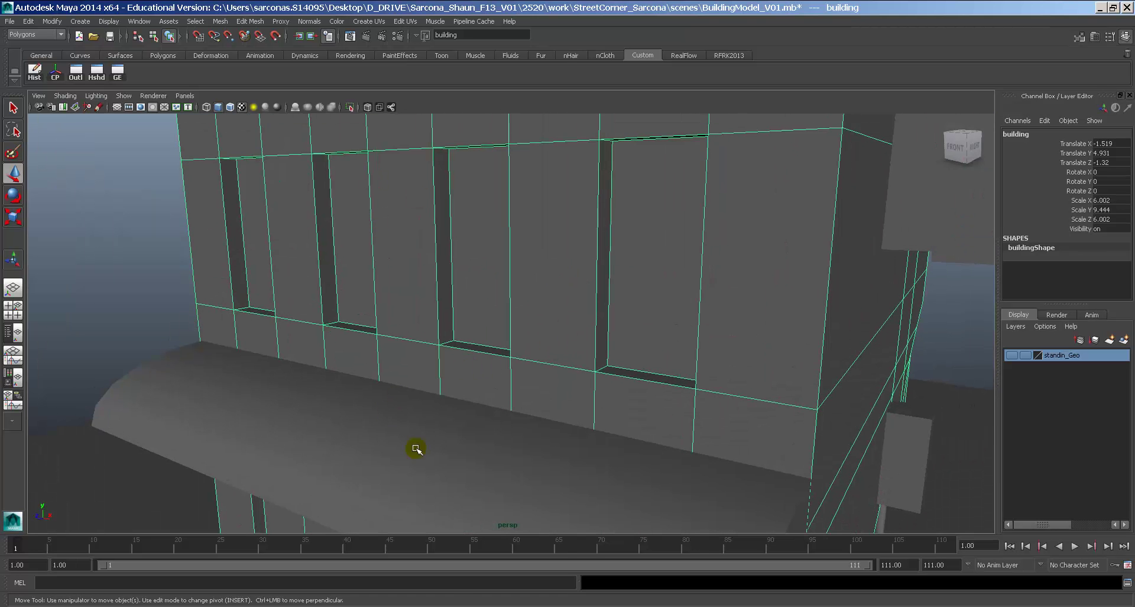
# Step: Switch to Firefox and search Google Images for "building"
pyautogui.click(455, 606)
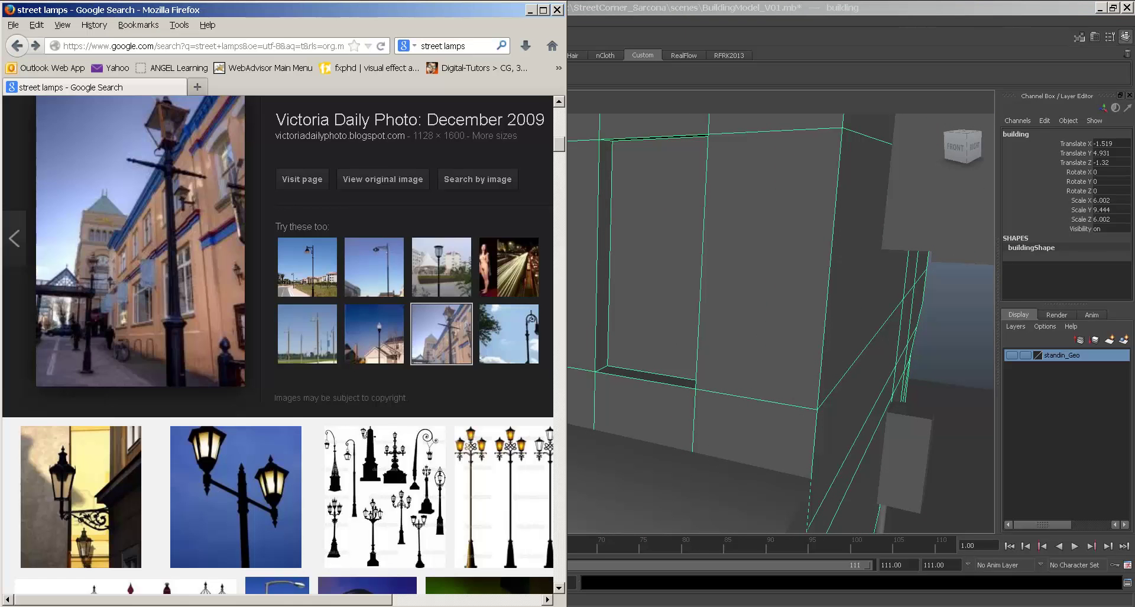
pyautogui.scroll(10, 286, 197)
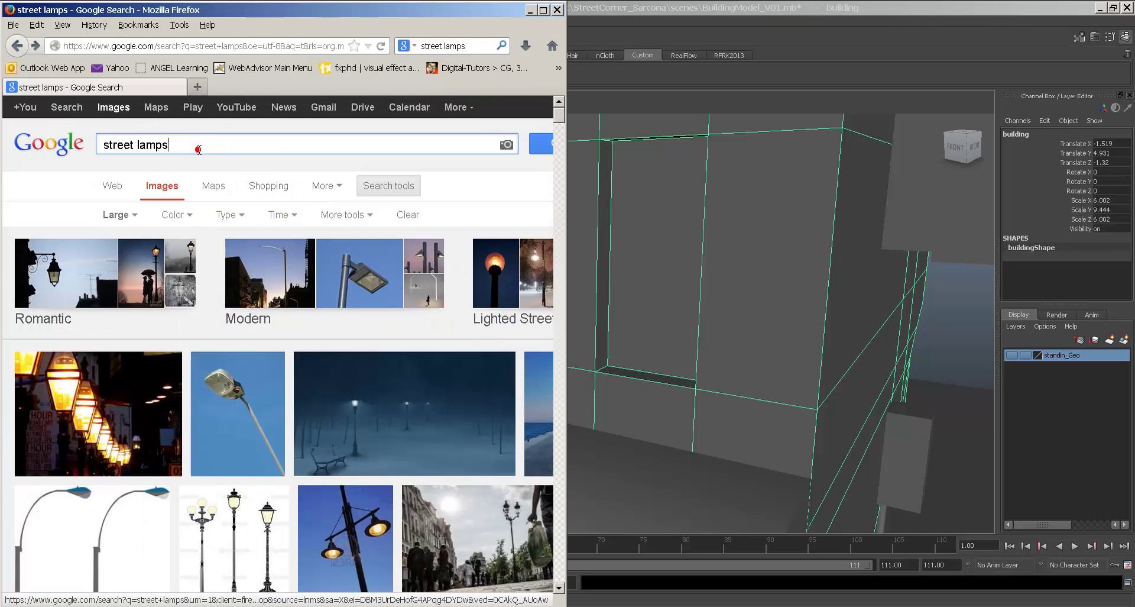
pyautogui.tripleClick(199, 149)
pyautogui.write('building')
pyautogui.press('Return')
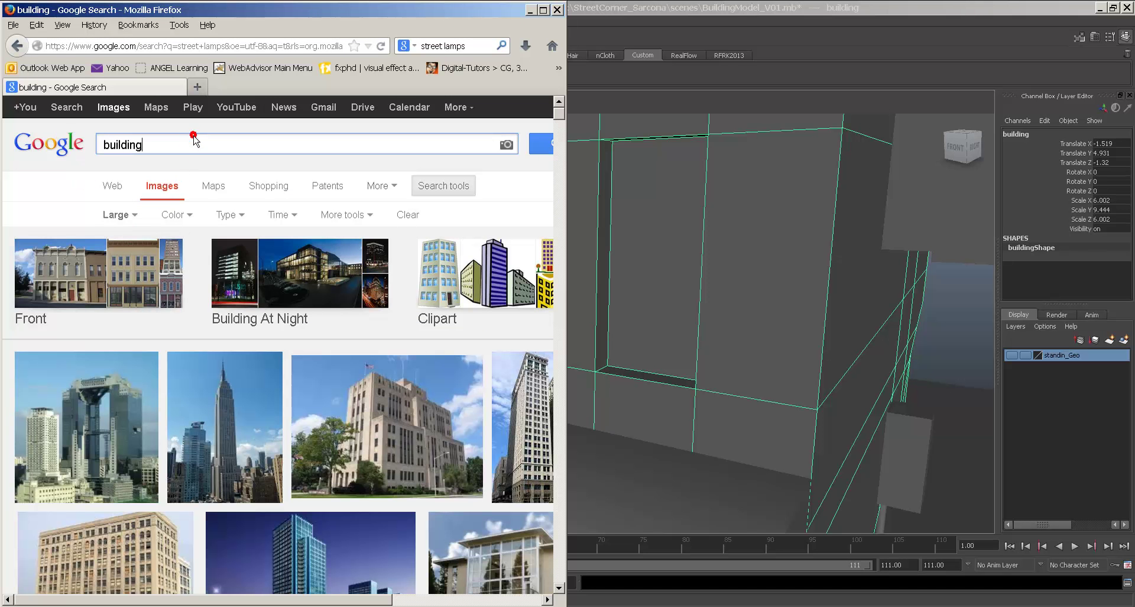
# Step: Refine the image search to "building windows" and open the photo of the grey Madrid facade with balcony windows
pyautogui.write('windows')
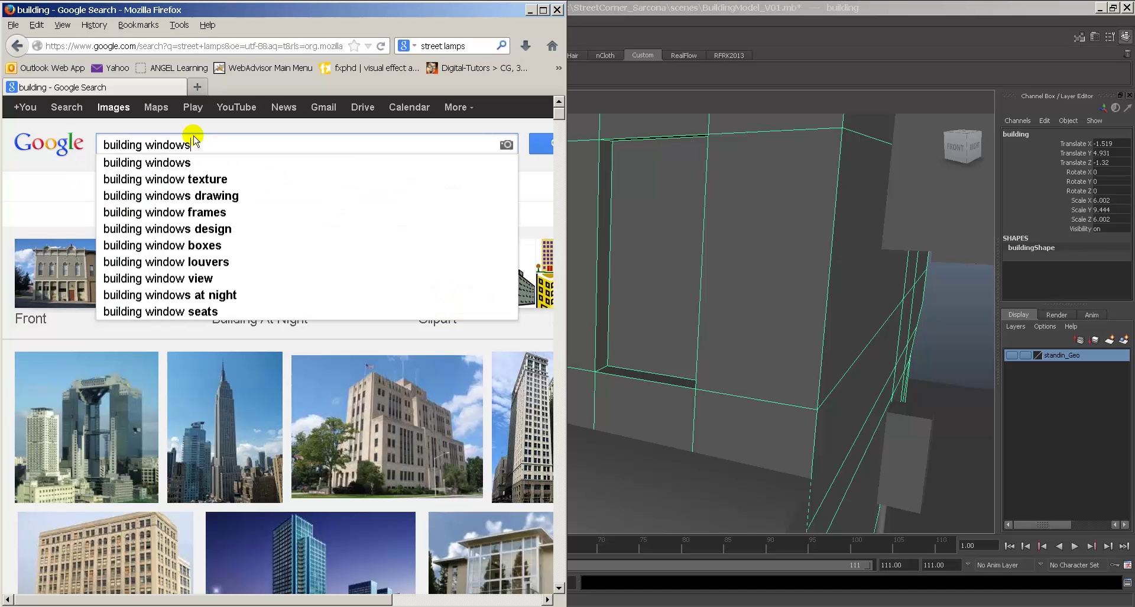
pyautogui.press('Return')
pyautogui.scroll(-3, 342, 421)
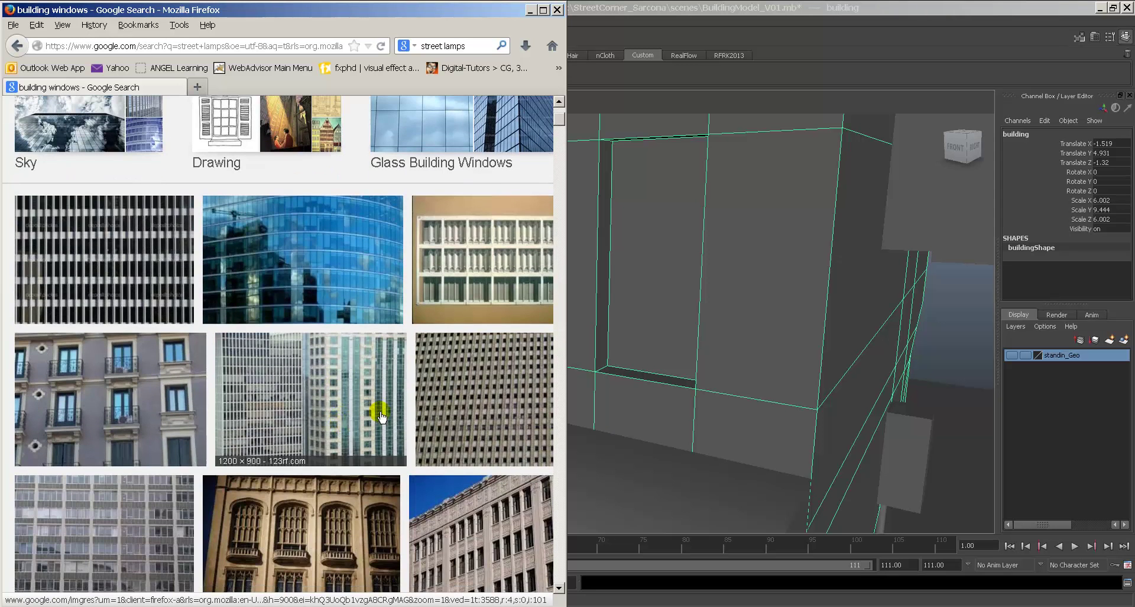
pyautogui.click(121, 403)
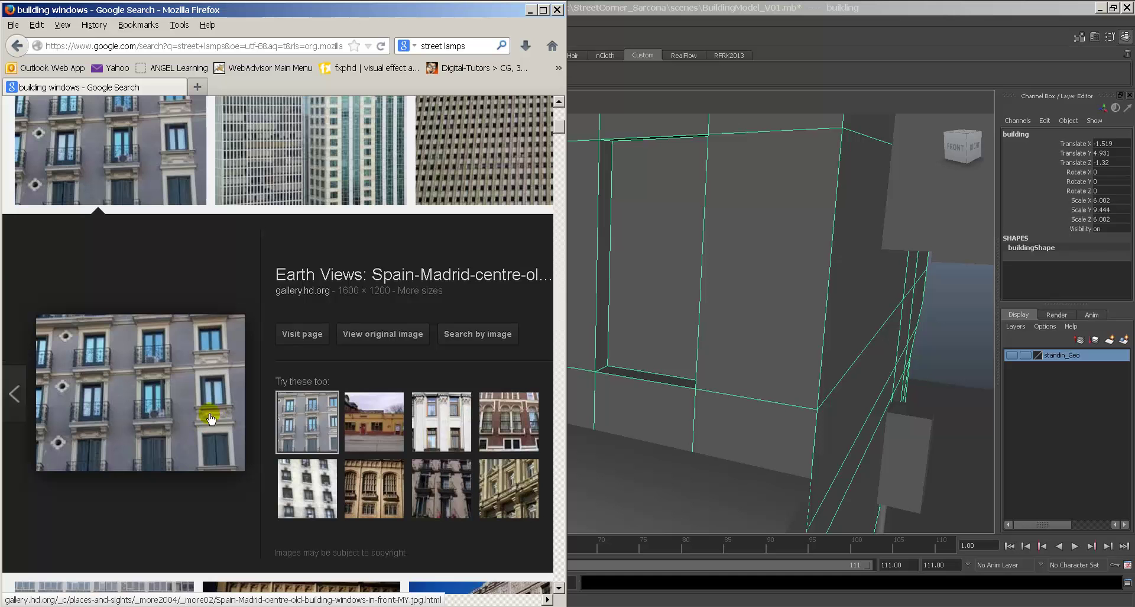
# Step: Browse the "building windows" image results for facade and window-frame references suited to the corner building
pyautogui.scroll(-10, 219, 419)
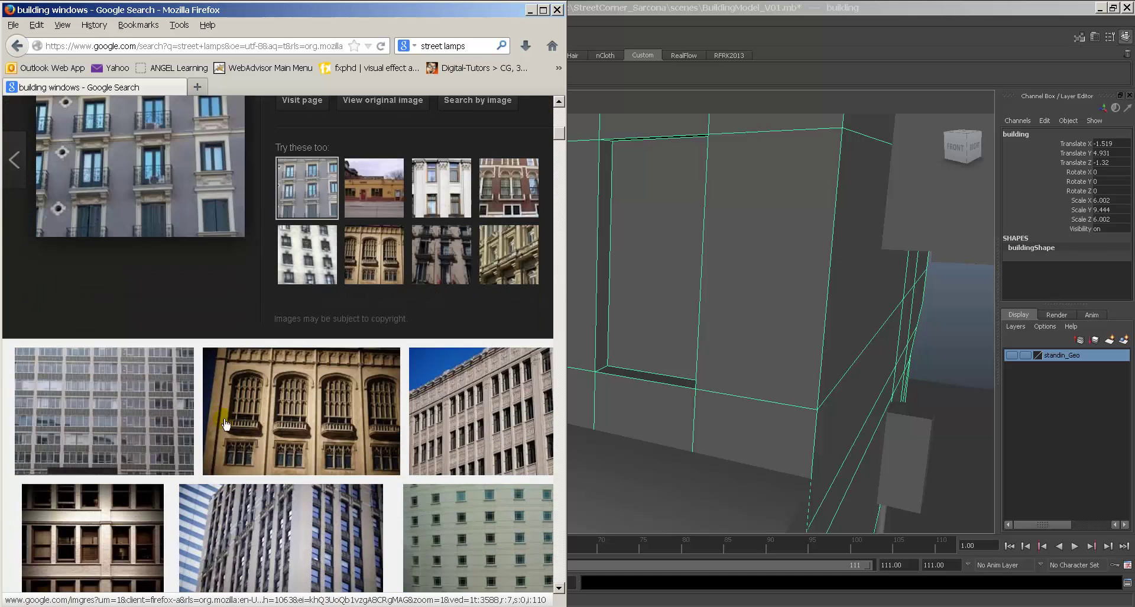
pyautogui.scroll(-5, 325, 459)
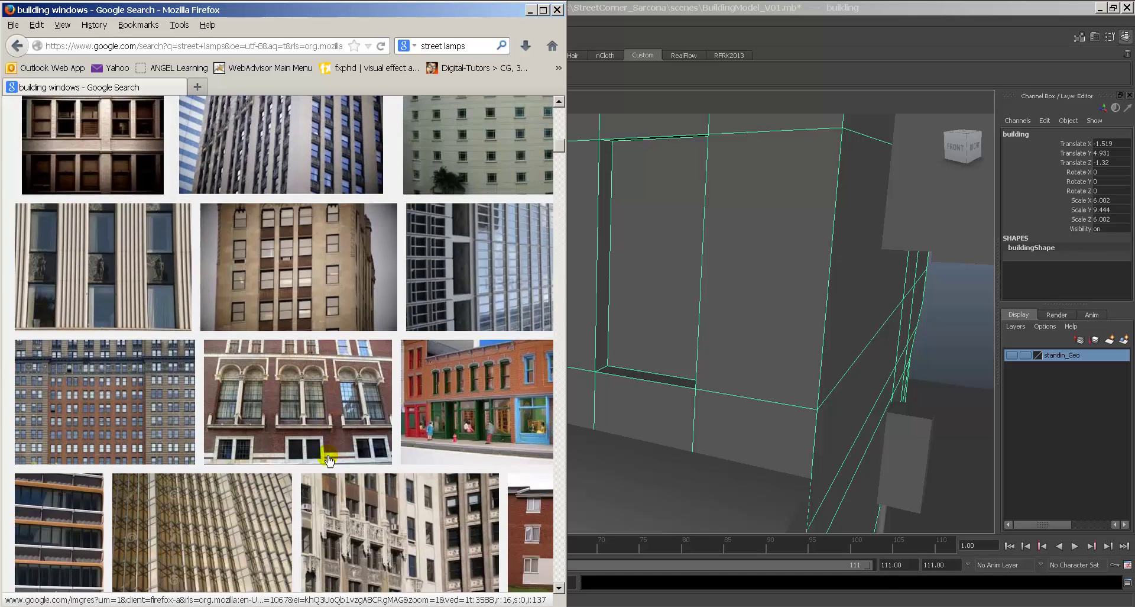
pyautogui.scroll(-4, 447, 437)
pyautogui.scroll(-5, 318, 442)
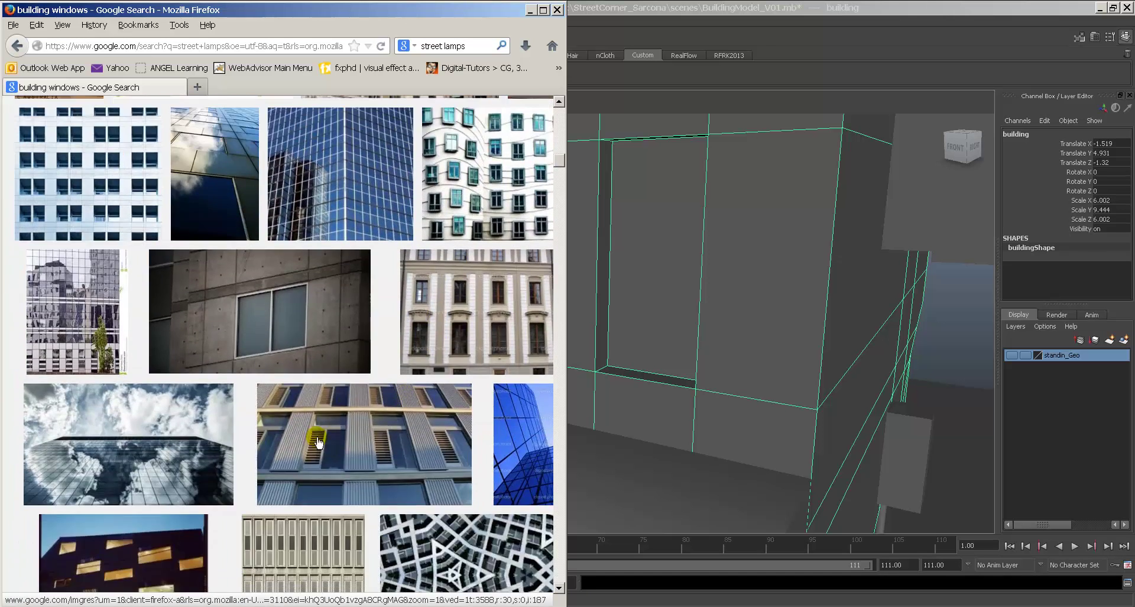
pyautogui.scroll(-11, 322, 432)
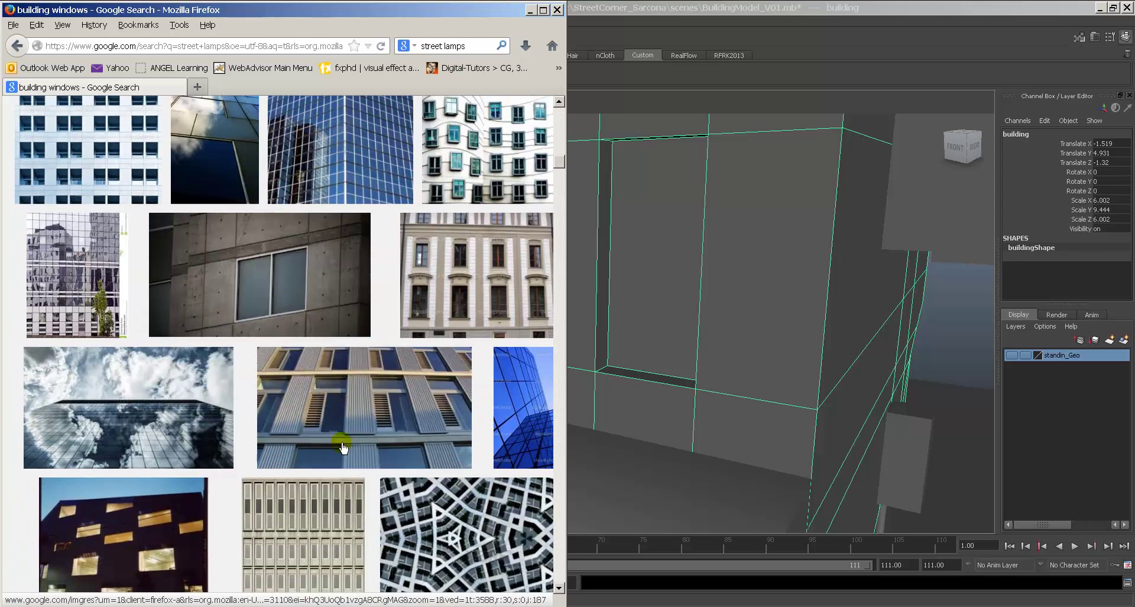
pyautogui.scroll(-1, 220, 425)
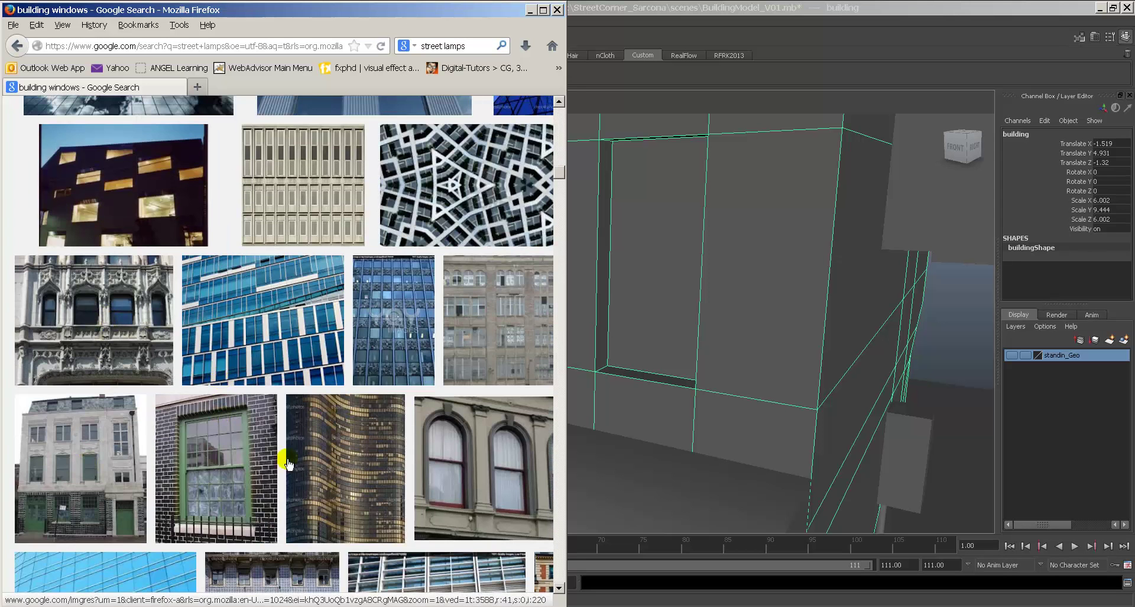
pyautogui.scroll(-15, 123, 305)
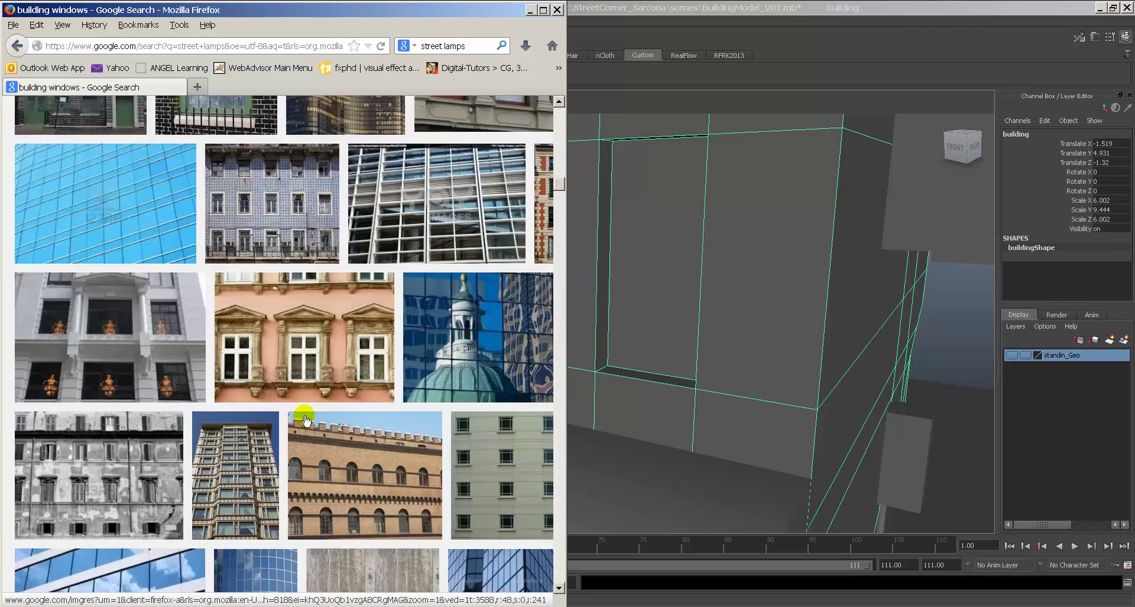
pyautogui.scroll(-8, 301, 408)
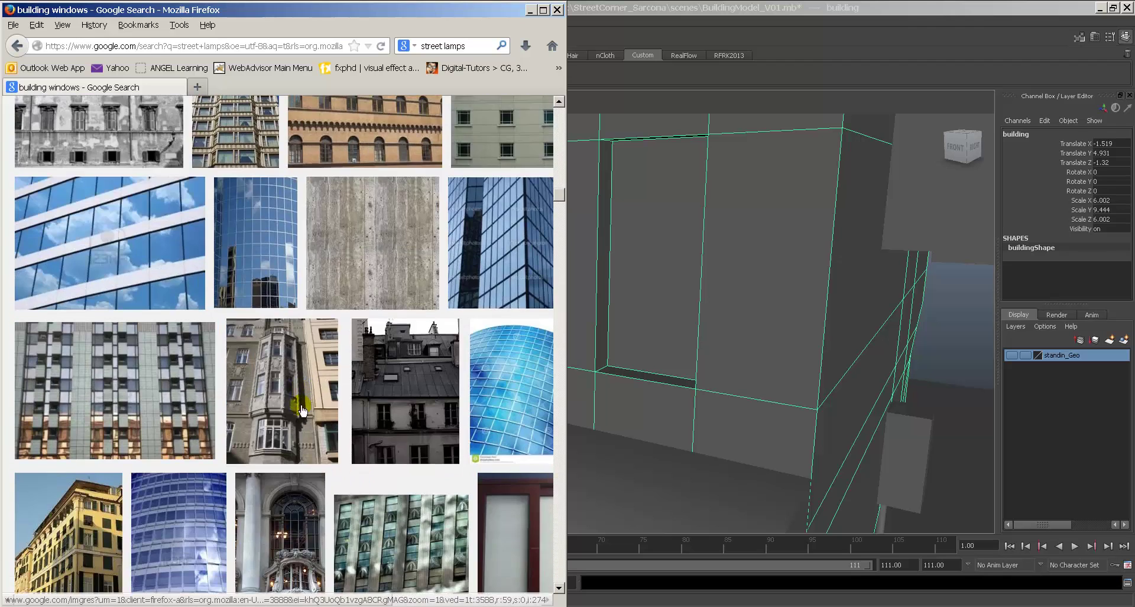
pyautogui.scroll(-4, 301, 409)
pyautogui.scroll(-4, 301, 408)
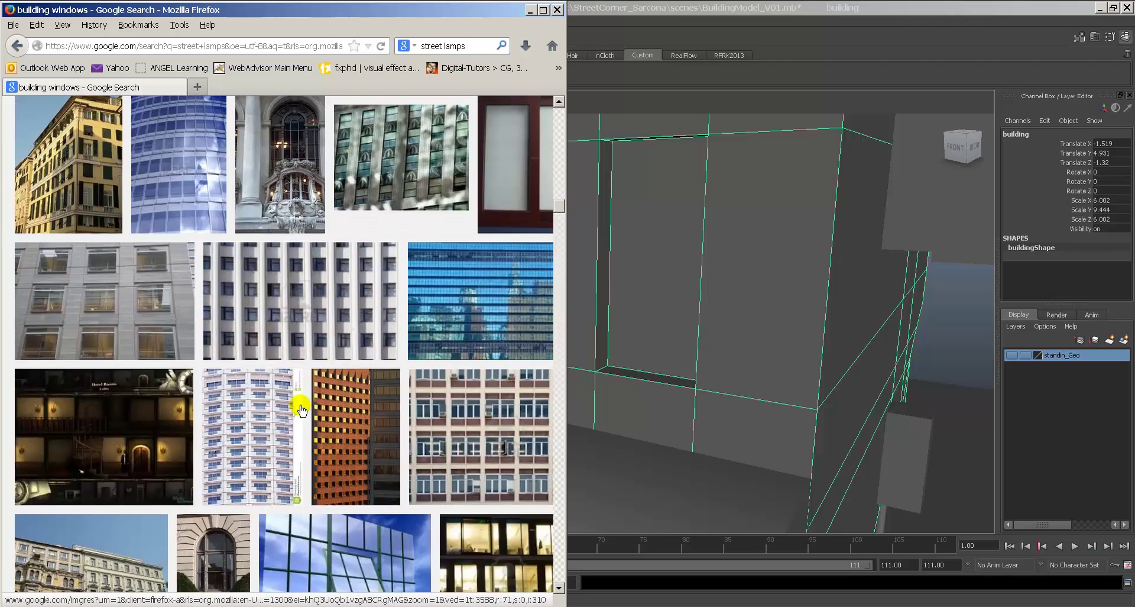
pyautogui.scroll(-7, 323, 397)
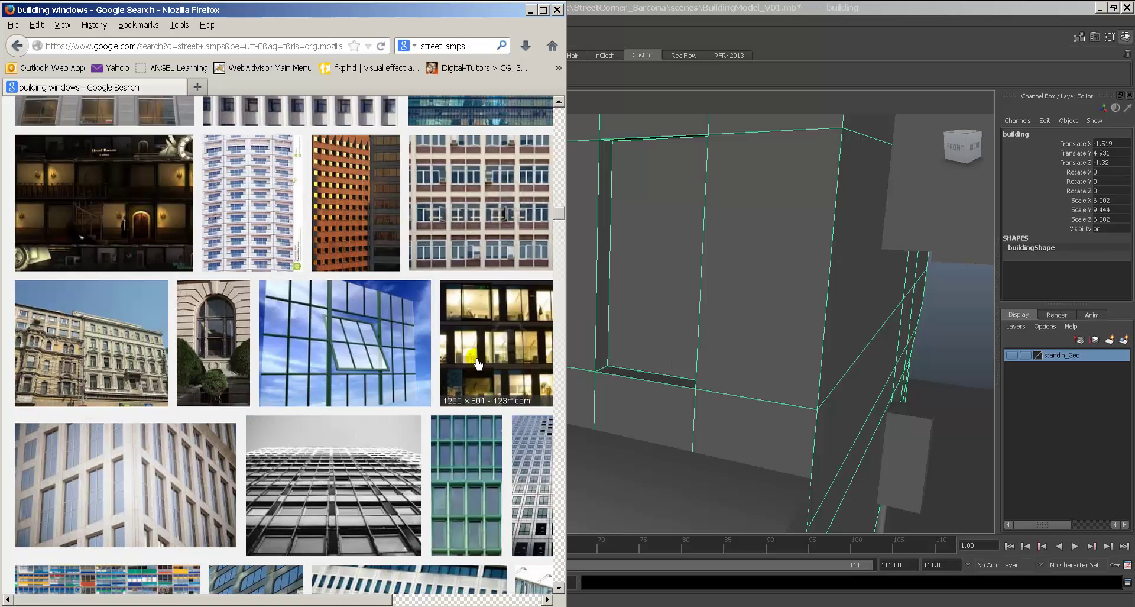
pyautogui.scroll(-7, 479, 363)
# Step: Switch back to Maya, examine the building's front and side facades within the whole street corner, and deselect the building
pyautogui.click(555, 10)
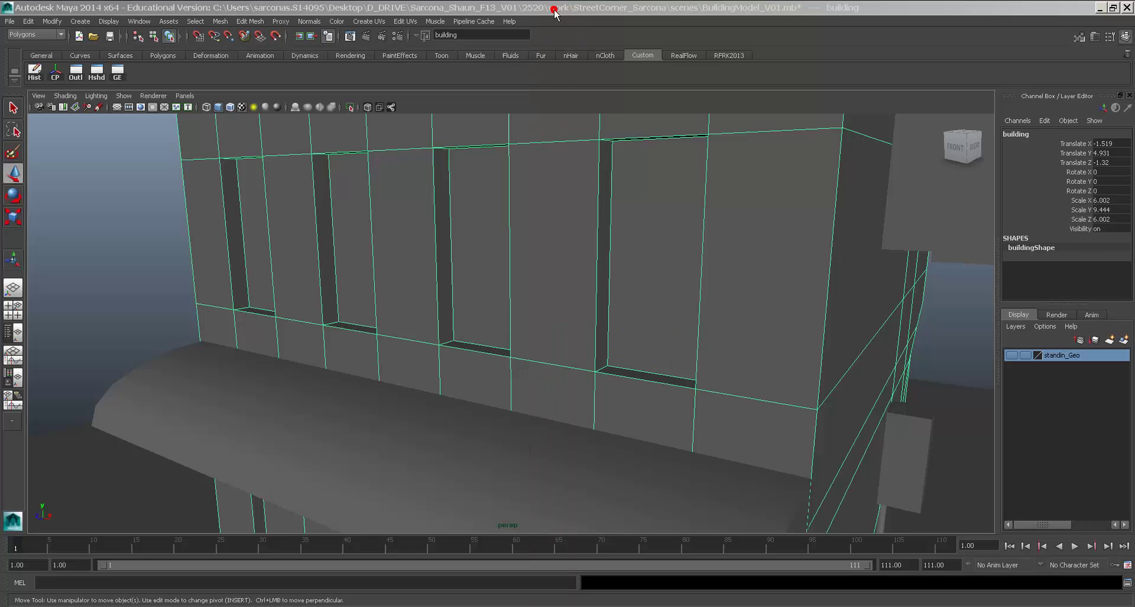
pyautogui.keyDown('alt'); pyautogui.moveTo(570, 353); pyautogui.dragTo(408, 448); pyautogui.keyUp('alt')
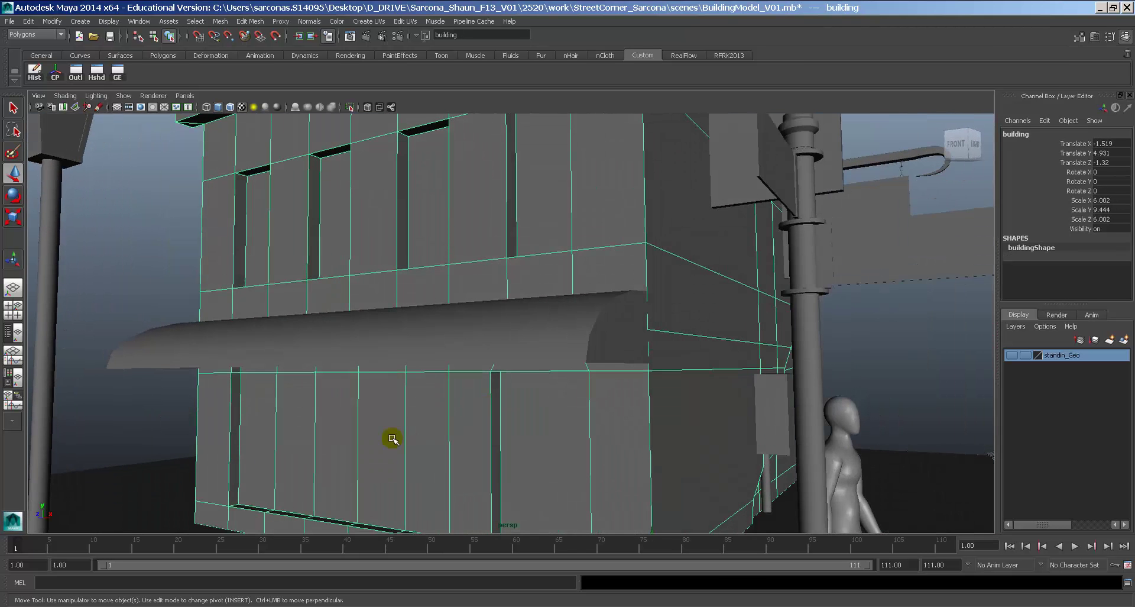
pyautogui.keyDown('alt'); pyautogui.moveTo(545, 388); pyautogui.dragTo(471, 364, button='right'); pyautogui.keyUp('alt')
pyautogui.keyDown('alt'); pyautogui.moveTo(471, 364); pyautogui.dragTo(411, 412, button='middle'); pyautogui.keyUp('alt')
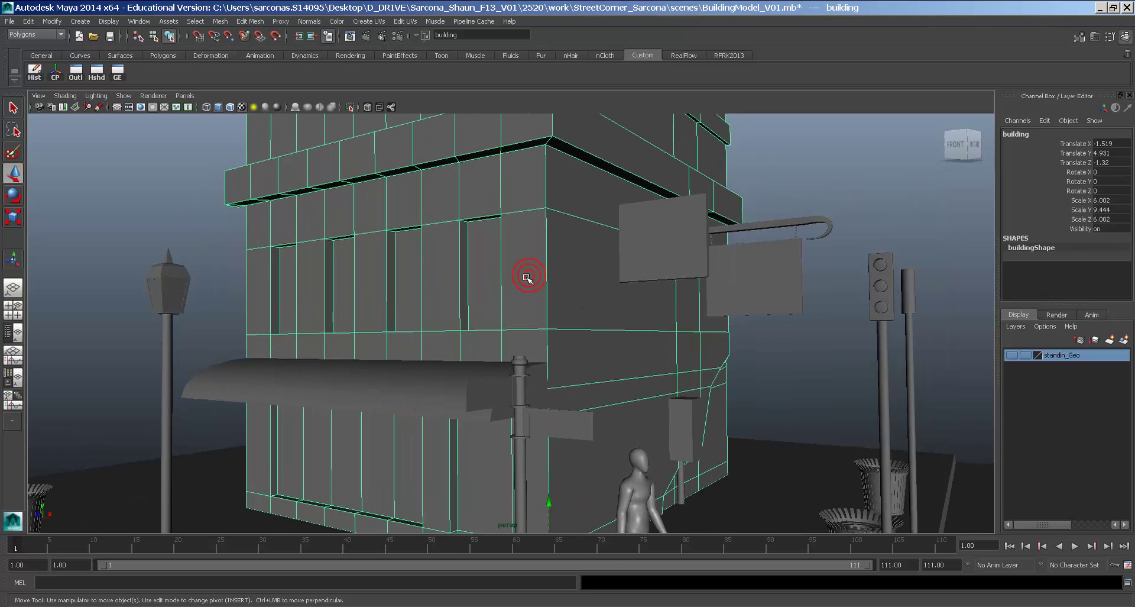
pyautogui.keyDown('alt'); pyautogui.moveTo(629, 314); pyautogui.dragTo(567, 312, button='right'); pyautogui.keyUp('alt')
pyautogui.keyDown('alt'); pyautogui.moveTo(568, 311); pyautogui.dragTo(583, 327, button='middle'); pyautogui.keyUp('alt')
pyautogui.keyDown('alt'); pyautogui.moveTo(583, 329); pyautogui.dragTo(429, 291); pyautogui.keyUp('alt')
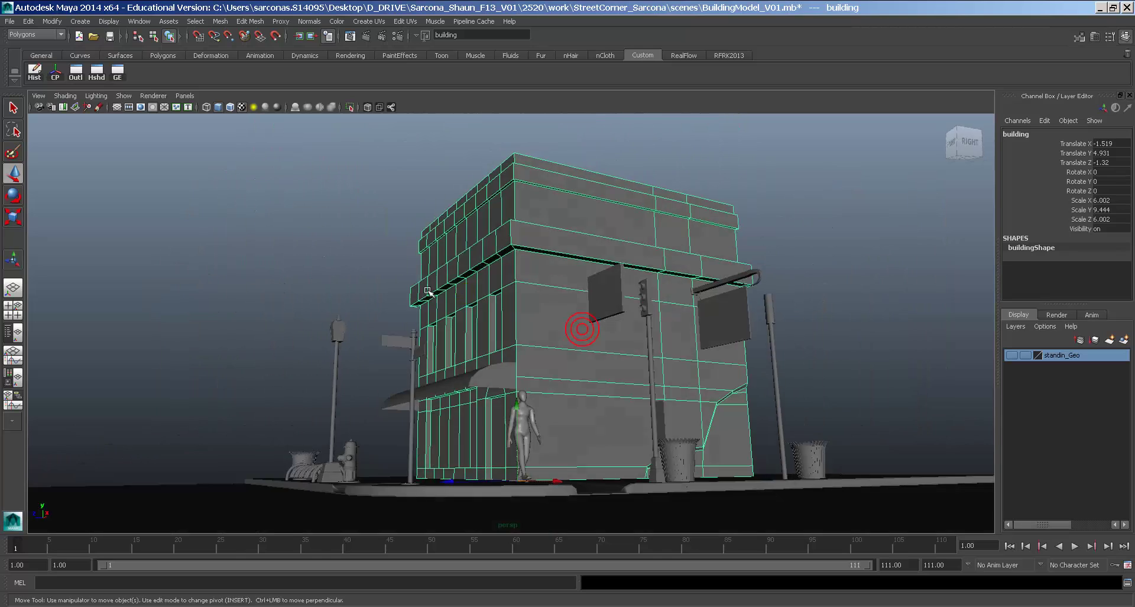
pyautogui.keyDown('alt'); pyautogui.moveTo(429, 291); pyautogui.dragTo(520, 311, button='right'); pyautogui.keyUp('alt')
pyautogui.keyDown('alt'); pyautogui.moveTo(520, 312); pyautogui.dragTo(524, 335); pyautogui.keyUp('alt')
pyautogui.keyDown('alt'); pyautogui.moveTo(523, 303); pyautogui.dragTo(569, 312, button='right'); pyautogui.keyUp('alt')
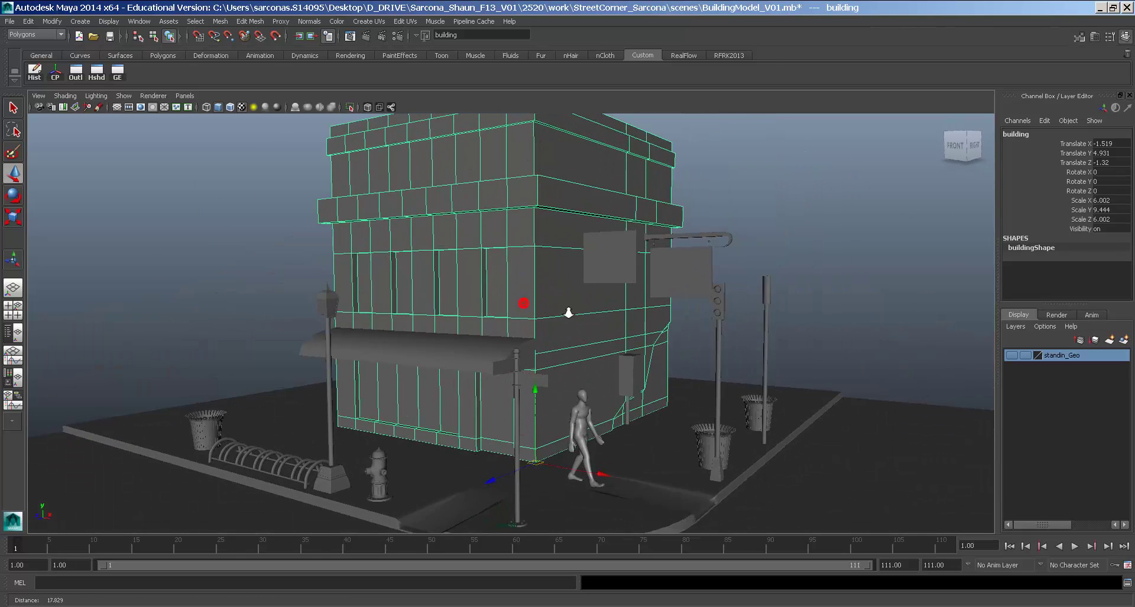
pyautogui.keyDown('alt'); pyautogui.moveTo(462, 331); pyautogui.dragTo(451, 279, button='middle'); pyautogui.keyUp('alt')
pyautogui.keyDown('alt'); pyautogui.moveTo(451, 279); pyautogui.dragTo(497, 314); pyautogui.keyUp('alt')
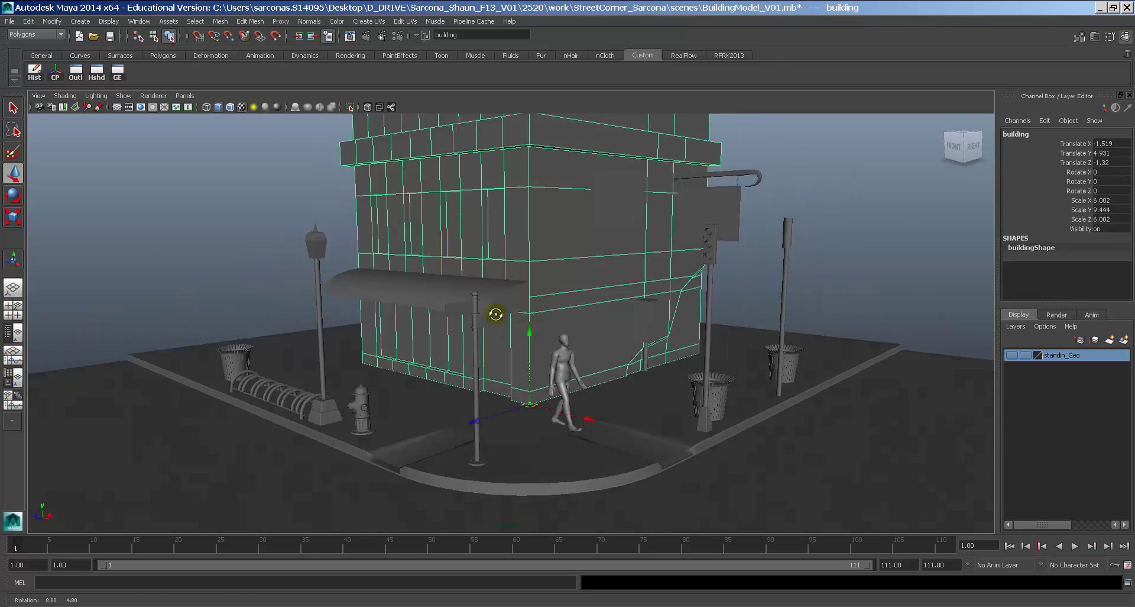
pyautogui.keyDown('alt'); pyautogui.moveTo(497, 314); pyautogui.dragTo(505, 310, button='middle'); pyautogui.keyUp('alt')
pyautogui.keyDown('alt'); pyautogui.moveTo(505, 310); pyautogui.dragTo(547, 349, button='right'); pyautogui.keyUp('alt')
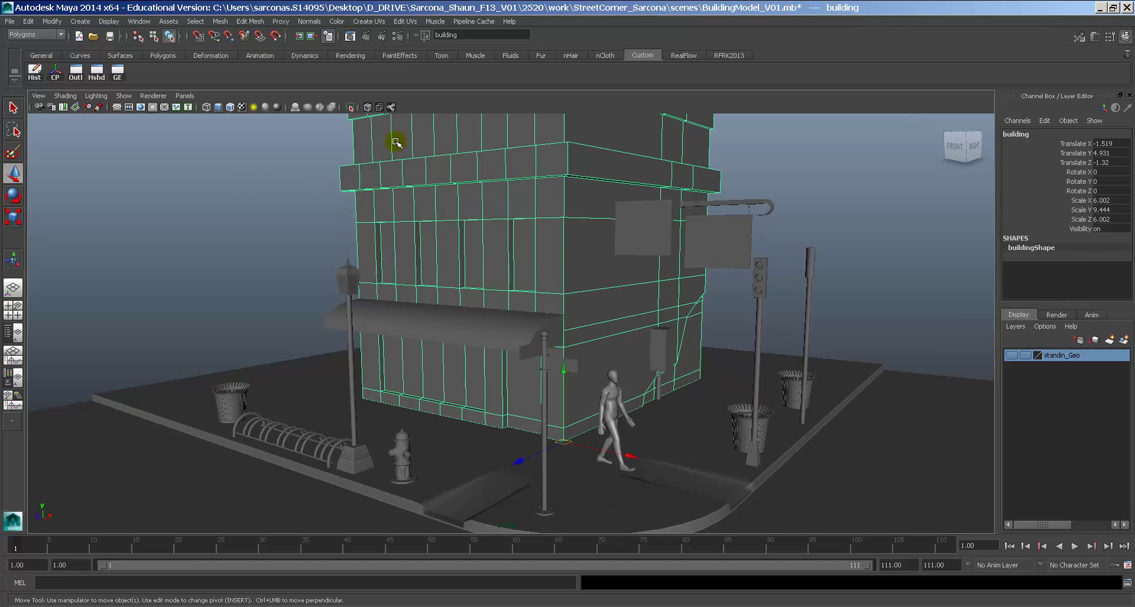
pyautogui.click(309, 163)
pyautogui.keyDown('alt'); pyautogui.moveTo(254, 165); pyautogui.dragTo(455, 217); pyautogui.keyUp('alt')
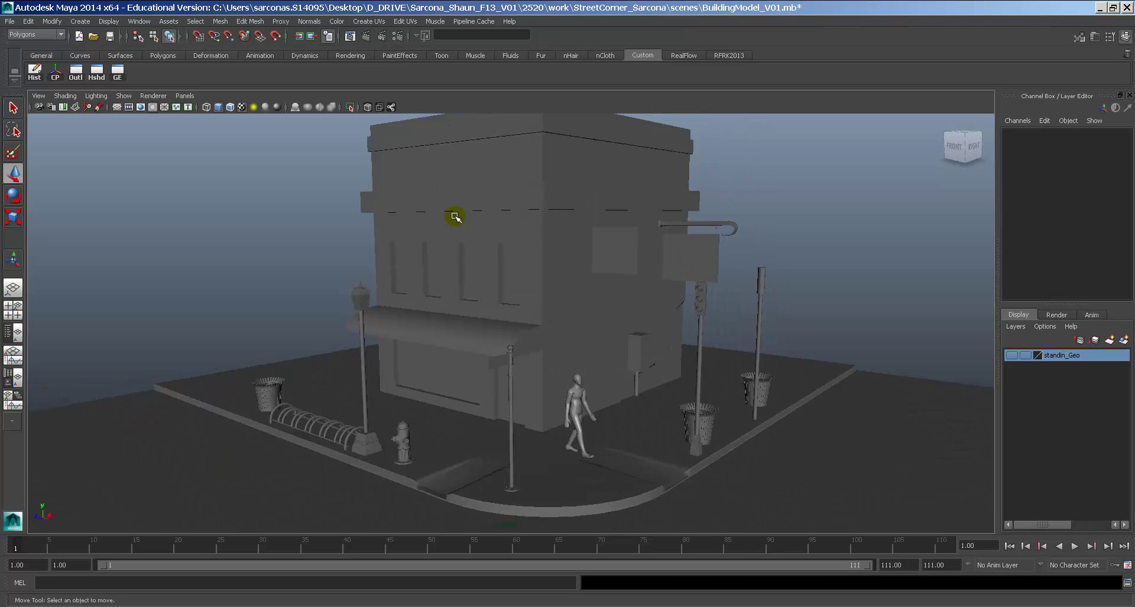